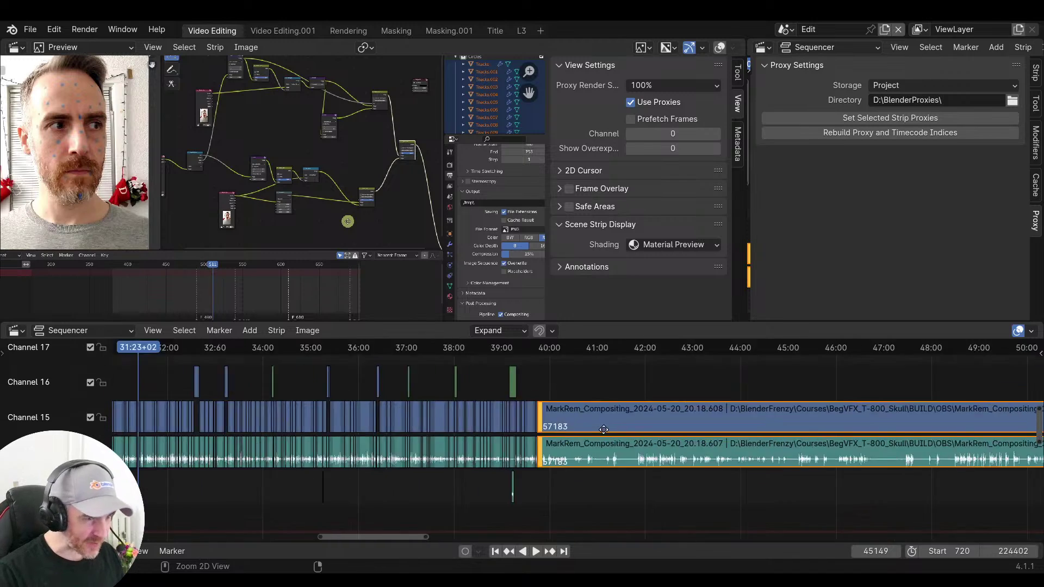
Place the playhead near the beginning of the long uncut recording strip on channel 15, at 39:46+08
{"action": "scroll", "coordinate": [436, 436], "scroll_direction": "up", "scroll_amount": 3}
{"action": "scroll", "coordinate": [437, 436], "scroll_direction": "down", "scroll_amount": 3}
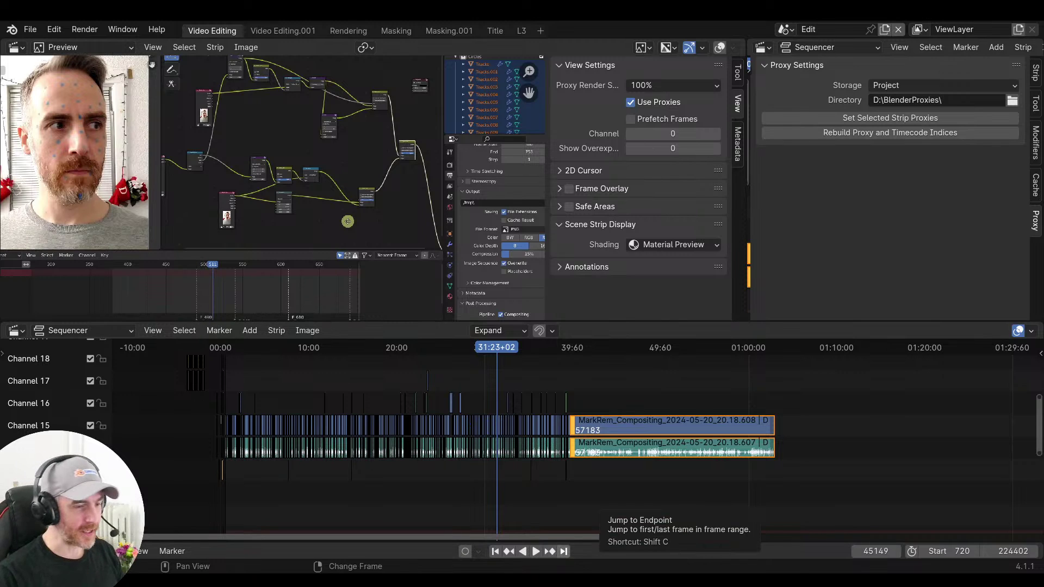
{"action": "scroll", "coordinate": [596, 487], "scroll_direction": "up", "scroll_amount": 2}
{"action": "middle_click_drag", "start_coordinate": [601, 487], "coordinate": [519, 494]}
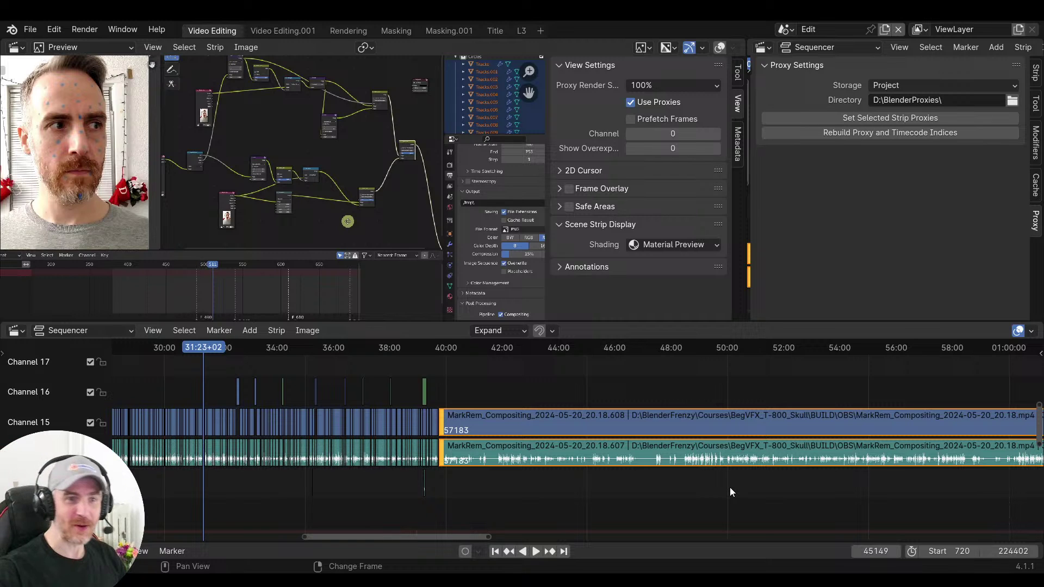
{"action": "middle_click_drag", "start_coordinate": [490, 504], "coordinate": [589, 493], "text": "ctrl"}
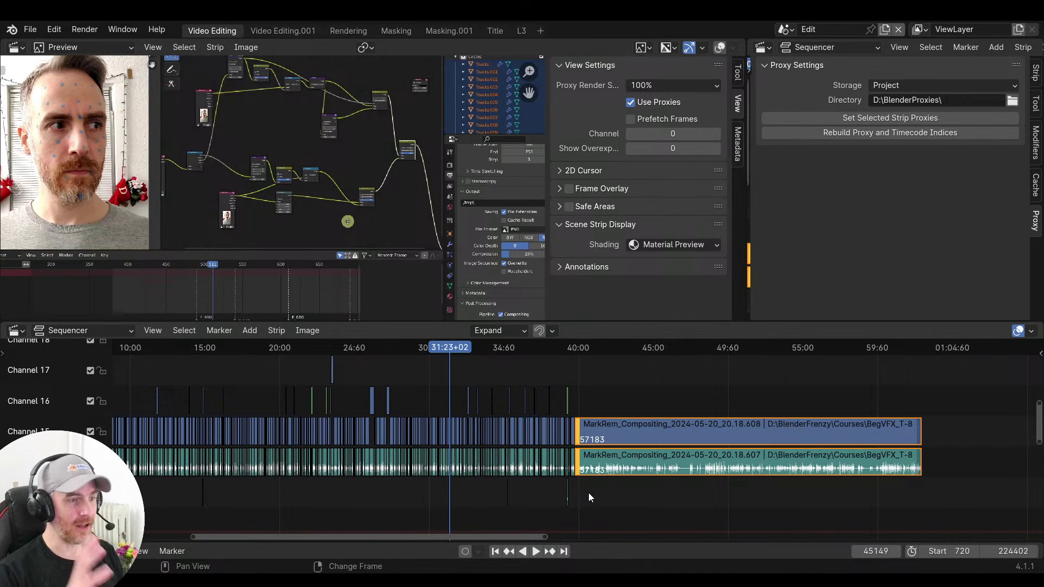
{"action": "middle_click_drag", "start_coordinate": [588, 493], "coordinate": [708, 489], "text": "ctrl"}
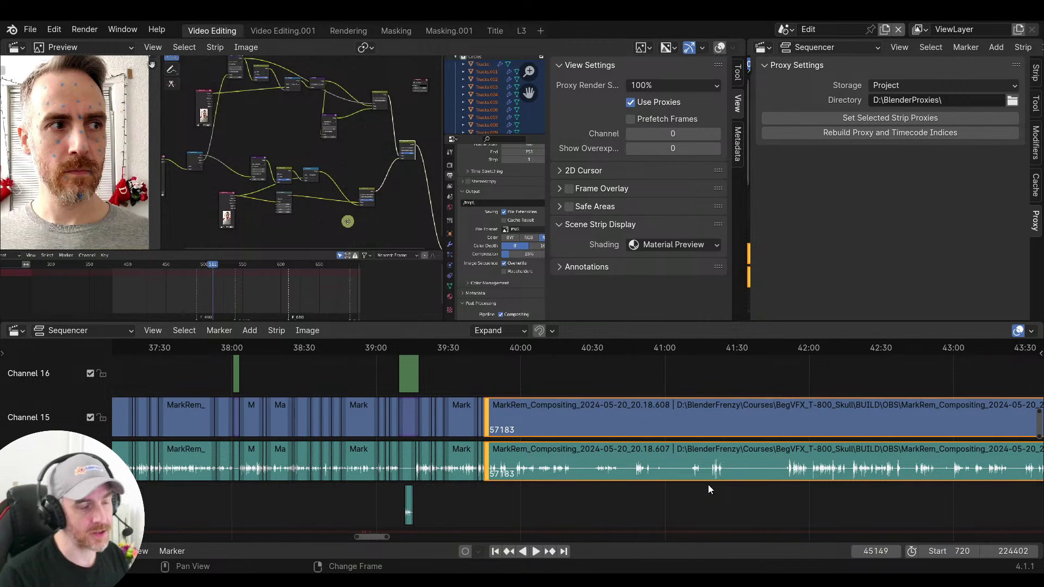
{"action": "middle_click_drag", "start_coordinate": [707, 485], "coordinate": [509, 469], "text": "ctrl"}
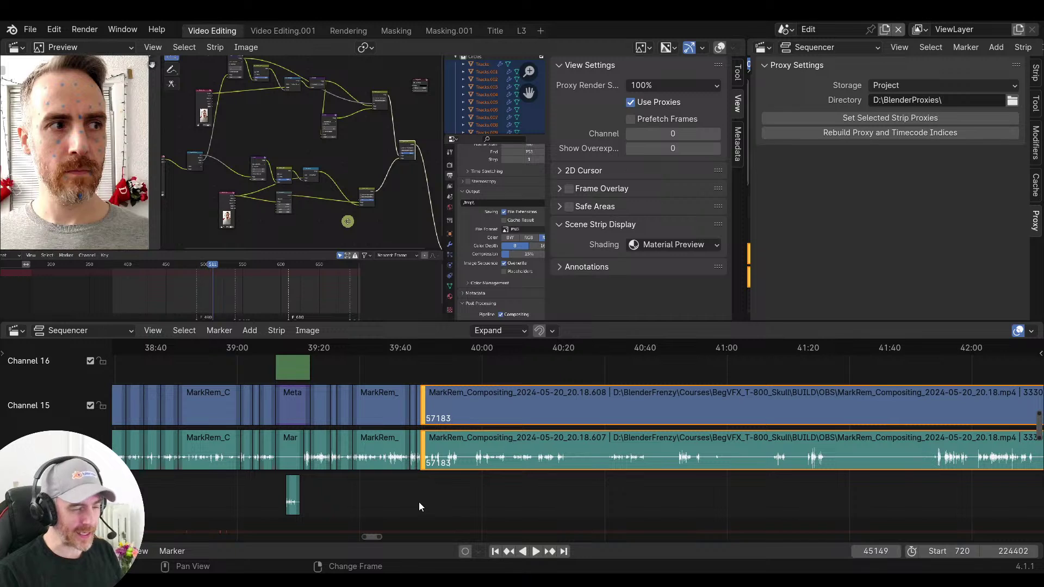
{"action": "right_click", "coordinate": [426, 498]}
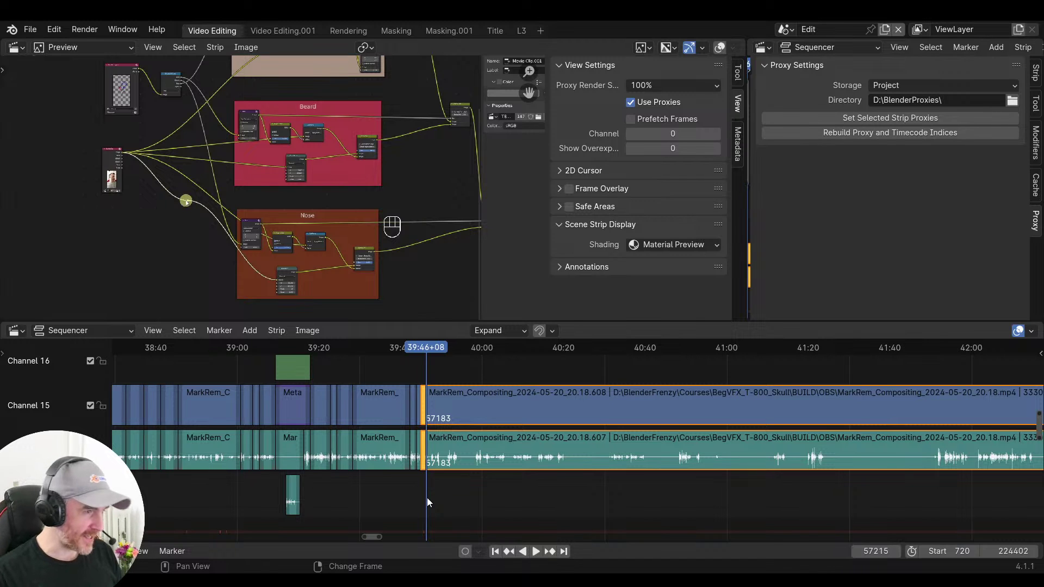
Play the footage in reverse from the playhead and stop just before the start of the uncut strip
{"action": "middle_click_drag", "start_coordinate": [426, 497], "coordinate": [482, 489], "text": "ctrl"}
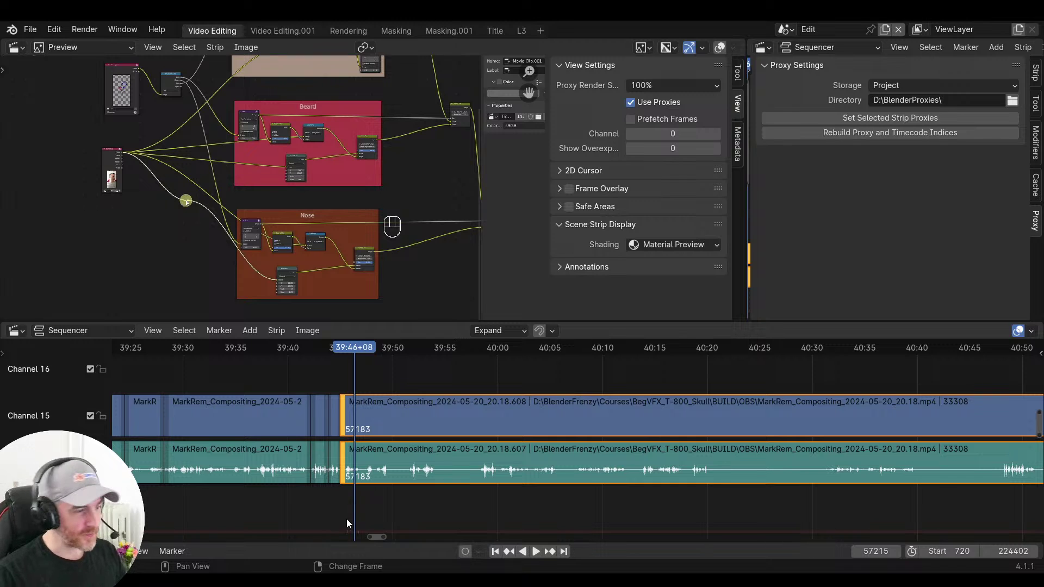
{"action": "mouse_move", "coordinate": [571, 506]}
{"action": "middle_mouse_down", "text": "ctrl"}
{"action": "mouse_move", "coordinate": [394, 503]}
{"action": "mouse_move", "coordinate": [499, 500]}
{"action": "mouse_move", "coordinate": [497, 509]}
{"action": "mouse_move", "coordinate": [529, 494]}
{"action": "mouse_move", "coordinate": [491, 496]}
{"action": "mouse_move", "coordinate": [560, 490]}
{"action": "middle_mouse_up", "text": "ctrl"}
{"action": "key", "text": "ctrl+shift+space"}
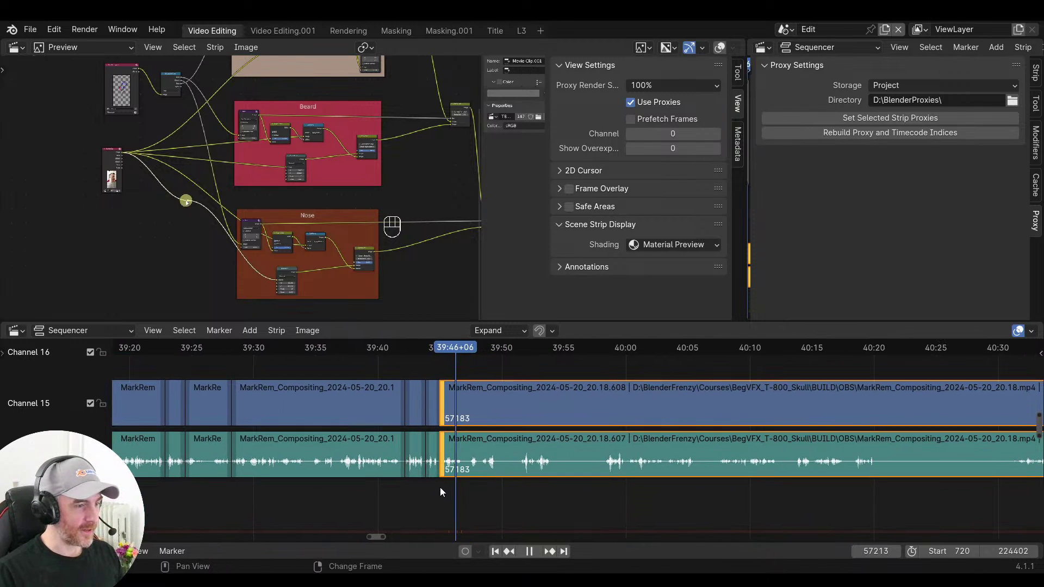
{"action": "key", "text": "space"}
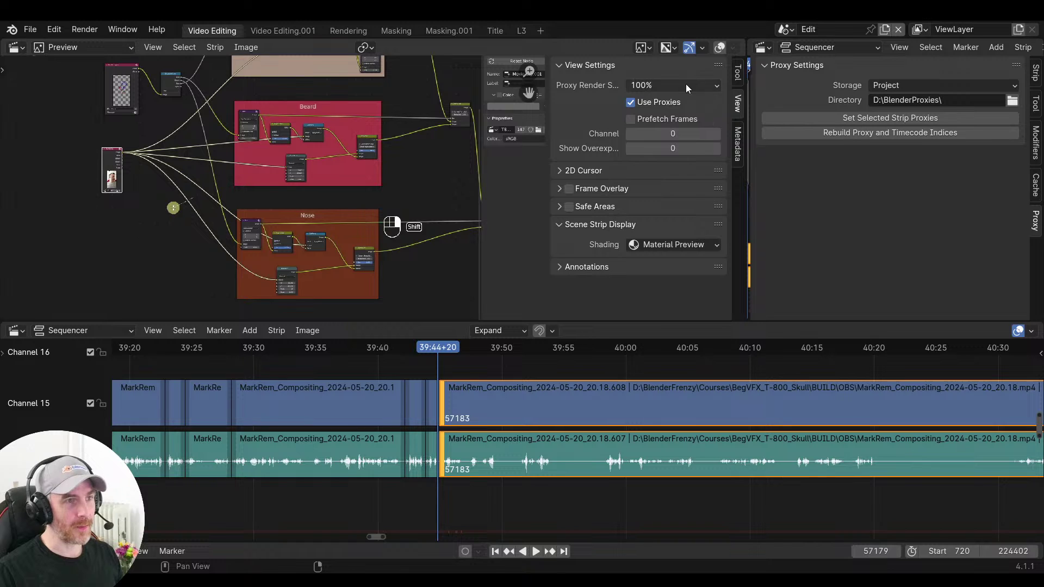
Set the preview's proxy render size to 25% and scrub through the opening of the selected uncut video strip
{"action": "left_click", "coordinate": [651, 86]}
{"action": "left_click", "coordinate": [646, 131]}
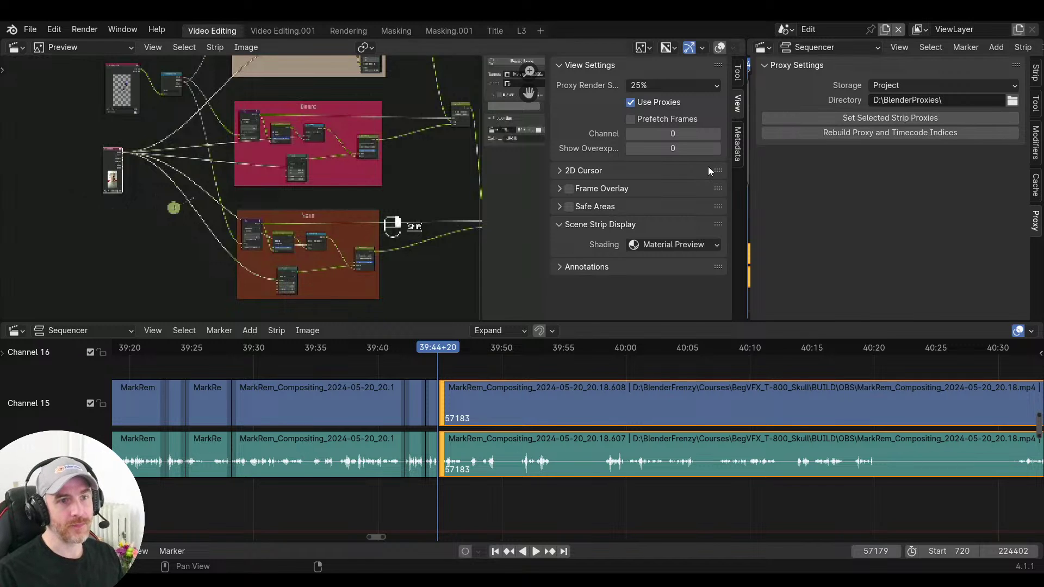
{"action": "left_click", "coordinate": [510, 418]}
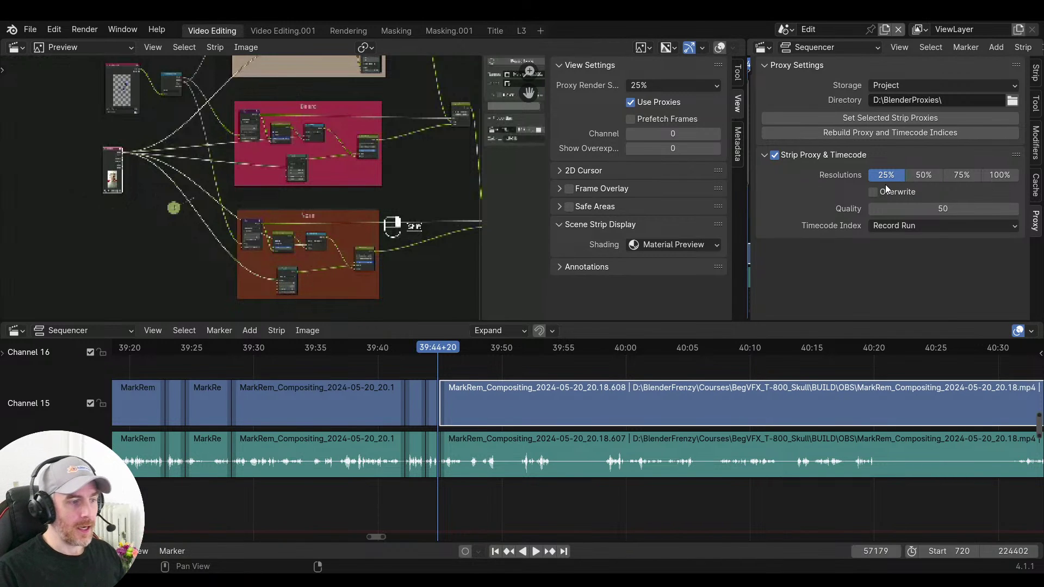
{"action": "left_click", "coordinate": [491, 492]}
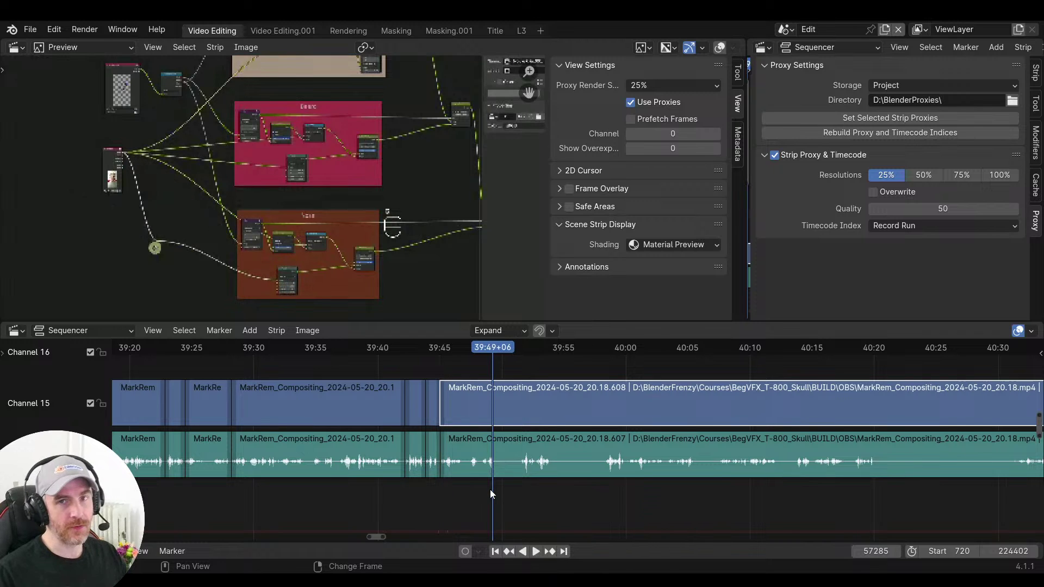
{"action": "left_click_drag", "start_coordinate": [435, 495], "coordinate": [574, 493]}
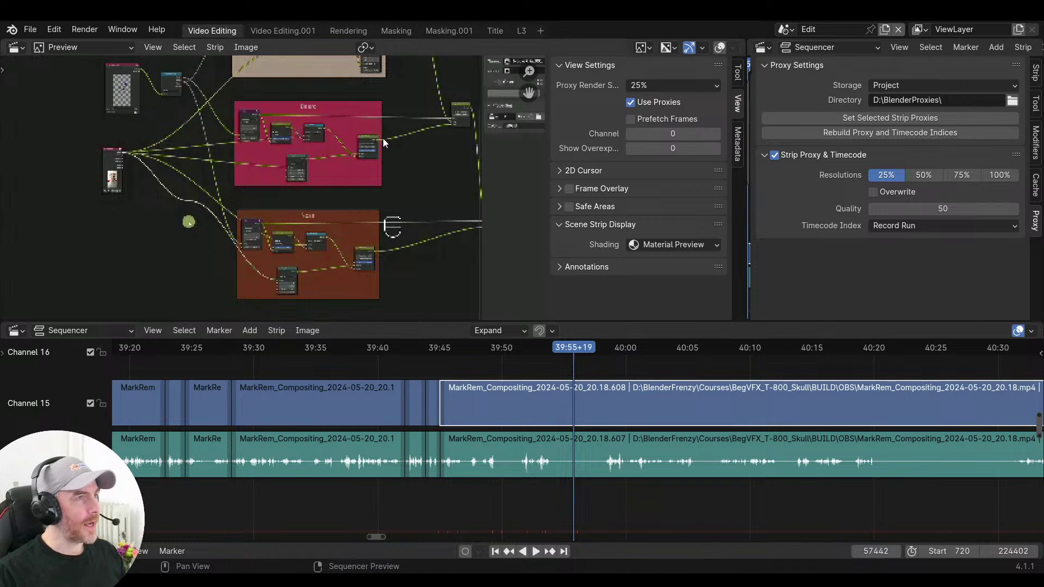
Split the preview area in two and turn the new area into a 3D Viewport with its sidebar shown
{"action": "left_click_drag", "start_coordinate": [754, 38], "coordinate": [487, 58]}
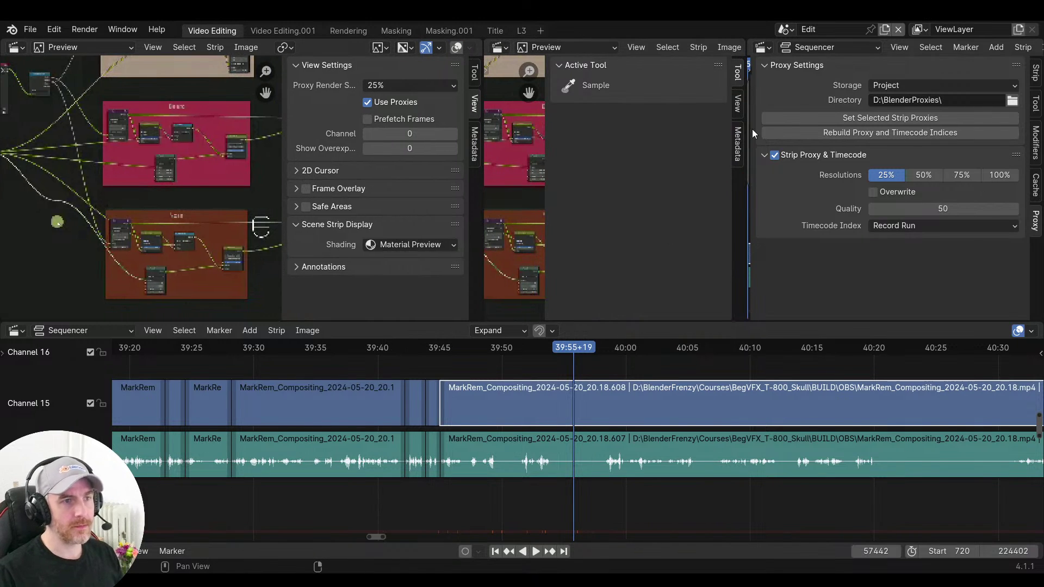
{"action": "left_click", "coordinate": [503, 49]}
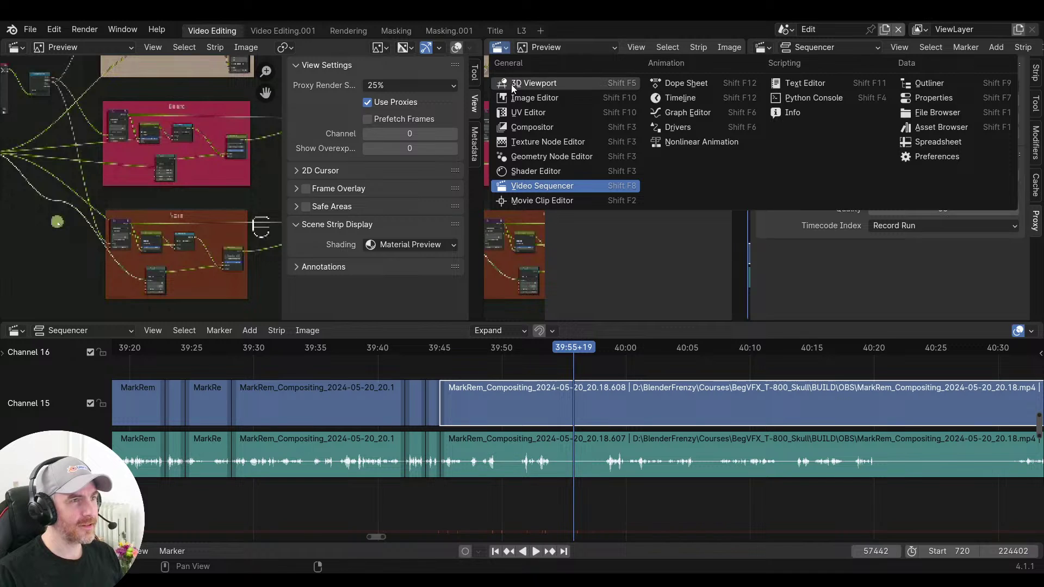
{"action": "left_click", "coordinate": [530, 83]}
{"action": "key", "text": "n"}
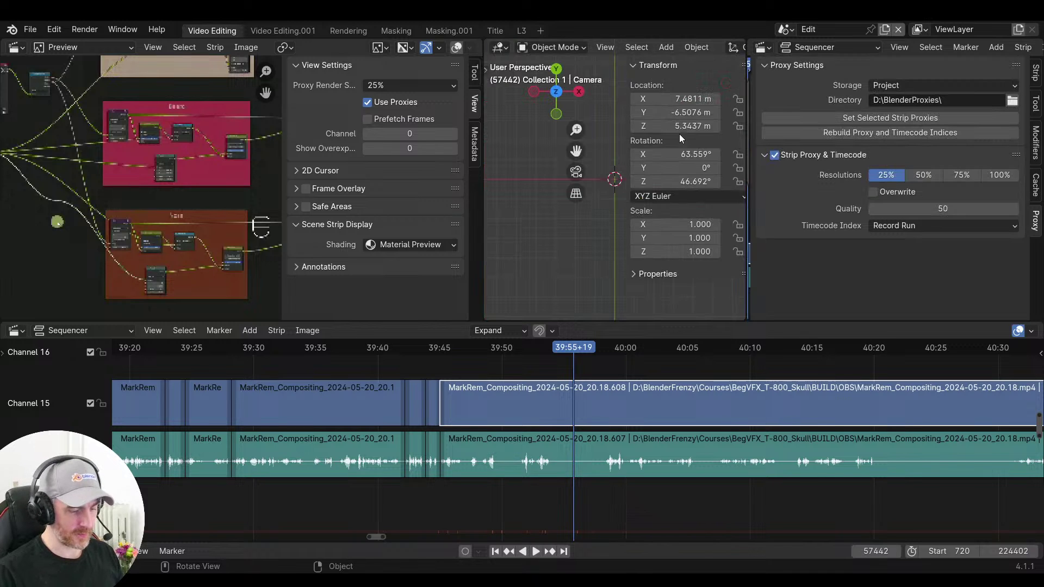
Enable Screencast Keys for the 3D Viewport and test that key presses are displayed
{"action": "left_click", "coordinate": [737, 186]}
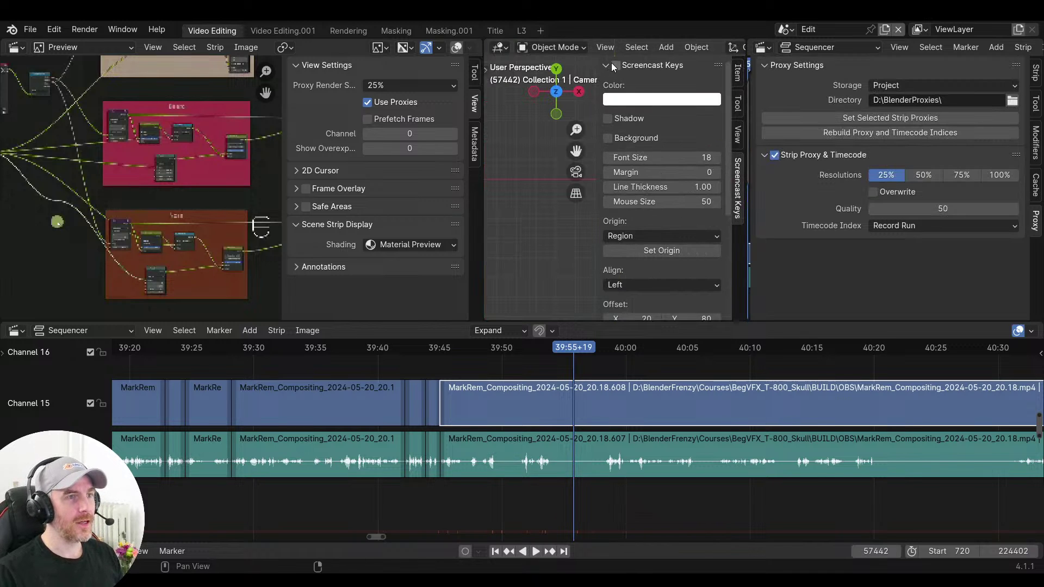
{"action": "left_click", "coordinate": [615, 65]}
{"action": "scroll", "coordinate": [647, 237], "scroll_direction": "down", "scroll_amount": 6}
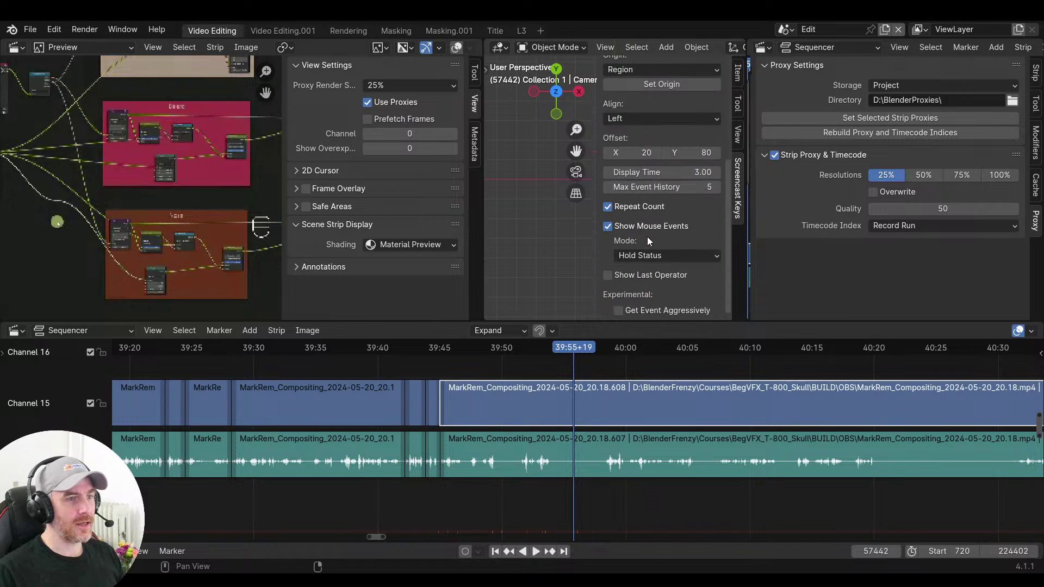
{"action": "key", "text": "n"}
{"action": "key", "text": "n"}
{"action": "scroll", "coordinate": [628, 201], "scroll_direction": "up", "scroll_amount": 5}
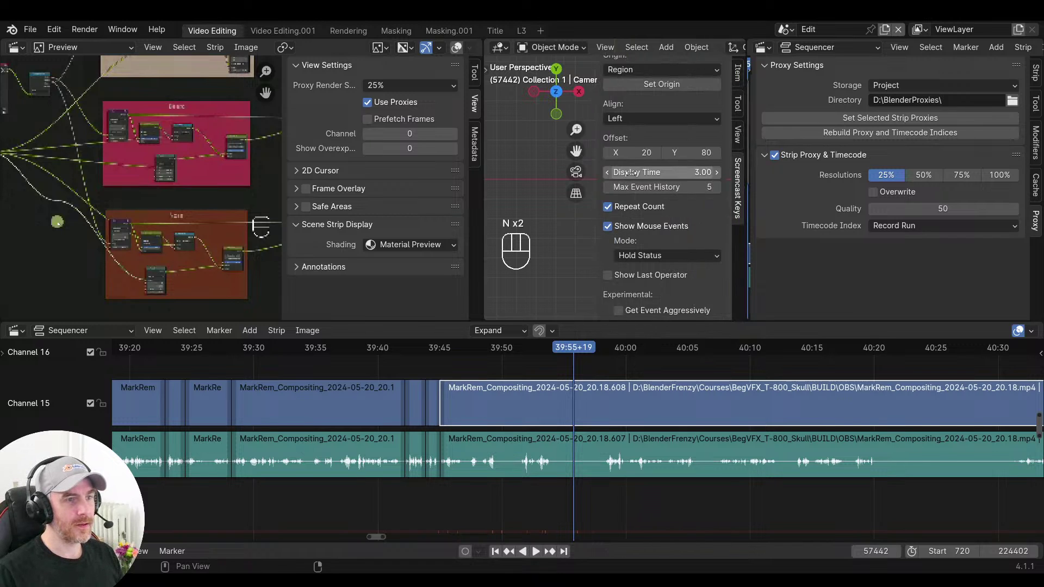
Set the Screencast Keys origin to Window and its Y offset to 474
{"action": "left_click", "coordinate": [637, 181]}
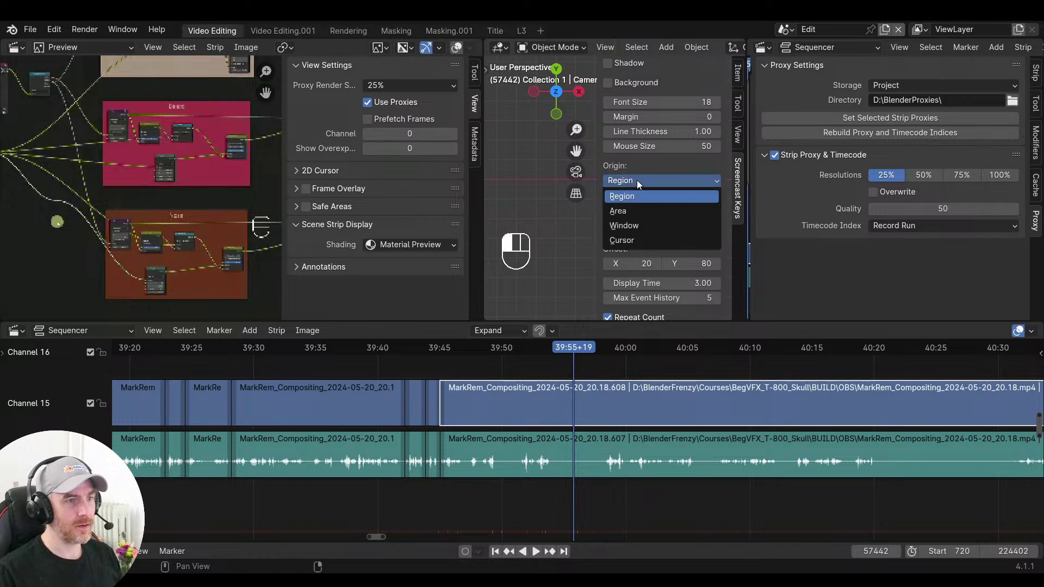
{"action": "left_click", "coordinate": [621, 230]}
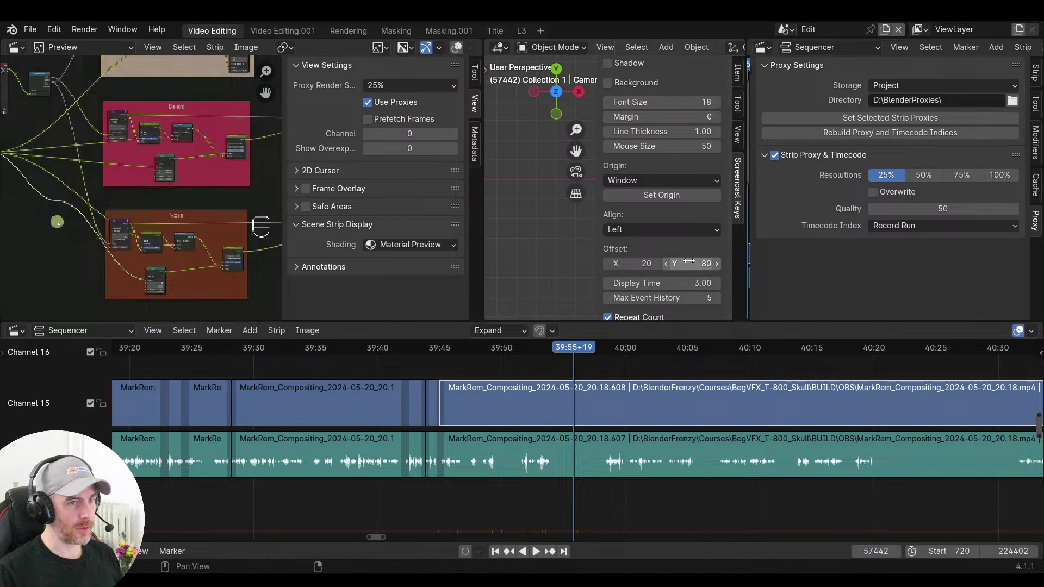
{"action": "left_click_drag", "start_coordinate": [717, 263], "coordinate": [797, 263]}
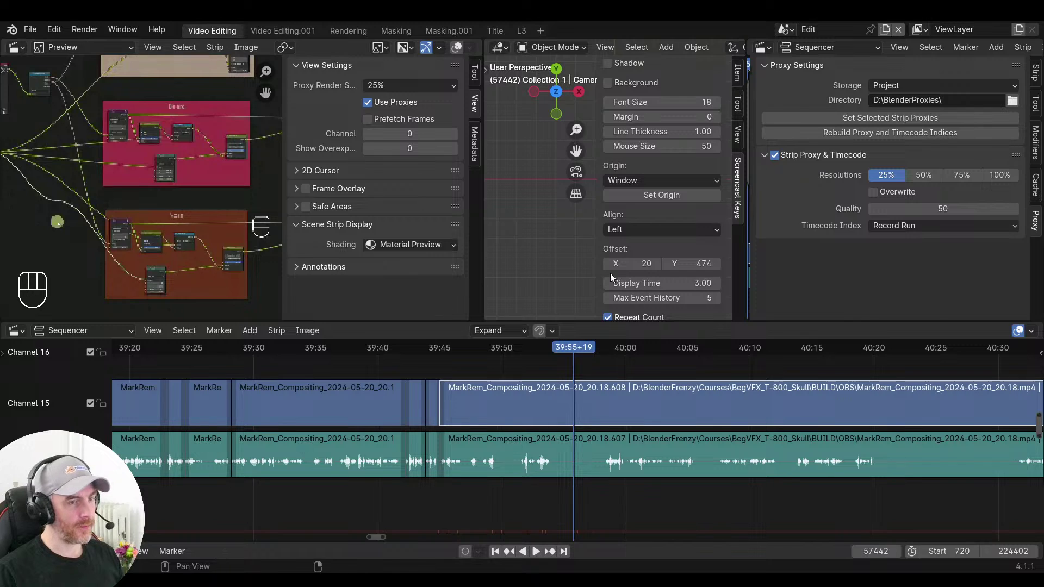
Merge the temporary 3D Viewport area back into the video preview
{"action": "left_click", "coordinate": [525, 47]}
{"action": "left_click_drag", "start_coordinate": [525, 48], "coordinate": [435, 254]}
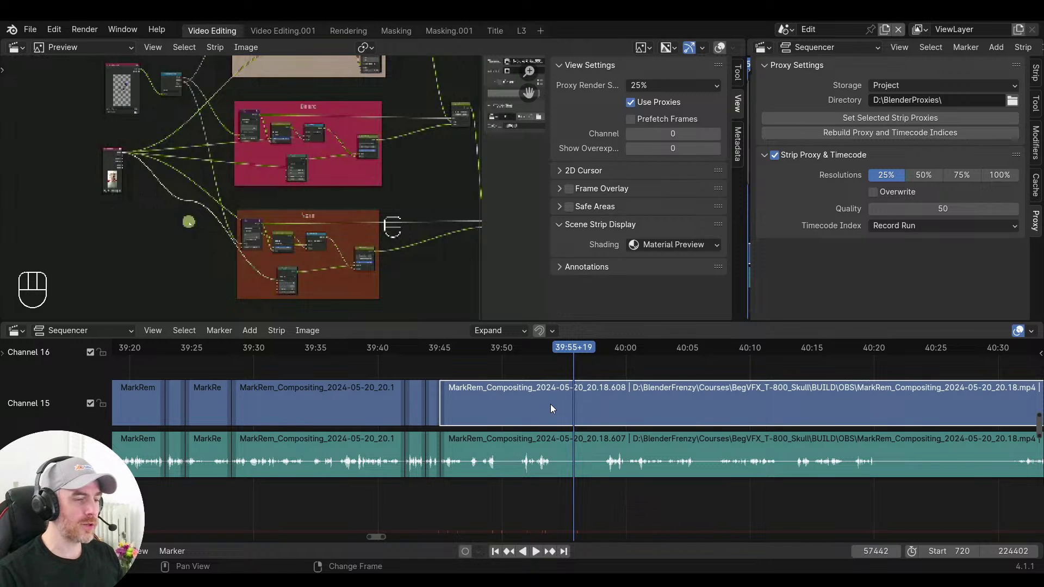
Play the uncut strip from 39:45+09, just after its start, and stop at 39:49+06
{"action": "left_click", "coordinate": [530, 347]}
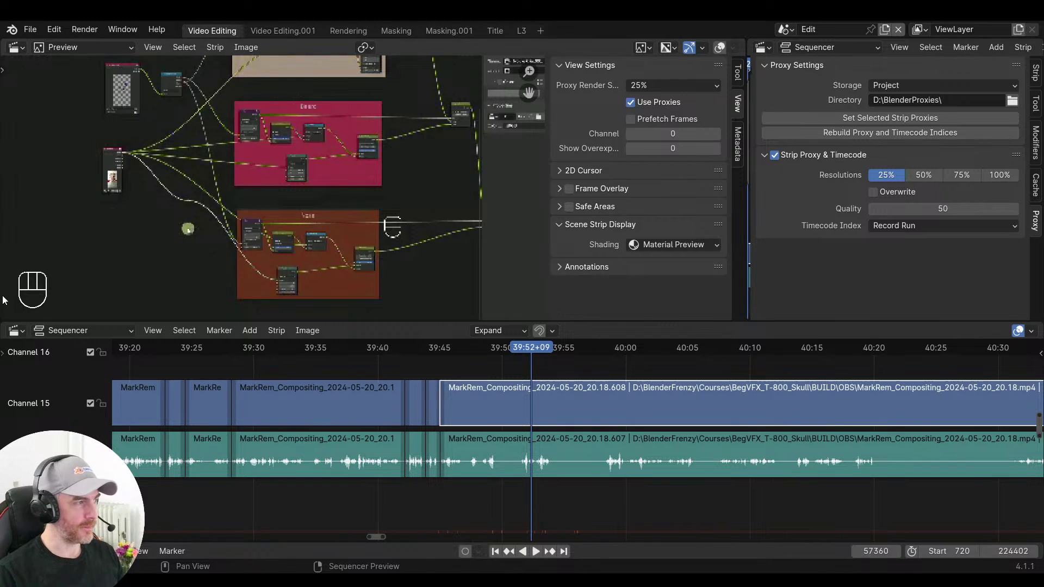
{"action": "left_click", "coordinate": [442, 374]}
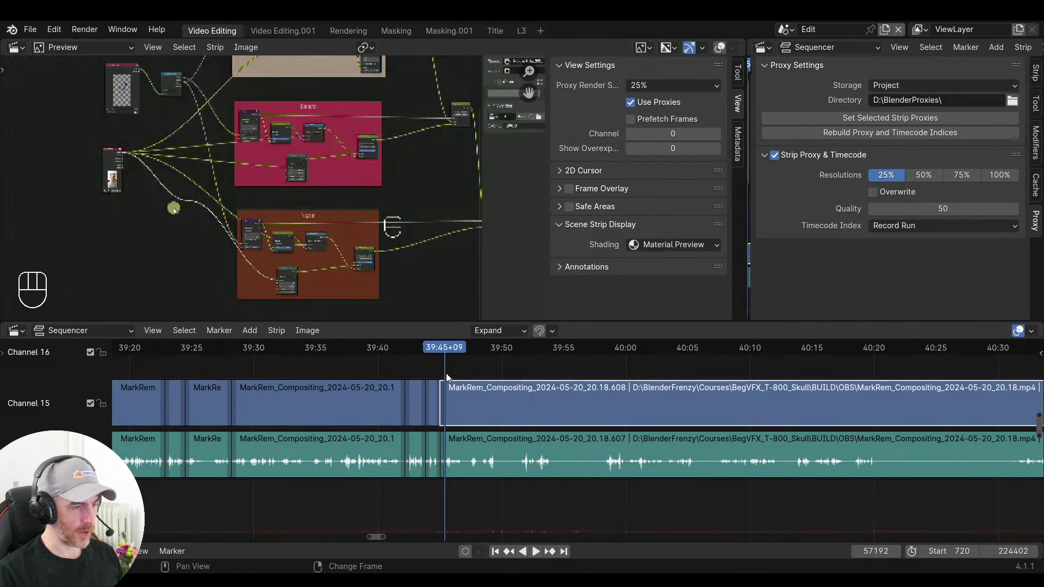
{"action": "key", "text": "space"}
{"action": "middle_click_drag", "start_coordinate": [511, 498], "coordinate": [471, 495]}
{"action": "key", "text": "space"}
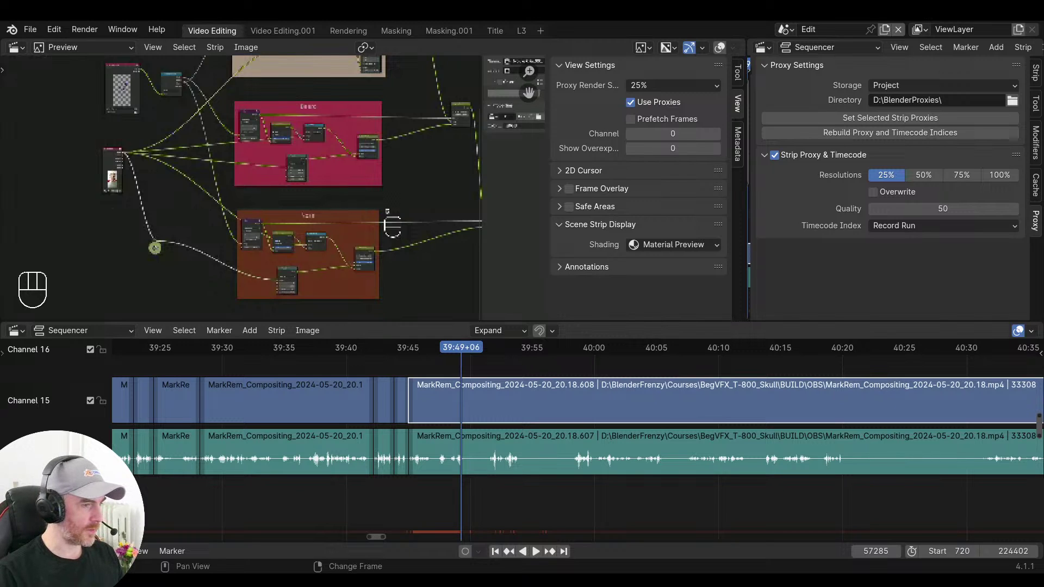
Replay the footage from just before the uncut strip, then check the pause after its first spoken phrase around 39:46
{"action": "left_click_drag", "start_coordinate": [419, 499], "coordinate": [405, 496]}
{"action": "key", "text": "space"}
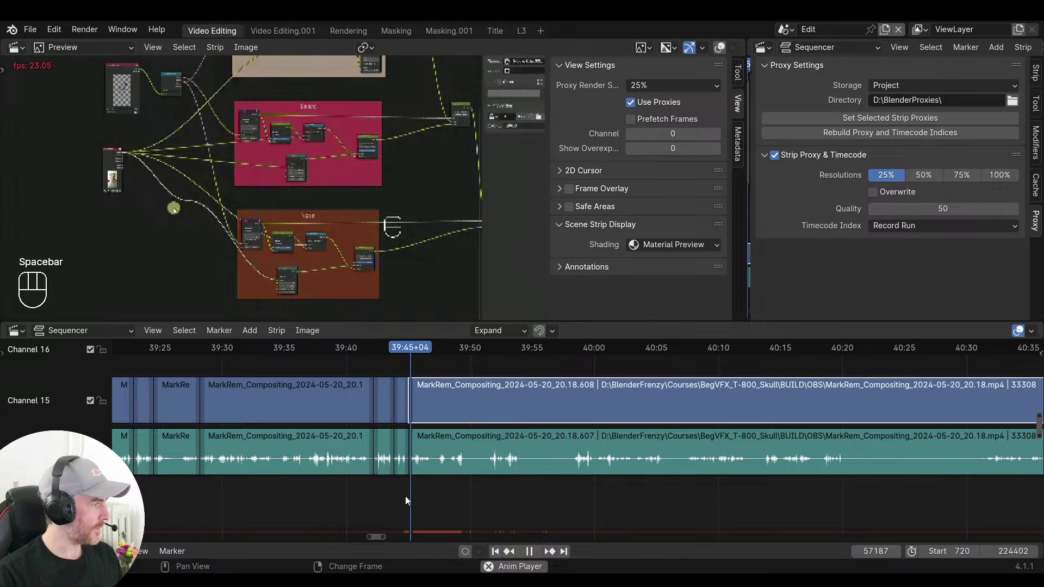
{"action": "key", "text": "space"}
{"action": "scroll", "coordinate": [406, 496], "scroll_direction": "up", "scroll_amount": 5}
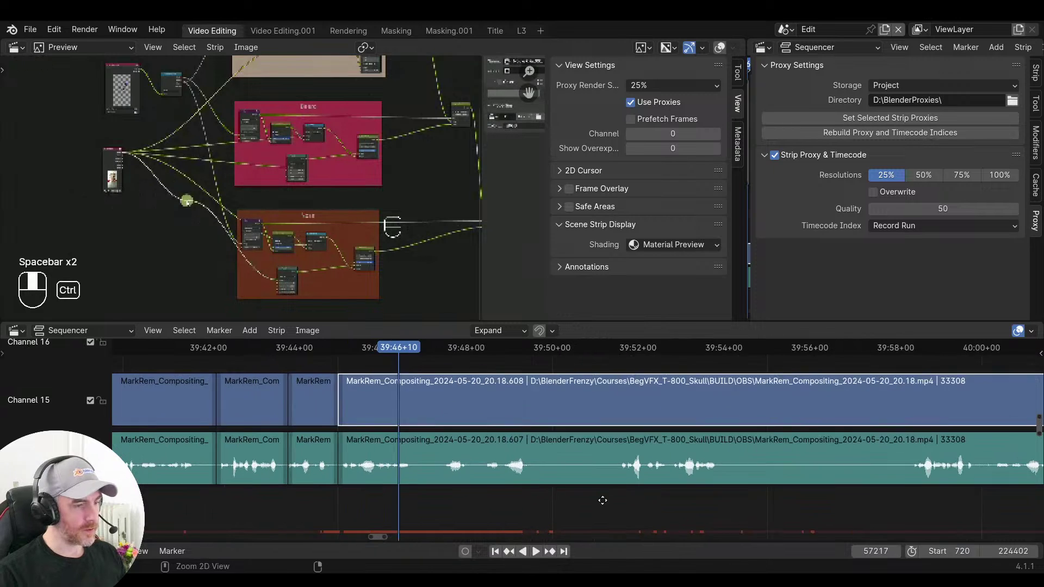
{"action": "mouse_move", "coordinate": [403, 503]}
{"action": "left_mouse_down"}
{"action": "mouse_move", "coordinate": [373, 507]}
{"action": "mouse_move", "coordinate": [423, 498]}
{"action": "left_mouse_up"}
{"action": "key", "text": "space"}
{"action": "key", "text": "space"}
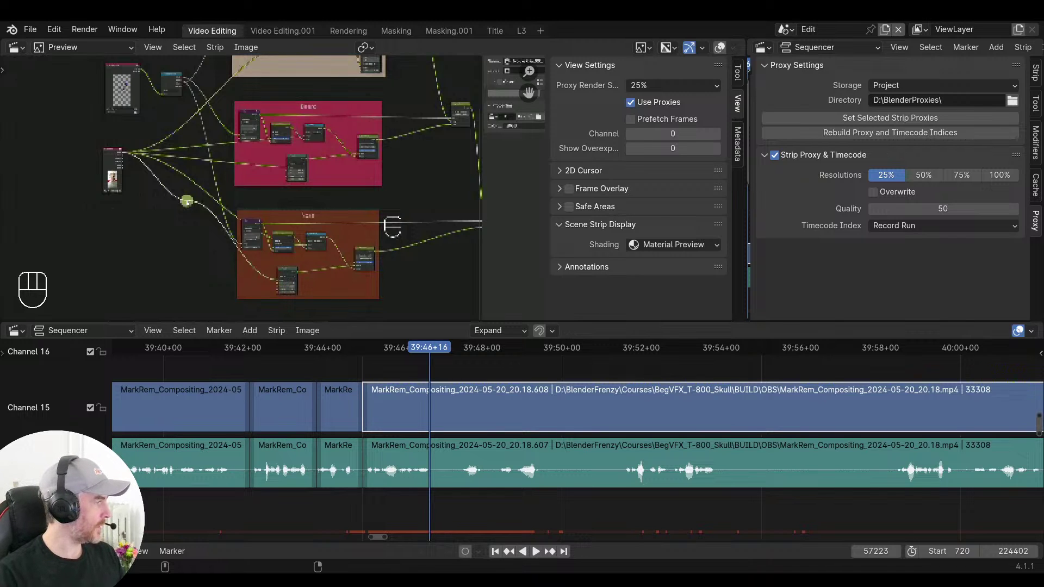
Jump back to the start of the uncut strip and play up to the pause at 39:46+18
{"action": "key", "text": "Page_Down"}
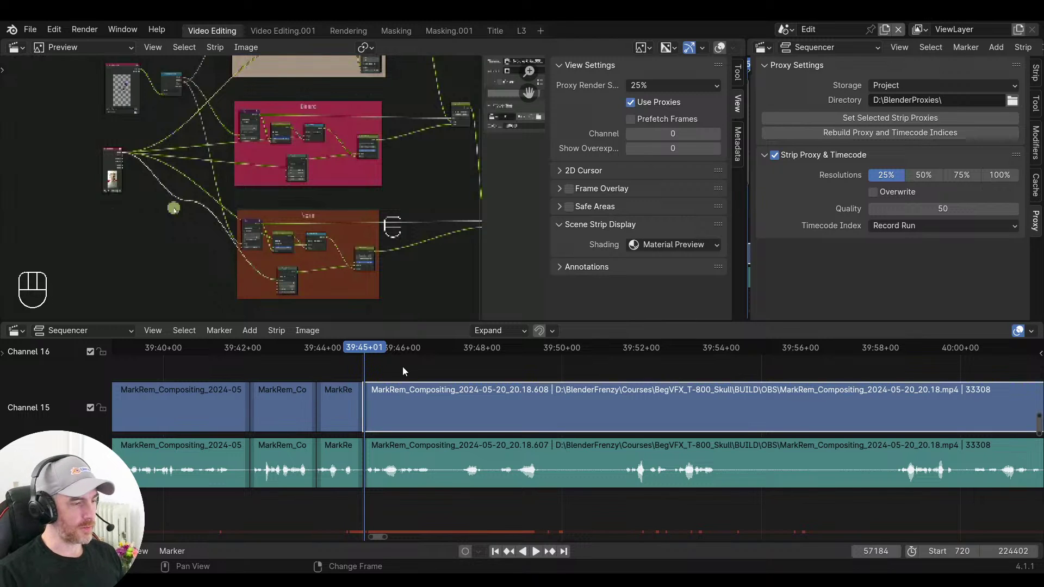
{"action": "key", "text": "space"}
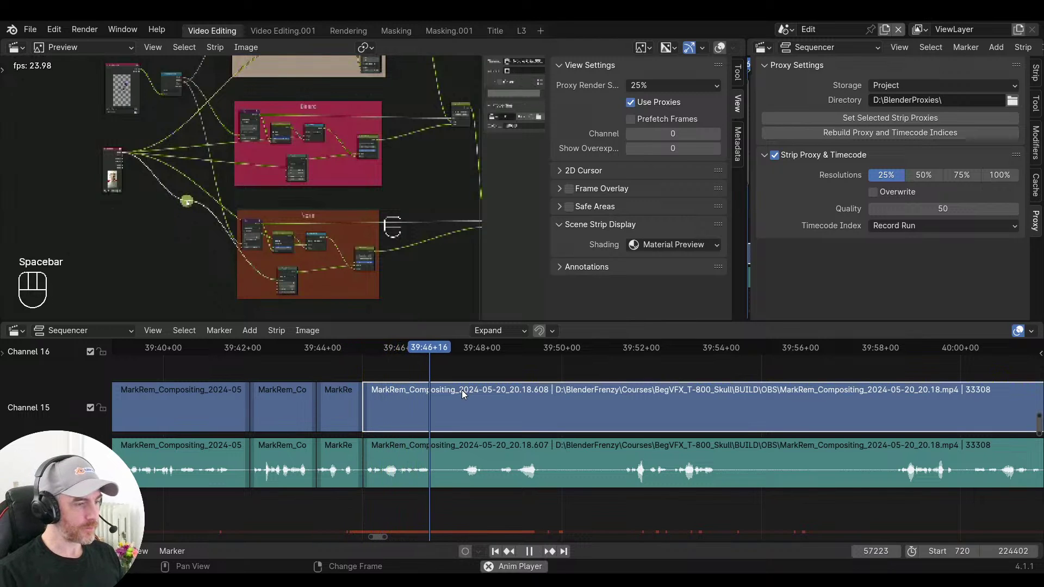
{"action": "key", "text": "space"}
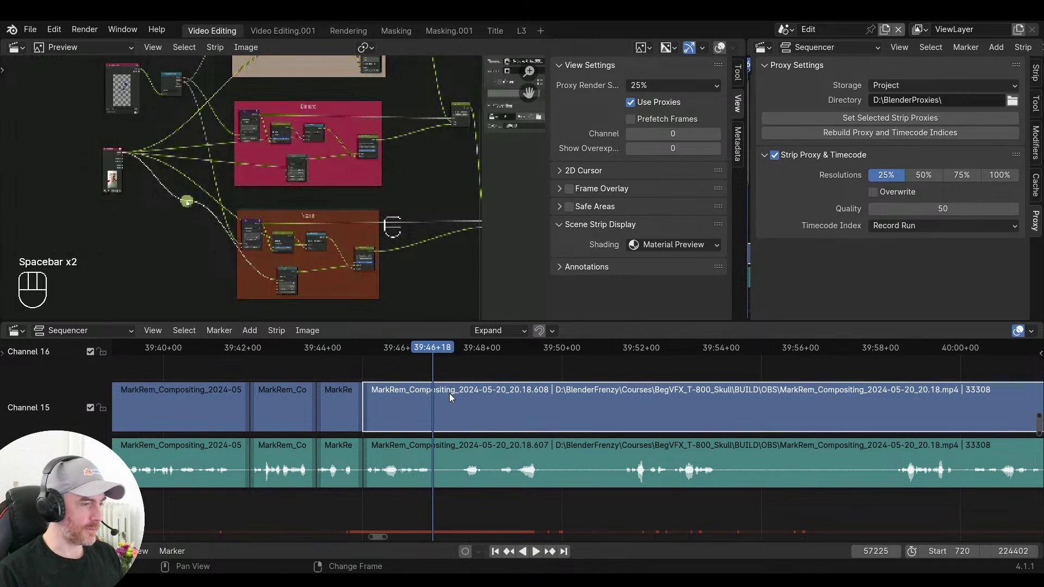
Play the start of the uncut strip and split its video and audio at 39:46+18
{"action": "middle_click_drag", "start_coordinate": [449, 393], "coordinate": [551, 399], "text": "ctrl"}
{"action": "scroll", "coordinate": [572, 396], "scroll_direction": "down", "scroll_amount": 3}
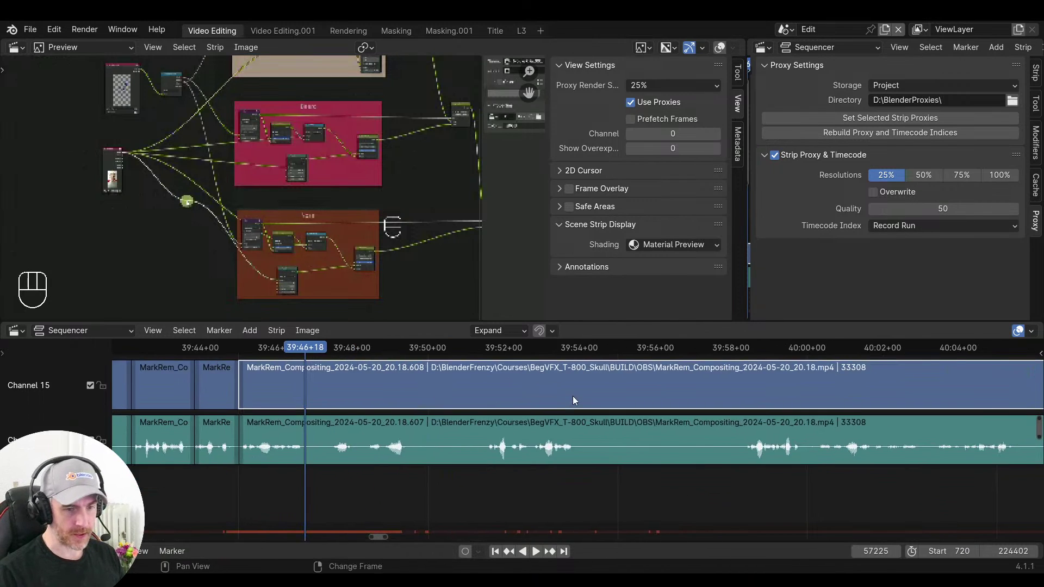
{"action": "scroll", "coordinate": [526, 403], "scroll_direction": "up", "scroll_amount": 4}
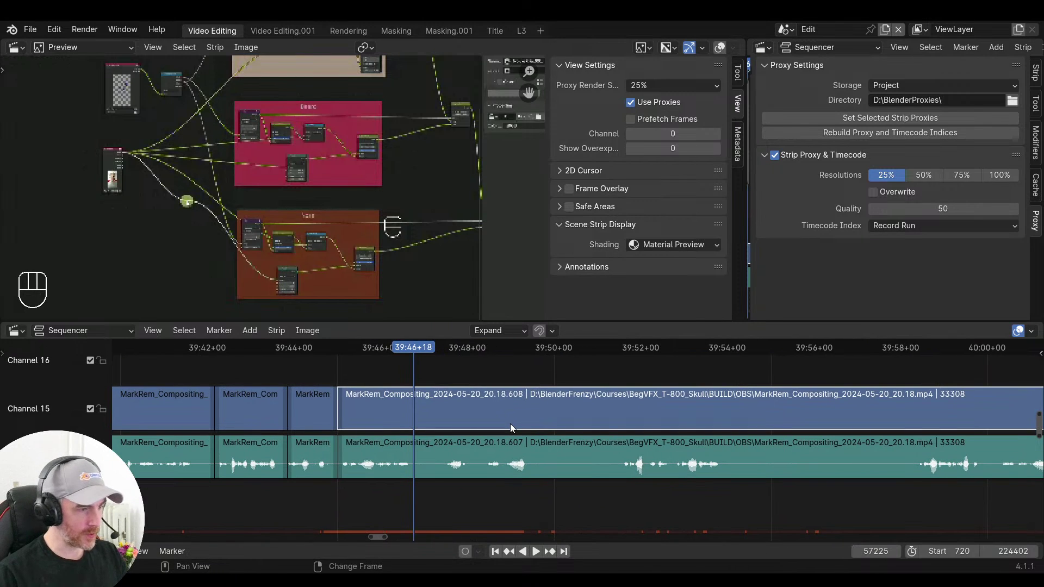
{"action": "left_click", "coordinate": [351, 490]}
{"action": "key", "text": "space"}
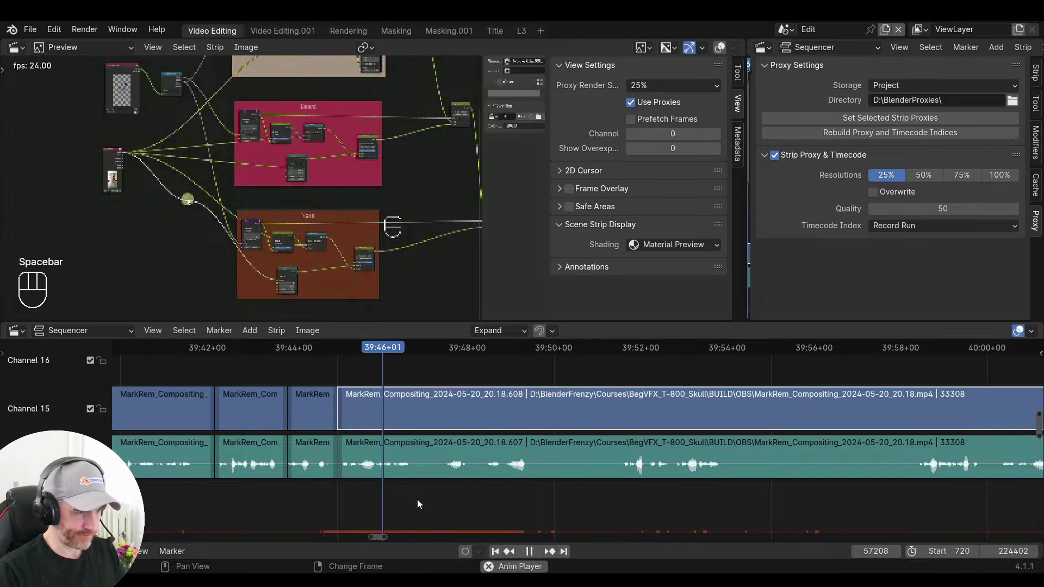
{"action": "key", "text": "space"}
{"action": "key", "text": "f"}
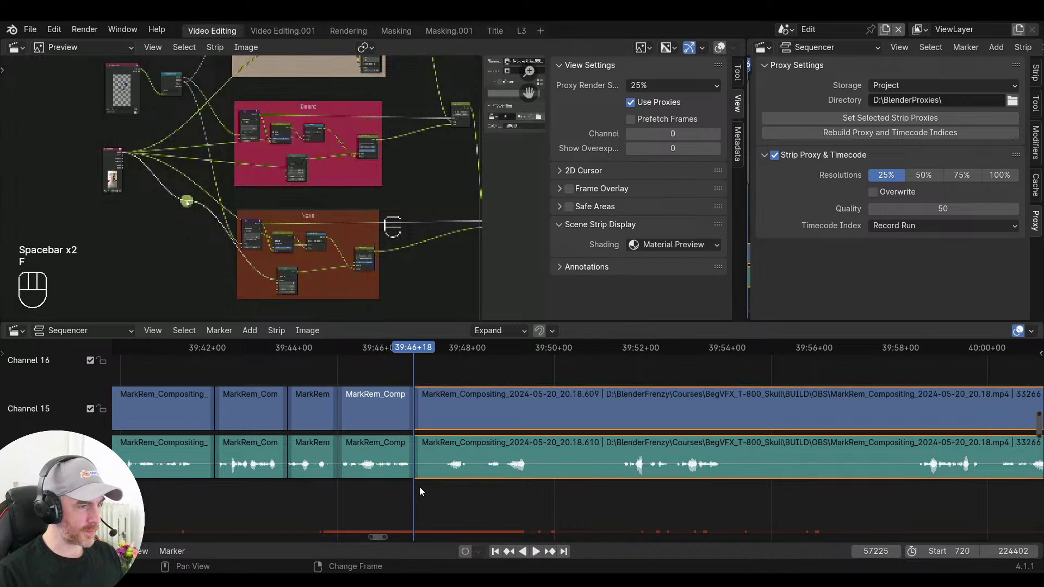
Select the start handles of the remaining video and audio strips and play the footage up to 39:49+07
{"action": "left_click", "coordinate": [445, 488]}
{"action": "key", "text": "space"}
{"action": "key", "text": "space"}
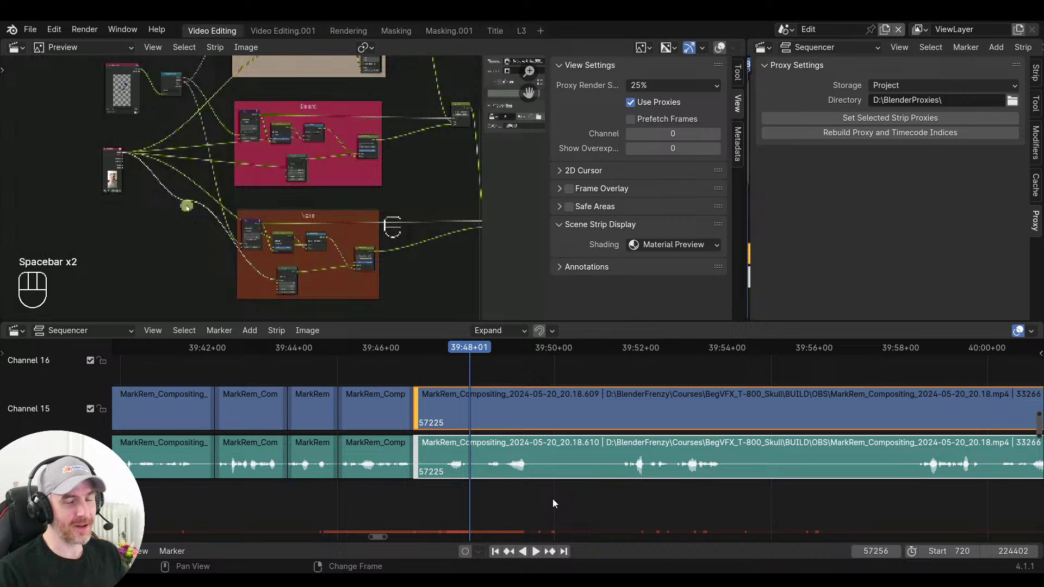
{"action": "key", "text": "space"}
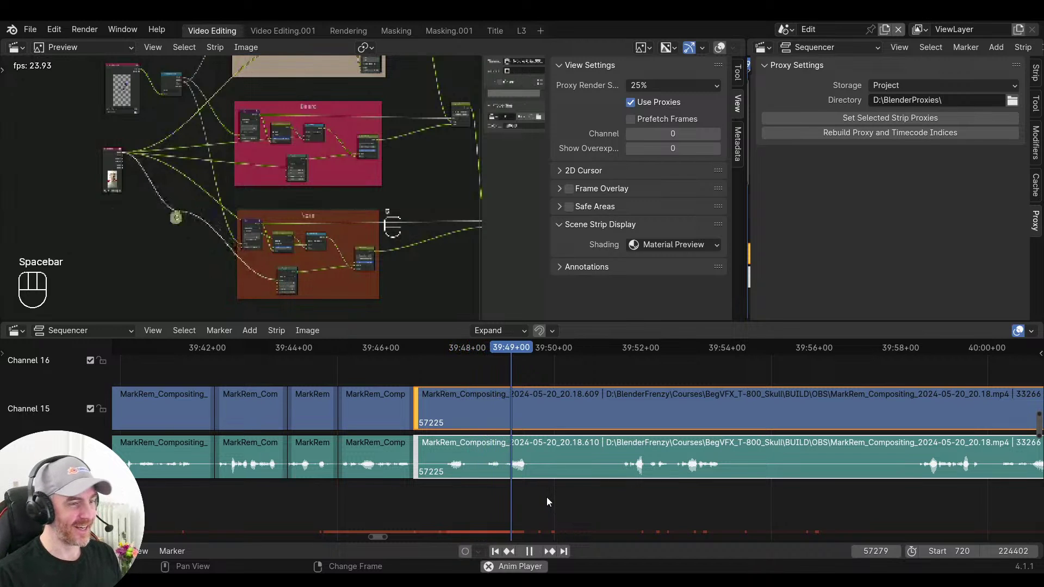
{"action": "key", "text": "space"}
Replay the edited section from around 39:40 across the short cuts and into the remaining strip
{"action": "scroll", "coordinate": [498, 477], "scroll_direction": "down", "scroll_amount": 6}
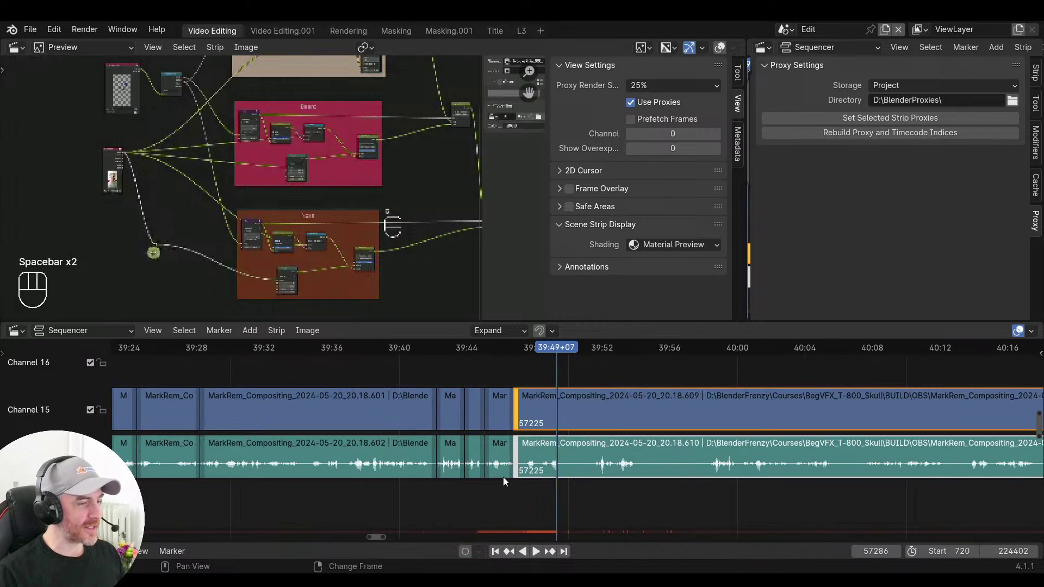
{"action": "left_click", "coordinate": [439, 495]}
{"action": "key", "text": "space"}
{"action": "scroll", "coordinate": [428, 489], "scroll_direction": "up", "scroll_amount": 4}
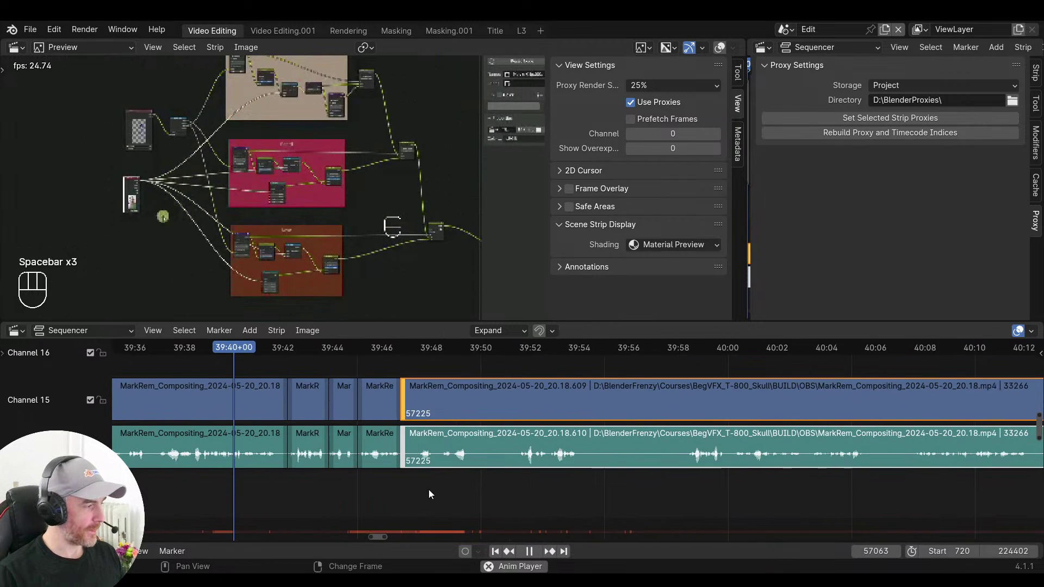
{"action": "key", "text": "space"}
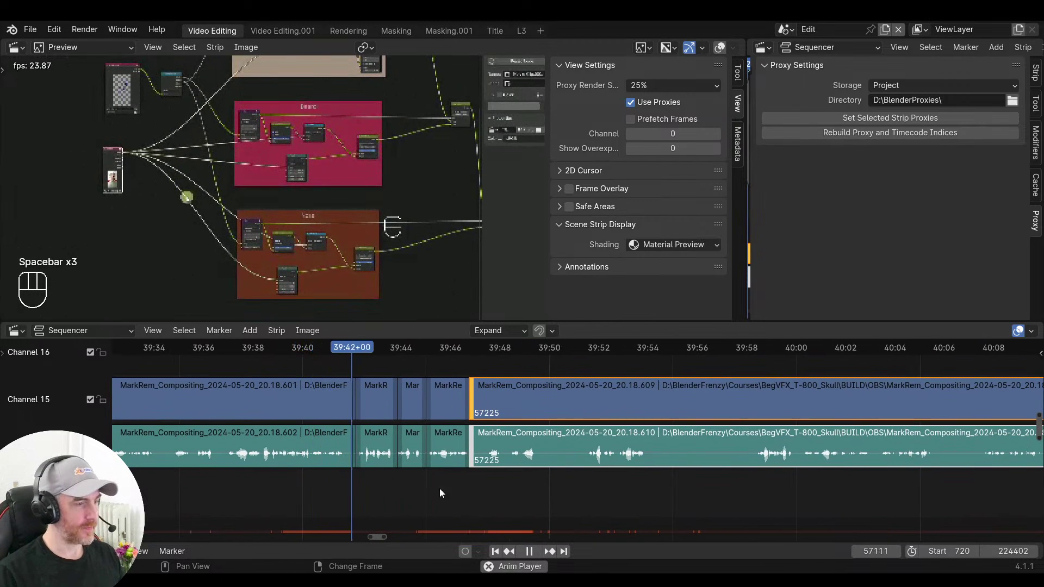
{"action": "middle_click_drag", "start_coordinate": [399, 491], "coordinate": [451, 490]}
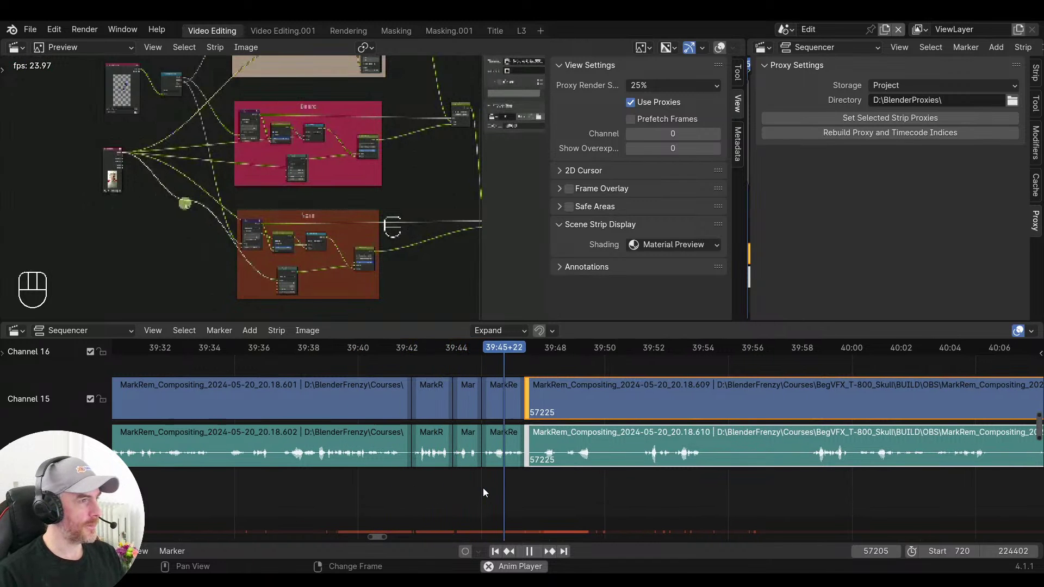
{"action": "middle_click_drag", "start_coordinate": [544, 494], "coordinate": [500, 496]}
{"action": "scroll", "coordinate": [500, 494], "scroll_direction": "down", "scroll_amount": 2, "text": "ctrl"}
{"action": "scroll", "coordinate": [489, 492], "scroll_direction": "up", "scroll_amount": 2}
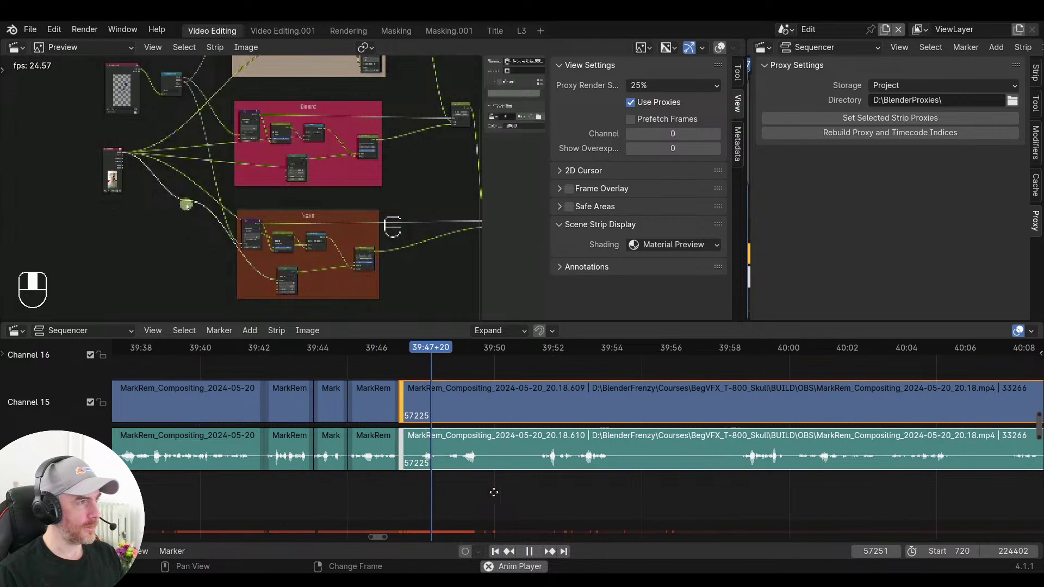
Hide the video preview's sidebar and show the whole recorded frame in the preview
{"action": "scroll", "coordinate": [475, 492], "scroll_direction": "up", "scroll_amount": 1, "text": "ctrl"}
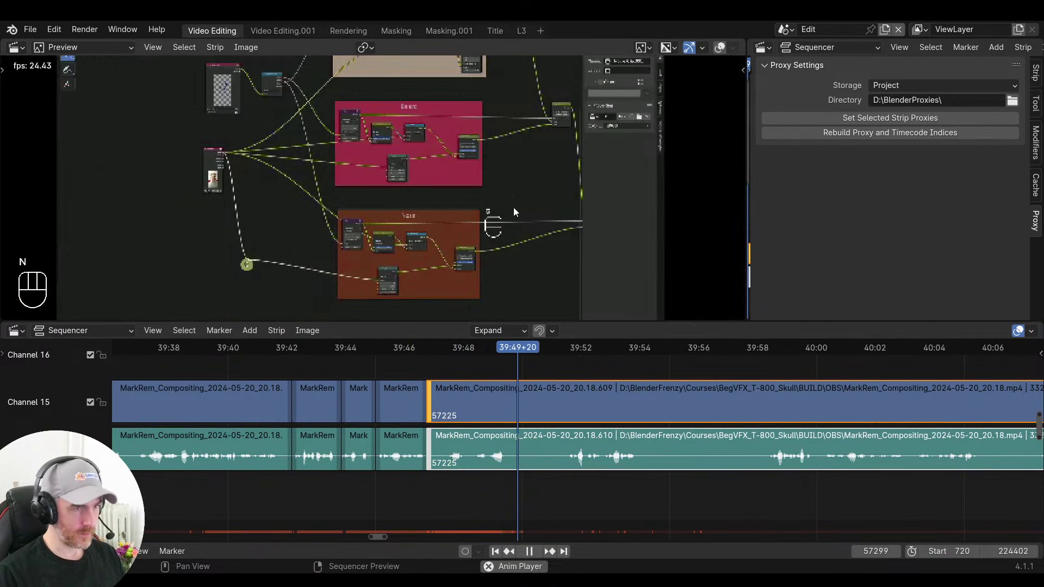
{"action": "key", "text": "n"}
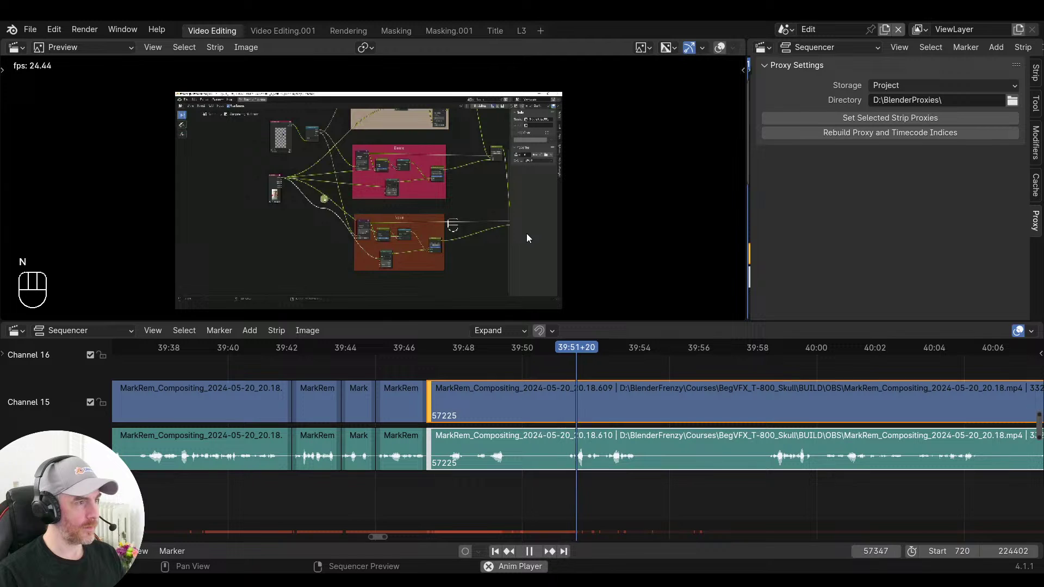
{"action": "scroll", "coordinate": [625, 462], "scroll_direction": "up", "scroll_amount": 1}
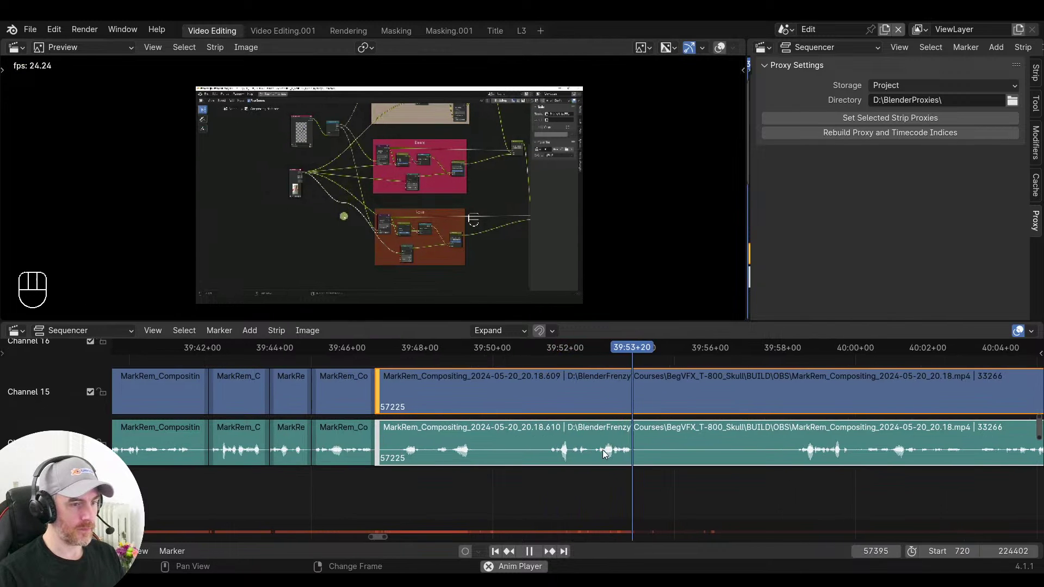
Compare the spoken takes near 39:47, 39:52 and 39:58, and replay the preceding cuts up to 39:44+19
{"action": "key", "text": "space"}
{"action": "right_click", "coordinate": [379, 497]}
{"action": "key", "text": "space"}
{"action": "right_click", "coordinate": [785, 478]}
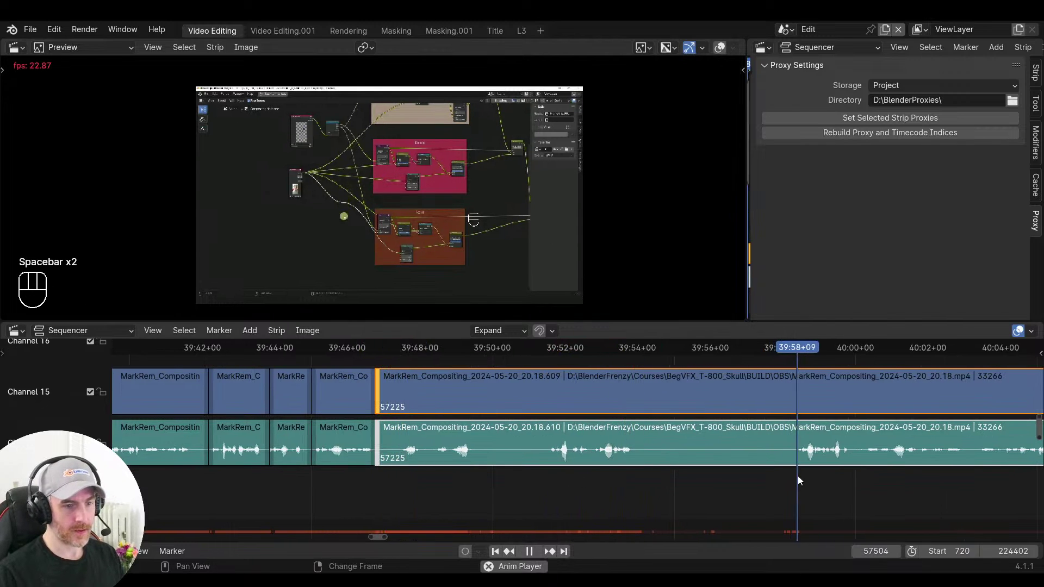
{"action": "right_click", "coordinate": [358, 467]}
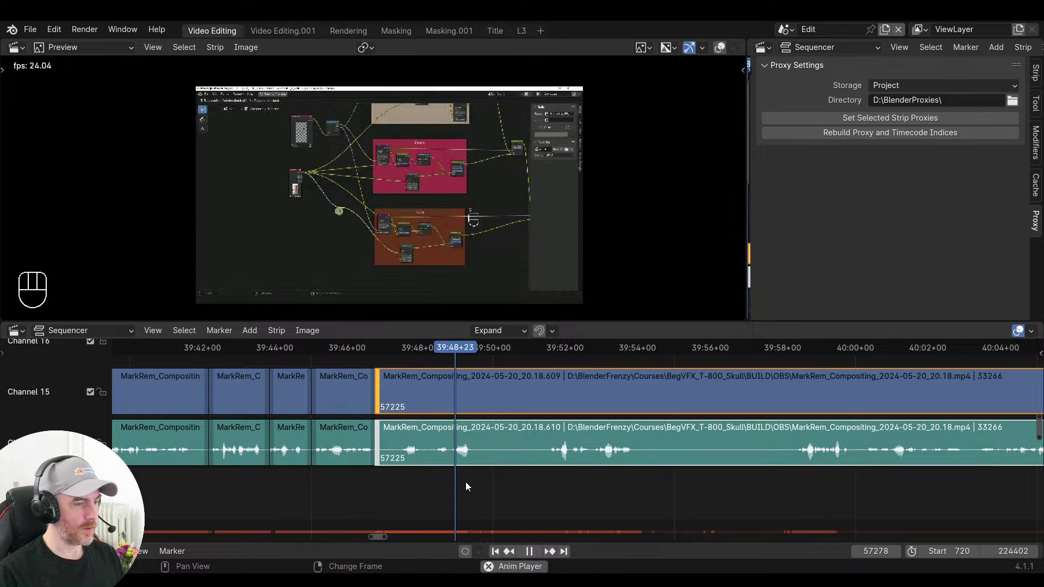
{"action": "right_click", "coordinate": [539, 486]}
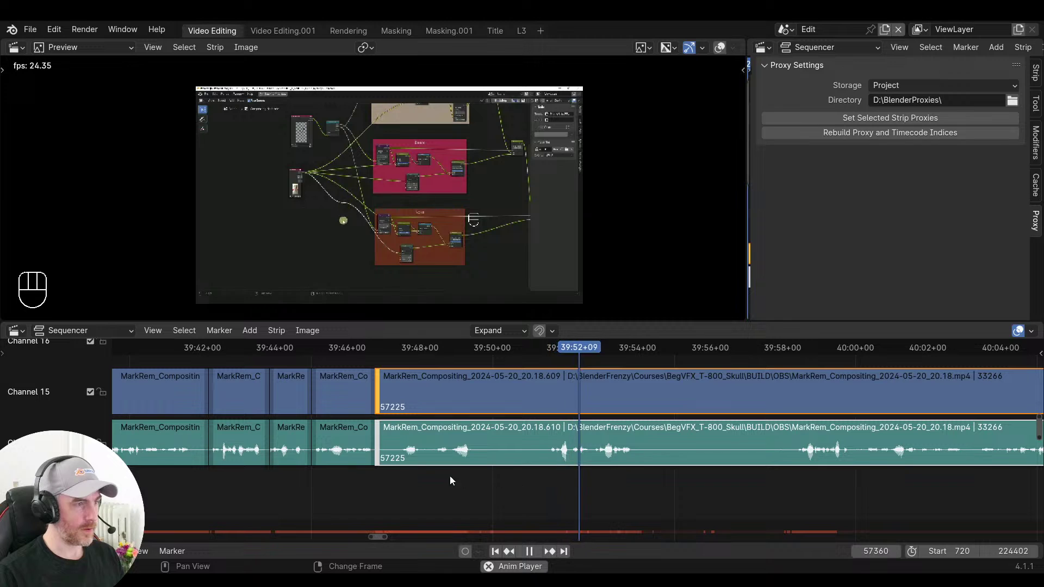
{"action": "right_click", "coordinate": [328, 467]}
{"action": "right_click", "coordinate": [245, 468]}
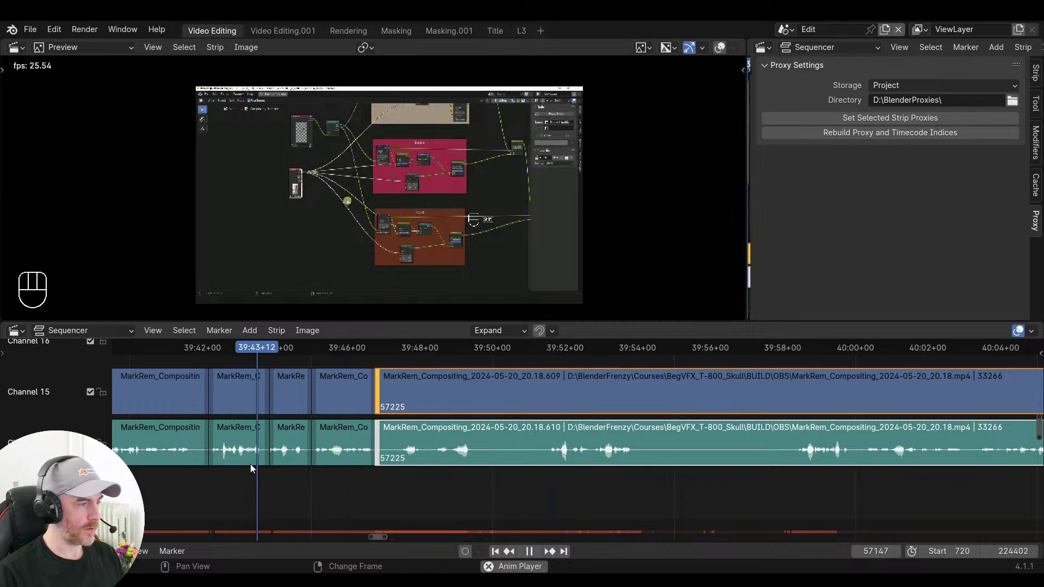
{"action": "key", "text": "space"}
Delete the short video and audio strips between 39:45 and 39:46+18, and reselect the start handles of the following strips
{"action": "left_click", "coordinate": [341, 397]}
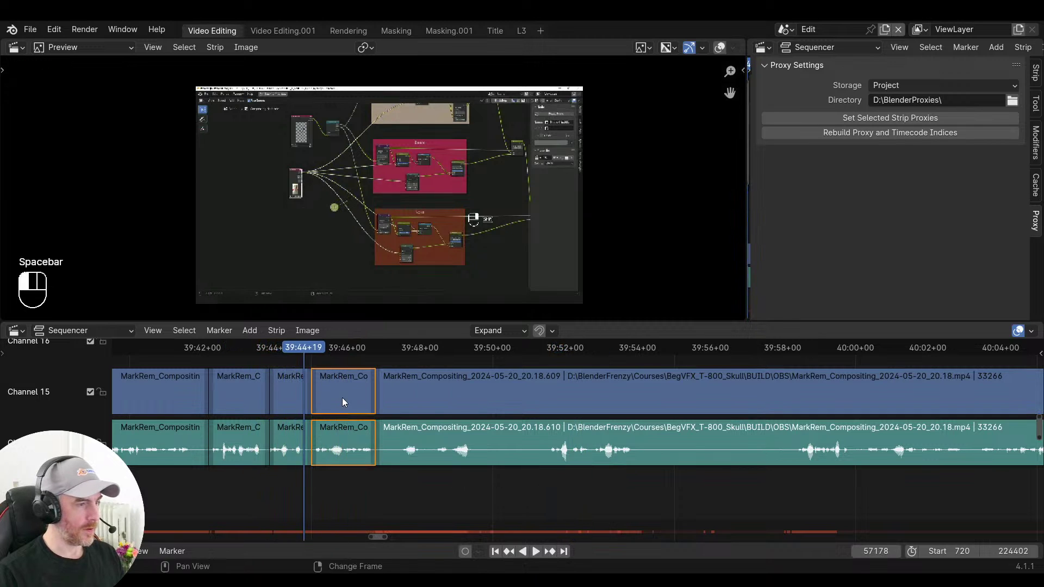
{"action": "key", "text": "x"}
{"action": "left_click", "coordinate": [383, 457]}
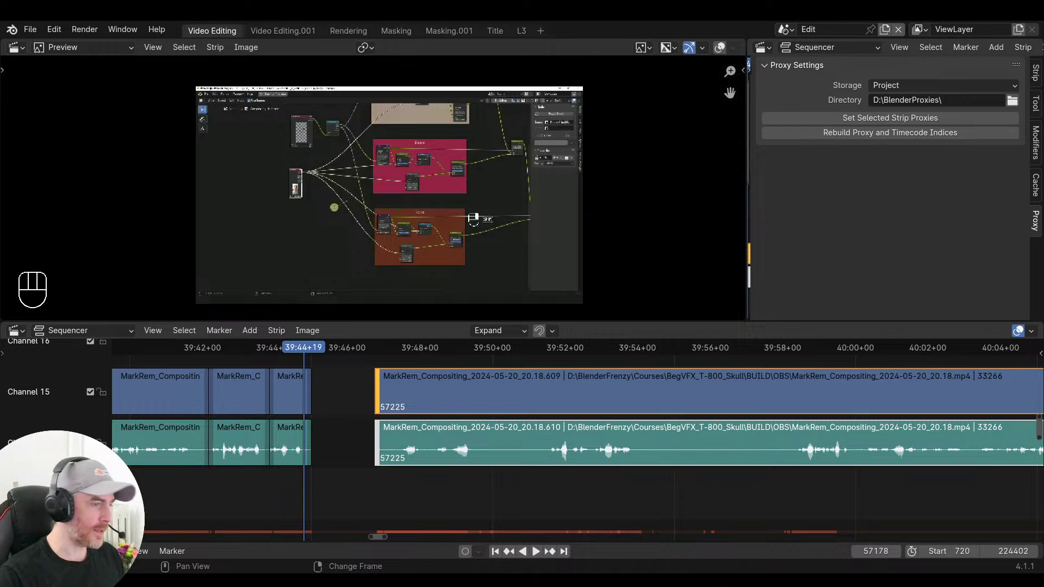
Play the takes after the gap and near 39:58, and check the preceding cuts up to 39:44+22
{"action": "left_click", "coordinate": [402, 462]}
{"action": "key", "text": "space"}
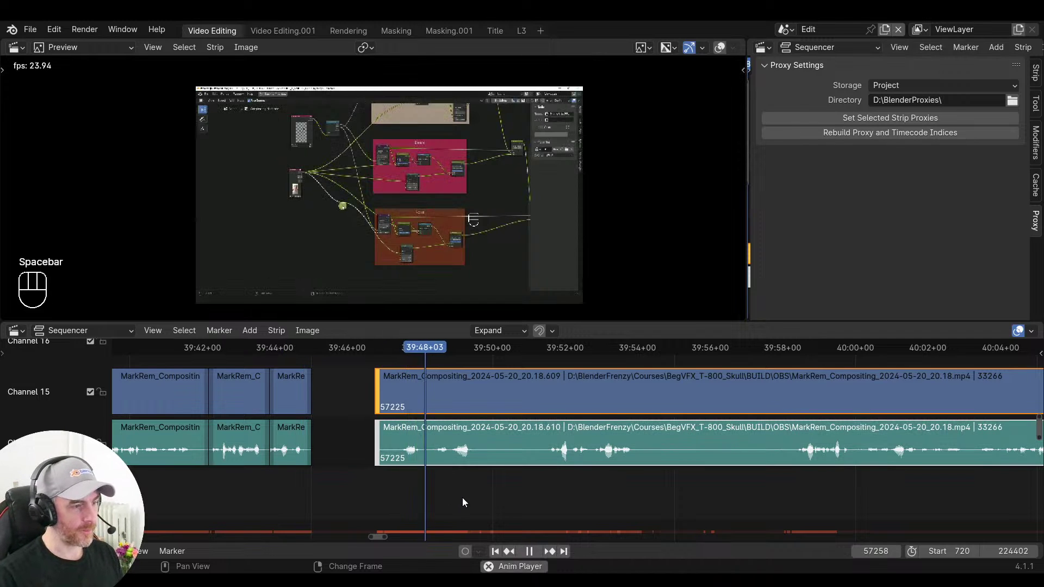
{"action": "middle_click_drag", "start_coordinate": [462, 498], "coordinate": [482, 501], "text": "ctrl"}
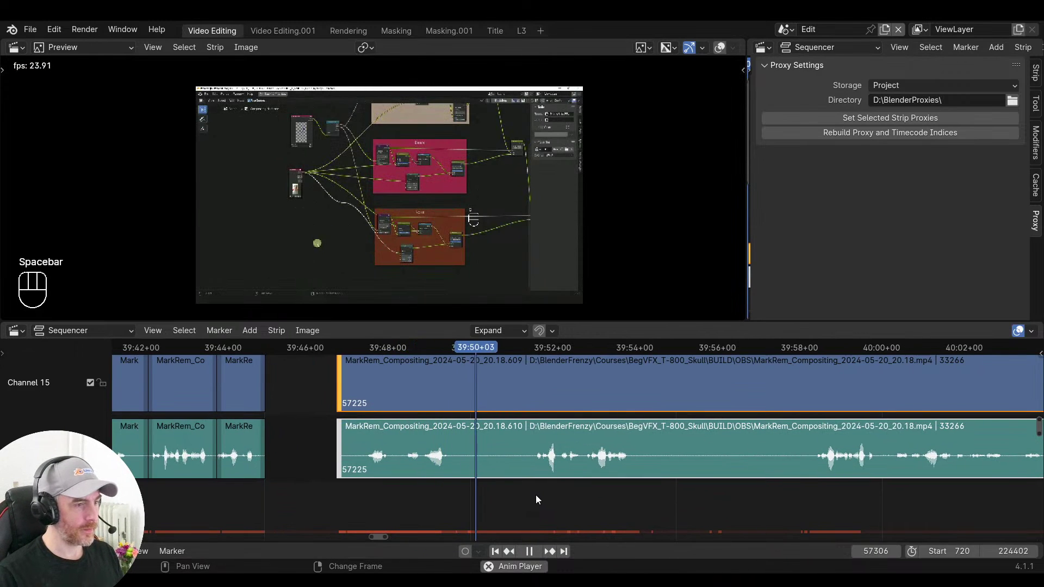
{"action": "left_click", "coordinate": [818, 481]}
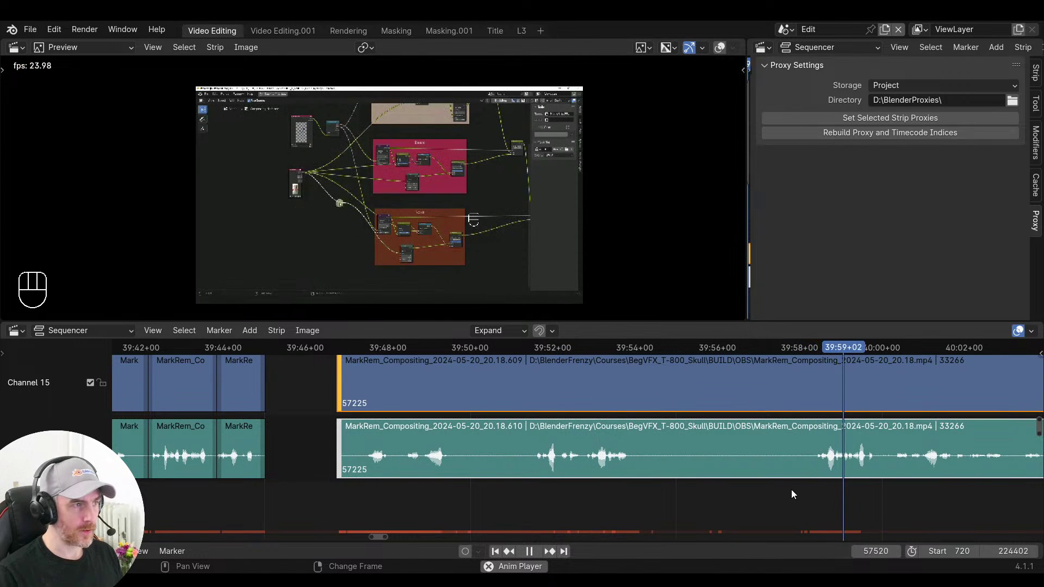
{"action": "key", "text": "space"}
{"action": "left_click", "coordinate": [194, 479]}
{"action": "key", "text": "space"}
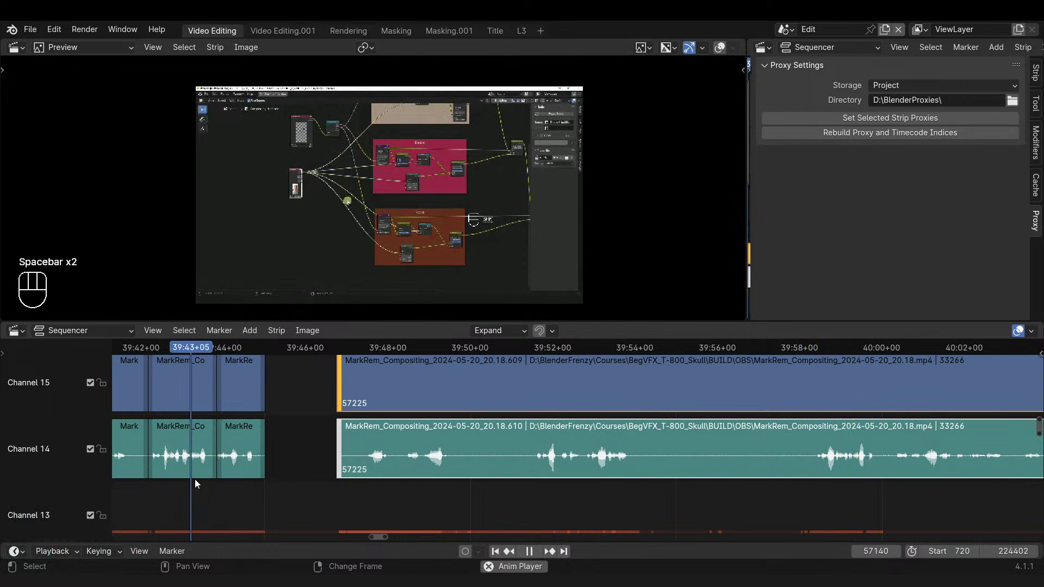
{"action": "scroll", "coordinate": [310, 483], "scroll_direction": "left", "scroll_amount": 2, "text": "ctrl"}
{"action": "key", "text": "space"}
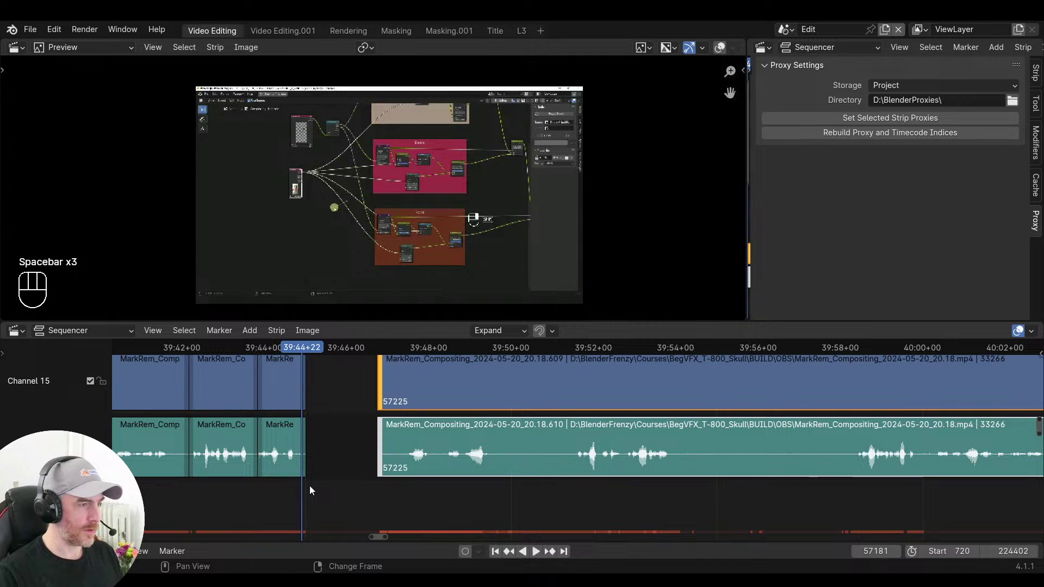
Trim the start of the remaining video and audio strips to 39:58+08 and close the gap at frame 57183
{"action": "left_click_drag", "start_coordinate": [864, 489], "coordinate": [853, 484]}
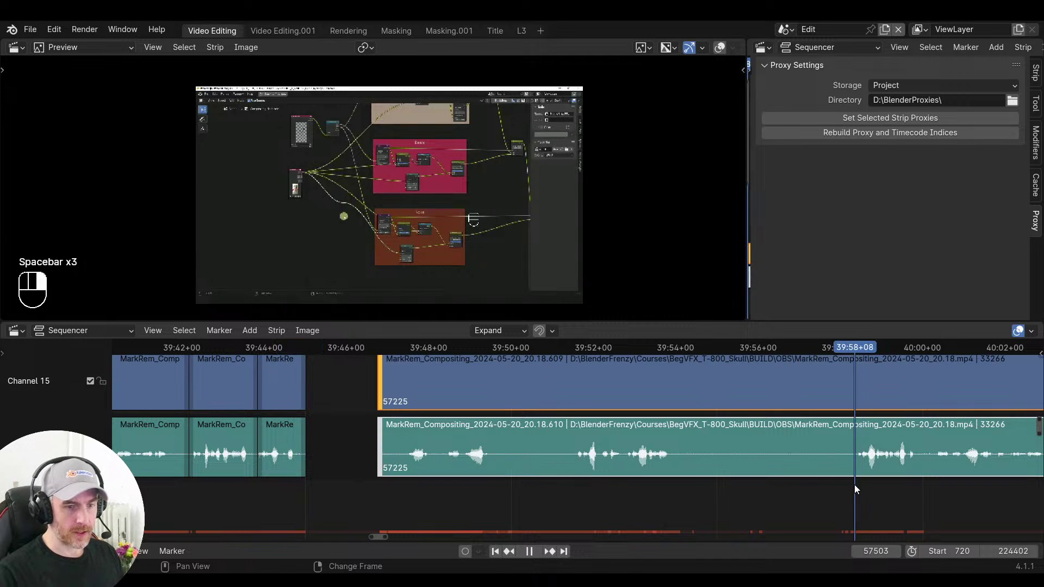
{"action": "key", "text": "s"}
{"action": "left_click_drag", "start_coordinate": [304, 457], "coordinate": [276, 466]}
{"action": "key", "text": "v"}
Replay the new join at 39:45 from the preceding strips and continue listening to about 39:52+15
{"action": "key", "text": "space"}
{"action": "scroll", "coordinate": [396, 479], "scroll_direction": "up", "scroll_amount": 2}
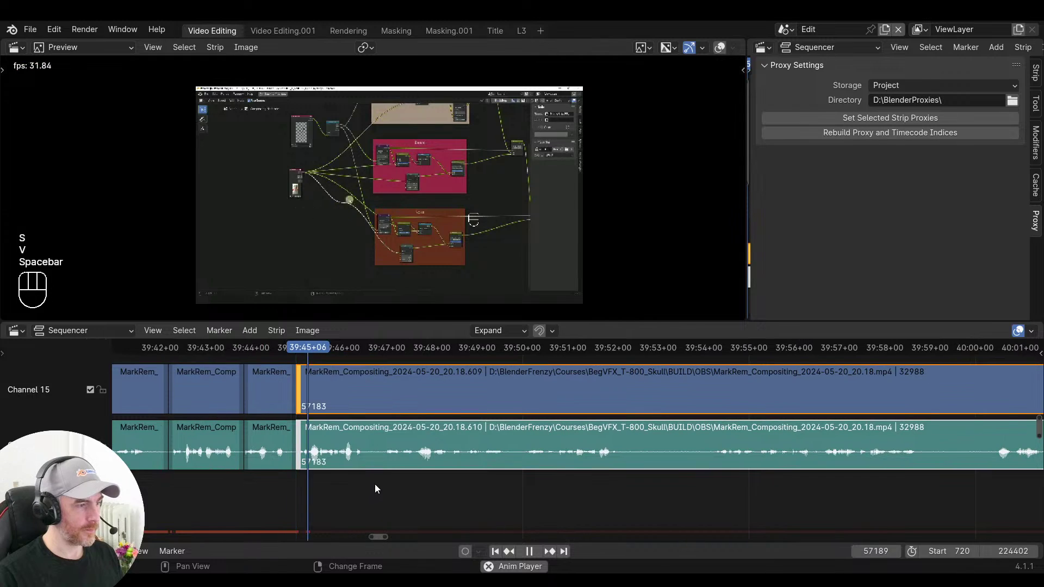
{"action": "left_click", "coordinate": [299, 489]}
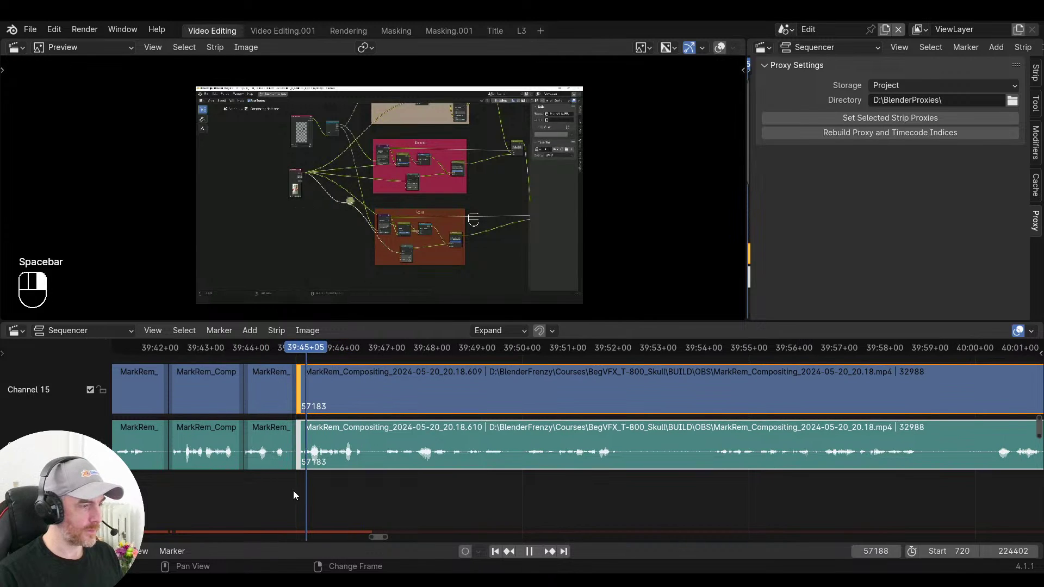
{"action": "left_click_drag", "start_coordinate": [293, 490], "coordinate": [228, 485]}
{"action": "key", "text": "space"}
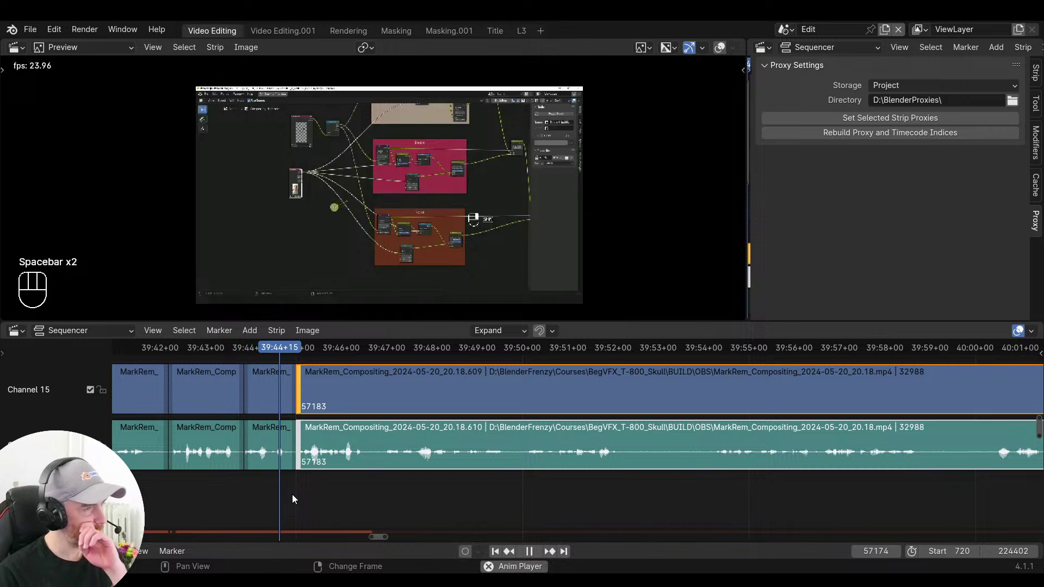
{"action": "scroll", "coordinate": [326, 507], "scroll_direction": "right", "scroll_amount": 5}
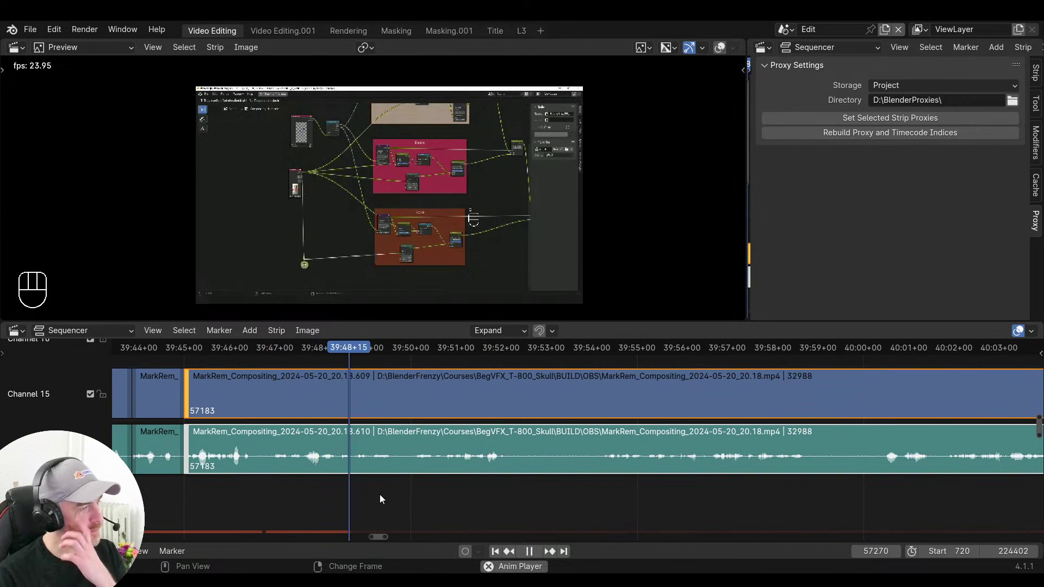
{"action": "middle_click_drag", "start_coordinate": [381, 494], "coordinate": [328, 492]}
{"action": "scroll", "coordinate": [356, 487], "scroll_direction": "right", "scroll_amount": 5}
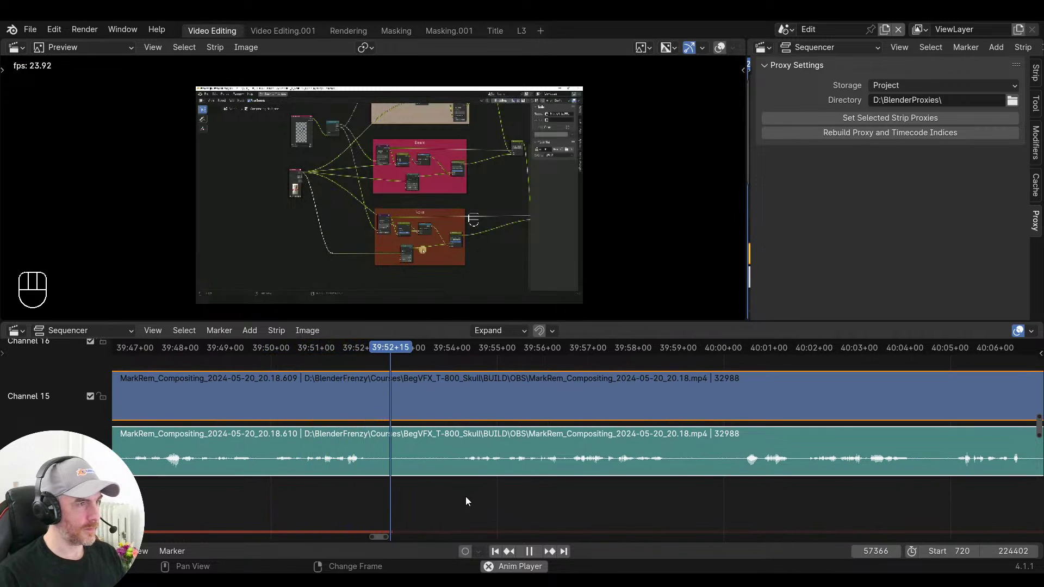
Replay the phrase and following pause around 39:51 to 39:52, restarting playback from 39:51+02
{"action": "left_click", "coordinate": [328, 481]}
{"action": "key", "text": "space"}
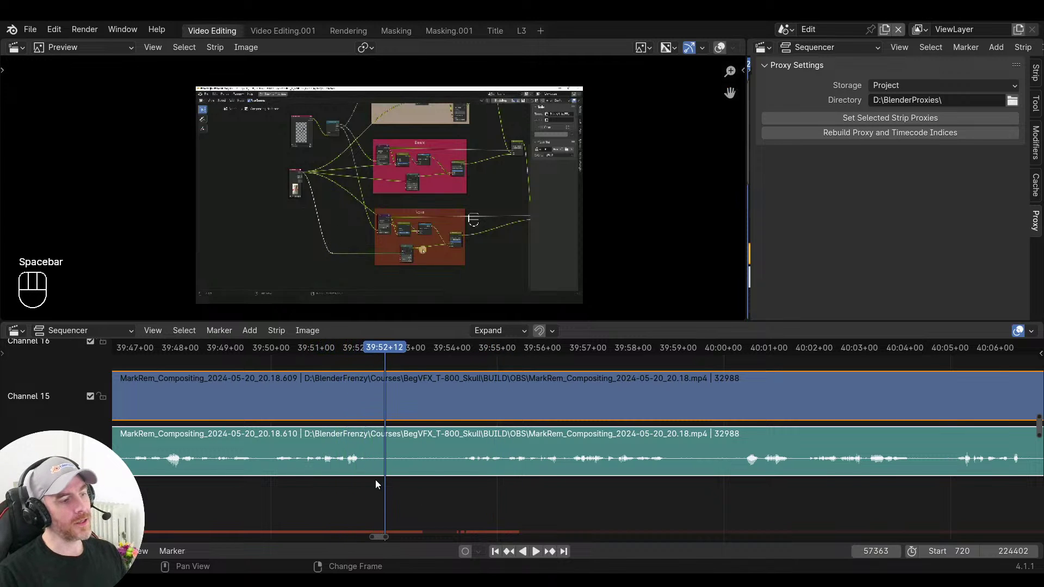
{"action": "left_click_drag", "start_coordinate": [376, 480], "coordinate": [343, 481]}
{"action": "key", "text": "space"}
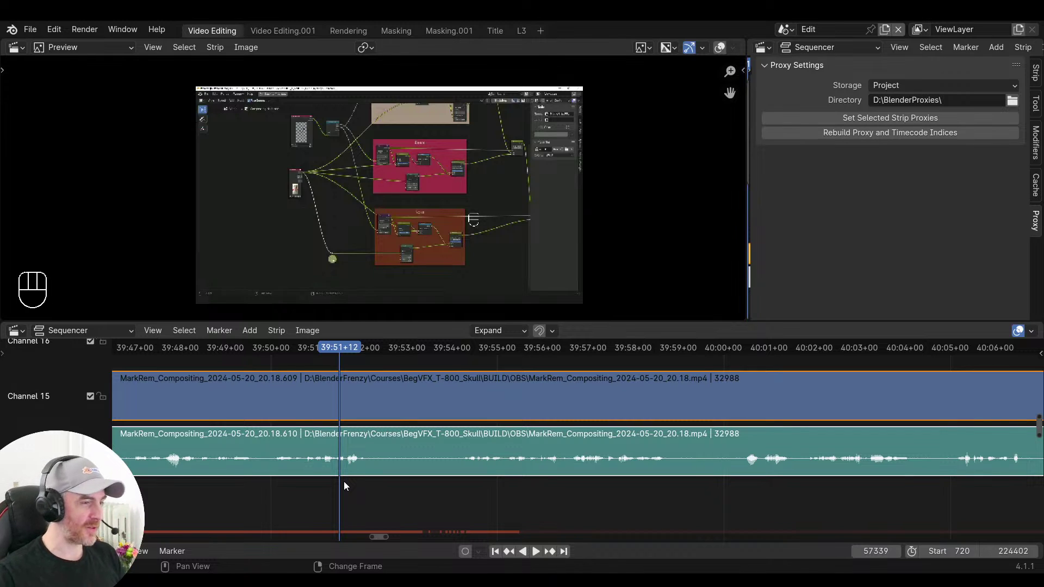
{"action": "right_click_drag", "start_coordinate": [344, 481], "coordinate": [321, 484]}
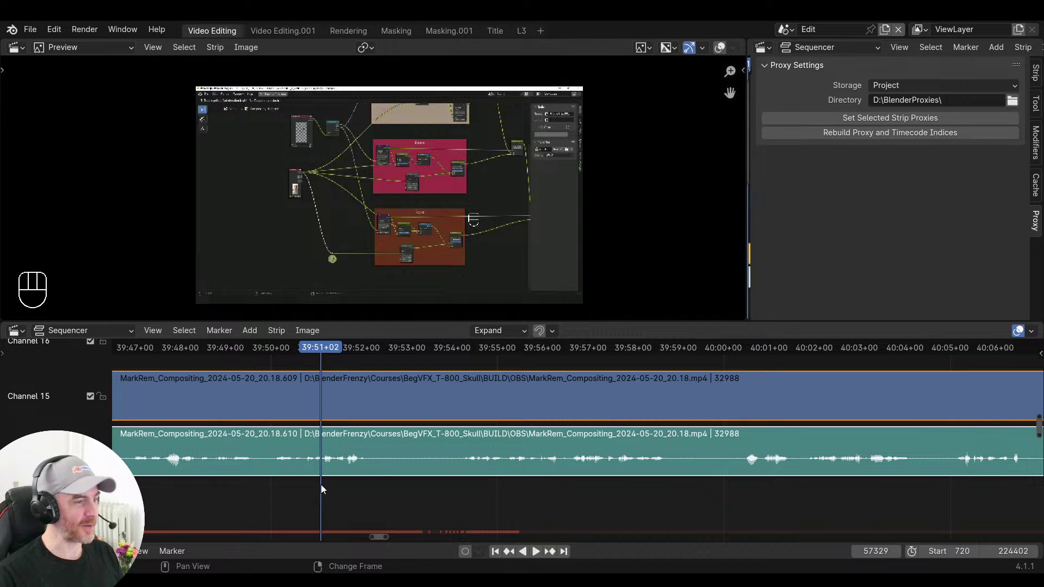
{"action": "key", "text": "space"}
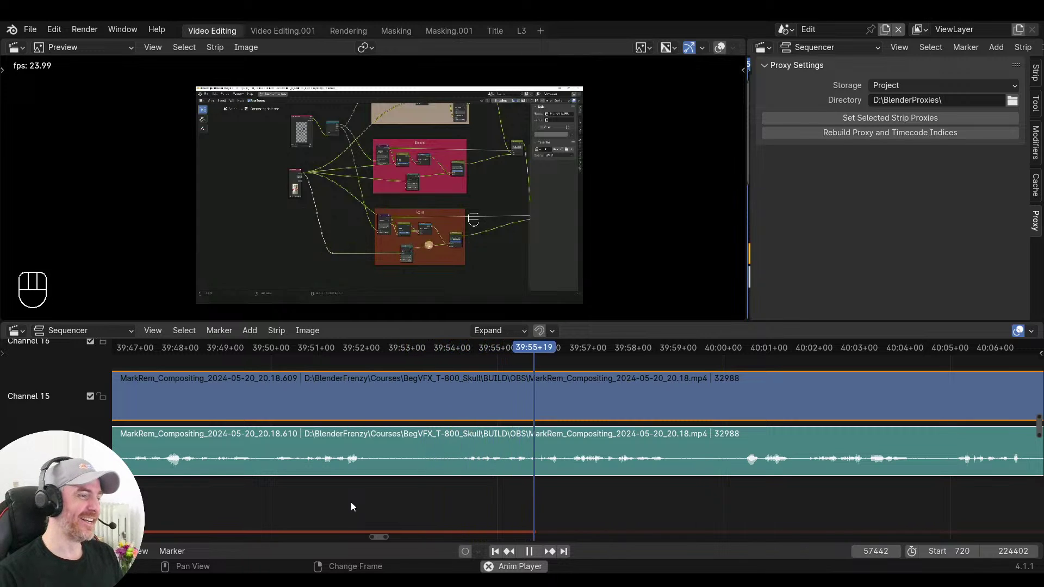
Cut the pause between about 39:52+06 and frame 57402 out of the video and audio strips and close the gap
{"action": "key", "text": "space"}
{"action": "right_click_drag", "start_coordinate": [356, 497], "coordinate": [372, 494]}
{"action": "key", "text": "f"}
{"action": "mouse_move", "coordinate": [457, 499]}
{"action": "right_mouse_down"}
{"action": "mouse_move", "coordinate": [470, 500]}
{"action": "mouse_move", "coordinate": [460, 500]}
{"action": "right_mouse_up"}
{"action": "key", "text": "s"}
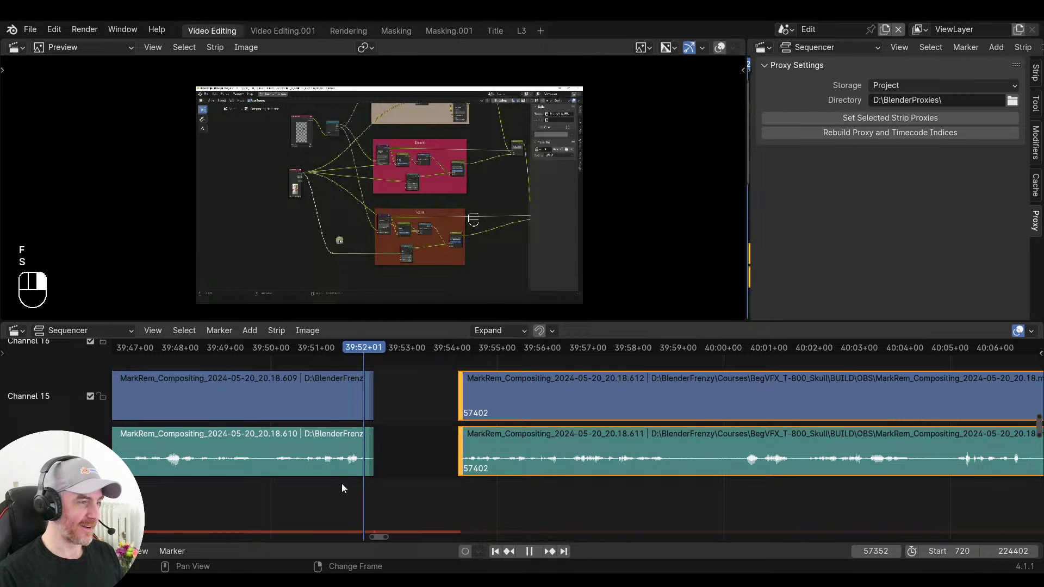
{"action": "key", "text": "v"}
Play across the new join at frame 57357 and listen on to the silent stretch at 40:04+22
{"action": "key", "text": "space"}
{"action": "middle_click_drag", "start_coordinate": [423, 487], "coordinate": [354, 495]}
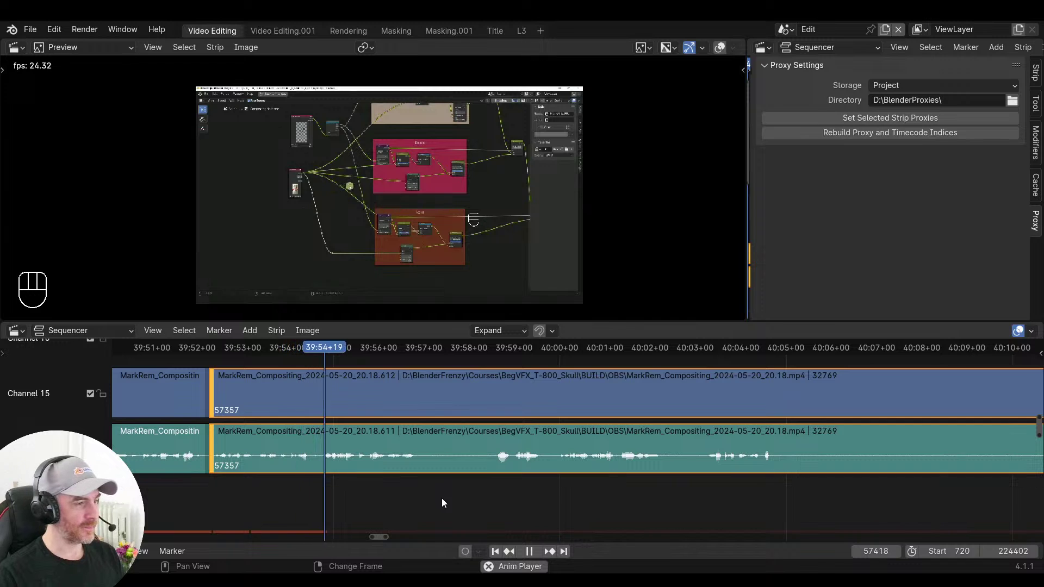
{"action": "middle_click_drag", "start_coordinate": [442, 498], "coordinate": [425, 507]}
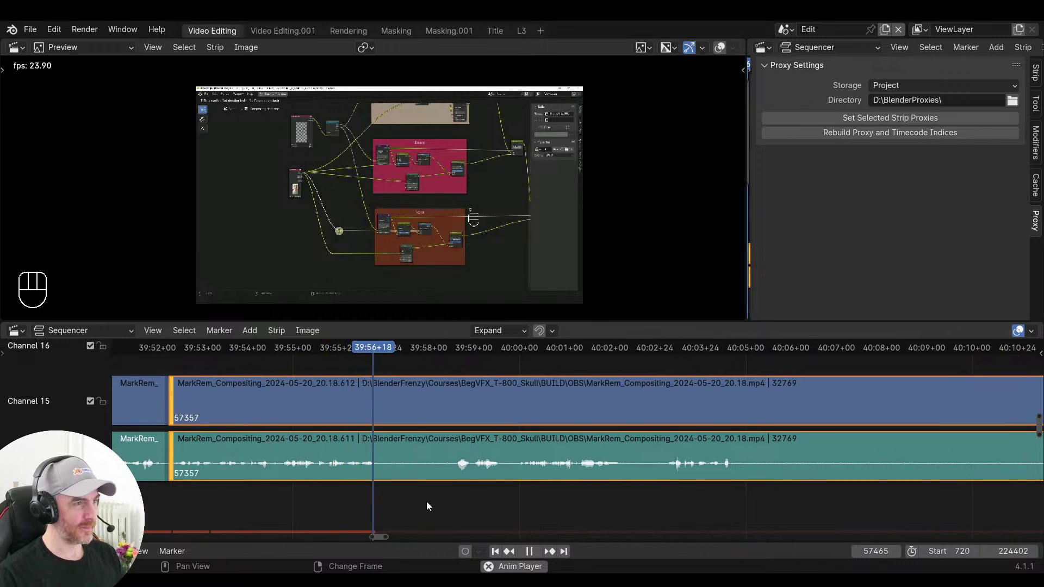
{"action": "middle_click_drag", "start_coordinate": [529, 507], "coordinate": [412, 497]}
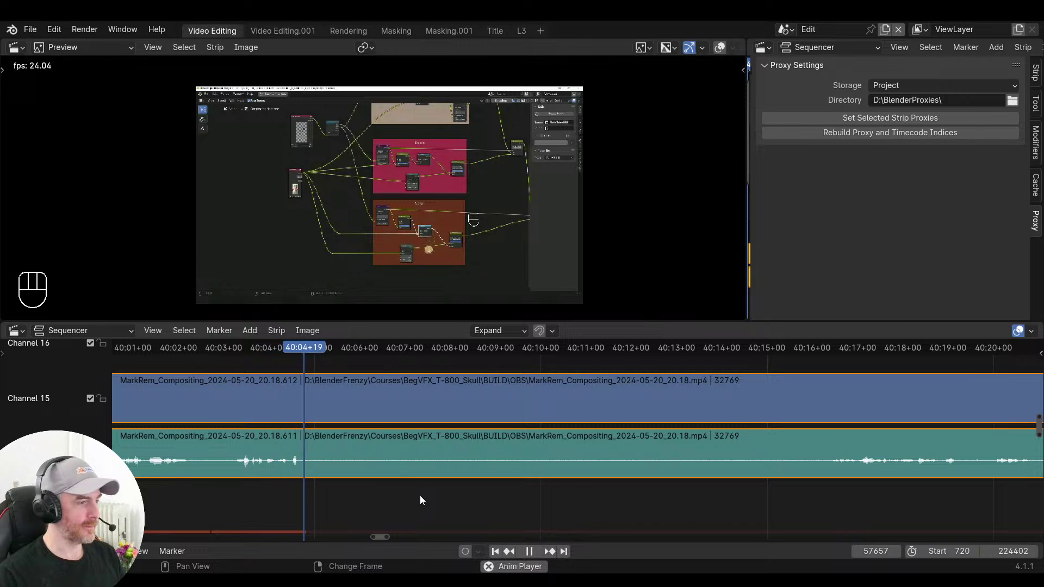
{"action": "key", "text": "space"}
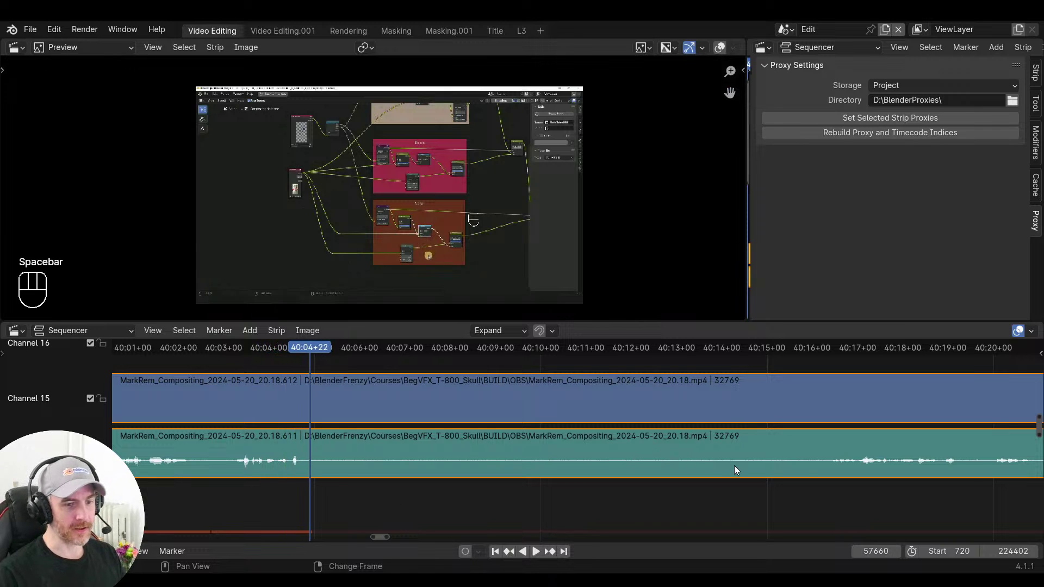
Split the video and audio strips at 40:04+22 and scan the silent stretch up to 40:09+18
{"action": "key", "text": "f"}
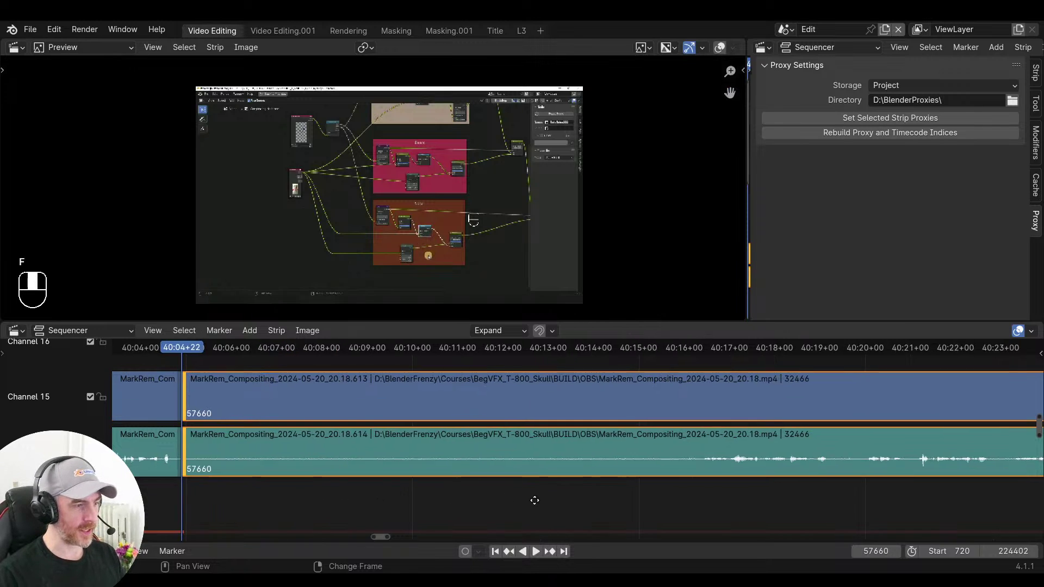
{"action": "right_click_drag", "start_coordinate": [647, 494], "coordinate": [379, 487]}
{"action": "key", "text": "space"}
{"action": "scroll", "coordinate": [679, 497], "scroll_direction": "down", "scroll_amount": 3}
{"action": "key", "text": "space"}
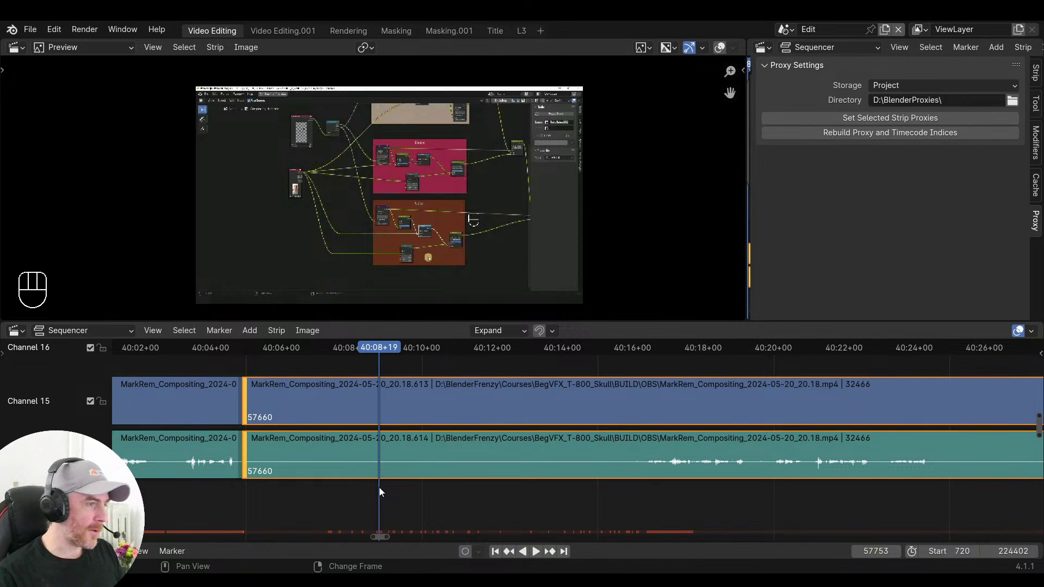
{"action": "left_click_drag", "start_coordinate": [229, 488], "coordinate": [413, 482]}
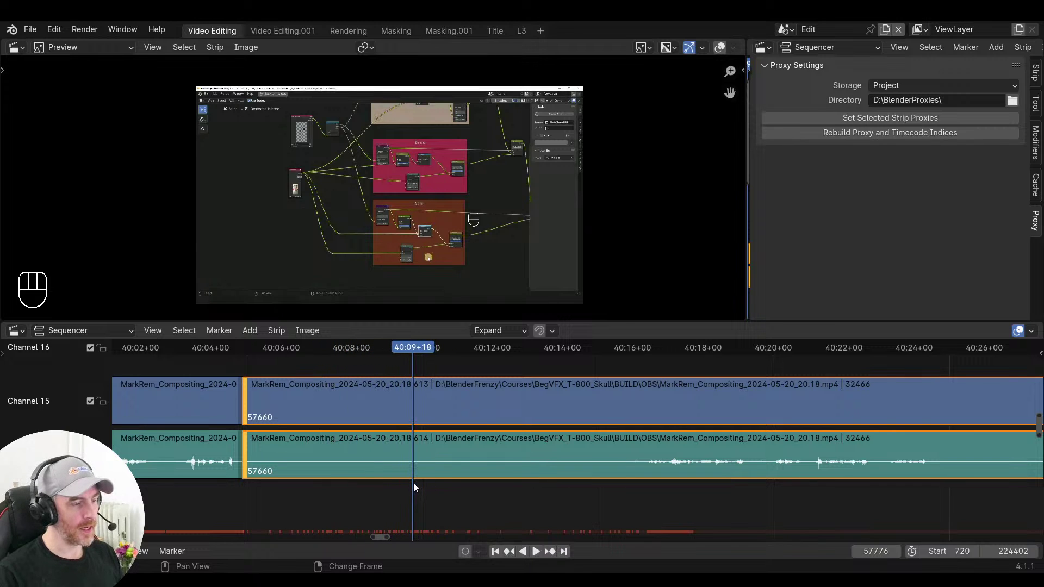
Trim the start of the remaining video and audio strips to 40:09+18 and close the gap at frame 57660
{"action": "key", "text": "s"}
{"action": "middle_click_drag", "start_coordinate": [384, 485], "coordinate": [517, 485]}
{"action": "left_click", "coordinate": [345, 481]}
{"action": "key", "text": "v"}
Play the rest of the silent section and split the video and audio strips at 40:10+24
{"action": "key", "text": "space"}
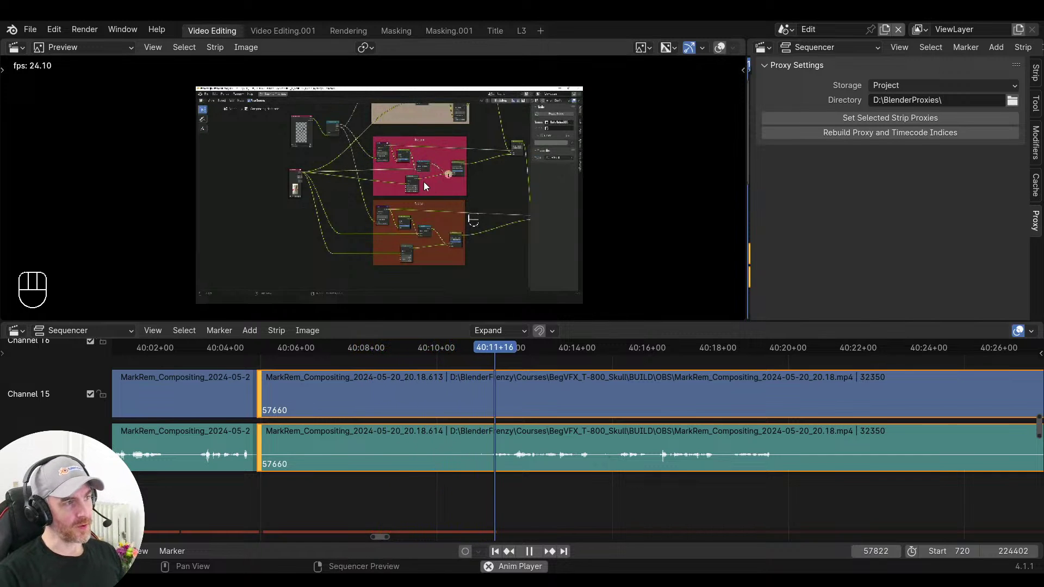
{"action": "key", "text": "space"}
{"action": "left_click", "coordinate": [465, 493]}
{"action": "left_click_drag", "start_coordinate": [465, 497], "coordinate": [471, 499]}
{"action": "middle_click_drag", "start_coordinate": [448, 491], "coordinate": [579, 501]}
{"action": "key", "text": "f"}
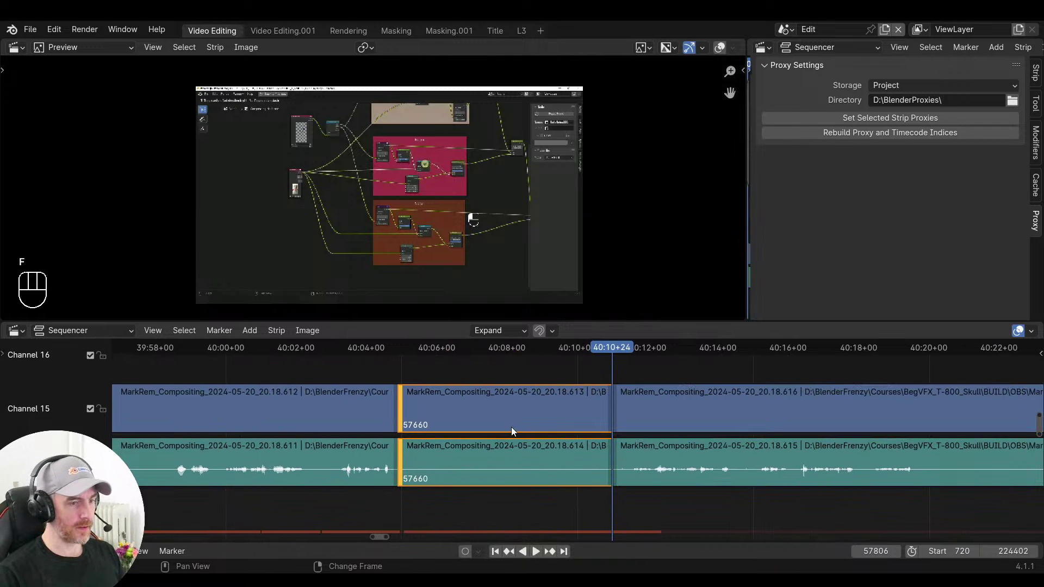
Group the silent section's video strip into a meta strip, check its start and end, and ungroup it again
{"action": "left_click", "coordinate": [524, 405]}
{"action": "middle_click_drag", "start_coordinate": [494, 407], "coordinate": [469, 428]}
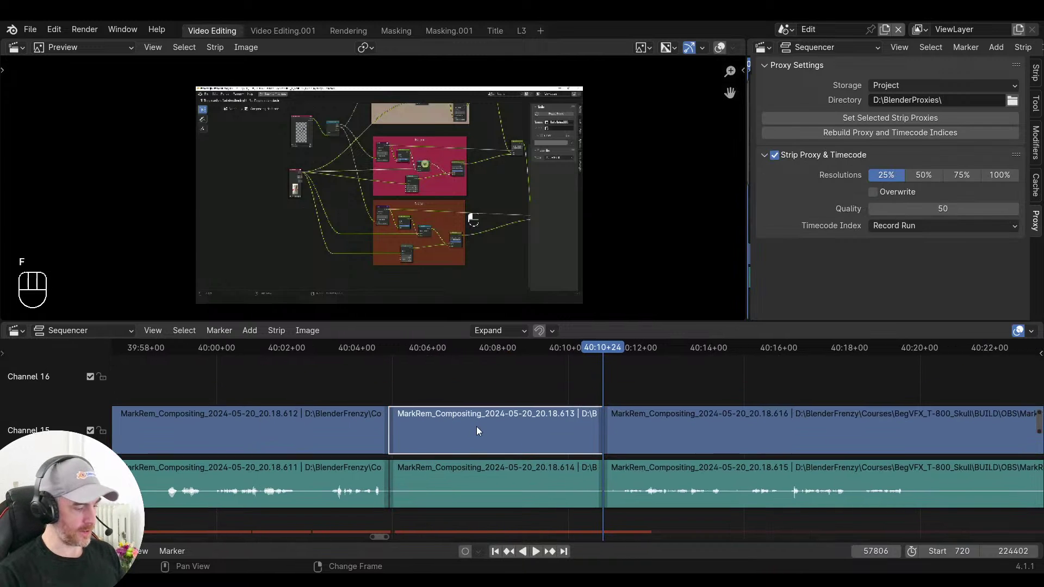
{"action": "key", "text": "ctrl+g"}
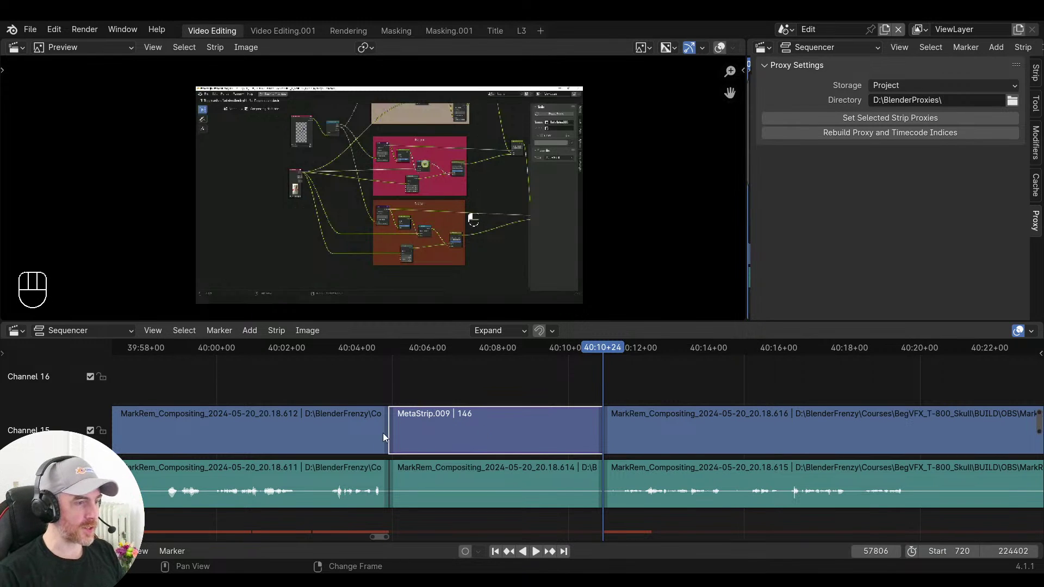
{"action": "right_click", "coordinate": [387, 390]}
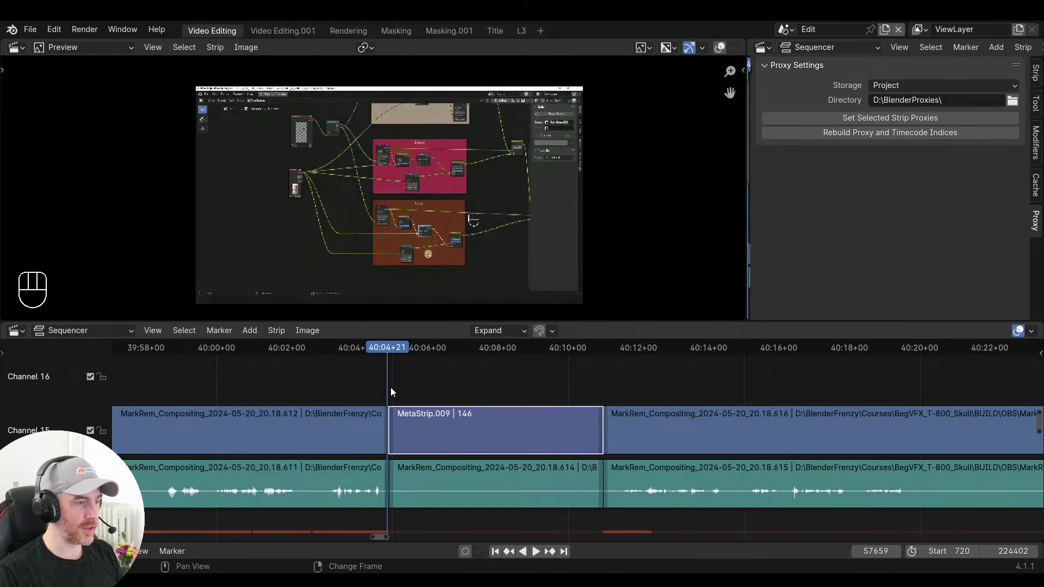
{"action": "right_click", "coordinate": [602, 387]}
{"action": "key", "text": "ctrl+alt+g"}
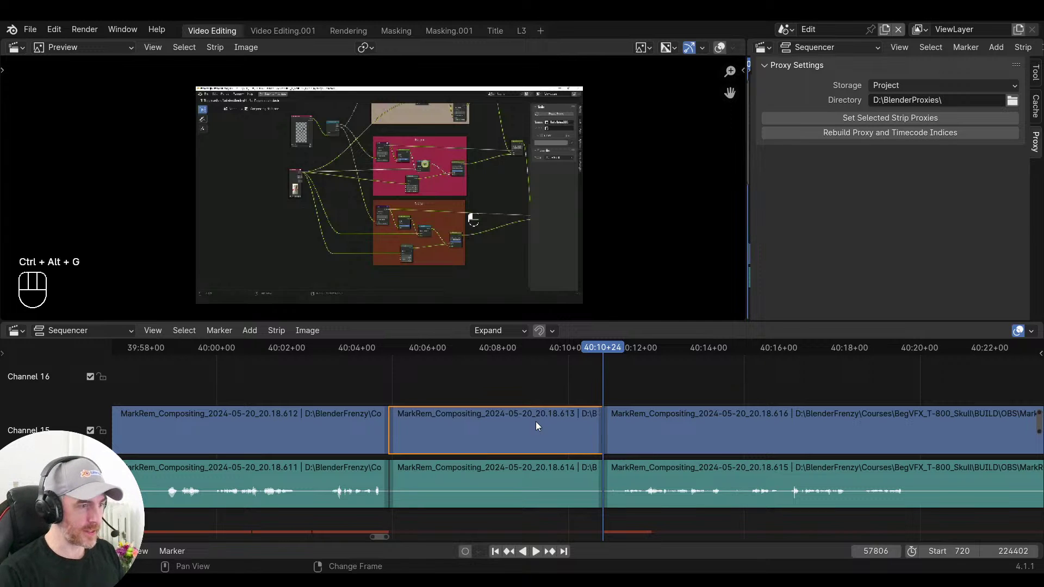
Group the silent section's video strip into a meta strip and apply a Speed Control effect to it
{"action": "left_click", "coordinate": [520, 422]}
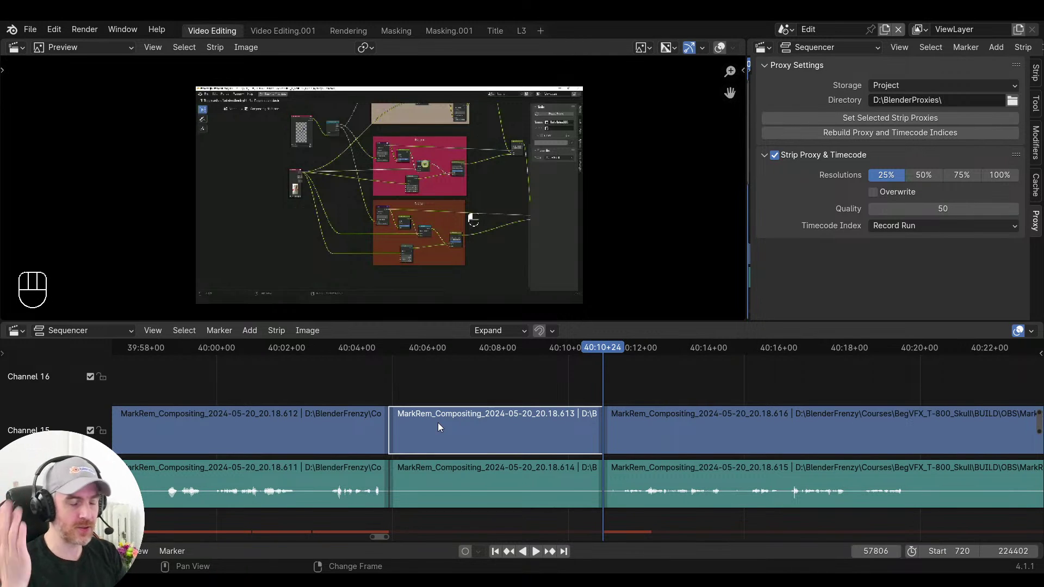
{"action": "left_click", "coordinate": [523, 429]}
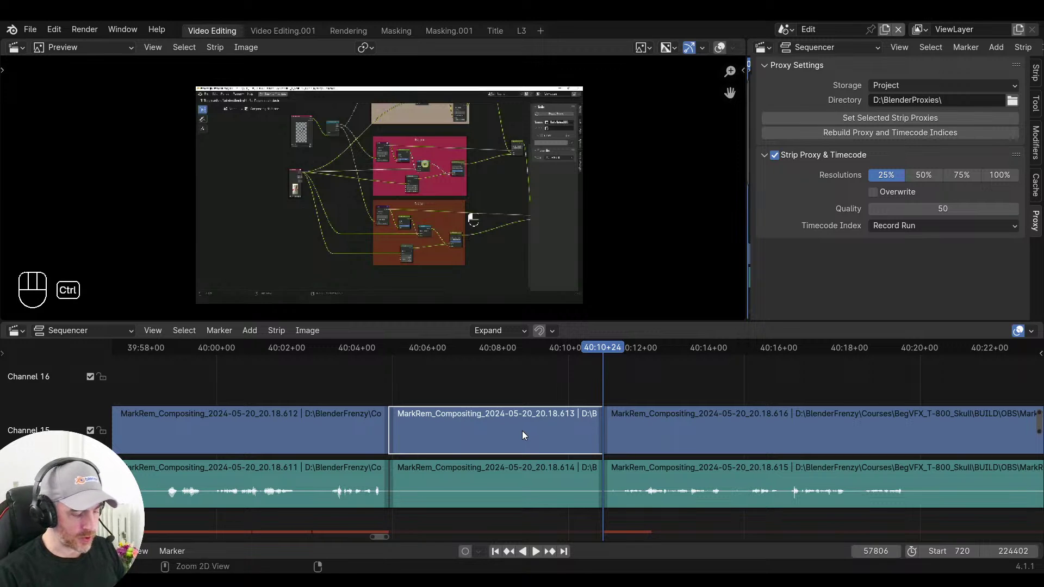
{"action": "key", "text": "ctrl+g"}
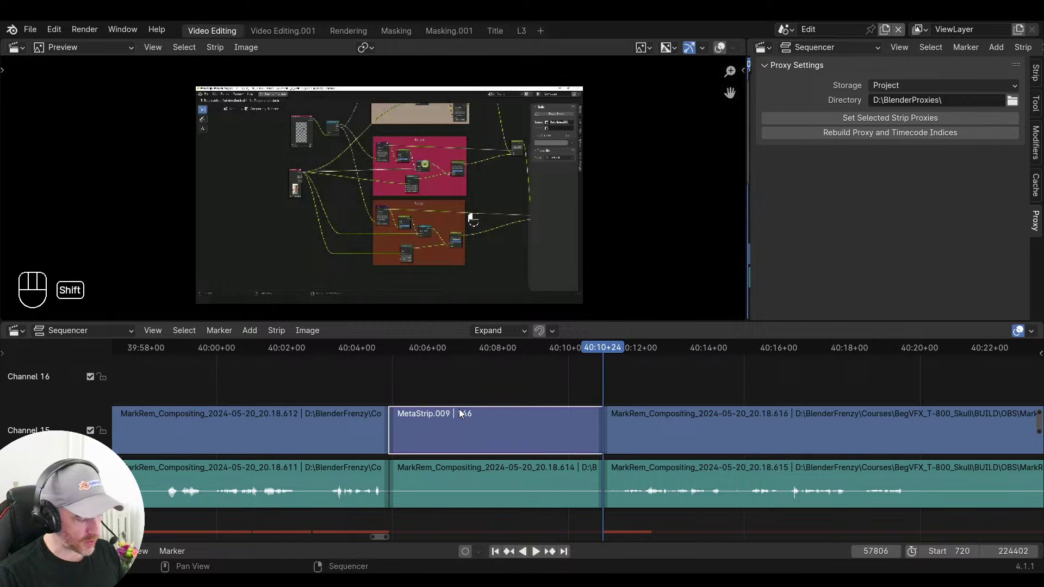
{"action": "key", "text": "shift+a"}
{"action": "mouse_move", "coordinate": [459, 409]}
{"action": "left_click", "coordinate": [517, 374]}
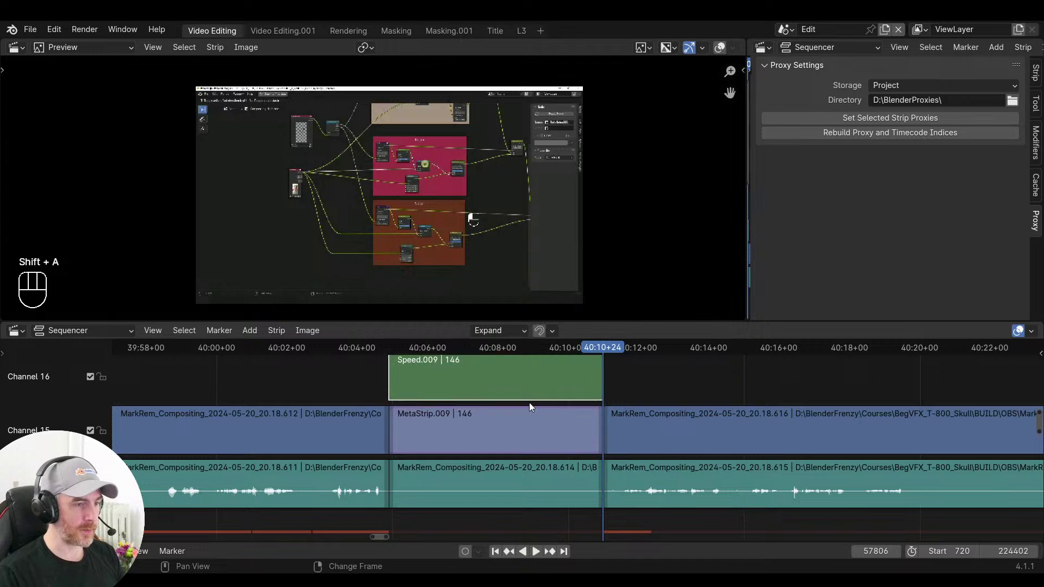
Shorten the speed effect, meta strip and matching audio to end at frame 57698 and close the gap behind them
{"action": "left_click", "coordinate": [600, 488]}
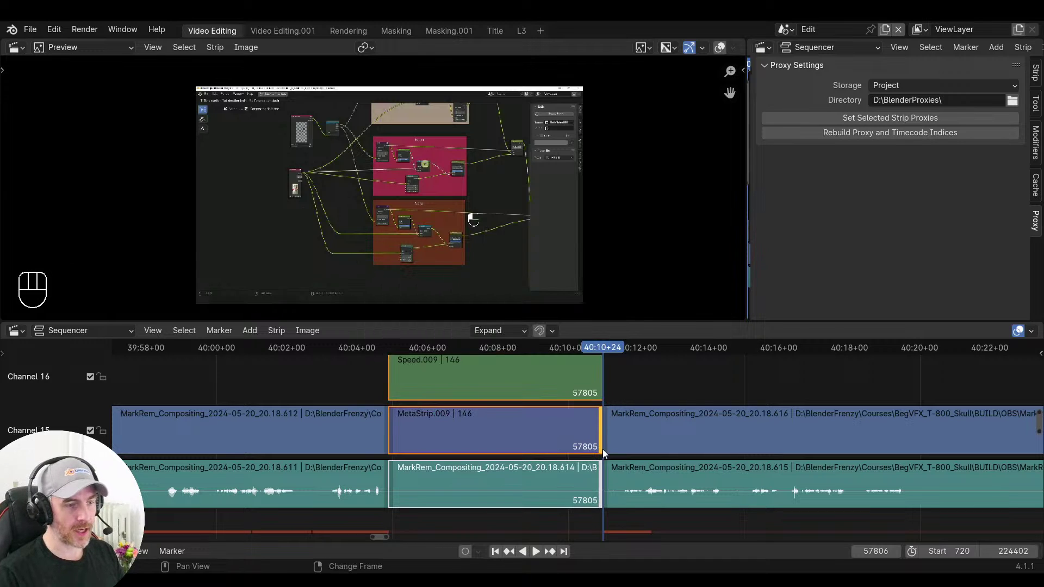
{"action": "left_click", "coordinate": [602, 449], "text": "shift"}
{"action": "key", "text": "g"}
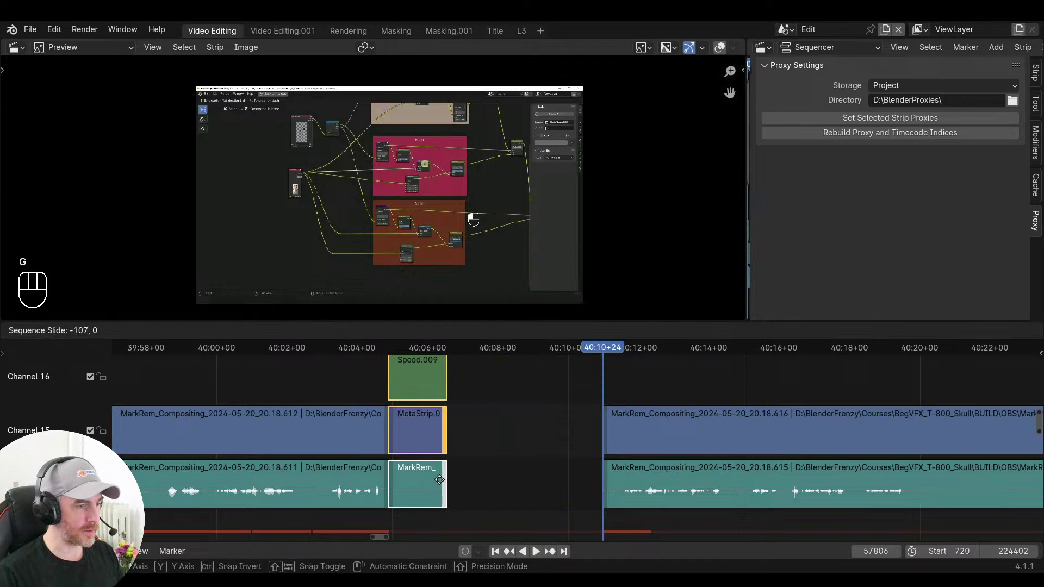
{"action": "left_click", "coordinate": [425, 480]}
{"action": "left_click", "coordinate": [339, 470]}
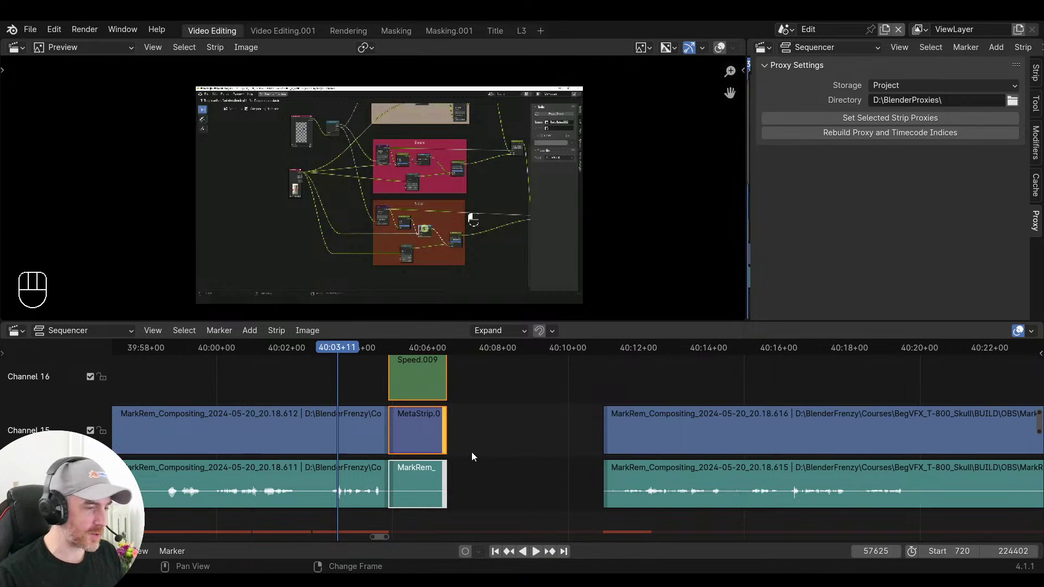
{"action": "key", "text": "v"}
{"action": "scroll", "coordinate": [435, 469], "scroll_direction": "up", "scroll_amount": 2}
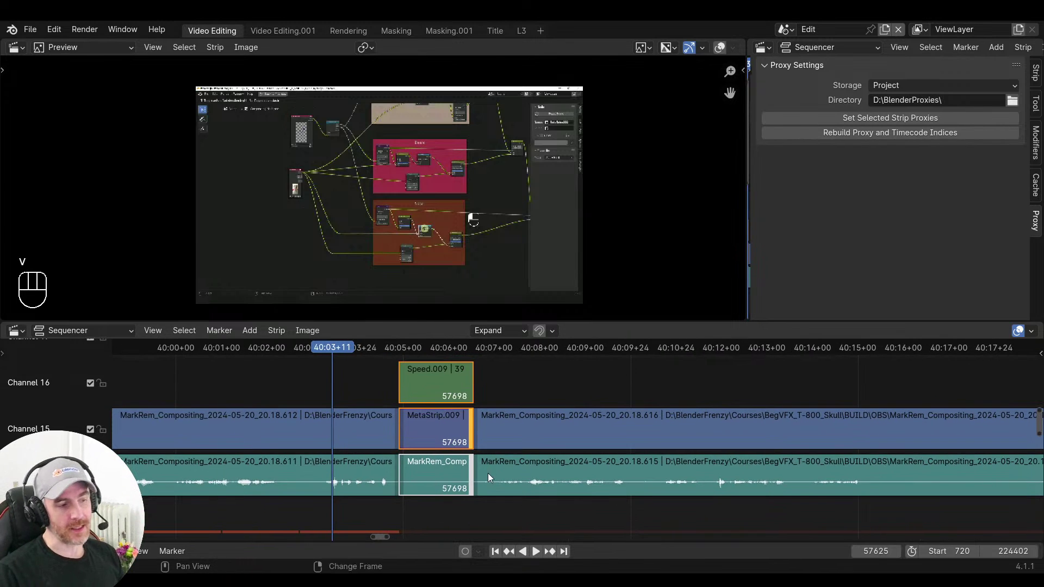
Undo the gap removal, shortening, Speed Control effect and meta strip grouping for the silent section
{"action": "key", "text": "ctrl+z"}
{"action": "key", "text": "ctrl+z"}
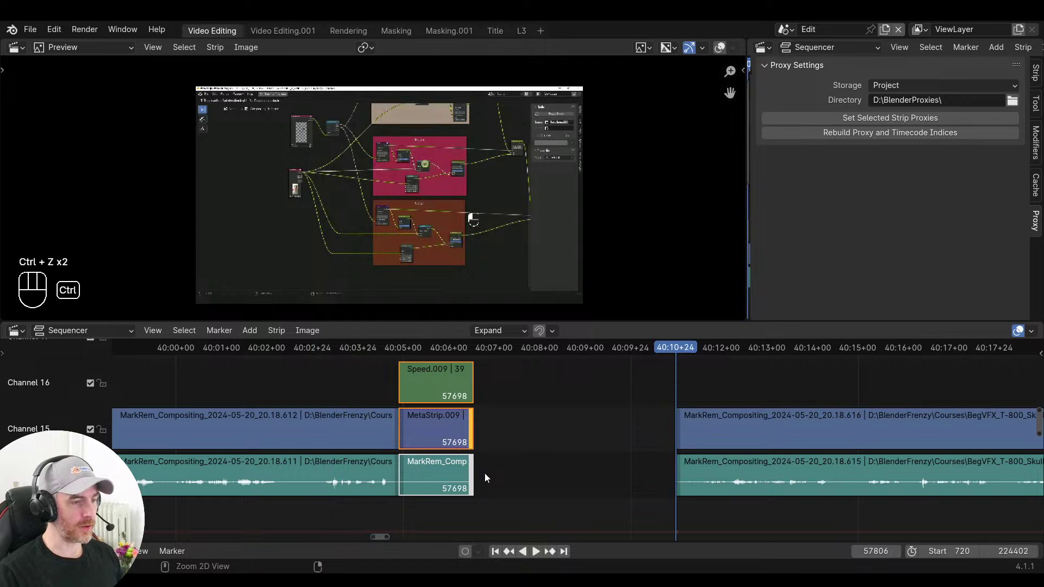
{"action": "key", "text": "ctrl+z"}
{"action": "key", "text": "ctrl+z"}
{"action": "key", "text": "ctrl+z"}
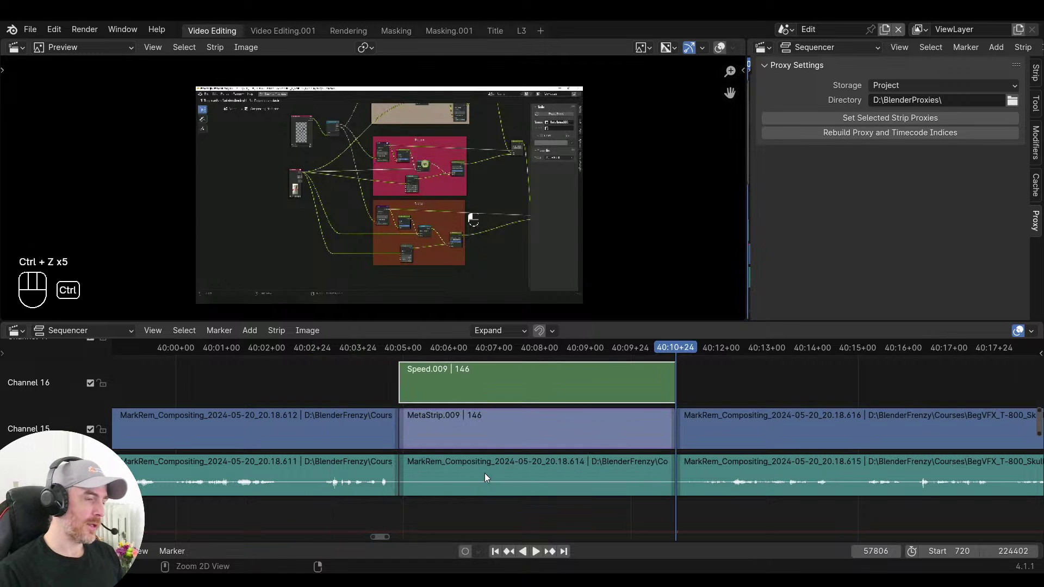
{"action": "key", "text": "ctrl+z"}
{"action": "key", "text": "ctrl+z"}
Review the silent section at normal speed from just before its start to its end at 40:10+24
{"action": "right_click", "coordinate": [353, 397]}
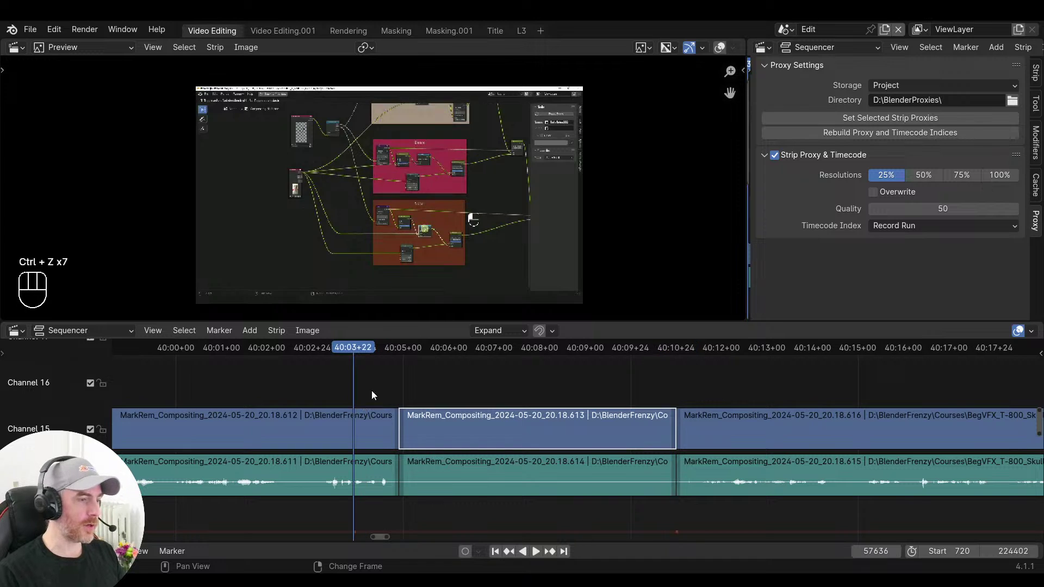
{"action": "left_click_drag", "start_coordinate": [464, 394], "coordinate": [517, 383]}
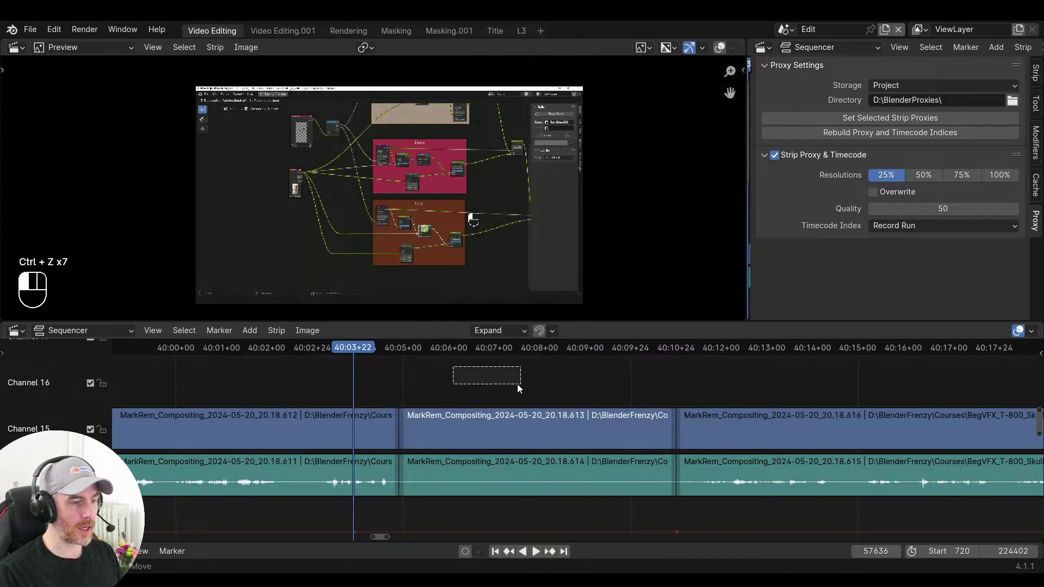
{"action": "key", "text": "space"}
{"action": "right_click", "coordinate": [400, 381]}
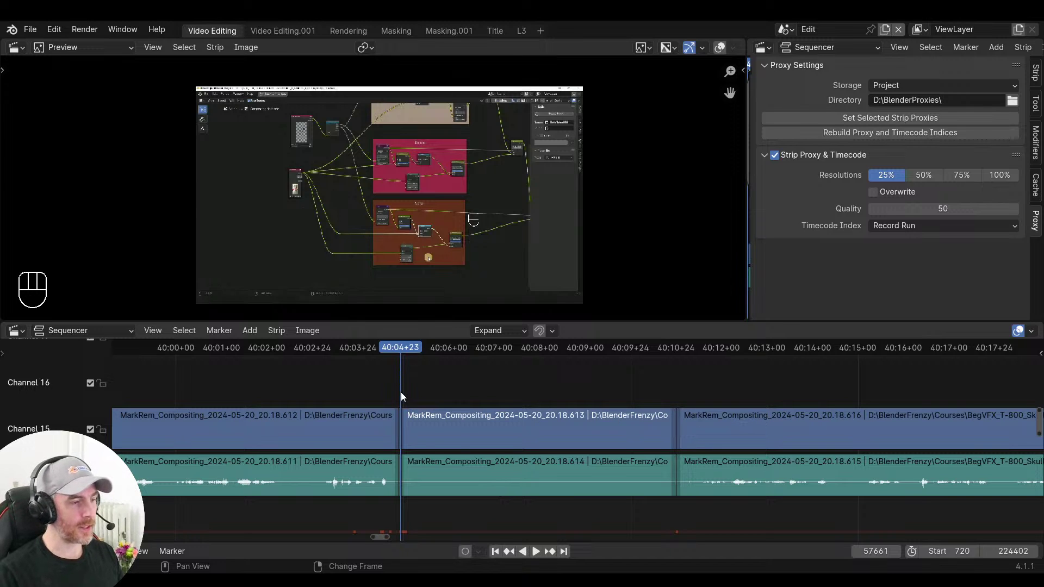
{"action": "key", "text": "space"}
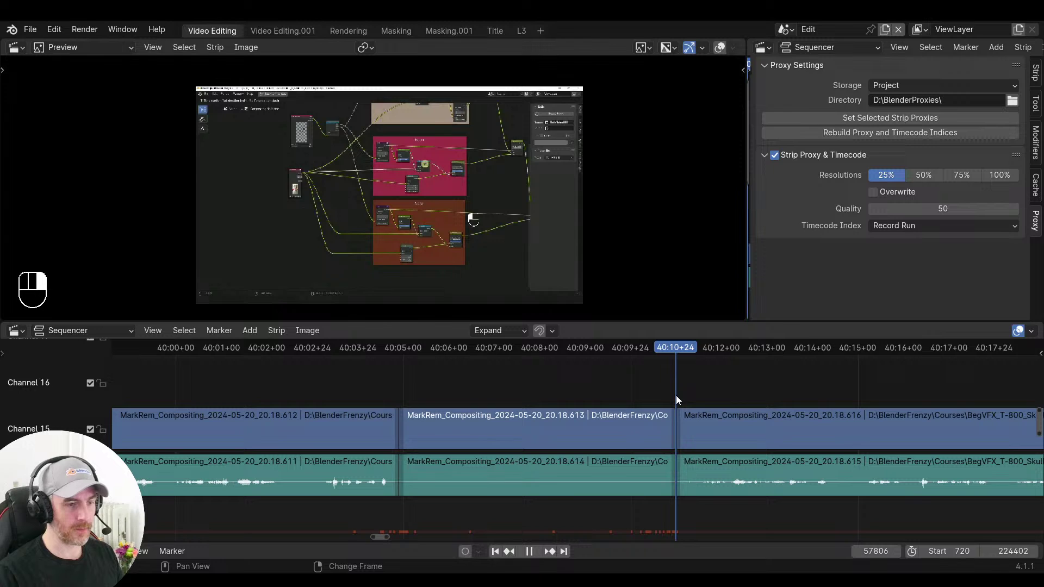
{"action": "key", "text": "space"}
Convert the video strip between 40:04+22 and 40:10+24 into a meta strip and add a Speed Control effect strip
{"action": "left_click", "coordinate": [536, 431]}
{"action": "left_click", "coordinate": [518, 428]}
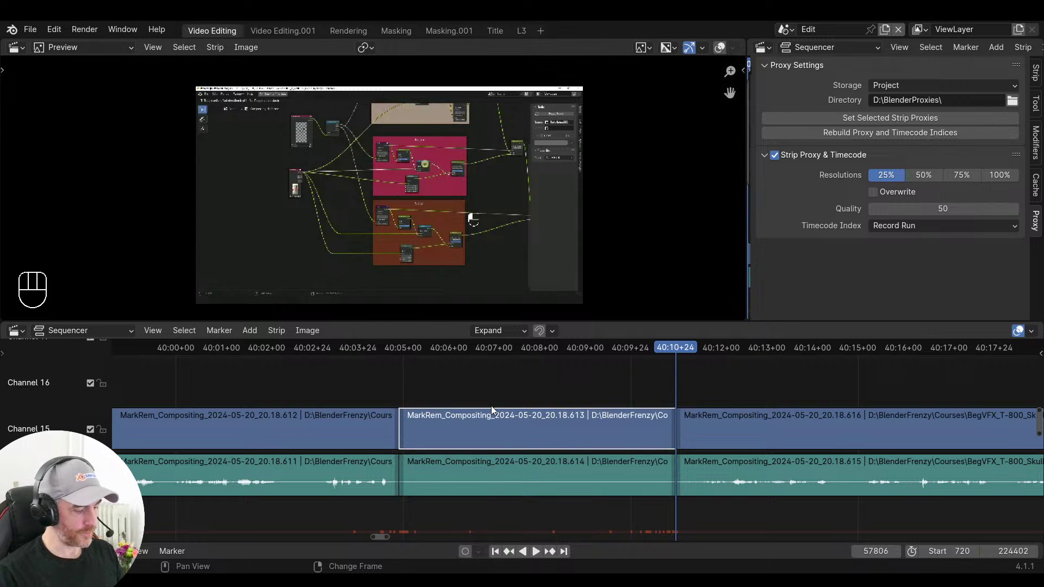
{"action": "key", "text": "ctrl+g"}
{"action": "key", "text": "shift+a"}
{"action": "mouse_move", "coordinate": [490, 409]}
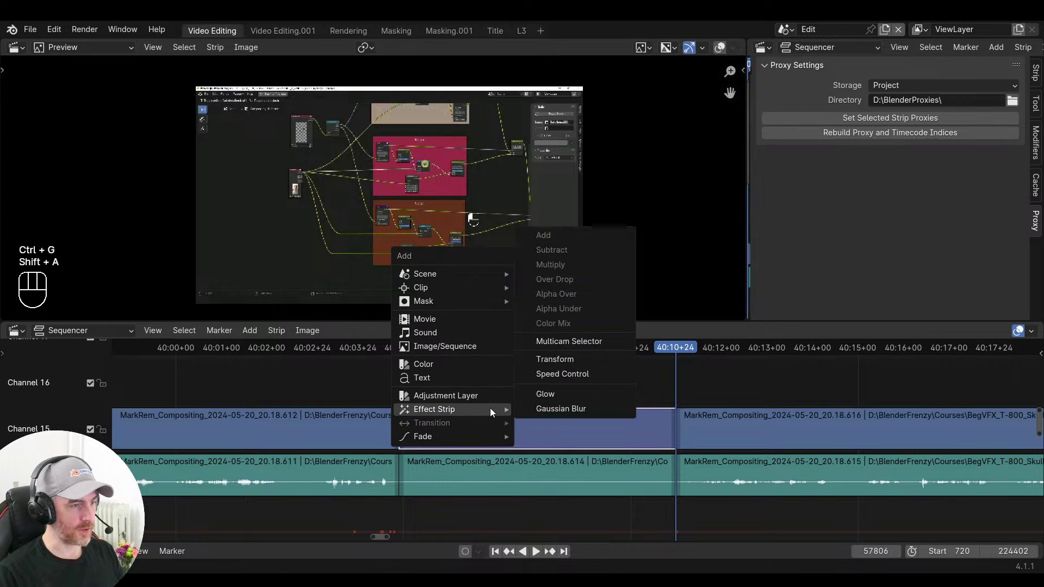
{"action": "left_click", "coordinate": [562, 374]}
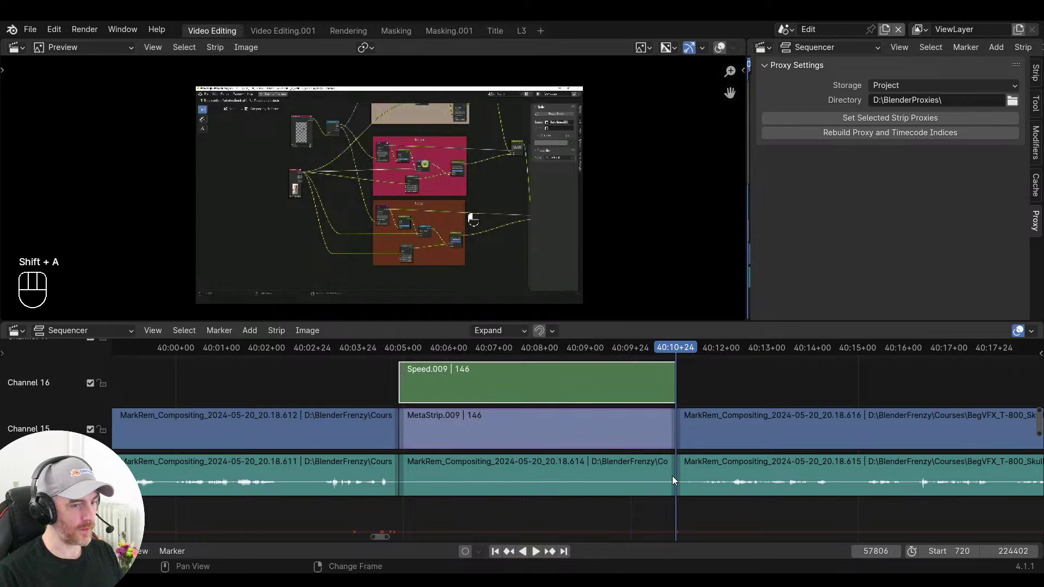
Pull the ends of the speed effect, meta strip and matching audio back to frame 57693 and close the gap
{"action": "key", "text": "g"}
{"action": "left_click", "coordinate": [423, 402]}
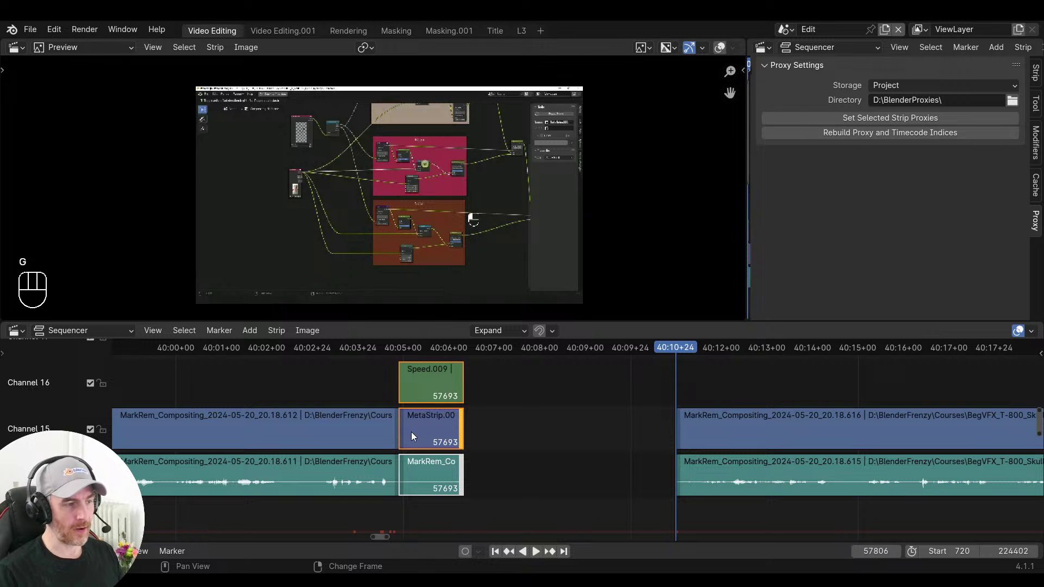
{"action": "right_click", "coordinate": [370, 382]}
{"action": "key", "text": "v"}
Play on past the sped-up section to the end of the speech and split the video and audio strips at frame 57901
{"action": "key", "text": "space"}
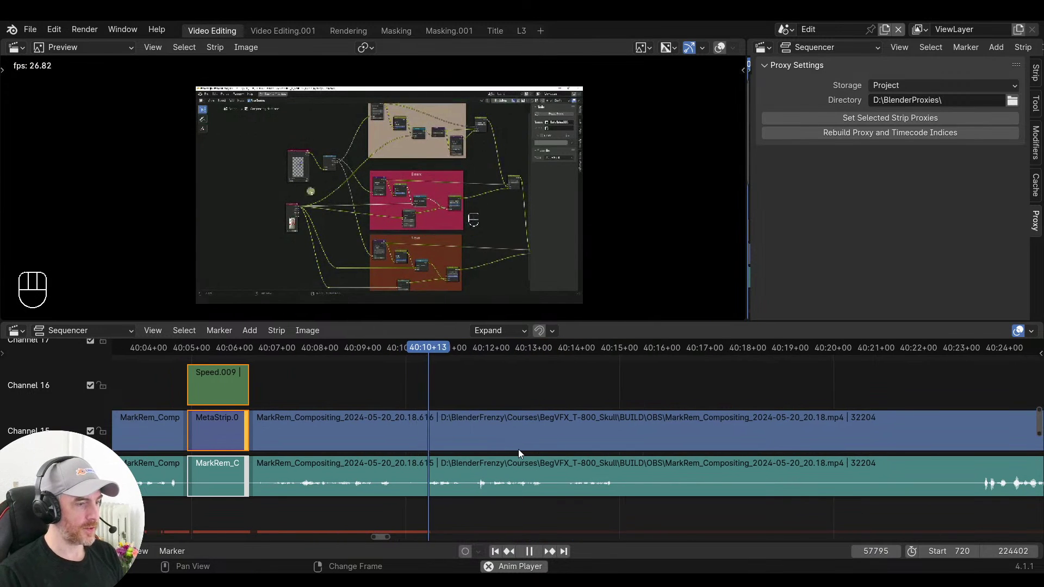
{"action": "scroll", "coordinate": [481, 477], "scroll_direction": "down", "scroll_amount": 1}
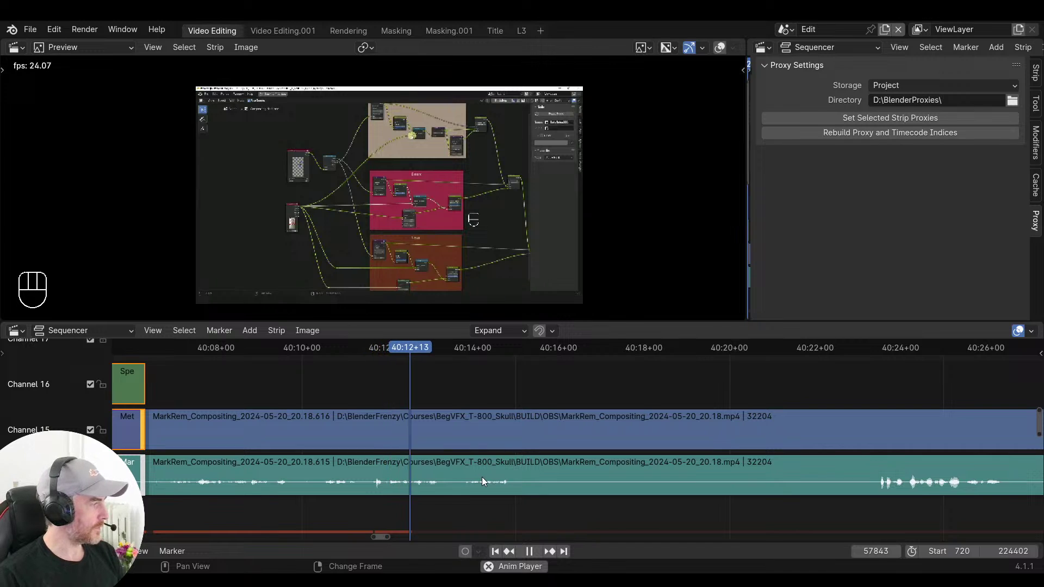
{"action": "middle_click_drag", "start_coordinate": [631, 480], "coordinate": [578, 478]}
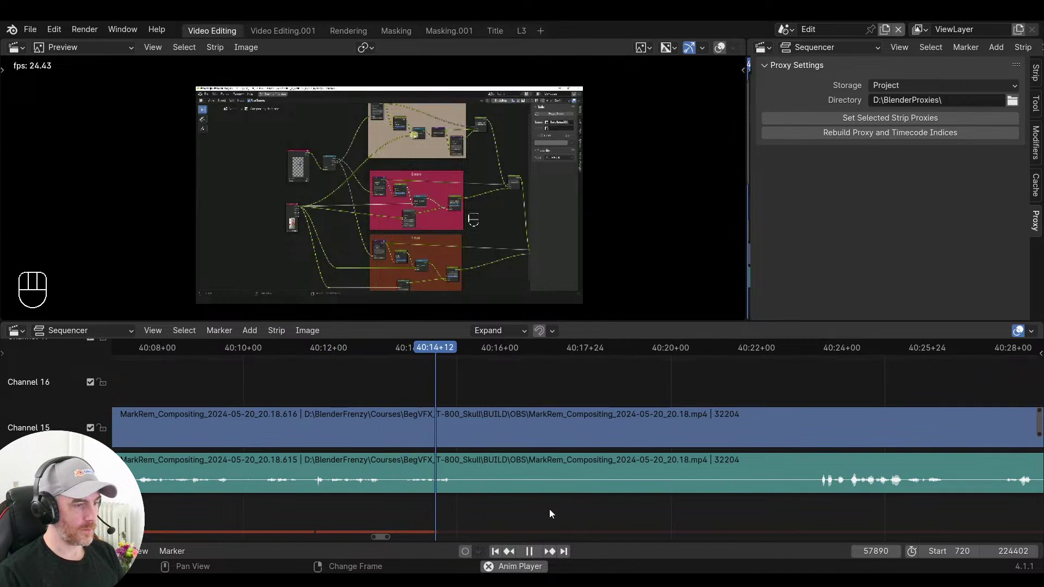
{"action": "key", "text": "space"}
{"action": "left_click_drag", "start_coordinate": [568, 516], "coordinate": [519, 395]}
{"action": "key", "text": "f"}
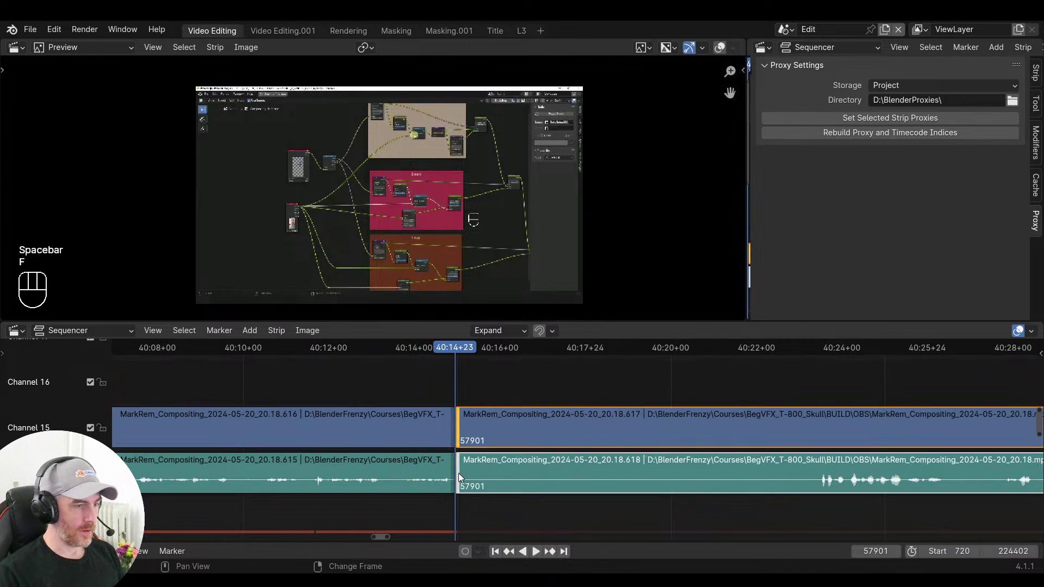
Trim the start of the strips after the cut to frame 58106, just before speech resumes, and close the gap
{"action": "left_click", "coordinate": [821, 501]}
{"action": "key", "text": "space"}
{"action": "key", "text": "s"}
{"action": "key", "text": "v"}
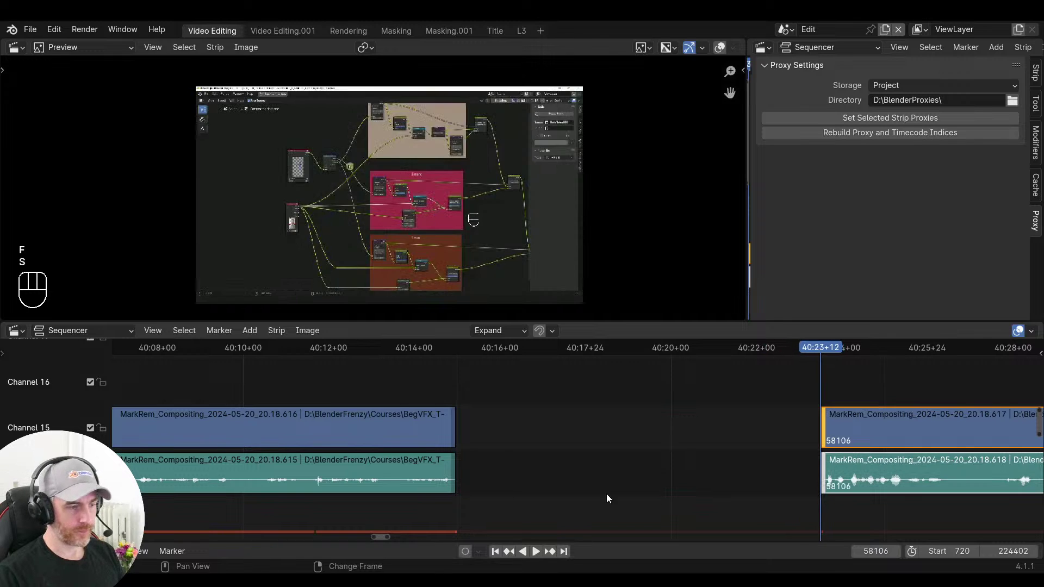
Play back across the new join at 40:14+23 and on to about 40:21, examining the speech and the following pause
{"action": "left_click", "coordinate": [430, 495]}
{"action": "key", "text": "space"}
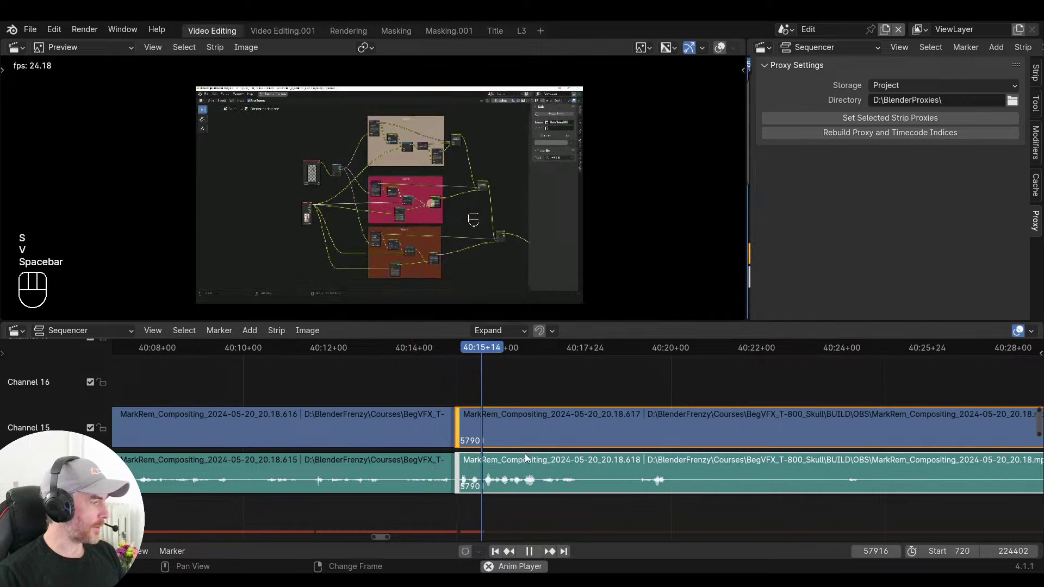
{"action": "key", "text": "space"}
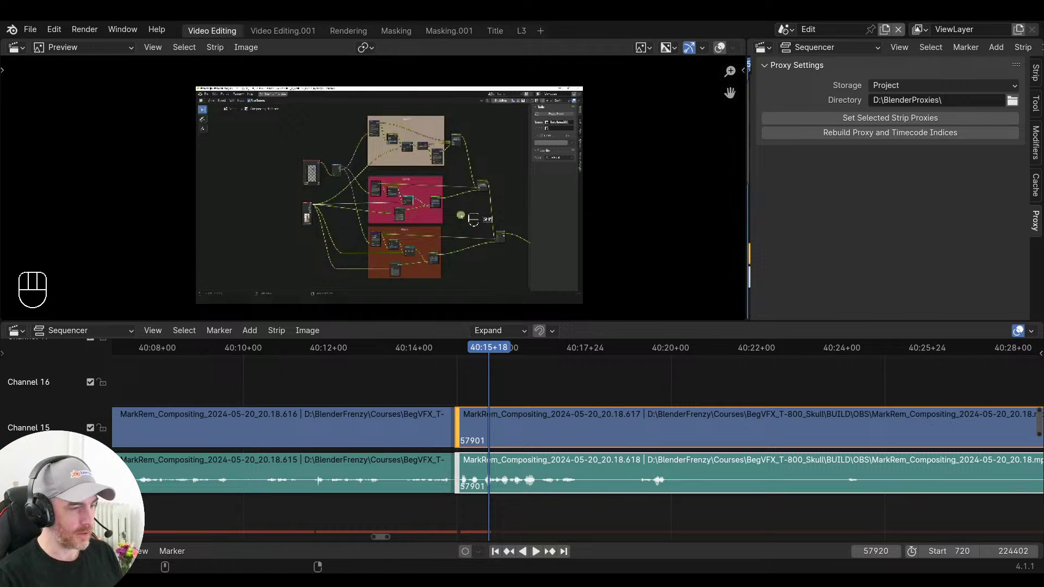
{"action": "middle_click_drag", "start_coordinate": [440, 522], "coordinate": [382, 505]}
{"action": "left_click", "coordinate": [381, 505]}
{"action": "key", "text": "space"}
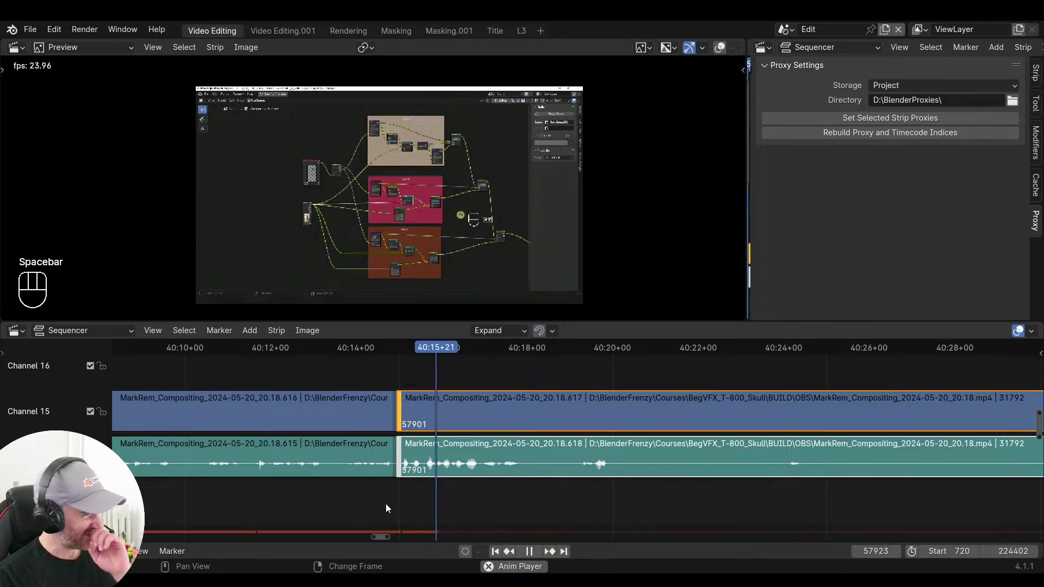
{"action": "middle_click_drag", "start_coordinate": [498, 490], "coordinate": [441, 498]}
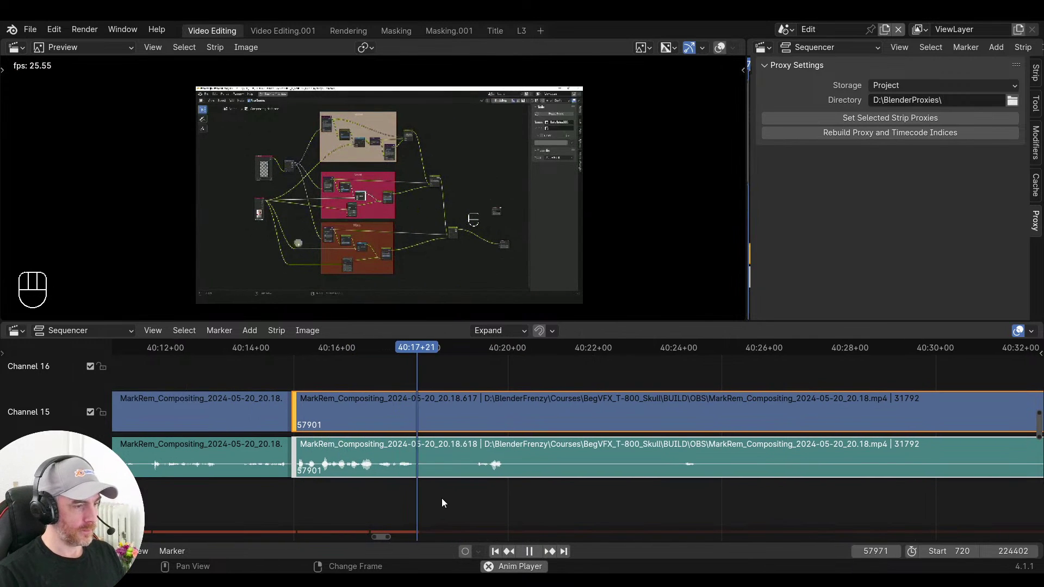
{"action": "key", "text": "space"}
{"action": "key", "text": "space"}
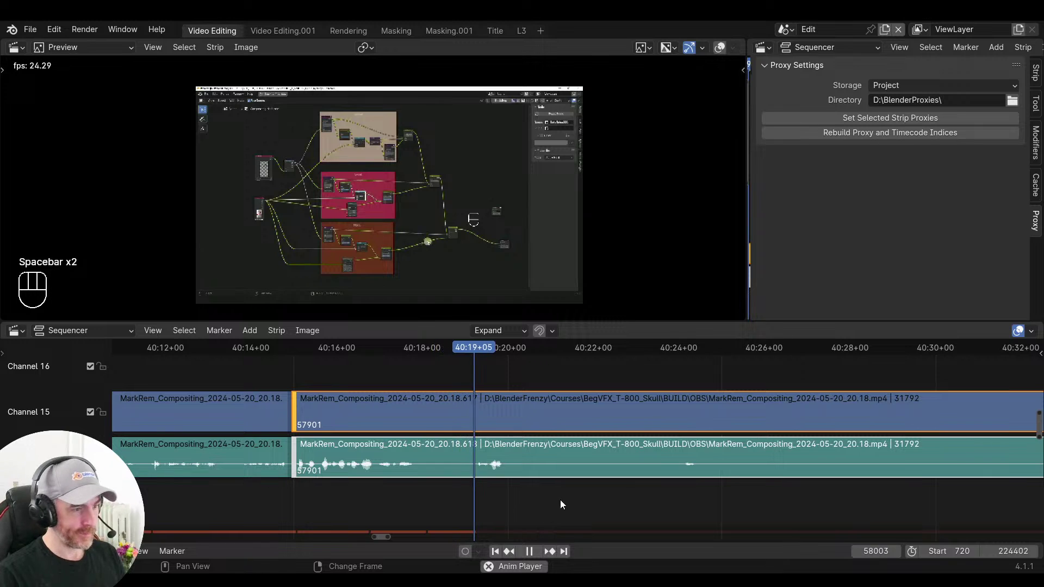
{"action": "middle_click_drag", "start_coordinate": [560, 500], "coordinate": [503, 506]}
{"action": "scroll", "coordinate": [625, 507], "scroll_direction": "down", "scroll_amount": 3}
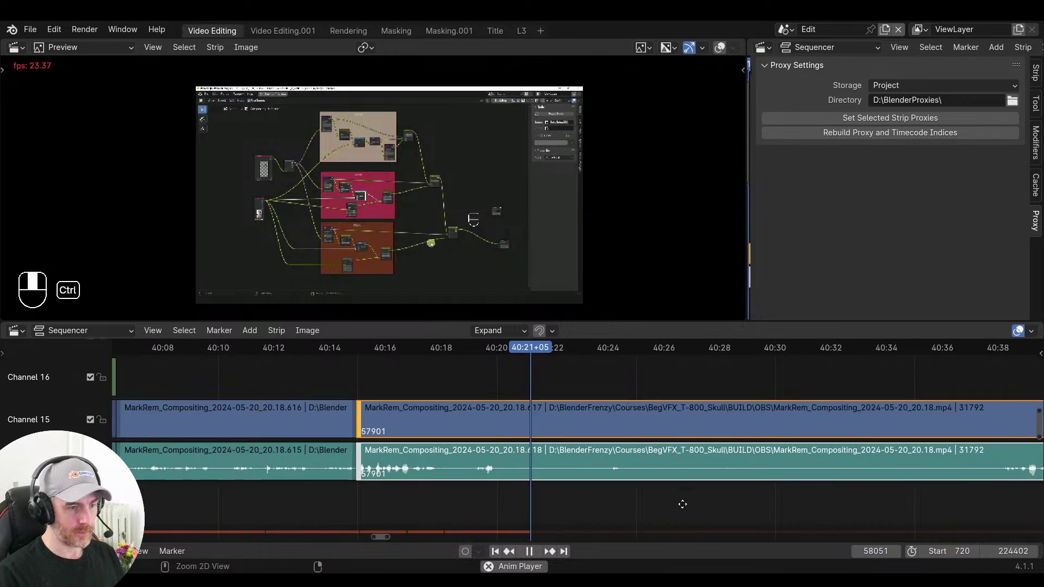
{"action": "right_click_drag", "start_coordinate": [543, 504], "coordinate": [397, 497]}
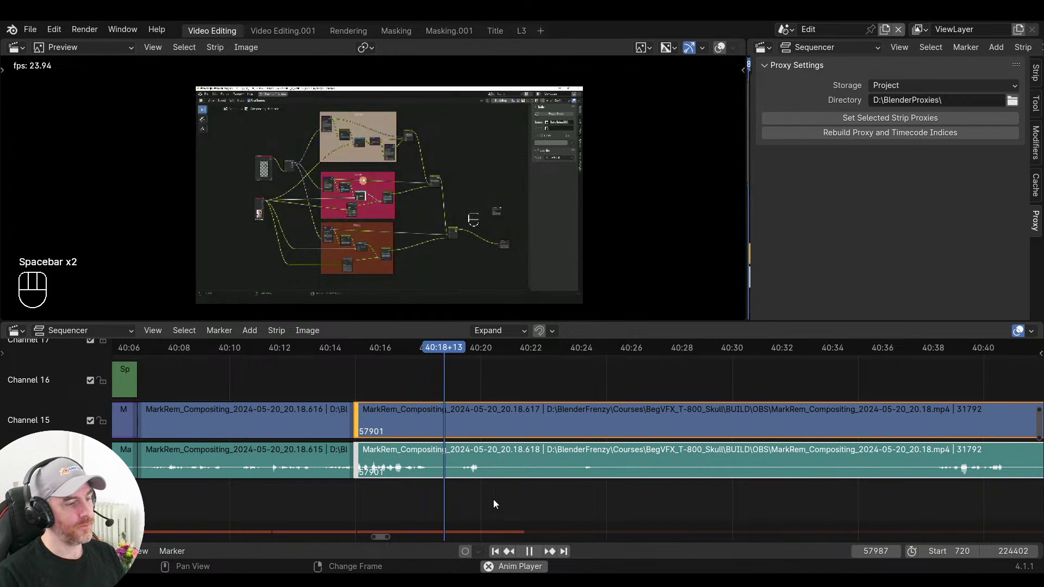
{"action": "key", "text": "space"}
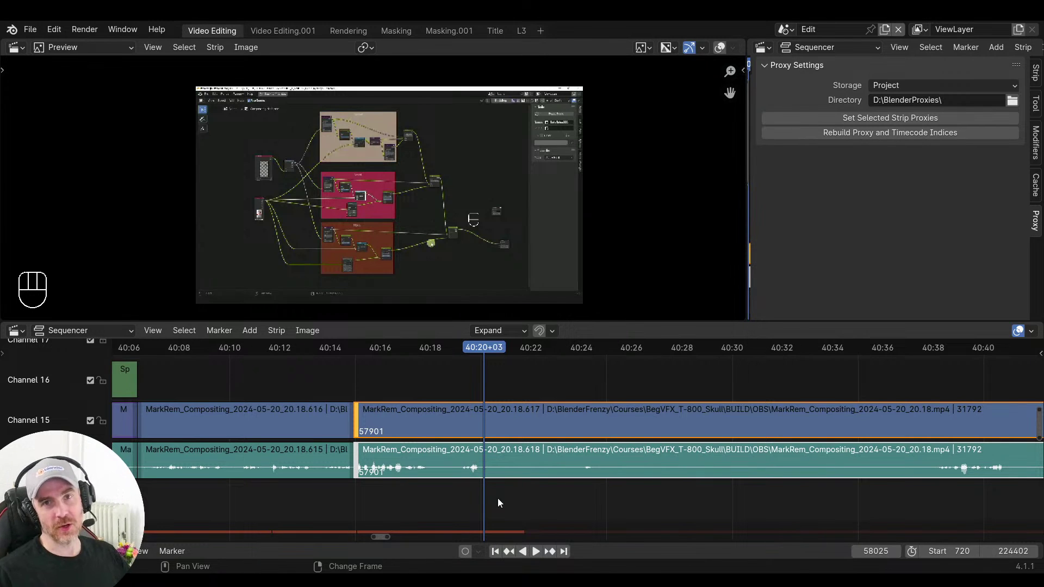
Replay the phrase after the join and split the video and audio strips at its end, at frame 57975
{"action": "right_click", "coordinate": [370, 488]}
{"action": "key", "text": "space"}
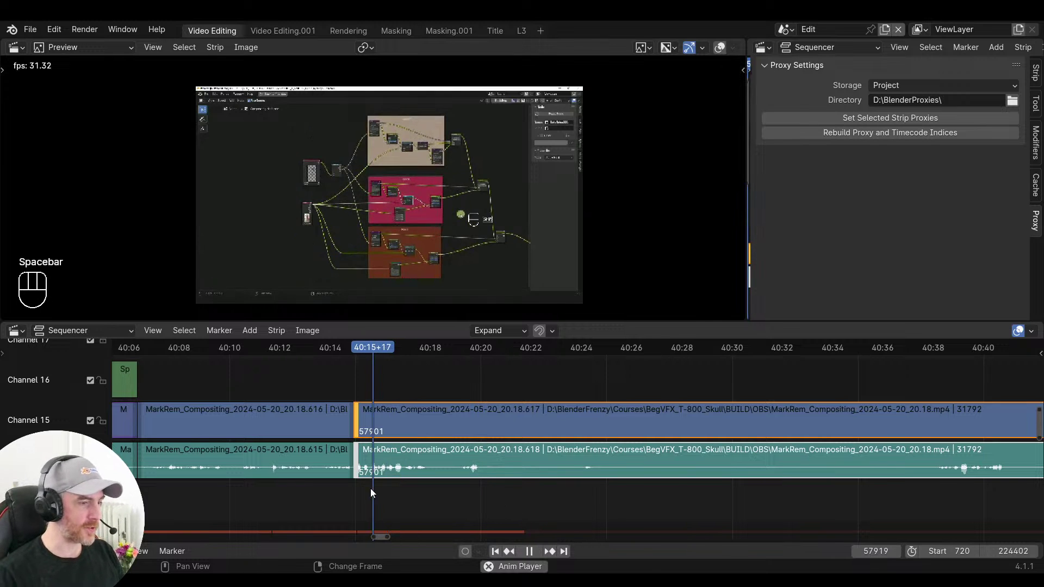
{"action": "key", "text": "space"}
{"action": "key", "text": "space"}
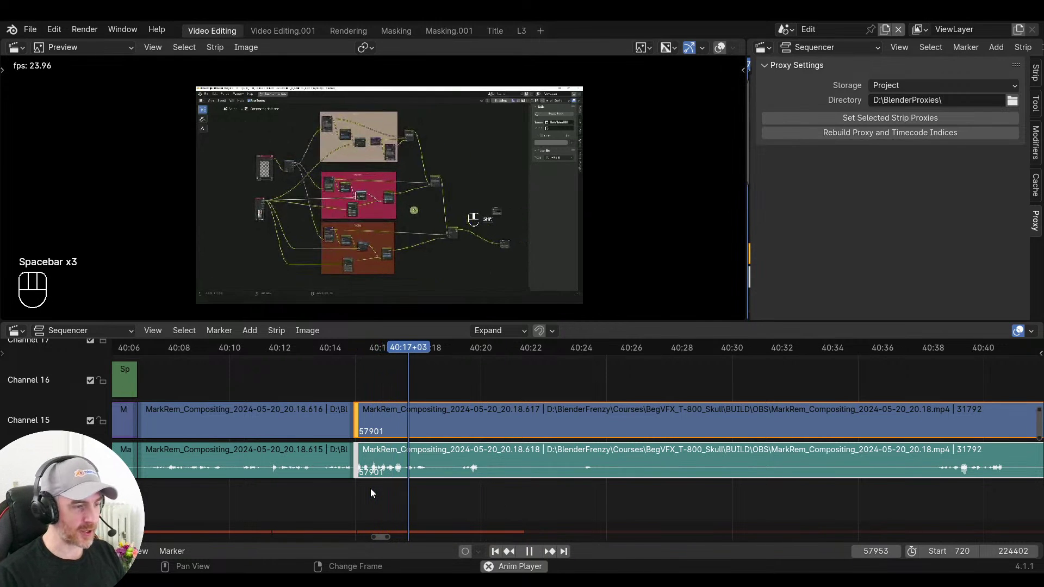
{"action": "key", "text": "space"}
{"action": "right_click", "coordinate": [351, 491]}
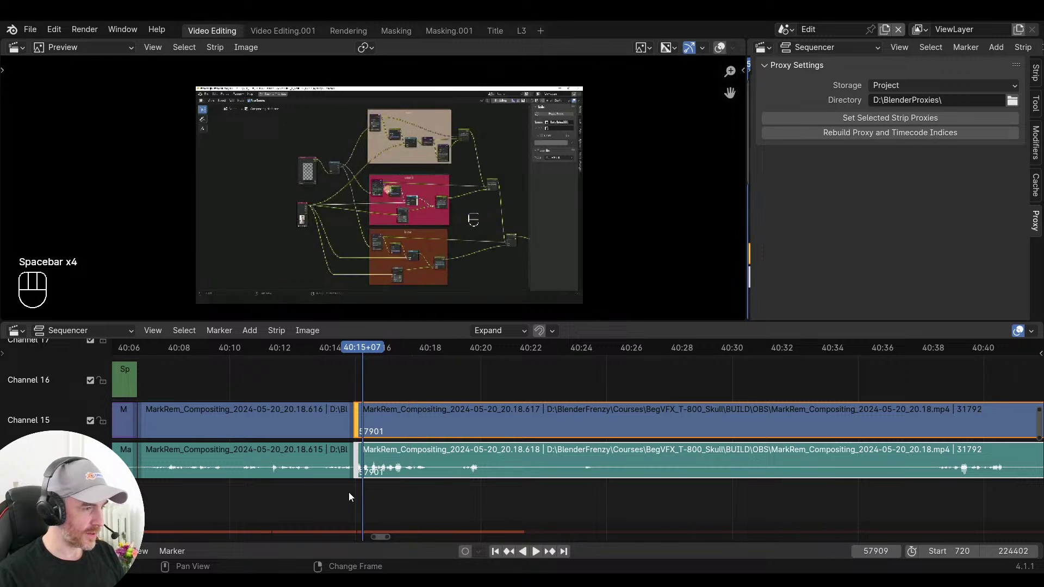
{"action": "key", "text": "space"}
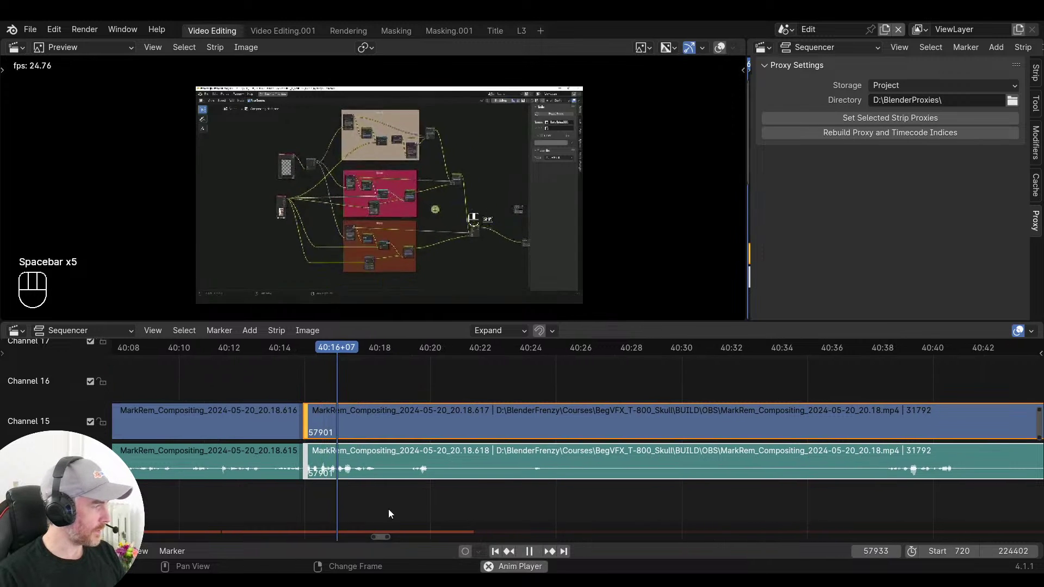
{"action": "key", "text": "space"}
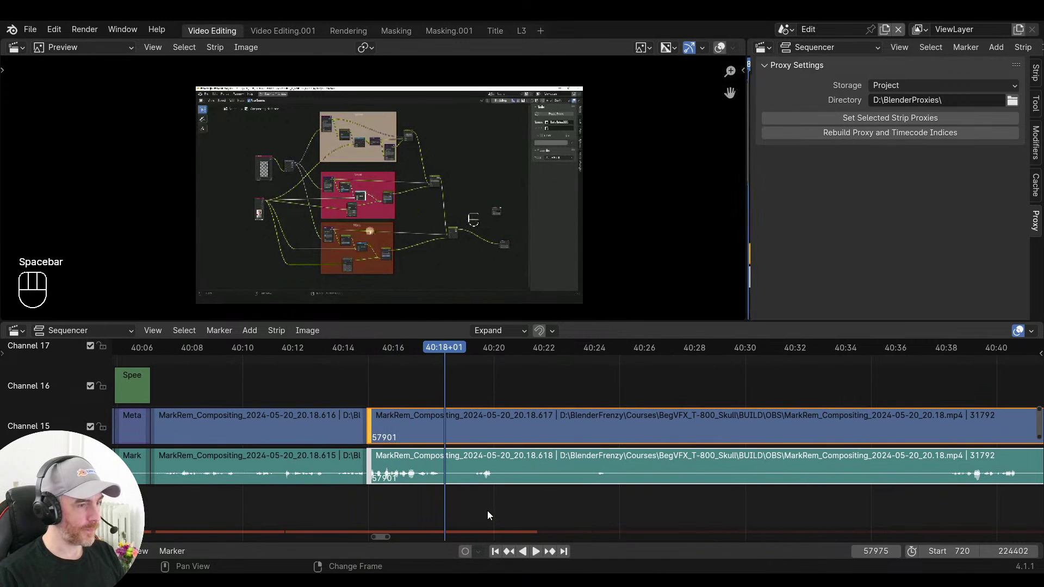
{"action": "key", "text": "f"}
Trim the start of the strips after frame 57975 to about 40:19+03, before the next spoken word, and close the gap
{"action": "key", "text": "space"}
{"action": "key", "text": "space"}
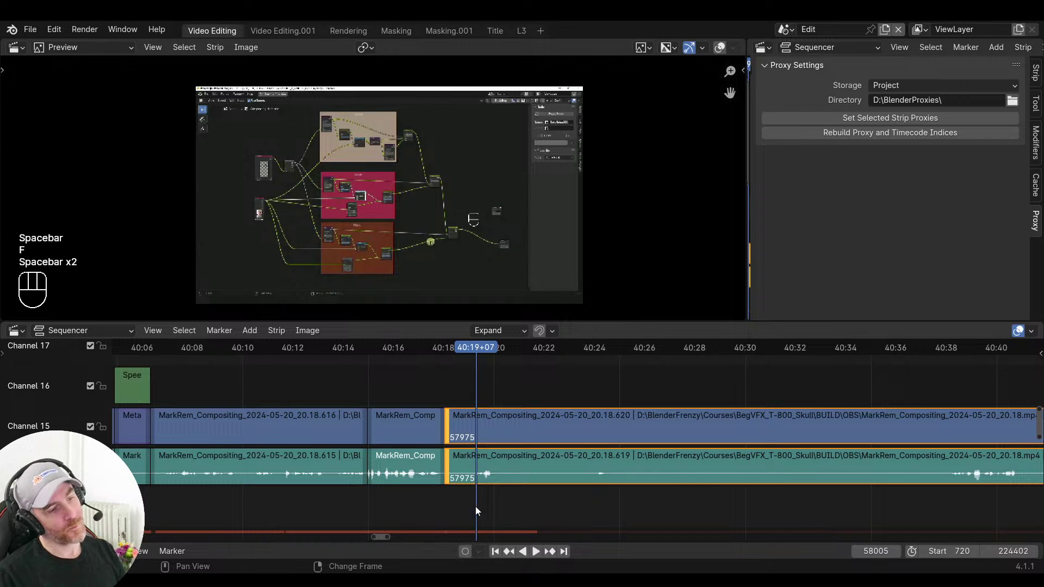
{"action": "key", "text": "space"}
{"action": "key", "text": "space"}
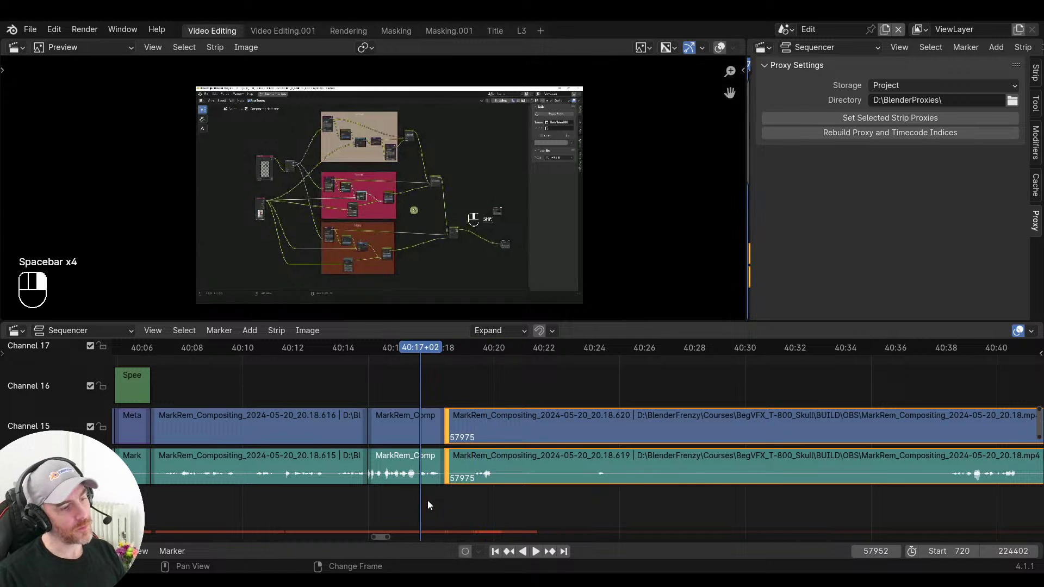
{"action": "key", "text": "space"}
{"action": "scroll", "coordinate": [586, 512], "scroll_direction": "up", "scroll_amount": 2, "text": "ctrl"}
{"action": "scroll", "coordinate": [586, 512], "scroll_direction": "up", "scroll_amount": 2}
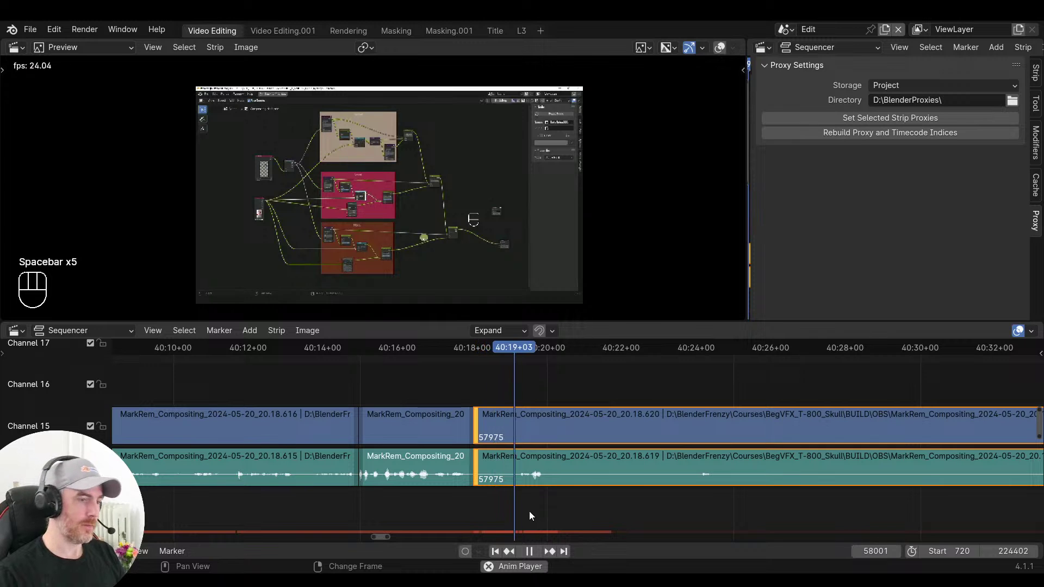
{"action": "key", "text": "space"}
{"action": "key", "text": "s"}
{"action": "key", "text": "v"}
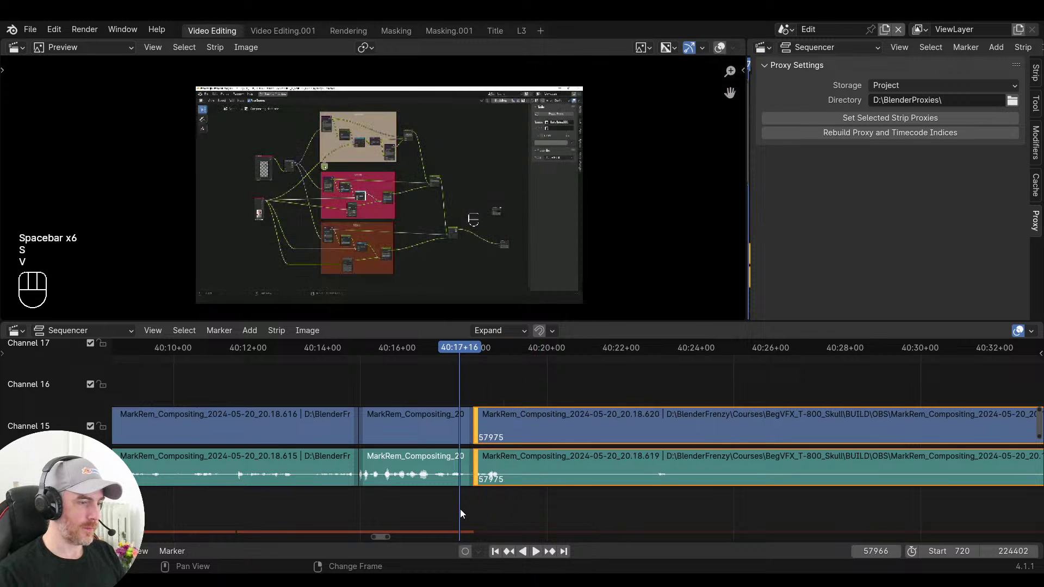
Play across the join and split the video and audio strips after the short phrase at frame 57997
{"action": "key", "text": "space"}
{"action": "key", "text": "space"}
{"action": "key", "text": "f"}
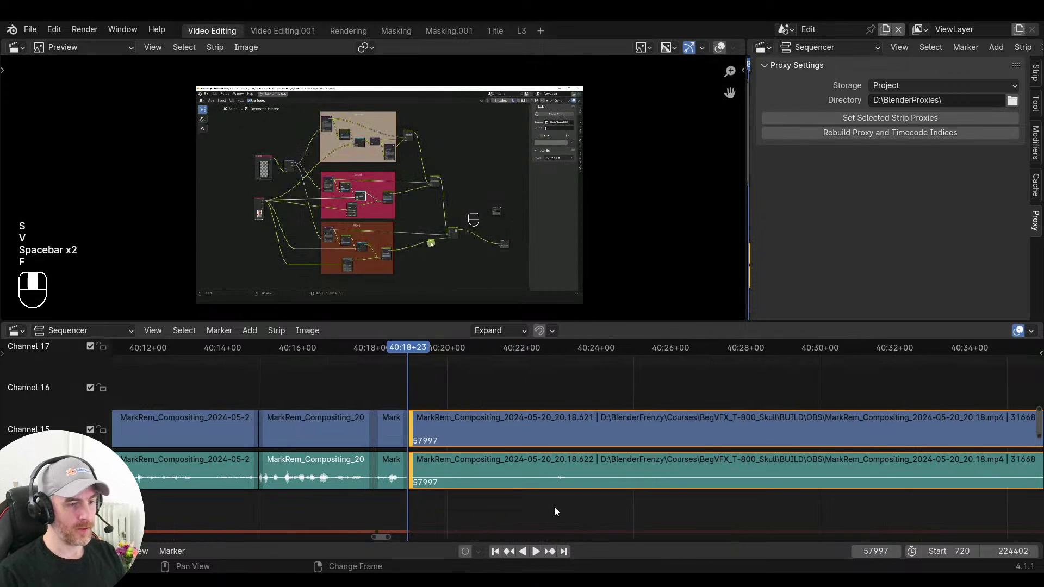
Review the silent stretch after frame 57997 and the point where speech resumes between about 40:36 and 40:38
{"action": "scroll", "coordinate": [501, 505], "scroll_direction": "up", "scroll_amount": 3}
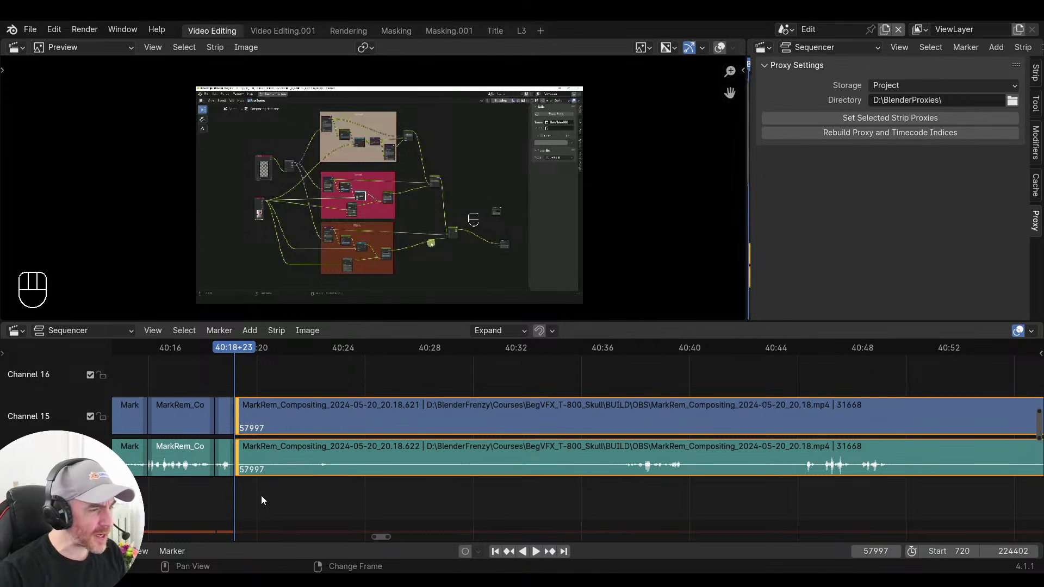
{"action": "right_click_drag", "start_coordinate": [252, 484], "coordinate": [617, 493]}
{"action": "key", "text": "space"}
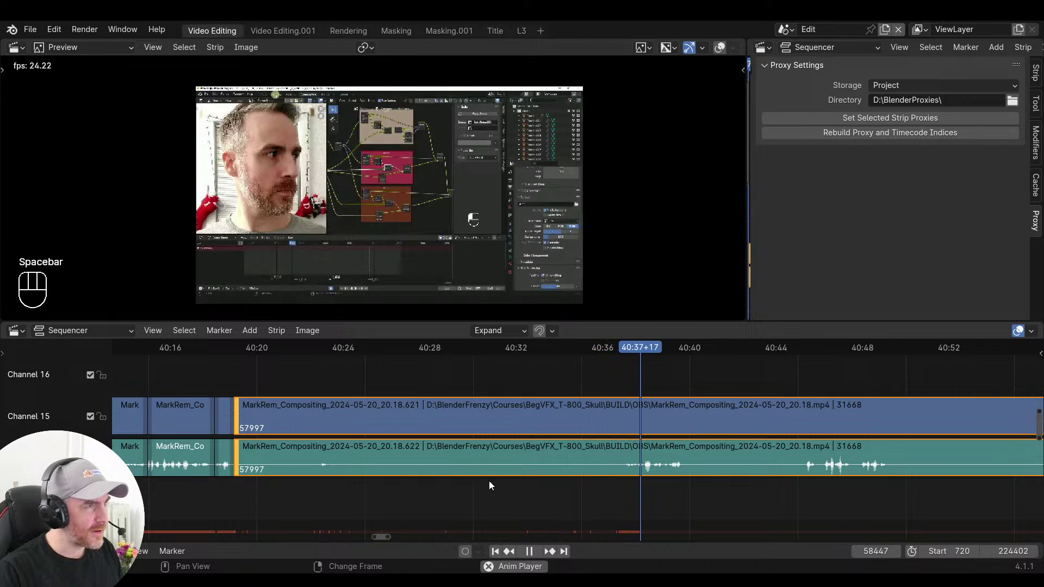
{"action": "key", "text": "space"}
{"action": "right_click", "coordinate": [185, 493]}
{"action": "key", "text": "space"}
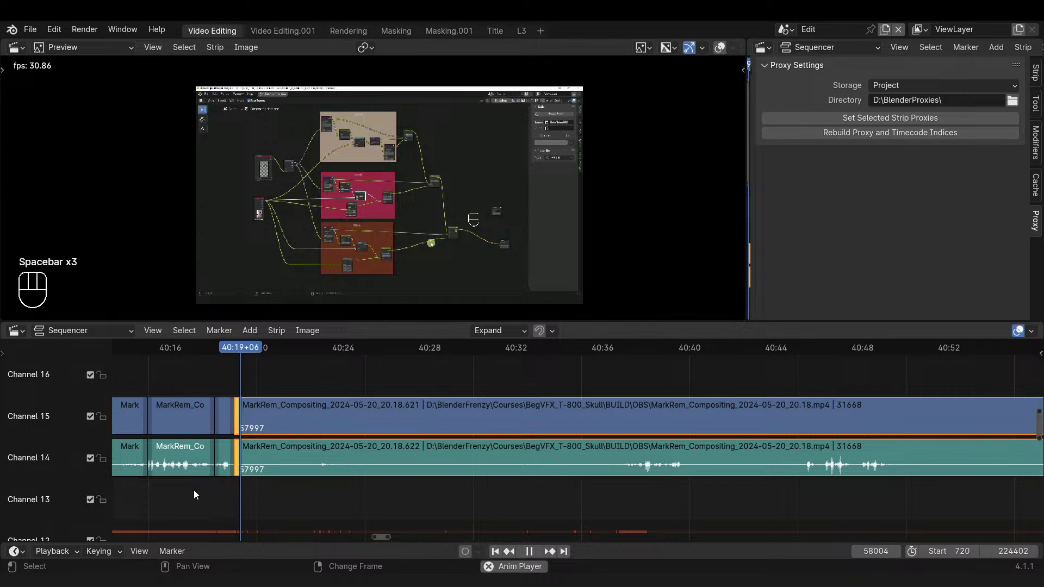
{"action": "key", "text": "space"}
{"action": "right_click_drag", "start_coordinate": [676, 508], "coordinate": [616, 498]}
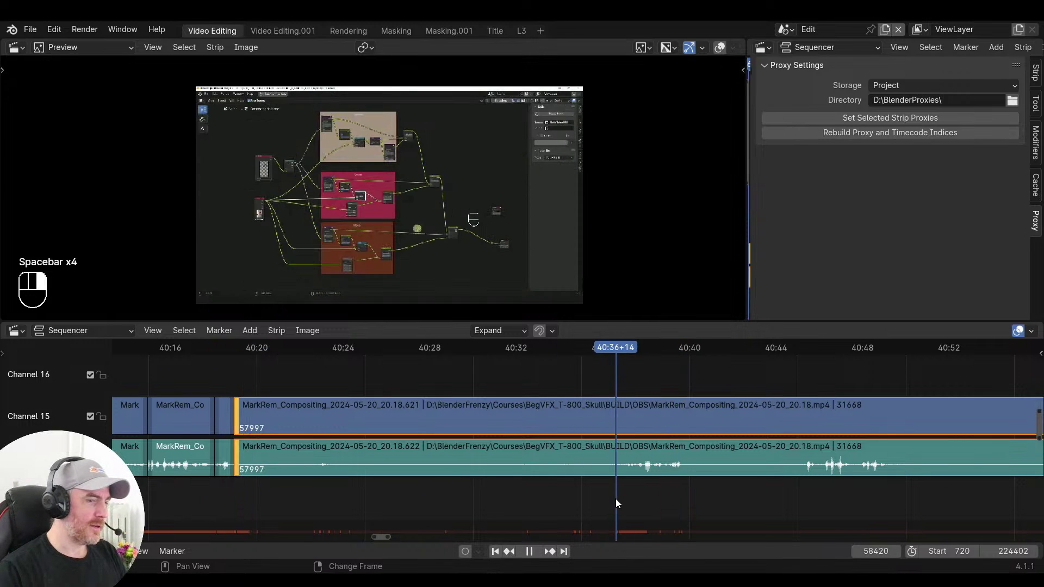
{"action": "key", "text": "space"}
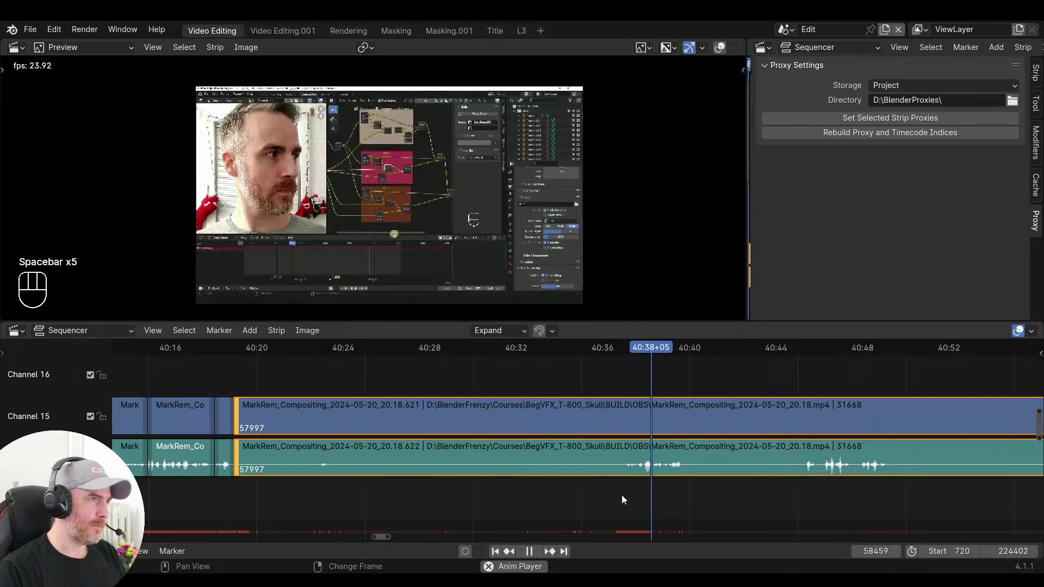
{"action": "key", "text": "space"}
Play back the edited section from about 40:13 up to the cut at frame 57997
{"action": "right_click_drag", "start_coordinate": [621, 495], "coordinate": [143, 480]}
{"action": "middle_click_drag", "start_coordinate": [143, 480], "coordinate": [410, 480]}
{"action": "right_click_drag", "start_coordinate": [410, 482], "coordinate": [370, 487]}
{"action": "key", "text": "space"}
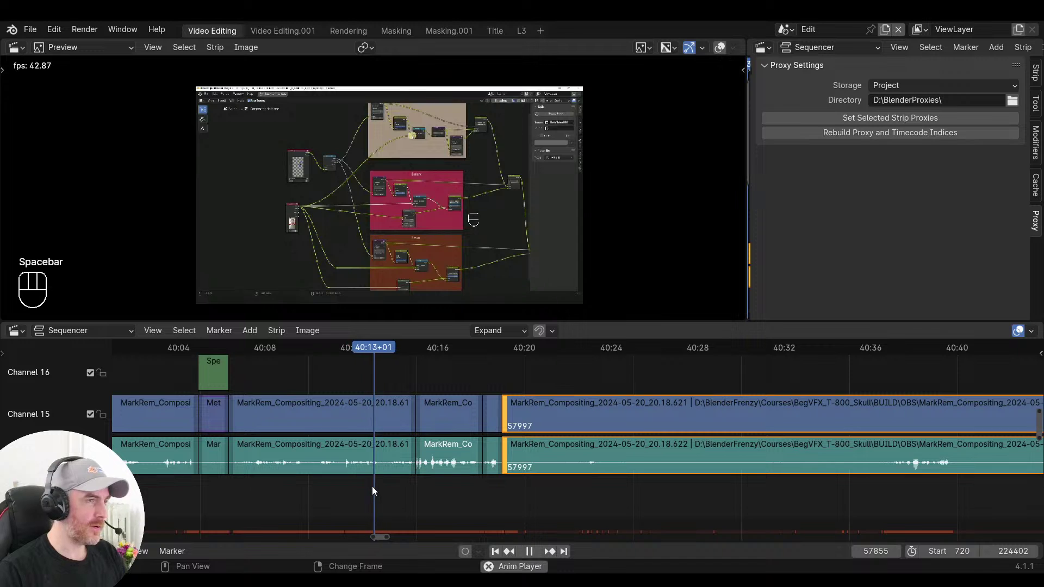
{"action": "scroll", "coordinate": [359, 478], "scroll_direction": "down", "scroll_amount": 4}
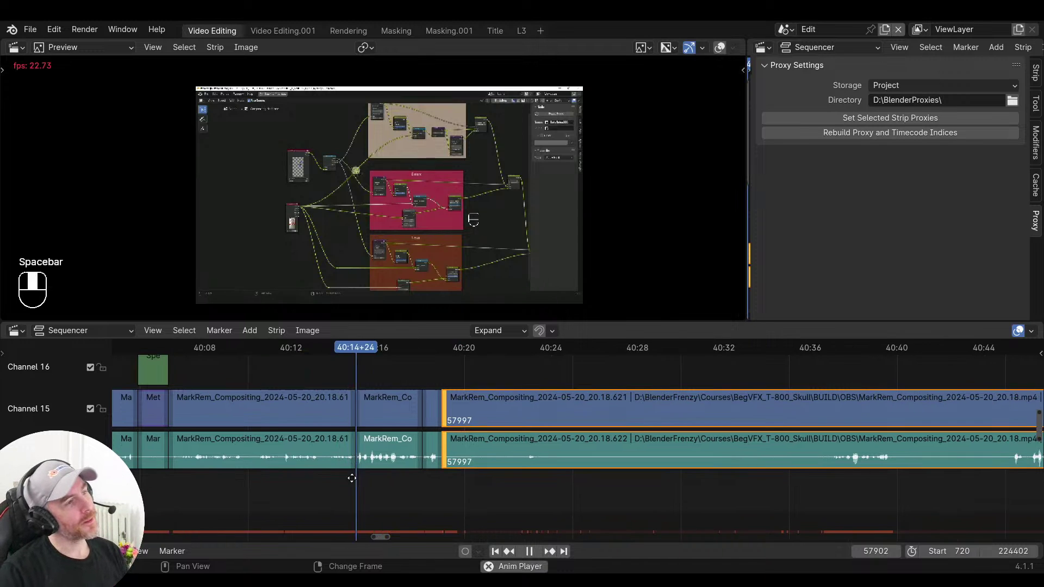
{"action": "middle_click_drag", "start_coordinate": [326, 467], "coordinate": [284, 460]}
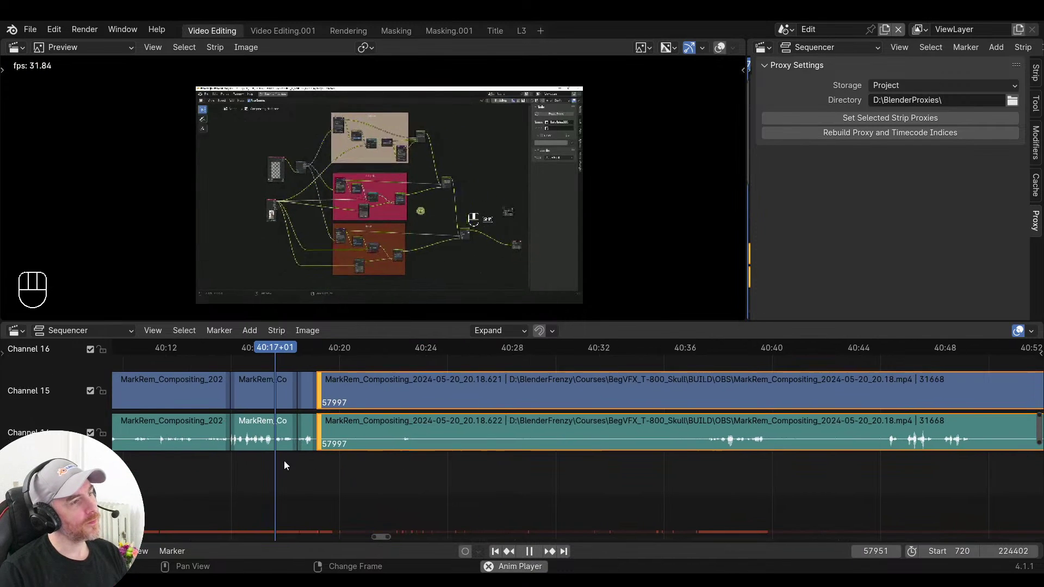
{"action": "key", "text": "space"}
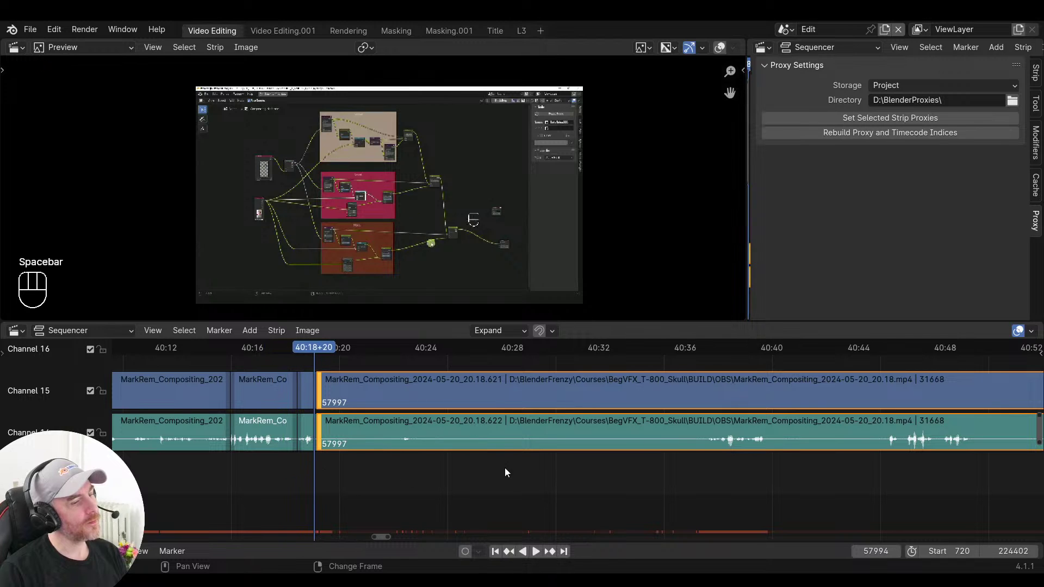
Trim the start of the strips after frame 57997 to about 40:36, close the gap and play back the join
{"action": "mouse_move", "coordinate": [685, 481]}
{"action": "right_mouse_down"}
{"action": "mouse_move", "coordinate": [700, 482]}
{"action": "mouse_move", "coordinate": [691, 481]}
{"action": "right_mouse_up"}
{"action": "key", "text": "shift+s"}
{"action": "right_click_drag", "start_coordinate": [365, 466], "coordinate": [275, 465]}
{"action": "key", "text": "v"}
{"action": "key", "text": "space"}
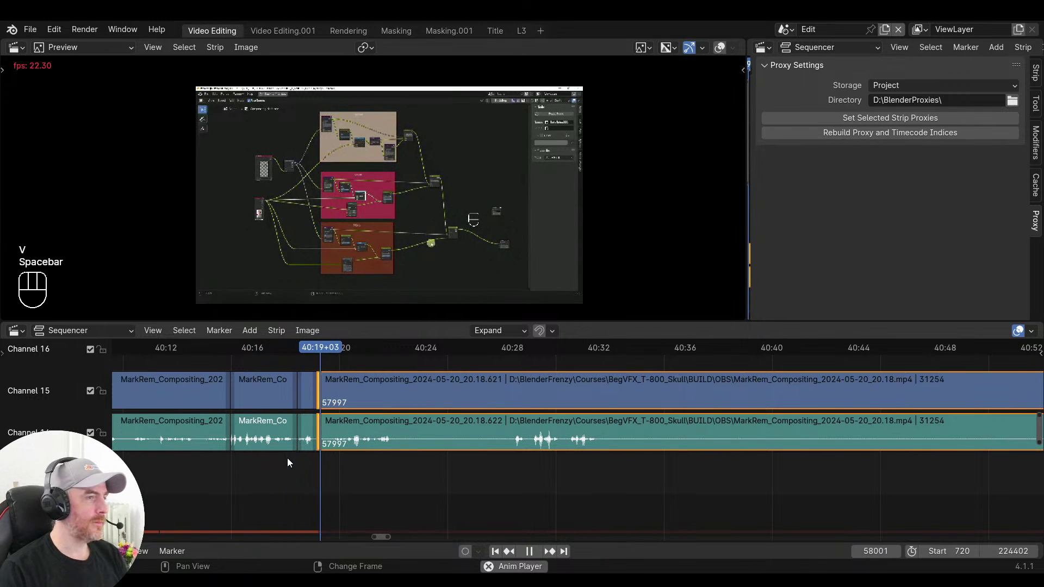
{"action": "scroll", "coordinate": [505, 455], "scroll_direction": "up", "scroll_amount": 5}
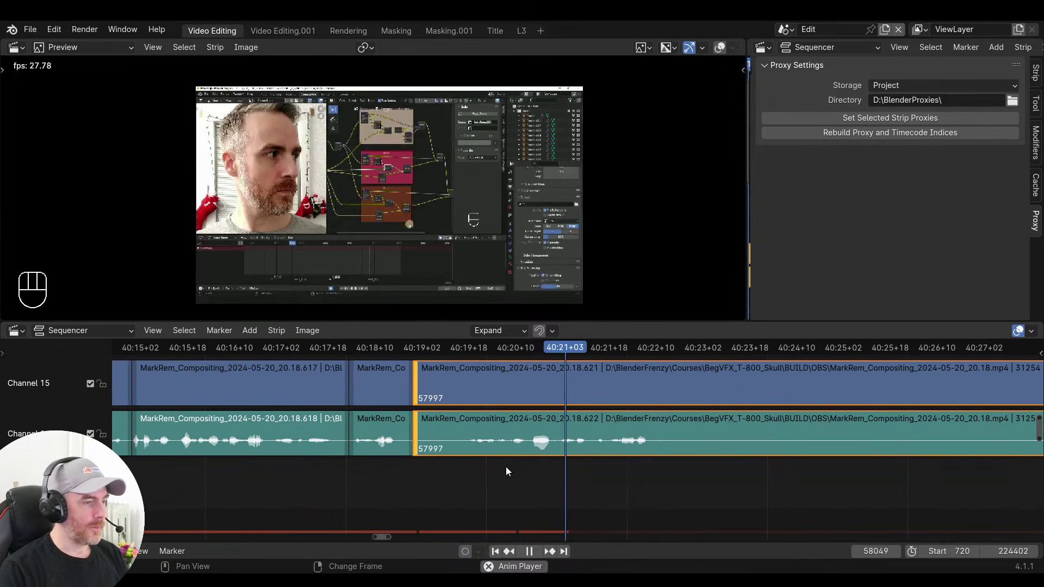
{"action": "right_click", "coordinate": [375, 470]}
{"action": "mouse_move", "coordinate": [491, 470]}
{"action": "right_mouse_down"}
{"action": "mouse_move", "coordinate": [540, 475]}
{"action": "mouse_move", "coordinate": [502, 478]}
{"action": "right_mouse_up"}
{"action": "key", "text": "space"}
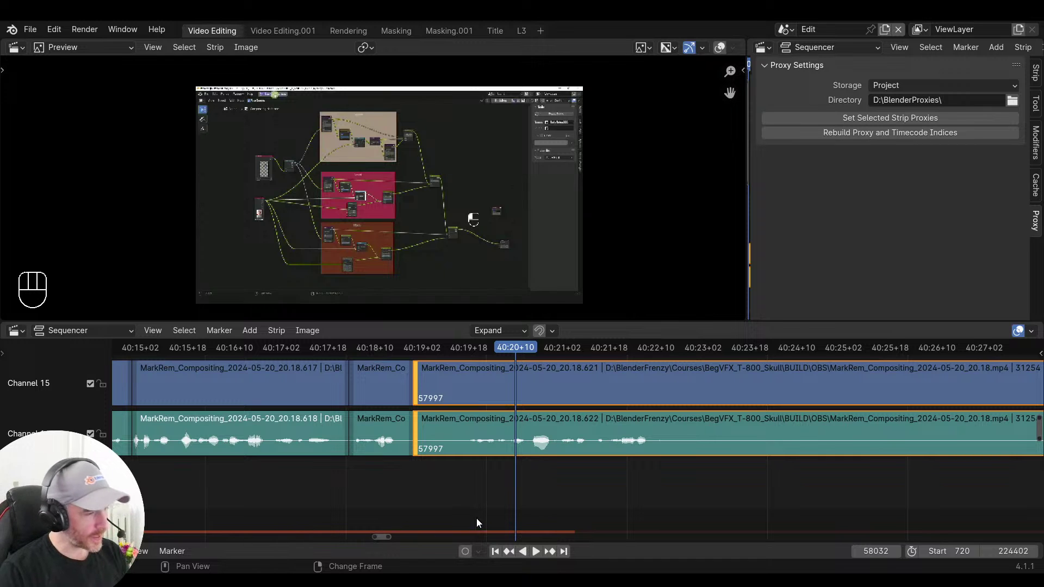
Select the video strip starting at frame 57997 and review its proxy settings, keeping Project as the storage
{"action": "middle_click_drag", "start_coordinate": [445, 496], "coordinate": [448, 521]}
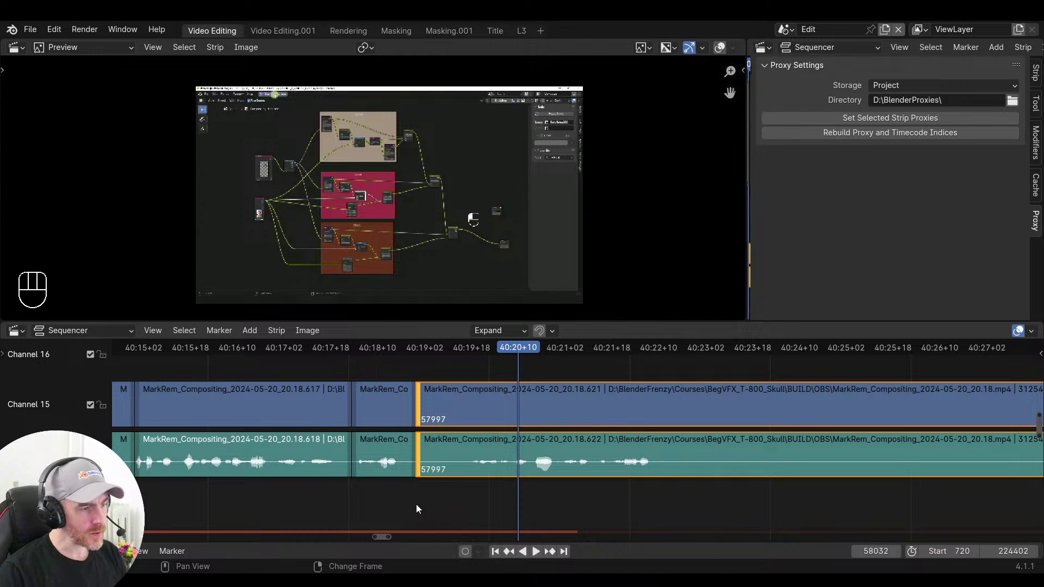
{"action": "right_click_drag", "start_coordinate": [416, 503], "coordinate": [393, 502]}
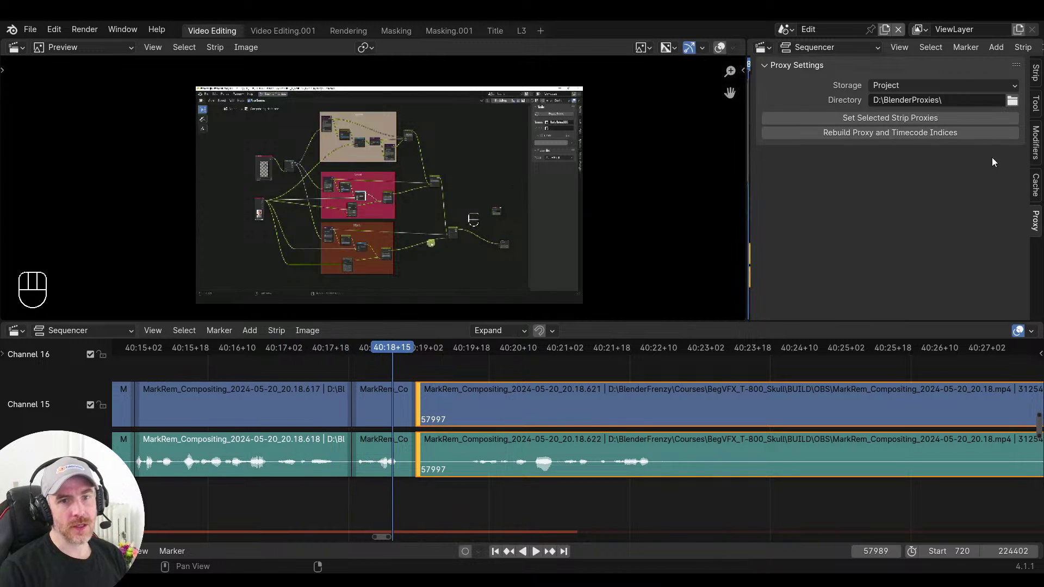
{"action": "left_click", "coordinate": [421, 403]}
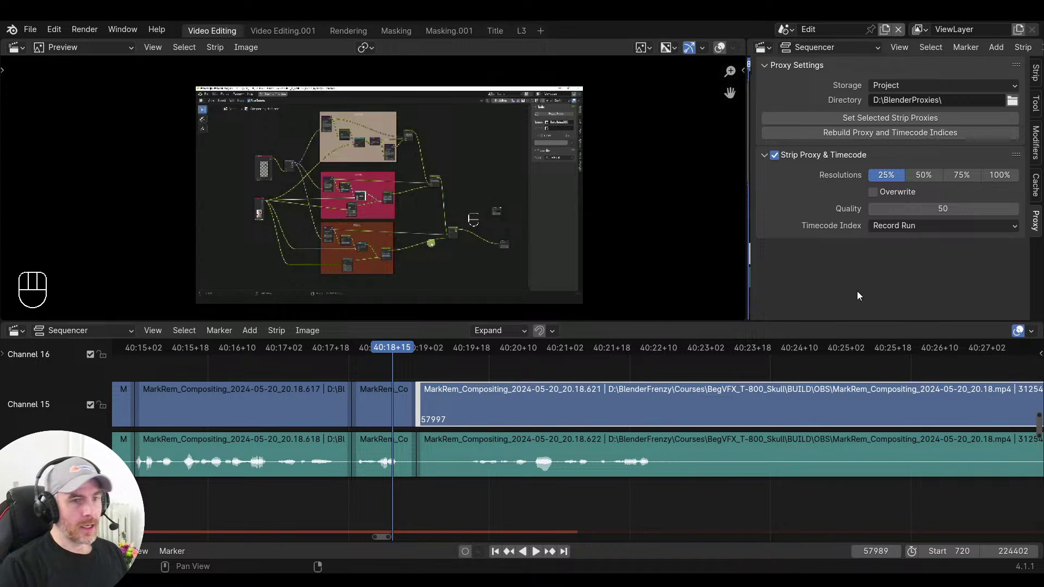
{"action": "left_click", "coordinate": [885, 85]}
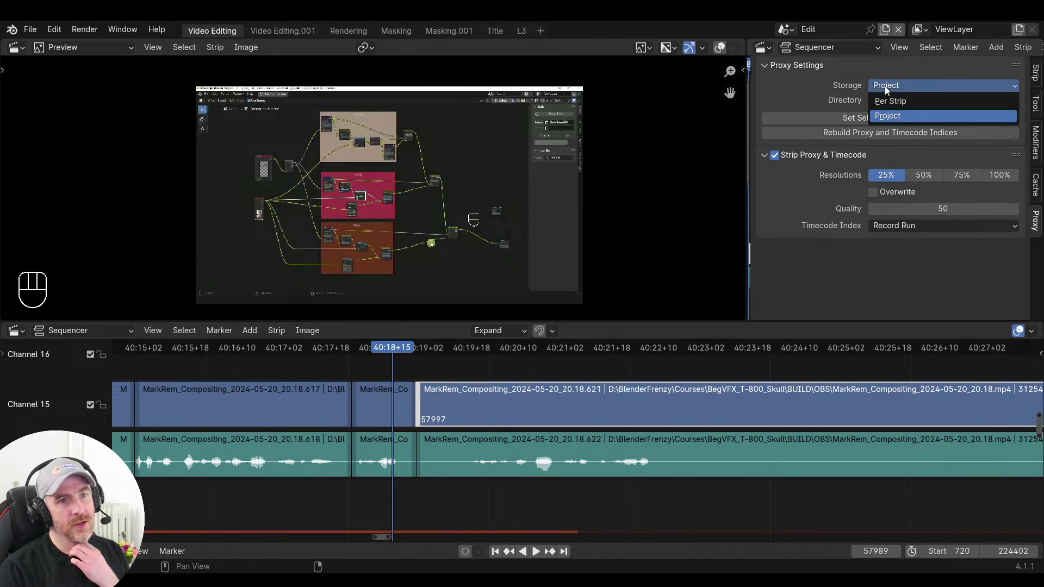
{"action": "left_click", "coordinate": [884, 119]}
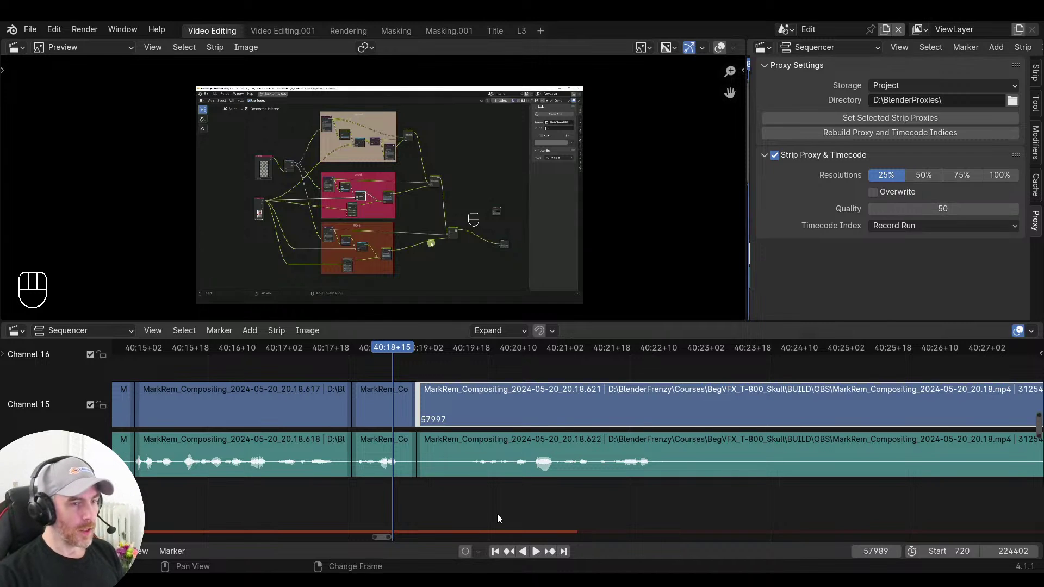
Review the sequencer's cache settings, keeping Raw and Final caching enabled, and open the preferences
{"action": "left_click", "coordinate": [153, 329]}
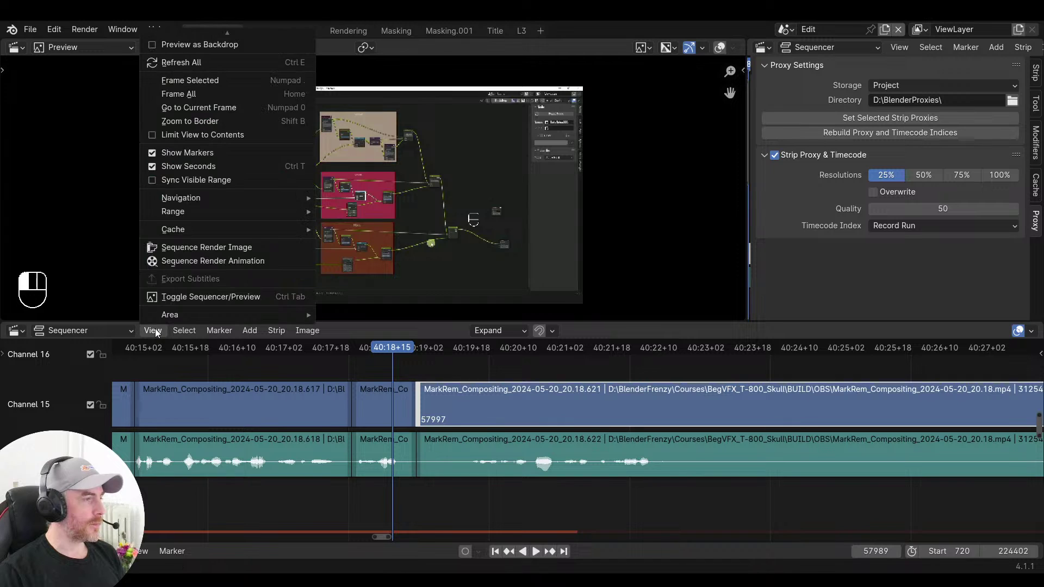
{"action": "mouse_move", "coordinate": [182, 226]}
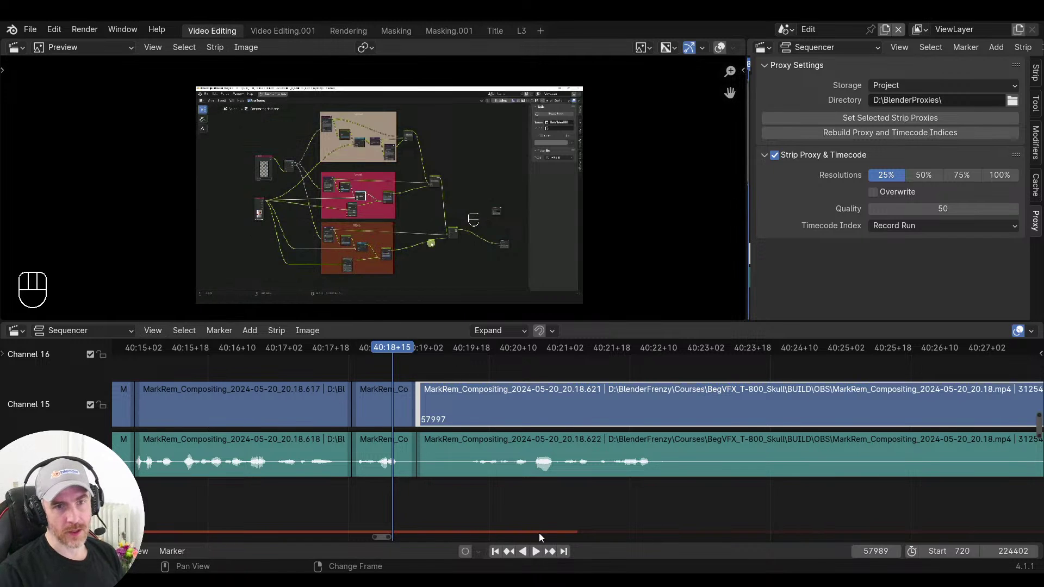
{"action": "left_click", "coordinate": [1035, 185]}
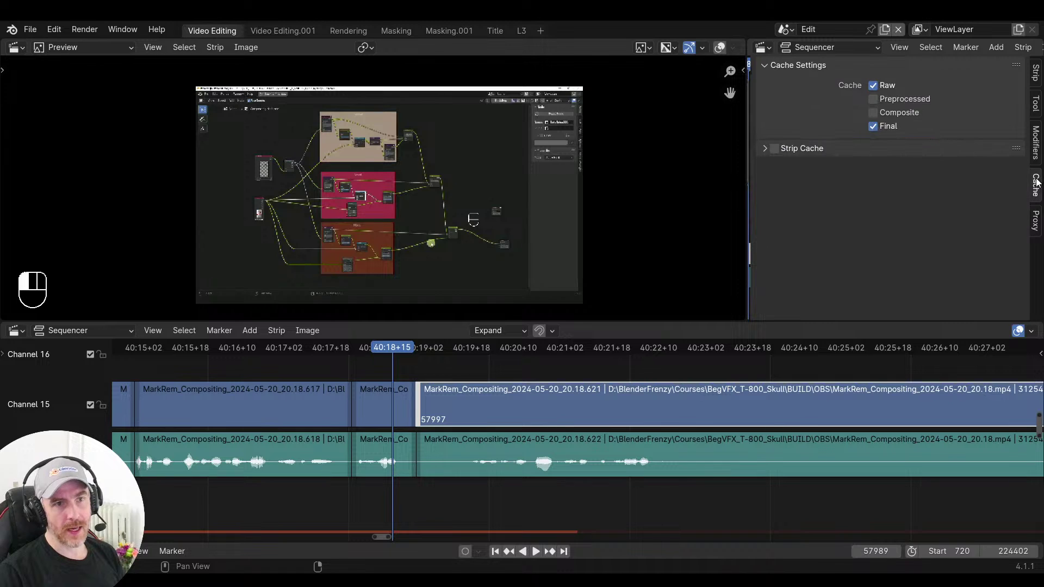
{"action": "left_click", "coordinate": [873, 127]}
{"action": "left_click", "coordinate": [873, 126]}
{"action": "left_click", "coordinate": [873, 85]}
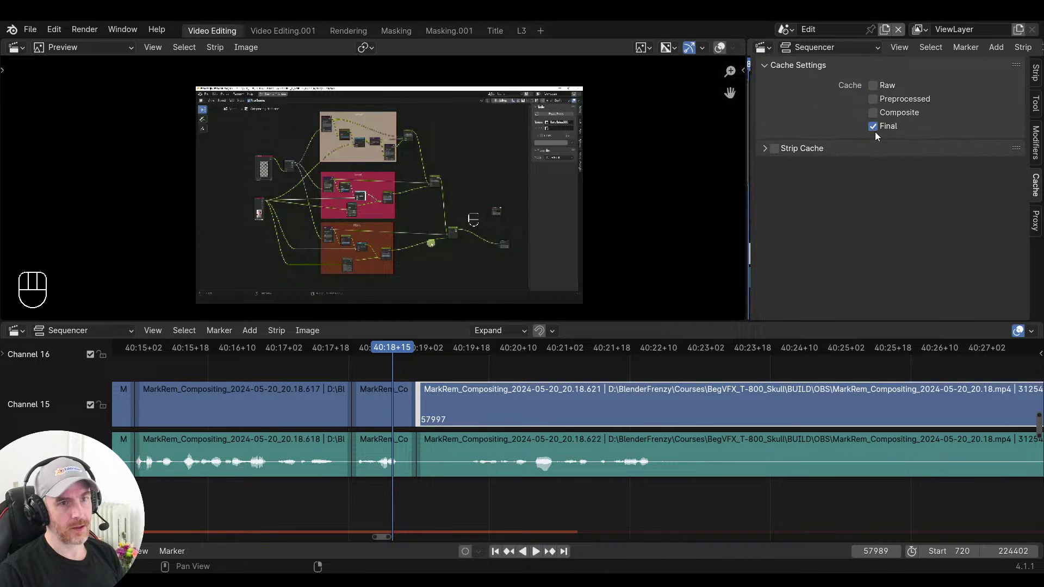
{"action": "left_click", "coordinate": [875, 85]}
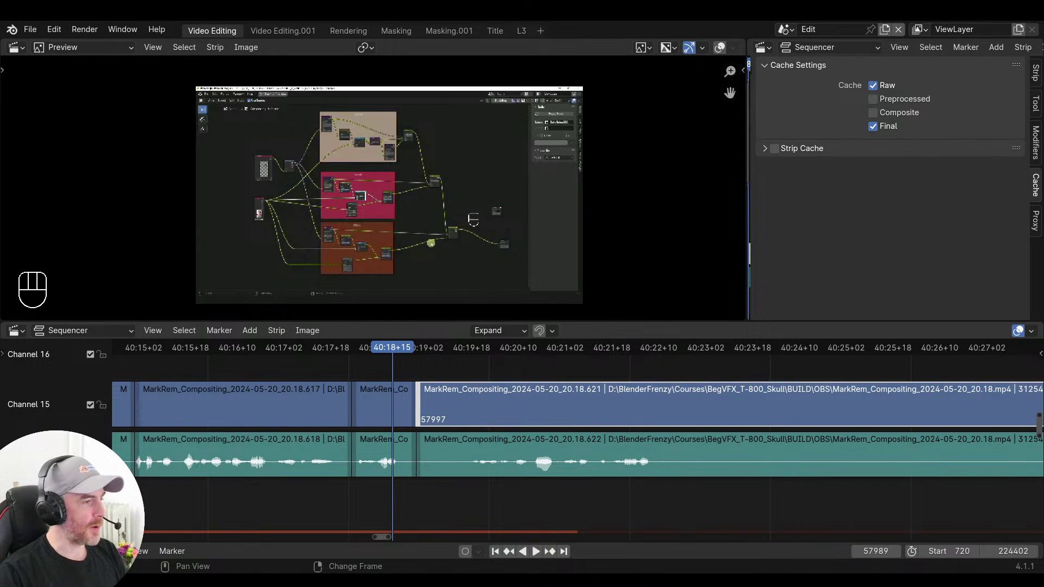
{"action": "left_click", "coordinate": [54, 29]}
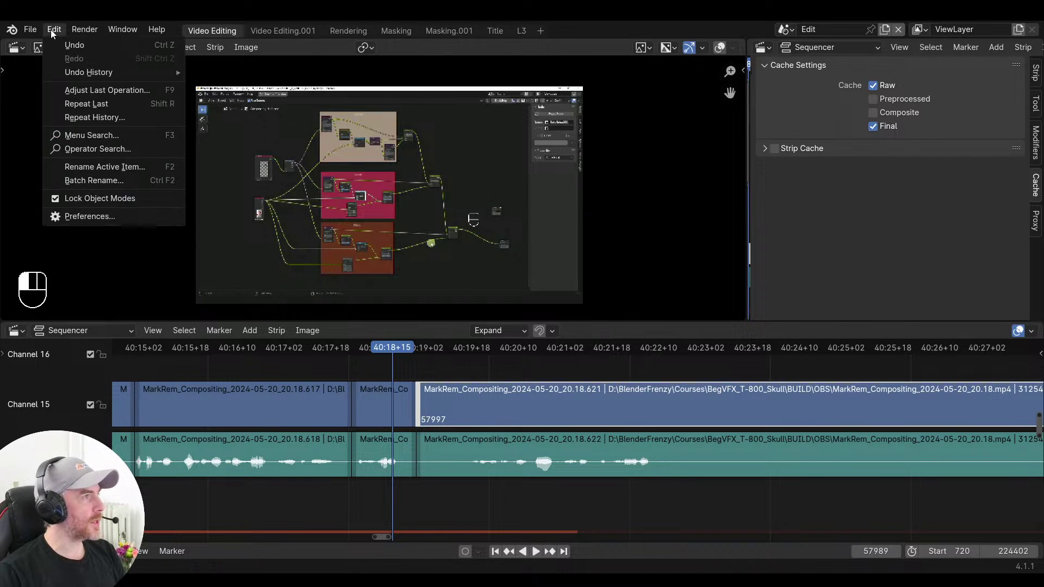
{"action": "left_click", "coordinate": [67, 216]}
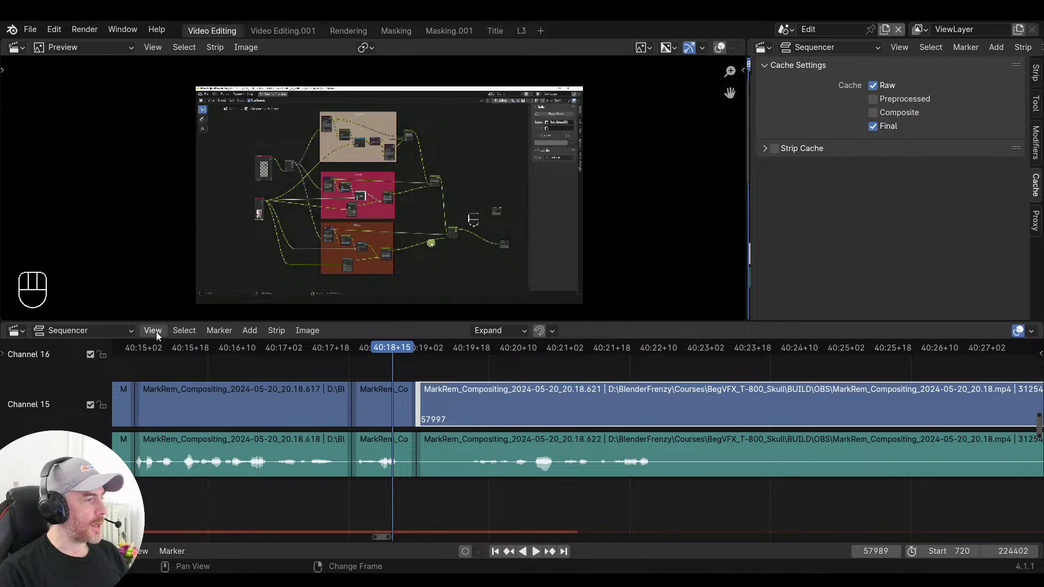
Play back the join at frame 57997 from about 40:18 to check the transition
{"action": "middle_click_drag", "start_coordinate": [437, 504], "coordinate": [517, 510]}
{"action": "key", "text": "r"}
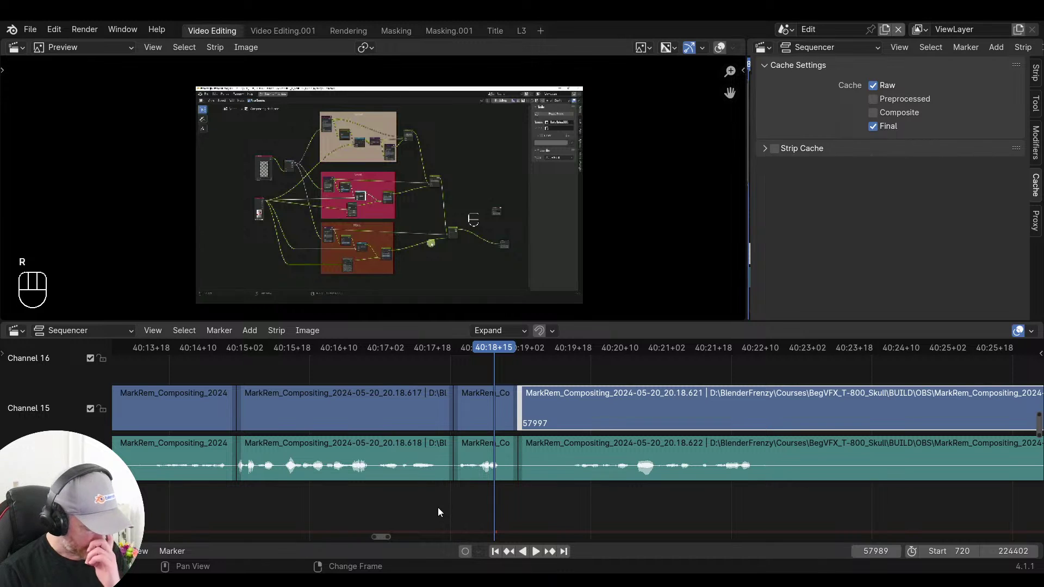
{"action": "middle_click_drag", "start_coordinate": [438, 507], "coordinate": [560, 510], "text": "ctrl"}
{"action": "key", "text": "Escape"}
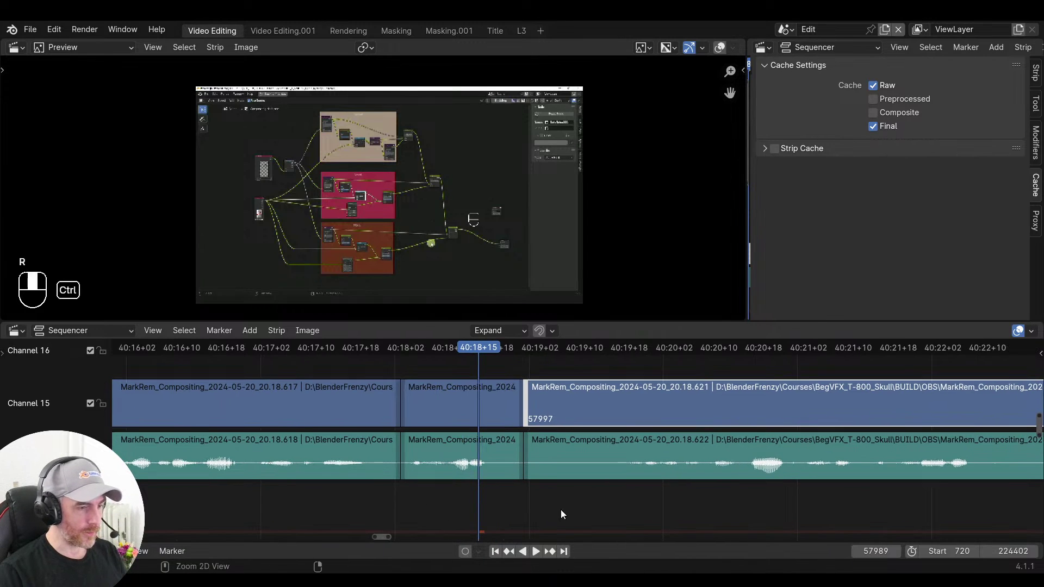
{"action": "left_click_drag", "start_coordinate": [499, 507], "coordinate": [480, 510]}
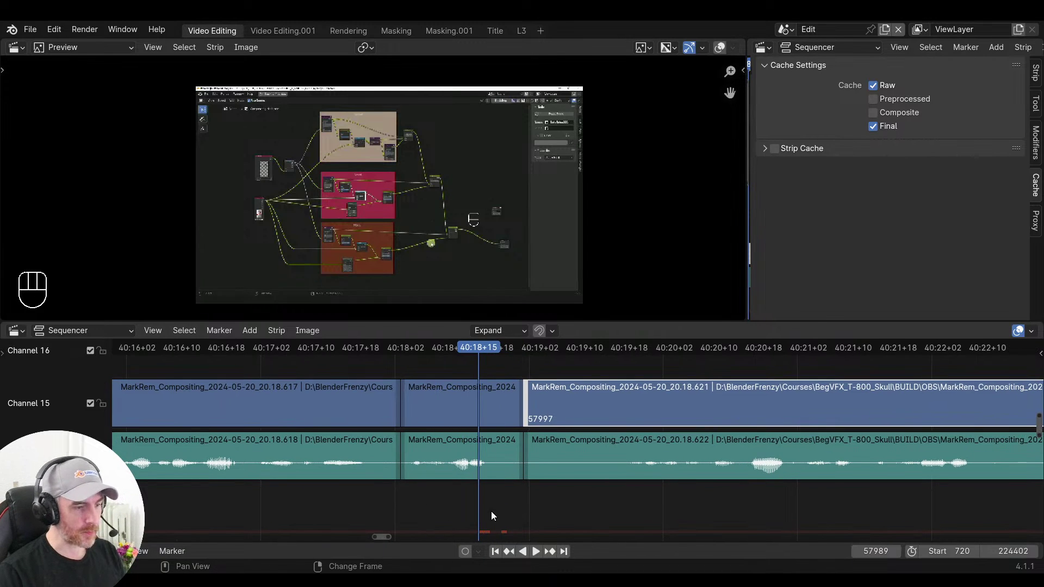
{"action": "key", "text": "space"}
{"action": "key", "text": "space"}
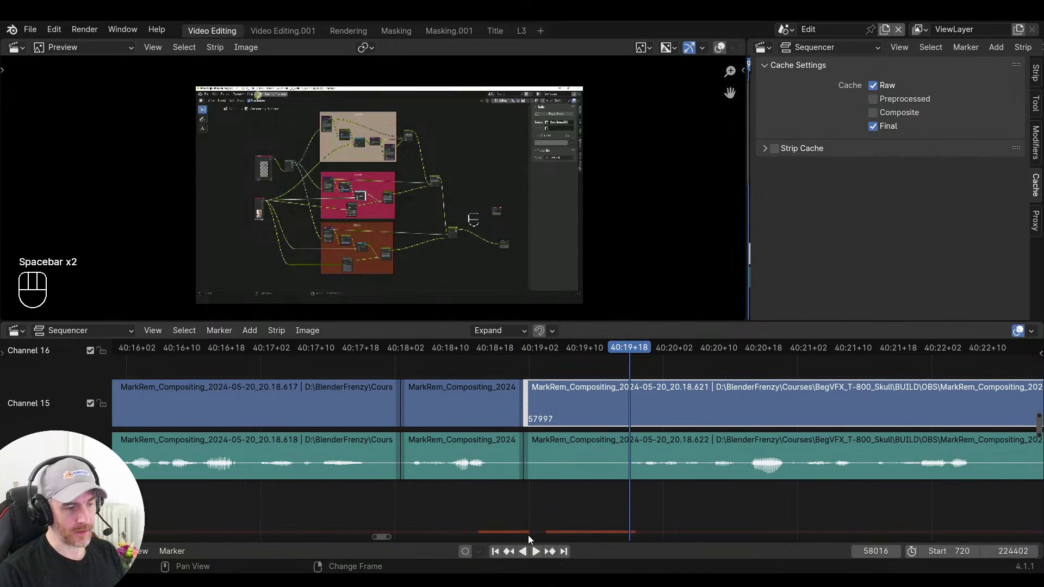
{"action": "left_click_drag", "start_coordinate": [562, 500], "coordinate": [524, 472]}
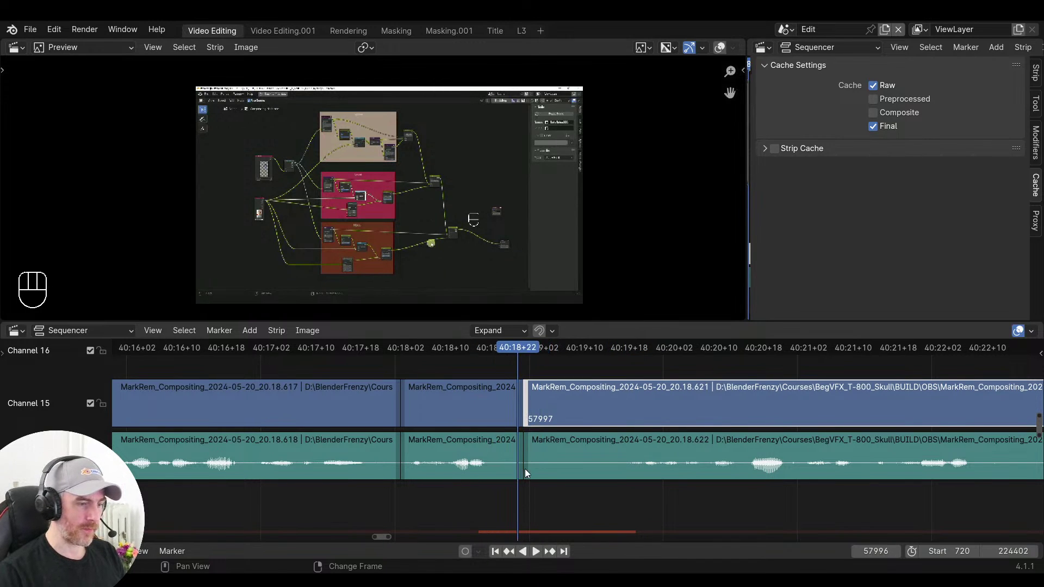
{"action": "mouse_move", "coordinate": [487, 514]}
{"action": "left_mouse_down"}
{"action": "mouse_move", "coordinate": [449, 514]}
{"action": "mouse_move", "coordinate": [471, 511]}
{"action": "left_mouse_up"}
{"action": "key", "text": "space"}
{"action": "key", "text": "space"}
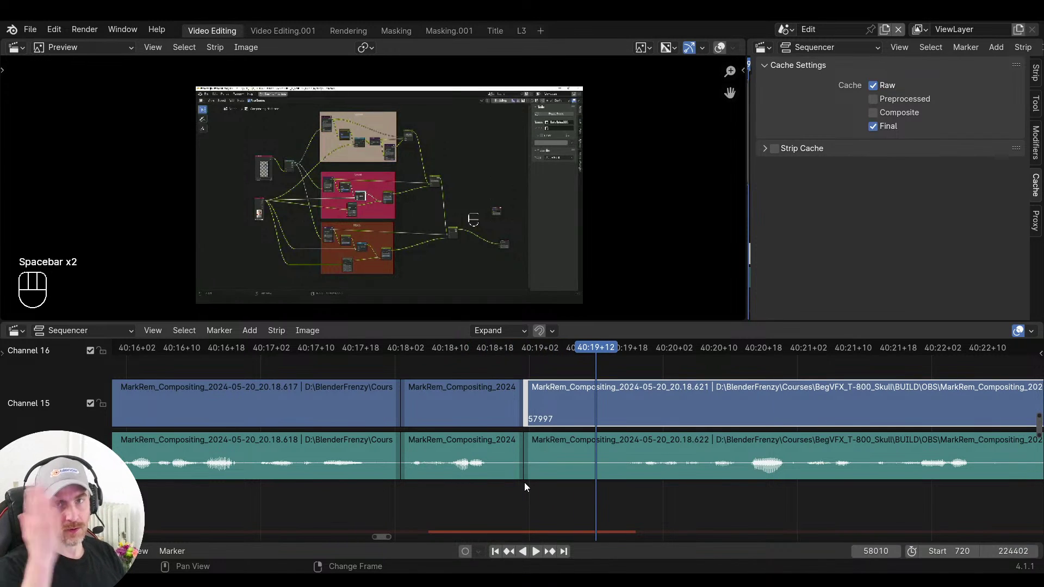
{"action": "scroll", "coordinate": [585, 470], "scroll_direction": "down", "scroll_amount": 2}
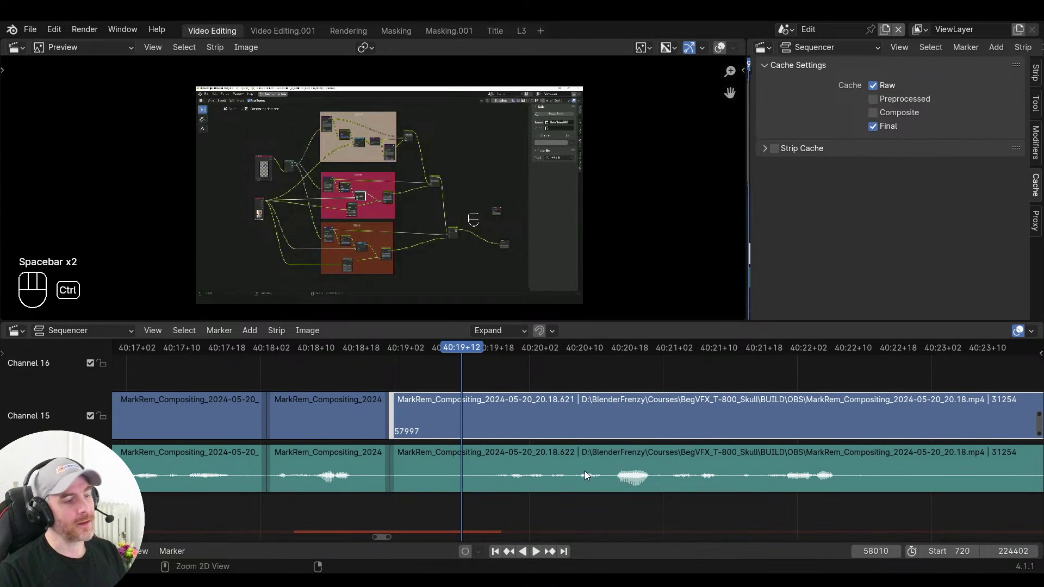
{"action": "key", "text": "Right"}
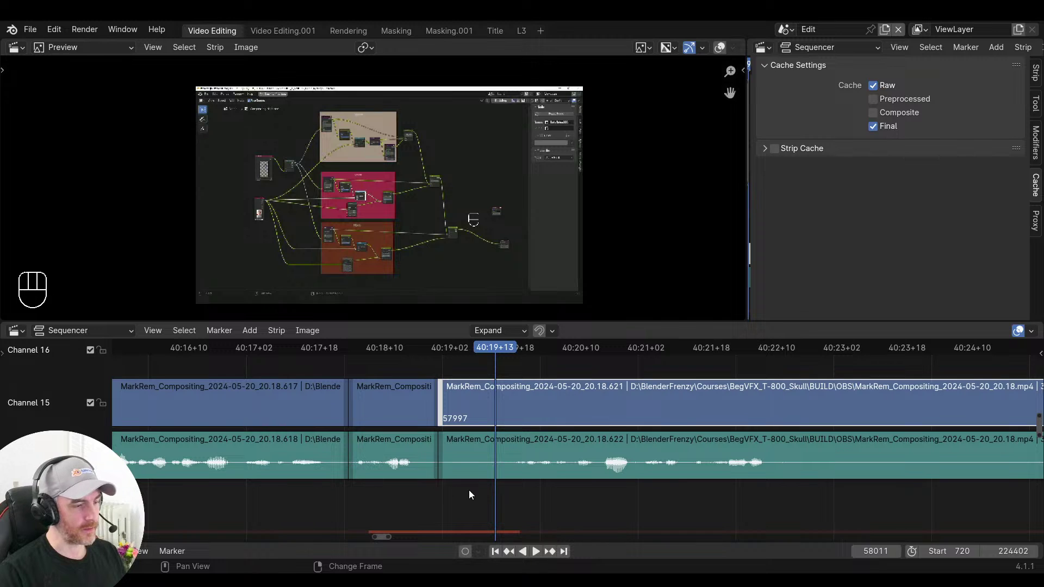
Add the audio strip starting at frame 57997 to the selection alongside its video strip
{"action": "scroll", "coordinate": [563, 486], "scroll_direction": "down", "scroll_amount": 2, "text": "ctrl"}
{"action": "middle_click_drag", "start_coordinate": [563, 483], "coordinate": [530, 491], "text": "ctrl"}
{"action": "right_click", "coordinate": [398, 486]}
{"action": "left_click", "coordinate": [413, 476], "text": "shift"}
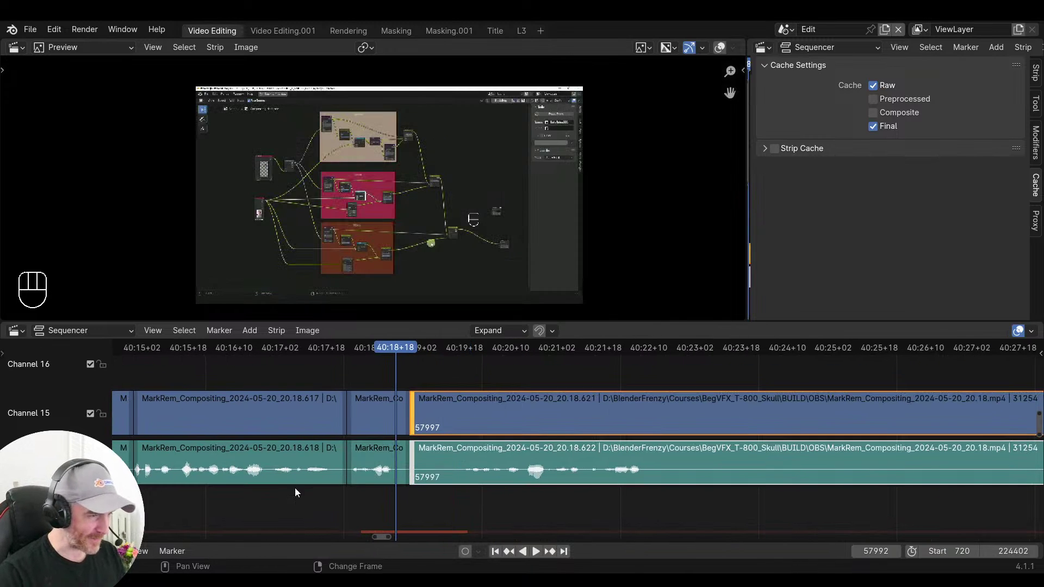
Play across the join and split the video and audio strips after the phrase at frame 58092
{"action": "right_click_drag", "start_coordinate": [279, 487], "coordinate": [204, 479]}
{"action": "key", "text": "space"}
{"action": "scroll", "coordinate": [448, 516], "scroll_direction": "right", "scroll_amount": 2, "text": "ctrl"}
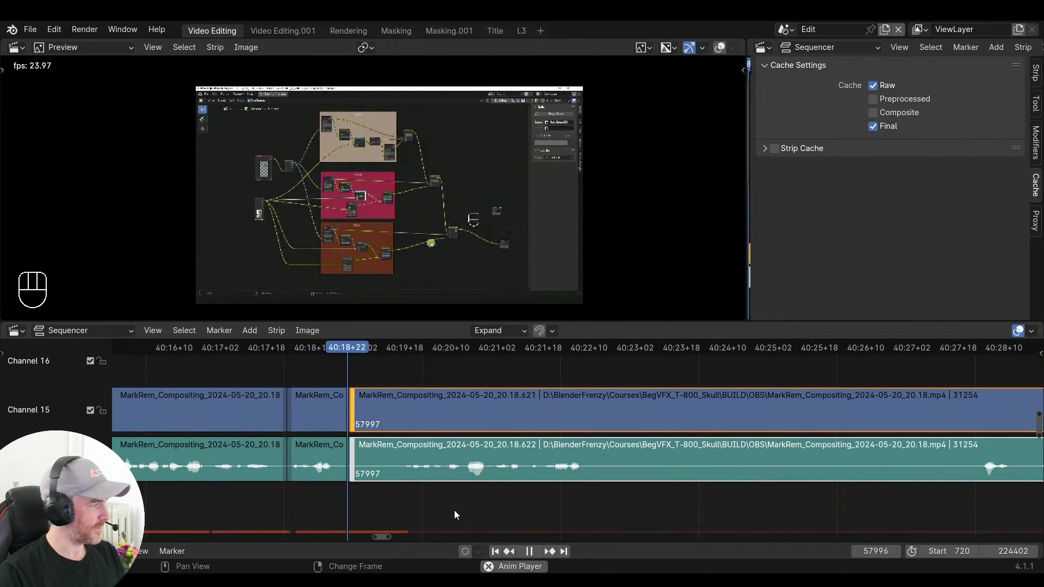
{"action": "scroll", "coordinate": [464, 501], "scroll_direction": "right", "scroll_amount": 3, "text": "ctrl"}
{"action": "scroll", "coordinate": [464, 507], "scroll_direction": "right", "scroll_amount": 3, "text": "ctrl"}
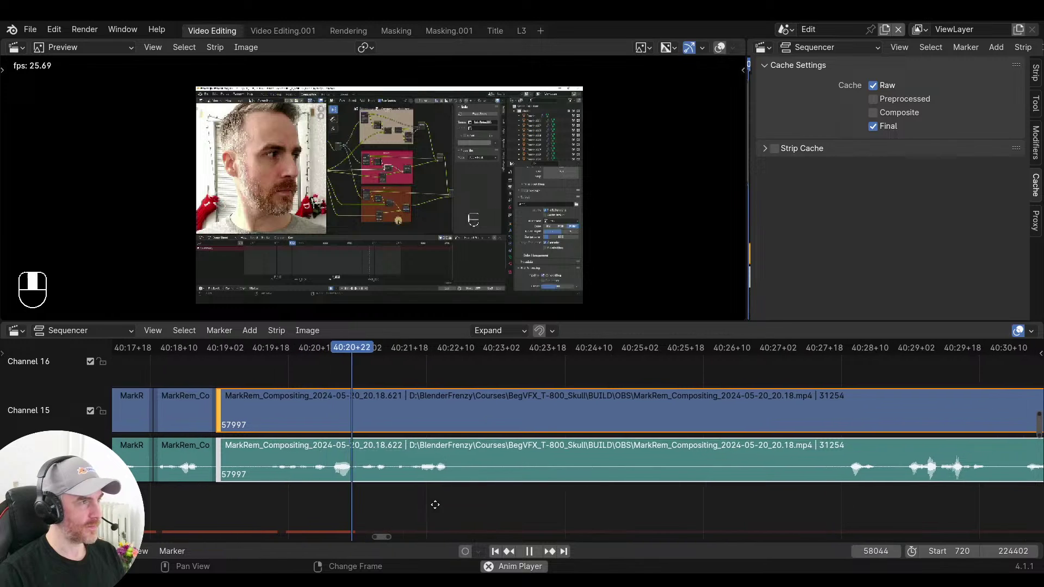
{"action": "key", "text": "space"}
{"action": "key", "text": "space"}
{"action": "key", "text": "space"}
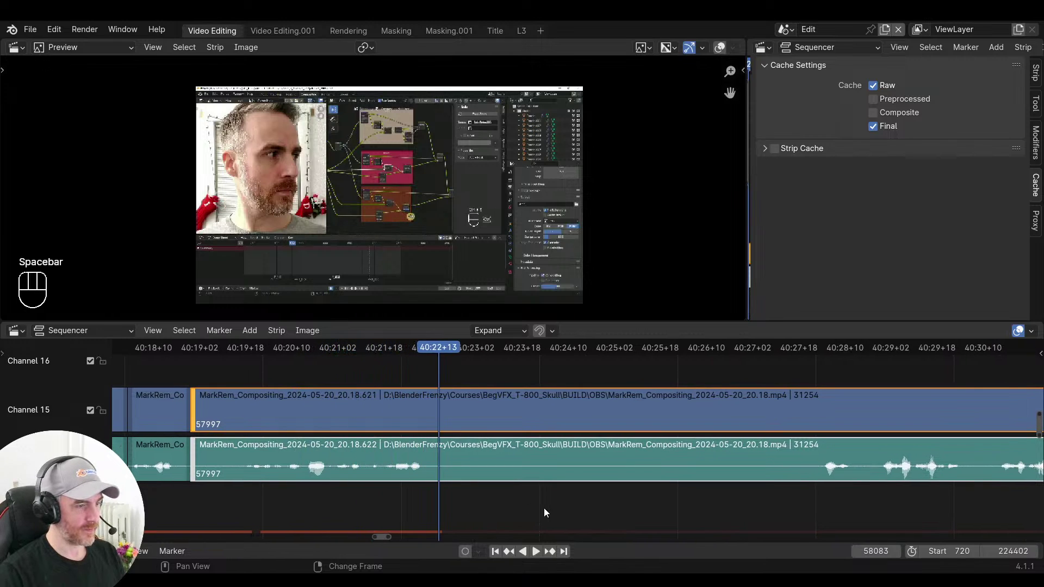
{"action": "key", "text": "f"}
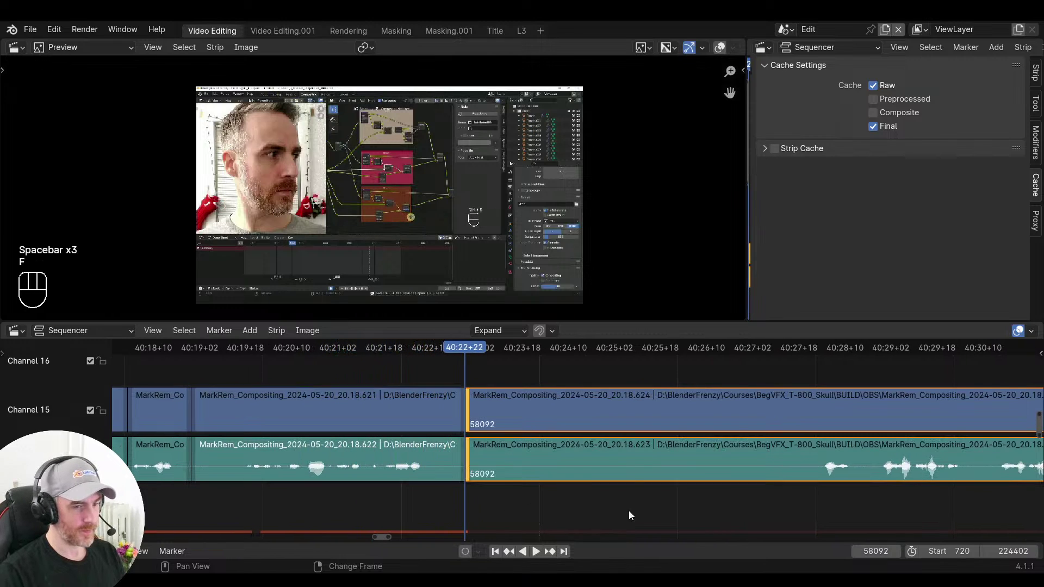
Trim the start of the strips after frame 58092 to about 40:28, close the gap and play back the join
{"action": "right_click_drag", "start_coordinate": [628, 510], "coordinate": [820, 504]}
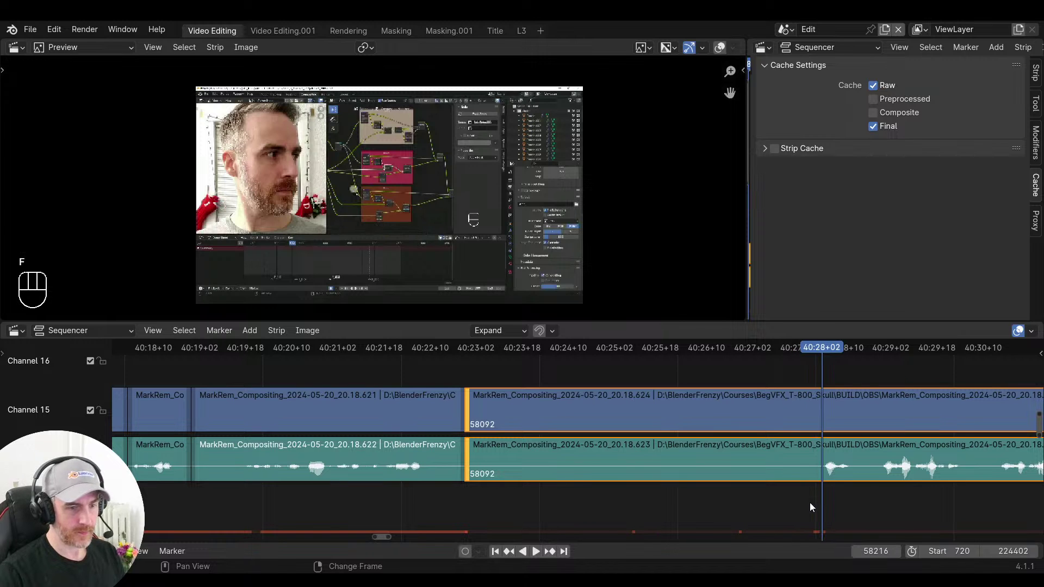
{"action": "key", "text": "s"}
{"action": "right_click", "coordinate": [381, 497]}
{"action": "key", "text": "v"}
{"action": "key", "text": "space"}
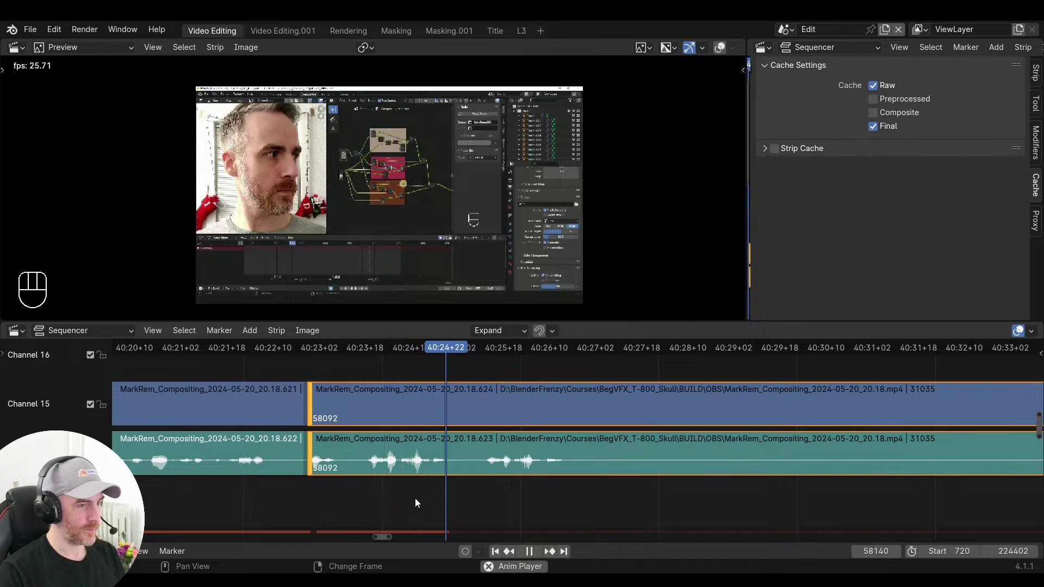
{"action": "scroll", "coordinate": [598, 500], "scroll_direction": "down", "scroll_amount": 5}
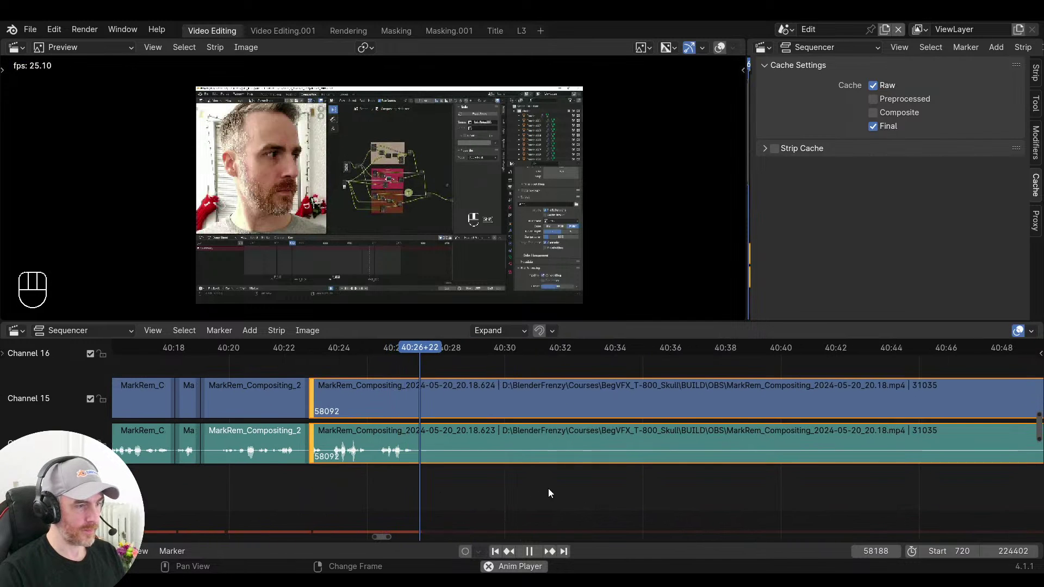
{"action": "key", "text": "space"}
Find where speech resumes after the long silence and play it from about 40:55 to 40:57
{"action": "scroll", "coordinate": [548, 488], "scroll_direction": "down", "scroll_amount": 5}
{"action": "mouse_move", "coordinate": [546, 486]}
{"action": "middle_mouse_down", "text": "ctrl"}
{"action": "mouse_move", "coordinate": [589, 484]}
{"action": "mouse_move", "coordinate": [542, 492]}
{"action": "mouse_move", "coordinate": [551, 478]}
{"action": "middle_mouse_up", "text": "ctrl"}
{"action": "left_click", "coordinate": [614, 480]}
{"action": "key", "text": "space"}
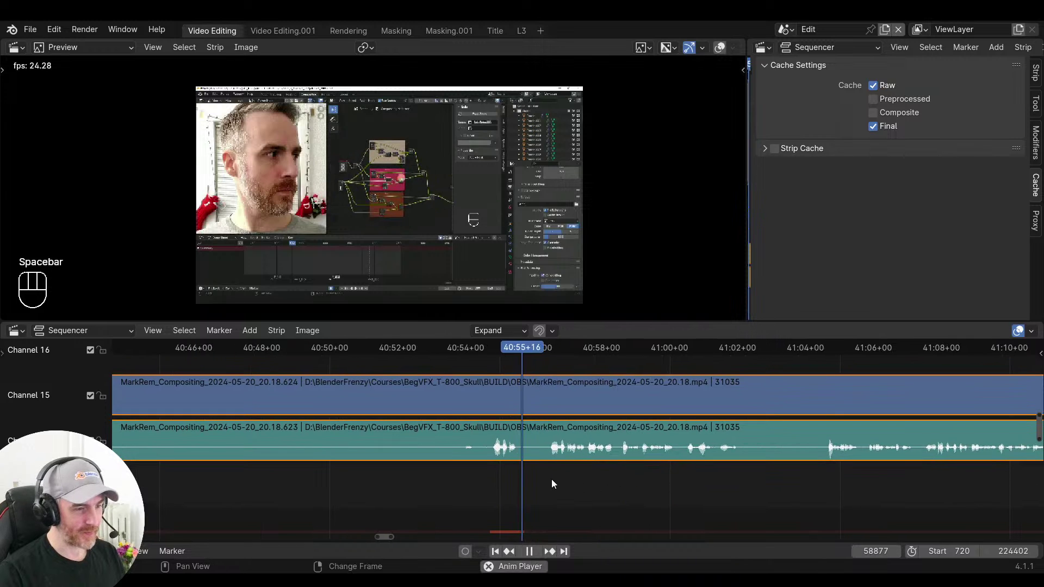
{"action": "key", "text": "space"}
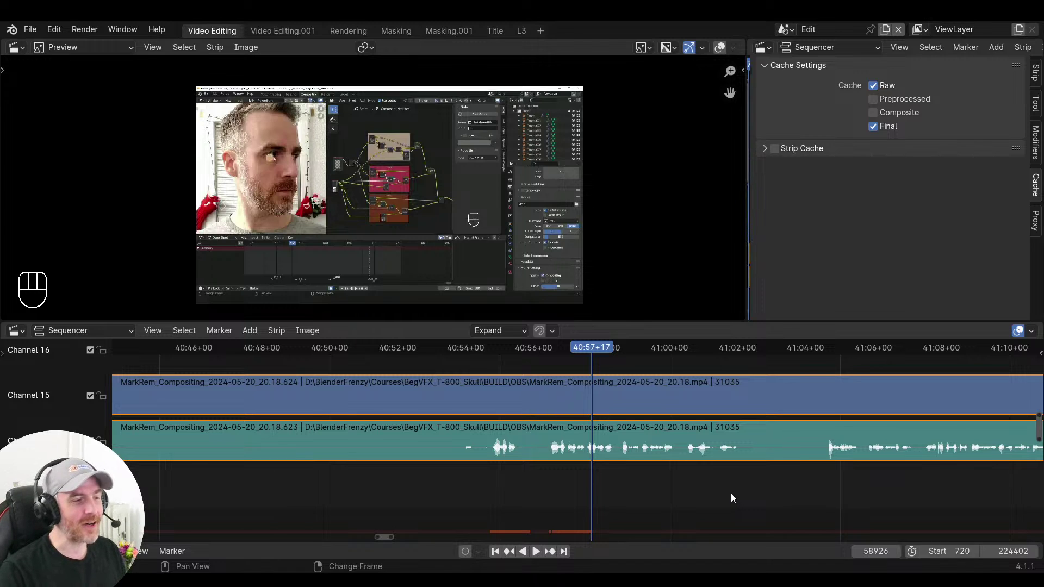
Delete the video and audio strips after frame 58092 and return the playhead to about 40:22
{"action": "left_click", "coordinate": [549, 474]}
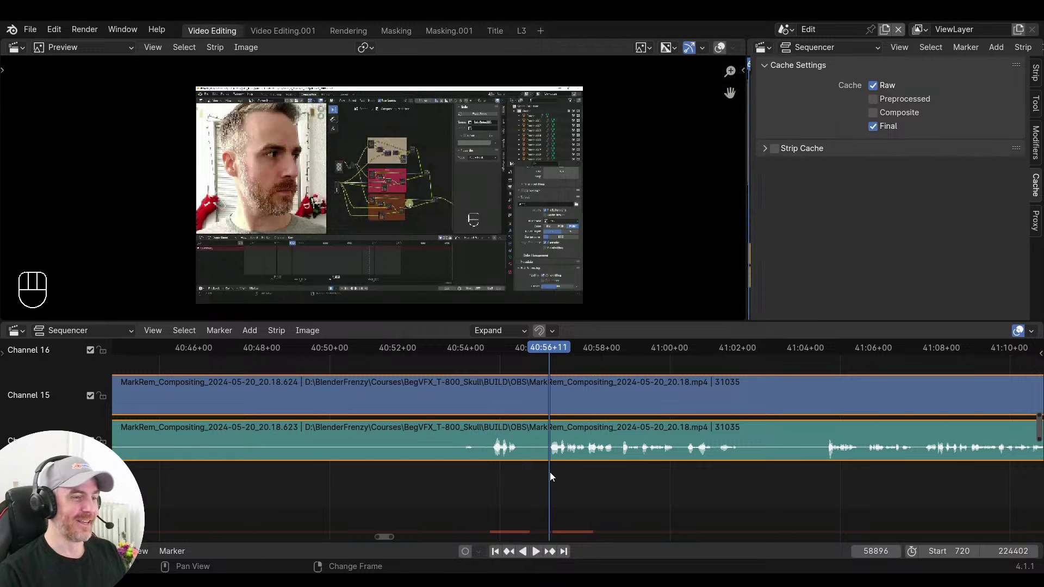
{"action": "middle_click_drag", "start_coordinate": [549, 472], "coordinate": [759, 468]}
{"action": "key", "text": "x"}
{"action": "right_click_drag", "start_coordinate": [503, 461], "coordinate": [488, 457]}
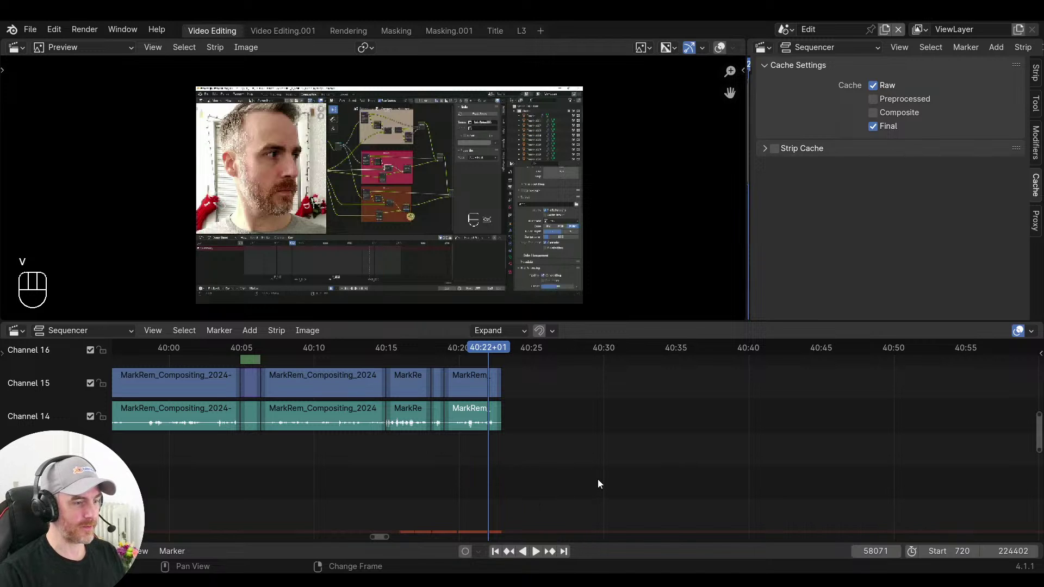
Undo the deletion of the video and audio strips after frame 58092 and return to the point where speech resumes near 40:56
{"action": "key", "text": "space"}
{"action": "key", "text": "space"}
{"action": "key", "text": "space"}
{"action": "middle_click_drag", "start_coordinate": [598, 478], "coordinate": [570, 472]}
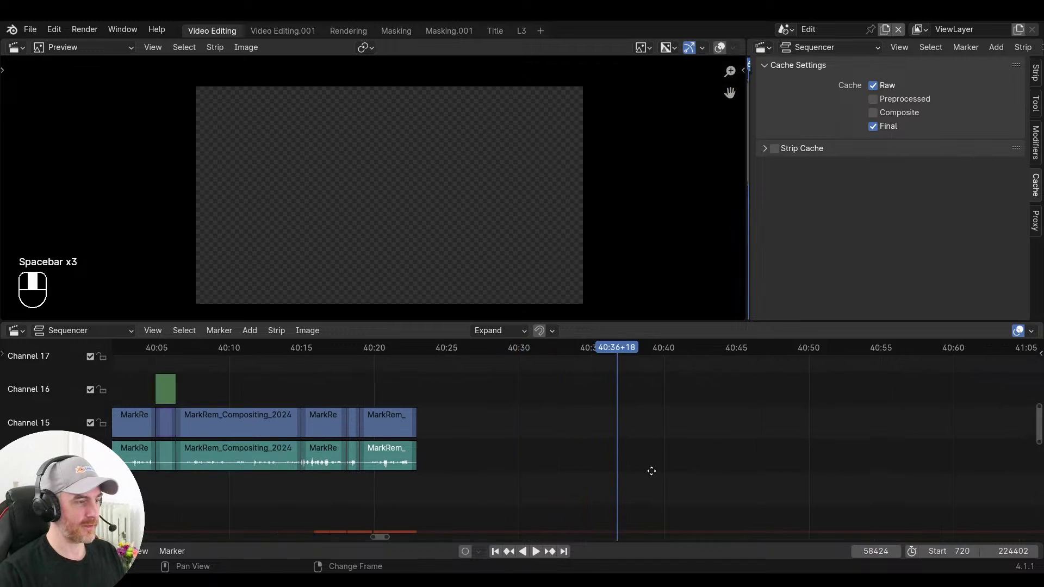
{"action": "key", "text": "ctrl+z"}
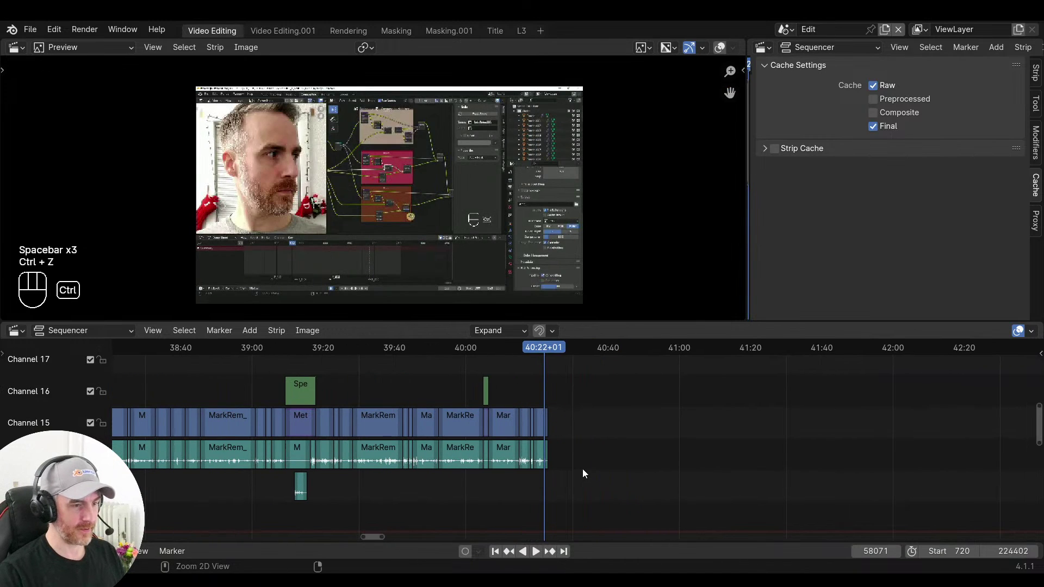
{"action": "key", "text": "ctrl+z"}
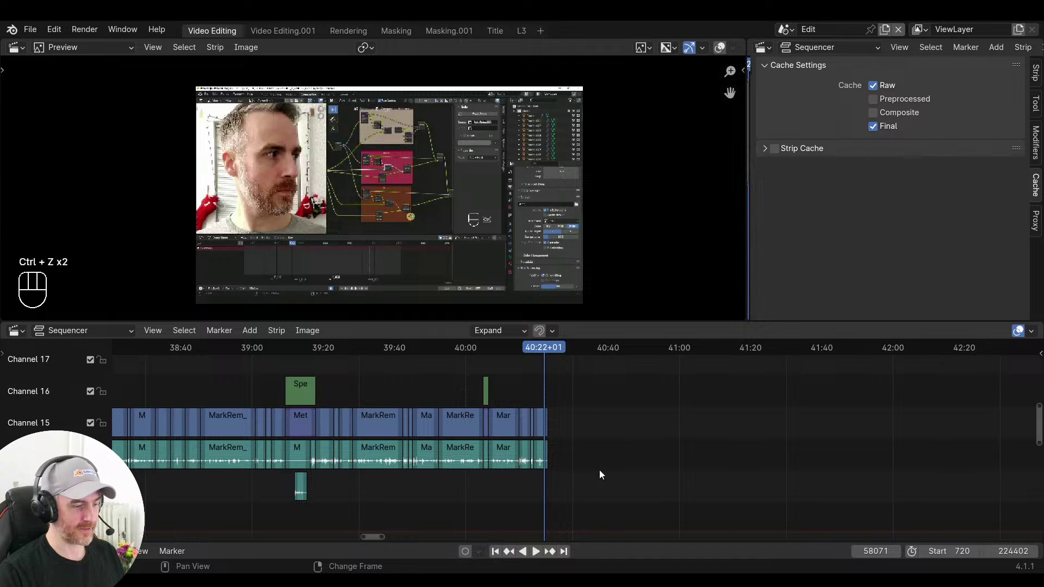
{"action": "key", "text": "ctrl+z"}
{"action": "middle_click_drag", "start_coordinate": [599, 469], "coordinate": [675, 468]}
{"action": "key", "text": "ctrl+z"}
{"action": "key", "text": "ctrl+z"}
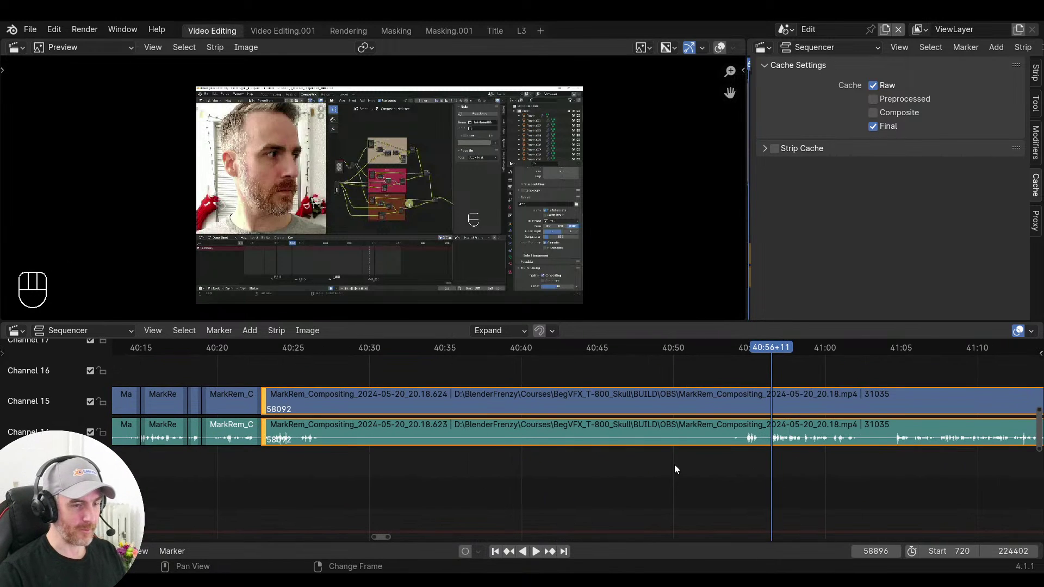
Split the strips at about 40:56, delete the silent part after frame 58092 and close the gap
{"action": "key", "text": "f"}
{"action": "key", "text": "x"}
{"action": "left_click", "coordinate": [466, 460]}
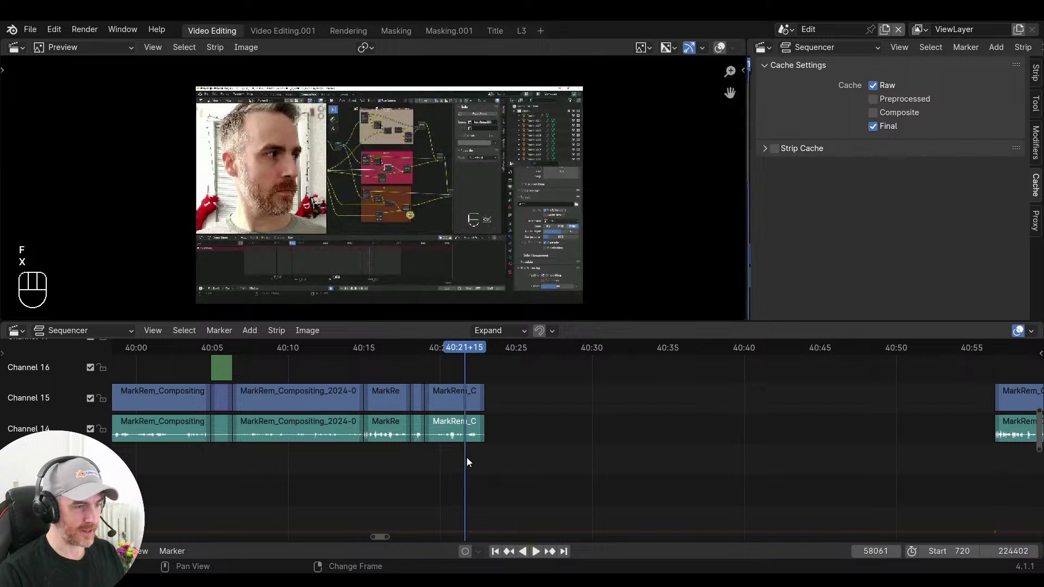
{"action": "key", "text": "v"}
{"action": "key", "text": "space"}
Play across the join at about 40:23 several times and listen on to about 40:28
{"action": "middle_click_drag", "start_coordinate": [562, 473], "coordinate": [639, 473], "text": "ctrl"}
{"action": "key", "text": "space"}
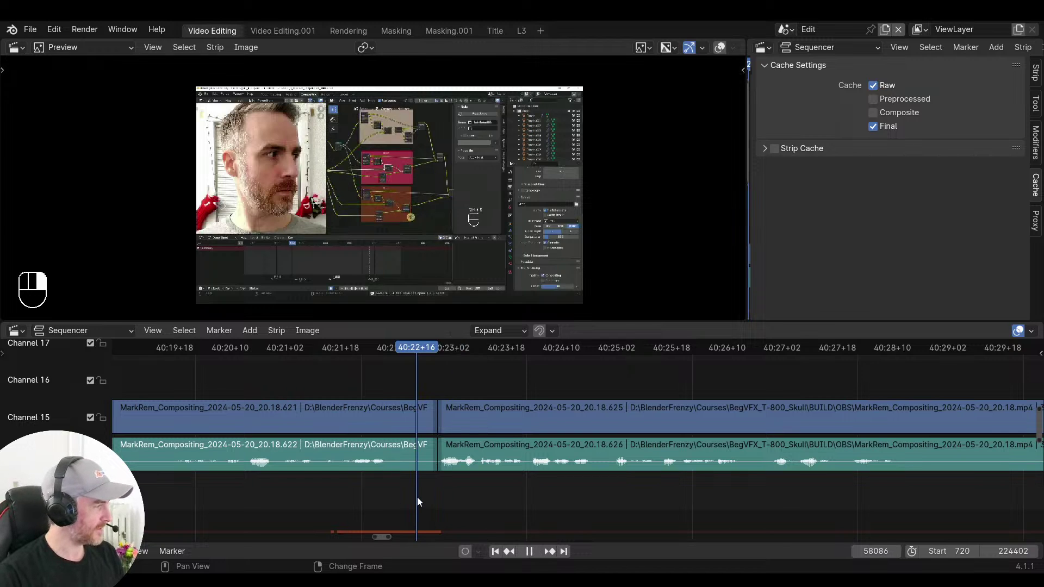
{"action": "key", "text": "space"}
{"action": "left_click", "coordinate": [389, 494]}
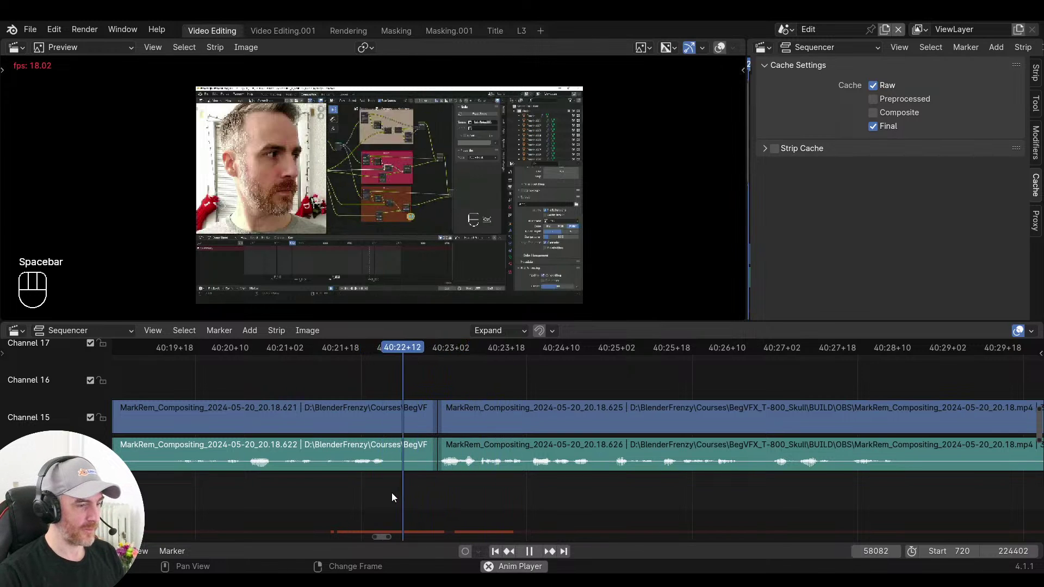
{"action": "left_click", "coordinate": [397, 495]}
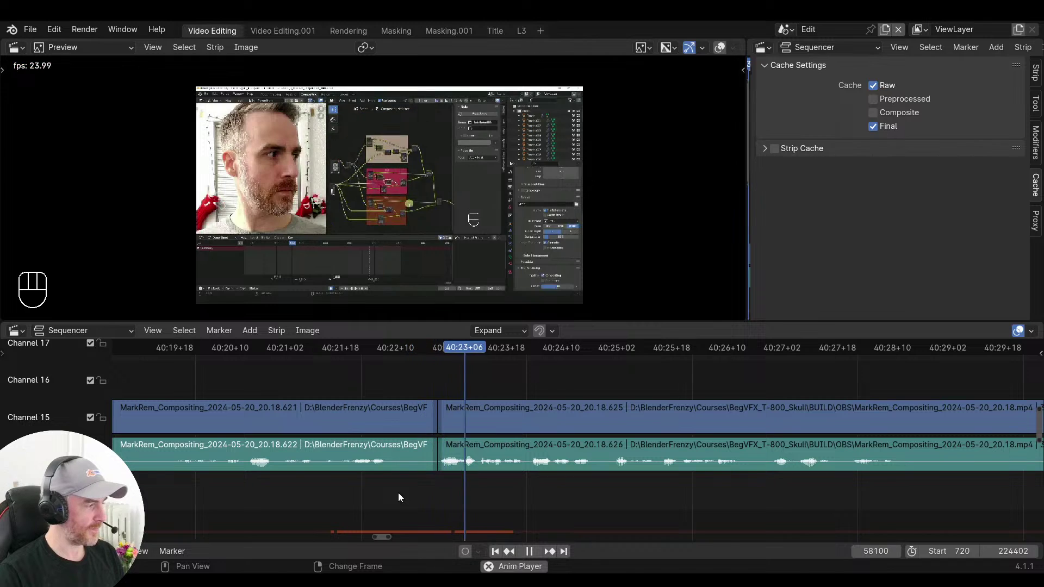
{"action": "left_click", "coordinate": [442, 497]}
{"action": "middle_click_drag", "start_coordinate": [442, 496], "coordinate": [250, 487]}
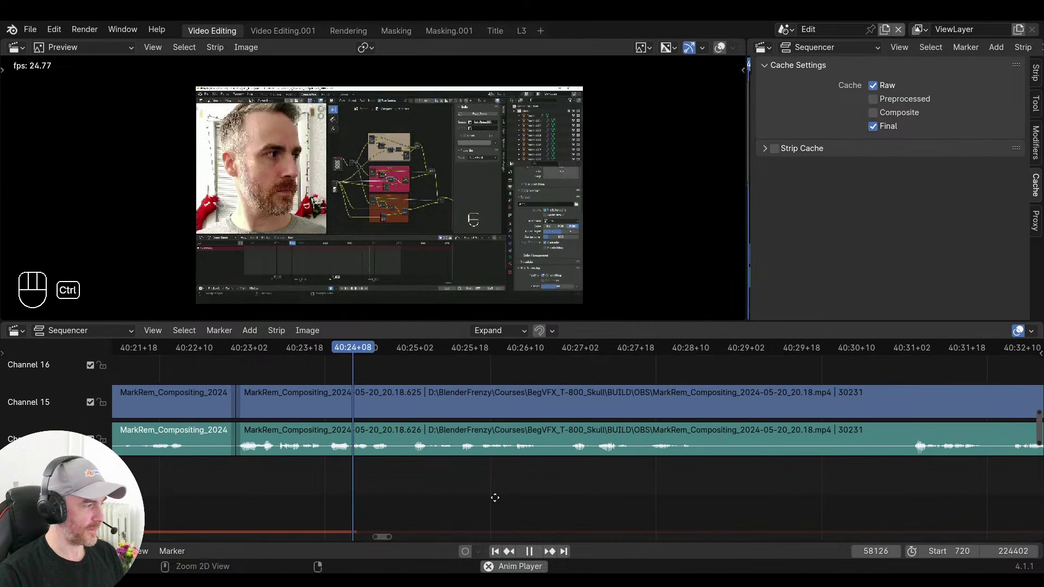
{"action": "middle_click_drag", "start_coordinate": [494, 496], "coordinate": [392, 500], "text": "ctrl"}
{"action": "middle_click_drag", "start_coordinate": [391, 500], "coordinate": [420, 494]}
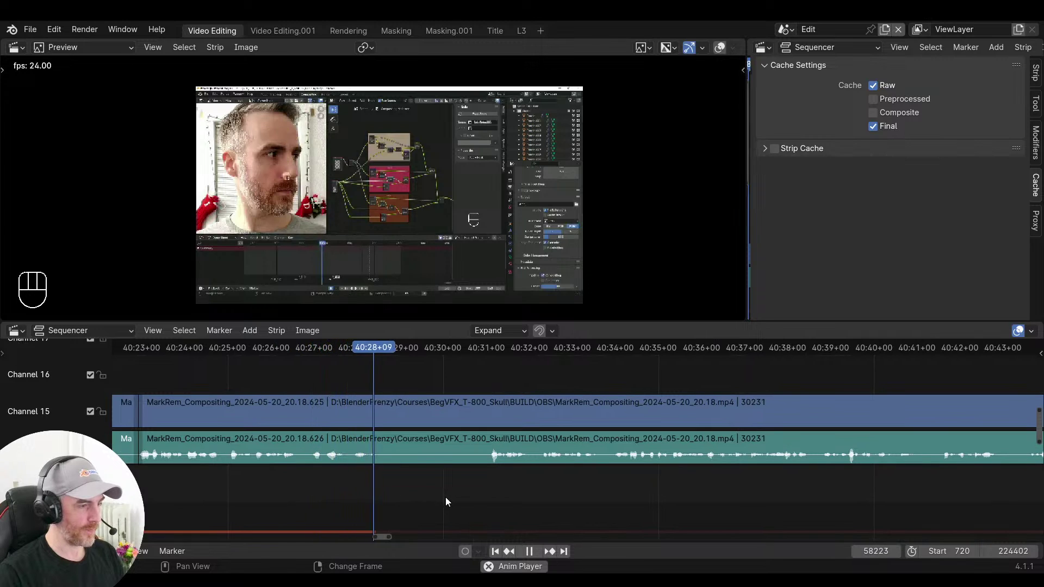
Cut the pause between frames 58227 and 58286 out of the video and audio strips, close the gap and play the join
{"action": "key", "text": "space"}
{"action": "key", "text": "f"}
{"action": "left_click_drag", "start_coordinate": [494, 482], "coordinate": [488, 485]}
{"action": "key", "text": "s"}
{"action": "key", "text": "space"}
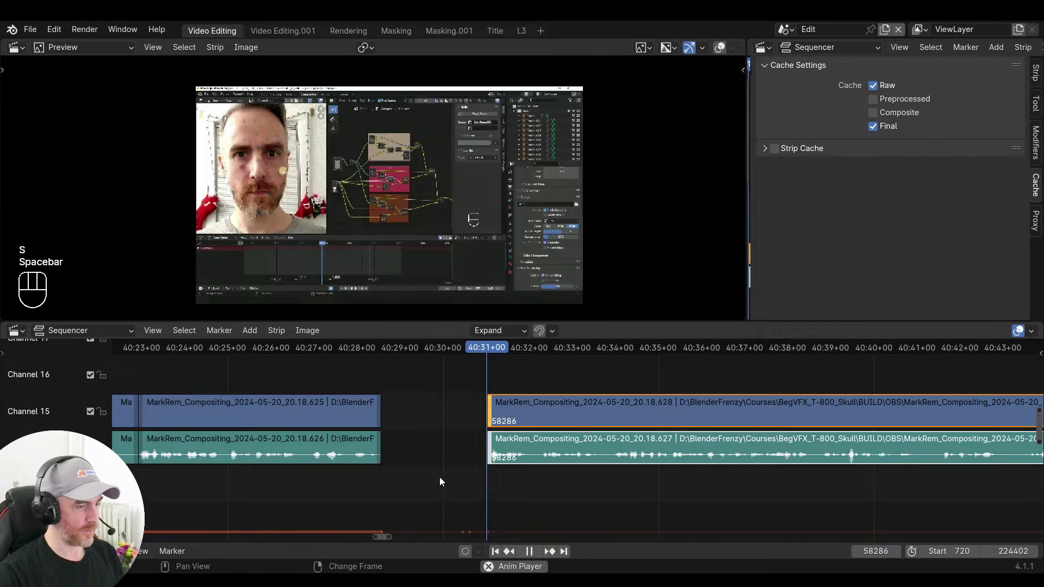
{"action": "left_click", "coordinate": [312, 474]}
{"action": "key", "text": "v"}
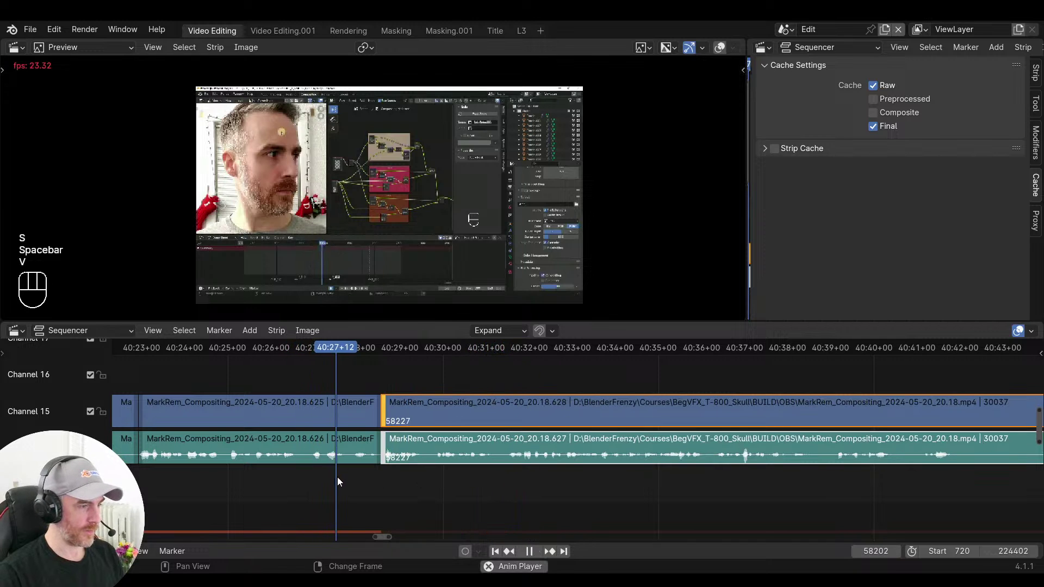
{"action": "key", "text": "space"}
{"action": "key", "text": "space"}
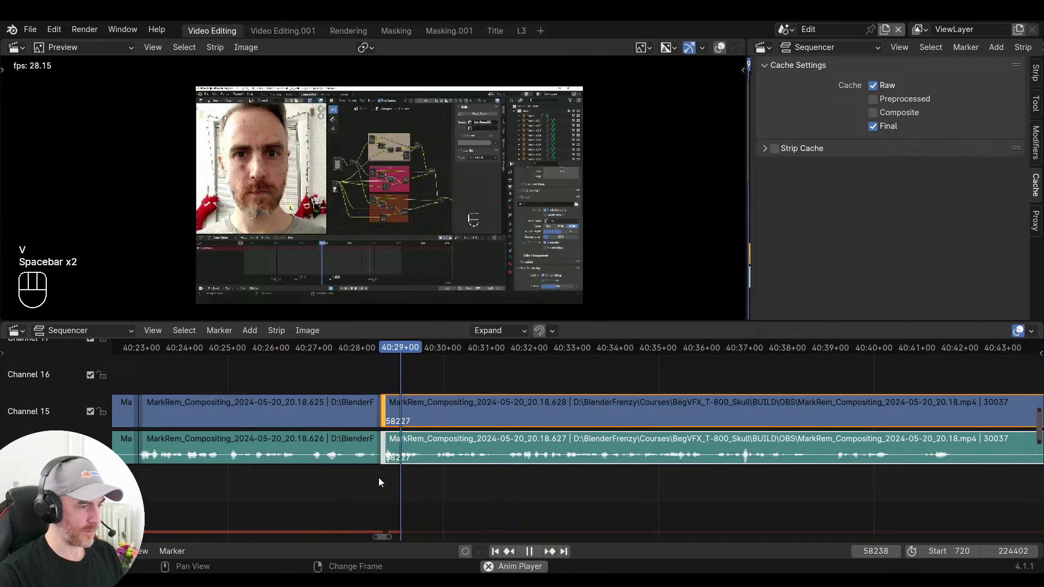
Play on to about 40:42, cut out the pause between frames 58556 and 58626 and close the gap
{"action": "middle_click_drag", "start_coordinate": [518, 489], "coordinate": [402, 483]}
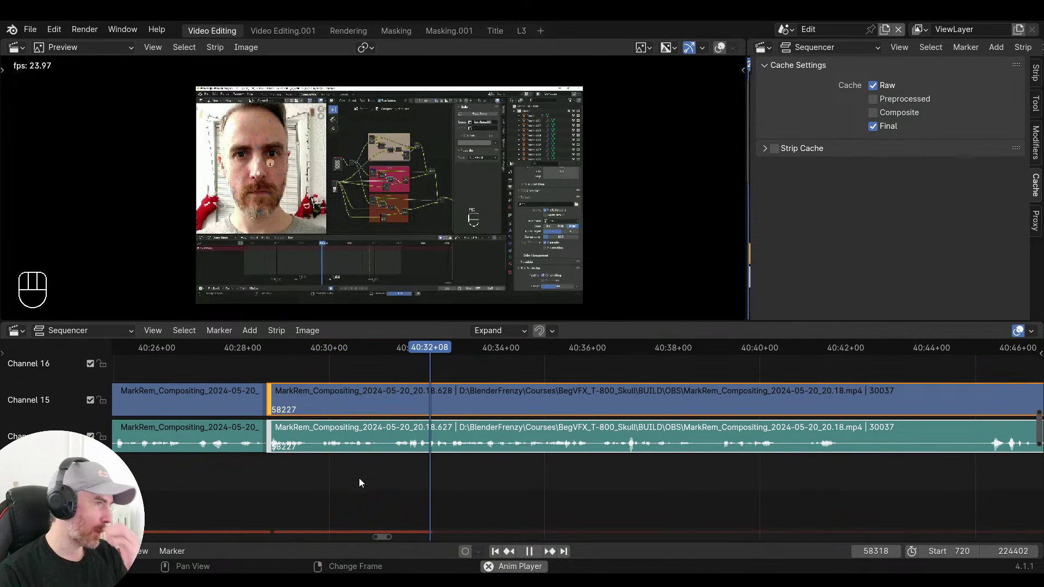
{"action": "middle_click_drag", "start_coordinate": [440, 461], "coordinate": [422, 460]}
{"action": "scroll", "coordinate": [464, 477], "scroll_direction": "down", "scroll_amount": 3, "text": "ctrl"}
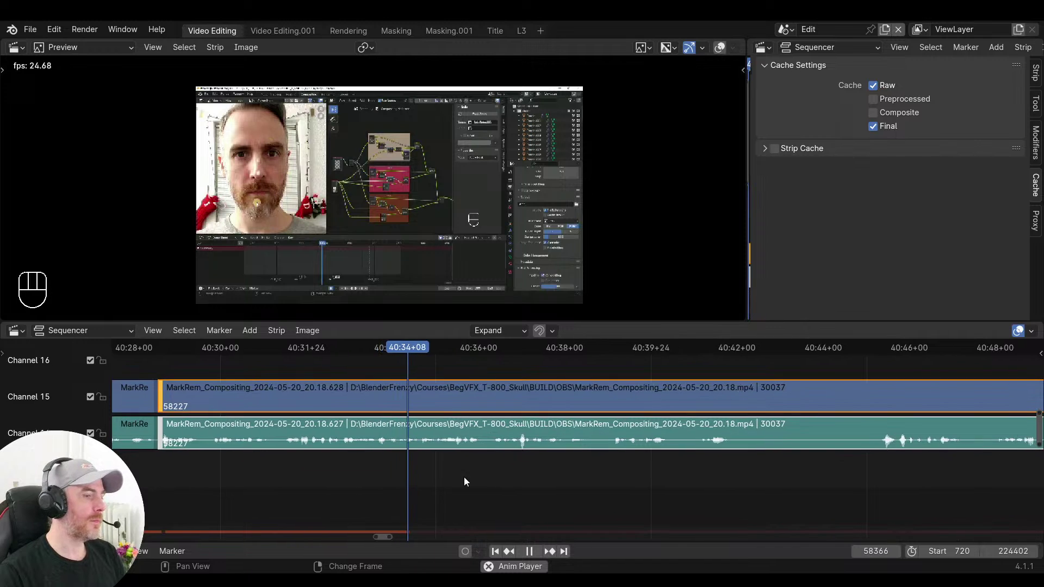
{"action": "middle_click_drag", "start_coordinate": [486, 477], "coordinate": [427, 475], "text": "ctrl"}
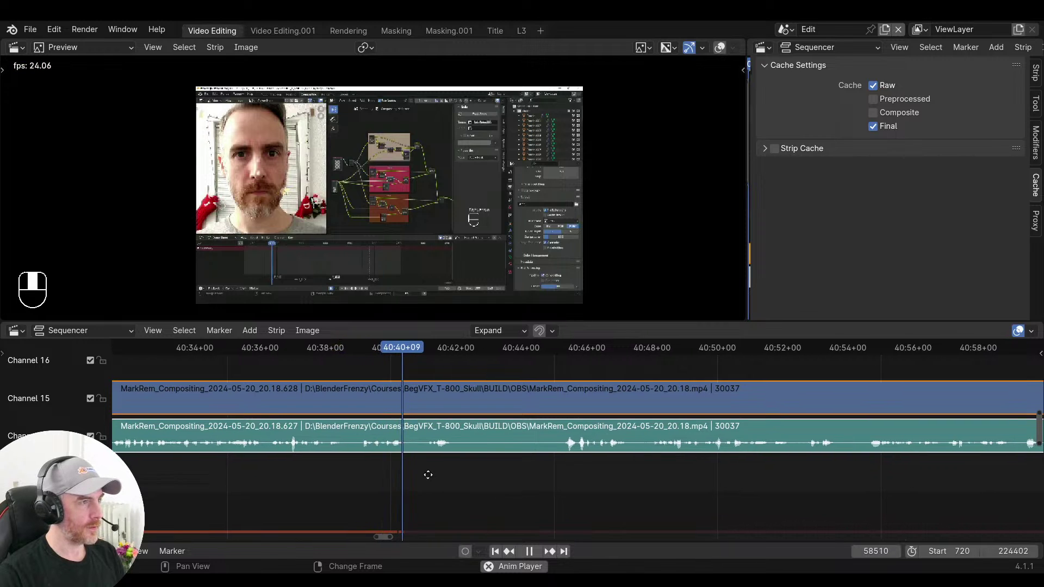
{"action": "key", "text": "space"}
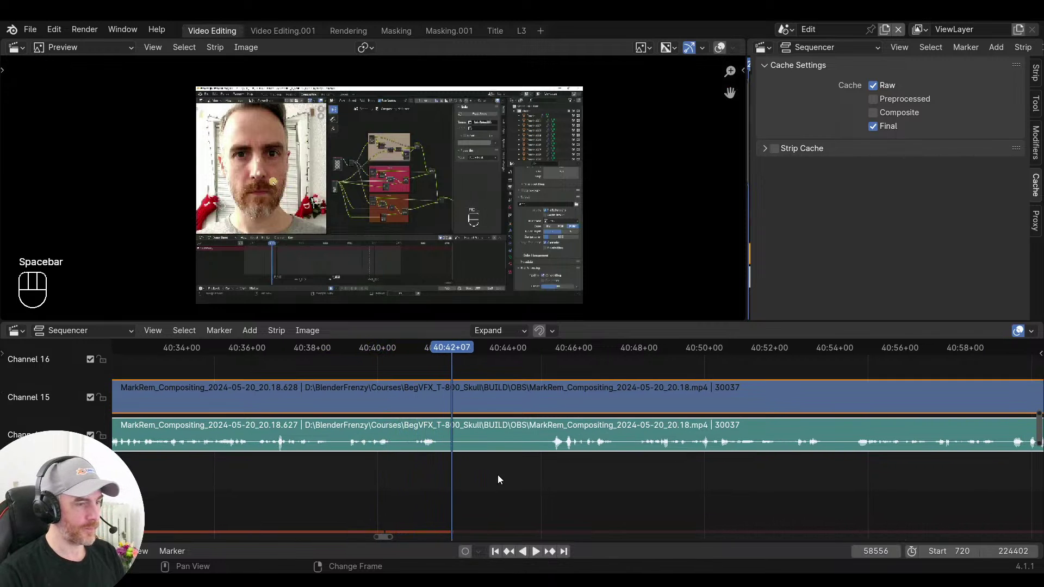
{"action": "key", "text": "f"}
{"action": "left_click_drag", "start_coordinate": [515, 475], "coordinate": [403, 465]}
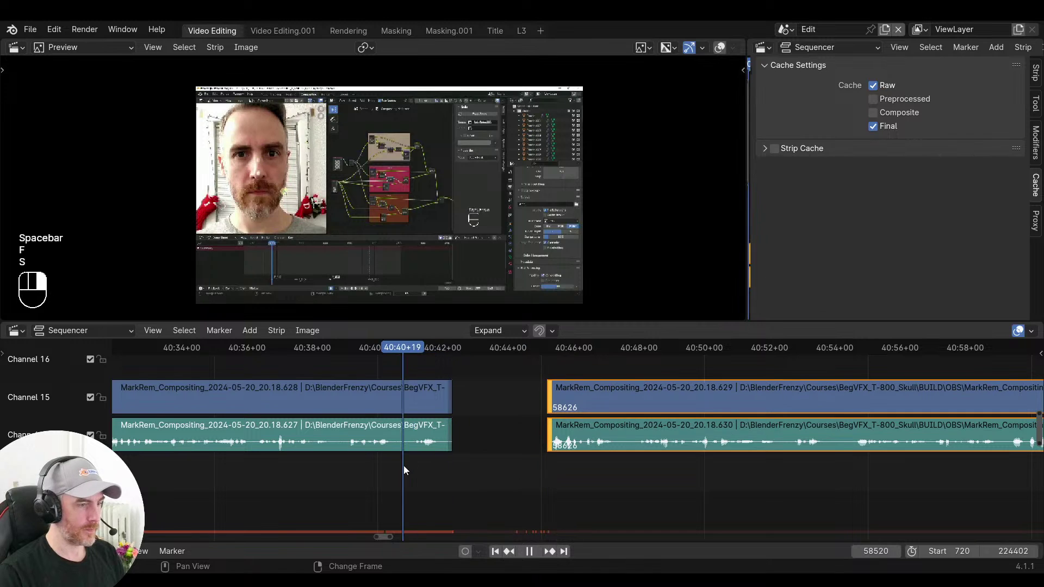
{"action": "key", "text": "s"}
{"action": "key", "text": "v"}
{"action": "key", "text": "space"}
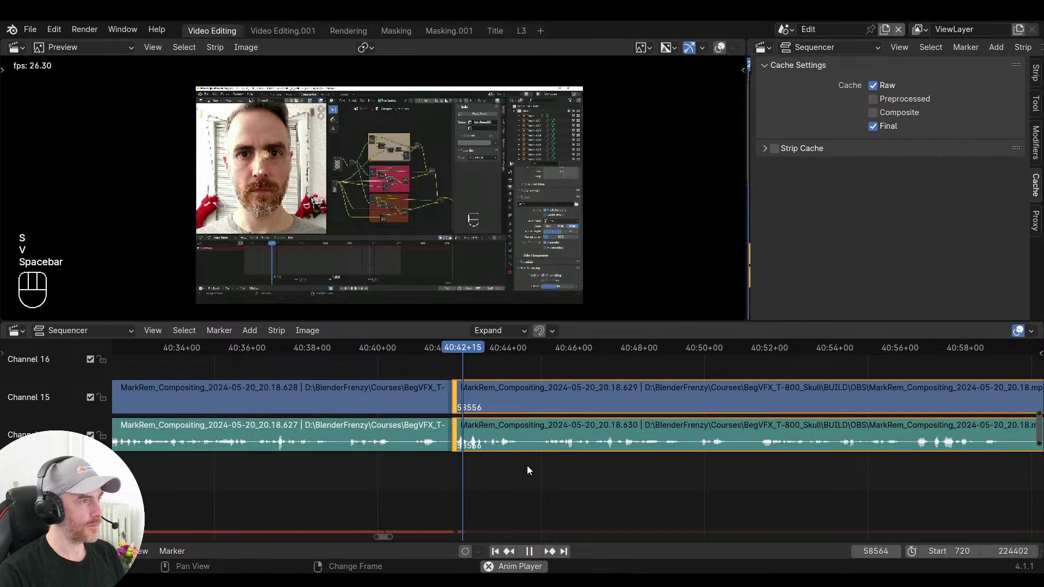
Replay the join at frame 58556, trim the end of the preceding strips to frame 58546 and close the gap
{"action": "scroll", "coordinate": [490, 466], "scroll_direction": "down", "scroll_amount": 4}
{"action": "scroll", "coordinate": [544, 472], "scroll_direction": "up", "scroll_amount": 7}
{"action": "left_click", "coordinate": [426, 481]}
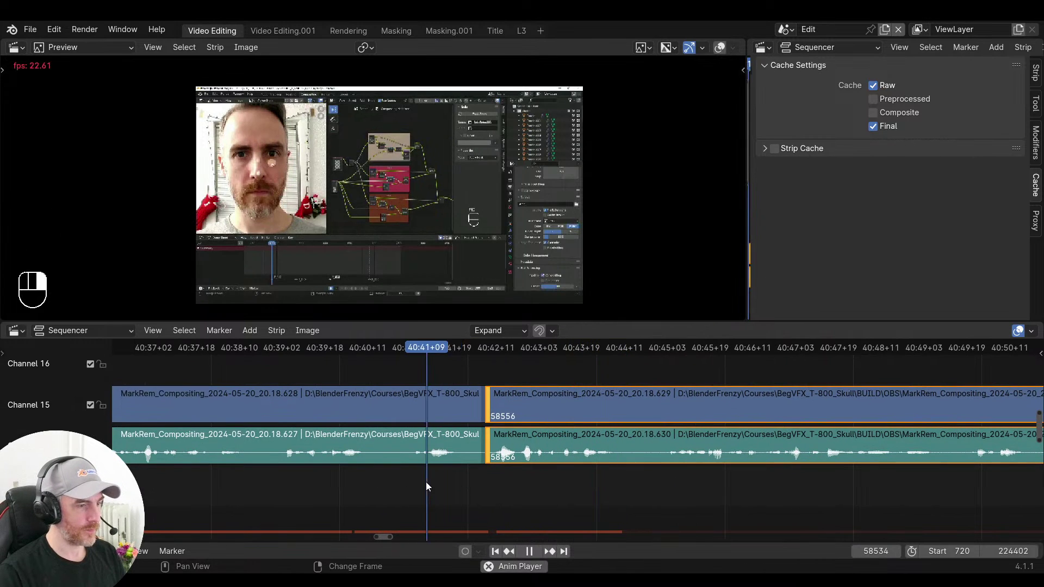
{"action": "key", "text": "space"}
{"action": "left_click", "coordinate": [389, 443]}
{"action": "key", "text": "s"}
{"action": "key", "text": "v"}
{"action": "key", "text": "space"}
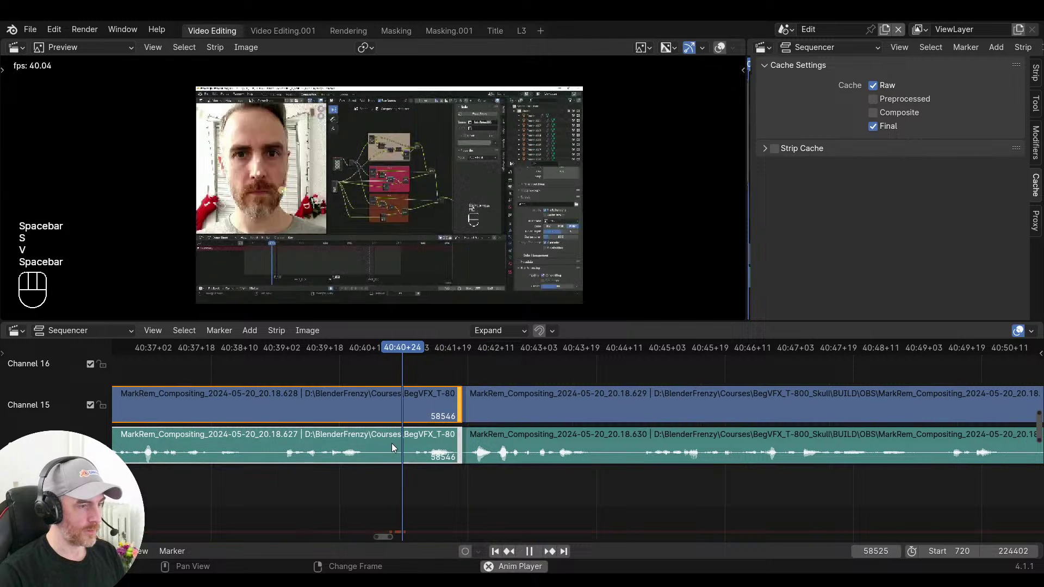
Play on to about 40:44, cut out the short stretch between frames 58598 and 58614 and close the gap
{"action": "middle_click_drag", "start_coordinate": [551, 452], "coordinate": [472, 451]}
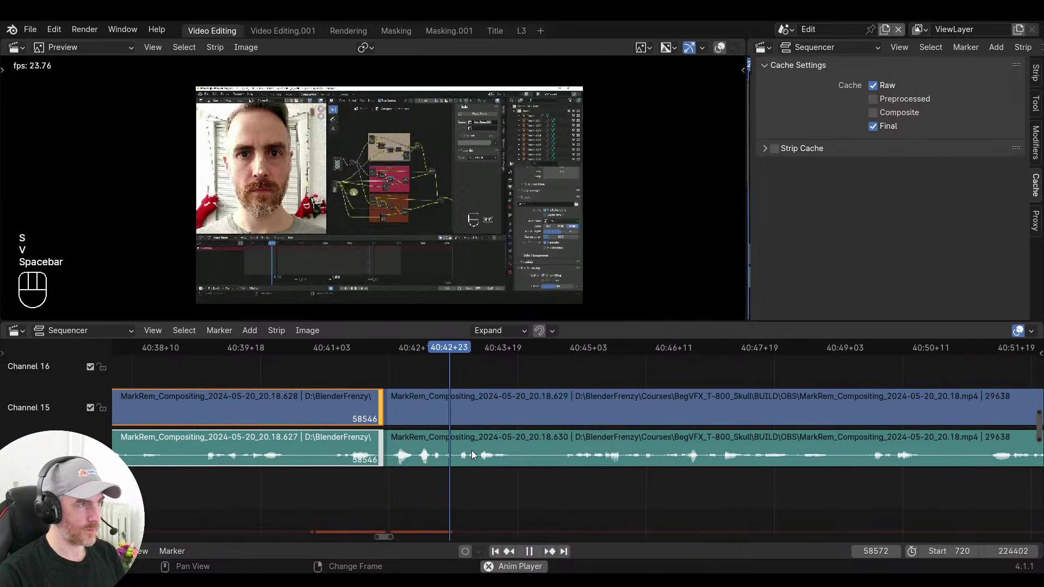
{"action": "middle_click_drag", "start_coordinate": [654, 467], "coordinate": [477, 468]}
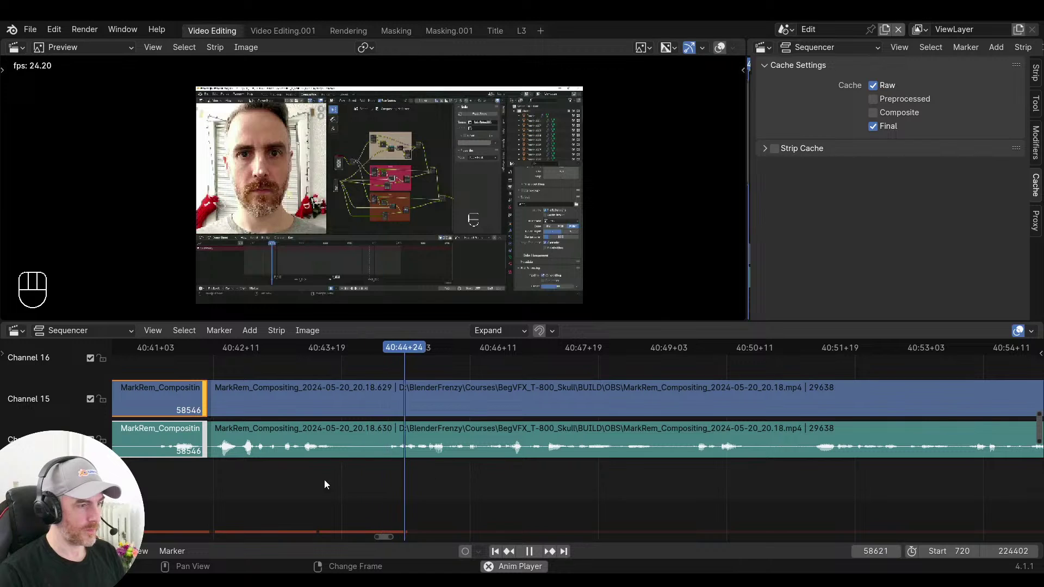
{"action": "left_click", "coordinate": [279, 478]}
{"action": "key", "text": "space"}
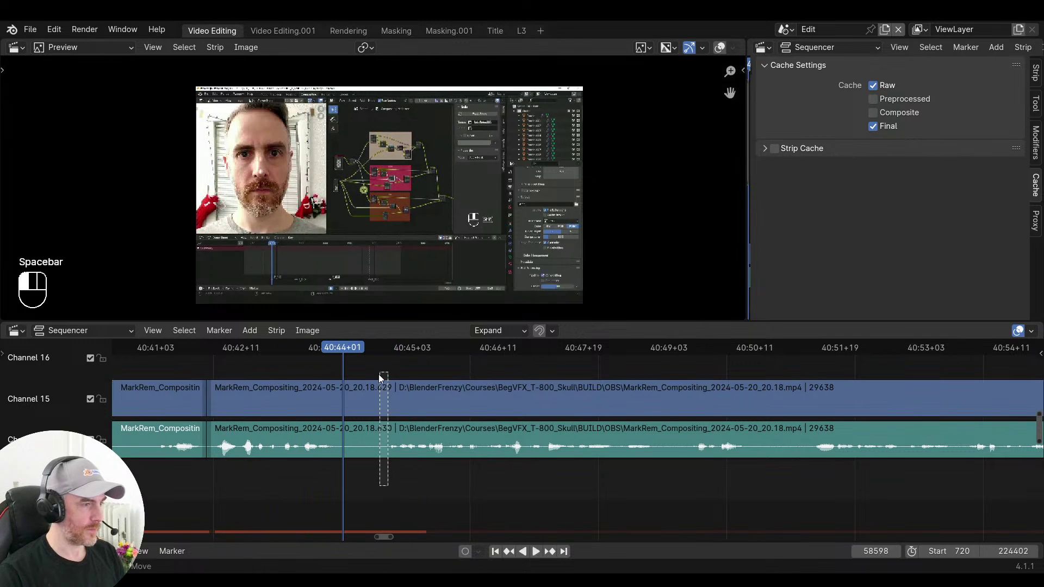
{"action": "key", "text": "f"}
{"action": "right_click_drag", "start_coordinate": [373, 471], "coordinate": [387, 475]}
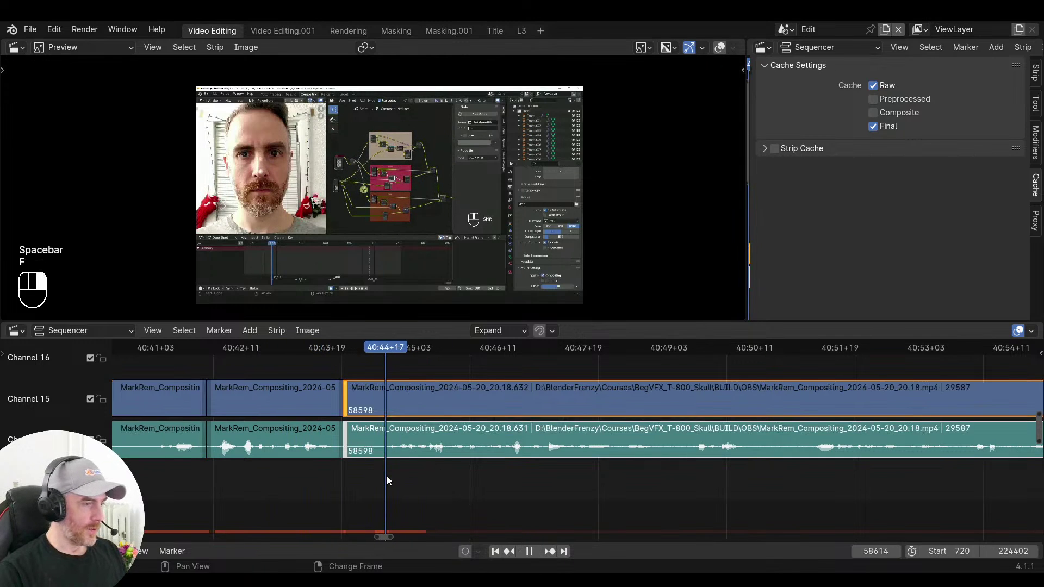
{"action": "key", "text": "s"}
{"action": "right_click", "coordinate": [328, 465]}
{"action": "key", "text": "v"}
{"action": "key", "text": "space"}
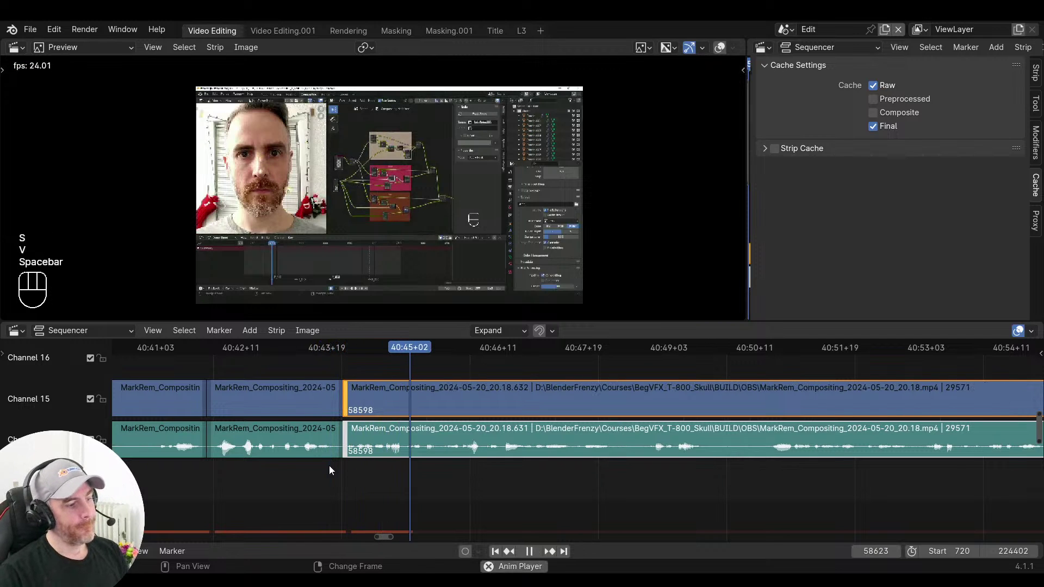
Split the strips at frame 58933, trim the following part to just before the next speech and close the gap
{"action": "middle_click_drag", "start_coordinate": [632, 480], "coordinate": [518, 477], "text": "ctrl"}
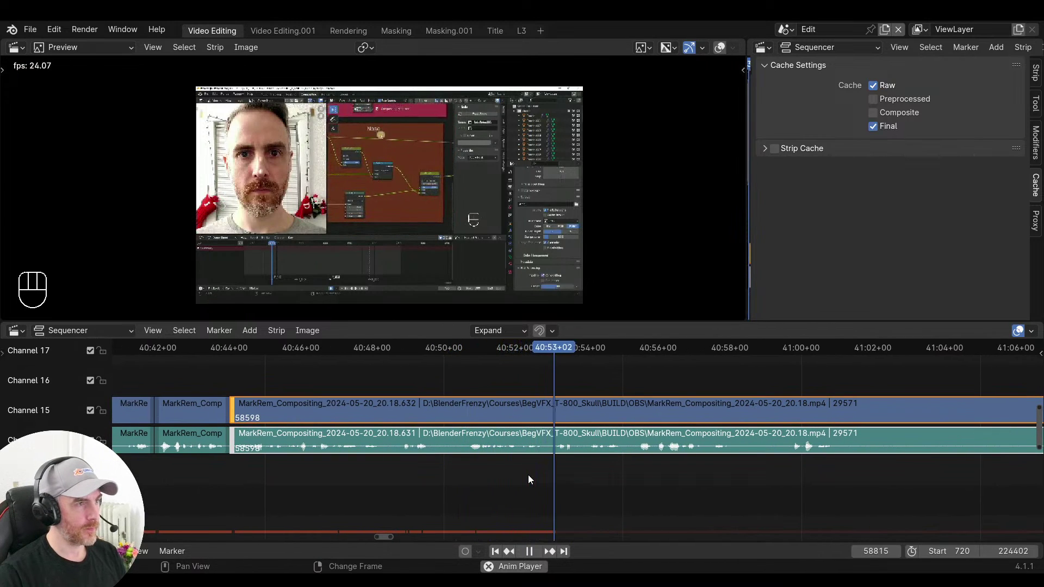
{"action": "middle_click_drag", "start_coordinate": [659, 485], "coordinate": [448, 484]}
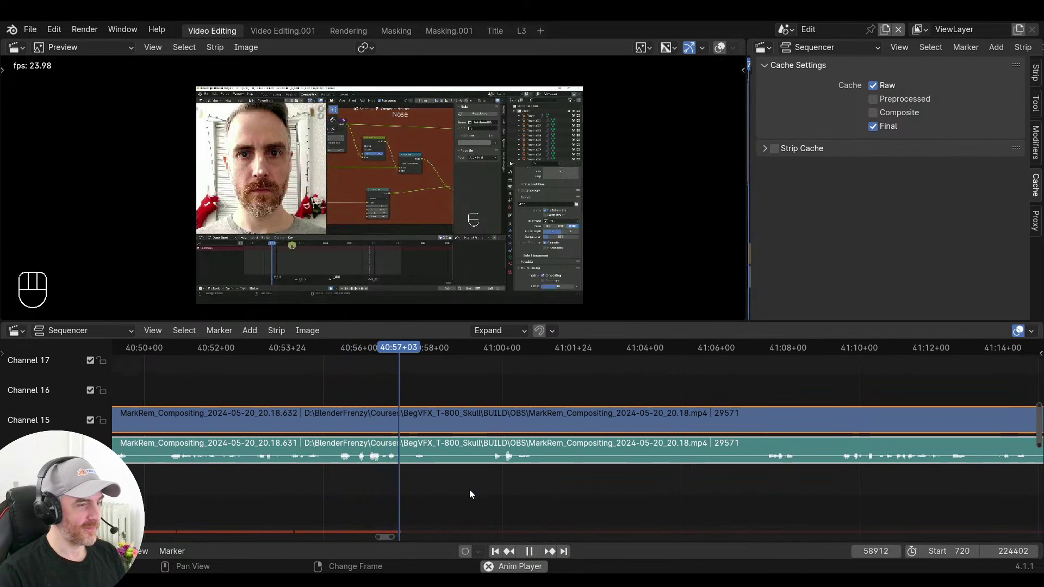
{"action": "left_click", "coordinate": [376, 475]}
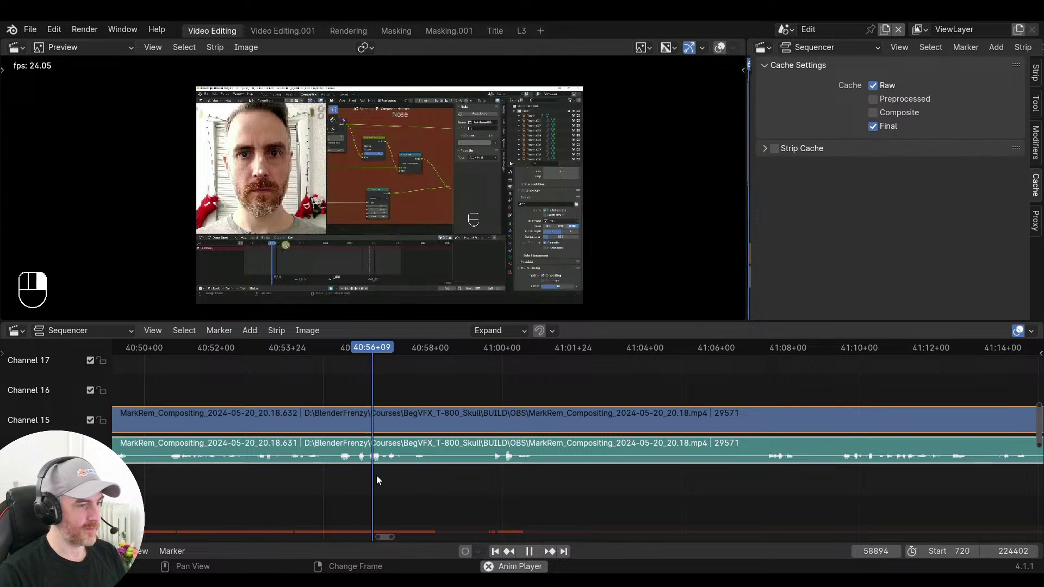
{"action": "key", "text": "space"}
{"action": "key", "text": "f"}
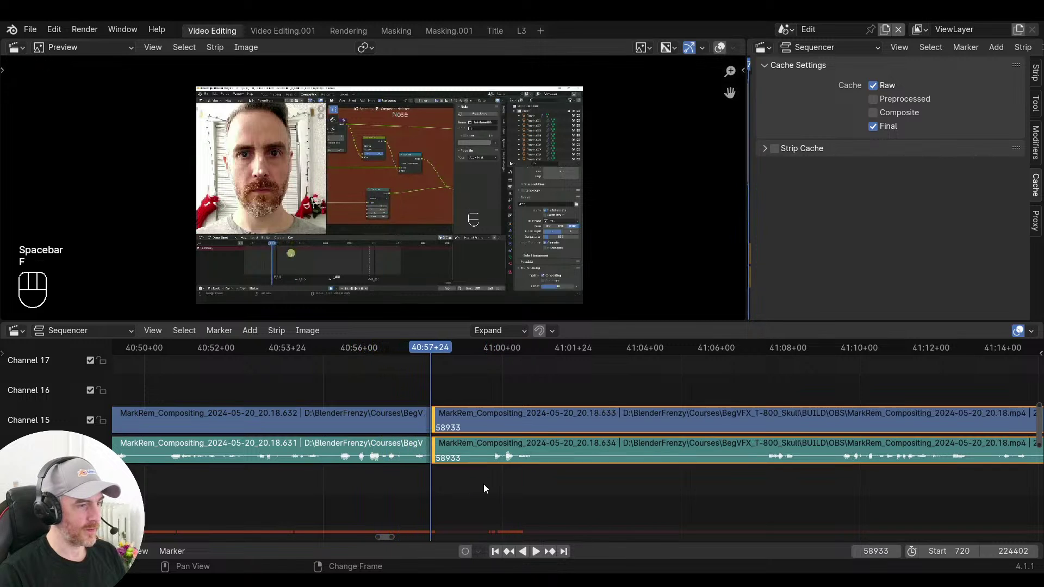
{"action": "left_click", "coordinate": [490, 484]}
{"action": "key", "text": "s"}
{"action": "left_click", "coordinate": [379, 480]}
{"action": "key", "text": "v"}
{"action": "key", "text": "space"}
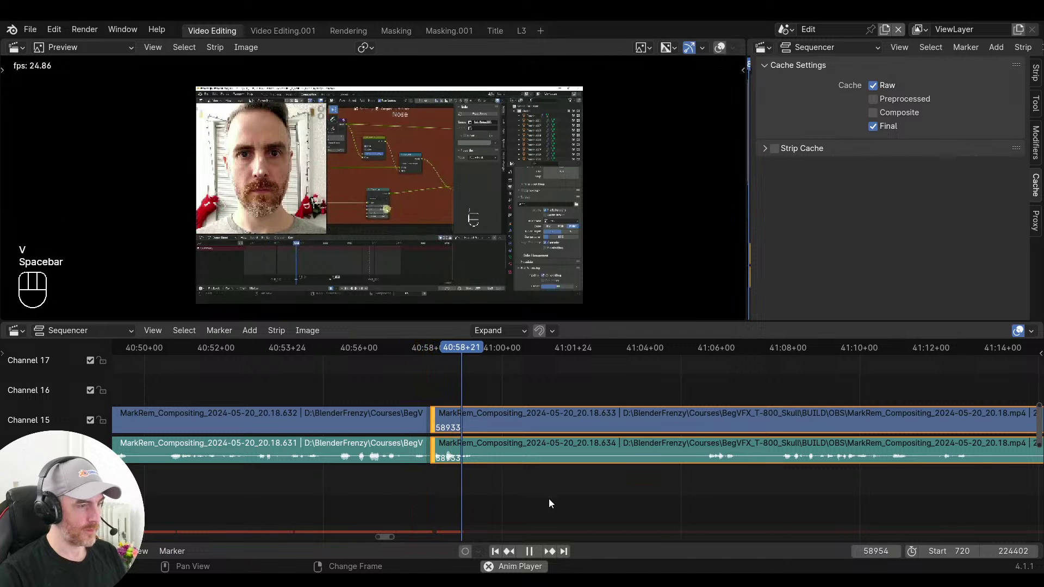
Split the strips at frame 58965, trim the following part's start to about 41:05 and close the gap
{"action": "key", "text": "space"}
{"action": "key", "text": "f"}
{"action": "left_click", "coordinate": [674, 502]}
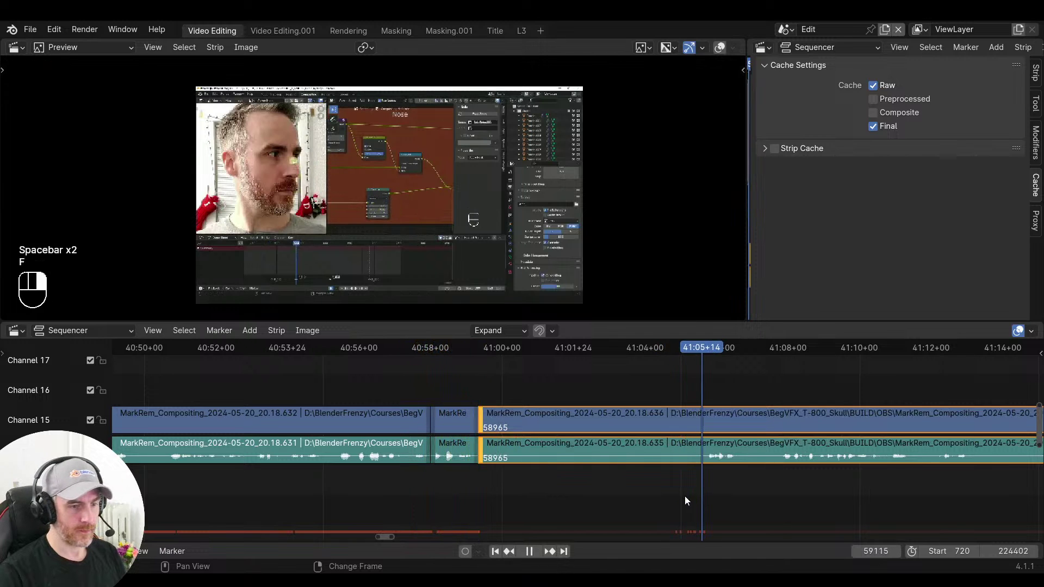
{"action": "left_click", "coordinate": [684, 496]}
{"action": "key", "text": "s"}
{"action": "left_click", "coordinate": [447, 495]}
{"action": "key", "text": "v"}
{"action": "key", "text": "space"}
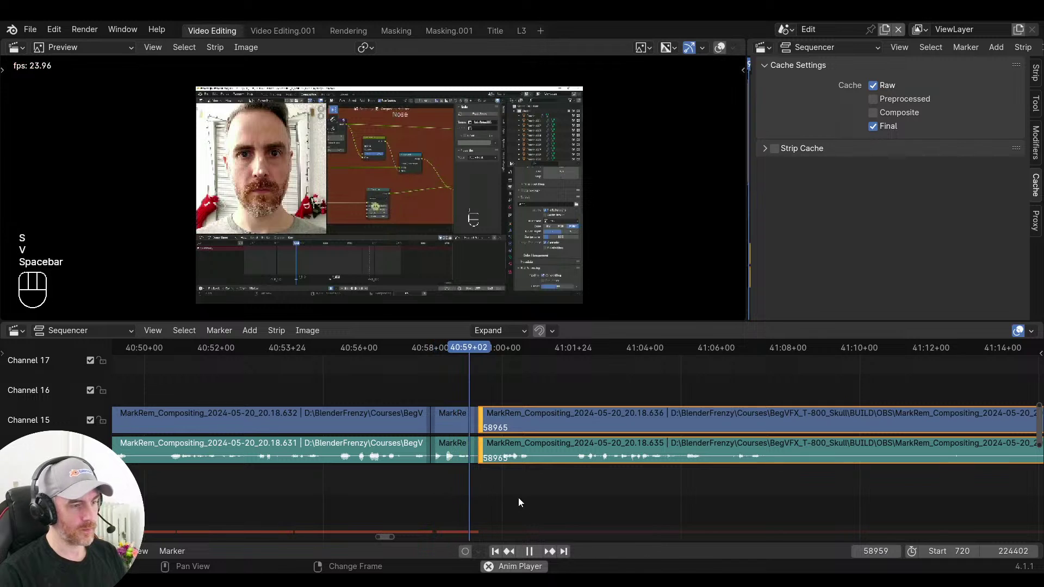
Play the footage after the join at frame 58965 and stop at about 41:05
{"action": "middle_click_drag", "start_coordinate": [523, 493], "coordinate": [446, 496]}
{"action": "middle_click_drag", "start_coordinate": [544, 501], "coordinate": [446, 502]}
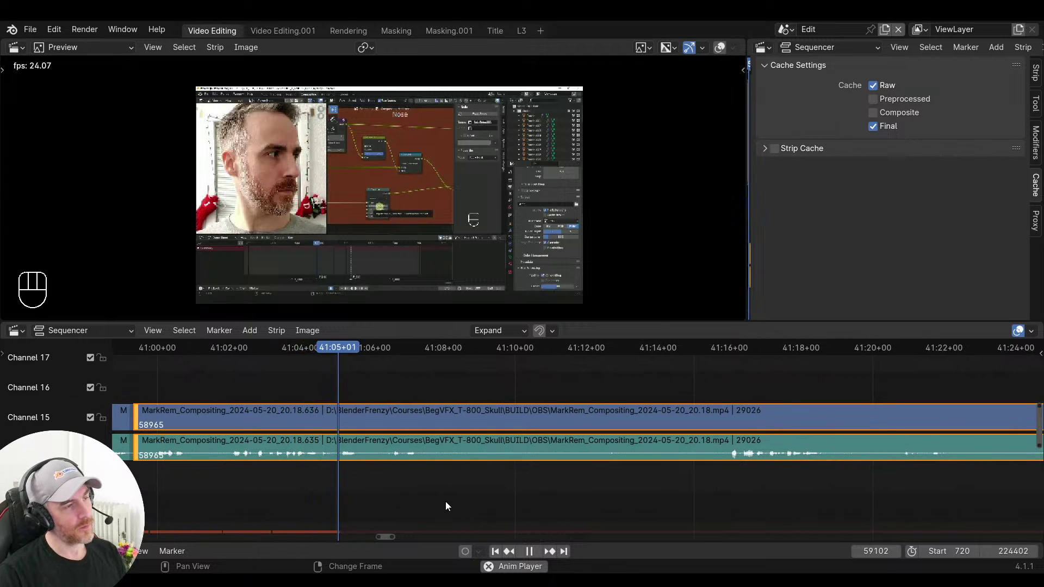
{"action": "key", "text": "space"}
{"action": "middle_click_drag", "start_coordinate": [338, 493], "coordinate": [447, 498]}
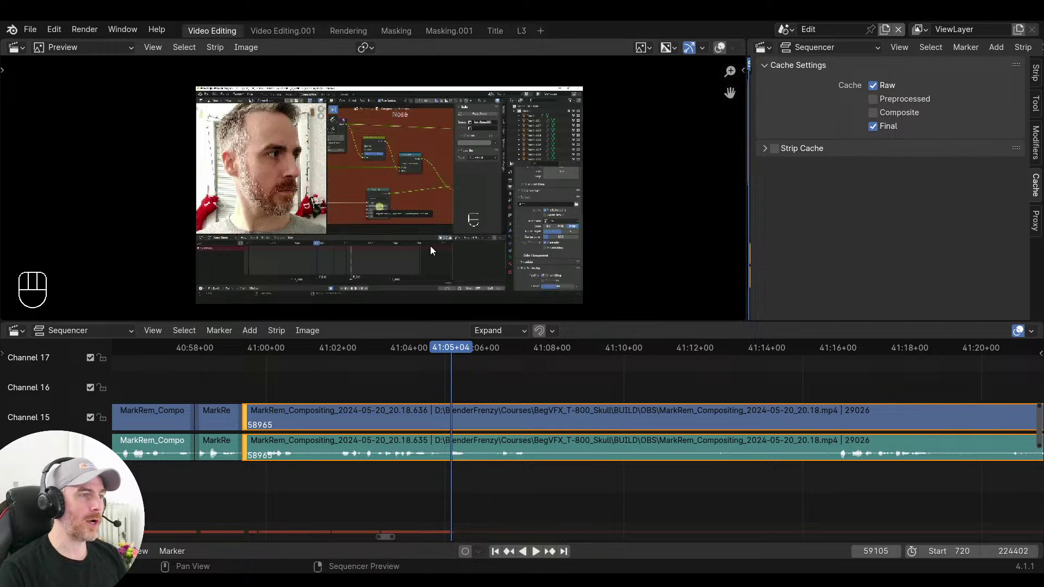
{"action": "middle_click_drag", "start_coordinate": [524, 374], "coordinate": [621, 395]}
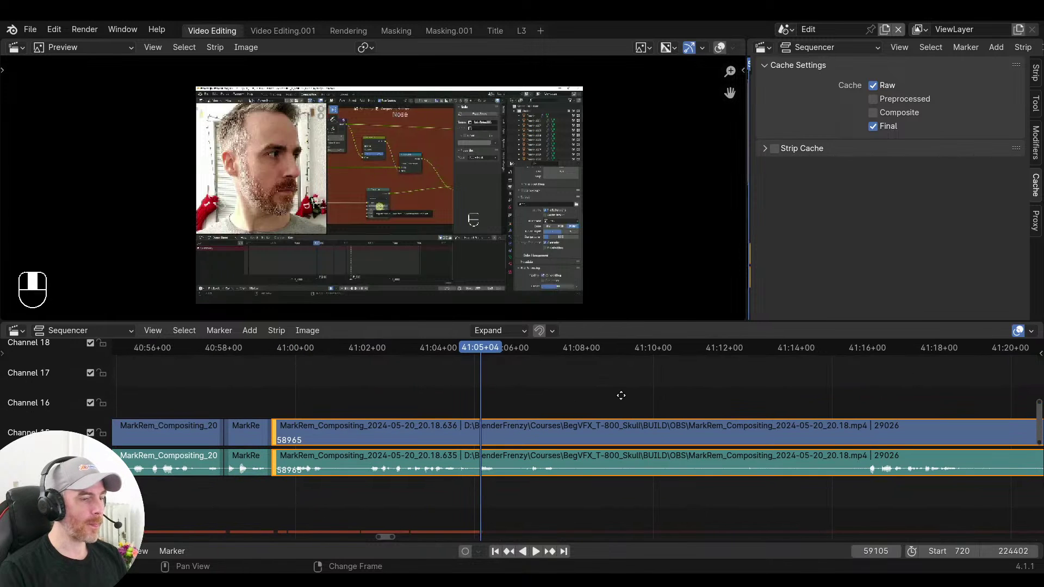
{"action": "middle_click_drag", "start_coordinate": [540, 377], "coordinate": [571, 370]}
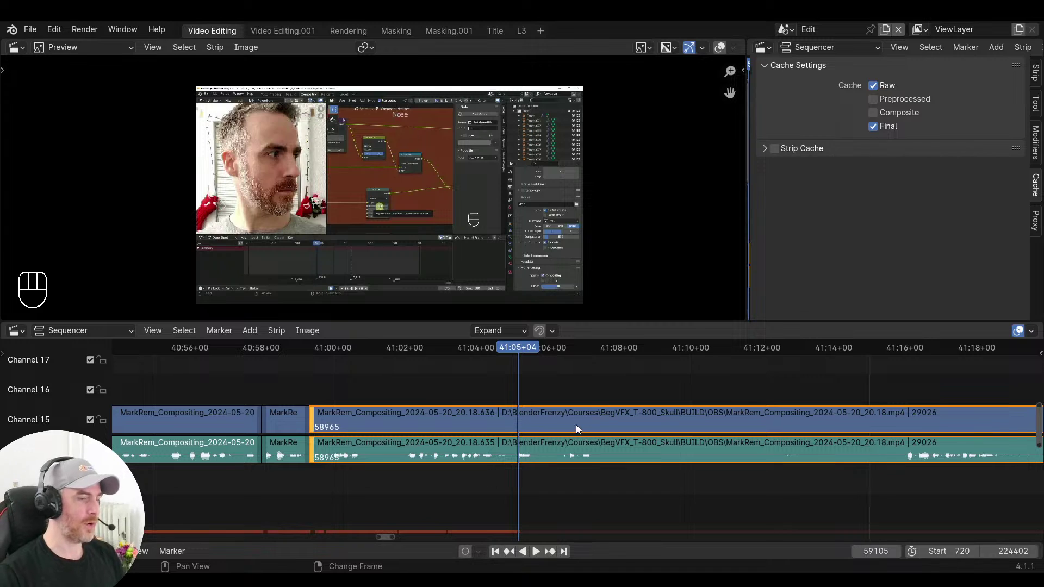
{"action": "middle_click_drag", "start_coordinate": [576, 425], "coordinate": [413, 389]}
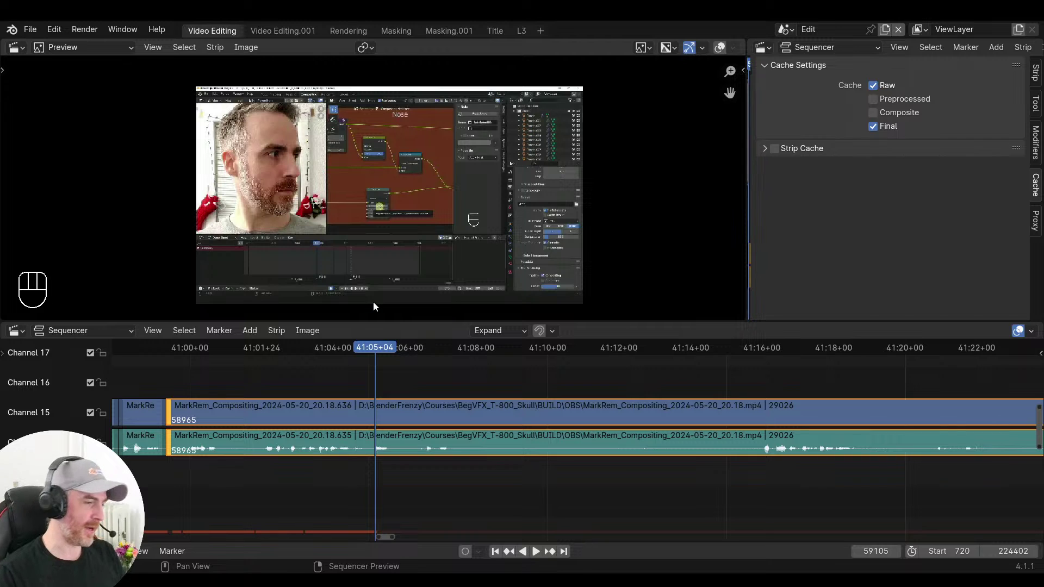
Play on from about 41:04, stop at 41:05+16 and split the video and audio strips at frame 59117
{"action": "middle_click_drag", "start_coordinate": [732, 446], "coordinate": [447, 491]}
{"action": "right_click_drag", "start_coordinate": [439, 490], "coordinate": [406, 490]}
{"action": "key", "text": "space"}
{"action": "key", "text": "space"}
{"action": "key", "text": "space"}
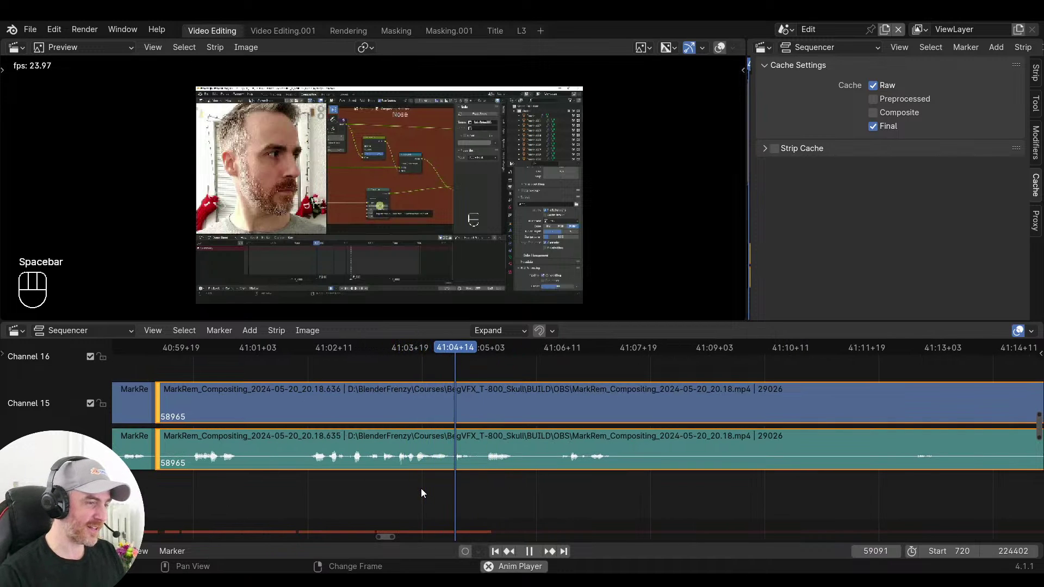
{"action": "key", "text": "space"}
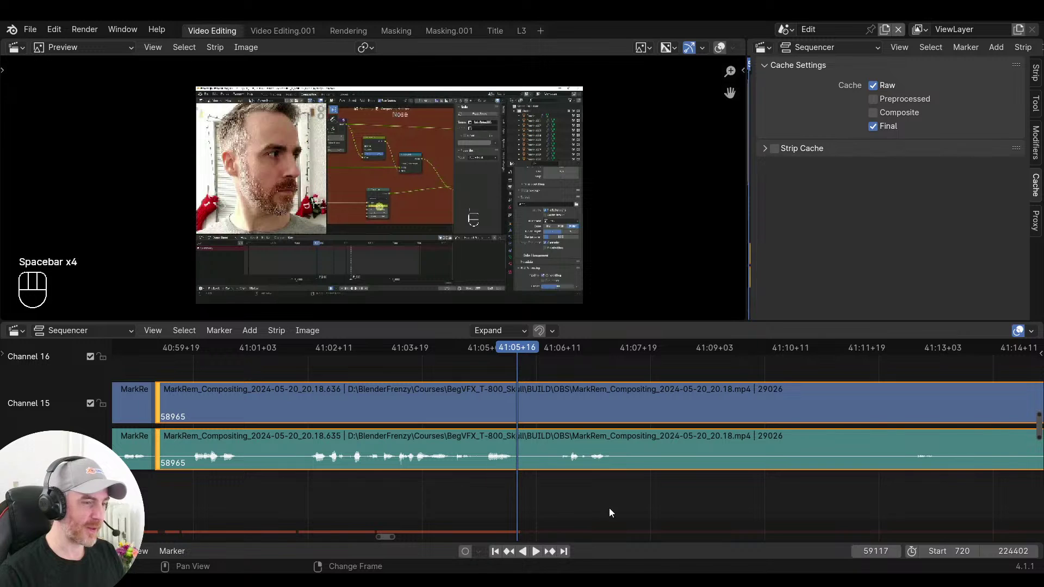
{"action": "key", "text": "f"}
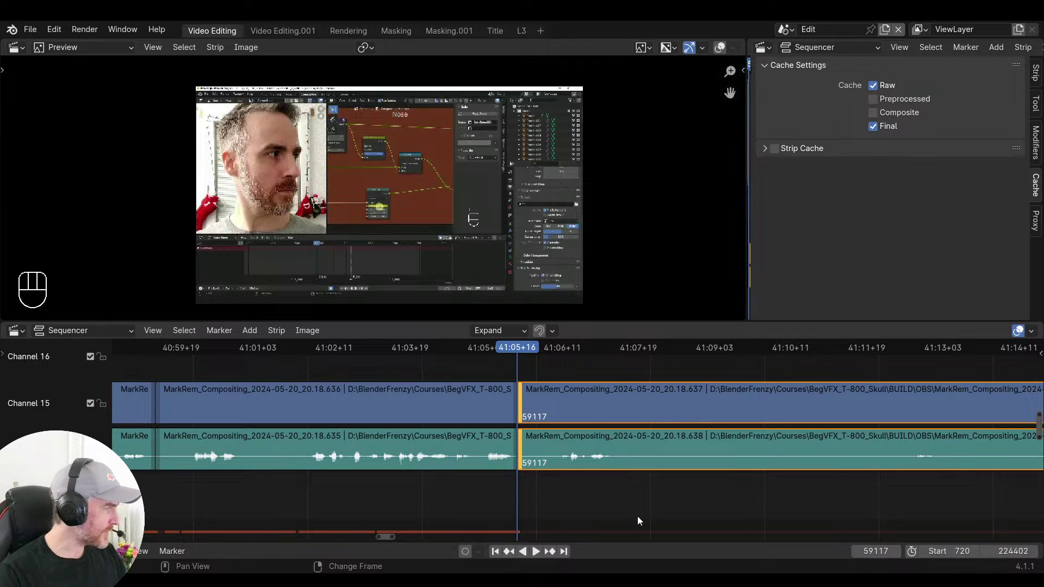
Replay the footage across the cut at frame 59117, starting from about 41:04, and stop at about 41:07+16
{"action": "middle_click_drag", "start_coordinate": [621, 538], "coordinate": [456, 491]}
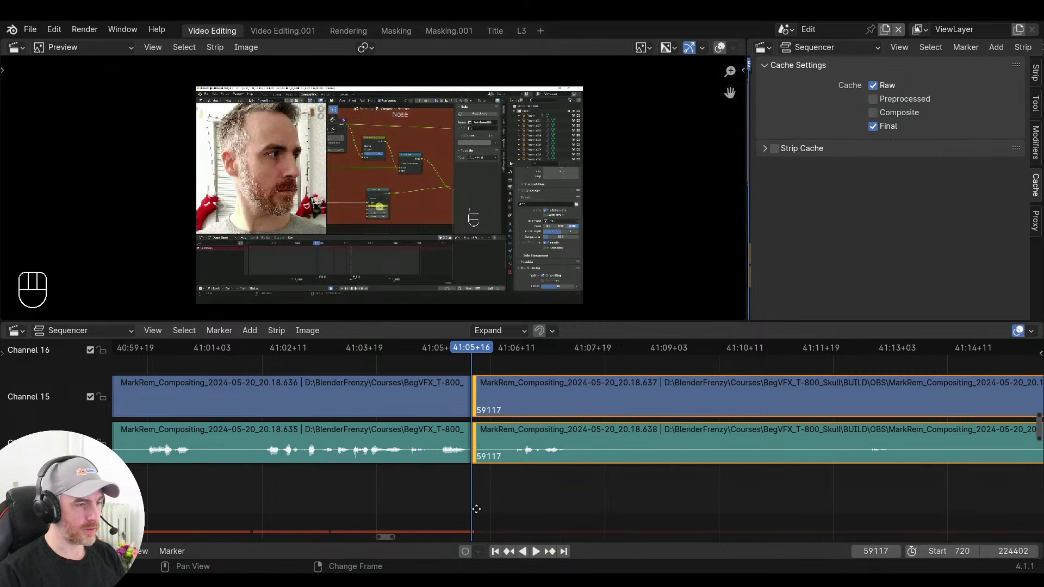
{"action": "middle_click_drag", "start_coordinate": [476, 508], "coordinate": [523, 495]}
{"action": "key", "text": "space"}
{"action": "key", "text": "space"}
{"action": "left_click_drag", "start_coordinate": [452, 486], "coordinate": [519, 478]}
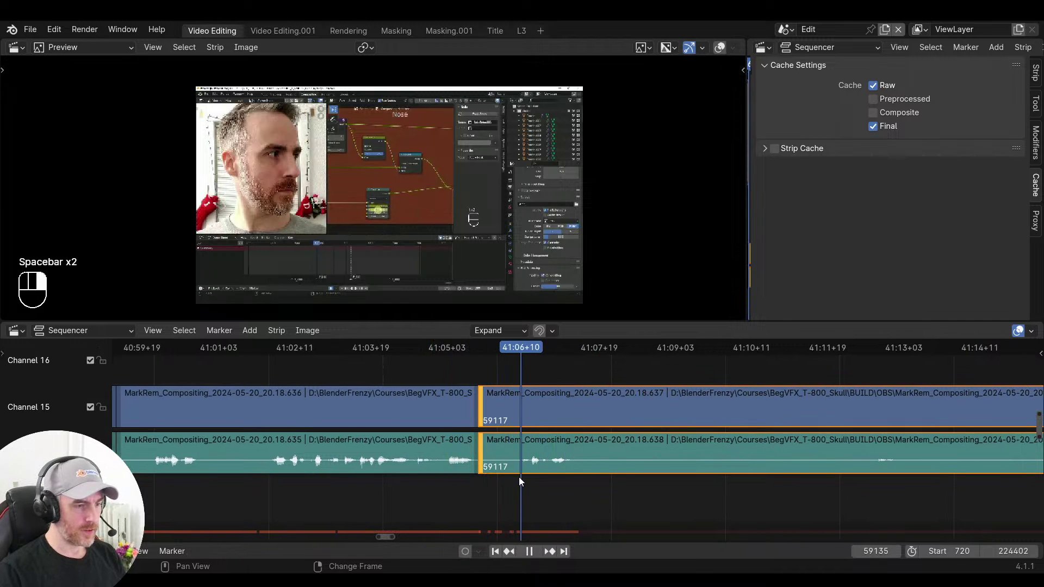
{"action": "left_click_drag", "start_coordinate": [436, 494], "coordinate": [390, 502]}
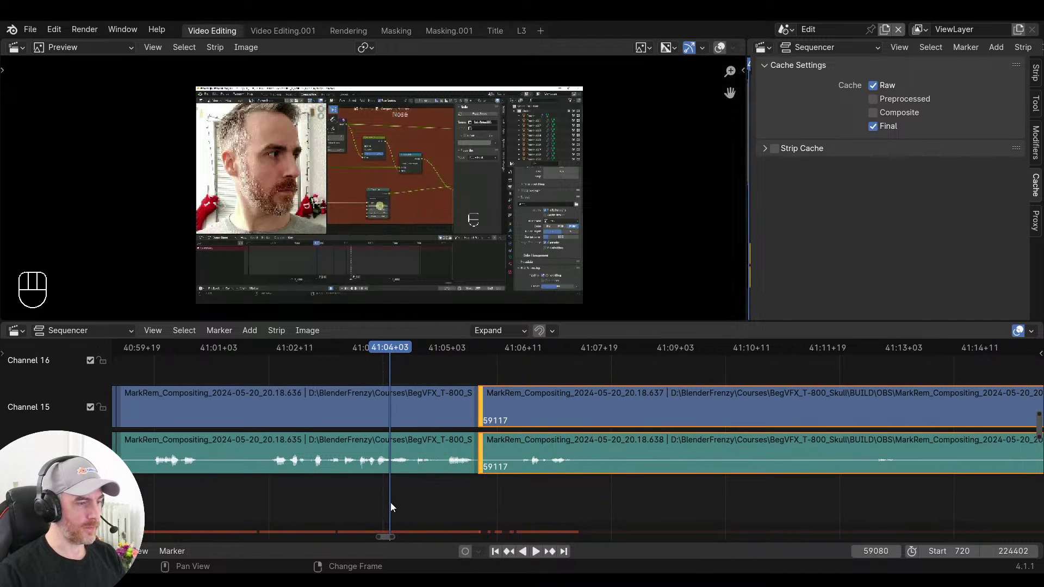
{"action": "key", "text": "space"}
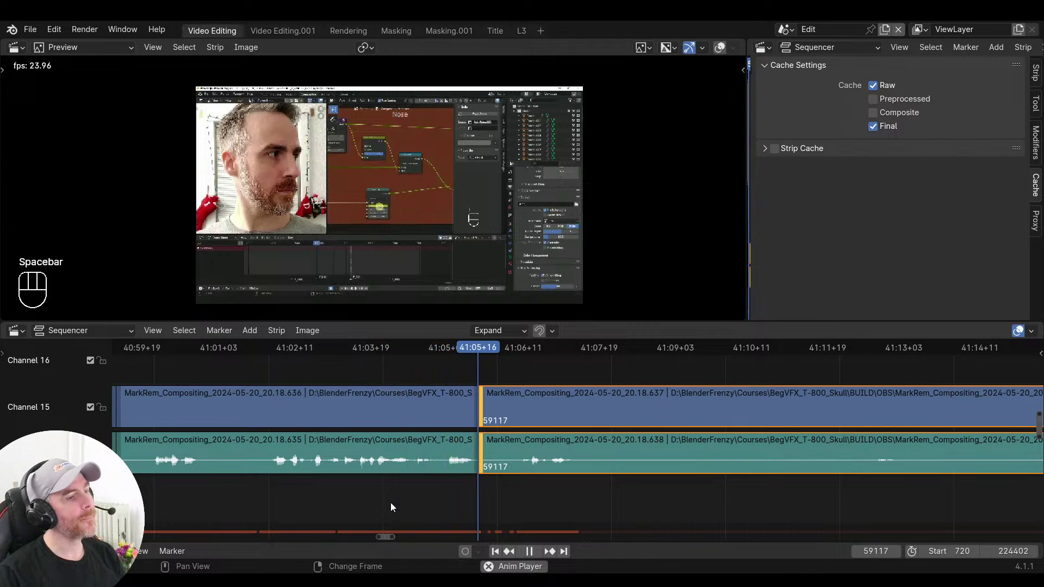
{"action": "middle_click_drag", "start_coordinate": [593, 498], "coordinate": [457, 487]}
{"action": "key", "text": "space"}
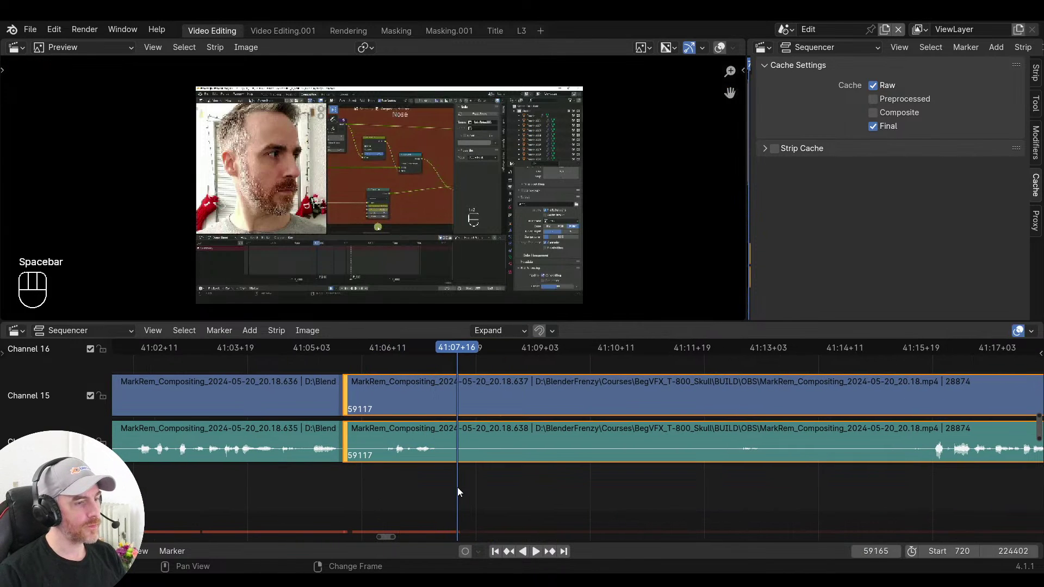
Select the facing handles of the video and audio strips at the frame 59117 cut and snap them to 41:08+00
{"action": "left_click_drag", "start_coordinate": [285, 492], "coordinate": [264, 493]}
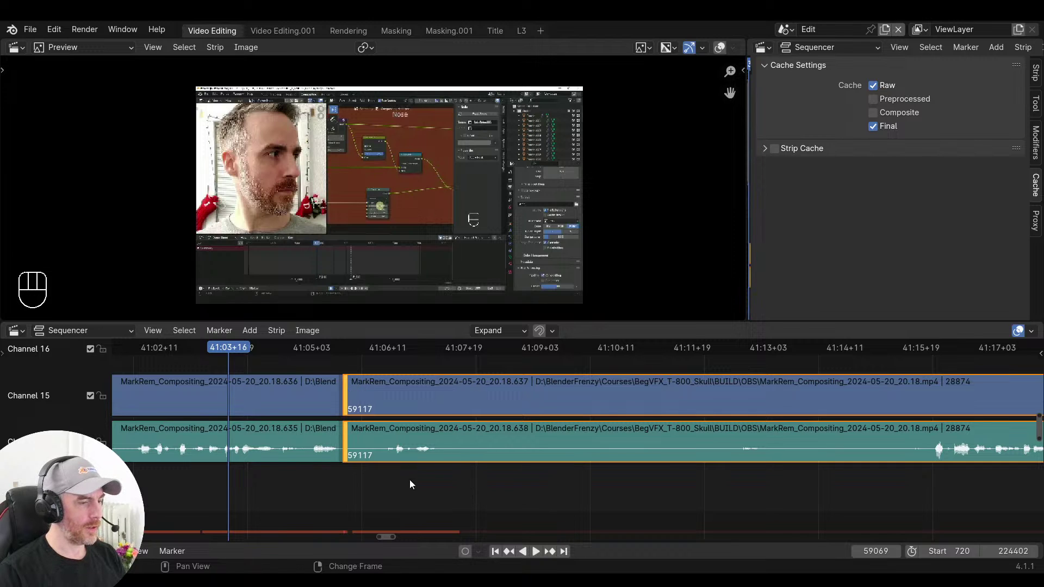
{"action": "left_click_drag", "start_coordinate": [440, 481], "coordinate": [477, 482]}
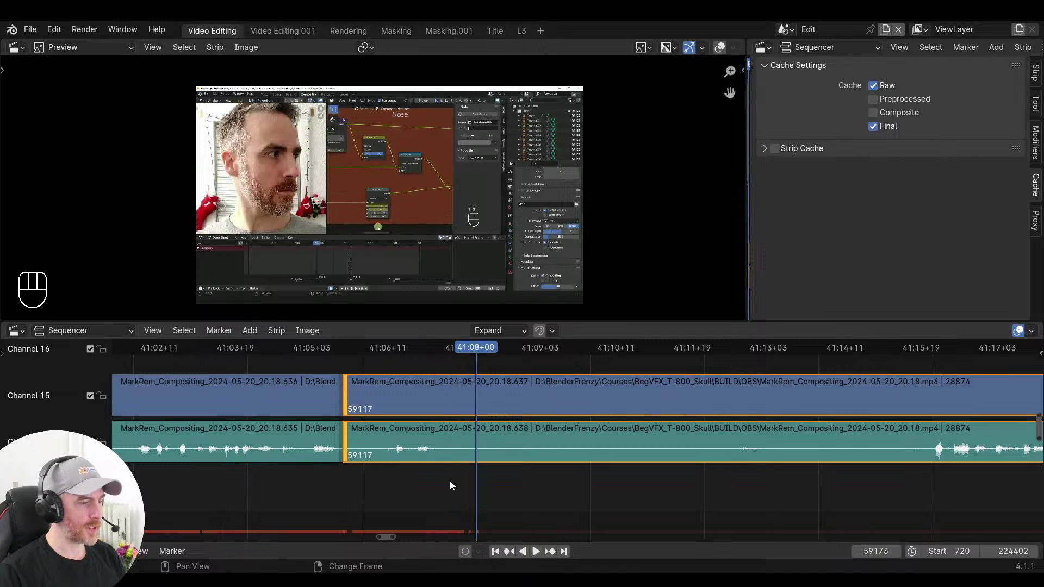
{"action": "left_click", "coordinate": [341, 442], "text": "shift"}
{"action": "left_click", "coordinate": [342, 402], "text": "shift"}
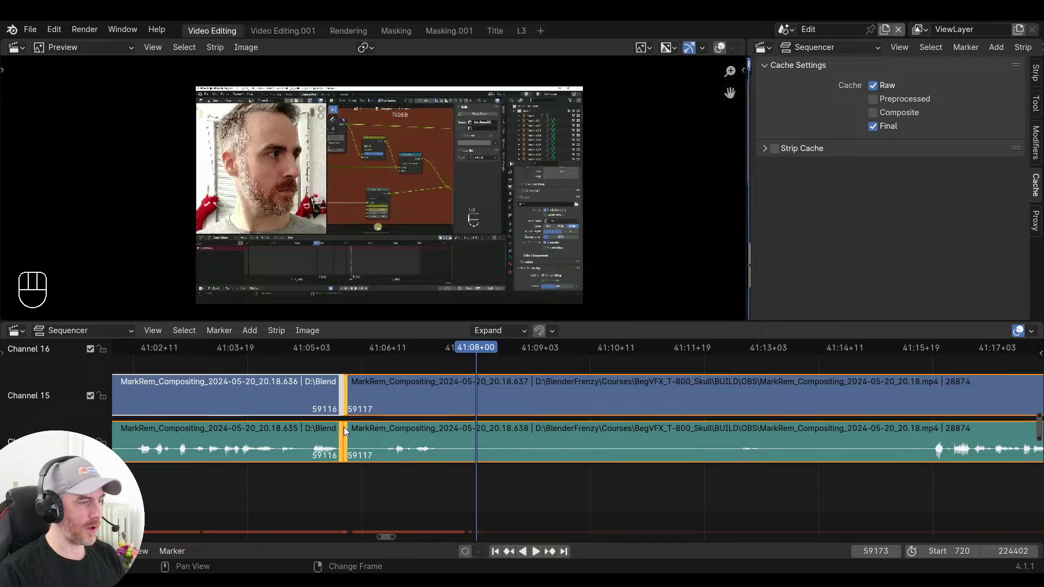
{"action": "key", "text": "s"}
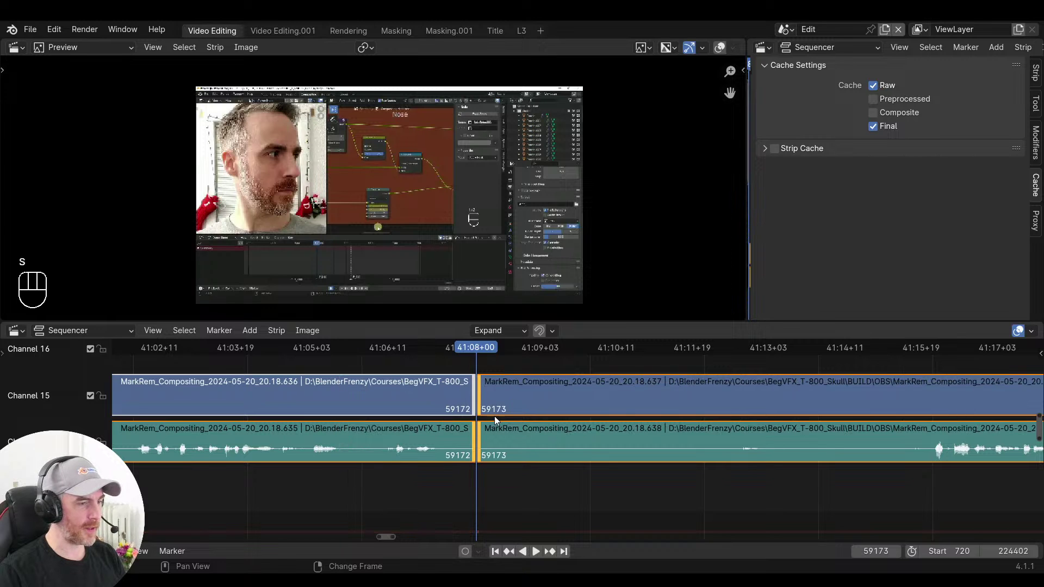
{"action": "key", "text": "g"}
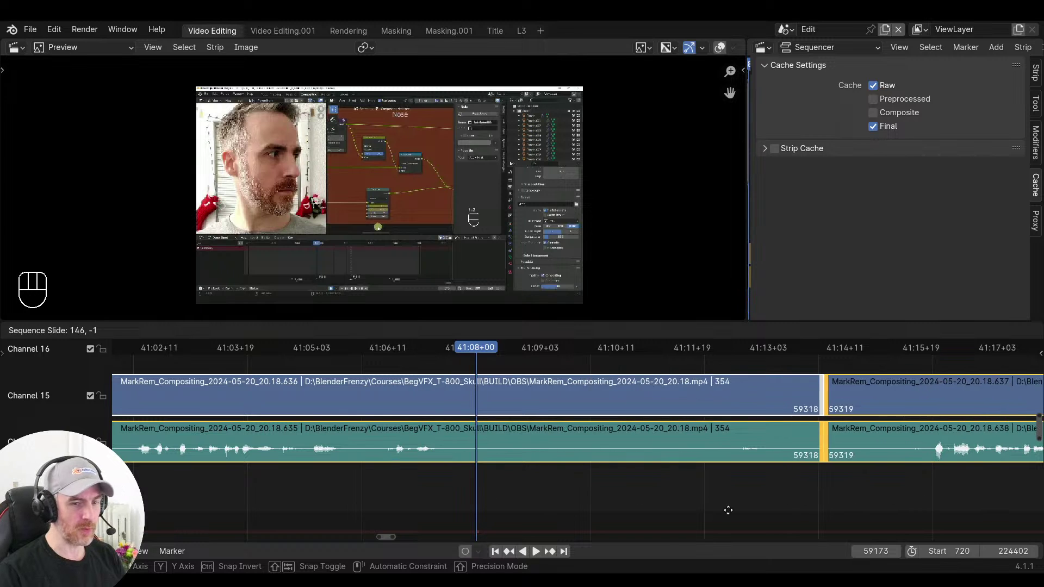
{"action": "key", "text": "Escape"}
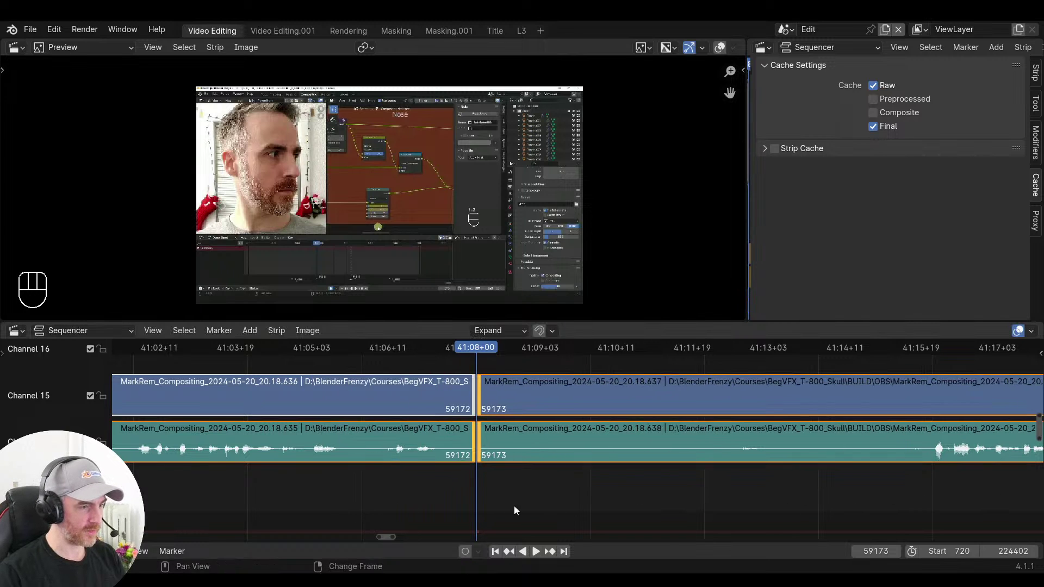
Replay the speech before the cut and snap the selected handles back to 41:07+13, frame 59162
{"action": "left_click", "coordinate": [265, 495]}
{"action": "key", "text": "space"}
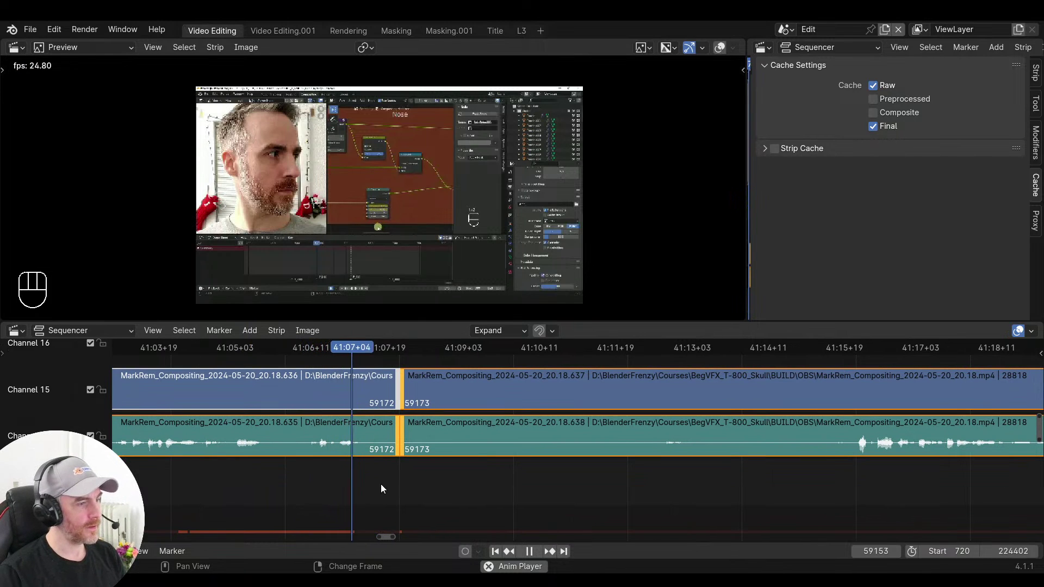
{"action": "key", "text": "space"}
{"action": "key", "text": "s"}
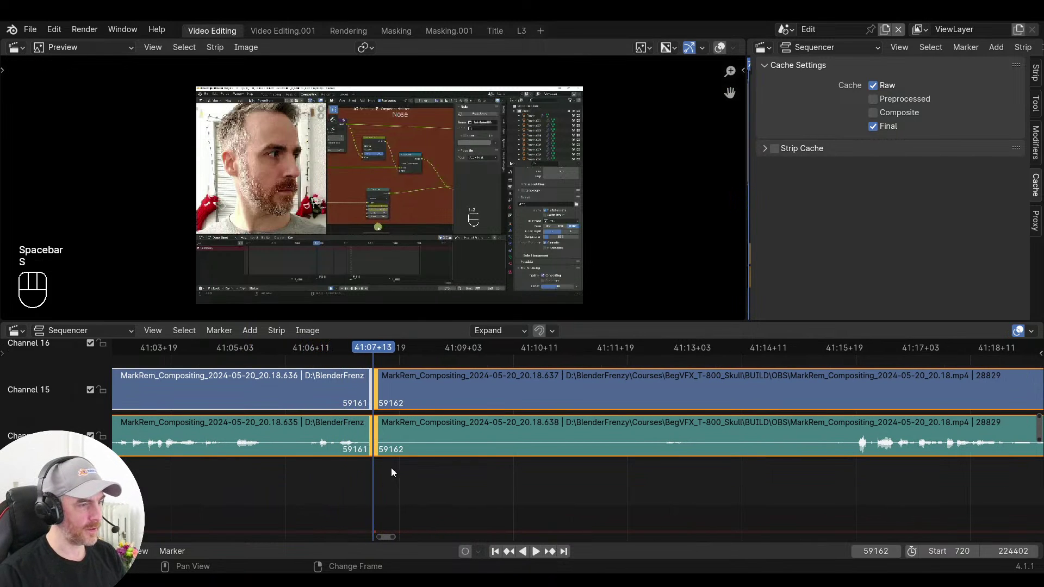
Trim the start of the video and audio strips after frame 59162 to the next speech at 41:16+00, frame 59365, and close the gap
{"action": "left_click", "coordinate": [425, 491]}
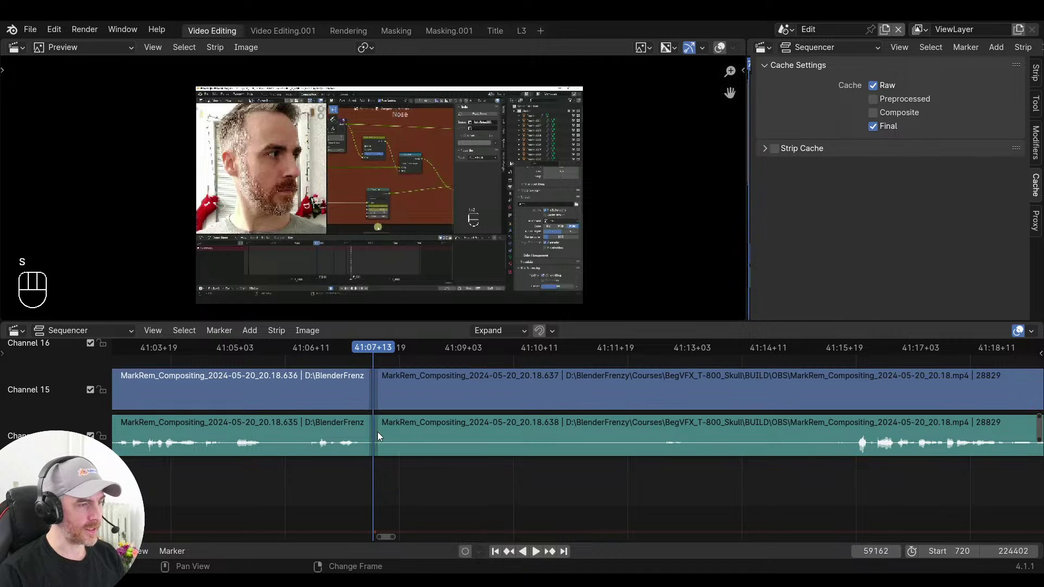
{"action": "left_click", "coordinate": [376, 432], "text": "ctrl"}
{"action": "middle_click_drag", "start_coordinate": [565, 466], "coordinate": [368, 468]}
{"action": "right_click_drag", "start_coordinate": [674, 482], "coordinate": [662, 479]}
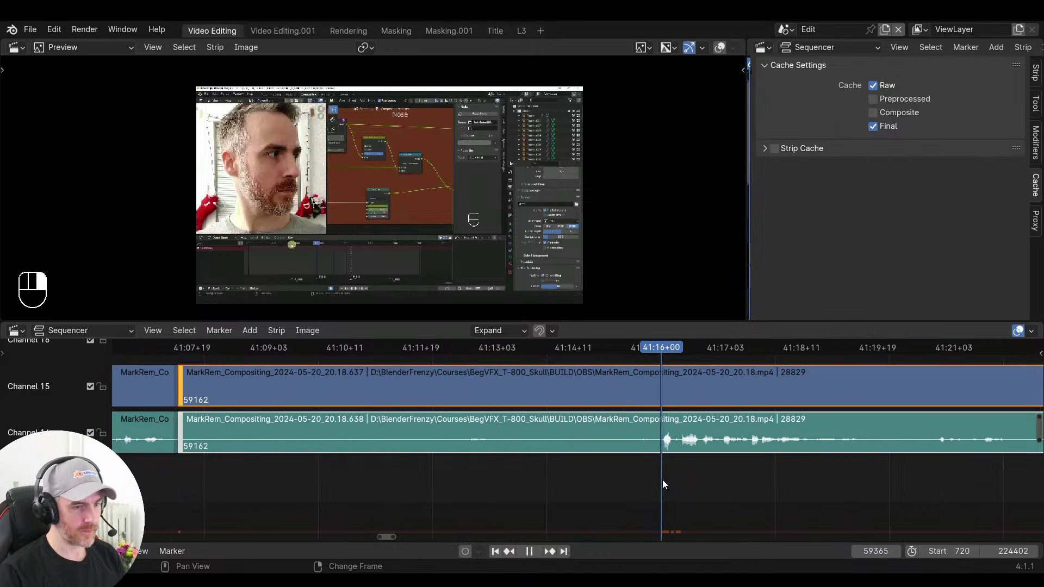
{"action": "key", "text": "space"}
{"action": "key", "text": "space"}
{"action": "key", "text": "space"}
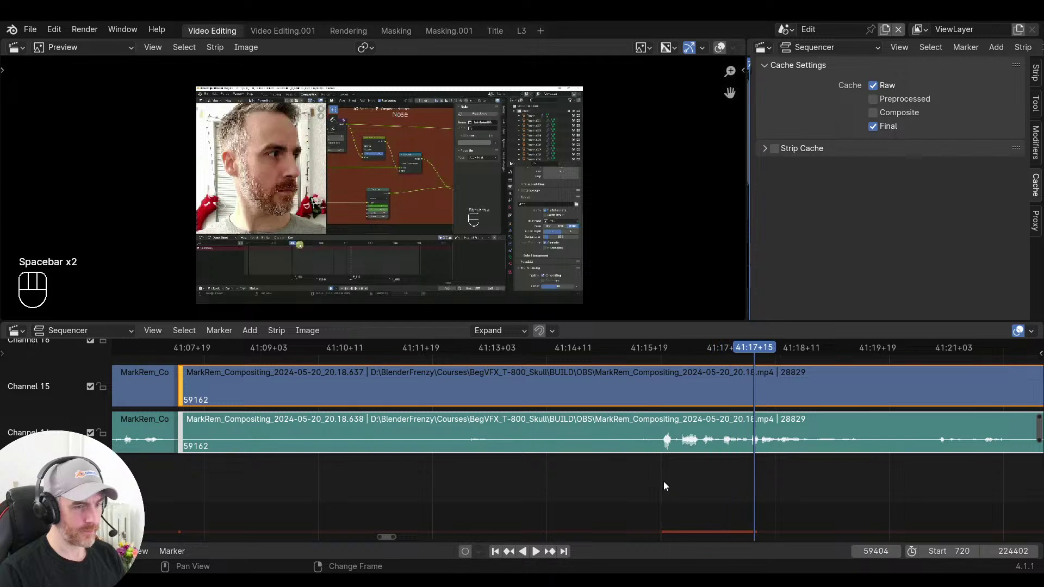
{"action": "right_click", "coordinate": [661, 481]}
{"action": "key", "text": "s"}
{"action": "right_click_drag", "start_coordinate": [210, 481], "coordinate": [145, 481]}
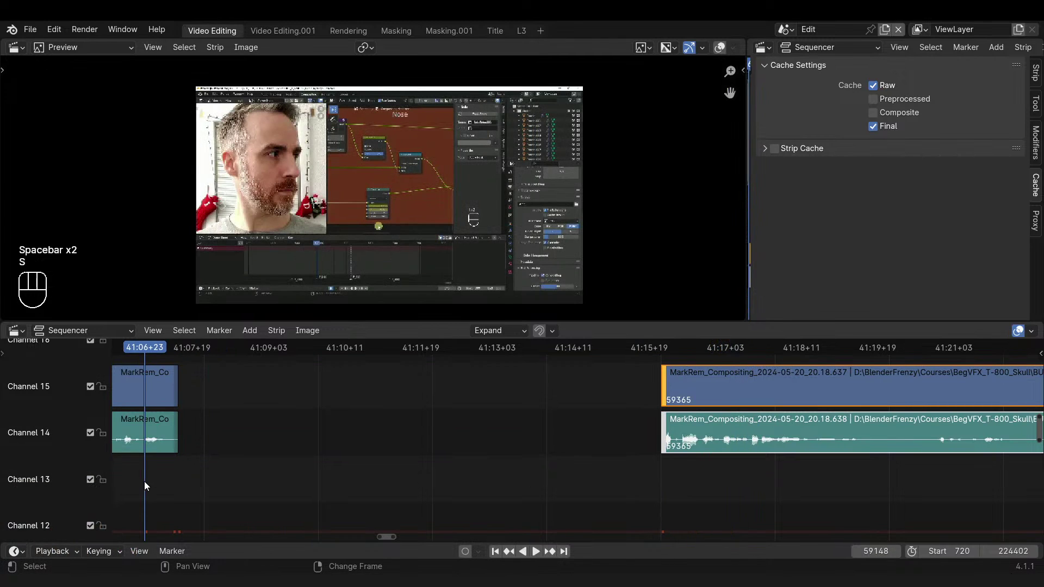
{"action": "key", "text": "v"}
Play on across the join at frame 59162 and split the strips at frame 59311, after the next spoken section
{"action": "key", "text": "space"}
{"action": "middle_click_drag", "start_coordinate": [234, 483], "coordinate": [431, 499]}
{"action": "middle_click_drag", "start_coordinate": [508, 495], "coordinate": [333, 492]}
{"action": "middle_click_drag", "start_coordinate": [424, 484], "coordinate": [461, 493]}
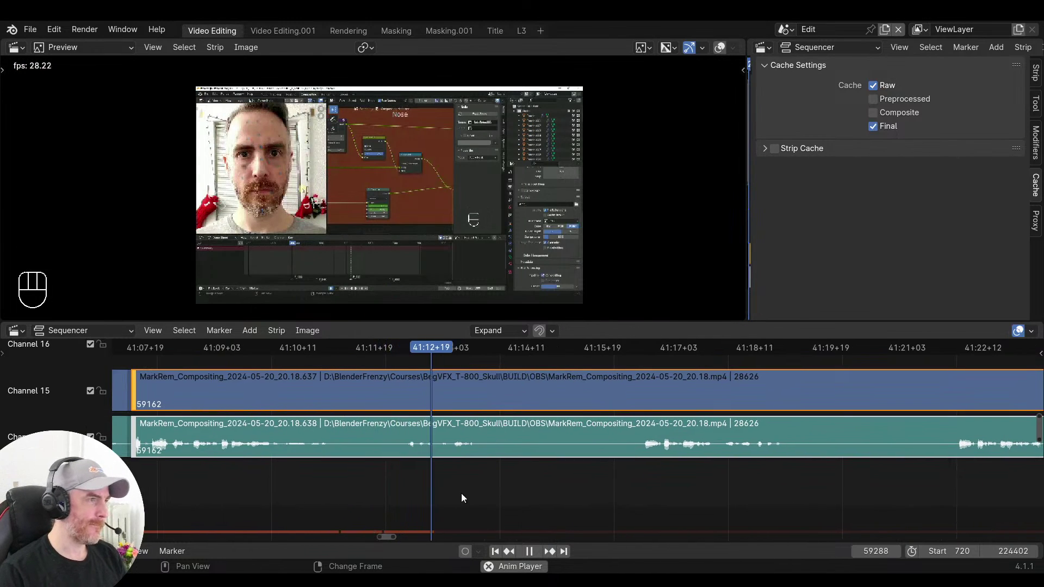
{"action": "key", "text": "space"}
{"action": "key", "text": "f"}
Trim the start of the part after frame 59311 to just before the next speech and close the gap
{"action": "right_click_drag", "start_coordinate": [634, 494], "coordinate": [641, 492]}
{"action": "key", "text": "s"}
{"action": "right_click_drag", "start_coordinate": [559, 493], "coordinate": [445, 495]}
{"action": "key", "text": "v"}
Play the footage after the join at frame 59311, skip ahead through the following speech and stop at about 41:23+07
{"action": "key", "text": "space"}
{"action": "middle_click_drag", "start_coordinate": [585, 495], "coordinate": [387, 506]}
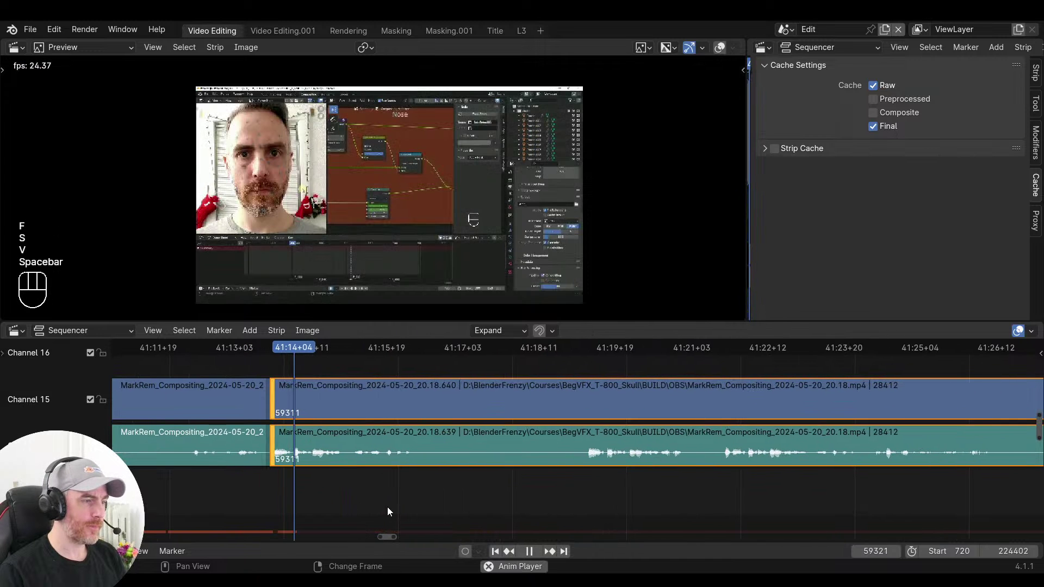
{"action": "right_click_drag", "start_coordinate": [568, 491], "coordinate": [585, 491]}
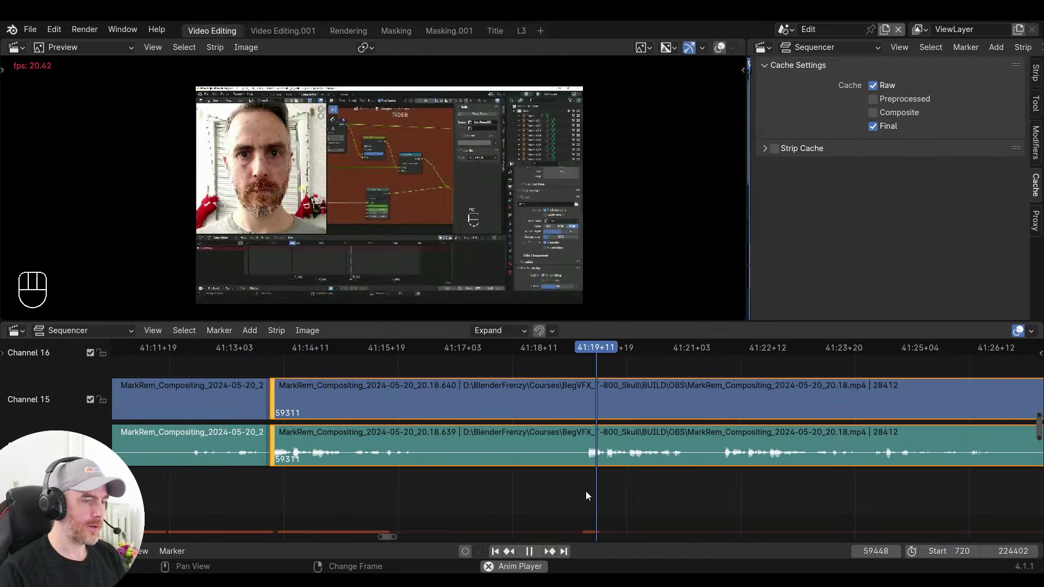
{"action": "middle_click_drag", "start_coordinate": [715, 496], "coordinate": [505, 491], "text": "ctrl"}
{"action": "key", "text": "space"}
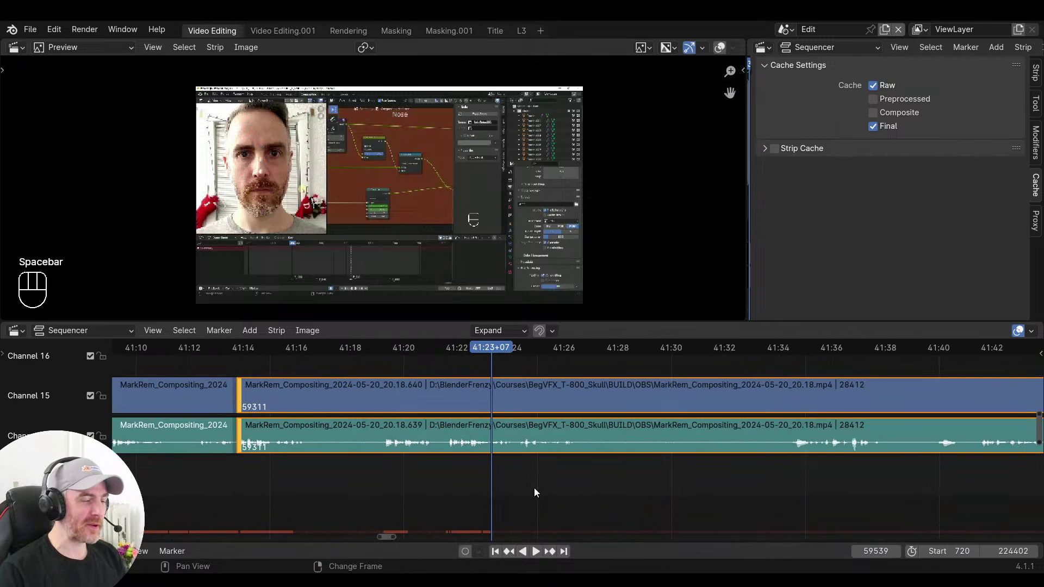
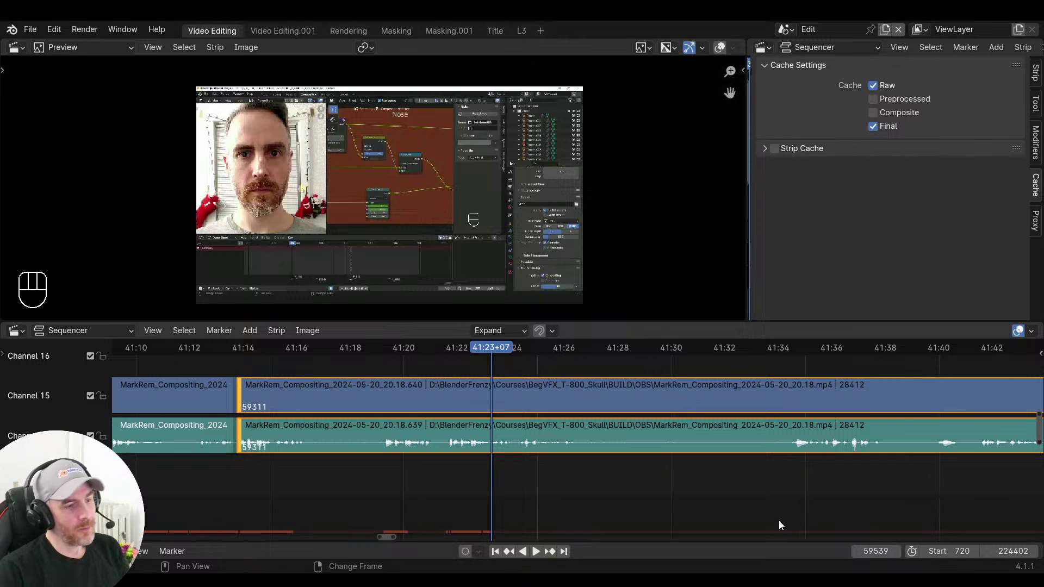
Compare the speech starting at about 41:34 with the earlier spoken sections at about 41:20, 41:21 and 41:15
{"action": "left_click", "coordinate": [788, 465]}
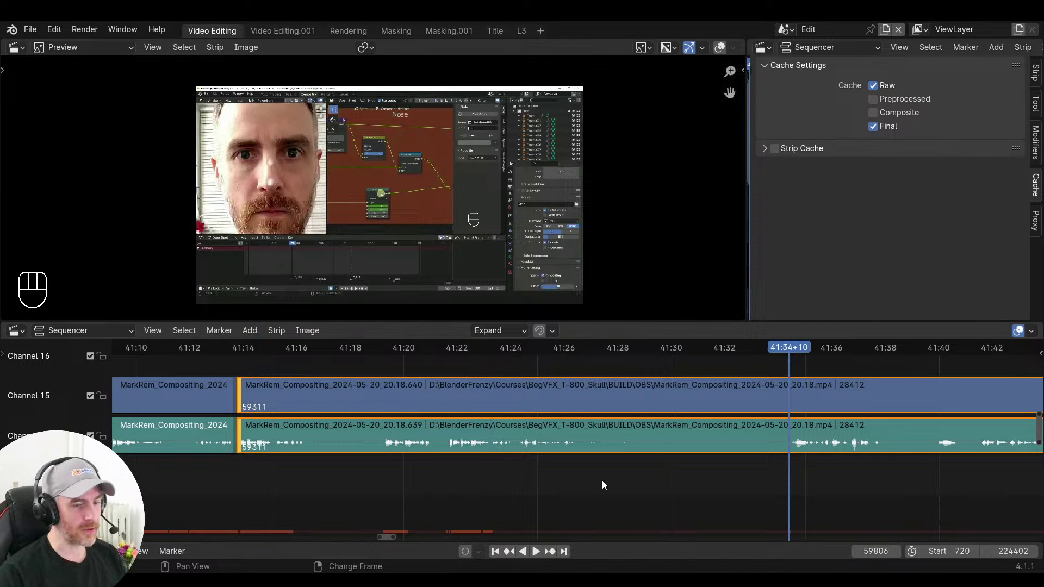
{"action": "key", "text": "space"}
{"action": "key", "text": "space"}
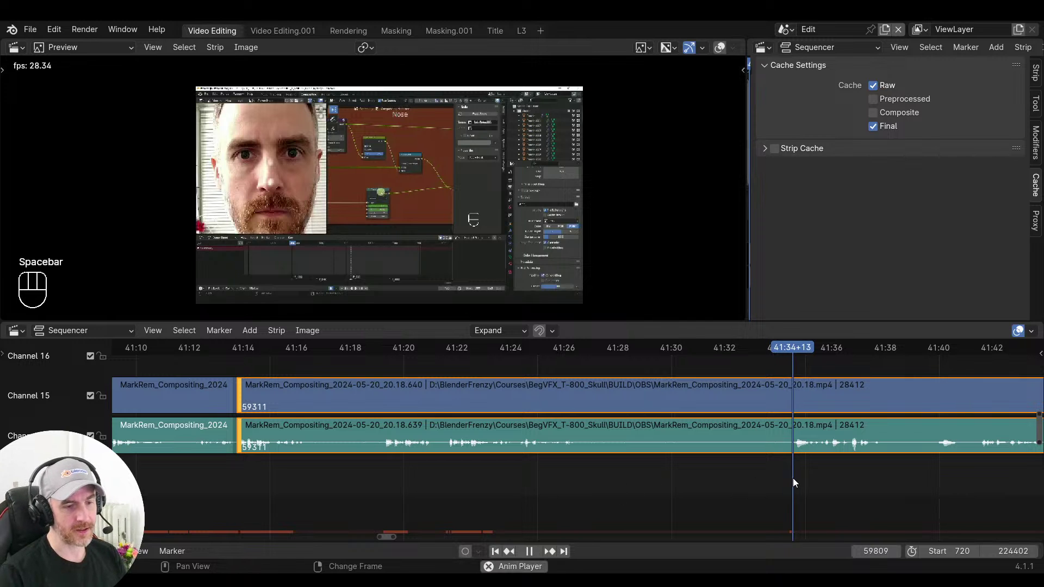
{"action": "left_click", "coordinate": [409, 459]}
{"action": "left_click", "coordinate": [445, 460]}
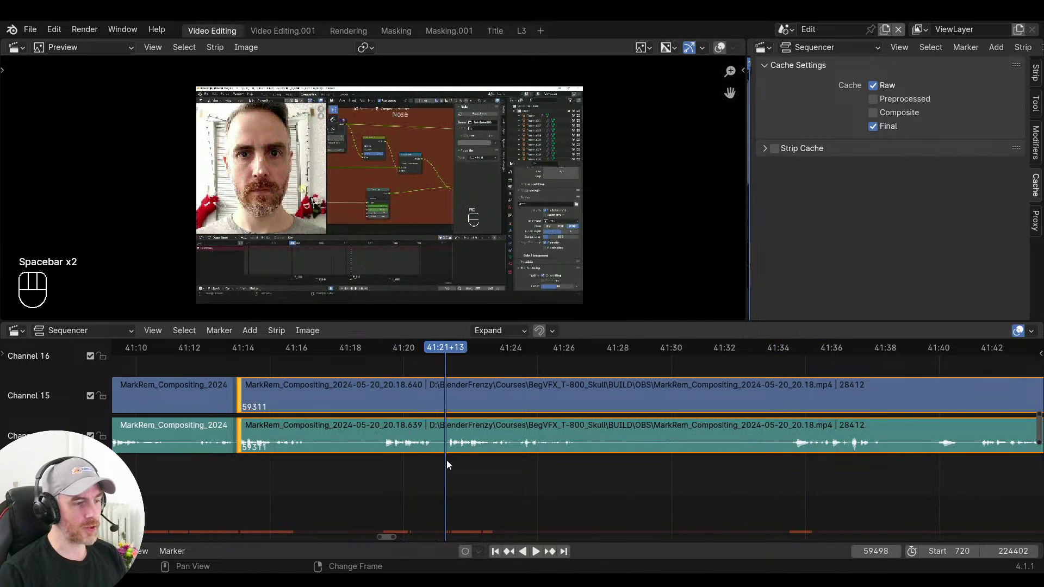
{"action": "left_click", "coordinate": [281, 460]}
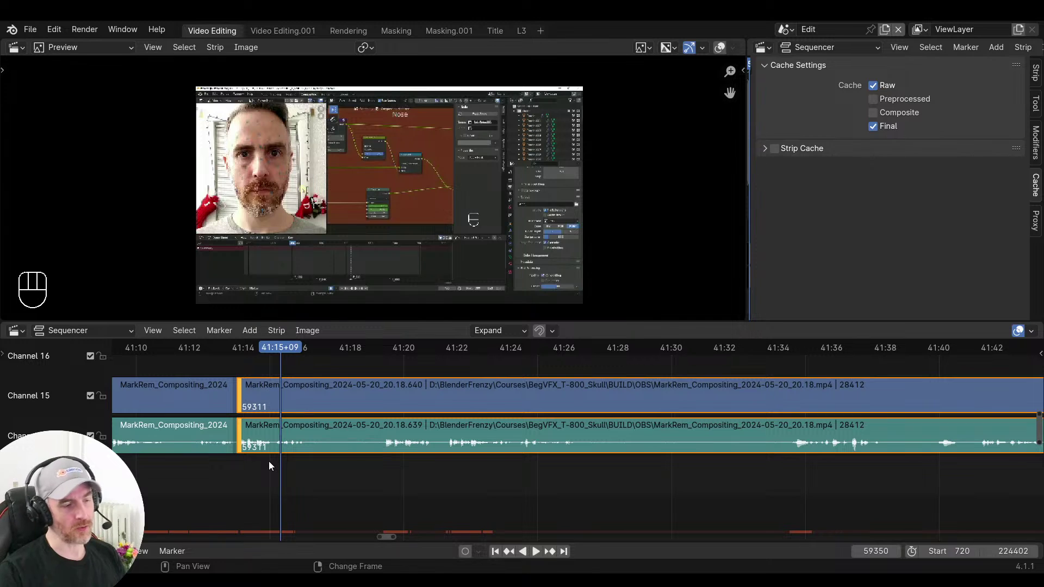
Play the footage from 41:34+13, skip ahead to the speech at about 41:42 and stop at frame 60027
{"action": "left_click", "coordinate": [792, 459]}
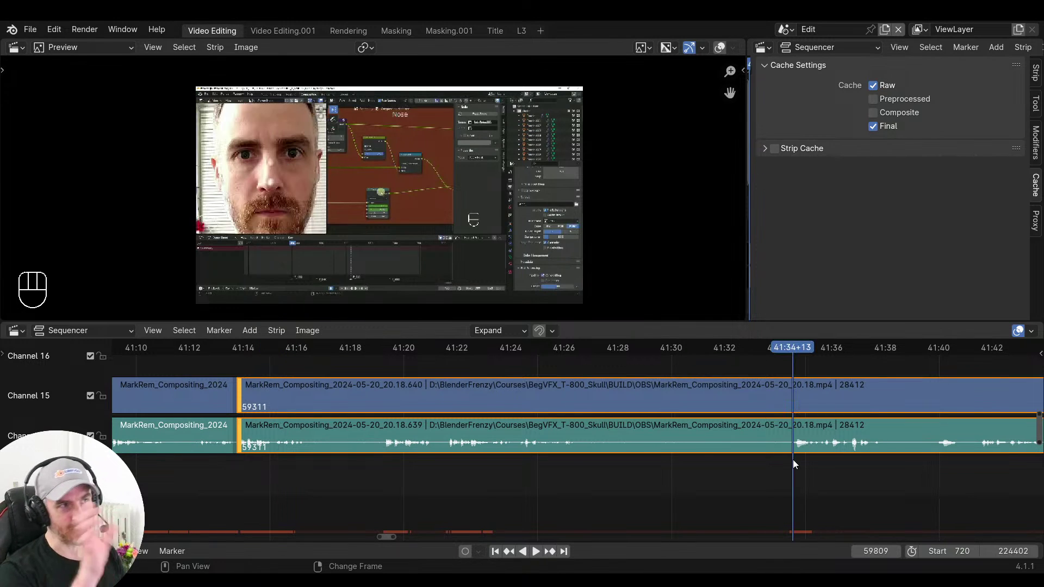
{"action": "key", "text": "space"}
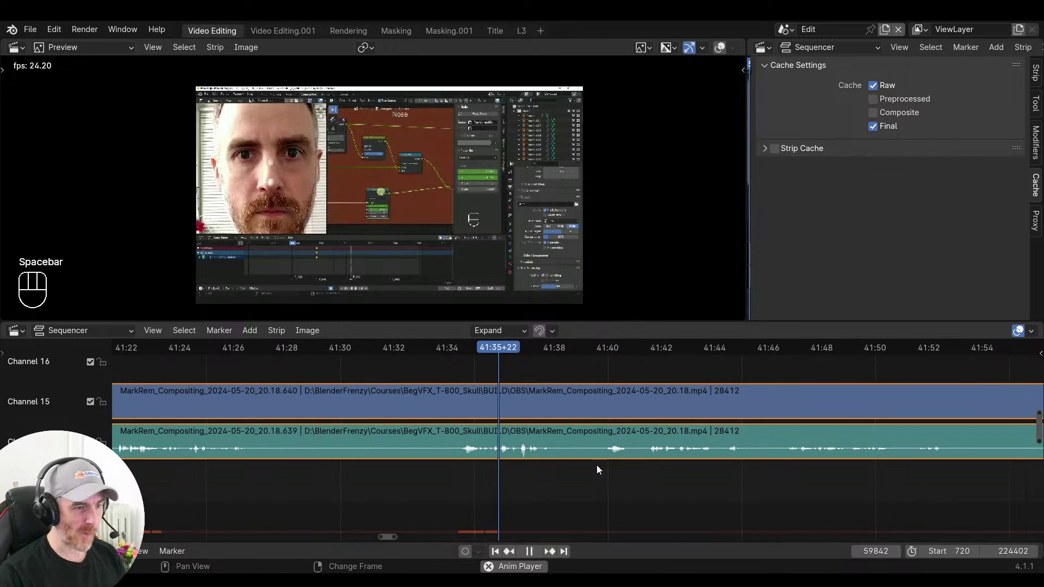
{"action": "left_click", "coordinate": [652, 463]}
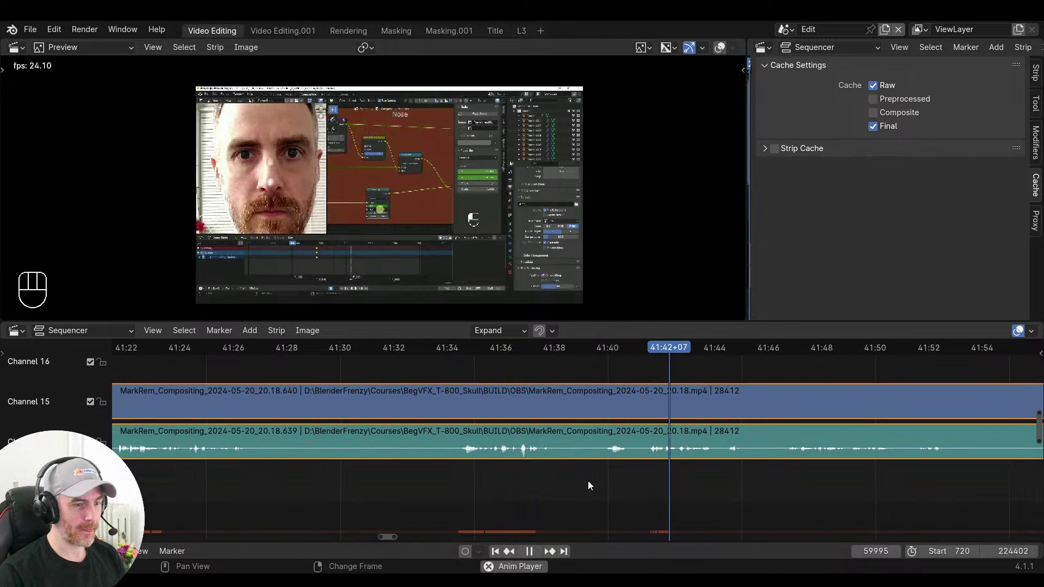
{"action": "scroll", "coordinate": [701, 466], "scroll_direction": "left", "scroll_amount": 10, "text": "ctrl"}
{"action": "key", "text": "space"}
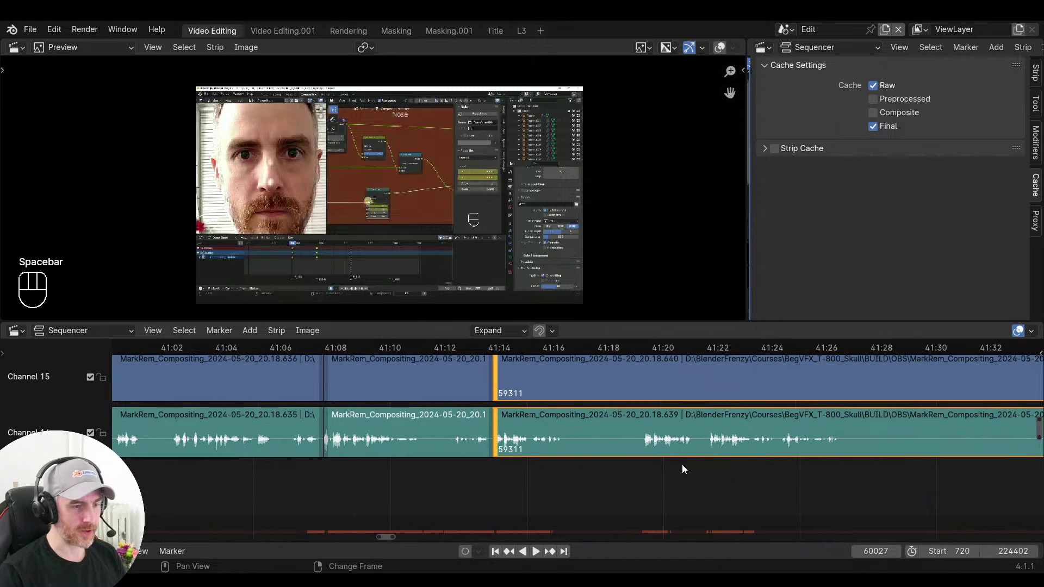
Trim the start of the part after frame 59311 to frame 59500, just before the next speech, replay the preceding section and close the gap
{"action": "left_click", "coordinate": [710, 457]}
{"action": "key", "text": "space"}
{"action": "key", "text": "space"}
{"action": "left_click", "coordinate": [708, 457]}
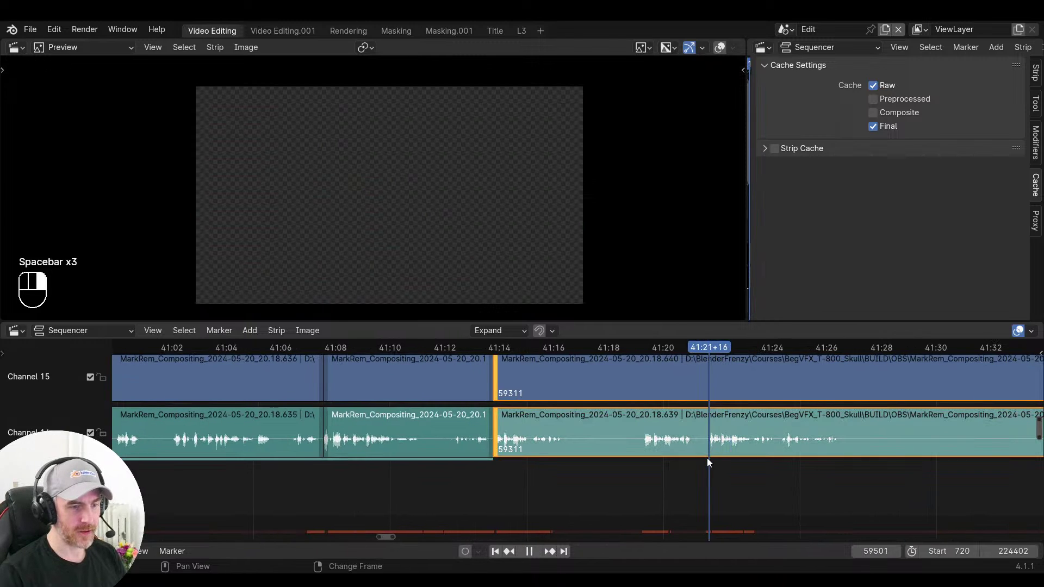
{"action": "key", "text": "s"}
{"action": "left_click_drag", "start_coordinate": [707, 459], "coordinate": [372, 466]}
{"action": "key", "text": "space"}
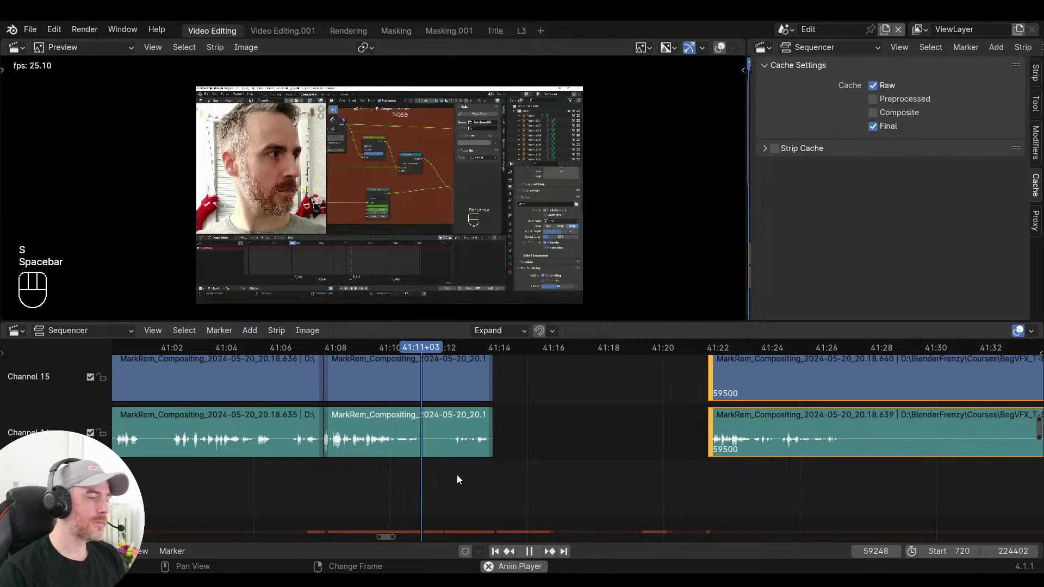
{"action": "key", "text": "space"}
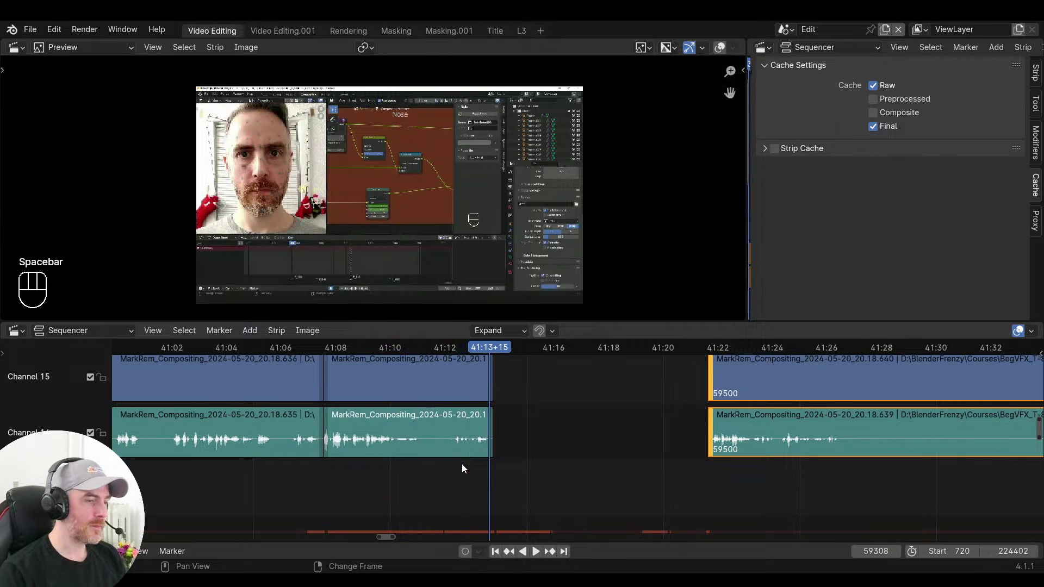
{"action": "key", "text": "v"}
Play across the join at frame 59311 and split the strips at frame 59432, after the spoken section ends
{"action": "key", "text": "space"}
{"action": "scroll", "coordinate": [526, 470], "scroll_direction": "right", "scroll_amount": 3, "text": "ctrl"}
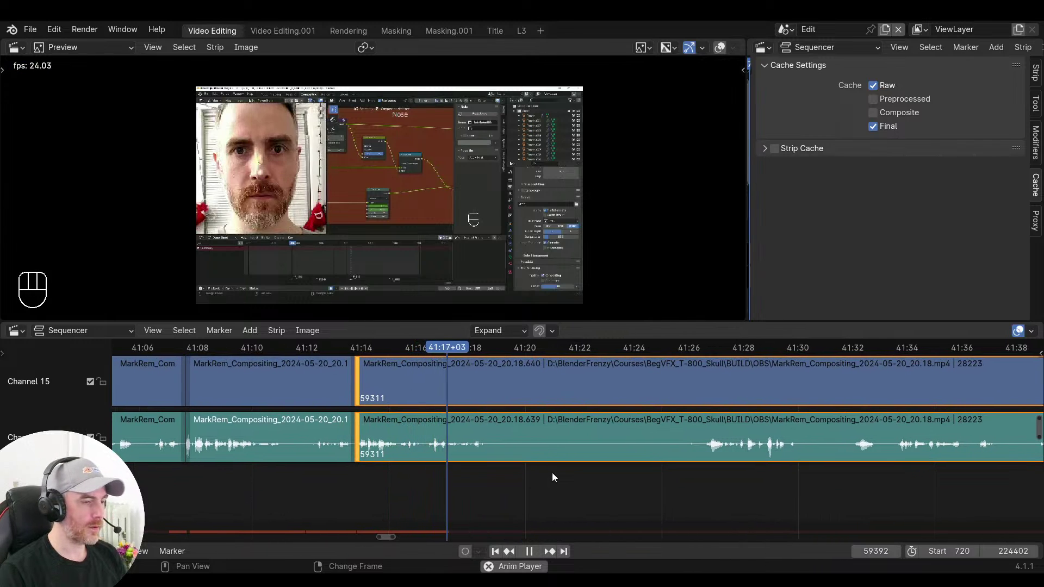
{"action": "key", "text": "space"}
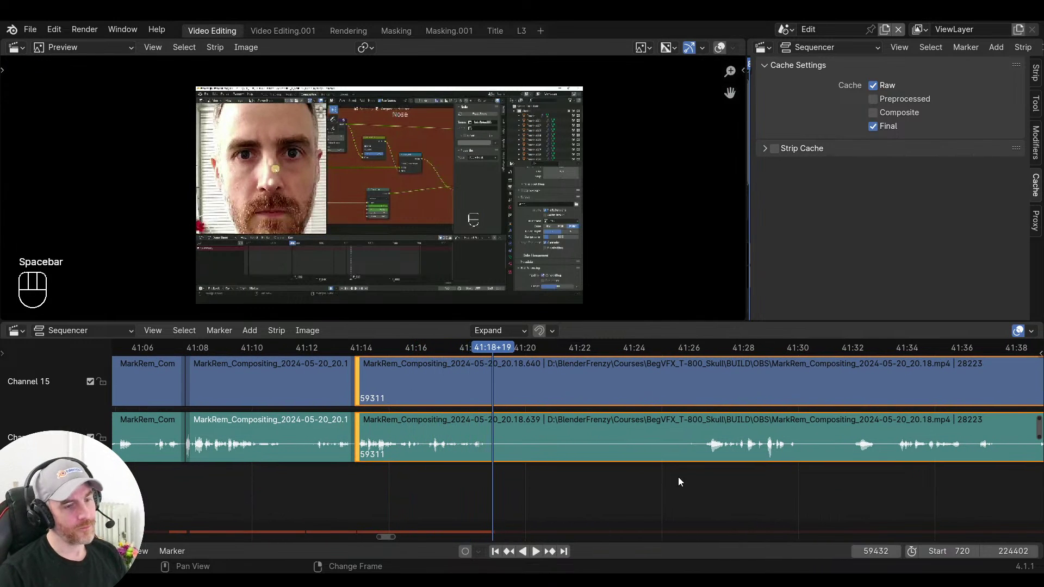
{"action": "key", "text": "f"}
Trim the start of the part after frame 59432 to 41:26+14, just before the next speech, and close the gap
{"action": "right_click_drag", "start_coordinate": [696, 470], "coordinate": [704, 469]}
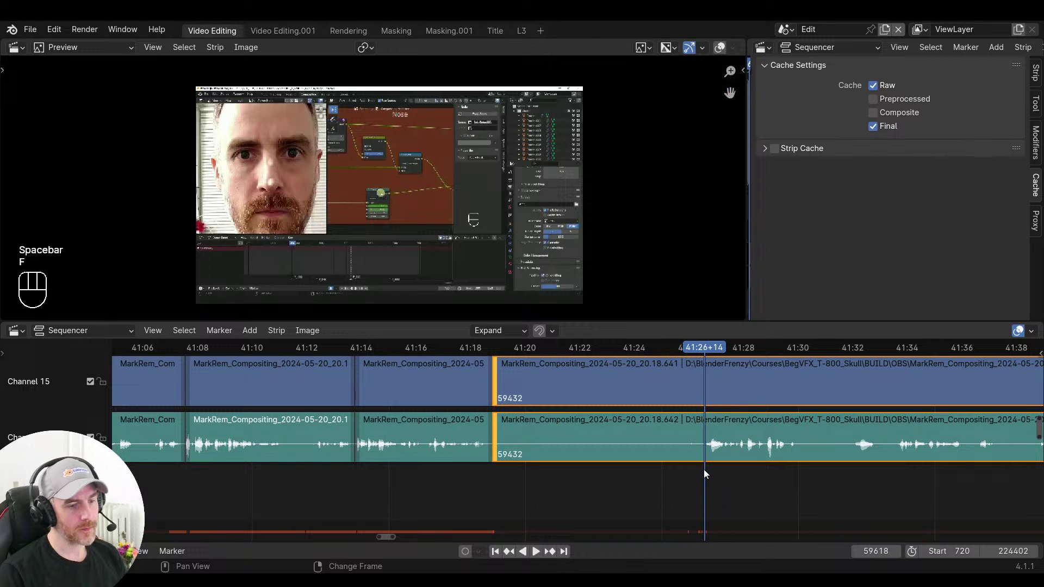
{"action": "key", "text": "s"}
{"action": "key", "text": "space"}
{"action": "right_click", "coordinate": [426, 466]}
{"action": "key", "text": "v"}
Play the footage leading up to the join at frame 59432 and stop at 41:18+16
{"action": "key", "text": "space"}
{"action": "key", "text": "space"}
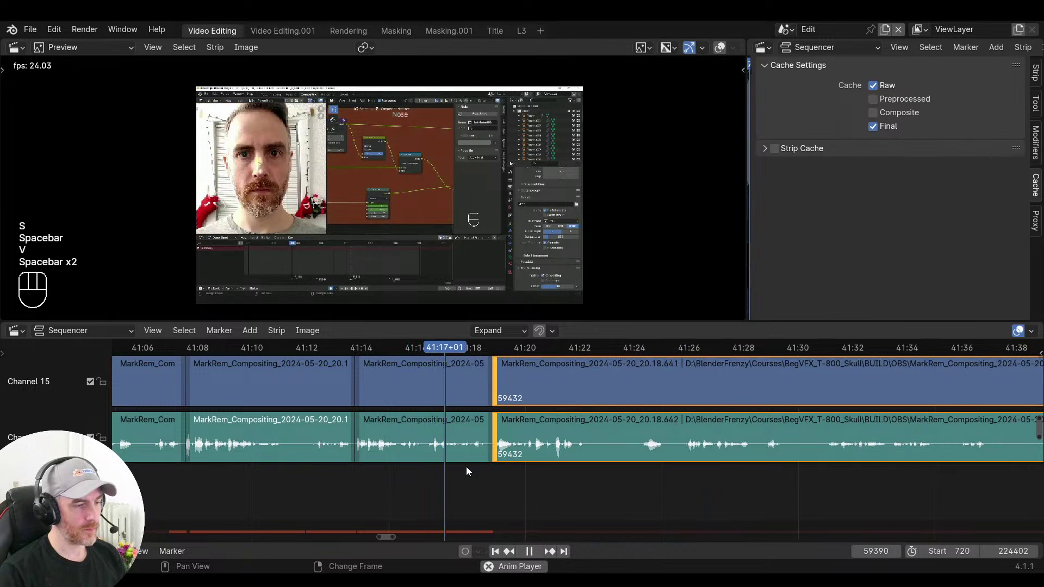
{"action": "scroll", "coordinate": [544, 468], "scroll_direction": "up", "scroll_amount": 3}
{"action": "key", "text": "space"}
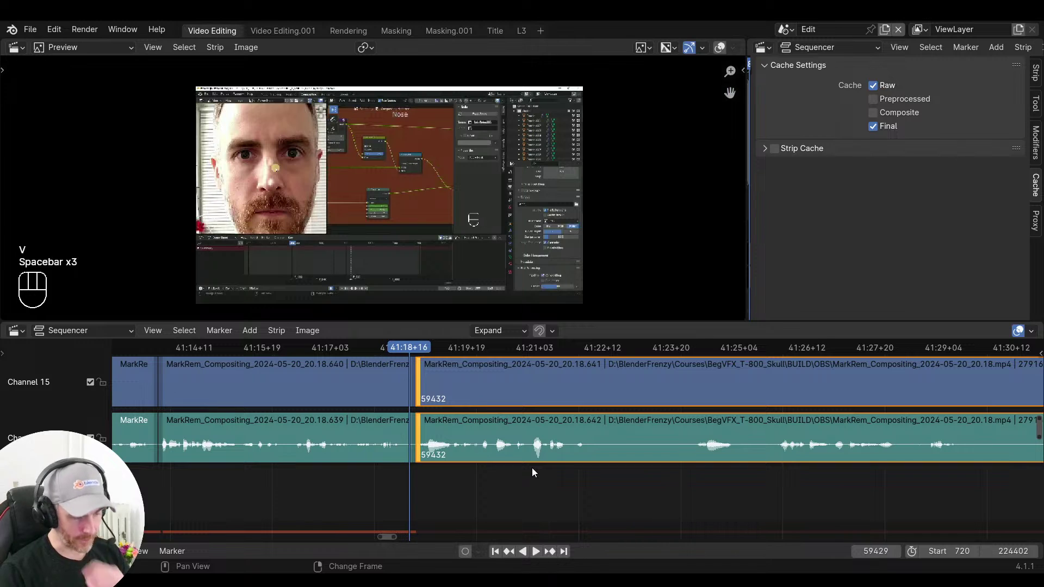
Select all strips after the join at frame 59432 and move them 91 frames later to open a gap
{"action": "scroll", "coordinate": [532, 487], "scroll_direction": "left", "scroll_amount": 2, "text": "ctrl"}
{"action": "left_click", "coordinate": [506, 480]}
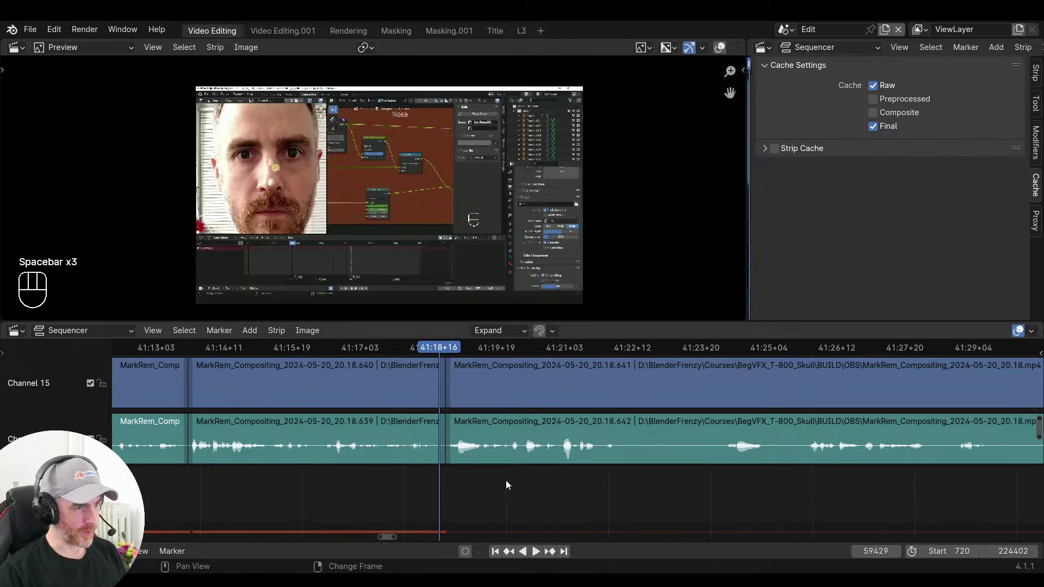
{"action": "left_click", "coordinate": [553, 482], "text": "ctrl"}
{"action": "key", "text": "g"}
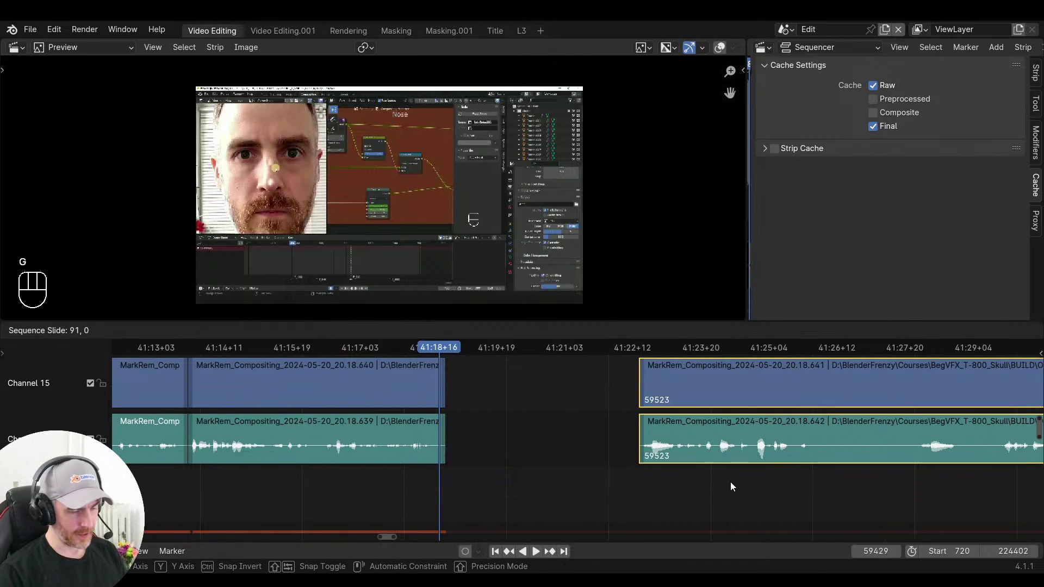
{"action": "left_click", "coordinate": [730, 487]}
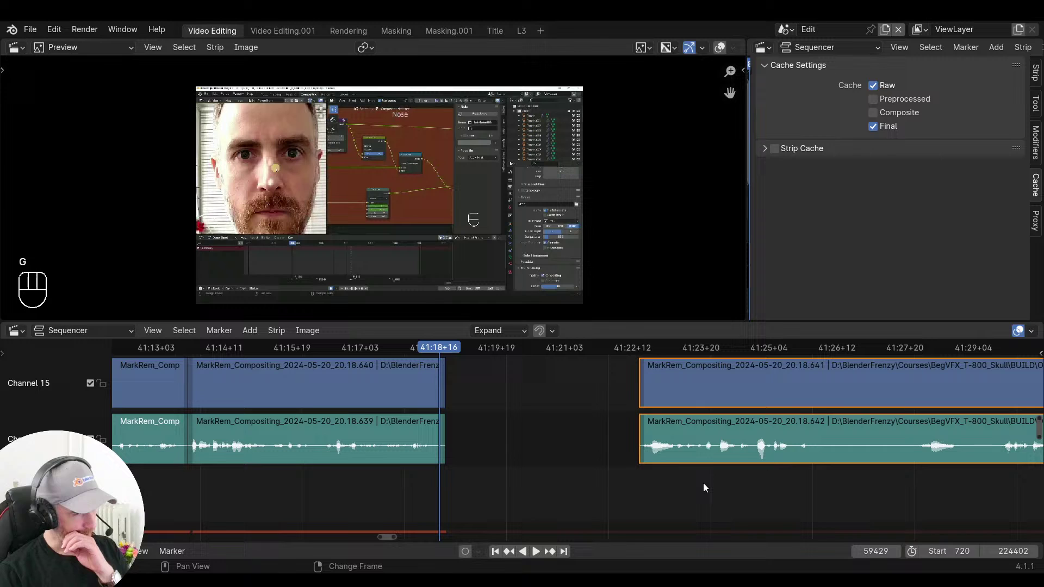
Extend the start of the video and audio strips after the gap back to frame 59487 to recover the pause before the speech
{"action": "left_click", "coordinate": [648, 444]}
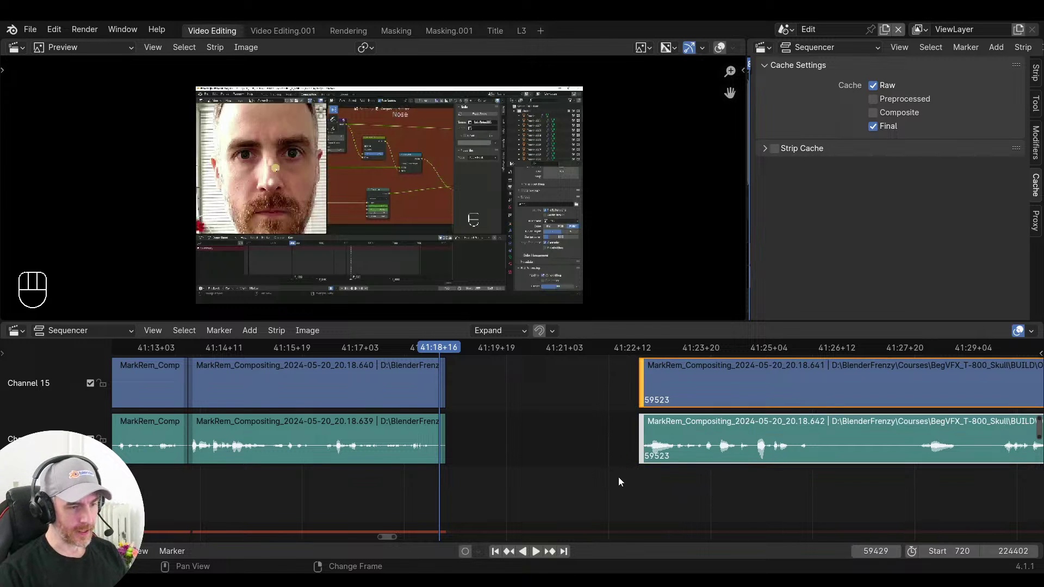
{"action": "key", "text": "g"}
{"action": "left_click", "coordinate": [523, 467]}
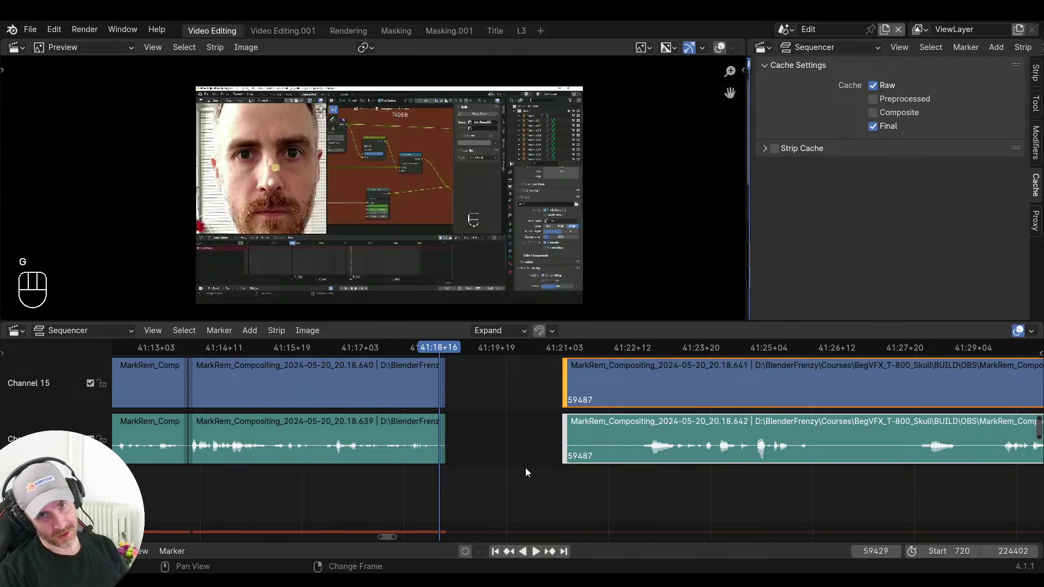
Trim the start of the strips after the gap to about 41:21+22, leaving a short pause before the speech, and close the gap
{"action": "left_click", "coordinate": [604, 479]}
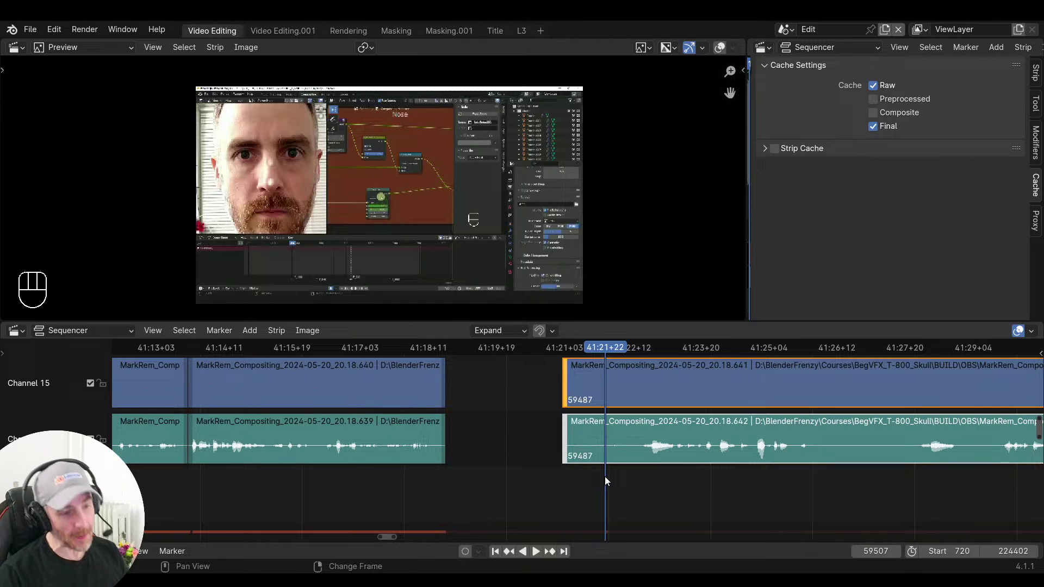
{"action": "right_click", "coordinate": [611, 476]}
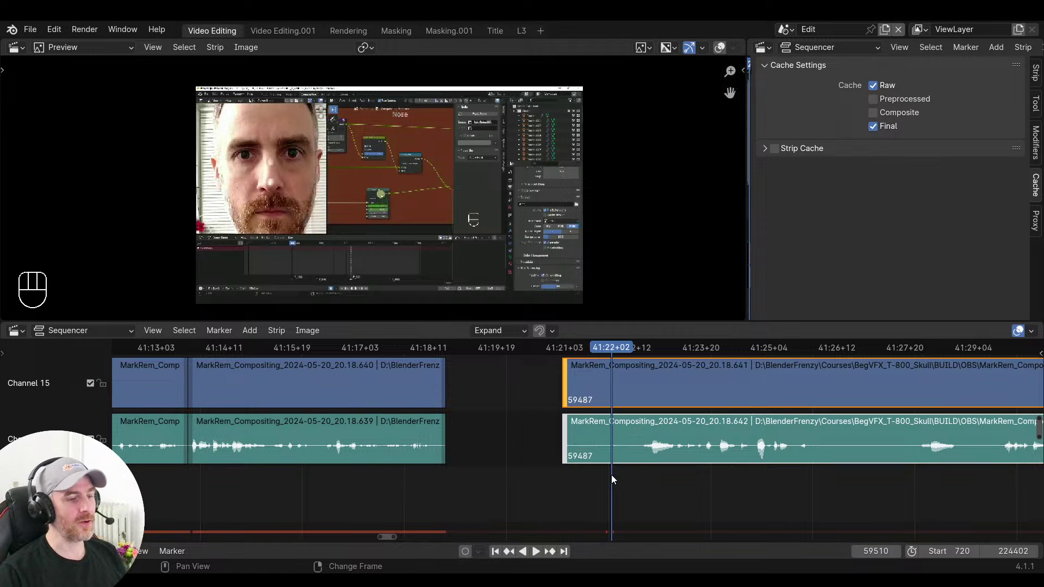
{"action": "right_click", "coordinate": [611, 475]}
{"action": "right_click_drag", "start_coordinate": [605, 476], "coordinate": [607, 475]}
{"action": "key", "text": "s"}
{"action": "right_click", "coordinate": [383, 476]}
{"action": "key", "text": "v"}
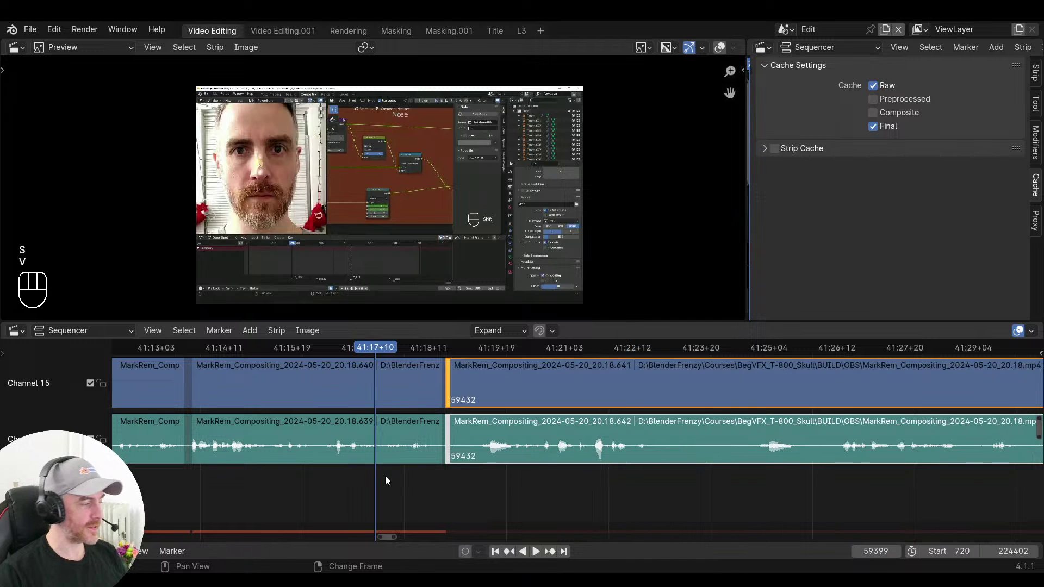
Replay the join at frame 59432 several times to judge the length of the pause before the speech
{"action": "key", "text": "space"}
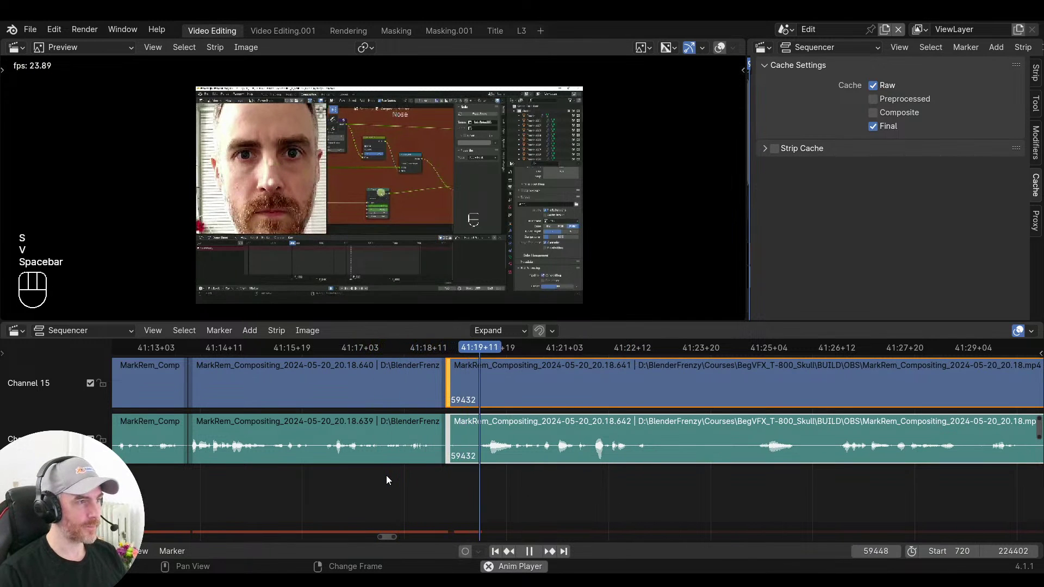
{"action": "key", "text": "space"}
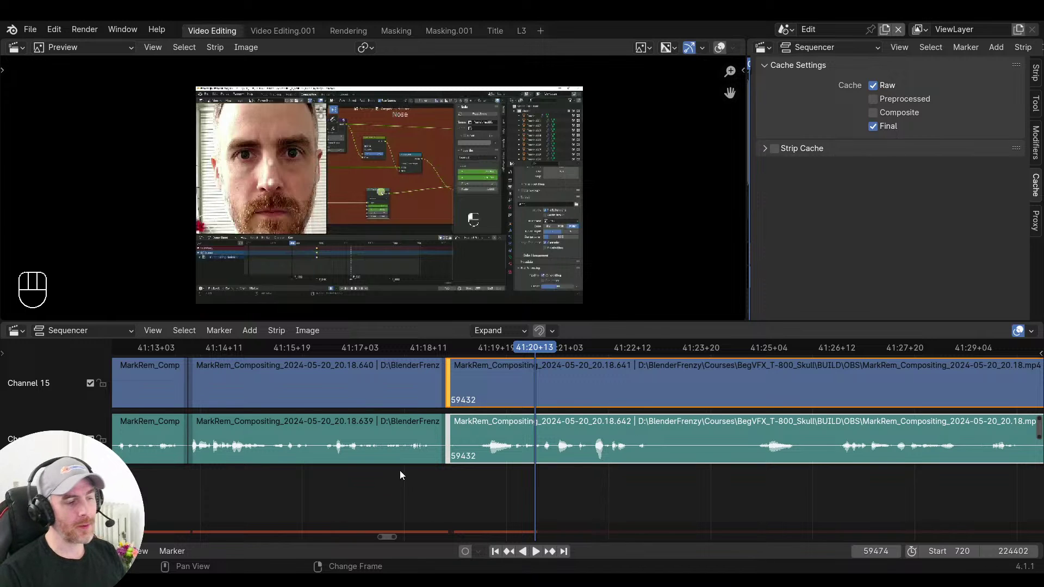
{"action": "left_click", "coordinate": [375, 487]}
{"action": "key", "text": "space"}
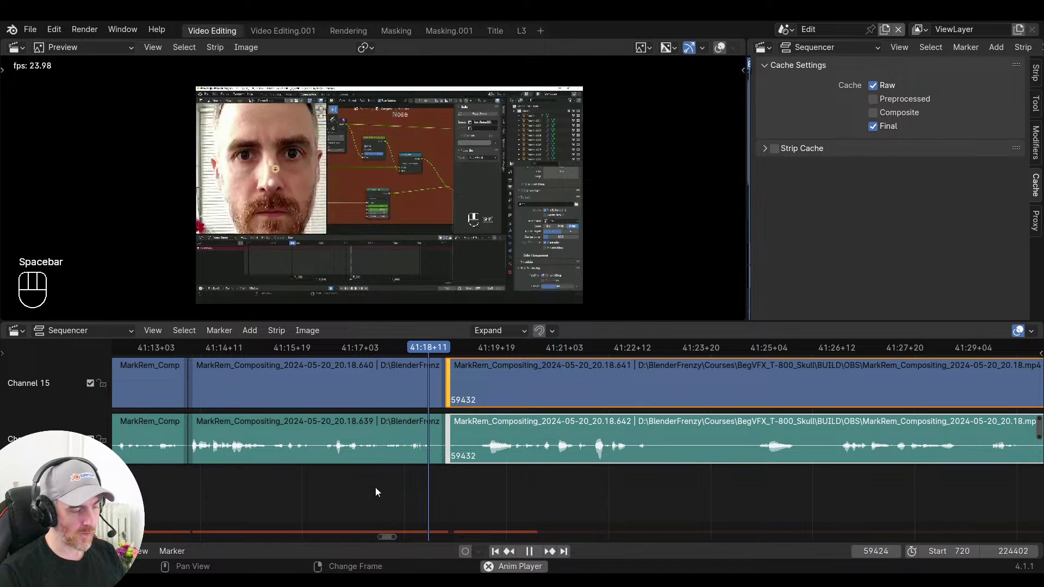
{"action": "key", "text": "space"}
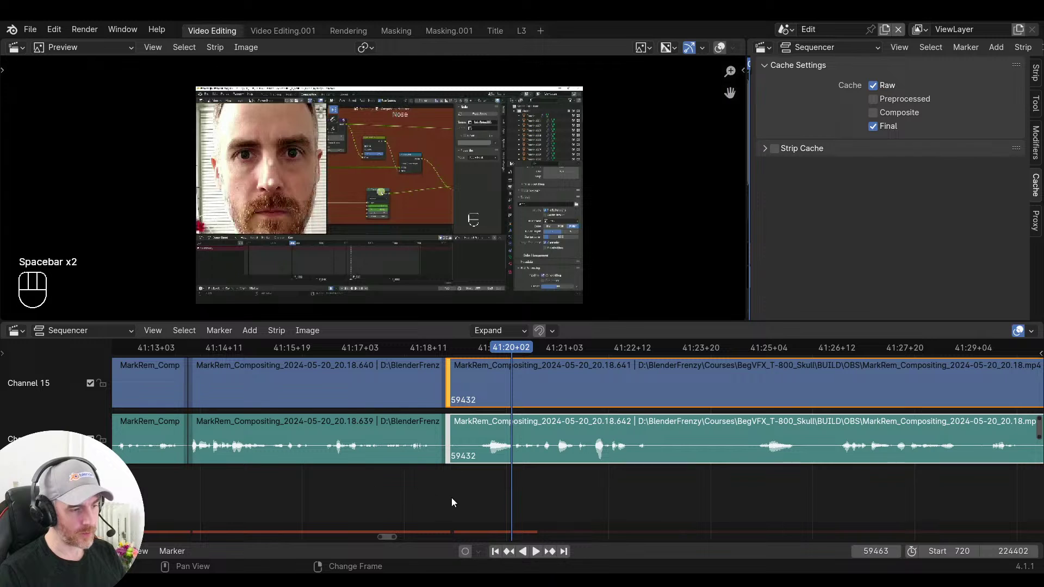
{"action": "left_click_drag", "start_coordinate": [451, 498], "coordinate": [341, 499]}
{"action": "key", "text": "space"}
{"action": "key", "text": "space"}
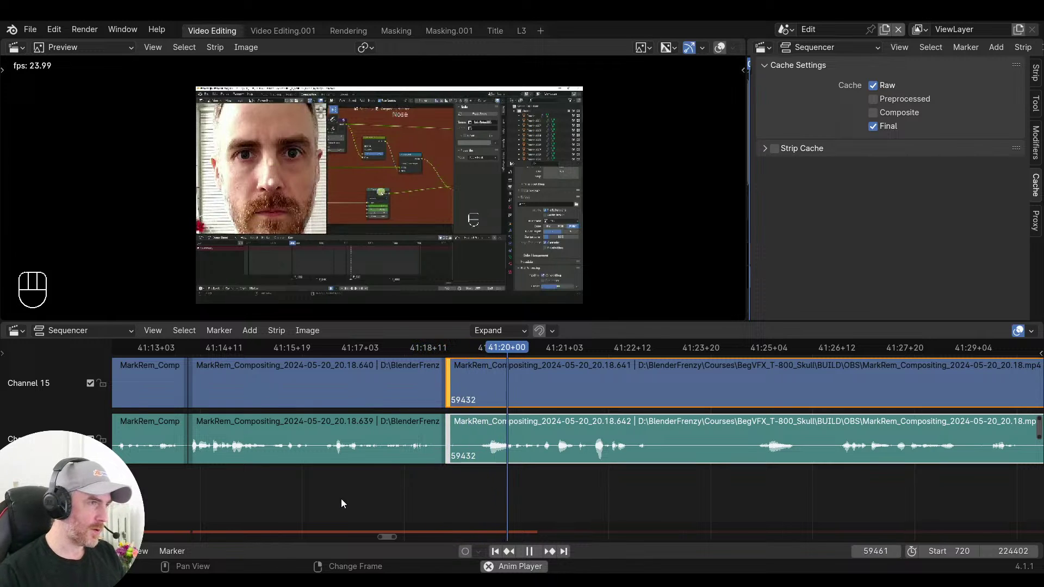
{"action": "key", "text": "space"}
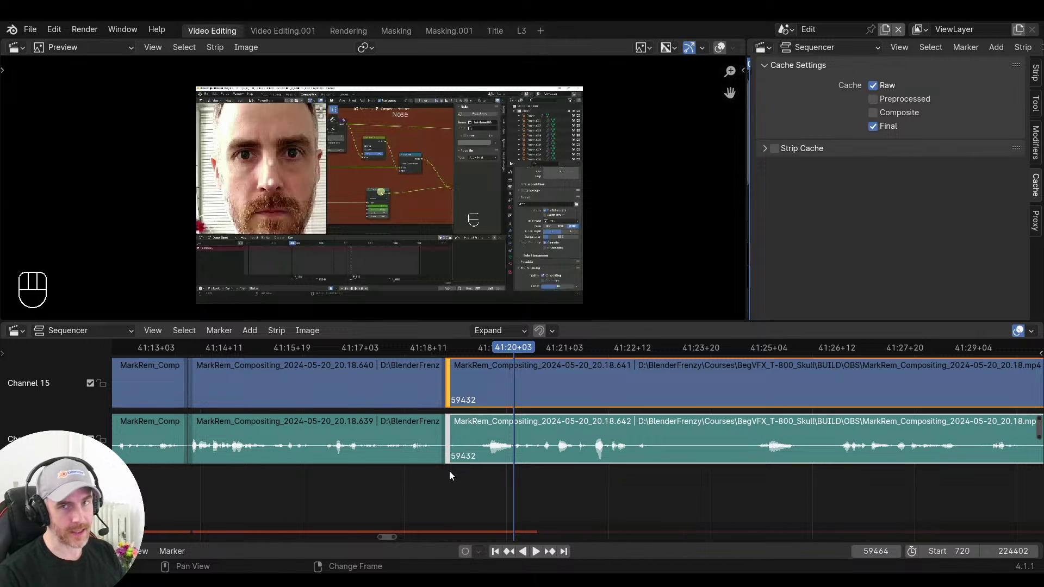
Trim the start of the part after frame 59432 to frame 59448, right before the speech, and close the gap
{"action": "left_click_drag", "start_coordinate": [470, 491], "coordinate": [477, 490]}
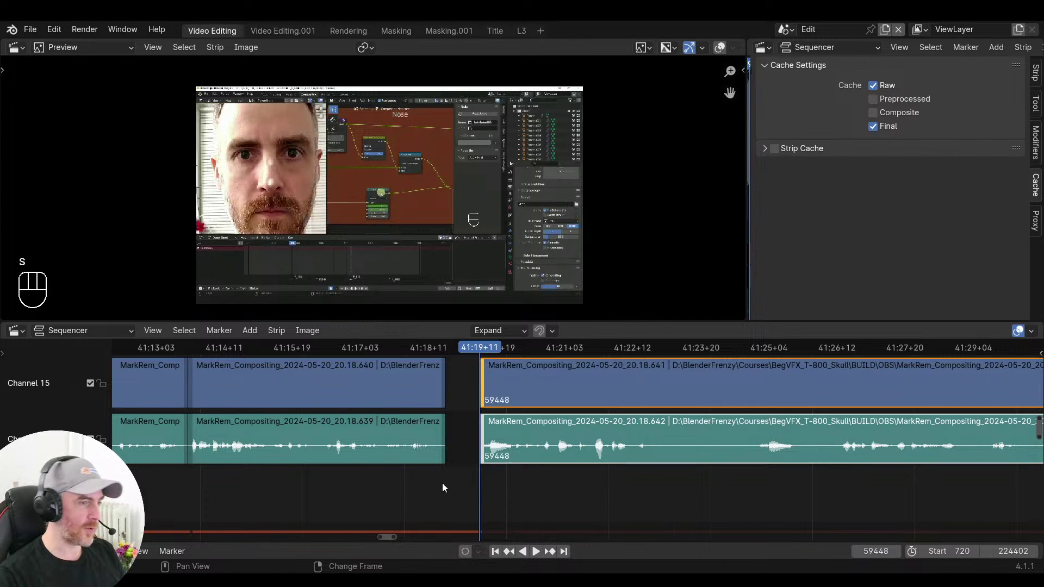
{"action": "left_click", "coordinate": [342, 469]}
{"action": "key", "text": "s"}
{"action": "key", "text": "v"}
Play across the shortened join at frame 59432 twice to check the flow of the speech, stopping at 41:20+01
{"action": "key", "text": "space"}
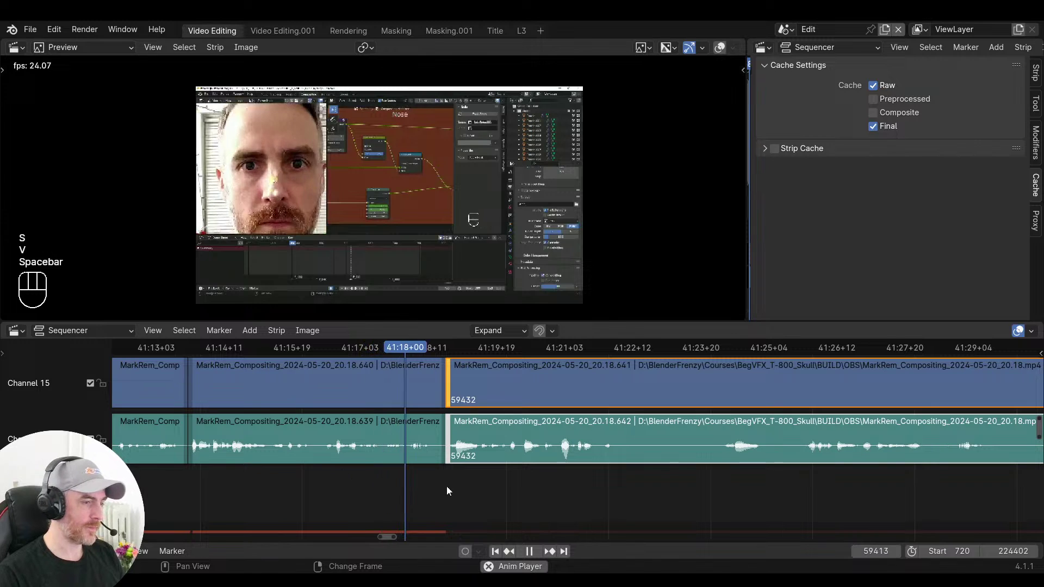
{"action": "key", "text": "space"}
{"action": "left_click_drag", "start_coordinate": [447, 496], "coordinate": [399, 491]}
{"action": "key", "text": "space"}
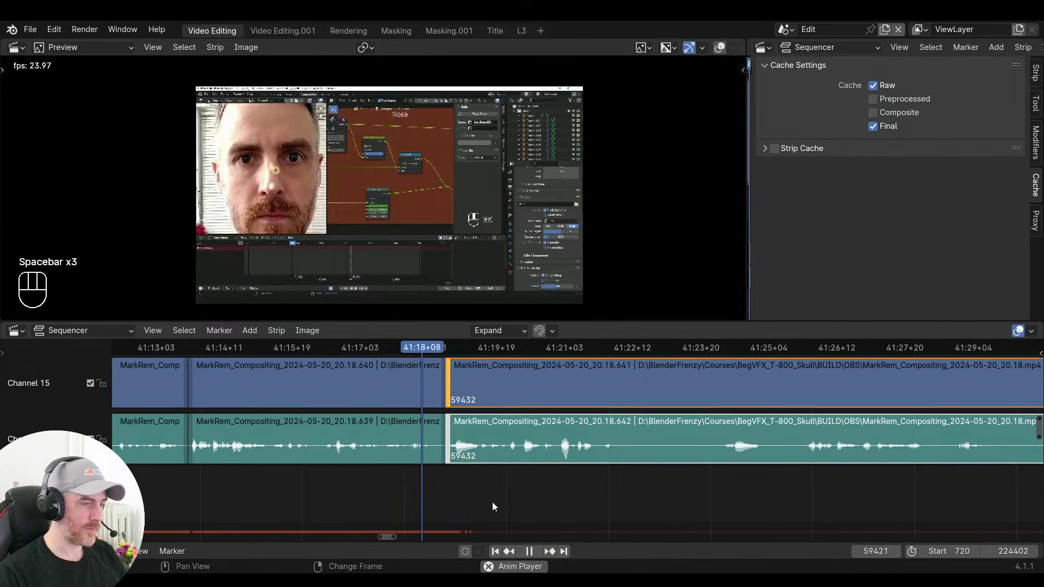
{"action": "key", "text": "space"}
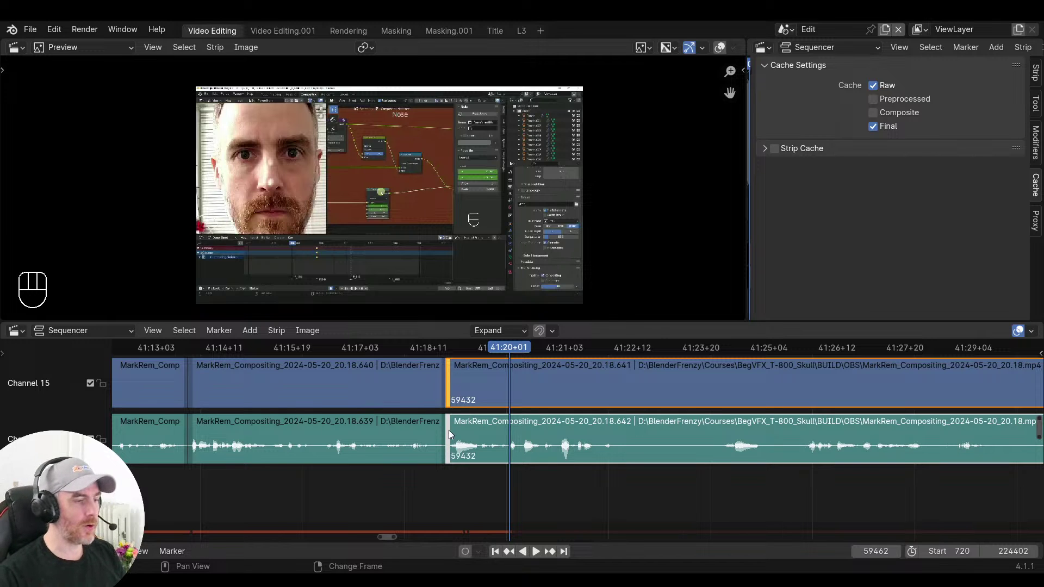
Play on from 41:20+01 to about 41:35 and listen to the speech for a repeated take
{"action": "scroll", "coordinate": [448, 481], "scroll_direction": "right", "scroll_amount": 1}
{"action": "key", "text": "space"}
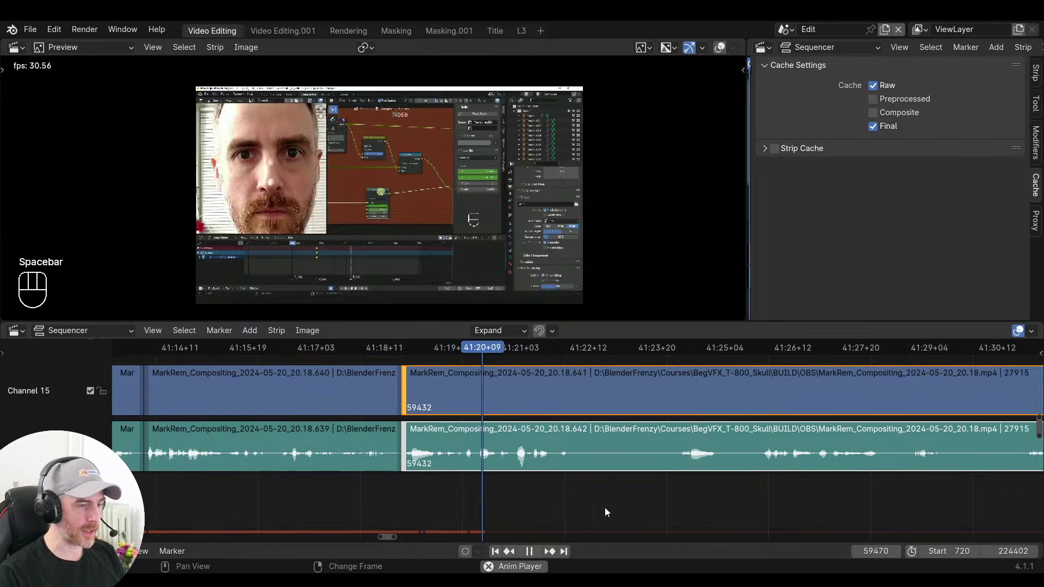
{"action": "middle_click_drag", "start_coordinate": [604, 507], "coordinate": [439, 499]}
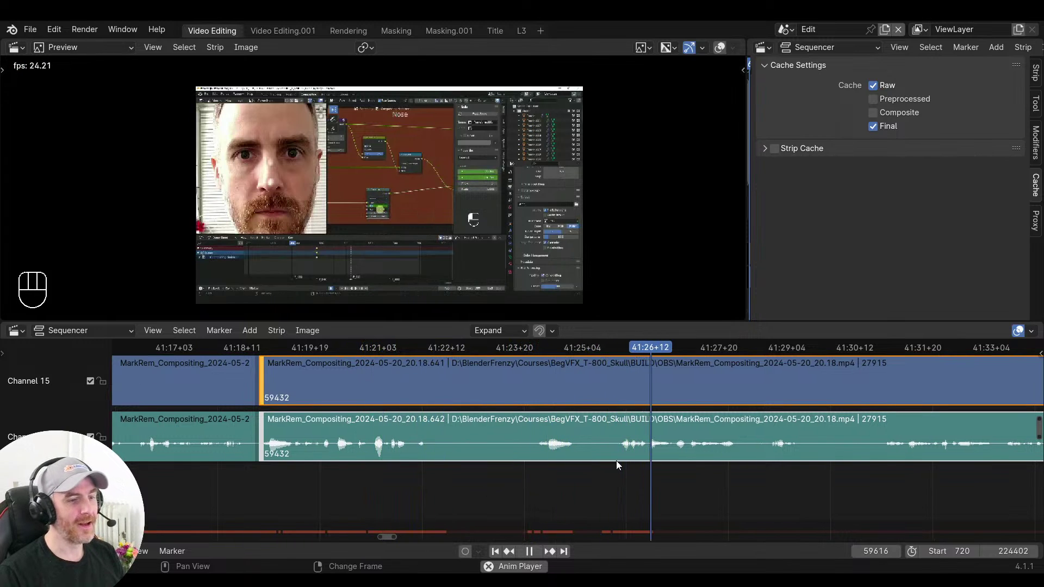
{"action": "key", "text": "space"}
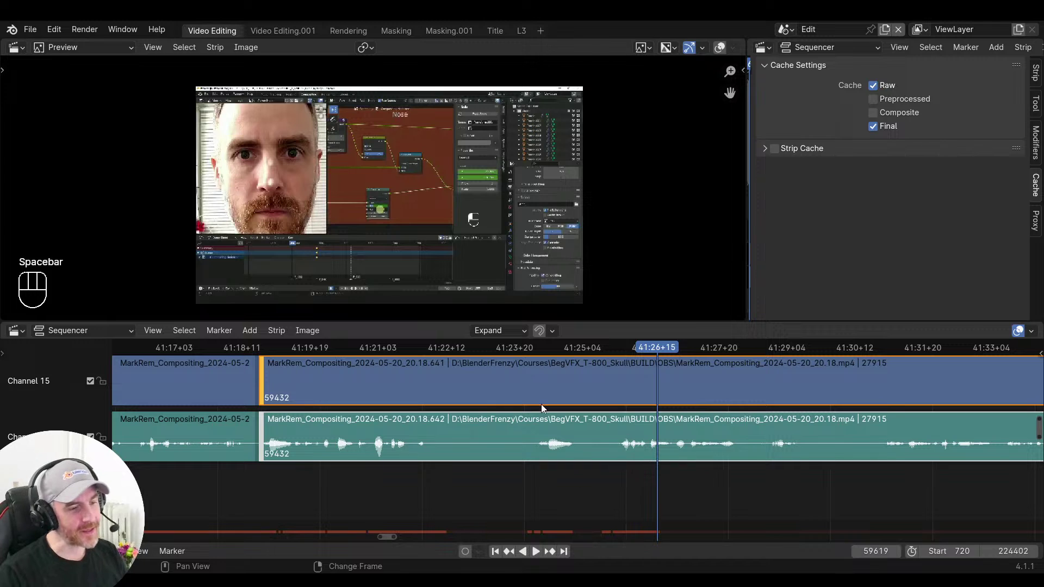
{"action": "key", "text": "ctrl"}
{"action": "middle_click_drag", "start_coordinate": [614, 459], "coordinate": [480, 476], "text": "ctrl"}
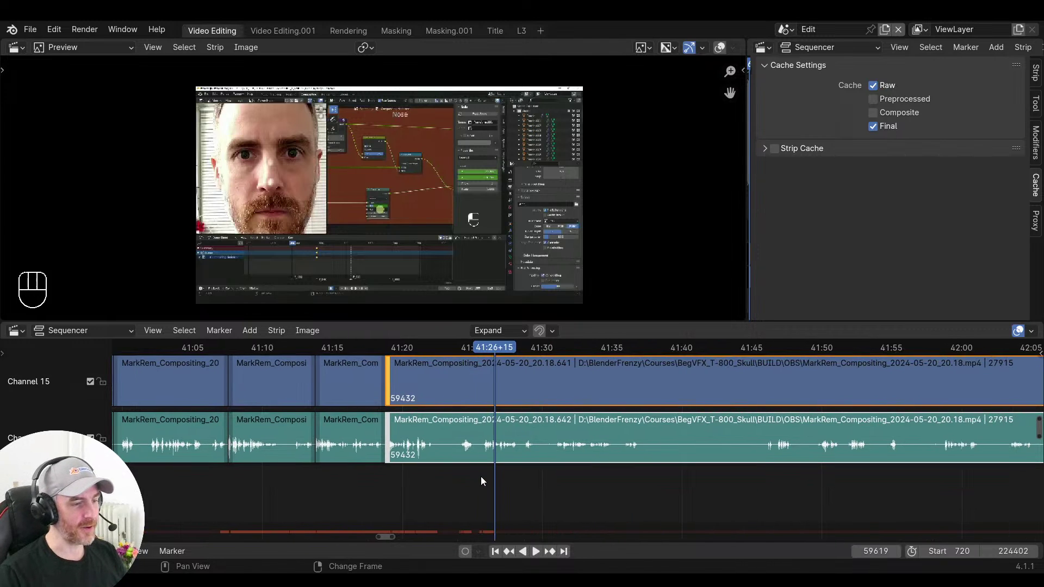
{"action": "key", "text": "space"}
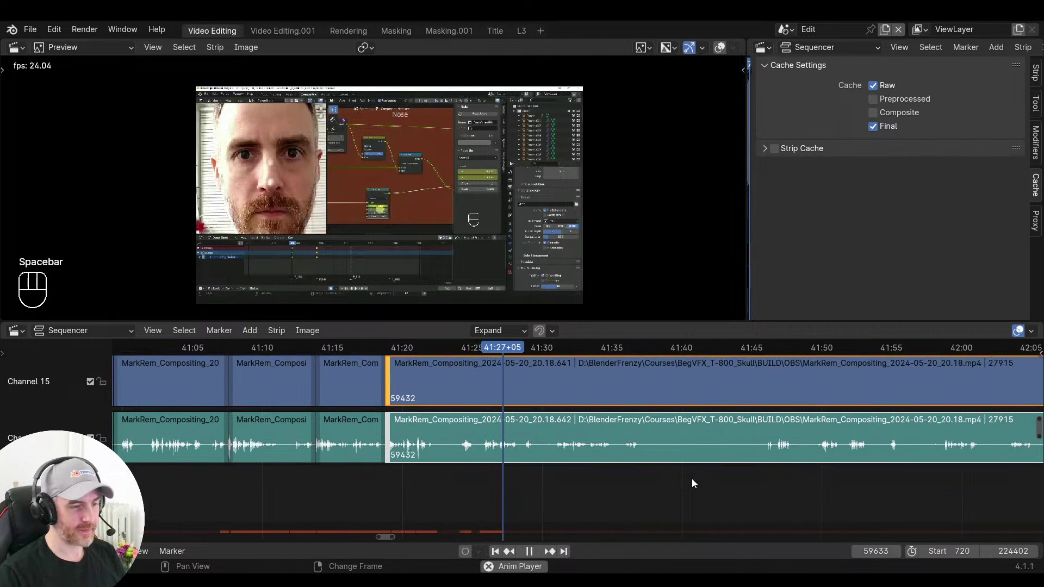
{"action": "scroll", "coordinate": [630, 488], "scroll_direction": "up", "scroll_amount": 2}
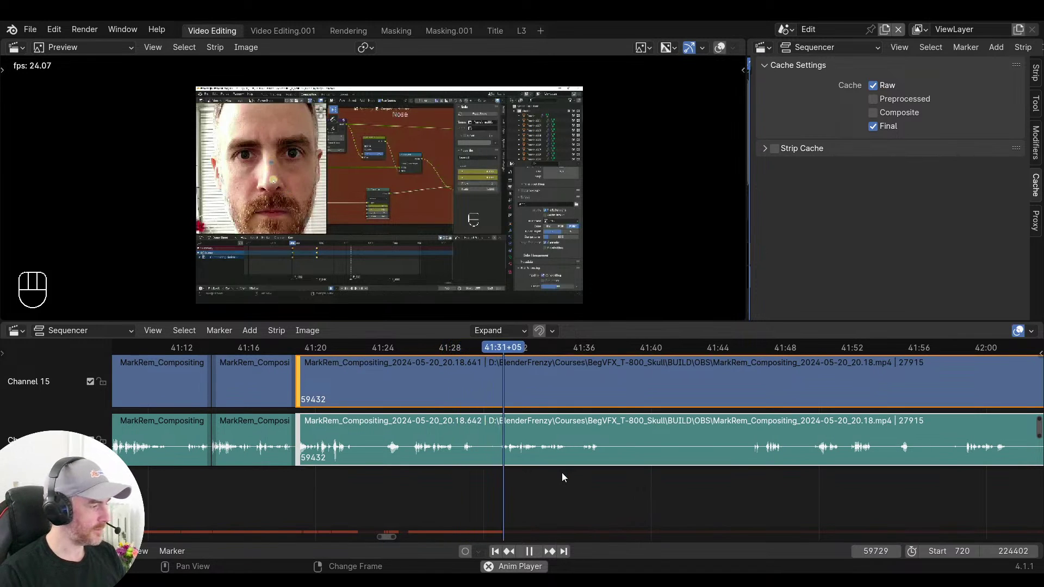
{"action": "scroll", "coordinate": [579, 477], "scroll_direction": "up", "scroll_amount": 3}
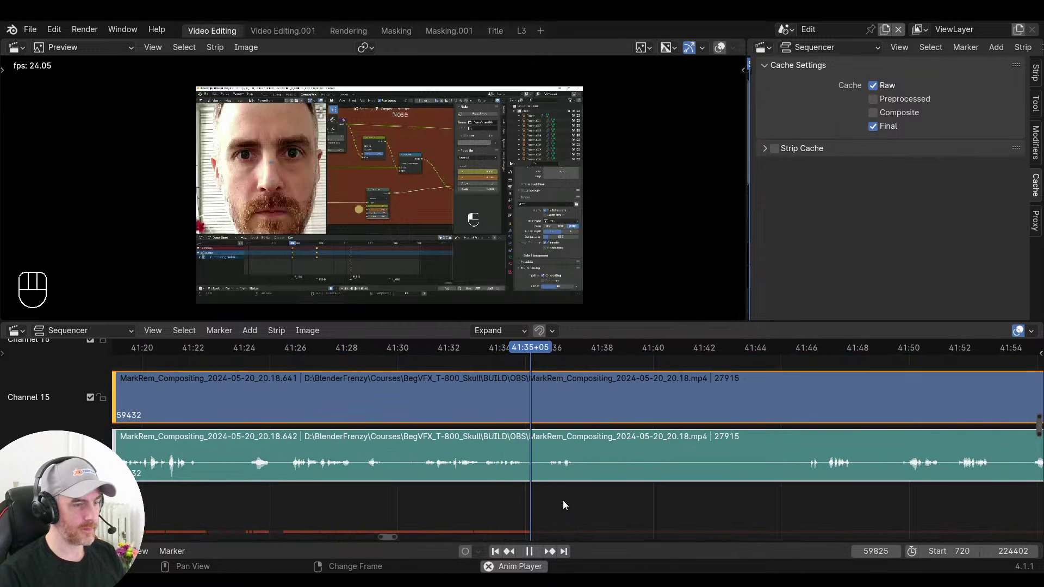
{"action": "scroll", "coordinate": [568, 503], "scroll_direction": "down", "scroll_amount": 1, "text": "ctrl"}
Trim the start of the video and audio strips after frame 59432 to shortly before 41:24+04, just ahead of the speech, and close the gap
{"action": "left_click_drag", "start_coordinate": [588, 503], "coordinate": [413, 468]}
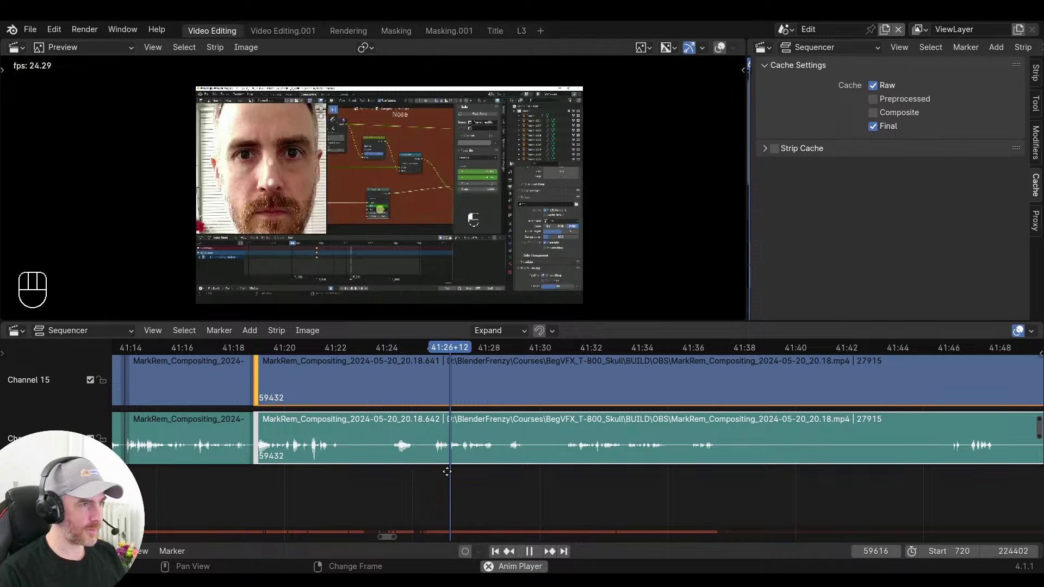
{"action": "scroll", "coordinate": [490, 467], "scroll_direction": "up", "scroll_amount": 3, "text": "ctrl"}
{"action": "key", "text": "space"}
{"action": "left_click_drag", "start_coordinate": [554, 473], "coordinate": [540, 472]}
{"action": "key", "text": "space"}
{"action": "left_click", "coordinate": [396, 479]}
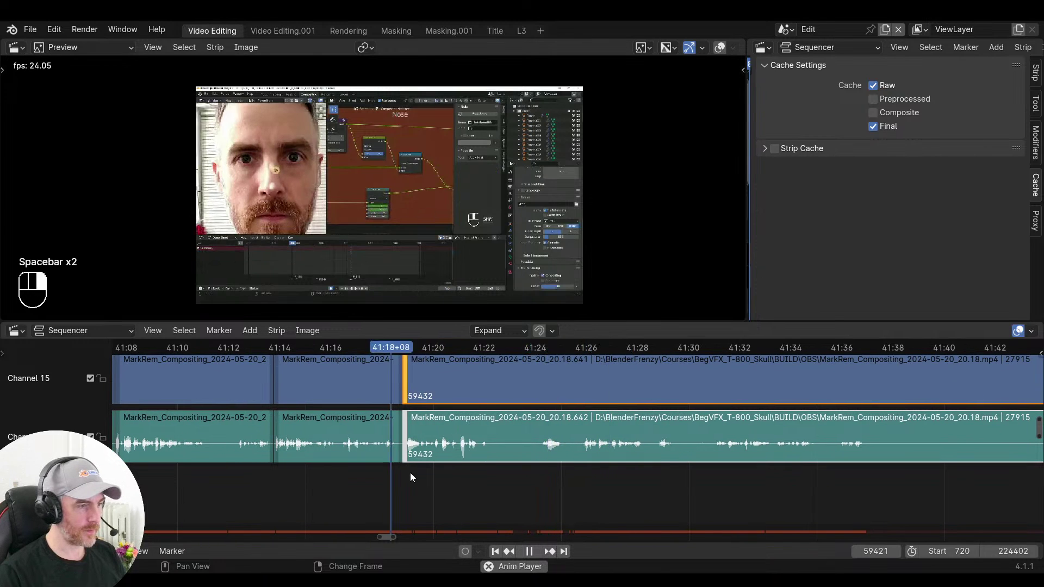
{"action": "left_click", "coordinate": [546, 470]}
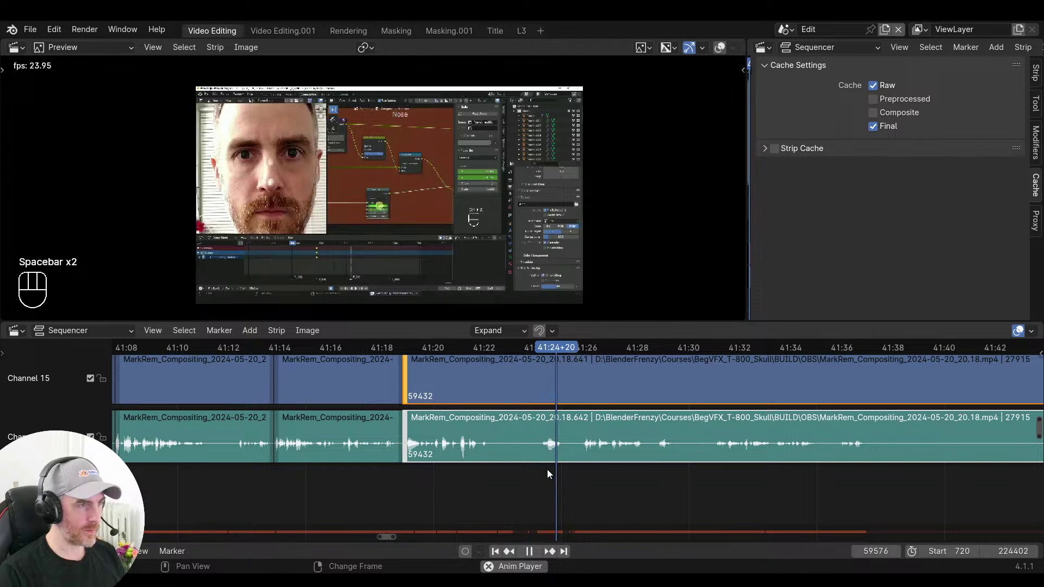
{"action": "key", "text": "space"}
{"action": "left_click", "coordinate": [539, 467]}
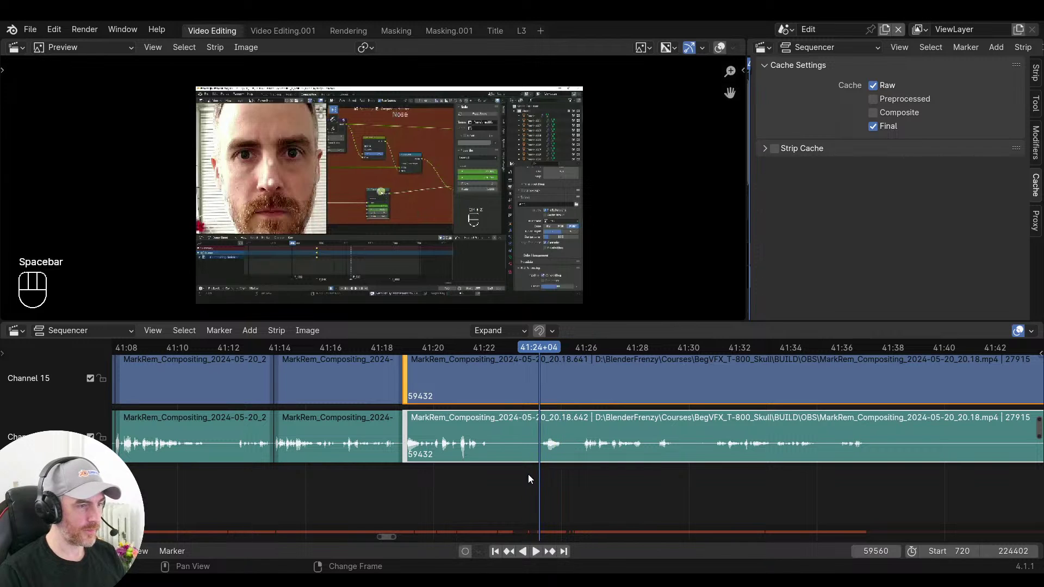
{"action": "left_click_drag", "start_coordinate": [528, 474], "coordinate": [394, 474]}
{"action": "key", "text": "s"}
{"action": "key", "text": "v"}
Play across the new join at frame 59432 and check how the picture and speech flow over the cut
{"action": "key", "text": "space"}
{"action": "middle_click_drag", "start_coordinate": [399, 471], "coordinate": [512, 480], "text": "ctrl"}
{"action": "left_click_drag", "start_coordinate": [512, 479], "coordinate": [456, 495]}
{"action": "key", "text": "space"}
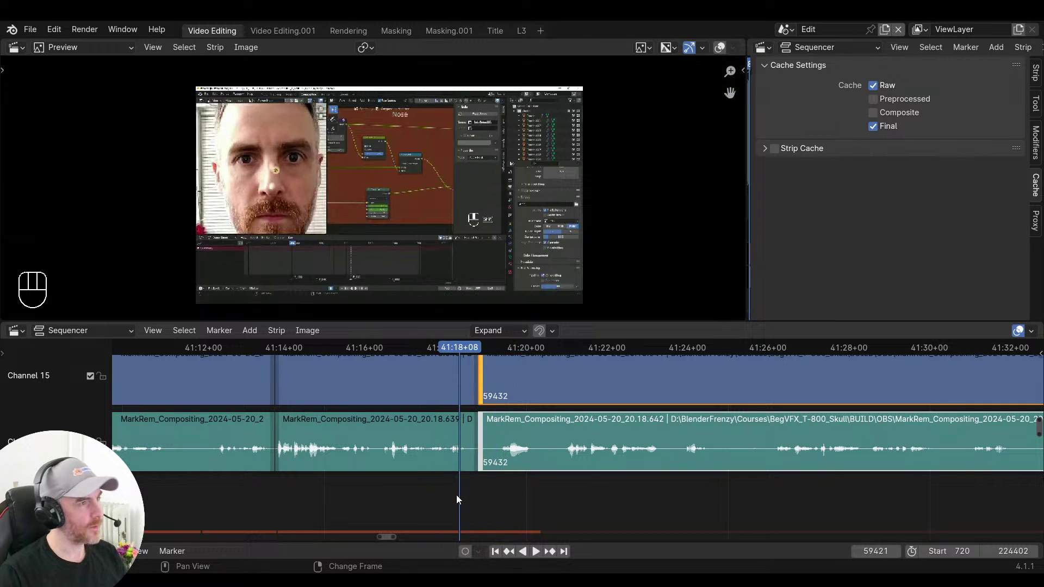
{"action": "key", "text": "space"}
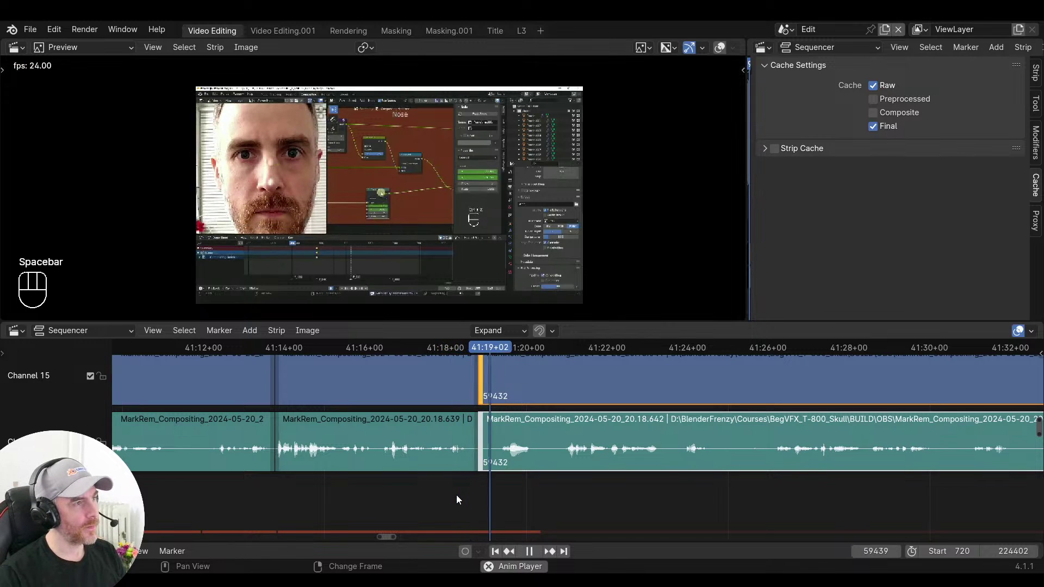
{"action": "key", "text": "space"}
{"action": "scroll", "coordinate": [456, 495], "scroll_direction": "up", "scroll_amount": 3}
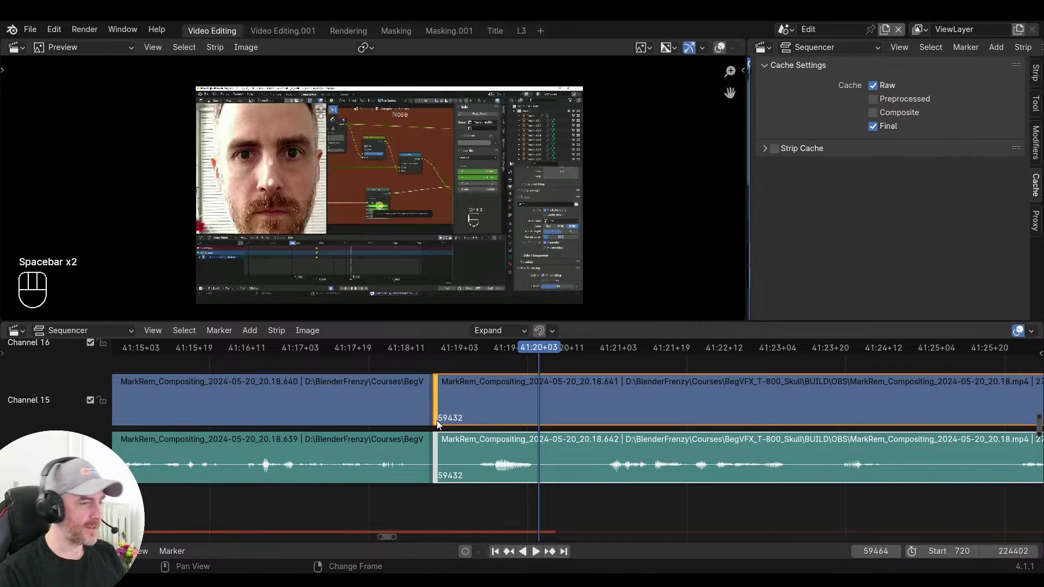
{"action": "left_click_drag", "start_coordinate": [436, 420], "coordinate": [421, 399]}
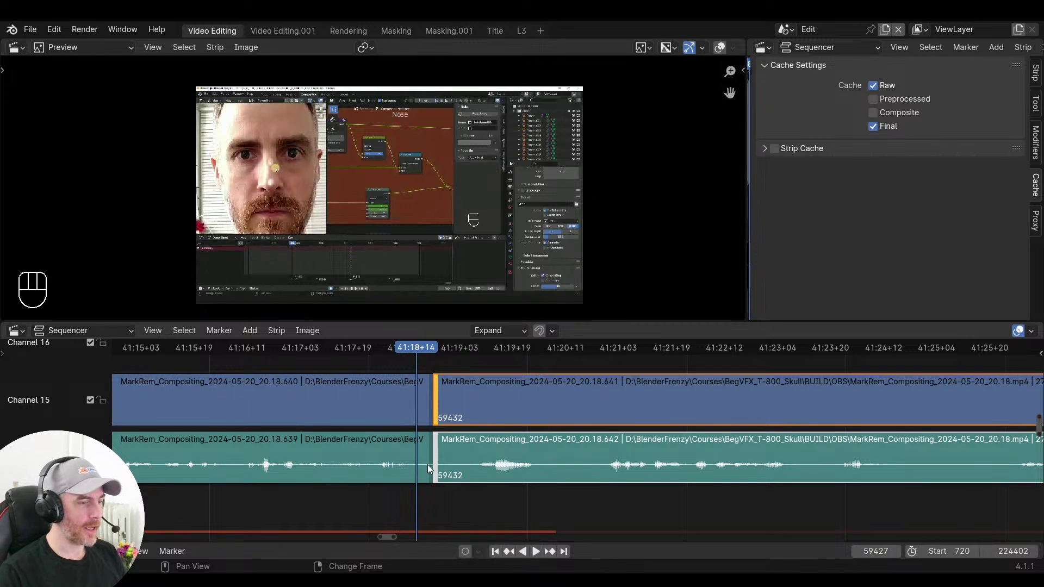
{"action": "key", "text": "space"}
{"action": "key", "text": "space"}
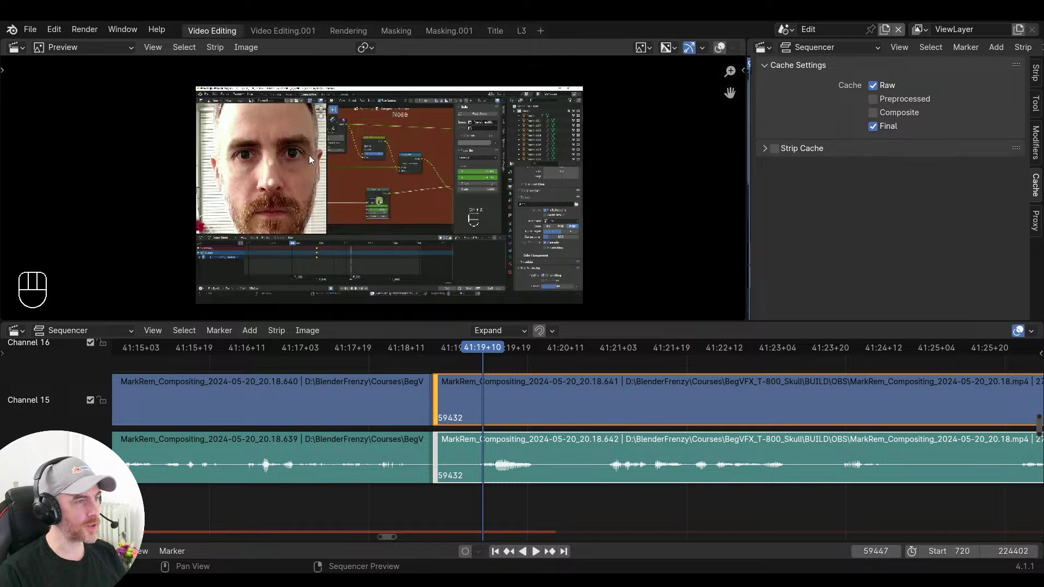
Scrub and replay repeatedly from just before frame 59432 to examine the jump in the picture against the speech
{"action": "left_click_drag", "start_coordinate": [430, 522], "coordinate": [415, 499]}
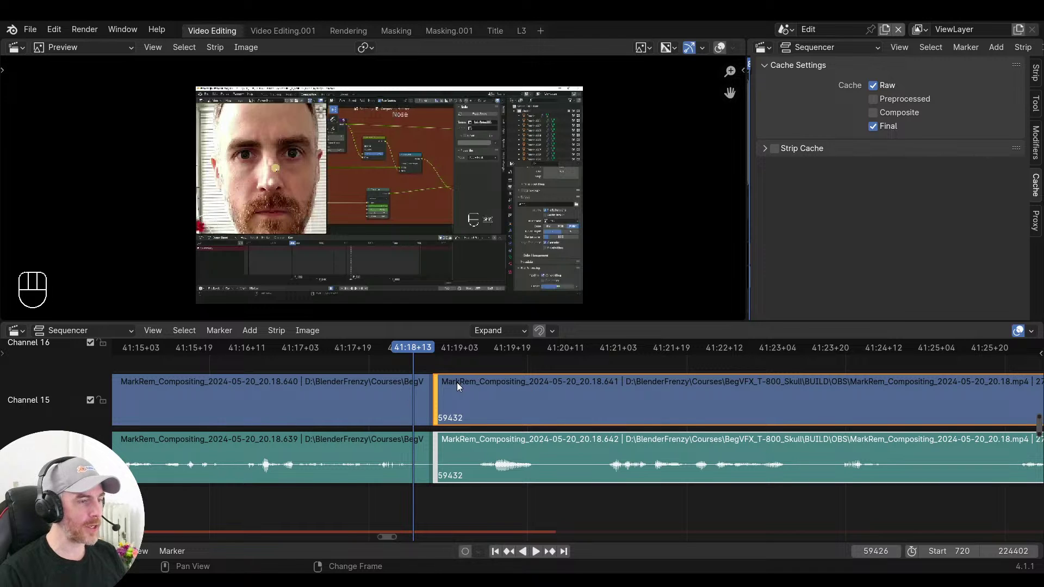
{"action": "left_click", "coordinate": [377, 393]}
{"action": "left_click", "coordinate": [378, 395]}
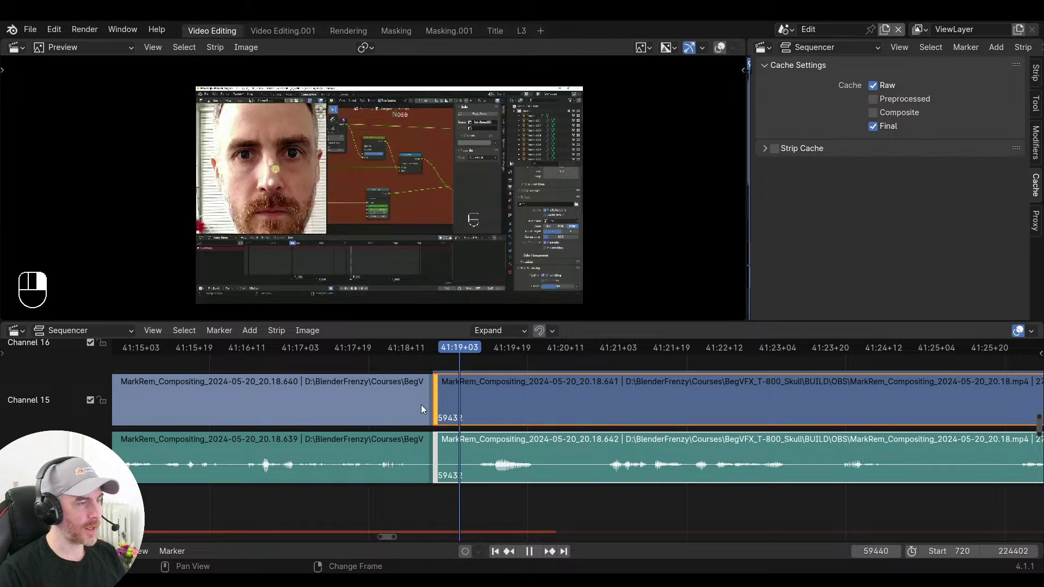
{"action": "left_click_drag", "start_coordinate": [421, 404], "coordinate": [405, 404]}
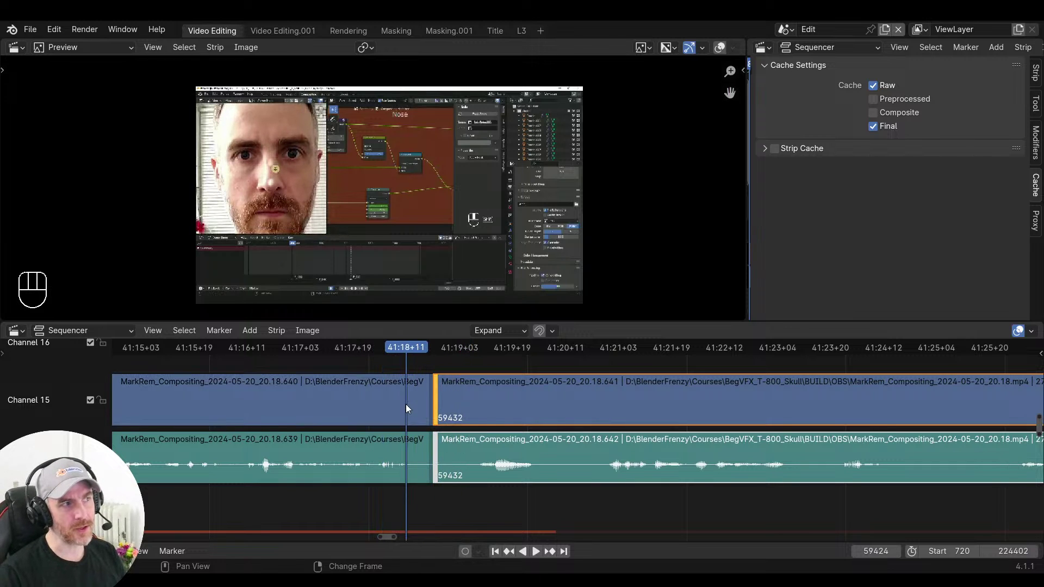
{"action": "left_click", "coordinate": [391, 408]}
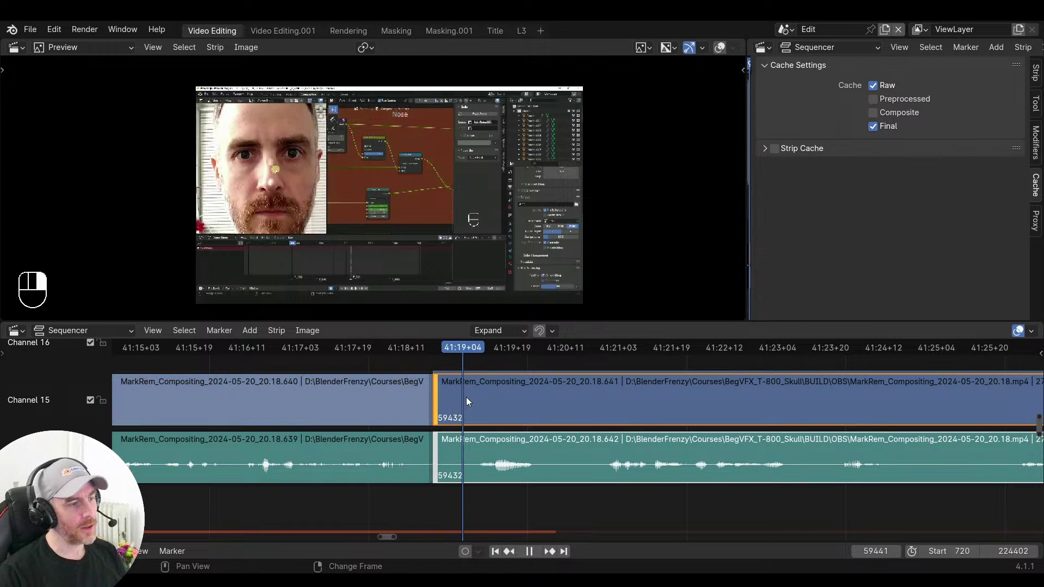
{"action": "left_click", "coordinate": [414, 400]}
{"action": "key", "text": "Escape"}
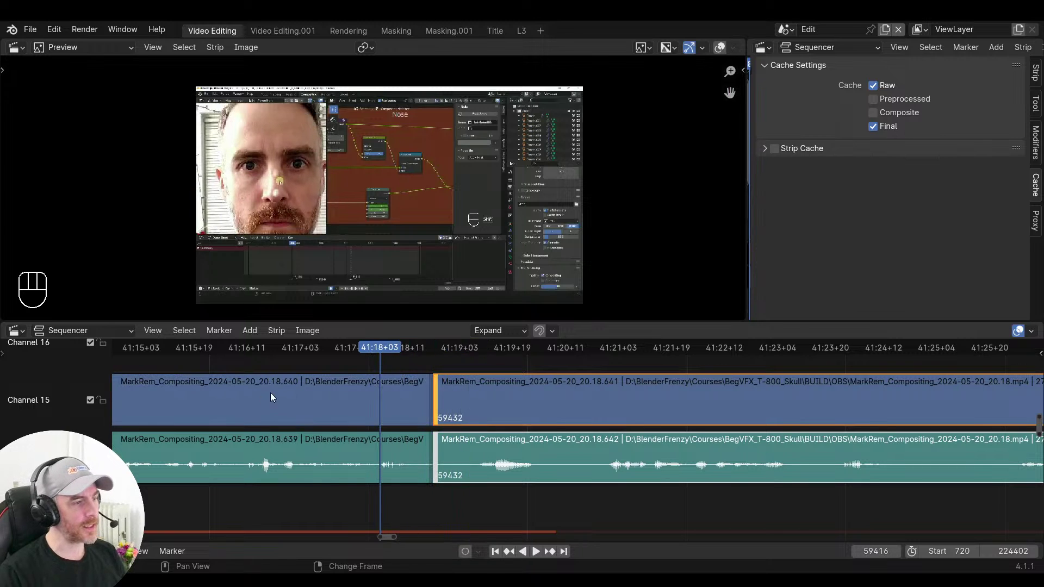
{"action": "left_click", "coordinate": [310, 407]}
{"action": "key", "text": "space"}
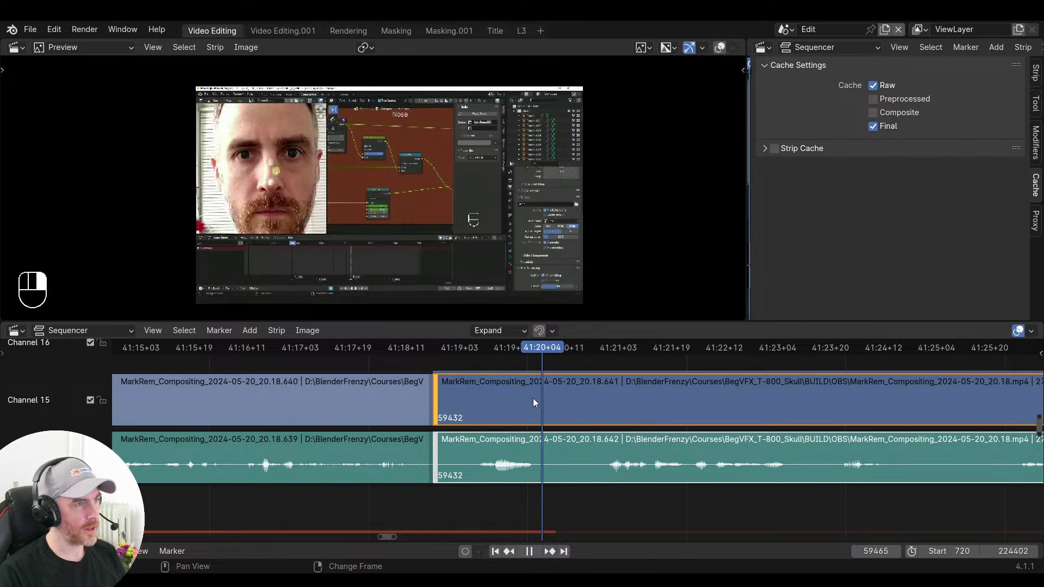
Shift only the video cut between the two adjoining strips to frame 59468, leaving the audio cut at frame 59432
{"action": "right_click_drag", "start_coordinate": [532, 398], "coordinate": [553, 394]}
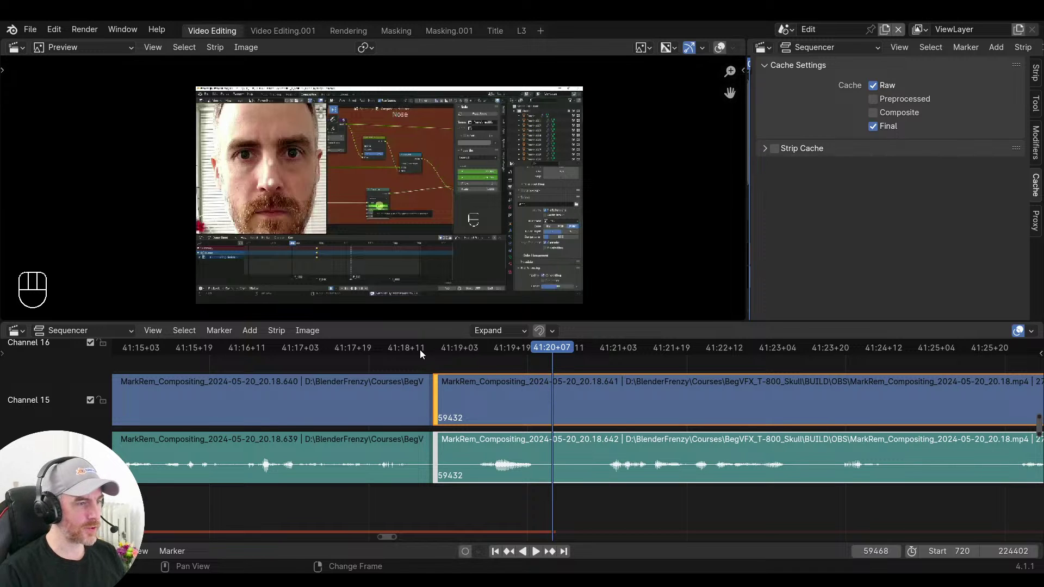
{"action": "left_click", "coordinate": [433, 380], "text": "shift"}
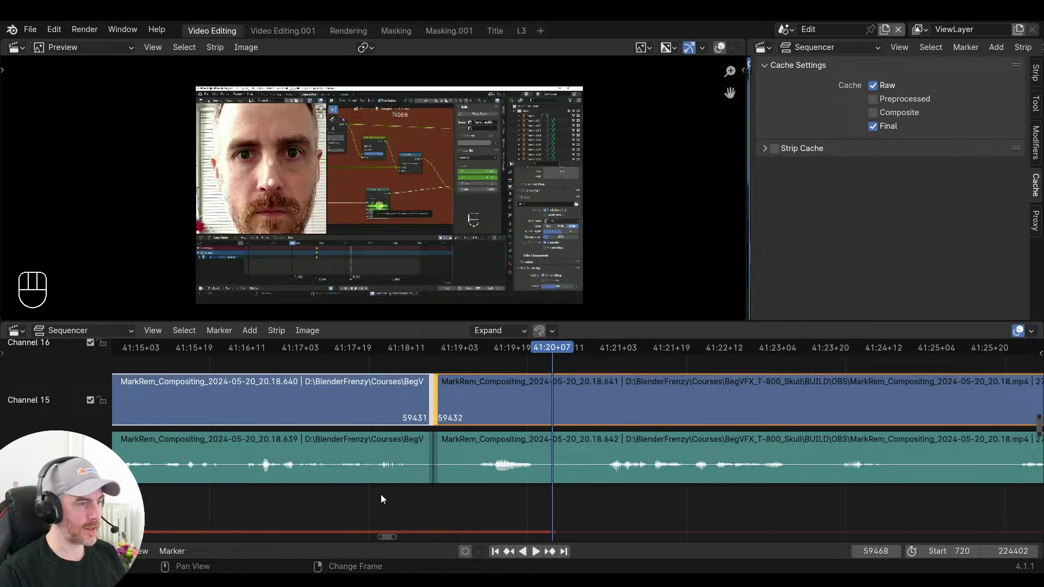
{"action": "key", "text": "shift+s"}
Replay the offset video cut at frame 59468 from shortly before the audio cut at frame 59432, checking picture against speech
{"action": "right_click_drag", "start_coordinate": [358, 465], "coordinate": [346, 471]}
{"action": "key", "text": "space"}
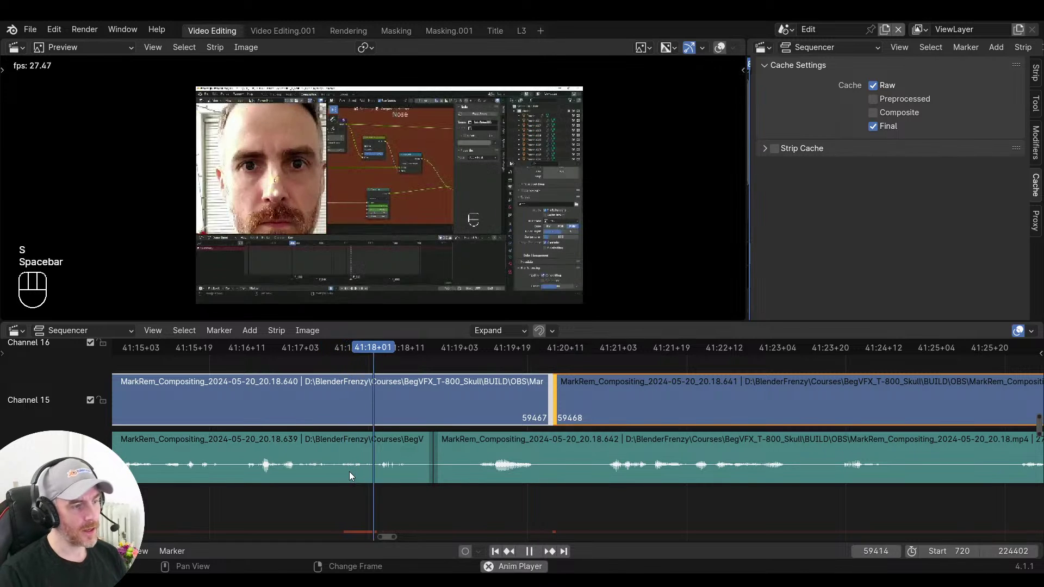
{"action": "key", "text": "space"}
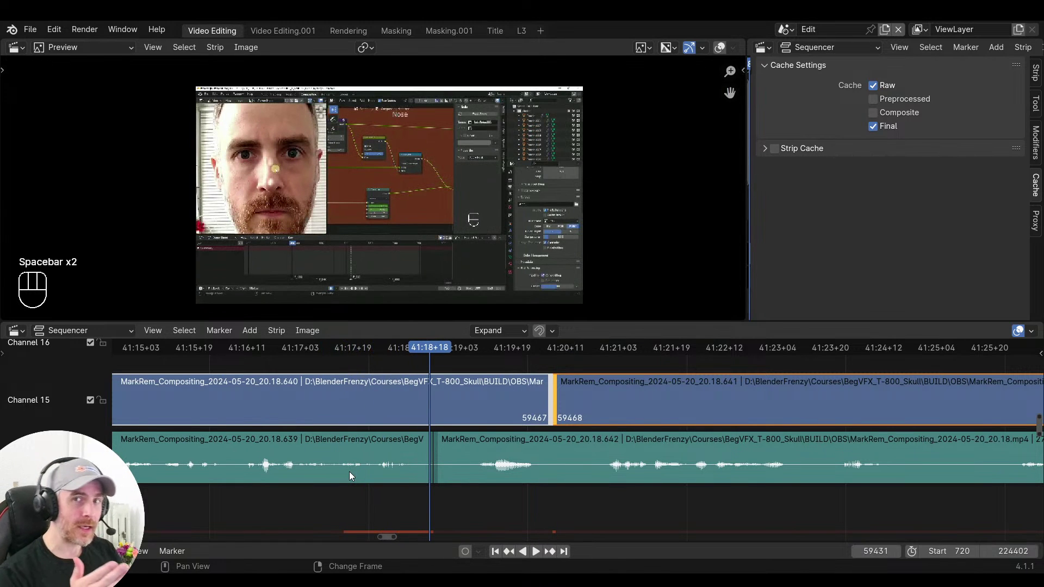
{"action": "key", "text": "space"}
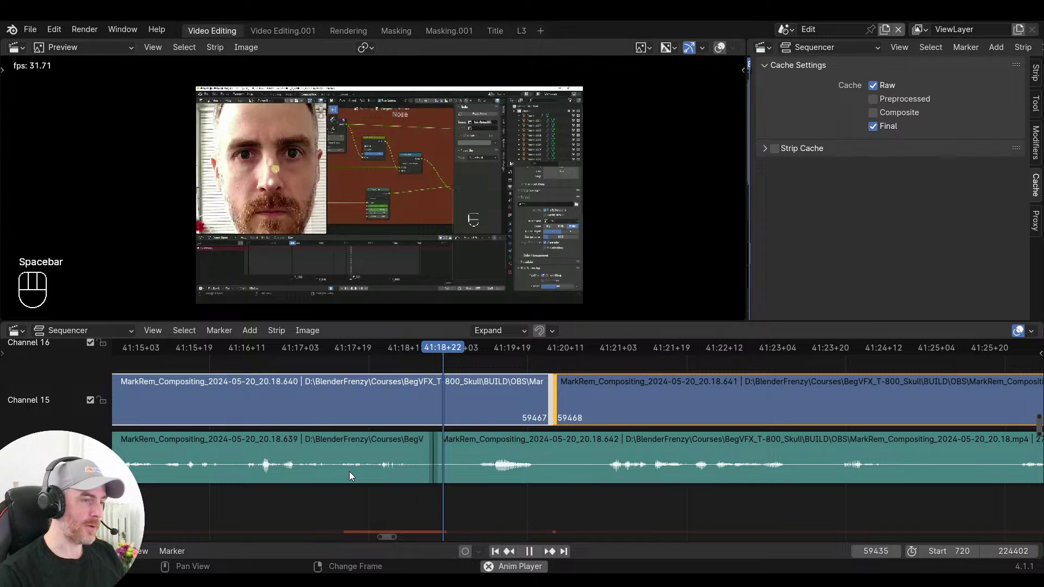
{"action": "key", "text": "space"}
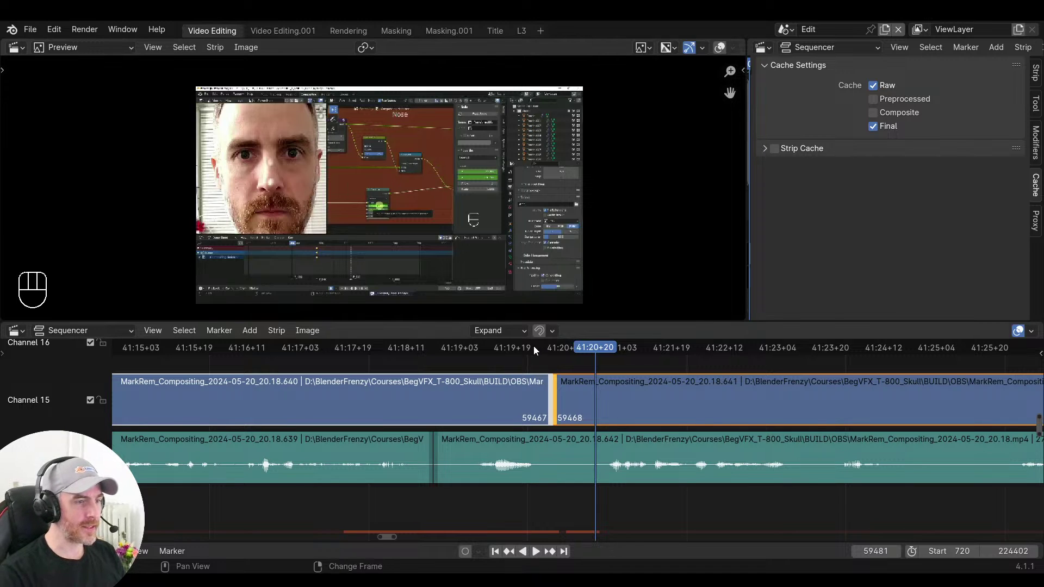
{"action": "left_click_drag", "start_coordinate": [533, 350], "coordinate": [414, 351]}
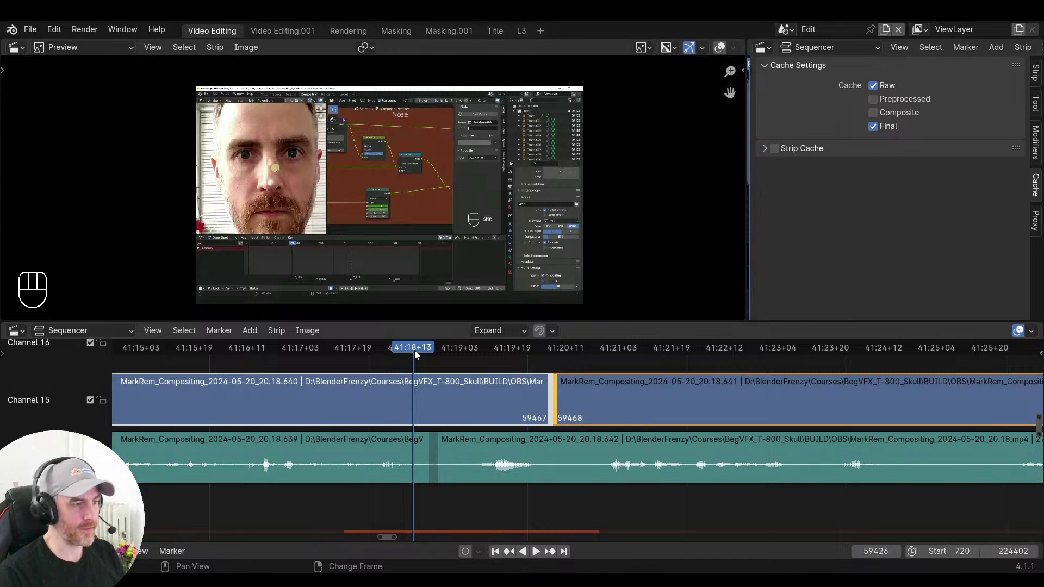
{"action": "key", "text": "space"}
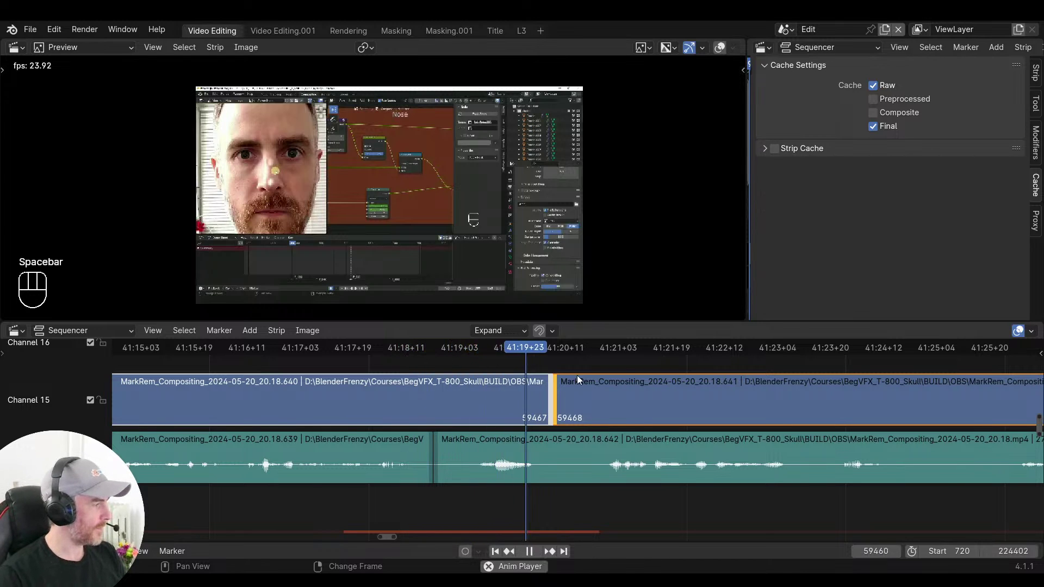
Play on through the speech and cut the video and audio strips at frame 59758, just after the phrase ending near 41:32
{"action": "scroll", "coordinate": [473, 375], "scroll_direction": "down", "scroll_amount": 6, "text": "ctrl"}
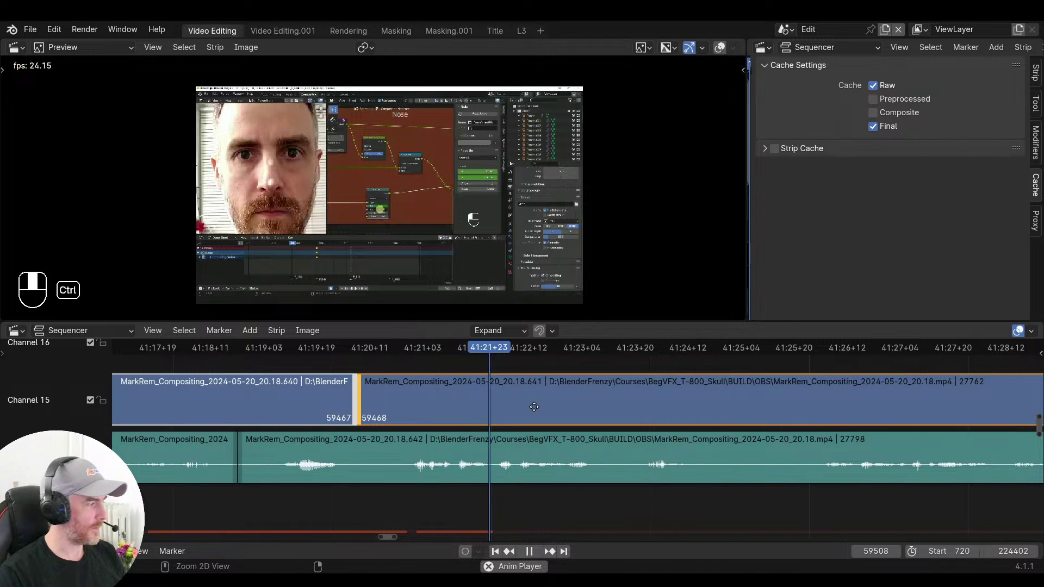
{"action": "scroll", "coordinate": [534, 408], "scroll_direction": "down", "scroll_amount": 6, "text": "ctrl"}
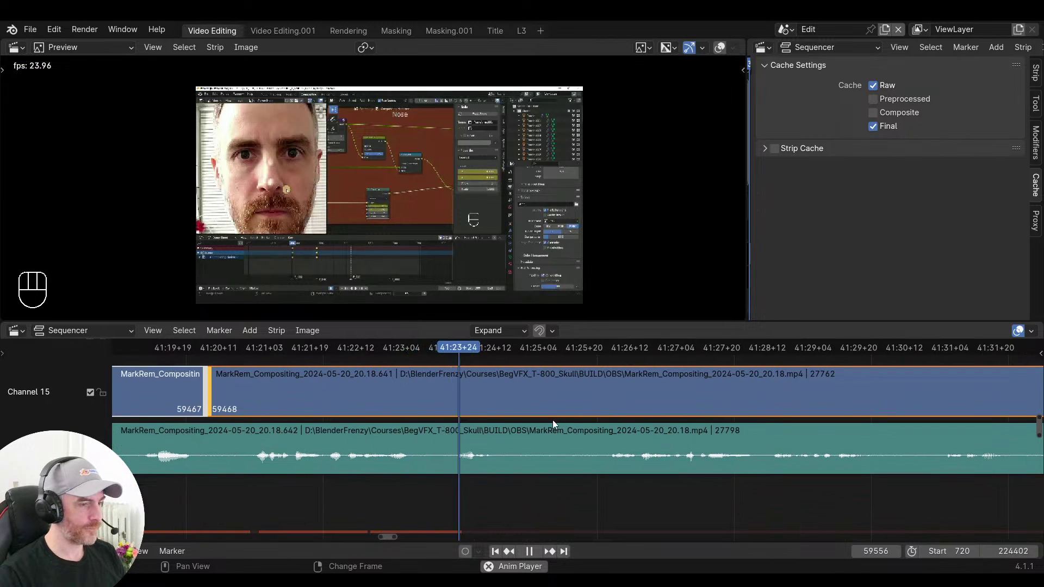
{"action": "scroll", "coordinate": [552, 420], "scroll_direction": "down", "scroll_amount": 4, "text": "ctrl"}
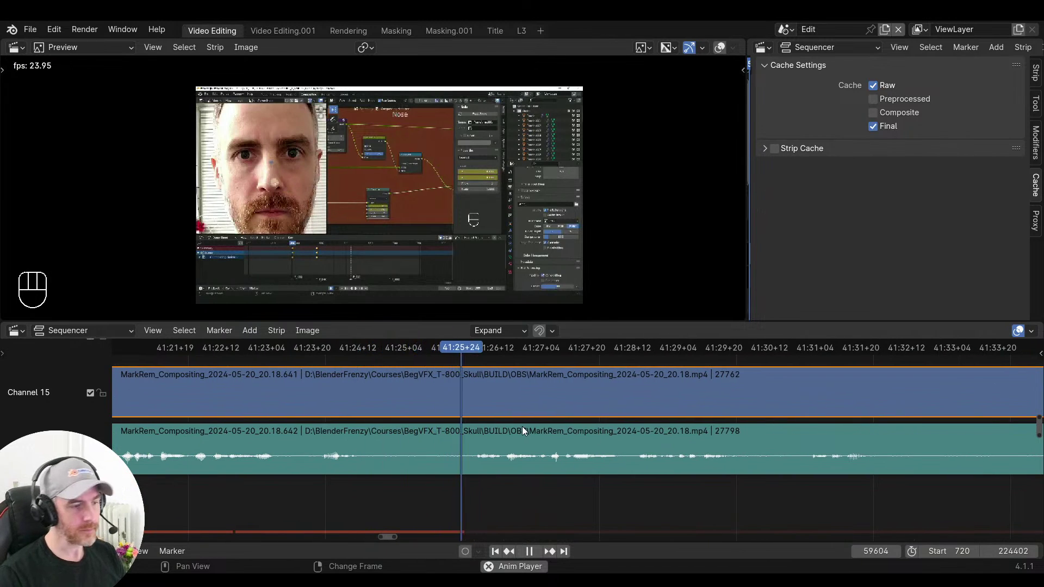
{"action": "scroll", "coordinate": [517, 432], "scroll_direction": "down", "scroll_amount": 8, "text": "ctrl"}
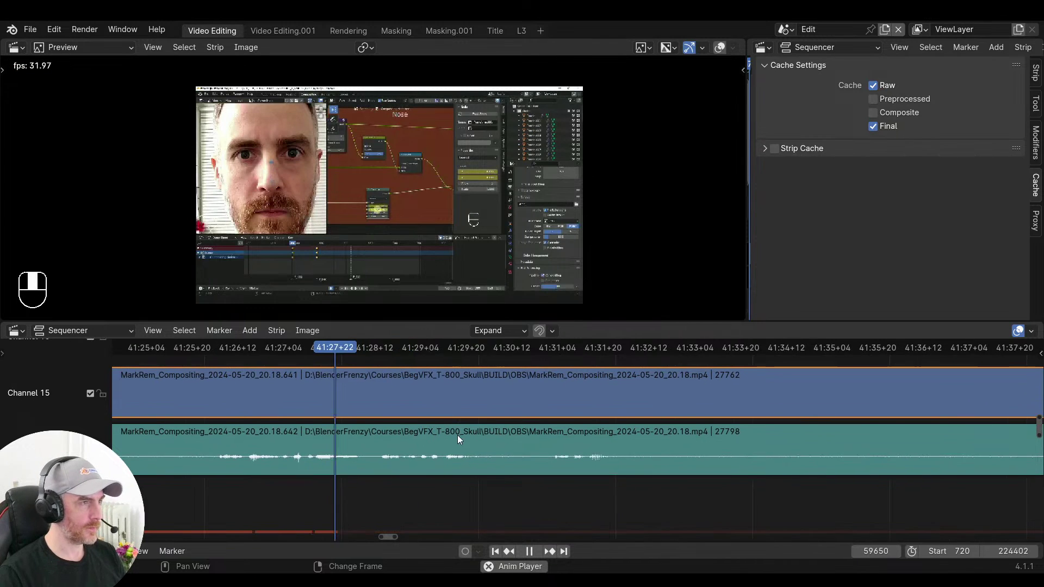
{"action": "scroll", "coordinate": [457, 434], "scroll_direction": "down", "scroll_amount": 4}
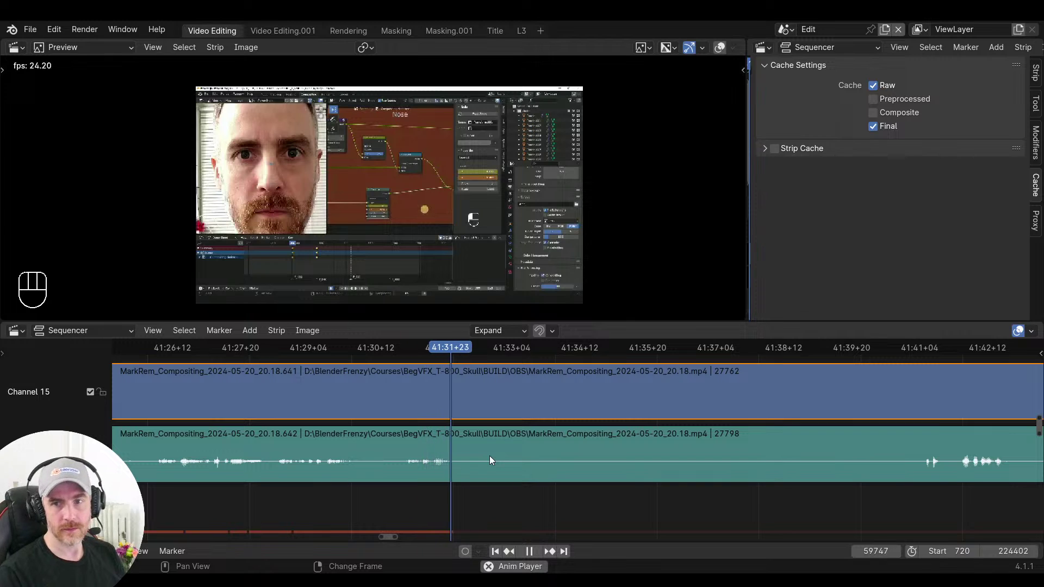
{"action": "key", "text": "space"}
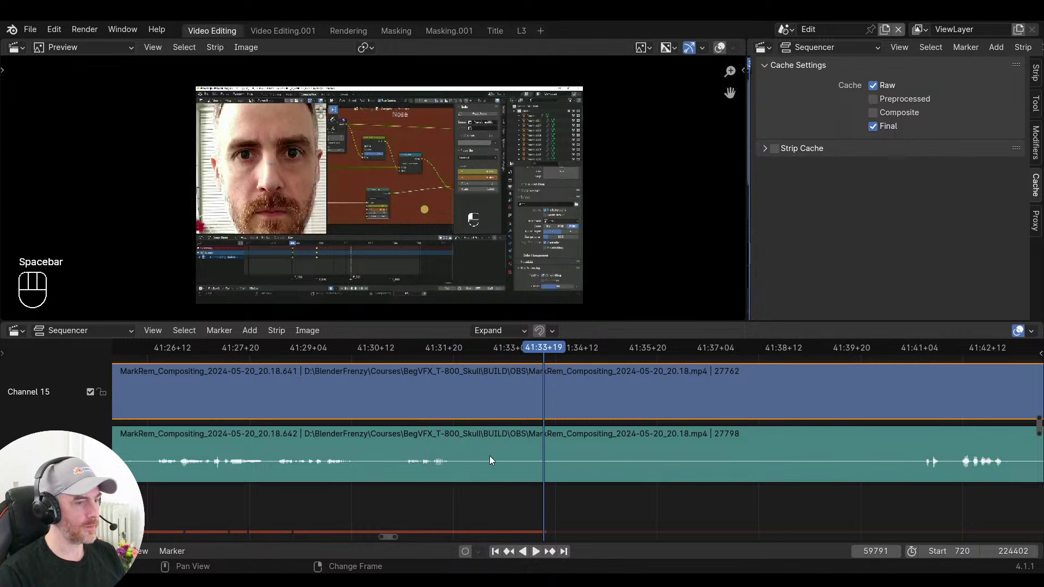
{"action": "right_click_drag", "start_coordinate": [482, 449], "coordinate": [389, 416]}
{"action": "key", "text": "space"}
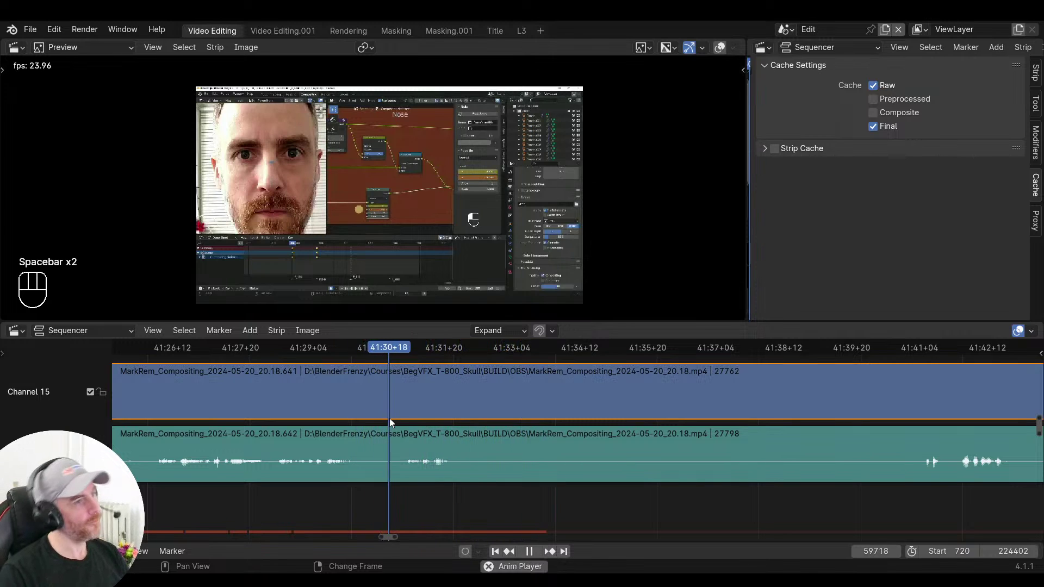
{"action": "key", "text": "space"}
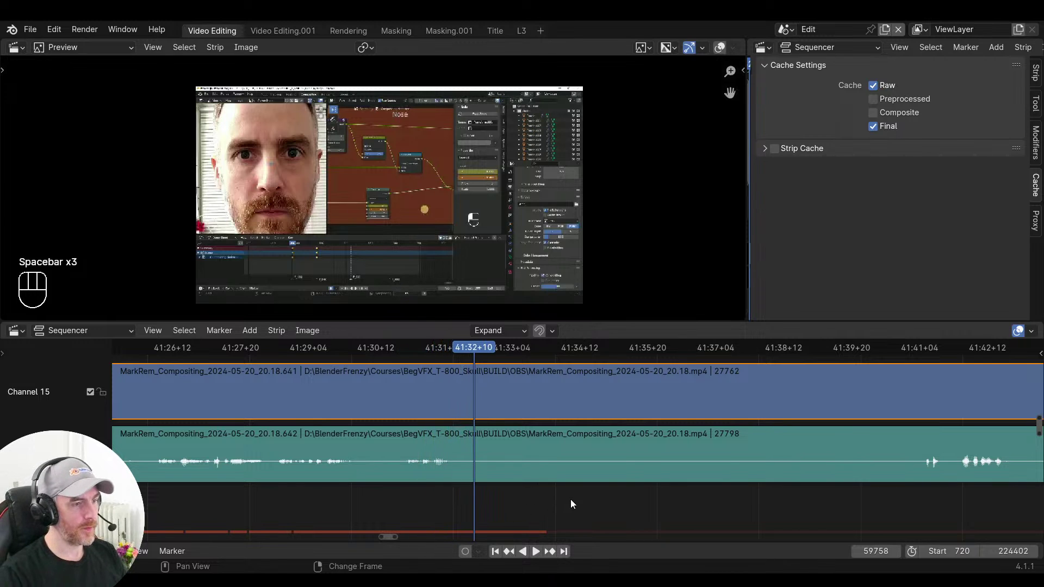
{"action": "key", "text": "f"}
{"action": "key", "text": "f"}
Trim the start of the video and audio strips after frame 59758 to frame 59949, just before the speech resumes, and close the gap
{"action": "scroll", "coordinate": [626, 491], "scroll_direction": "down", "scroll_amount": 3}
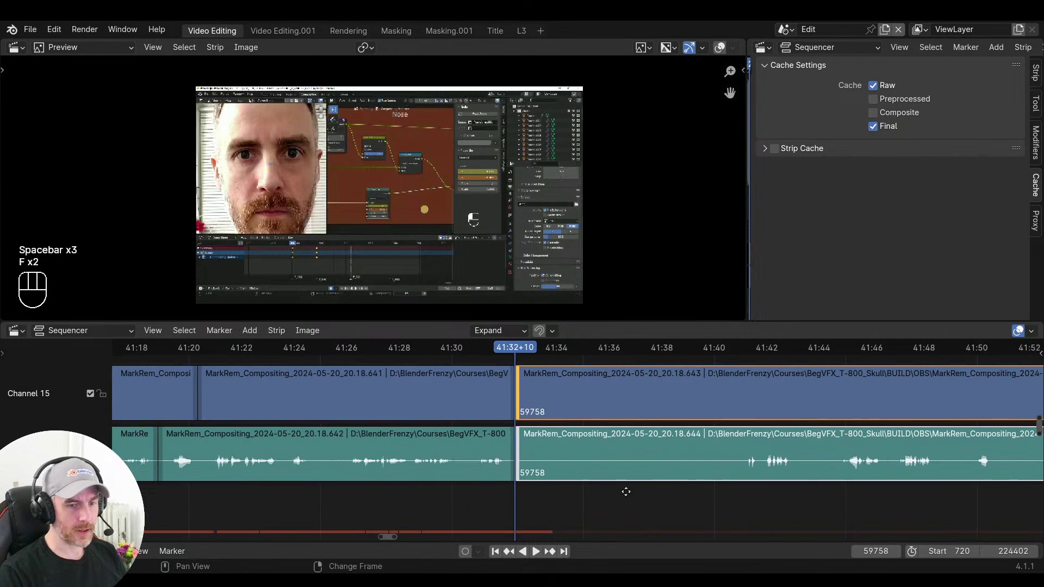
{"action": "middle_click_drag", "start_coordinate": [625, 491], "coordinate": [569, 474]}
{"action": "right_click", "coordinate": [431, 479]}
{"action": "key", "text": "space"}
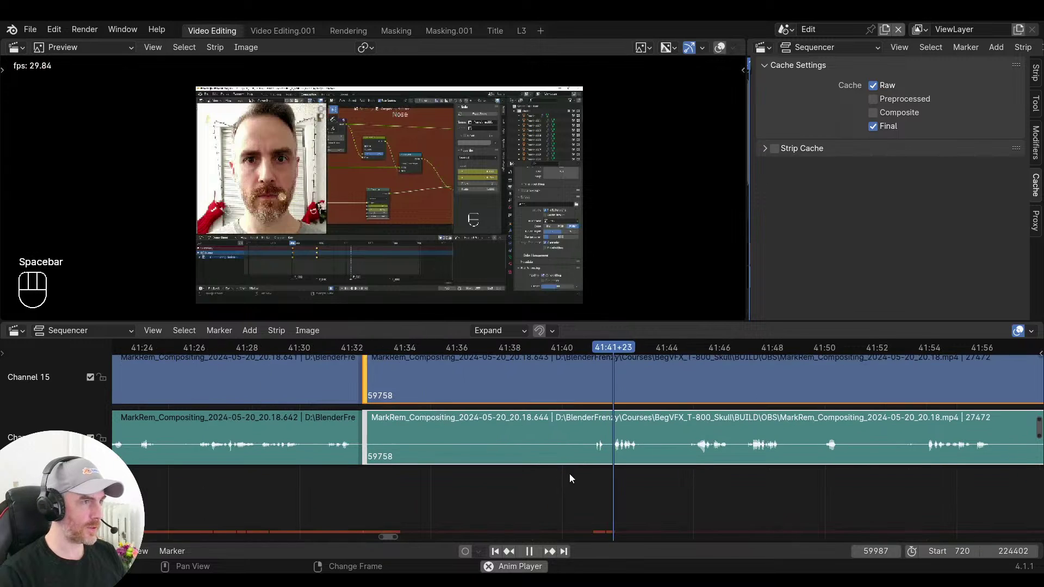
{"action": "right_click", "coordinate": [529, 475]}
{"action": "right_click", "coordinate": [583, 474]}
{"action": "key", "text": "space"}
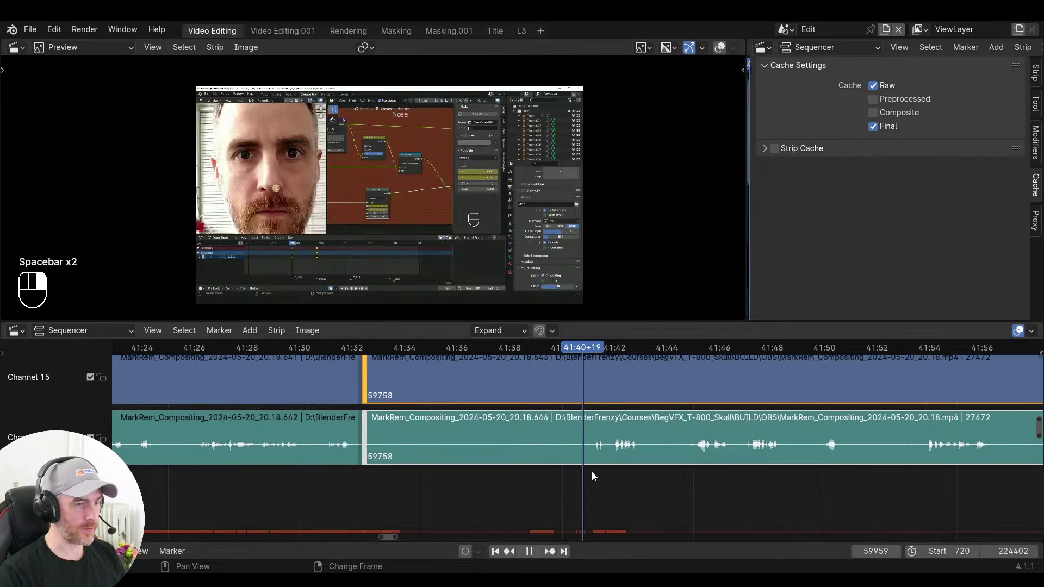
{"action": "right_click_drag", "start_coordinate": [592, 473], "coordinate": [572, 476]}
{"action": "key", "text": "s"}
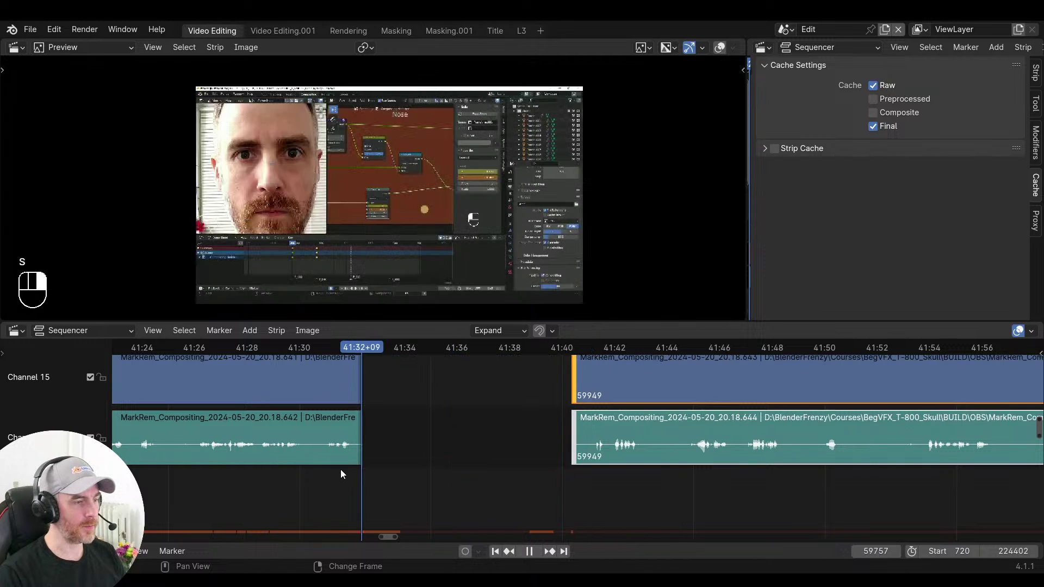
{"action": "key", "text": "v"}
Cut the strips at frame 59822, trim the following part's start to frame 59863, just ahead of the speech, and close the gap
{"action": "key", "text": "space"}
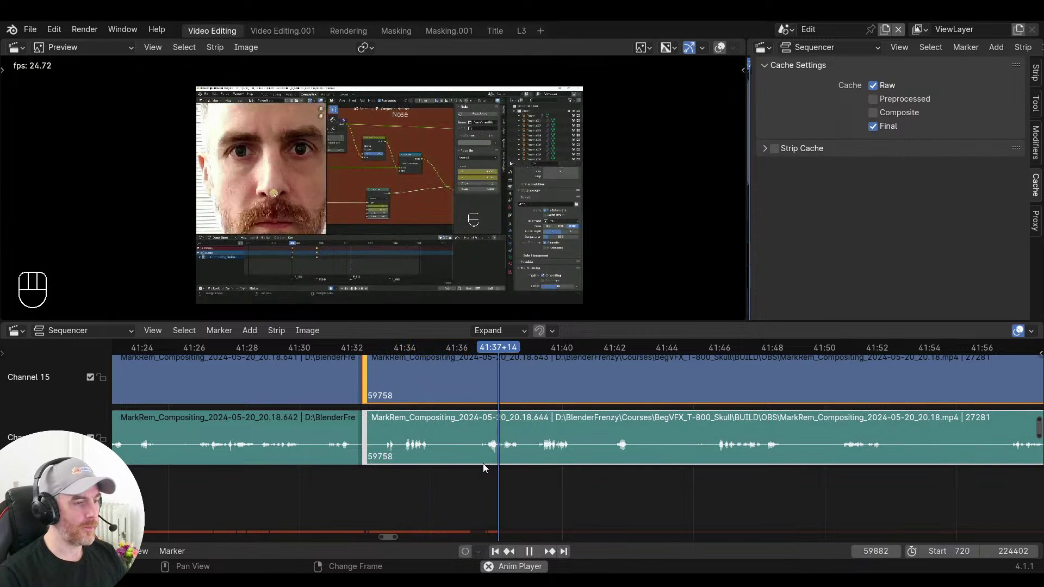
{"action": "key", "text": "space"}
{"action": "key", "text": "f"}
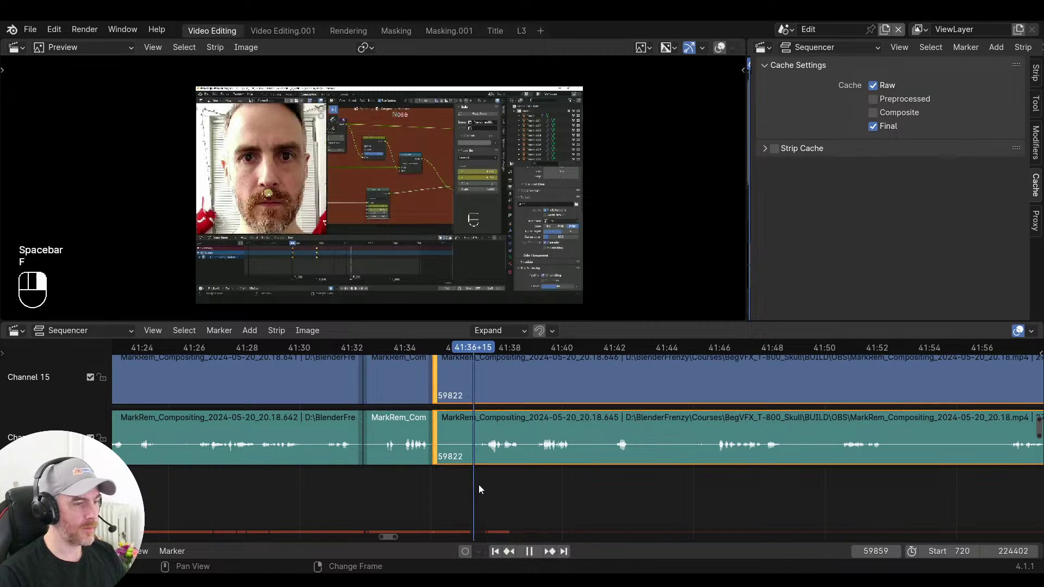
{"action": "key", "text": "s"}
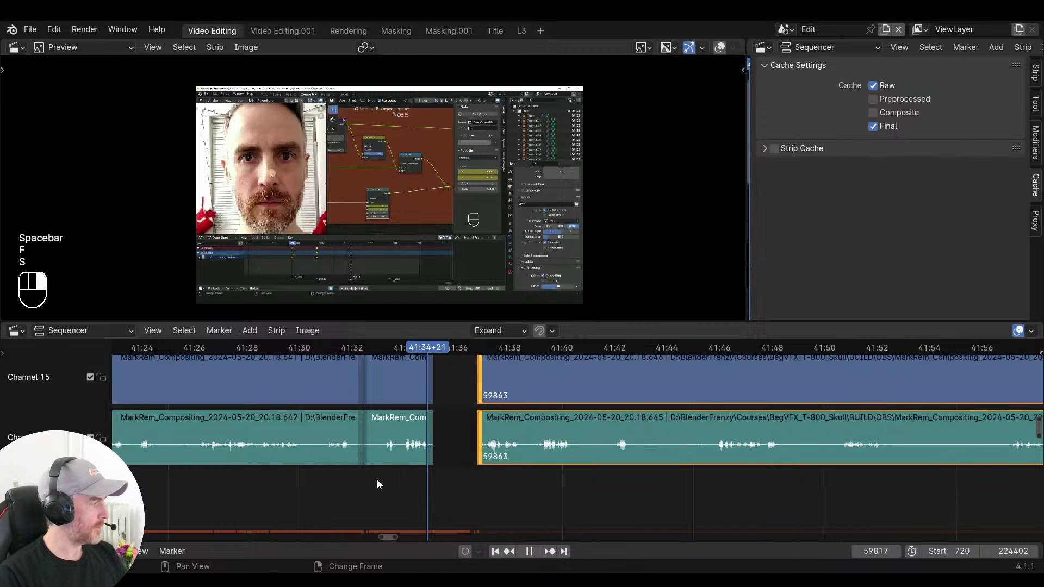
{"action": "key", "text": "v"}
Play and replay the phrases between about 41:36 and 41:45 to judge which speech to keep and which pauses to remove
{"action": "key", "text": "space"}
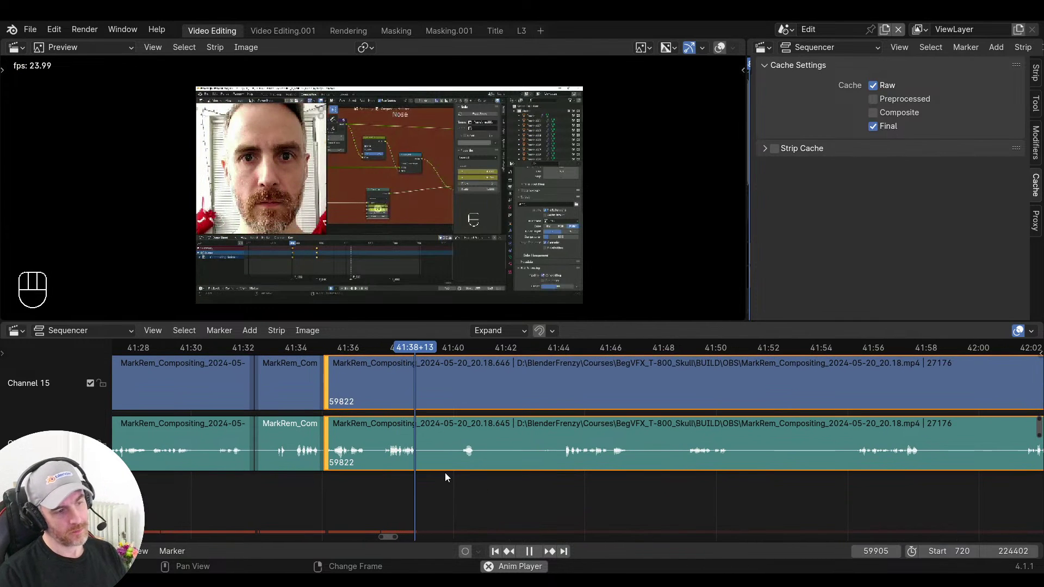
{"action": "key", "text": "space"}
{"action": "key", "text": "space"}
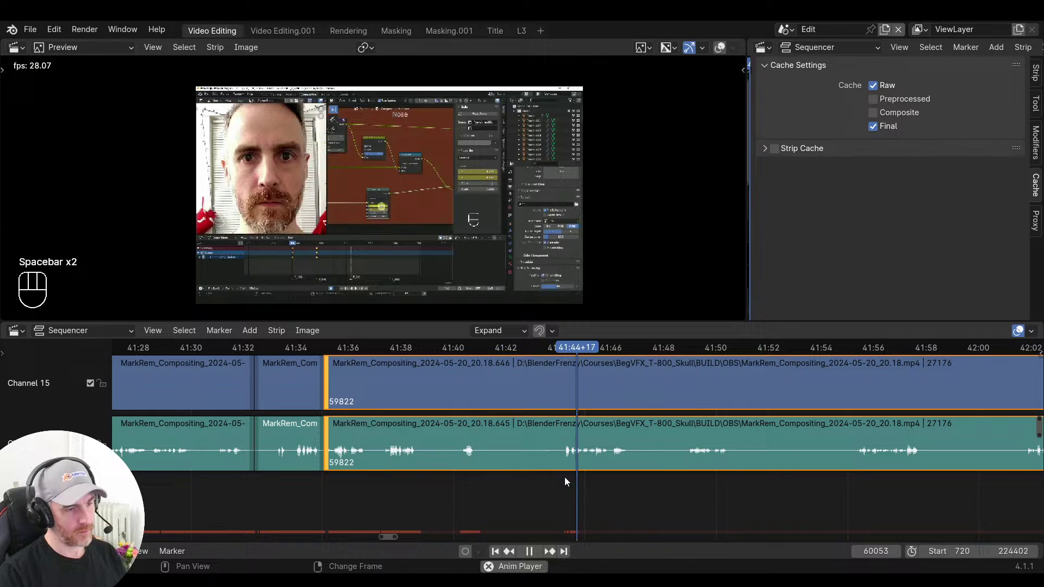
{"action": "left_click", "coordinate": [377, 467]}
{"action": "key", "text": "space"}
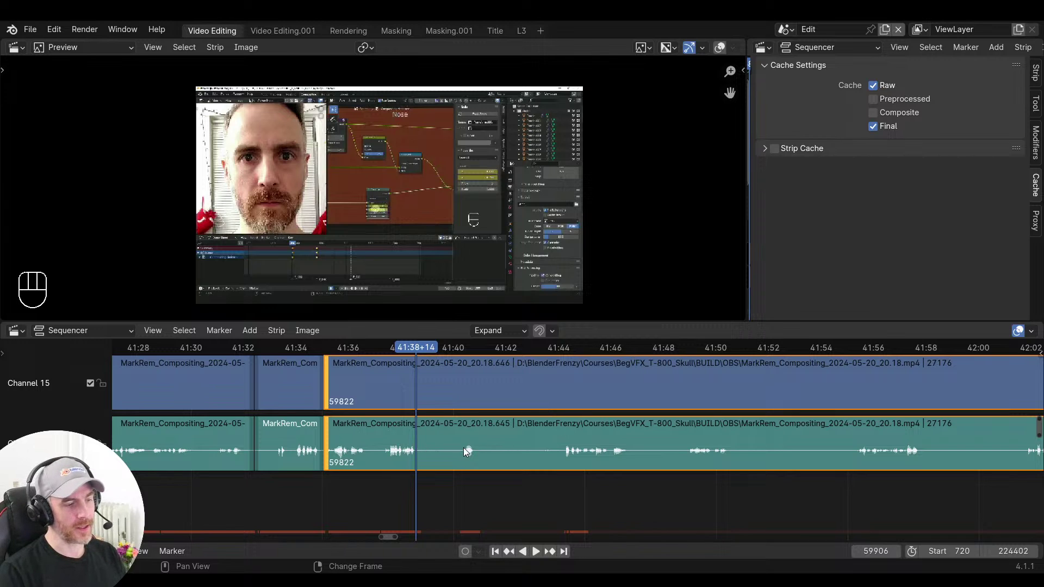
{"action": "left_click", "coordinate": [399, 479]}
{"action": "left_click", "coordinate": [462, 468]}
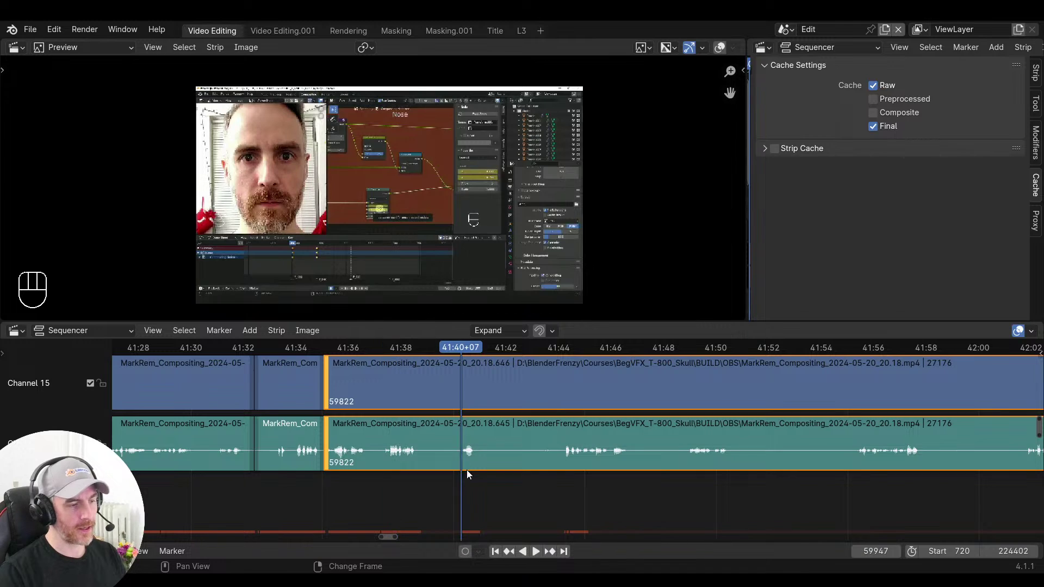
{"action": "key", "text": "space"}
{"action": "key", "text": "space"}
{"action": "left_click", "coordinate": [548, 482]}
{"action": "key", "text": "space"}
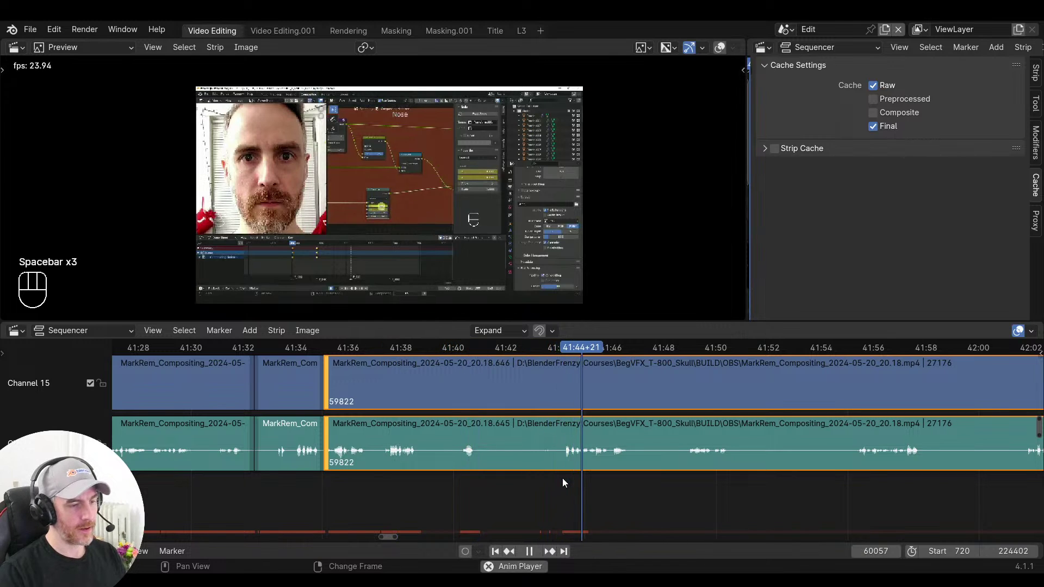
{"action": "key", "text": "space"}
{"action": "left_click", "coordinate": [361, 466]}
Cut the video and audio strips at frame 59906 and trim the following part's start to frame 59946, before the short word
{"action": "left_click_drag", "start_coordinate": [361, 467], "coordinate": [416, 473]}
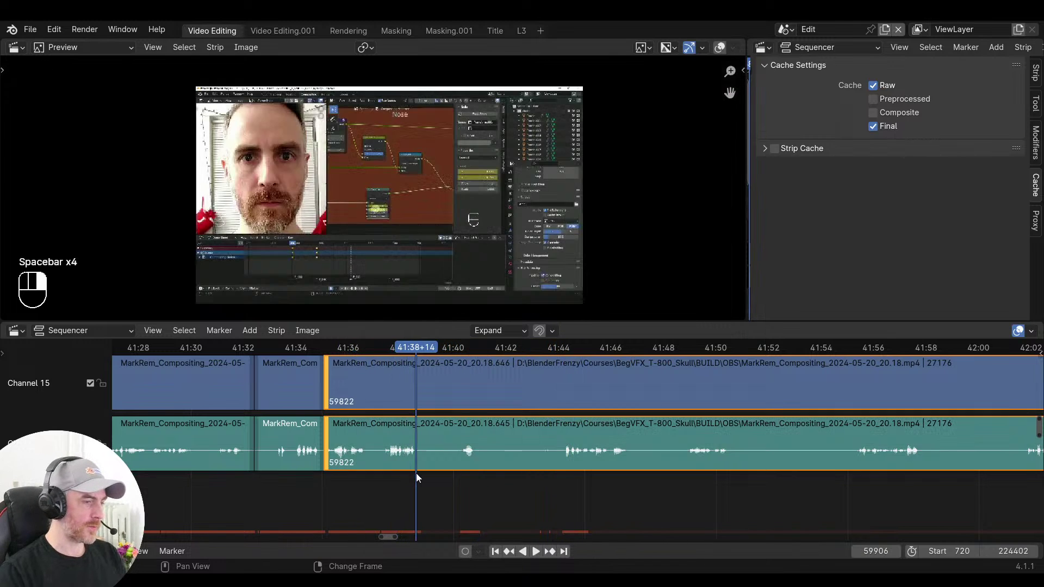
{"action": "key", "text": "f"}
{"action": "left_click", "coordinate": [459, 487]}
{"action": "key", "text": "s"}
Cut the strips at frame 59962, right after the short word, and trim the following part's start to frame 60041
{"action": "key", "text": "space"}
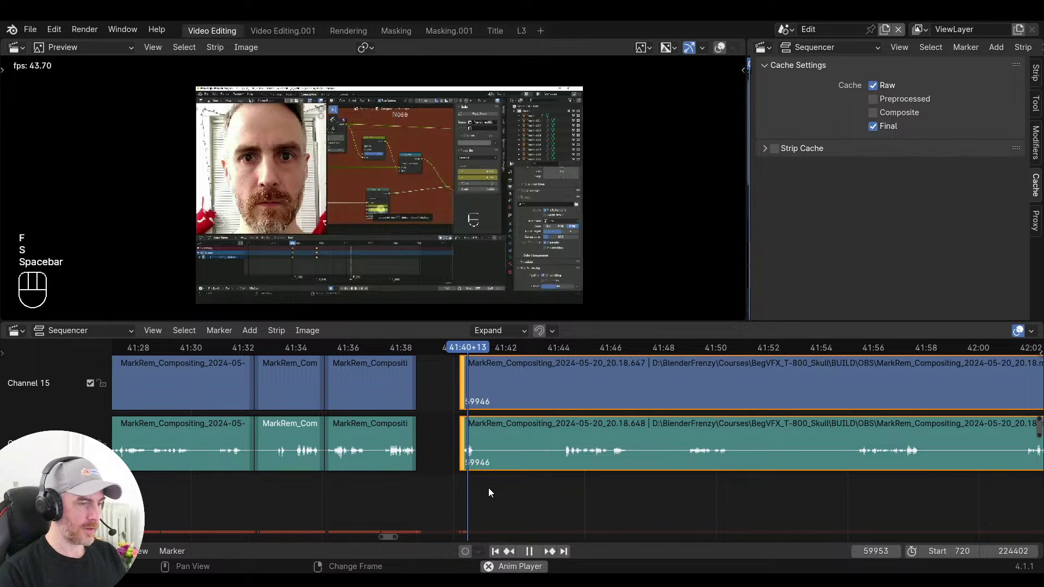
{"action": "key", "text": "space"}
{"action": "key", "text": "space"}
{"action": "left_click", "coordinate": [478, 492]}
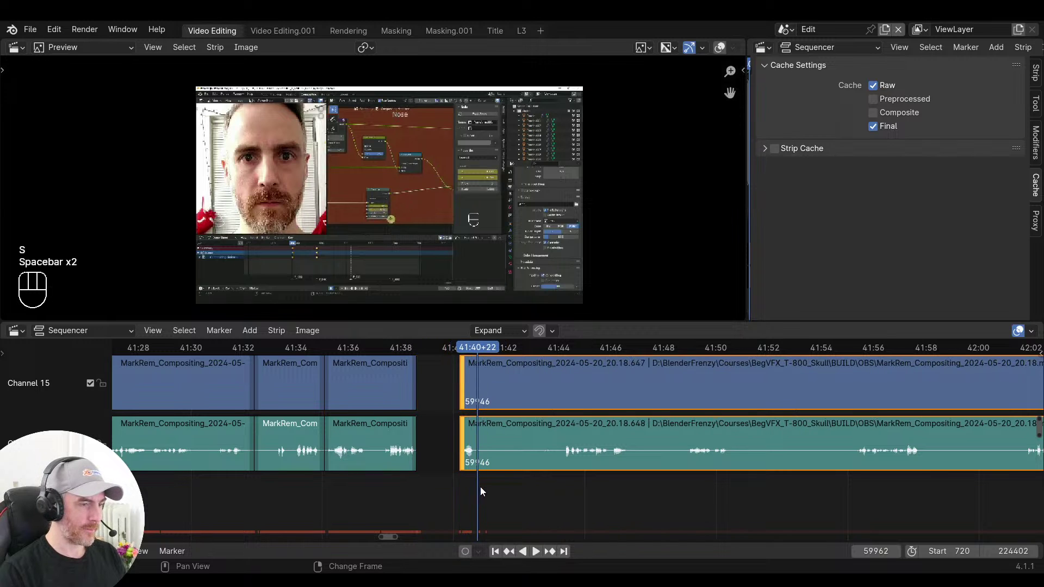
{"action": "key", "text": "f"}
{"action": "left_click", "coordinate": [564, 481]}
{"action": "key", "text": "s"}
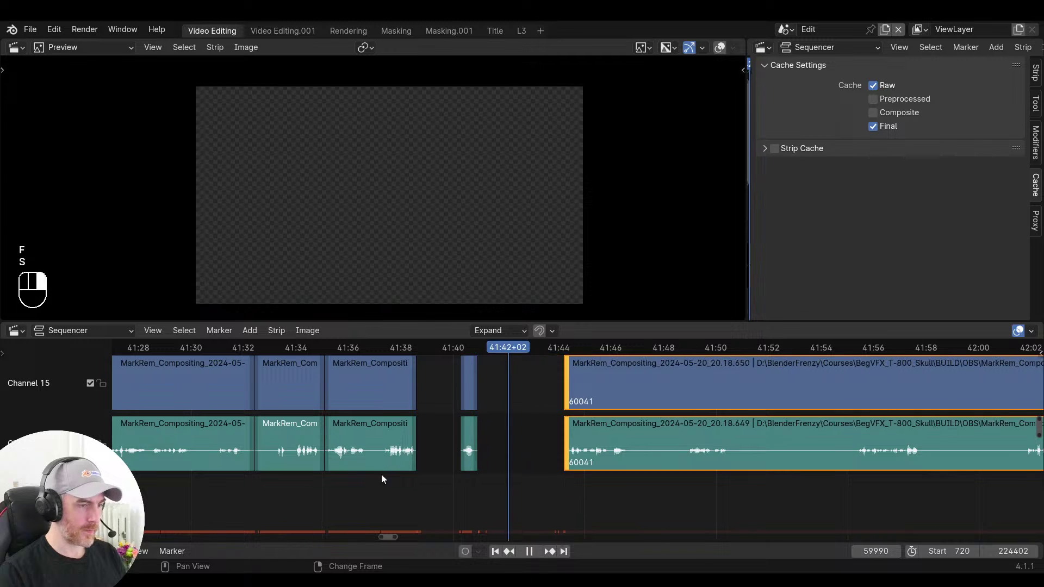
Close both gaps around the short word clip after frame 59906 so that all the video and audio strips adjoin
{"action": "left_click", "coordinate": [382, 473]}
{"action": "key", "text": "v"}
{"action": "key", "text": "v"}
Play repeatedly across the tightened joins between frames 59906 and 59922 to check how the speech flows
{"action": "key", "text": "space"}
{"action": "key", "text": "space"}
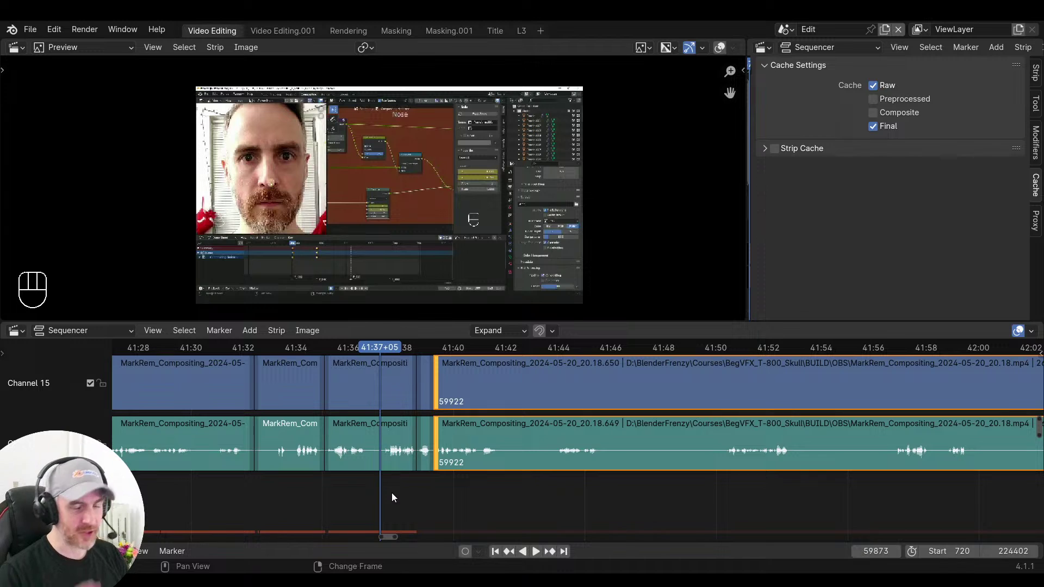
{"action": "key", "text": "space"}
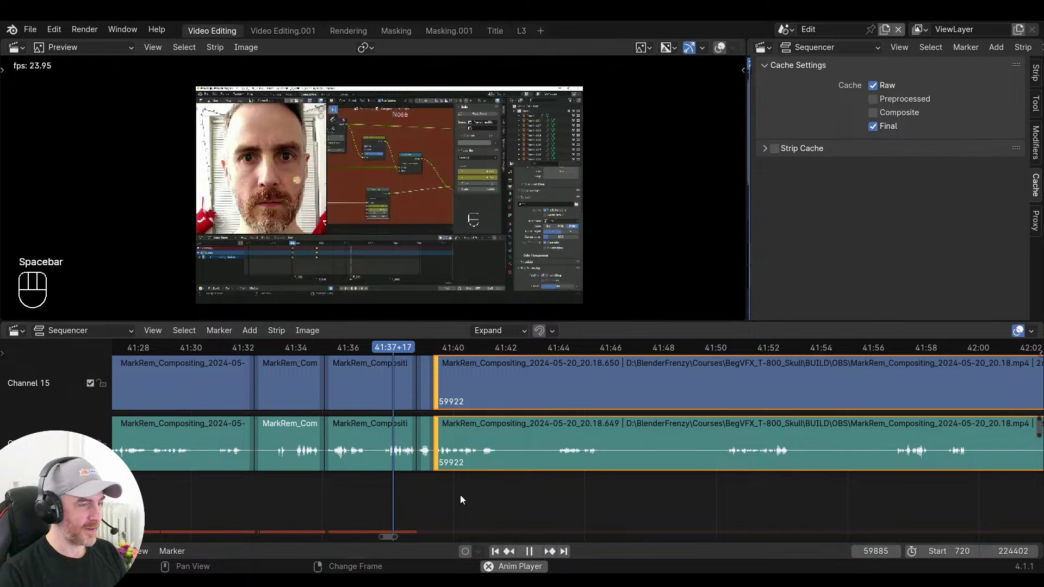
{"action": "key", "text": "space"}
{"action": "key", "text": "space"}
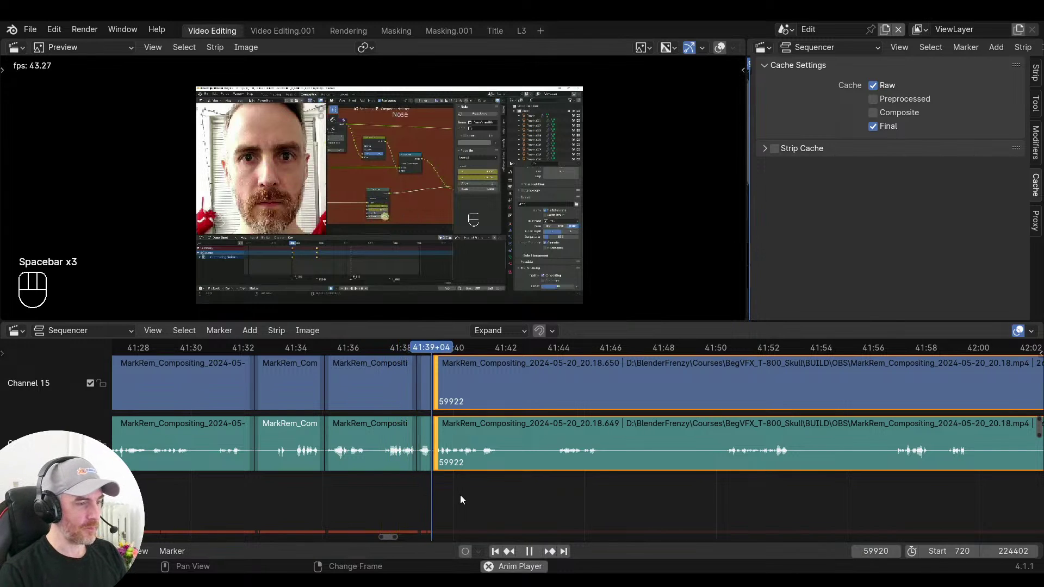
{"action": "key", "text": "space"}
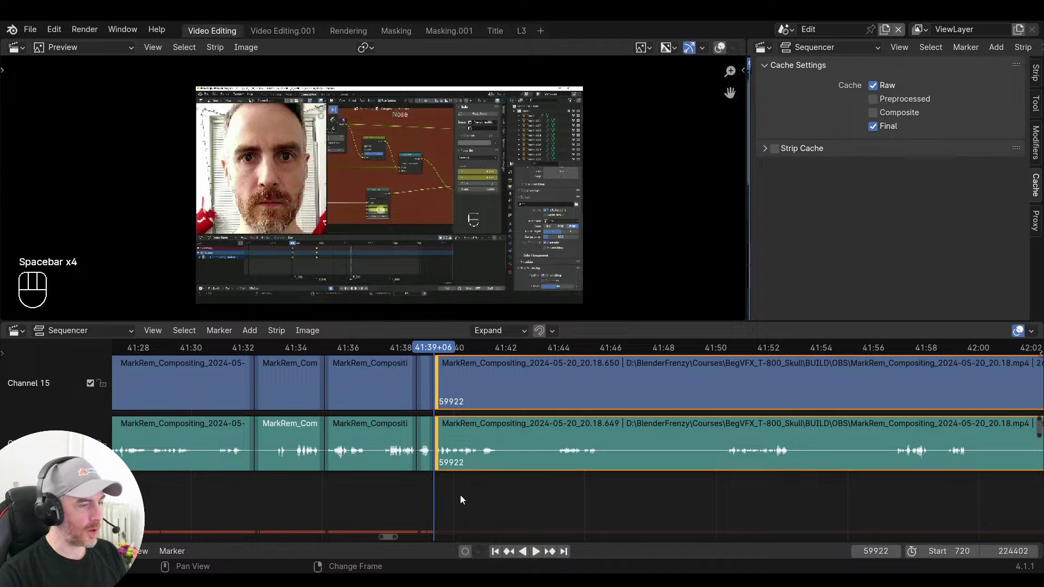
{"action": "middle_click_drag", "start_coordinate": [436, 495], "coordinate": [399, 495]}
{"action": "left_click", "coordinate": [372, 487]}
{"action": "key", "text": "space"}
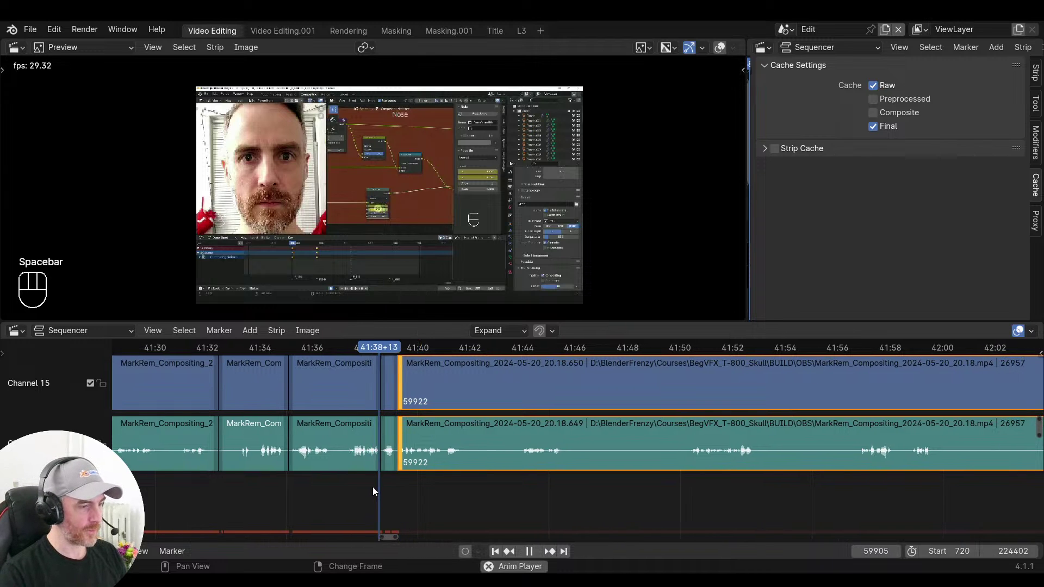
Play past frame 59922, cut the video and audio strips at frame 59981, and trim the following part's start to frame 60034
{"action": "key", "text": "space"}
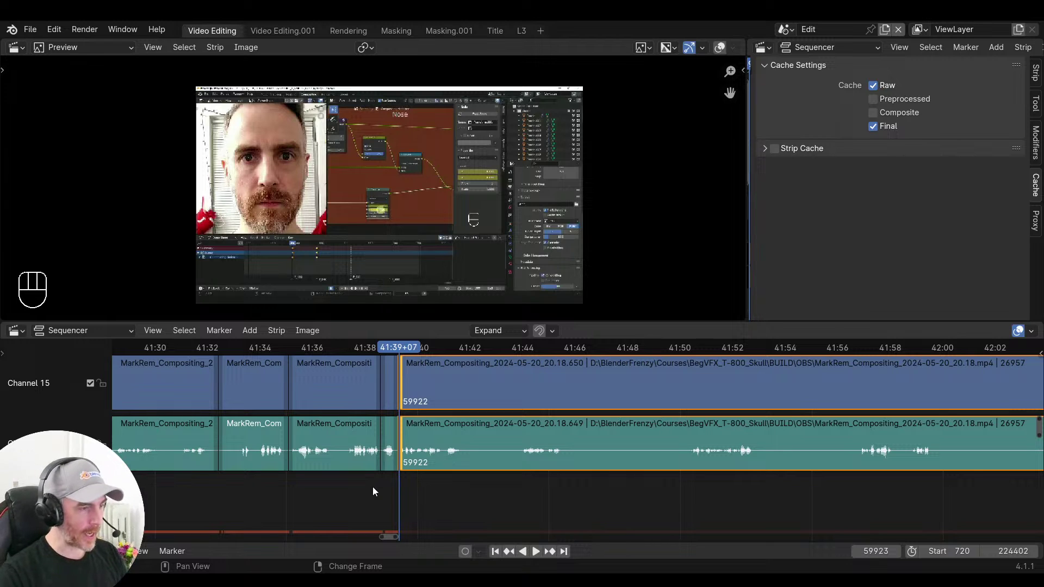
{"action": "key", "text": "space"}
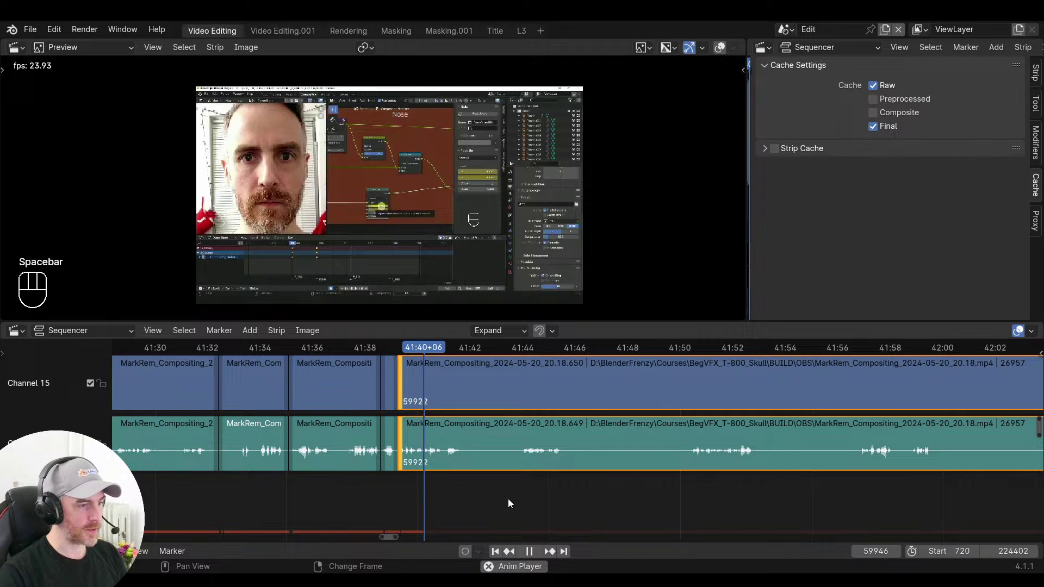
{"action": "key", "text": "space"}
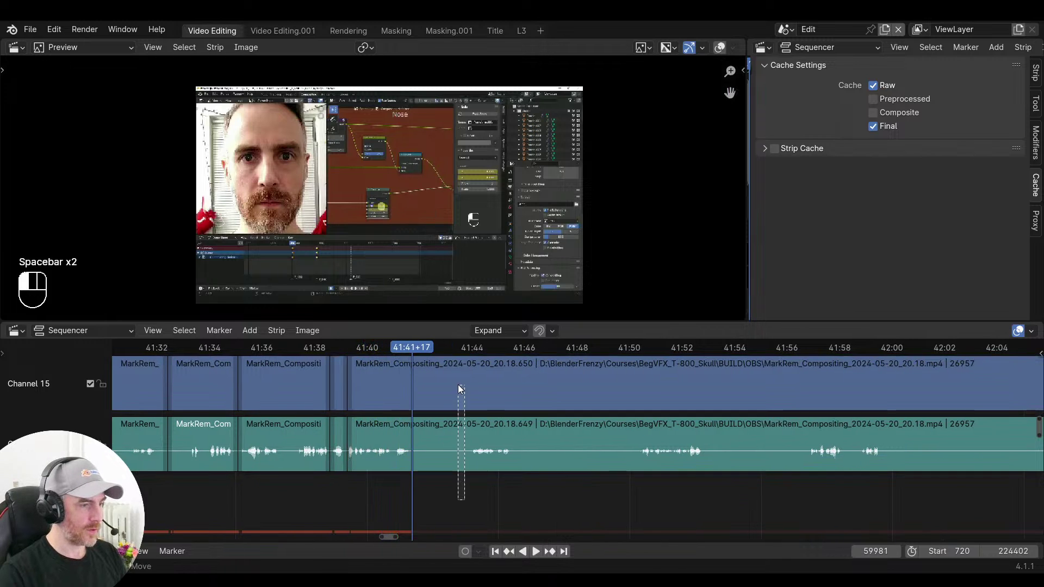
{"action": "key", "text": "f"}
{"action": "key", "text": "s"}
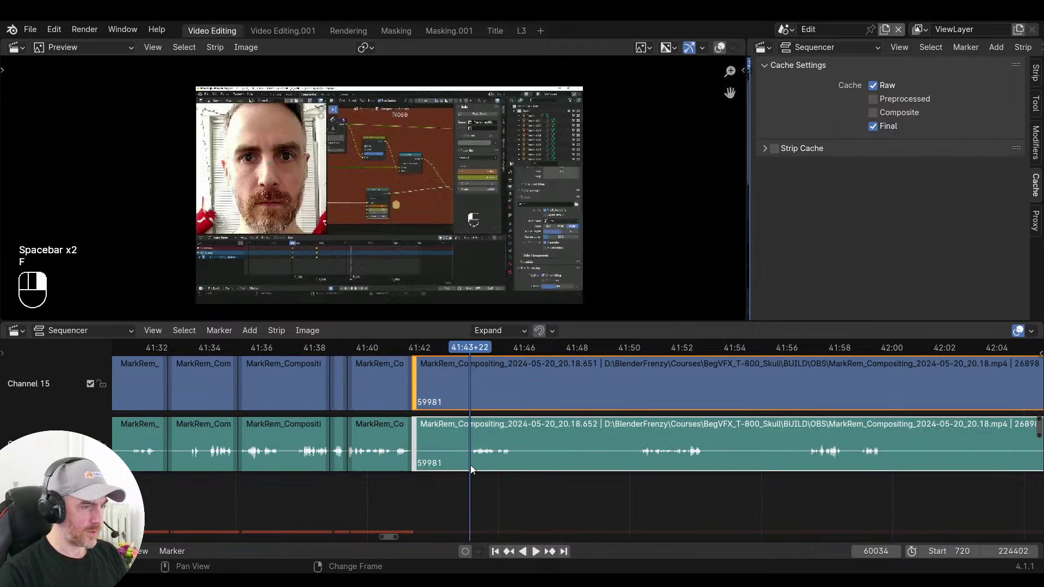
Play the next phrase, cut both strips at frame 60072, and trim the following part's start to frame 60188
{"action": "key", "text": "space"}
{"action": "key", "text": "space"}
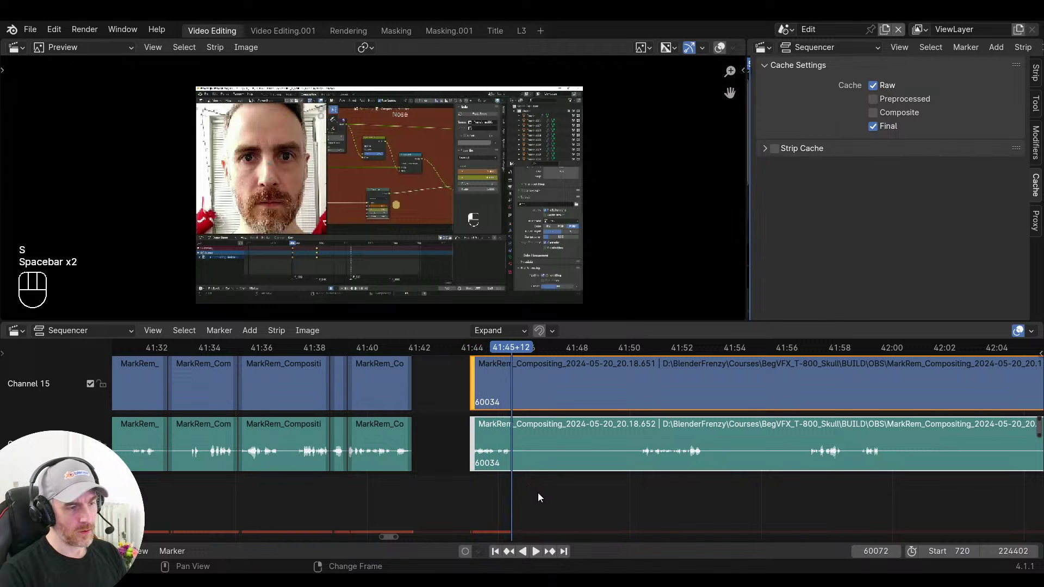
{"action": "key", "text": "f"}
{"action": "right_click_drag", "start_coordinate": [637, 488], "coordinate": [637, 480]}
{"action": "key", "text": "s"}
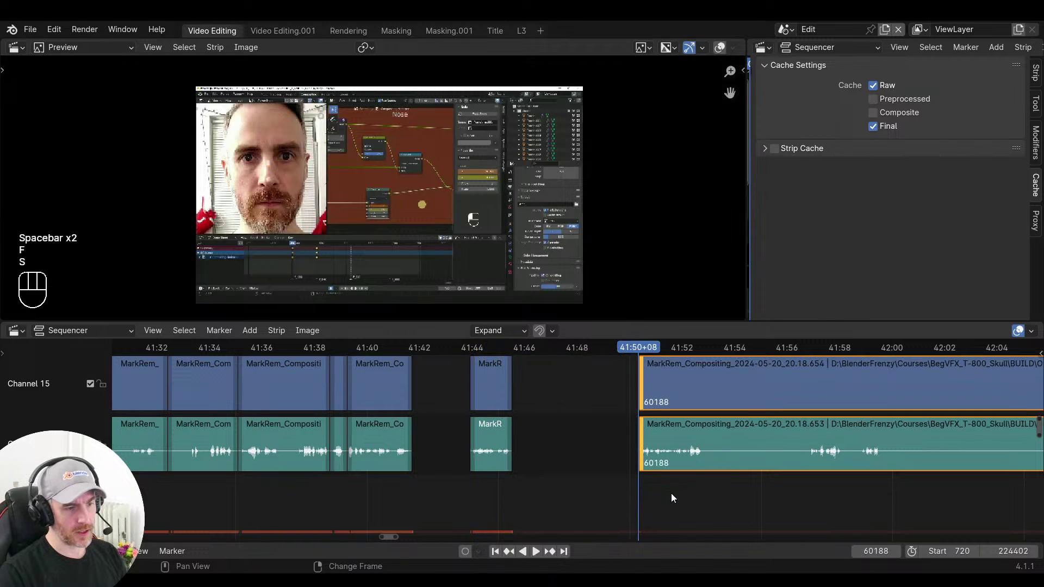
Play the phrase starting at frame 60188 and cut the video and audio strips at frame 60247, right after the speech
{"action": "key", "text": "space"}
{"action": "key", "text": "space"}
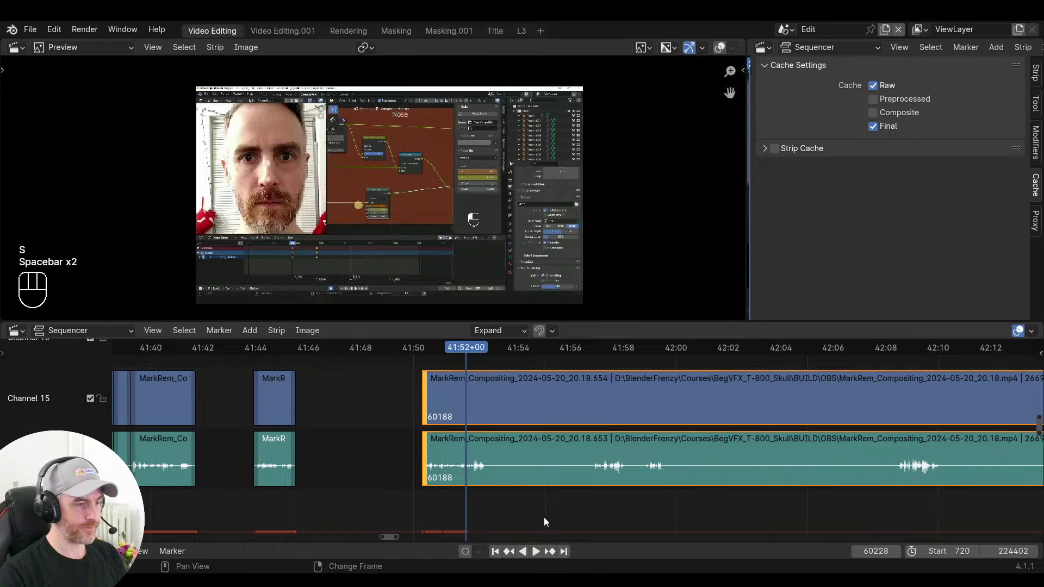
{"action": "key", "text": "space"}
{"action": "key", "text": "space"}
{"action": "key", "text": "f"}
{"action": "right_click_drag", "start_coordinate": [588, 504], "coordinate": [590, 498]}
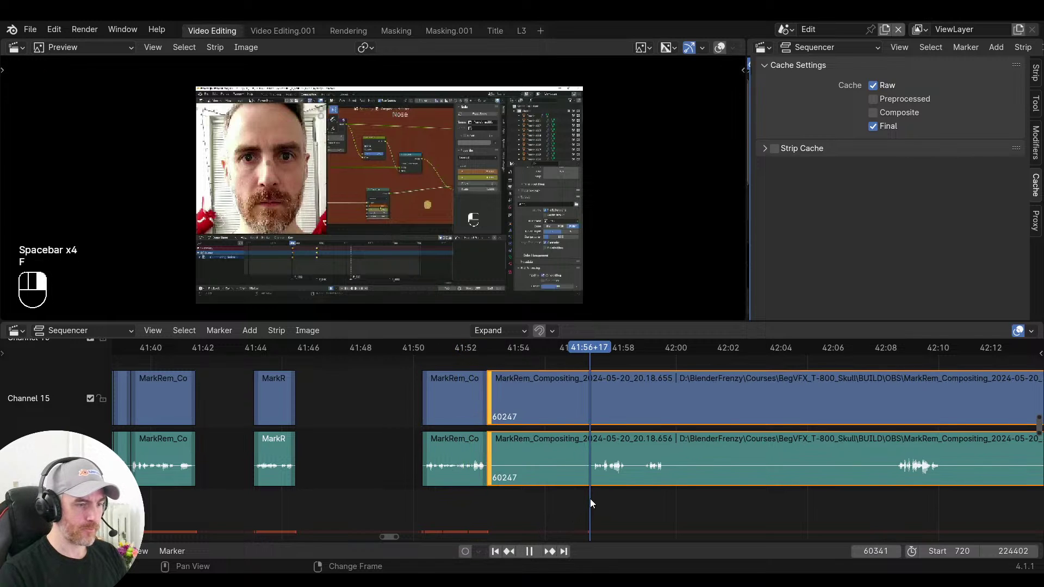
{"action": "key", "text": "s"}
{"action": "key", "text": "space"}
{"action": "key", "text": "space"}
{"action": "key", "text": "space"}
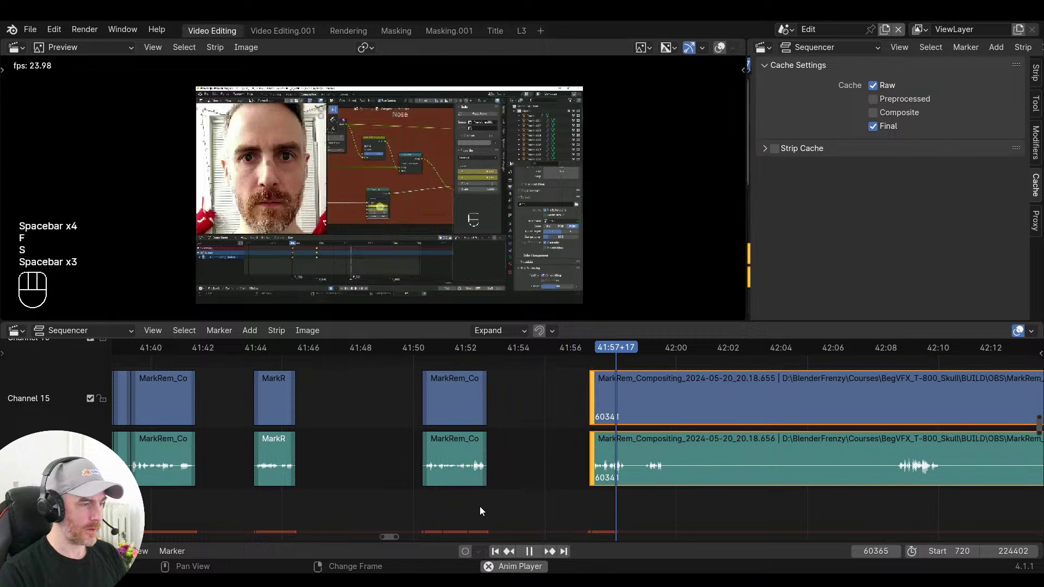
{"action": "key", "text": "space"}
{"action": "key", "text": "ctrl+x"}
{"action": "key", "text": "ctrl+z"}
{"action": "key", "text": "ctrl+z"}
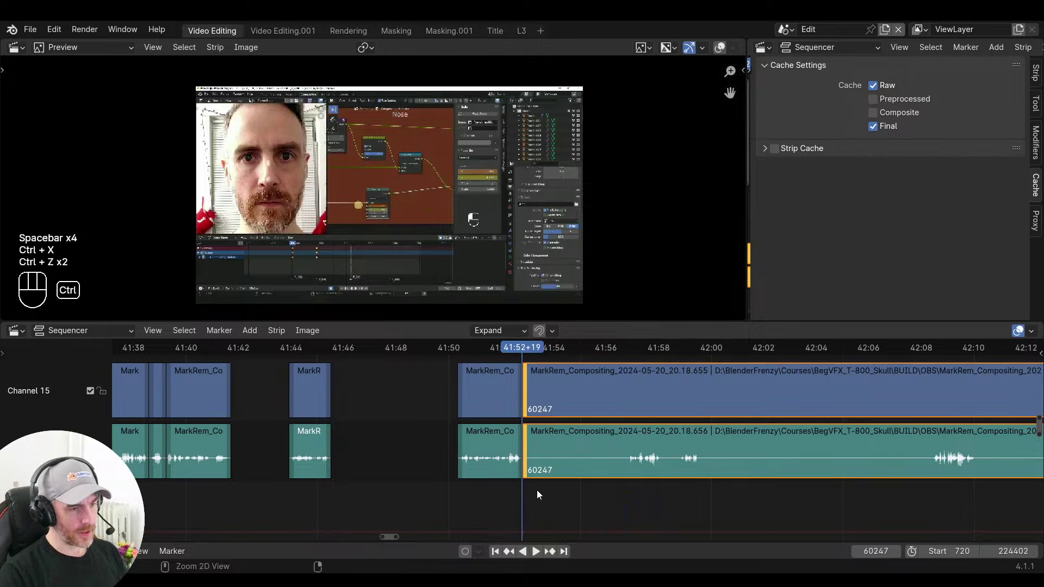
Play the silence after frame 60247 and trim the following strips' start to just before the next speech
{"action": "key", "text": "space"}
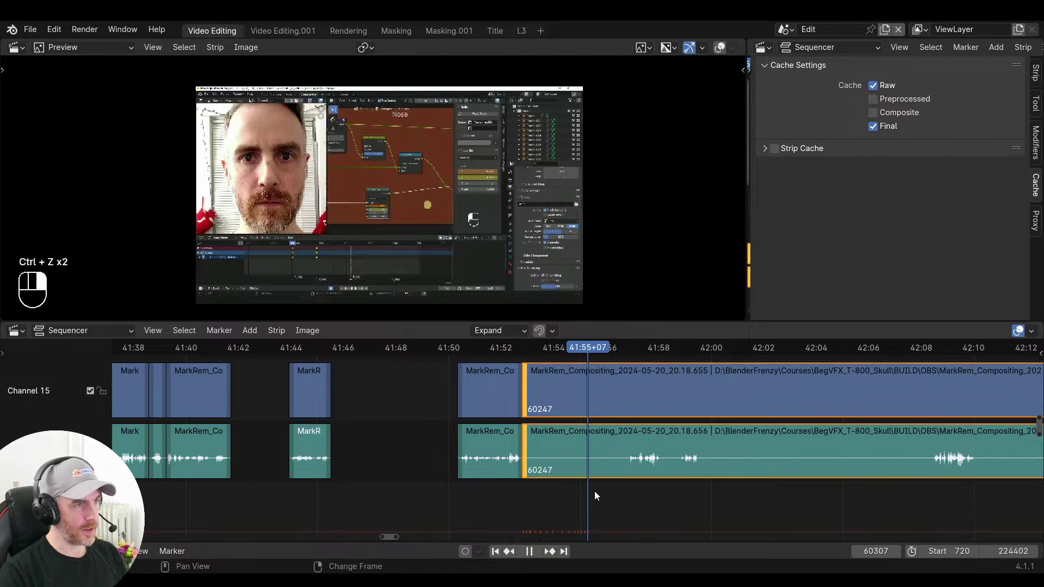
{"action": "key", "text": "space"}
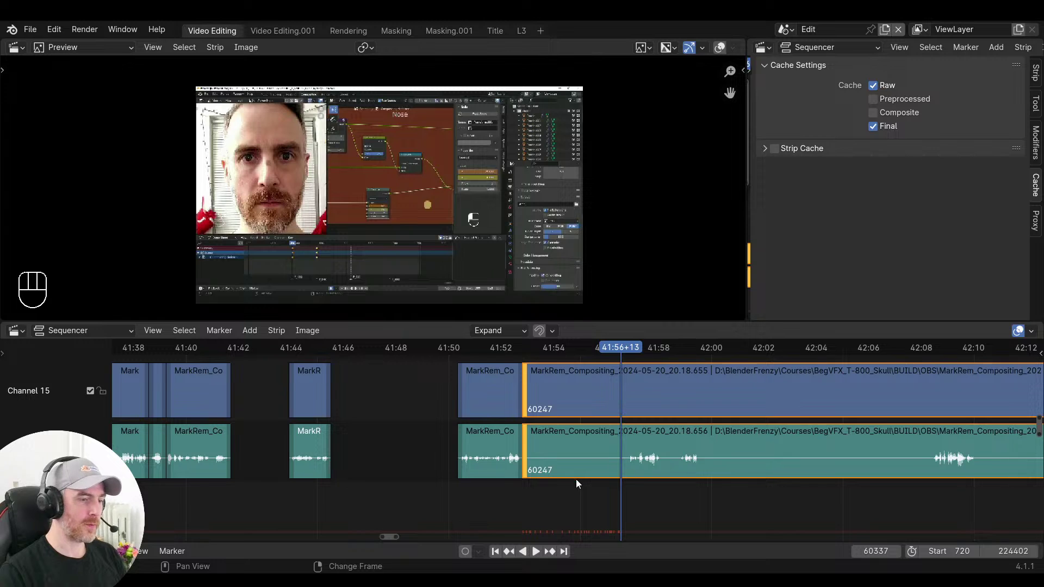
{"action": "scroll", "coordinate": [598, 477], "scroll_direction": "up", "scroll_amount": 4}
{"action": "scroll", "coordinate": [604, 477], "scroll_direction": "down", "scroll_amount": 1}
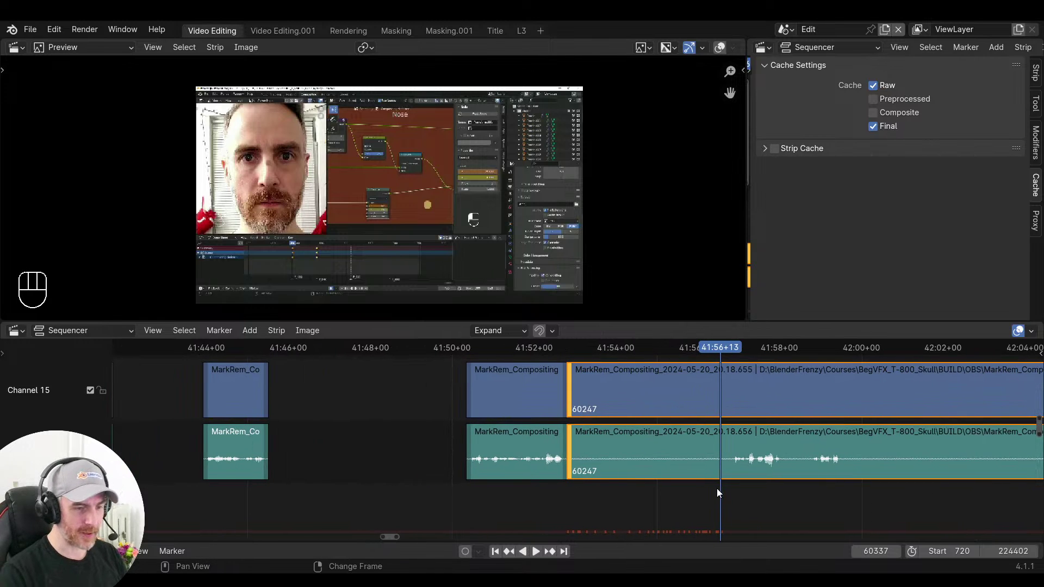
{"action": "key", "text": "space"}
{"action": "left_click_drag", "start_coordinate": [717, 495], "coordinate": [708, 495]}
{"action": "key", "text": "s"}
Close the three gaps after frame 59981 so that the video and audio strips adjoin, and play across the new joins
{"action": "mouse_move", "coordinate": [419, 501]}
{"action": "left_mouse_down"}
{"action": "mouse_move", "coordinate": [288, 495]}
{"action": "mouse_move", "coordinate": [438, 483]}
{"action": "mouse_move", "coordinate": [427, 483]}
{"action": "left_mouse_up"}
{"action": "scroll", "coordinate": [291, 491], "scroll_direction": "down", "scroll_amount": 3}
{"action": "key", "text": "v"}
{"action": "key", "text": "v"}
{"action": "key", "text": "space"}
{"action": "key", "text": "v"}
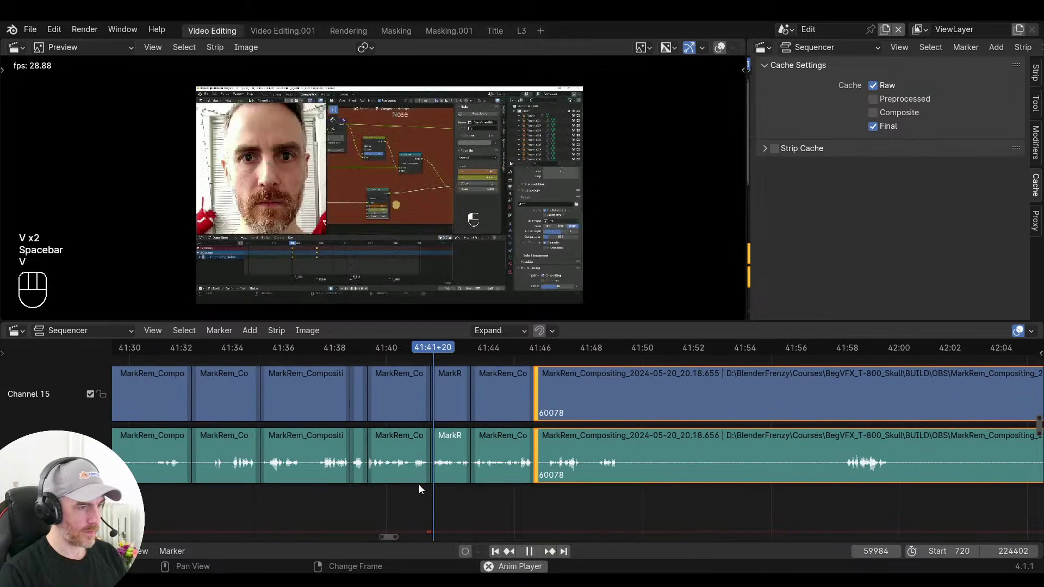
{"action": "middle_click_drag", "start_coordinate": [524, 489], "coordinate": [457, 504]}
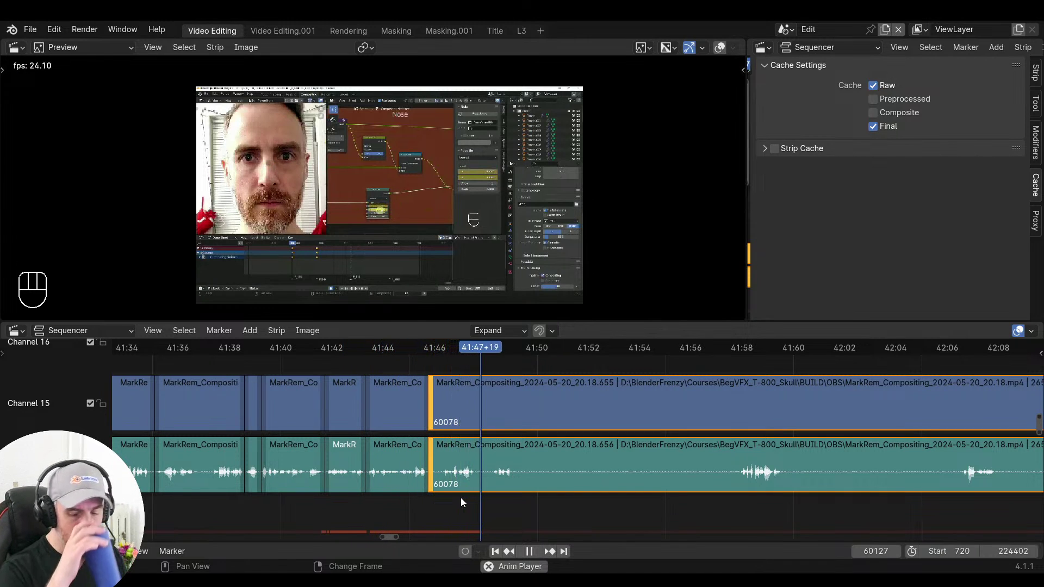
{"action": "key", "text": "space"}
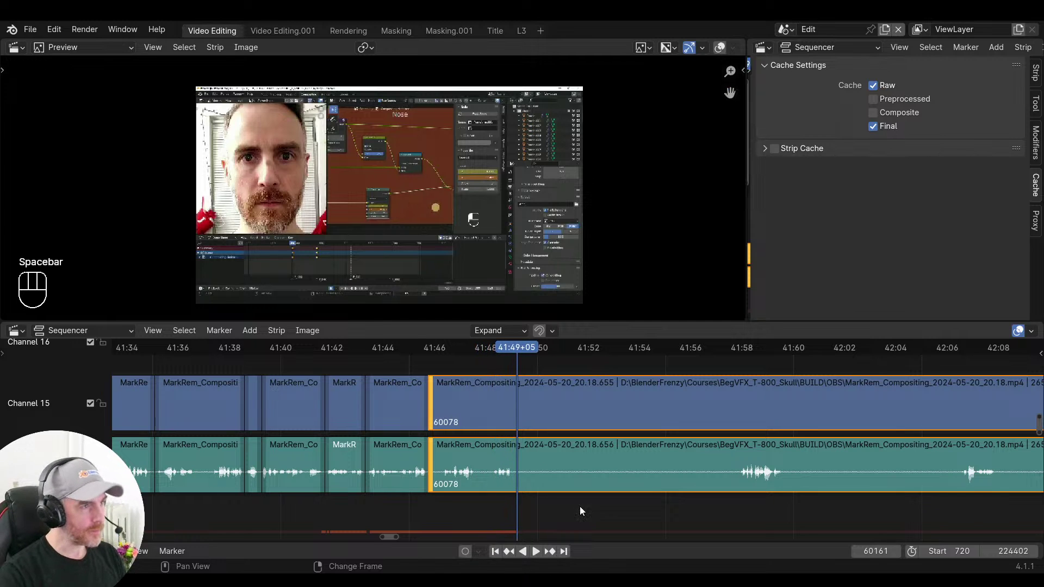
Replay the phrase after frame 60078, cut both strips at frame 60163, and trim the following part's start to frame 60330
{"action": "key", "text": "space"}
{"action": "middle_click_drag", "start_coordinate": [579, 506], "coordinate": [435, 481]}
{"action": "left_click", "coordinate": [272, 487]}
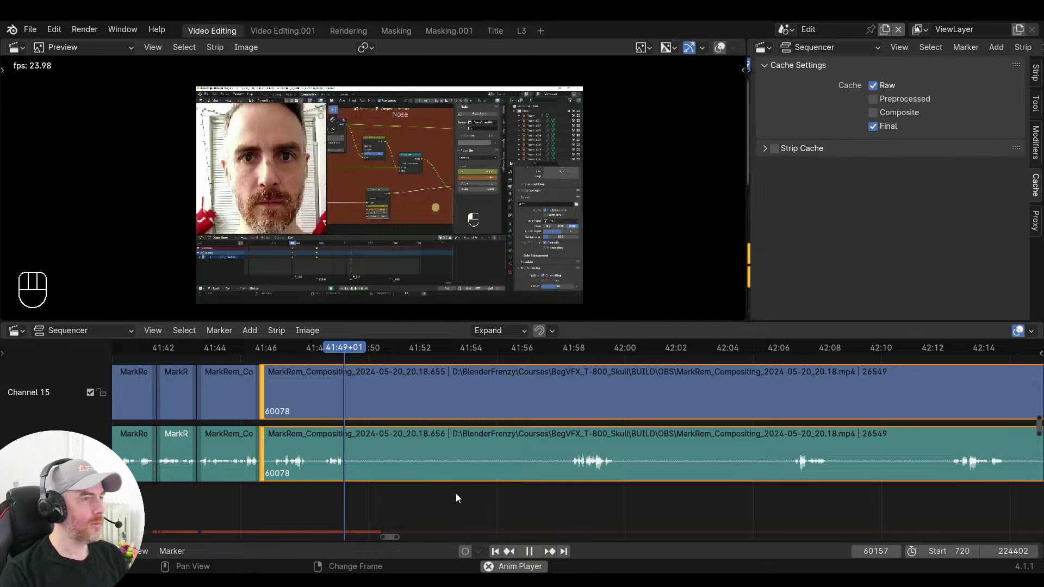
{"action": "key", "text": "space"}
{"action": "key", "text": "f"}
{"action": "key", "text": "space"}
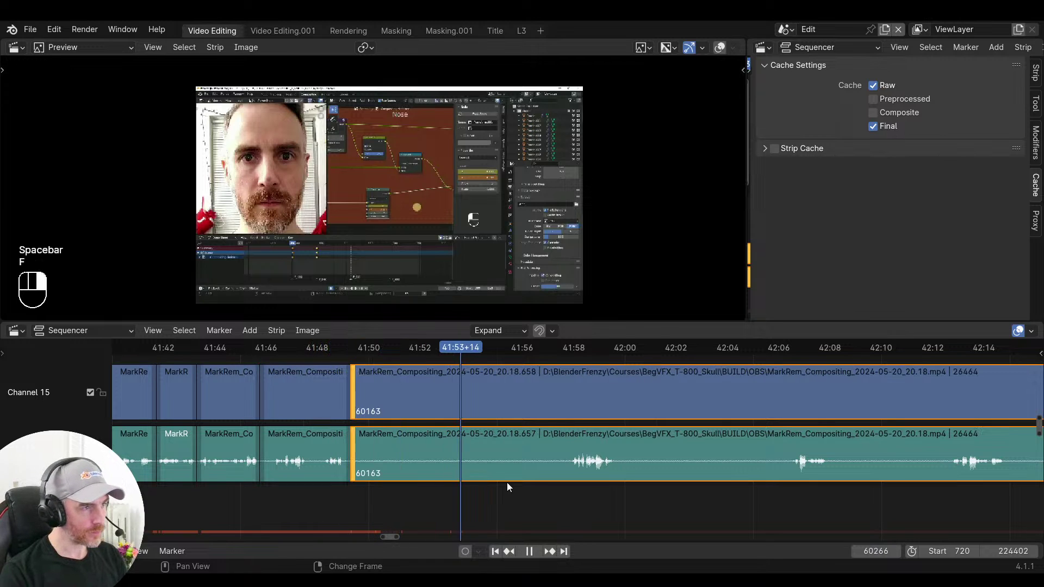
{"action": "mouse_move", "coordinate": [530, 482]}
{"action": "left_mouse_down"}
{"action": "mouse_move", "coordinate": [555, 481]}
{"action": "mouse_move", "coordinate": [529, 484]}
{"action": "left_mouse_up"}
{"action": "key", "text": "s"}
Close the gap after frame 60163 and play across the join
{"action": "left_click", "coordinate": [318, 487]}
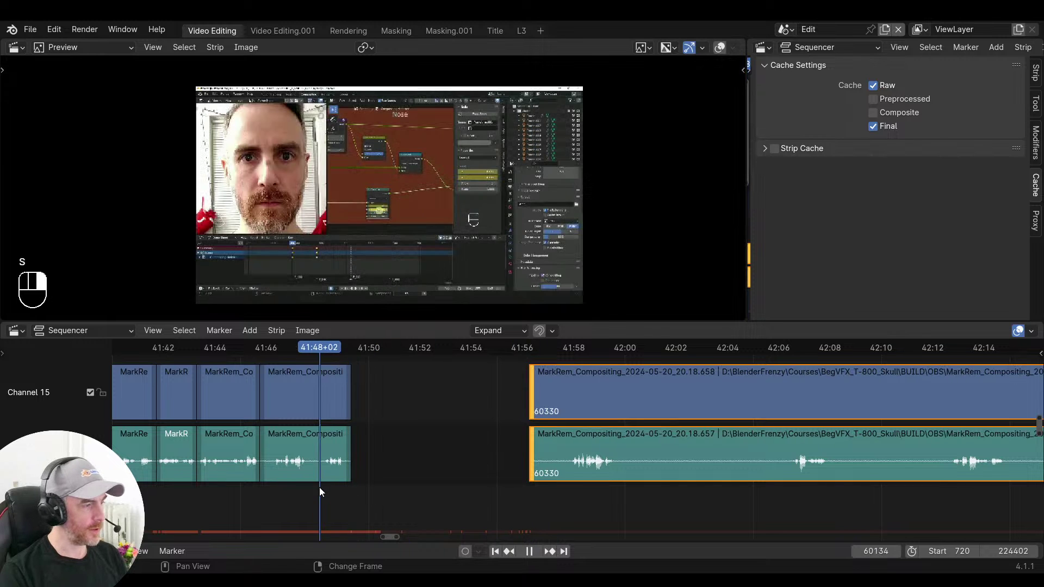
{"action": "key", "text": "v"}
{"action": "key", "text": "space"}
{"action": "scroll", "coordinate": [473, 500], "scroll_direction": "right", "scroll_amount": 3}
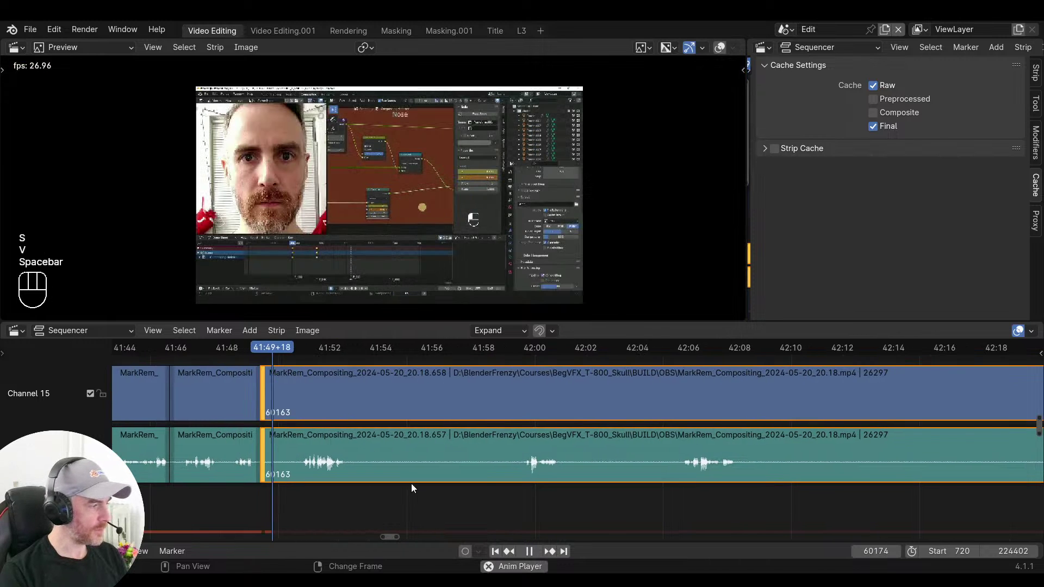
{"action": "scroll", "coordinate": [413, 478], "scroll_direction": "left", "scroll_amount": 6}
{"action": "middle_click_drag", "start_coordinate": [511, 495], "coordinate": [467, 501]}
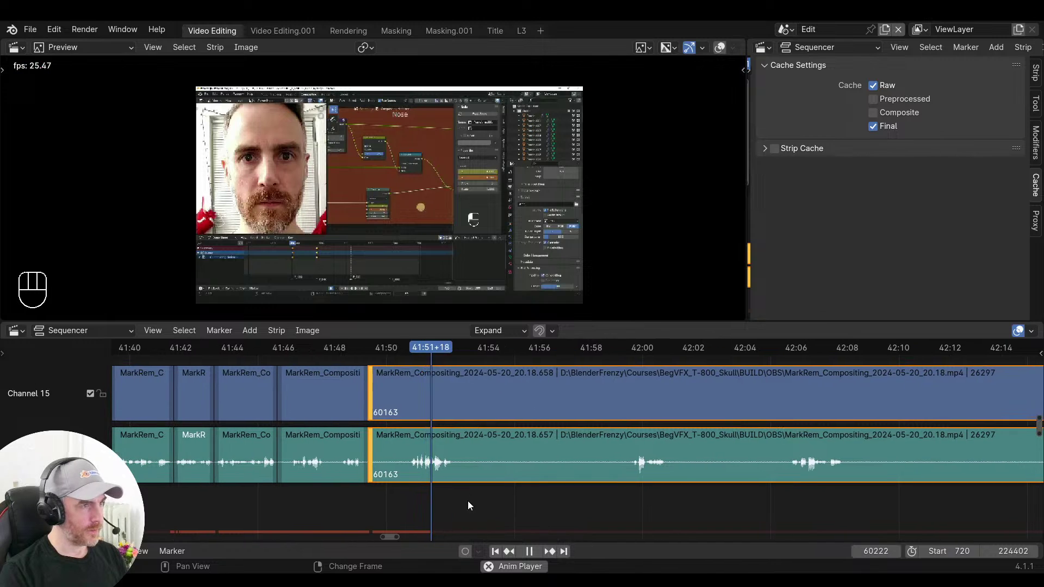
Cut the video and audio strips at frame 60257, after the phrase, and trim the following part's start to frame 60387
{"action": "key", "text": "space"}
{"action": "key", "text": "space"}
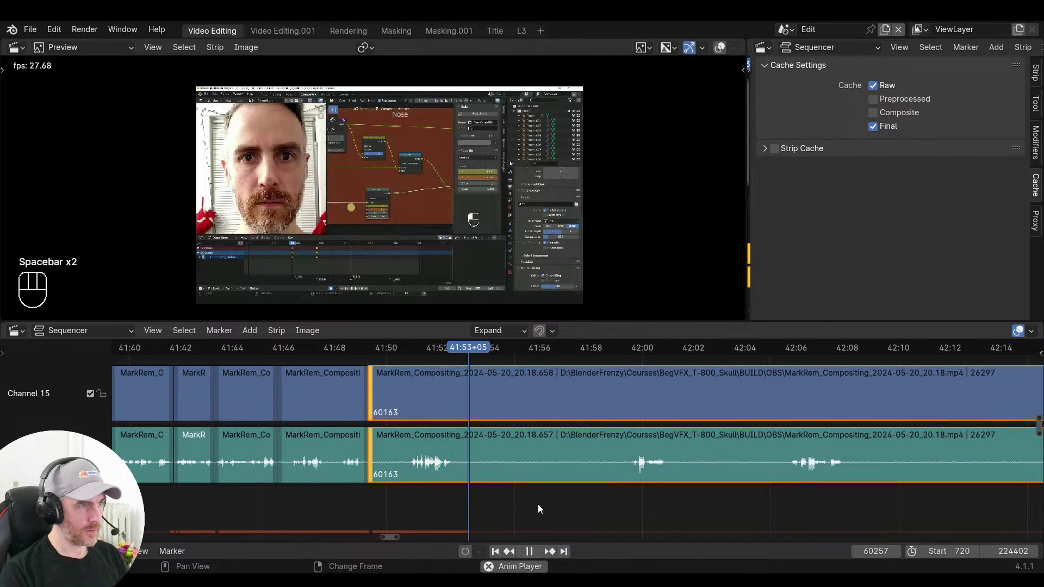
{"action": "key", "text": "space"}
{"action": "key", "text": "f"}
{"action": "mouse_move", "coordinate": [615, 501]}
{"action": "left_mouse_down"}
{"action": "mouse_move", "coordinate": [625, 498]}
{"action": "mouse_move", "coordinate": [607, 500]}
{"action": "left_mouse_up"}
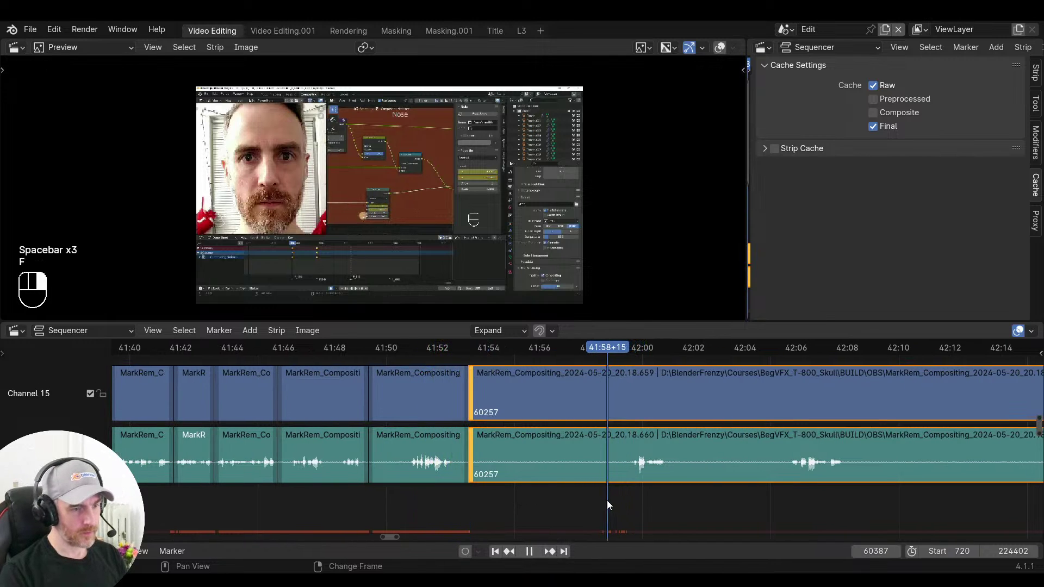
{"action": "key", "text": "s"}
Close the gap after frame 60257 and play through the join and the following phrase
{"action": "left_click", "coordinate": [397, 488]}
{"action": "key", "text": "v"}
{"action": "key", "text": "space"}
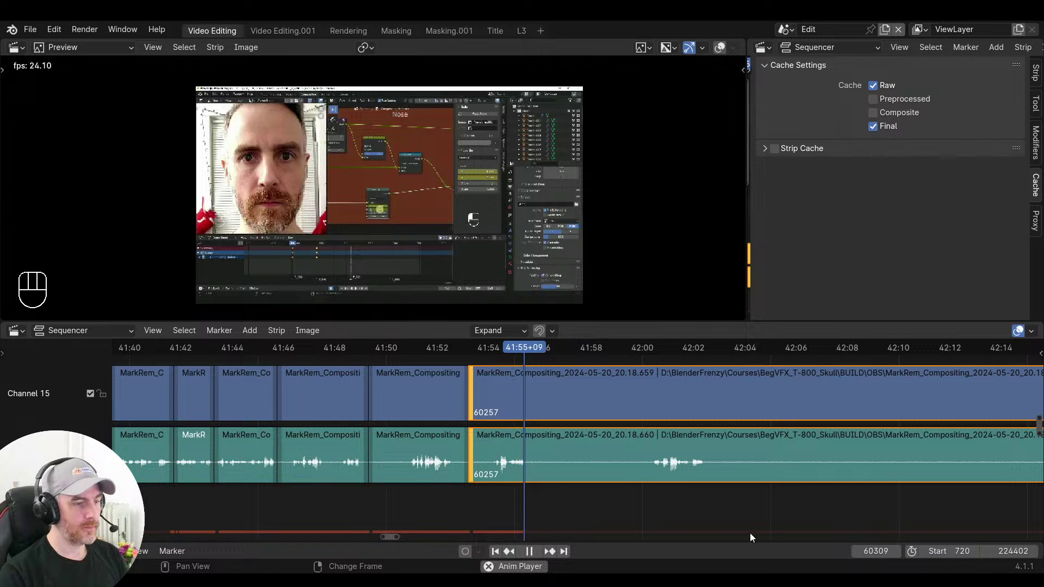
{"action": "key", "text": "space"}
{"action": "key", "text": "space"}
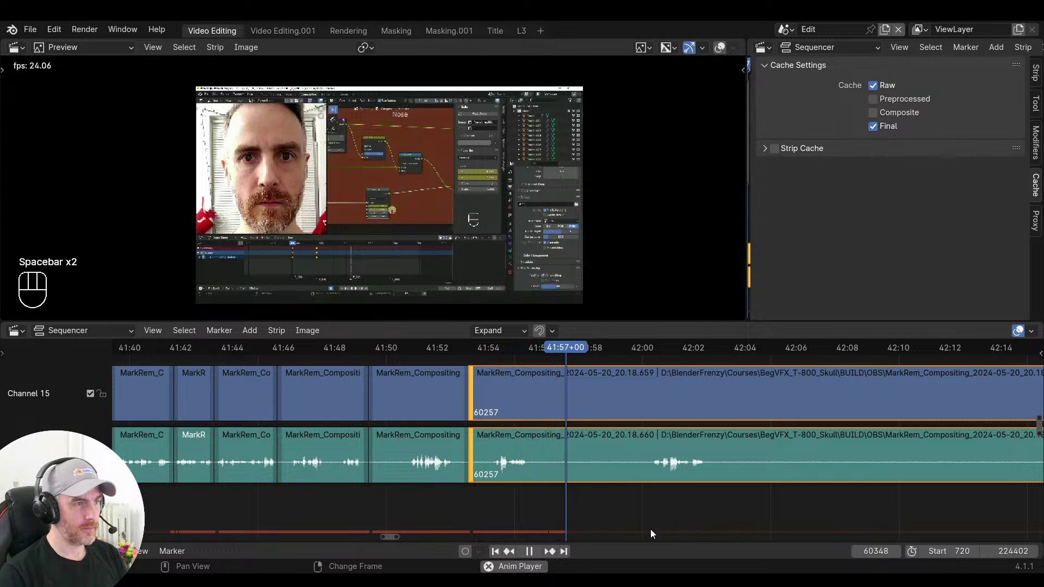
Replay from frame 60290, cut both strips at frame 60324, and trim the following part's start to frame 60425
{"action": "left_click", "coordinate": [503, 499]}
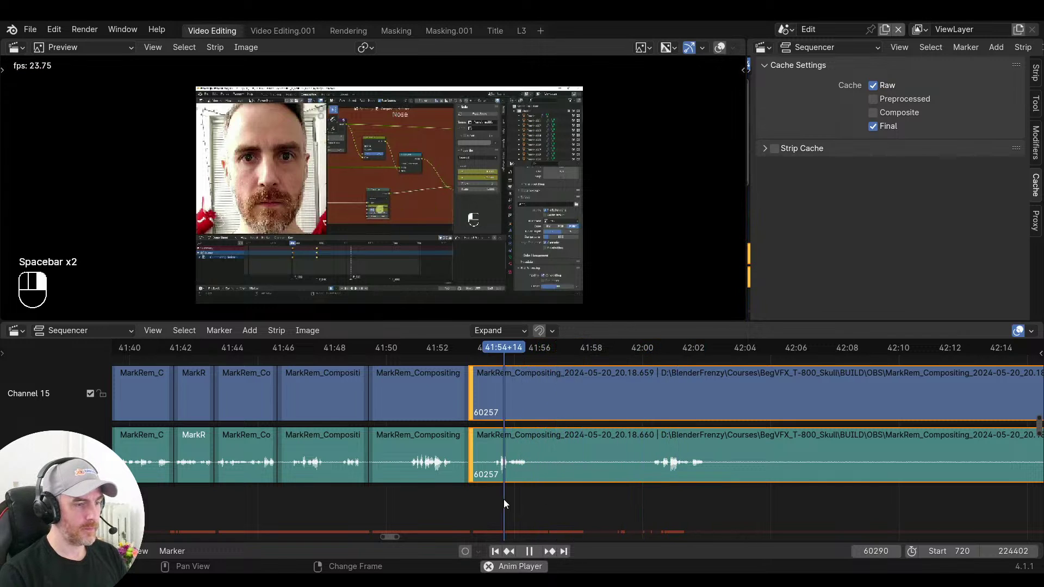
{"action": "key", "text": "space"}
{"action": "key", "text": "f"}
{"action": "left_click", "coordinate": [648, 497]}
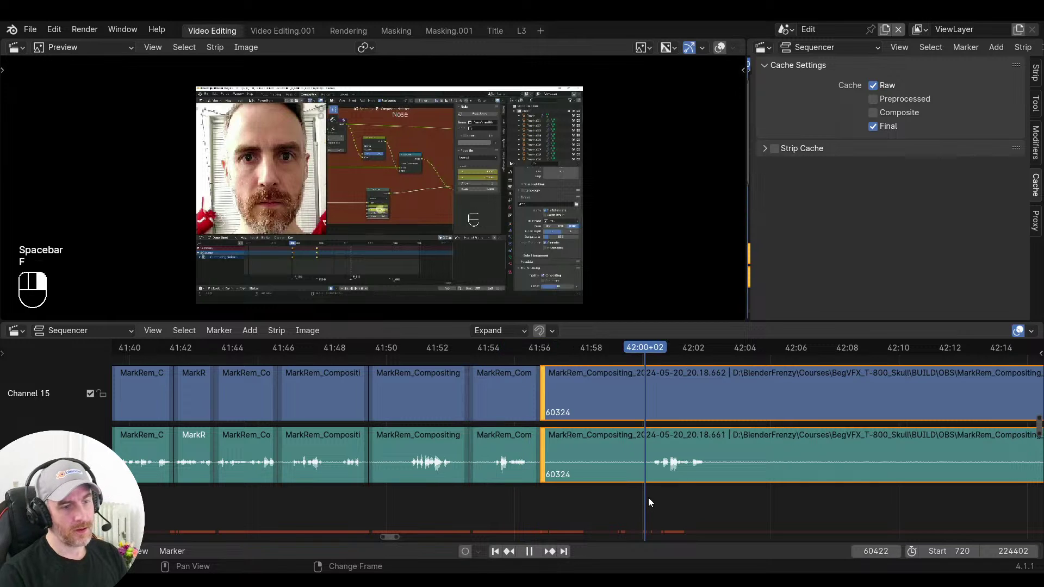
{"action": "key", "text": "s"}
Play the phrase from frame 60425, cut both strips at frame 60482, and close the gap after frame 60324
{"action": "key", "text": "space"}
{"action": "middle_click_drag", "start_coordinate": [748, 523], "coordinate": [701, 518]}
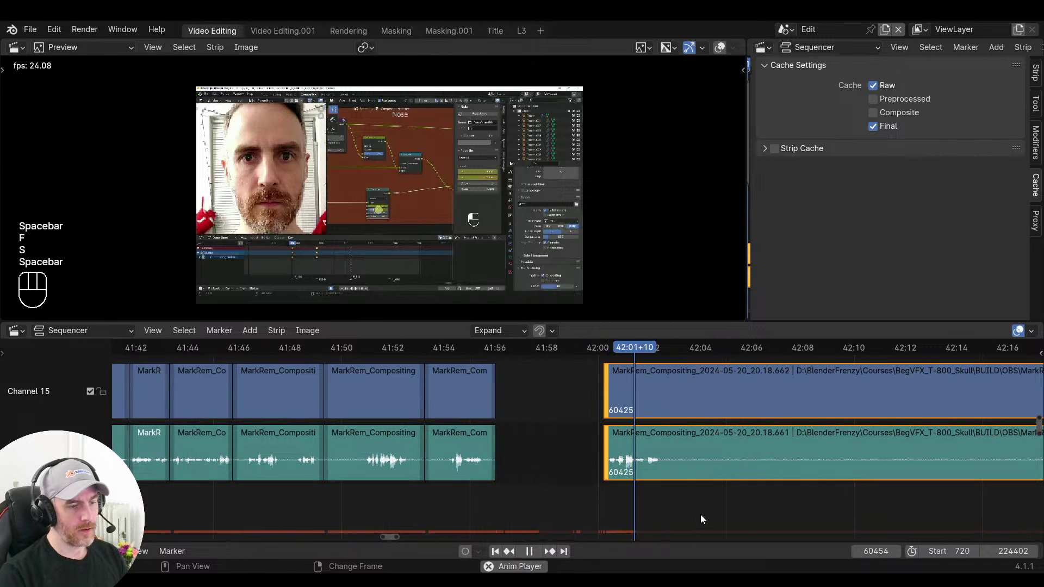
{"action": "key", "text": "space"}
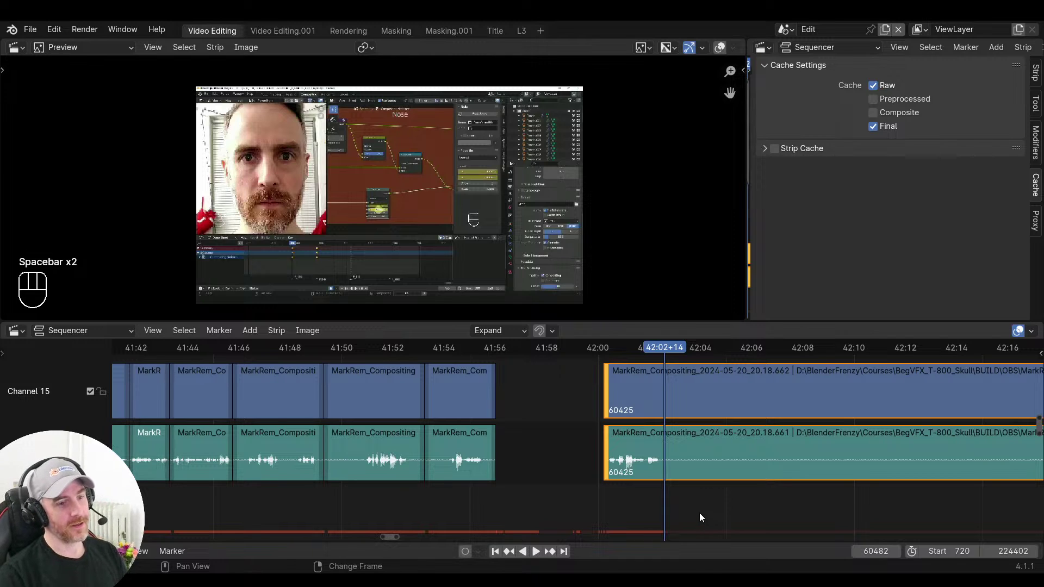
{"action": "key", "text": "f"}
{"action": "left_click", "coordinate": [471, 489]}
{"action": "key", "text": "v"}
Play across the join at frame 60324 and through the last short clip before frame 60381 to check the flow
{"action": "key", "text": "space"}
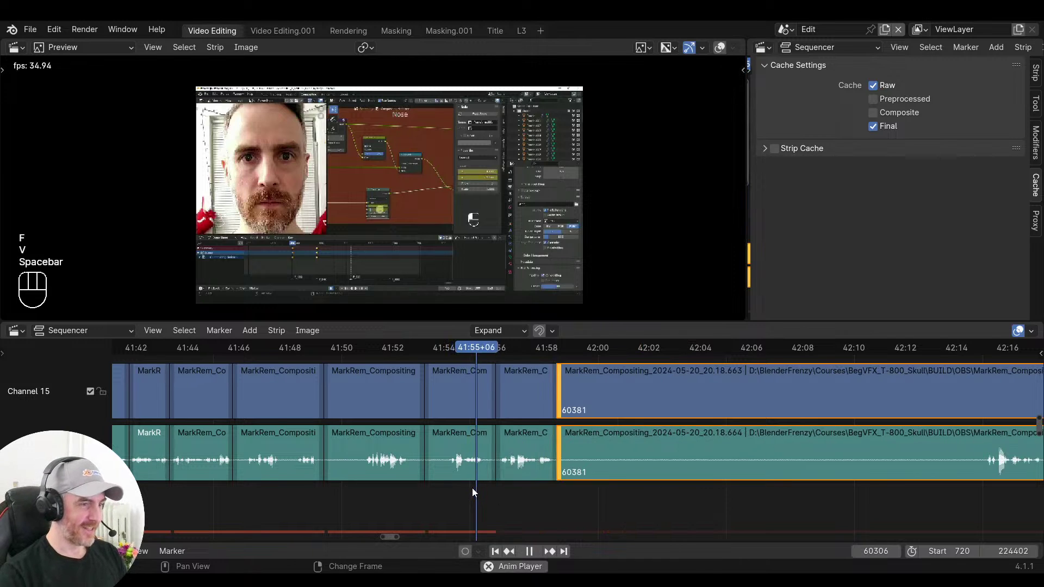
{"action": "key", "text": "space"}
{"action": "middle_click_drag", "start_coordinate": [553, 496], "coordinate": [371, 491]}
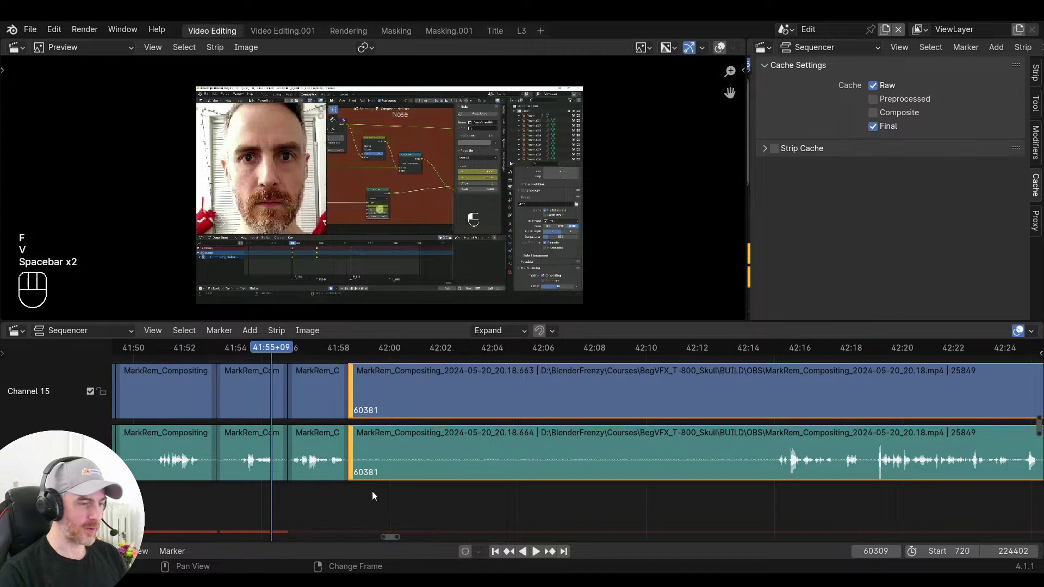
{"action": "left_click", "coordinate": [772, 500]}
{"action": "left_click", "coordinate": [293, 493]}
{"action": "key", "text": "space"}
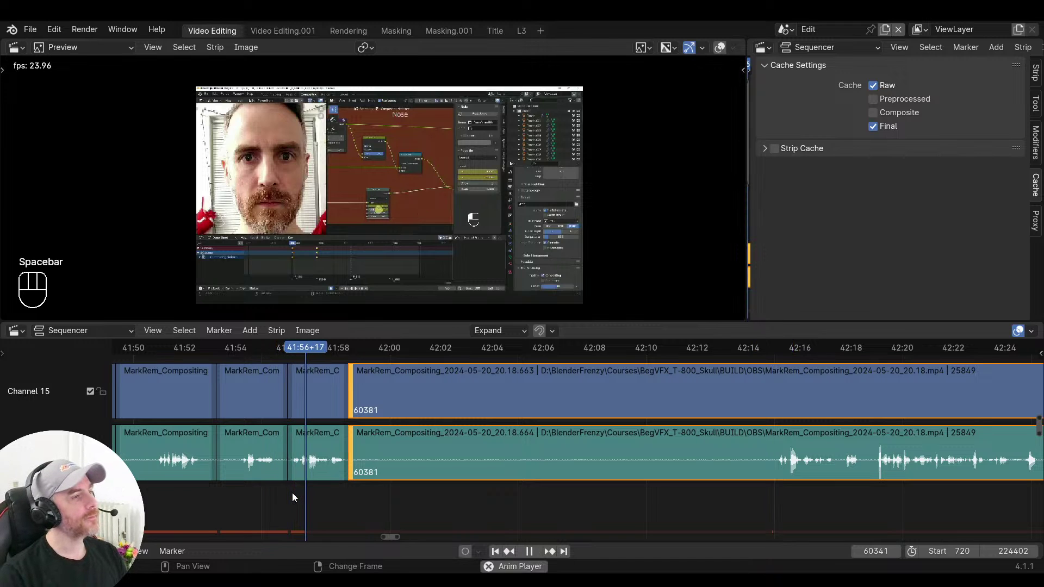
{"action": "key", "text": "space"}
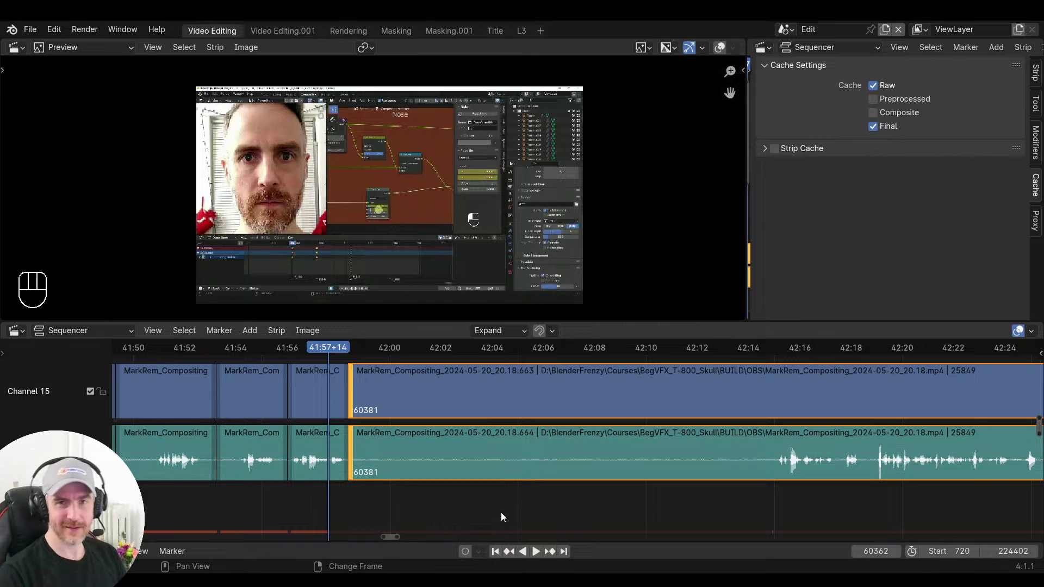
Trim the silent start of the long remaining video and audio strips to frame 60777 and close the gap after frame 60381
{"action": "left_click", "coordinate": [769, 492]}
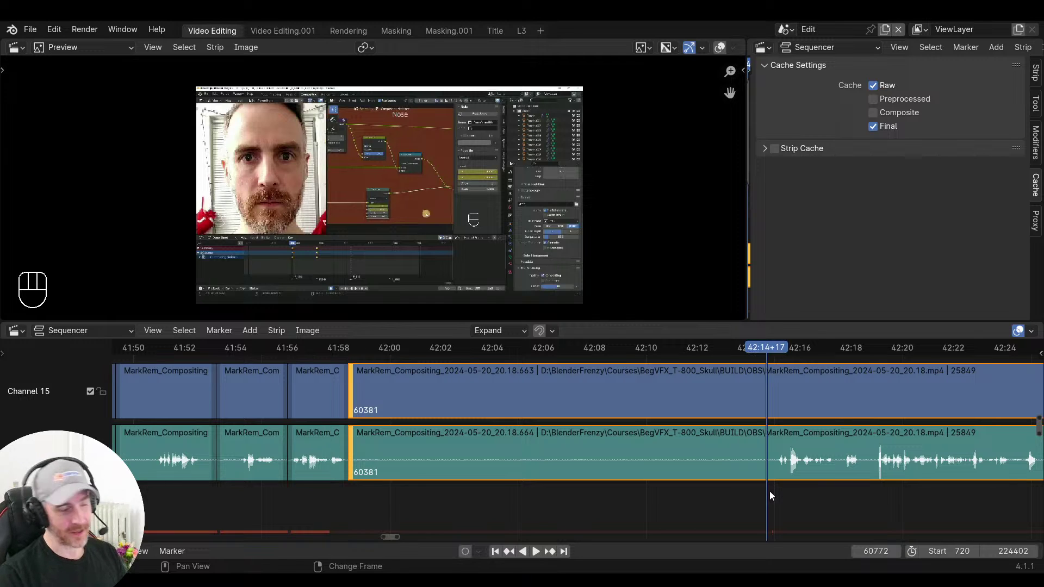
{"action": "middle_click_drag", "start_coordinate": [724, 512], "coordinate": [606, 515]}
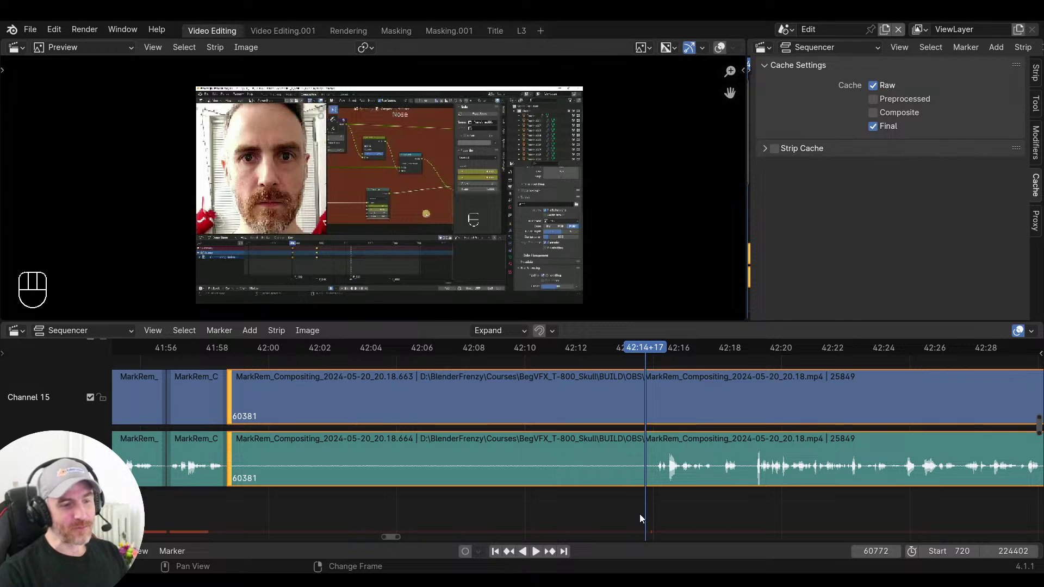
{"action": "middle_click_drag", "start_coordinate": [399, 510], "coordinate": [401, 514]}
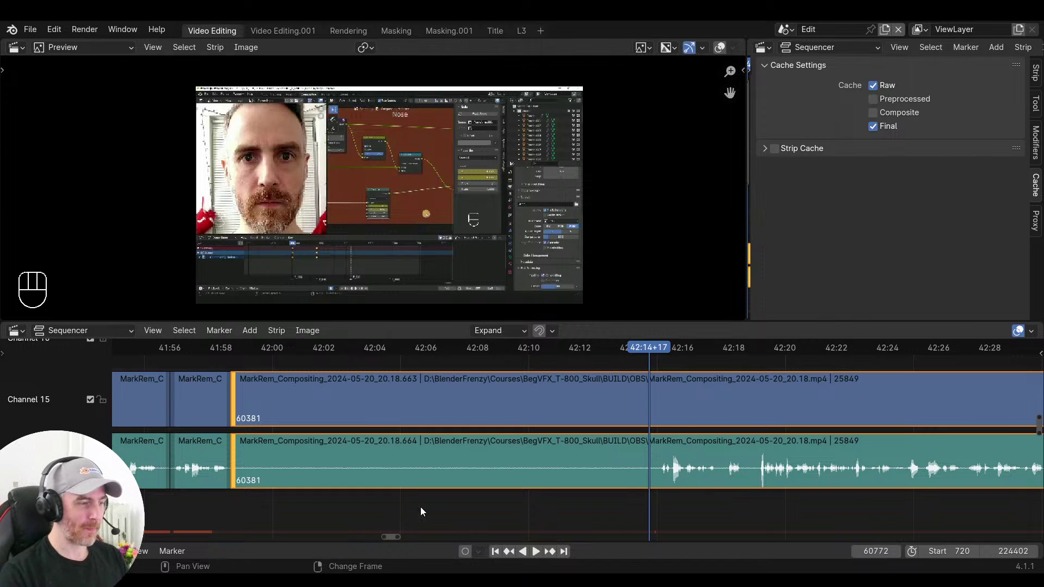
{"action": "left_click_drag", "start_coordinate": [207, 514], "coordinate": [655, 502]}
{"action": "key", "text": "space"}
{"action": "key", "text": "space"}
{"action": "left_click", "coordinate": [654, 501]}
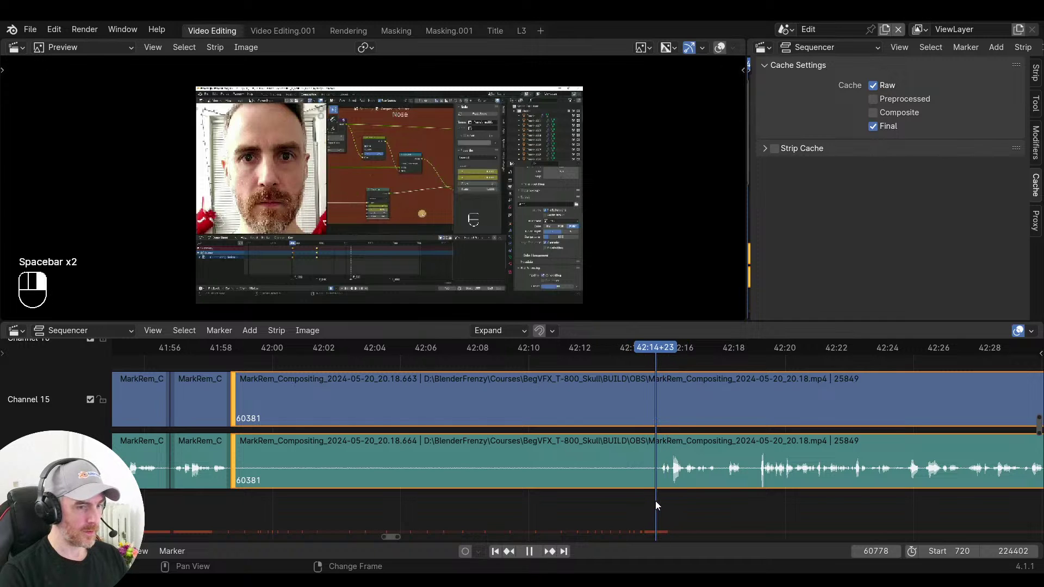
{"action": "key", "text": "s"}
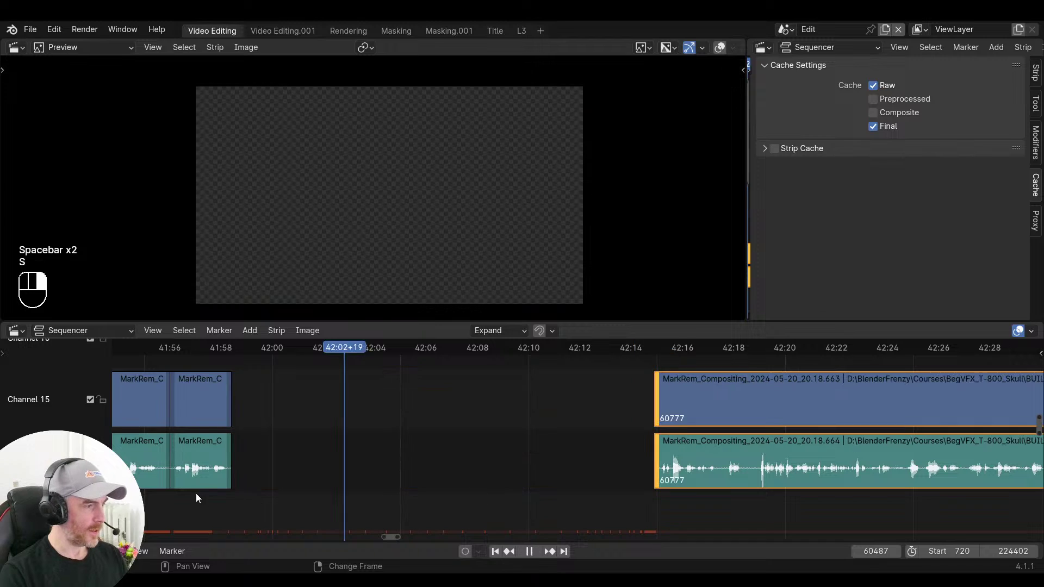
{"action": "key", "text": "v"}
{"action": "key", "text": "space"}
Look over the remaining uncut recording and replay from the join at frame 60381 through the following phrases
{"action": "middle_click_drag", "start_coordinate": [344, 496], "coordinate": [377, 492]}
{"action": "middle_click_drag", "start_coordinate": [573, 506], "coordinate": [338, 487]}
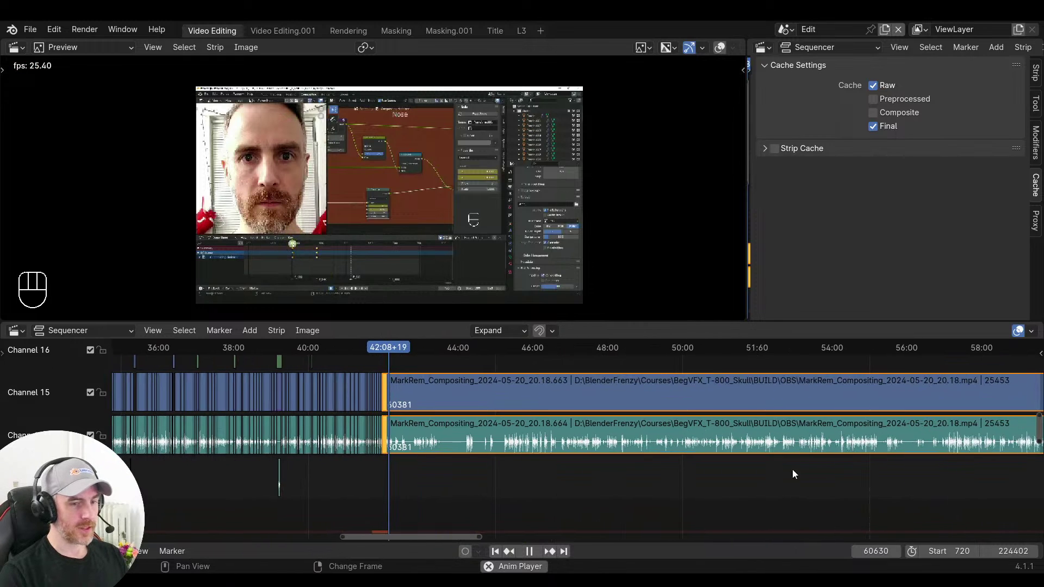
{"action": "middle_click_drag", "start_coordinate": [720, 488], "coordinate": [529, 497]}
{"action": "middle_click_drag", "start_coordinate": [444, 486], "coordinate": [555, 477]}
{"action": "middle_click_drag", "start_coordinate": [555, 477], "coordinate": [666, 481]}
{"action": "middle_click_drag", "start_coordinate": [665, 481], "coordinate": [712, 481], "text": "ctrl"}
{"action": "right_click", "coordinate": [480, 482]}
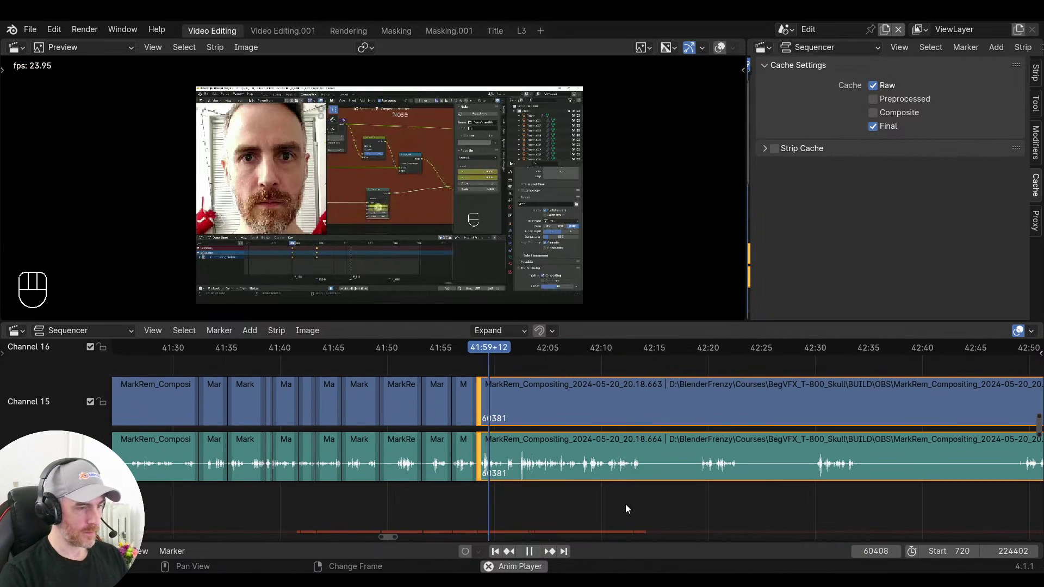
{"action": "middle_click_drag", "start_coordinate": [624, 506], "coordinate": [469, 496], "text": "ctrl"}
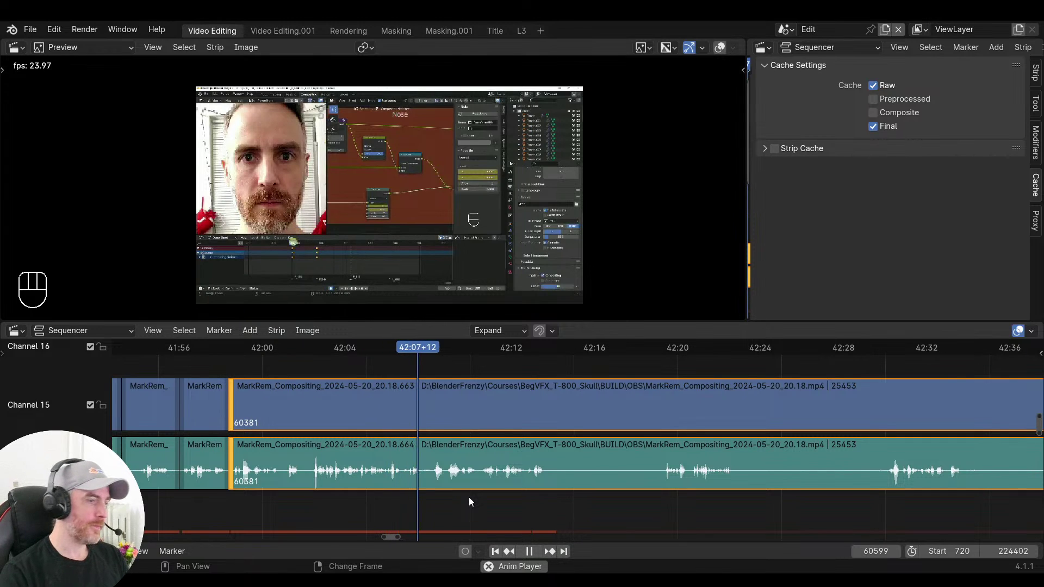
Cut the pause between frames 60747 and 60782 out of the channel 15 video strip and its audio, closing the gap
{"action": "scroll", "coordinate": [502, 495], "scroll_direction": "down", "scroll_amount": 2, "text": "ctrl"}
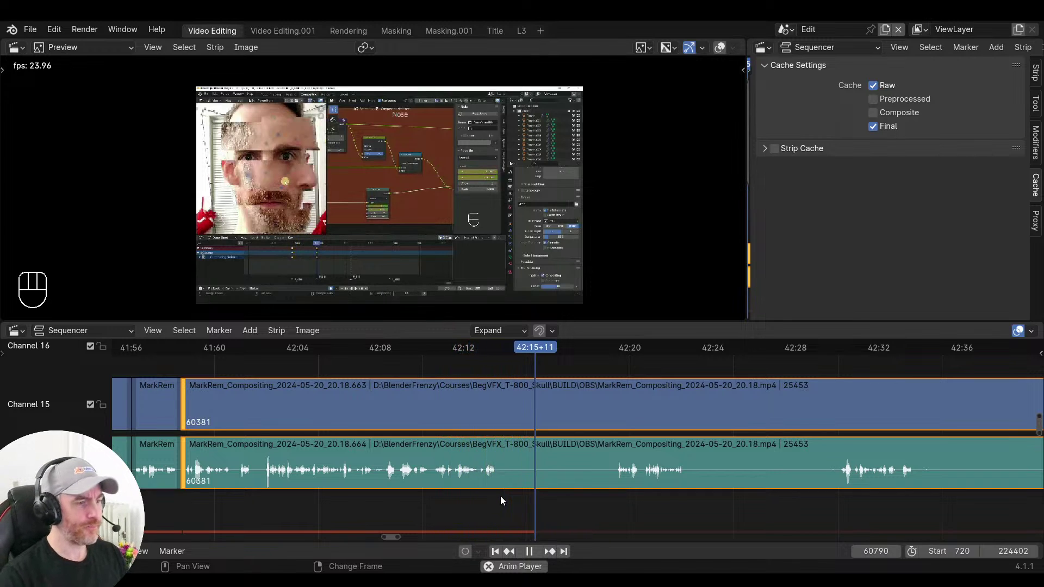
{"action": "left_click", "coordinate": [473, 520]}
{"action": "key", "text": "space"}
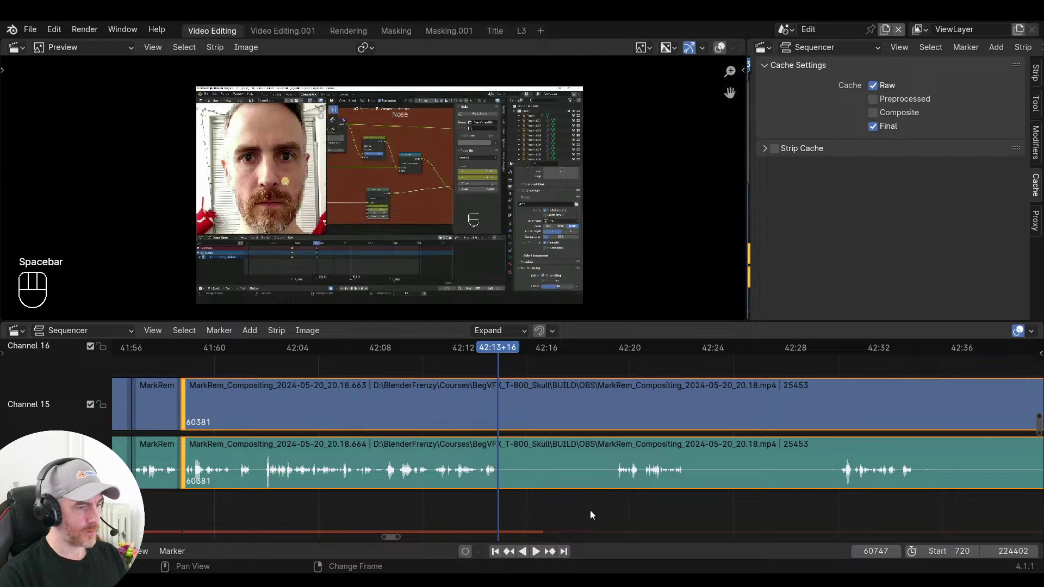
{"action": "key", "text": "f"}
{"action": "left_click", "coordinate": [612, 507]}
{"action": "left_click", "coordinate": [539, 508]}
{"action": "mouse_move", "coordinate": [522, 506]}
{"action": "left_mouse_down"}
{"action": "mouse_move", "coordinate": [477, 511]}
{"action": "mouse_move", "coordinate": [551, 502]}
{"action": "mouse_move", "coordinate": [528, 503]}
{"action": "left_mouse_up"}
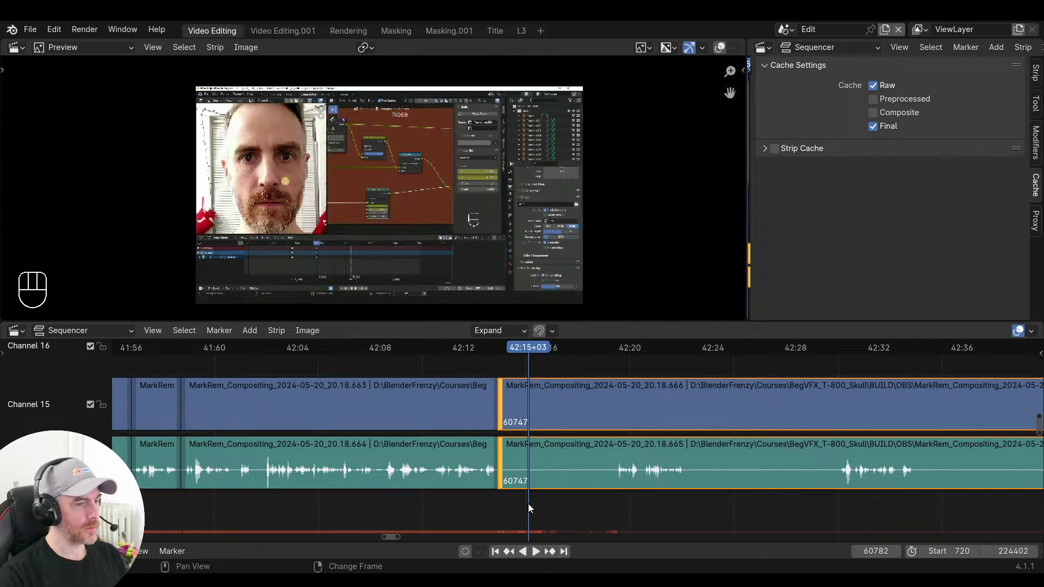
{"action": "left_click", "coordinate": [457, 498]}
{"action": "key", "text": "space"}
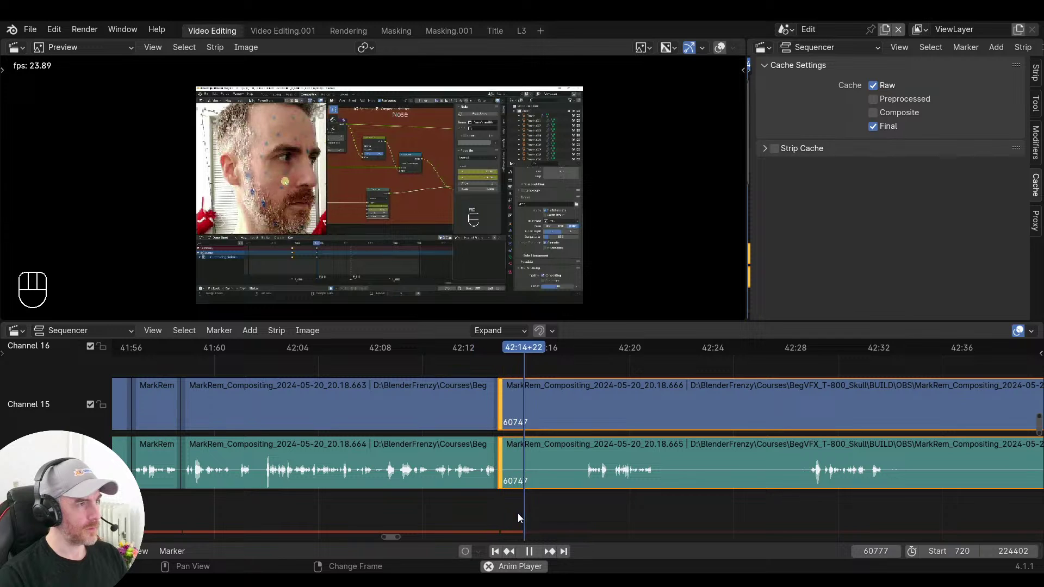
Remove the section from frame 60769 to 60849 from the paired video and audio strips and close the gap
{"action": "left_click", "coordinate": [487, 506]}
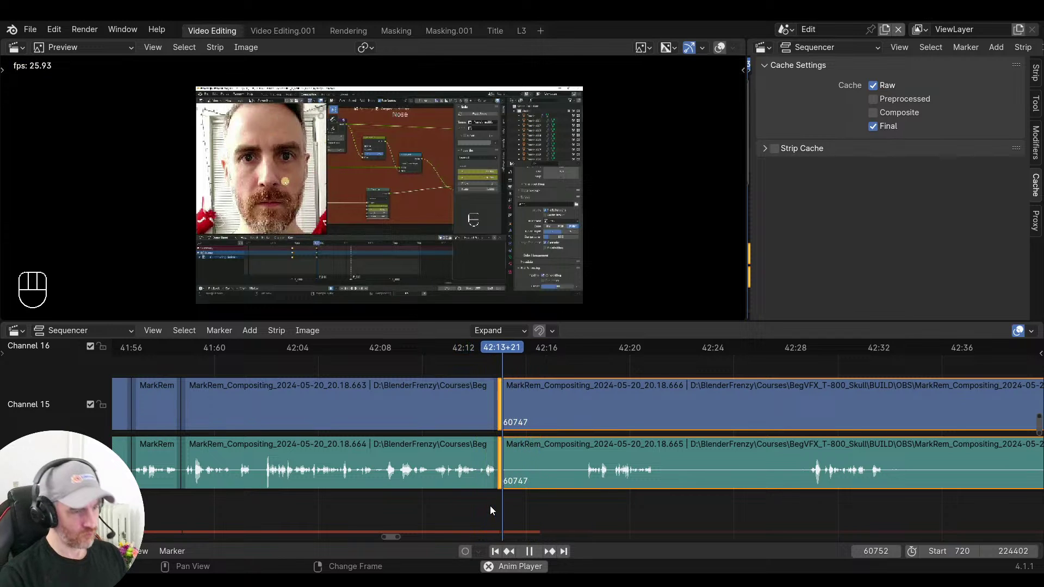
{"action": "key", "text": "space"}
{"action": "left_click_drag", "start_coordinate": [571, 508], "coordinate": [586, 503]}
{"action": "key", "text": "f"}
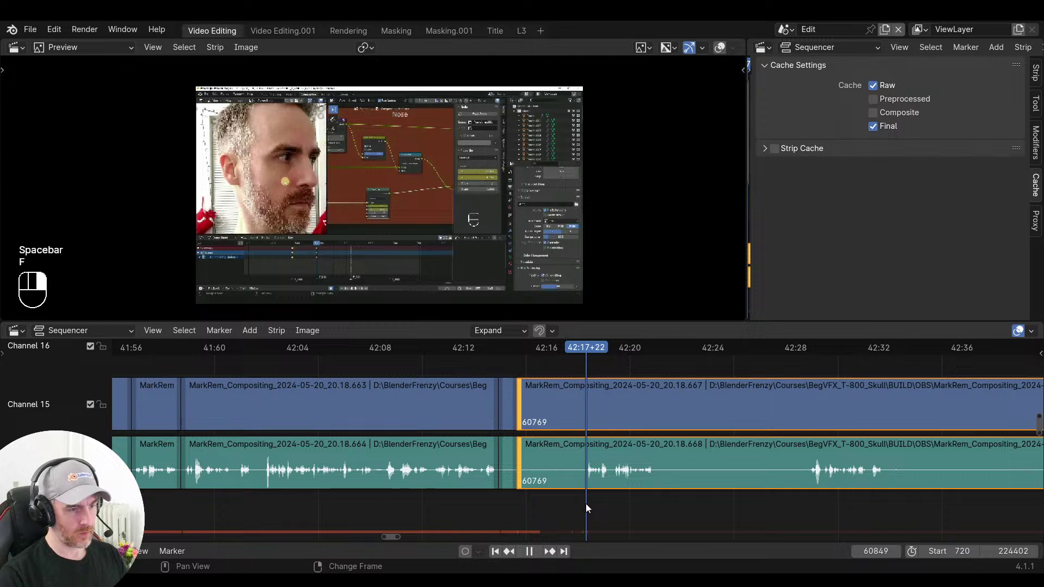
{"action": "key", "text": "s"}
{"action": "left_click", "coordinate": [467, 499]}
{"action": "key", "text": "space"}
{"action": "key", "text": "v"}
Cut the silence between frames 60851 and 61008 from the video and audio strips and close the gap
{"action": "middle_click_drag", "start_coordinate": [482, 498], "coordinate": [436, 505], "text": "ctrl"}
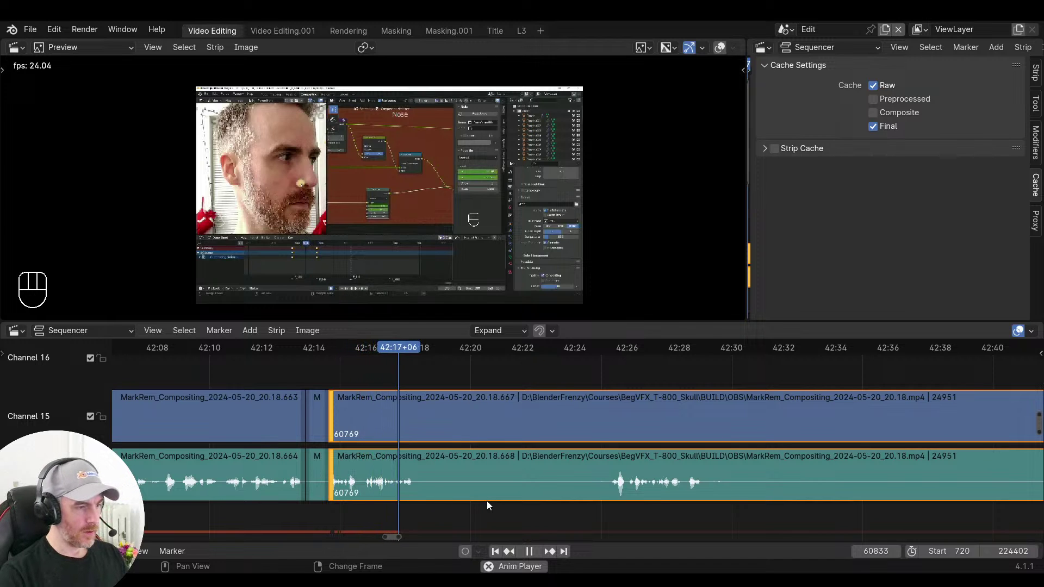
{"action": "key", "text": "space"}
{"action": "key", "text": "f"}
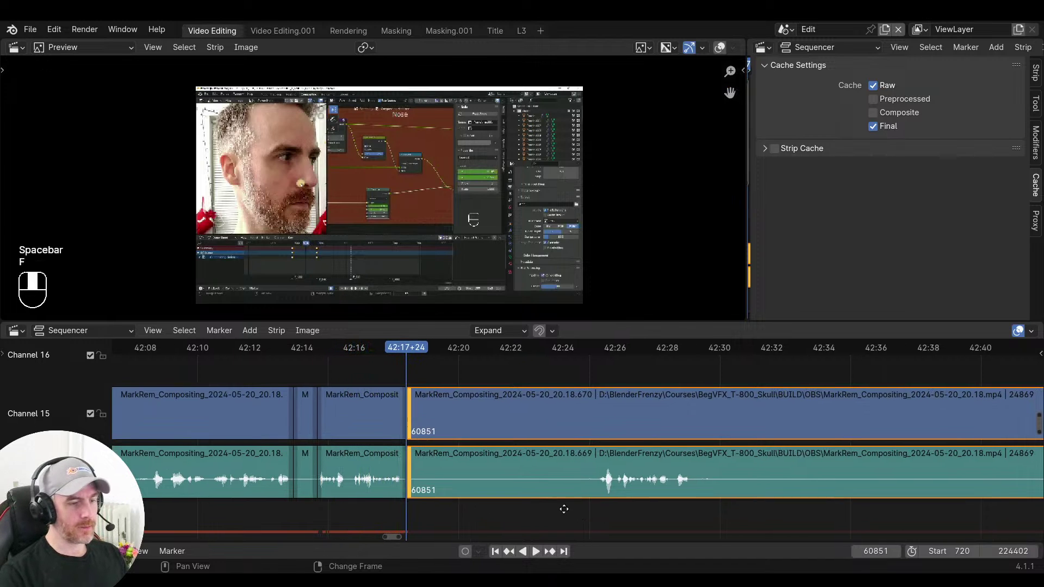
{"action": "right_click", "coordinate": [592, 506]}
{"action": "key", "text": "space"}
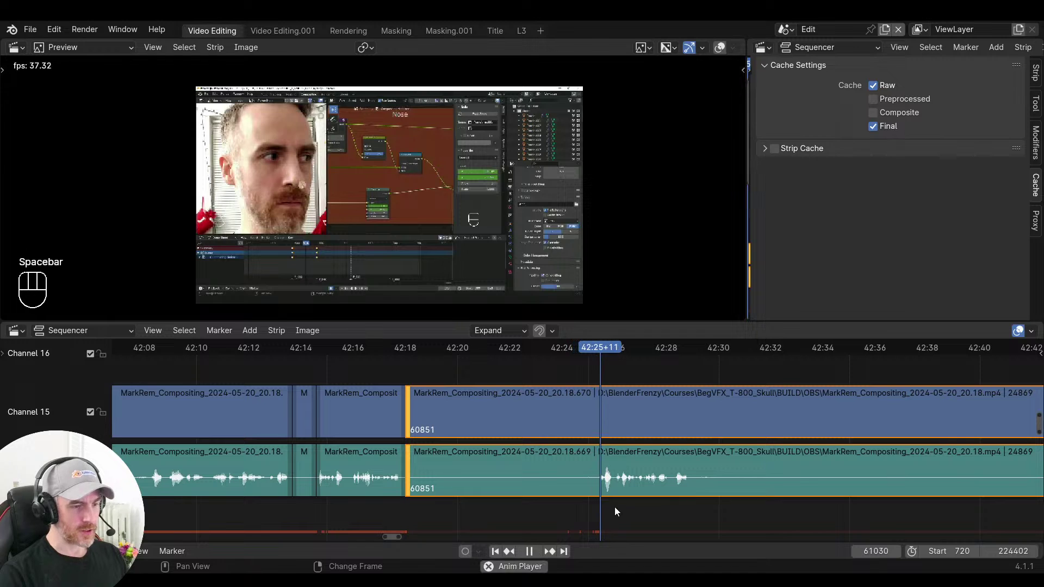
{"action": "key", "text": "space"}
{"action": "right_click", "coordinate": [559, 509]}
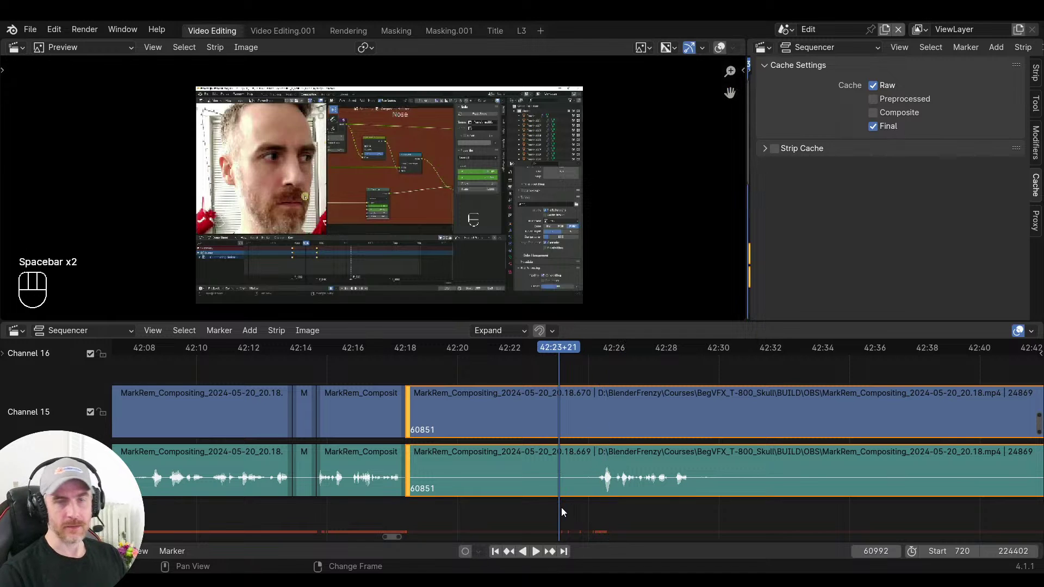
{"action": "right_click", "coordinate": [577, 510]}
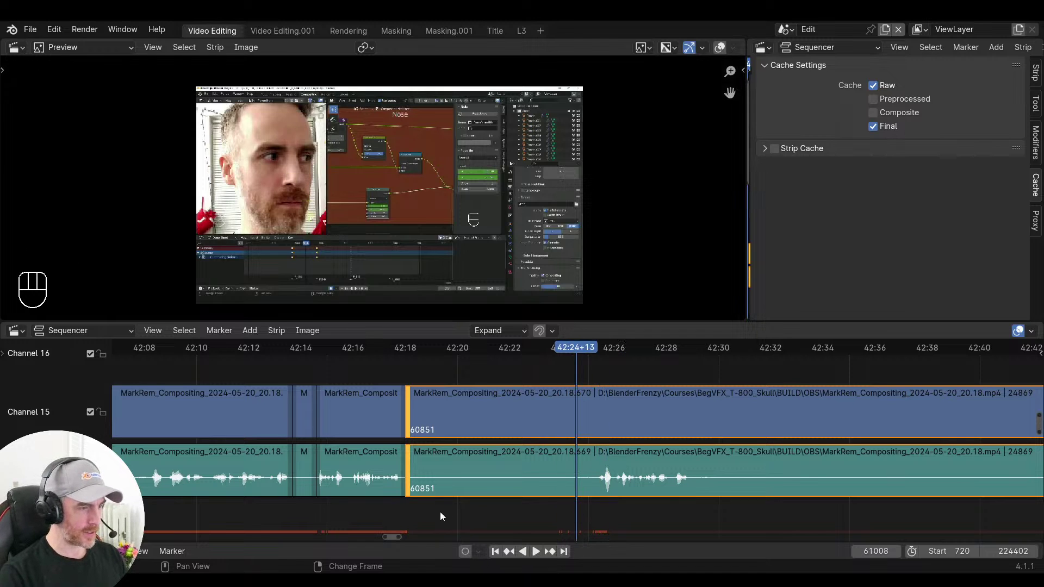
{"action": "key", "text": "s"}
{"action": "key", "text": "v"}
{"action": "key", "text": "space"}
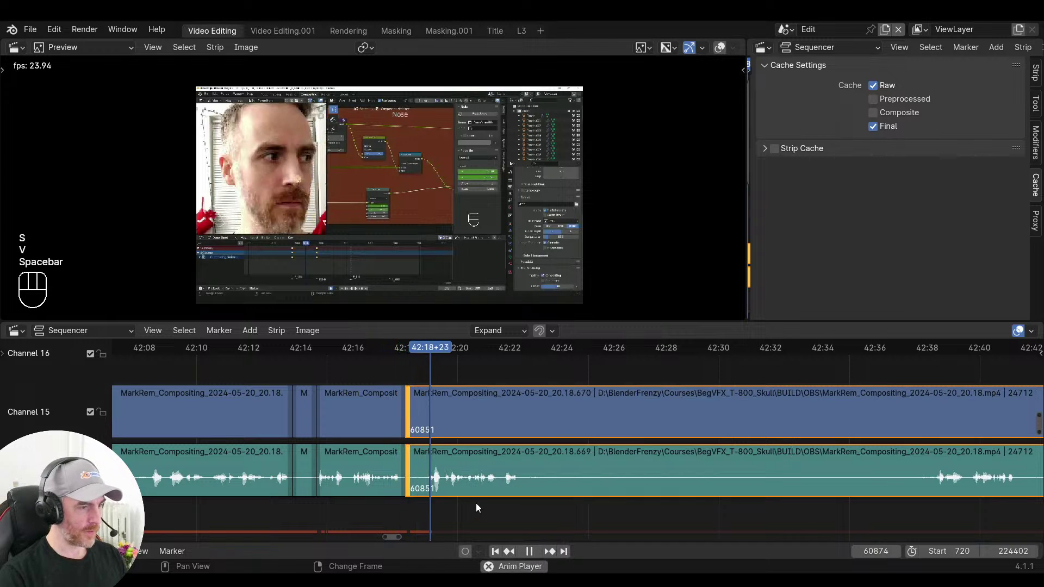
Play back the narration after frame 60851 and split the video and audio strips at frame 60959
{"action": "key", "text": "space"}
{"action": "key", "text": "space"}
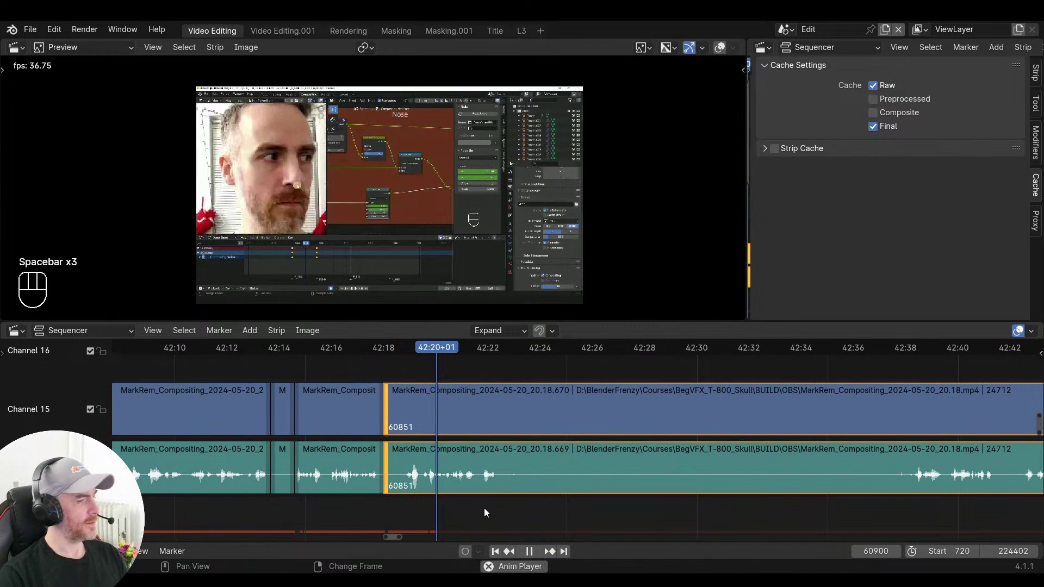
{"action": "key", "text": "space"}
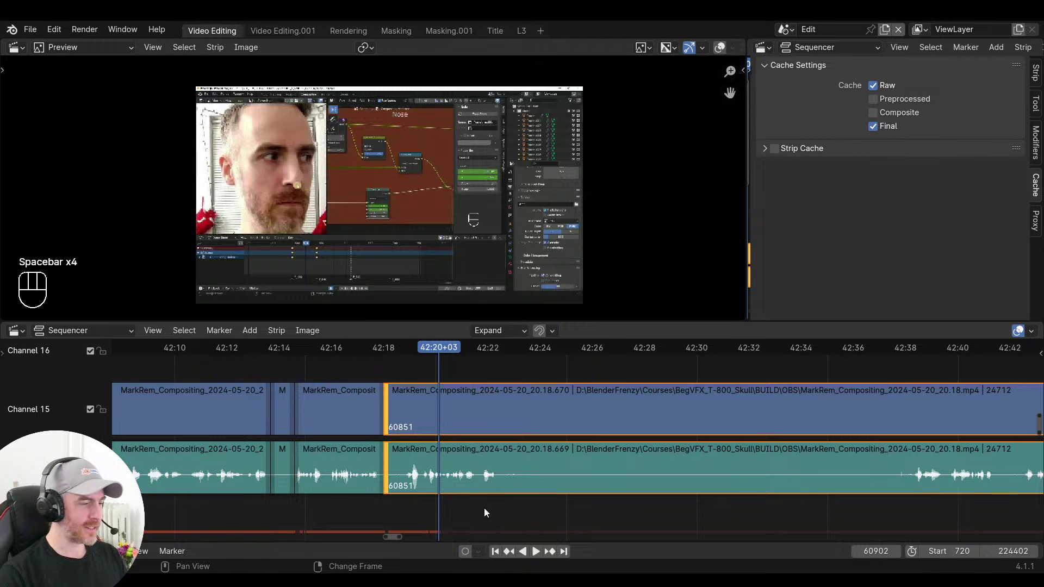
{"action": "left_click_drag", "start_coordinate": [386, 506], "coordinate": [335, 504]}
{"action": "key", "text": "space"}
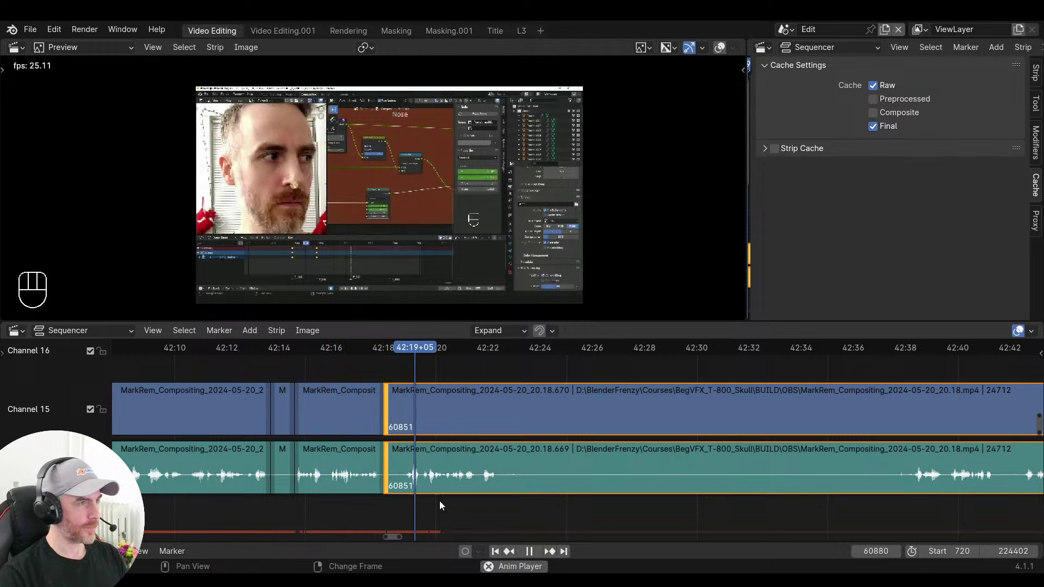
{"action": "middle_click_drag", "start_coordinate": [439, 500], "coordinate": [391, 506]}
{"action": "left_click", "coordinate": [271, 510]}
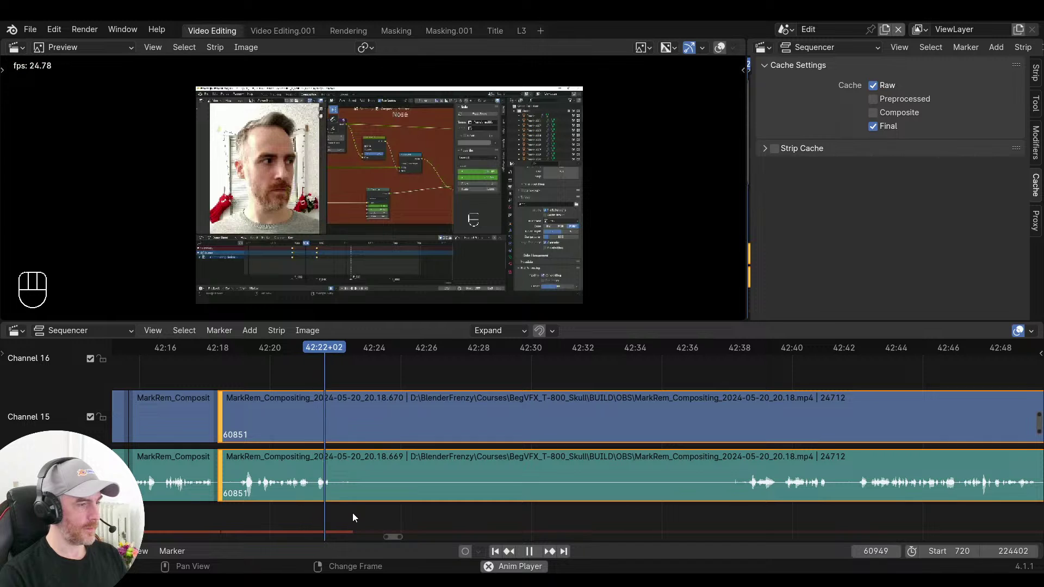
{"action": "key", "text": "space"}
{"action": "key", "text": "f"}
Trim the start of the video and audio strips beginning at frame 60959 up to about frame 61320, closing the gap
{"action": "left_click", "coordinate": [777, 519]}
{"action": "left_click", "coordinate": [729, 517]}
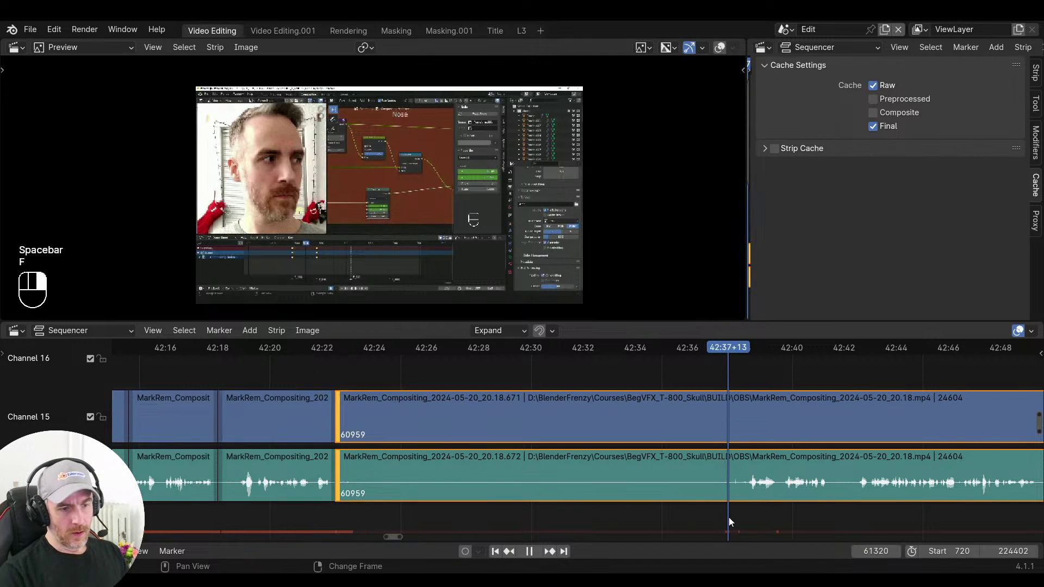
{"action": "key", "text": "s"}
{"action": "left_click_drag", "start_coordinate": [690, 514], "coordinate": [322, 508]}
{"action": "key", "text": "v"}
{"action": "key", "text": "space"}
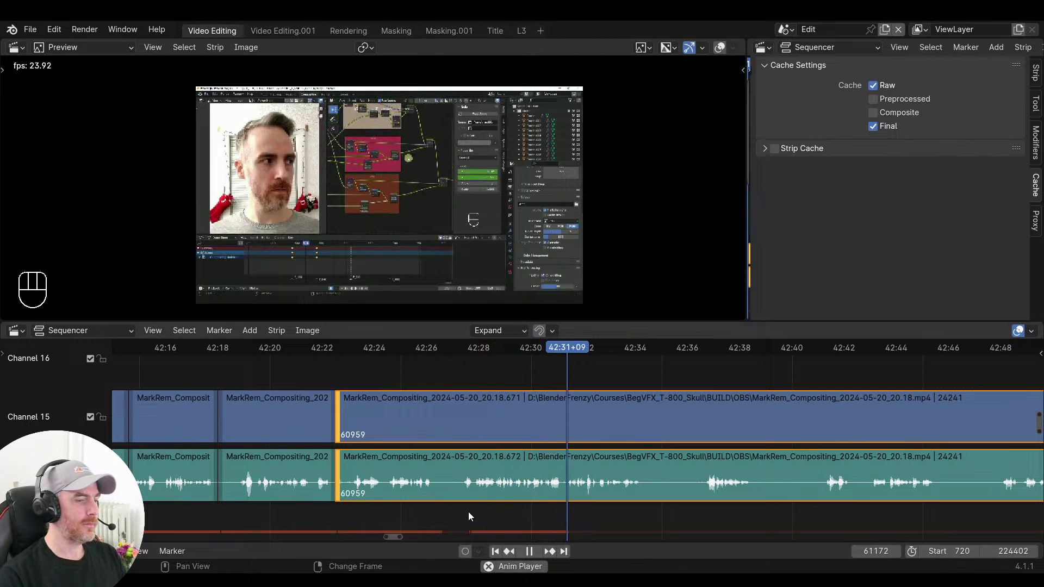
Play back and sample the narration in the strips starting at frame 60959 to compare the spoken passages and pauses
{"action": "key", "text": "space"}
{"action": "key", "text": "space"}
{"action": "key", "text": "space"}
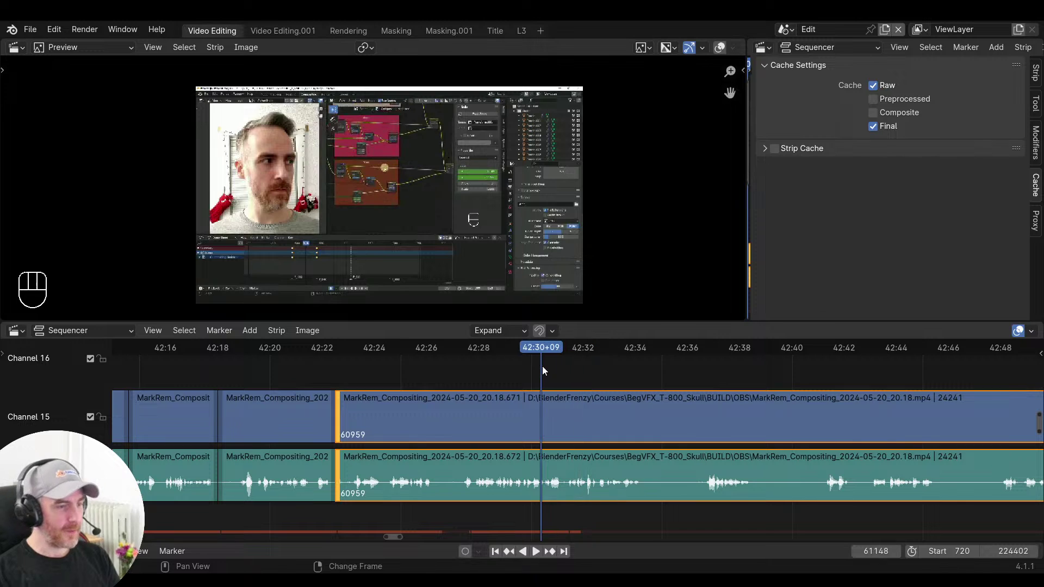
{"action": "right_click", "coordinate": [381, 376]}
{"action": "key", "text": "space"}
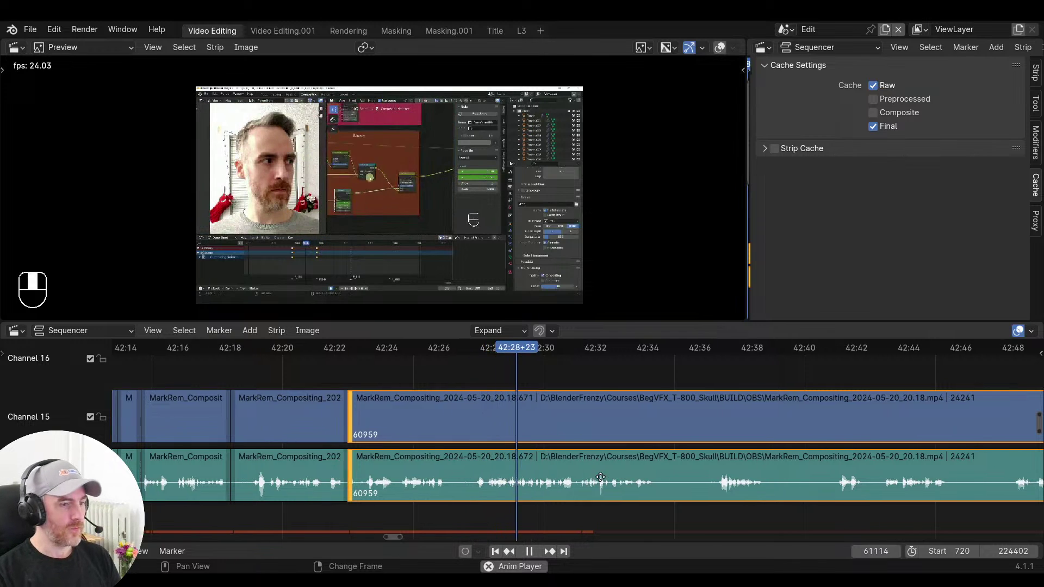
{"action": "scroll", "coordinate": [435, 453], "scroll_direction": "left", "scroll_amount": 4, "text": "ctrl"}
{"action": "right_click", "coordinate": [382, 454]}
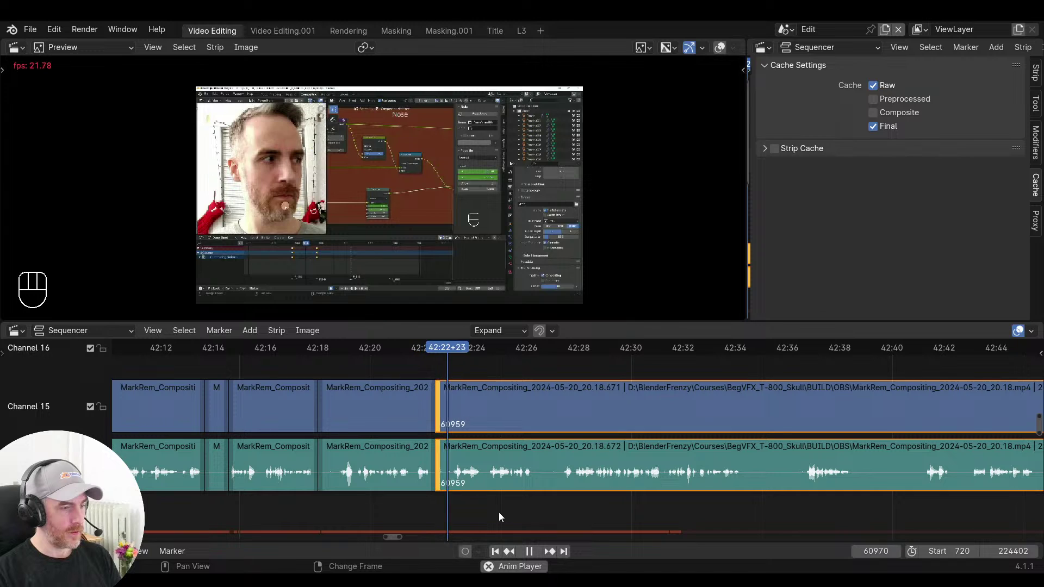
{"action": "key", "text": "space"}
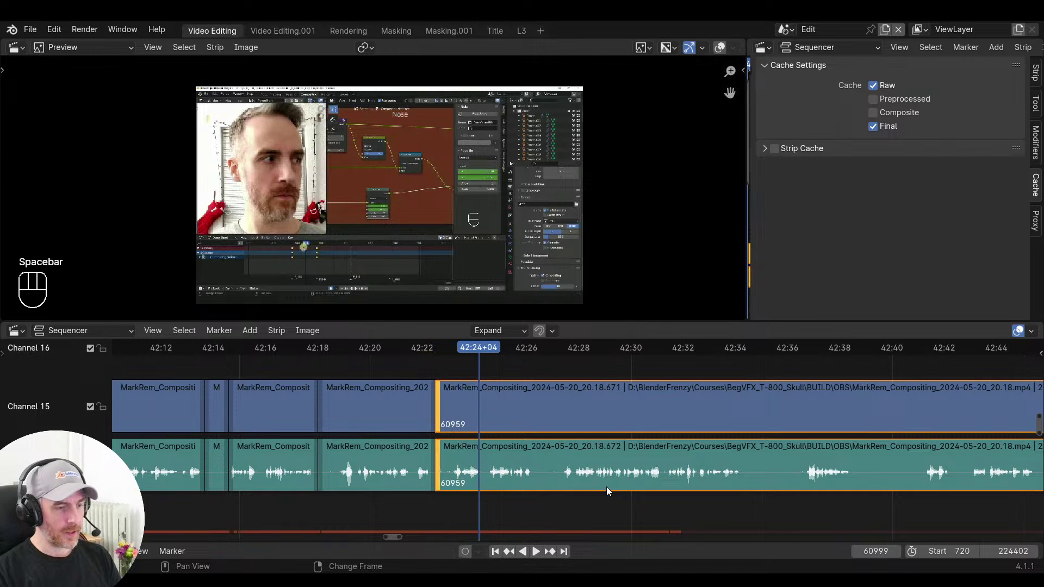
{"action": "right_click_drag", "start_coordinate": [557, 500], "coordinate": [561, 503]}
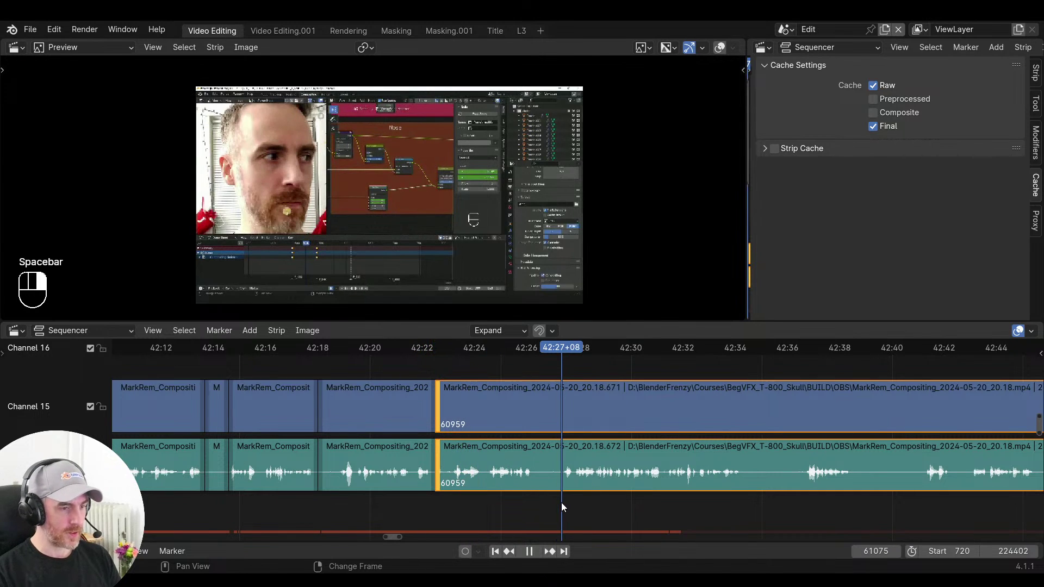
{"action": "middle_click_drag", "start_coordinate": [594, 495], "coordinate": [493, 489]}
{"action": "right_click", "coordinate": [701, 485]}
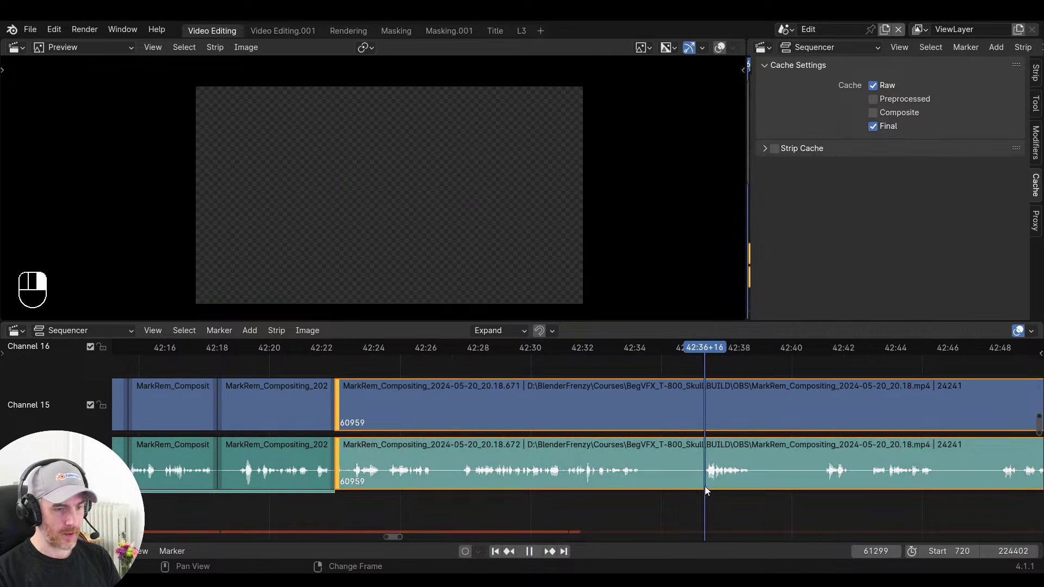
{"action": "key", "text": "space"}
{"action": "right_click", "coordinate": [833, 483]}
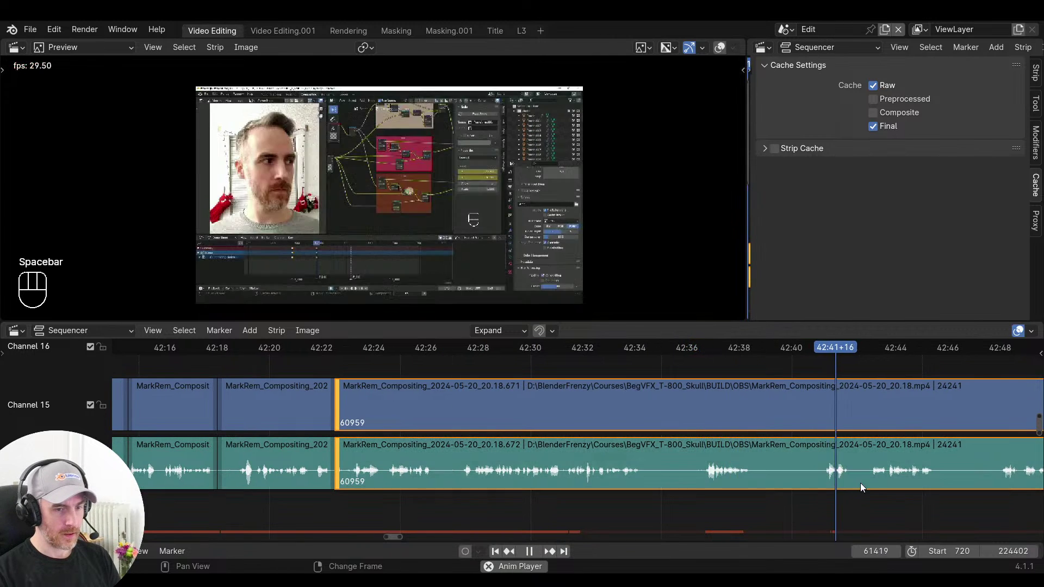
{"action": "right_click", "coordinate": [874, 485]}
{"action": "right_click", "coordinate": [551, 488]}
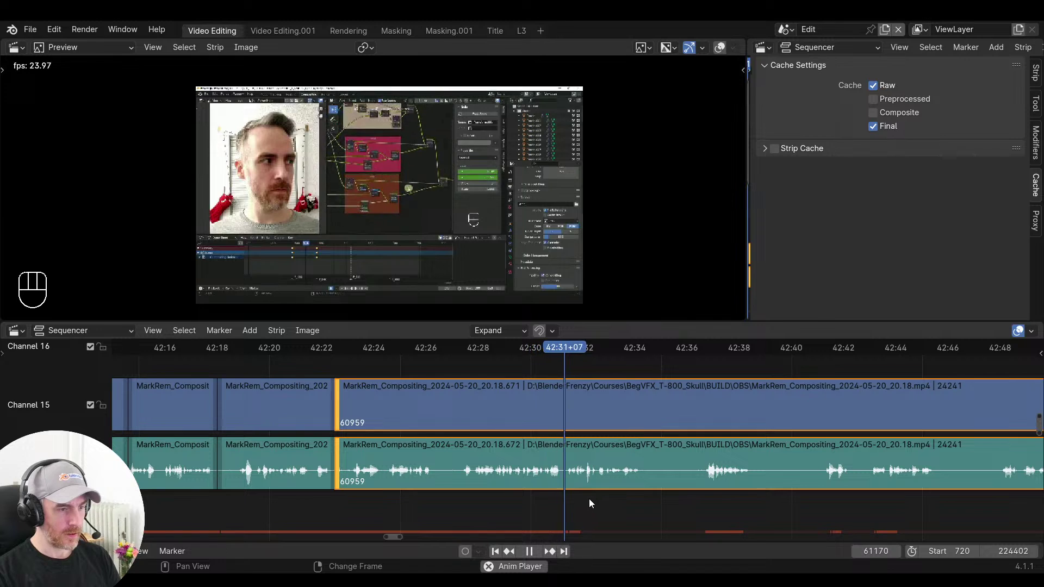
{"action": "key", "text": "space"}
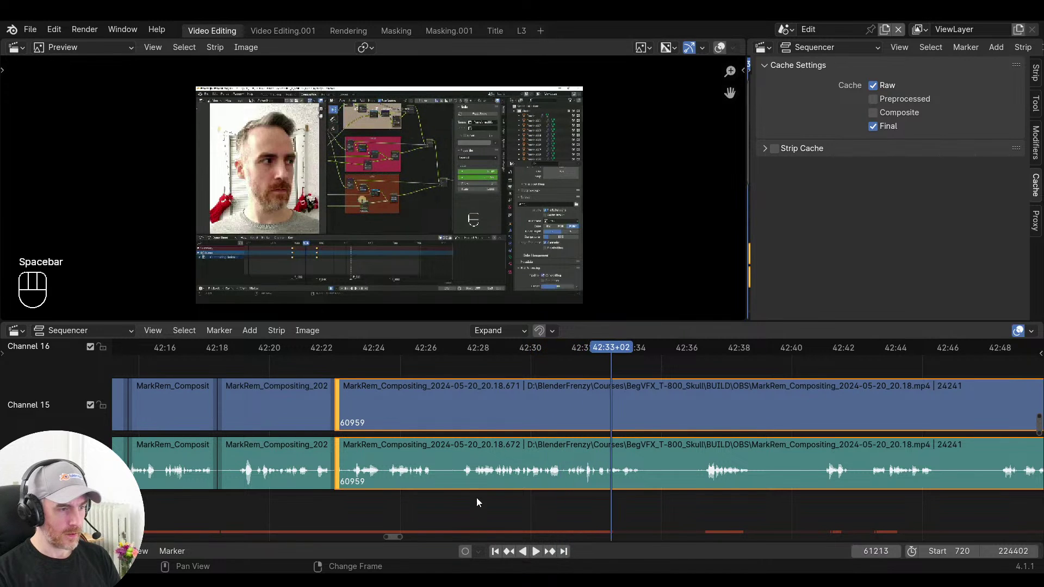
Trim the opening of the strips starting at frame 60959 to the speech at about 42:27 and close the gap
{"action": "right_click", "coordinate": [459, 499]}
{"action": "key", "text": "s"}
{"action": "middle_click_drag", "start_coordinate": [328, 498], "coordinate": [516, 512]}
{"action": "key", "text": "v"}
{"action": "key", "text": "space"}
Trim the start of the same strips further, to about 42:23, and close the remaining gap
{"action": "middle_click_drag", "start_coordinate": [386, 501], "coordinate": [532, 494], "text": "ctrl"}
{"action": "key", "text": "space"}
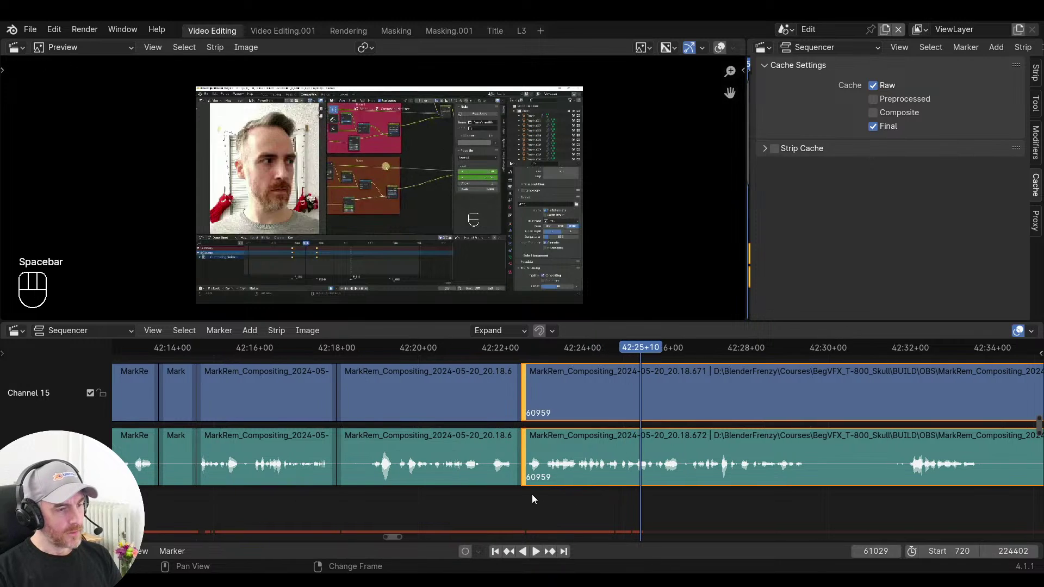
{"action": "right_click_drag", "start_coordinate": [534, 494], "coordinate": [544, 494]}
{"action": "key", "text": "s"}
{"action": "key", "text": "v"}
{"action": "key", "text": "space"}
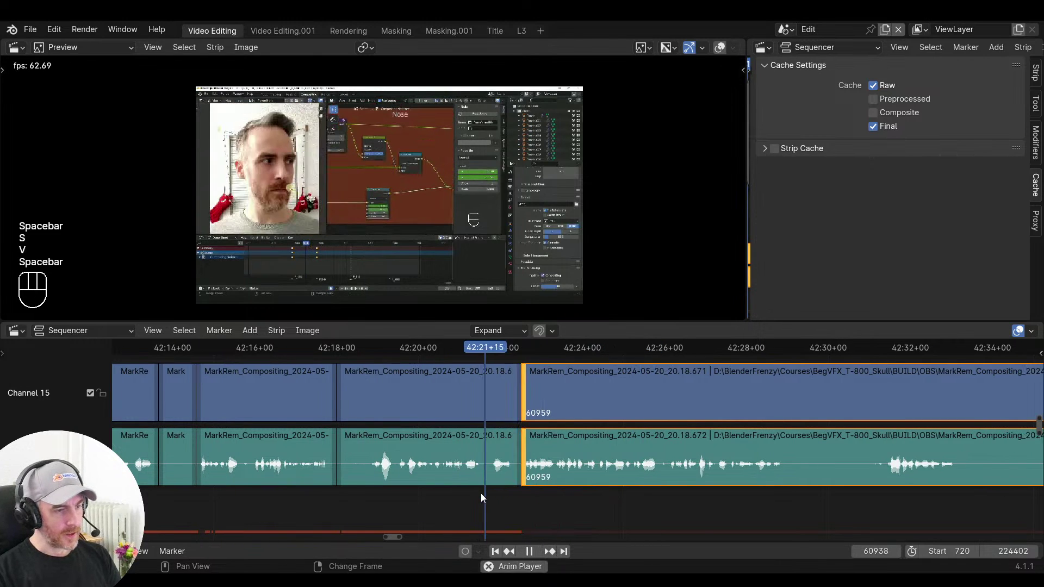
Cut the silence between frames 61113 and 61162 from the video and audio strips and close the gap
{"action": "key", "text": "space"}
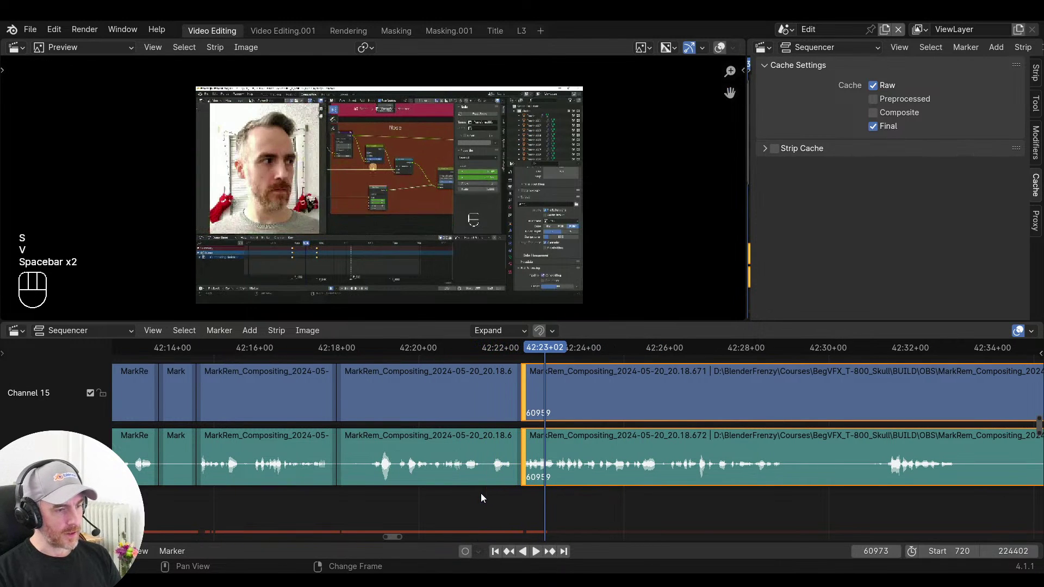
{"action": "right_click_drag", "start_coordinate": [526, 499], "coordinate": [526, 505]}
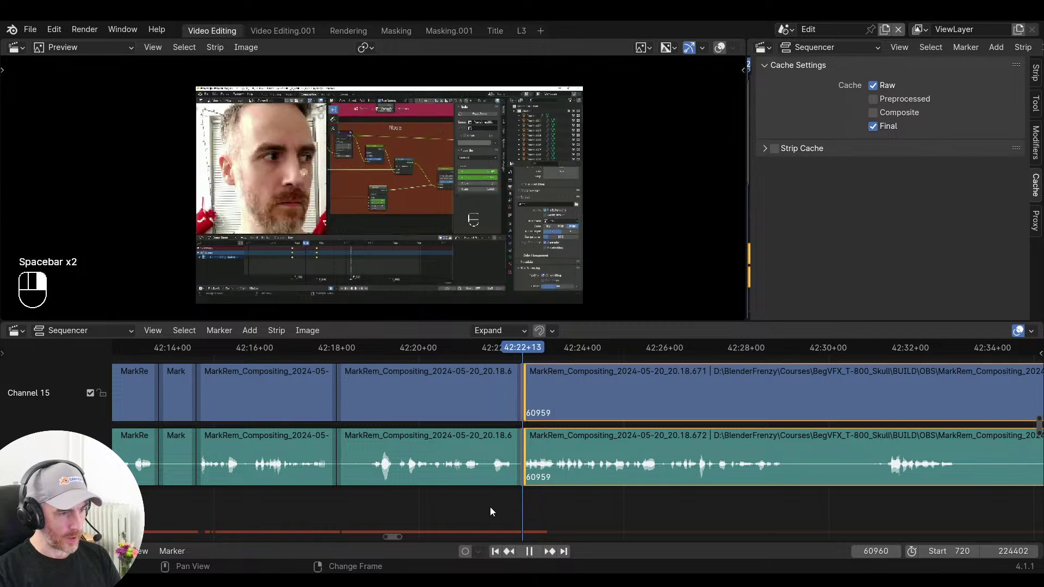
{"action": "key", "text": "space"}
{"action": "middle_click_drag", "start_coordinate": [581, 500], "coordinate": [445, 498]}
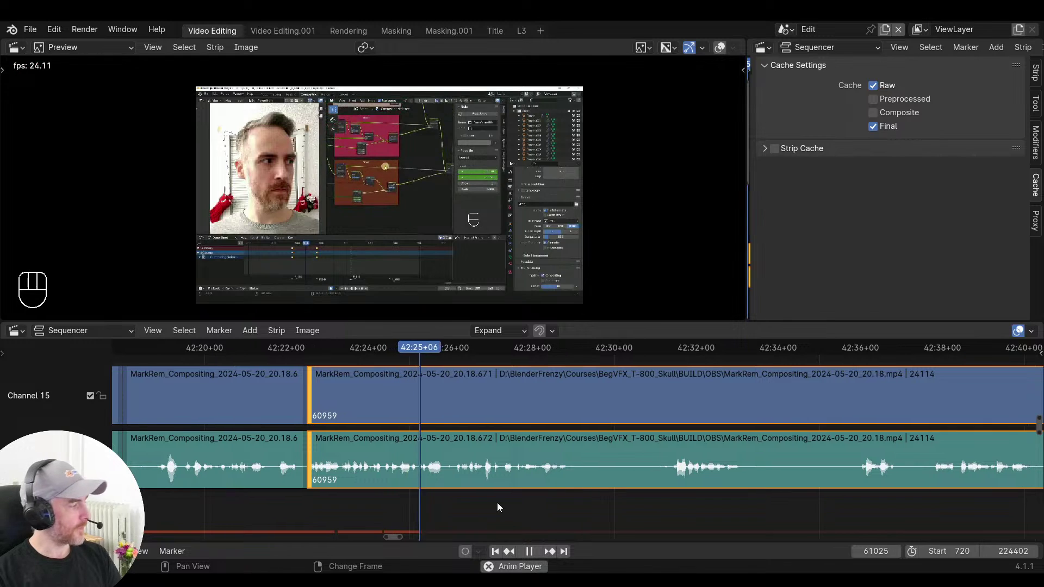
{"action": "middle_click_drag", "start_coordinate": [509, 505], "coordinate": [530, 503]}
{"action": "key", "text": "space"}
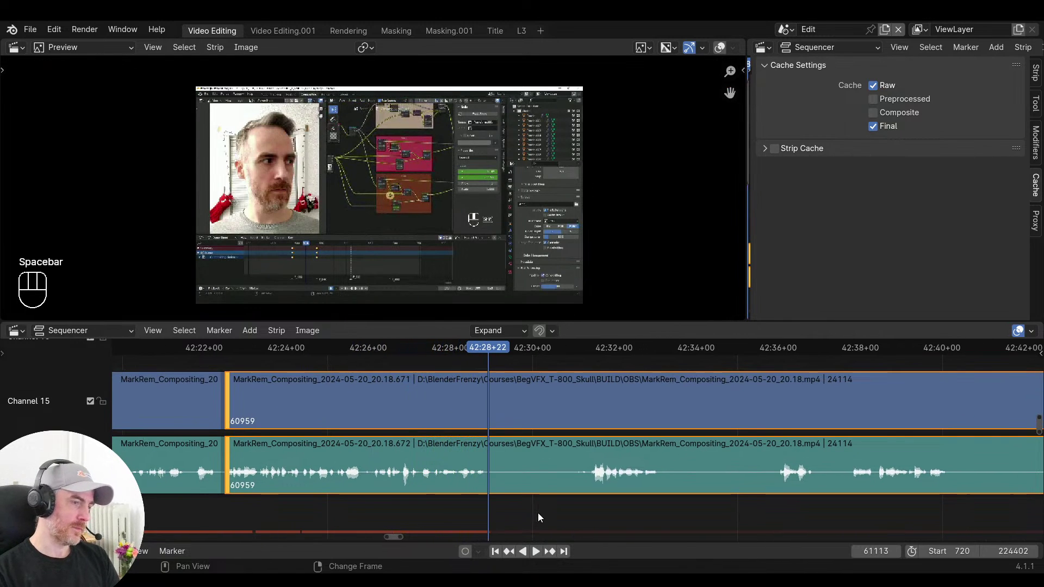
{"action": "key", "text": "f"}
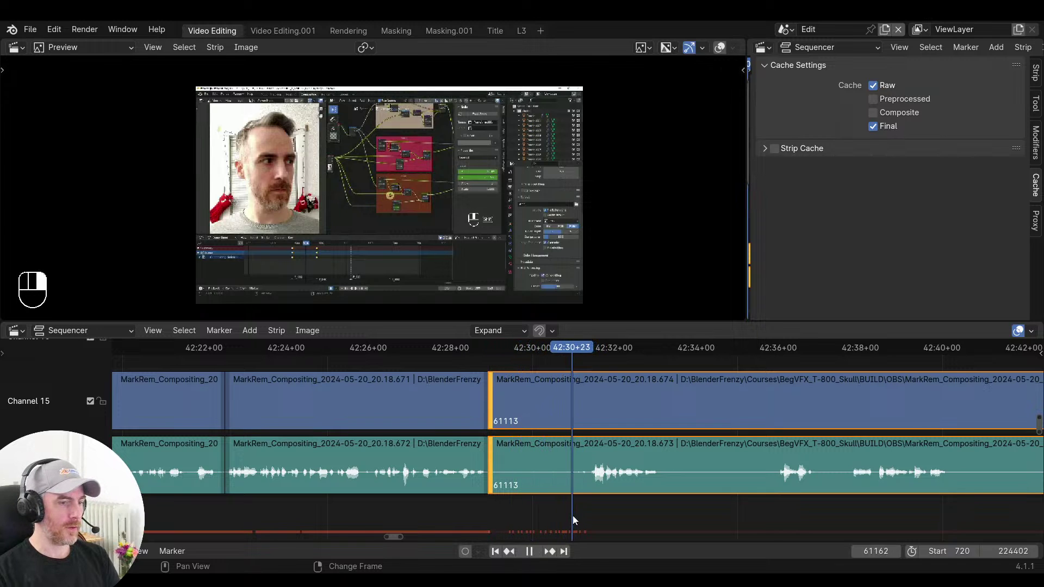
{"action": "left_click_drag", "start_coordinate": [572, 515], "coordinate": [446, 507]}
{"action": "key", "text": "space"}
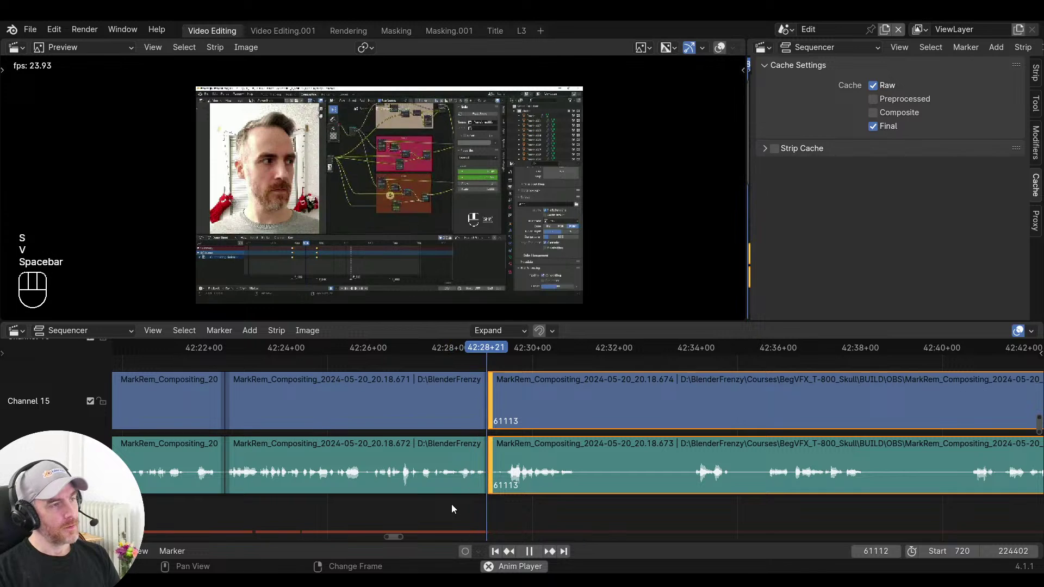
Play on past the last join and split the video and audio strips at frame 61166, after the spoken phrase
{"action": "middle_click_drag", "start_coordinate": [567, 495], "coordinate": [499, 502]}
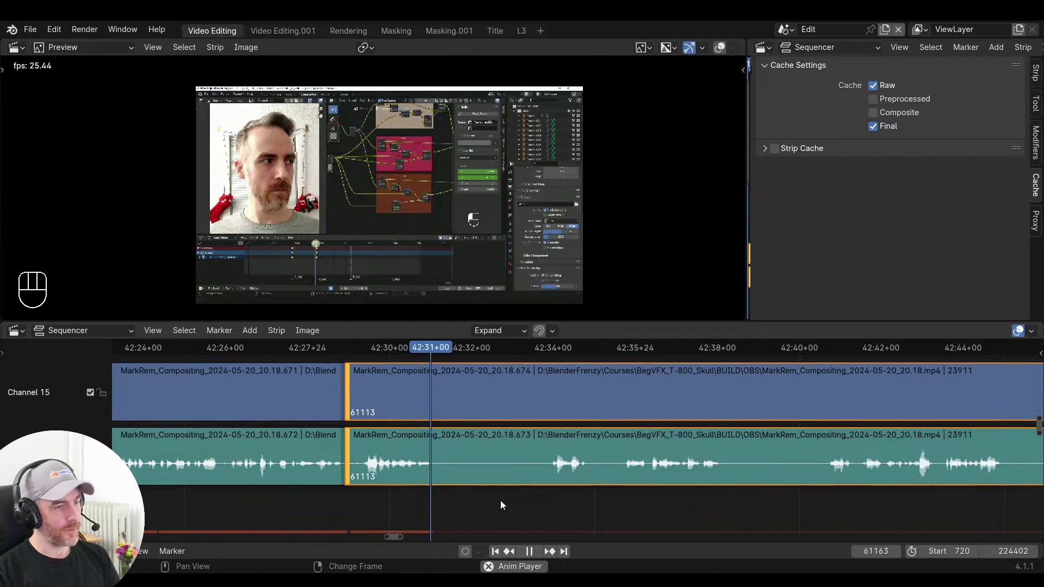
{"action": "key", "text": "space"}
{"action": "key", "text": "f"}
Sample the narration at about 42:34, 42:36 and 42:41 and compare it with the phrase starting near 42:29
{"action": "left_click", "coordinate": [546, 504]}
{"action": "key", "text": "space"}
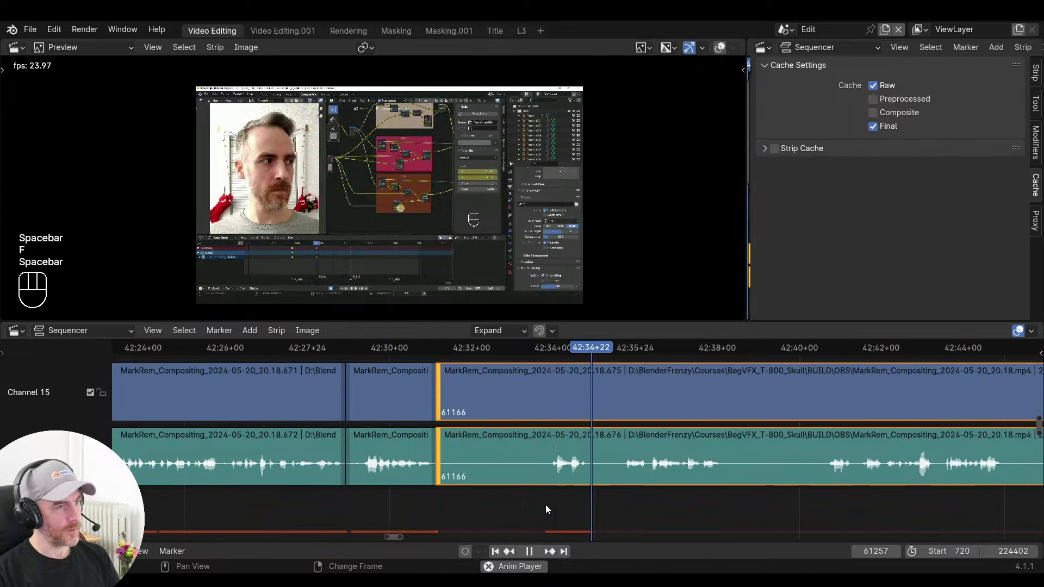
{"action": "scroll", "coordinate": [653, 510], "scroll_direction": "right", "scroll_amount": 2, "text": "ctrl"}
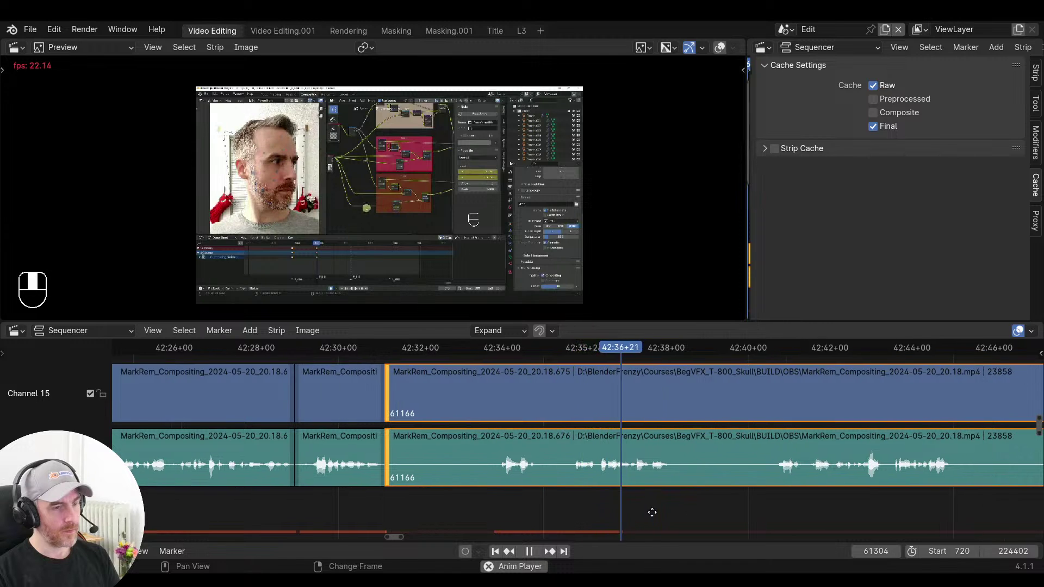
{"action": "left_click", "coordinate": [771, 503]}
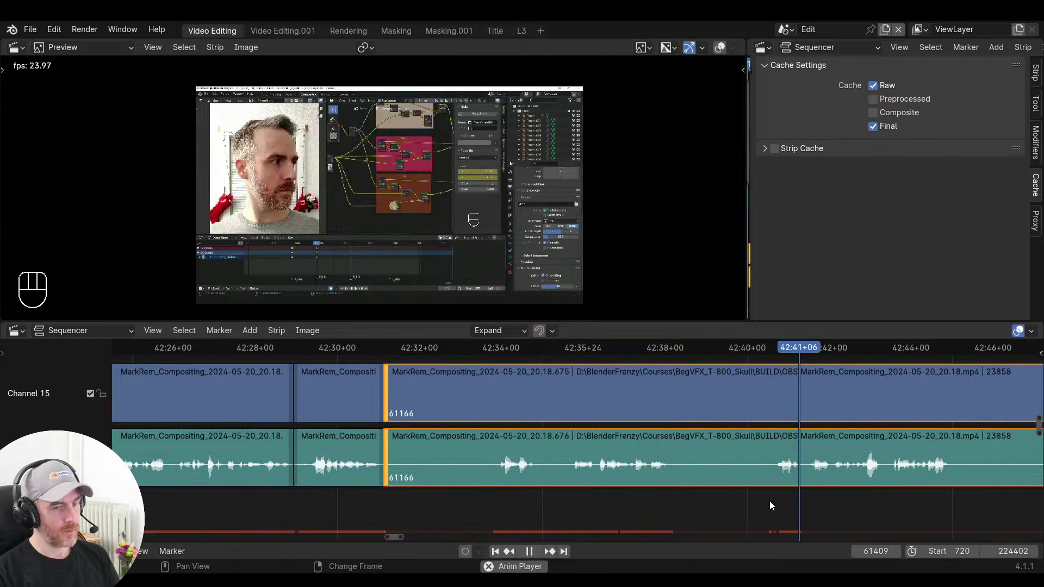
{"action": "left_click", "coordinate": [581, 500]}
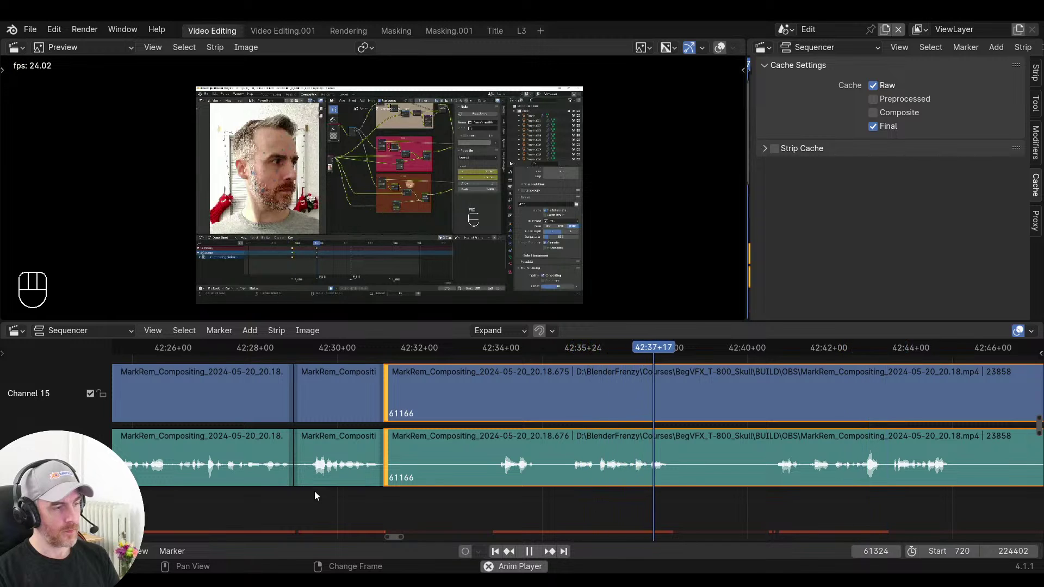
{"action": "left_click", "coordinate": [294, 493]}
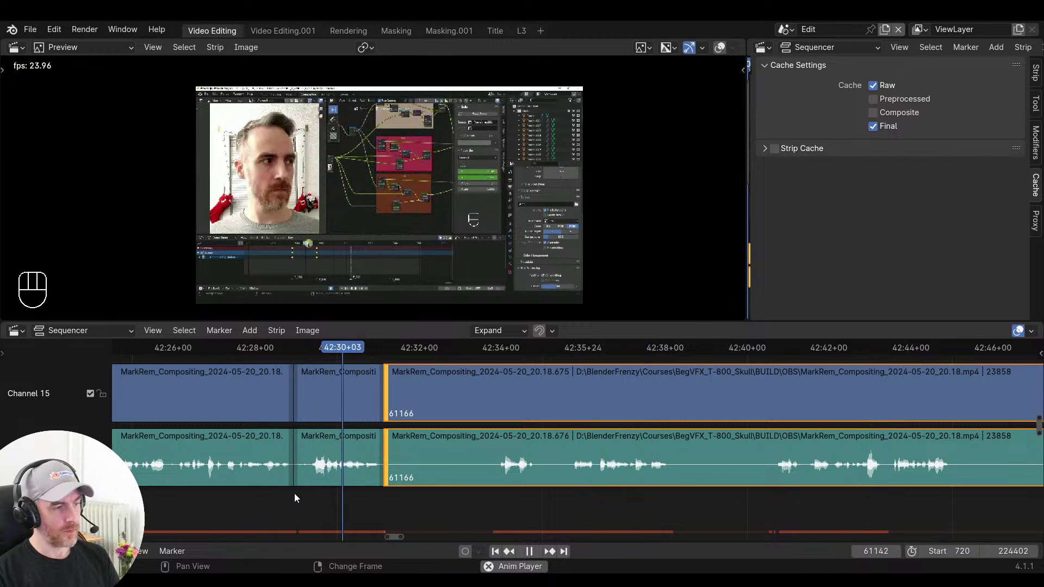
{"action": "key", "text": "space"}
{"action": "key", "text": "space"}
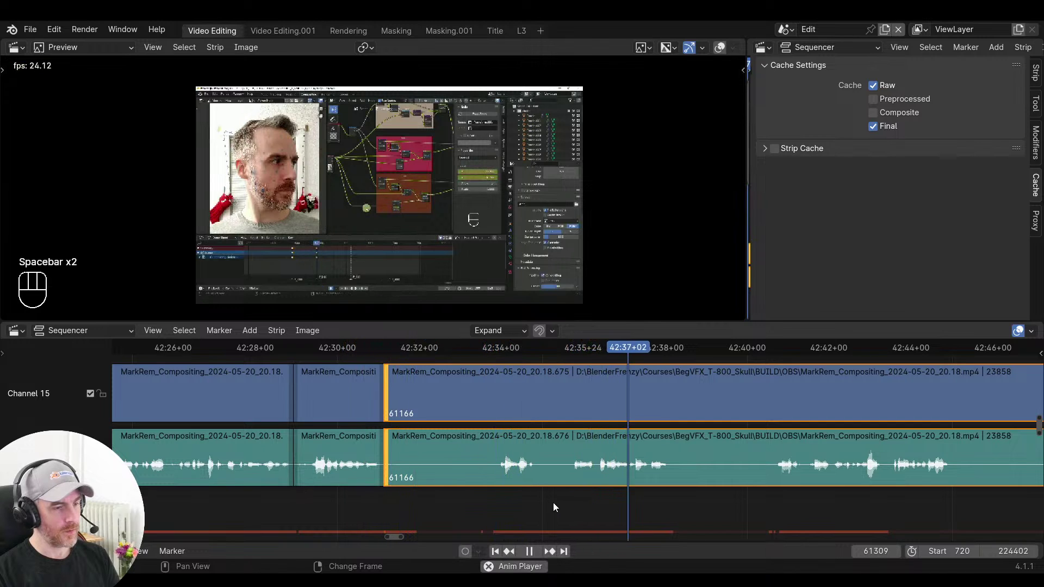
{"action": "left_click", "coordinate": [294, 482]}
{"action": "left_click", "coordinate": [577, 496]}
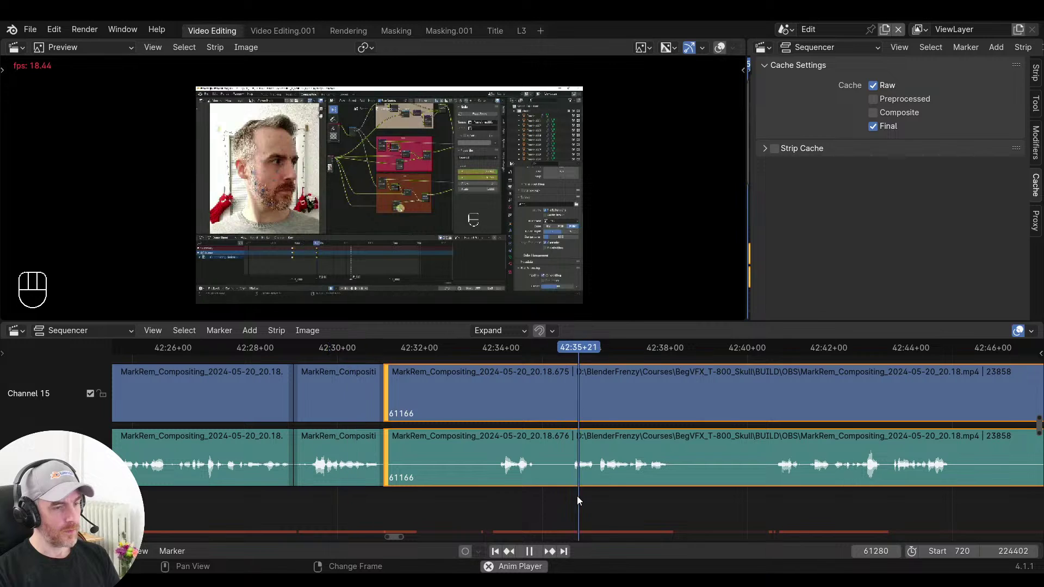
{"action": "key", "text": "space"}
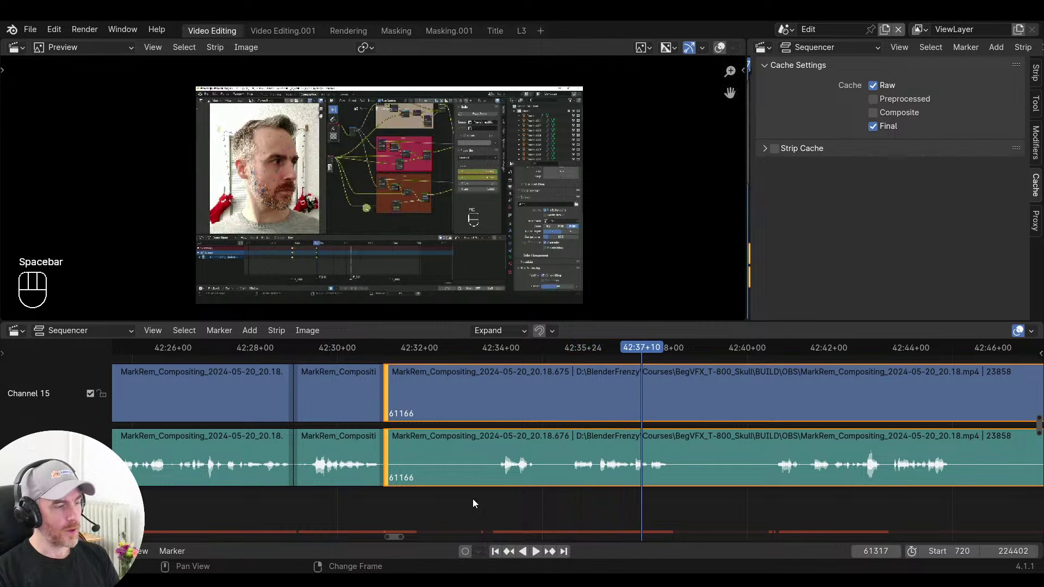
Listen alternately to the phrase ending before frame 61166 and the speech around 42:36 to find where they can be joined
{"action": "left_click", "coordinate": [343, 496]}
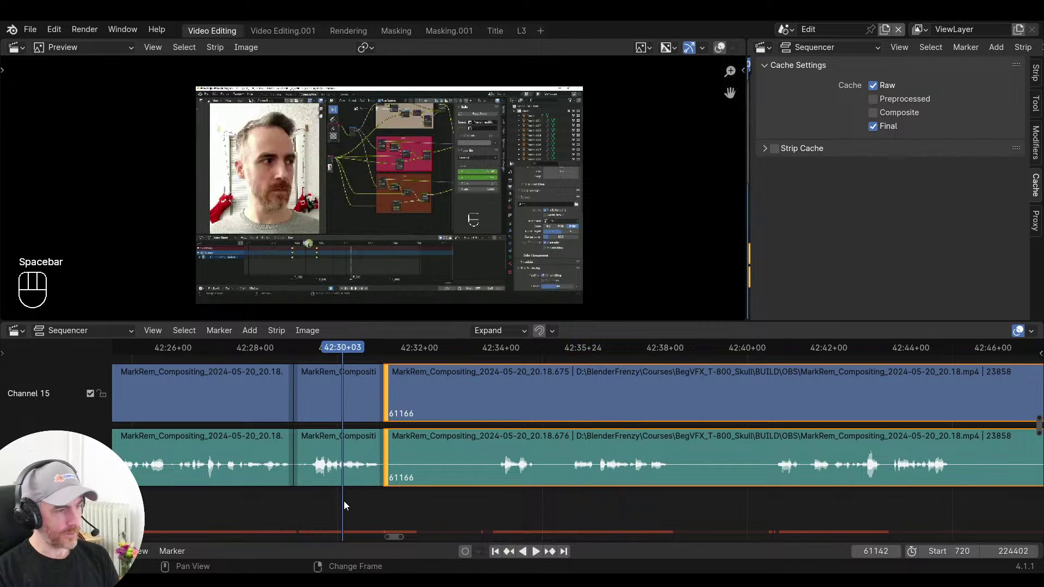
{"action": "key", "text": "space"}
{"action": "key", "text": "space"}
{"action": "key", "text": "space"}
{"action": "key", "text": "space"}
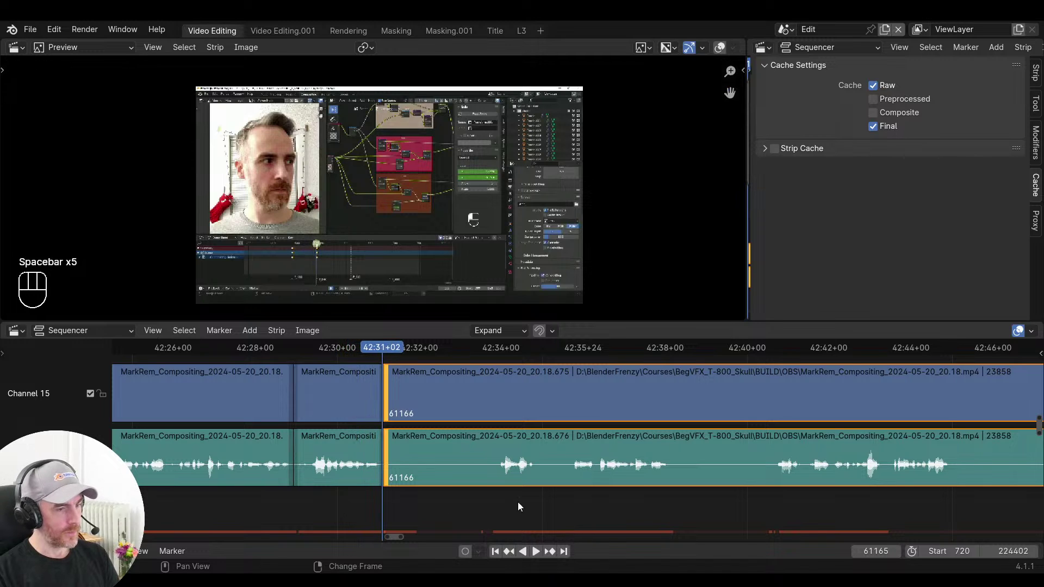
{"action": "left_click_drag", "start_coordinate": [437, 496], "coordinate": [565, 499]}
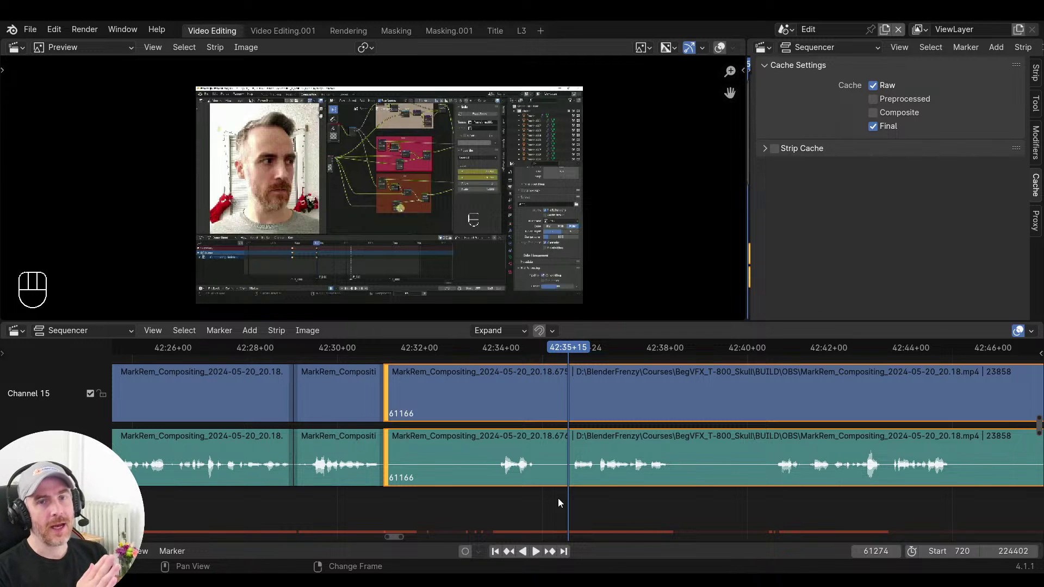
{"action": "left_click", "coordinate": [322, 517]}
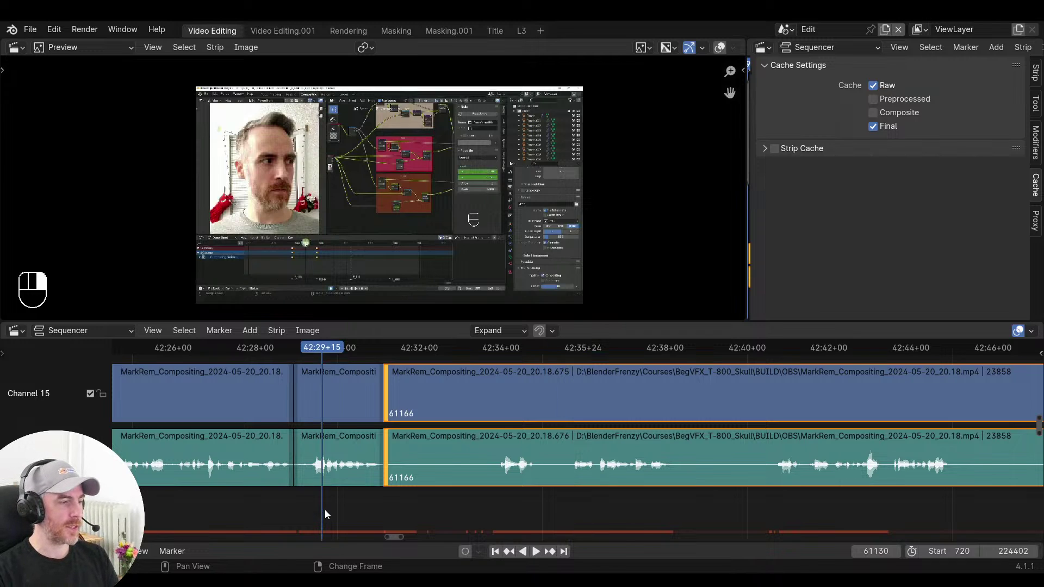
{"action": "key", "text": "space"}
{"action": "key", "text": "space"}
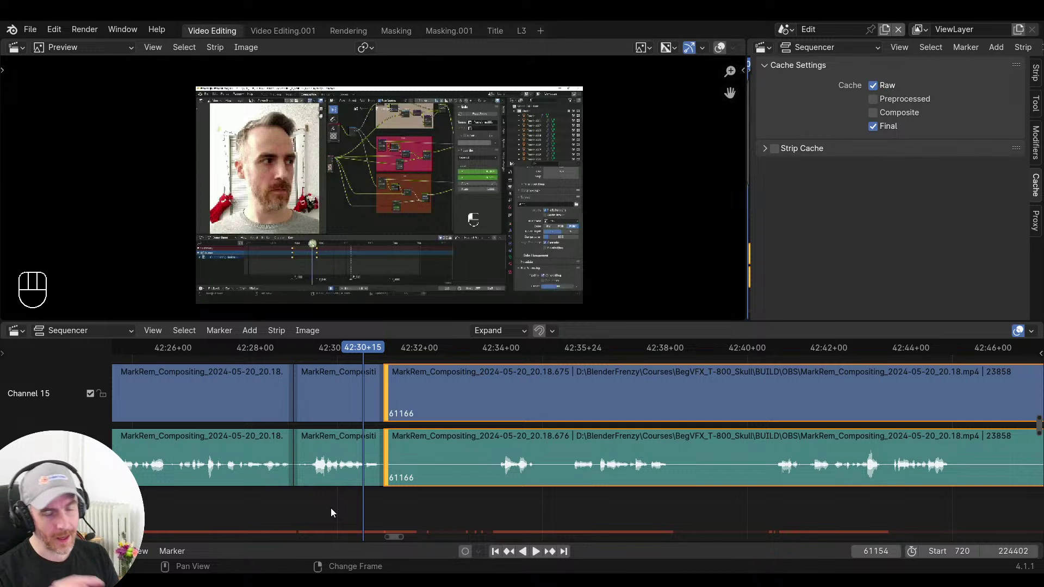
{"action": "left_click", "coordinate": [629, 480]}
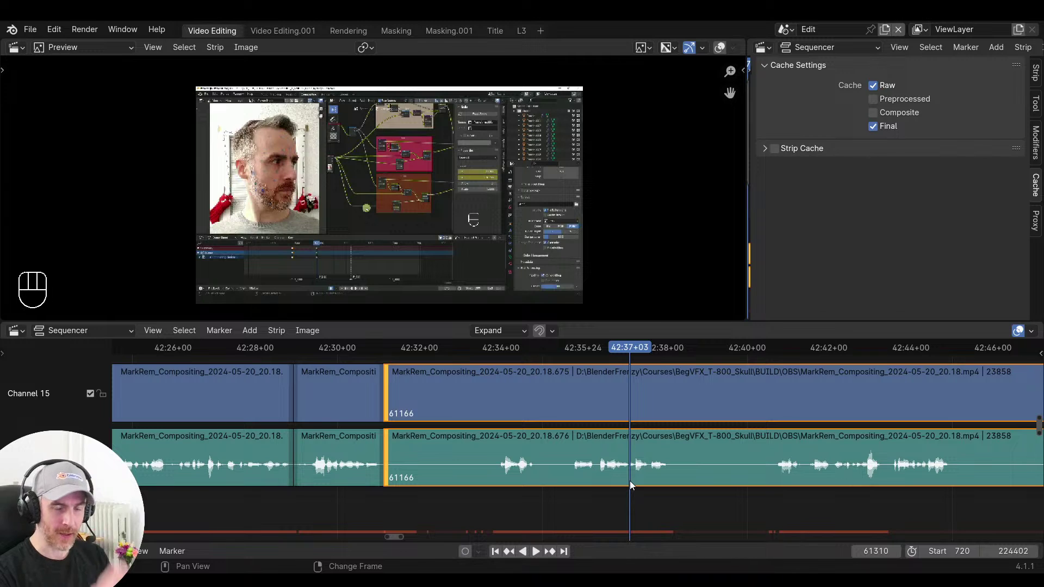
{"action": "left_click", "coordinate": [327, 499]}
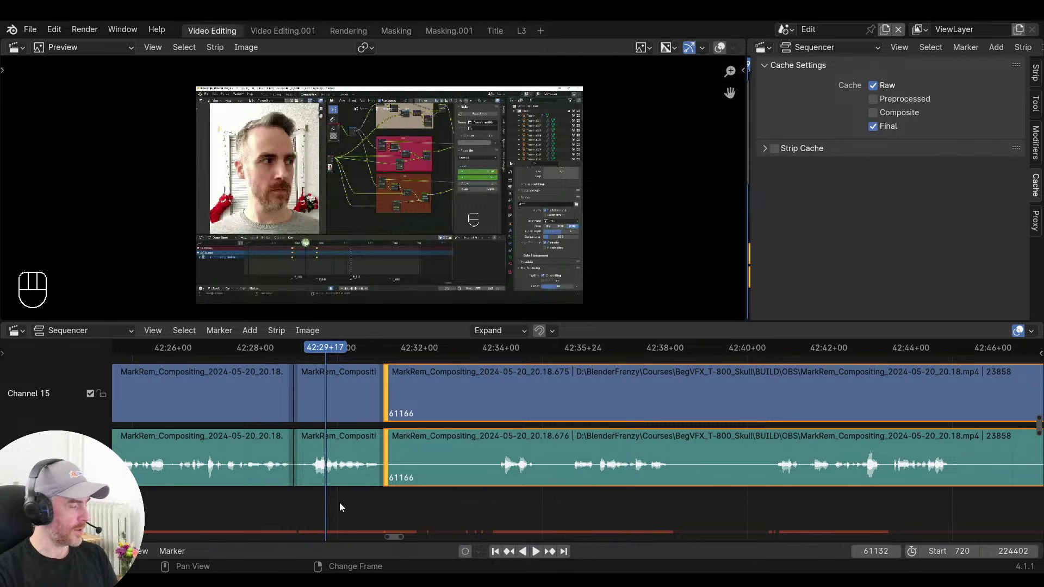
{"action": "key", "text": "space"}
{"action": "key", "text": "space"}
{"action": "left_click_drag", "start_coordinate": [536, 500], "coordinate": [593, 500]}
{"action": "key", "text": "space"}
{"action": "key", "text": "space"}
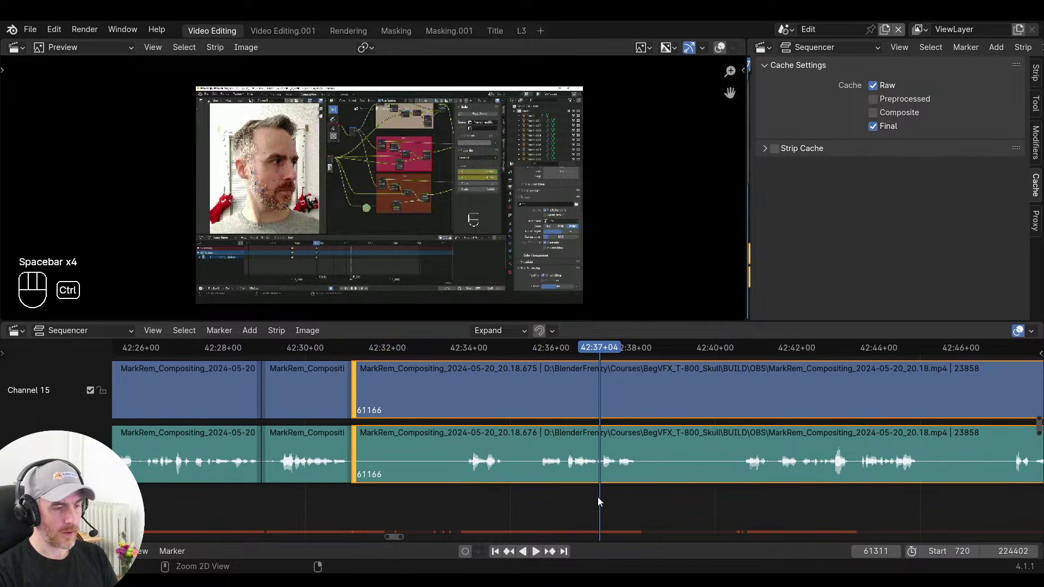
Play the narration from about 42:37 and from about 42:41 to check the passages that follow
{"action": "scroll", "coordinate": [598, 497], "scroll_direction": "up", "scroll_amount": 5}
{"action": "left_click_drag", "start_coordinate": [625, 518], "coordinate": [642, 518]}
{"action": "middle_click_drag", "start_coordinate": [636, 518], "coordinate": [601, 516], "text": "ctrl"}
{"action": "key", "text": "space"}
{"action": "left_click", "coordinate": [727, 513]}
{"action": "key", "text": "space"}
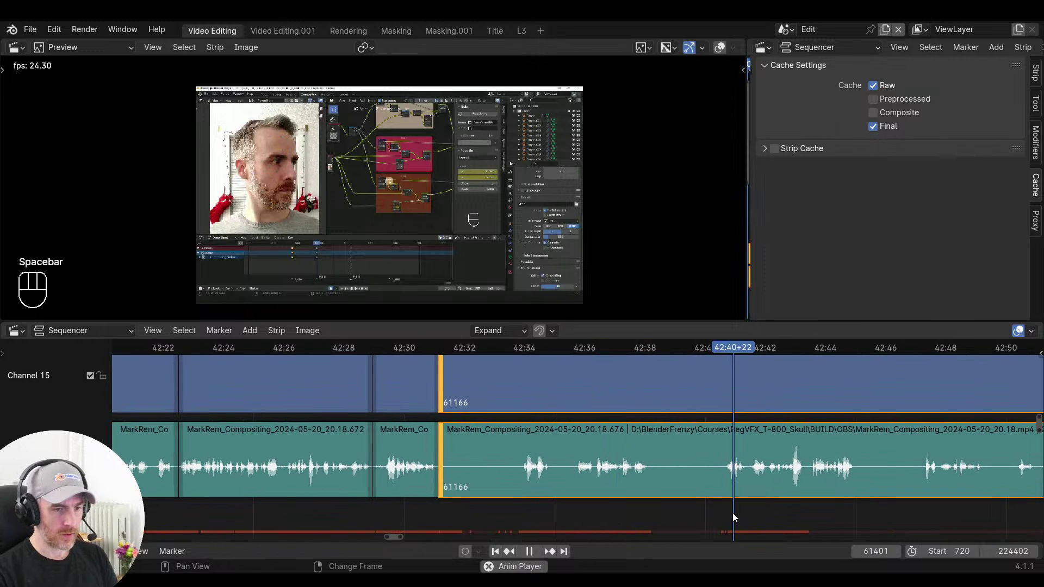
{"action": "key", "text": "space"}
{"action": "key", "text": "space"}
{"action": "key", "text": "space"}
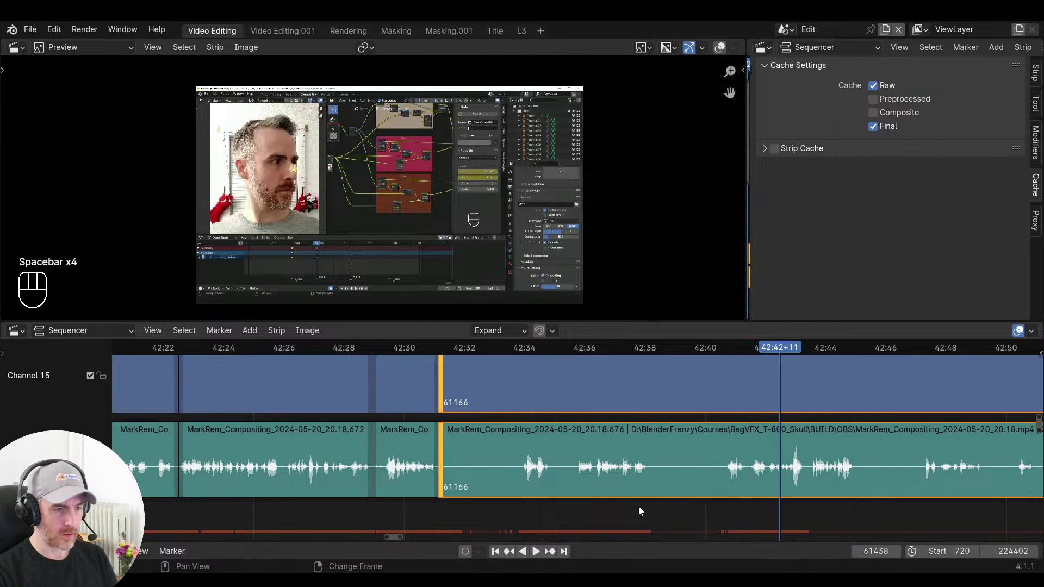
Trim the start of the video and audio strips at frame 61166 to the words at about 42:37 and close the gap
{"action": "left_click_drag", "start_coordinate": [639, 506], "coordinate": [614, 503]}
{"action": "key", "text": "space"}
{"action": "key", "text": "space"}
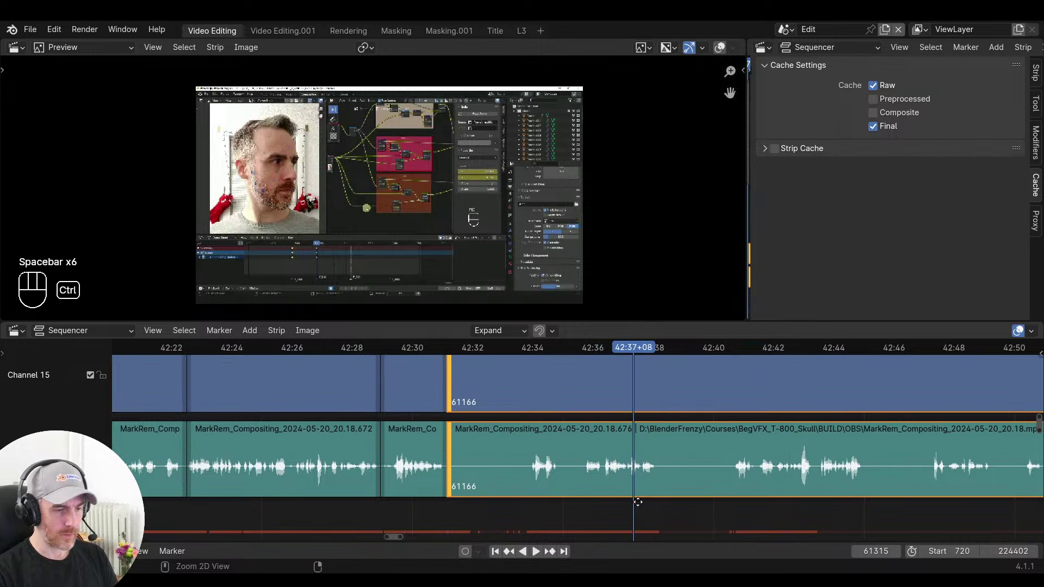
{"action": "middle_click_drag", "start_coordinate": [636, 501], "coordinate": [669, 497], "text": "ctrl"}
{"action": "key", "text": "space"}
{"action": "key", "text": "space"}
{"action": "left_click", "coordinate": [716, 515]}
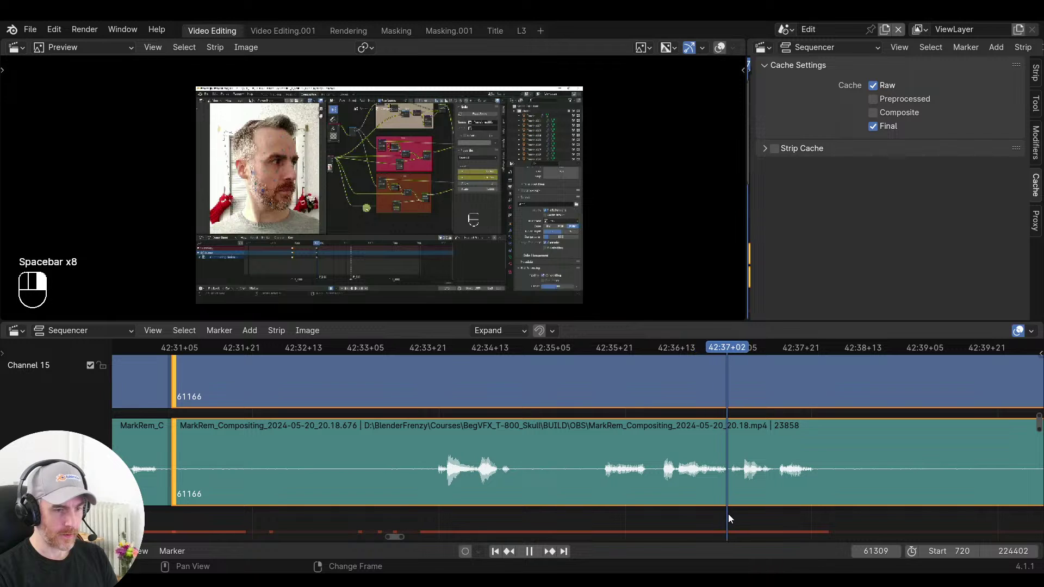
{"action": "key", "text": "s"}
{"action": "middle_click_drag", "start_coordinate": [317, 498], "coordinate": [747, 500]}
{"action": "right_click_drag", "start_coordinate": [652, 504], "coordinate": [521, 500]}
{"action": "key", "text": "v"}
{"action": "key", "text": "space"}
Play the join at frame 61166 repeatedly from about 42:30 to judge how the two phrases flow together
{"action": "middle_click_drag", "start_coordinate": [720, 510], "coordinate": [701, 526], "text": "ctrl"}
{"action": "middle_click_drag", "start_coordinate": [702, 526], "coordinate": [573, 510]}
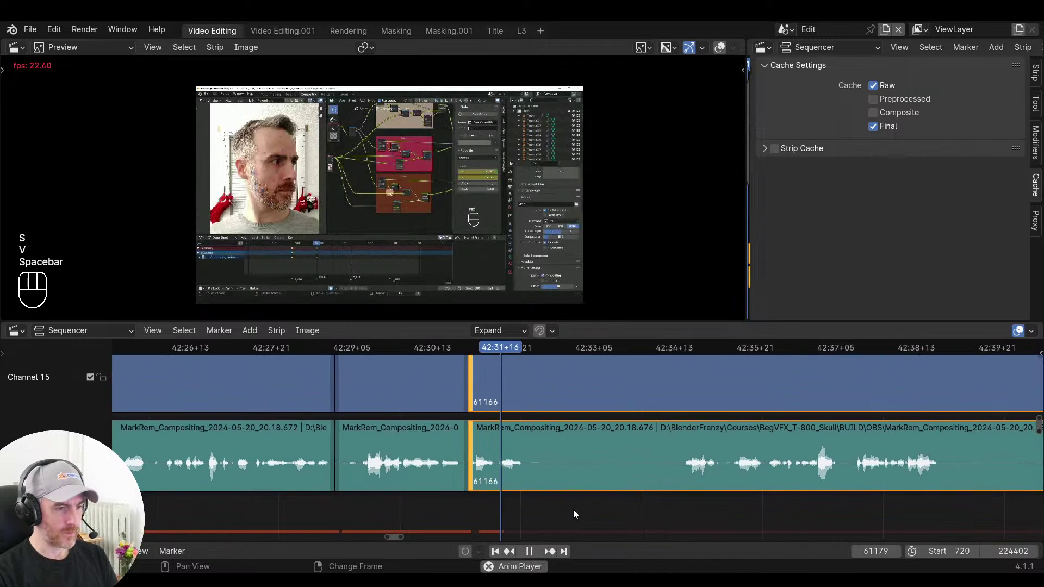
{"action": "right_click", "coordinate": [441, 500]}
{"action": "key", "text": "space"}
{"action": "right_click_drag", "start_coordinate": [481, 512], "coordinate": [473, 522]}
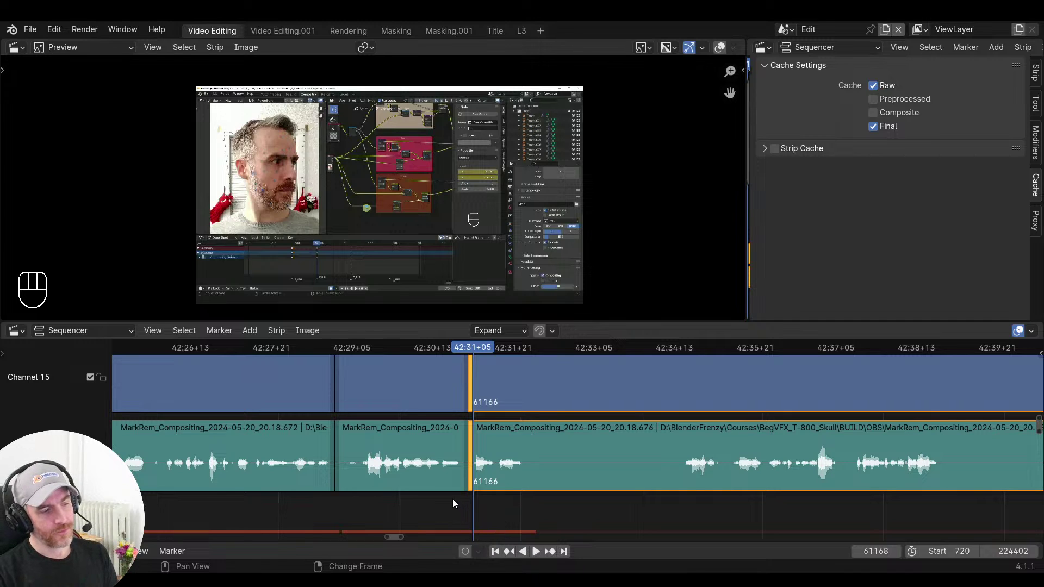
{"action": "right_click", "coordinate": [418, 494]}
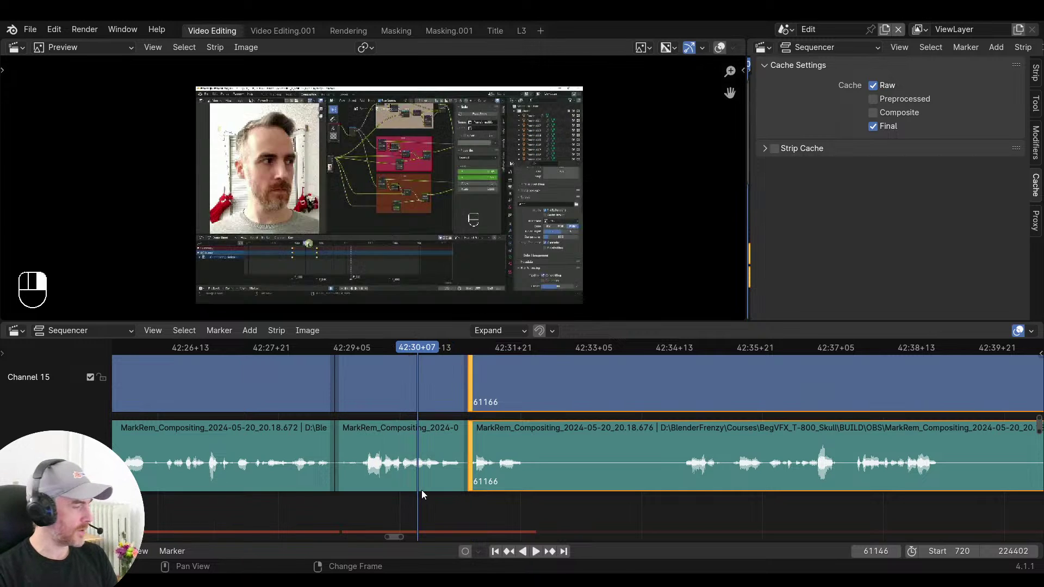
{"action": "key", "text": "space"}
{"action": "key", "text": "space"}
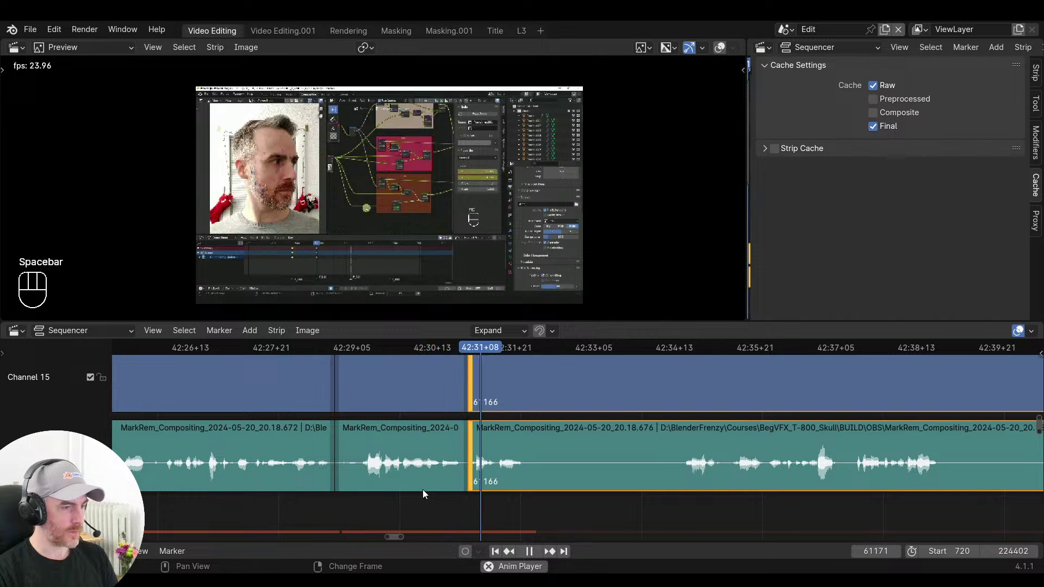
{"action": "right_click", "coordinate": [437, 498]}
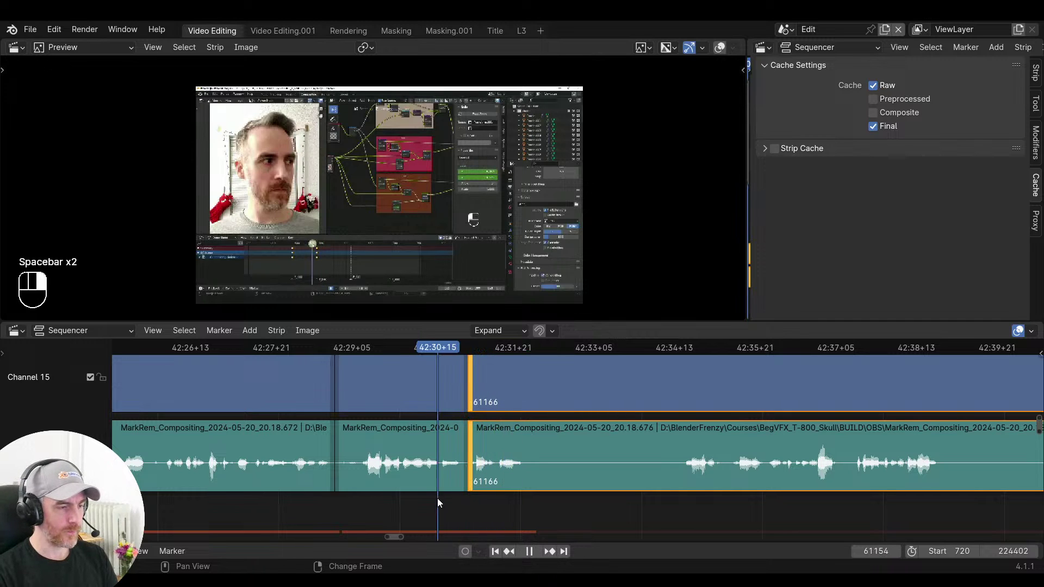
{"action": "key", "text": "space"}
{"action": "key", "text": "space"}
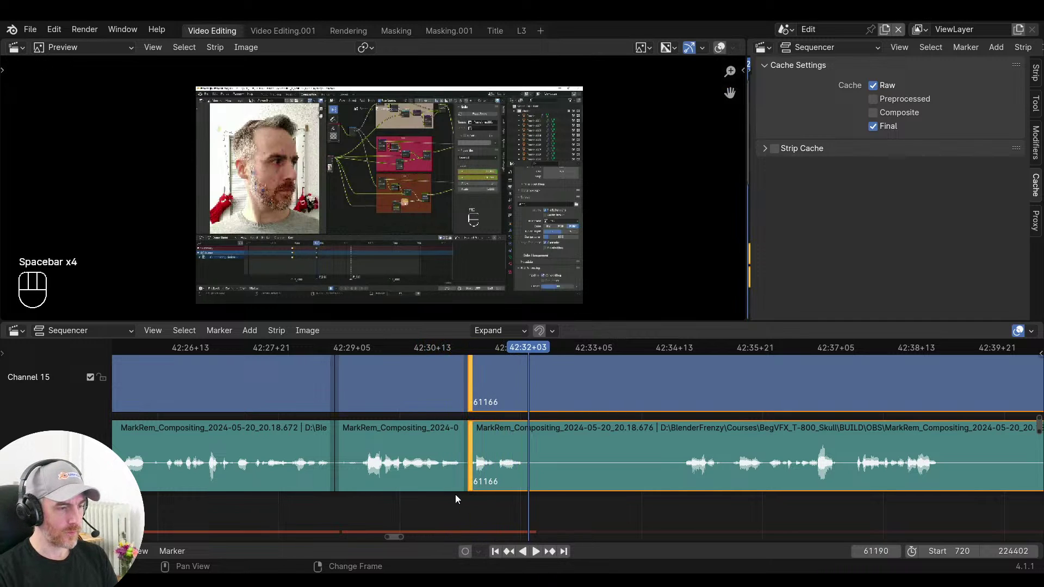
Shift only the audio cut point two frames earlier, to frame 61164, by moving both adjoining audio strip handles
{"action": "scroll", "coordinate": [456, 494], "scroll_direction": "up", "scroll_amount": 5}
{"action": "key", "text": "g"}
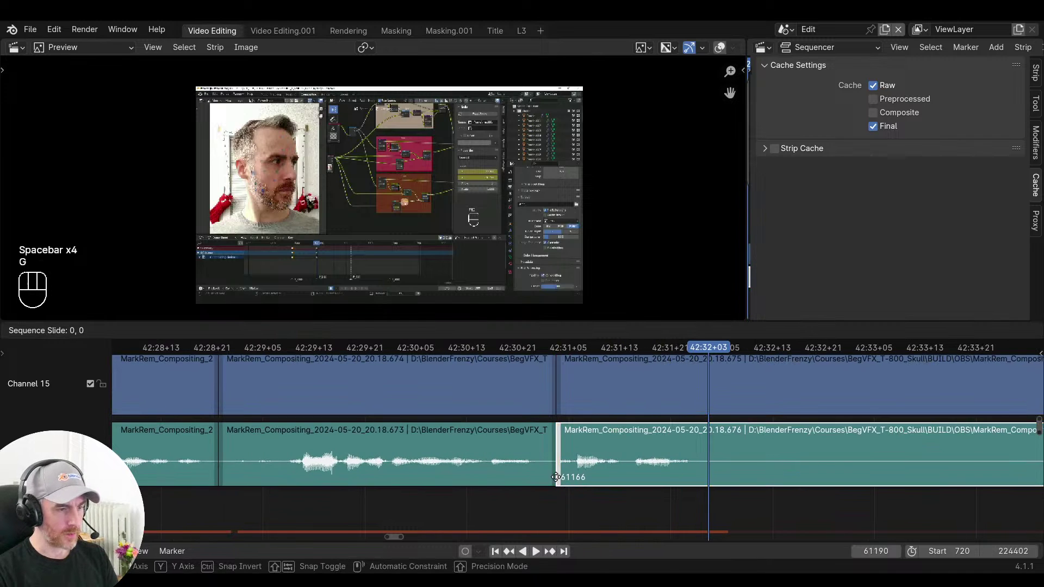
{"action": "left_click", "coordinate": [565, 476]}
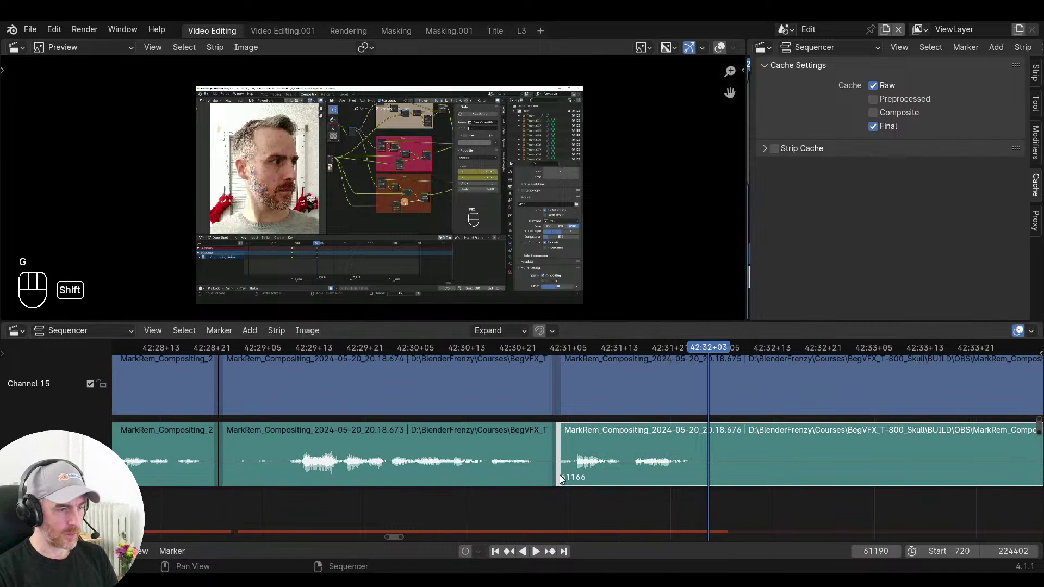
{"action": "left_click_drag", "start_coordinate": [551, 475], "coordinate": [540, 491]}
{"action": "left_click", "coordinate": [317, 489]}
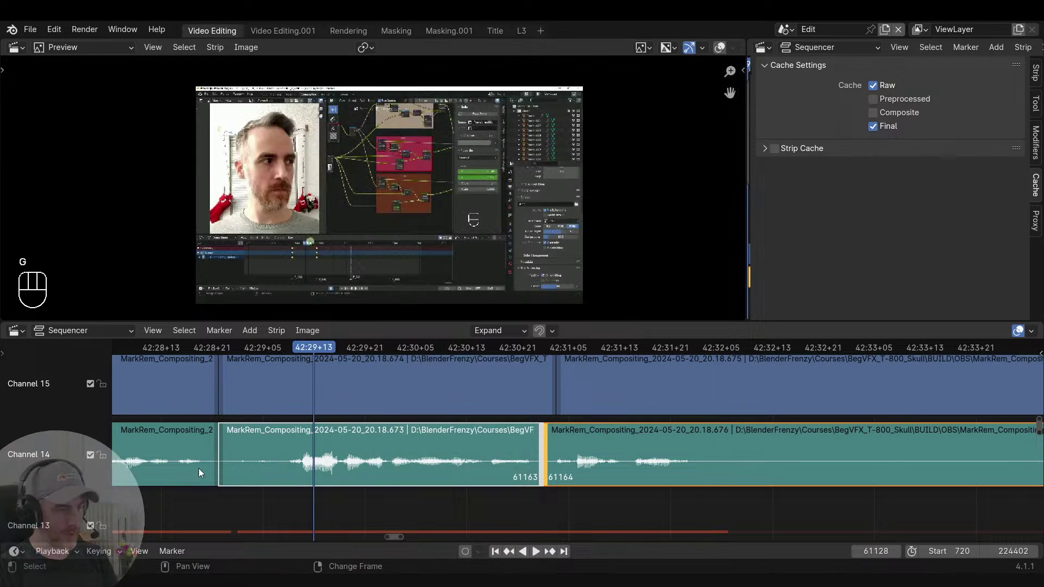
Play back the adjusted audio join from about 42:29 and stop where the phrase ends at about 42:32
{"action": "key", "text": "space"}
{"action": "scroll", "coordinate": [598, 510], "scroll_direction": "down", "scroll_amount": 4}
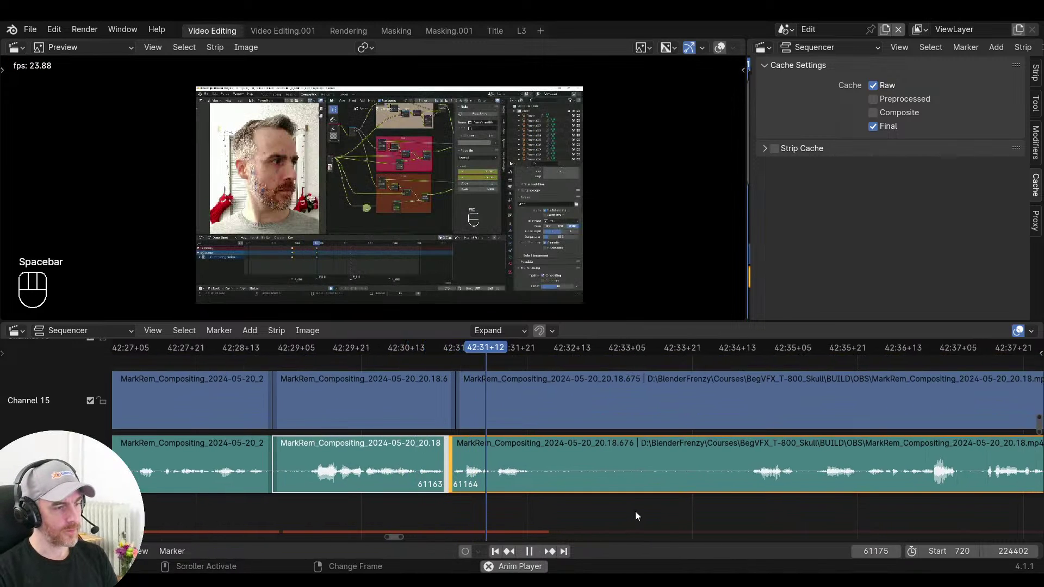
{"action": "key", "text": "space"}
{"action": "scroll", "coordinate": [634, 512], "scroll_direction": "right", "scroll_amount": 2, "text": "ctrl"}
{"action": "key", "text": "space"}
{"action": "key", "text": "space"}
{"action": "key", "text": "space"}
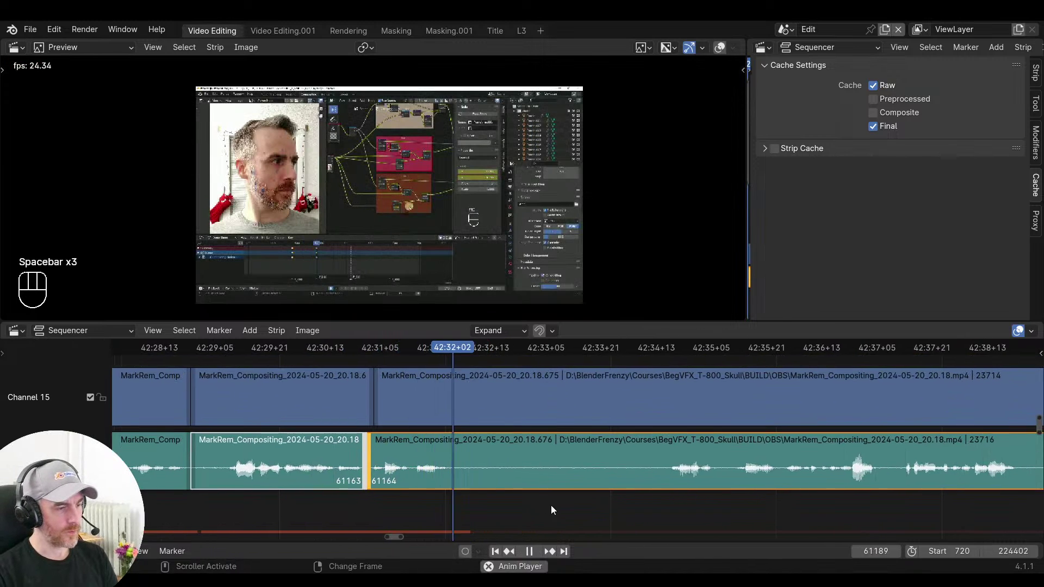
{"action": "key", "text": "space"}
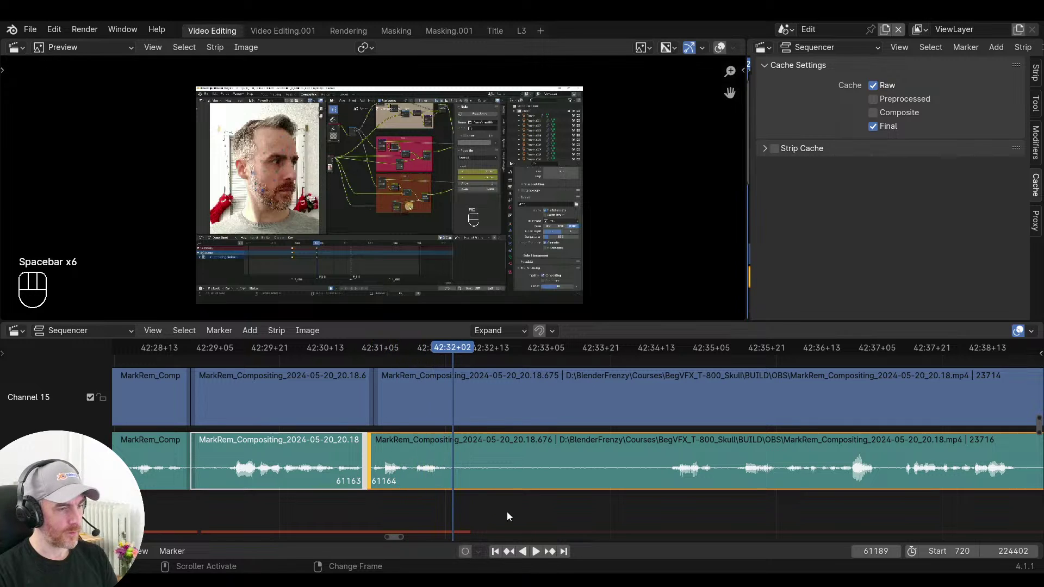
Cut the pause between frame 61189 and about frame 61250 from the video and audio strips and close the gap
{"action": "left_click", "coordinate": [497, 385], "text": "shift"}
{"action": "key", "text": "f"}
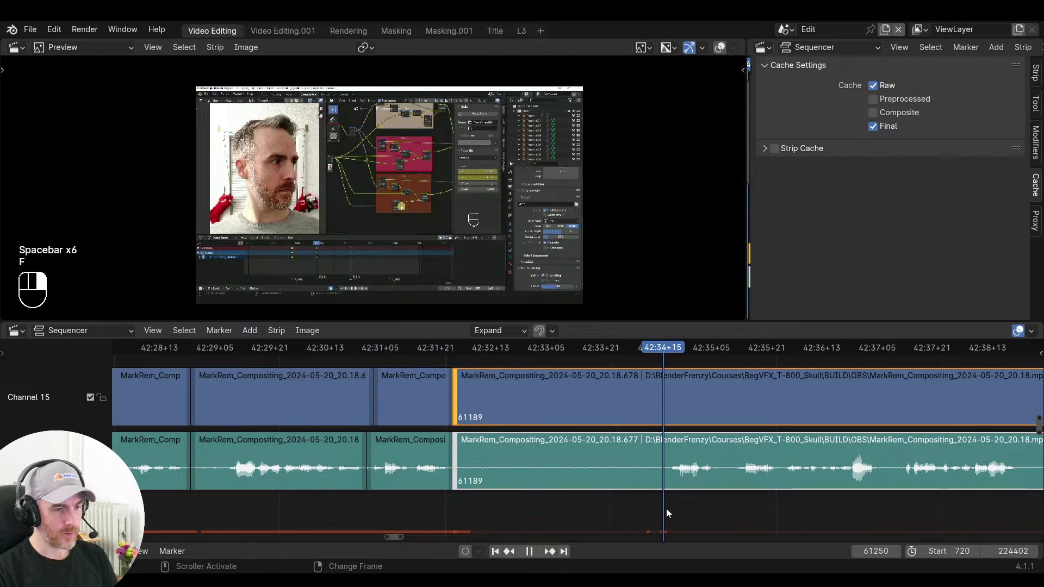
{"action": "key", "text": "s"}
{"action": "key", "text": "v"}
{"action": "key", "text": "space"}
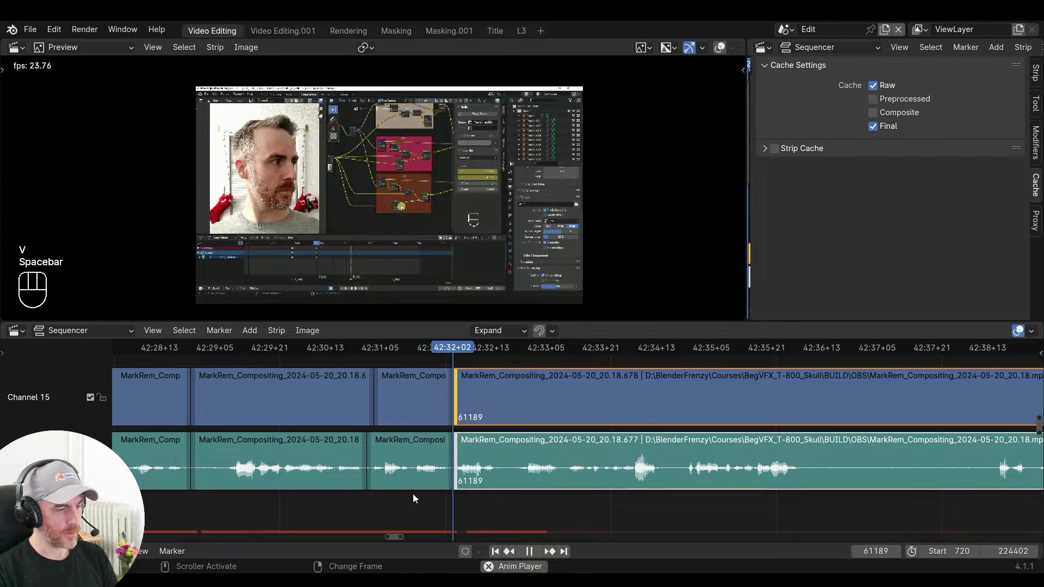
Play back the join at frame 61189 and keep listening through the phrase that follows it
{"action": "key", "text": "space"}
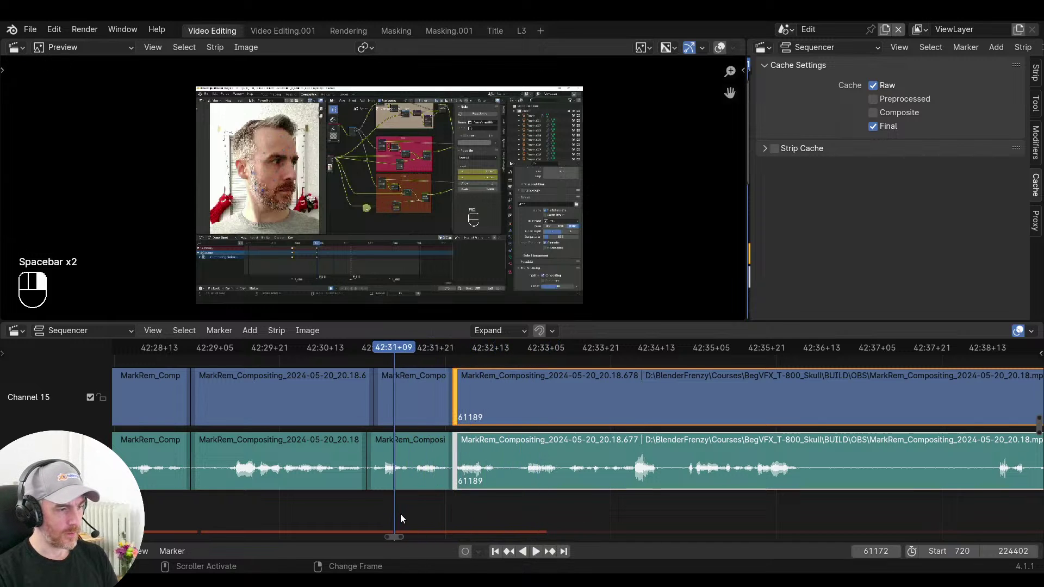
{"action": "key", "text": "space"}
{"action": "key", "text": "space"}
{"action": "key", "text": "space"}
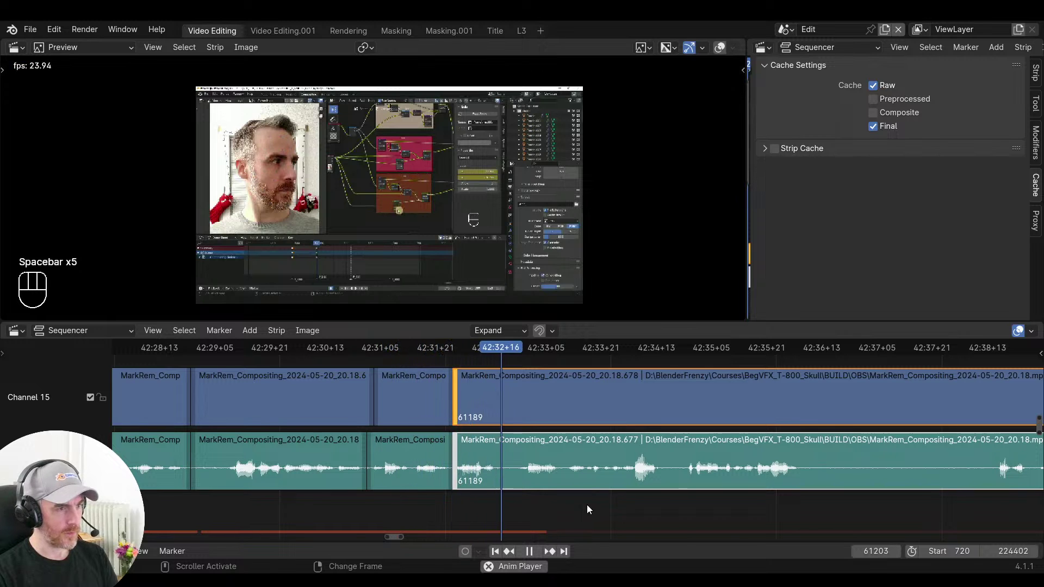
{"action": "middle_click_drag", "start_coordinate": [586, 505], "coordinate": [514, 525]}
Cut the pause that starts at frame 61292 out of the video and audio strips and close the gap
{"action": "key", "text": "space"}
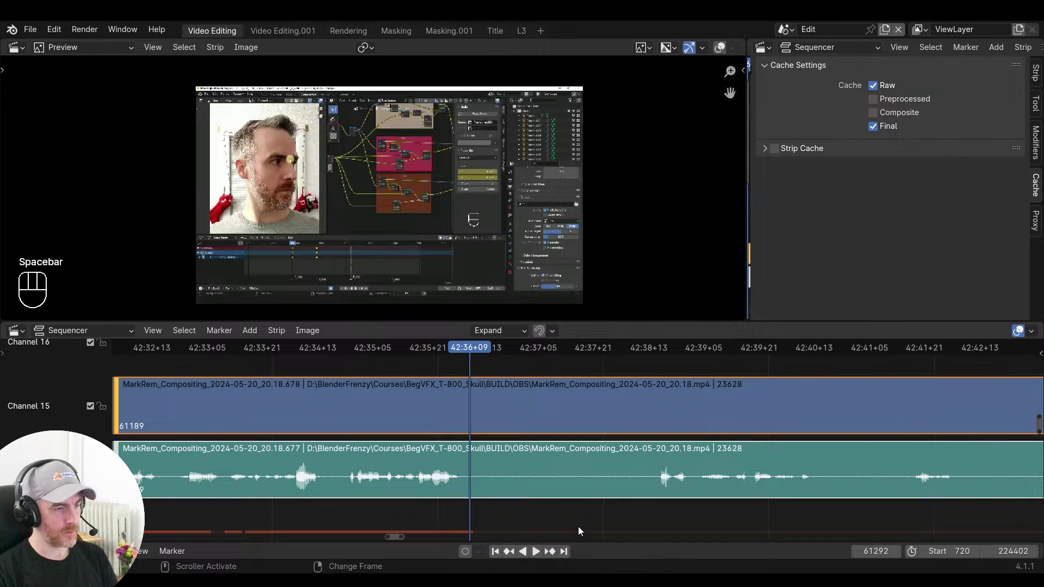
{"action": "key", "text": "f"}
{"action": "mouse_move", "coordinate": [578, 526]}
{"action": "left_mouse_down"}
{"action": "mouse_move", "coordinate": [648, 523]}
{"action": "mouse_move", "coordinate": [563, 524]}
{"action": "mouse_move", "coordinate": [604, 523]}
{"action": "mouse_move", "coordinate": [595, 524]}
{"action": "left_mouse_up"}
{"action": "key", "text": "s"}
{"action": "left_click", "coordinate": [434, 512]}
{"action": "key", "text": "v"}
Play the passage between about 42:37 and 42:40 repeatedly to find where the phrase ends
{"action": "key", "text": "space"}
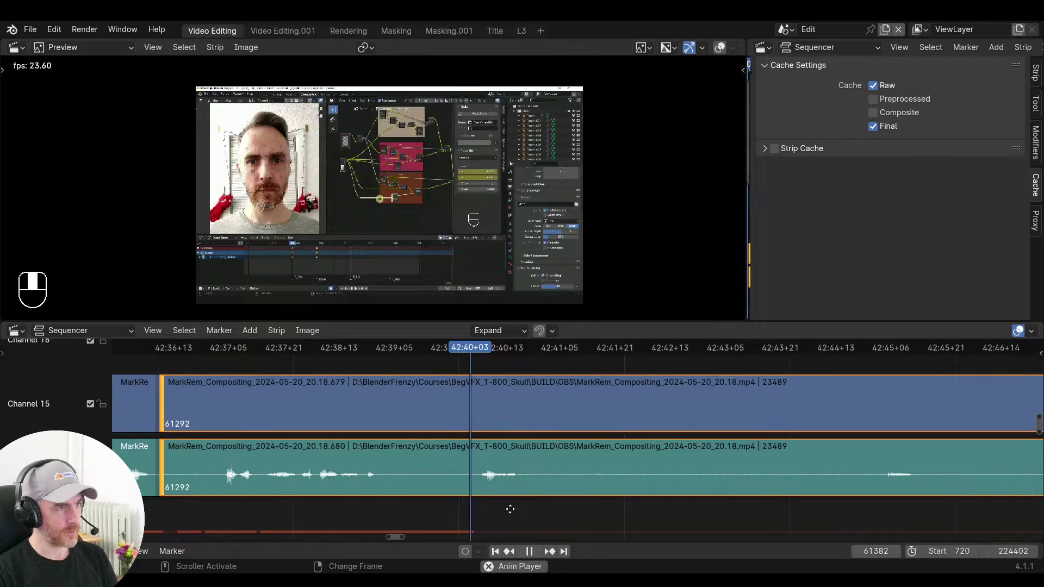
{"action": "key", "text": "space"}
{"action": "left_click", "coordinate": [353, 508]}
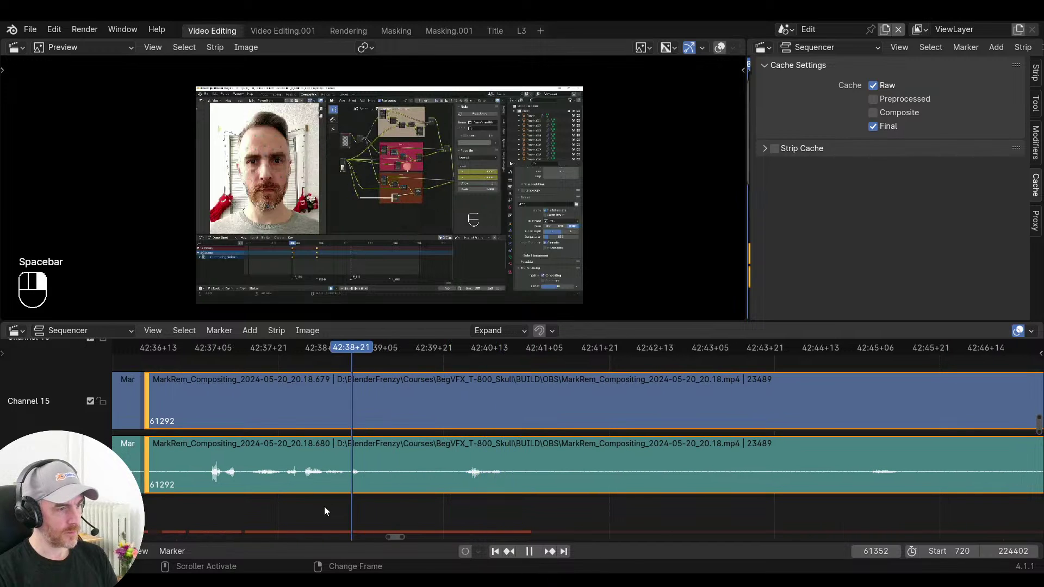
{"action": "left_click", "coordinate": [331, 505]}
{"action": "key", "text": "space"}
{"action": "key", "text": "space"}
{"action": "left_click", "coordinate": [265, 509]}
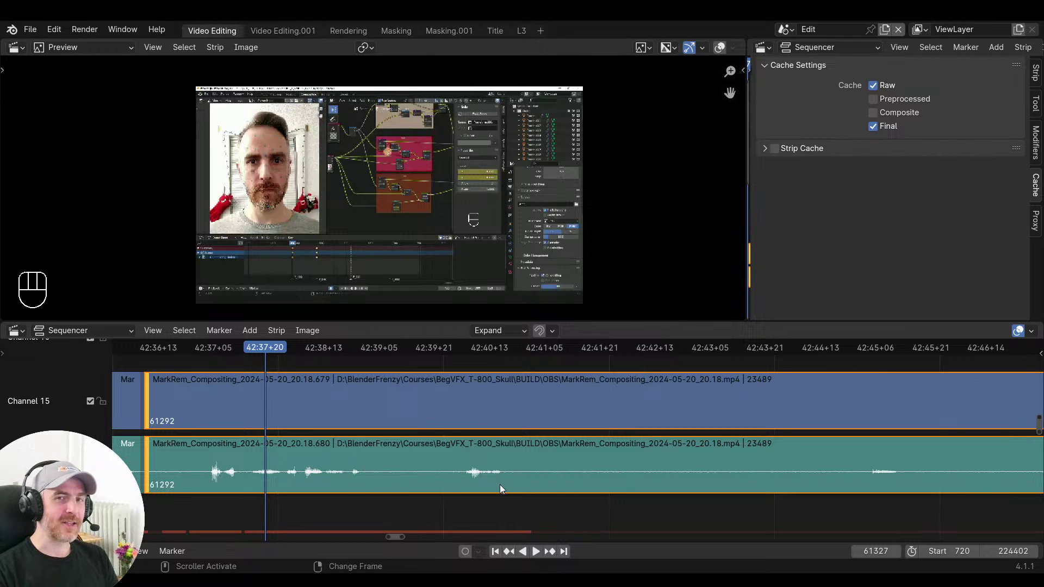
{"action": "left_click", "coordinate": [227, 472]}
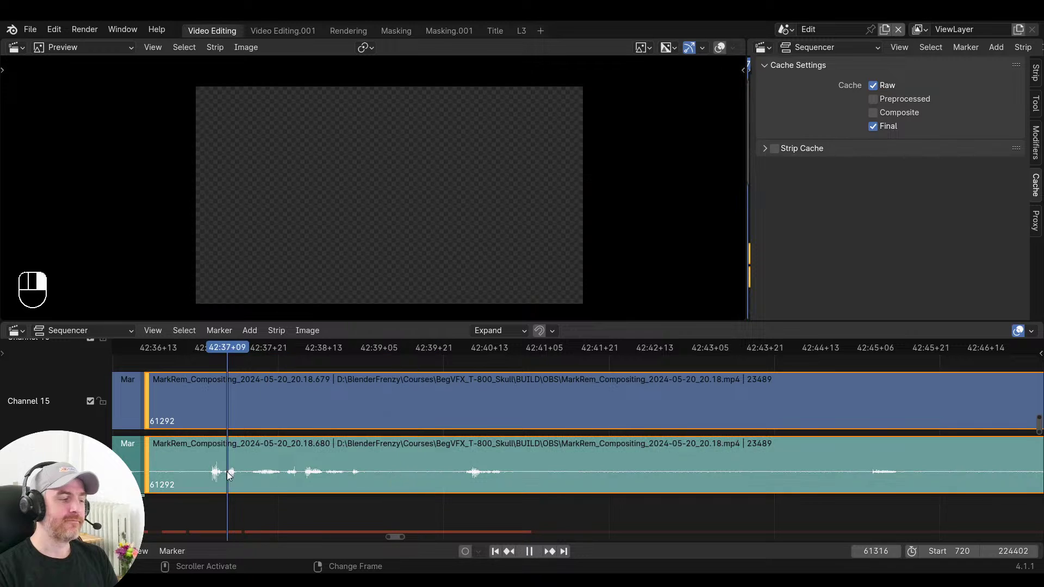
{"action": "key", "text": "space"}
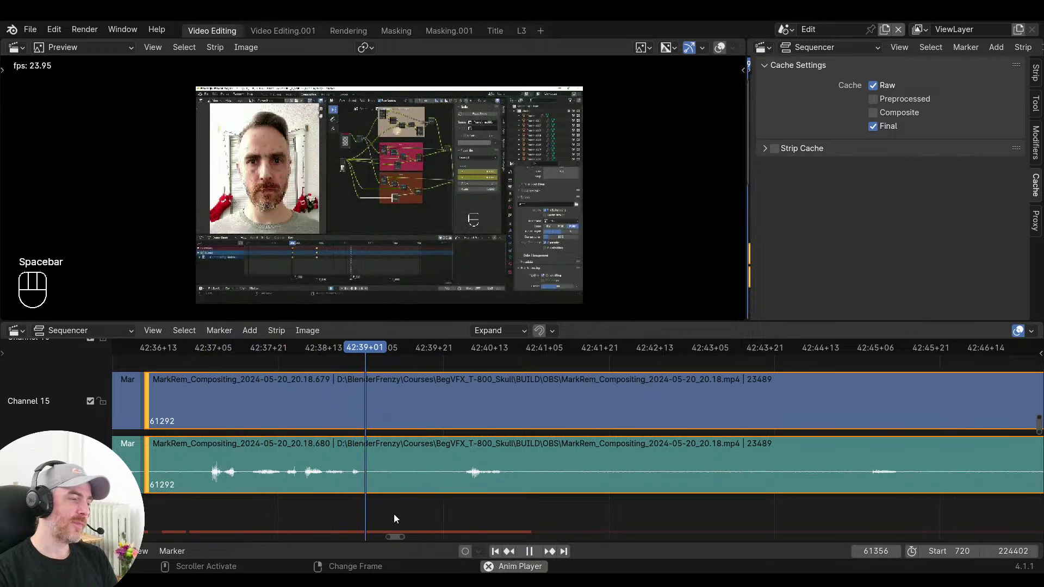
{"action": "key", "text": "space"}
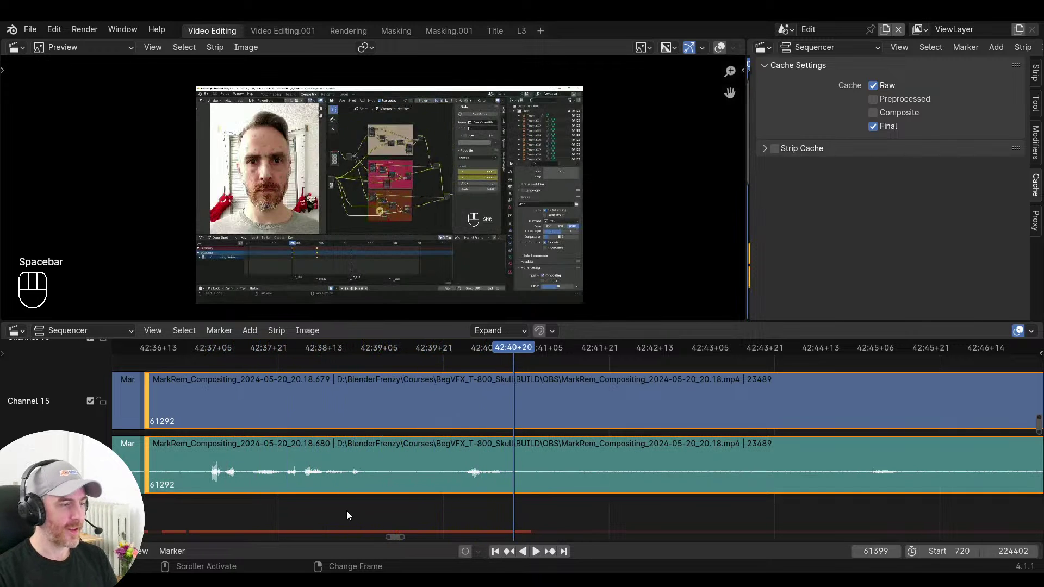
{"action": "left_click", "coordinate": [342, 501]}
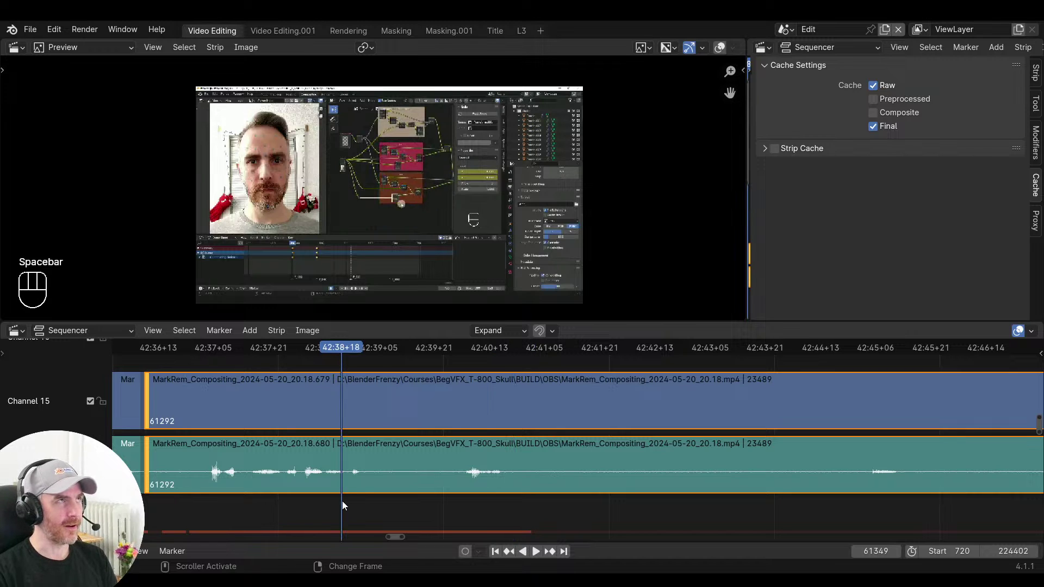
{"action": "key", "text": "space"}
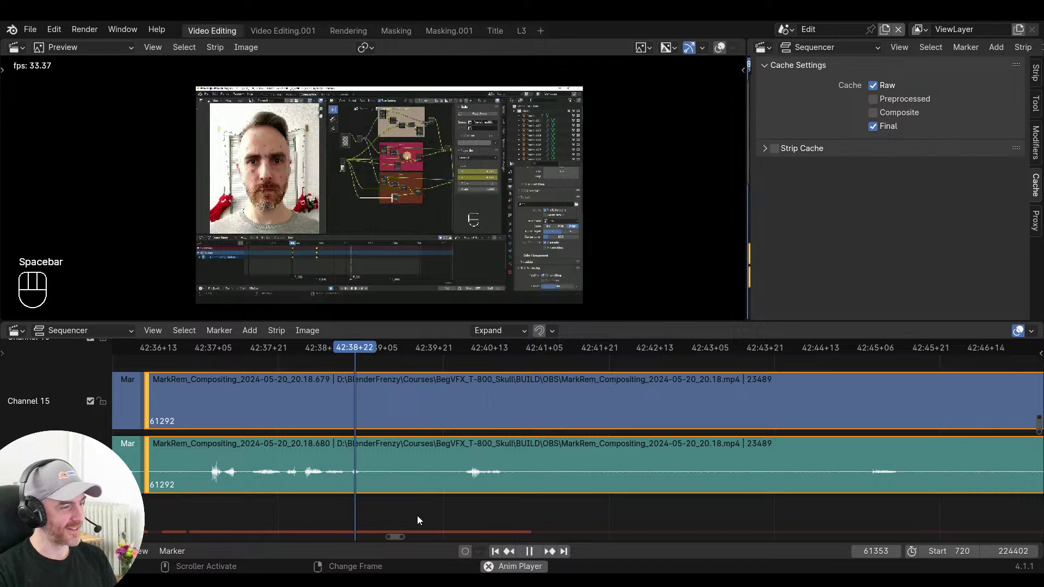
Cut the pause between frames 61359 and 61382 from the video and audio strips, close the gap and play on
{"action": "key", "text": "space"}
{"action": "key", "text": "f"}
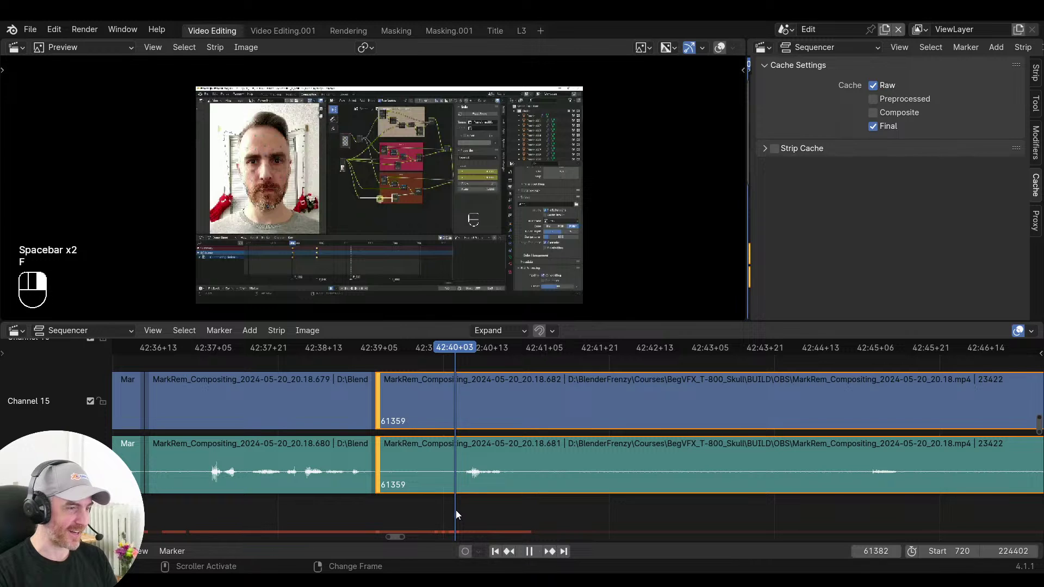
{"action": "key", "text": "s"}
{"action": "left_click", "coordinate": [326, 496]}
{"action": "key", "text": "v"}
{"action": "key", "text": "space"}
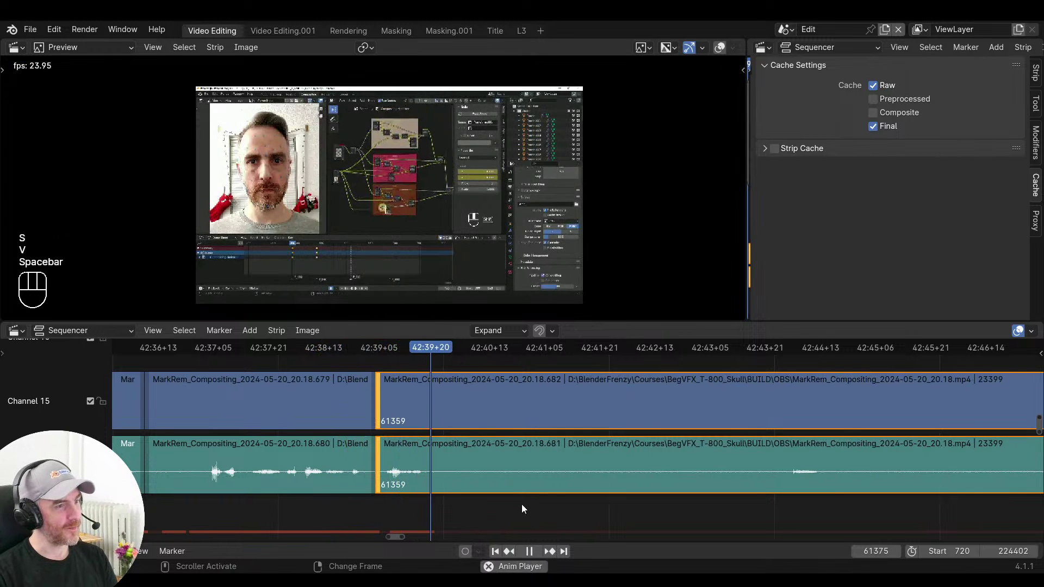
Split the video and audio strips at frame 61381 and find the next speech after the long silence
{"action": "key", "text": "space"}
{"action": "key", "text": "f"}
{"action": "scroll", "coordinate": [659, 495], "scroll_direction": "down", "scroll_amount": 3}
{"action": "scroll", "coordinate": [660, 500], "scroll_direction": "down", "scroll_amount": 3, "text": "ctrl"}
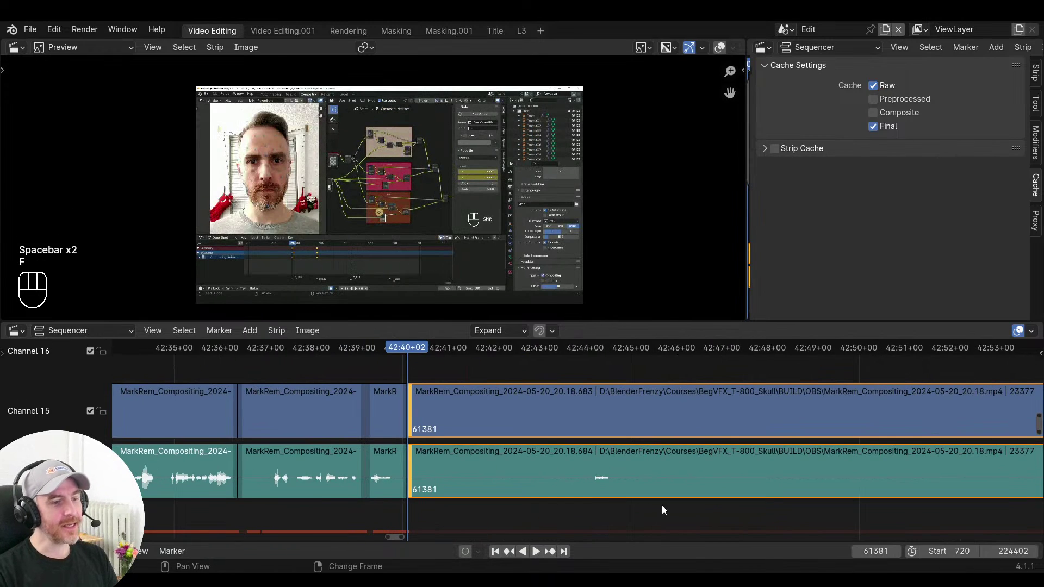
{"action": "scroll", "coordinate": [664, 505], "scroll_direction": "down", "scroll_amount": 2}
{"action": "scroll", "coordinate": [580, 500], "scroll_direction": "down", "scroll_amount": 4, "text": "ctrl"}
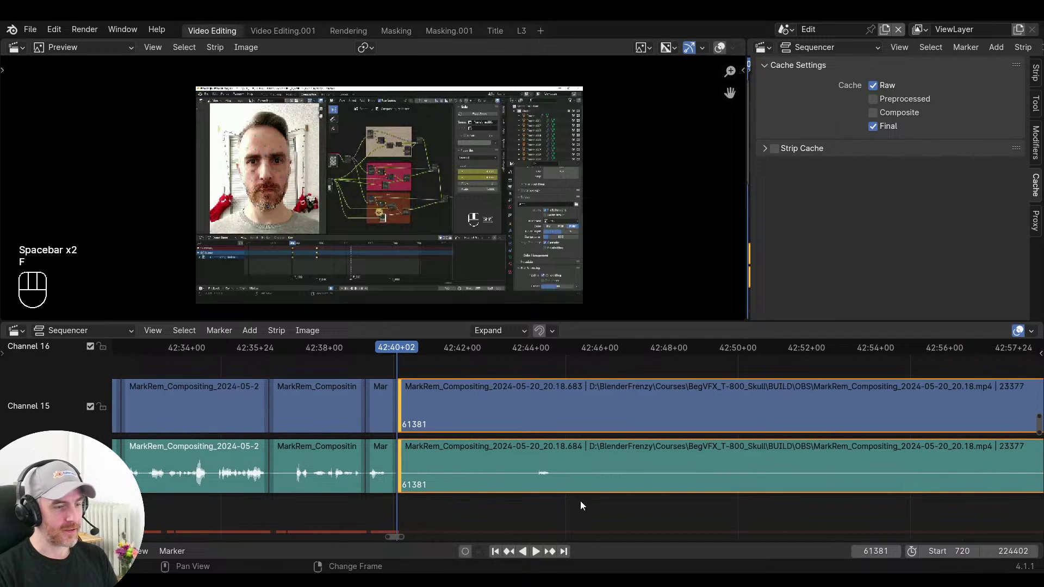
{"action": "left_click", "coordinate": [436, 500]}
{"action": "key", "text": "space"}
{"action": "key", "text": "space"}
{"action": "scroll", "coordinate": [679, 507], "scroll_direction": "down", "scroll_amount": 4}
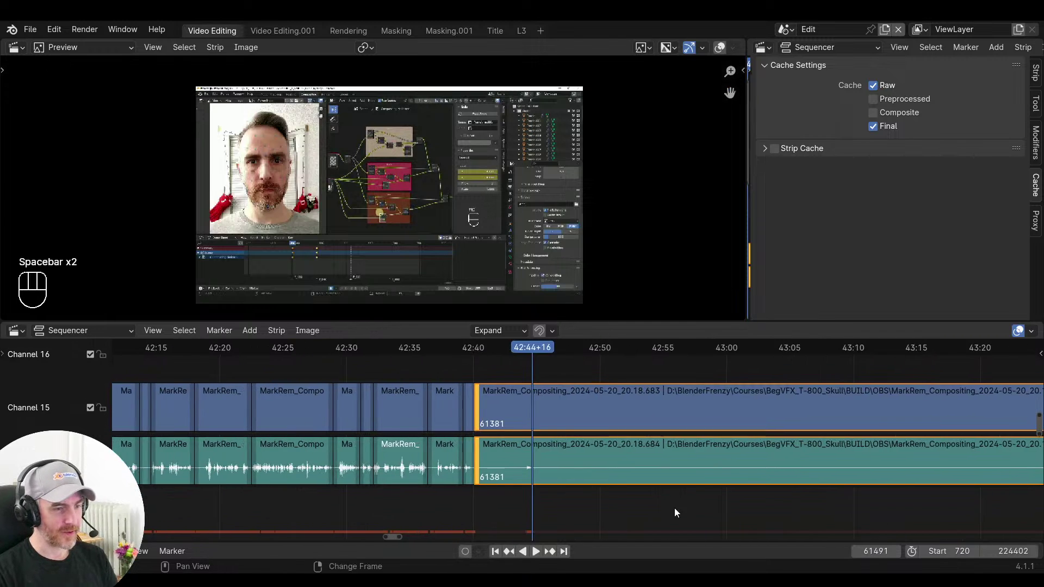
{"action": "scroll", "coordinate": [678, 497], "scroll_direction": "down", "scroll_amount": 3, "text": "ctrl"}
{"action": "scroll", "coordinate": [483, 484], "scroll_direction": "down", "scroll_amount": 3}
Trim the start of the strips after the cut to frame 62540, just before the speech near 43:29, and close the gap
{"action": "left_click", "coordinate": [596, 484]}
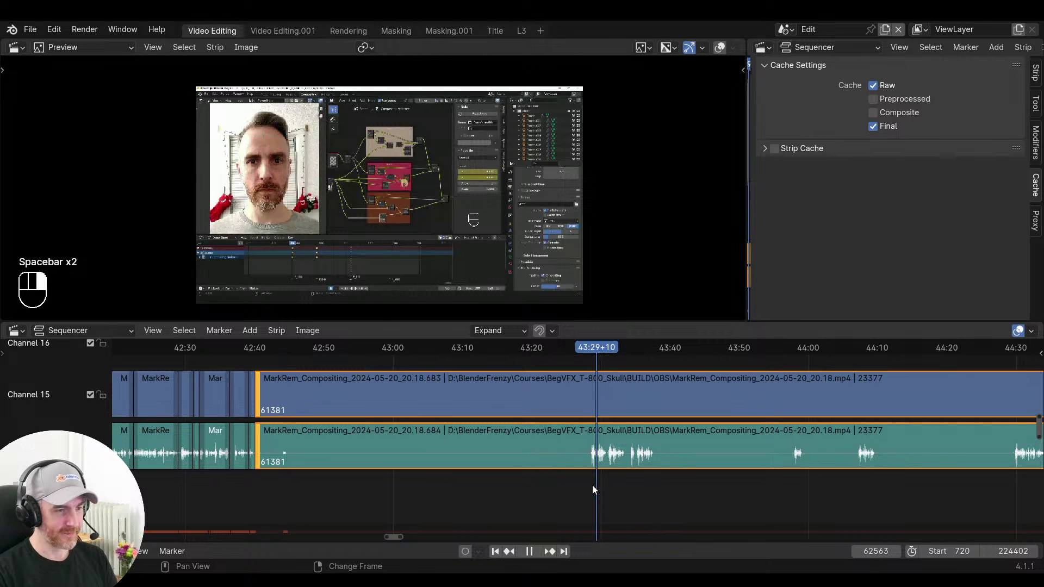
{"action": "left_click", "coordinate": [592, 486]}
{"action": "left_click", "coordinate": [590, 485]}
{"action": "key", "text": "s"}
{"action": "key", "text": "space"}
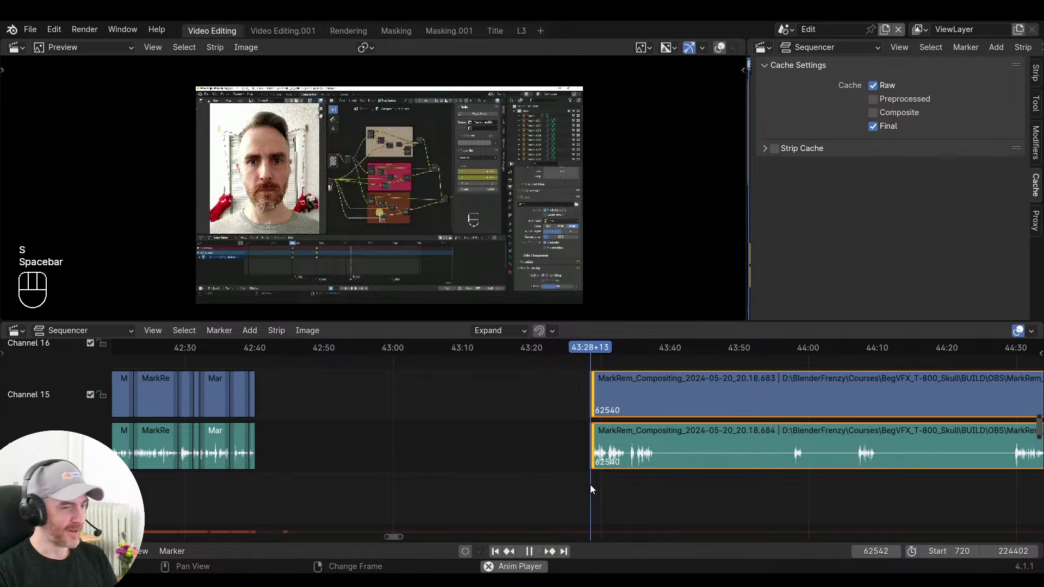
{"action": "middle_click_drag", "start_coordinate": [349, 470], "coordinate": [583, 479]}
{"action": "key", "text": "space"}
{"action": "left_click", "coordinate": [494, 488]}
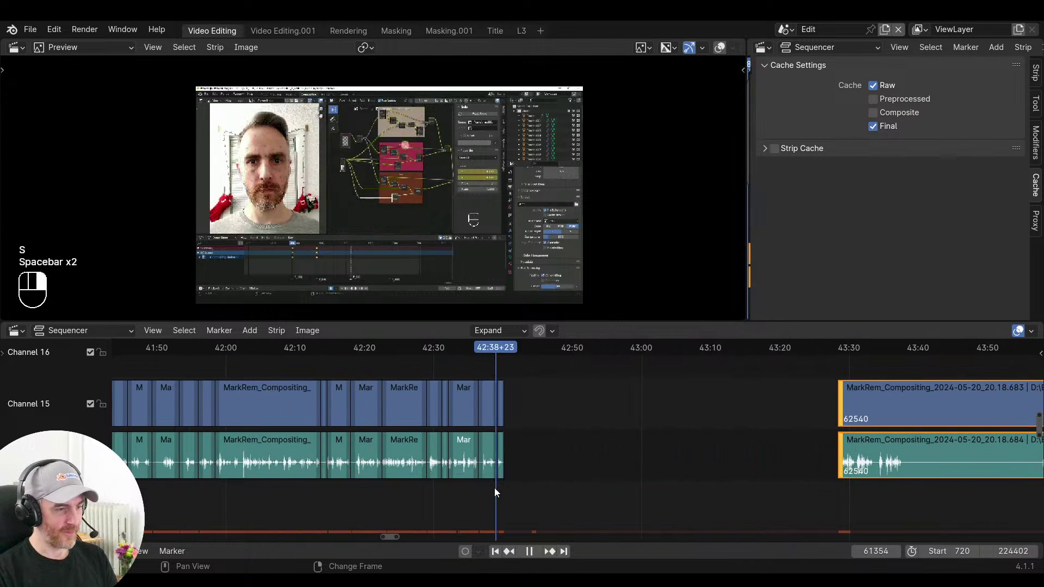
{"action": "key", "text": "v"}
Play back the join at frame 61381 several times to judge the transition into the new speech
{"action": "key", "text": "space"}
{"action": "mouse_move", "coordinate": [503, 490]}
{"action": "middle_mouse_down", "text": "ctrl"}
{"action": "mouse_move", "coordinate": [633, 491]}
{"action": "mouse_move", "coordinate": [515, 492]}
{"action": "middle_mouse_up", "text": "ctrl"}
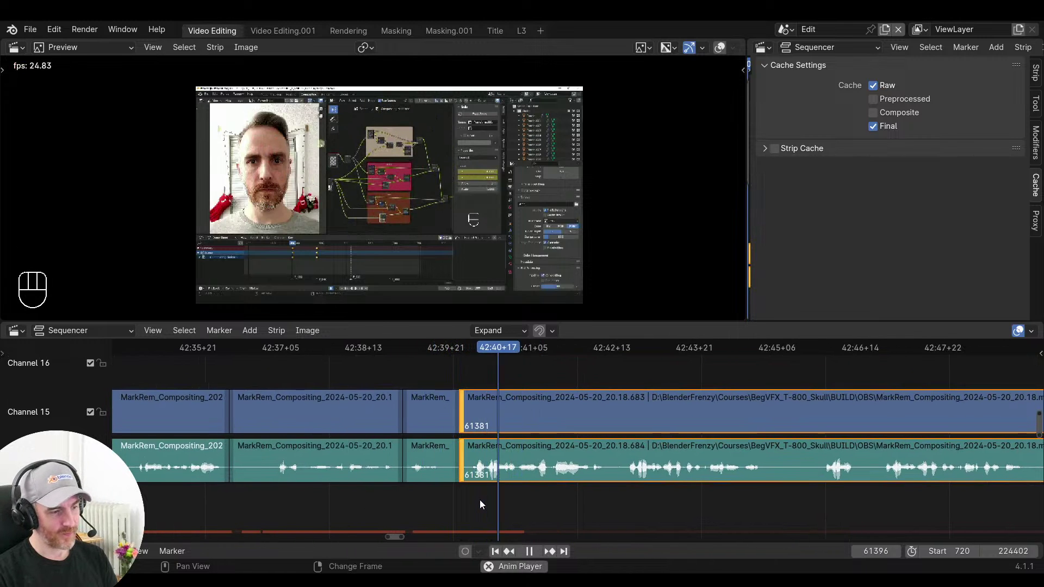
{"action": "left_click", "coordinate": [367, 503]}
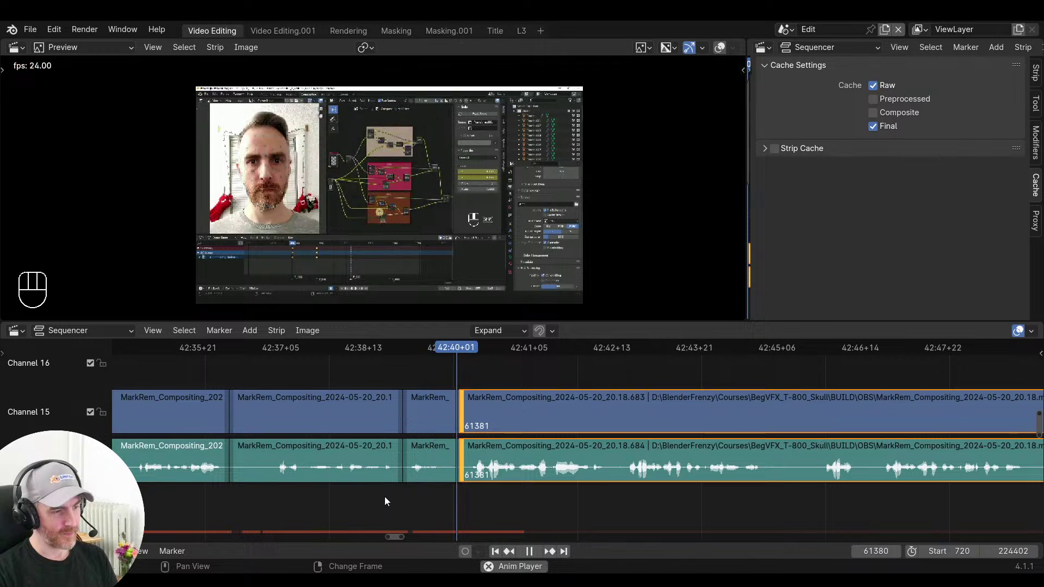
{"action": "middle_click_drag", "start_coordinate": [458, 497], "coordinate": [558, 506]}
{"action": "key", "text": "space"}
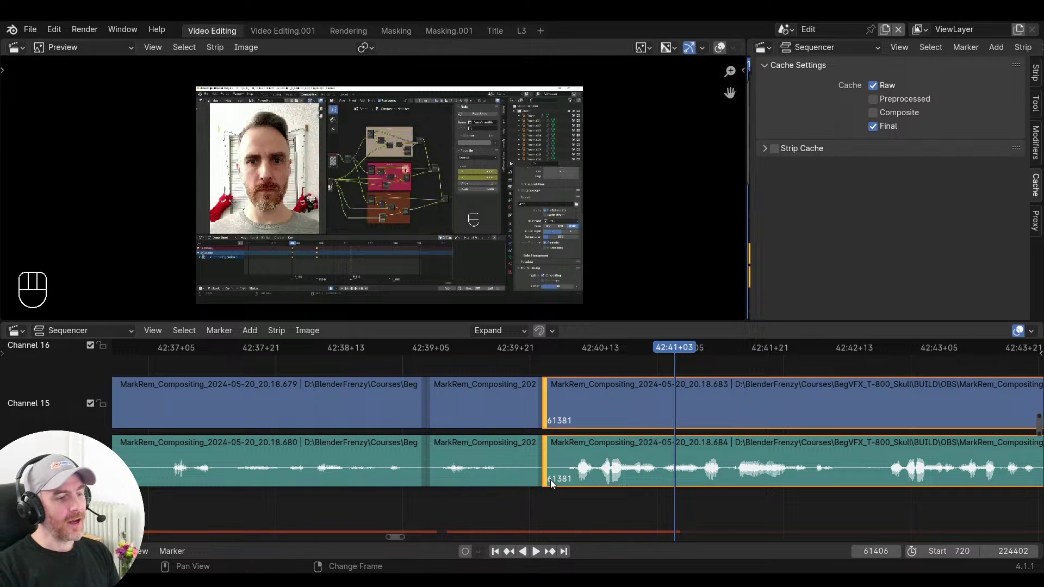
{"action": "left_click", "coordinate": [549, 457]}
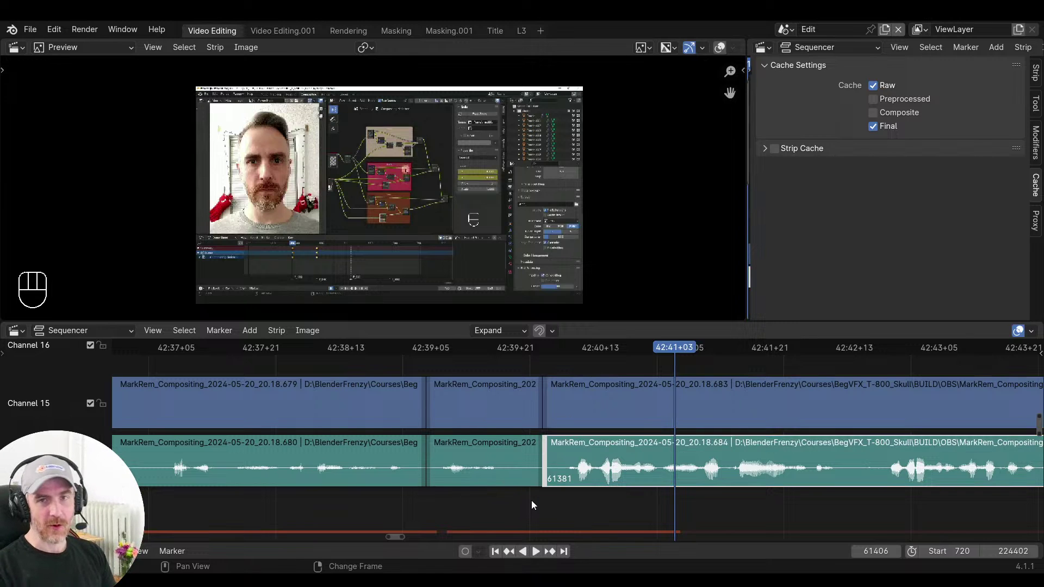
{"action": "right_click", "coordinate": [496, 514]}
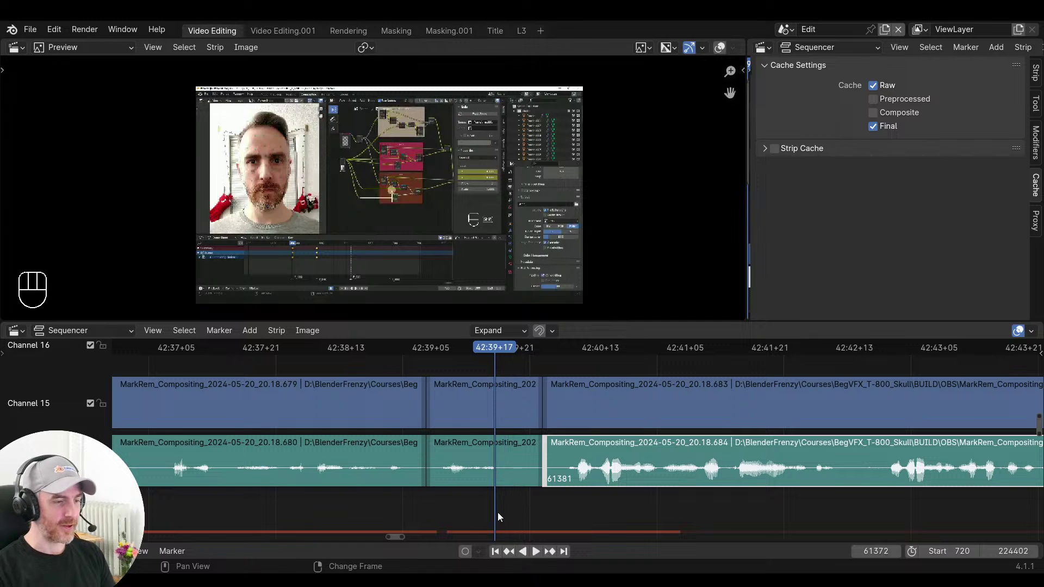
{"action": "key", "text": "space"}
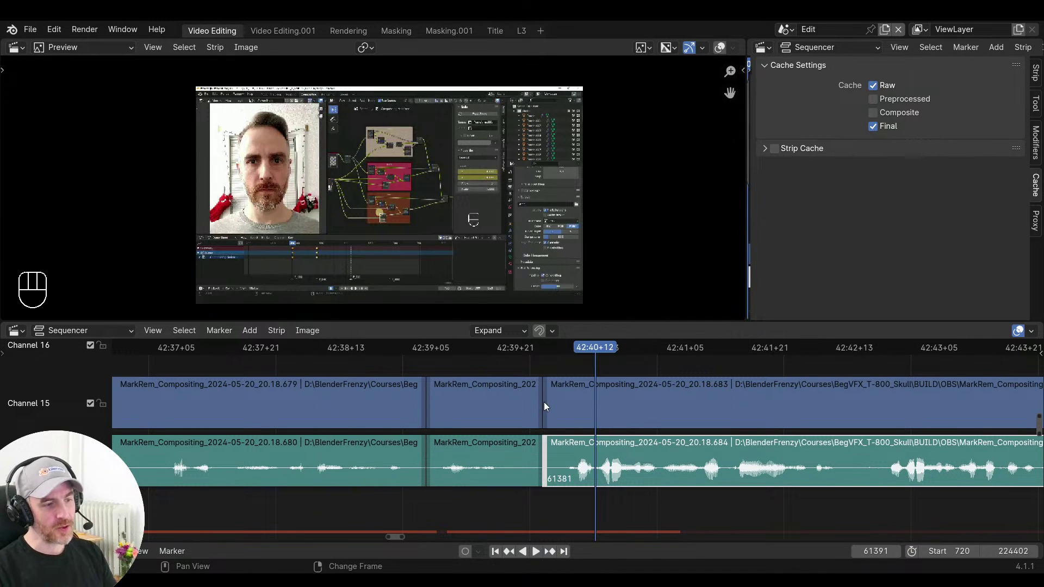
Shift only the audio cut point six frames earlier, to frame 61375, by moving both adjoining audio strip handles
{"action": "left_click", "coordinate": [539, 463]}
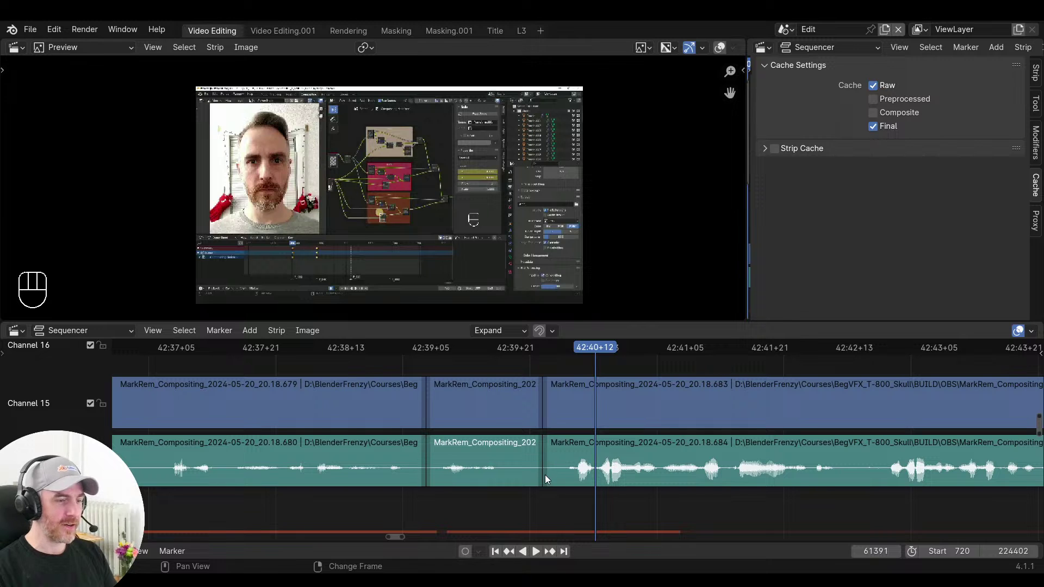
{"action": "left_click", "coordinate": [544, 475]}
{"action": "middle_click_drag", "start_coordinate": [542, 476], "coordinate": [584, 475], "text": "ctrl"}
{"action": "left_click", "coordinate": [580, 475]}
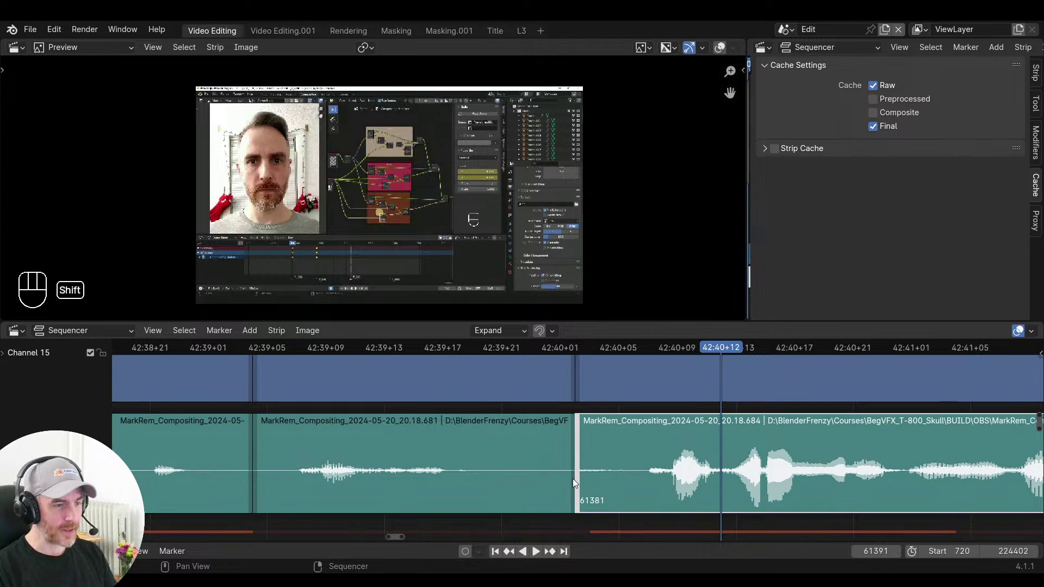
{"action": "left_click", "coordinate": [573, 478], "text": "shift"}
{"action": "key", "text": "g"}
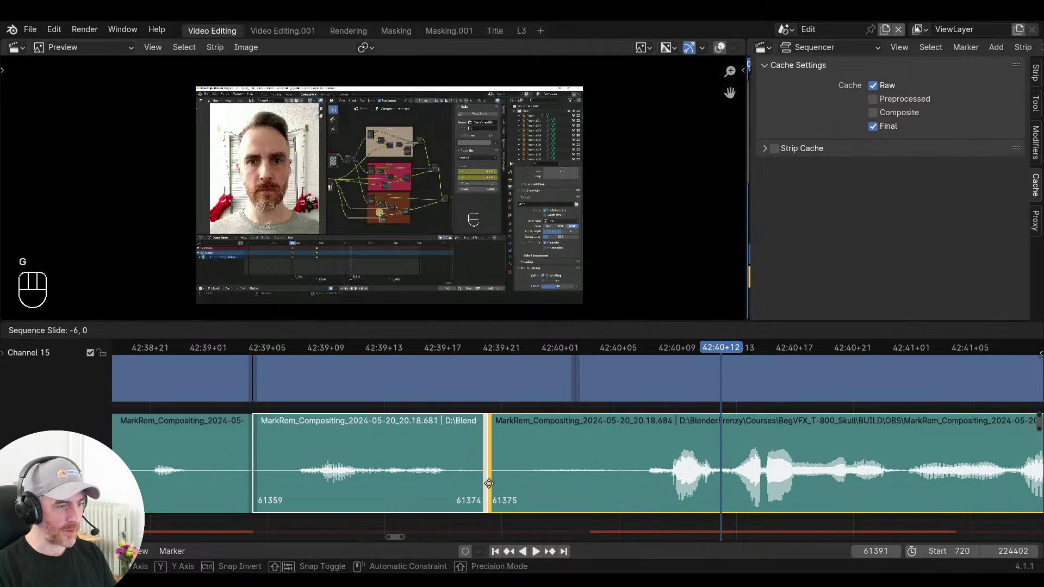
{"action": "left_click", "coordinate": [489, 484]}
Play back the adjusted audio join from about 42:39 to check the transition
{"action": "key", "text": "space"}
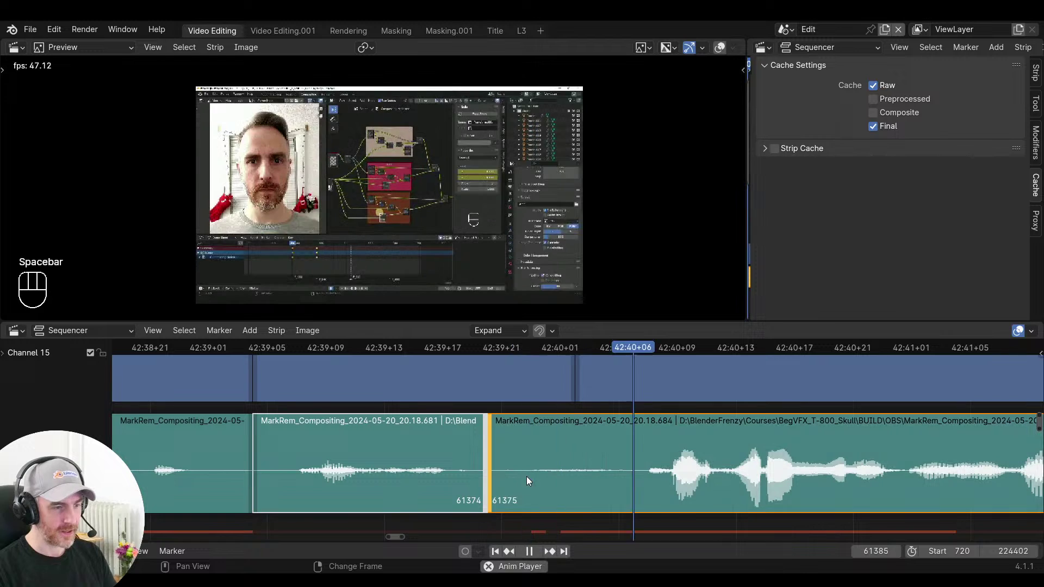
{"action": "key", "text": "space"}
{"action": "right_click", "coordinate": [347, 475]}
{"action": "key", "text": "space"}
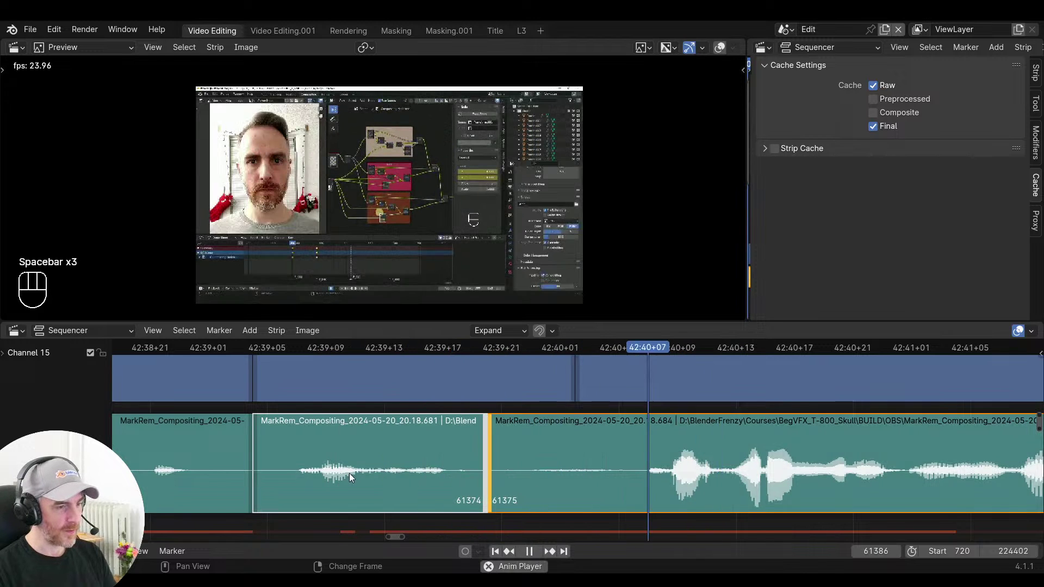
{"action": "key", "text": "space"}
Snap the start of both the video and audio strips after the join to frame 61385, right before the speech
{"action": "scroll", "coordinate": [497, 475], "scroll_direction": "down", "scroll_amount": 3}
{"action": "middle_click_drag", "start_coordinate": [508, 472], "coordinate": [449, 489]}
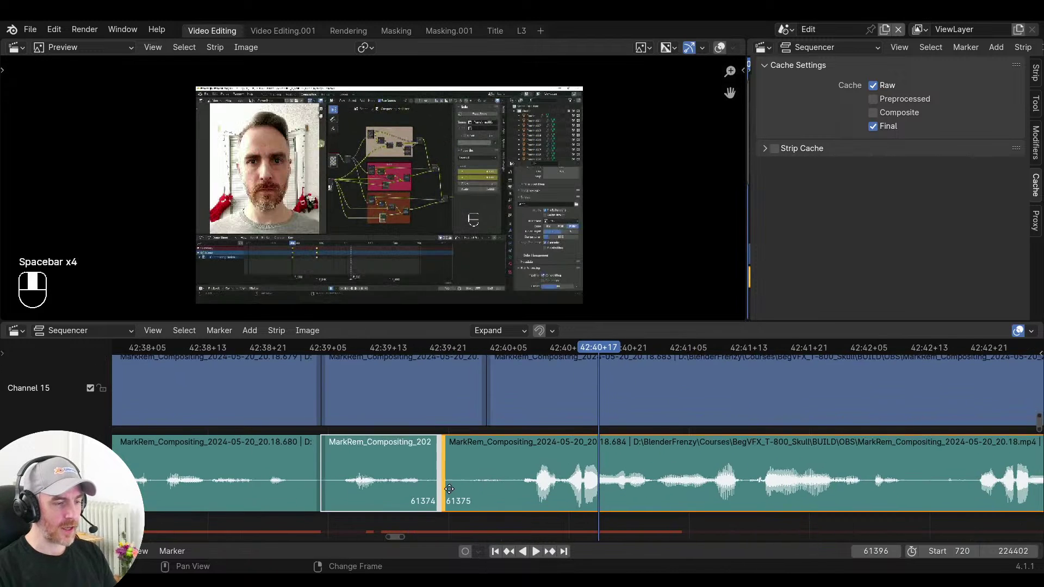
{"action": "scroll", "coordinate": [414, 480], "scroll_direction": "down", "scroll_amount": 4}
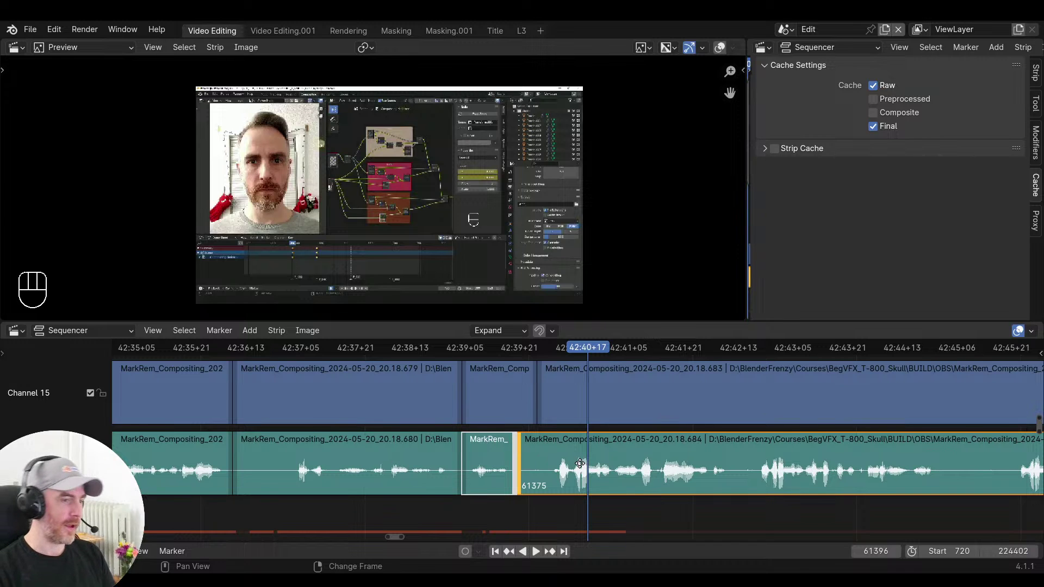
{"action": "scroll", "coordinate": [456, 461], "scroll_direction": "up", "scroll_amount": 5}
{"action": "middle_click_drag", "start_coordinate": [464, 461], "coordinate": [423, 454]}
{"action": "middle_click_drag", "start_coordinate": [593, 464], "coordinate": [601, 464], "text": "ctrl"}
{"action": "middle_click_drag", "start_coordinate": [591, 462], "coordinate": [508, 450]}
{"action": "right_click", "coordinate": [588, 491]}
{"action": "mouse_move", "coordinate": [588, 489]}
{"action": "right_mouse_down"}
{"action": "mouse_move", "coordinate": [549, 485]}
{"action": "mouse_move", "coordinate": [576, 479]}
{"action": "right_mouse_up"}
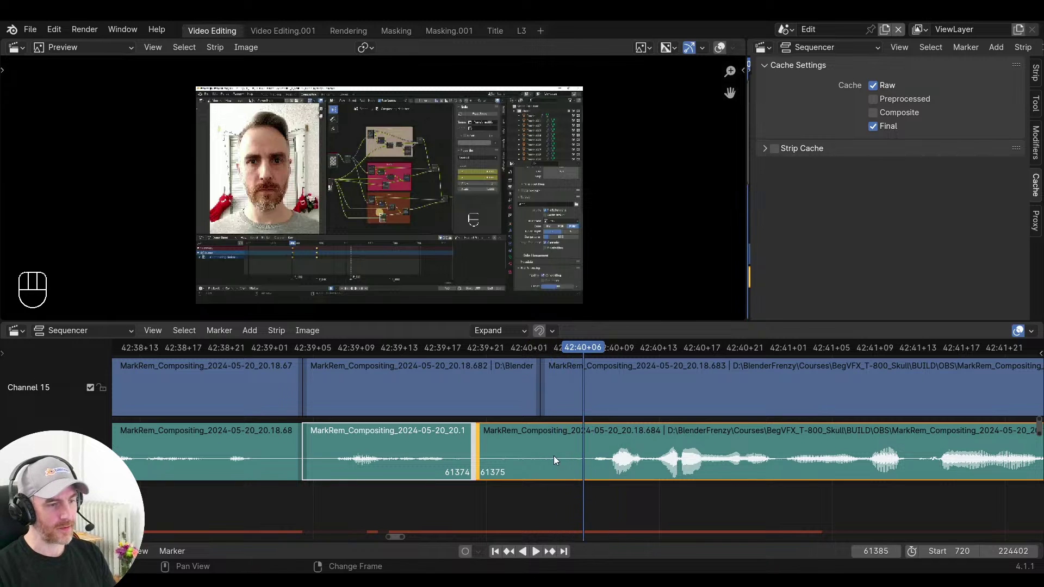
{"action": "left_click", "coordinate": [543, 394]}
{"action": "key", "text": "shift+s"}
{"action": "left_click", "coordinate": [482, 443], "text": "shift"}
{"action": "key", "text": "shift+s"}
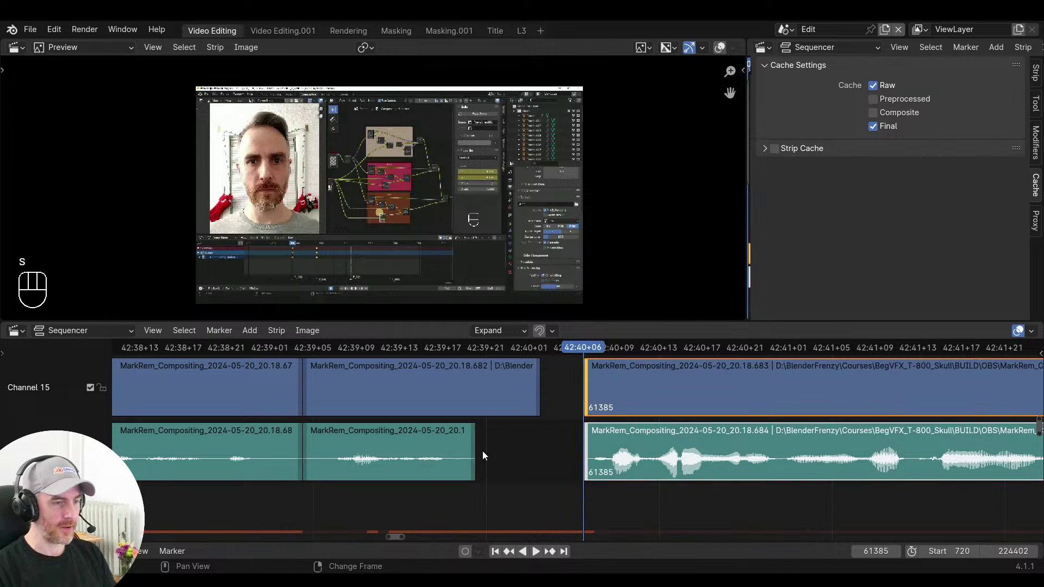
Shorten the end of the short video strip before the gap to frame 61373
{"action": "right_click", "coordinate": [485, 451]}
{"action": "left_click", "coordinate": [535, 400]}
{"action": "key", "text": "g"}
{"action": "left_click", "coordinate": [465, 402]}
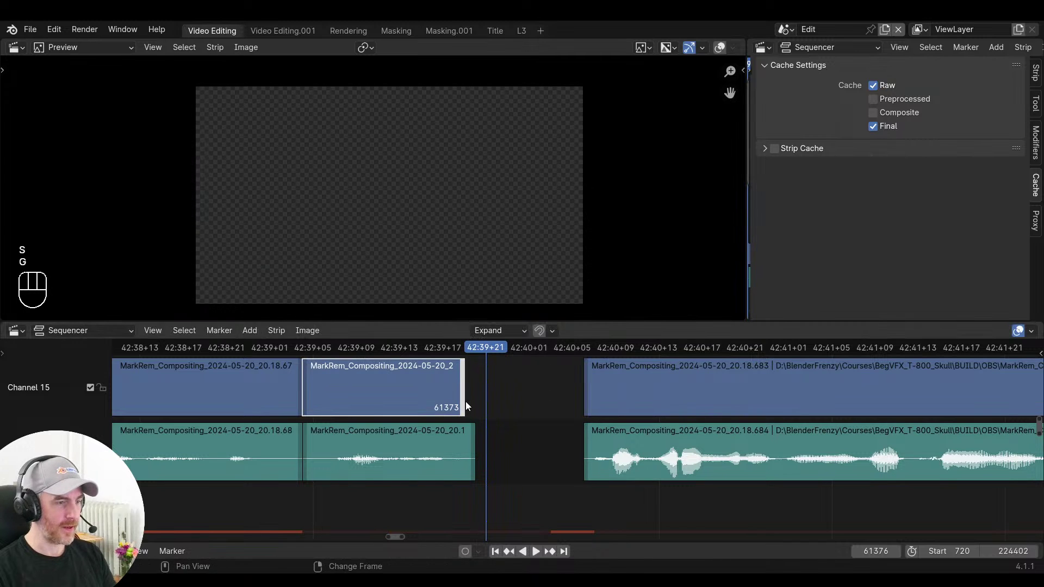
Set the short video strip's end to frame 61374 and close the gap before the following video and audio strips
{"action": "key", "text": "g"}
{"action": "left_click", "coordinate": [434, 410]}
{"action": "key", "text": "v"}
Play back the closed join at about 42:39 to check the transition into the following speech
{"action": "key", "text": "space"}
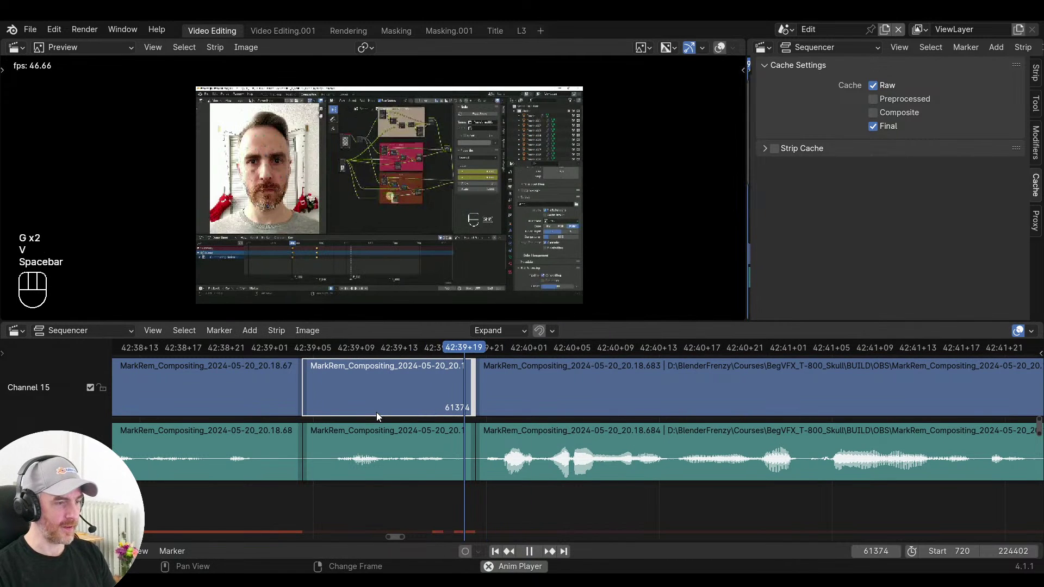
{"action": "key", "text": "space"}
{"action": "left_click", "coordinate": [294, 413]}
{"action": "key", "text": "space"}
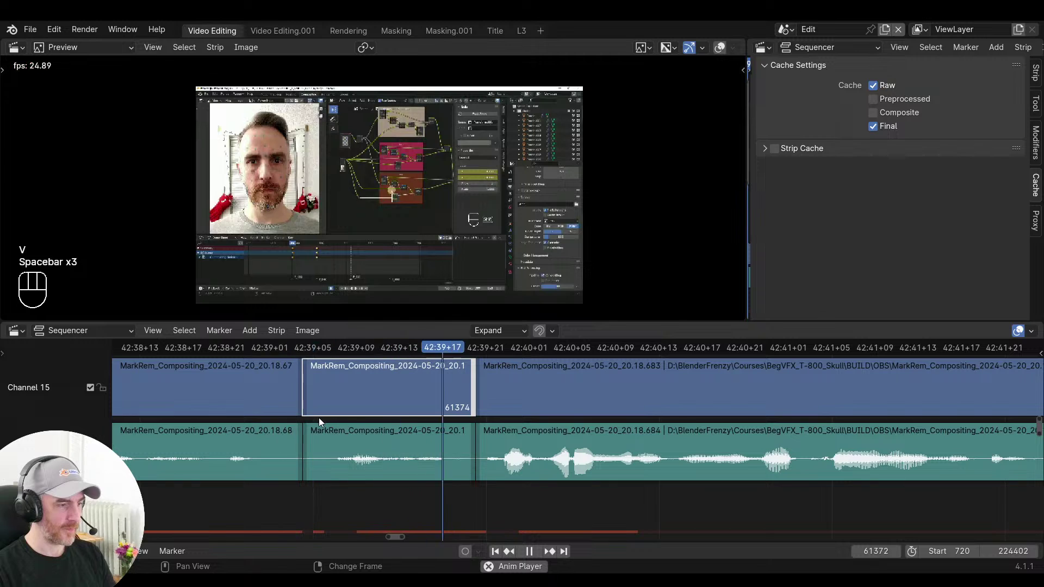
{"action": "left_click", "coordinate": [388, 435]}
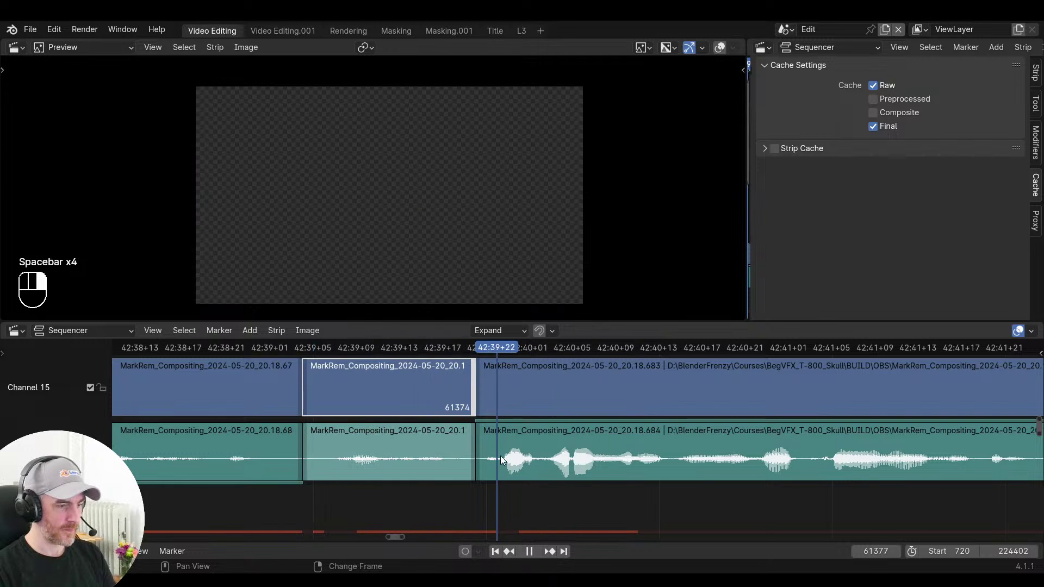
{"action": "key", "text": "space"}
Shift all video and audio strips after the join three frames later
{"action": "scroll", "coordinate": [516, 467], "scroll_direction": "up", "scroll_amount": 2, "text": "shift"}
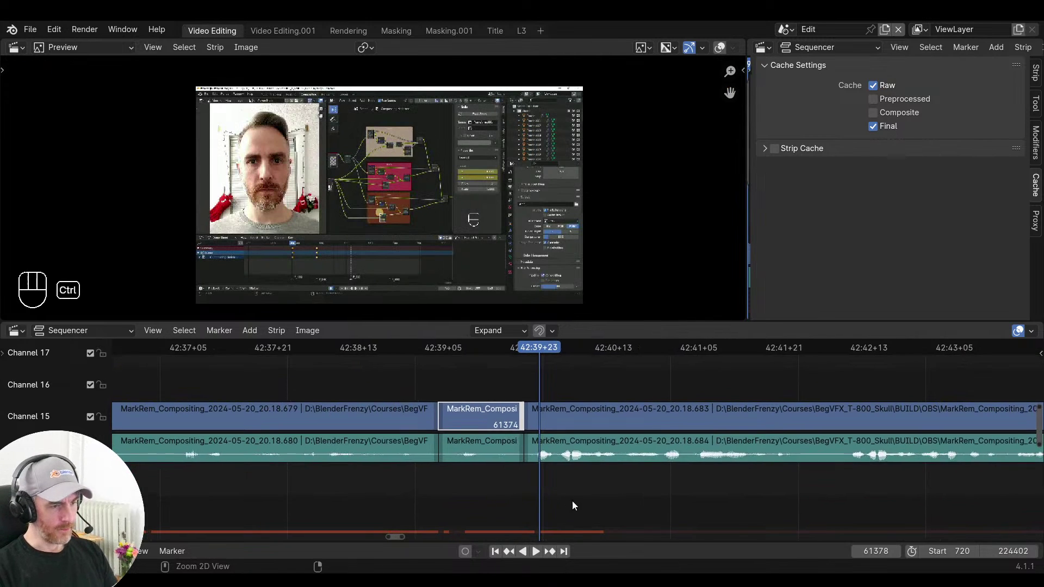
{"action": "scroll", "coordinate": [572, 501], "scroll_direction": "left", "scroll_amount": 2, "text": "ctrl"}
{"action": "left_click", "coordinate": [480, 473]}
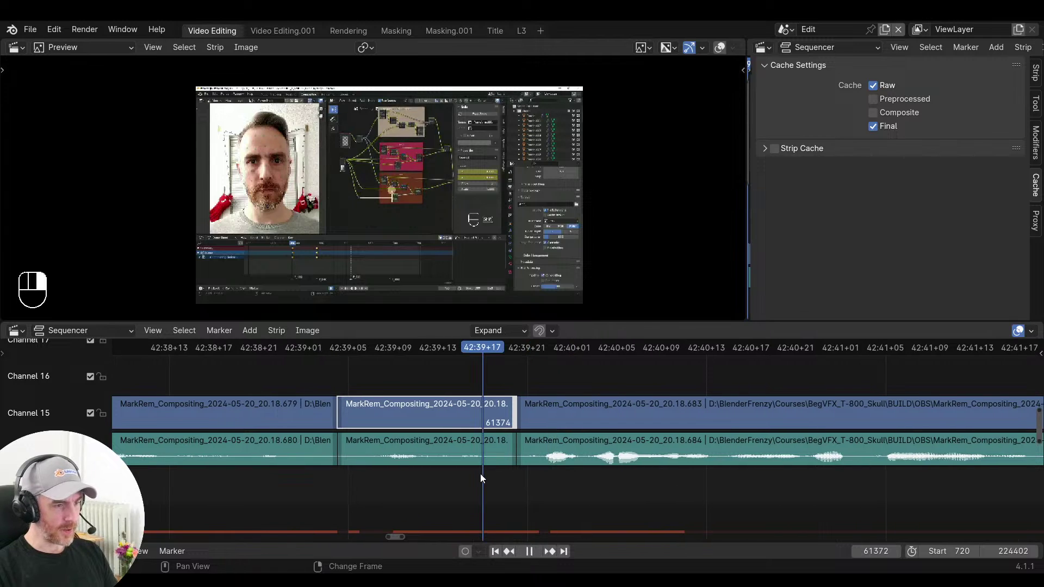
{"action": "left_click", "coordinate": [624, 497], "text": "ctrl"}
{"action": "key", "text": "g"}
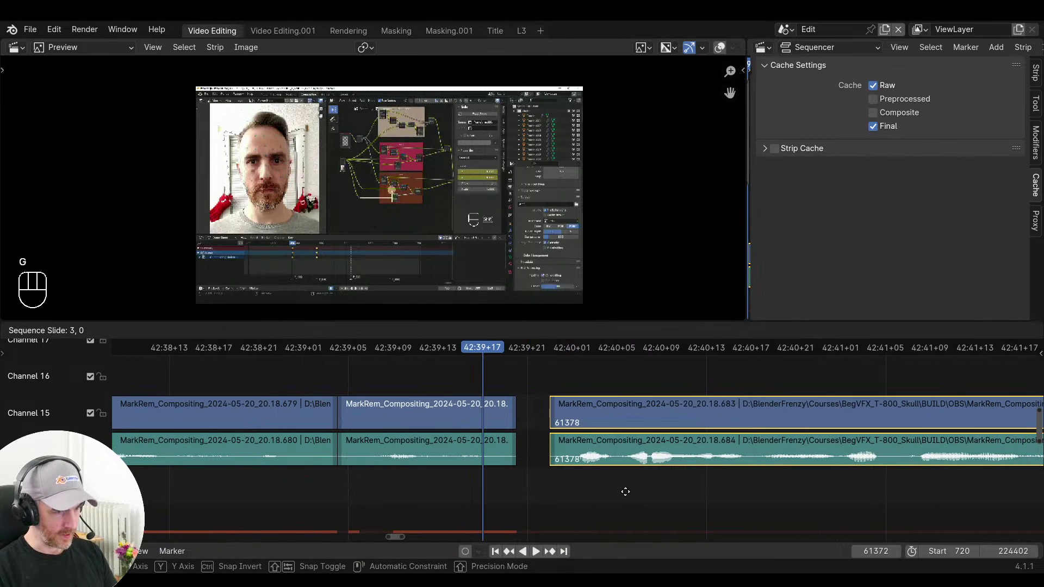
{"action": "left_click", "coordinate": [623, 492]}
Extend the ends of the short video and audio strips before the gap to frame 61377
{"action": "left_click", "coordinate": [515, 453]}
{"action": "key", "text": "g"}
{"action": "left_click", "coordinate": [543, 459]}
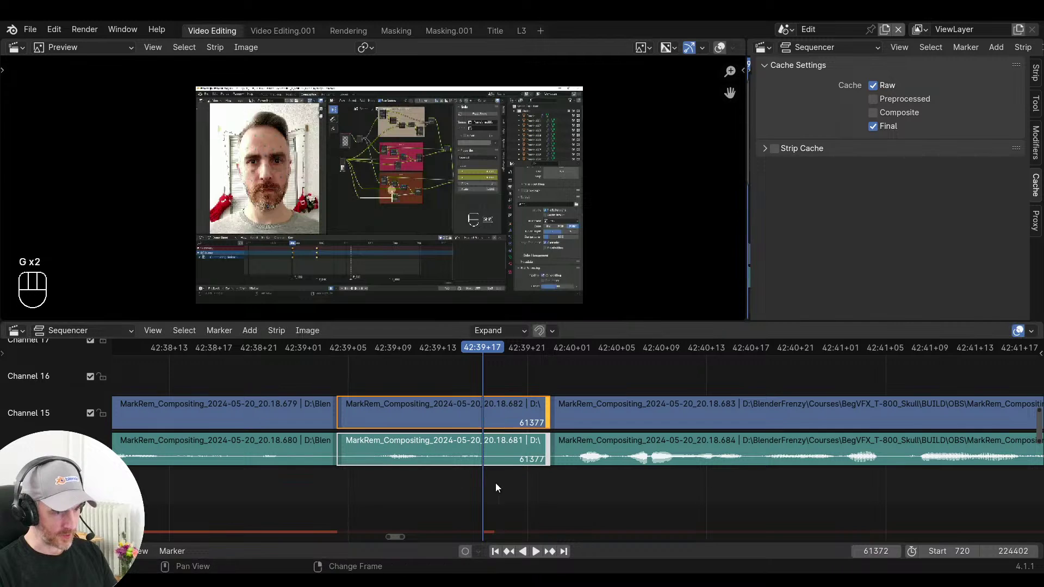
Play back the extended join repeatedly, starting shortly before 42:39 and continuing past 42:43, to check its timing
{"action": "right_click_drag", "start_coordinate": [495, 482], "coordinate": [404, 479]}
{"action": "key", "text": "space"}
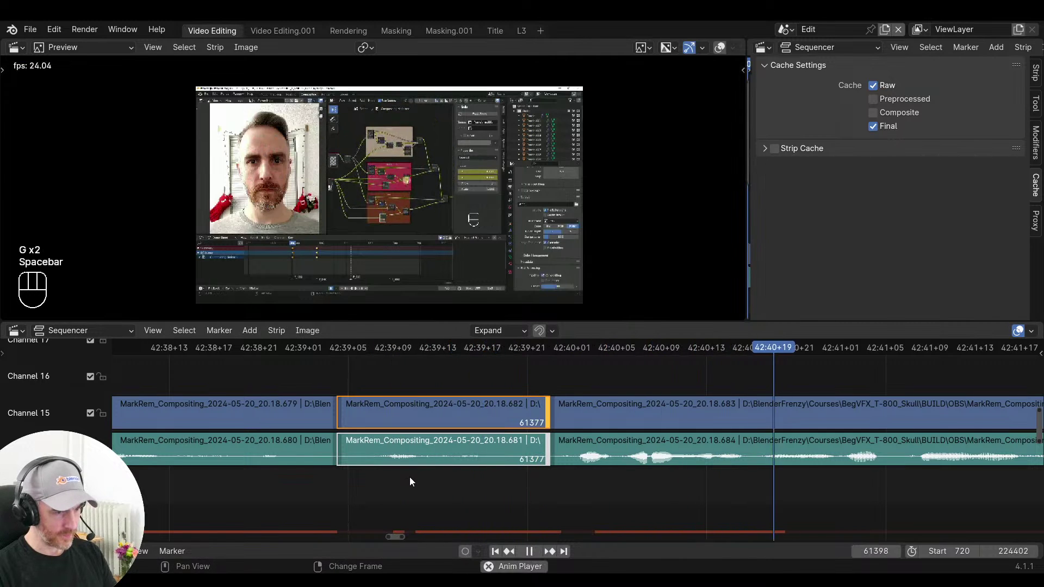
{"action": "key", "text": "space"}
{"action": "scroll", "coordinate": [648, 512], "scroll_direction": "down", "scroll_amount": 2}
{"action": "scroll", "coordinate": [647, 511], "scroll_direction": "down", "scroll_amount": 3}
{"action": "left_click_drag", "start_coordinate": [571, 499], "coordinate": [426, 487]}
{"action": "key", "text": "space"}
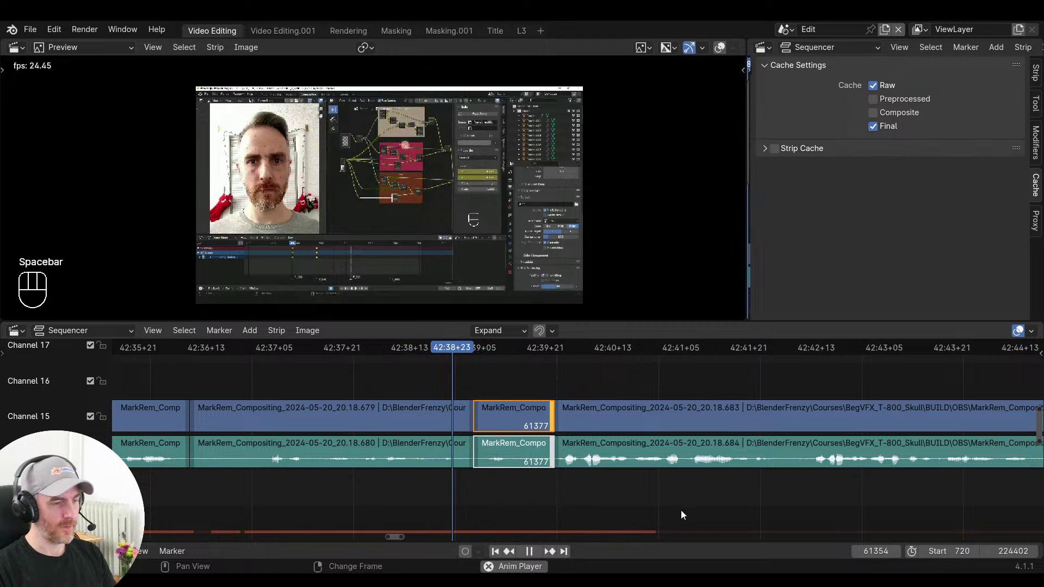
{"action": "scroll", "coordinate": [645, 495], "scroll_direction": "right", "scroll_amount": 3, "text": "ctrl"}
{"action": "middle_click_drag", "start_coordinate": [639, 492], "coordinate": [520, 479]}
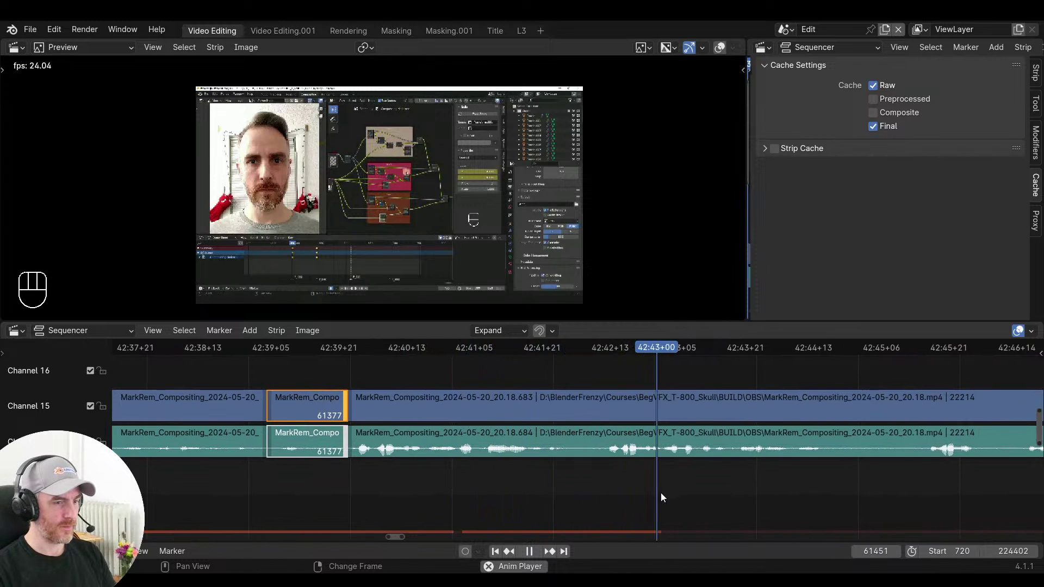
{"action": "key", "text": "space"}
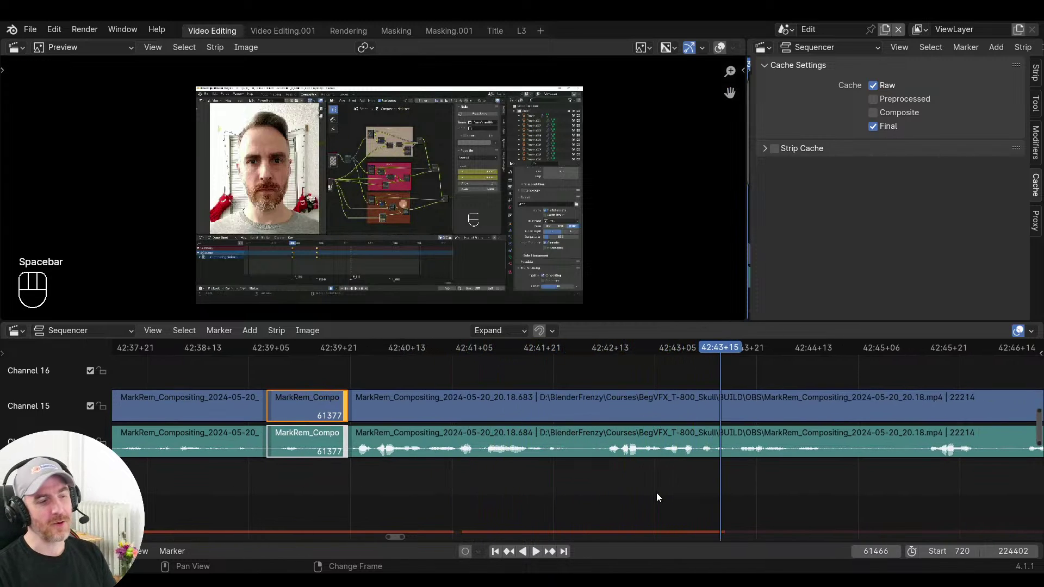
Listen to the speech bursts between about 42:39 and 42:48 to compare the takes after the join
{"action": "scroll", "coordinate": [545, 476], "scroll_direction": "down", "scroll_amount": 2}
{"action": "scroll", "coordinate": [602, 449], "scroll_direction": "down", "scroll_amount": 2}
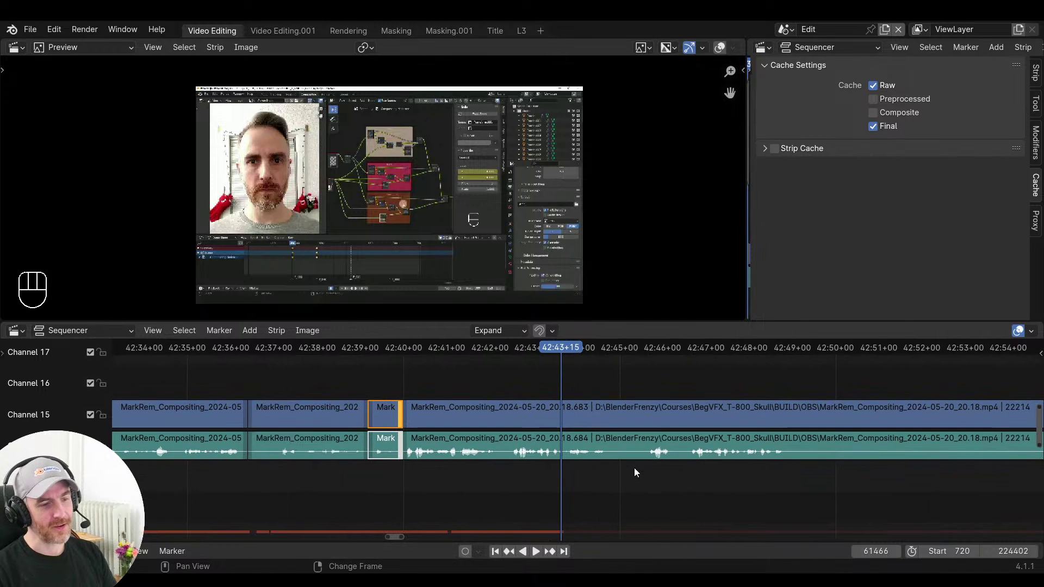
{"action": "key", "text": "space"}
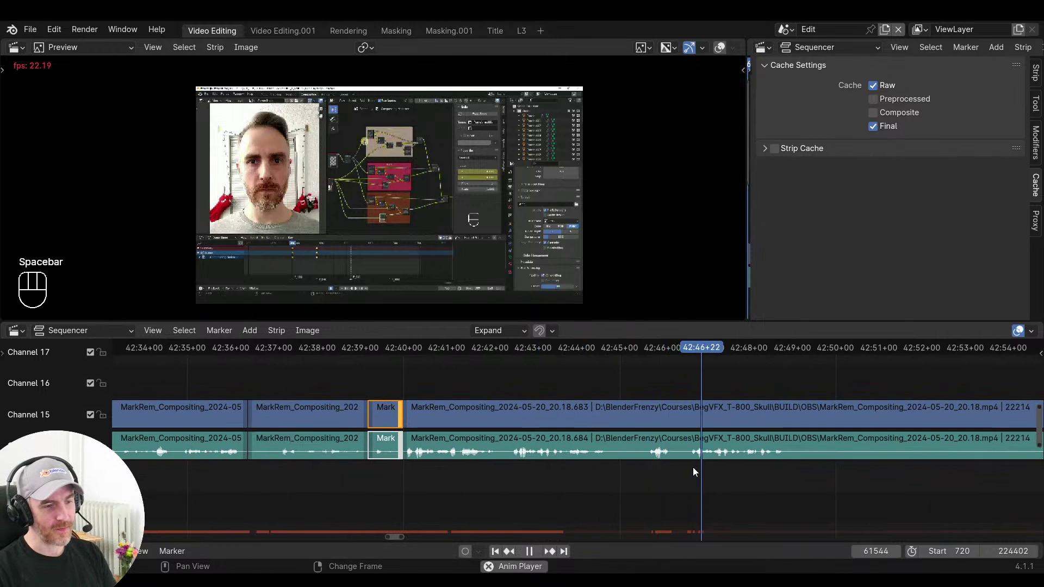
{"action": "key", "text": "space"}
{"action": "left_click", "coordinate": [406, 481]}
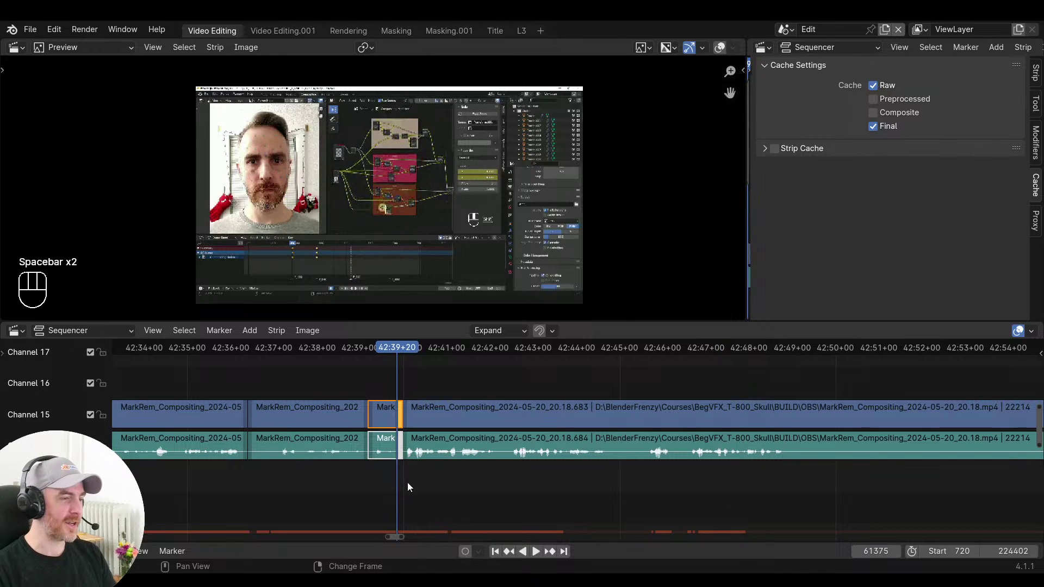
{"action": "key", "text": "space"}
{"action": "key", "text": "space"}
{"action": "left_click", "coordinate": [509, 480]}
{"action": "key", "text": "space"}
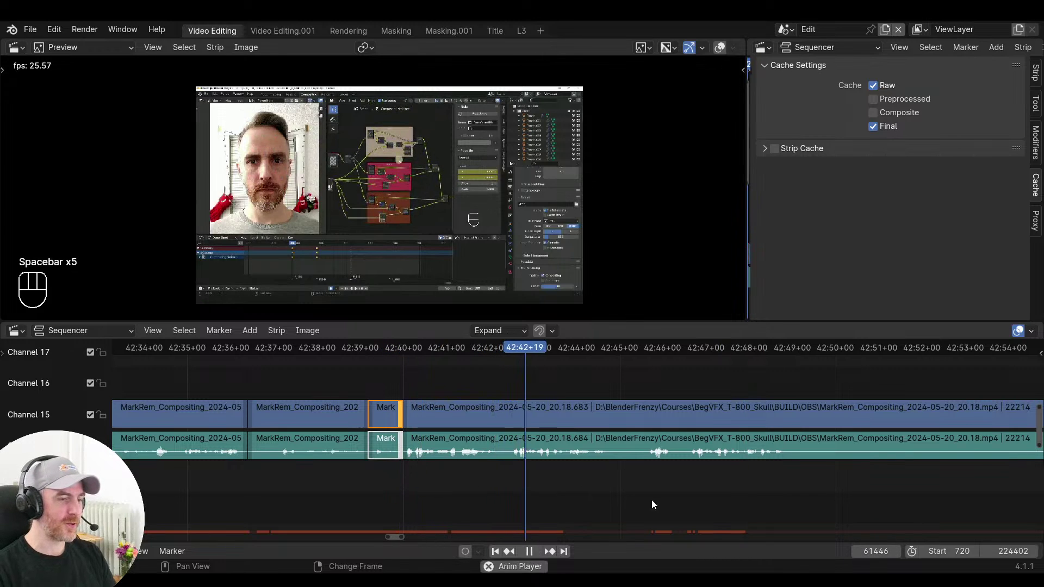
{"action": "key", "text": "space"}
{"action": "left_click", "coordinate": [640, 485]}
{"action": "key", "text": "space"}
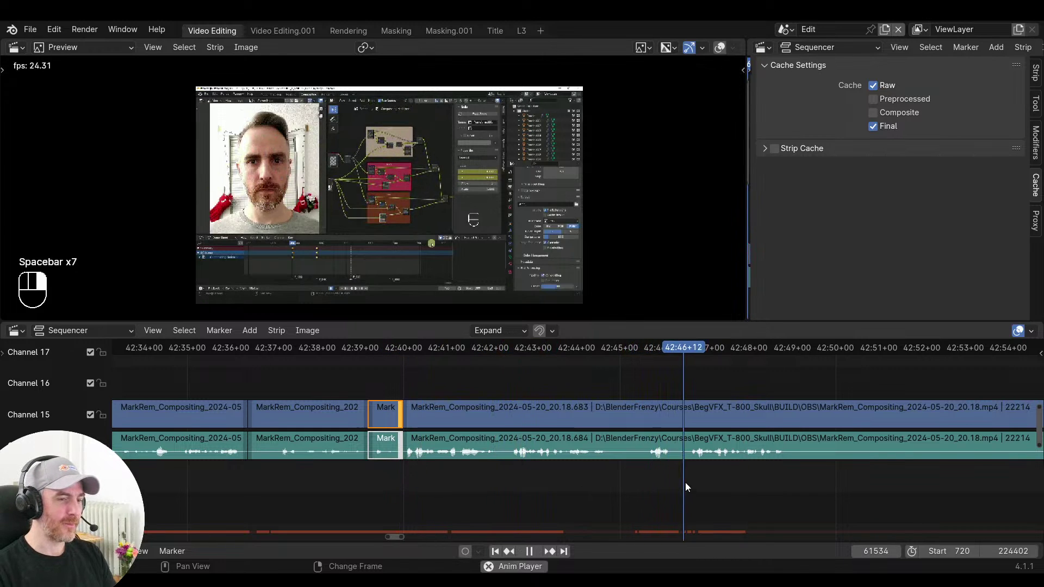
{"action": "key", "text": "space"}
Listen to the speech passages around 43:09, 43:18 and 43:41 onward to find where the usable take begins
{"action": "middle_click_drag", "start_coordinate": [725, 492], "coordinate": [639, 485], "text": "ctrl"}
{"action": "left_click", "coordinate": [658, 478]}
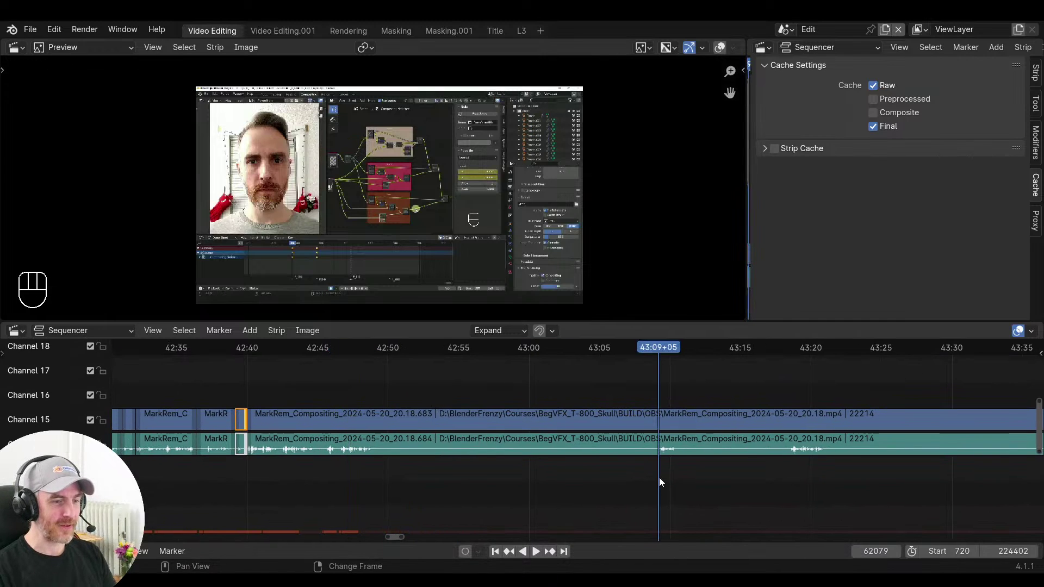
{"action": "key", "text": "space"}
{"action": "key", "text": "space"}
{"action": "middle_click_drag", "start_coordinate": [781, 479], "coordinate": [672, 478]}
{"action": "left_click", "coordinate": [663, 477]}
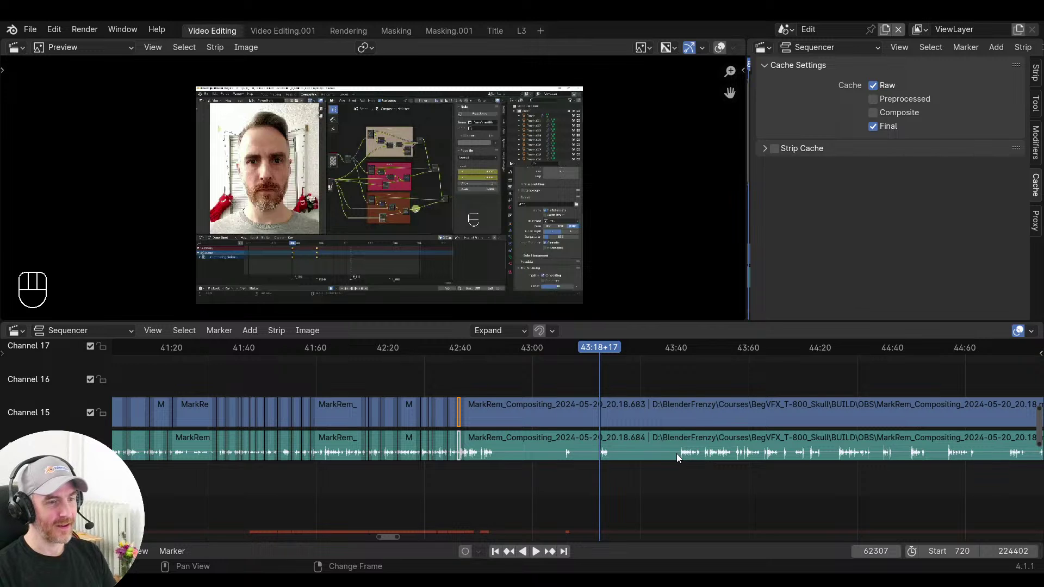
{"action": "middle_click_drag", "start_coordinate": [676, 454], "coordinate": [812, 457], "text": "ctrl"}
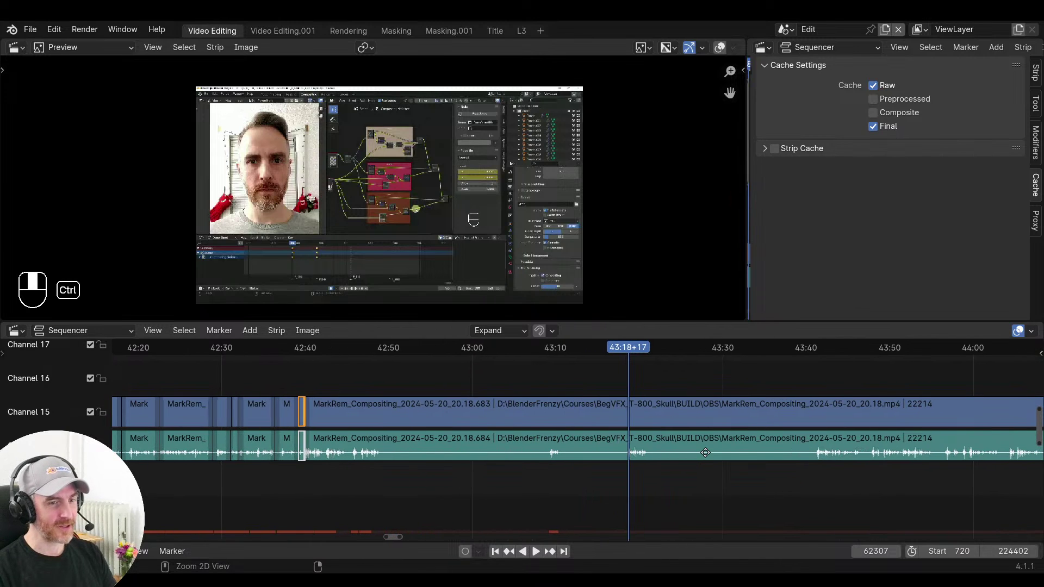
{"action": "left_click", "coordinate": [815, 456]}
{"action": "key", "text": "space"}
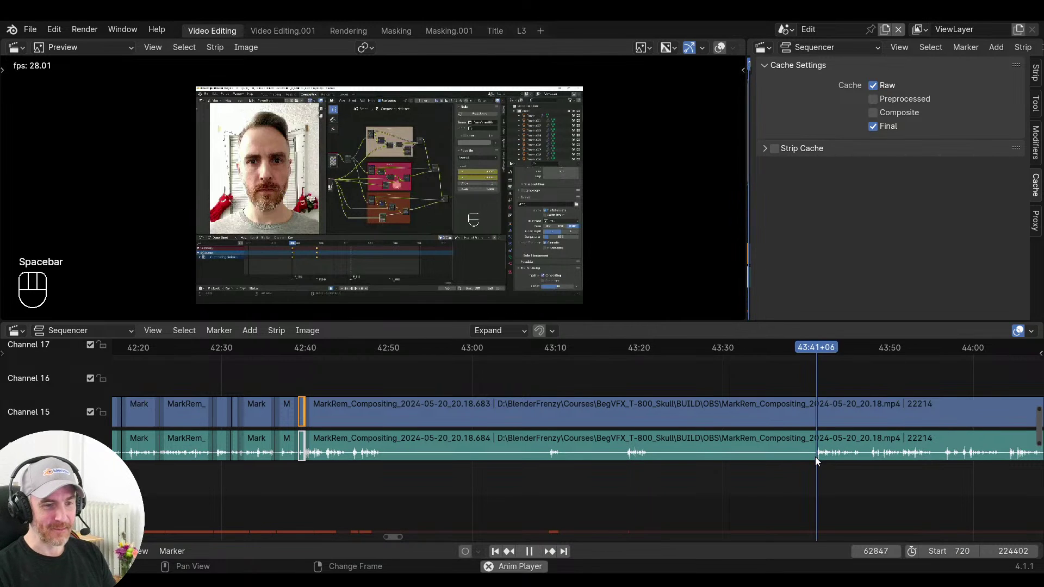
{"action": "middle_click_drag", "start_coordinate": [861, 464], "coordinate": [698, 470]}
{"action": "key", "text": "space"}
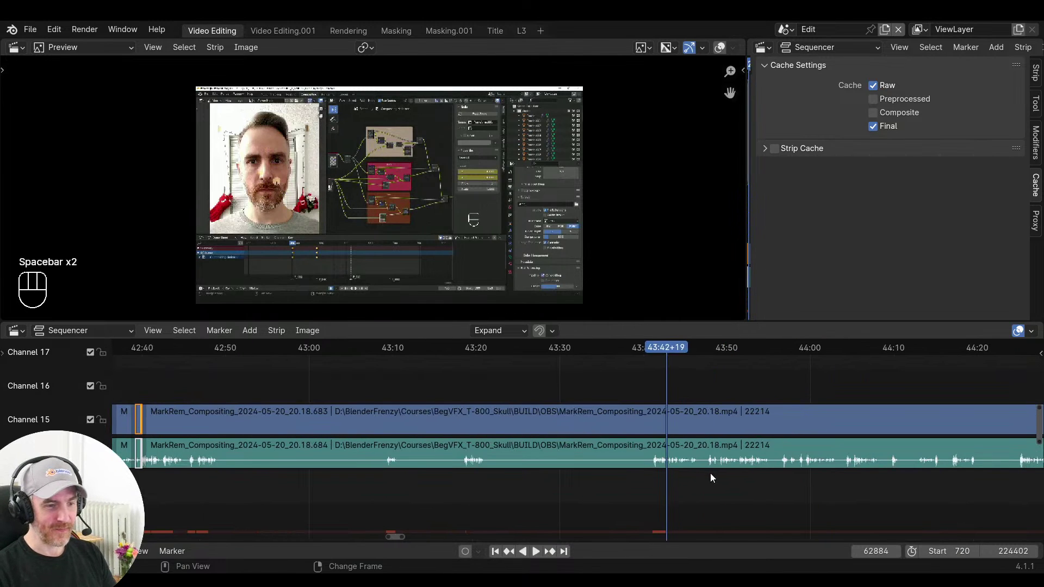
{"action": "key", "text": "space"}
{"action": "key", "text": "space"}
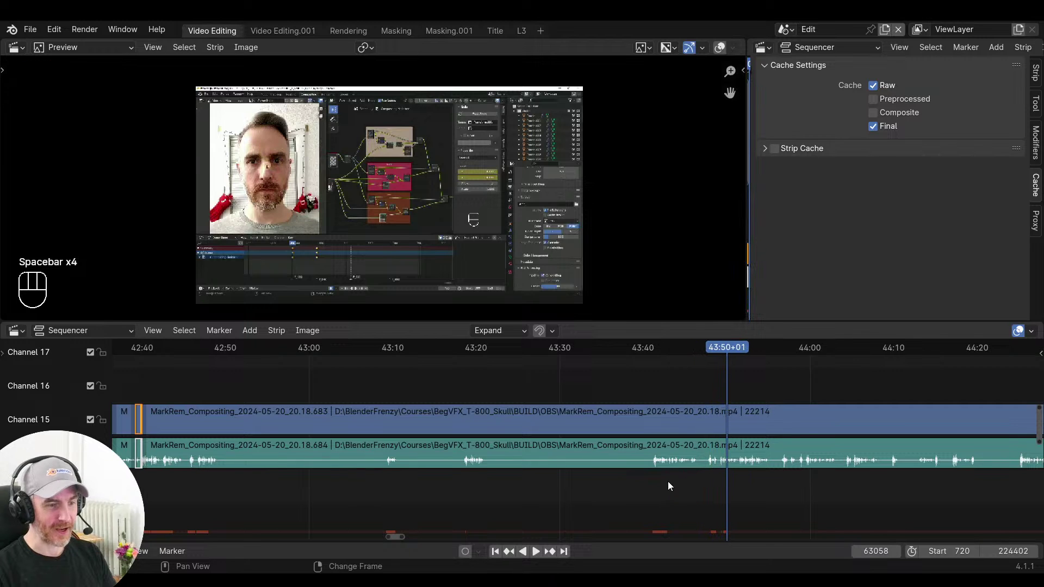
Cut the long video and audio strips at frame 62844 and delete the unwanted portion before the cut
{"action": "middle_click_drag", "start_coordinate": [625, 489], "coordinate": [700, 475]}
{"action": "left_click_drag", "start_coordinate": [731, 480], "coordinate": [729, 482]}
{"action": "key", "text": "f"}
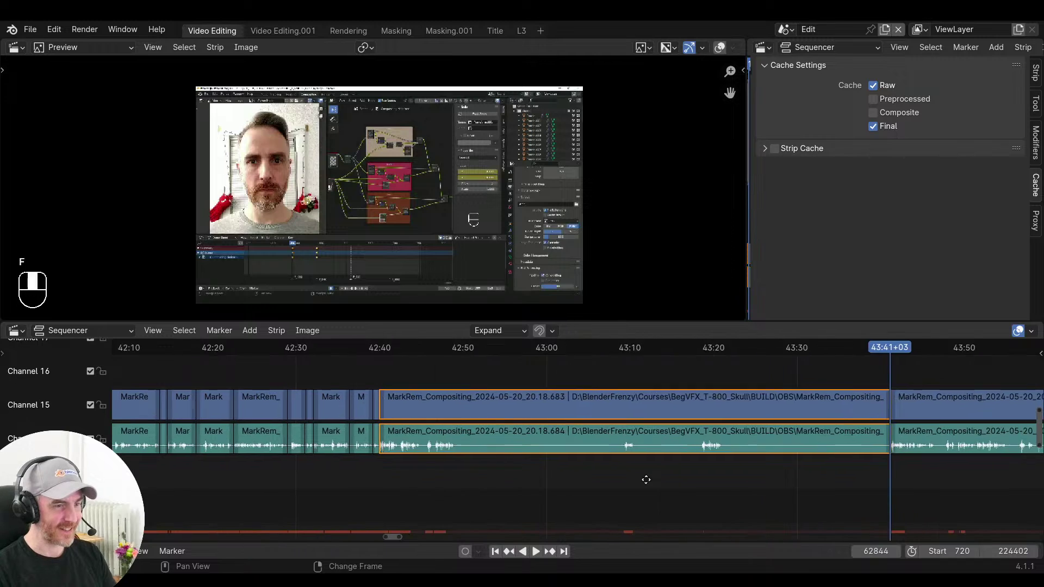
{"action": "key", "text": "x"}
{"action": "middle_click_drag", "start_coordinate": [553, 466], "coordinate": [629, 475], "text": "ctrl"}
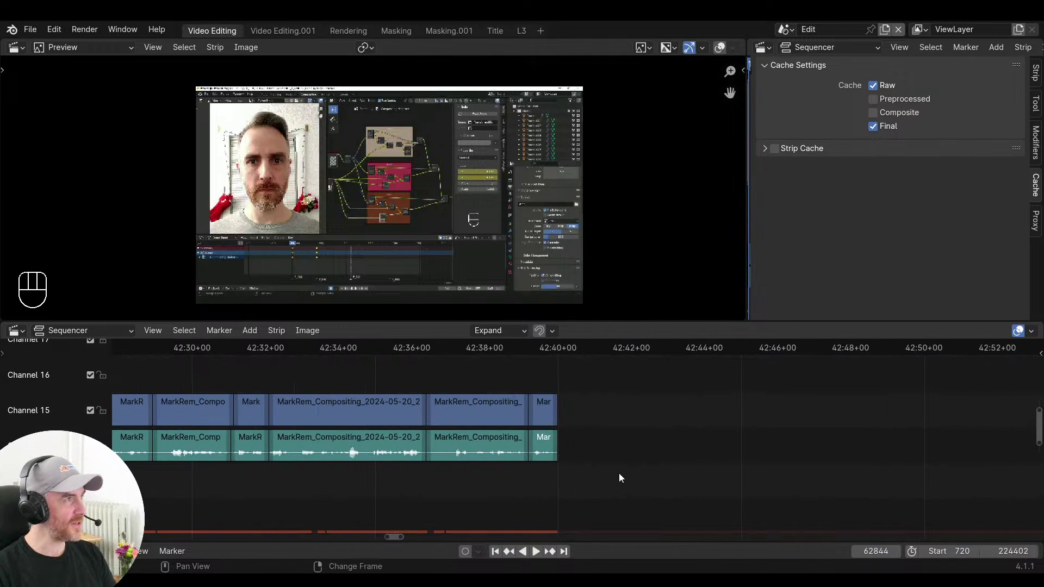
Save the project, then save an incremented version as EDIT_MarkRem_Compositing_a0131.blend
{"action": "key", "text": "ctrl+s"}
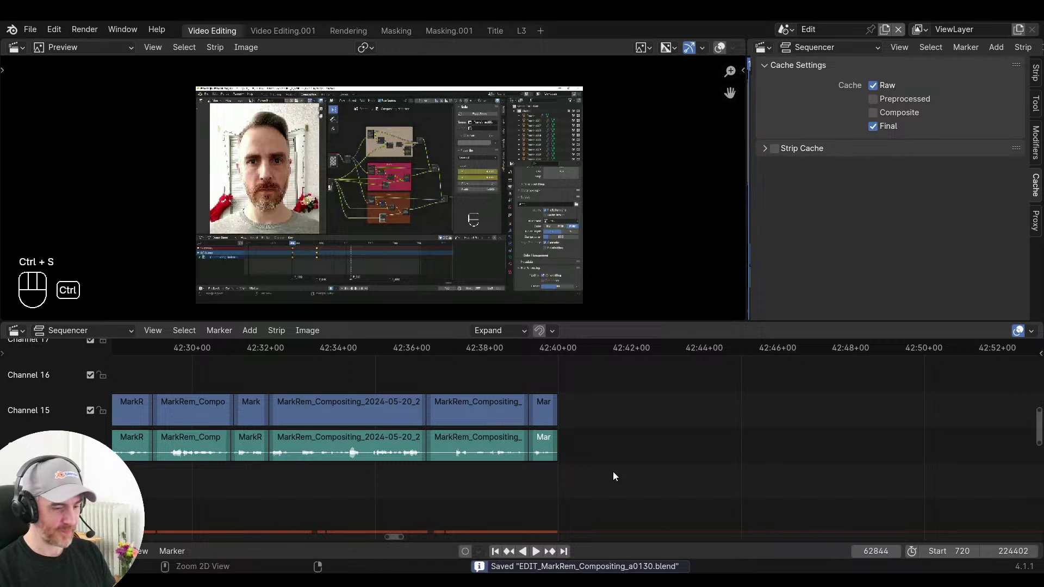
{"action": "key", "text": "ctrl+shift+s"}
{"action": "key", "text": "KP_Add"}
{"action": "key", "text": "KP_Enter"}
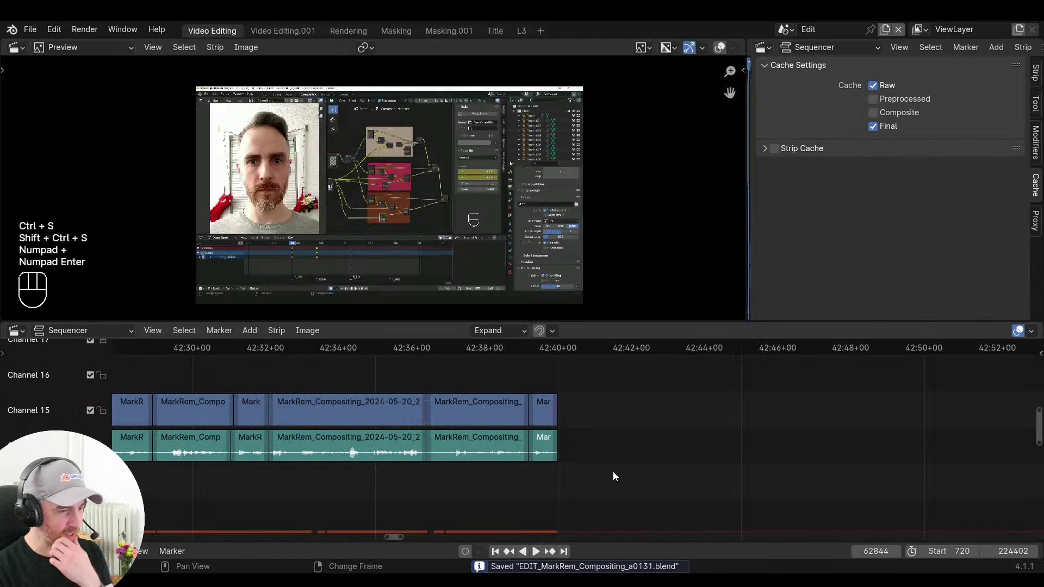
Close the gap left after 42:40 and play back the new join from about 42:37
{"action": "left_click", "coordinate": [465, 491]}
{"action": "key", "text": "space"}
{"action": "key", "text": "v"}
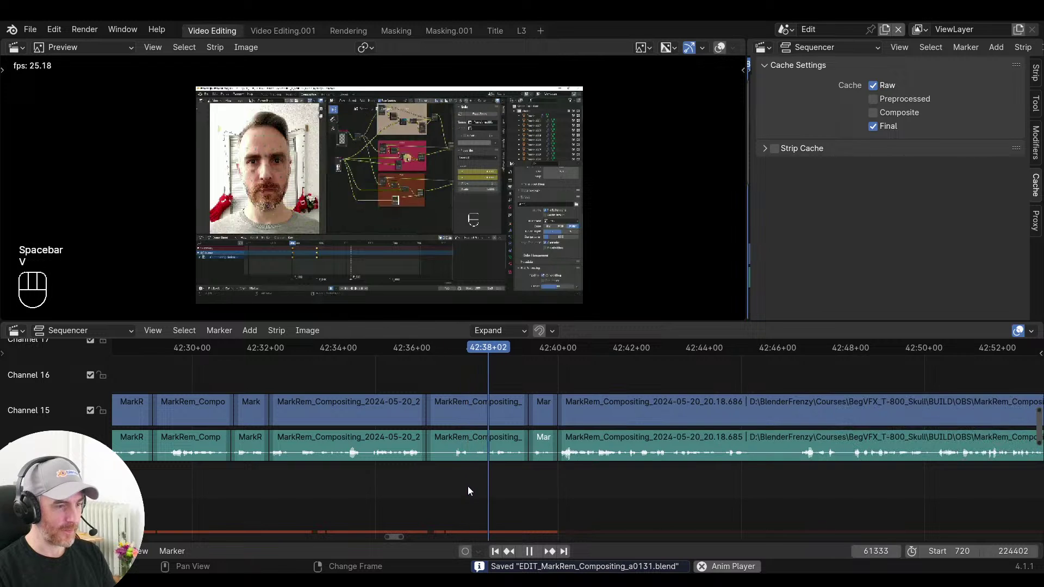
{"action": "middle_click_drag", "start_coordinate": [578, 487], "coordinate": [594, 502], "text": "ctrl"}
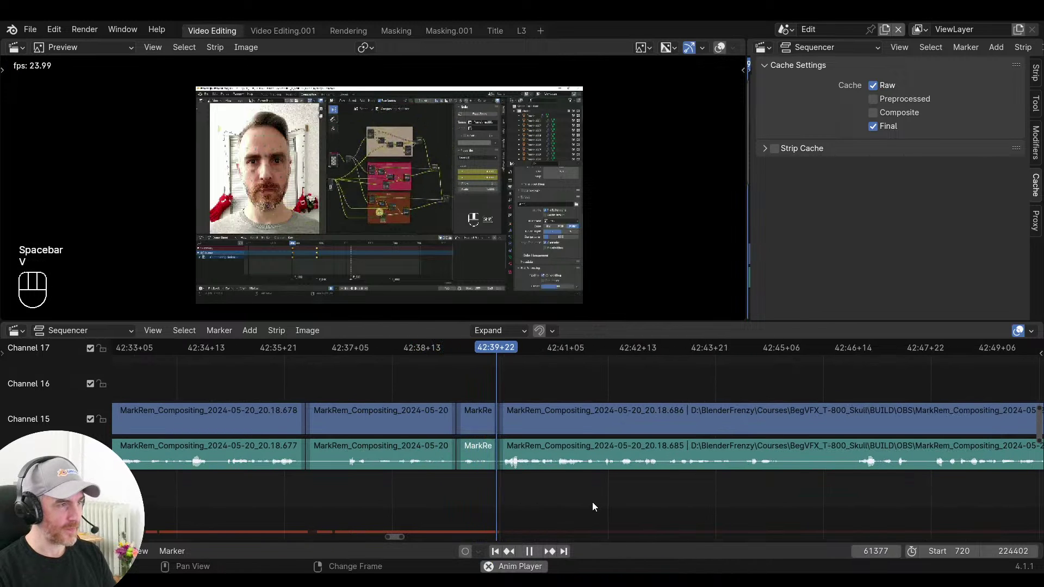
{"action": "scroll", "coordinate": [627, 494], "scroll_direction": "up", "scroll_amount": 5}
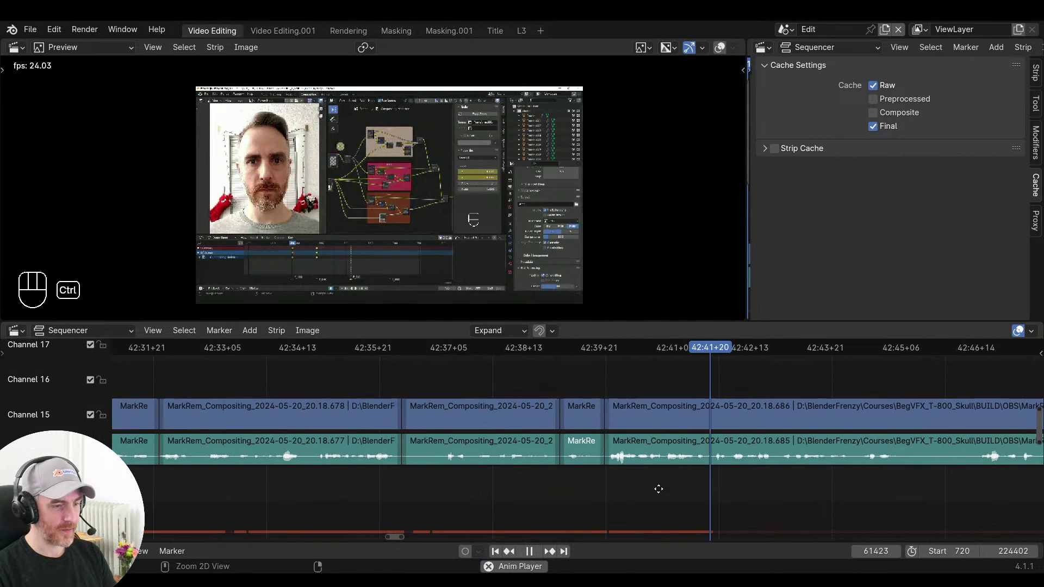
{"action": "key", "text": "space"}
Replay the edit from about 42:33 across the new join to 42:45 to check how the speech flows
{"action": "left_click", "coordinate": [626, 493]}
{"action": "left_click_drag", "start_coordinate": [627, 493], "coordinate": [202, 480]}
{"action": "key", "text": "space"}
{"action": "middle_click_drag", "start_coordinate": [453, 493], "coordinate": [392, 490]}
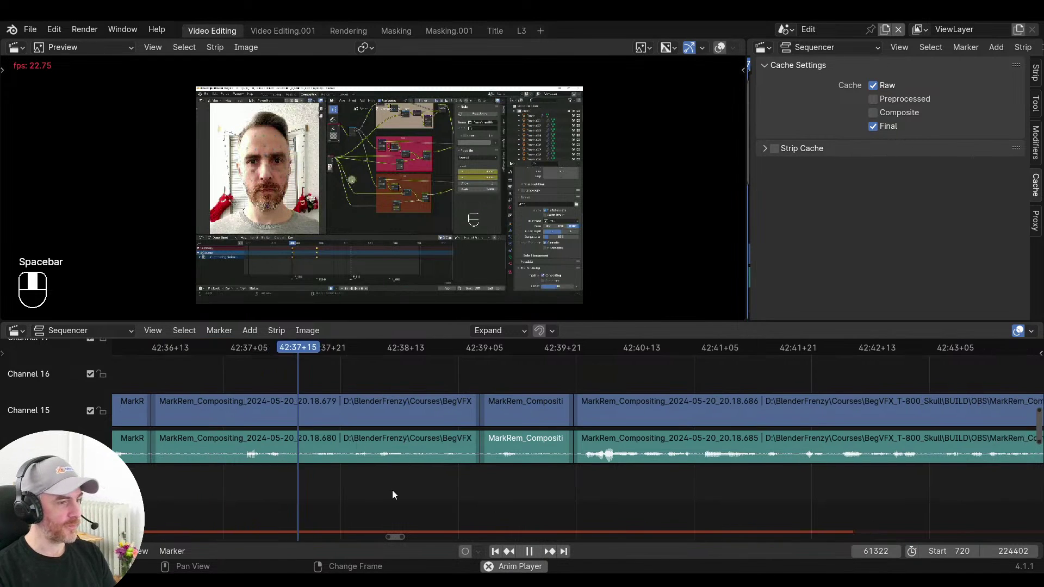
{"action": "middle_click_drag", "start_coordinate": [455, 503], "coordinate": [382, 505]}
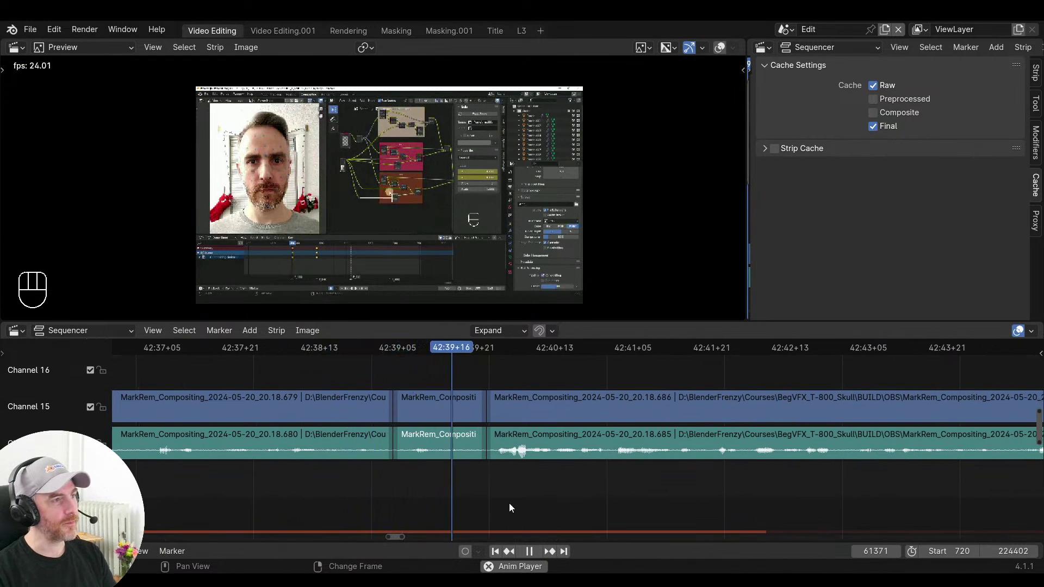
{"action": "middle_click_drag", "start_coordinate": [509, 503], "coordinate": [411, 506]}
{"action": "scroll", "coordinate": [476, 492], "scroll_direction": "down", "scroll_amount": 6}
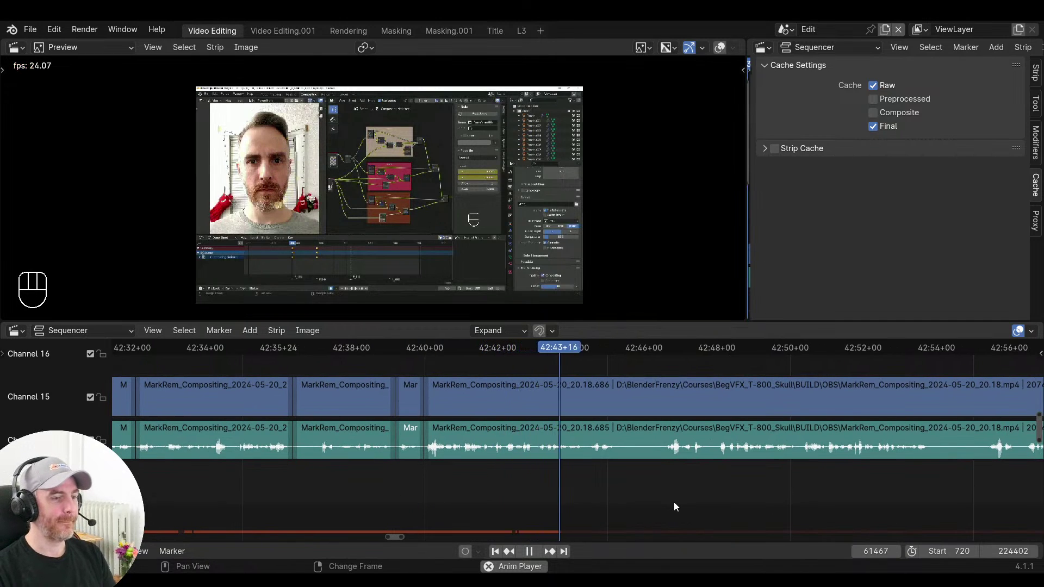
{"action": "key", "text": "space"}
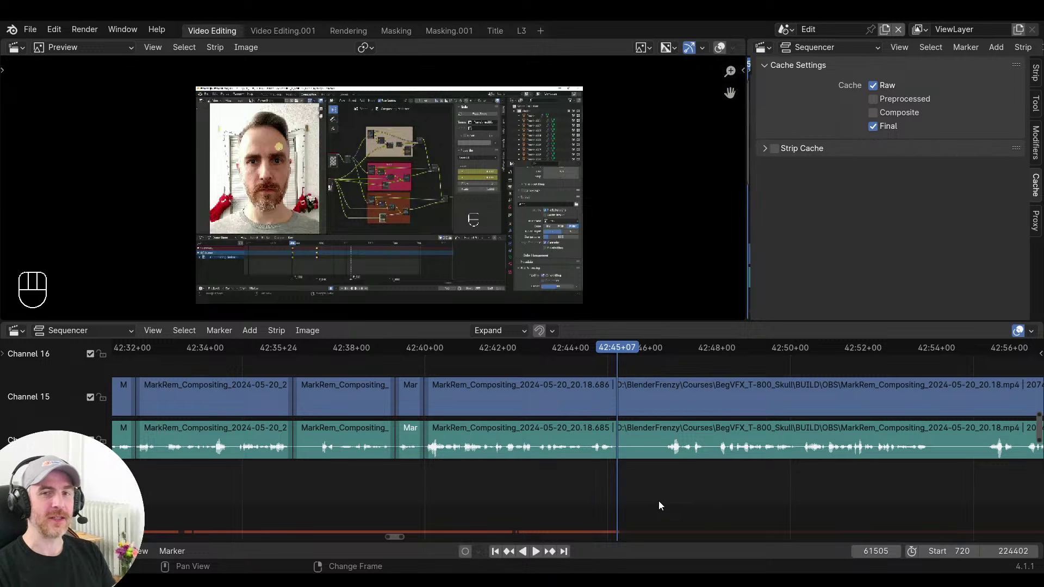
Play the edit around 42:45 to locate the end of the phrase, and cut the video and audio strips at frame 61504
{"action": "middle_click_drag", "start_coordinate": [658, 501], "coordinate": [569, 500]}
{"action": "key", "text": "space"}
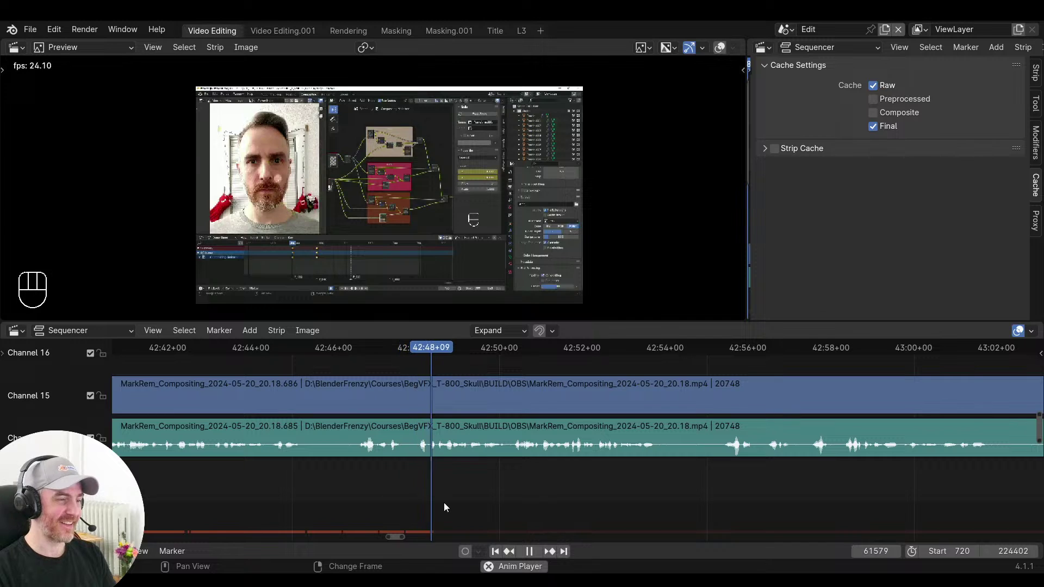
{"action": "scroll", "coordinate": [381, 489], "scroll_direction": "up", "scroll_amount": 5, "text": "ctrl"}
{"action": "left_click", "coordinate": [384, 486]}
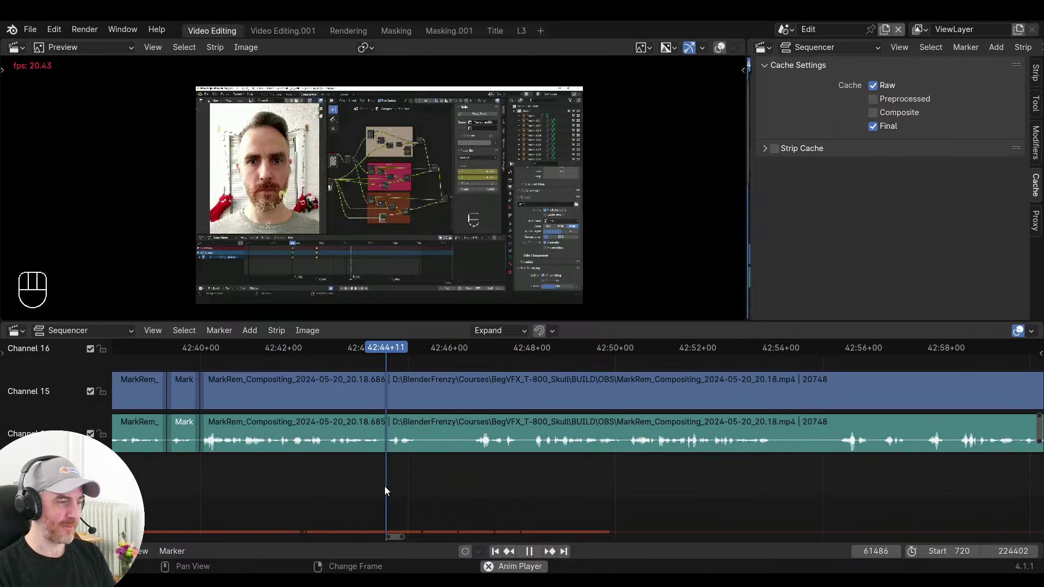
{"action": "key", "text": "space"}
{"action": "key", "text": "f"}
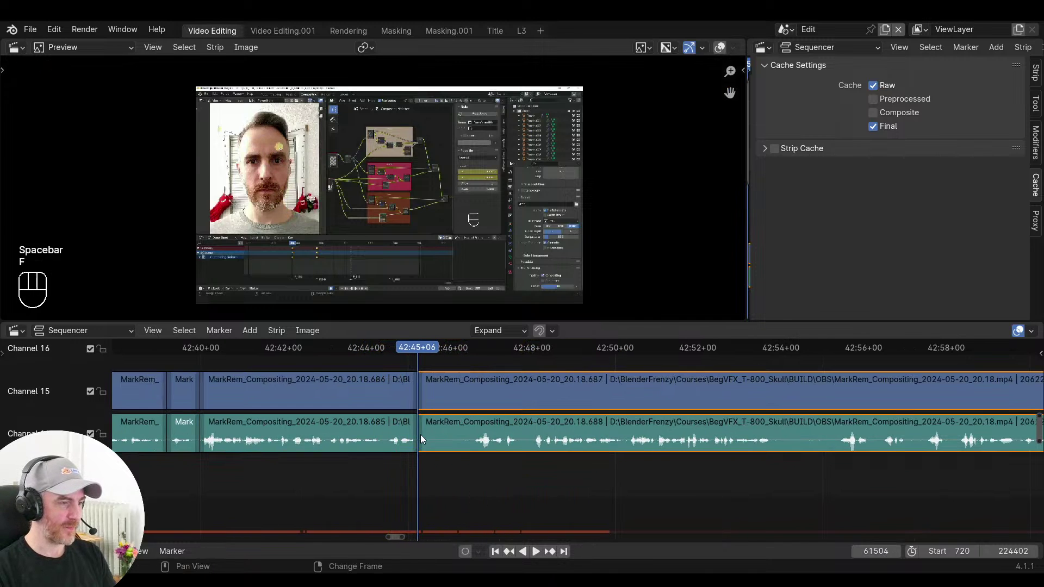
Trim the start of the strips after the 42:45 cut to frame 61570, close the gap and play back the join
{"action": "left_click", "coordinate": [508, 467]}
{"action": "right_click_drag", "start_coordinate": [512, 466], "coordinate": [532, 467]}
{"action": "key", "text": "s"}
{"action": "right_click_drag", "start_coordinate": [391, 459], "coordinate": [382, 458]}
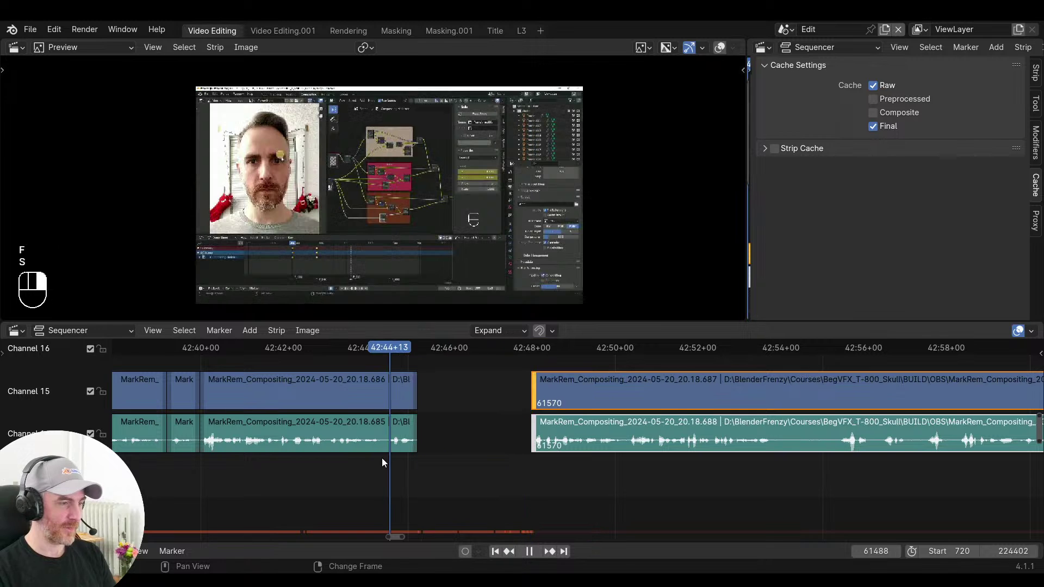
{"action": "key", "text": "v"}
{"action": "key", "text": "space"}
{"action": "scroll", "coordinate": [406, 466], "scroll_direction": "down", "scroll_amount": 3, "text": "ctrl"}
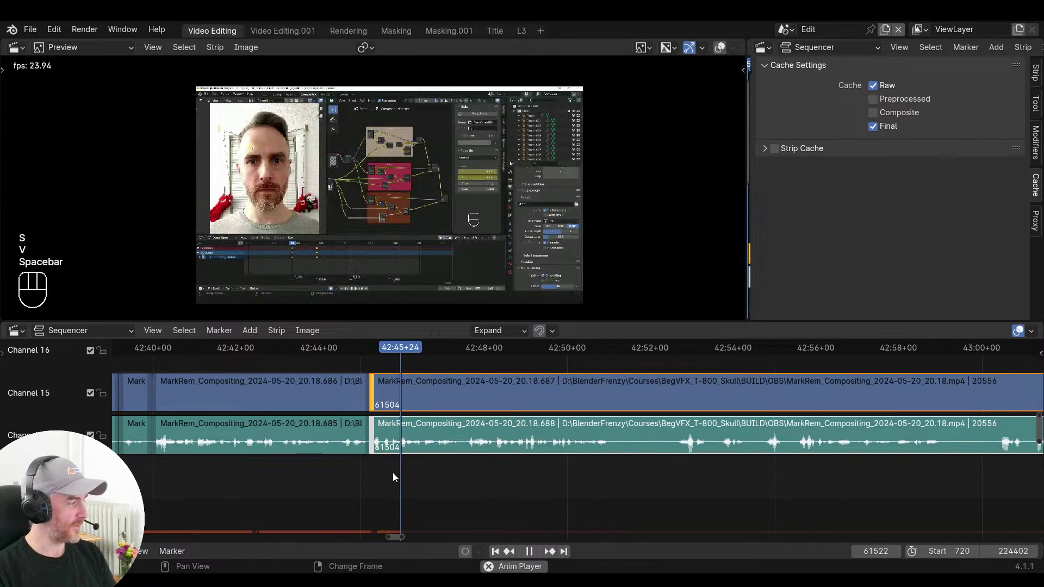
{"action": "scroll", "coordinate": [559, 490], "scroll_direction": "down", "scroll_amount": 2, "text": "ctrl"}
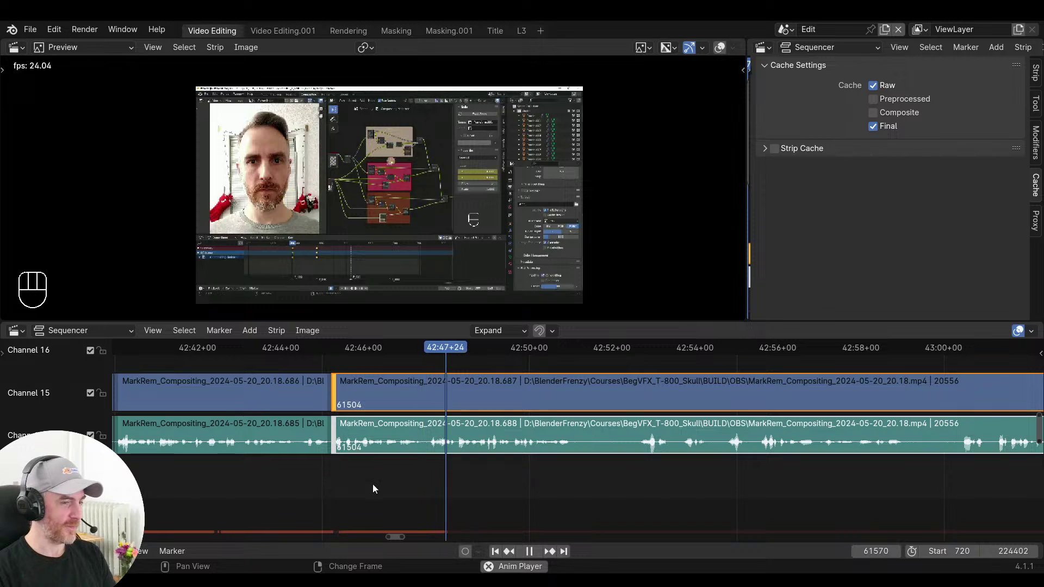
{"action": "scroll", "coordinate": [598, 496], "scroll_direction": "down", "scroll_amount": 3, "text": "ctrl"}
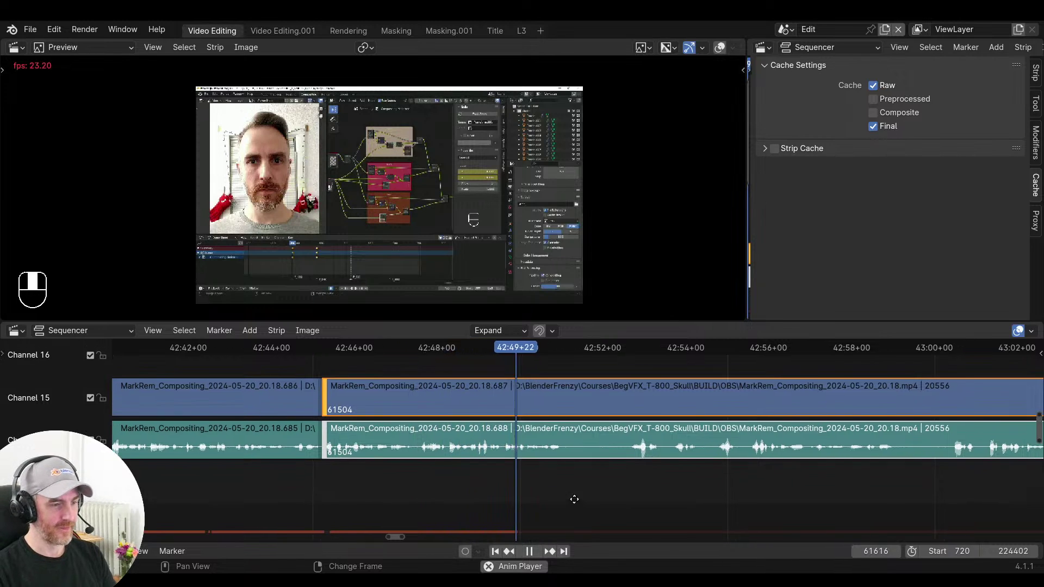
Cut the strips at frame 61654, trim off the pause following the cut, close the gap and play back the join
{"action": "key", "text": "space"}
{"action": "key", "text": "space"}
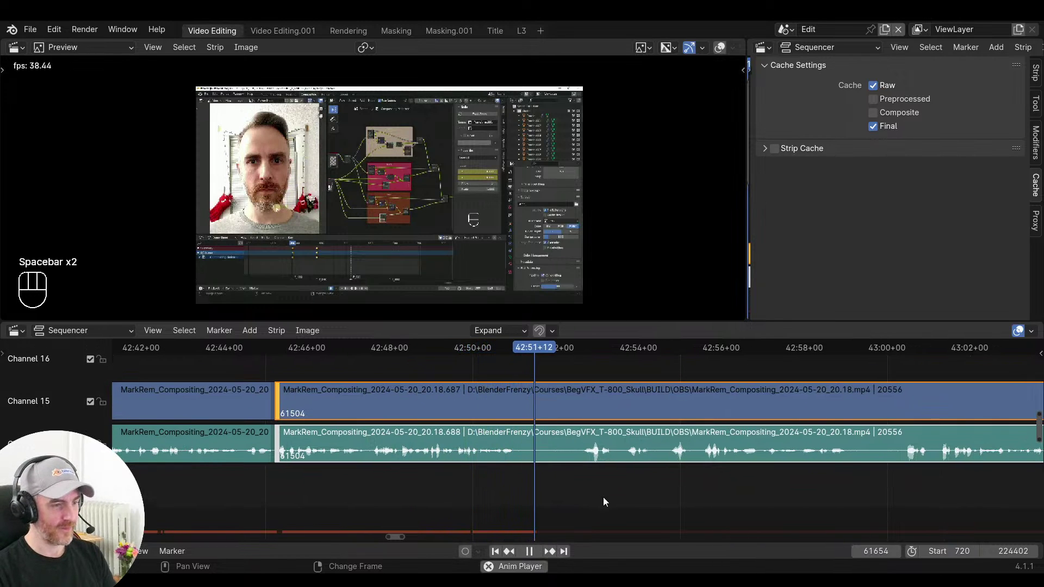
{"action": "key", "text": "space"}
{"action": "key", "text": "f"}
{"action": "key", "text": "s"}
{"action": "key", "text": "v"}
{"action": "key", "text": "space"}
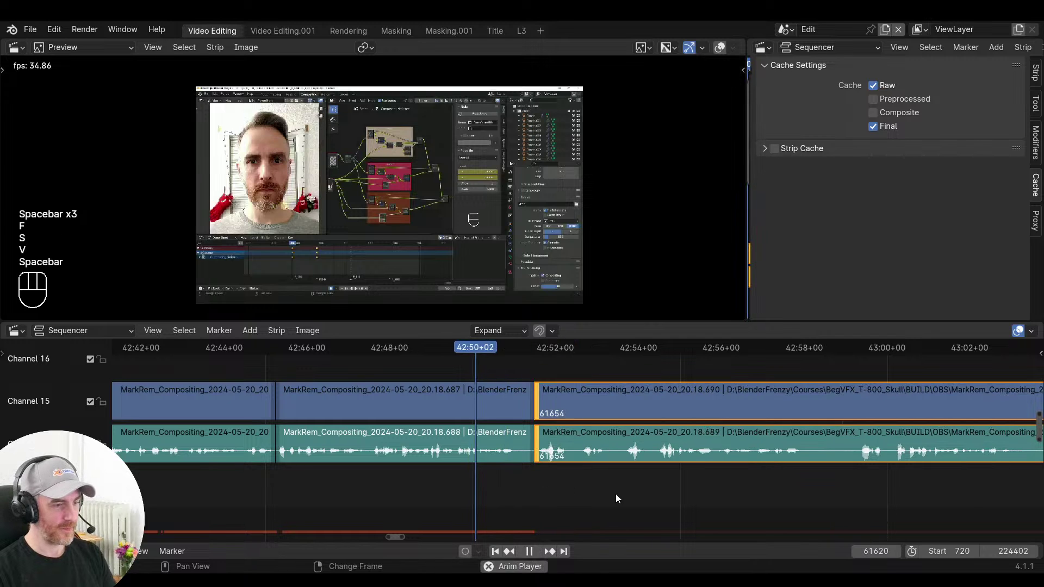
{"action": "scroll", "coordinate": [598, 489], "scroll_direction": "down", "scroll_amount": 4, "text": "ctrl"}
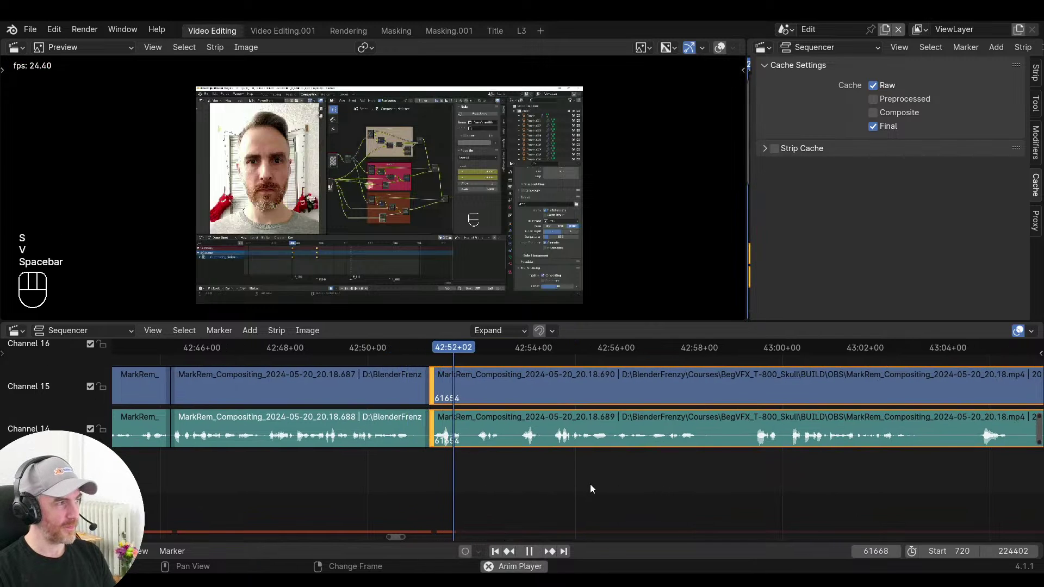
{"action": "scroll", "coordinate": [544, 482], "scroll_direction": "down", "scroll_amount": 4, "text": "ctrl"}
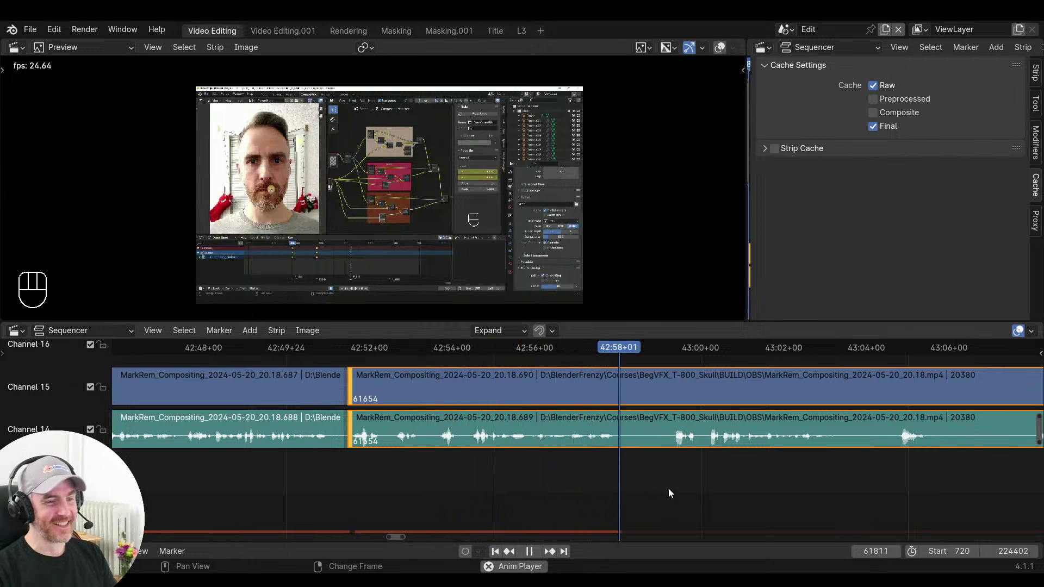
Trim the start of the strips beginning at frame 61654 to frame 61725 and close the gap
{"action": "key", "text": "space"}
{"action": "left_click_drag", "start_coordinate": [626, 495], "coordinate": [470, 483]}
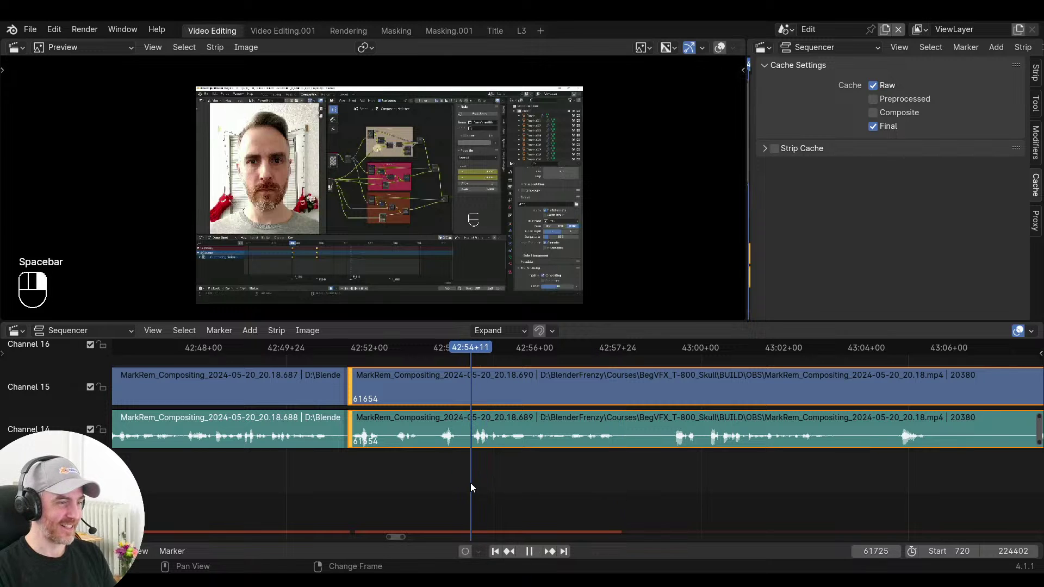
{"action": "key", "text": "shift+s"}
{"action": "left_click", "coordinate": [326, 483]}
{"action": "key", "text": "space"}
{"action": "key", "text": "v"}
{"action": "key", "text": "space"}
{"action": "key", "text": "space"}
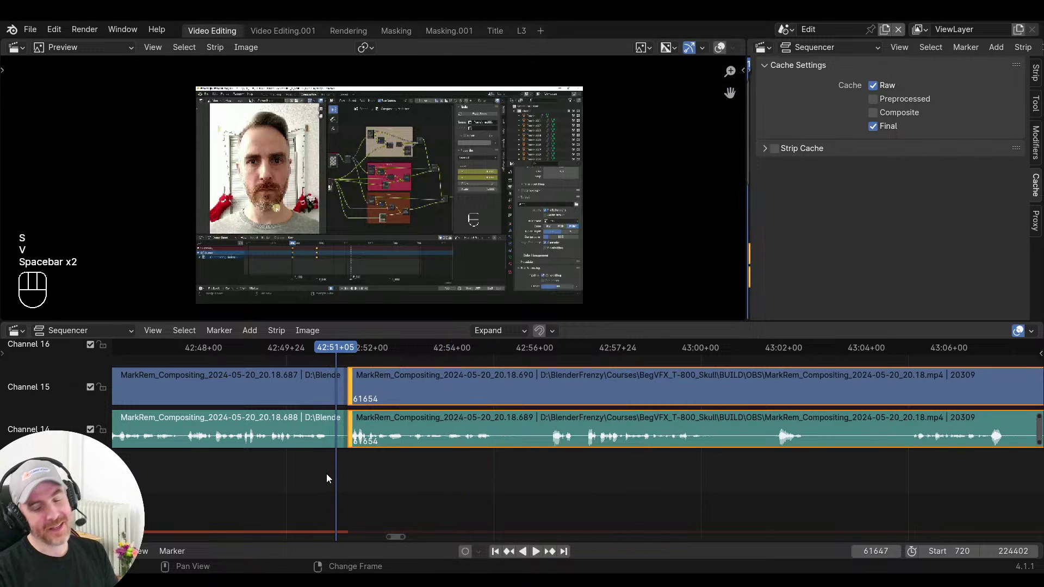
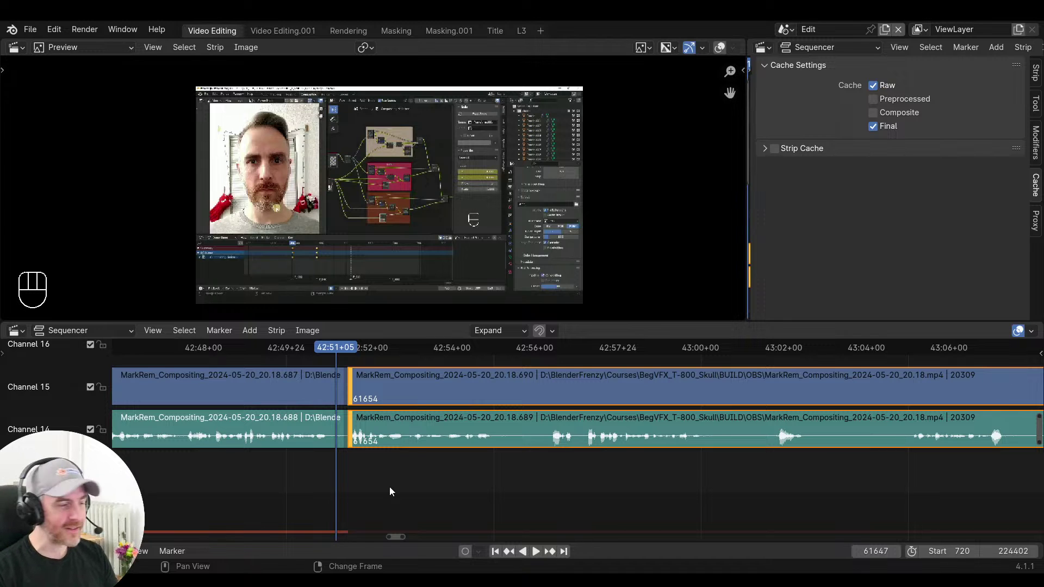
Play across the join from 42:51 to the next pause and cut both strips at frame 61739
{"action": "key", "text": "space"}
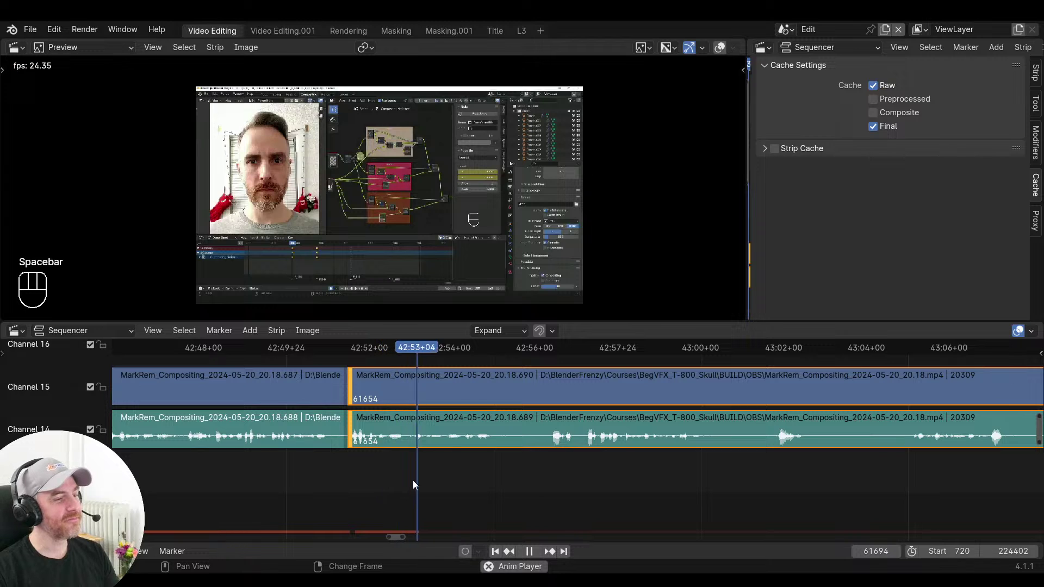
{"action": "key", "text": "space"}
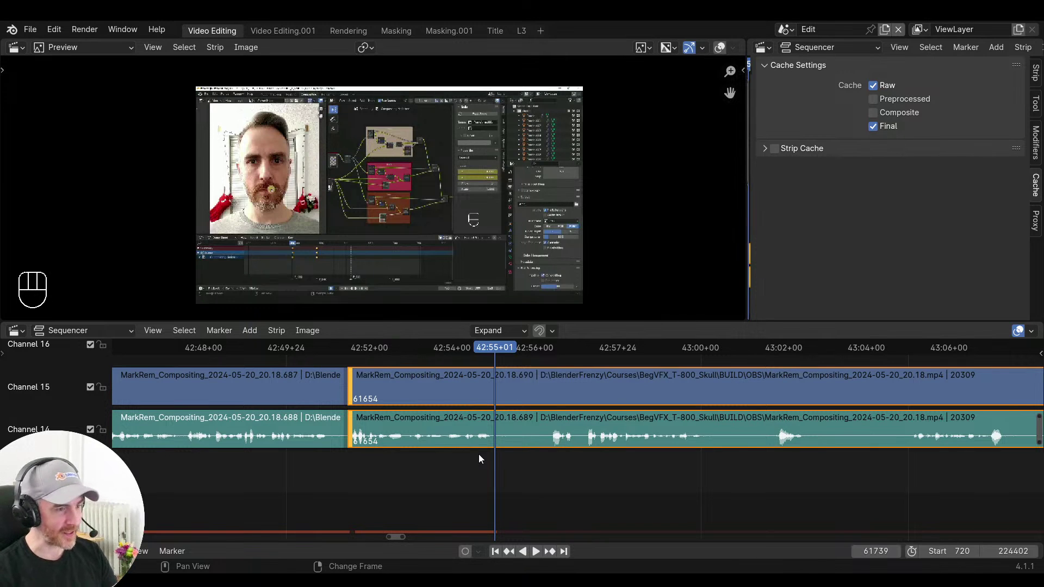
{"action": "middle_click_drag", "start_coordinate": [478, 454], "coordinate": [496, 484]}
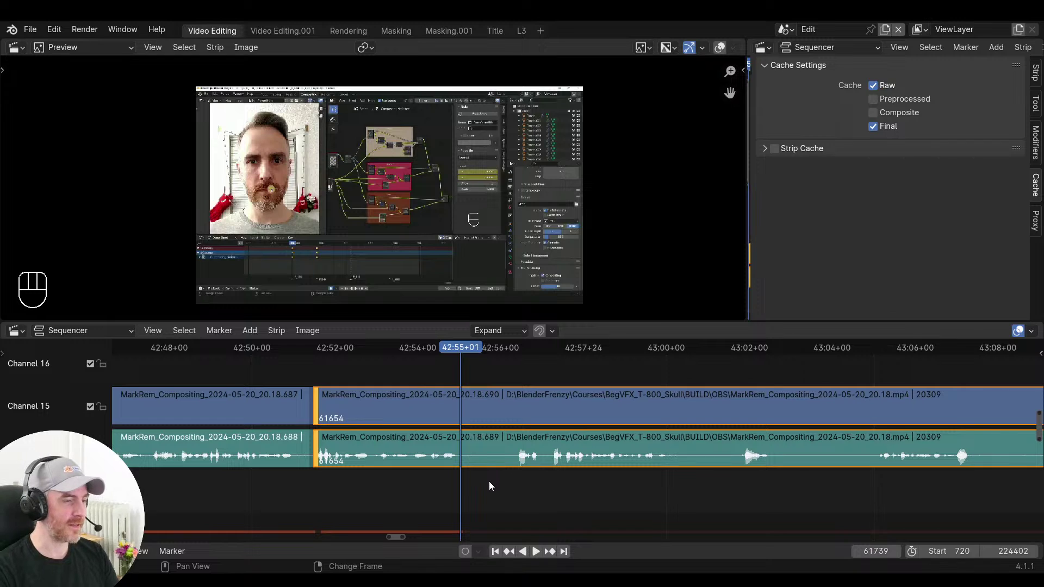
{"action": "key", "text": "f"}
Trim the start of the strips after the frame 61739 cut to about 42:57 and close the gap
{"action": "key", "text": "space"}
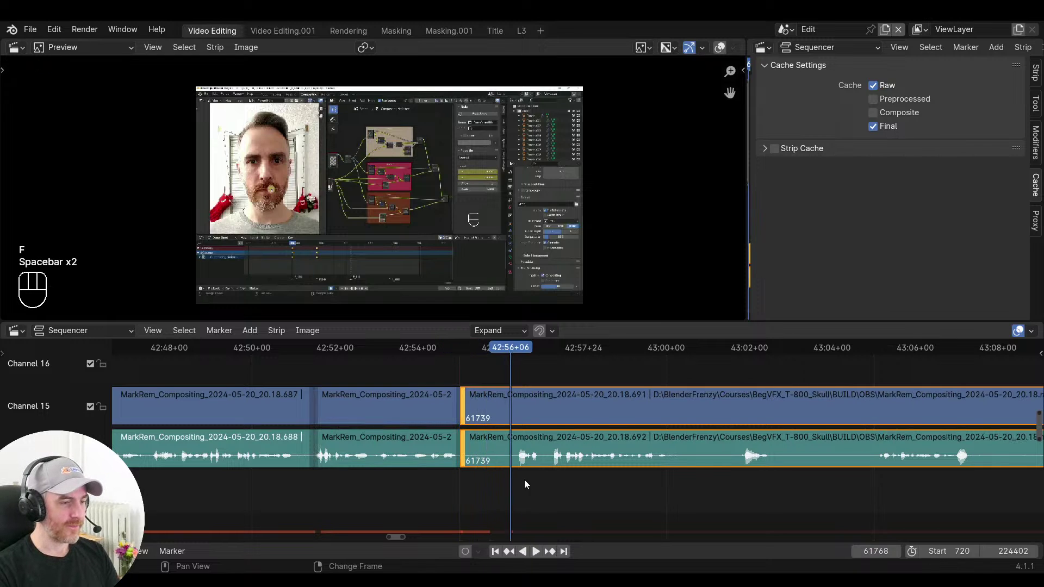
{"action": "key", "text": "space"}
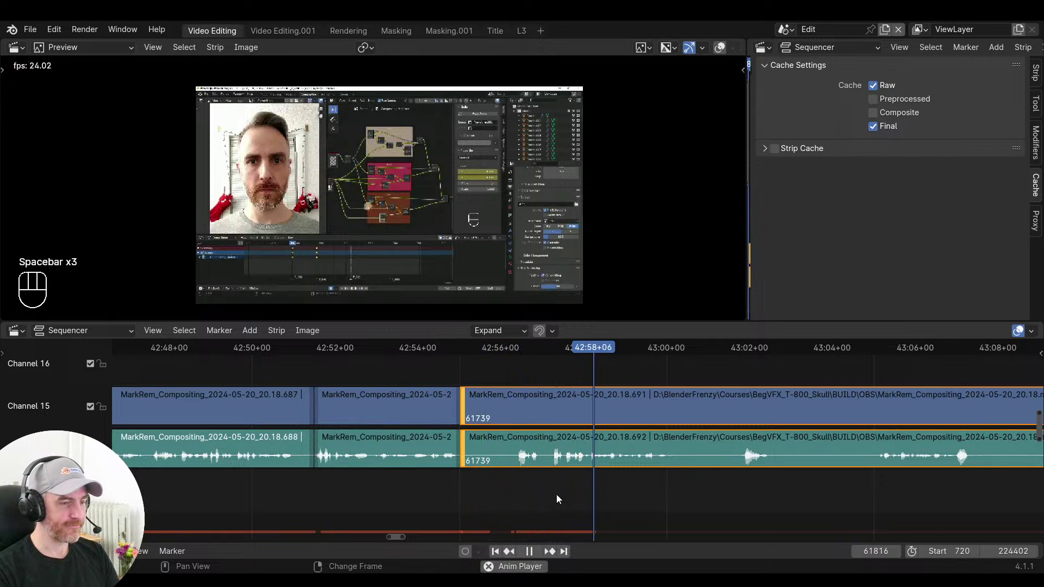
{"action": "key", "text": "space"}
{"action": "left_click", "coordinate": [548, 489]}
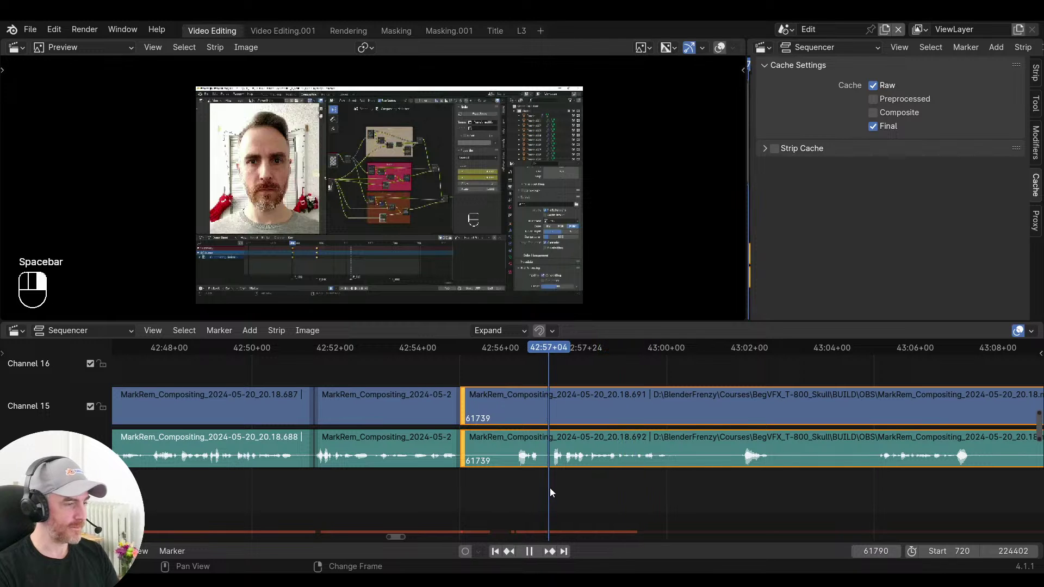
{"action": "key", "text": "s"}
{"action": "left_click", "coordinate": [290, 478]}
{"action": "key", "text": "v"}
Listen across the joins and check the speech near 43:03, then cut both strips at frame 61808
{"action": "key", "text": "space"}
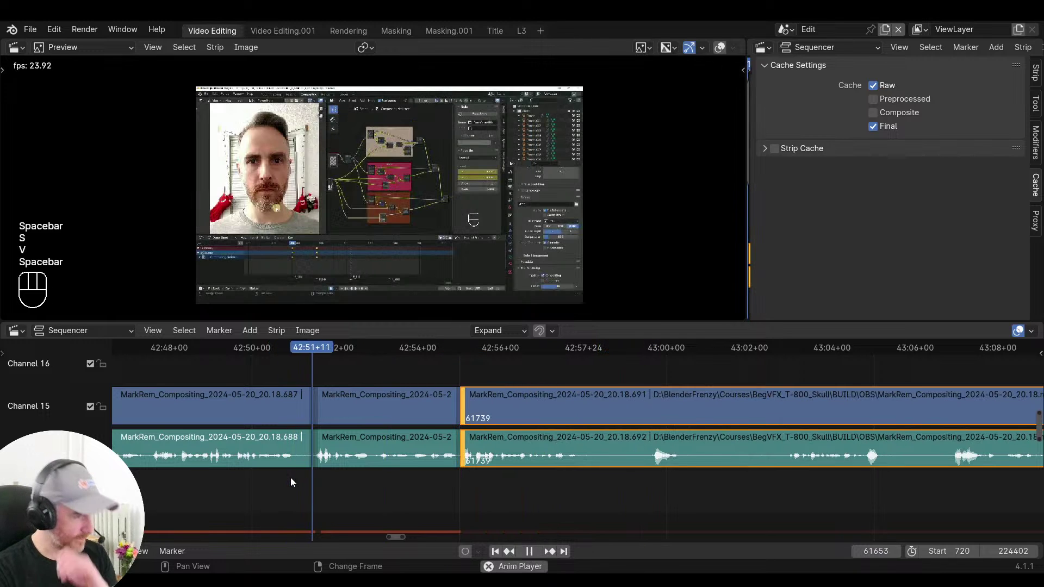
{"action": "scroll", "coordinate": [466, 482], "scroll_direction": "right", "scroll_amount": 5}
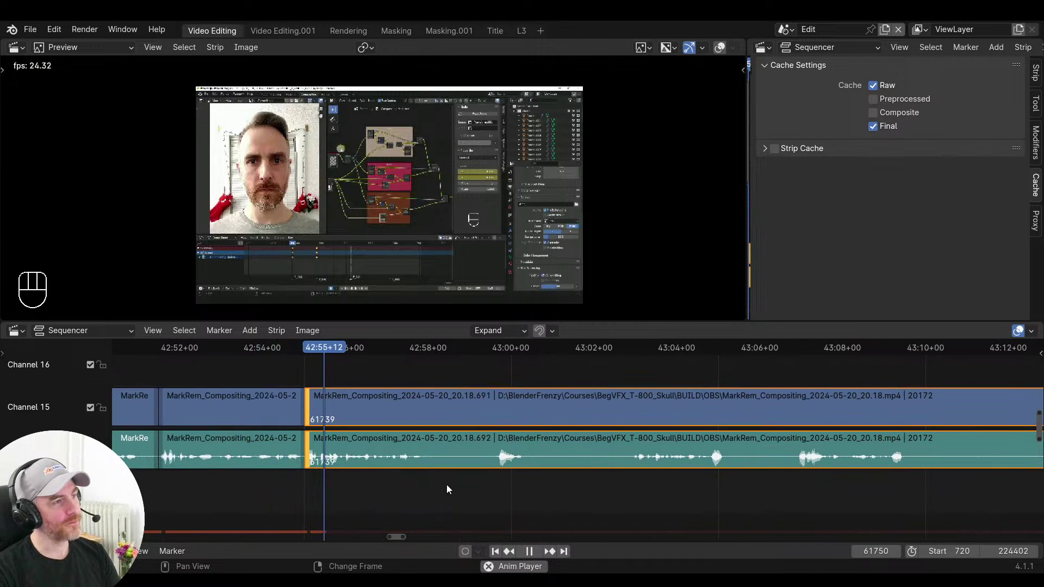
{"action": "scroll", "coordinate": [439, 502], "scroll_direction": "right", "scroll_amount": 2, "text": "ctrl"}
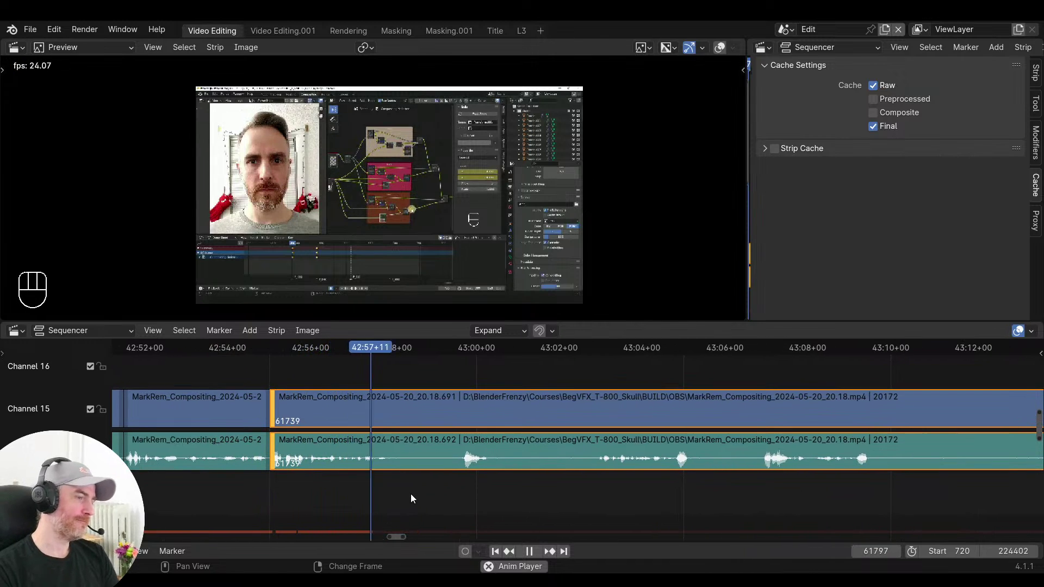
{"action": "right_click", "coordinate": [598, 484]}
{"action": "right_click", "coordinate": [595, 482]}
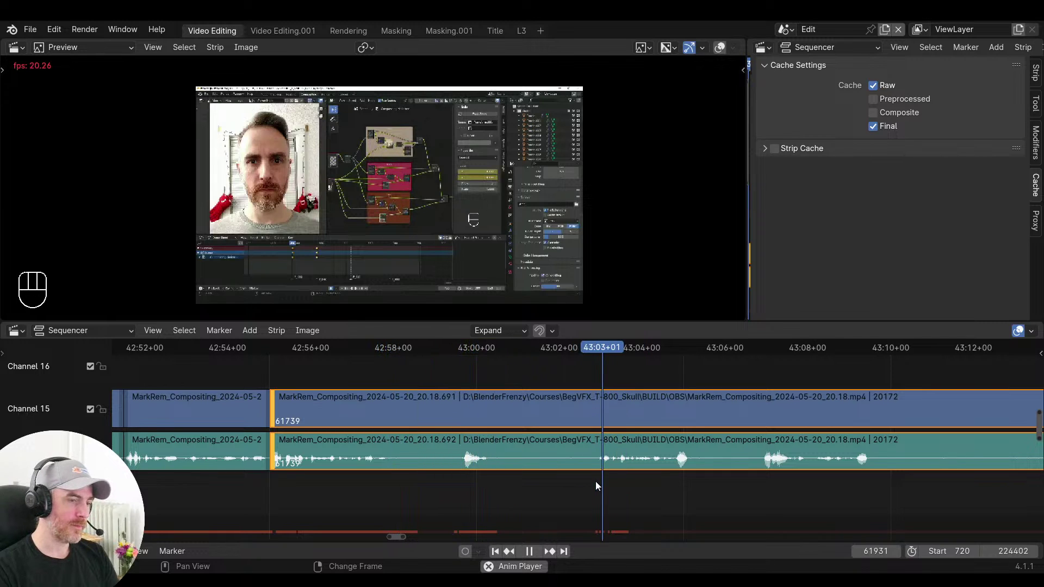
{"action": "right_click", "coordinate": [353, 473]}
{"action": "key", "text": "space"}
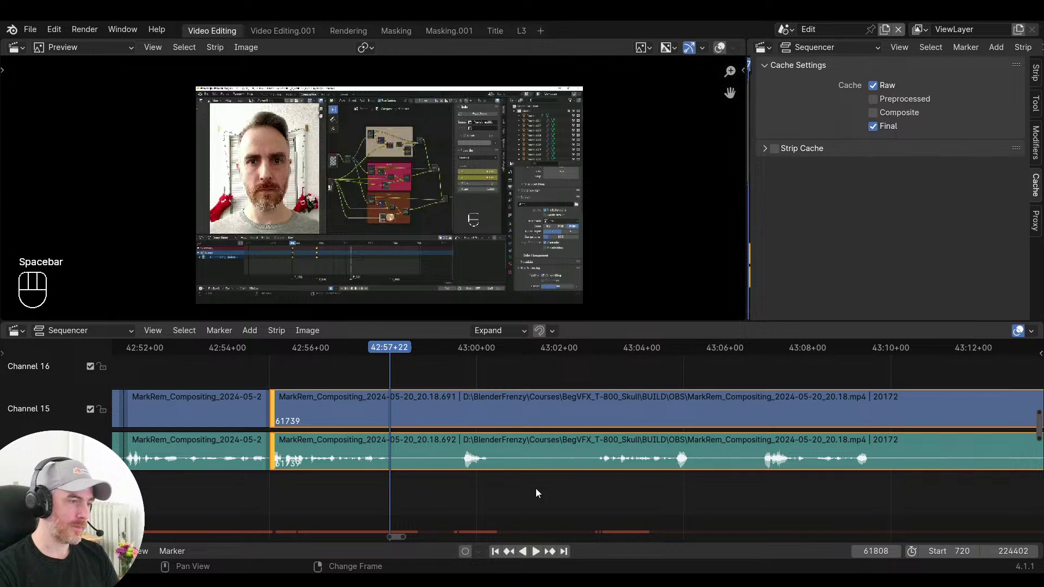
{"action": "key", "text": "f"}
Remove the unwanted take after frame 61808 by trimming the following strips' start to about 43:07 and closing the gap
{"action": "right_click", "coordinate": [595, 490]}
{"action": "key", "text": "s"}
{"action": "key", "text": "space"}
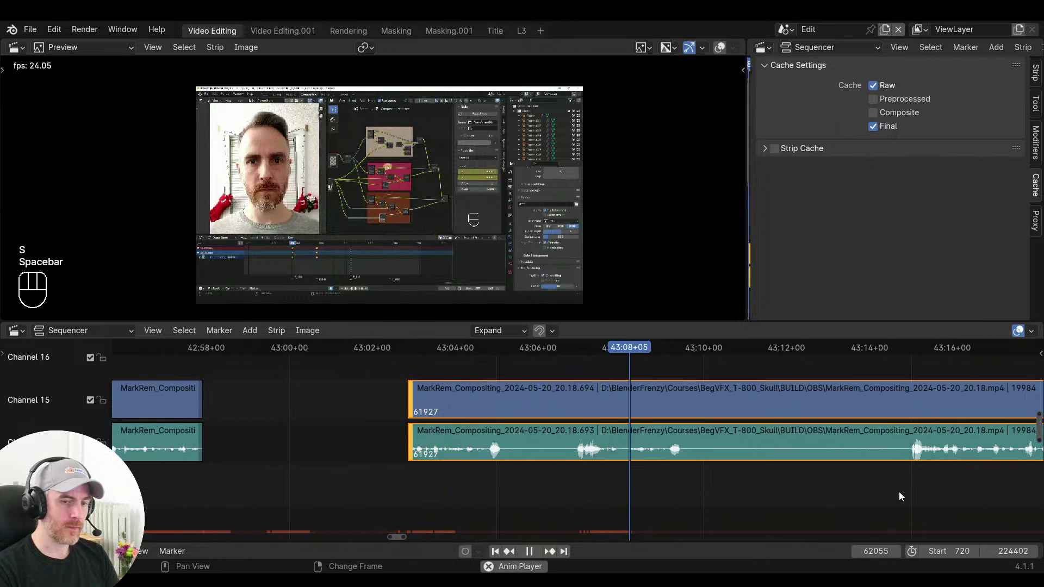
{"action": "right_click", "coordinate": [580, 472]}
{"action": "right_click_drag", "start_coordinate": [578, 470], "coordinate": [576, 470]}
{"action": "key", "text": "s"}
{"action": "key", "text": "v"}
Play back the new join at frame 61808 from 42:56 and again from about 42:57 to check the speech flow
{"action": "right_click", "coordinate": [164, 462]}
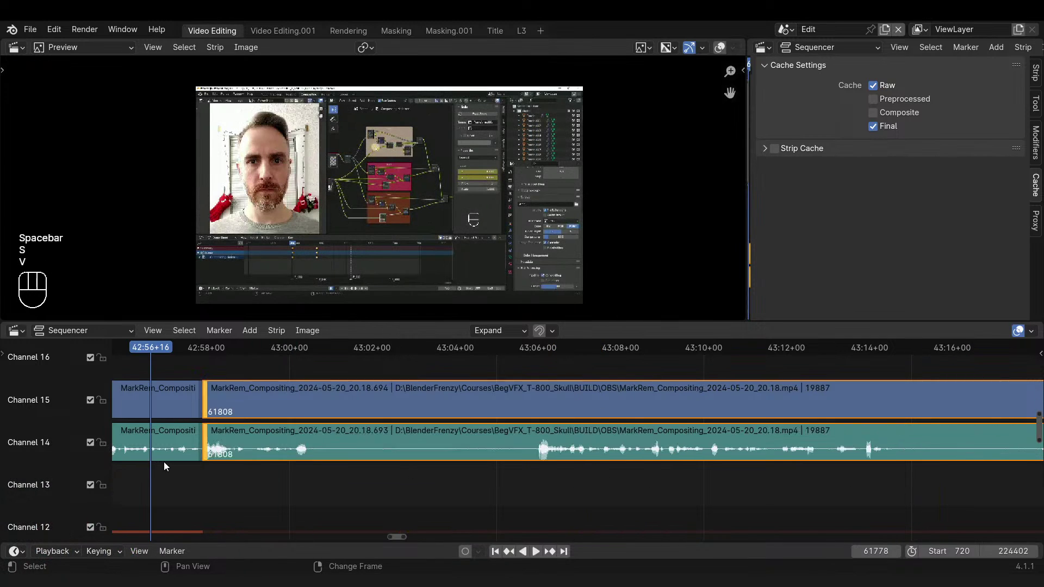
{"action": "key", "text": "space"}
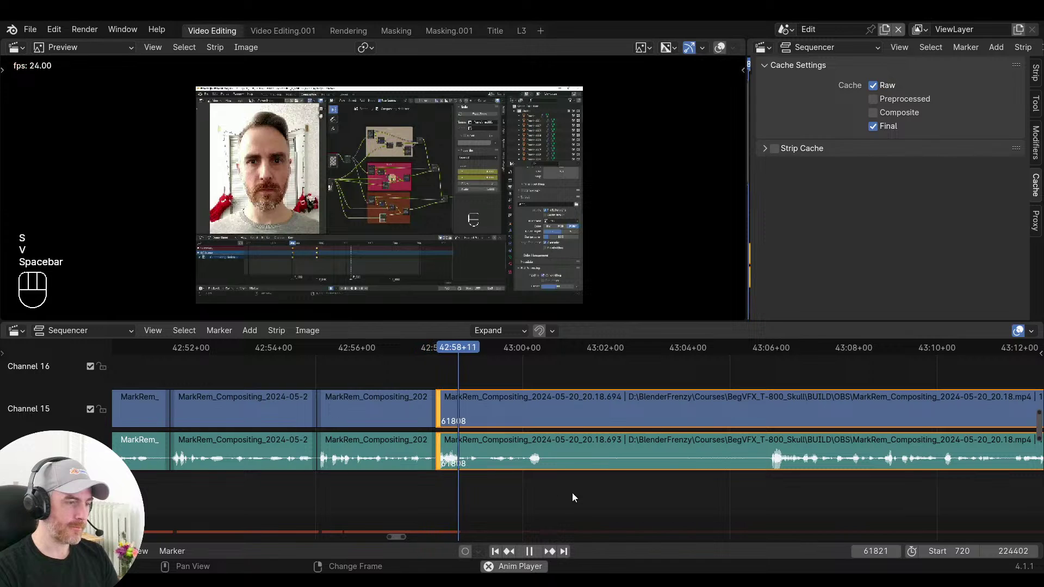
{"action": "middle_click_drag", "start_coordinate": [484, 491], "coordinate": [409, 483]}
{"action": "right_click", "coordinate": [347, 475]}
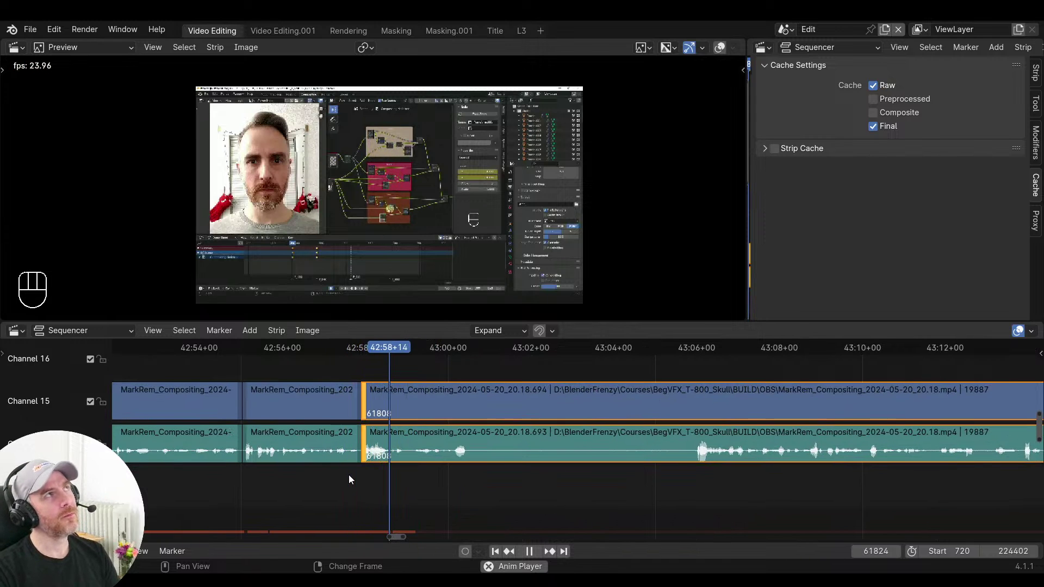
{"action": "key", "text": "space"}
{"action": "middle_click_drag", "start_coordinate": [348, 475], "coordinate": [474, 475], "text": "ctrl"}
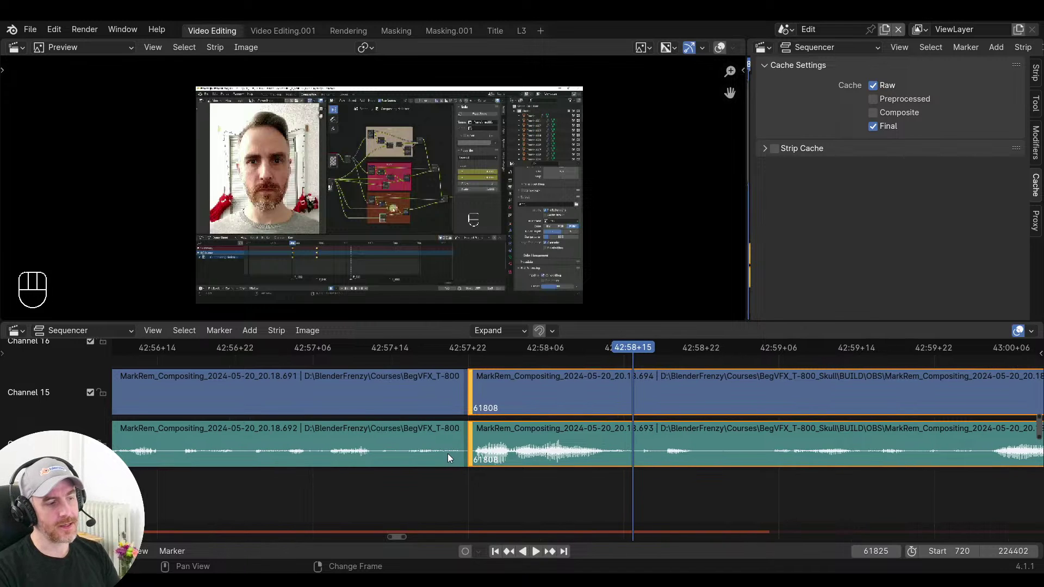
{"action": "left_click", "coordinate": [439, 465]}
{"action": "key", "text": "space"}
{"action": "key", "text": "space"}
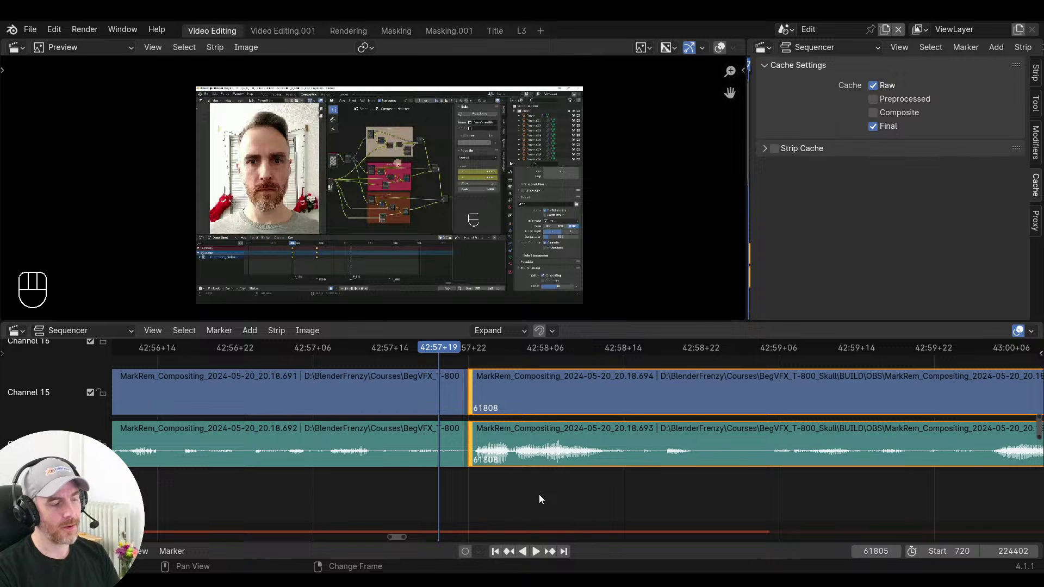
Extend the strips ending at frame 61807 by 3 frames, shifting the following strips to start at frame 61811
{"action": "middle_click_drag", "start_coordinate": [540, 494], "coordinate": [508, 497]}
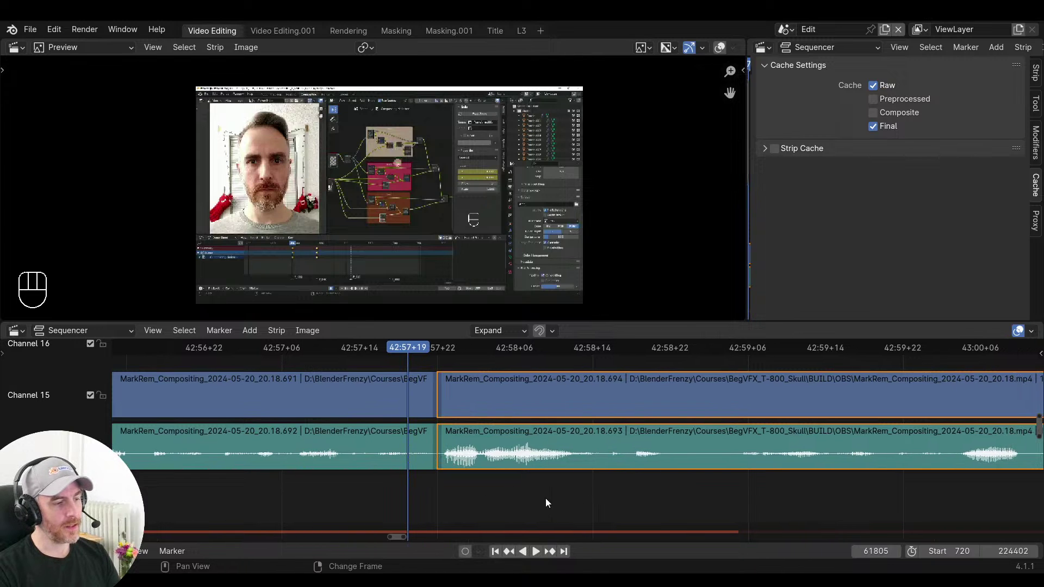
{"action": "left_click", "coordinate": [434, 442], "text": "shift"}
{"action": "left_click", "coordinate": [433, 416], "text": "shift"}
{"action": "key", "text": "g"}
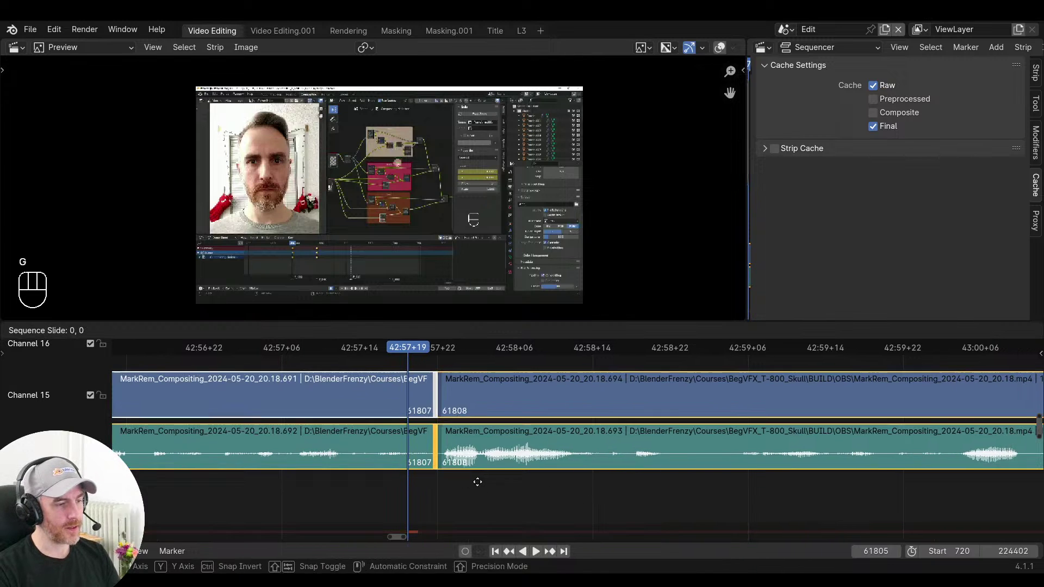
{"action": "left_click", "coordinate": [489, 480]}
Play back the extended join from about 42:57 to check the speech flow
{"action": "left_click", "coordinate": [357, 479]}
{"action": "key", "text": "space"}
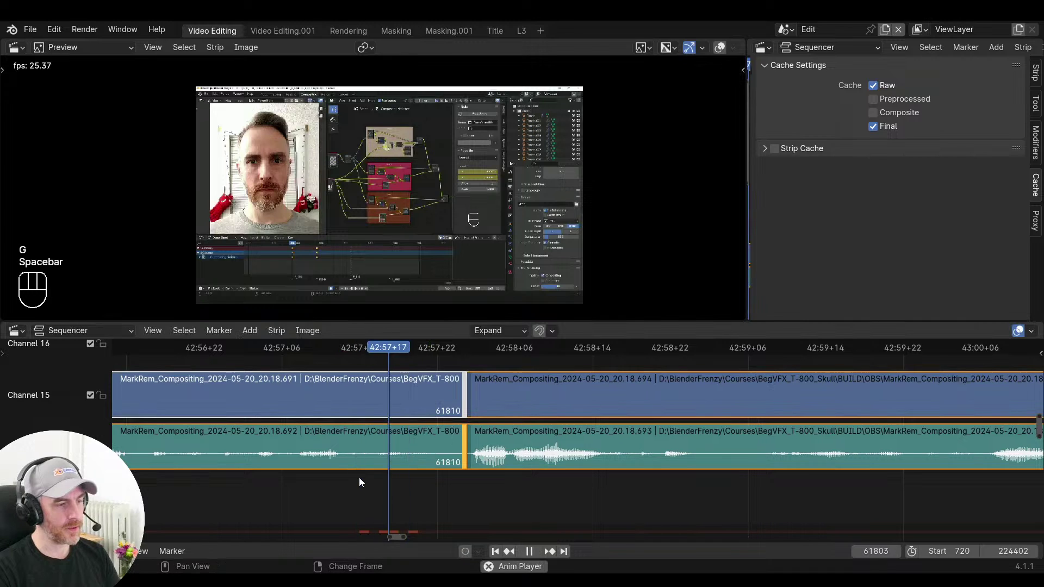
{"action": "key", "text": "space"}
Extend the start of both strips after the join by about 3 frames and close the gap at frame 61811
{"action": "left_click", "coordinate": [469, 456]}
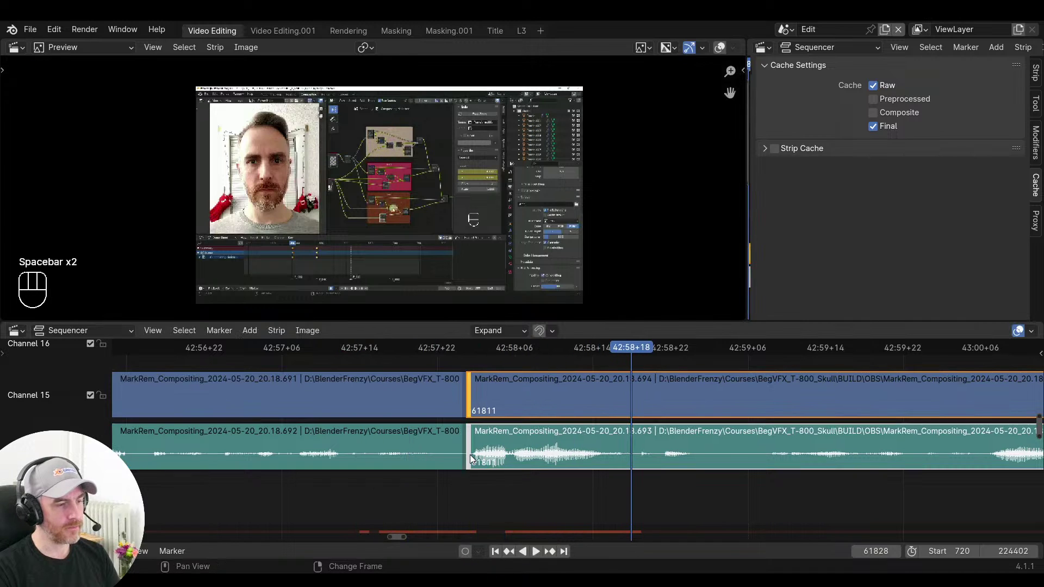
{"action": "left_click", "coordinate": [434, 492]}
{"action": "key", "text": "g"}
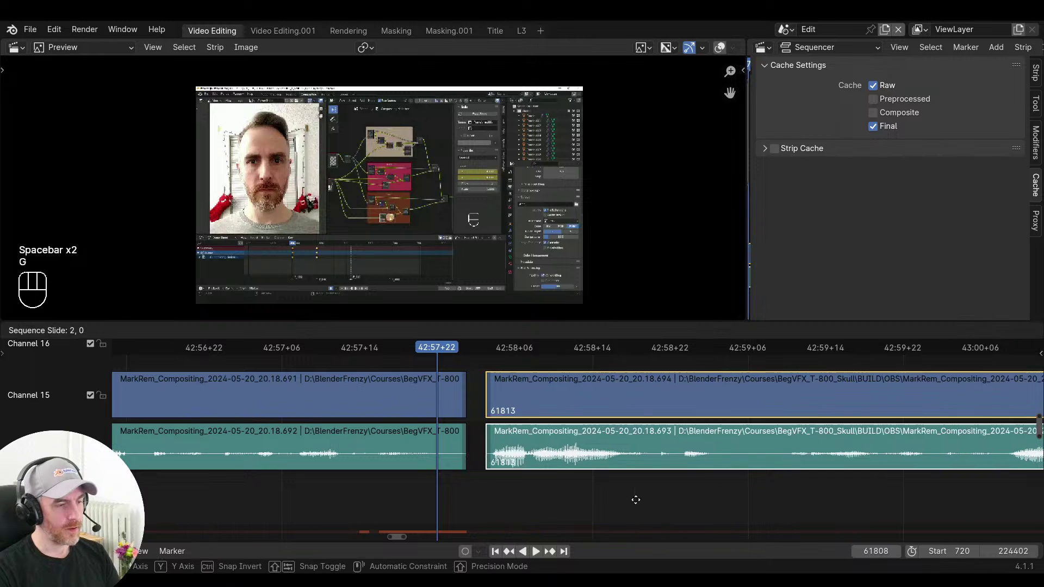
{"action": "left_click", "coordinate": [584, 461]}
{"action": "key", "text": "g"}
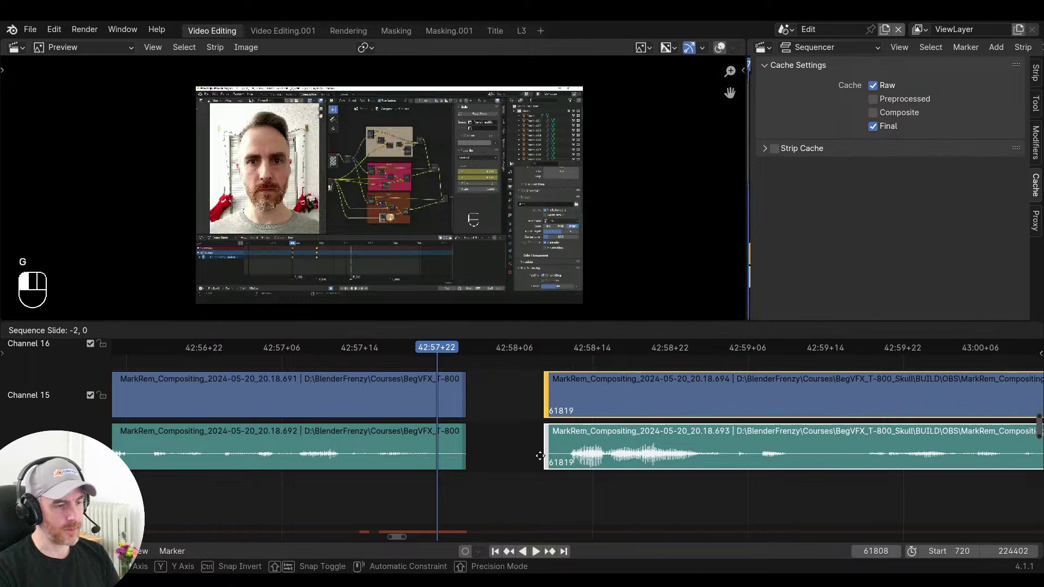
{"action": "left_click", "coordinate": [549, 464]}
{"action": "left_click_drag", "start_coordinate": [386, 494], "coordinate": [326, 477]}
{"action": "key", "text": "v"}
Listen across the join at frame 61811, replaying it from about 42:57
{"action": "key", "text": "space"}
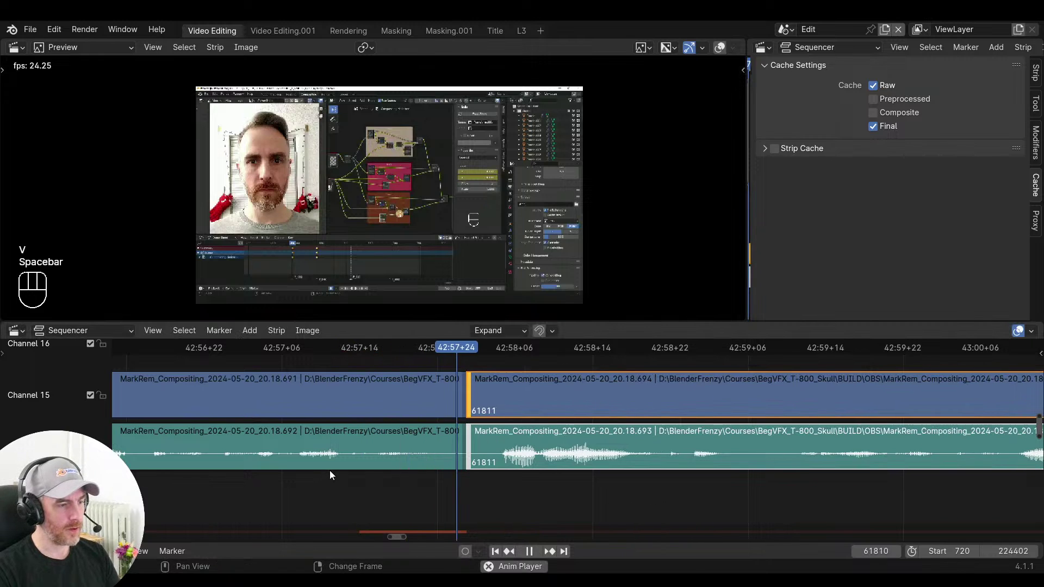
{"action": "key", "text": "space"}
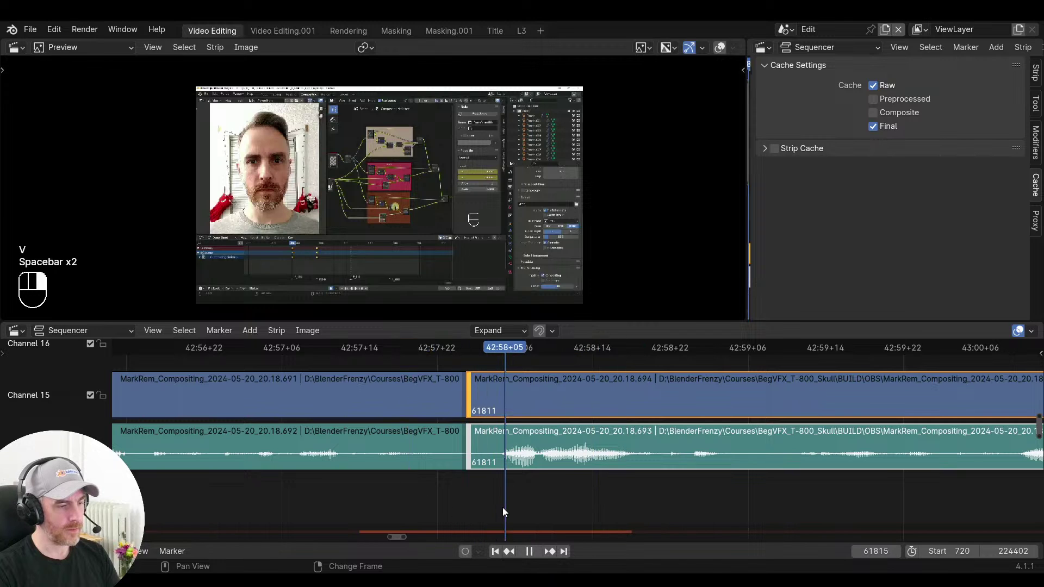
{"action": "left_click", "coordinate": [335, 485]}
{"action": "key", "text": "space"}
{"action": "key", "text": "space"}
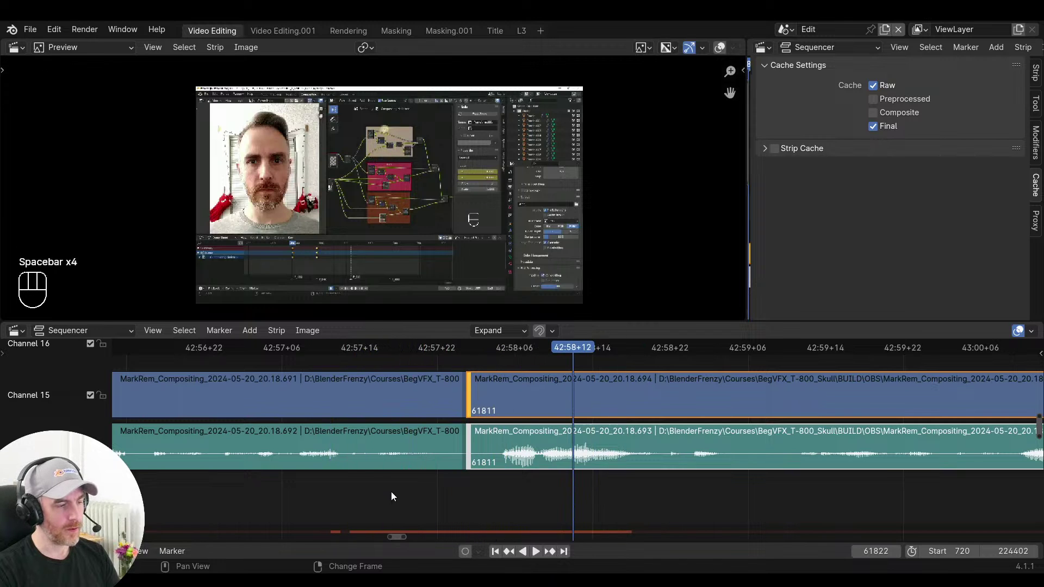
Trim the end of both preceding strips to frame 61807 and close the gap to the following strips
{"action": "left_click_drag", "start_coordinate": [424, 499], "coordinate": [439, 503]}
{"action": "key", "text": "s"}
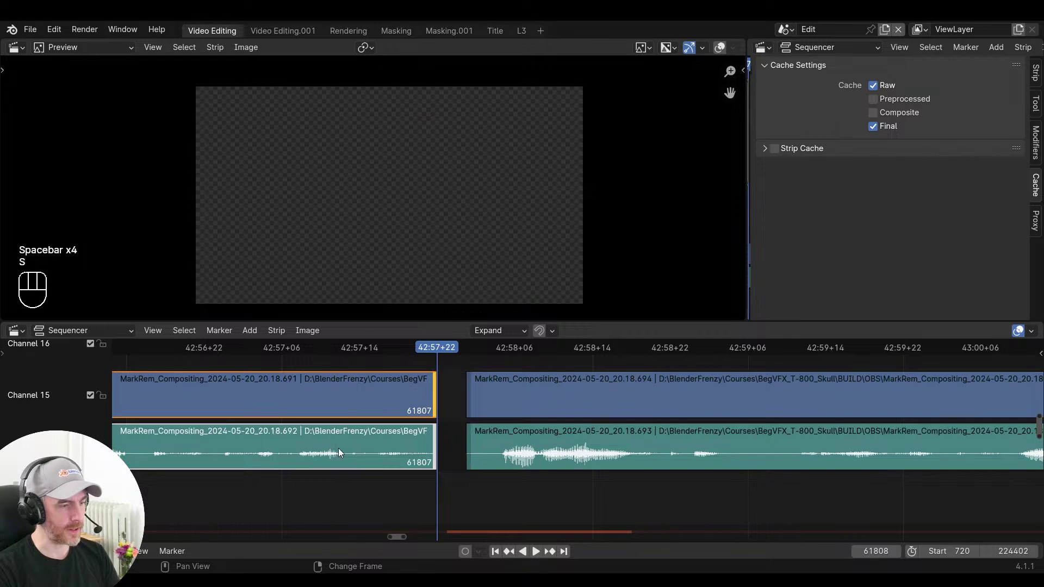
{"action": "key", "text": "v"}
Play back the tightened join at frame 61808 and return the playhead to about 42:58
{"action": "left_click", "coordinate": [314, 451]}
{"action": "key", "text": "space"}
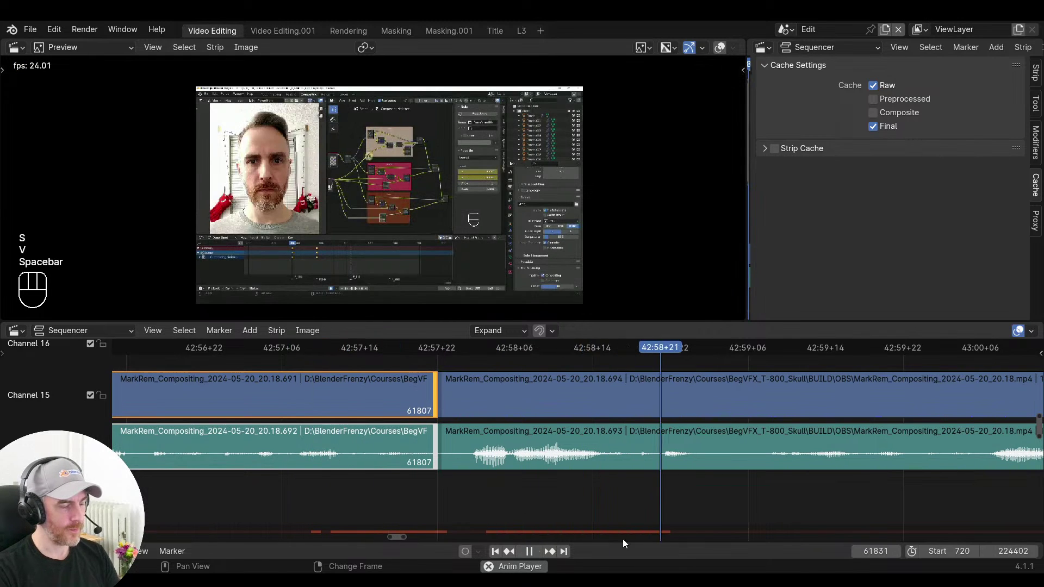
{"action": "key", "text": "space"}
{"action": "scroll", "coordinate": [577, 506], "scroll_direction": "down", "scroll_amount": 2}
{"action": "left_click_drag", "start_coordinate": [515, 504], "coordinate": [490, 506]}
{"action": "left_click", "coordinate": [505, 493]}
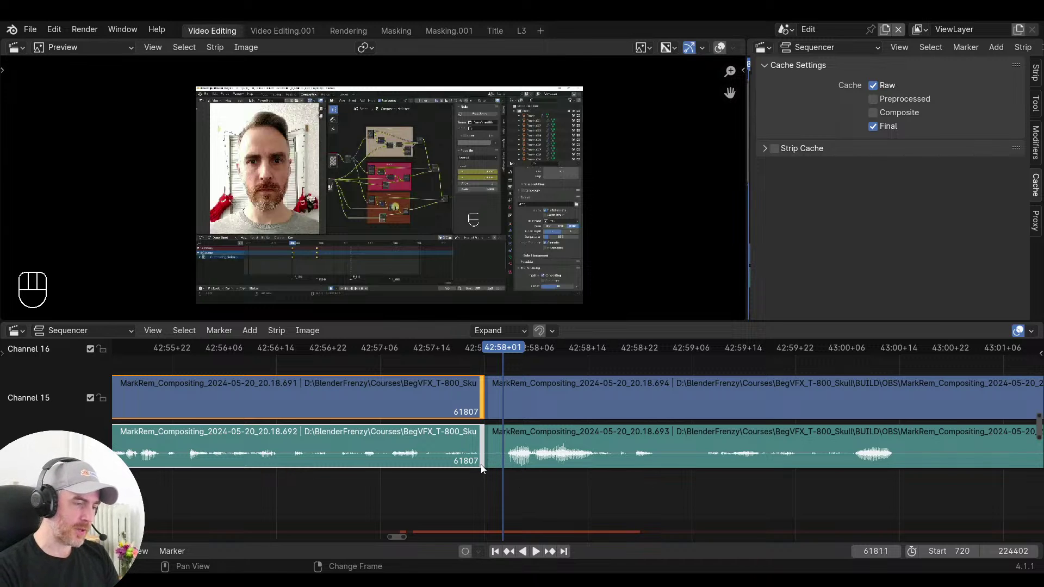
Listen on to the end of the phrase near 43:00 and cut both strips at frame 61876
{"action": "key", "text": "space"}
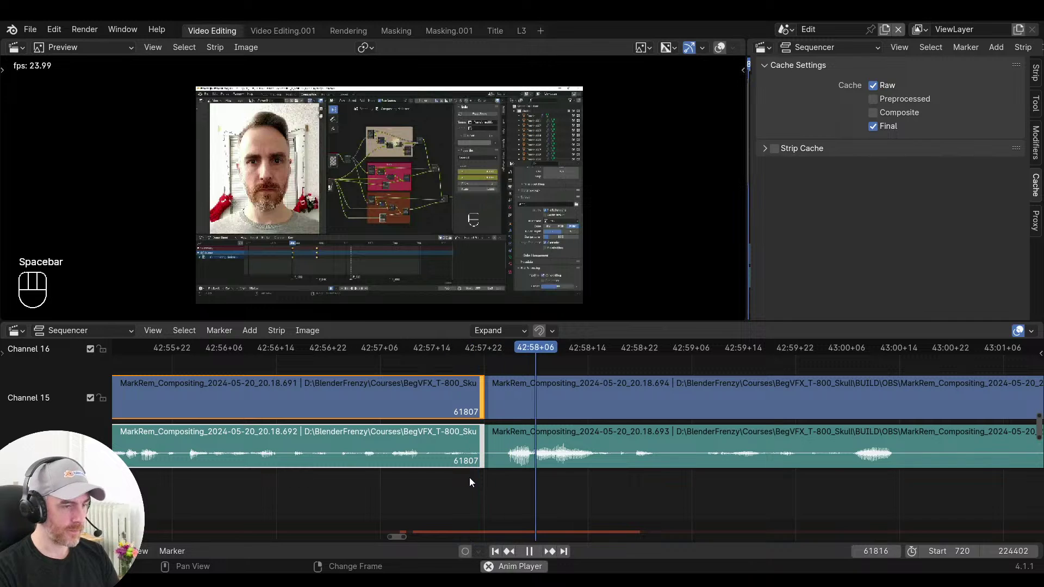
{"action": "middle_click_drag", "start_coordinate": [684, 487], "coordinate": [464, 495]}
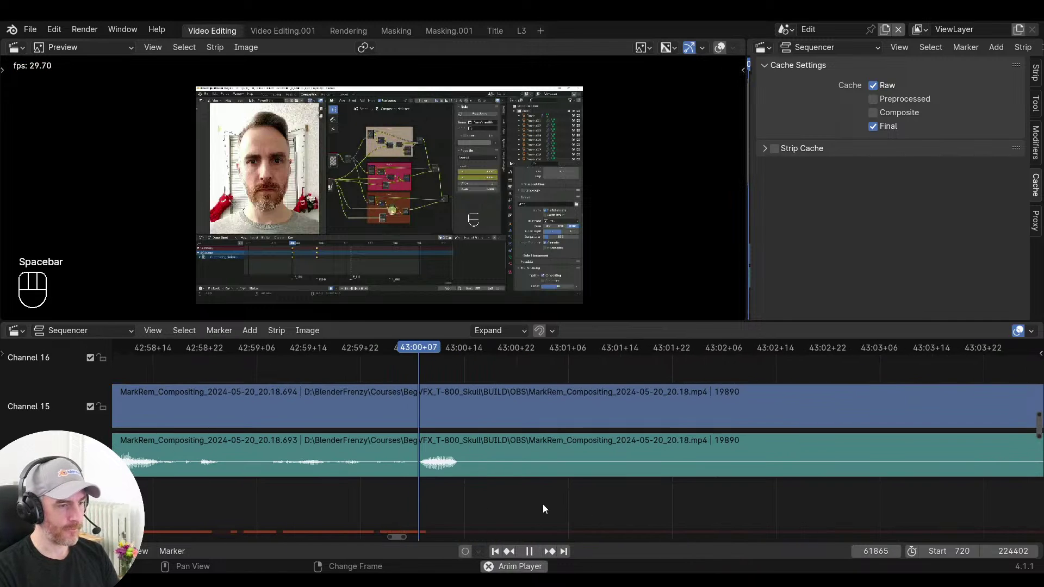
{"action": "key", "text": "space"}
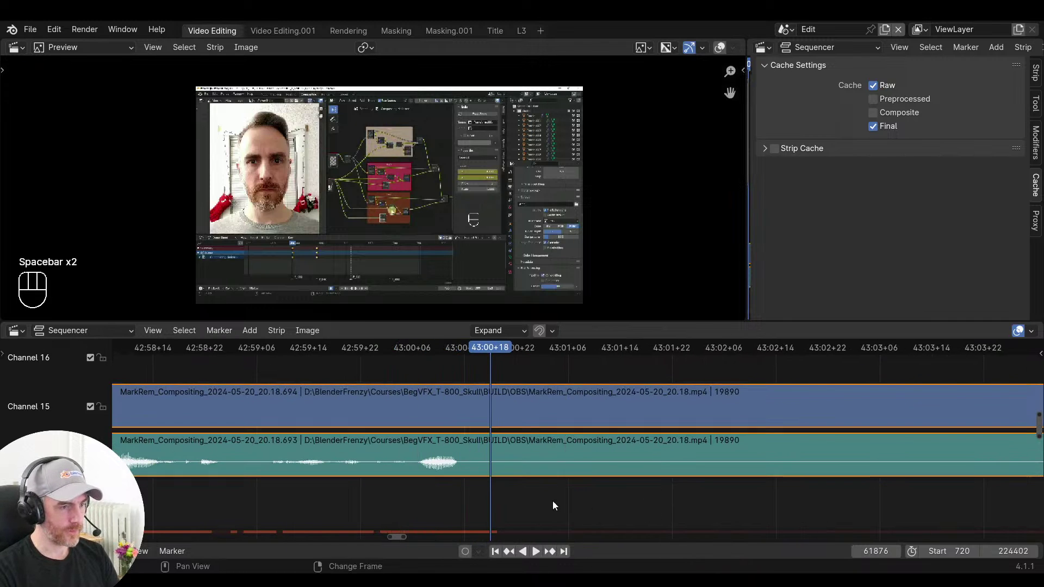
{"action": "key", "text": "f"}
Remove the pause after frame 61876 by trimming the following strips' start to frame 62002 and closing the gap
{"action": "middle_click_drag", "start_coordinate": [497, 461], "coordinate": [657, 498], "text": "ctrl"}
{"action": "right_click_drag", "start_coordinate": [658, 498], "coordinate": [659, 499]}
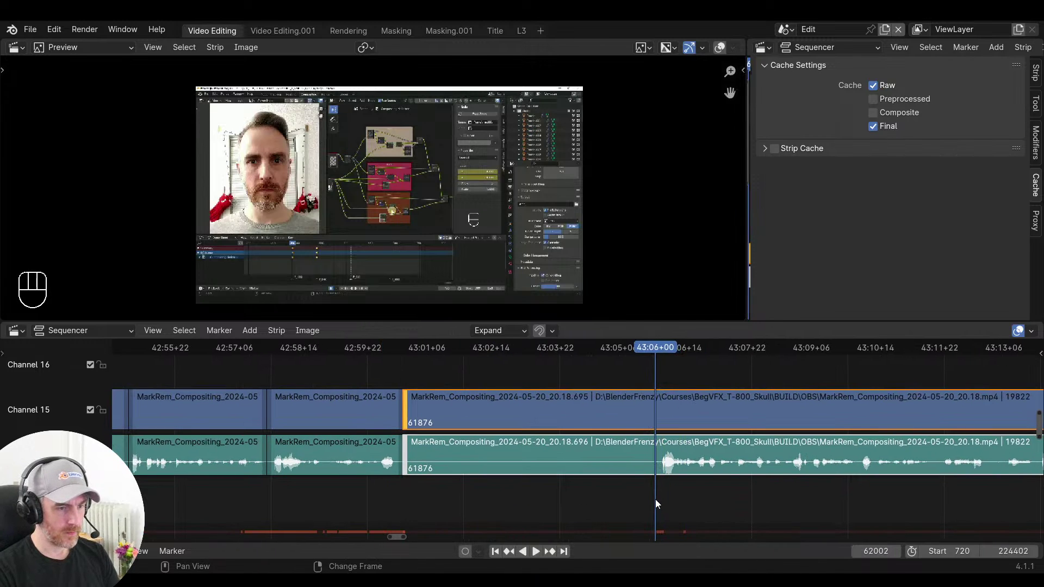
{"action": "key", "text": "s"}
{"action": "key", "text": "v"}
Play back the new join at frame 61876 and scrub over the audio around it
{"action": "right_click", "coordinate": [359, 489]}
{"action": "key", "text": "space"}
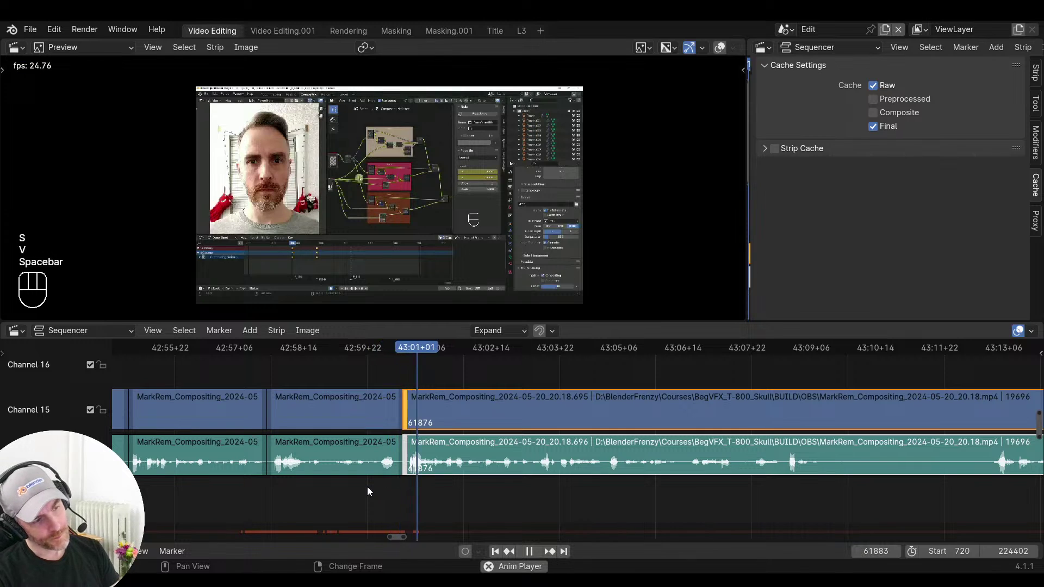
{"action": "key", "text": "space"}
{"action": "right_click_drag", "start_coordinate": [415, 506], "coordinate": [381, 510]}
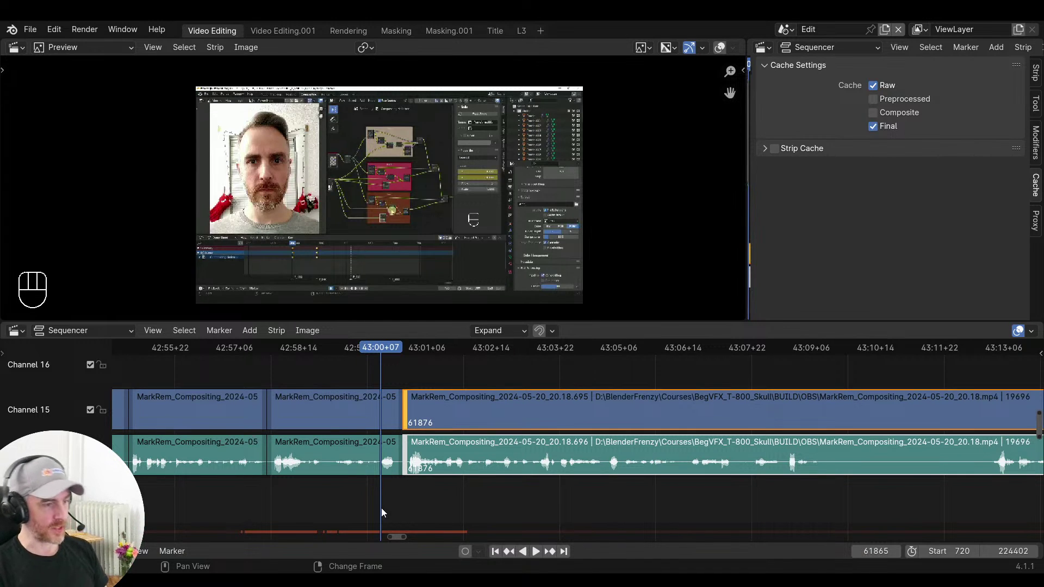
{"action": "left_click", "coordinate": [409, 499]}
{"action": "left_click_drag", "start_coordinate": [405, 499], "coordinate": [391, 503]}
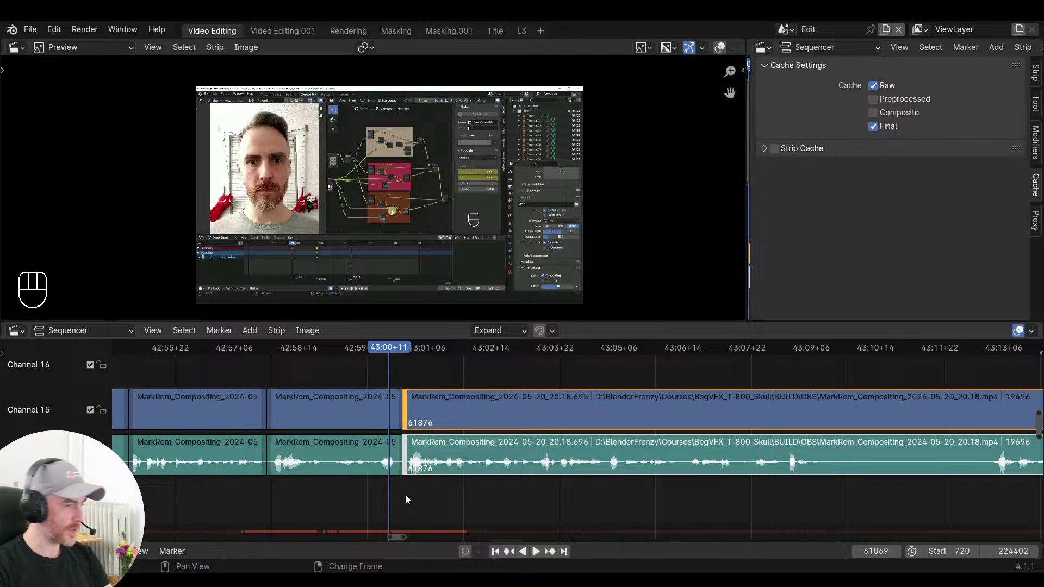
Listen to the speech from 43:00+11 up to the pause after 43:08 and cut both strips at frame 62087
{"action": "key", "text": "space"}
{"action": "middle_click_drag", "start_coordinate": [506, 516], "coordinate": [477, 512]}
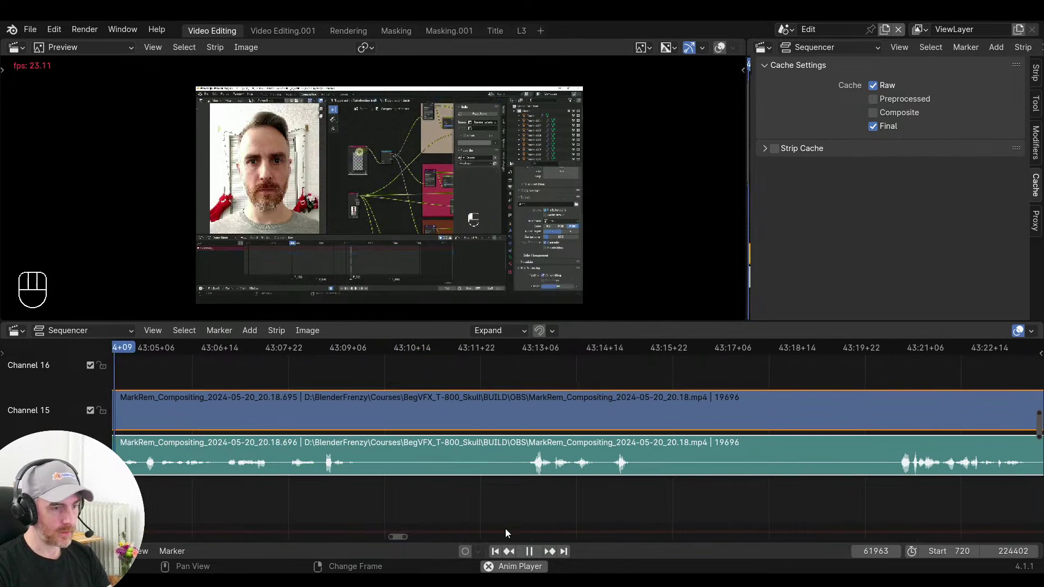
{"action": "middle_click_drag", "start_coordinate": [478, 518], "coordinate": [527, 501], "text": "ctrl"}
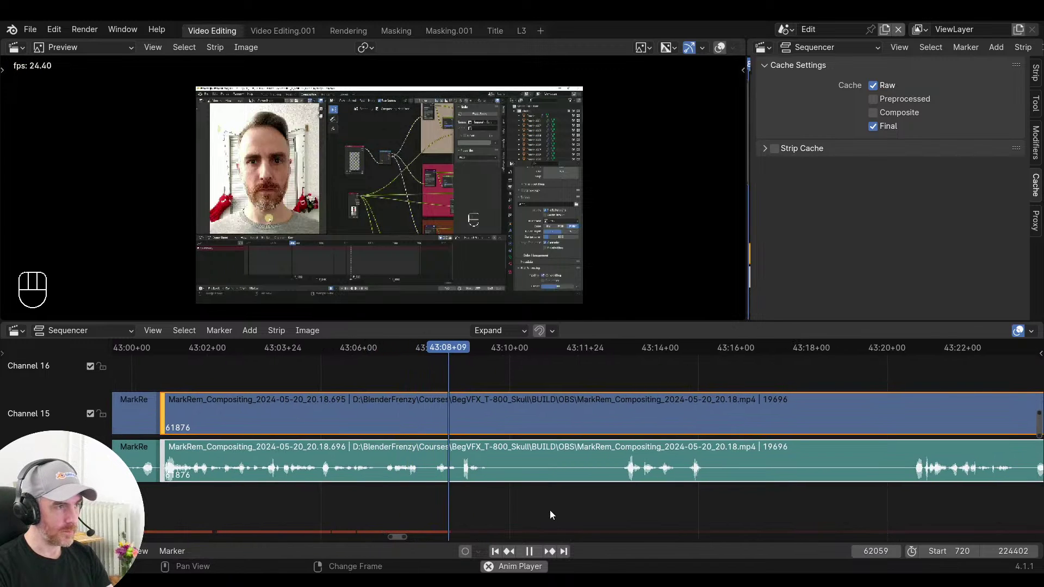
{"action": "key", "text": "space"}
{"action": "key", "text": "f"}
Examine the pause after the cut at frame 62087 and listen to the speech between 43:13 and 43:14
{"action": "left_click", "coordinate": [621, 508]}
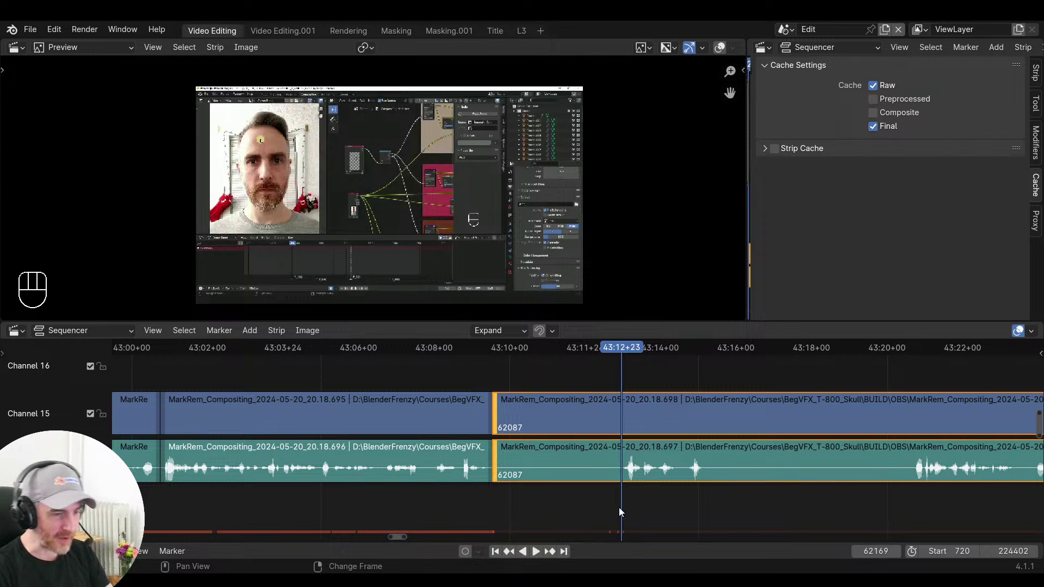
{"action": "middle_click_drag", "start_coordinate": [619, 507], "coordinate": [578, 499]}
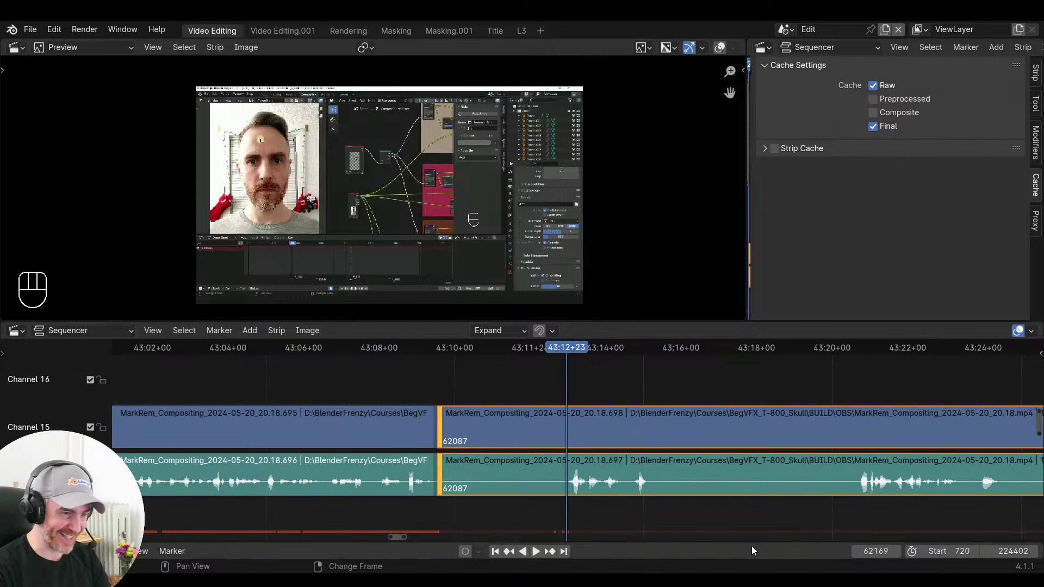
{"action": "middle_click_drag", "start_coordinate": [751, 546], "coordinate": [549, 510]}
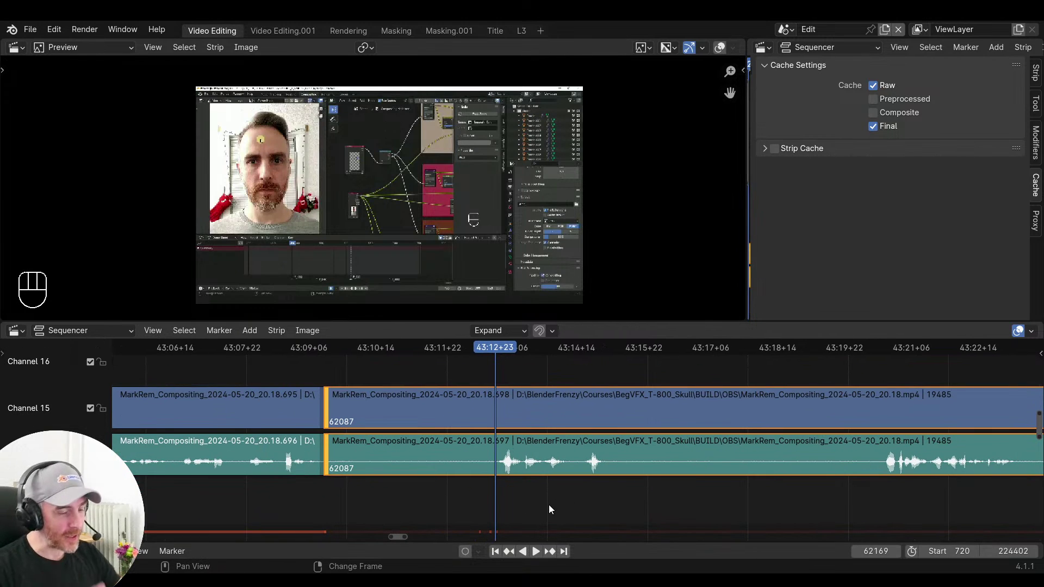
{"action": "left_click", "coordinate": [334, 468]}
{"action": "key", "text": "space"}
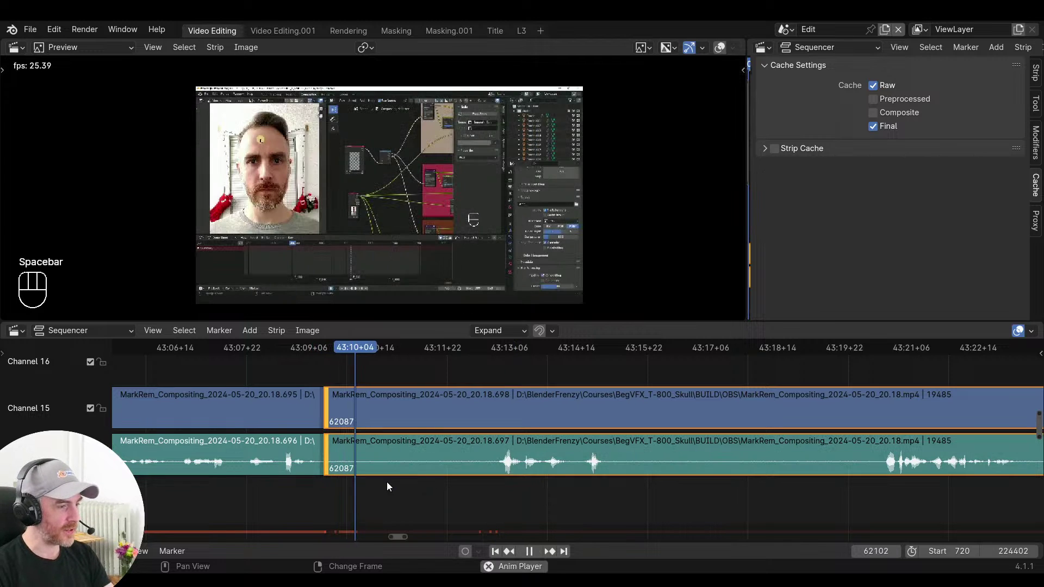
{"action": "scroll", "coordinate": [533, 494], "scroll_direction": "right", "scroll_amount": 2}
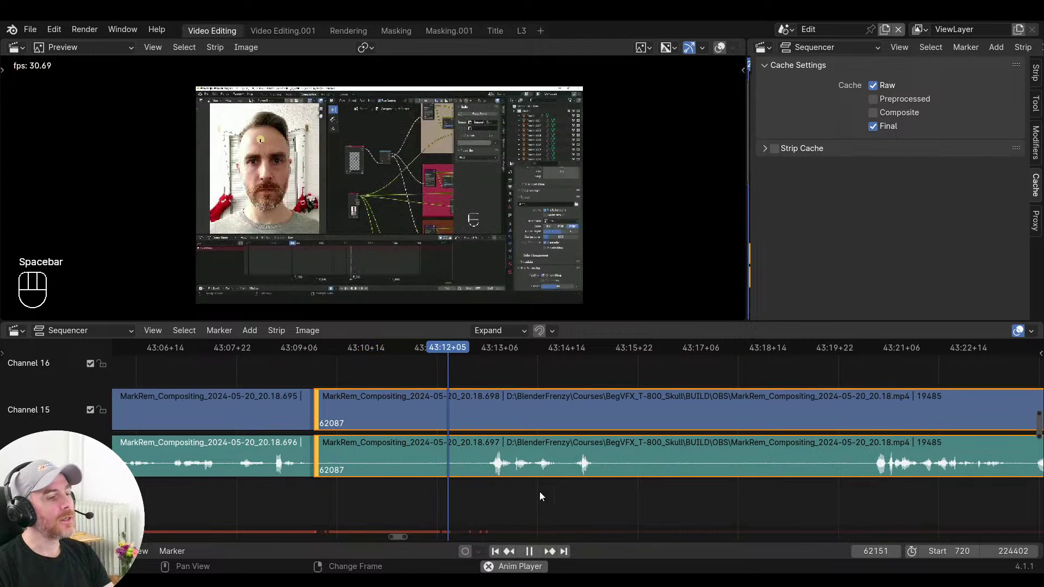
{"action": "key", "text": "space"}
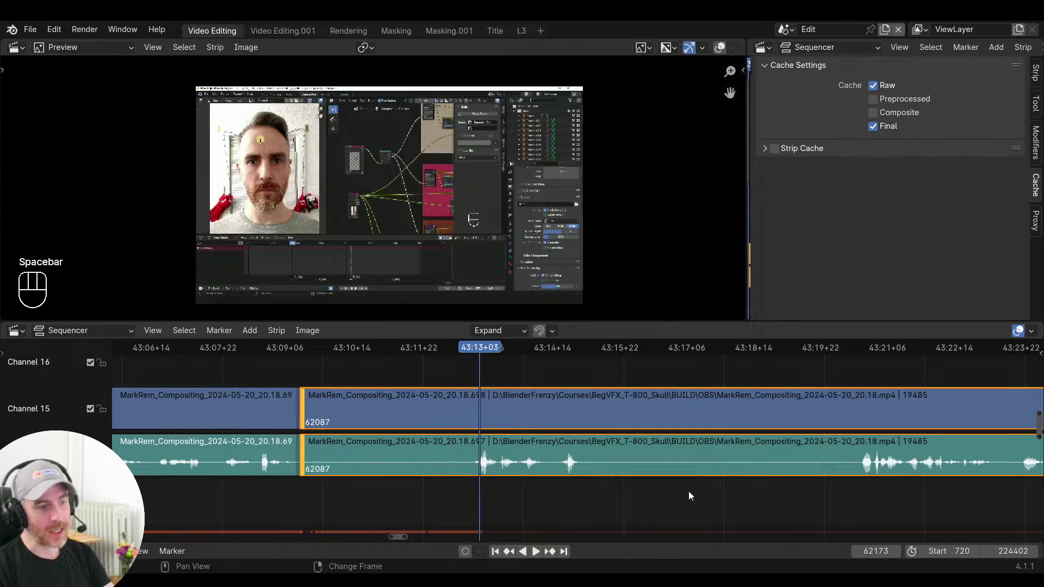
{"action": "left_click", "coordinate": [470, 488]}
{"action": "key", "text": "space"}
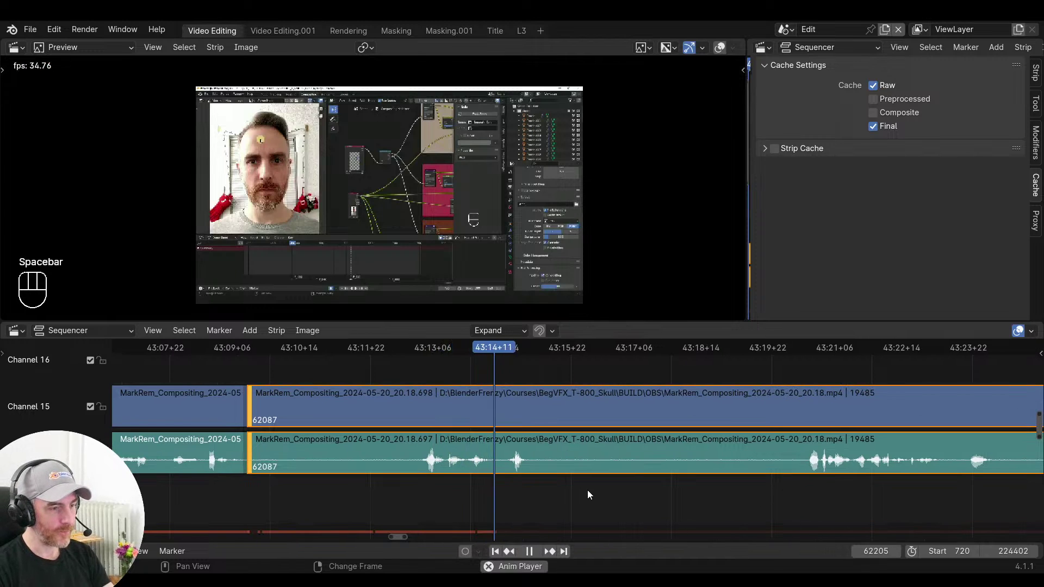
{"action": "key", "text": "space"}
Replay the speech before frame 62087, first from 43:05+04 and again from 43:01+09
{"action": "left_click", "coordinate": [284, 490]}
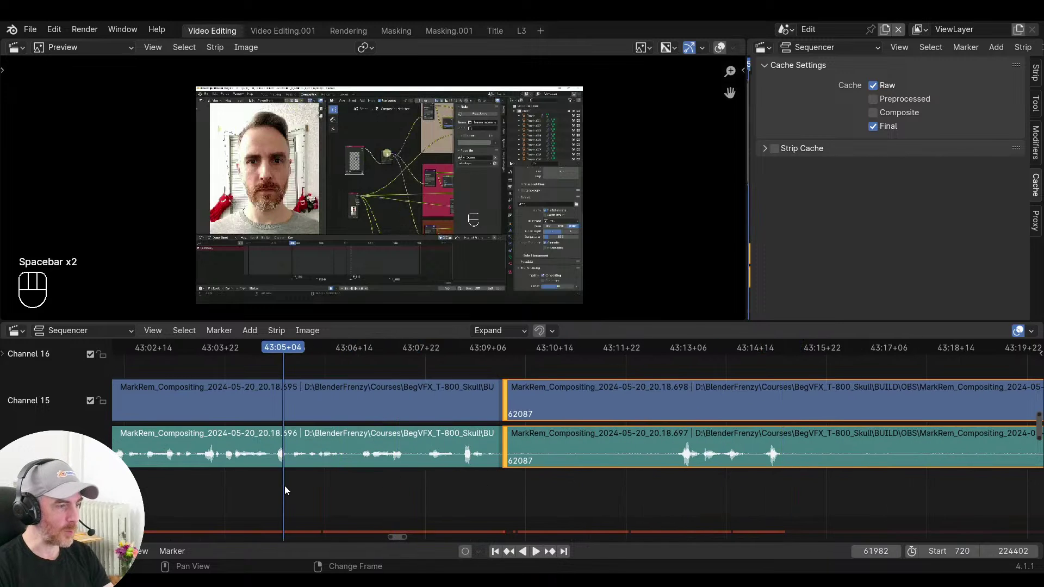
{"action": "key", "text": "space"}
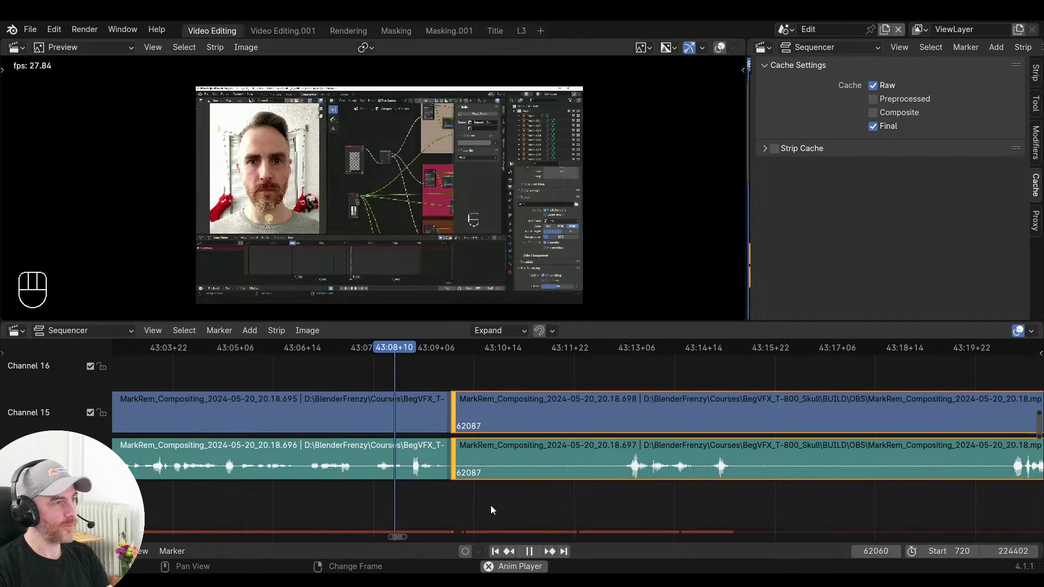
{"action": "key", "text": "space"}
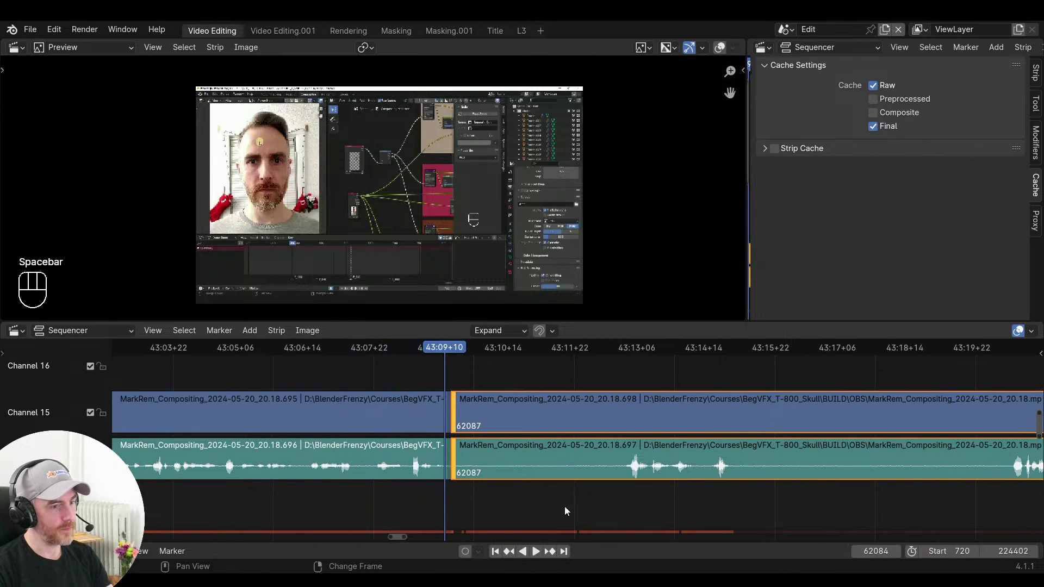
{"action": "left_click", "coordinate": [597, 504]}
{"action": "scroll", "coordinate": [539, 495], "scroll_direction": "down", "scroll_amount": 4}
{"action": "left_click", "coordinate": [402, 495]}
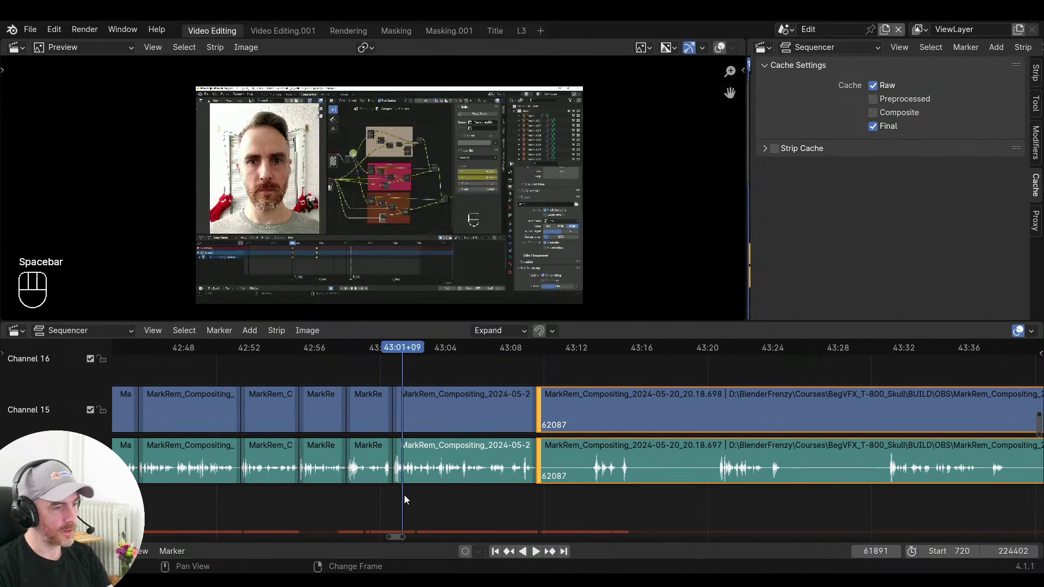
{"action": "key", "text": "space"}
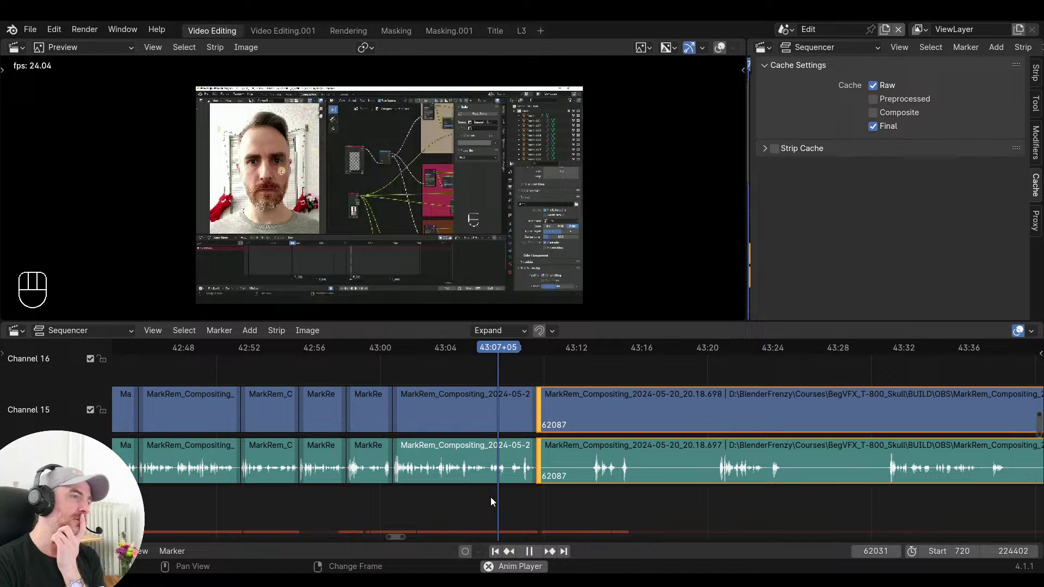
{"action": "key", "text": "space"}
Remove the pause after frame 62087 by trimming the following strips' start to about 43:12+20 and closing the gap, and play back the join
{"action": "left_click", "coordinate": [591, 497]}
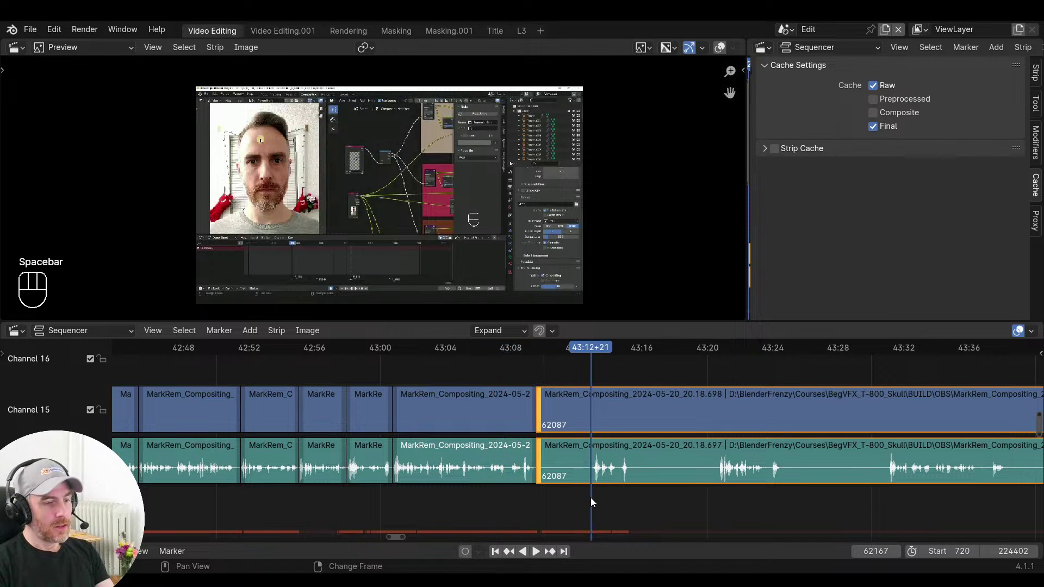
{"action": "key", "text": "space"}
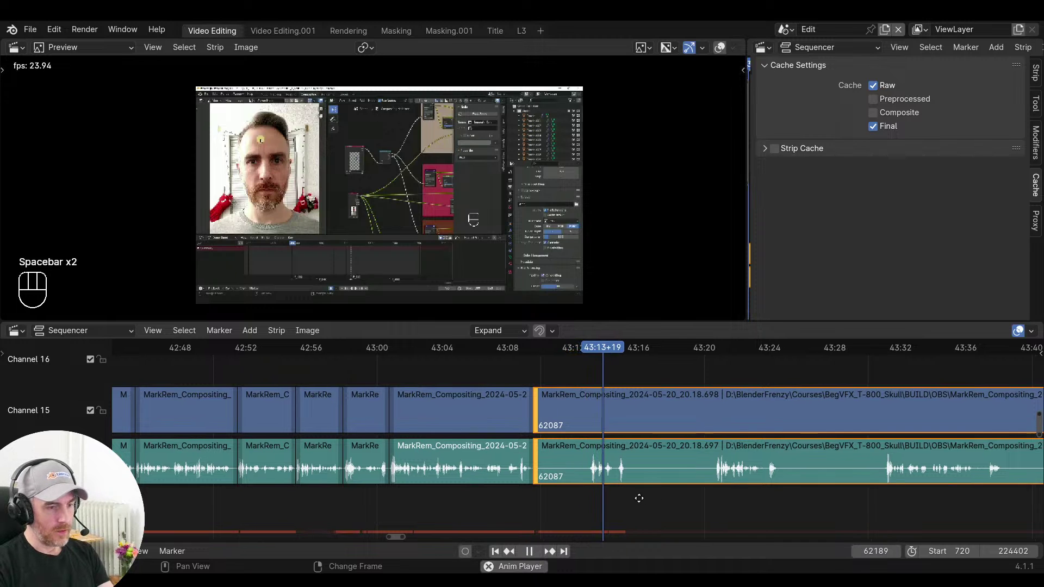
{"action": "scroll", "coordinate": [636, 495], "scroll_direction": "up", "scroll_amount": 2}
{"action": "key", "text": "space"}
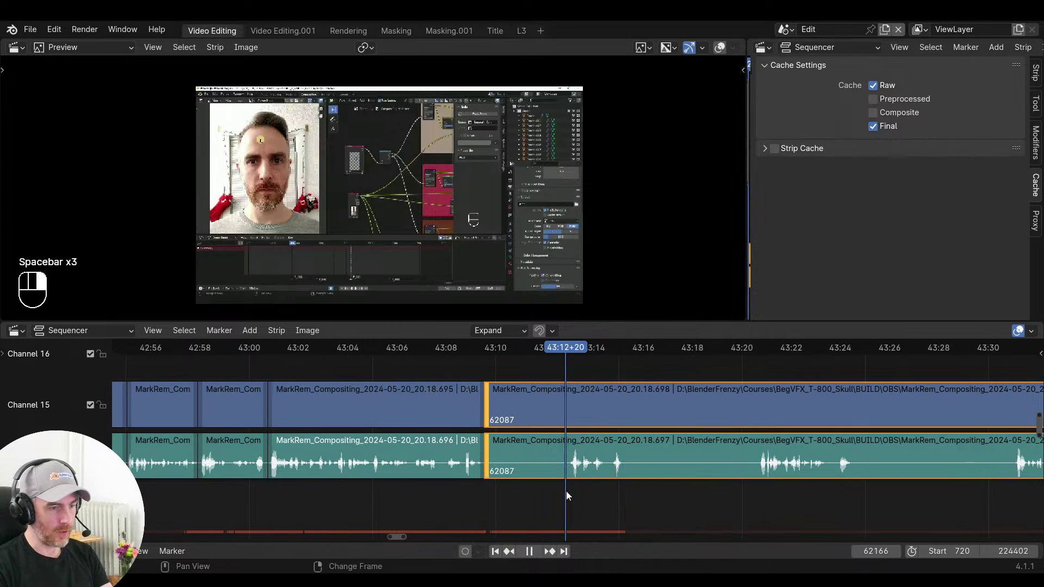
{"action": "key", "text": "s"}
{"action": "key", "text": "v"}
{"action": "key", "text": "space"}
{"action": "middle_click_drag", "start_coordinate": [469, 485], "coordinate": [501, 491], "text": "ctrl"}
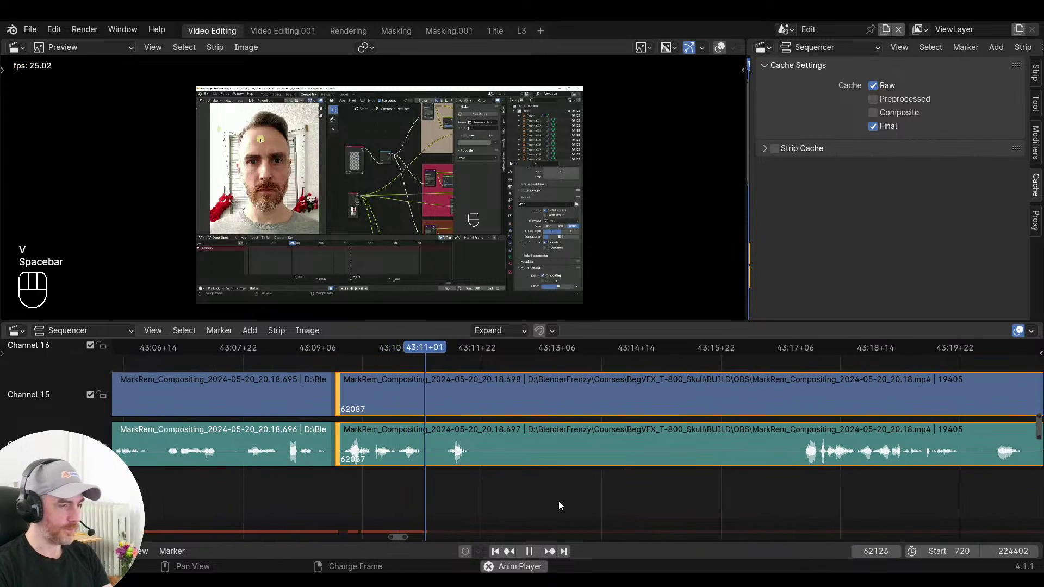
Cut both strips at frame 62145, trim the following strips' start to about 43:17+07, close the gap and play back the join
{"action": "key", "text": "space"}
{"action": "key", "text": "f"}
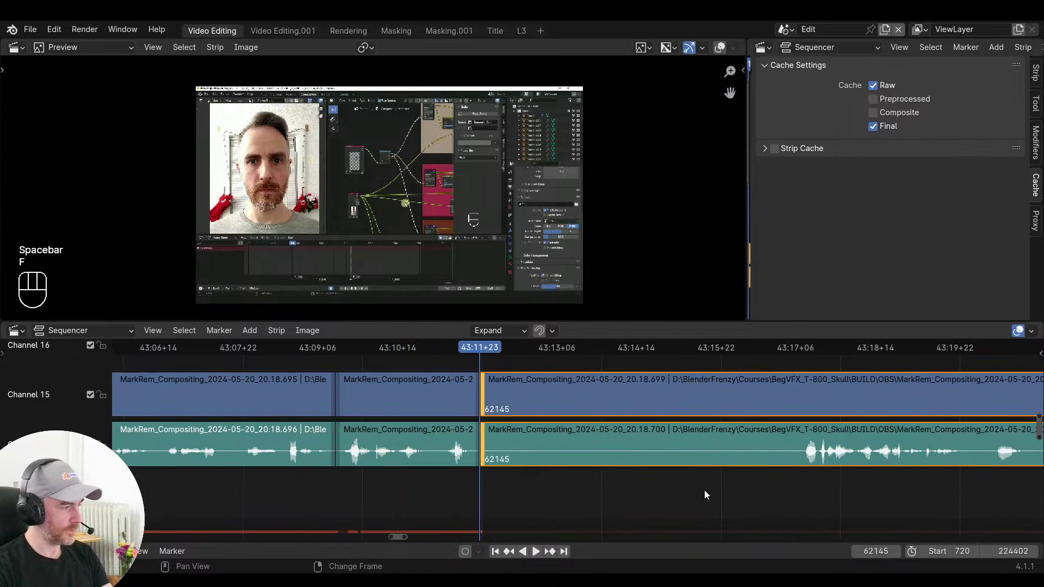
{"action": "right_click_drag", "start_coordinate": [713, 490], "coordinate": [799, 482]}
{"action": "key", "text": "s"}
{"action": "right_click_drag", "start_coordinate": [599, 476], "coordinate": [443, 480]}
{"action": "key", "text": "space"}
{"action": "key", "text": "v"}
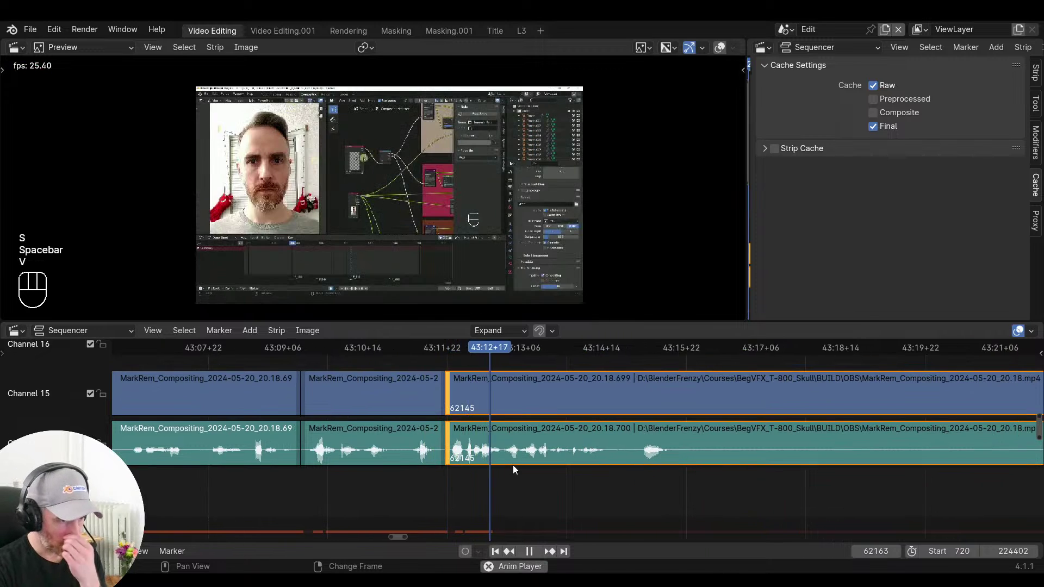
Cut both strips at frame 62238, trim the pause that follows up to about 43:22+08, close the gap and play on
{"action": "scroll", "coordinate": [472, 489], "scroll_direction": "down", "scroll_amount": 5, "text": "ctrl"}
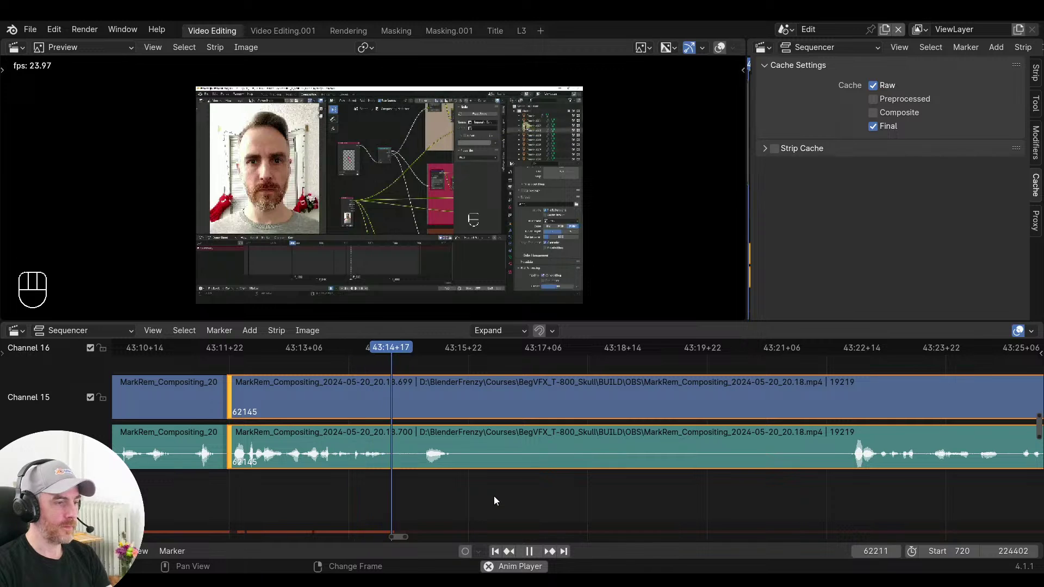
{"action": "key", "text": "space"}
{"action": "key", "text": "f"}
{"action": "right_click_drag", "start_coordinate": [813, 504], "coordinate": [412, 484]}
{"action": "key", "text": "s"}
{"action": "key", "text": "v"}
{"action": "key", "text": "space"}
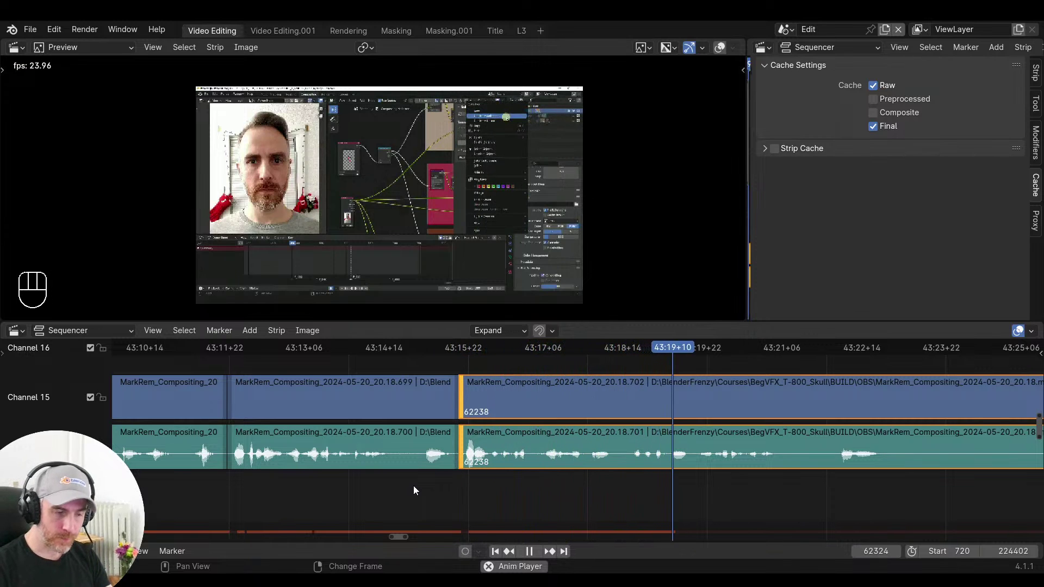
Listen on past 43:22, replay the speech from 43:19+04, and cut both strips at frame 62410
{"action": "scroll", "coordinate": [421, 473], "scroll_direction": "right", "scroll_amount": 5}
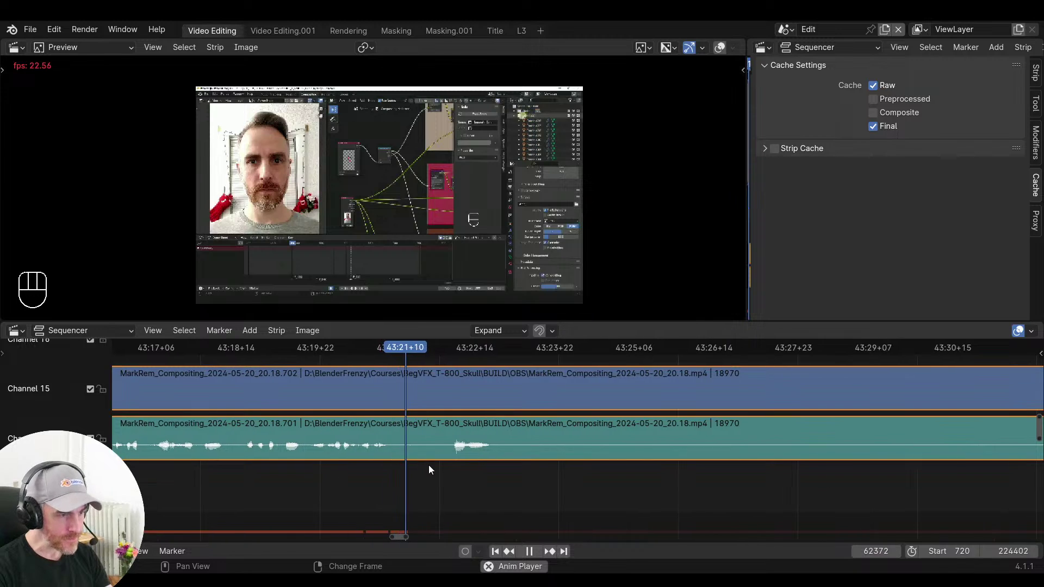
{"action": "key", "text": "space"}
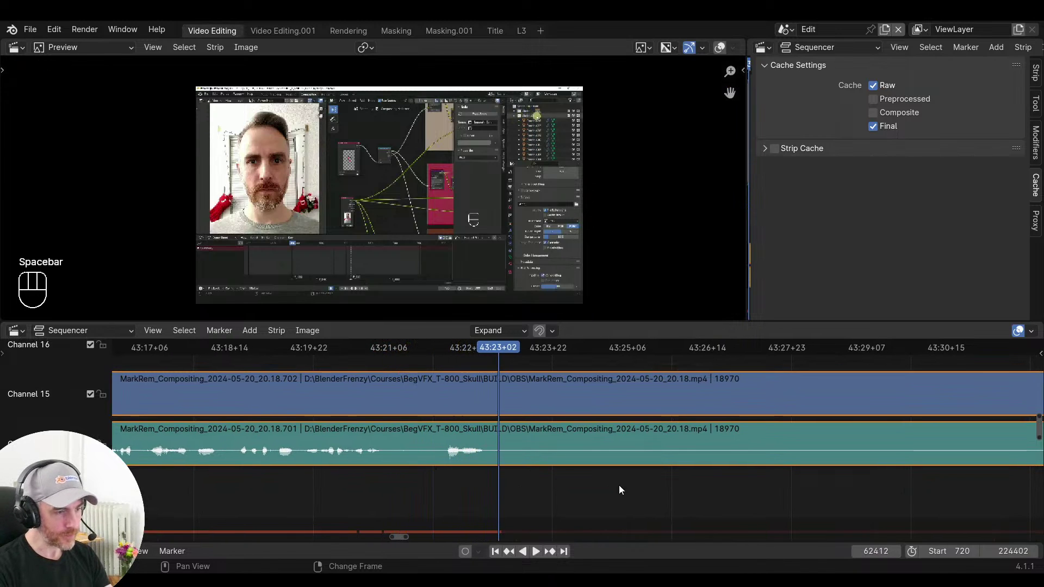
{"action": "right_click", "coordinate": [265, 479]}
{"action": "scroll", "coordinate": [406, 471], "scroll_direction": "left", "scroll_amount": 1, "text": "ctrl"}
{"action": "scroll", "coordinate": [453, 203], "scroll_direction": "up", "scroll_amount": 1}
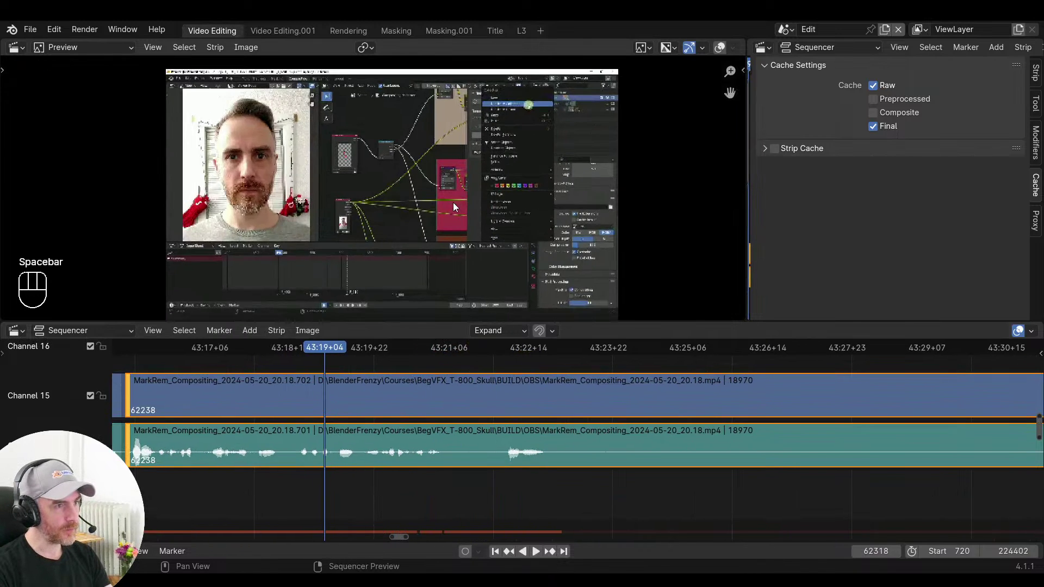
{"action": "left_click", "coordinate": [458, 206]}
{"action": "key", "text": "space"}
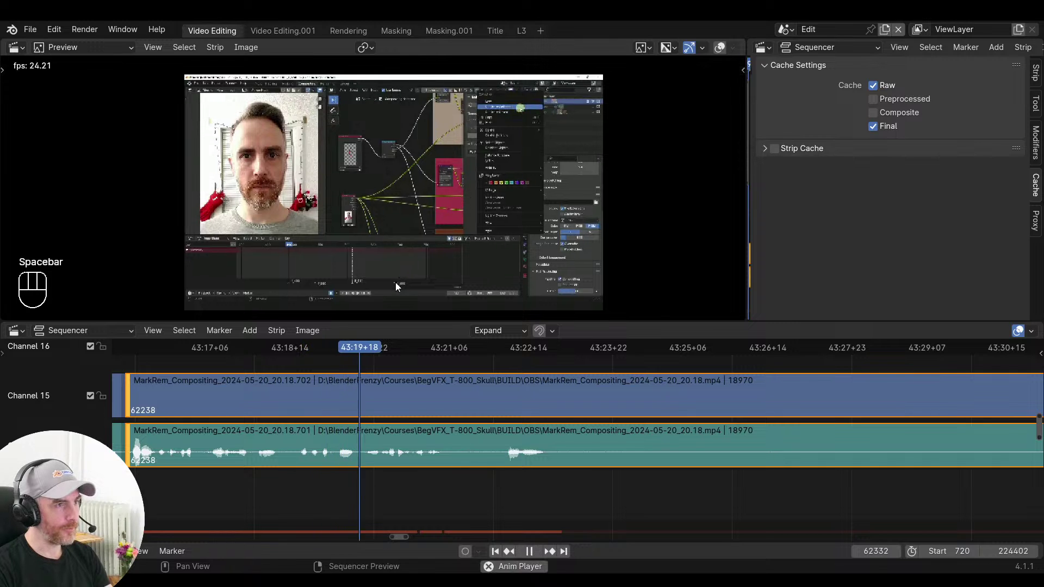
{"action": "key", "text": "space"}
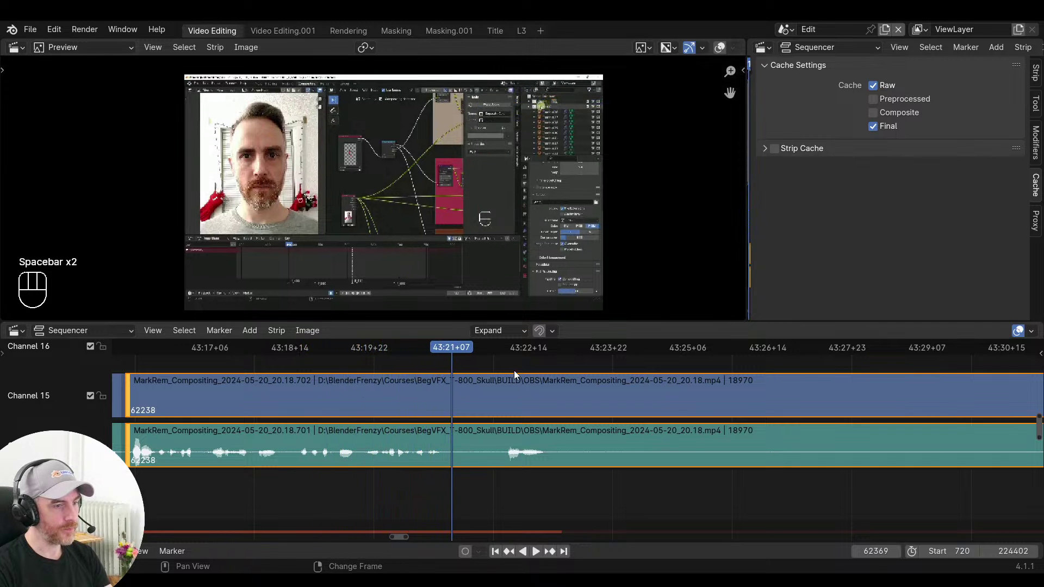
{"action": "key", "text": "space"}
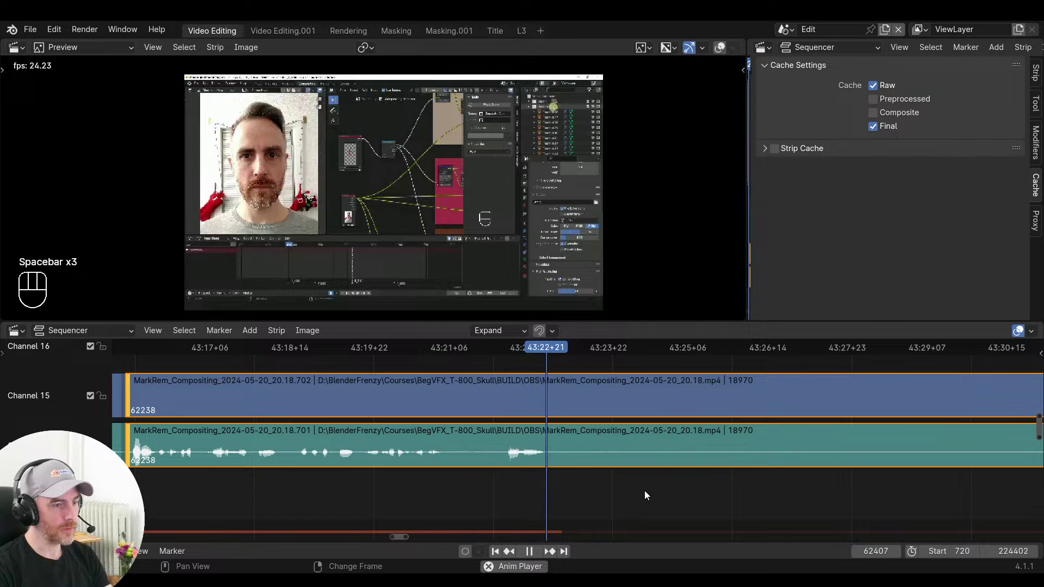
{"action": "key", "text": "space"}
{"action": "key", "text": "f"}
Sample the speech after the cut at frame 62410, at about 43:33, 43:41 and 43:52, and return to 43:32+18
{"action": "left_click_drag", "start_coordinate": [577, 485], "coordinate": [603, 485]}
{"action": "key", "text": "space"}
{"action": "middle_click_drag", "start_coordinate": [647, 478], "coordinate": [585, 481]}
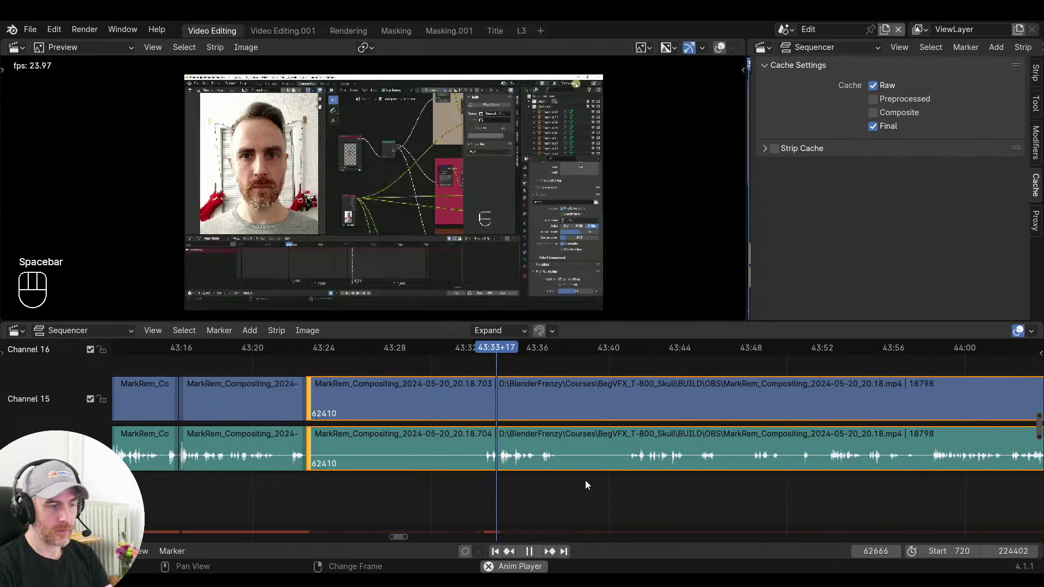
{"action": "left_click", "coordinate": [629, 482]}
{"action": "left_click", "coordinate": [821, 482]}
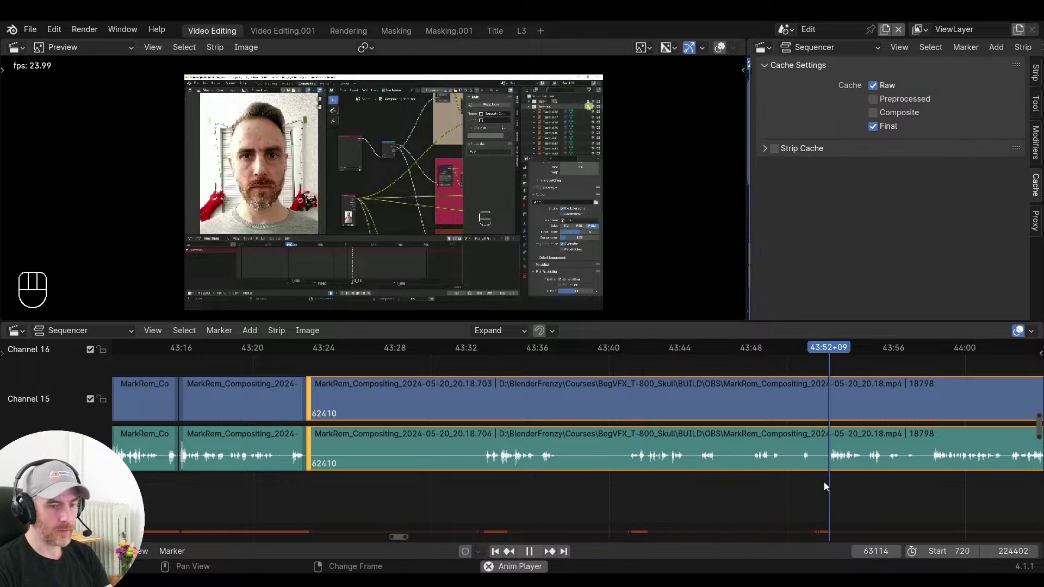
{"action": "key", "text": "space"}
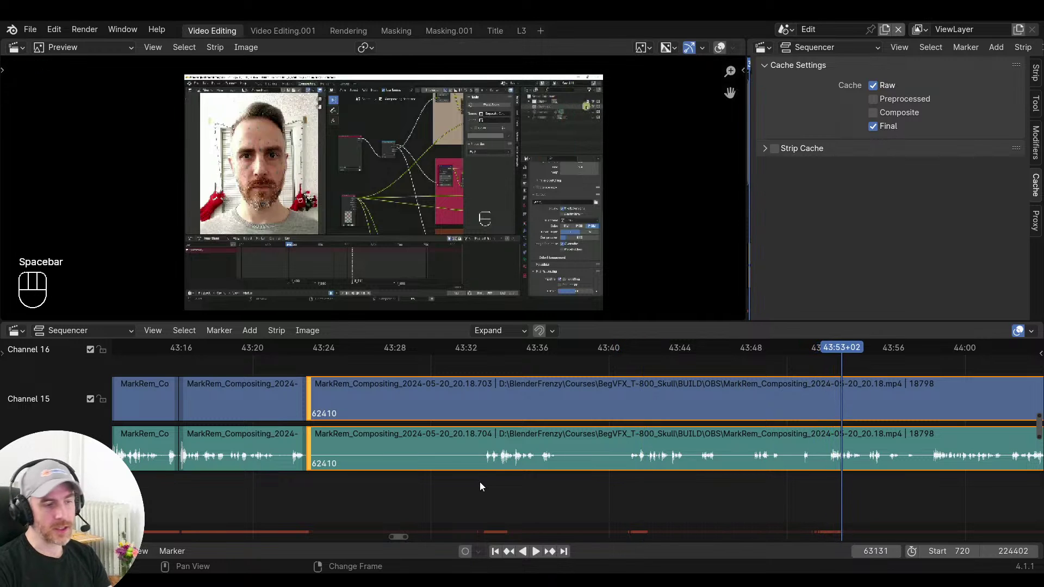
{"action": "left_click", "coordinate": [479, 481]}
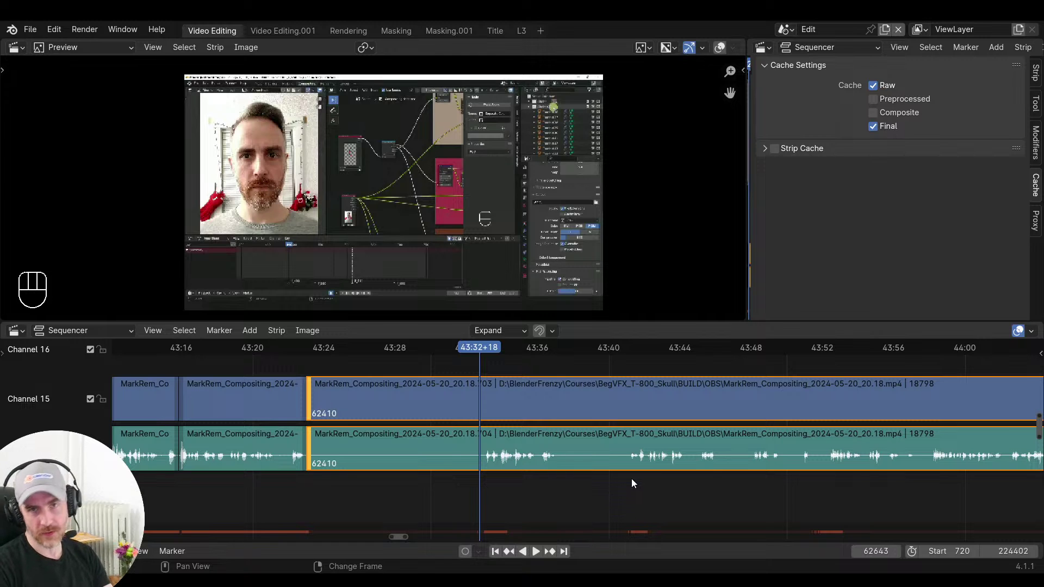
Trim the start of the strips after frame 62410 to about 43:33, close the gap and play back the join
{"action": "scroll", "coordinate": [631, 479], "scroll_direction": "up", "scroll_amount": 3, "text": "ctrl"}
{"action": "scroll", "coordinate": [644, 475], "scroll_direction": "up", "scroll_amount": 2}
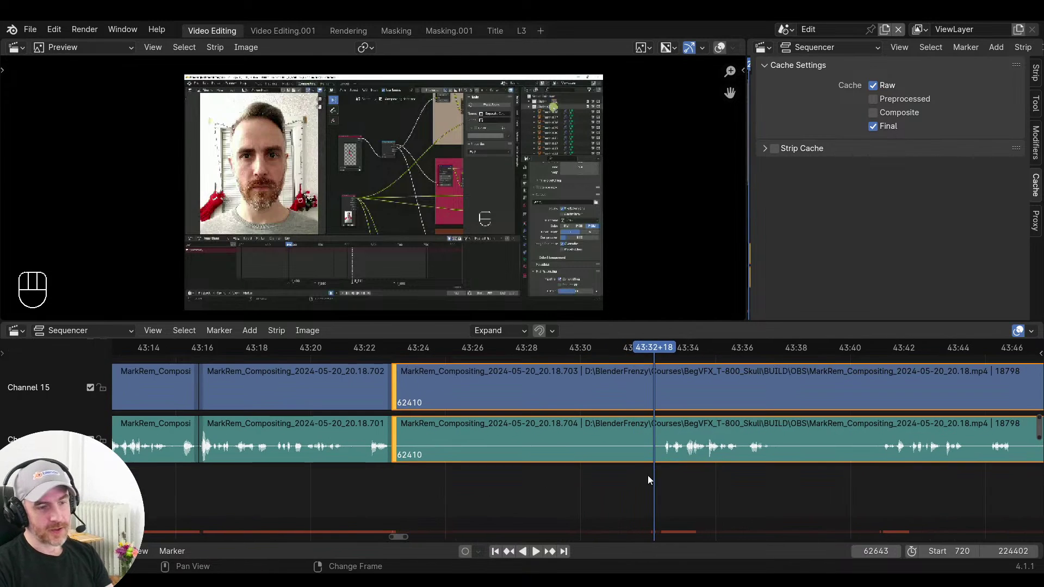
{"action": "middle_click_drag", "start_coordinate": [647, 475], "coordinate": [625, 478], "text": "ctrl"}
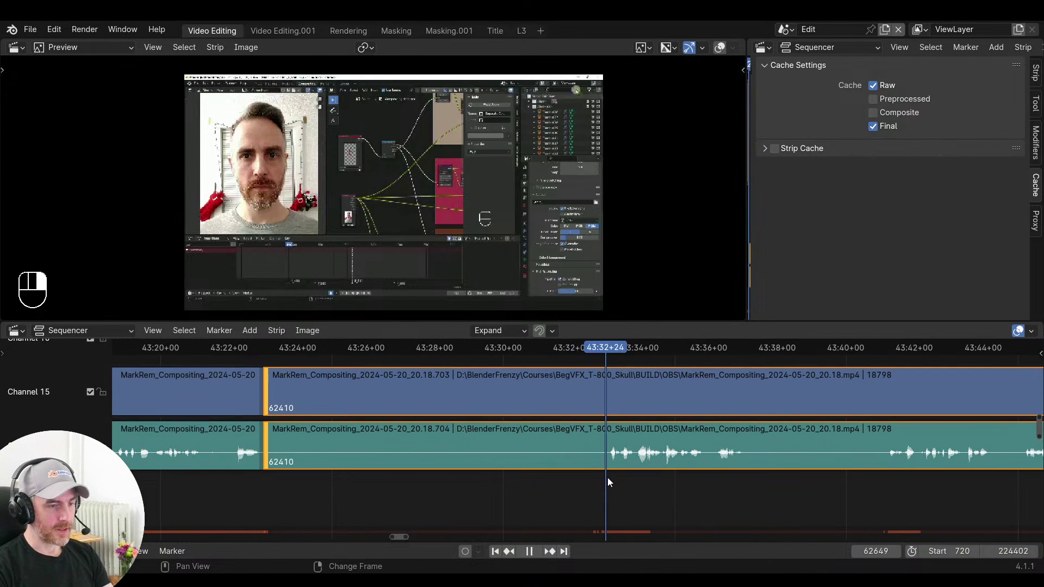
{"action": "key", "text": "space"}
{"action": "key", "text": "s"}
{"action": "left_click_drag", "start_coordinate": [554, 482], "coordinate": [245, 457]}
{"action": "key", "text": "v"}
{"action": "key", "text": "space"}
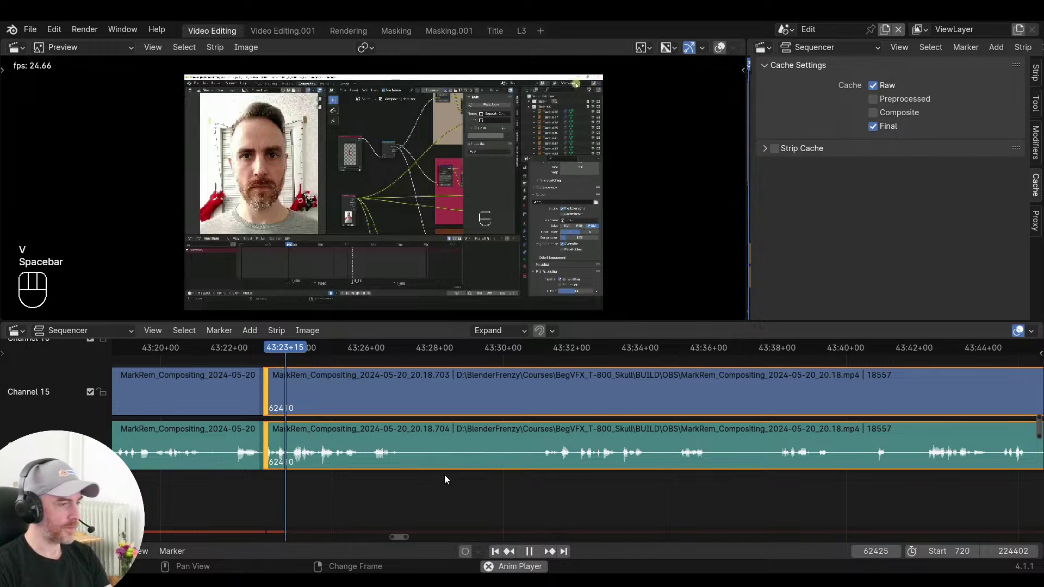
Listen to the speech after frame 62410, sample the line at about 43:31, and replay the phrase ending from about 43:26+12
{"action": "middle_click_drag", "start_coordinate": [415, 485], "coordinate": [386, 486]}
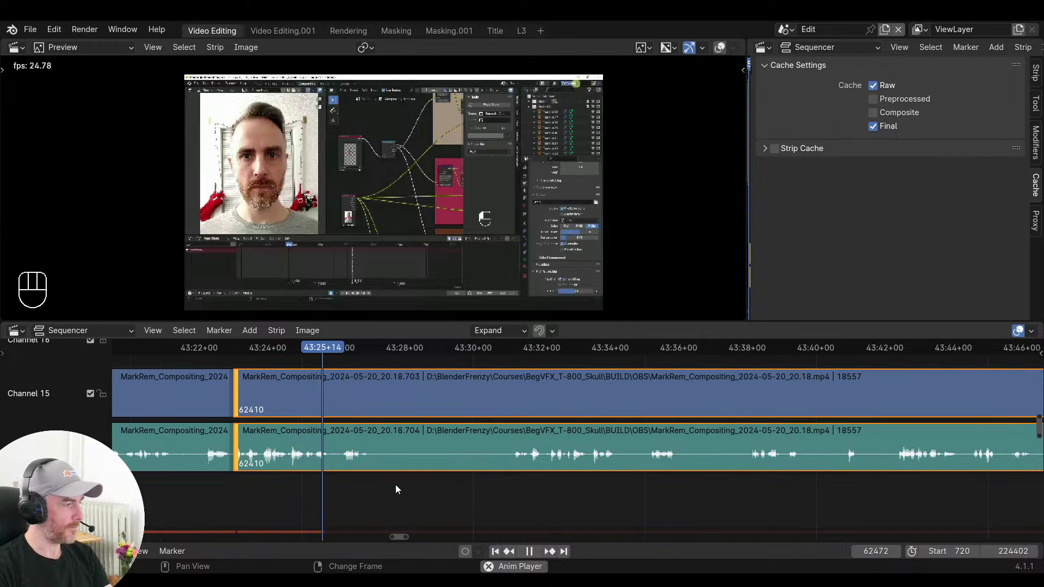
{"action": "key", "text": "space"}
{"action": "left_click_drag", "start_coordinate": [522, 495], "coordinate": [507, 491]}
{"action": "key", "text": "space"}
{"action": "middle_click_drag", "start_coordinate": [361, 476], "coordinate": [455, 471]}
{"action": "key", "text": "space"}
{"action": "left_click", "coordinate": [461, 478]}
{"action": "key", "text": "space"}
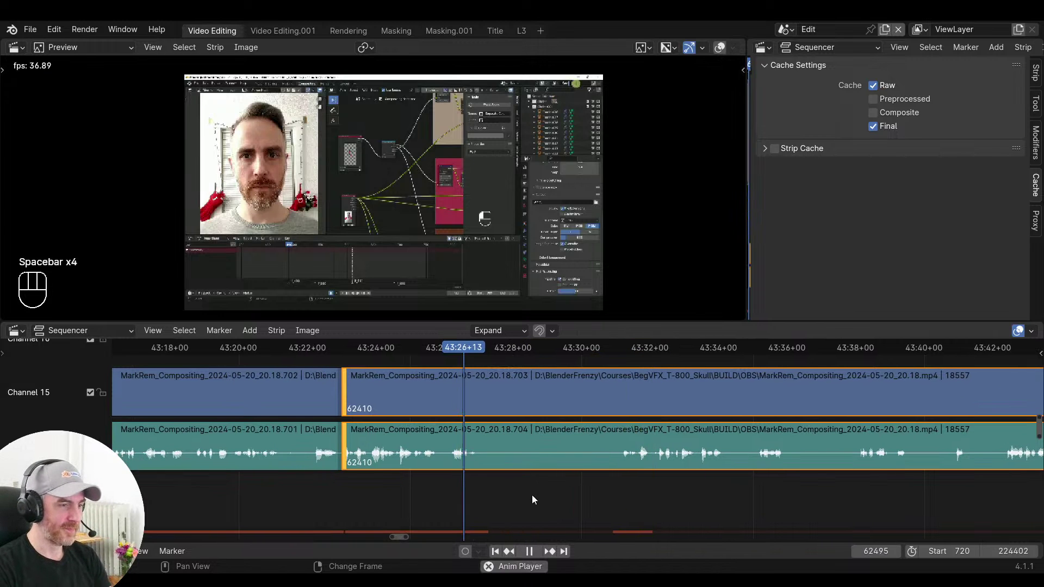
Cut both strips at frame 62505, remove the pause up to about 43:31+05 by trimming and closing the gap, and play the join
{"action": "key", "text": "space"}
{"action": "key", "text": "f"}
{"action": "right_click_drag", "start_coordinate": [626, 492], "coordinate": [623, 488]}
{"action": "key", "text": "s"}
{"action": "left_click", "coordinate": [469, 494]}
{"action": "key", "text": "v"}
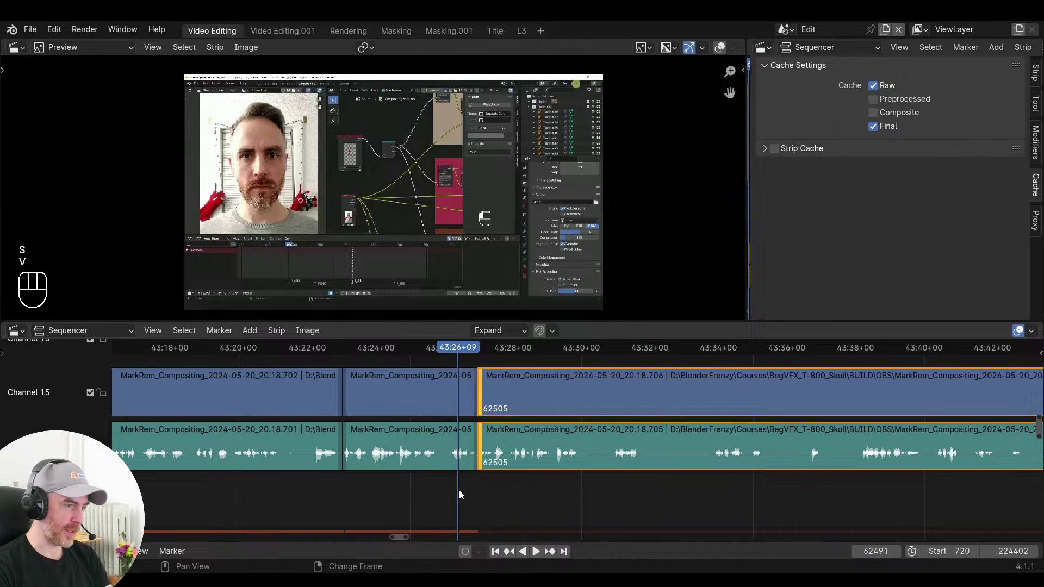
{"action": "key", "text": "space"}
{"action": "key", "text": "space"}
Listen to the speech after frame 62505, sample it at about 43:34 and 43:38, and return to about 43:28+18
{"action": "middle_click_drag", "start_coordinate": [587, 488], "coordinate": [481, 488]}
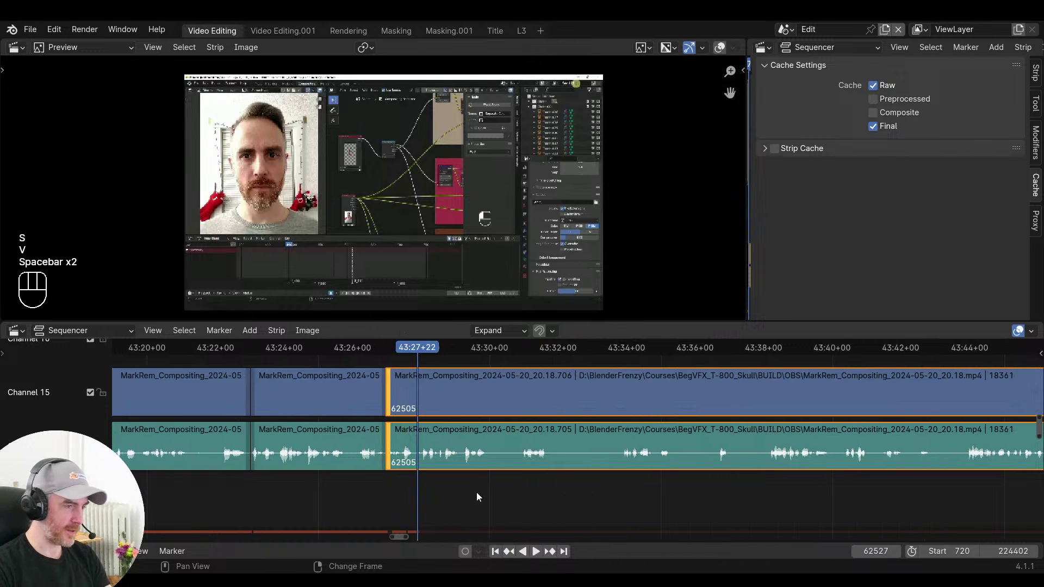
{"action": "key", "text": "space"}
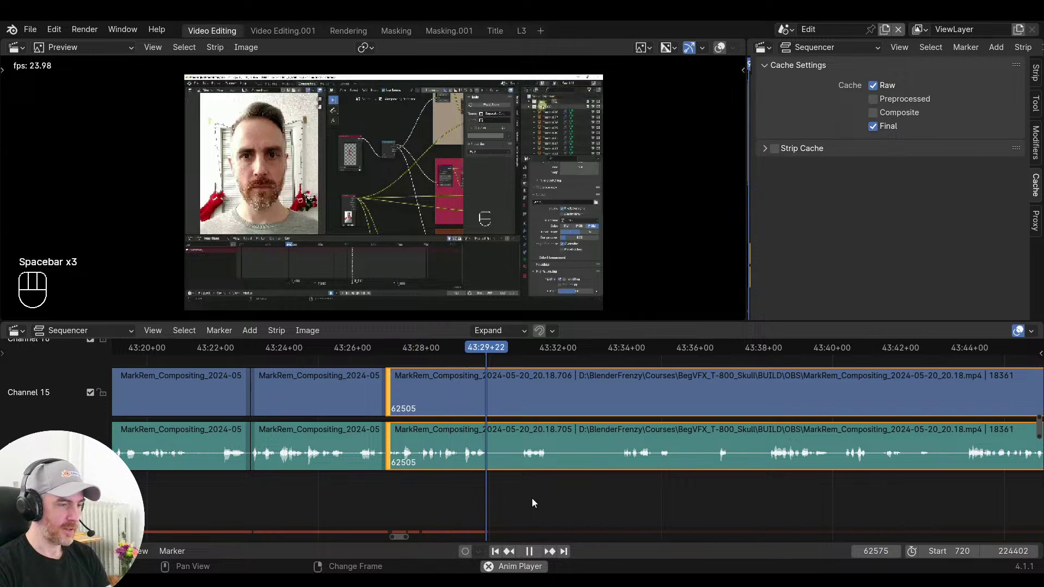
{"action": "left_click", "coordinate": [627, 483]}
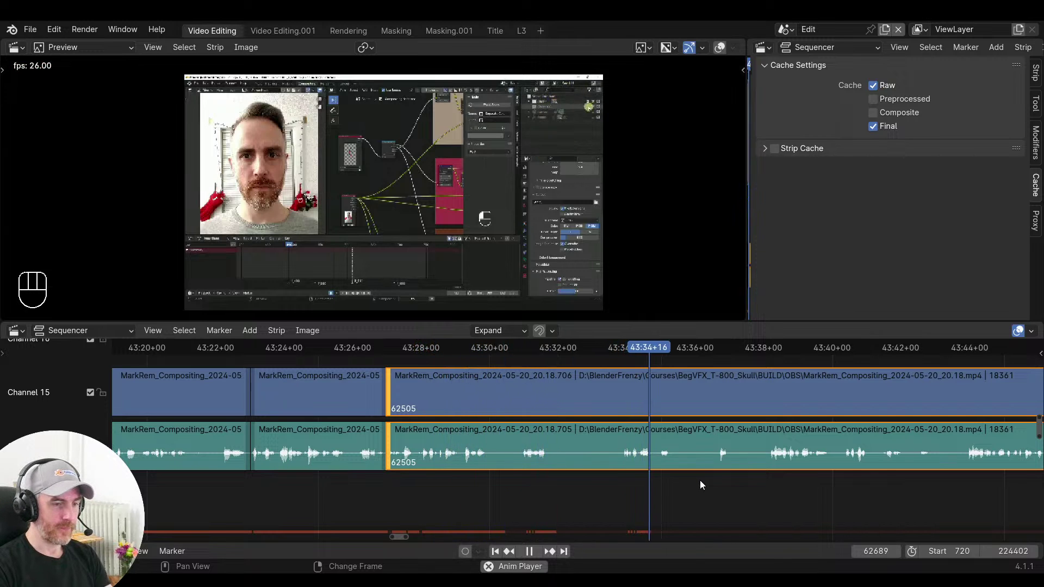
{"action": "left_click", "coordinate": [762, 476]}
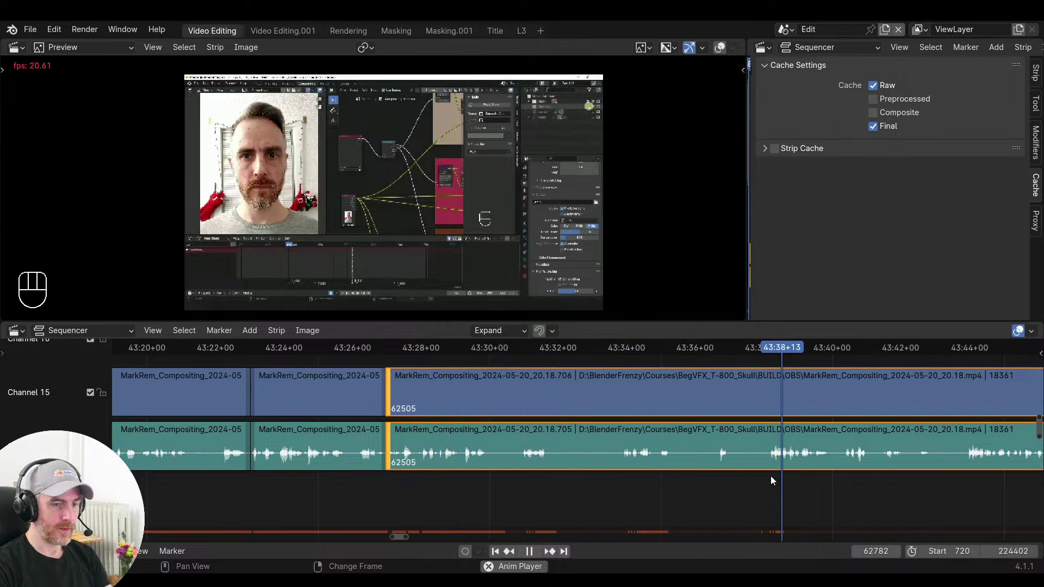
{"action": "left_click", "coordinate": [447, 480]}
Cut both strips at frame 62577, trim the following strips' start to about 43:38+02, close the gap and play through to 43:32+03
{"action": "key", "text": "space"}
{"action": "key", "text": "f"}
{"action": "left_click_drag", "start_coordinate": [712, 490], "coordinate": [767, 487]}
{"action": "key", "text": "s"}
{"action": "key", "text": "v"}
{"action": "key", "text": "space"}
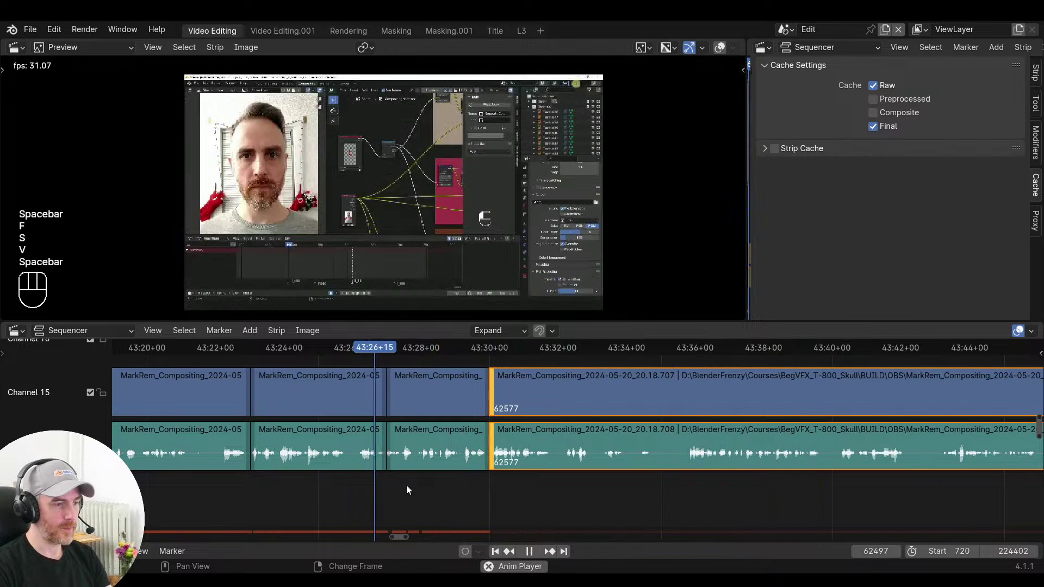
{"action": "middle_click_drag", "start_coordinate": [478, 495], "coordinate": [440, 501]}
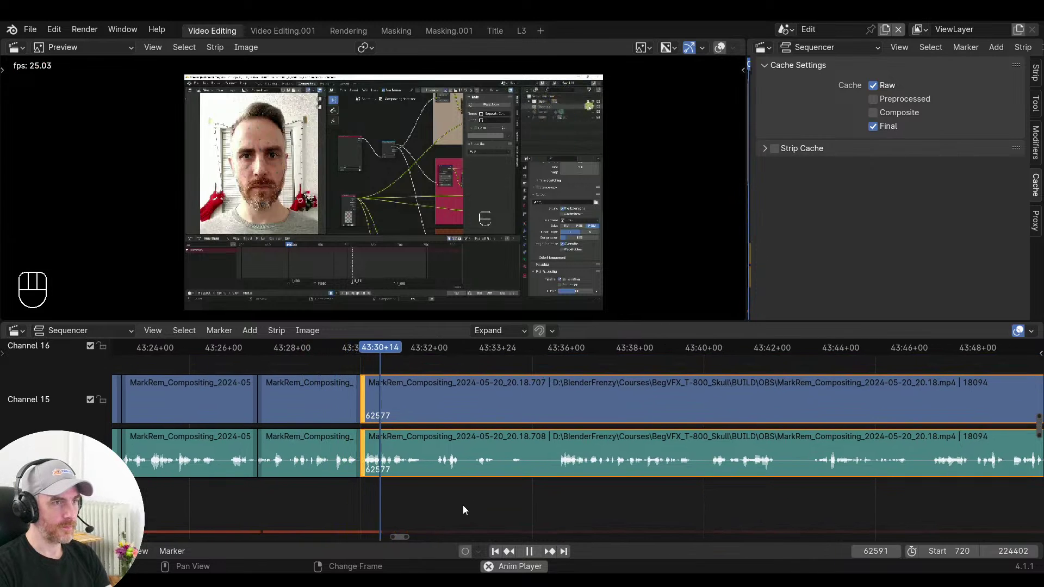
{"action": "middle_click_drag", "start_coordinate": [413, 497], "coordinate": [610, 498]}
{"action": "key", "text": "space"}
{"action": "scroll", "coordinate": [582, 487], "scroll_direction": "up", "scroll_amount": 2}
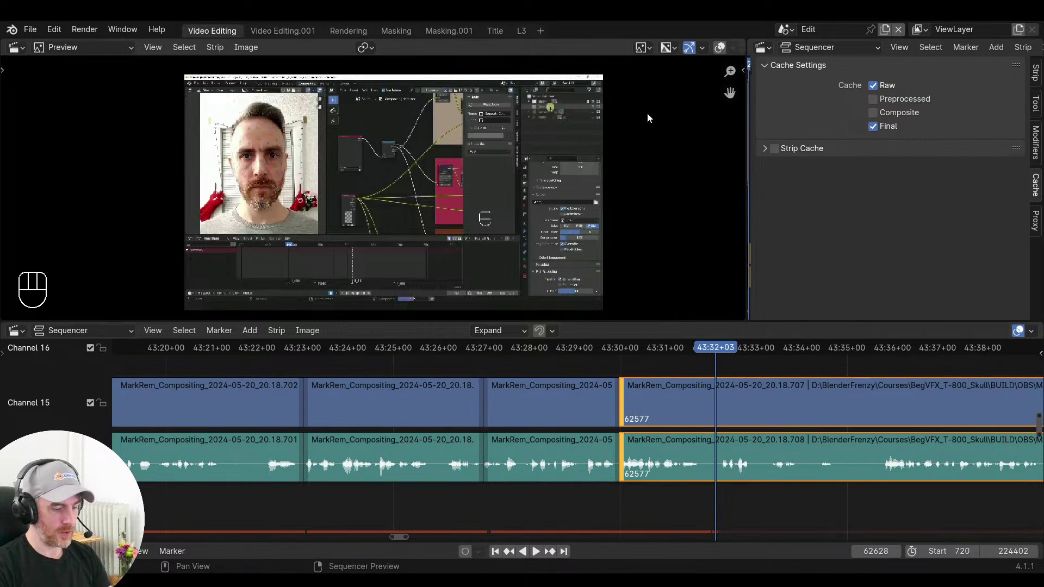
Set the preview's proxy render size to 100%
{"action": "key", "text": "n"}
{"action": "left_click", "coordinate": [651, 86]}
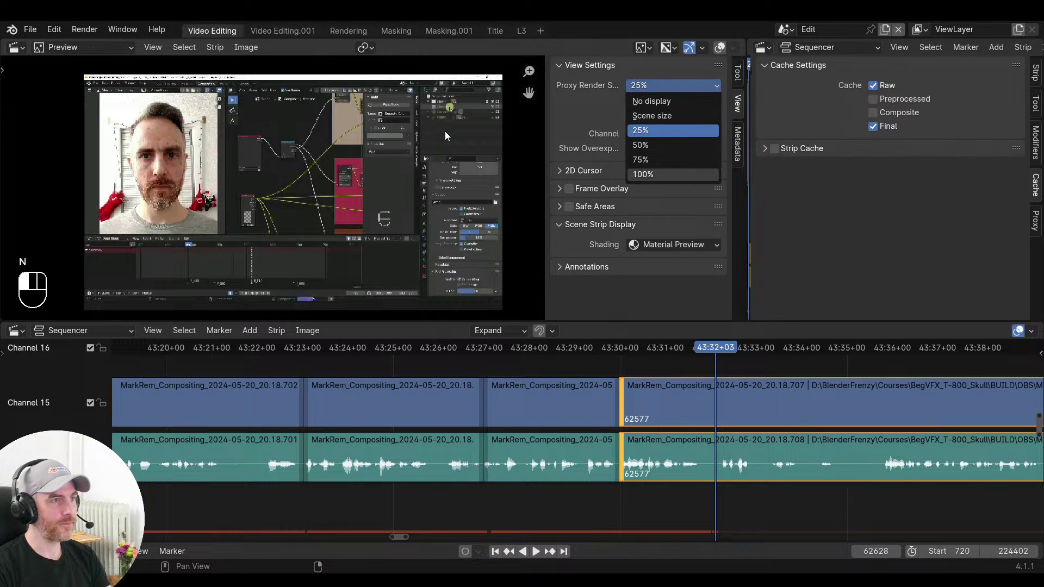
{"action": "key", "text": "Return"}
{"action": "key", "text": "n"}
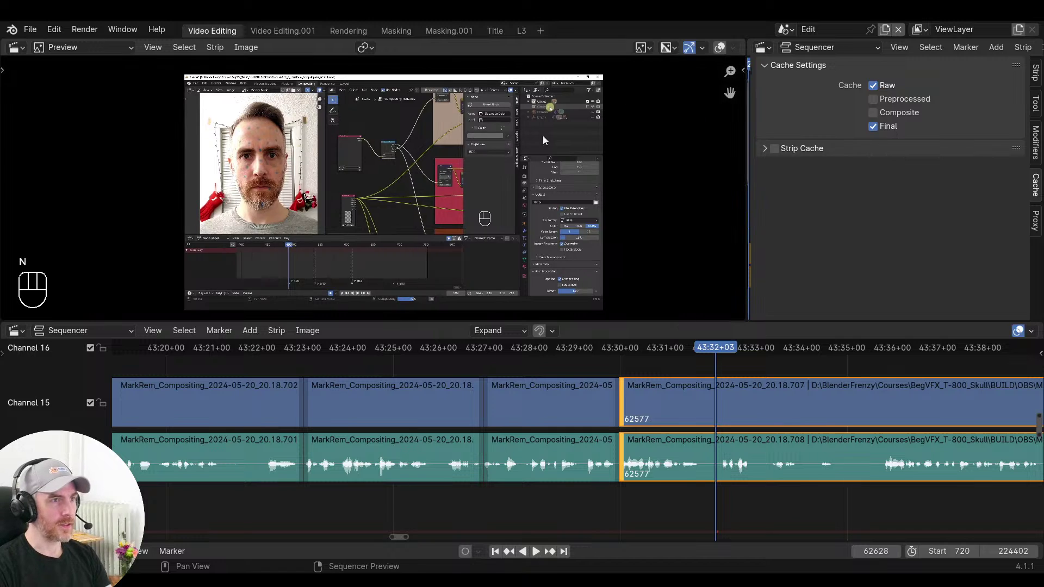
Examine the recorded outliner up close, stepping frame by frame from 43:29+10 back and forth across the join at frame 62577
{"action": "scroll", "coordinate": [590, 118], "scroll_direction": "up", "scroll_amount": 5}
{"action": "scroll", "coordinate": [485, 177], "scroll_direction": "up", "scroll_amount": 1}
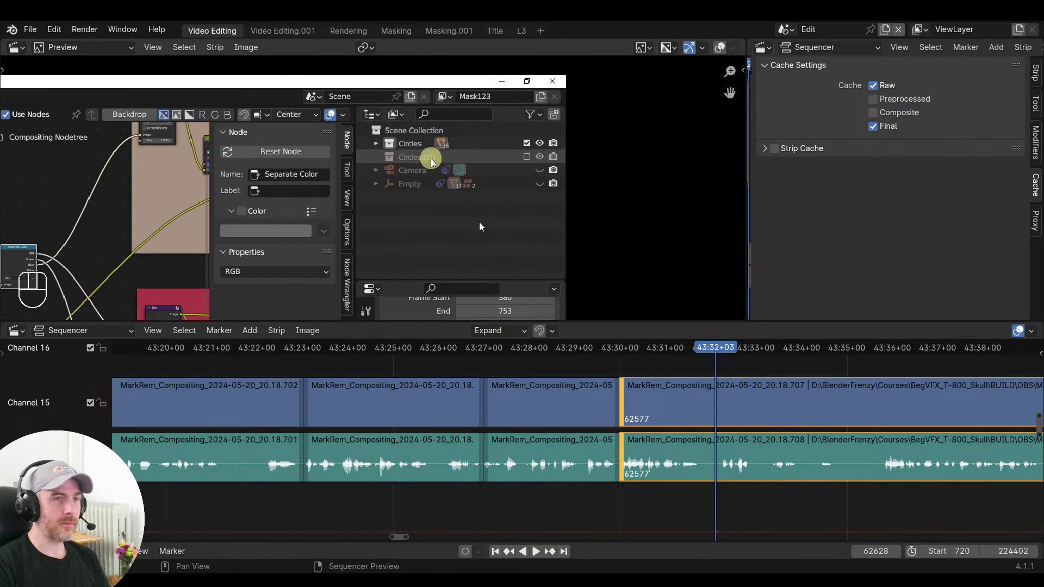
{"action": "left_click", "coordinate": [597, 359]}
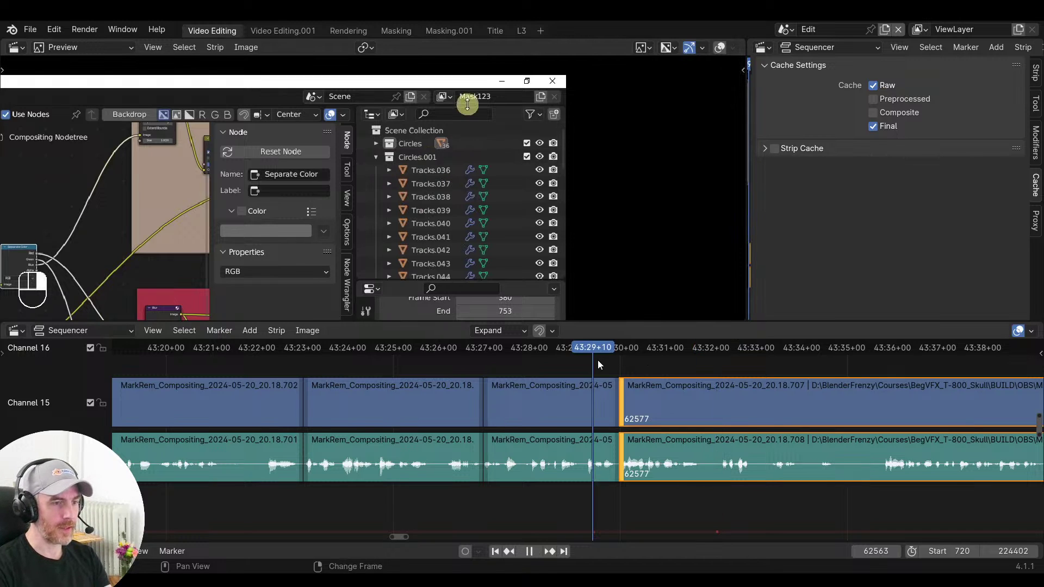
{"action": "key", "text": "Right"}
{"action": "key", "text": "Right"}
{"action": "key", "text": "Right"}
{"action": "key", "text": "Right"}
{"action": "key", "text": "Right"}
{"action": "key", "text": "Right"}
{"action": "key", "text": "Right"}
{"action": "key", "text": "Right"}
{"action": "key", "text": "Right"}
{"action": "key", "text": "Right"}
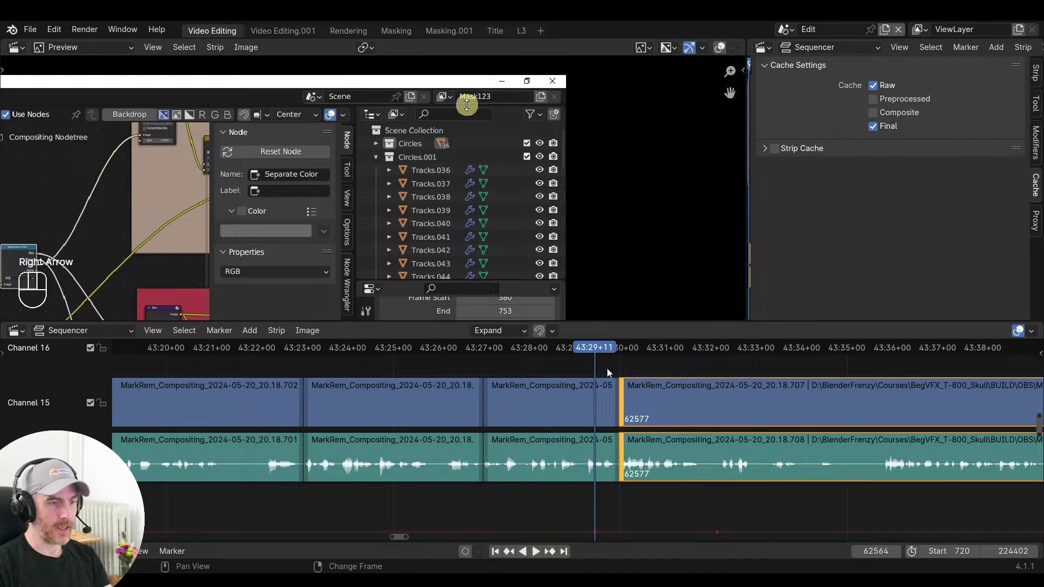
{"action": "key", "text": "Right"}
{"action": "key", "text": "Right"}
{"action": "key", "text": "Right"}
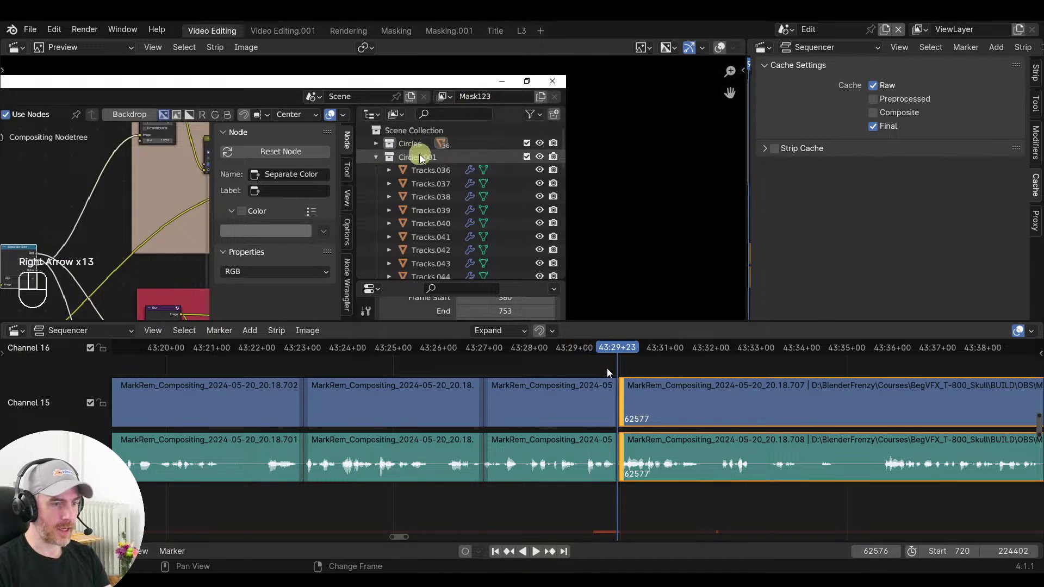
{"action": "key", "text": "Right"}
{"action": "key", "text": "Right"}
{"action": "key", "text": "Right"}
{"action": "key", "text": "Right"}
{"action": "key", "text": "Right"}
{"action": "key", "text": "Right"}
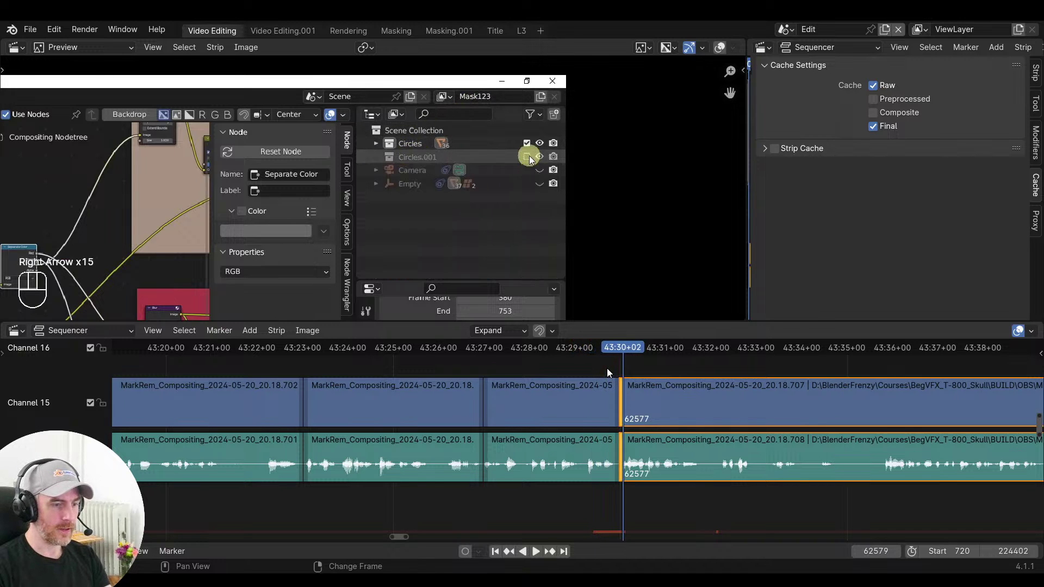
{"action": "key", "text": "Left"}
{"action": "key", "text": "Left"}
{"action": "key", "text": "Left"}
{"action": "key", "text": "Left"}
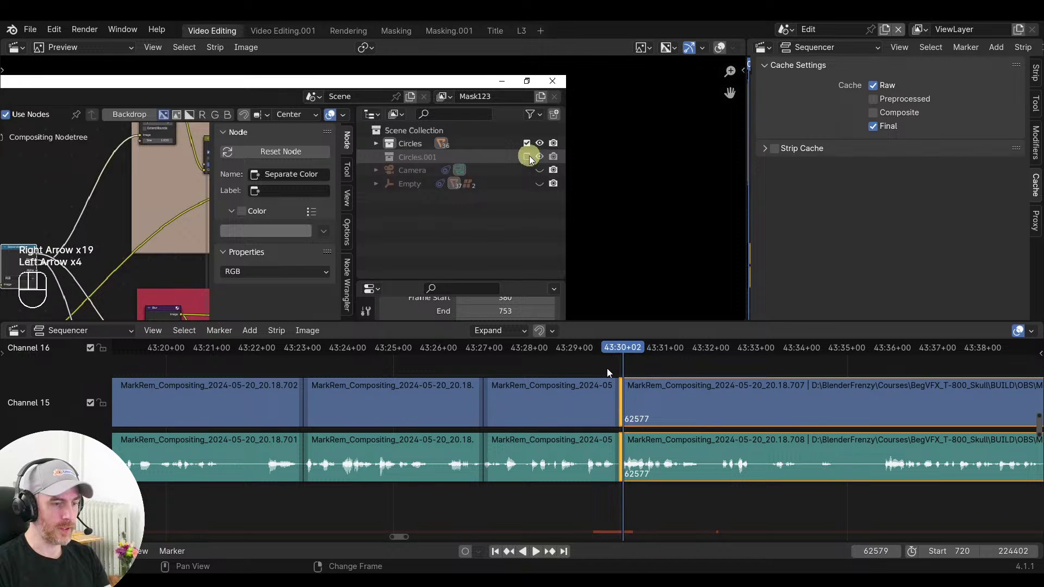
Step frame by frame around 43:30+01 to 43:30+06 to examine when the Circles.001 collection switches off in the recording
{"action": "key", "text": "Left"}
{"action": "key", "text": "Left"}
{"action": "key", "text": "Left"}
{"action": "key", "text": "Left"}
{"action": "key", "text": "Left"}
{"action": "key", "text": "Left"}
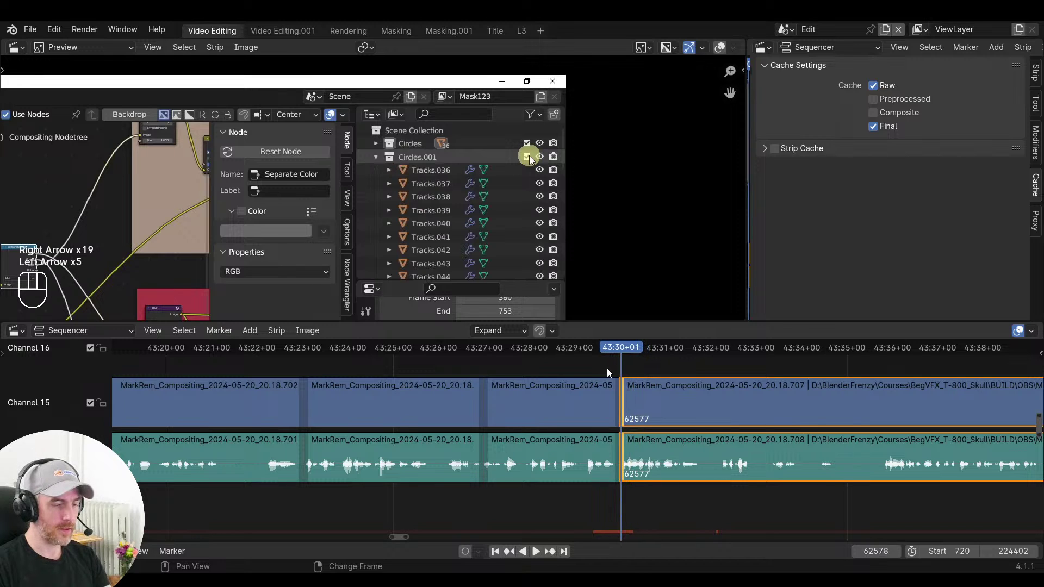
{"action": "key", "text": "Right"}
{"action": "key", "text": "Right"}
{"action": "key", "text": "Right"}
{"action": "key", "text": "Right"}
{"action": "key", "text": "Right"}
{"action": "key", "text": "Right"}
{"action": "key", "text": "Right"}
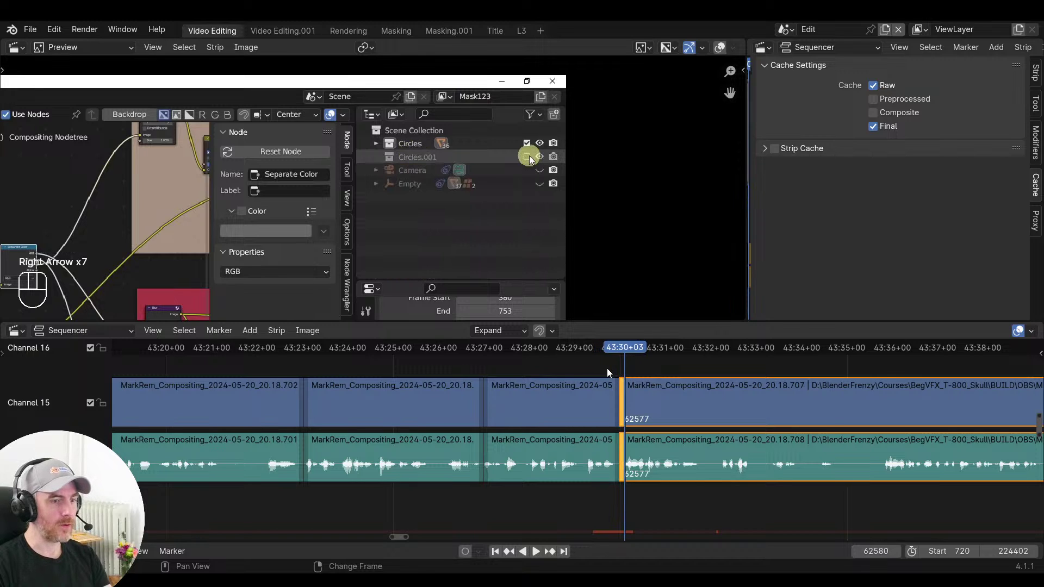
{"action": "key", "text": "Right"}
{"action": "key", "text": "Right"}
{"action": "key", "text": "Right"}
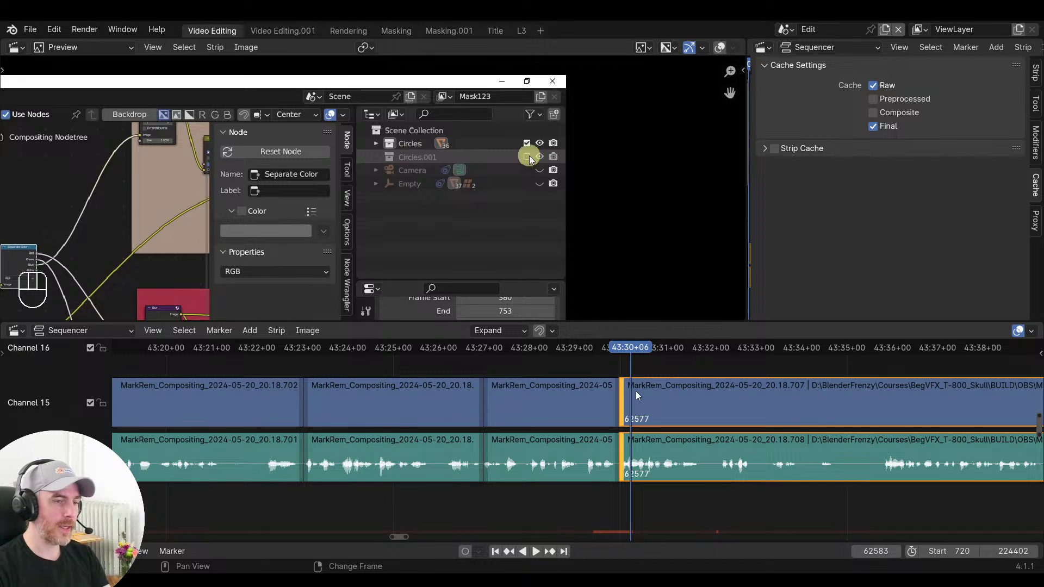
Play the footage across the join at frame 62577 and return to 43:29+20
{"action": "left_click", "coordinate": [611, 375]}
{"action": "key", "text": "space"}
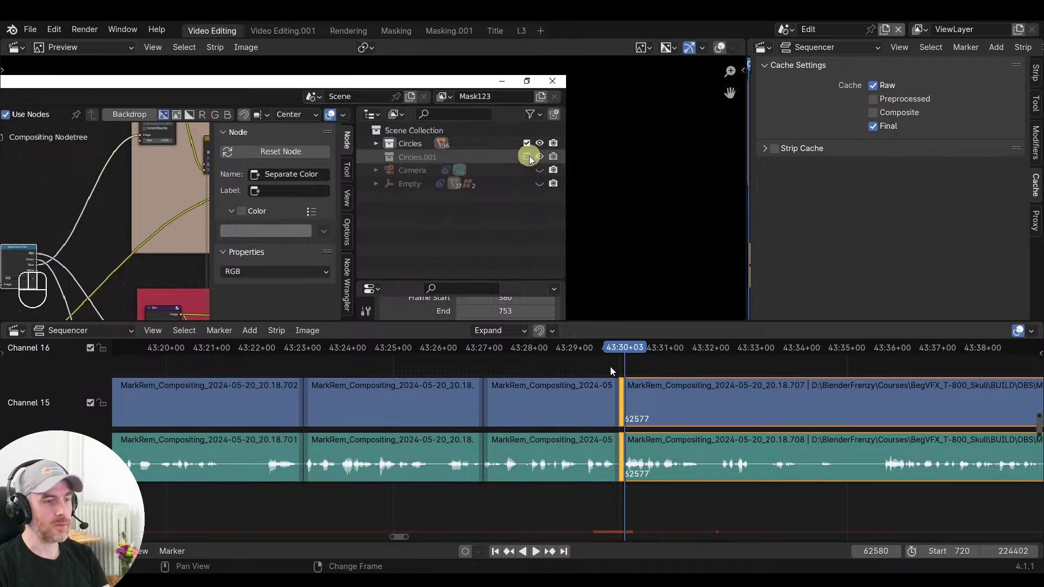
{"action": "mouse_move", "coordinate": [625, 362]}
{"action": "left_mouse_down"}
{"action": "mouse_move", "coordinate": [605, 364]}
{"action": "mouse_move", "coordinate": [617, 360]}
{"action": "left_mouse_up"}
{"action": "key", "text": "space"}
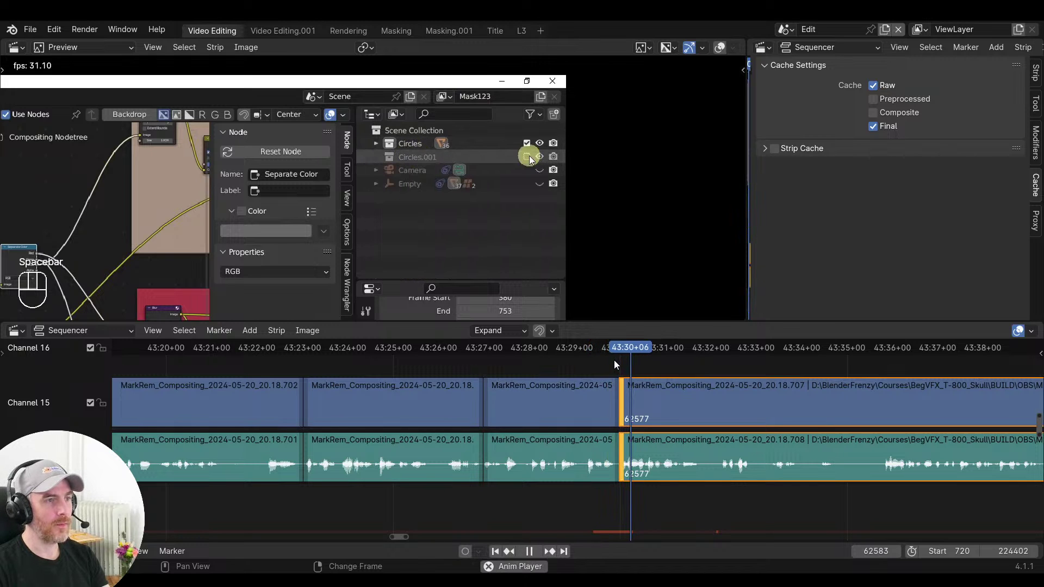
{"action": "key", "text": "space"}
{"action": "left_click", "coordinate": [611, 360]}
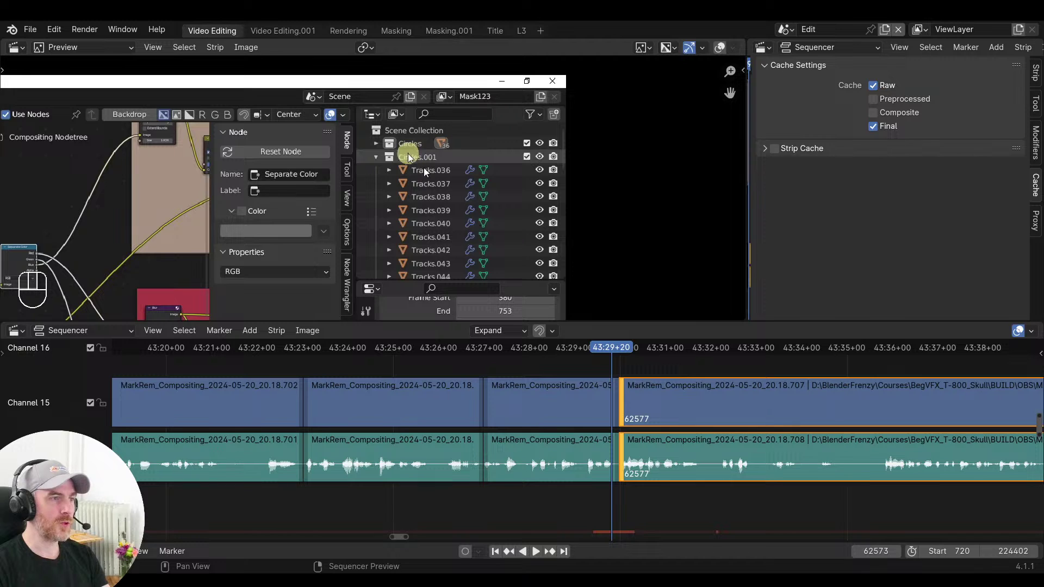
Shift only the video join 12 frames earlier to frame 62565 by moving both adjoining video handles together, leaving the audio join in place
{"action": "left_click", "coordinate": [617, 405], "text": "ctrl"}
{"action": "left_click", "coordinate": [617, 404]}
{"action": "left_click", "coordinate": [622, 403], "text": "shift"}
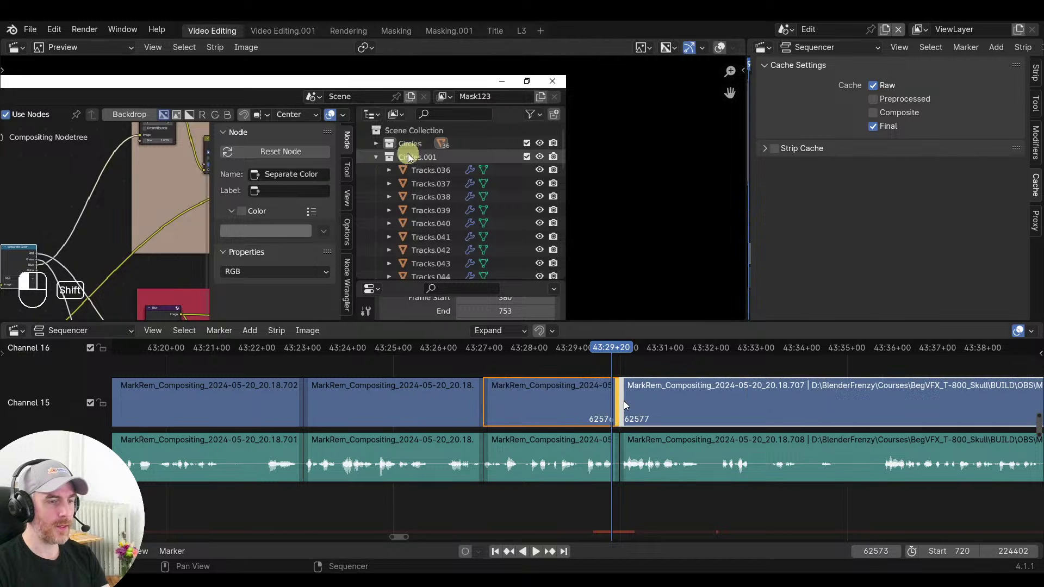
{"action": "scroll", "coordinate": [614, 442], "scroll_direction": "up", "scroll_amount": 1}
{"action": "scroll", "coordinate": [570, 445], "scroll_direction": "up", "scroll_amount": 3}
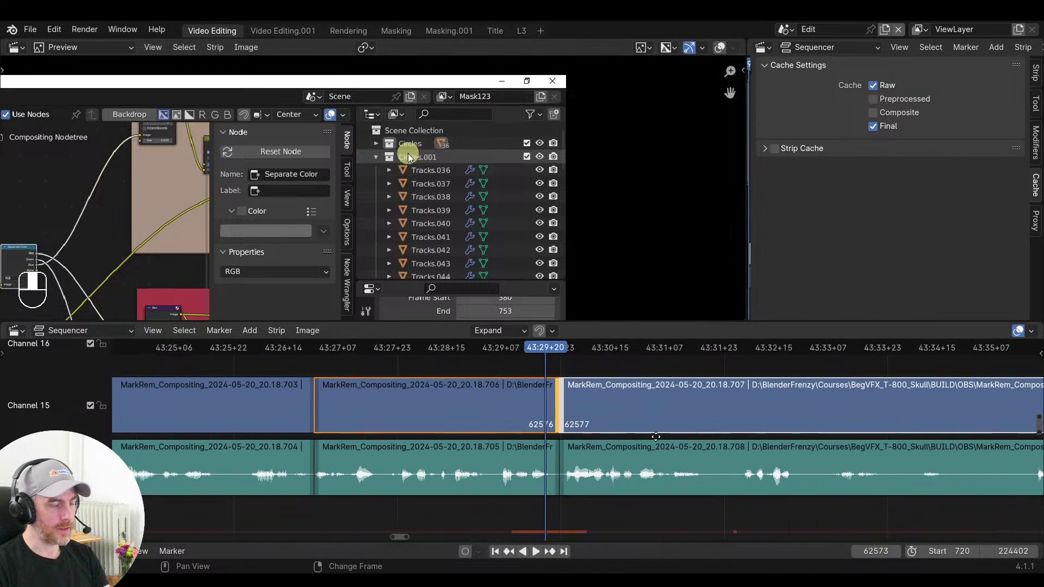
{"action": "key", "text": "g"}
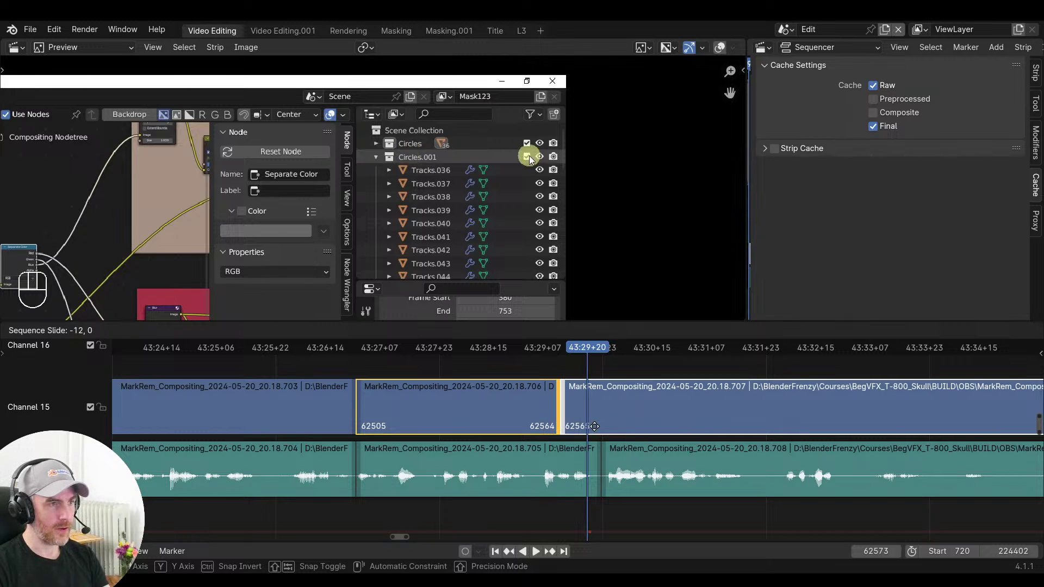
{"action": "left_click", "coordinate": [595, 426]}
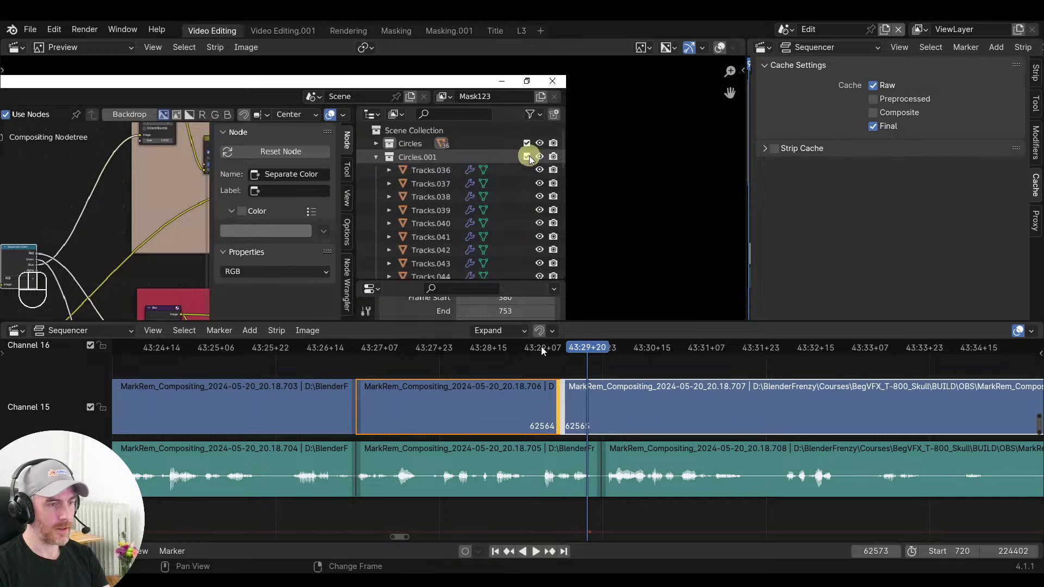
Try extending the earlier video strip by rolling the video join to frame 62598, and select that strip with its audio
{"action": "left_click", "coordinate": [650, 424]}
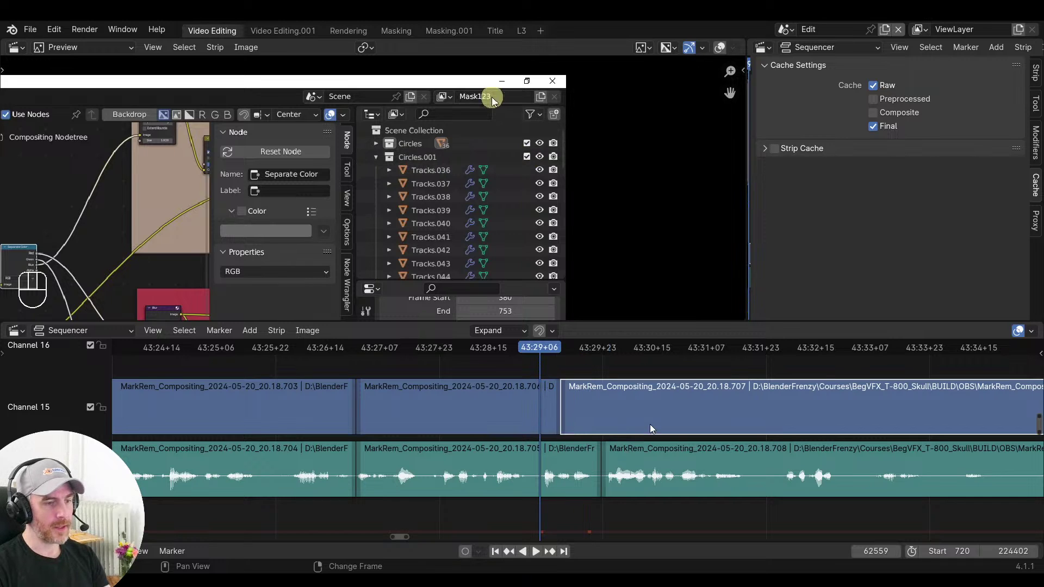
{"action": "left_click", "coordinate": [524, 408]}
{"action": "left_click", "coordinate": [510, 455], "text": "shift"}
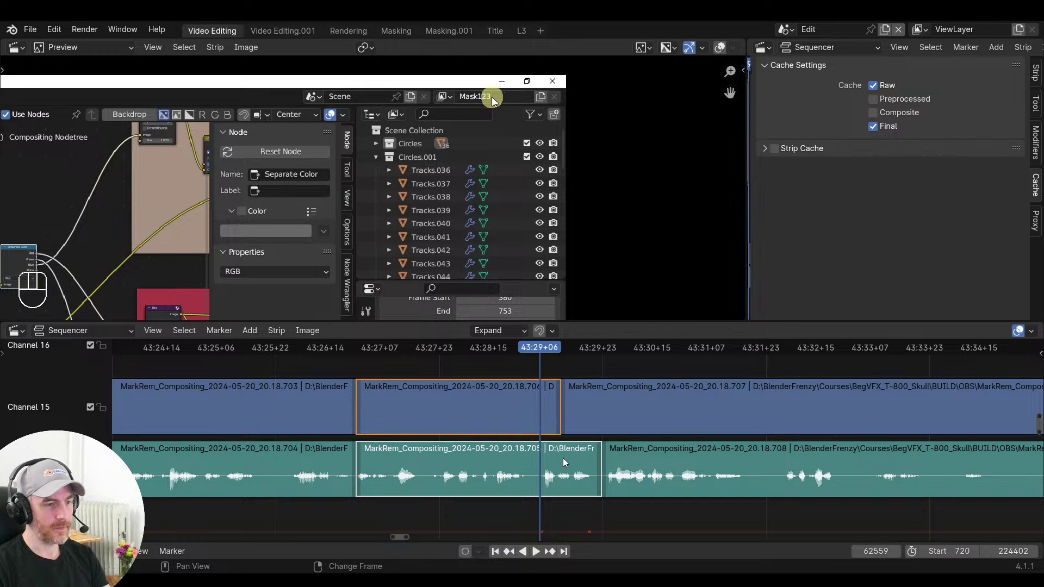
{"action": "left_click_drag", "start_coordinate": [559, 406], "coordinate": [680, 405]}
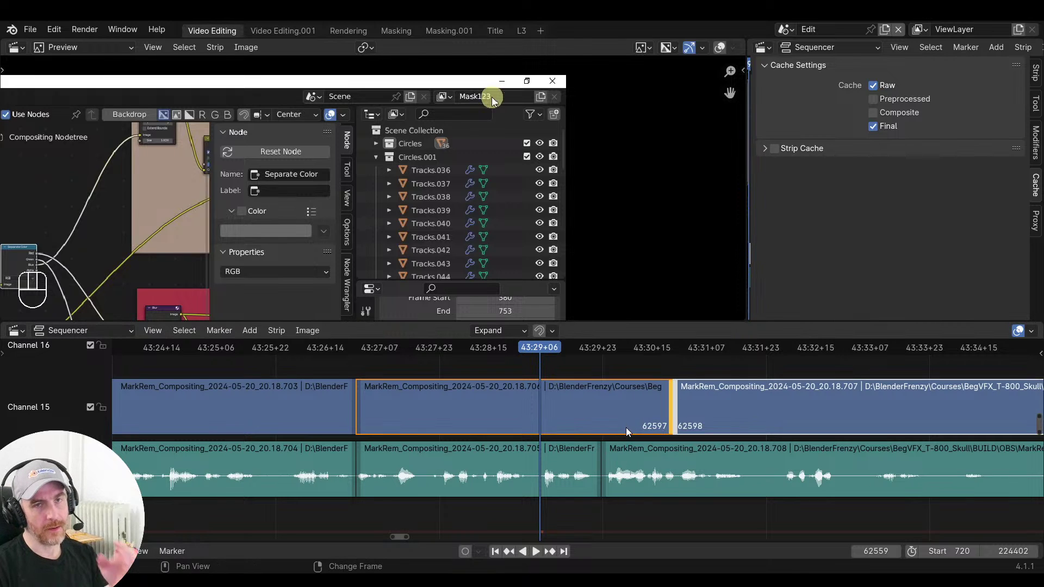
{"action": "left_click", "coordinate": [593, 409]}
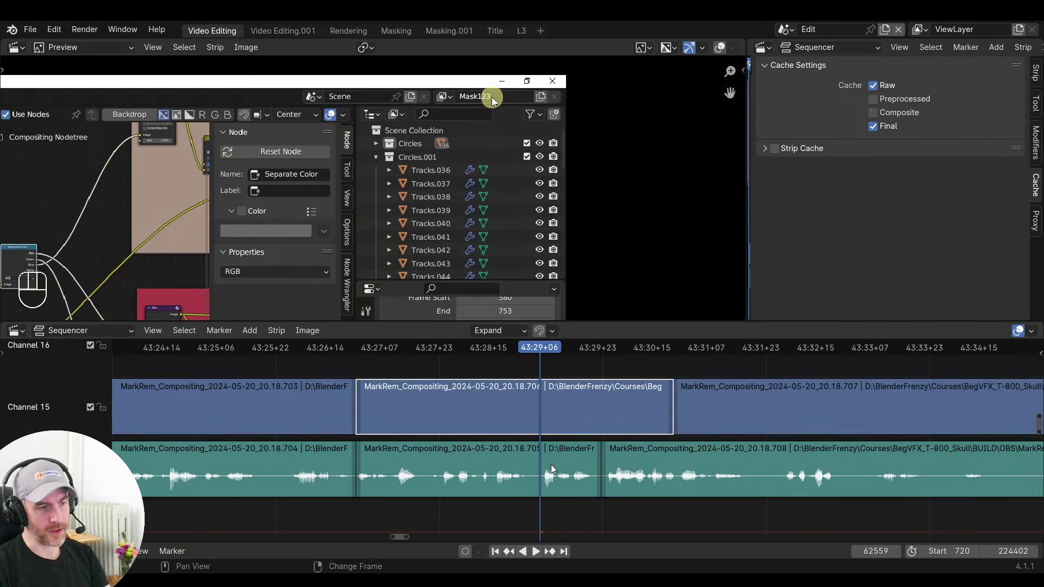
{"action": "left_click", "coordinate": [550, 464], "text": "shift"}
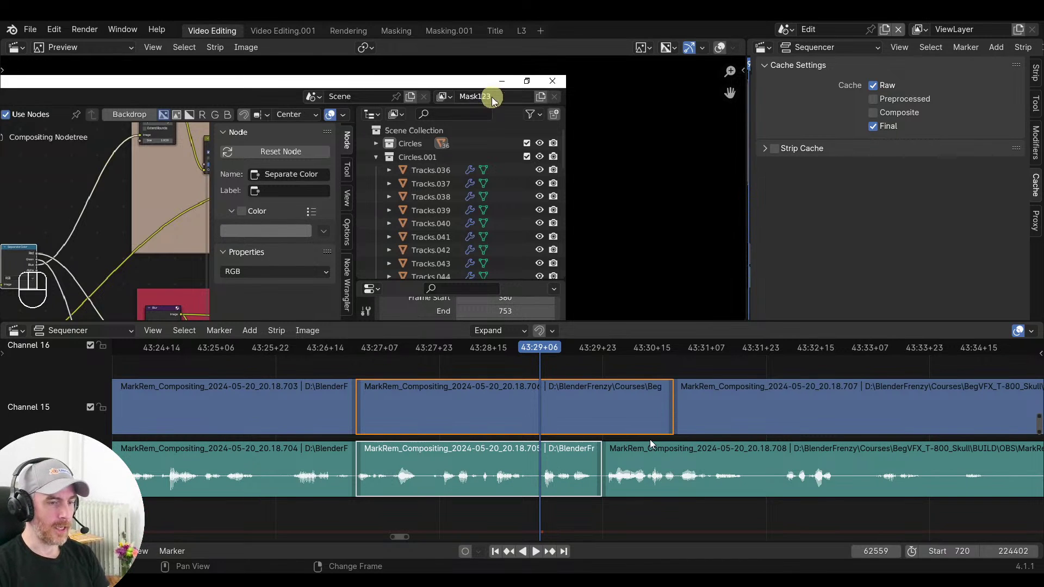
Undo the video join's move to frame 62598 together with the related strip selections
{"action": "key", "text": "ctrl"}
{"action": "key", "text": "ctrl+z"}
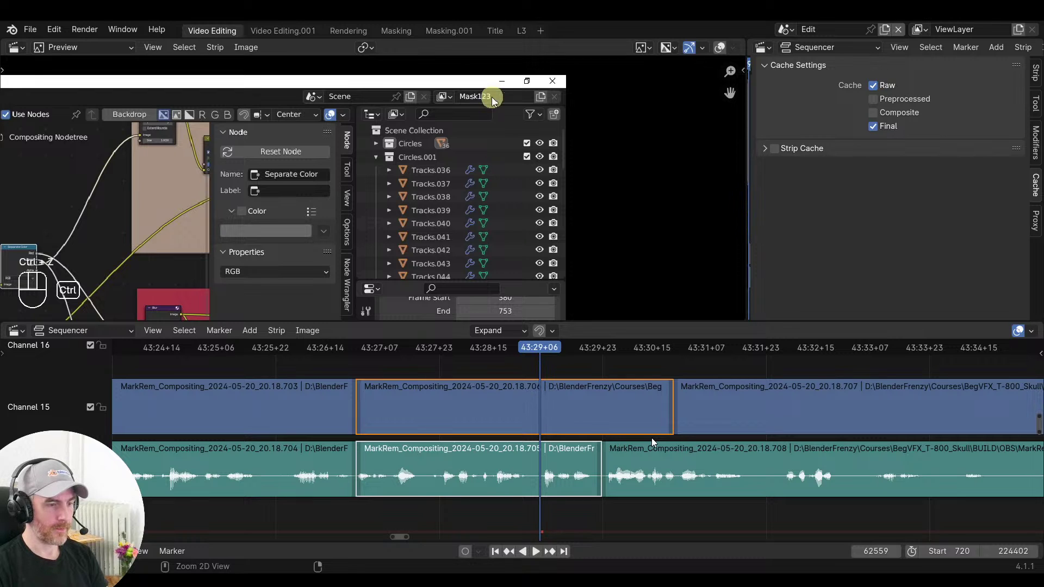
{"action": "key", "text": "ctrl+z"}
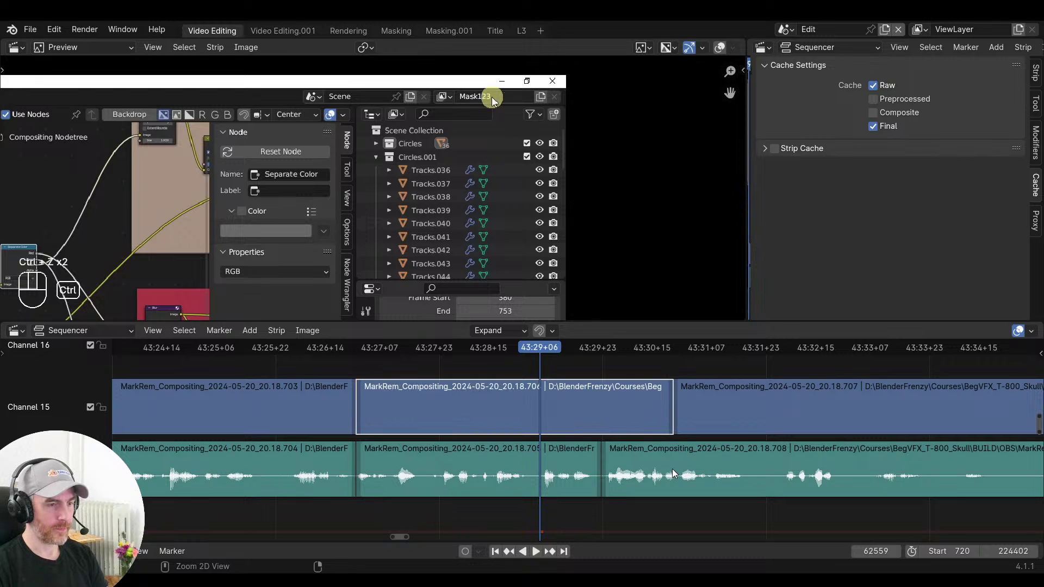
{"action": "key", "text": "ctrl+z"}
{"action": "key", "text": "ctrl+x"}
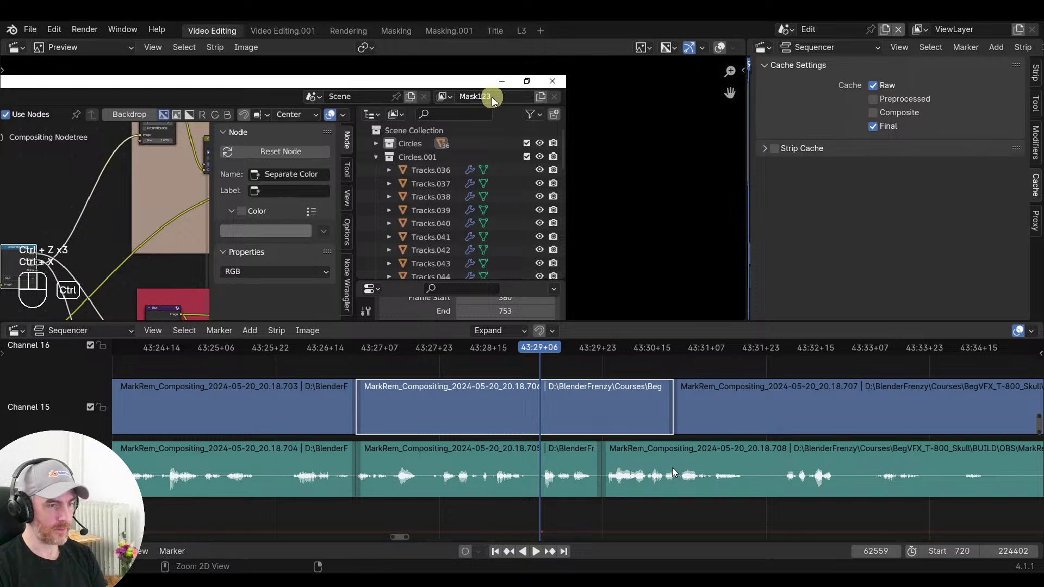
{"action": "key", "text": "ctrl+z"}
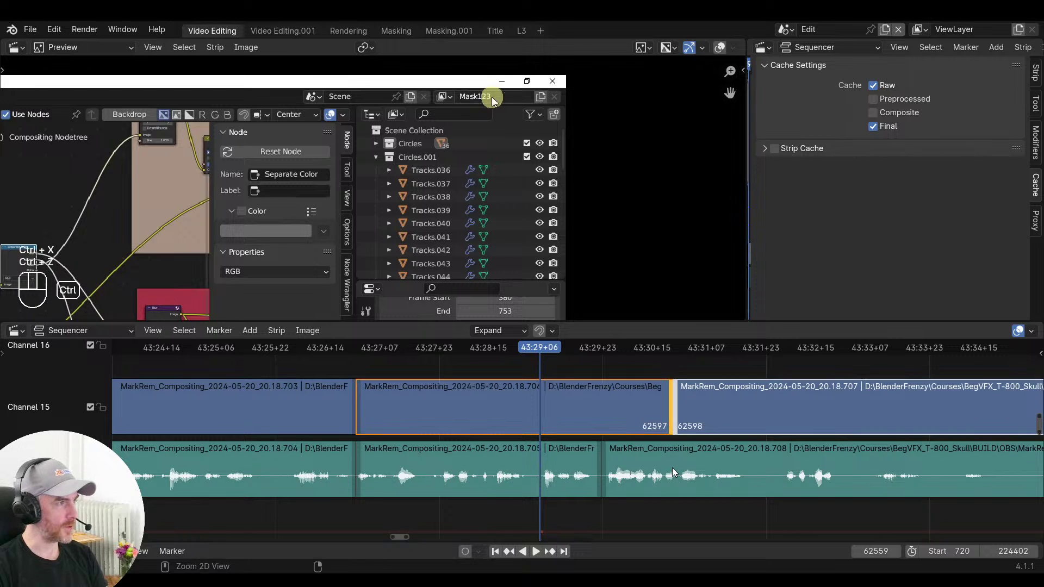
{"action": "key", "text": "ctrl+z"}
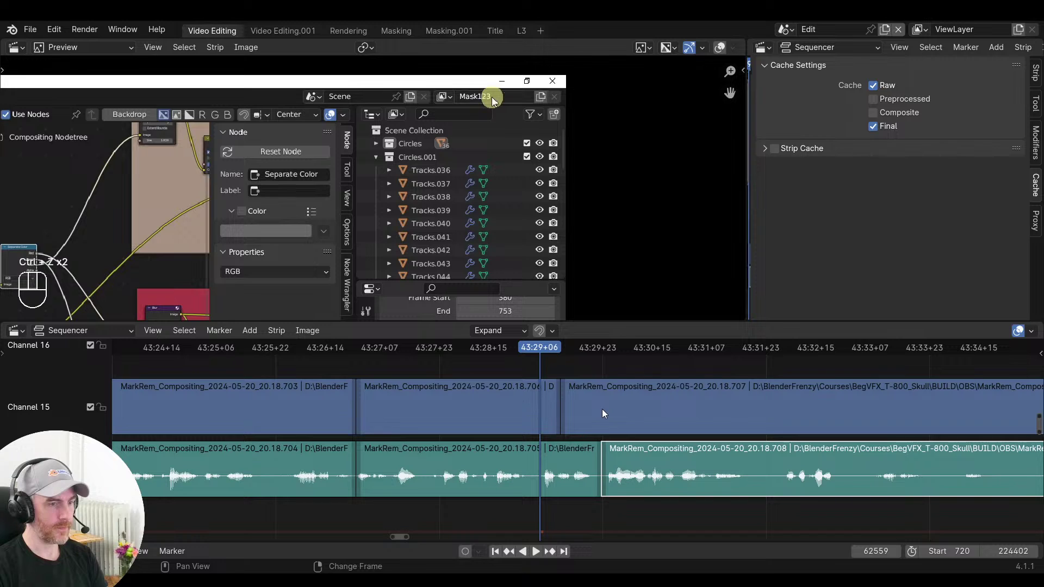
{"action": "key", "text": "ctrl+z"}
{"action": "key", "text": "ctrl+z"}
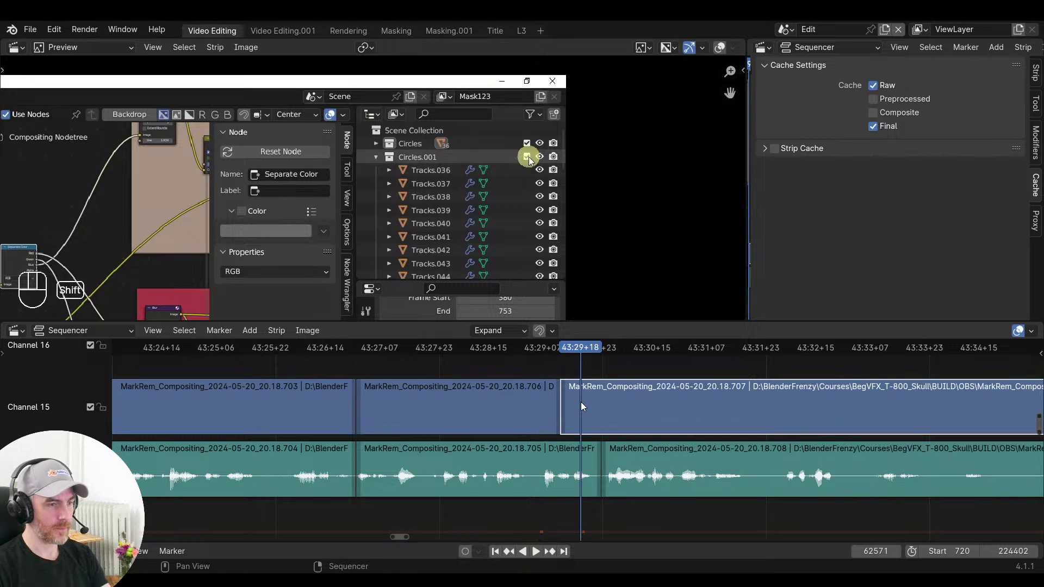
Check the picture around the shifted video join, from 43:29+11 through 43:29+17
{"action": "key", "text": "shift+e"}
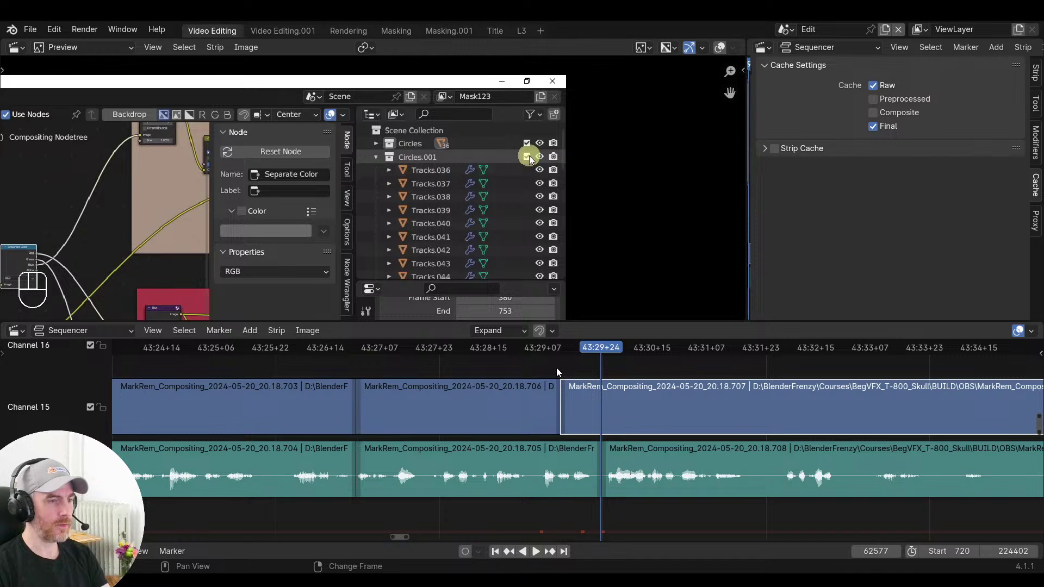
{"action": "left_click", "coordinate": [527, 156]}
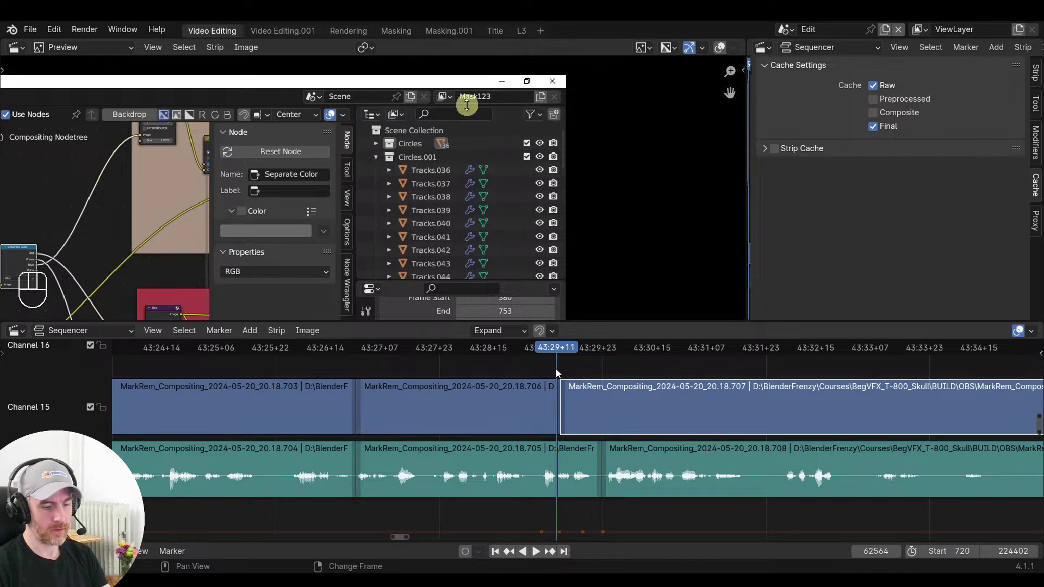
{"action": "key", "text": "Right"}
{"action": "key", "text": "Right"}
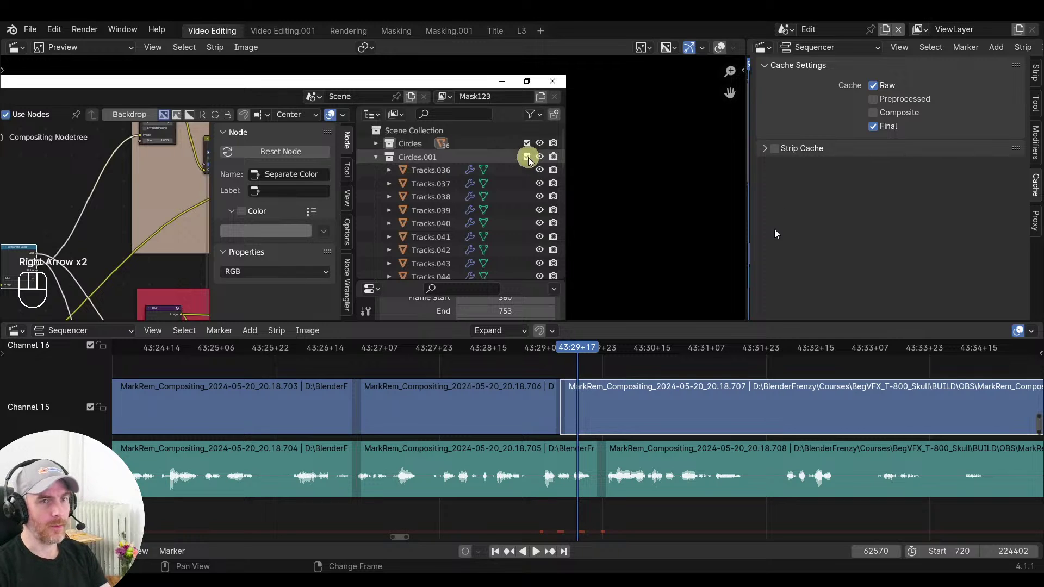
Set the preview's proxy render size to 50%
{"action": "key", "text": "n"}
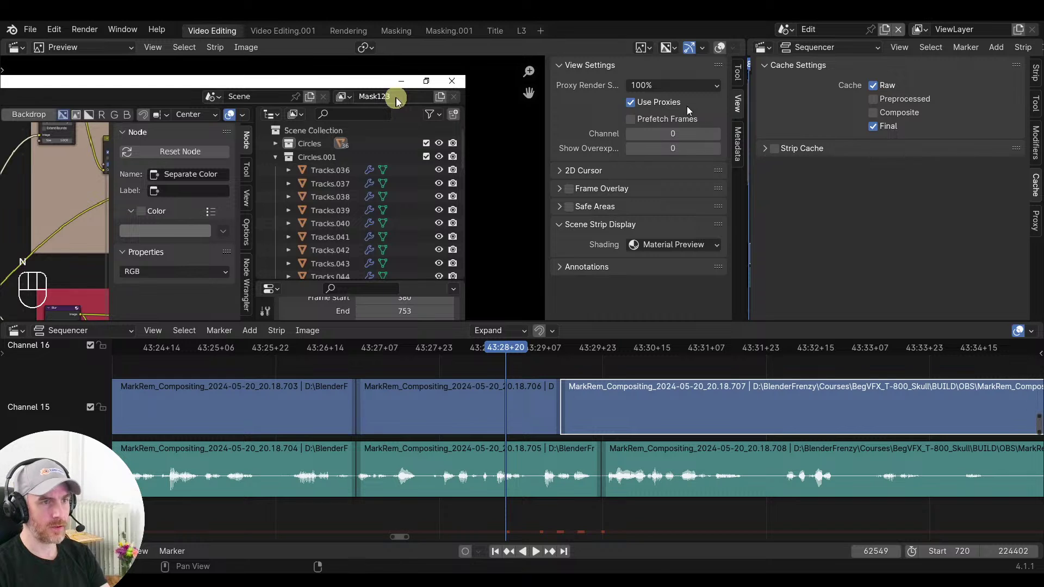
{"action": "left_click", "coordinate": [673, 85]}
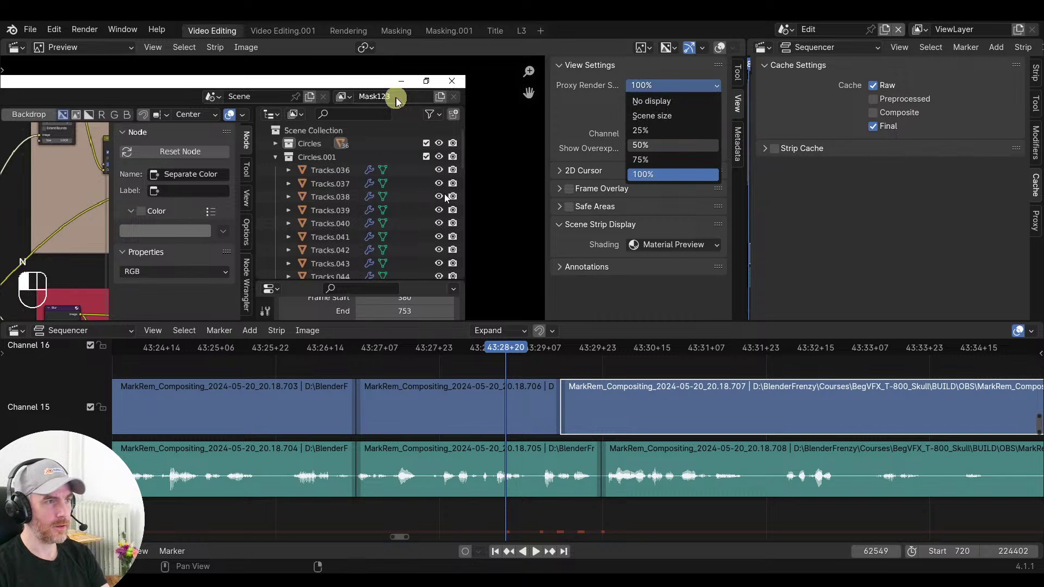
{"action": "key", "text": "Return"}
{"action": "key", "text": "n"}
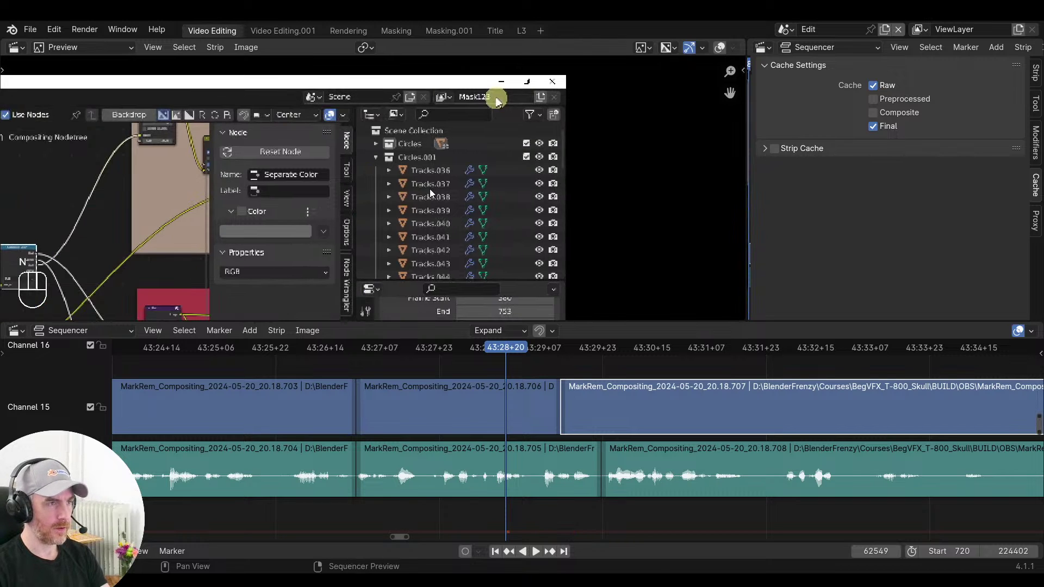
Play the edit from 43:28+20 across the shifted video join, return to 43:29+10 and deselect the strips
{"action": "key", "text": "space"}
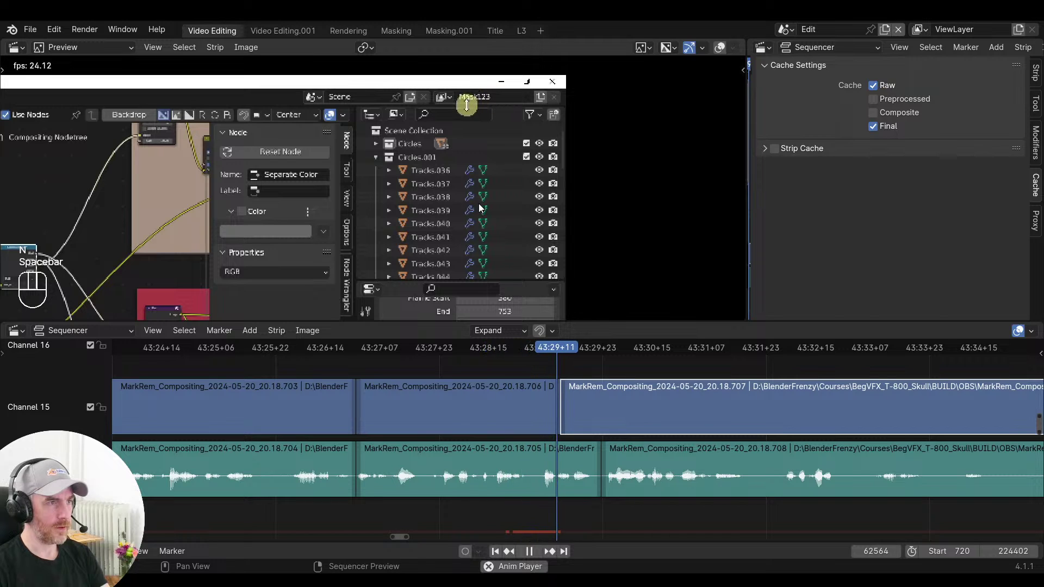
{"action": "key", "text": "space"}
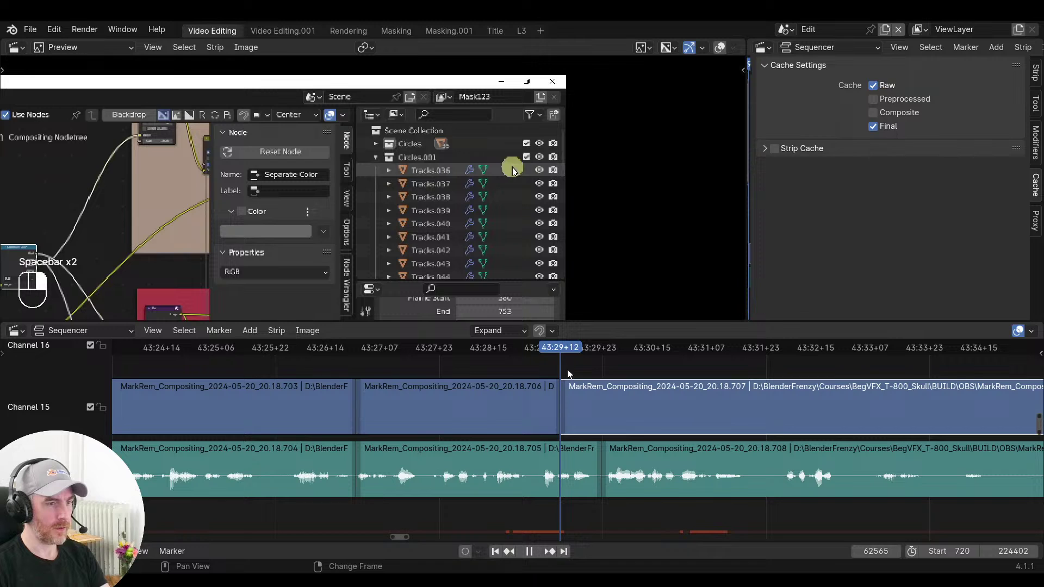
{"action": "key", "text": "space"}
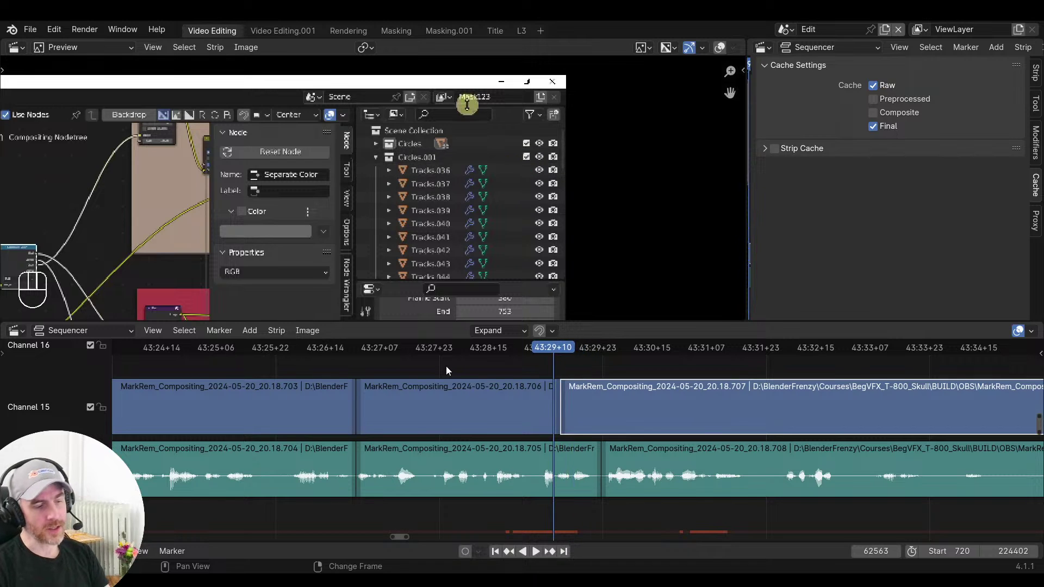
{"action": "left_click", "coordinate": [456, 371]}
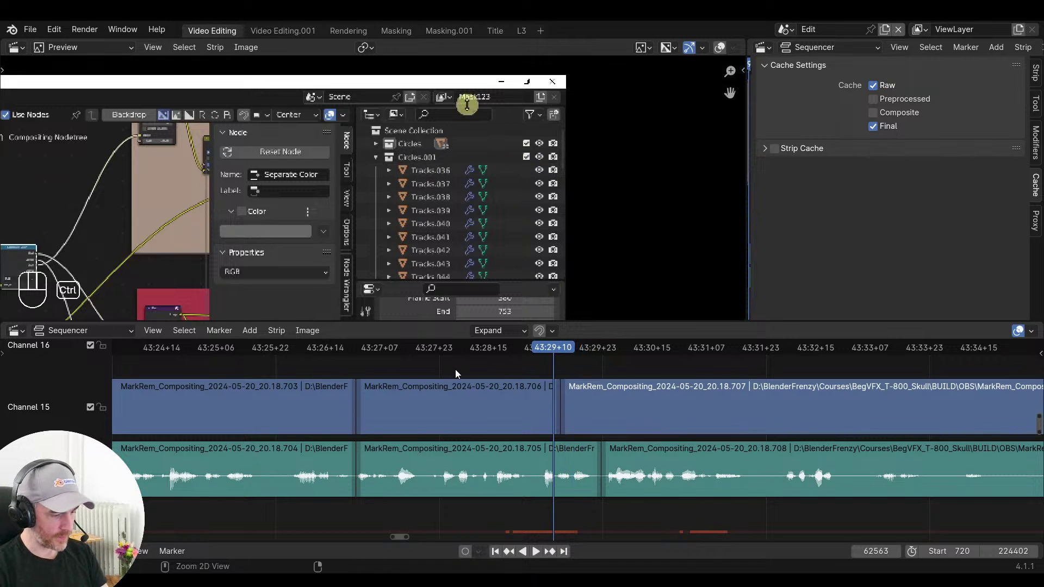
Save the project and save an incremented copy as EDIT_MarkRem_Compositing_a0132.blend
{"action": "key", "text": "ctrl+s"}
{"action": "key", "text": "ctrl+shift+s"}
{"action": "key", "text": "KP_Add"}
{"action": "key", "text": "KP_Enter"}
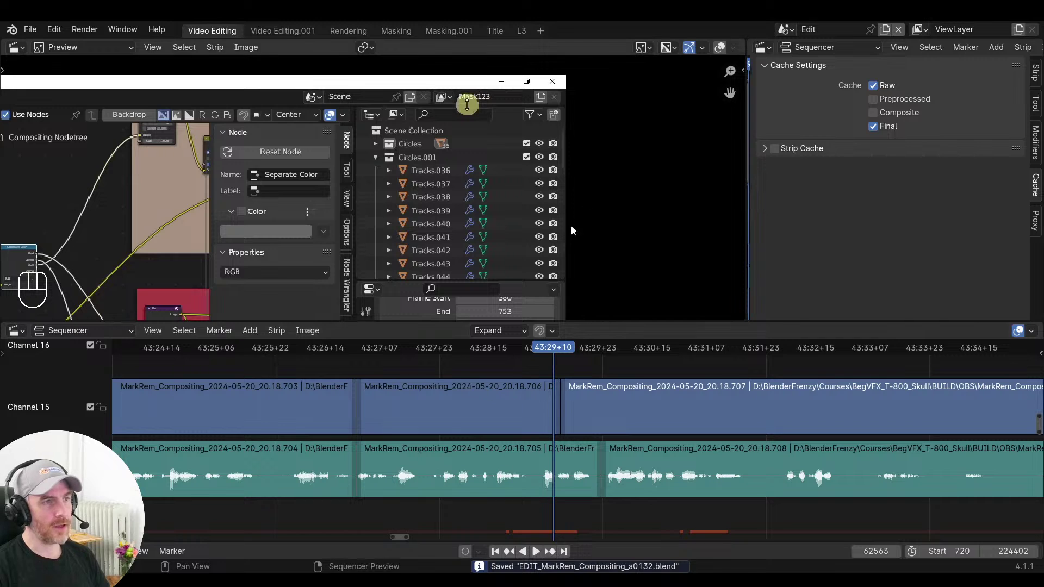
Enable frame prefetching in the preview's view settings
{"action": "key", "text": "n"}
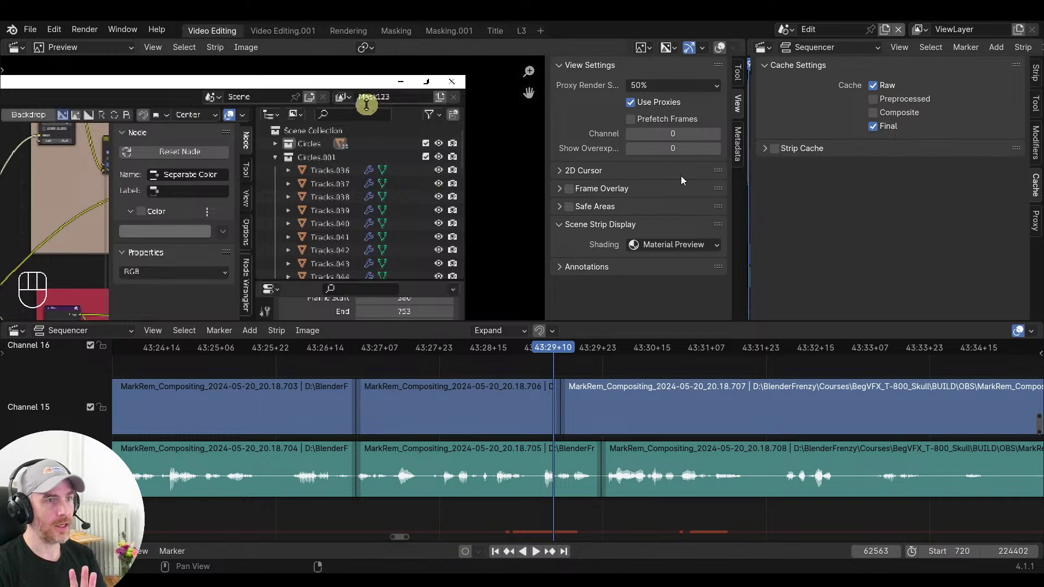
{"action": "left_click", "coordinate": [630, 120]}
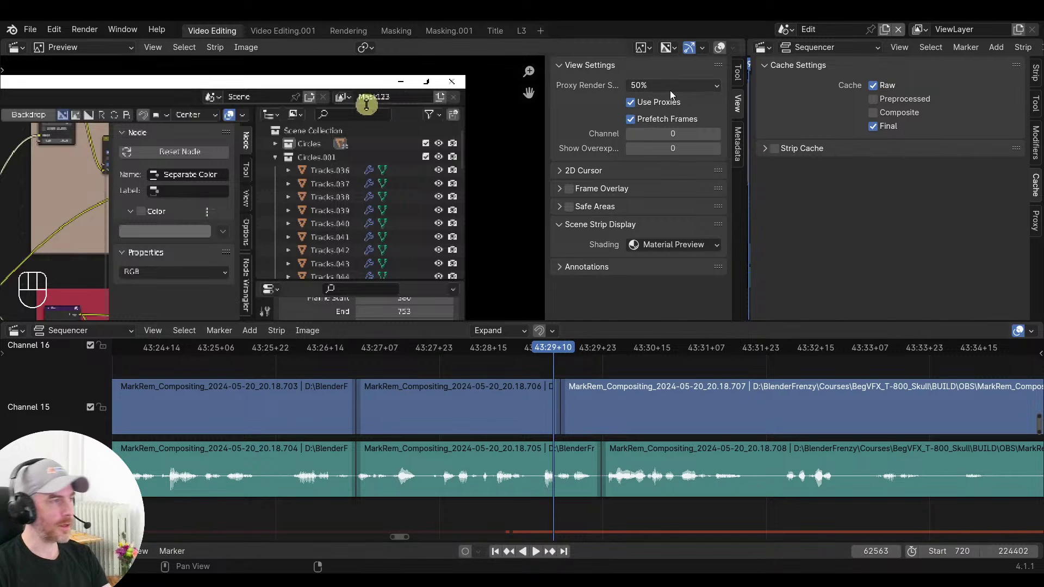
{"action": "left_click", "coordinate": [161, 332]}
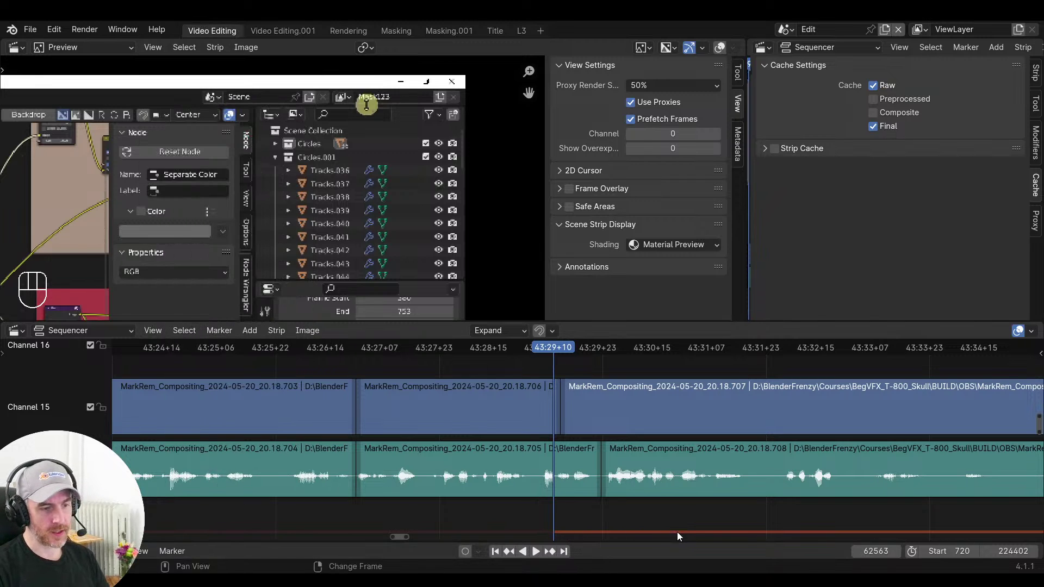
Review the sequencer's cache display options and the cached range, then open the preferences
{"action": "left_click", "coordinate": [161, 332]}
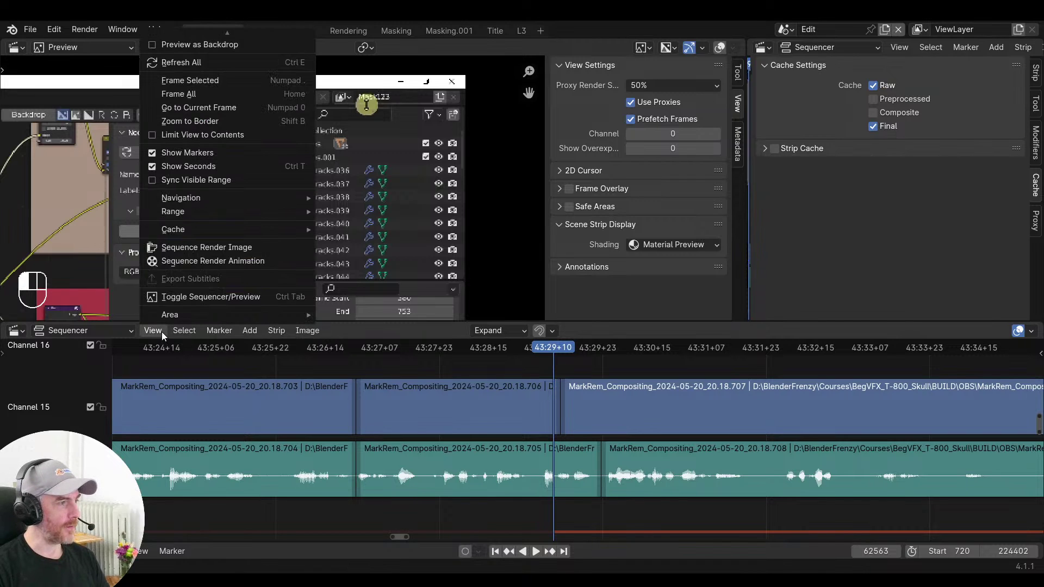
{"action": "mouse_move", "coordinate": [168, 230]}
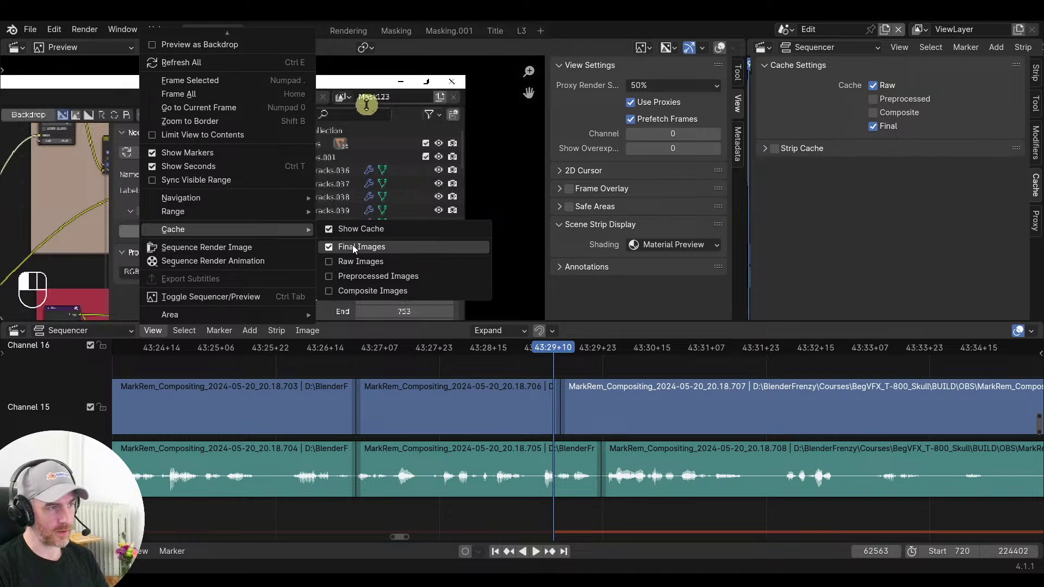
{"action": "scroll", "coordinate": [583, 534], "scroll_direction": "down", "scroll_amount": 8}
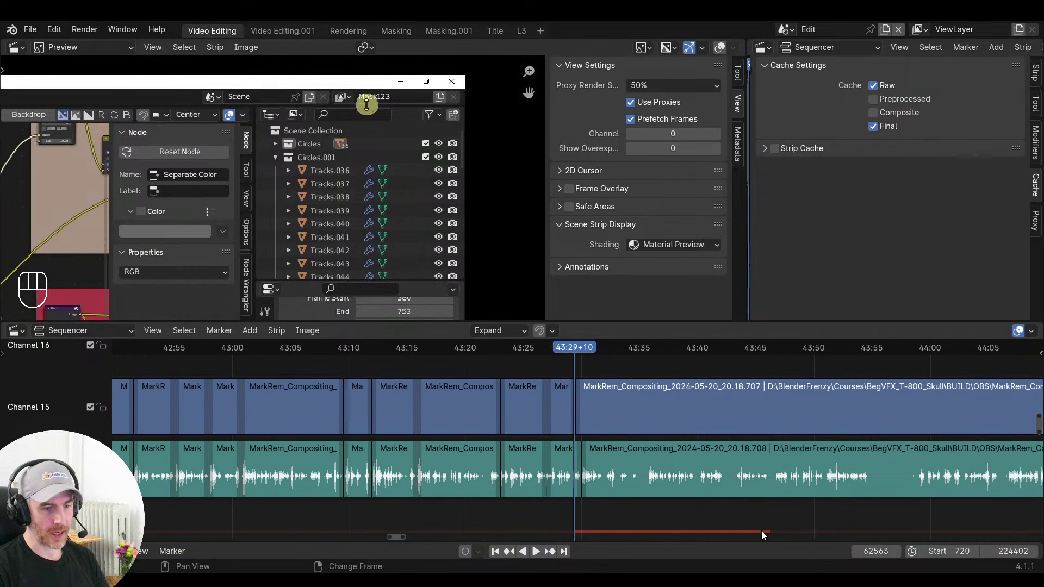
{"action": "left_click", "coordinate": [51, 31]}
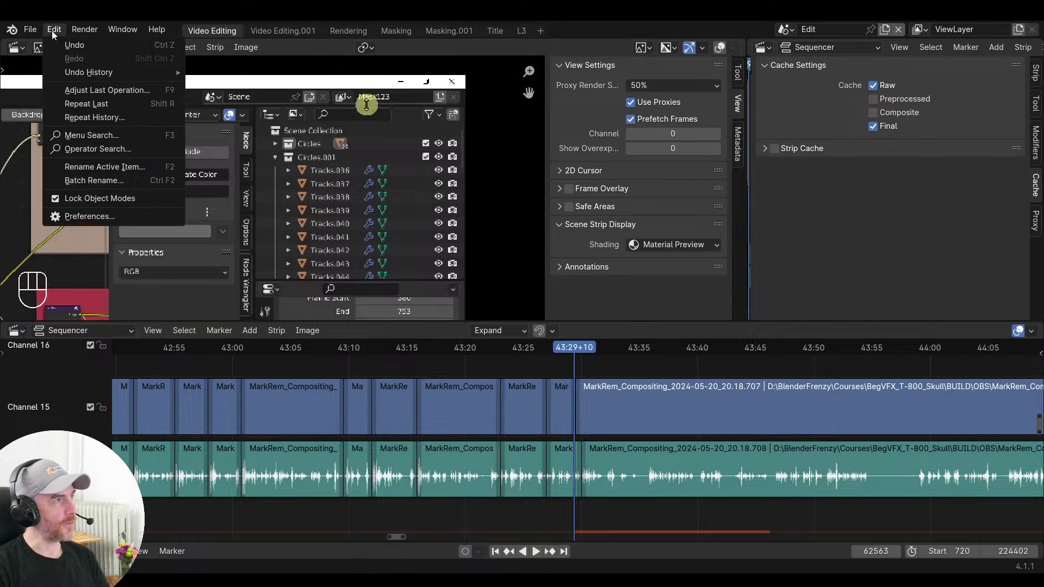
{"action": "left_click", "coordinate": [70, 217]}
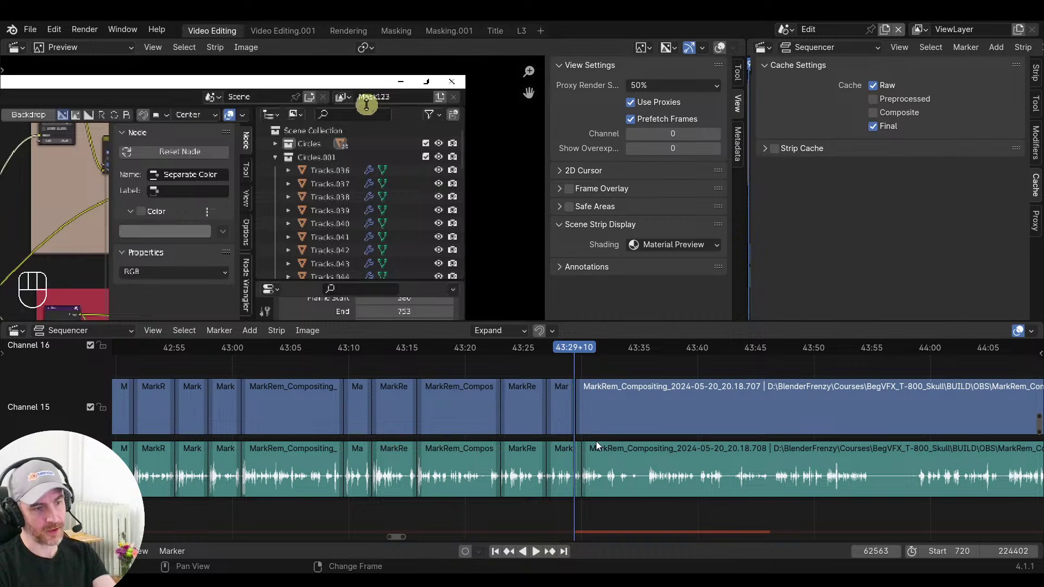
{"action": "scroll", "coordinate": [596, 442], "scroll_direction": "up", "scroll_amount": 4}
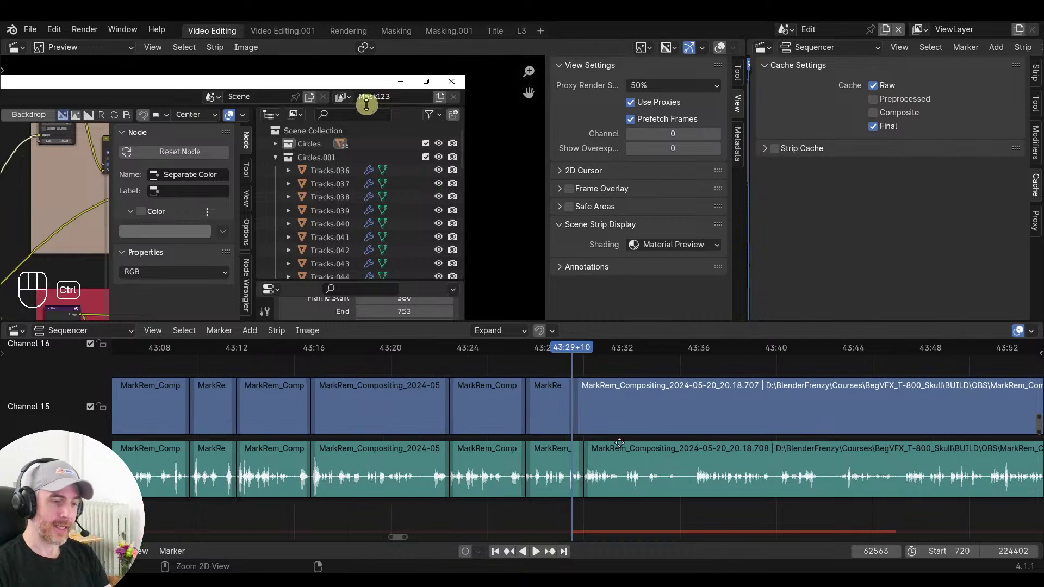
{"action": "scroll", "coordinate": [614, 448], "scroll_direction": "up", "scroll_amount": 2}
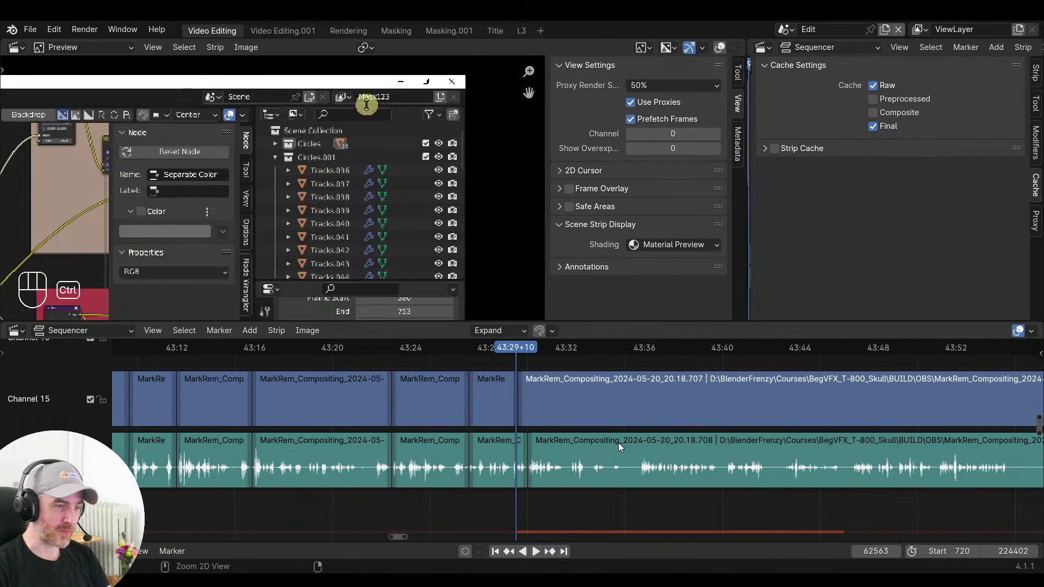
Turn frame prefetching off and on again, then play the edit from 43:24+15 across the video join
{"action": "left_click", "coordinate": [632, 119]}
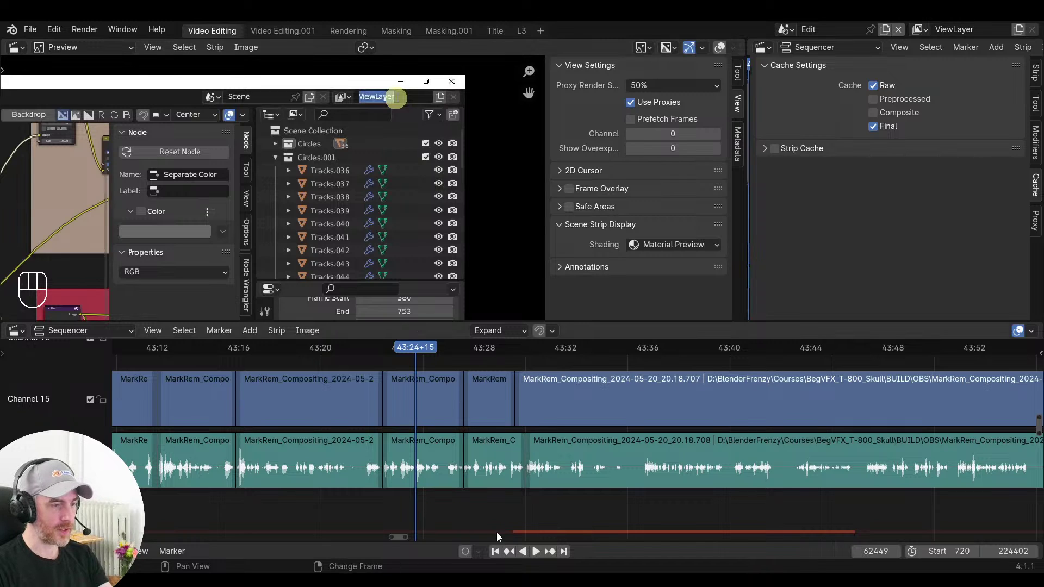
{"action": "left_click", "coordinate": [629, 118]}
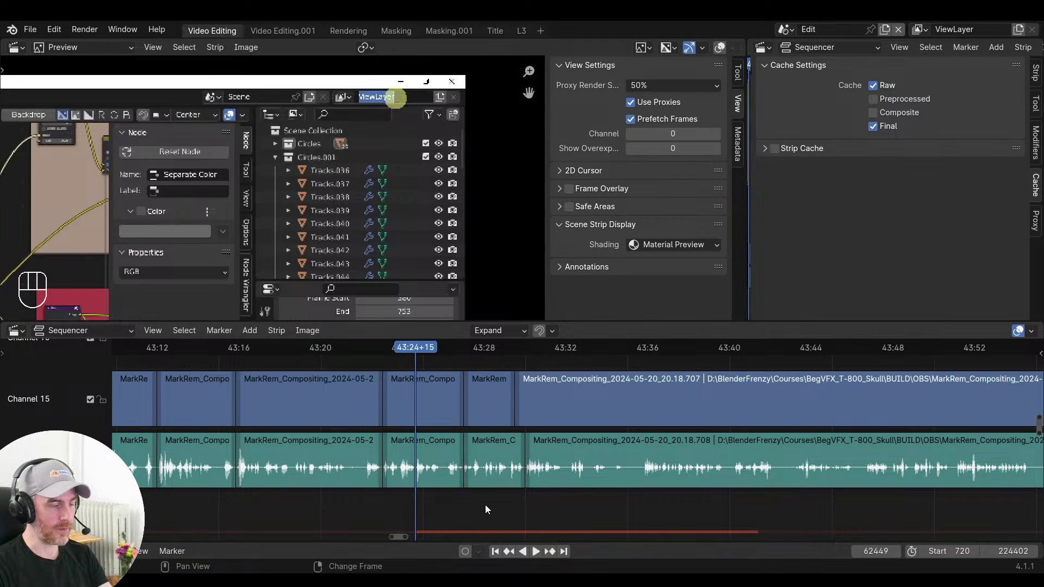
{"action": "key", "text": "space"}
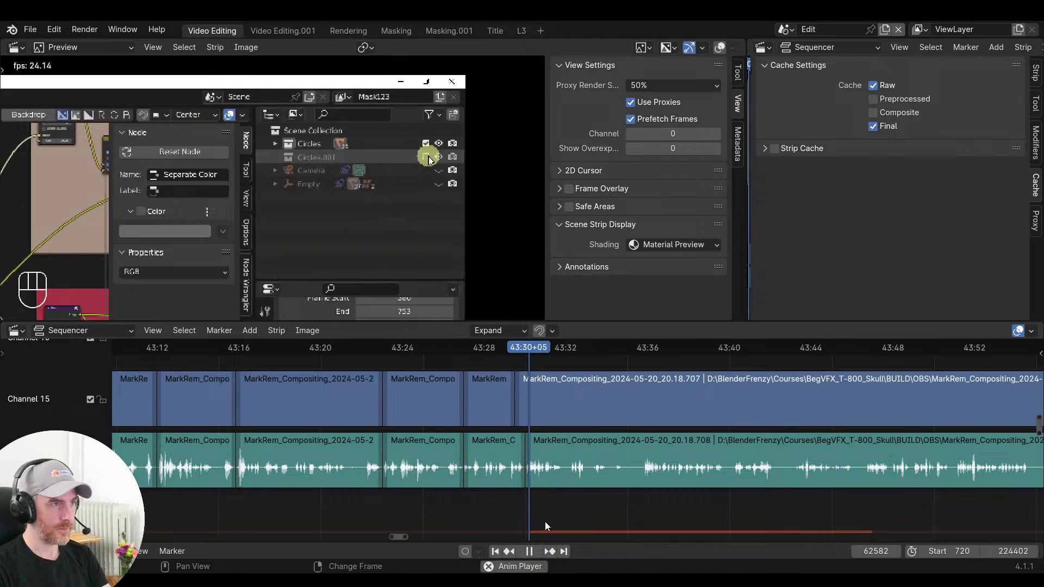
{"action": "key", "text": "space"}
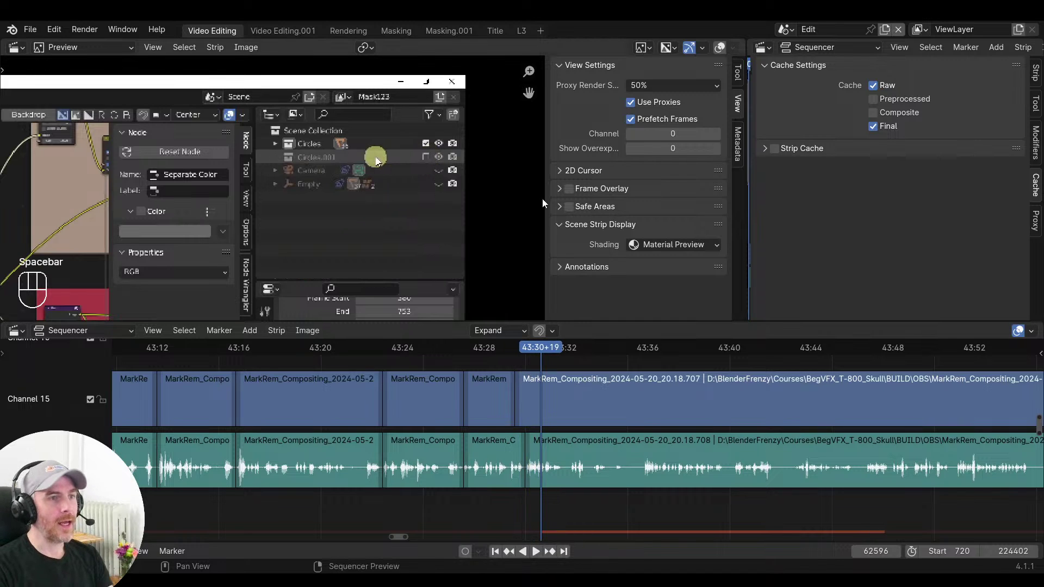
Set the preview's proxy render size to 100% and play the edit from 43:25+17 across the join
{"action": "left_click", "coordinate": [678, 85]}
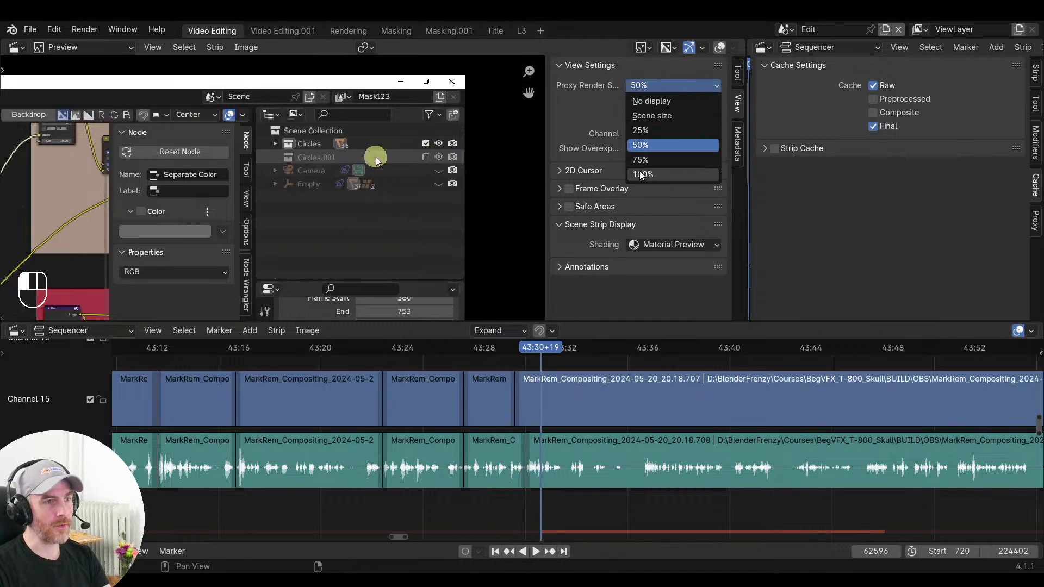
{"action": "key", "text": "Return"}
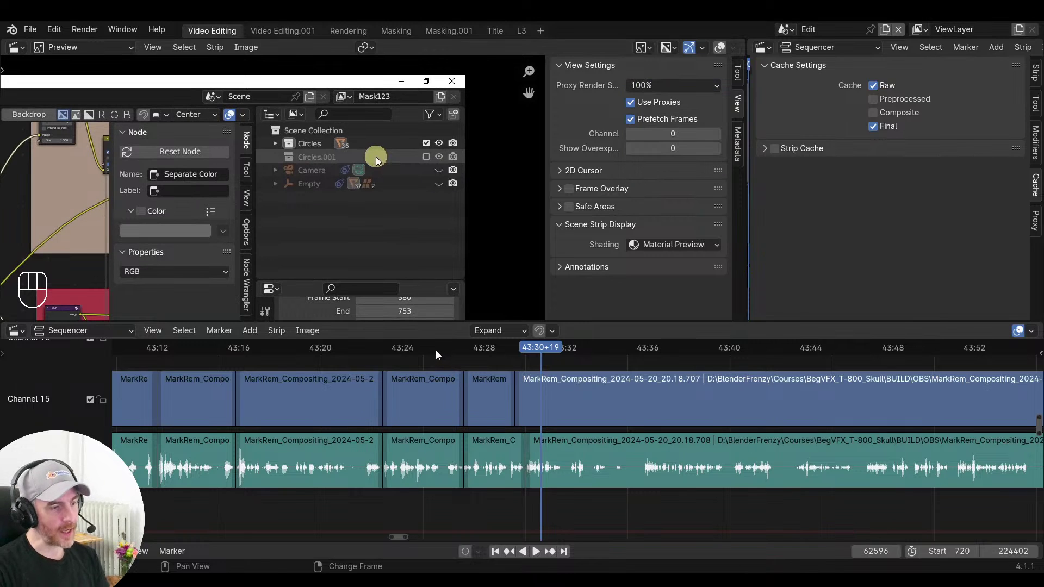
{"action": "left_click", "coordinate": [437, 353]}
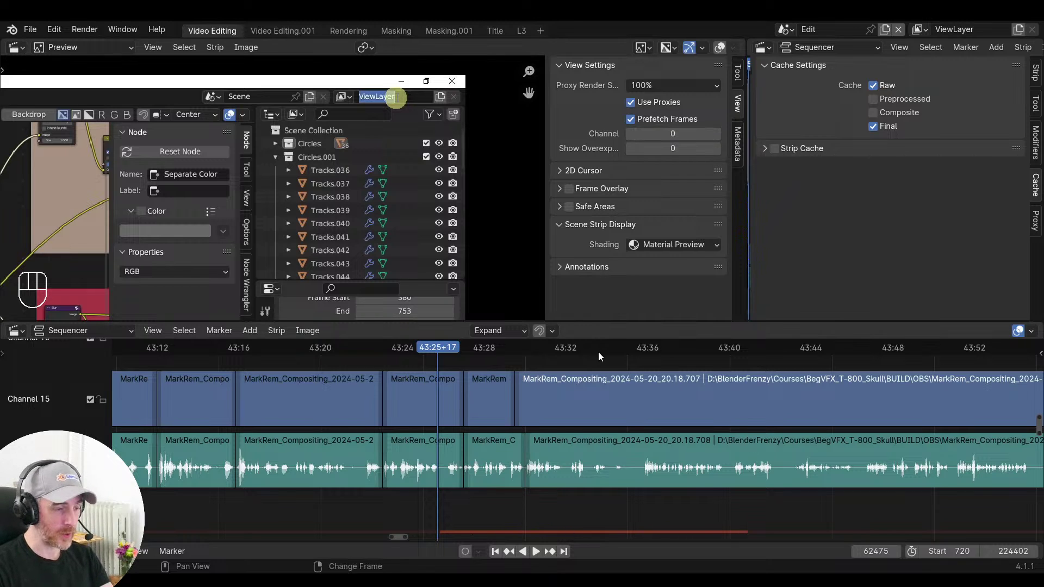
{"action": "key", "text": "space"}
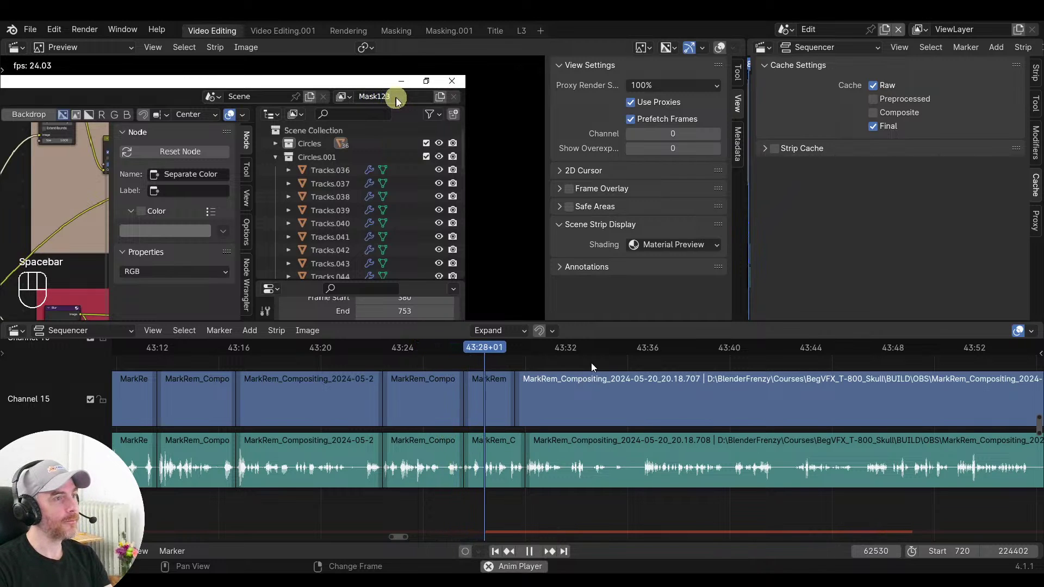
{"action": "left_click", "coordinate": [426, 157]}
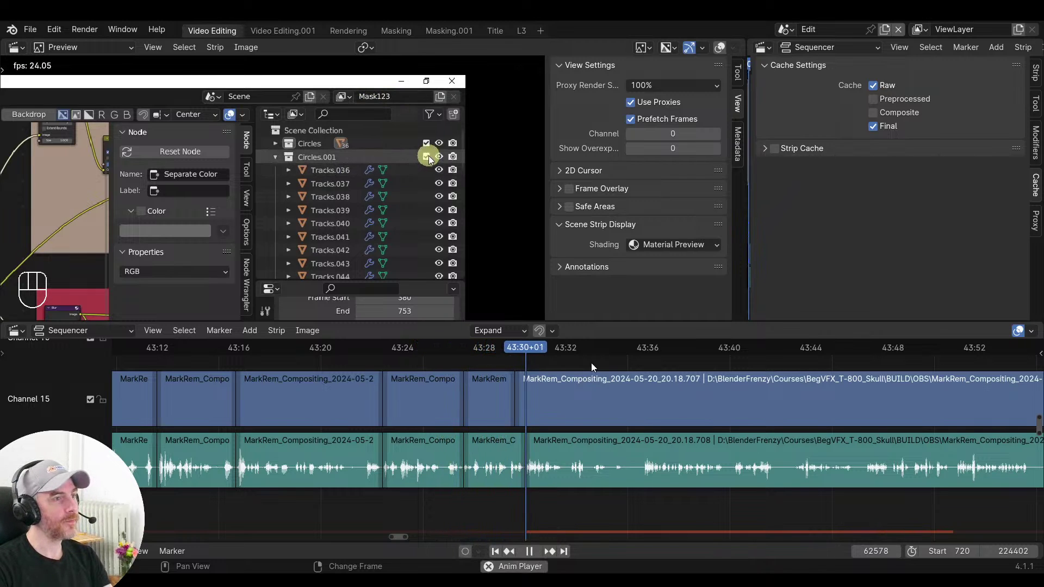
{"action": "key", "text": "space"}
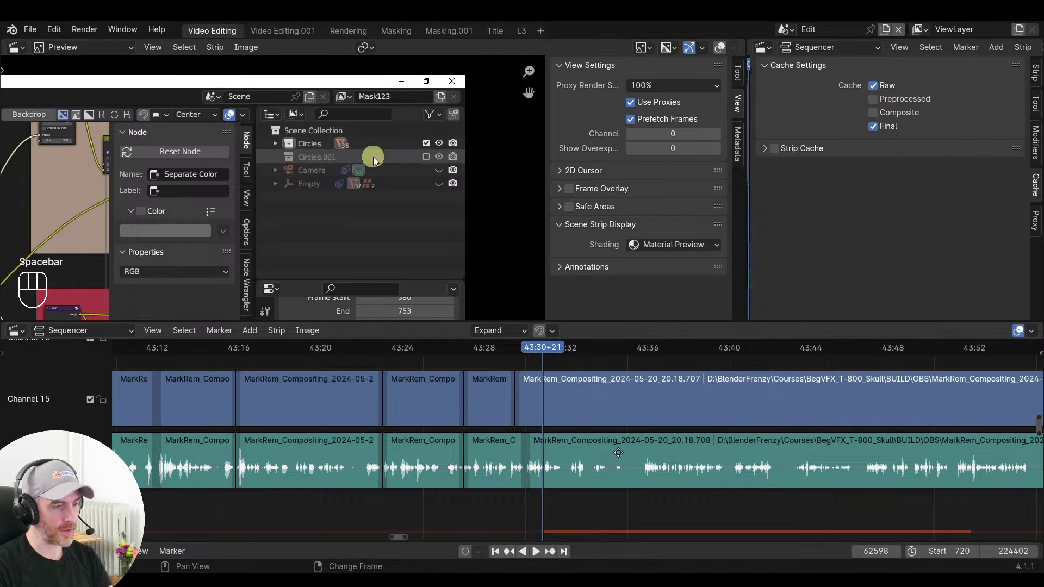
{"action": "middle_click_drag", "start_coordinate": [618, 452], "coordinate": [589, 453]}
Set the preview's proxy render size to 25%, turn off frame prefetching and save the project
{"action": "left_click", "coordinate": [650, 87]}
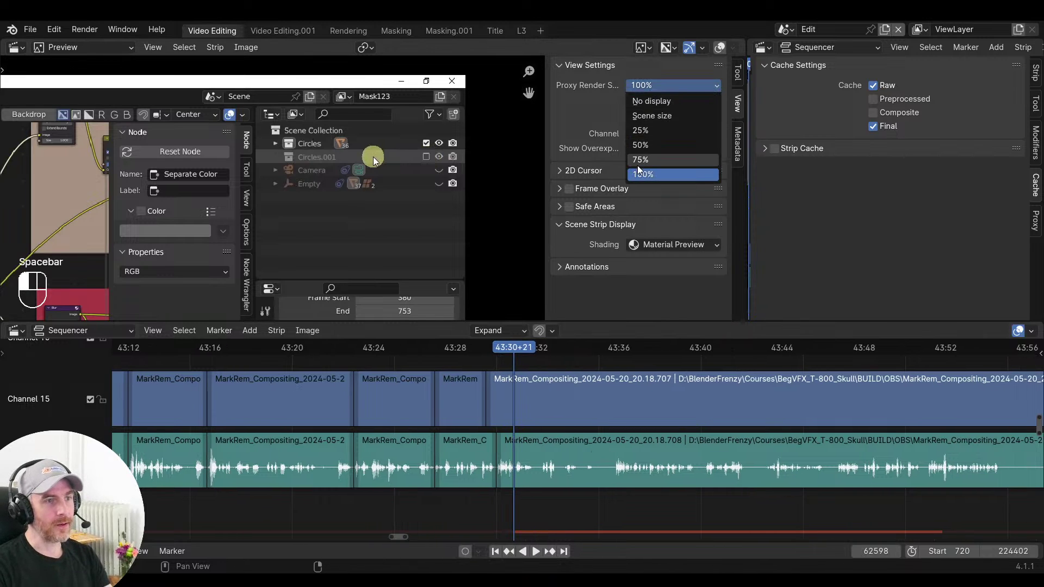
{"action": "left_click", "coordinate": [650, 126]}
{"action": "left_click", "coordinate": [631, 119]}
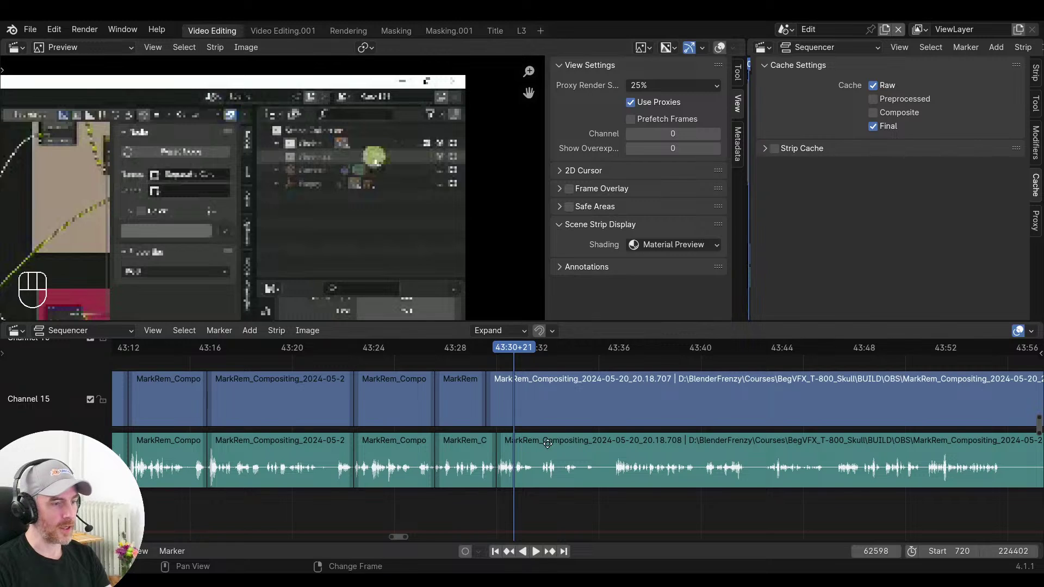
{"action": "middle_click_drag", "start_coordinate": [543, 459], "coordinate": [566, 458], "text": "ctrl"}
{"action": "key", "text": "ctrl+s"}
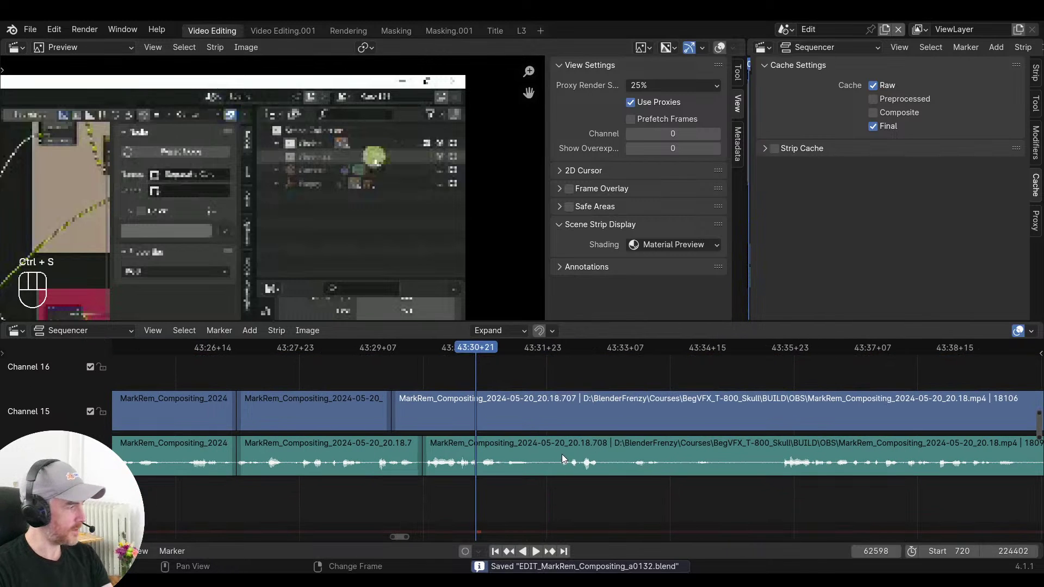
Play the edit around the 43:29+22 join and reframe the preview to show the whole picture
{"action": "key", "text": "space"}
{"action": "right_click_drag", "start_coordinate": [455, 513], "coordinate": [420, 510]}
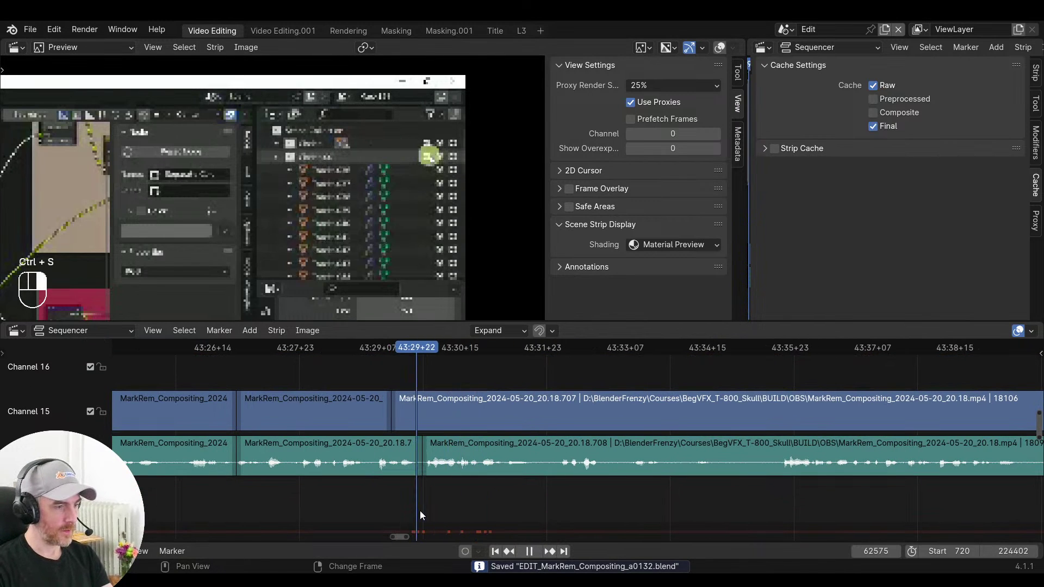
{"action": "key", "text": "space"}
{"action": "middle_click_drag", "start_coordinate": [586, 501], "coordinate": [473, 492]}
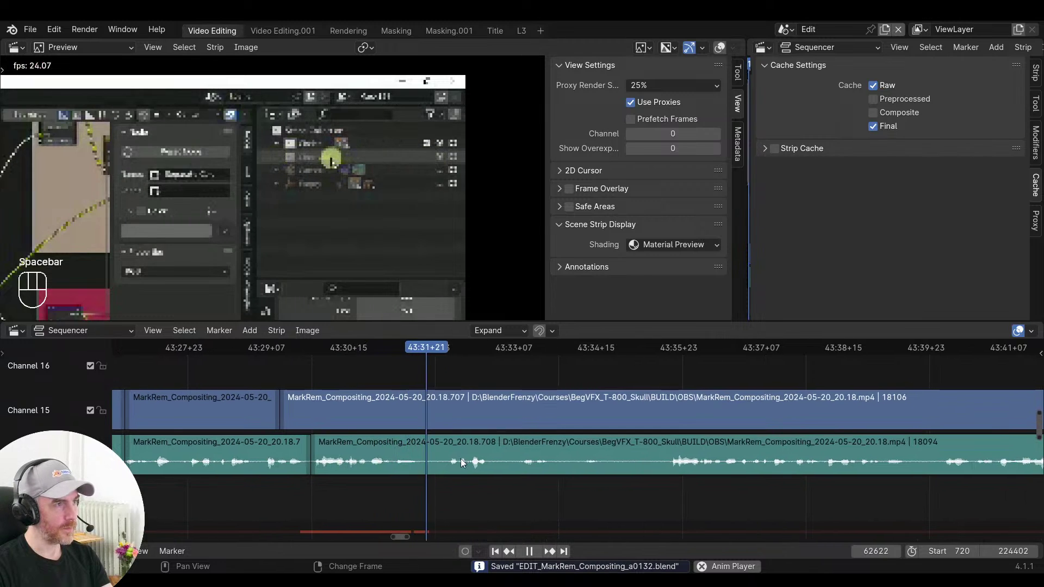
{"action": "middle_click_drag", "start_coordinate": [380, 163], "coordinate": [461, 123], "text": "shift"}
{"action": "scroll", "coordinate": [407, 154], "scroll_direction": "down", "scroll_amount": 2}
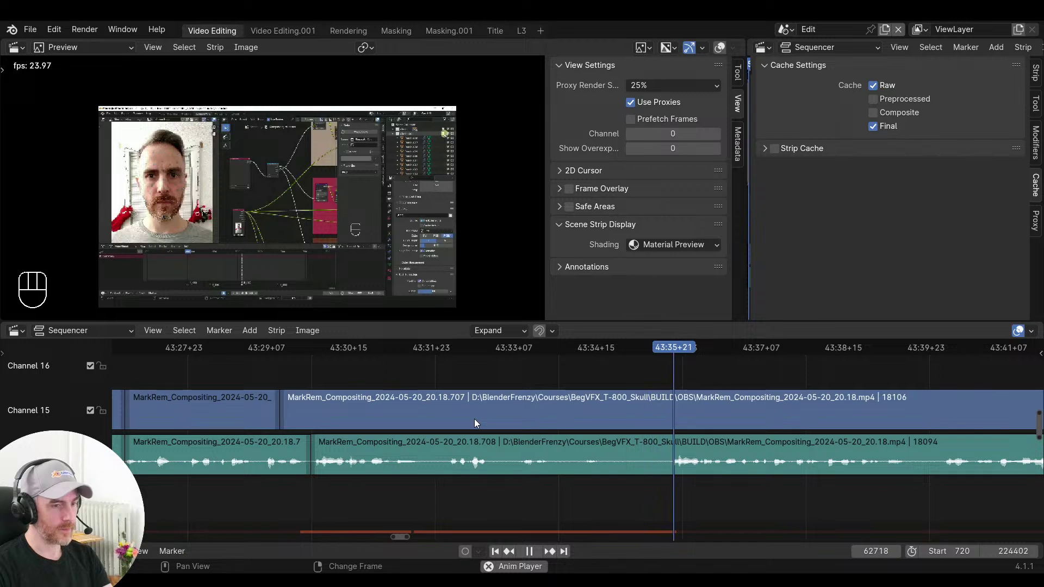
{"action": "right_click", "coordinate": [305, 503]}
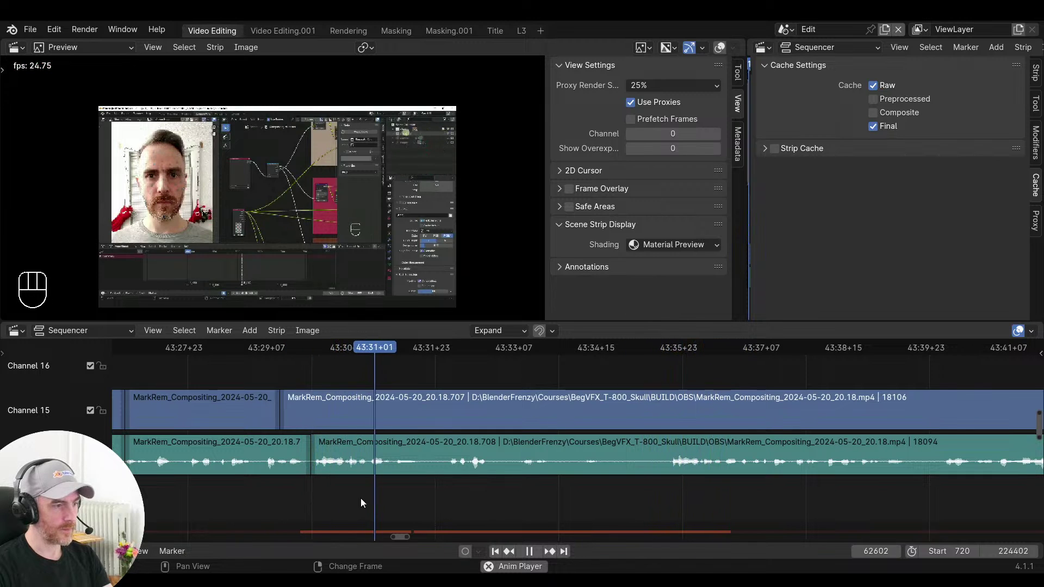
{"action": "key", "text": "space"}
Split the video and audio strips at 43:35+19, just before the next stretch of speech
{"action": "right_click", "coordinate": [612, 478]}
{"action": "right_click_drag", "start_coordinate": [623, 477], "coordinate": [668, 489]}
{"action": "key", "text": "space"}
{"action": "left_click", "coordinate": [471, 397]}
{"action": "key", "text": "f"}
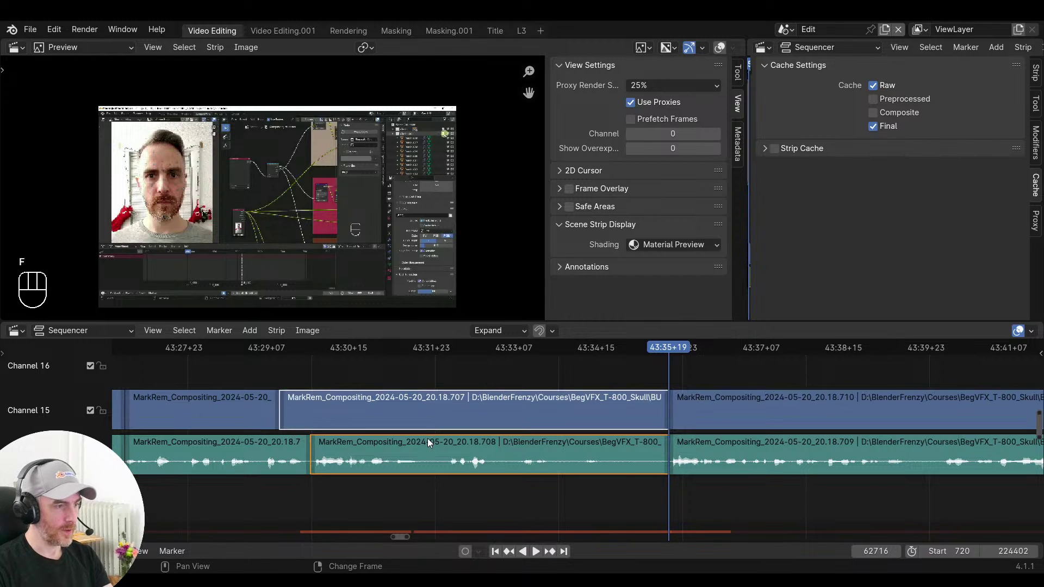
Try to delete the video and audio section before the 43:35+19 cut and close the gap
{"action": "key", "text": "x"}
{"action": "key", "text": "v"}
{"action": "key", "text": "space"}
{"action": "key", "text": "space"}
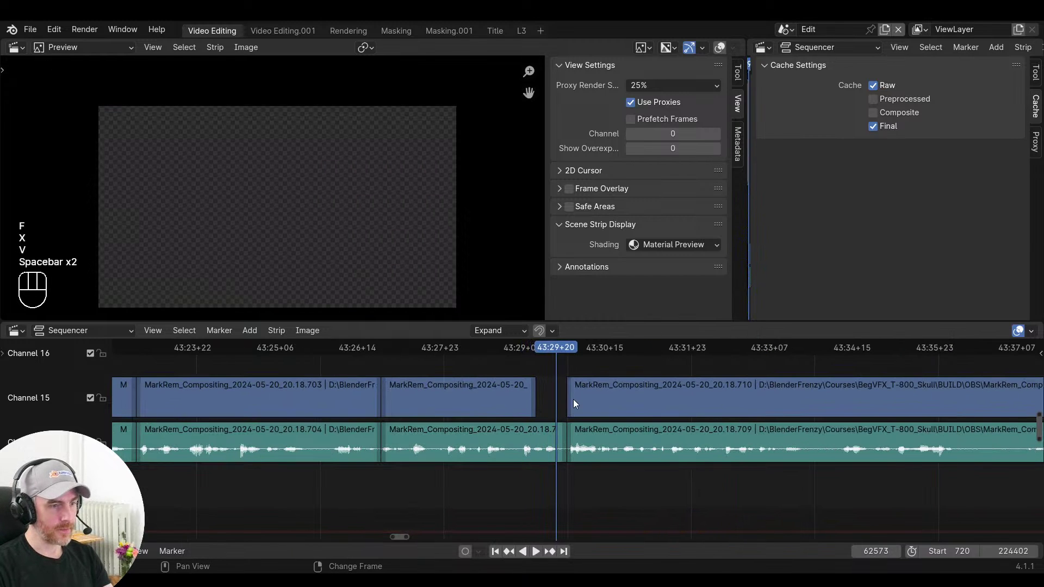
{"action": "middle_click_drag", "start_coordinate": [563, 402], "coordinate": [536, 431], "text": "ctrl"}
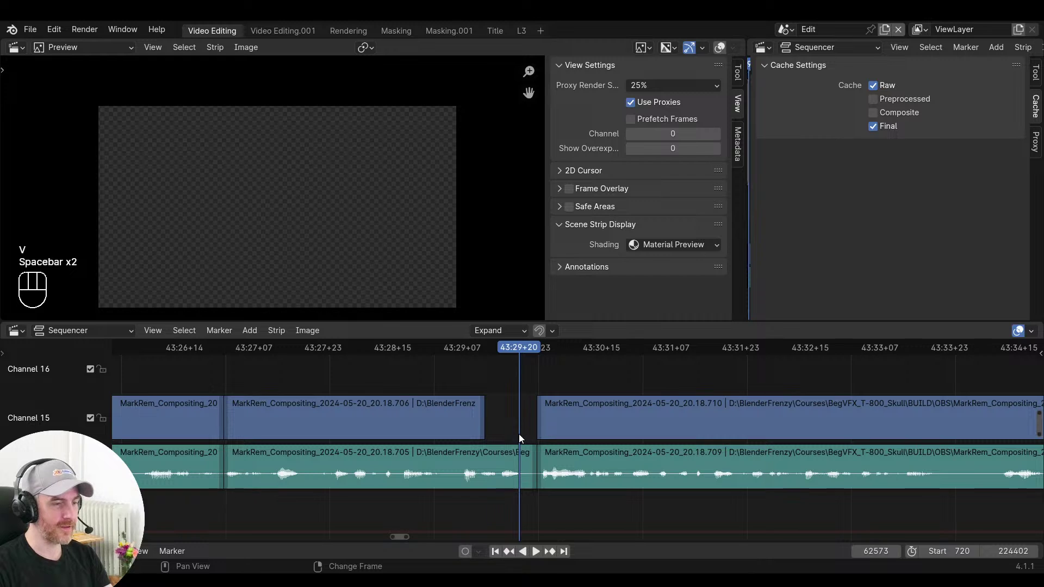
Undo the gap closing and the deletion of the section before the 43:35+19 cut
{"action": "key", "text": "ctrl+z"}
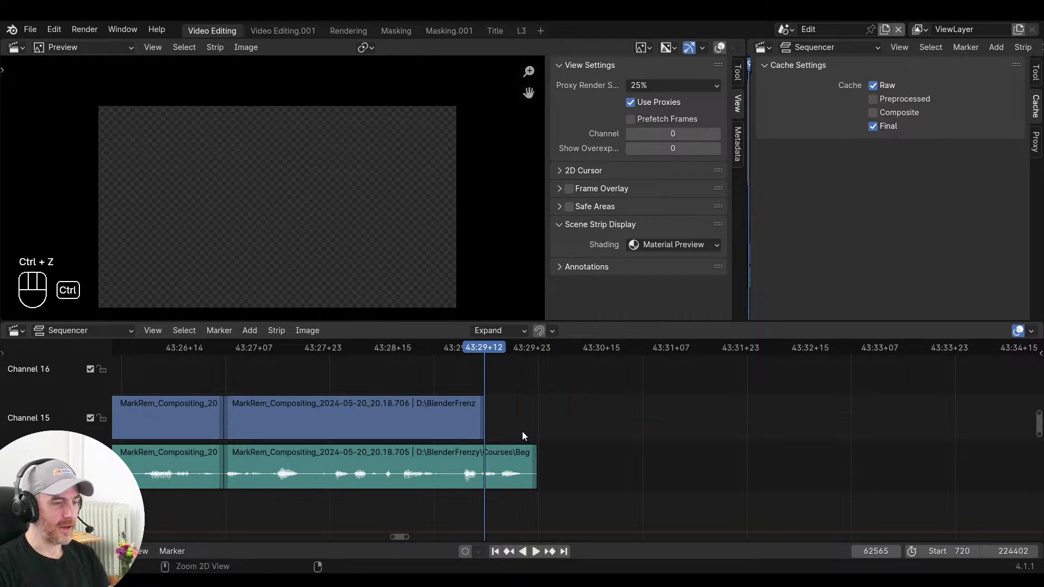
{"action": "key", "text": "ctrl+z"}
{"action": "key", "text": "ctrl+z"}
Split only the video strip at 43:29+24, in line with the start of the audio strip below
{"action": "left_click", "coordinate": [562, 489]}
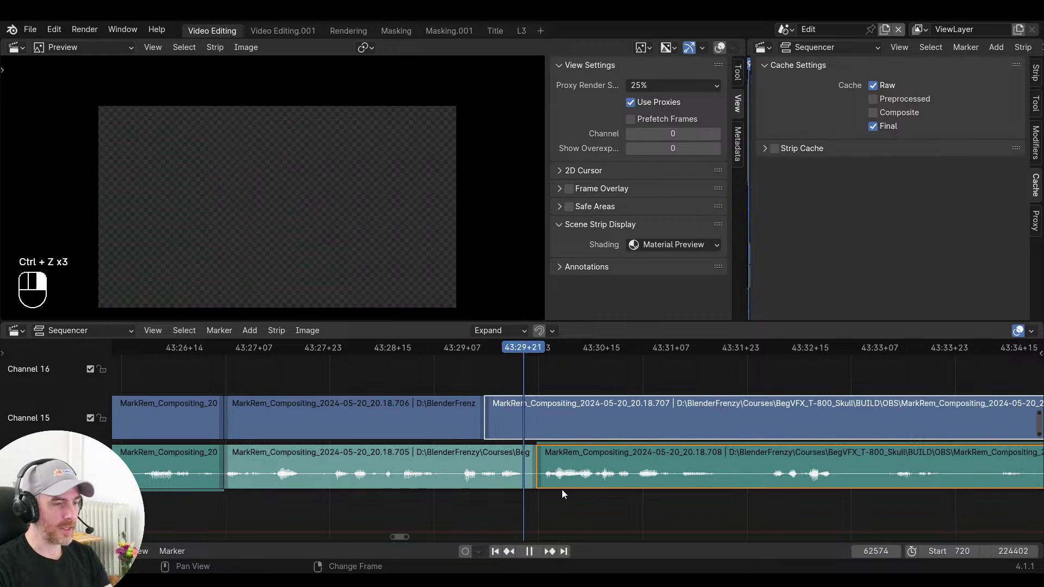
{"action": "key", "text": "shift+w"}
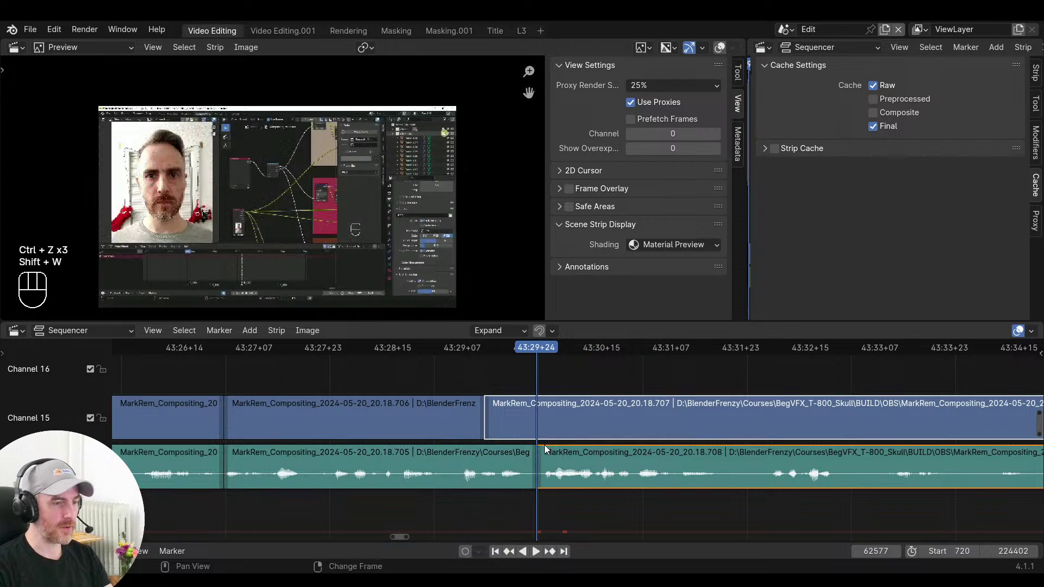
{"action": "left_click", "coordinate": [517, 413]}
{"action": "key", "text": "f"}
Play the edit from the 43:35+20 cut to check how the next take begins
{"action": "scroll", "coordinate": [574, 478], "scroll_direction": "down", "scroll_amount": 6}
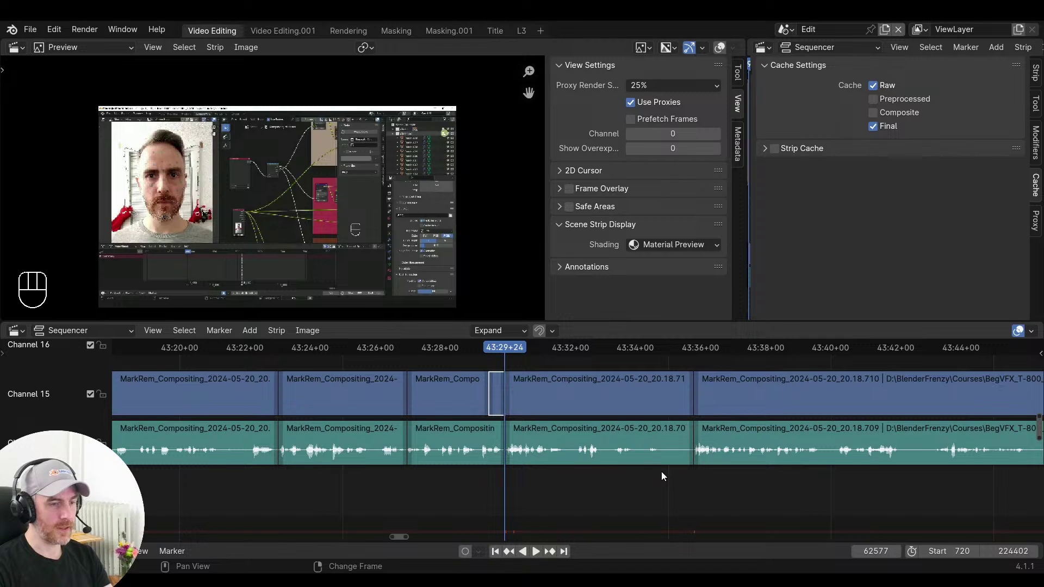
{"action": "scroll", "coordinate": [614, 472], "scroll_direction": "up", "scroll_amount": 4}
{"action": "right_click", "coordinate": [617, 479]}
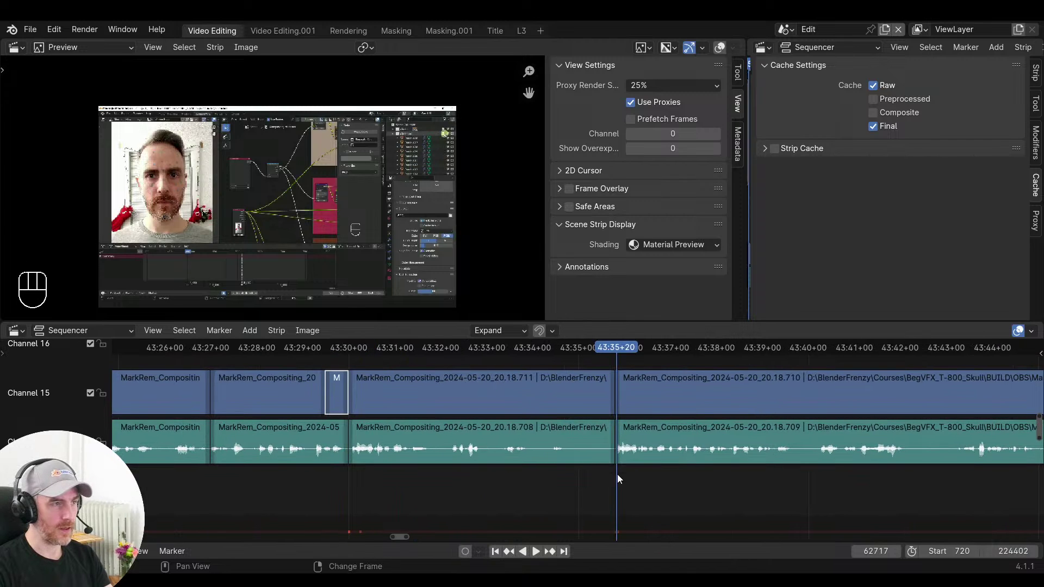
{"action": "key", "text": "space"}
{"action": "key", "text": "space"}
Delete the video and audio strips between 43:29+24 and the 43:35+19 cut and close the gap
{"action": "right_click_drag", "start_coordinate": [335, 475], "coordinate": [350, 476]}
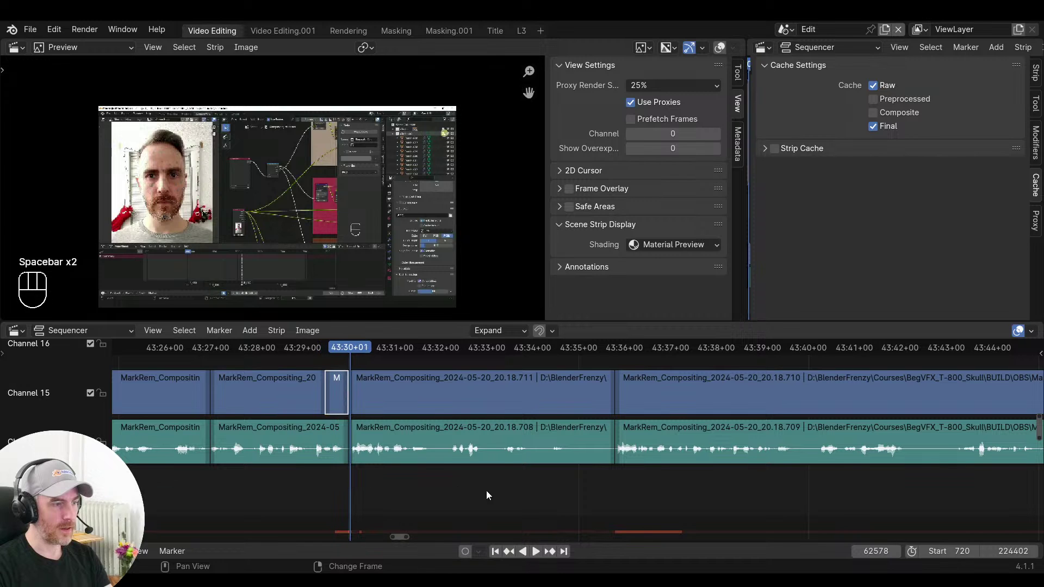
{"action": "left_click_drag", "start_coordinate": [503, 475], "coordinate": [468, 383]}
{"action": "key", "text": "x"}
{"action": "left_click", "coordinate": [321, 438]}
{"action": "right_click", "coordinate": [321, 438]}
{"action": "key", "text": "v"}
Play the edit across the 43:30 join and onward to locate the next pause, at about 43:49 to 43:53
{"action": "key", "text": "space"}
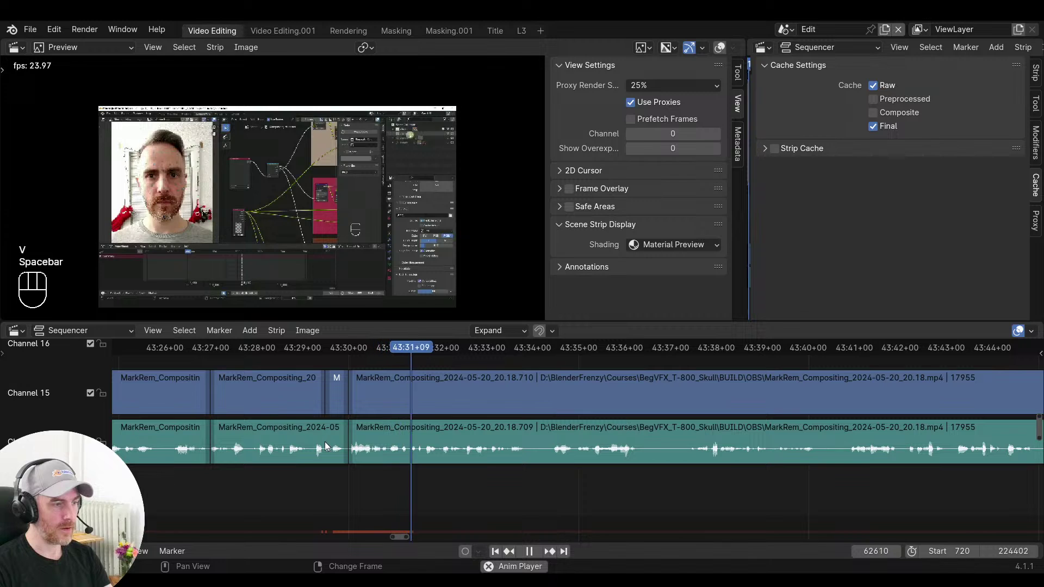
{"action": "right_click", "coordinate": [301, 458]}
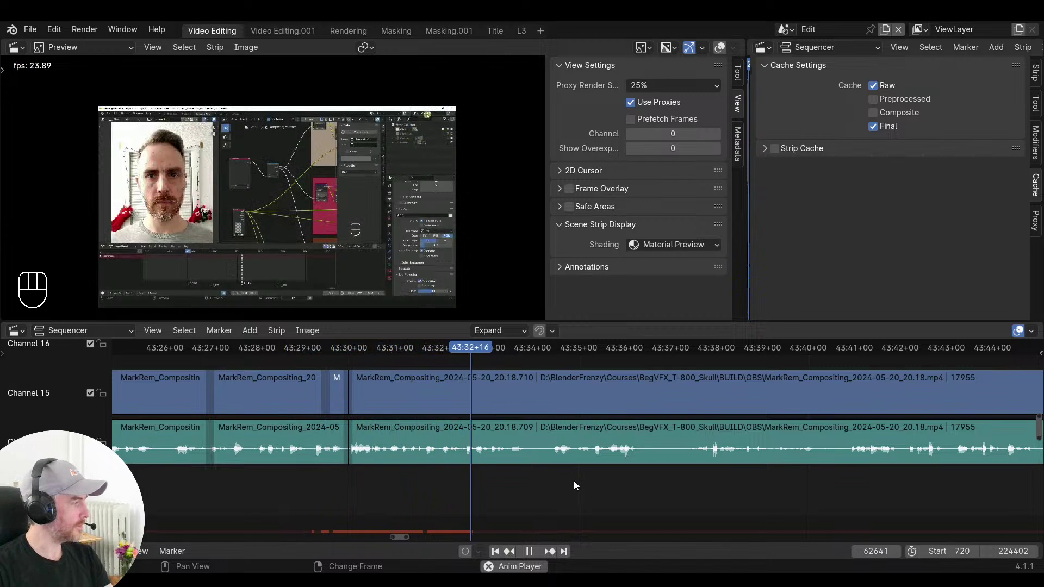
{"action": "middle_click_drag", "start_coordinate": [602, 481], "coordinate": [402, 492]}
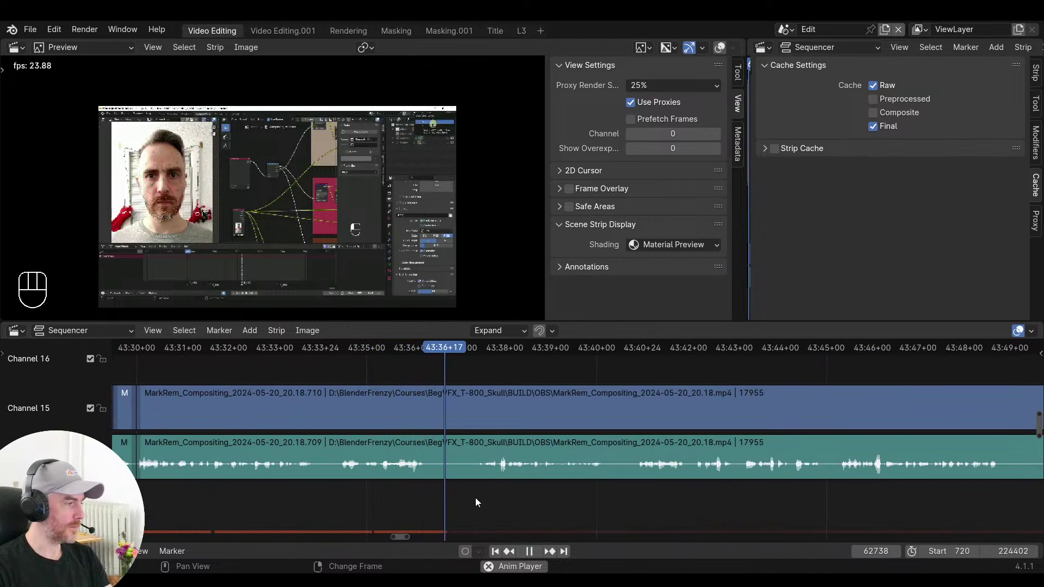
{"action": "middle_click_drag", "start_coordinate": [512, 504], "coordinate": [471, 500]}
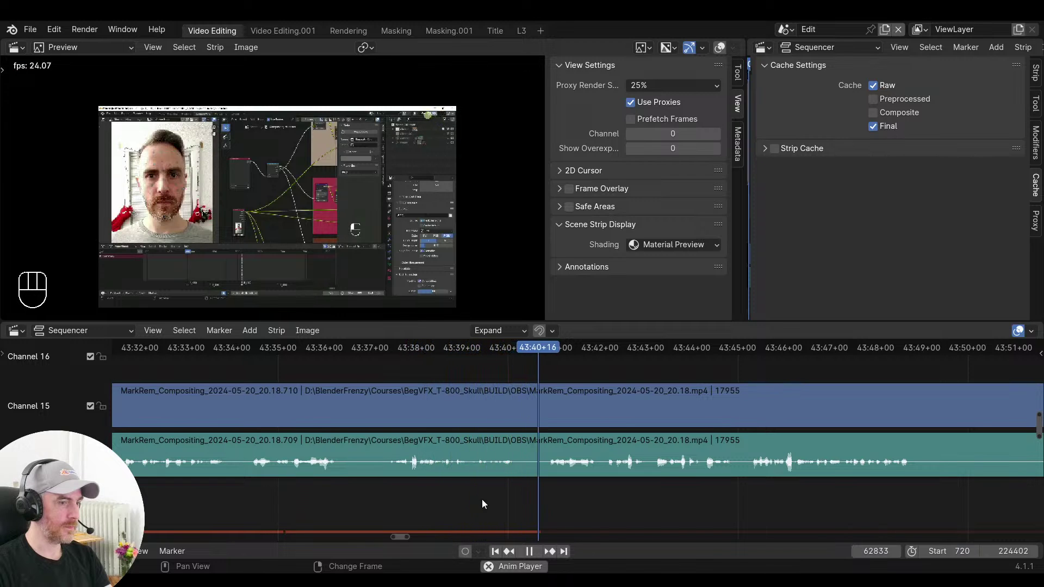
{"action": "middle_click_drag", "start_coordinate": [621, 516], "coordinate": [453, 500]}
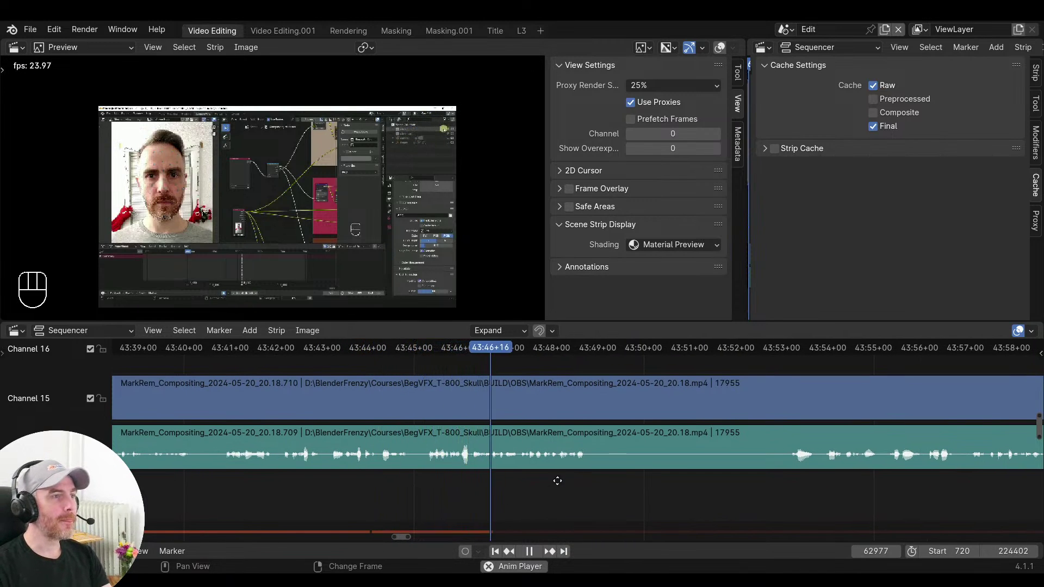
{"action": "middle_click_drag", "start_coordinate": [554, 480], "coordinate": [435, 492]}
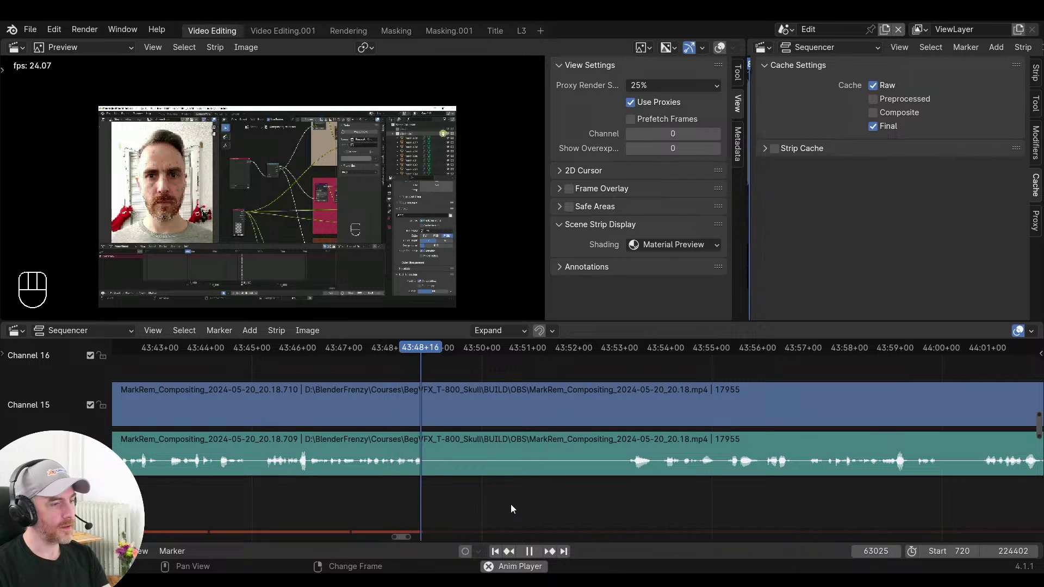
{"action": "left_click", "coordinate": [621, 497]}
{"action": "left_click", "coordinate": [371, 499]}
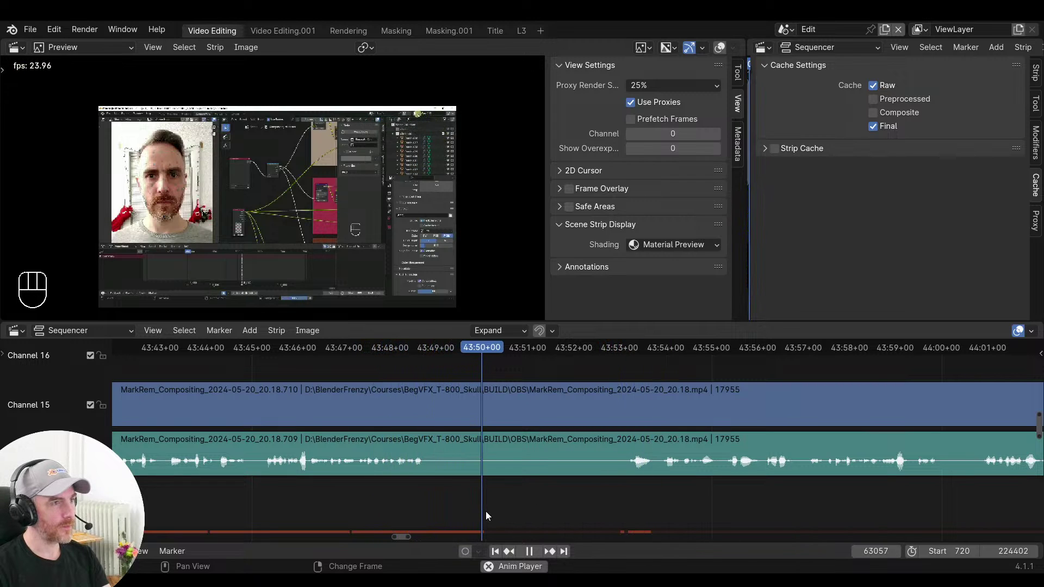
Cut the pause between 43:50+00 and frame 63118 out of the video and audio strips and close the gap
{"action": "key", "text": "space"}
{"action": "key", "text": "f"}
{"action": "left_click", "coordinate": [514, 414]}
{"action": "key", "text": "f"}
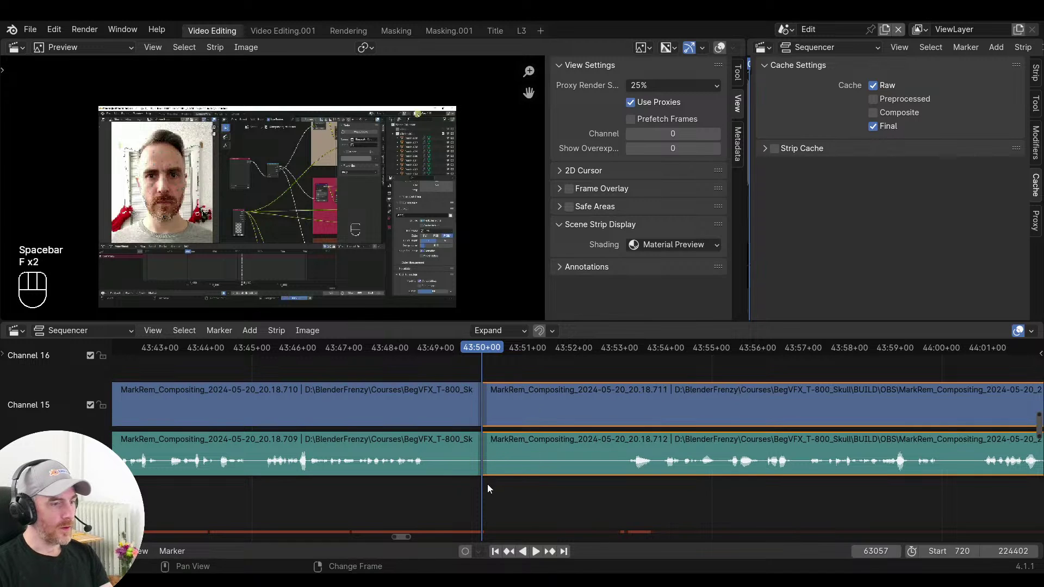
{"action": "left_click", "coordinate": [622, 496]}
{"action": "left_click_drag", "start_coordinate": [629, 496], "coordinate": [598, 500]}
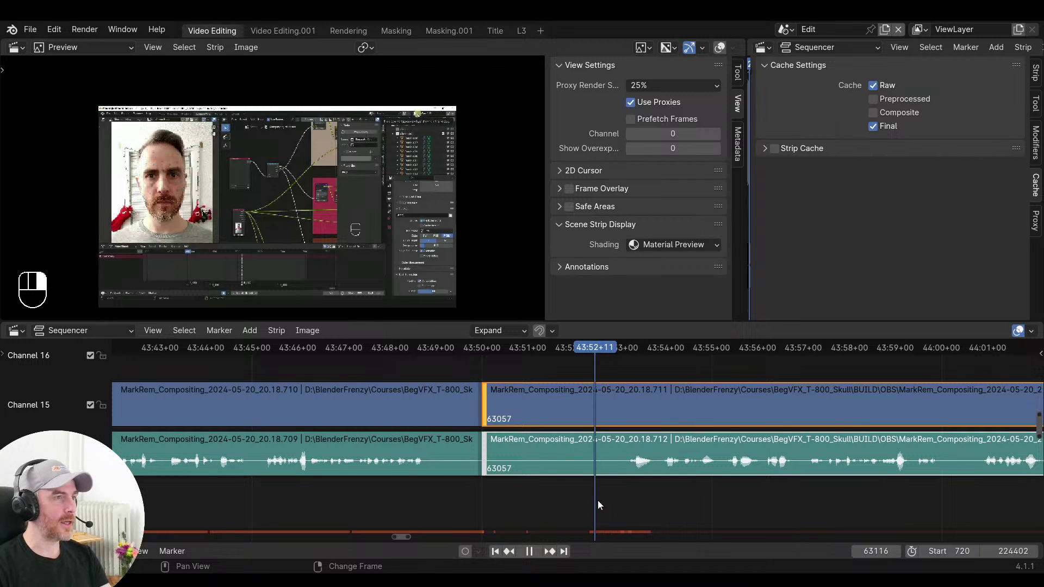
{"action": "key", "text": "ctrl+z"}
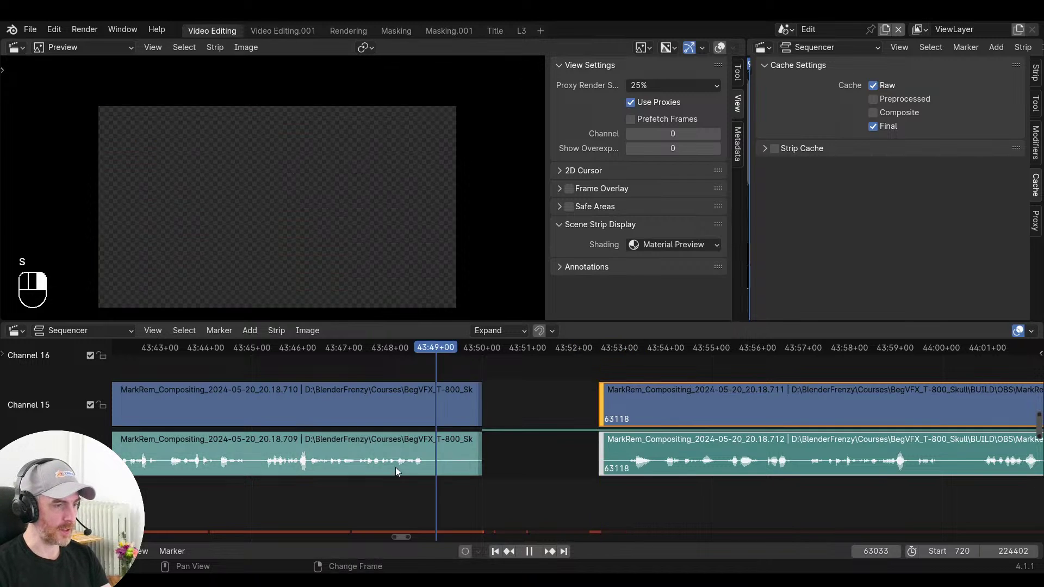
{"action": "key", "text": "v"}
Play the edit across the 43:50+00 join and onward to 43:58+20
{"action": "key", "text": "space"}
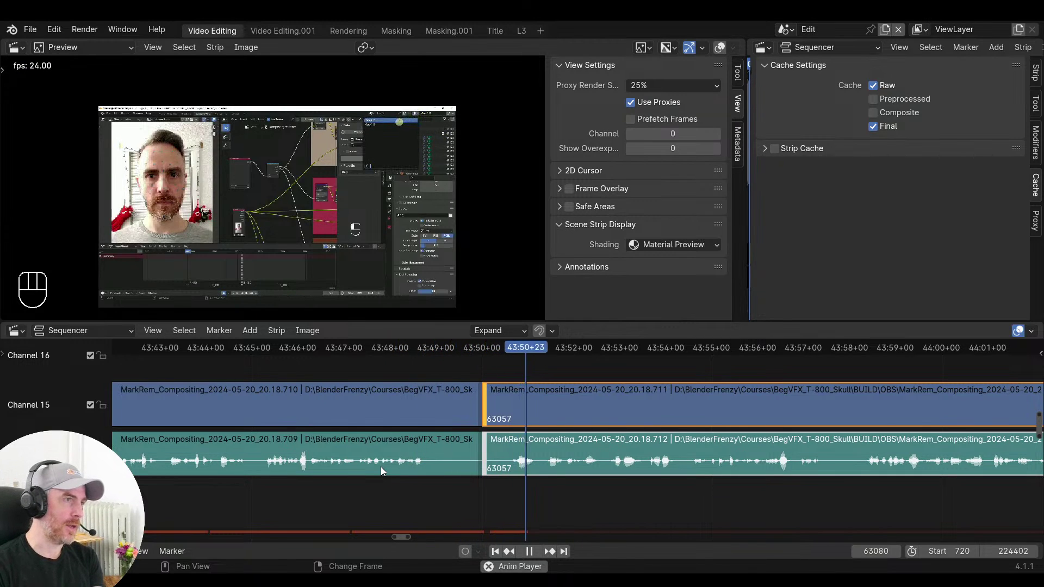
{"action": "middle_click_drag", "start_coordinate": [644, 506], "coordinate": [468, 501]}
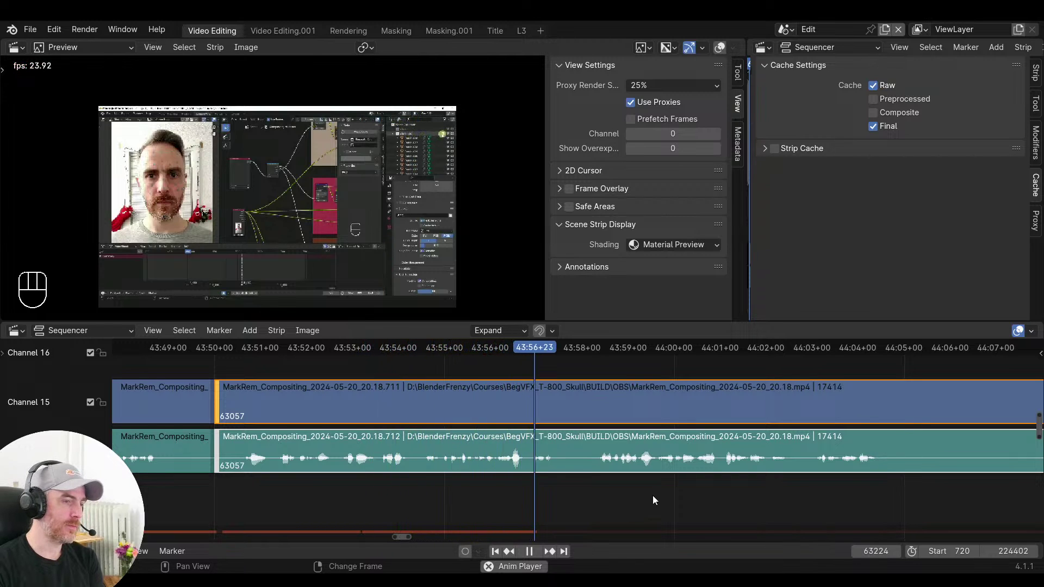
{"action": "middle_click_drag", "start_coordinate": [653, 499], "coordinate": [513, 482]}
{"action": "key", "text": "space"}
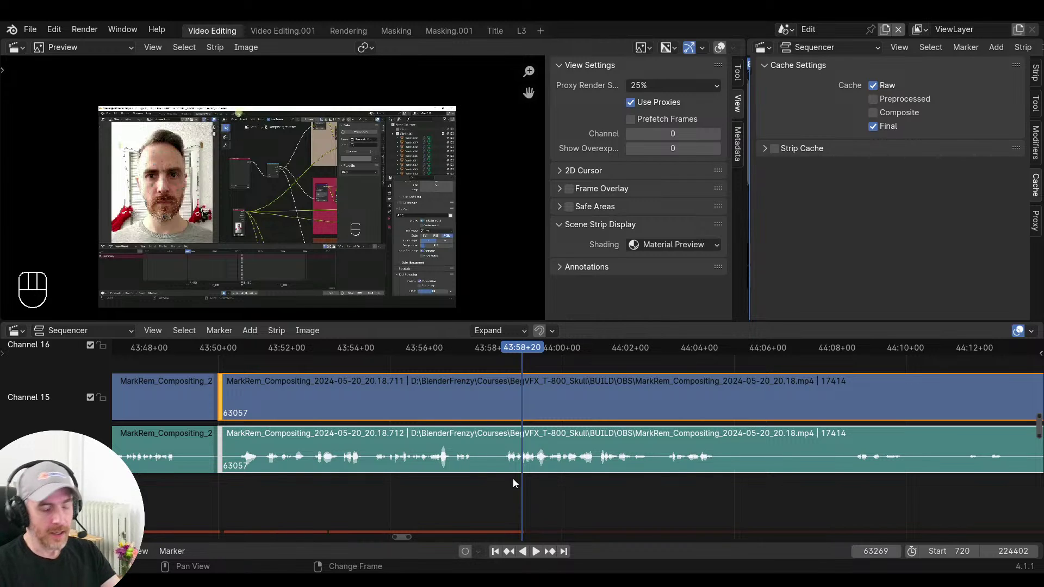
Replay the passage from about 43:56+15 to check how the speech runs on
{"action": "left_click", "coordinate": [452, 486]}
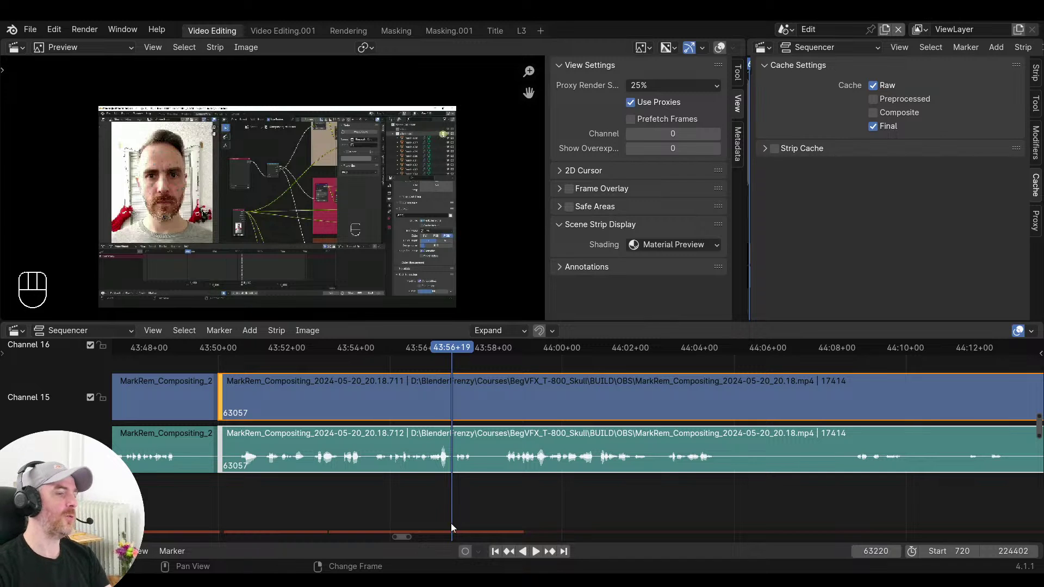
{"action": "middle_click_drag", "start_coordinate": [452, 523], "coordinate": [407, 494], "text": "ctrl"}
{"action": "left_click", "coordinate": [405, 491]}
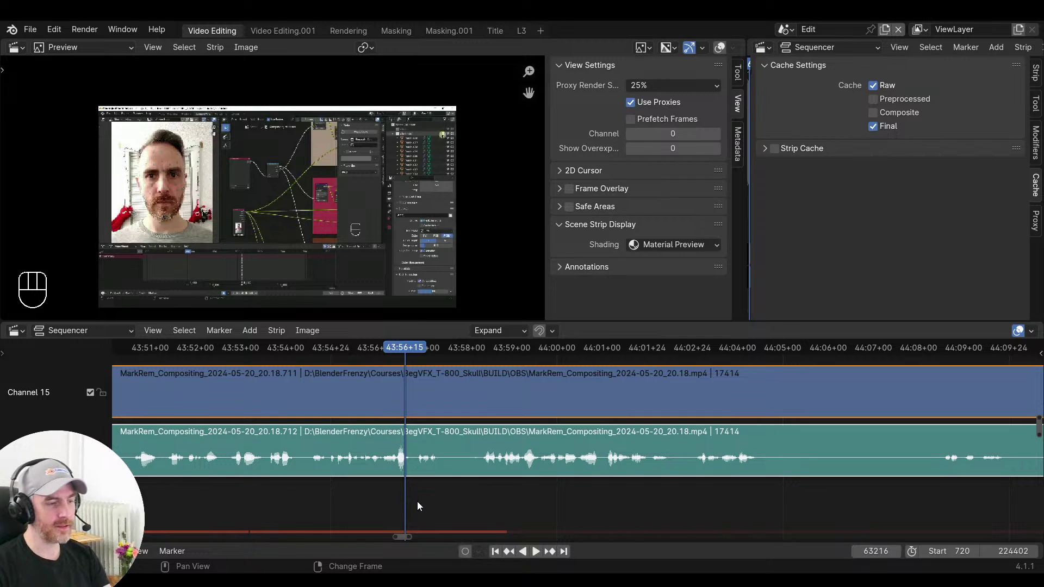
{"action": "key", "text": "space"}
{"action": "key", "text": "space"}
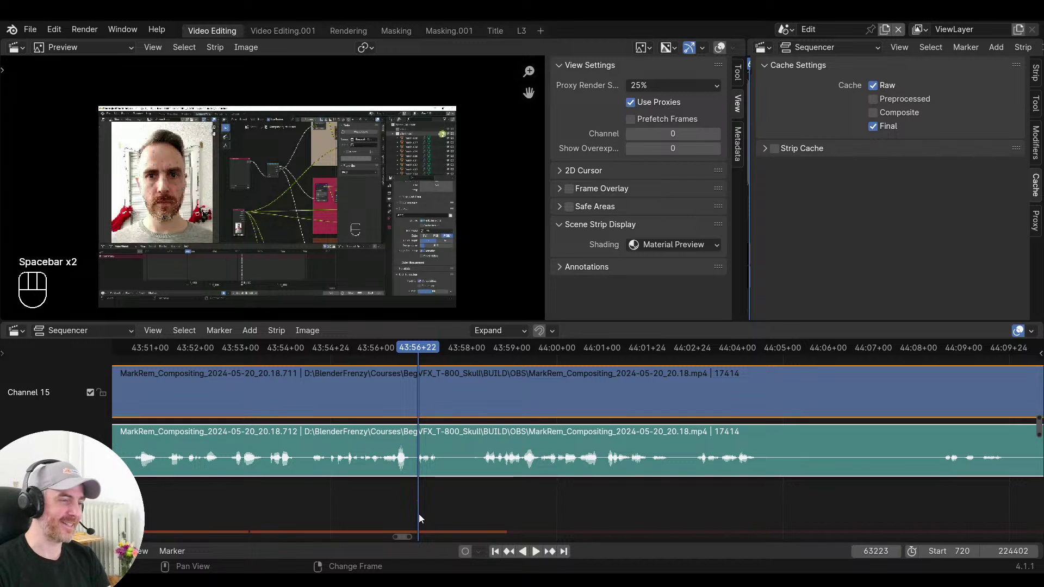
{"action": "key", "text": "space"}
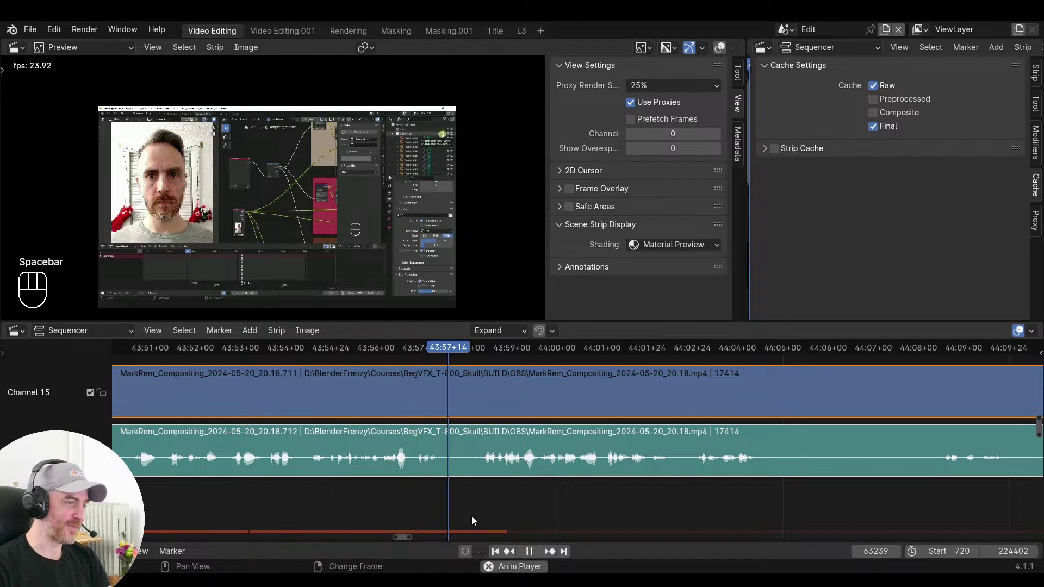
{"action": "left_click", "coordinate": [403, 494]}
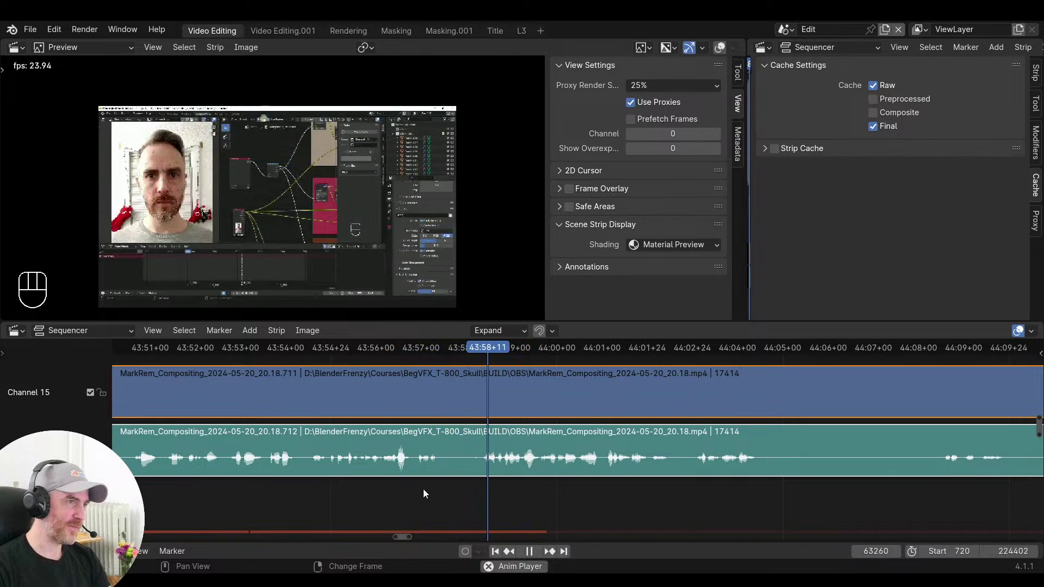
Split the video and audio strips at frame 63405, just after the speech near 44:04
{"action": "scroll", "coordinate": [440, 486], "scroll_direction": "down", "scroll_amount": 8, "text": "ctrl"}
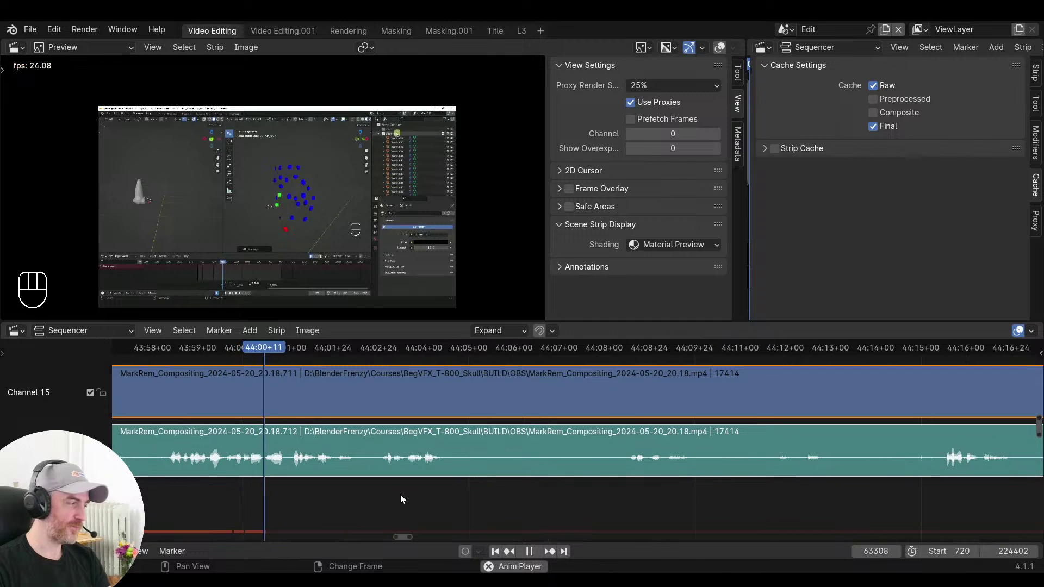
{"action": "middle_click_drag", "start_coordinate": [400, 494], "coordinate": [464, 484]}
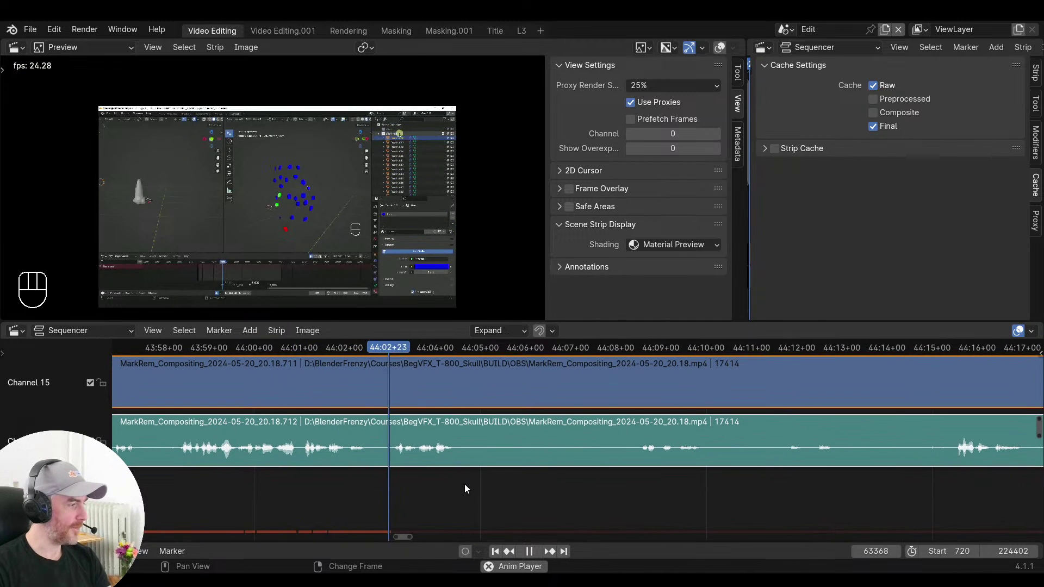
{"action": "key", "text": "space"}
{"action": "key", "text": "f"}
Play spots between the frame 63405 cut and about 44:16 to find where the next usable speech begins
{"action": "right_click", "coordinate": [636, 486]}
{"action": "key", "text": "space"}
{"action": "middle_click_drag", "start_coordinate": [799, 484], "coordinate": [657, 490]}
{"action": "right_click_drag", "start_coordinate": [832, 489], "coordinate": [868, 485]}
{"action": "middle_click_drag", "start_coordinate": [868, 488], "coordinate": [571, 488], "text": "ctrl"}
{"action": "right_click", "coordinate": [570, 488]}
{"action": "right_click", "coordinate": [666, 487]}
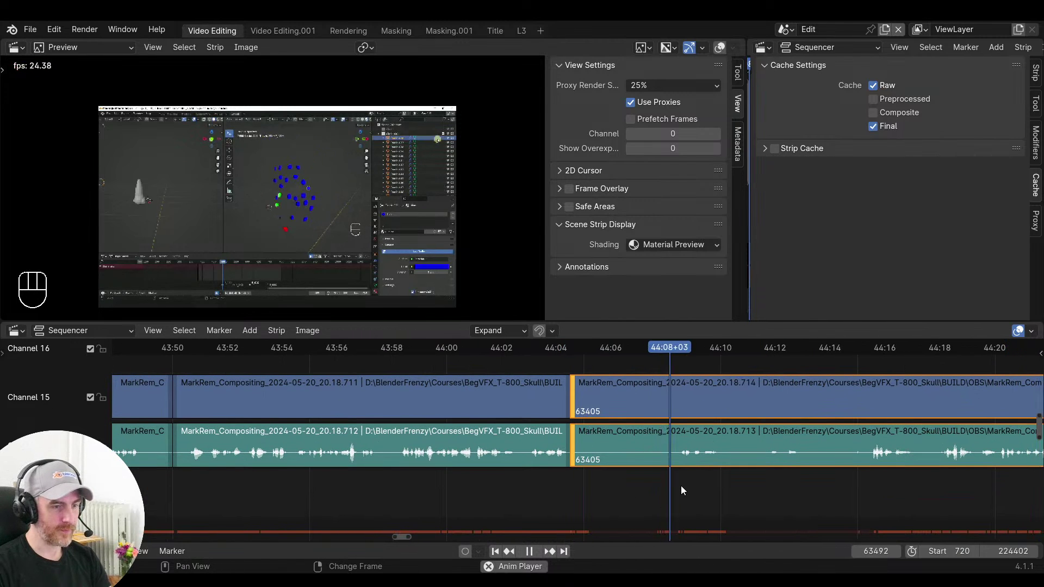
{"action": "right_click", "coordinate": [543, 491]}
{"action": "middle_click_drag", "start_coordinate": [592, 492], "coordinate": [618, 488], "text": "ctrl"}
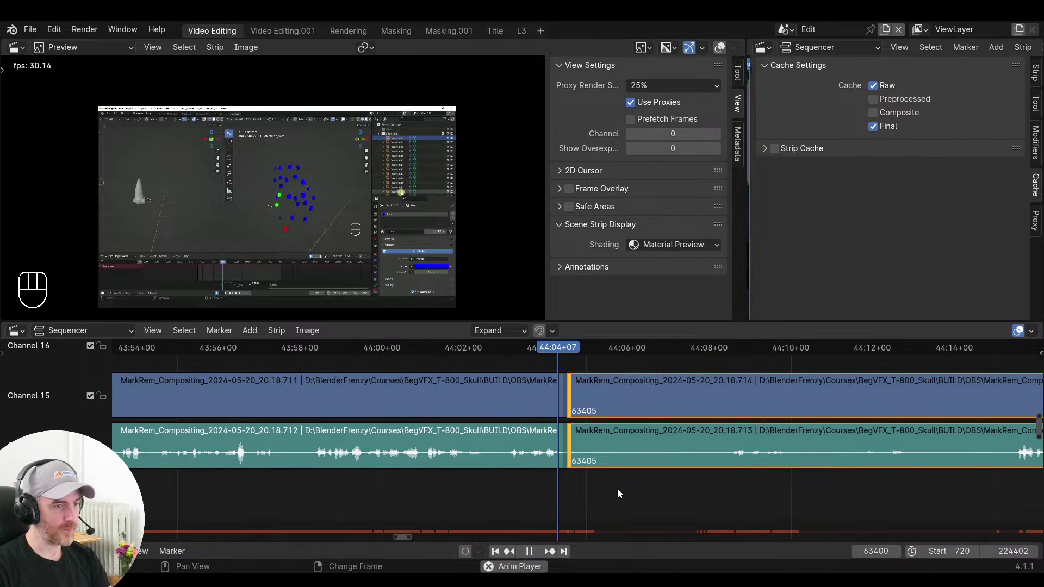
{"action": "right_click", "coordinate": [707, 500]}
{"action": "middle_click_drag", "start_coordinate": [751, 498], "coordinate": [680, 495]}
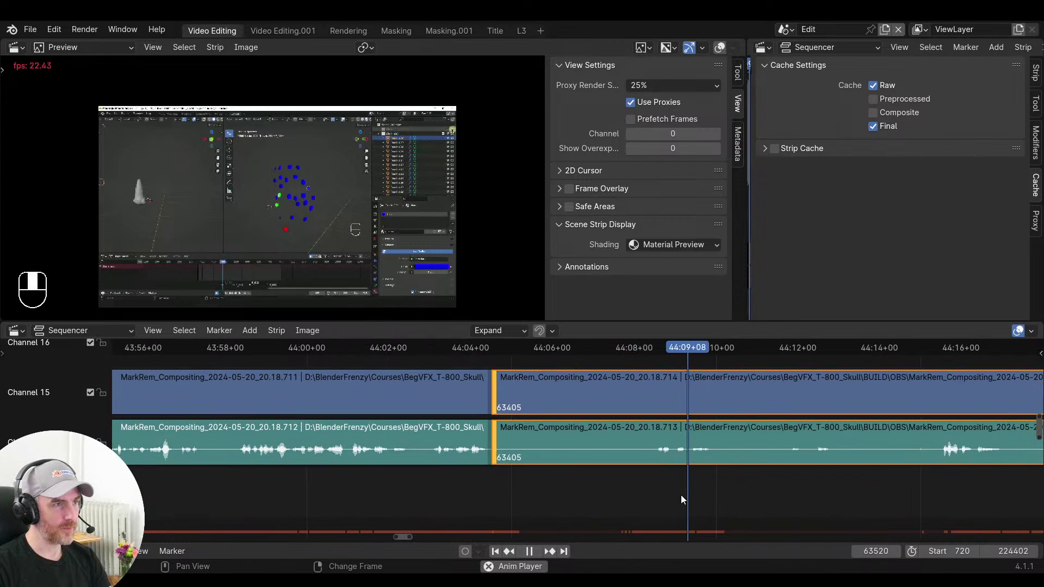
{"action": "right_click", "coordinate": [783, 485]}
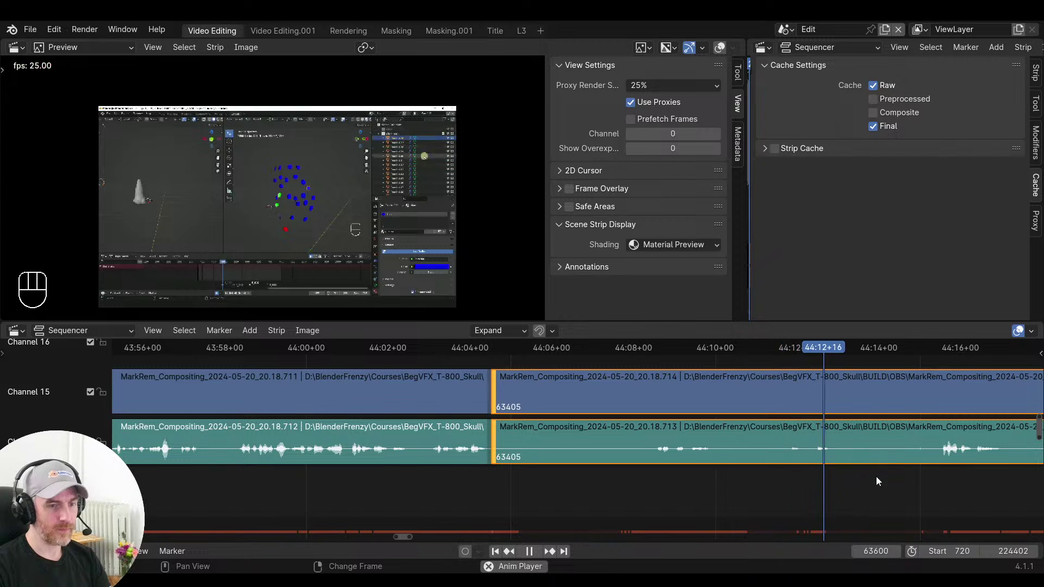
{"action": "right_click", "coordinate": [925, 472]}
{"action": "middle_click_drag", "start_coordinate": [924, 473], "coordinate": [881, 475], "text": "ctrl"}
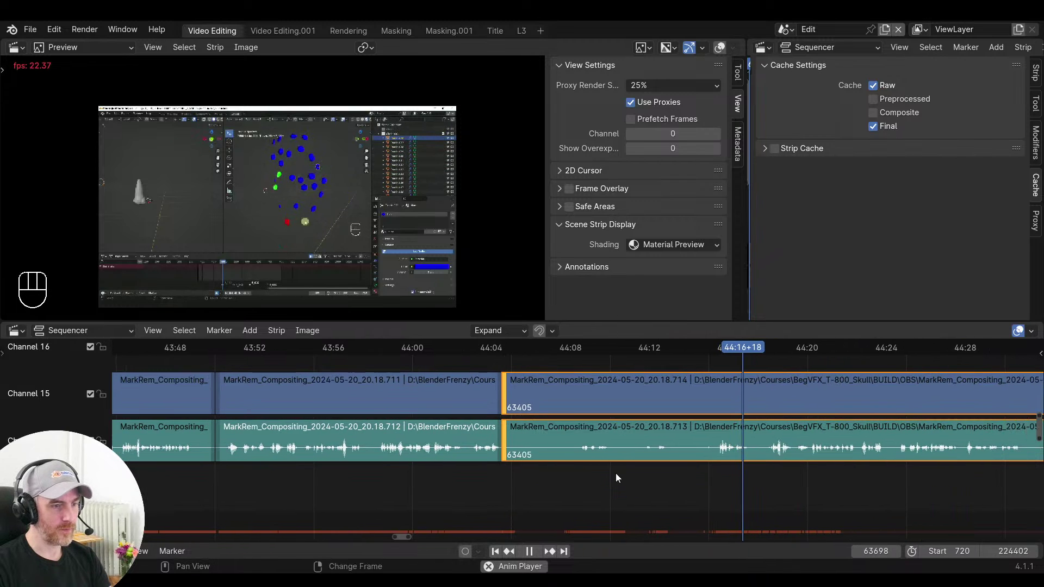
Replay the speech leading up to the frame 63405 cut and compare it with the speech from 44:15+09
{"action": "right_click", "coordinate": [497, 475]}
{"action": "key", "text": "space"}
{"action": "middle_click_drag", "start_coordinate": [646, 478], "coordinate": [685, 477]}
{"action": "right_click", "coordinate": [506, 481]}
{"action": "key", "text": "space"}
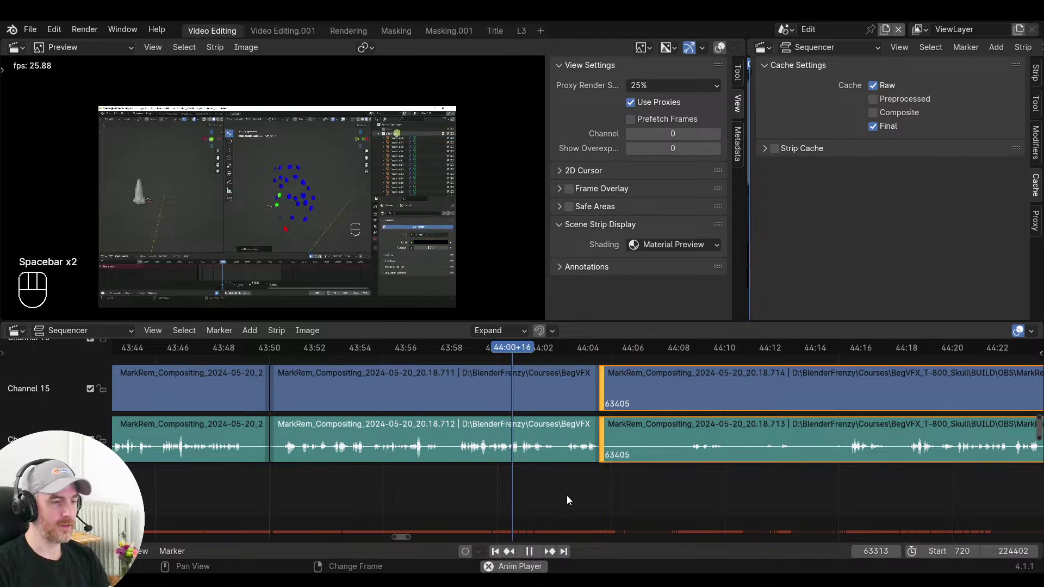
{"action": "middle_click_drag", "start_coordinate": [567, 496], "coordinate": [514, 490], "text": "ctrl"}
{"action": "key", "text": "space"}
{"action": "right_click", "coordinate": [759, 492]}
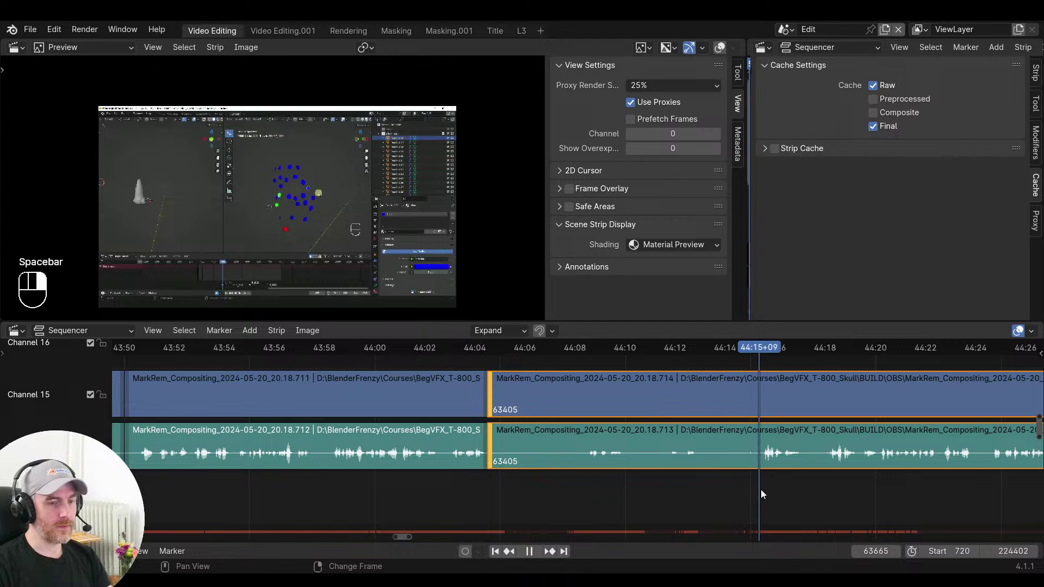
{"action": "key", "text": "space"}
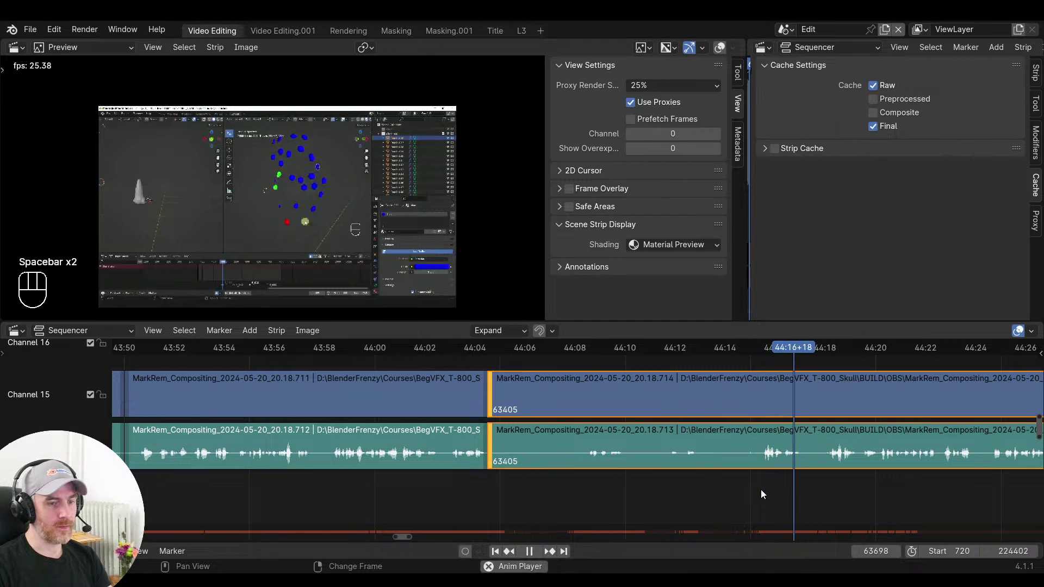
Trim the start of the video and audio strips after the frame 63405 cut to 44:14+19 and close the gap
{"action": "key", "text": "space"}
{"action": "right_click", "coordinate": [745, 491]}
{"action": "key", "text": "s"}
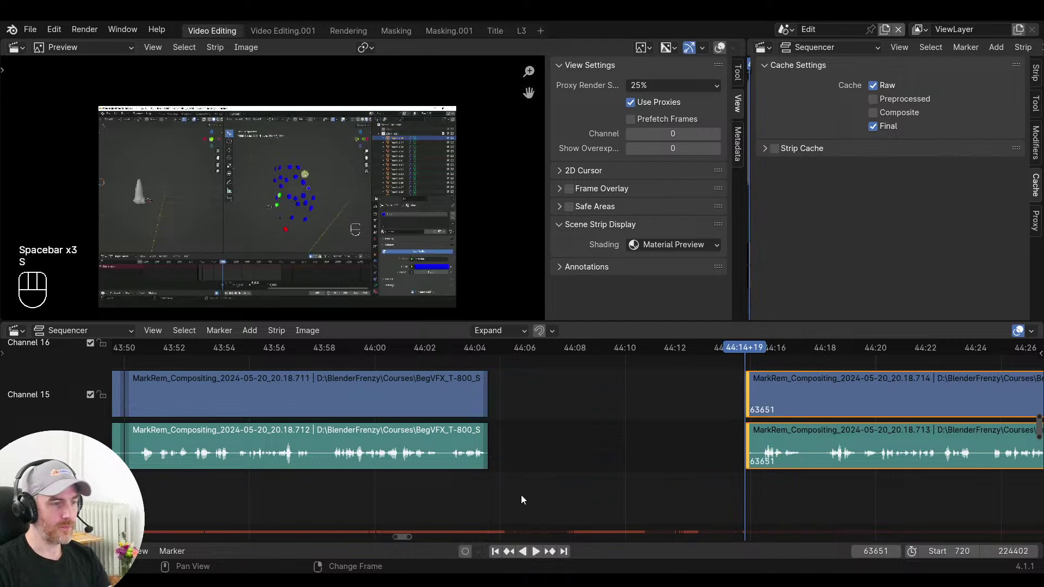
{"action": "right_click", "coordinate": [455, 494]}
{"action": "key", "text": "v"}
Play the edit across the frame 63405 join, stopping at 44:06+17
{"action": "key", "text": "space"}
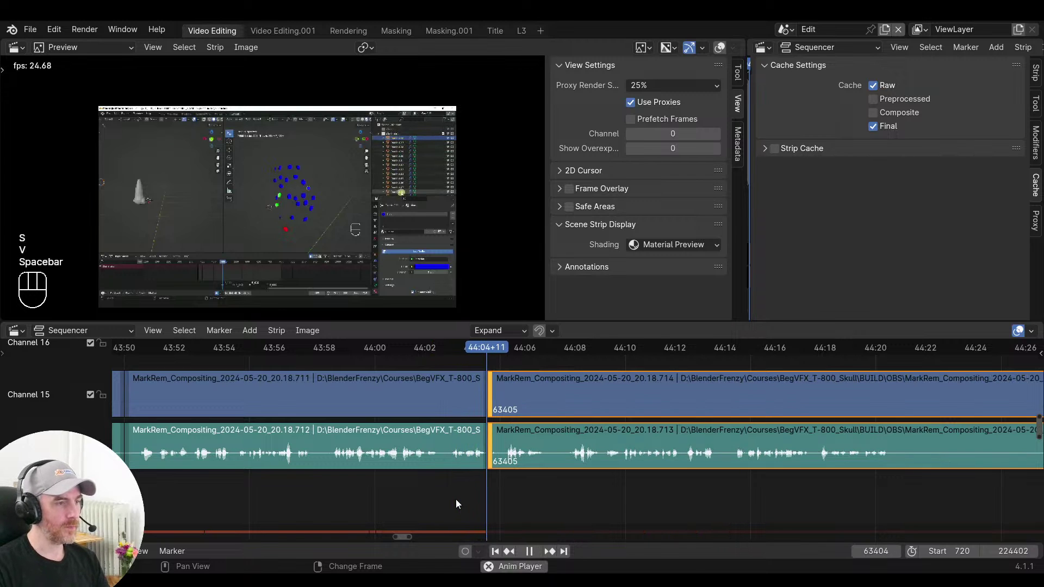
{"action": "middle_click_drag", "start_coordinate": [612, 504], "coordinate": [536, 492]}
{"action": "right_click", "coordinate": [407, 484]}
{"action": "key", "text": "space"}
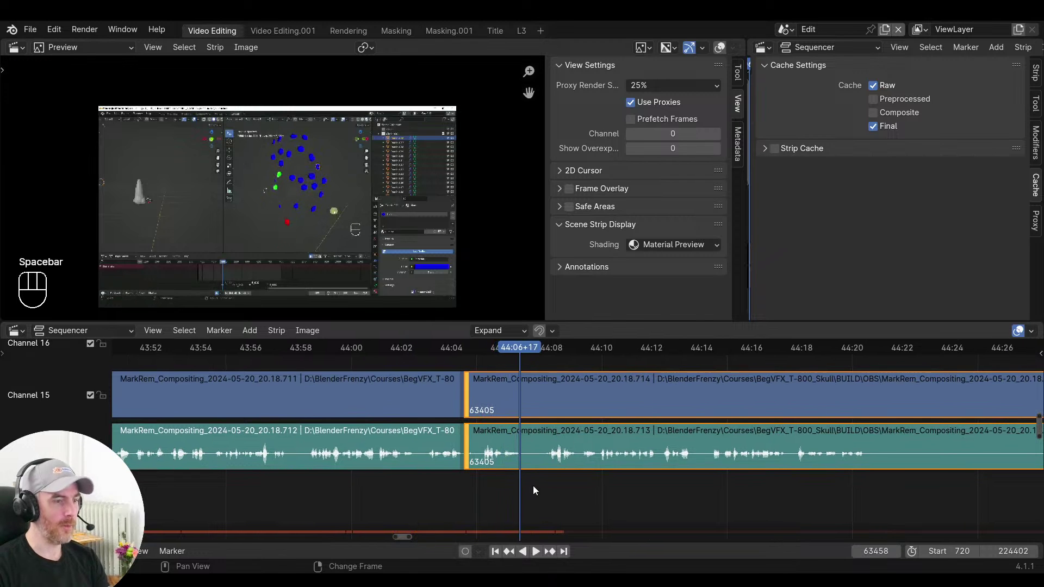
Cut the pause between 44:06+17 and 44:07+16 out of the video and audio strips and close the gap
{"action": "scroll", "coordinate": [534, 490], "scroll_direction": "up", "scroll_amount": 6}
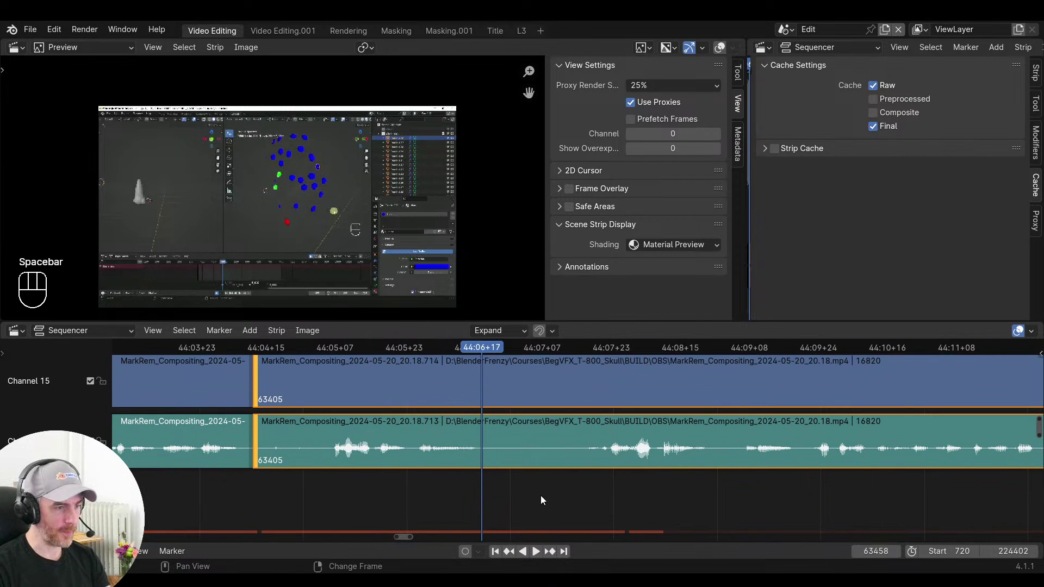
{"action": "key", "text": "f"}
{"action": "right_click", "coordinate": [584, 489]}
{"action": "right_click", "coordinate": [582, 489]}
{"action": "key", "text": "s"}
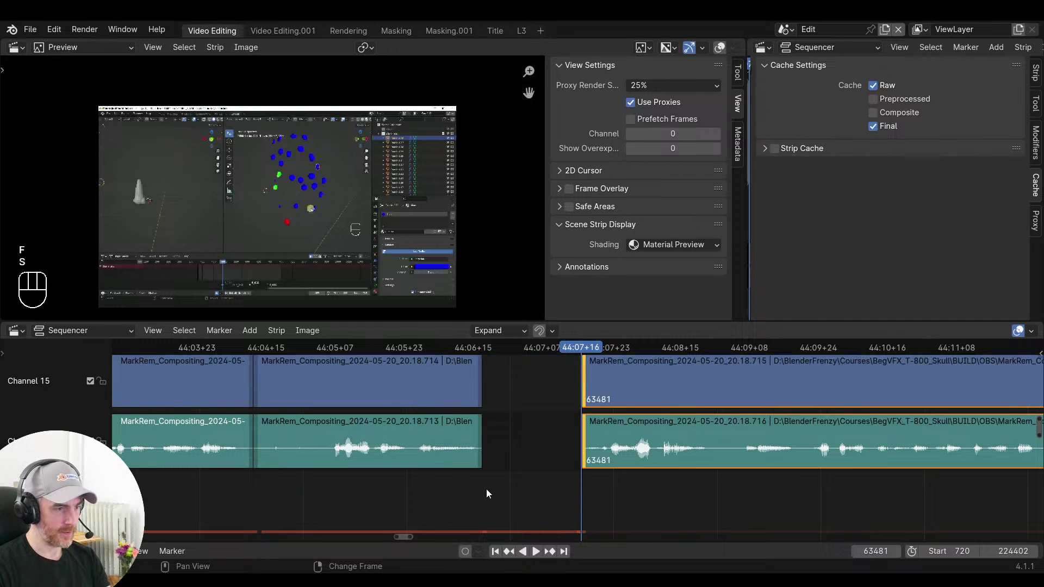
{"action": "key", "text": "v"}
Play the edit onward from the join at 44:06+17, stopping at 44:19+19
{"action": "key", "text": "space"}
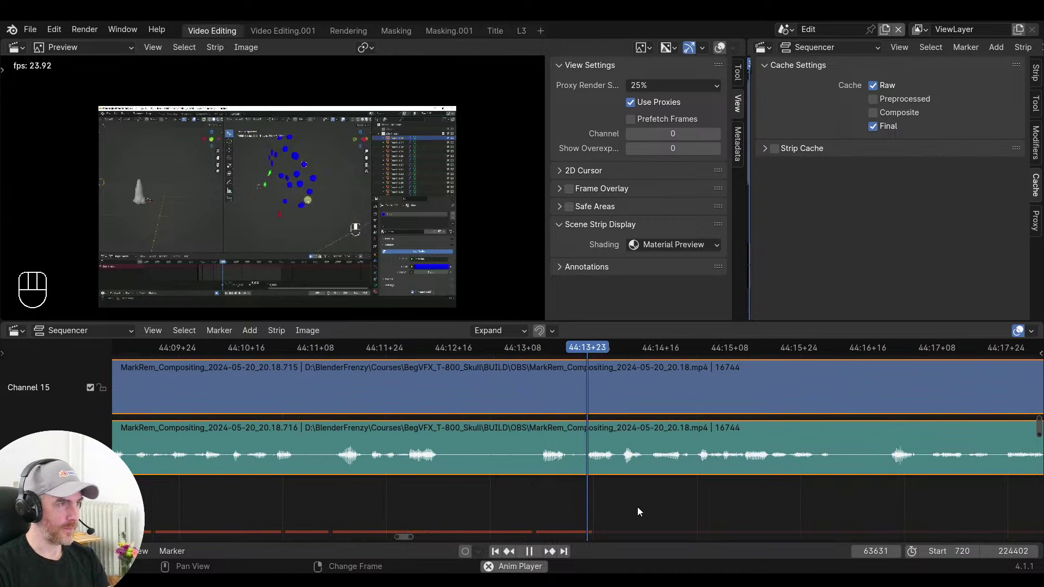
{"action": "middle_click_drag", "start_coordinate": [617, 509], "coordinate": [419, 514], "text": "ctrl"}
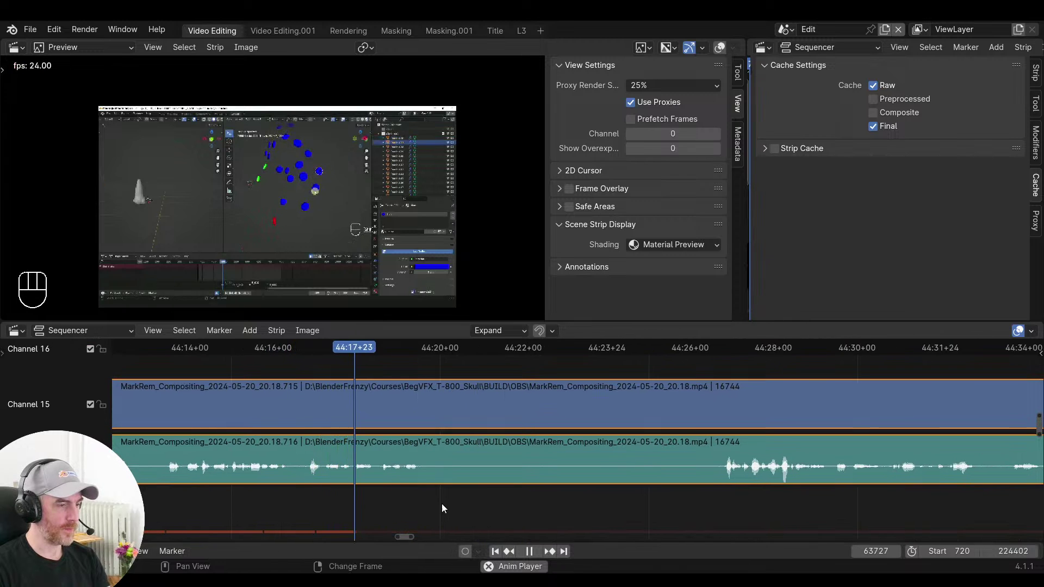
{"action": "key", "text": "space"}
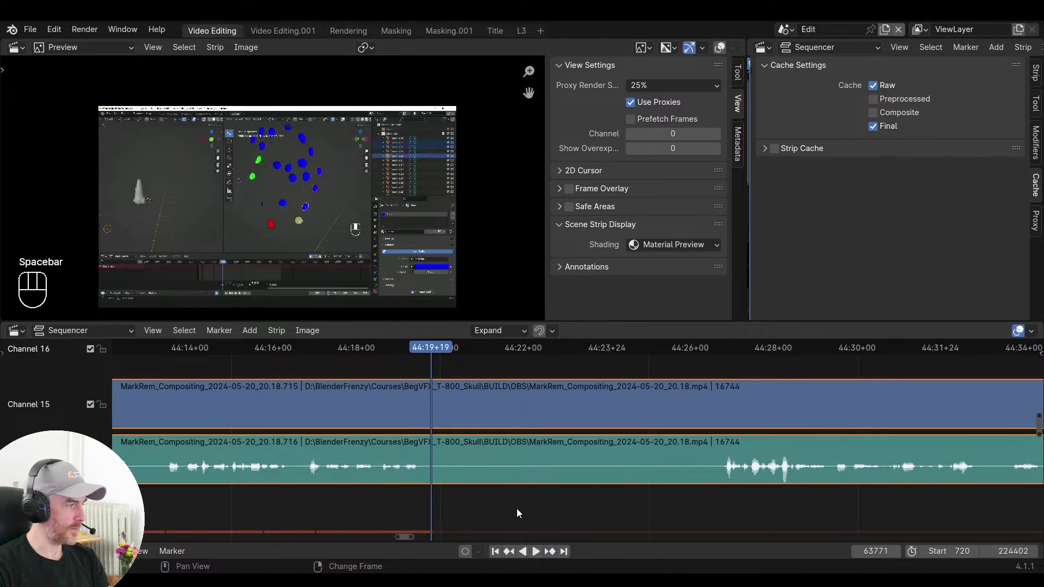
Cut the pause between 44:19+19 and 44:26+12 out of the video and audio strips and close the gap
{"action": "key", "text": "f"}
{"action": "left_click_drag", "start_coordinate": [624, 507], "coordinate": [710, 507]}
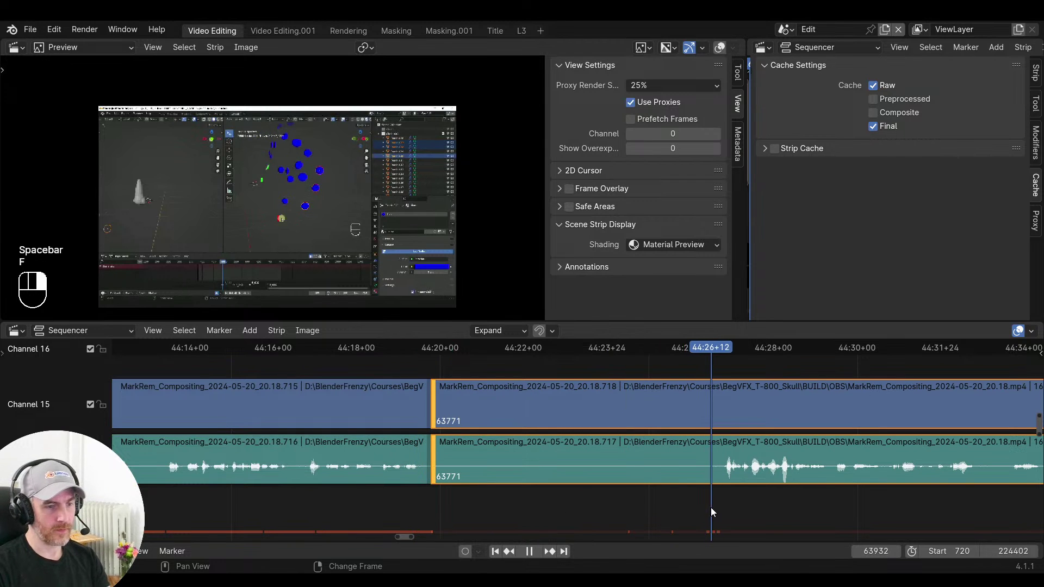
{"action": "key", "text": "s"}
{"action": "key", "text": "v"}
Play the edit across the frame 63771 join, stopping at 44:26+01
{"action": "left_click", "coordinate": [370, 497]}
{"action": "key", "text": "space"}
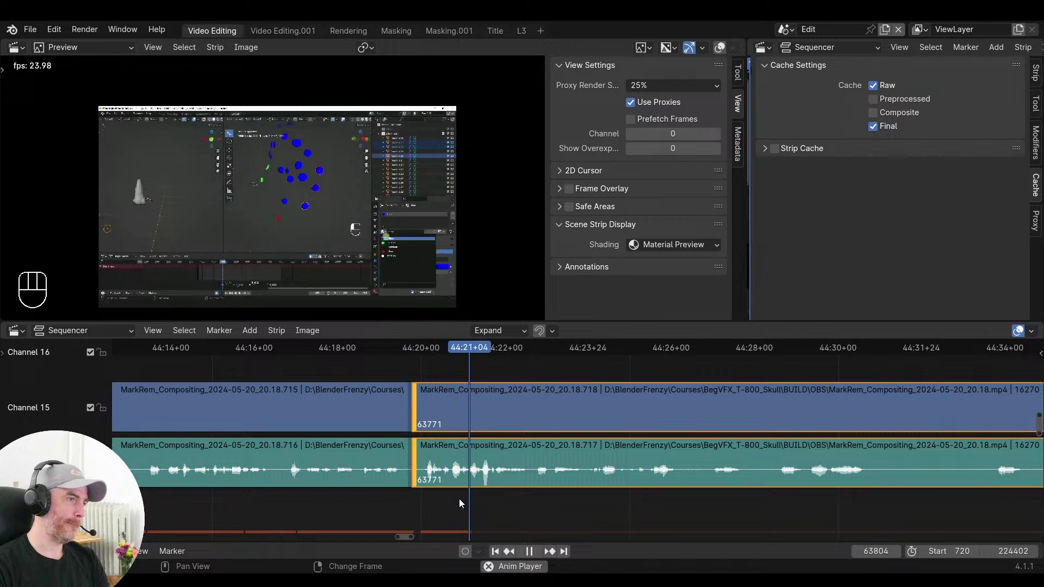
{"action": "scroll", "coordinate": [503, 491], "scroll_direction": "right", "scroll_amount": 5, "text": "ctrl"}
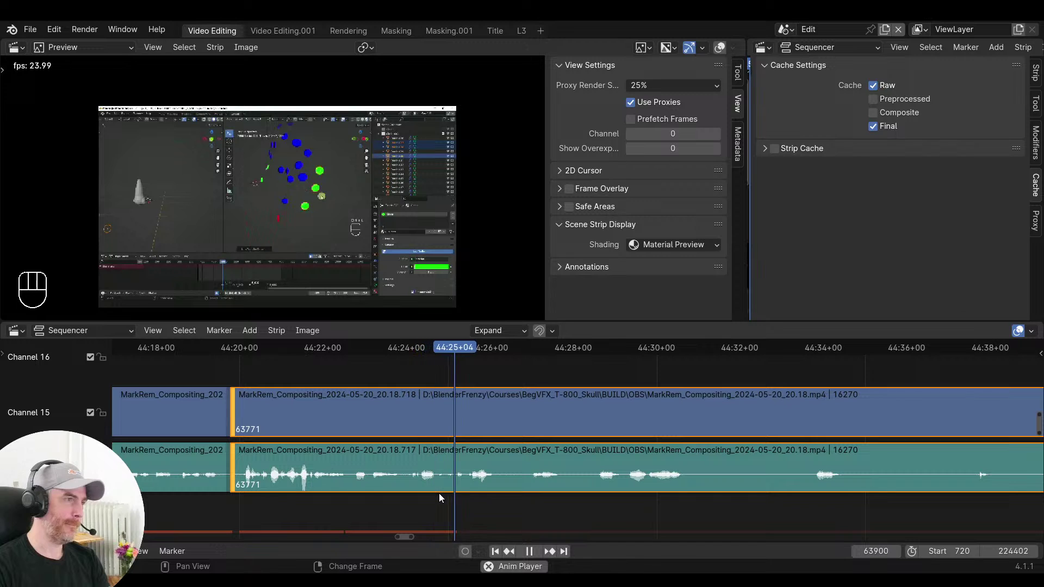
{"action": "key", "text": "space"}
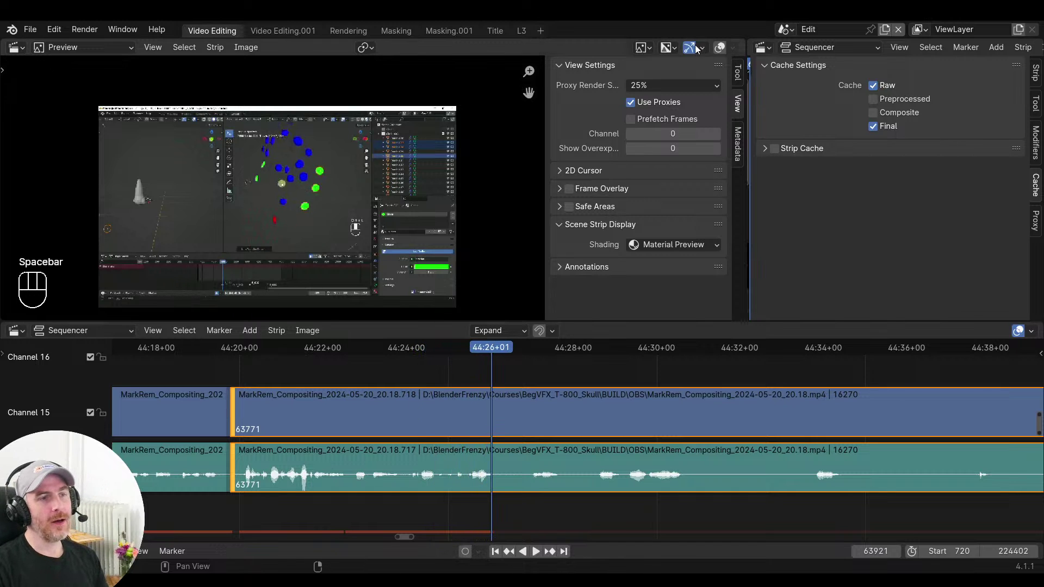
Set the preview's proxy render size to 100% and inspect the frame at 44:26+01 enlarged in a maximized preview
{"action": "left_click", "coordinate": [716, 87]}
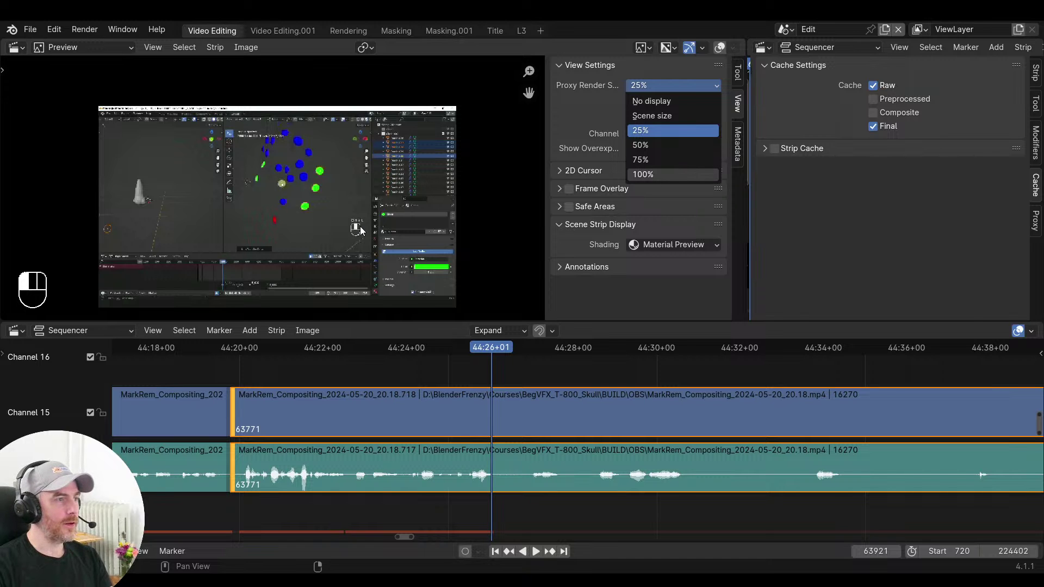
{"action": "key", "text": "Return"}
{"action": "key", "text": "ctrl+space"}
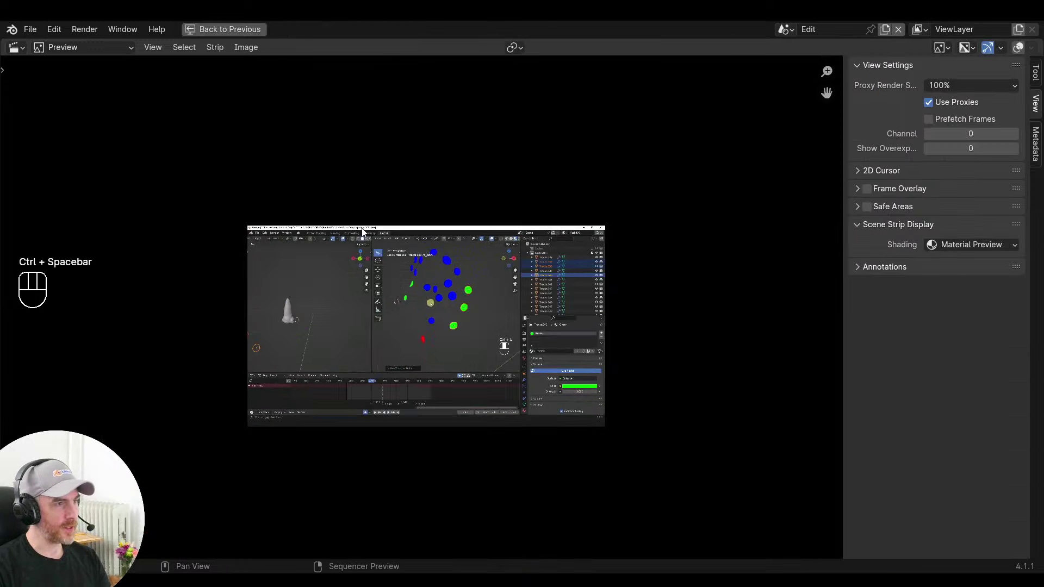
{"action": "scroll", "coordinate": [472, 318], "scroll_direction": "up", "scroll_amount": 5}
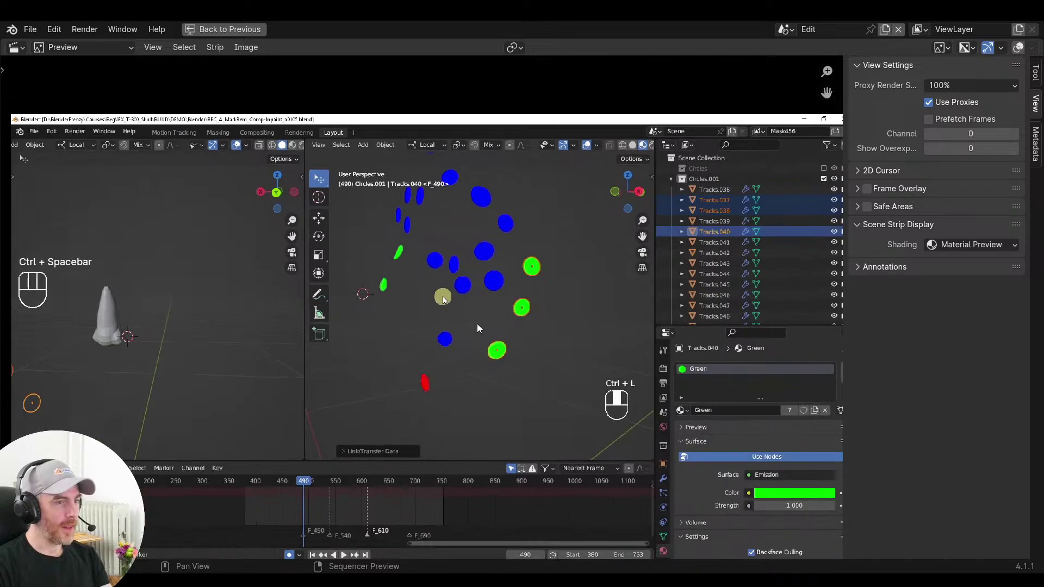
{"action": "scroll", "coordinate": [476, 323], "scroll_direction": "down", "scroll_amount": 1}
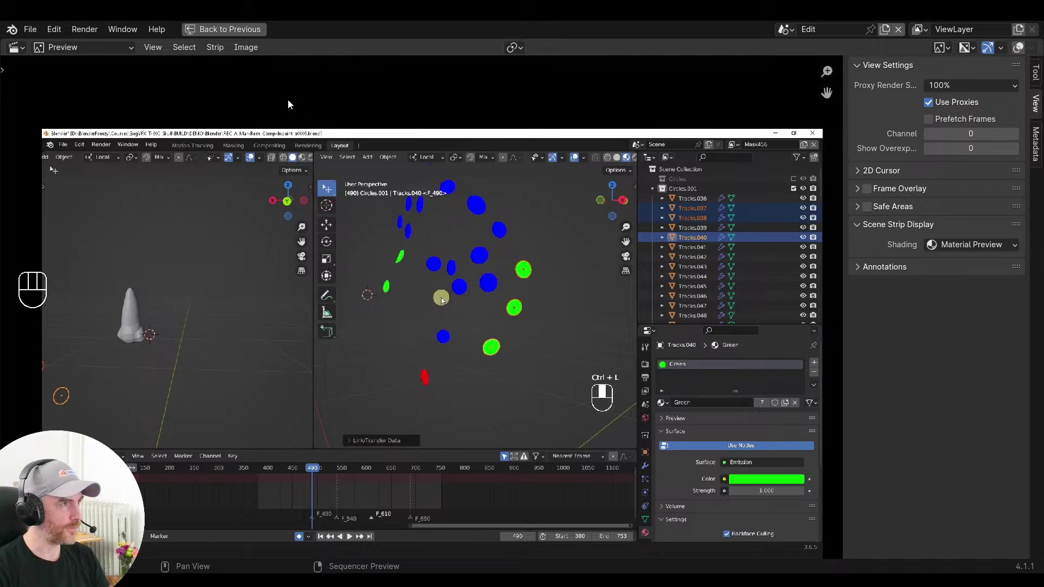
{"action": "left_click", "coordinate": [235, 30]}
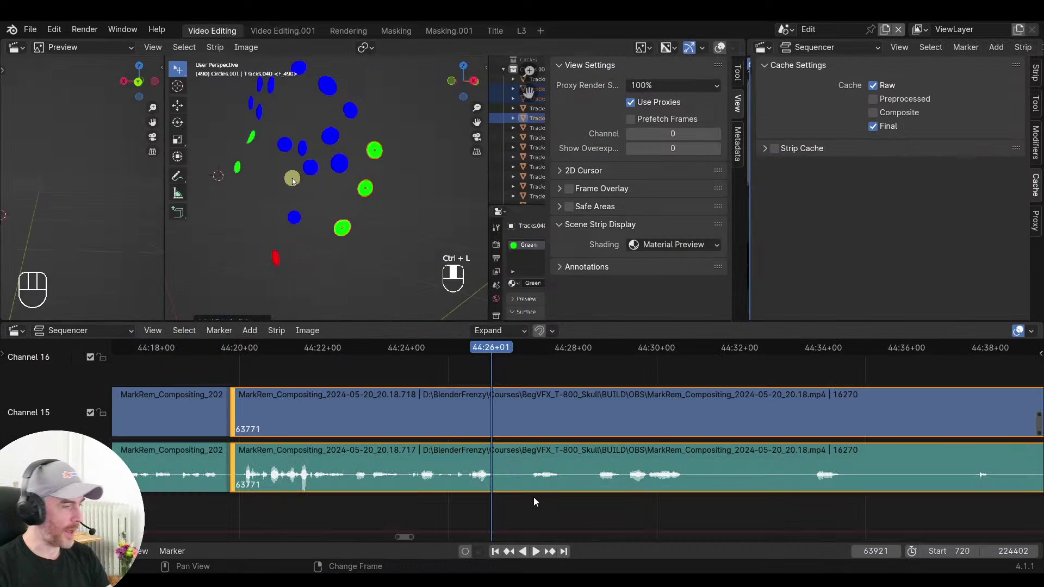
Set the preview's proxy render size to 25% for fast playback
{"action": "middle_click_drag", "start_coordinate": [537, 497], "coordinate": [467, 504]}
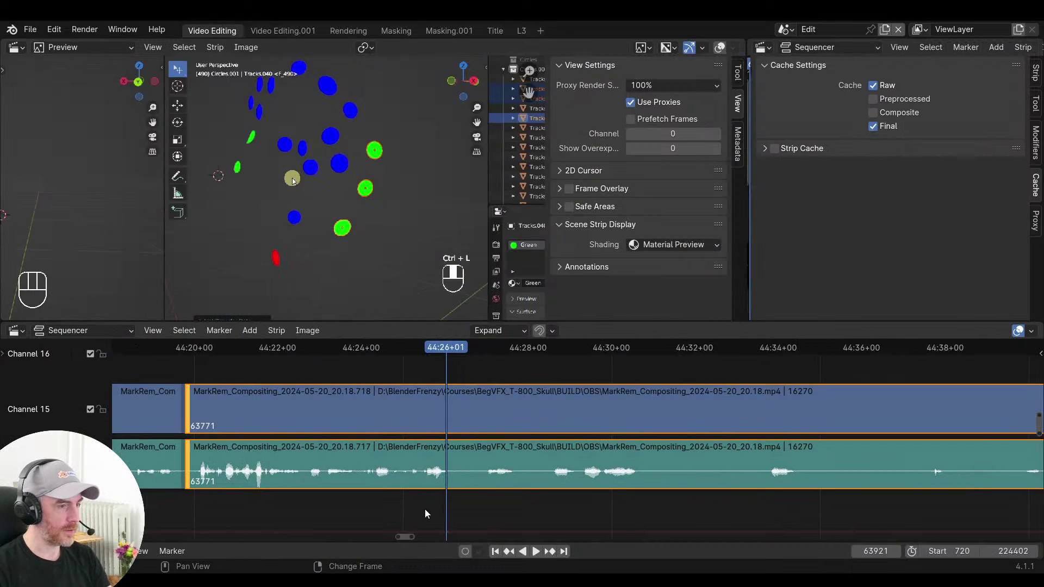
{"action": "key", "text": "space"}
{"action": "key", "text": "space"}
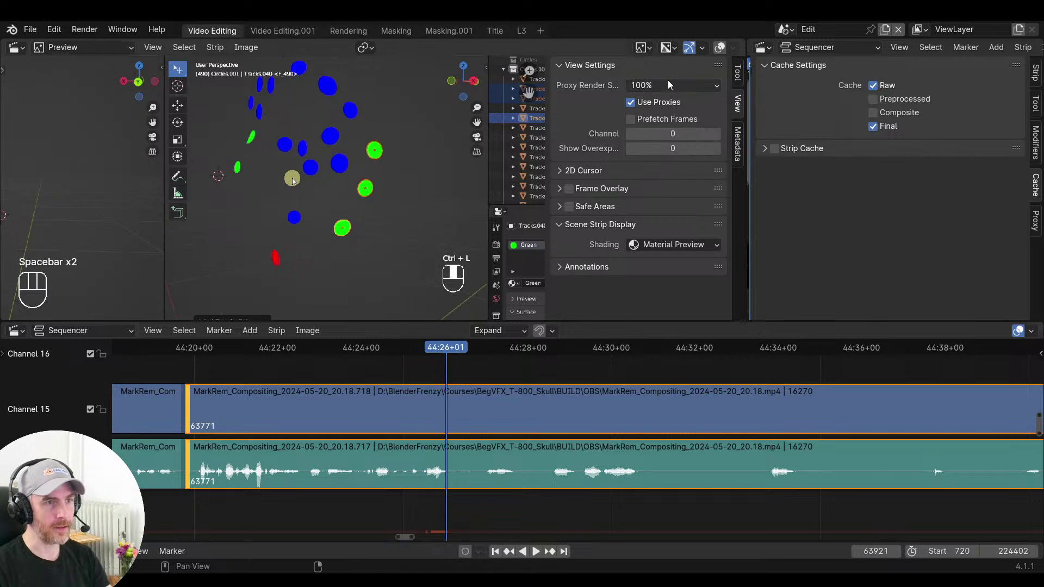
{"action": "left_click", "coordinate": [667, 85]}
{"action": "left_click", "coordinate": [641, 130]}
Play the edit from 44:25+12 to the end of the speech at 44:30+19
{"action": "left_click", "coordinate": [425, 497]}
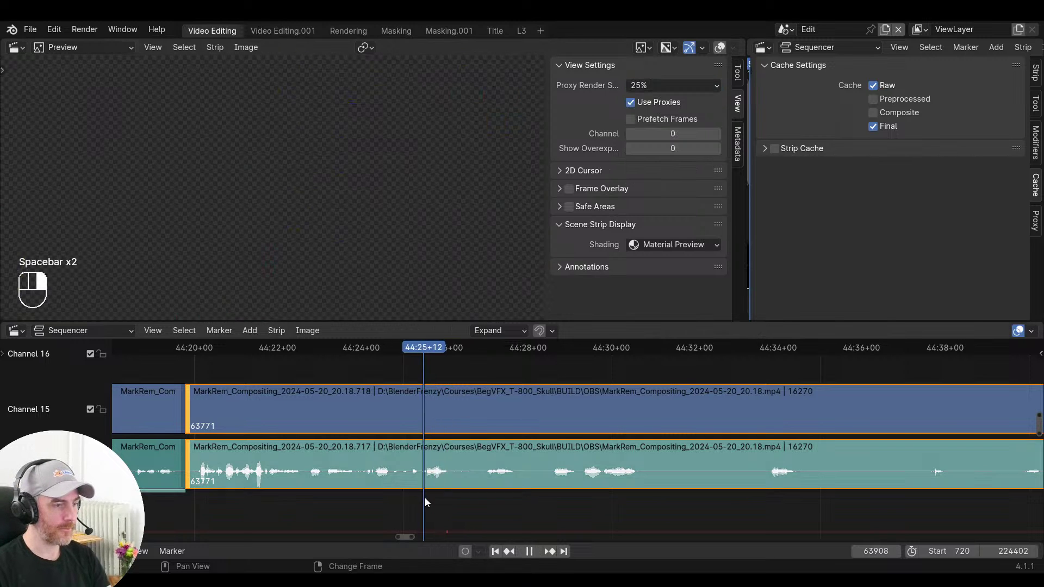
{"action": "key", "text": "space"}
{"action": "mouse_move", "coordinate": [526, 514]}
{"action": "middle_mouse_down", "text": "ctrl"}
{"action": "mouse_move", "coordinate": [437, 517]}
{"action": "mouse_move", "coordinate": [454, 504]}
{"action": "mouse_move", "coordinate": [512, 511]}
{"action": "middle_mouse_up", "text": "ctrl"}
{"action": "key", "text": "space"}
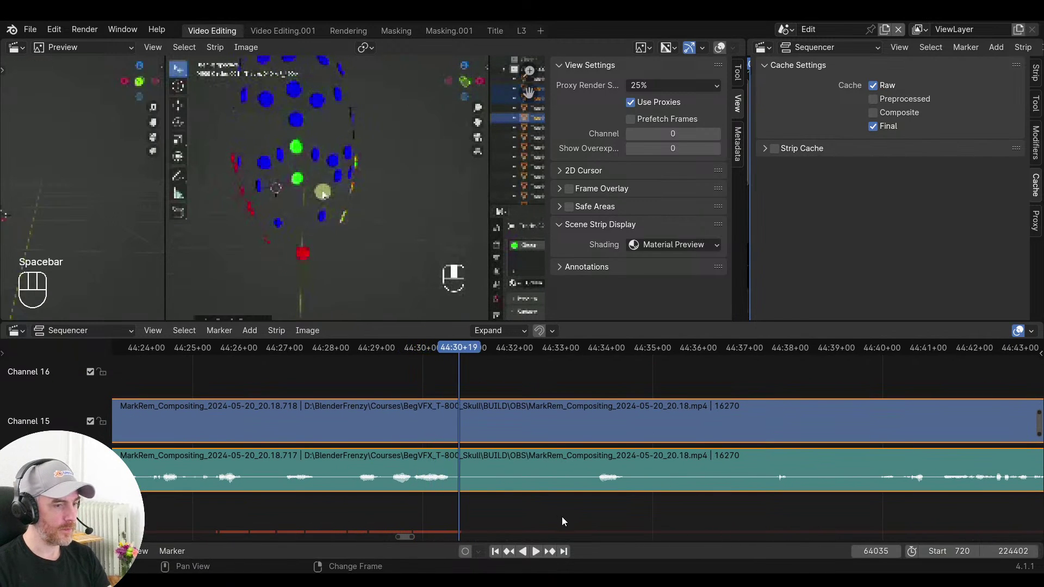
Split the video and audio strips at 44:30+19 and play the isolated sounds after the cut to find where useful speech resumes
{"action": "key", "text": "k"}
{"action": "left_click", "coordinate": [580, 517]}
{"action": "key", "text": "space"}
{"action": "key", "text": "space"}
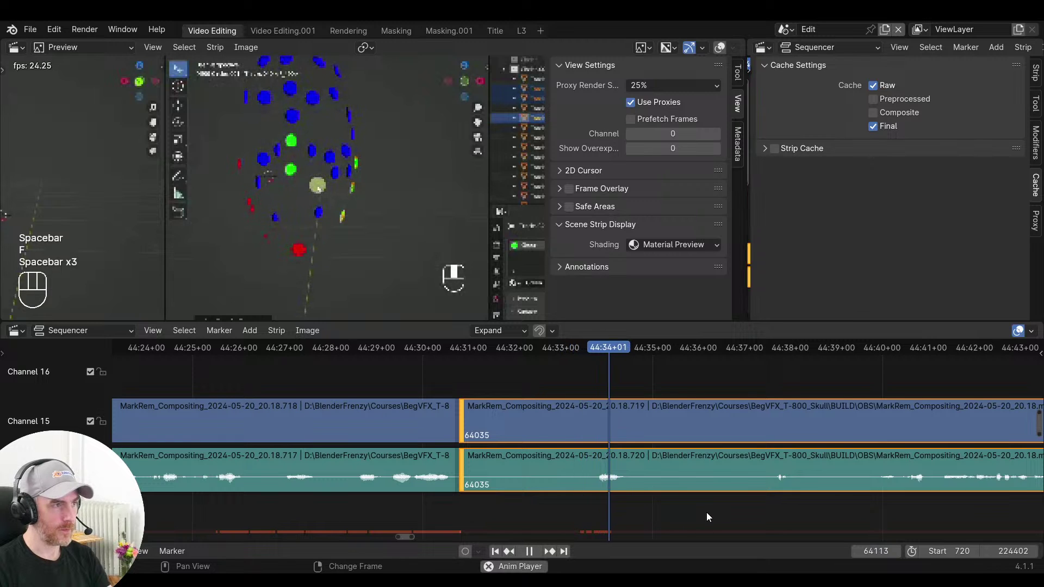
{"action": "right_click", "coordinate": [795, 514]}
{"action": "right_click", "coordinate": [795, 514]}
{"action": "right_click", "coordinate": [841, 513]}
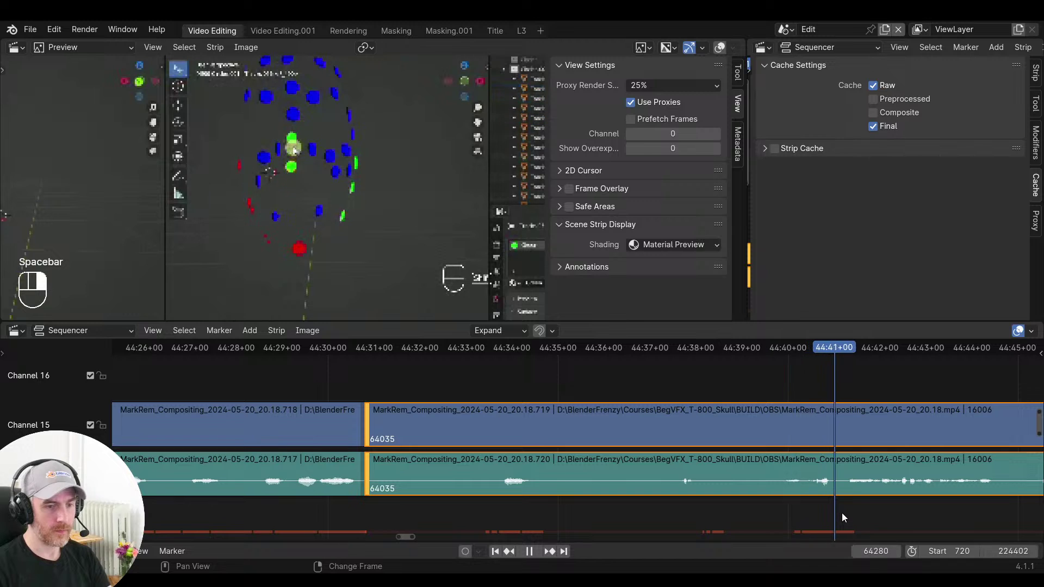
Trim the start of the video and audio strips after the frame 64035 cut to 44:40+09 and close the gap
{"action": "key", "text": "space"}
{"action": "key", "text": "space"}
{"action": "right_click", "coordinate": [805, 507]}
{"action": "key", "text": "s"}
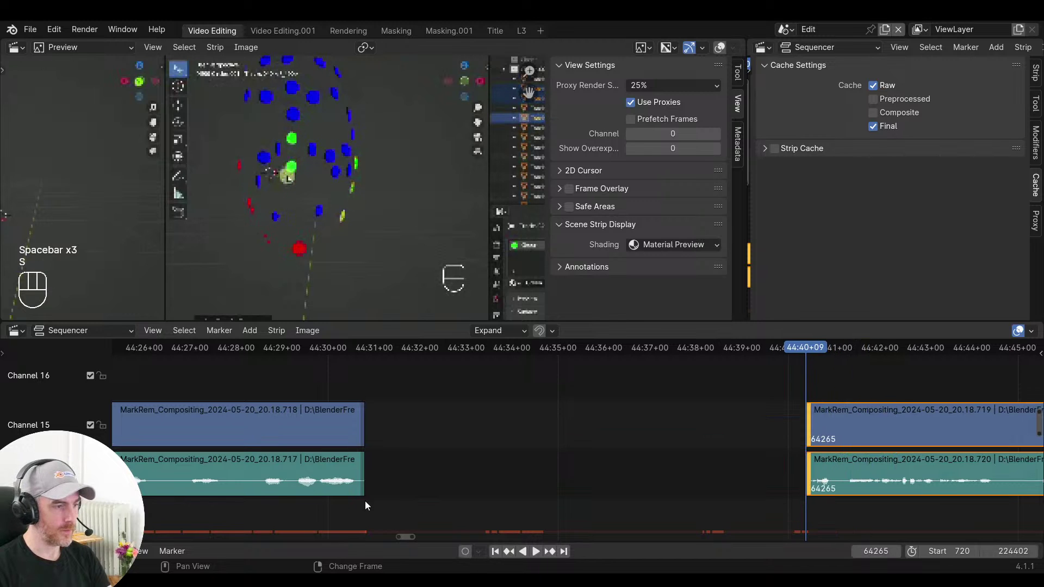
{"action": "right_click", "coordinate": [325, 501]}
{"action": "key", "text": "v"}
Play the edit across the frame 64035 join and on through the following speech
{"action": "key", "text": "space"}
{"action": "middle_click_drag", "start_coordinate": [435, 509], "coordinate": [356, 496]}
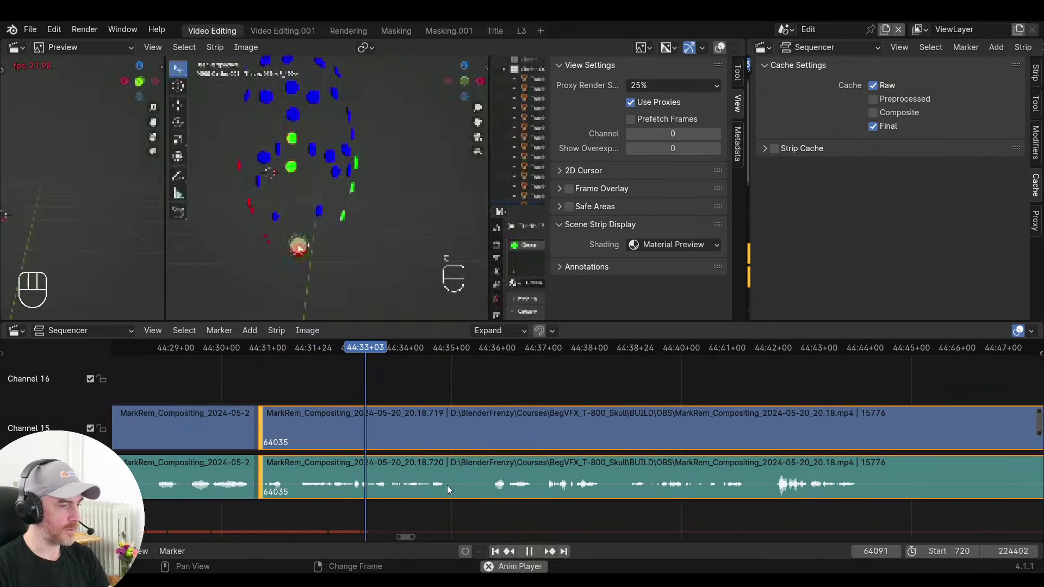
{"action": "middle_click_drag", "start_coordinate": [466, 491], "coordinate": [430, 491]}
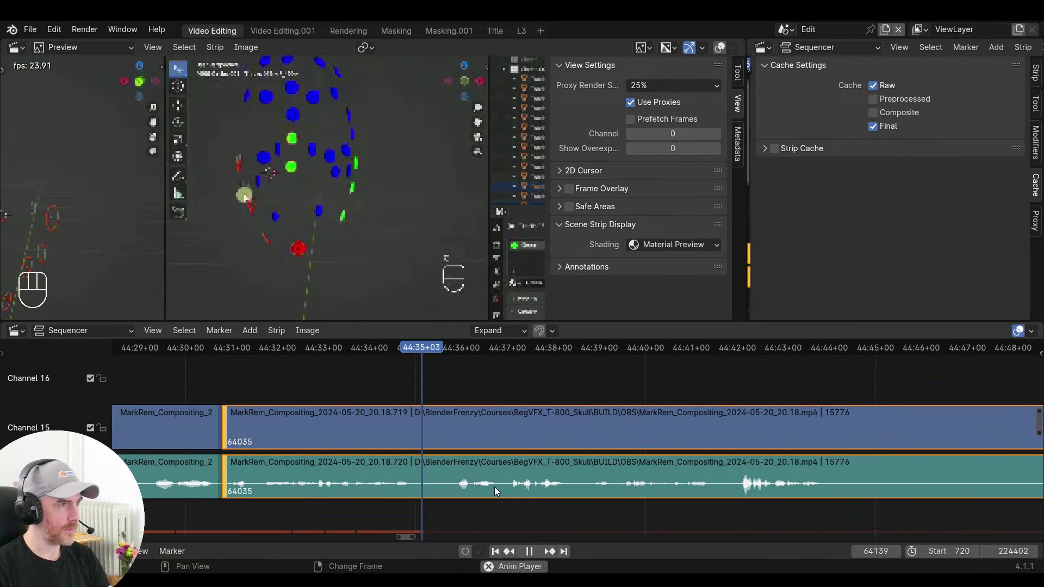
Play the edit up to frame 64349 and split the selected video and audio strips there
{"action": "middle_click_drag", "start_coordinate": [494, 487], "coordinate": [452, 496]}
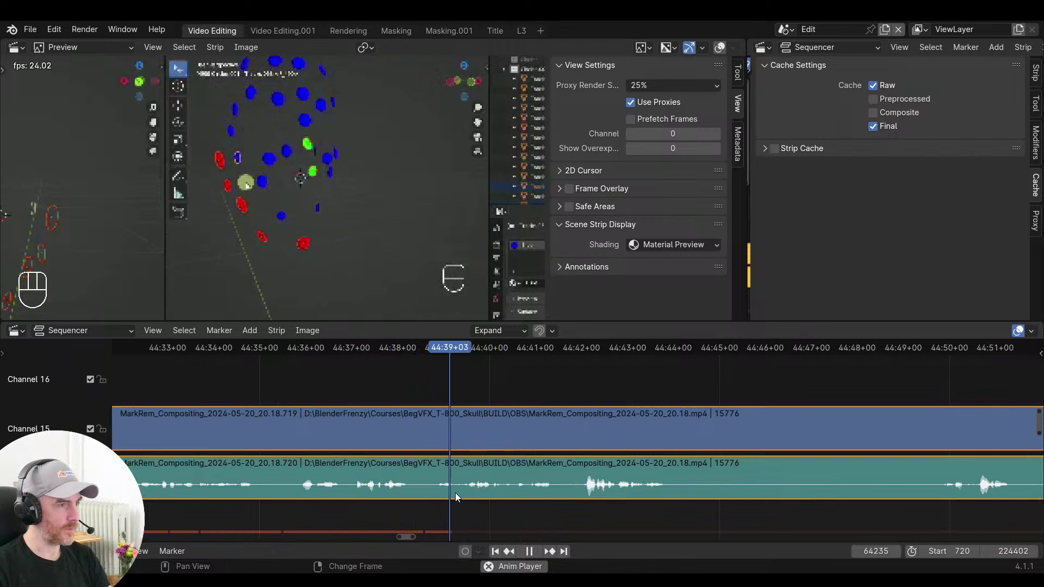
{"action": "middle_click_drag", "start_coordinate": [545, 506], "coordinate": [496, 504]}
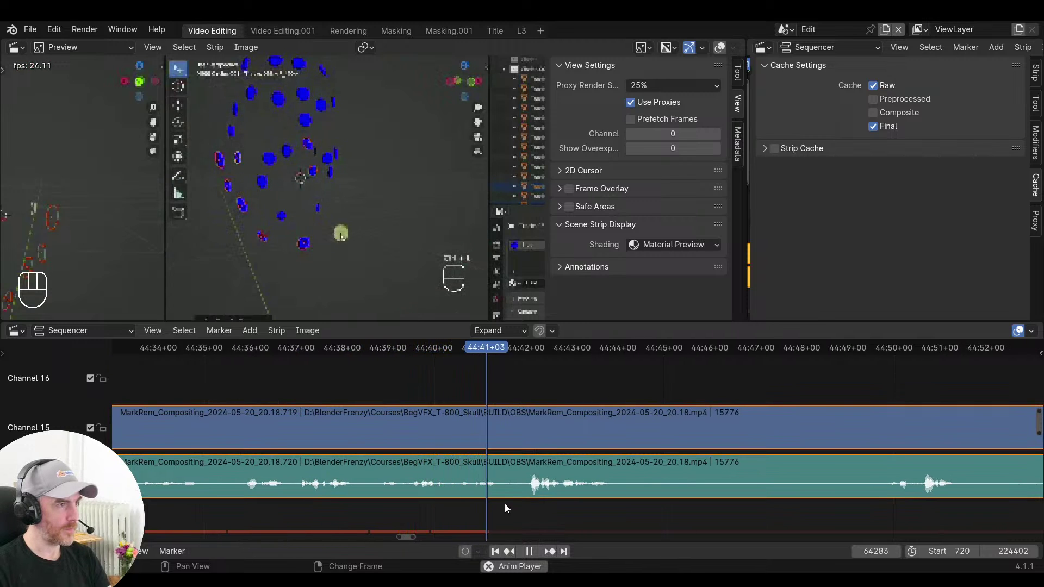
{"action": "scroll", "coordinate": [569, 507], "scroll_direction": "down", "scroll_amount": 5, "text": "ctrl"}
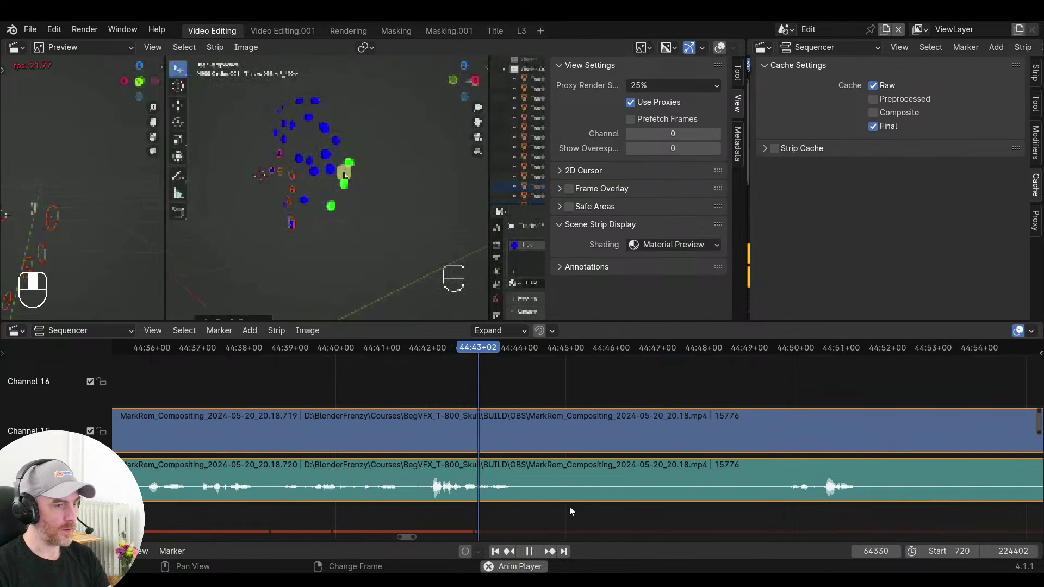
{"action": "key", "text": "space"}
{"action": "key", "text": "k"}
Trim the silent start off the video and audio strips after the cut and close the gap at frame 64349
{"action": "scroll", "coordinate": [654, 506], "scroll_direction": "down", "scroll_amount": 3, "text": "ctrl"}
{"action": "scroll", "coordinate": [649, 506], "scroll_direction": "down", "scroll_amount": 3}
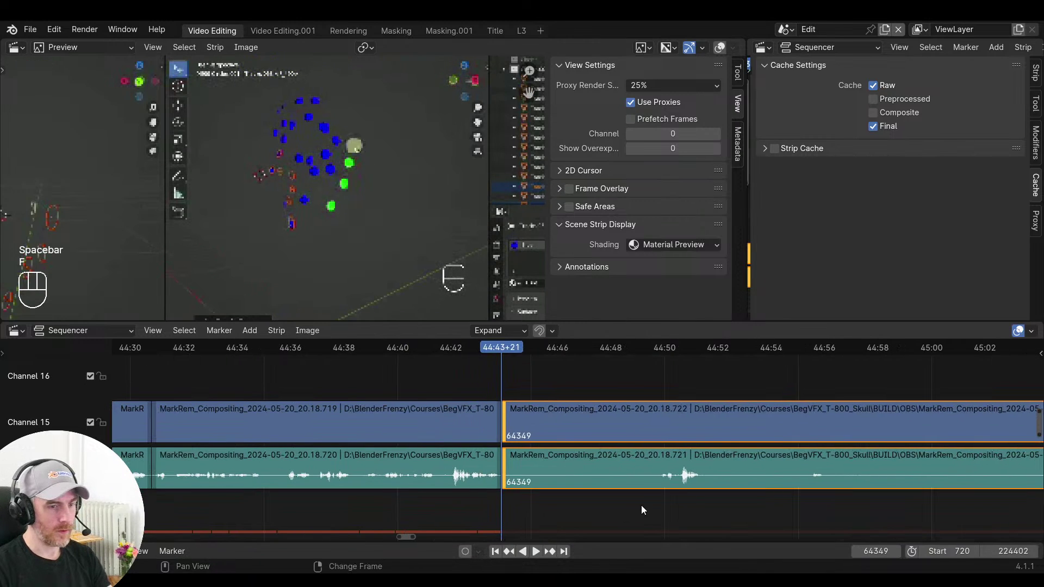
{"action": "left_click", "coordinate": [656, 508]}
{"action": "key", "text": "s"}
{"action": "left_click", "coordinate": [482, 498]}
{"action": "key", "text": "BackSpace"}
{"action": "key", "text": "space"}
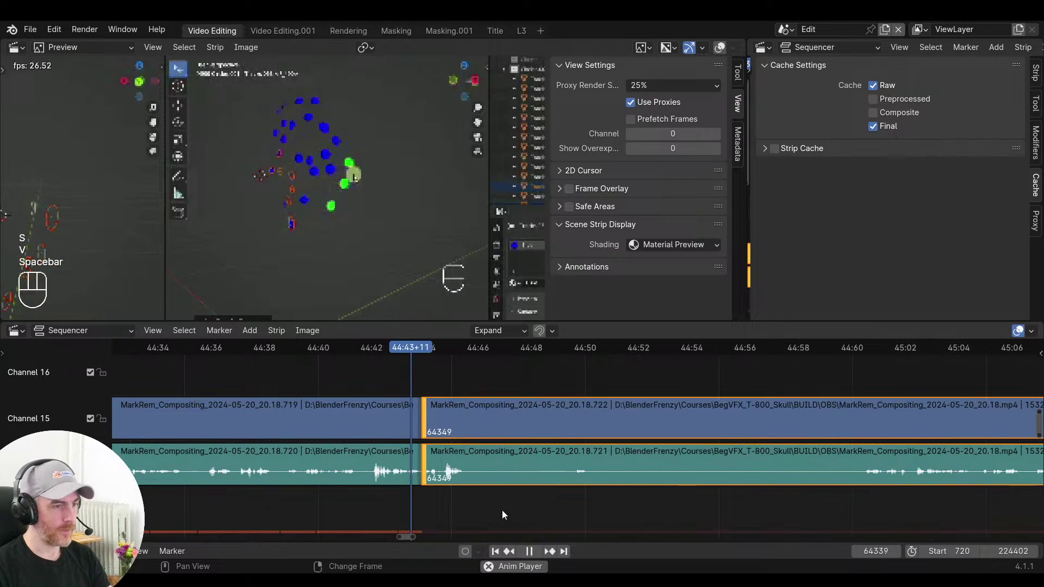
Play back the join at frame 64349 to check the timing of picture and sound
{"action": "scroll", "coordinate": [495, 505], "scroll_direction": "up", "scroll_amount": 1}
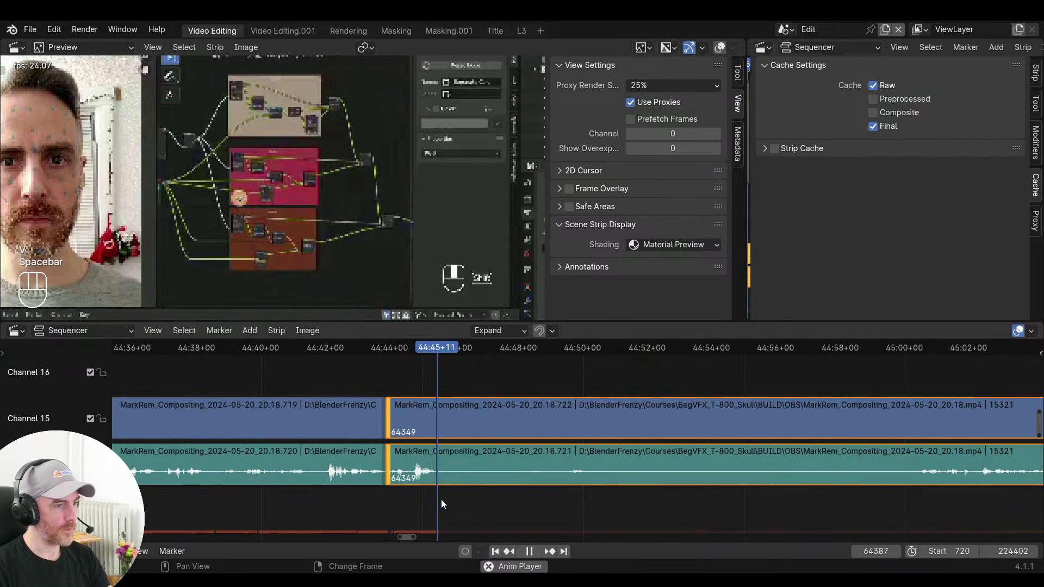
{"action": "key", "text": "space"}
{"action": "scroll", "coordinate": [442, 499], "scroll_direction": "up", "scroll_amount": 4}
{"action": "left_click", "coordinate": [456, 374]}
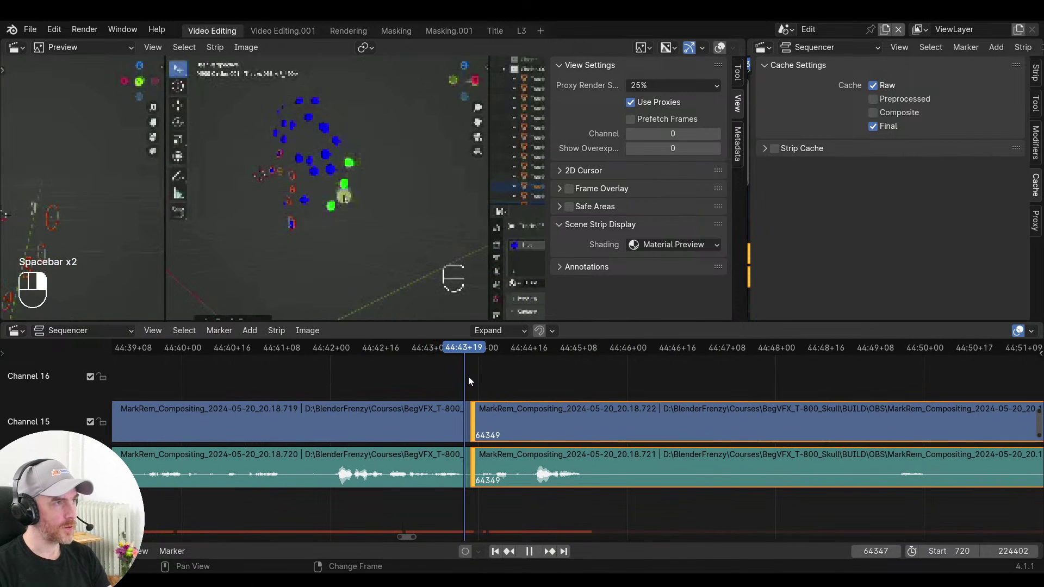
{"action": "key", "text": "space"}
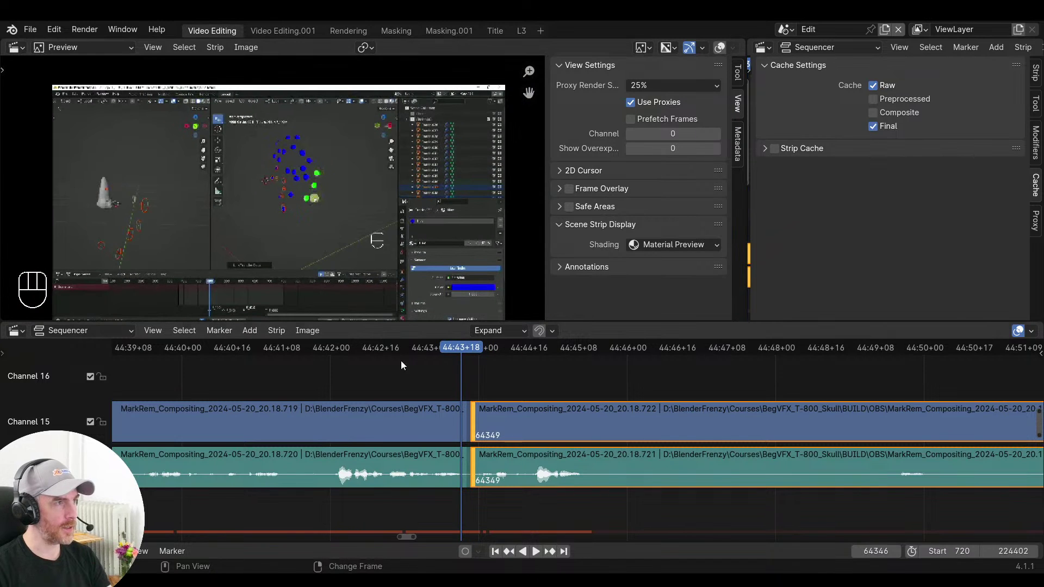
{"action": "key", "text": "space"}
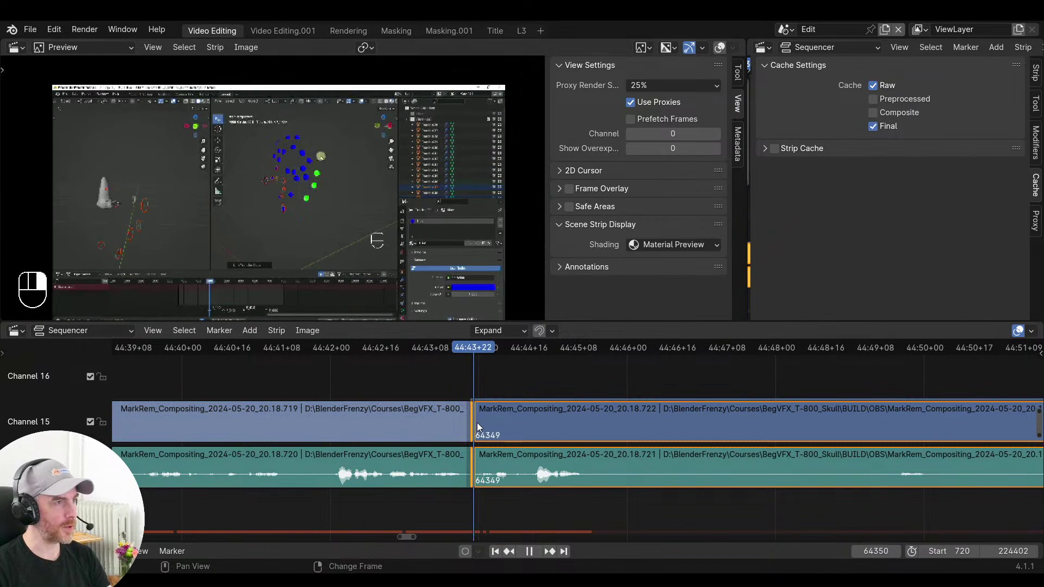
Move the video and audio strips after the cut about 15 frames later in channels 14 and 15
{"action": "left_click_drag", "start_coordinate": [523, 421], "coordinate": [432, 413]}
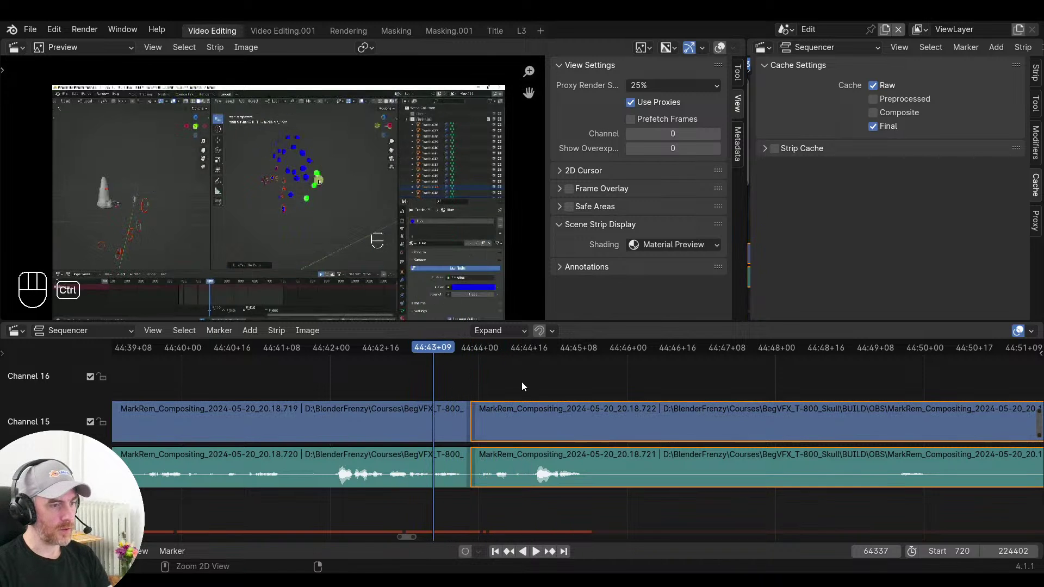
{"action": "key", "text": "g"}
{"action": "left_click", "coordinate": [562, 383]}
Try to extend the start of the moved video and audio strips back to frame 64338
{"action": "left_click_drag", "start_coordinate": [517, 419], "coordinate": [435, 416]}
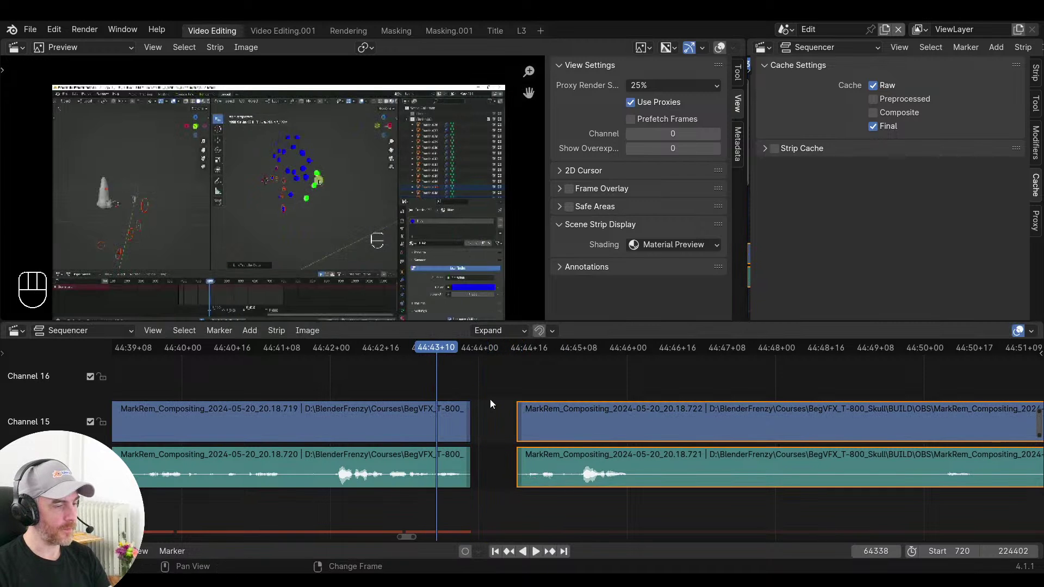
{"action": "left_click", "coordinate": [522, 416]}
{"action": "key", "text": "s"}
{"action": "right_click", "coordinate": [429, 410]}
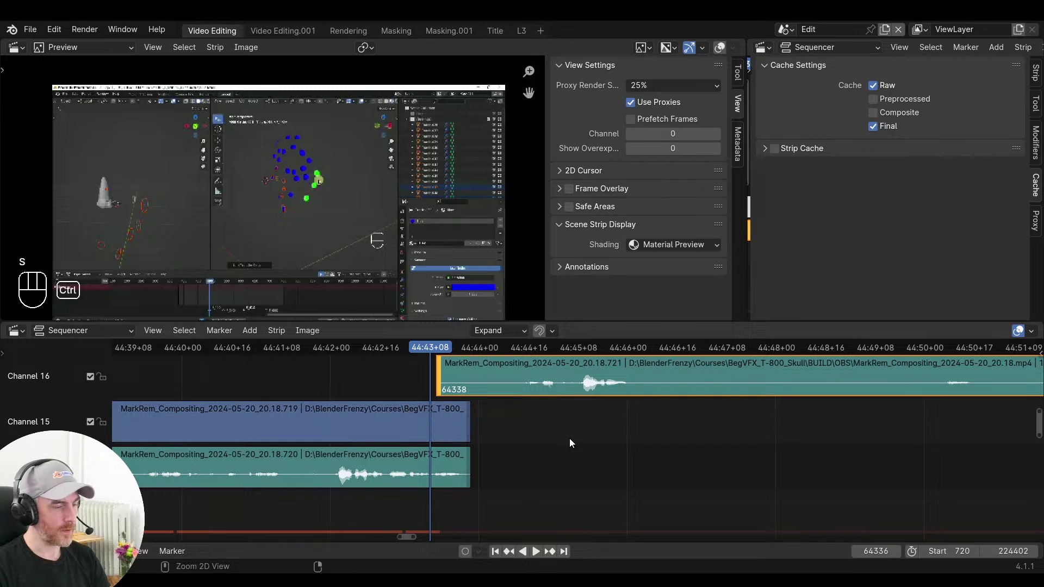
{"action": "key", "text": "ctrl+z"}
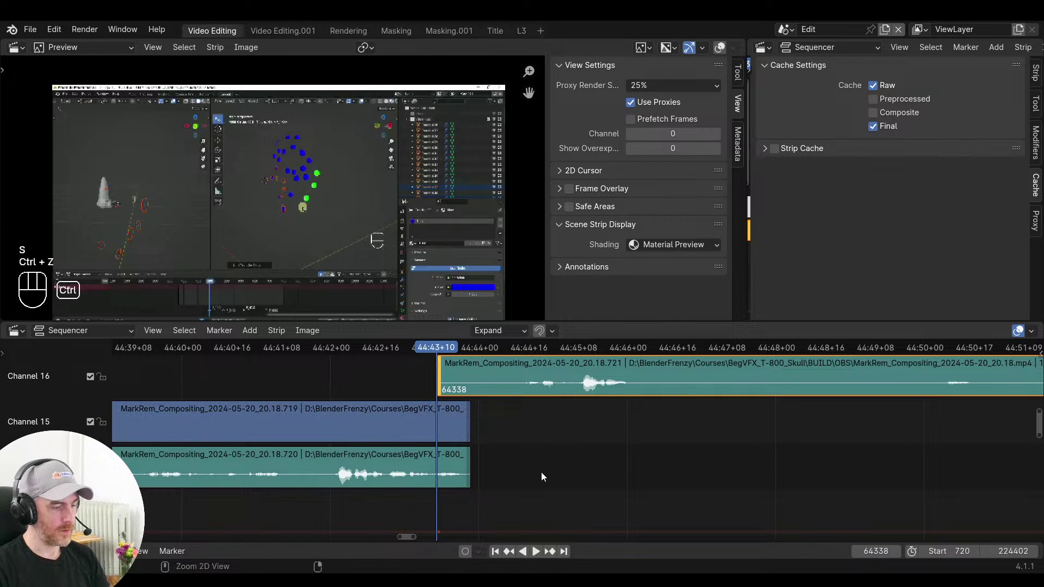
{"action": "key", "text": "ctrl+z"}
Extend the start handles of the moved video and audio strips back to frame 64349 and play the join
{"action": "key", "text": "g"}
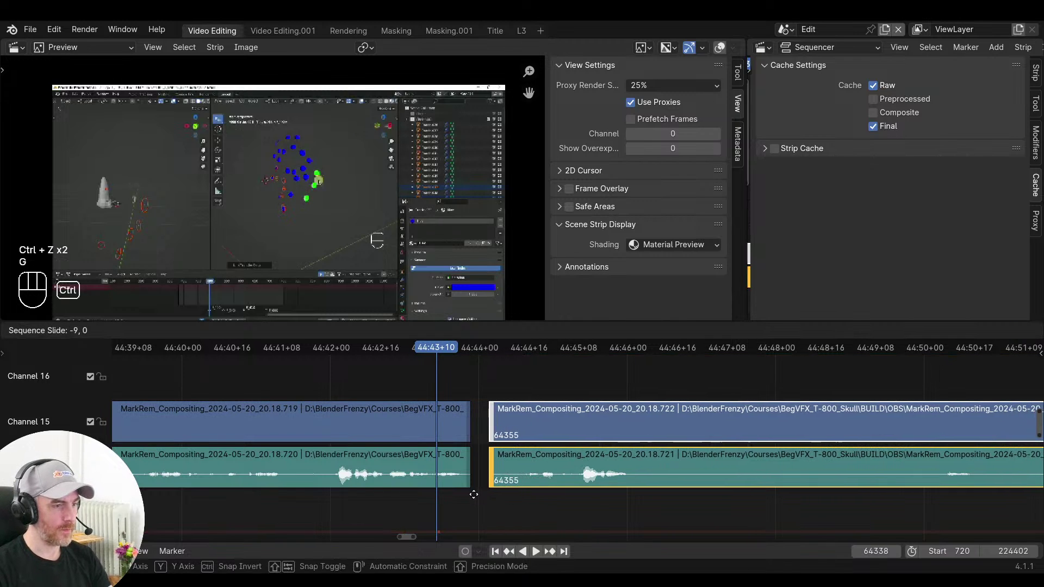
{"action": "left_click", "coordinate": [408, 498]}
{"action": "key", "text": "space"}
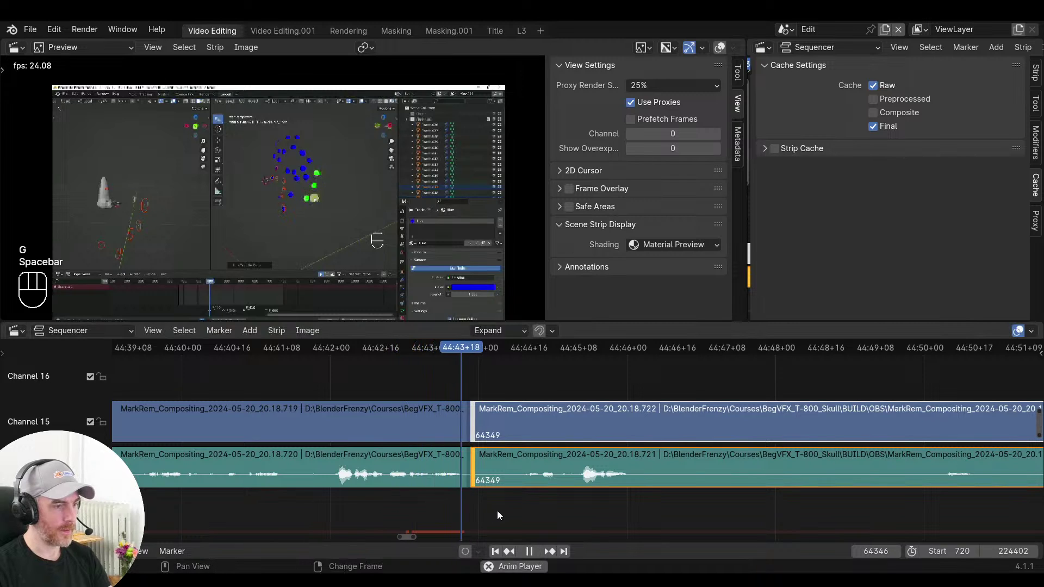
{"action": "key", "text": "space"}
Split only the video strip after the join at frame 64357, leaving its audio strip whole
{"action": "scroll", "coordinate": [576, 500], "scroll_direction": "up", "scroll_amount": 1}
{"action": "mouse_move", "coordinate": [506, 502]}
{"action": "left_mouse_down"}
{"action": "mouse_move", "coordinate": [439, 500]}
{"action": "mouse_move", "coordinate": [509, 498]}
{"action": "mouse_move", "coordinate": [462, 501]}
{"action": "mouse_move", "coordinate": [494, 500]}
{"action": "left_mouse_up"}
{"action": "key", "text": "space"}
{"action": "middle_click_drag", "start_coordinate": [494, 500], "coordinate": [644, 469], "text": "ctrl"}
{"action": "middle_click_drag", "start_coordinate": [644, 468], "coordinate": [553, 446]}
{"action": "left_click", "coordinate": [551, 415]}
{"action": "key", "text": "f"}
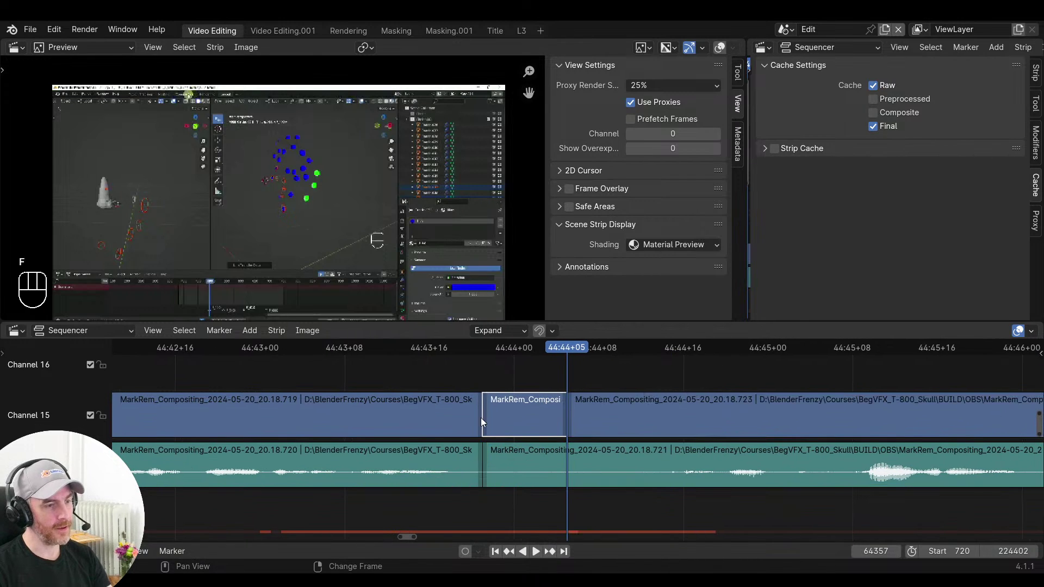
Slip the contents of the short video strip between frames 64349 and 64357
{"action": "right_click_drag", "start_coordinate": [454, 377], "coordinate": [500, 375]}
{"action": "key", "text": "shift+w"}
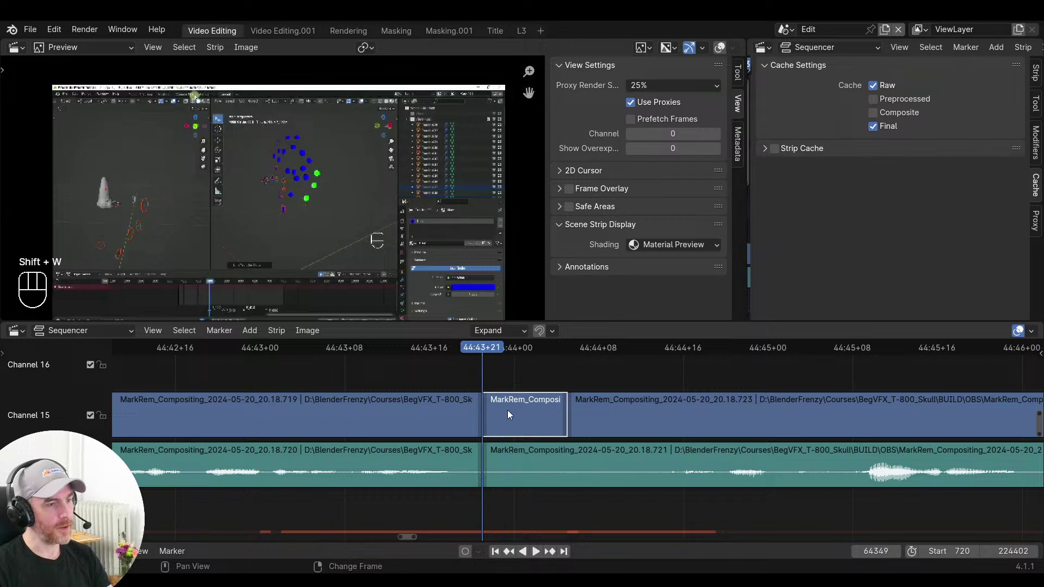
{"action": "key", "text": "shift+s"}
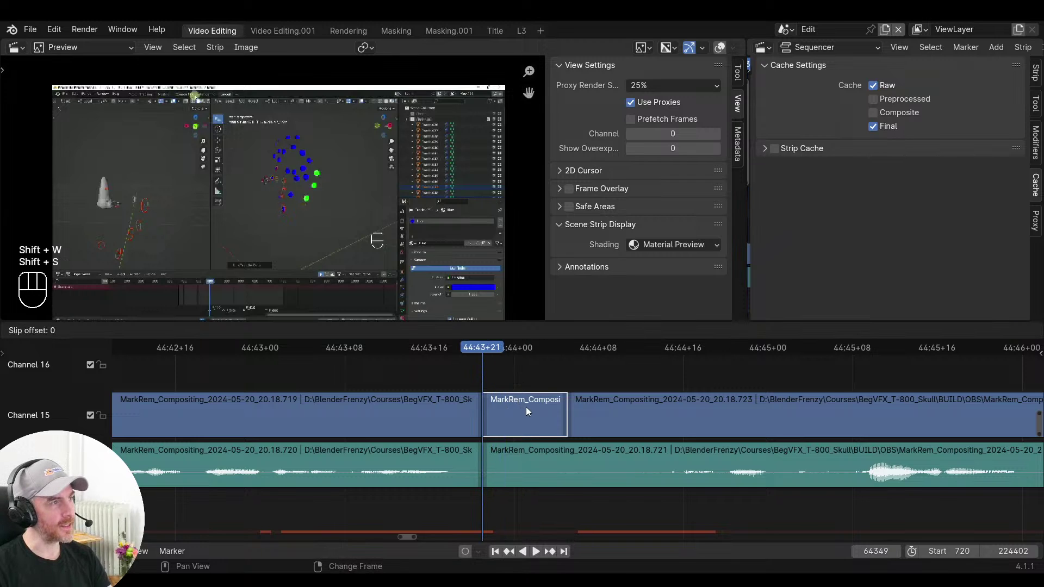
{"action": "left_click", "coordinate": [570, 413]}
{"action": "scroll", "coordinate": [288, 203], "scroll_direction": "up", "scroll_amount": 3}
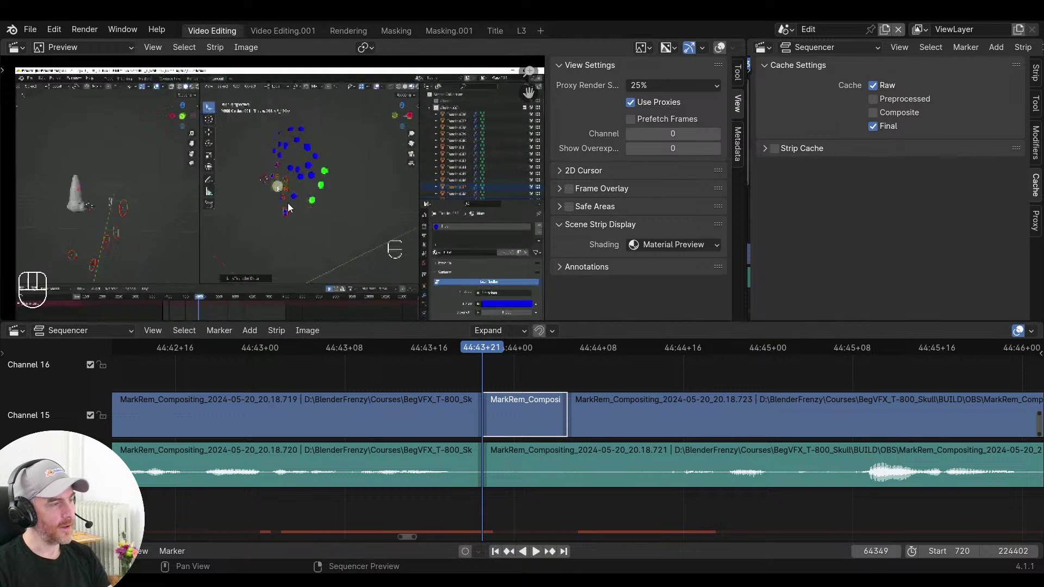
{"action": "scroll", "coordinate": [278, 196], "scroll_direction": "down", "scroll_amount": 3}
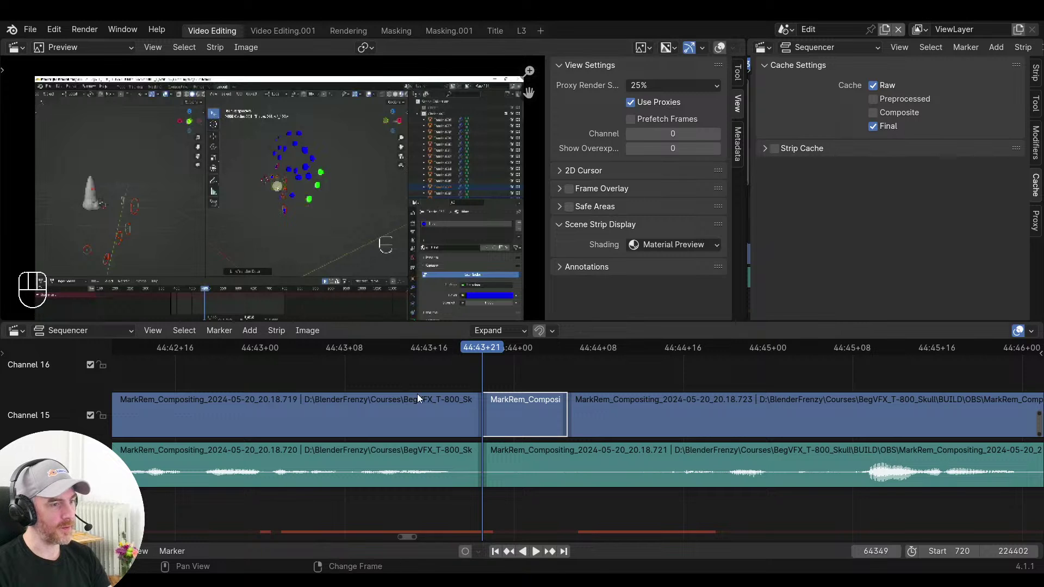
Play the transition across the short slipped video strip several times to check how smoothly the picture changes
{"action": "left_click", "coordinate": [458, 376]}
{"action": "key", "text": "space"}
{"action": "key", "text": "space"}
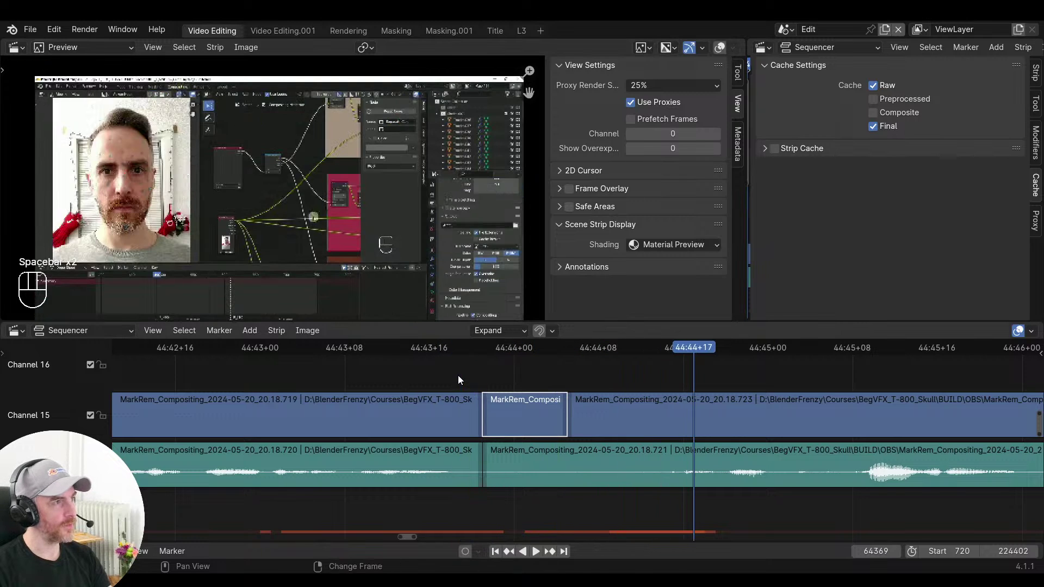
{"action": "left_click", "coordinate": [461, 378]}
{"action": "key", "text": "space"}
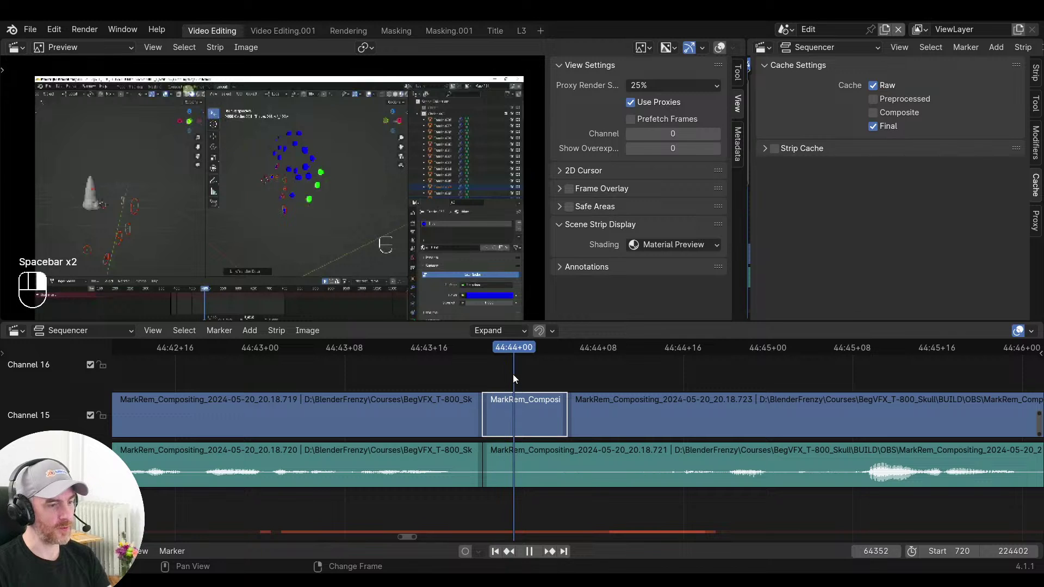
{"action": "left_click_drag", "start_coordinate": [426, 374], "coordinate": [377, 371]}
{"action": "key", "text": "space"}
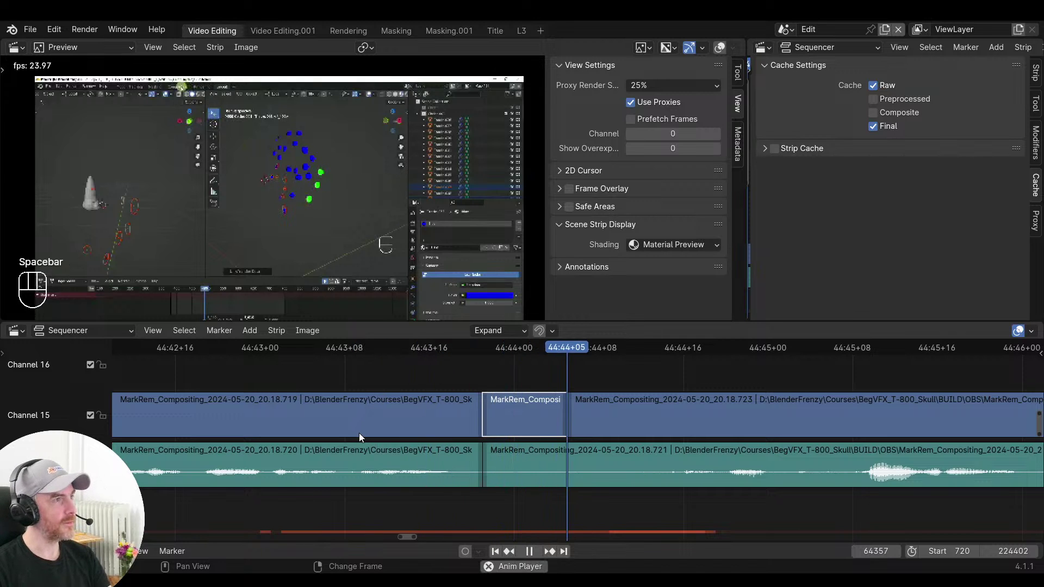
{"action": "key", "text": "space"}
{"action": "scroll", "coordinate": [709, 432], "scroll_direction": "down", "scroll_amount": 5}
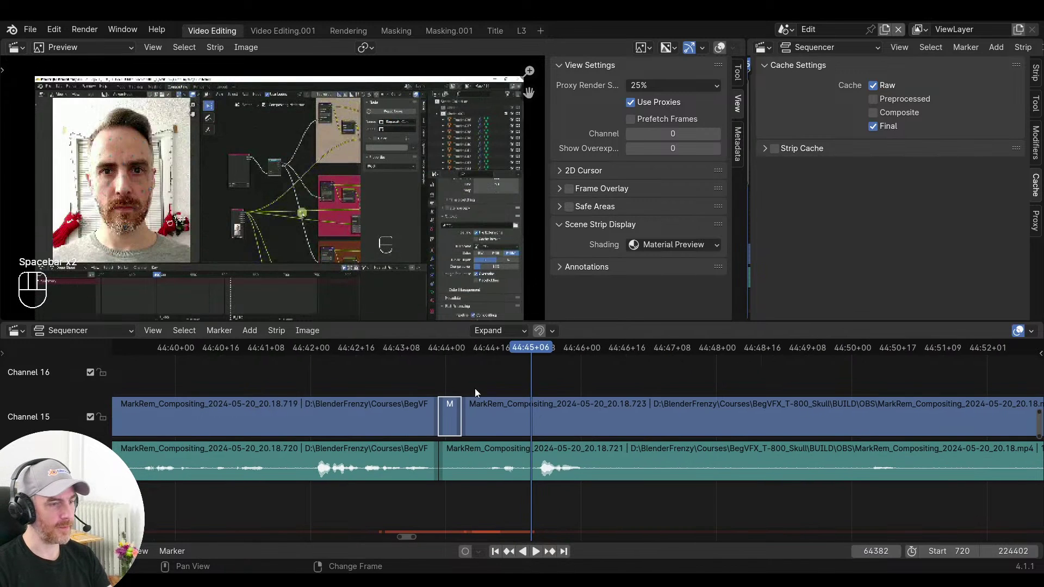
{"action": "left_click", "coordinate": [418, 389]}
{"action": "key", "text": "space"}
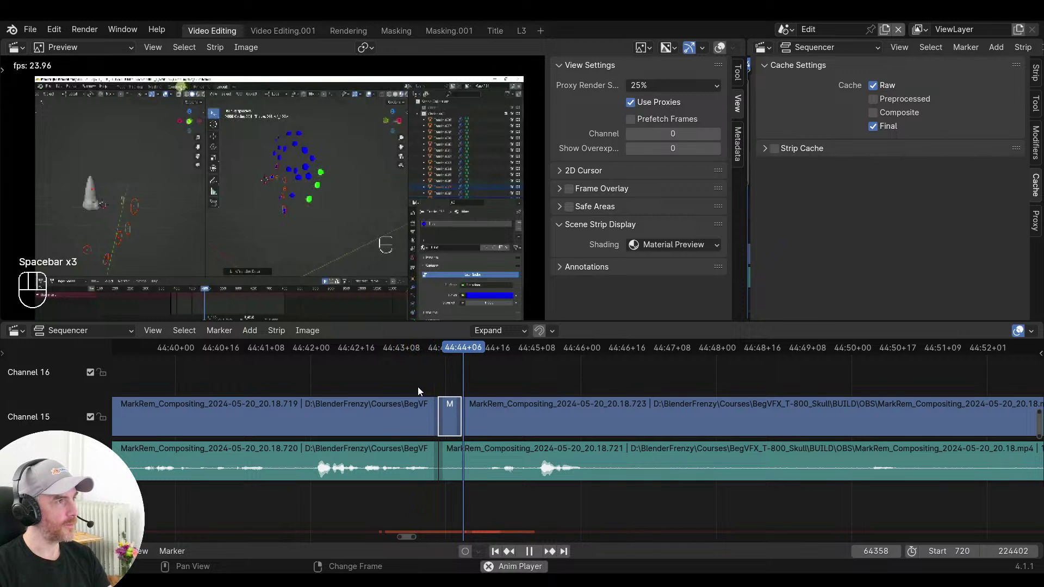
{"action": "scroll", "coordinate": [491, 420], "scroll_direction": "up", "scroll_amount": 2}
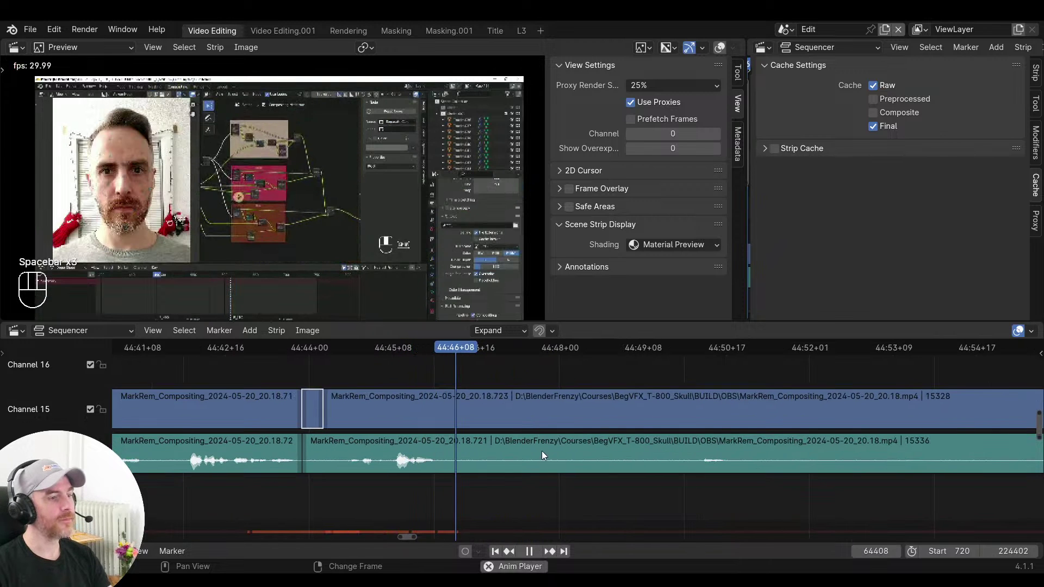
Select the video and audio strips after the short strip and split both at frame 64446
{"action": "key", "text": "space"}
{"action": "scroll", "coordinate": [510, 497], "scroll_direction": "down", "scroll_amount": 3}
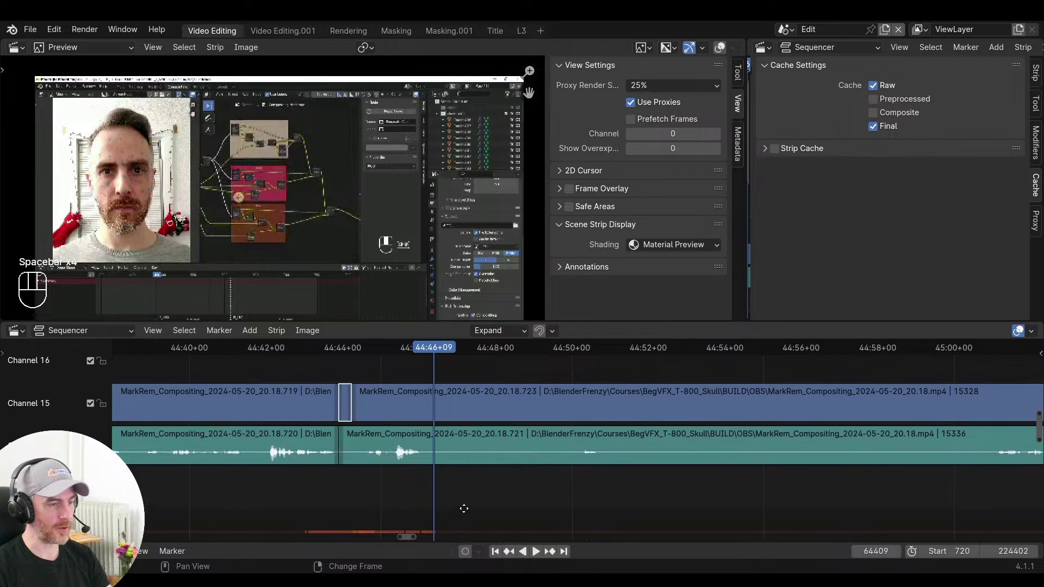
{"action": "middle_click_drag", "start_coordinate": [555, 490], "coordinate": [517, 497], "text": "ctrl"}
{"action": "left_click_drag", "start_coordinate": [514, 497], "coordinate": [491, 387]}
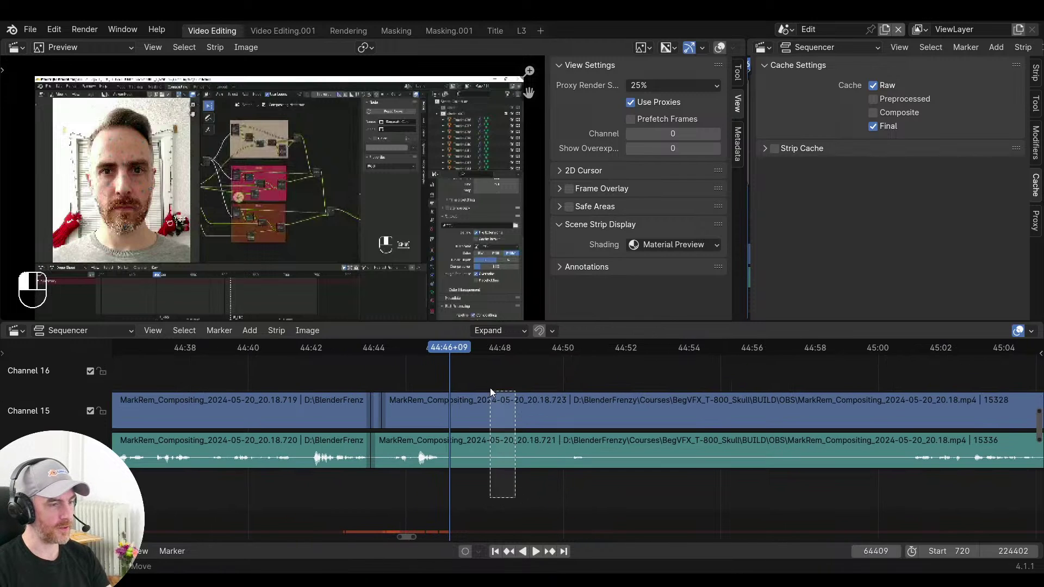
{"action": "key", "text": "space"}
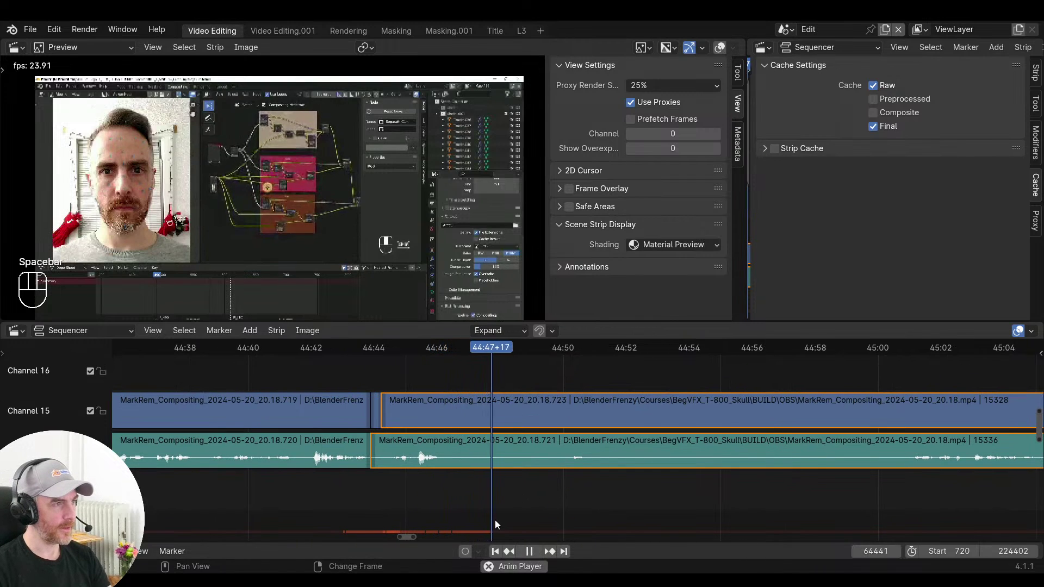
{"action": "key", "text": "space"}
{"action": "key", "text": "f"}
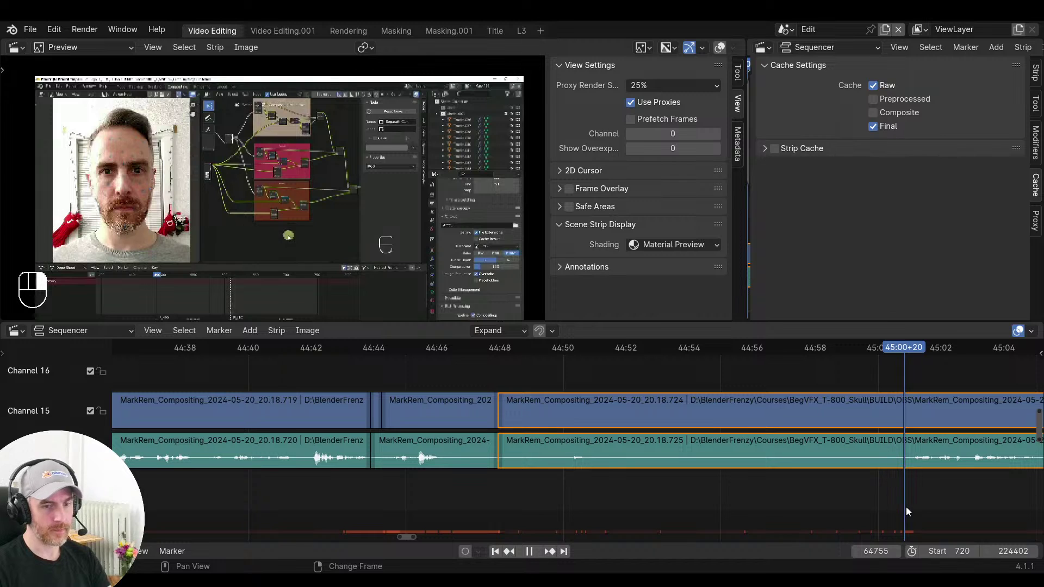
Trim the start of the new video and audio strips to frame 64757 and close the gap before them
{"action": "key", "text": "s"}
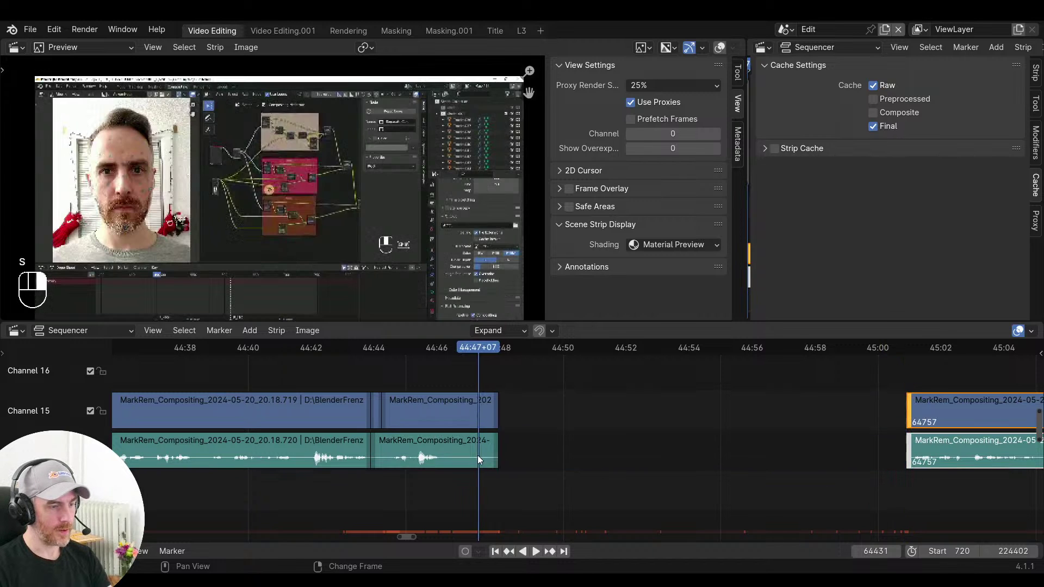
{"action": "key", "text": "v"}
{"action": "key", "text": "space"}
{"action": "key", "text": "space"}
{"action": "middle_click_drag", "start_coordinate": [480, 497], "coordinate": [324, 265]}
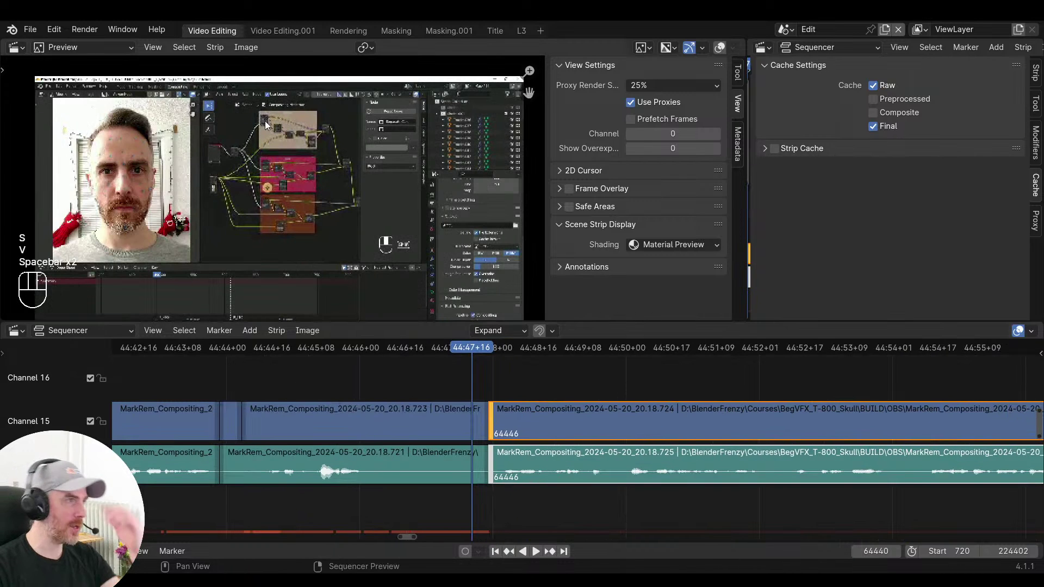
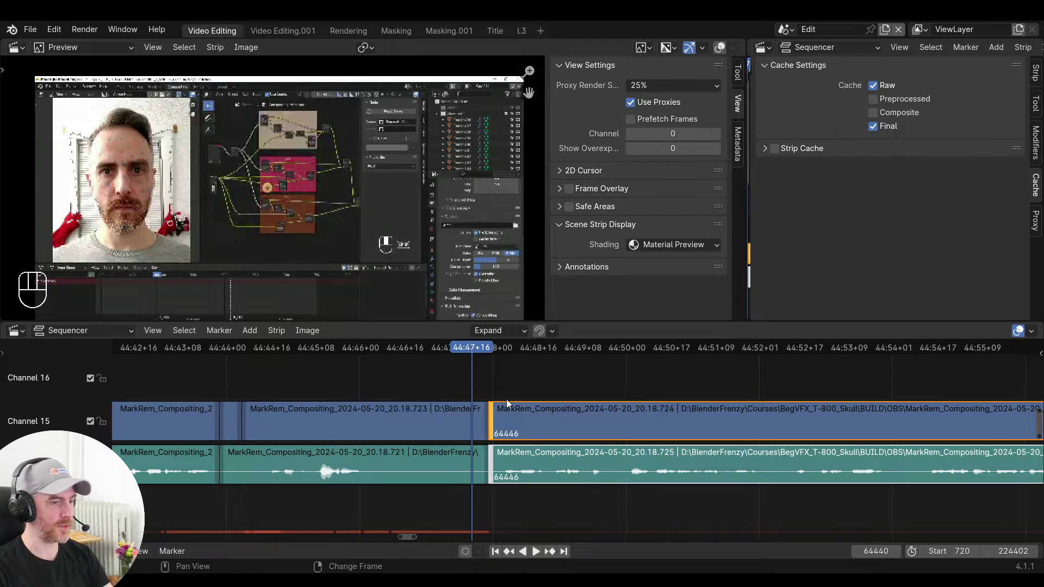
Play the video and audio strips starting at frame 64446 and split both at frame 64673
{"action": "key", "text": "space"}
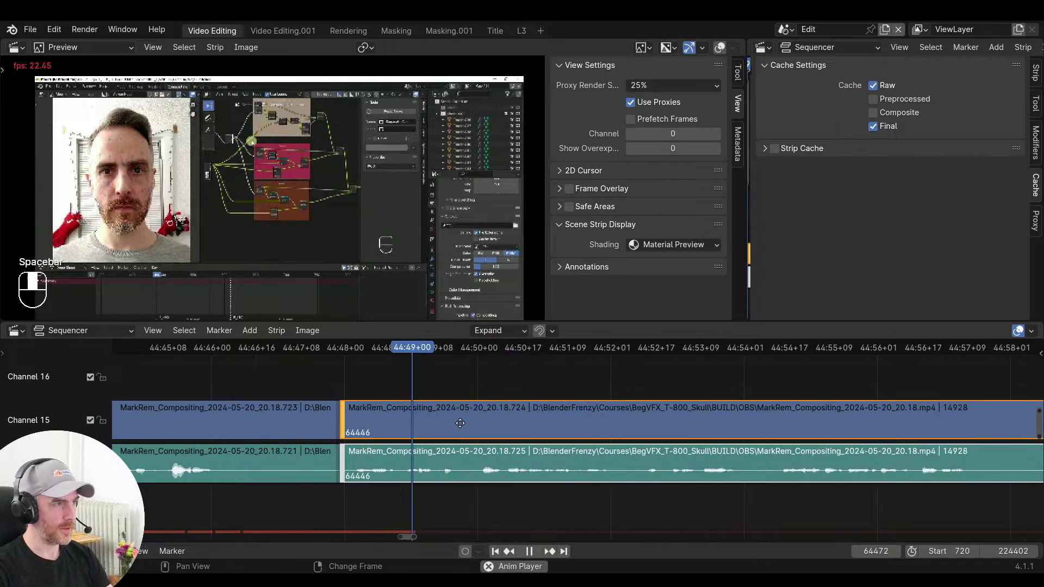
{"action": "scroll", "coordinate": [541, 429], "scroll_direction": "down", "scroll_amount": 2}
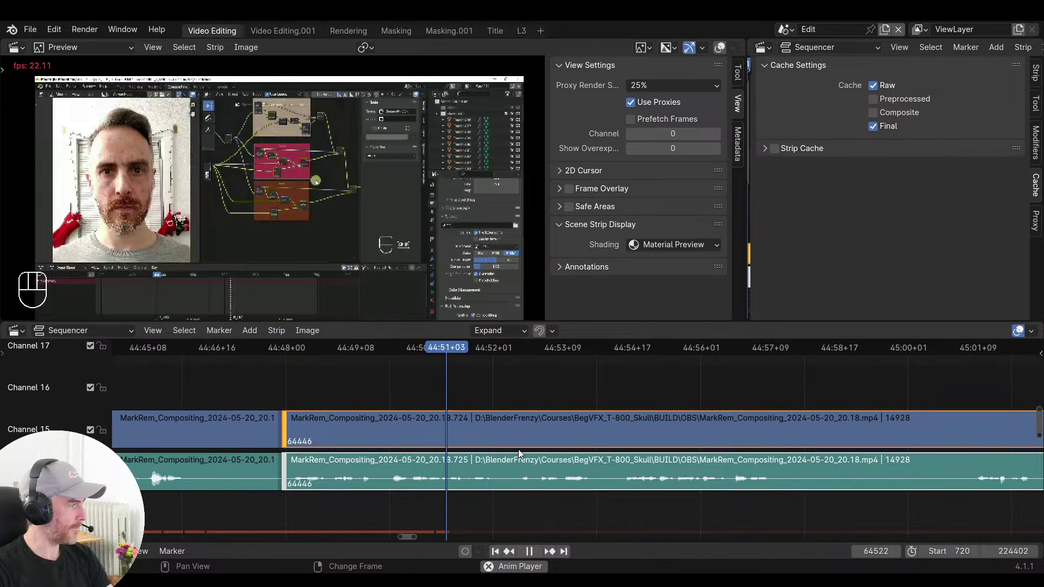
{"action": "middle_click_drag", "start_coordinate": [525, 454], "coordinate": [602, 494], "text": "ctrl"}
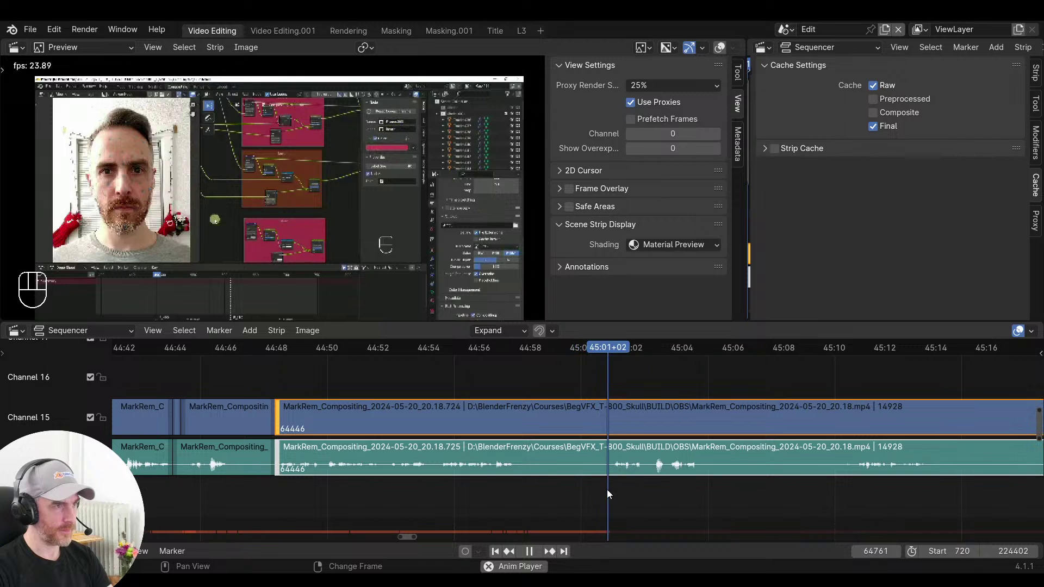
{"action": "left_click", "coordinate": [435, 495]}
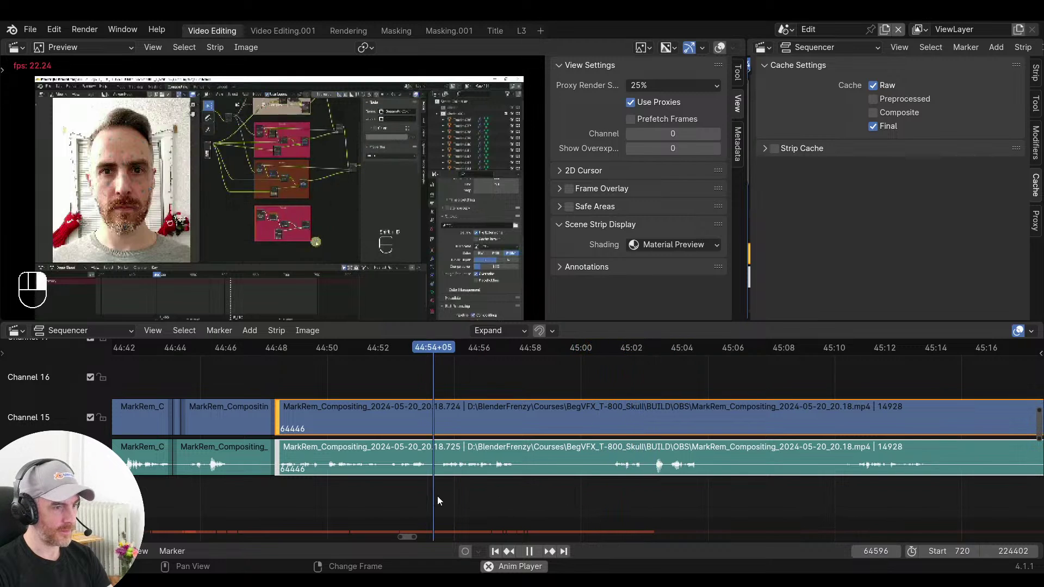
{"action": "scroll", "coordinate": [505, 499], "scroll_direction": "down", "scroll_amount": 2, "text": "ctrl"}
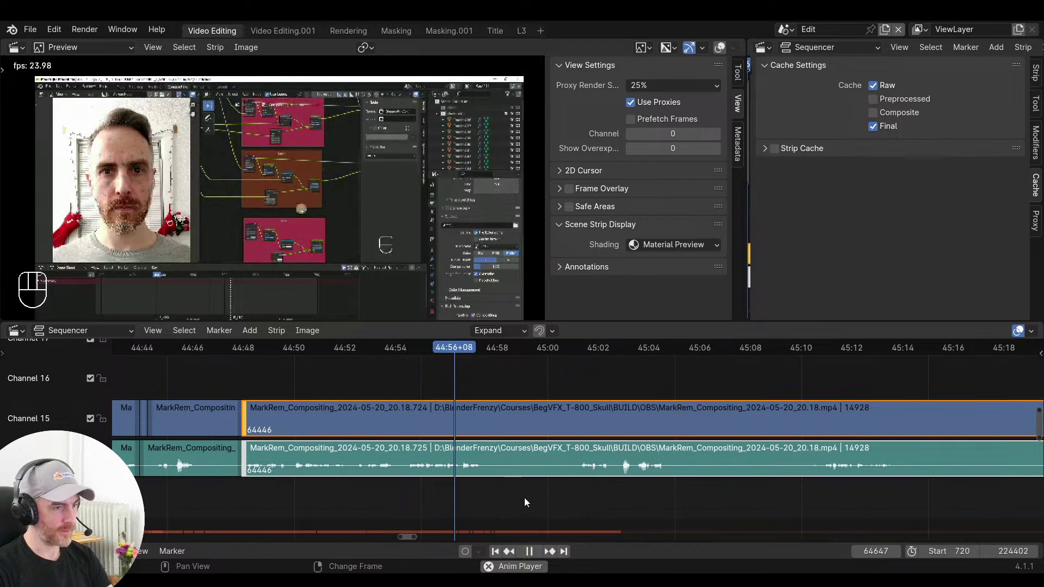
{"action": "key", "text": "space"}
{"action": "key", "text": "f"}
Trim the start of the new video and audio strips to about frame 64763 and close the gap before them
{"action": "left_click", "coordinate": [579, 495]}
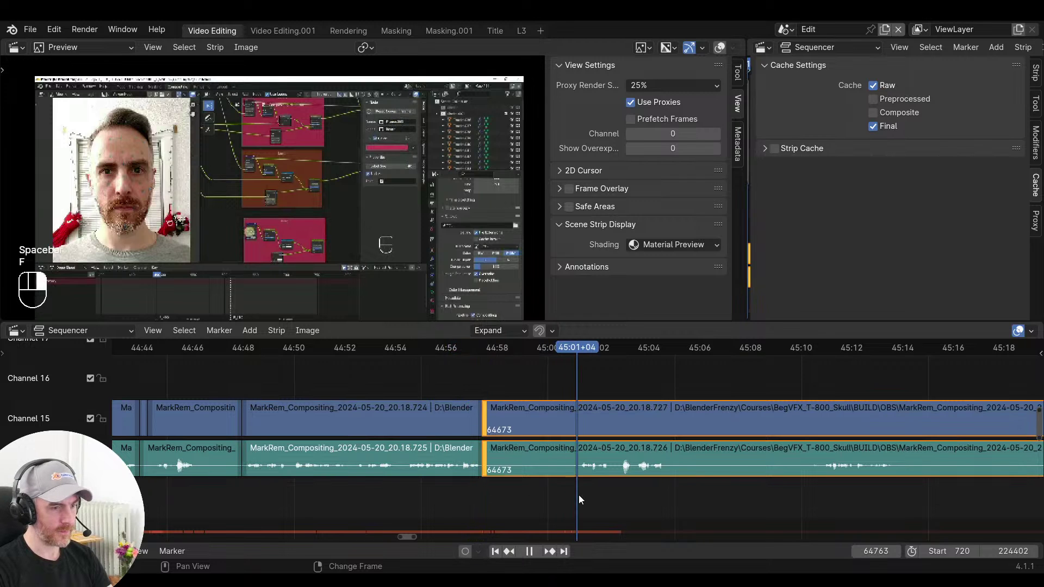
{"action": "key", "text": "s"}
{"action": "left_click", "coordinate": [464, 487]}
{"action": "key", "text": "v"}
Split the video and audio strips at about frame 64780 and trim the start of the new strips to frame 64904
{"action": "key", "text": "space"}
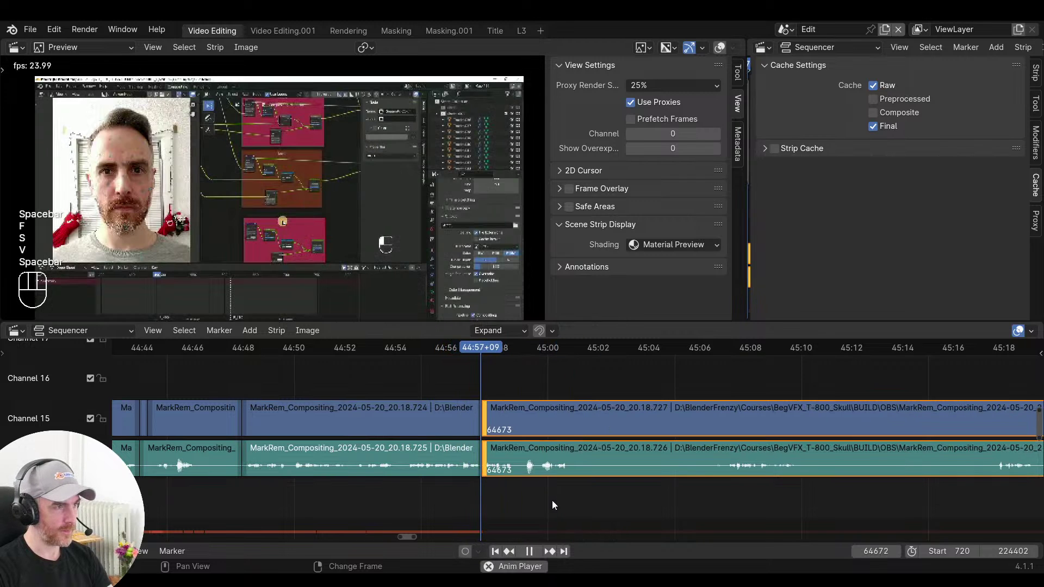
{"action": "scroll", "coordinate": [569, 499], "scroll_direction": "down", "scroll_amount": 2, "text": "ctrl"}
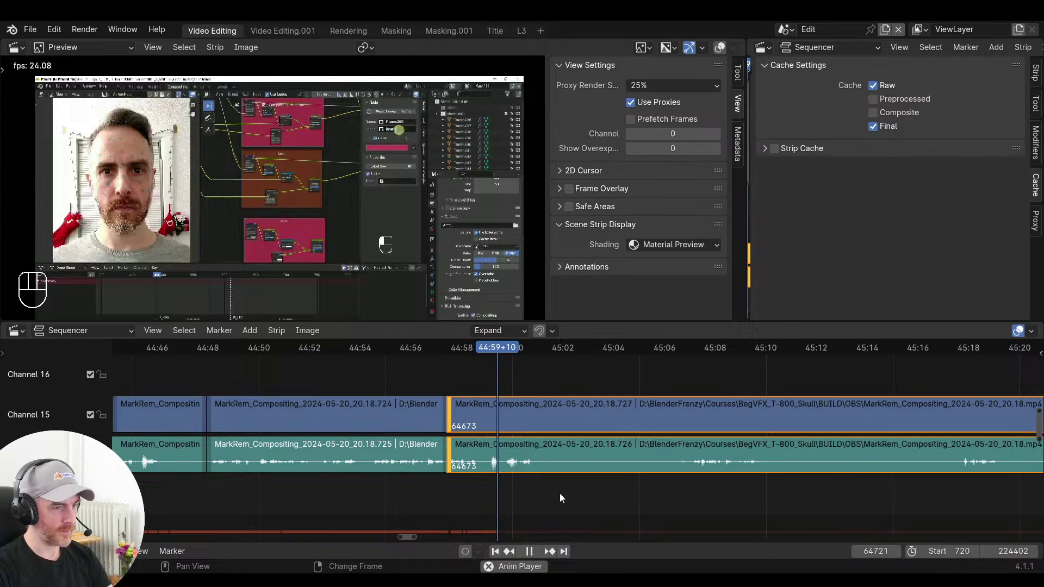
{"action": "scroll", "coordinate": [559, 493], "scroll_direction": "down", "scroll_amount": 2, "text": "ctrl"}
{"action": "scroll", "coordinate": [523, 495], "scroll_direction": "down", "scroll_amount": 1, "text": "ctrl"}
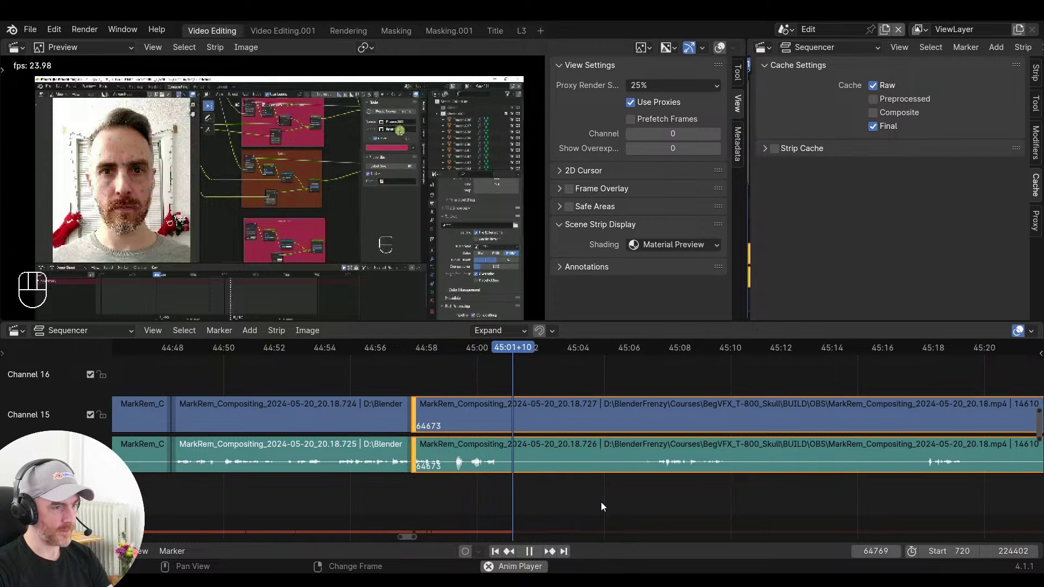
{"action": "key", "text": "space"}
{"action": "key", "text": "f"}
{"action": "right_click_drag", "start_coordinate": [601, 502], "coordinate": [656, 495]}
{"action": "key", "text": "s"}
Split the following video and audio strips at frame 64973 and trim the start of the new strips to frame 65158
{"action": "key", "text": "space"}
{"action": "scroll", "coordinate": [598, 495], "scroll_direction": "down", "scroll_amount": 5, "text": "ctrl"}
{"action": "scroll", "coordinate": [505, 496], "scroll_direction": "down", "scroll_amount": 6, "text": "ctrl"}
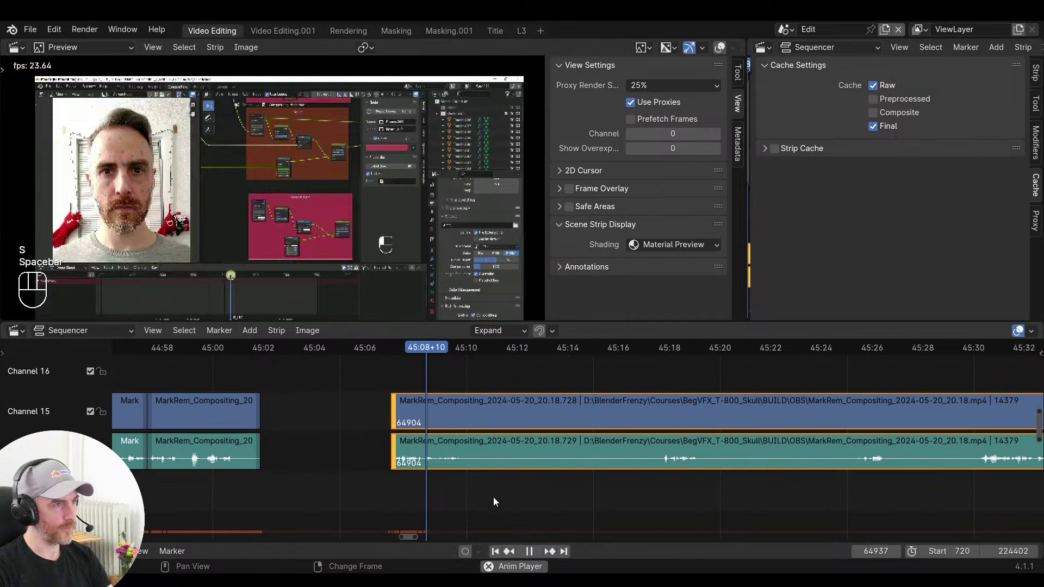
{"action": "key", "text": "space"}
{"action": "key", "text": "f"}
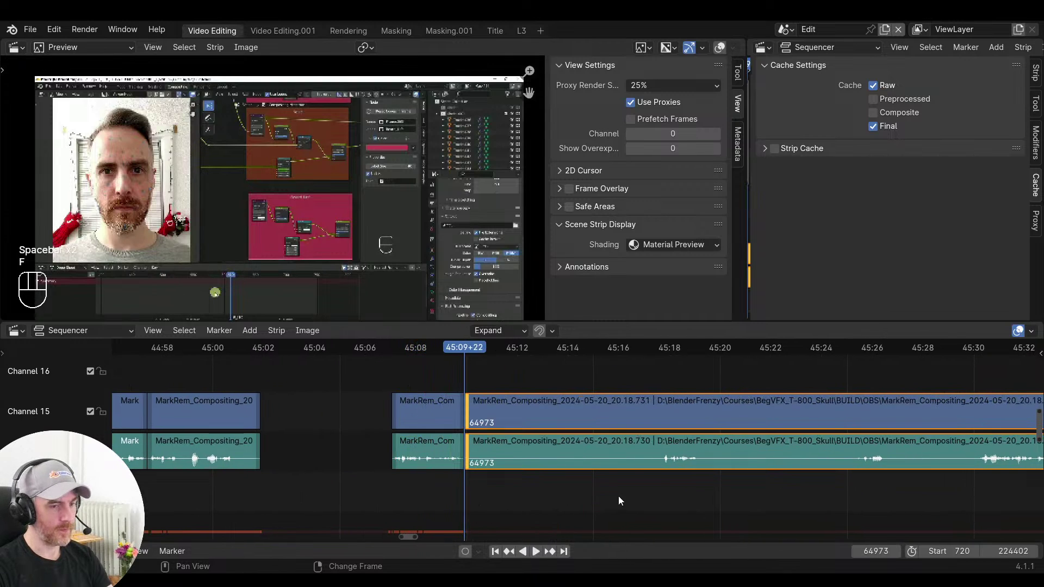
{"action": "right_click_drag", "start_coordinate": [618, 496], "coordinate": [653, 495]}
{"action": "key", "text": "s"}
Split both strips after the short spoken passage starting at frame 65158 and trim the new strips' start to frame 65345
{"action": "key", "text": "space"}
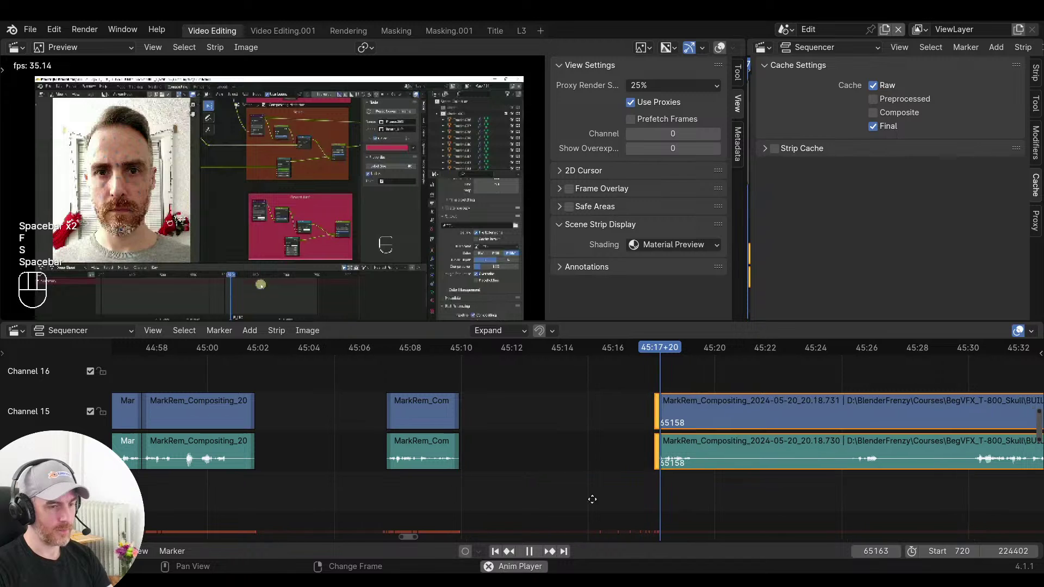
{"action": "scroll", "coordinate": [589, 496], "scroll_direction": "down", "scroll_amount": 8, "text": "ctrl"}
{"action": "key", "text": "space"}
{"action": "key", "text": "f"}
{"action": "right_click_drag", "start_coordinate": [642, 492], "coordinate": [669, 492]}
{"action": "key", "text": "s"}
Split the video and audio strips at frame 65372 and trim the start of the new strips to frame 65434
{"action": "key", "text": "space"}
{"action": "middle_click_drag", "start_coordinate": [699, 497], "coordinate": [552, 500]}
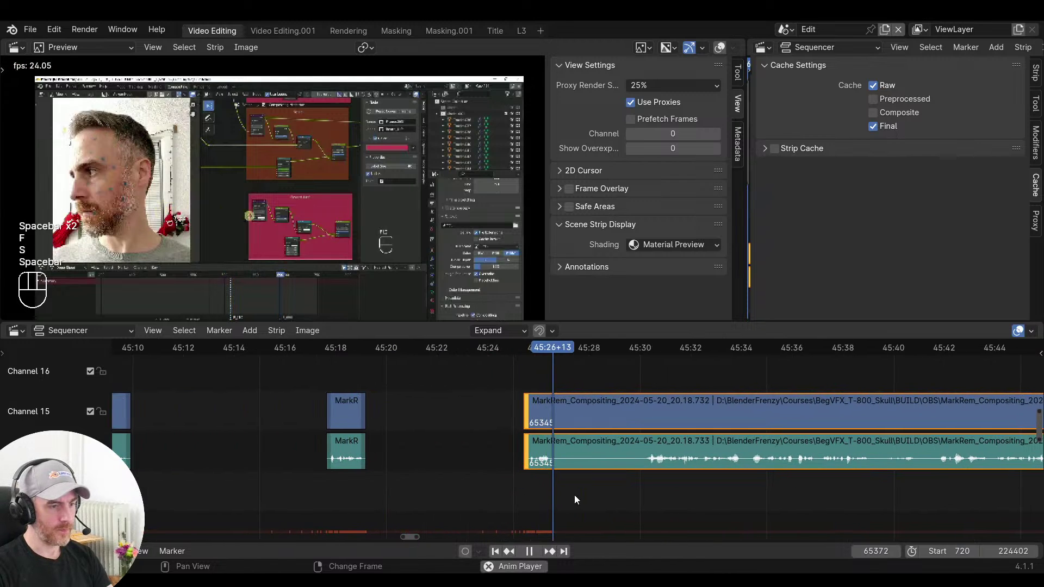
{"action": "key", "text": "space"}
{"action": "key", "text": "f"}
{"action": "right_click_drag", "start_coordinate": [637, 494], "coordinate": [644, 495]}
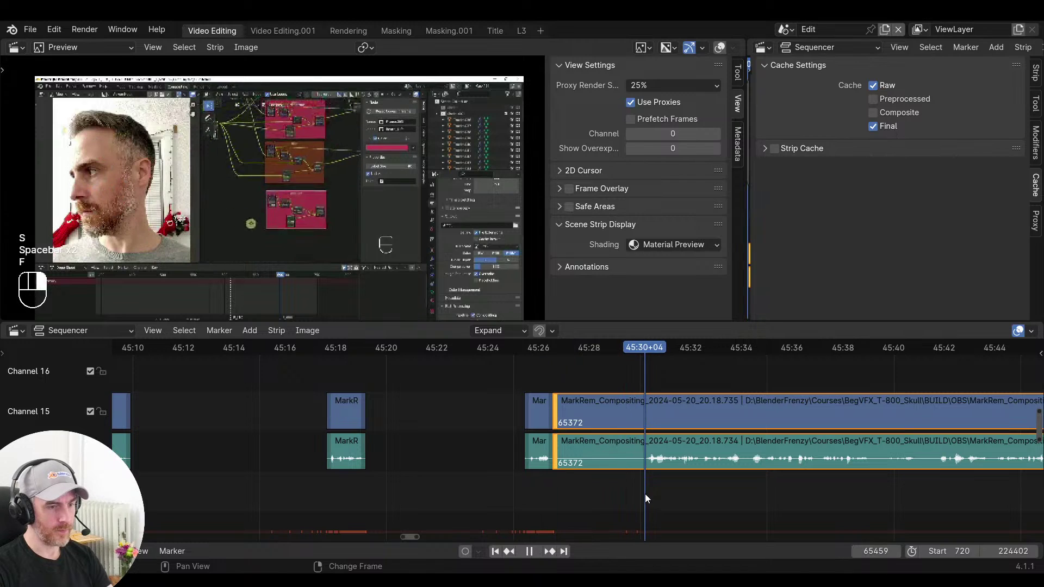
{"action": "right_click", "coordinate": [616, 495]}
{"action": "key", "text": "s"}
Close all the gaps between the newly cut video and audio strips after frame 64765
{"action": "middle_click_drag", "start_coordinate": [560, 480], "coordinate": [597, 481]}
{"action": "scroll", "coordinate": [577, 480], "scroll_direction": "down", "scroll_amount": 4}
{"action": "scroll", "coordinate": [554, 471], "scroll_direction": "up", "scroll_amount": 3, "text": "ctrl"}
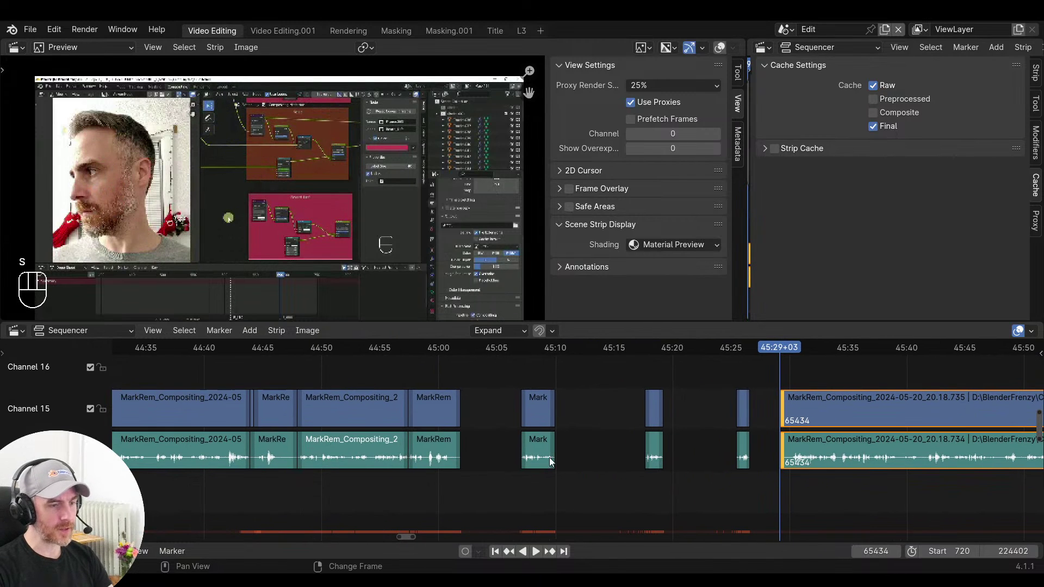
{"action": "scroll", "coordinate": [486, 461], "scroll_direction": "up", "scroll_amount": 3}
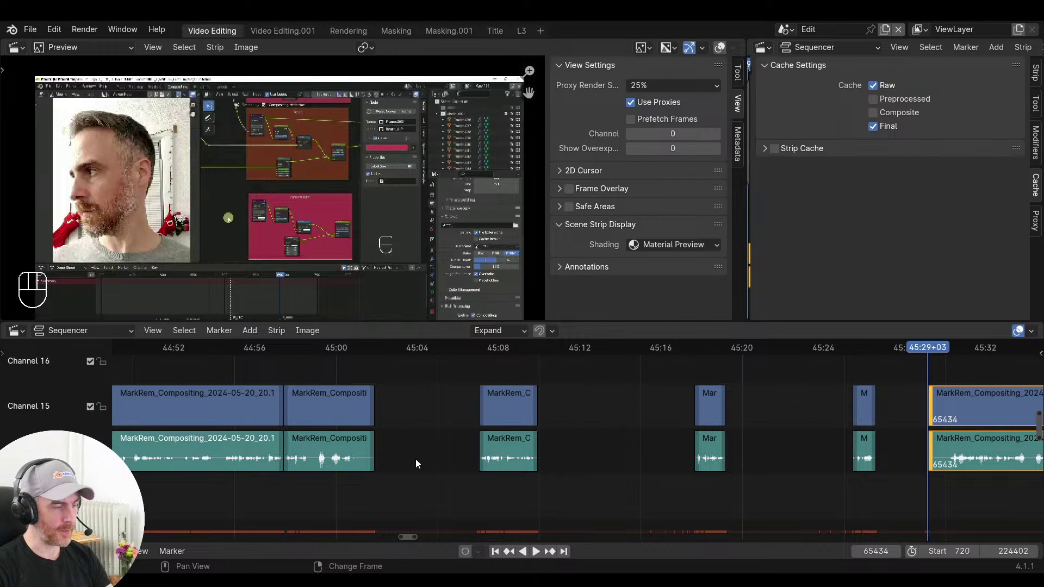
{"action": "right_click", "coordinate": [363, 483]}
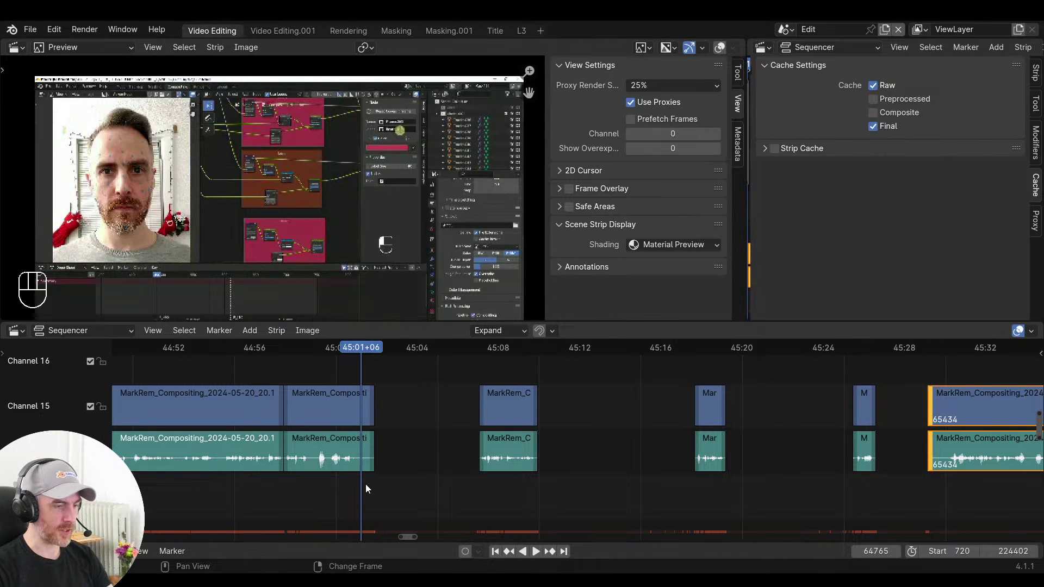
{"action": "key", "text": "v"}
{"action": "key", "text": "v"}
{"action": "key", "text": "v"}
{"action": "key", "text": "v"}
Play through the closed-up short strips and replay them from an earlier point to check the joins
{"action": "key", "text": "space"}
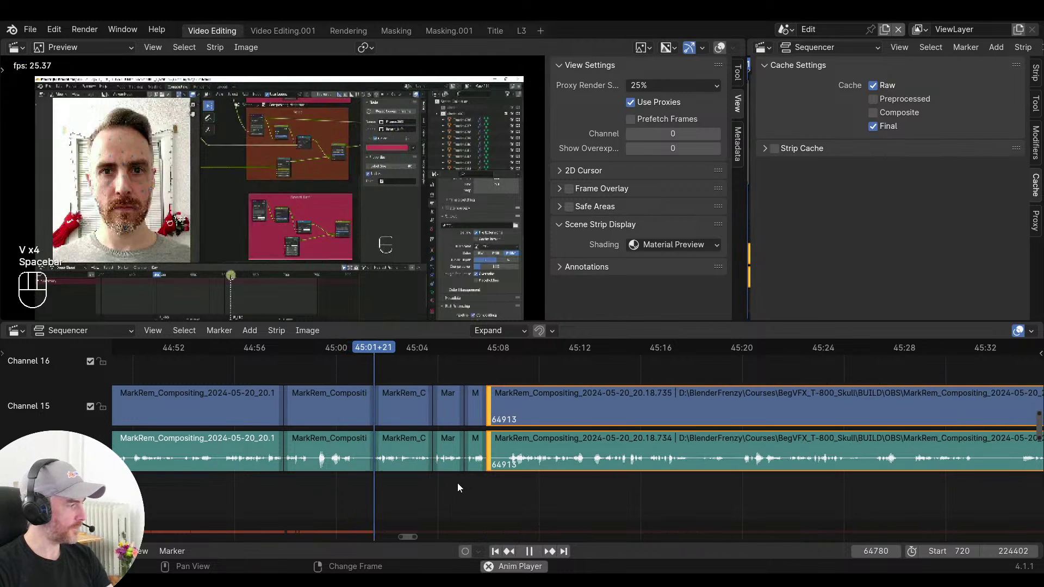
{"action": "middle_click_drag", "start_coordinate": [459, 484], "coordinate": [525, 492]}
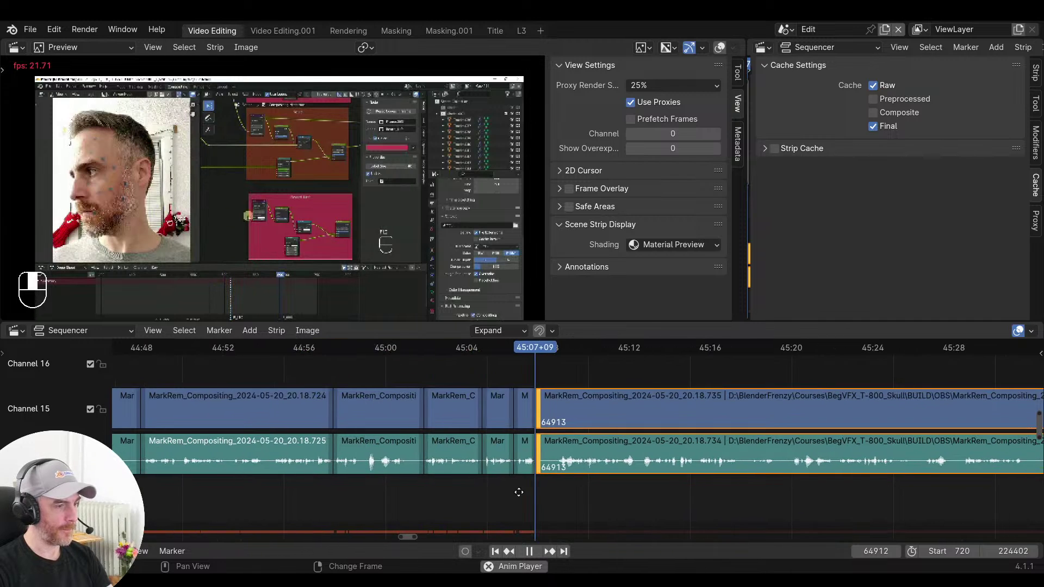
{"action": "left_click", "coordinate": [421, 496]}
{"action": "left_click_drag", "start_coordinate": [343, 495], "coordinate": [328, 498]}
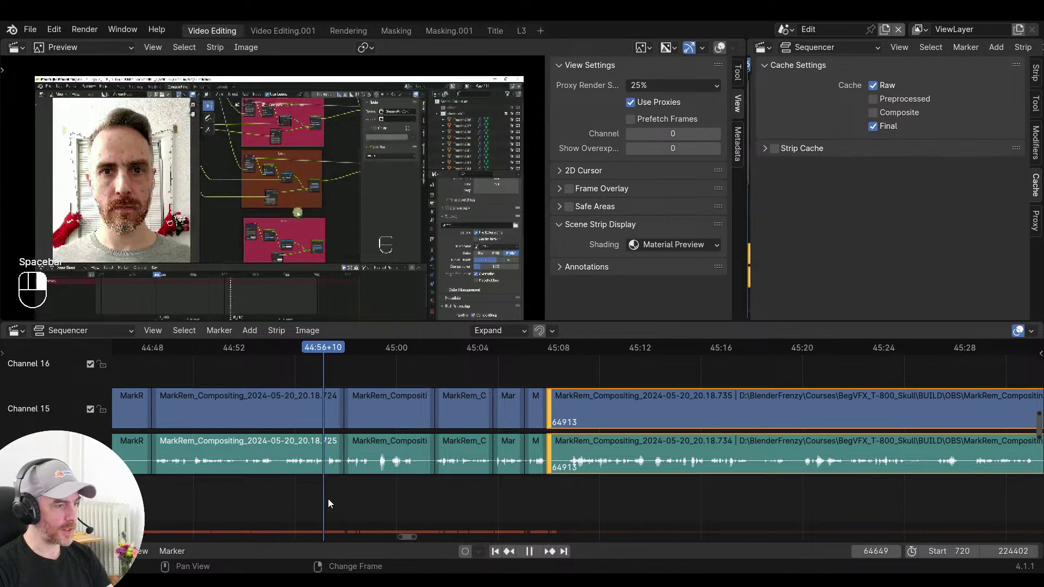
Enable Prefetch Frames and replay the closed-up strips from frame 64654
{"action": "key", "text": "space"}
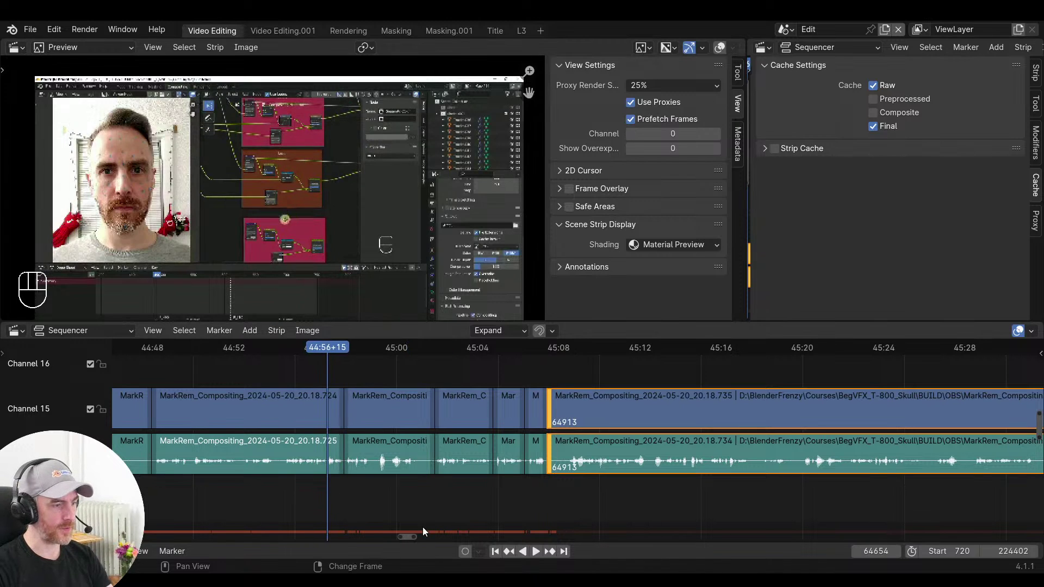
{"action": "key", "text": "r"}
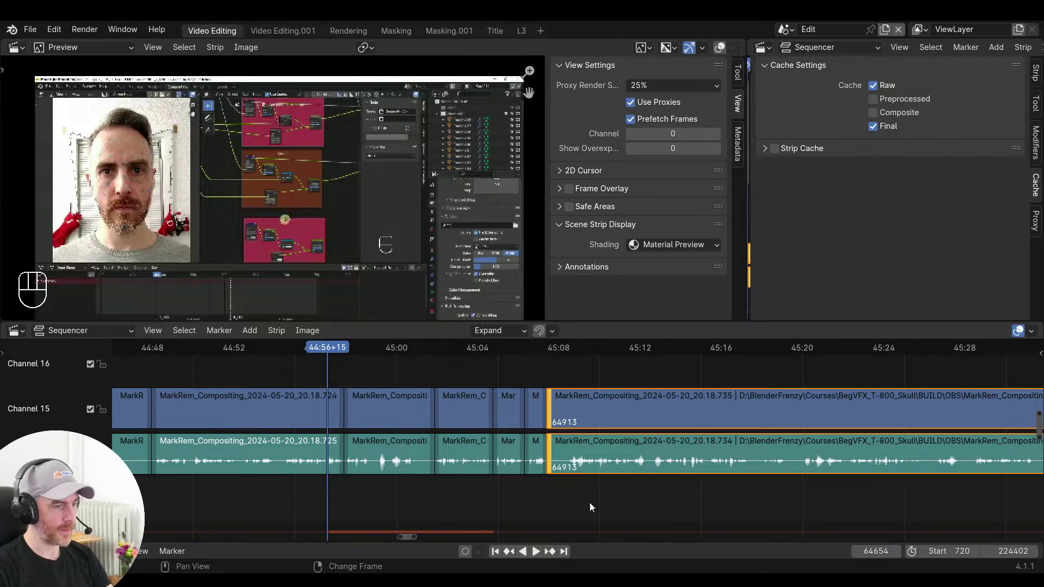
{"action": "key", "text": "space"}
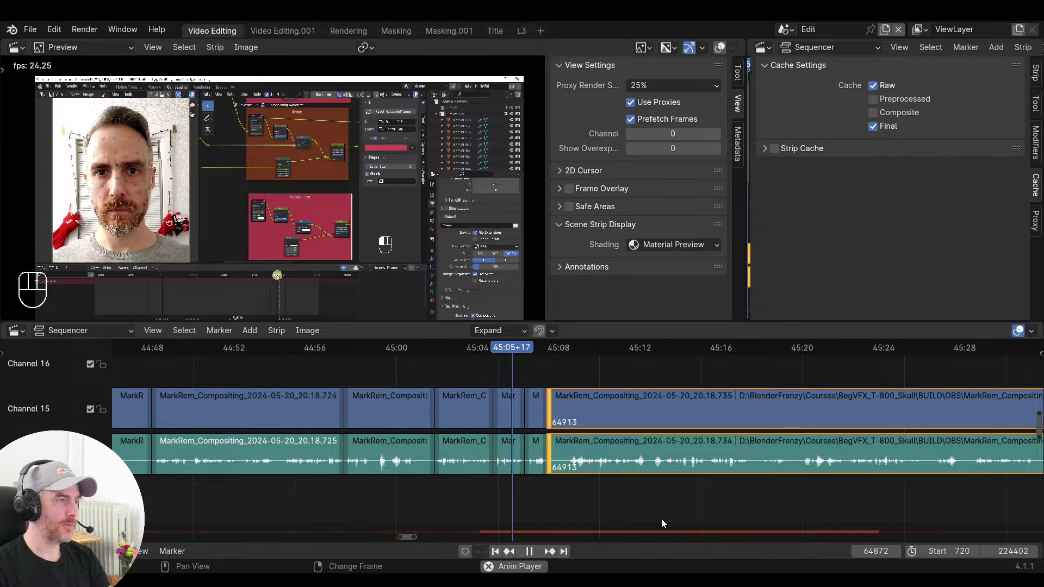
{"action": "middle_click_drag", "start_coordinate": [661, 519], "coordinate": [547, 525]}
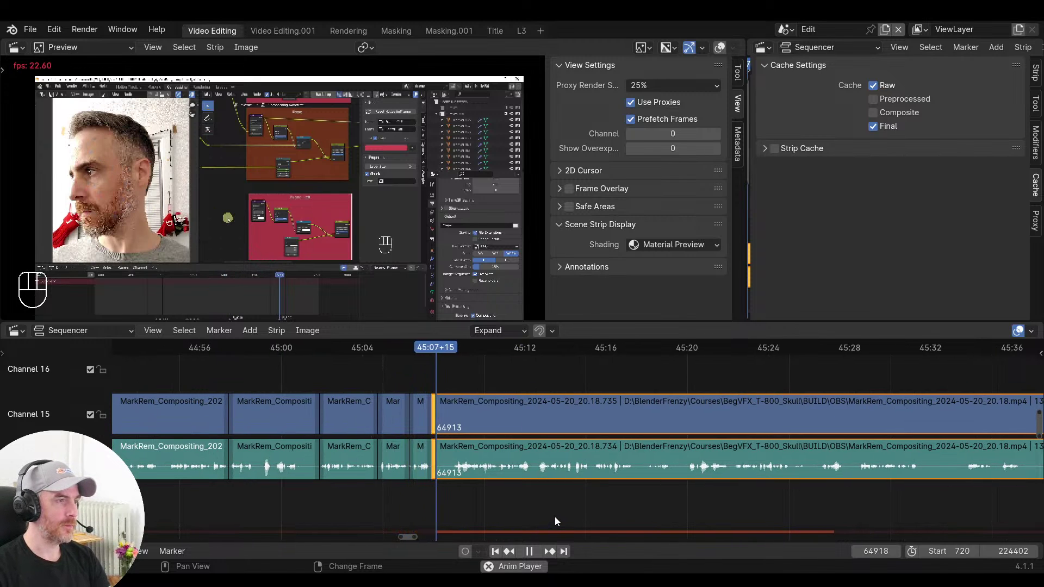
{"action": "middle_click_drag", "start_coordinate": [556, 516], "coordinate": [706, 512]}
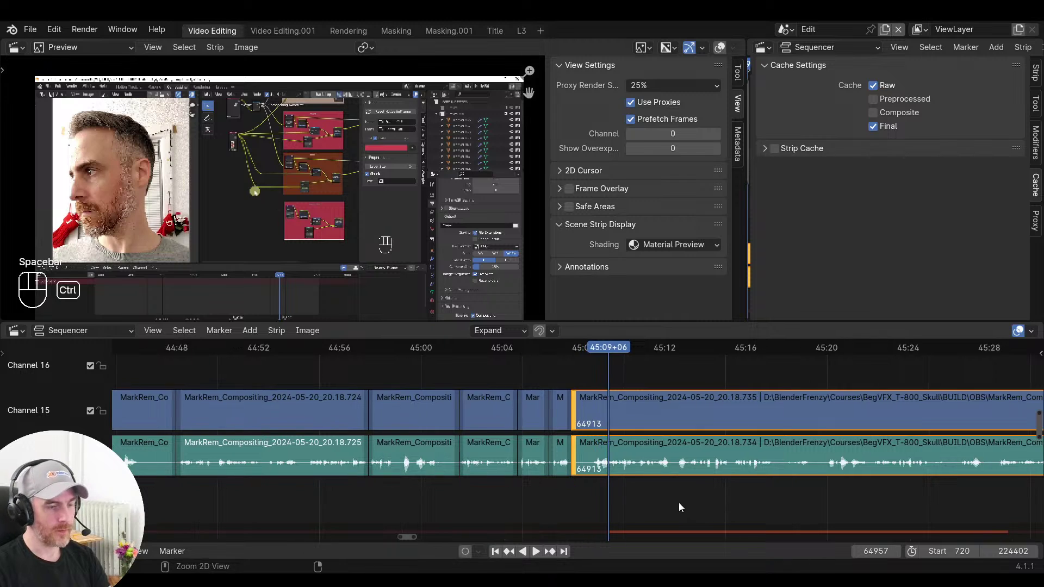
Trim the start of the long video and audio strips from frame 64913 to frame 64925 and close the gap before them
{"action": "scroll", "coordinate": [614, 511], "scroll_direction": "up", "scroll_amount": 5}
{"action": "left_click", "coordinate": [594, 512]}
{"action": "key", "text": "space"}
{"action": "key", "text": "space"}
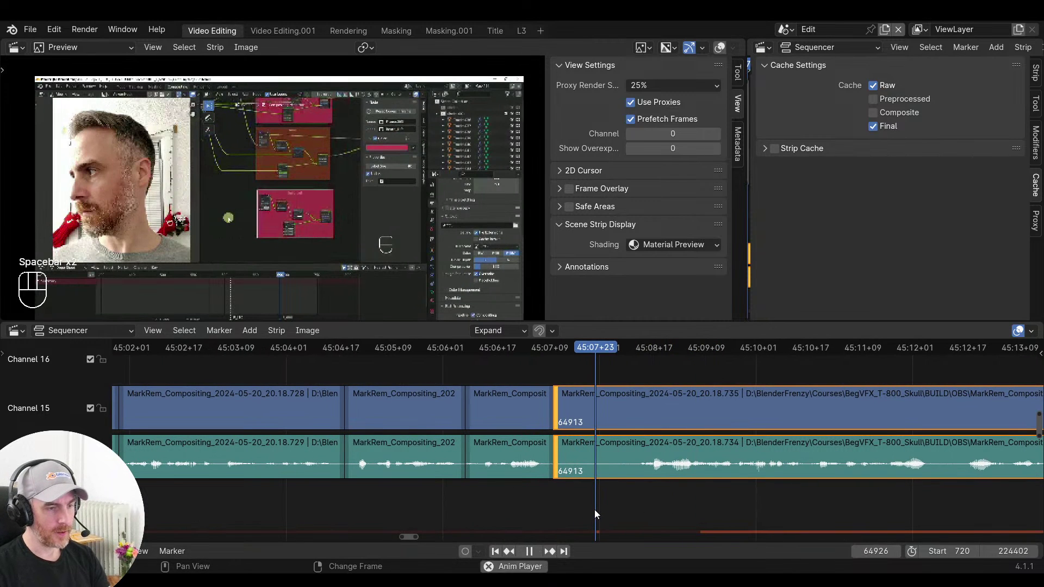
{"action": "key", "text": "space"}
{"action": "right_click_drag", "start_coordinate": [601, 510], "coordinate": [591, 507]}
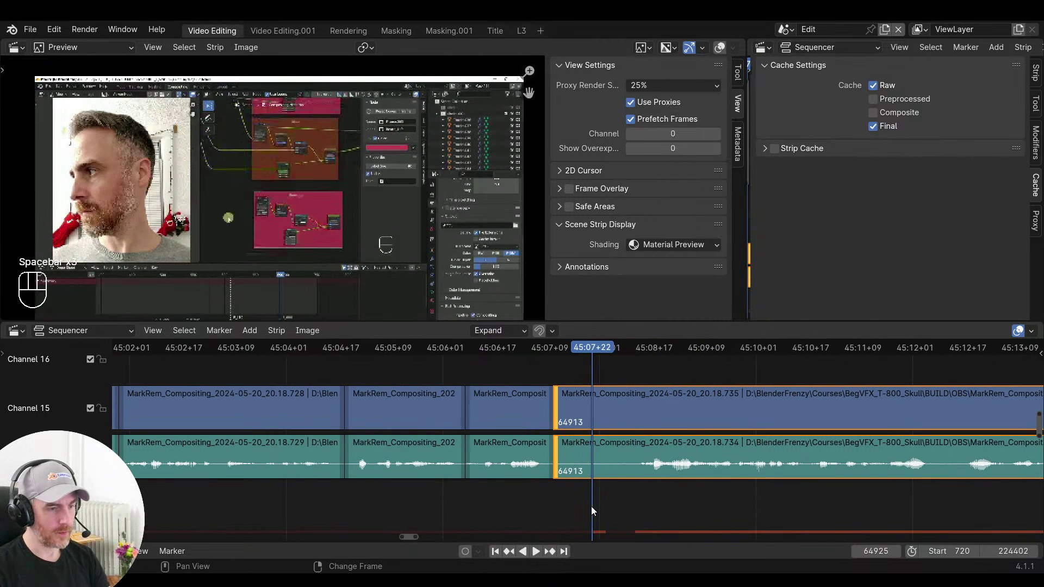
{"action": "key", "text": "s"}
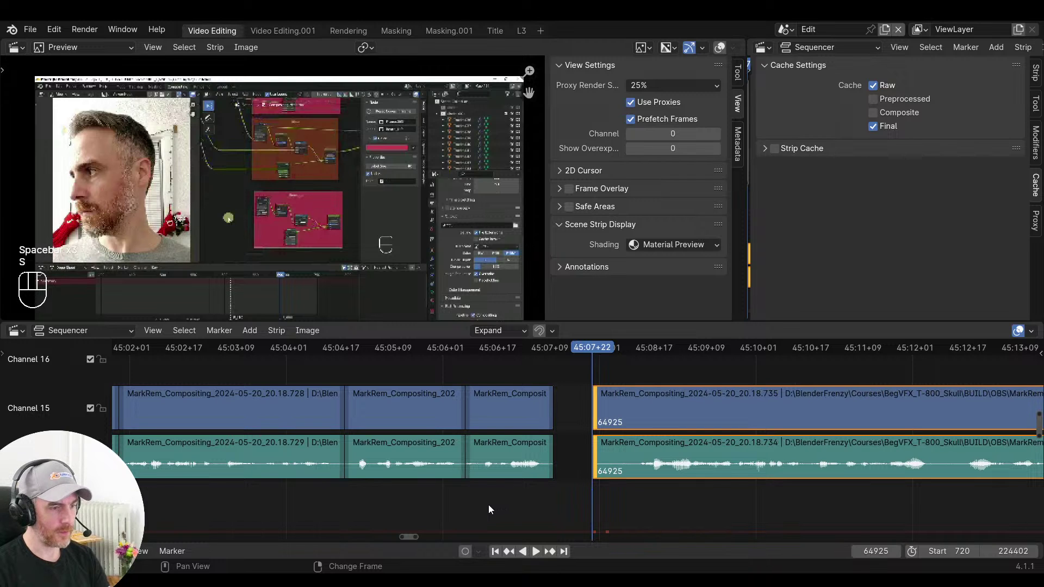
{"action": "right_click", "coordinate": [489, 505]}
{"action": "key", "text": "v"}
Replay the join at frame 64913 starting from frame 64891 and save the project file
{"action": "key", "text": "space"}
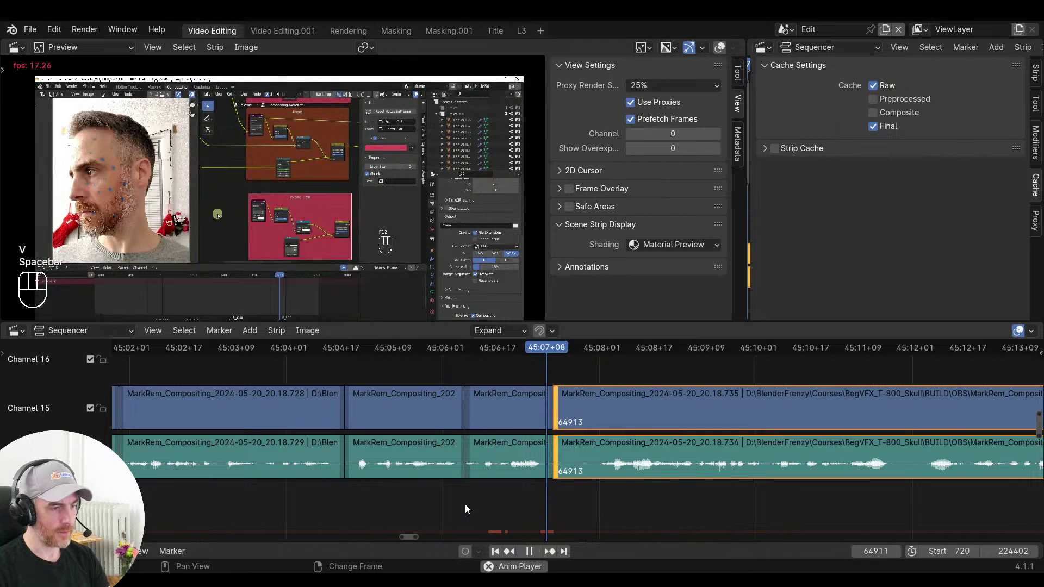
{"action": "key", "text": "space"}
{"action": "right_click", "coordinate": [489, 501]}
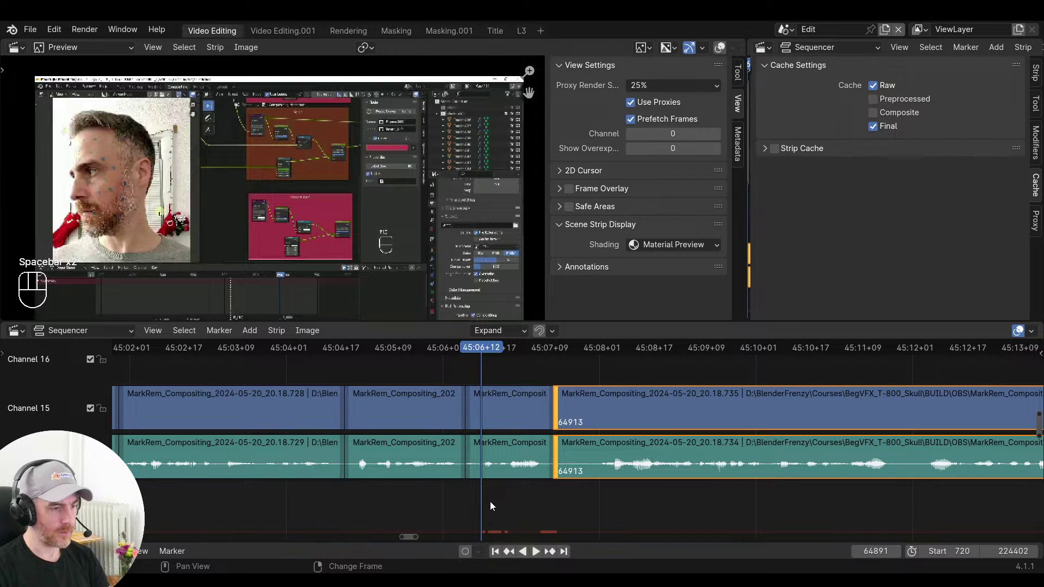
{"action": "key", "text": "space"}
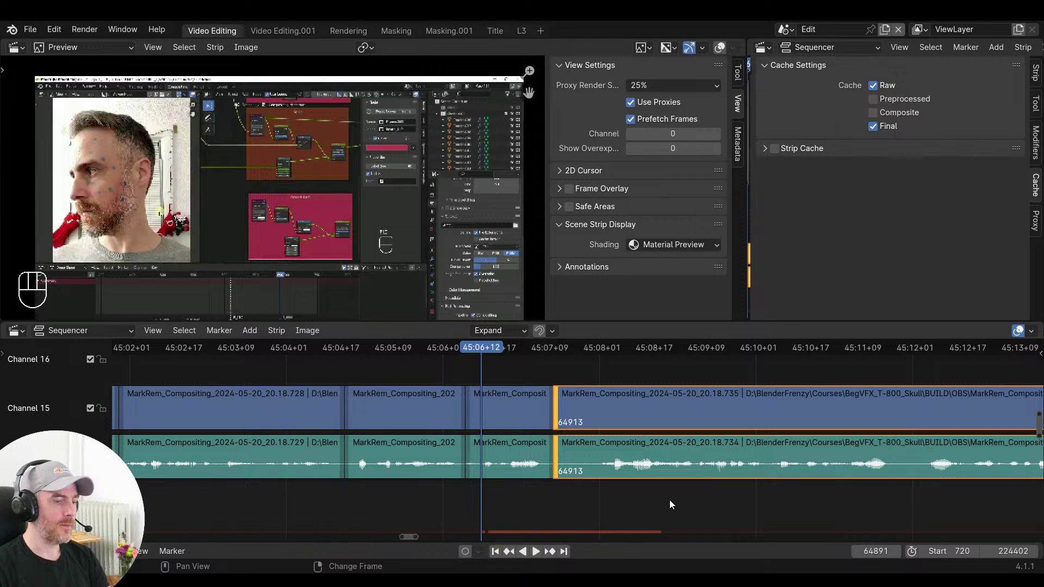
{"action": "key", "text": "ctrl+s"}
{"action": "key", "text": "space"}
{"action": "key", "text": "space"}
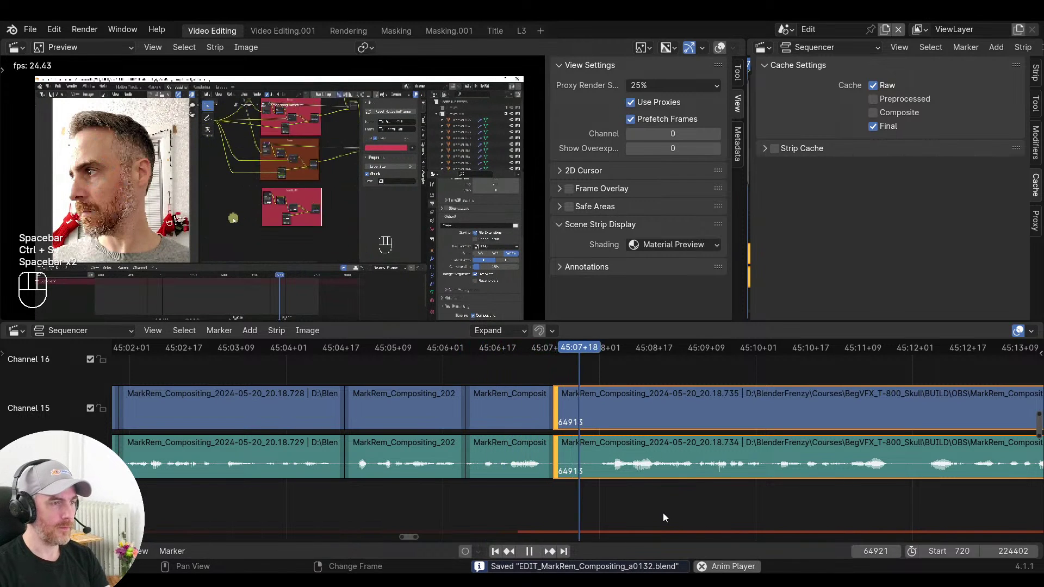
Turn off Prefetch Frames and continue playing through the long video and audio strips
{"action": "scroll", "coordinate": [560, 496], "scroll_direction": "down", "scroll_amount": 5}
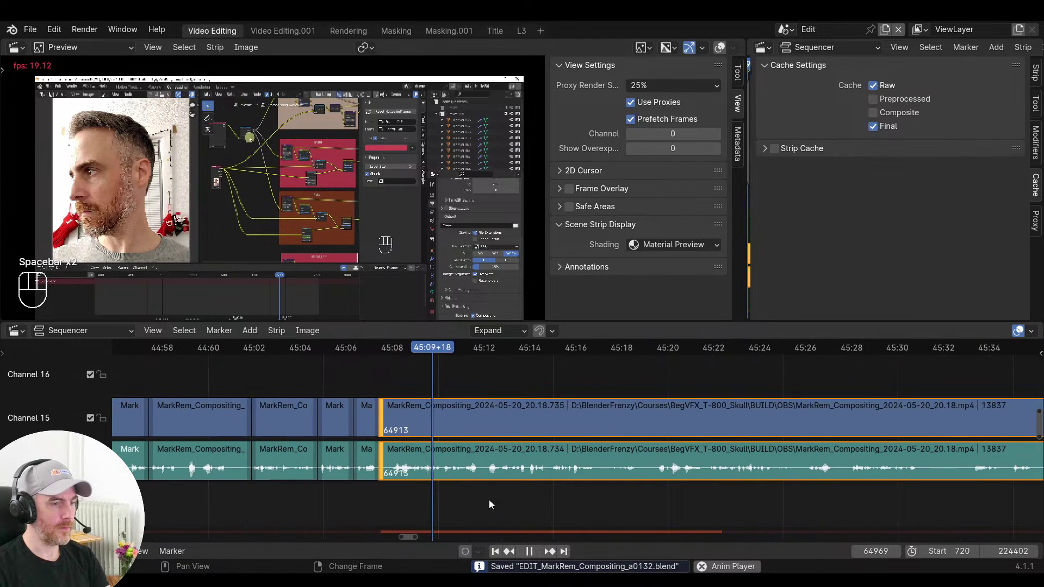
{"action": "key", "text": "space"}
{"action": "left_click", "coordinate": [631, 119]}
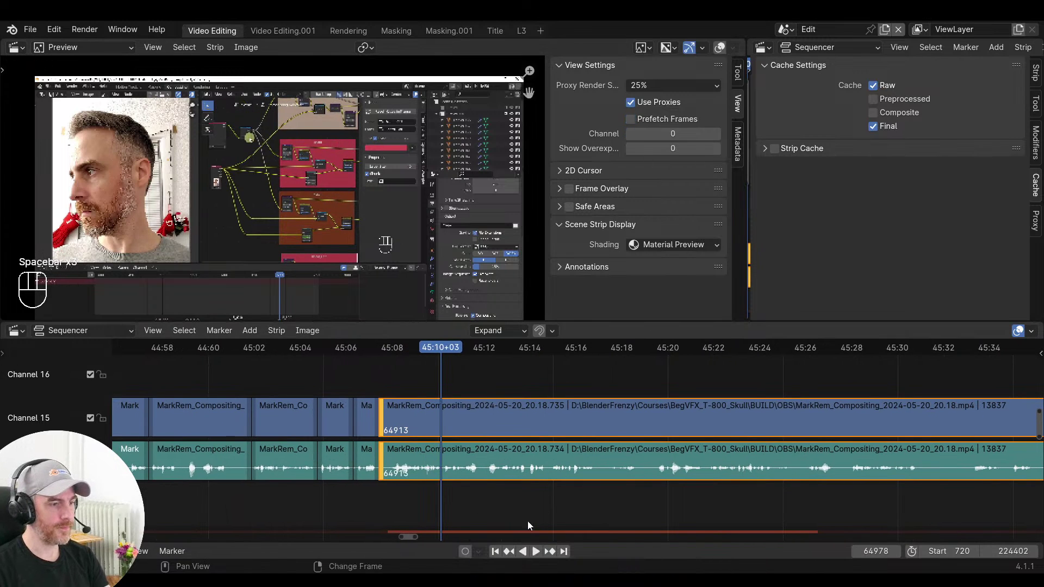
{"action": "key", "text": "space"}
{"action": "scroll", "coordinate": [578, 511], "scroll_direction": "down", "scroll_amount": 5}
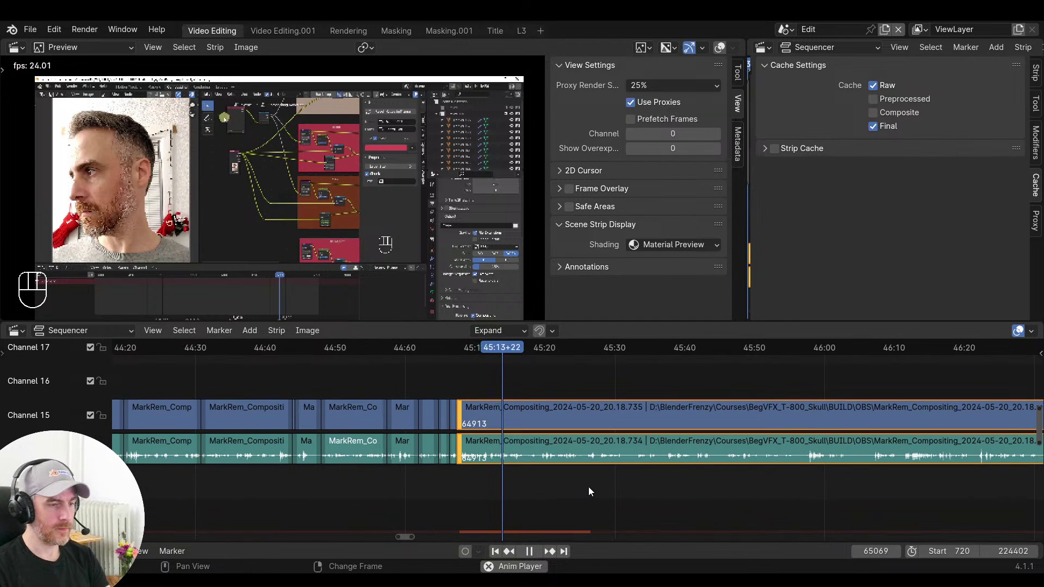
Play through the long video and audio strips and cut both at frame 65041
{"action": "middle_click_drag", "start_coordinate": [588, 487], "coordinate": [681, 494], "text": "ctrl"}
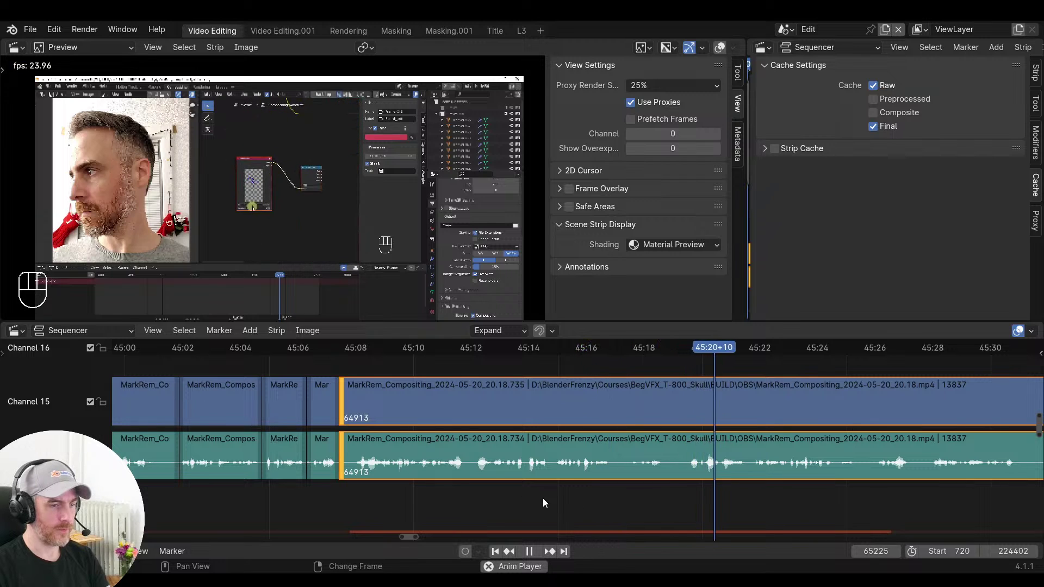
{"action": "left_click_drag", "start_coordinate": [541, 498], "coordinate": [481, 495]}
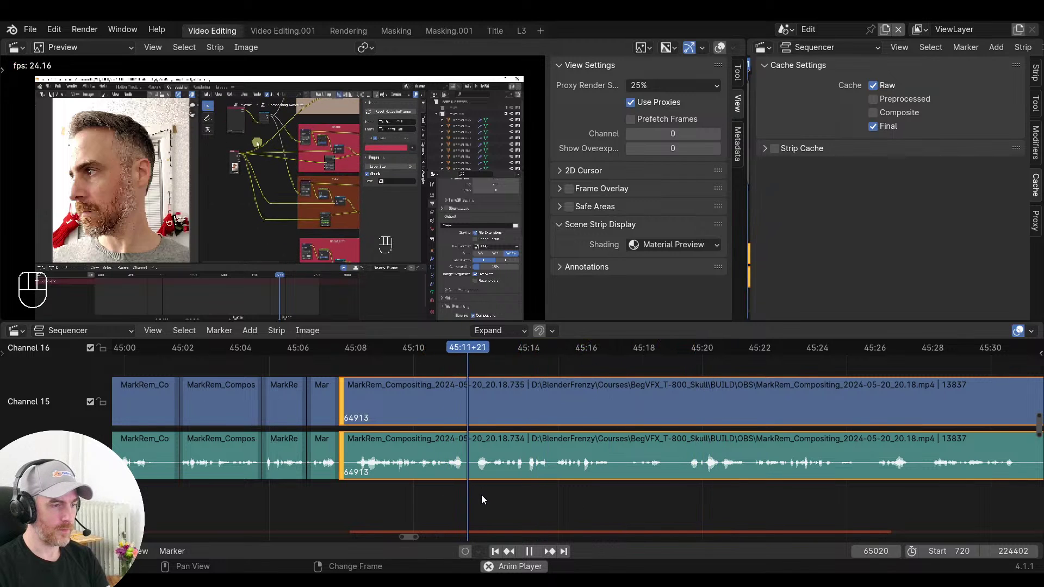
{"action": "key", "text": "space"}
{"action": "middle_click_drag", "start_coordinate": [508, 496], "coordinate": [612, 489], "text": "ctrl"}
{"action": "left_click_drag", "start_coordinate": [555, 491], "coordinate": [668, 486]}
{"action": "key", "text": "k"}
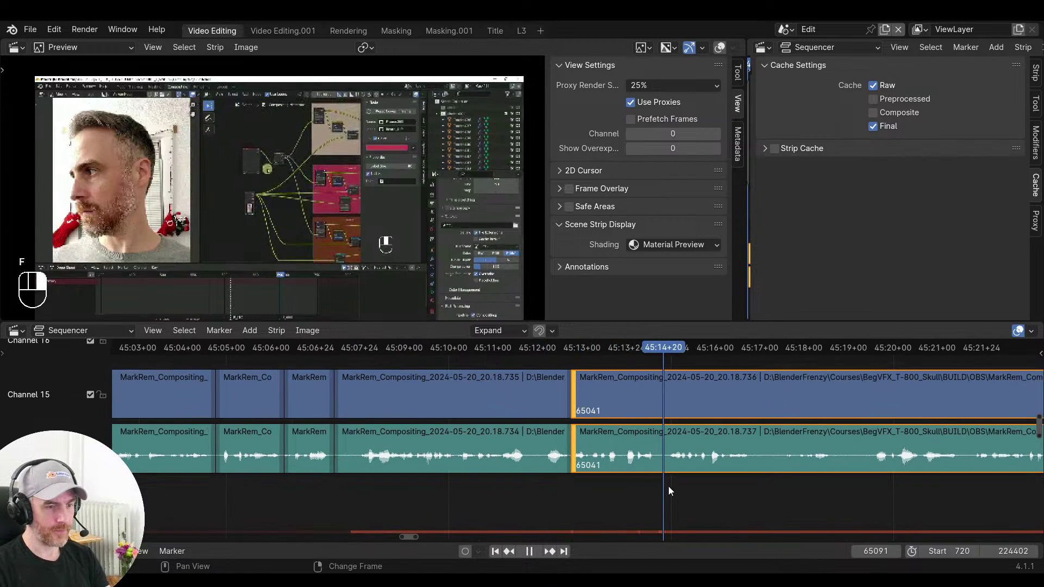
Try to trim the start of the new video and audio strips to frame 65094, close the gap, and review the join
{"action": "key", "text": "k"}
{"action": "key", "text": "Delete"}
{"action": "left_click", "coordinate": [535, 487]}
{"action": "key", "text": "v"}
{"action": "key", "text": "space"}
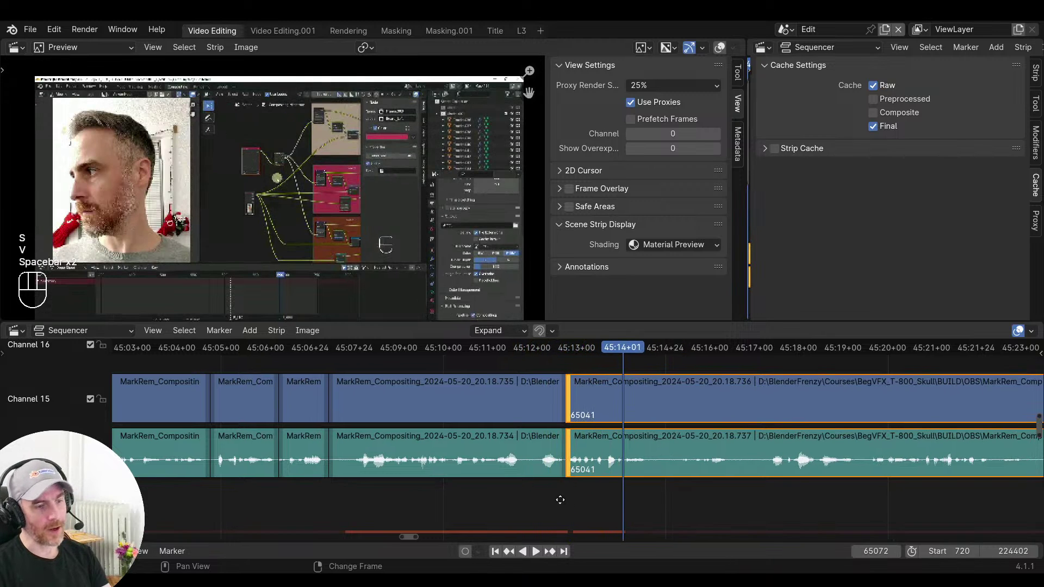
{"action": "left_click", "coordinate": [557, 506]}
{"action": "left_click_drag", "start_coordinate": [558, 505], "coordinate": [559, 504]}
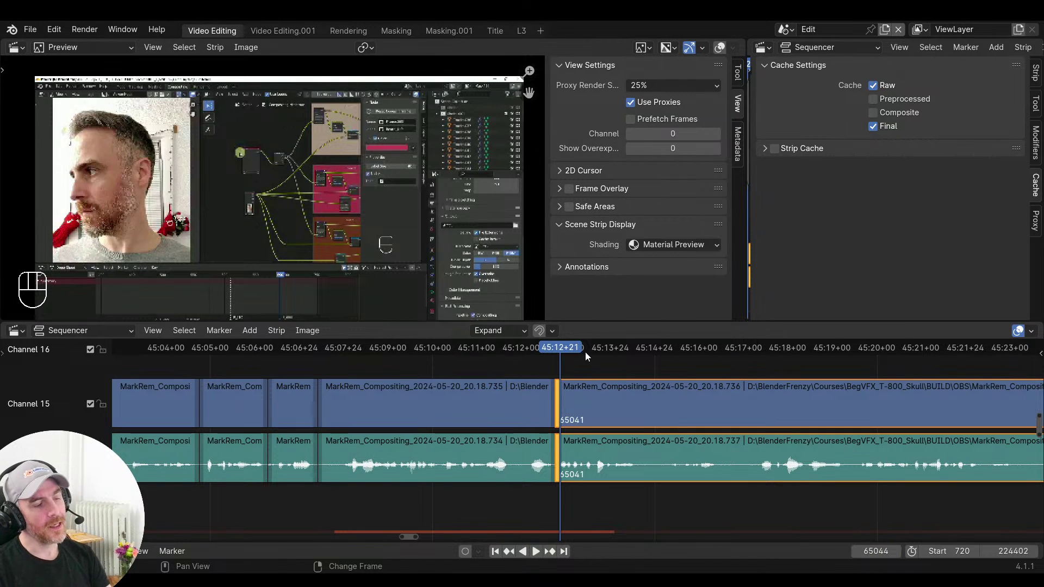
{"action": "middle_click_drag", "start_coordinate": [584, 352], "coordinate": [620, 403], "text": "ctrl"}
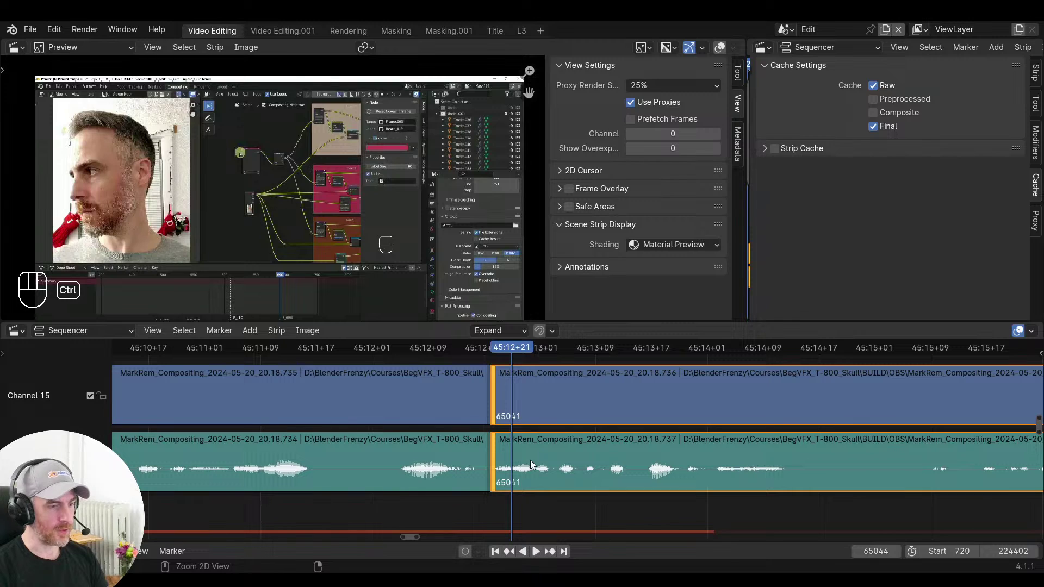
Undo the gap closing and start trim of the strips after the cut at frame 65041
{"action": "key", "text": "ctrl+z"}
{"action": "key", "text": "ctrl+z"}
{"action": "key", "text": "ctrl+z"}
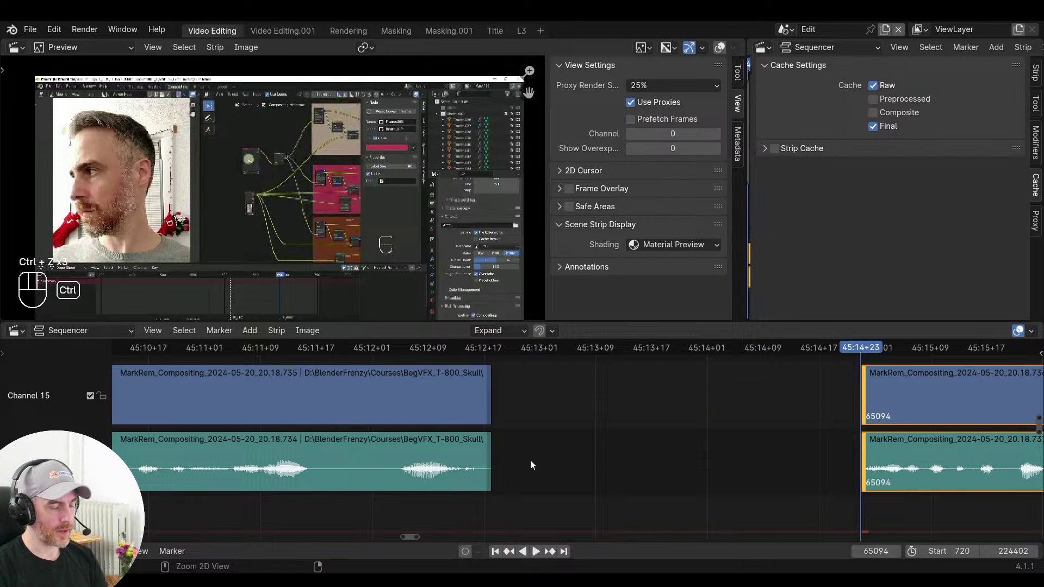
{"action": "key", "text": "ctrl+z"}
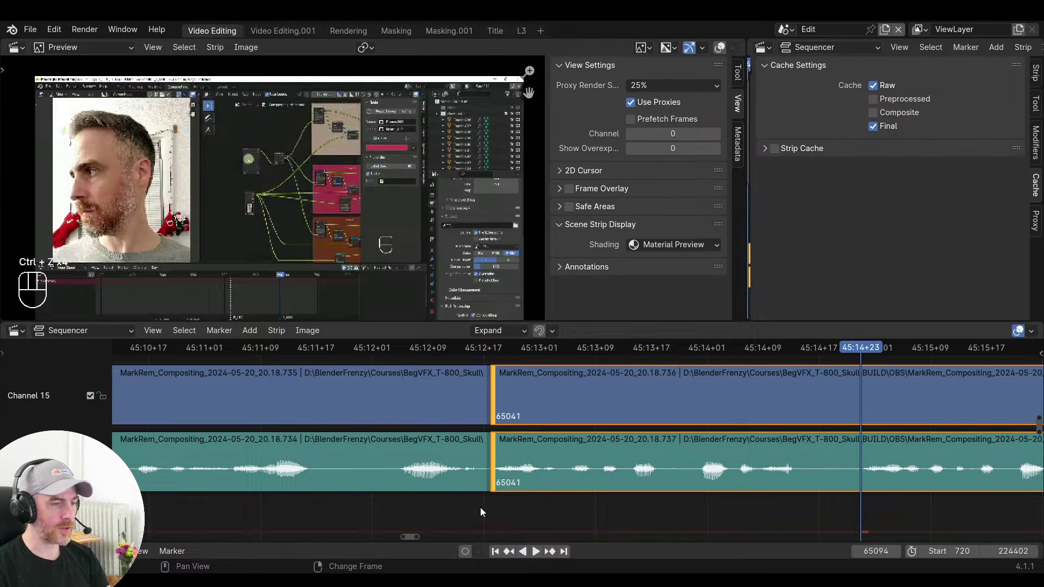
Scrub the strips after frame 65041, trim their start to frame 65093, and close the gap before them
{"action": "left_click_drag", "start_coordinate": [480, 508], "coordinate": [497, 508]}
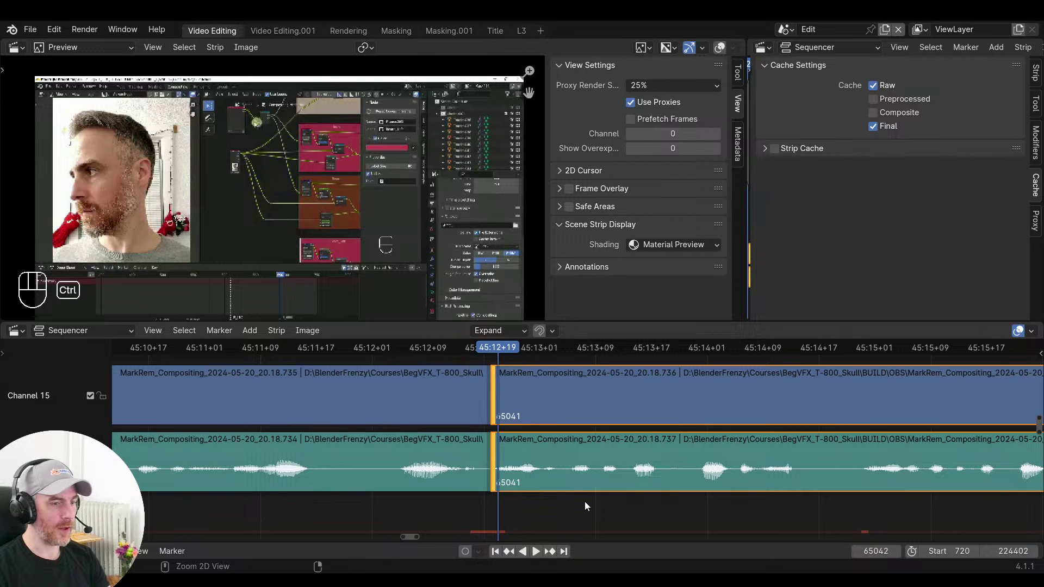
{"action": "scroll", "coordinate": [581, 502], "scroll_direction": "down", "scroll_amount": 3}
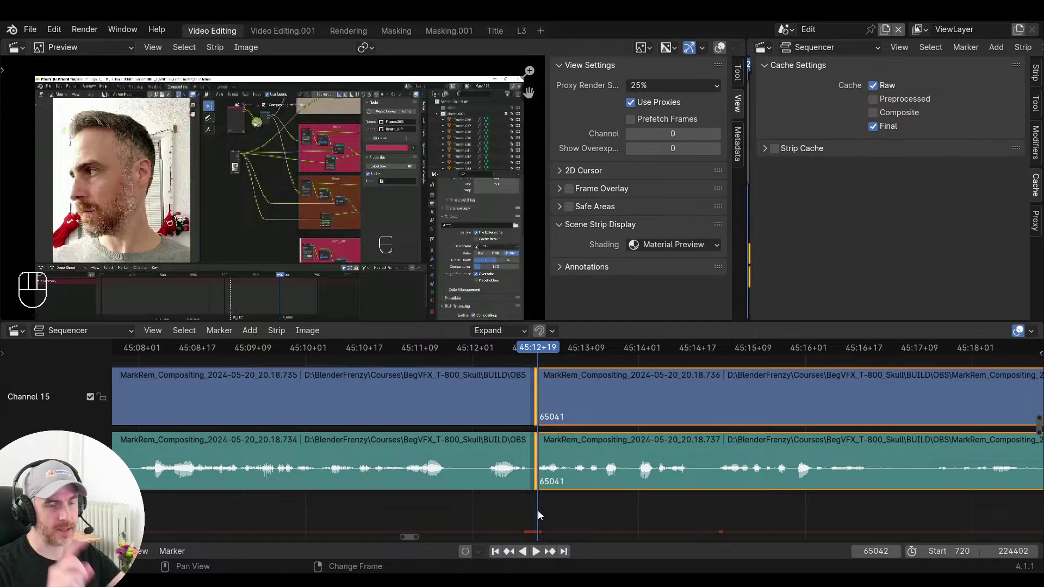
{"action": "left_click_drag", "start_coordinate": [544, 505], "coordinate": [823, 513]}
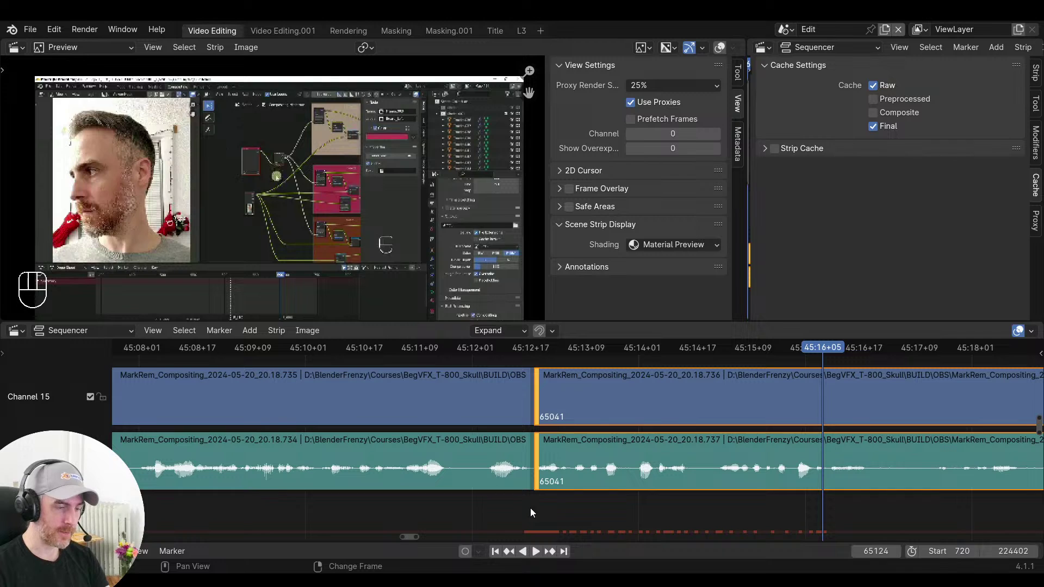
{"action": "left_click", "coordinate": [713, 499]}
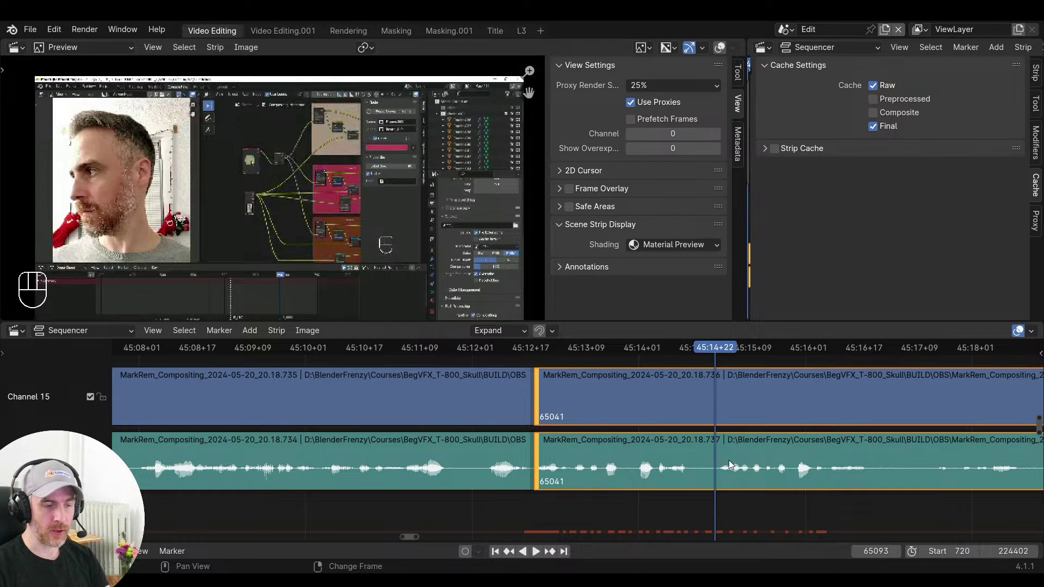
{"action": "key", "text": "s"}
{"action": "right_click_drag", "start_coordinate": [550, 473], "coordinate": [469, 477]}
{"action": "key", "text": "v"}
Replay the join at frame 65041 to check the picture jump and the audio
{"action": "key", "text": "space"}
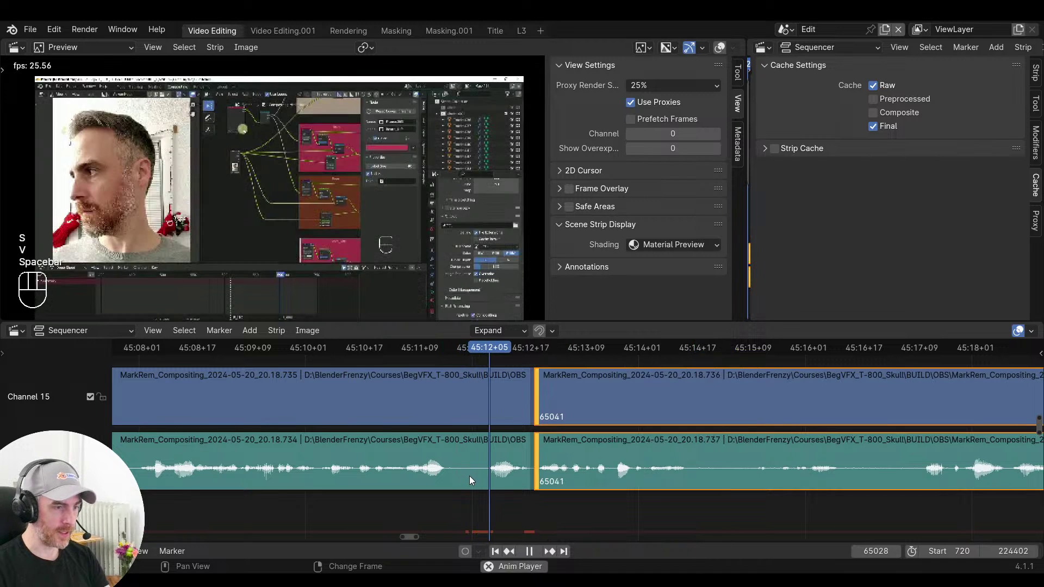
{"action": "key", "text": "space"}
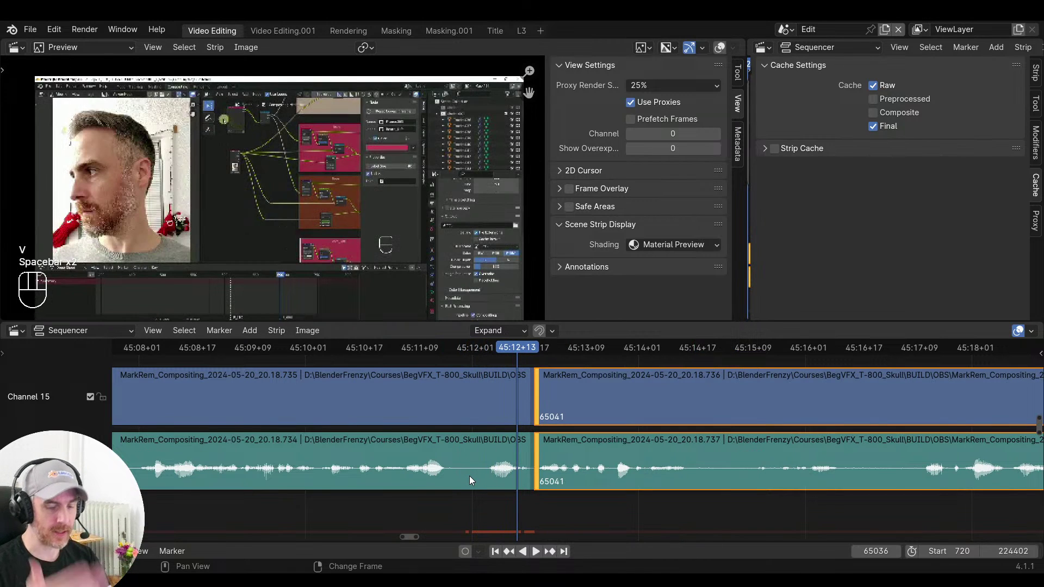
{"action": "key", "text": "space"}
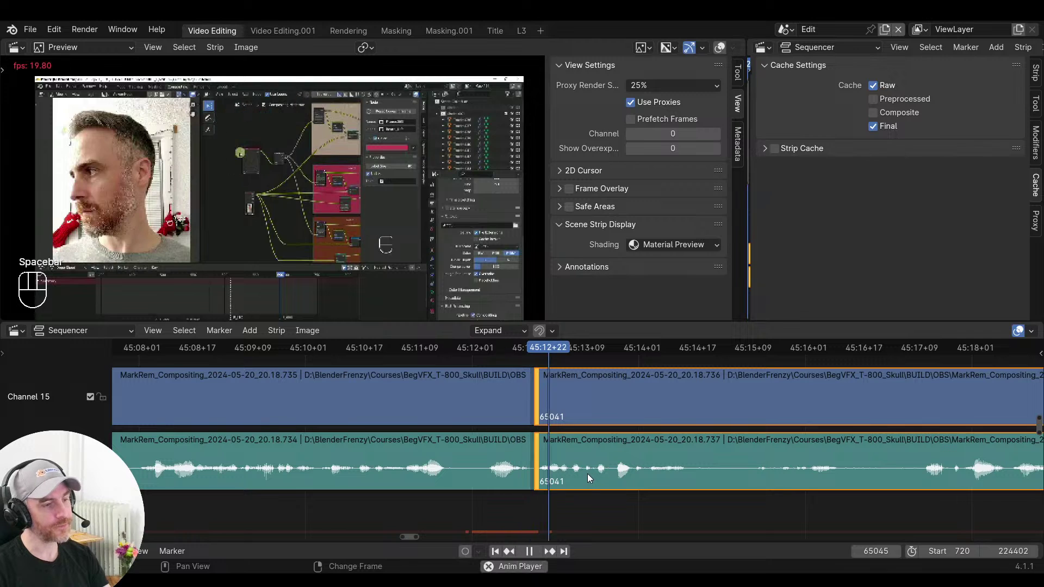
{"action": "key", "text": "space"}
{"action": "middle_click_drag", "start_coordinate": [587, 474], "coordinate": [542, 459], "text": "ctrl"}
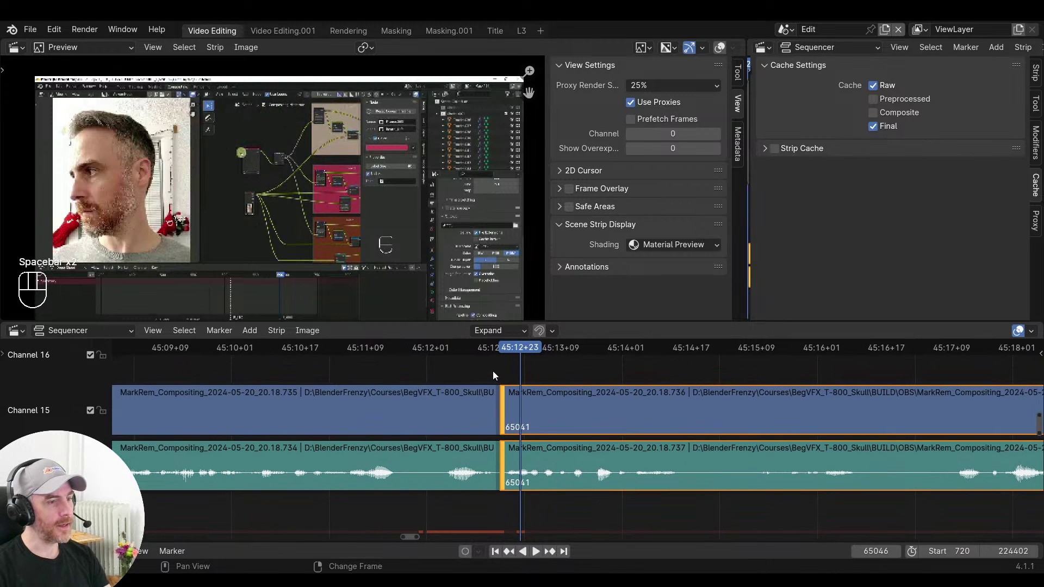
Select both adjoining video handles at frame 65041 and move only the video join to frame 65075
{"action": "left_click", "coordinate": [493, 371]}
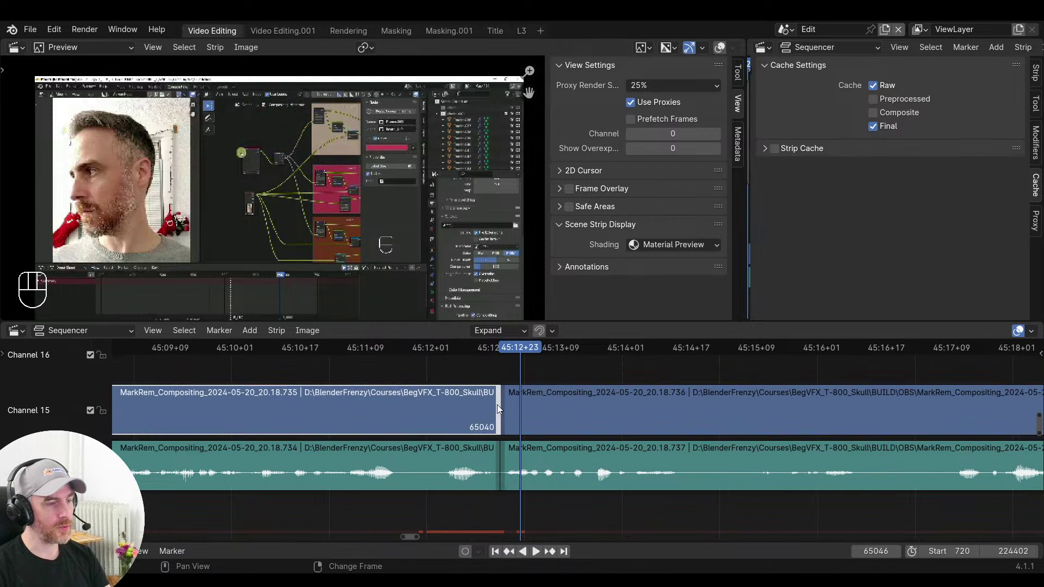
{"action": "left_click", "coordinate": [497, 408]}
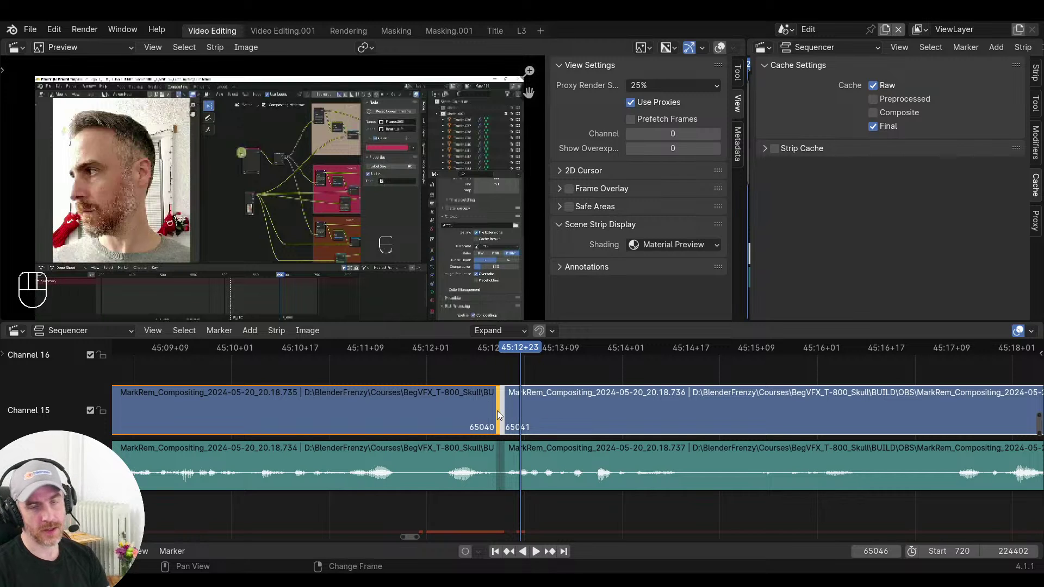
{"action": "key", "text": "g"}
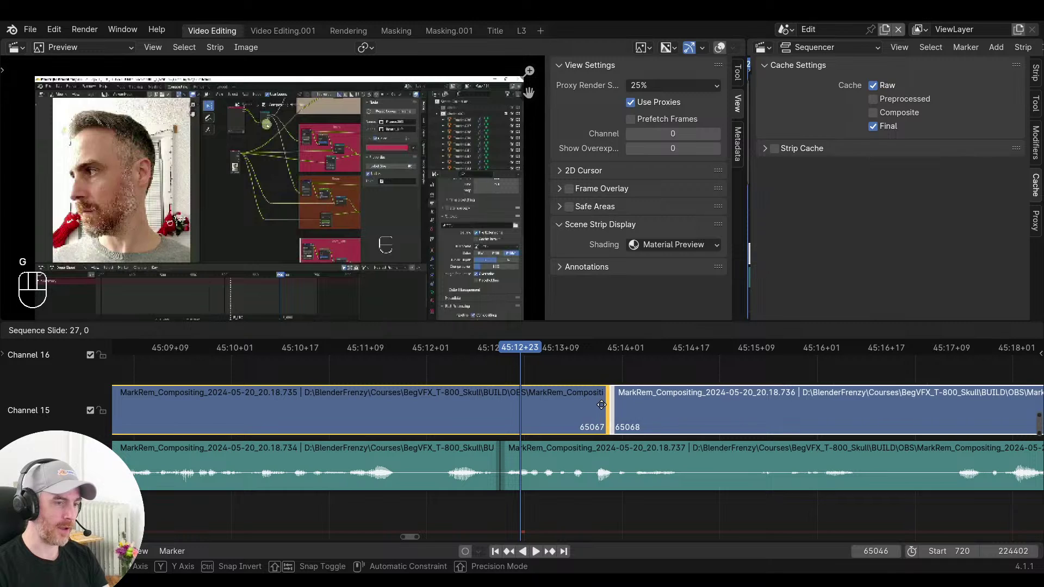
{"action": "left_click", "coordinate": [624, 410]}
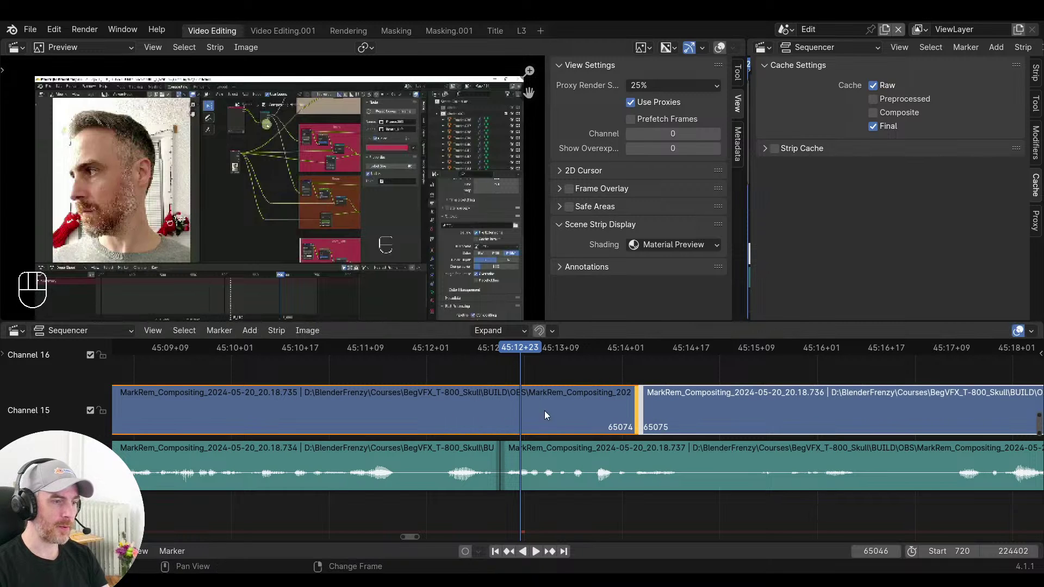
Replay across the moved video join and return the playhead to the audio join at frame 65041
{"action": "left_click", "coordinate": [439, 348]}
{"action": "key", "text": "space"}
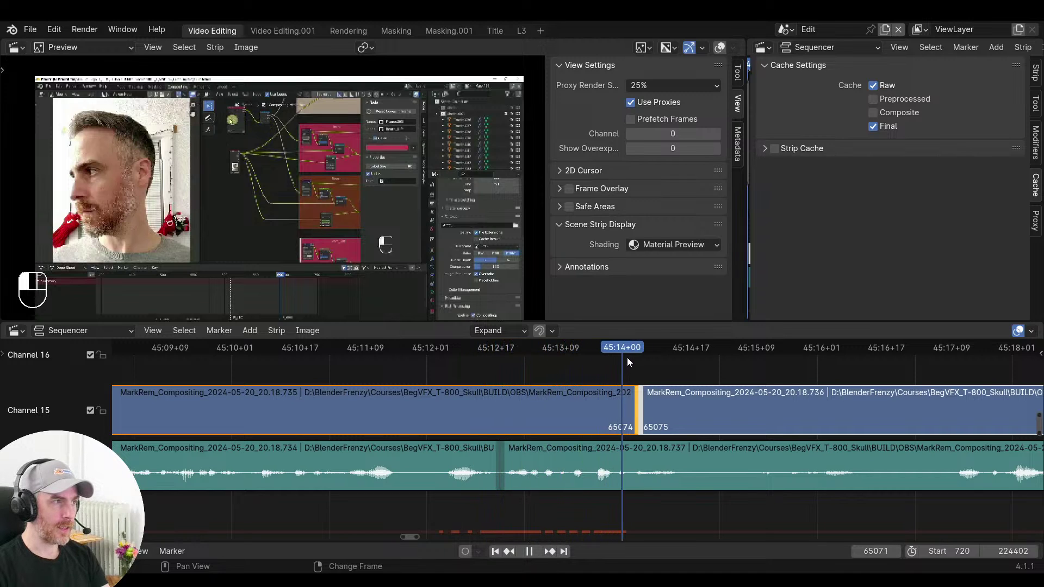
{"action": "key", "text": "space"}
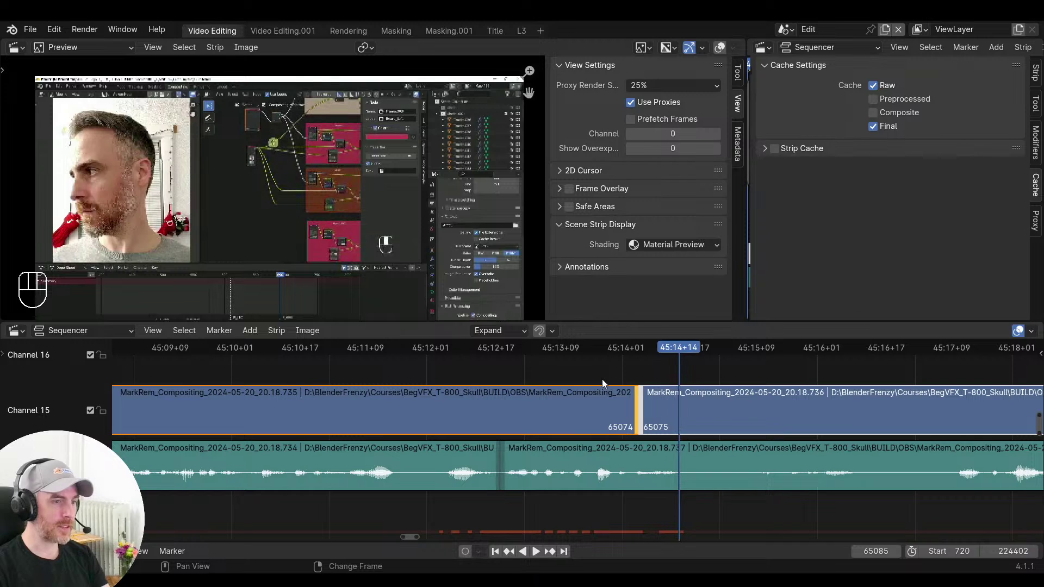
{"action": "left_click", "coordinate": [522, 356]}
{"action": "key", "text": "space"}
{"action": "key", "text": "Escape"}
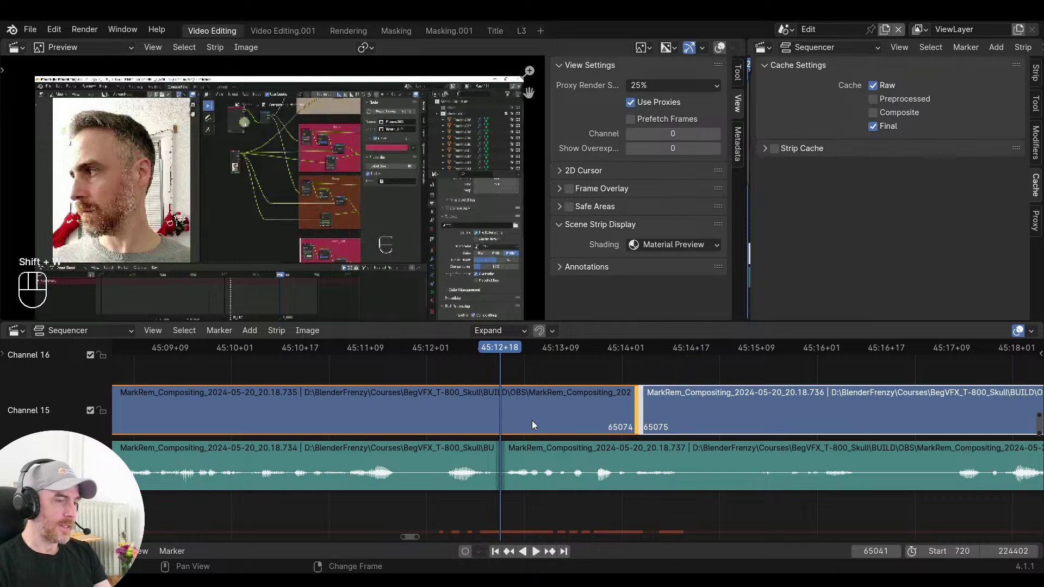
Cut the video strip at frame 65041 and slip the footage inside the short piece between the two joins
{"action": "left_click", "coordinate": [549, 413]}
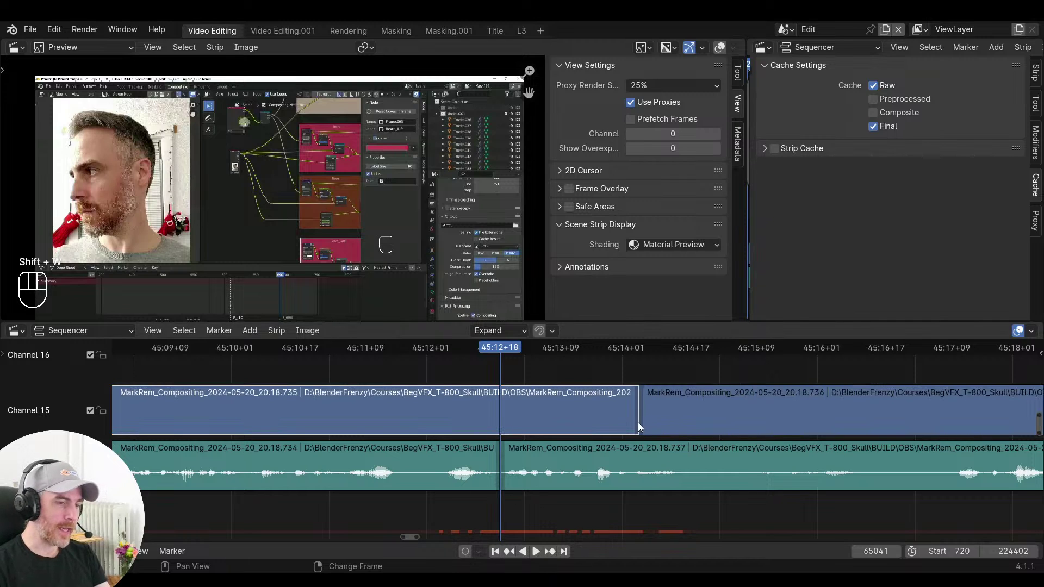
{"action": "key", "text": "f"}
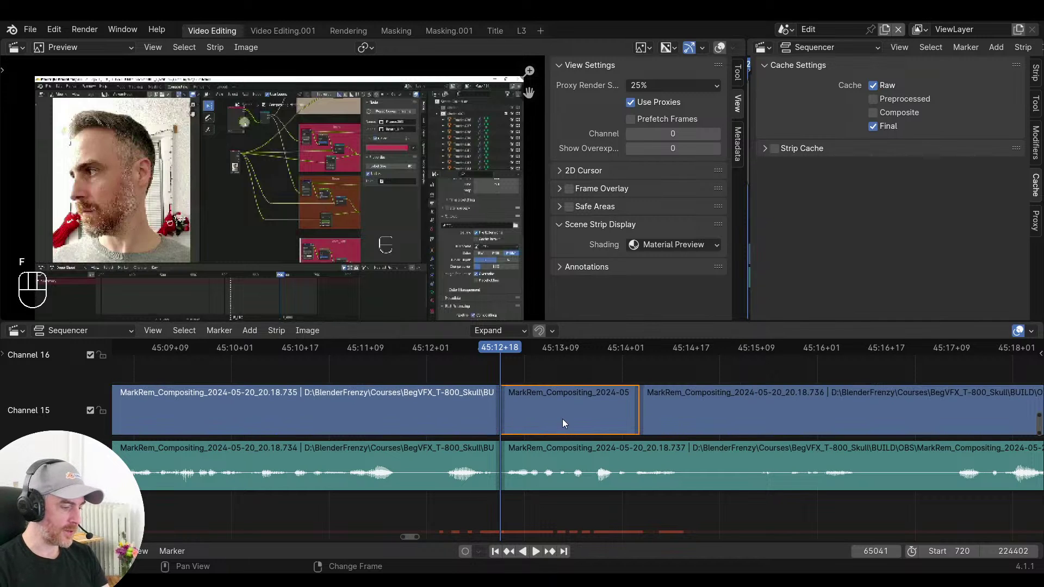
{"action": "key", "text": "shift+s"}
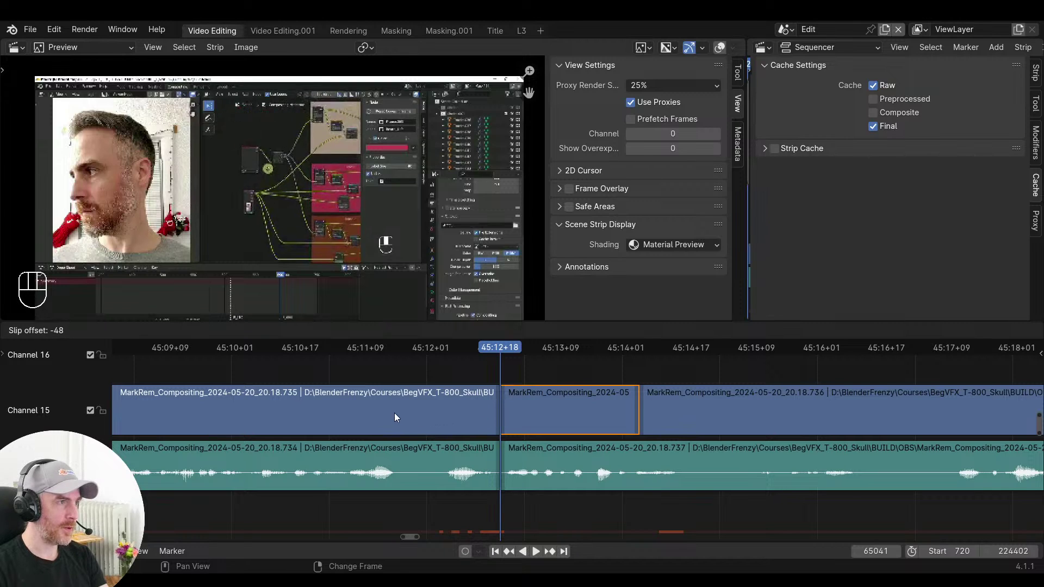
{"action": "left_click", "coordinate": [420, 417]}
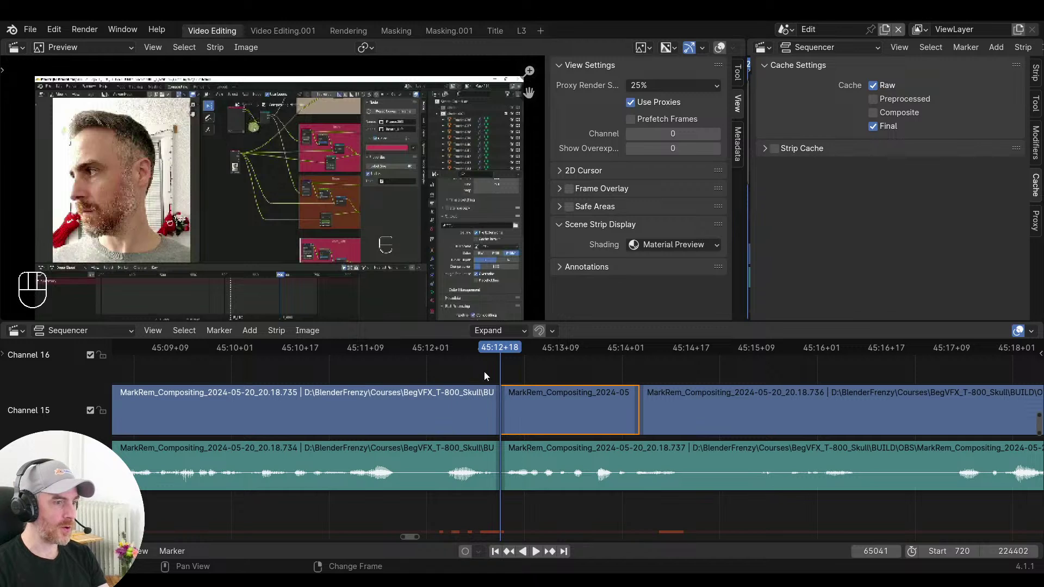
Replay the slipped short video strip from frame 65041 through the join after it
{"action": "key", "text": "space"}
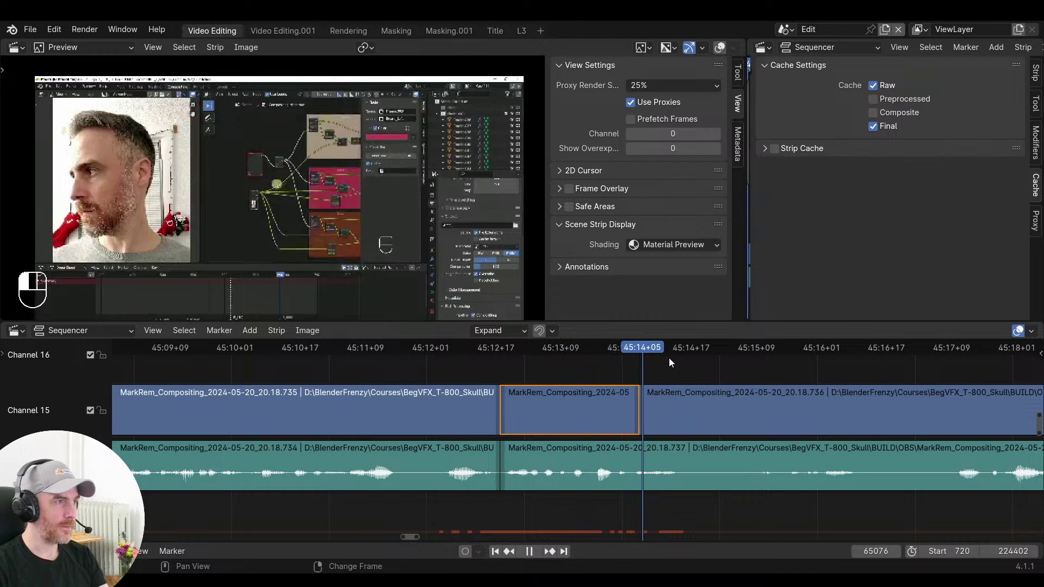
{"action": "left_click_drag", "start_coordinate": [669, 358], "coordinate": [645, 361]}
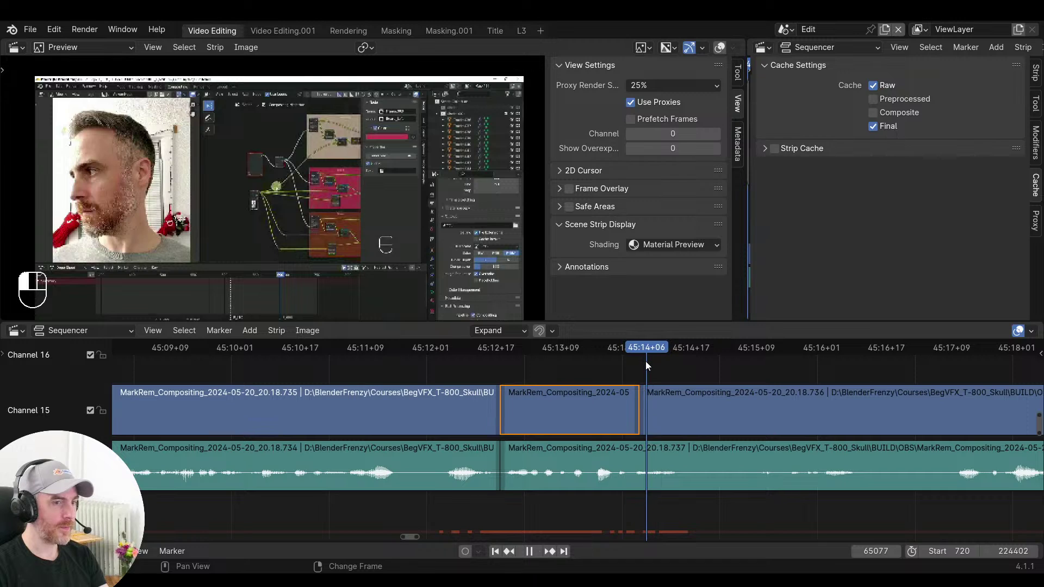
{"action": "key", "text": "space"}
Snap the join between the short video strip and the following one to frame 65060 and deselect the strips
{"action": "left_click_drag", "start_coordinate": [662, 405], "coordinate": [580, 405]}
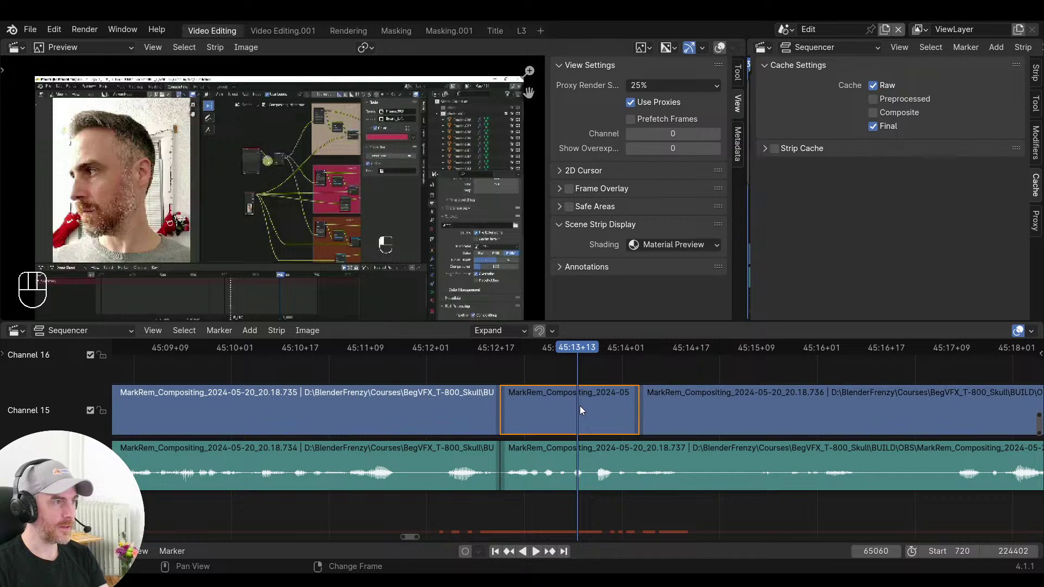
{"action": "left_click", "coordinate": [638, 406]}
{"action": "key", "text": "s"}
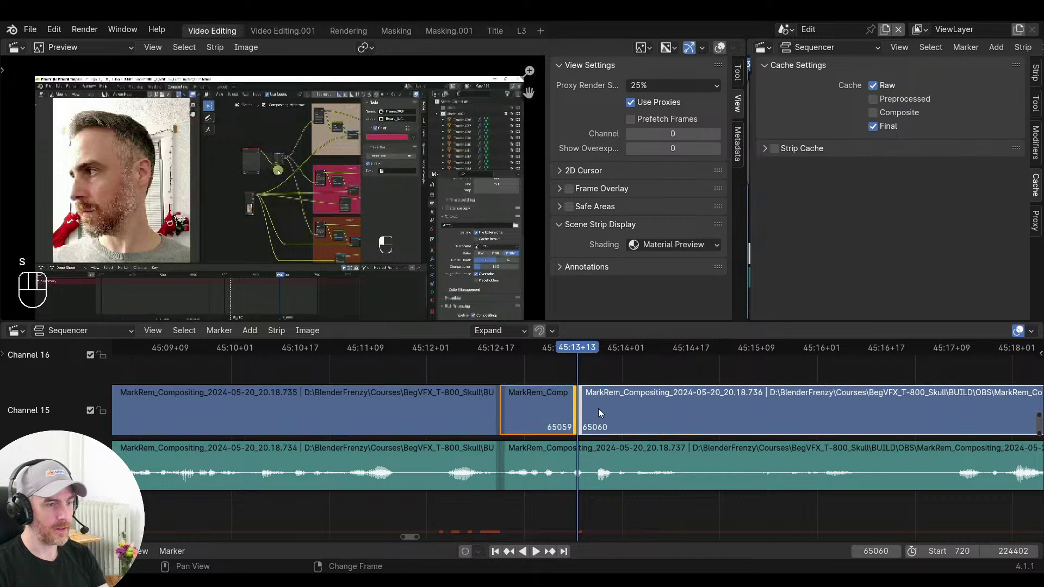
{"action": "left_click", "coordinate": [557, 371]}
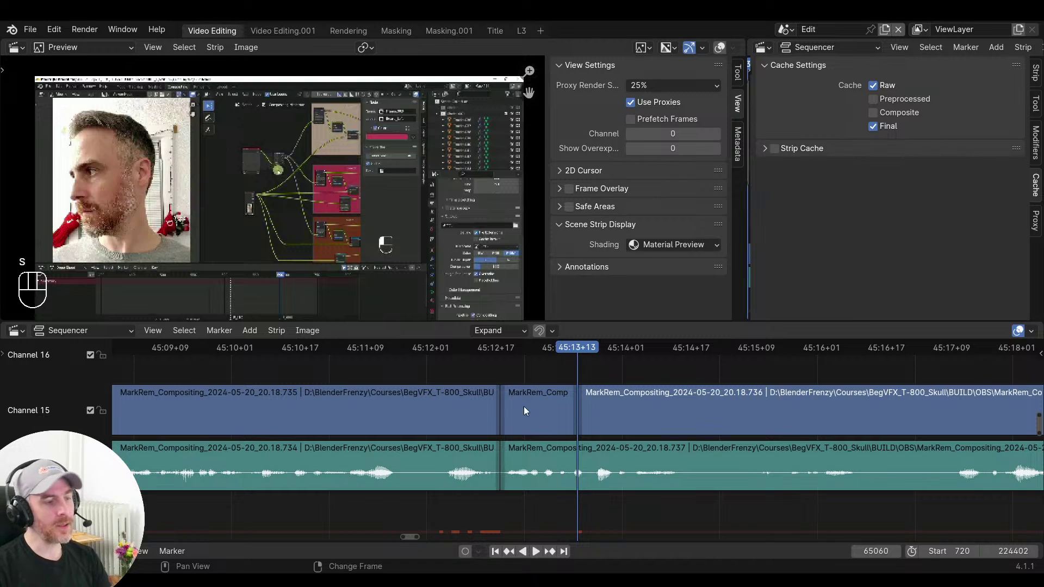
Select the short video strip and scrub through it from frame 65041 to check its footage
{"action": "left_click", "coordinate": [537, 406]}
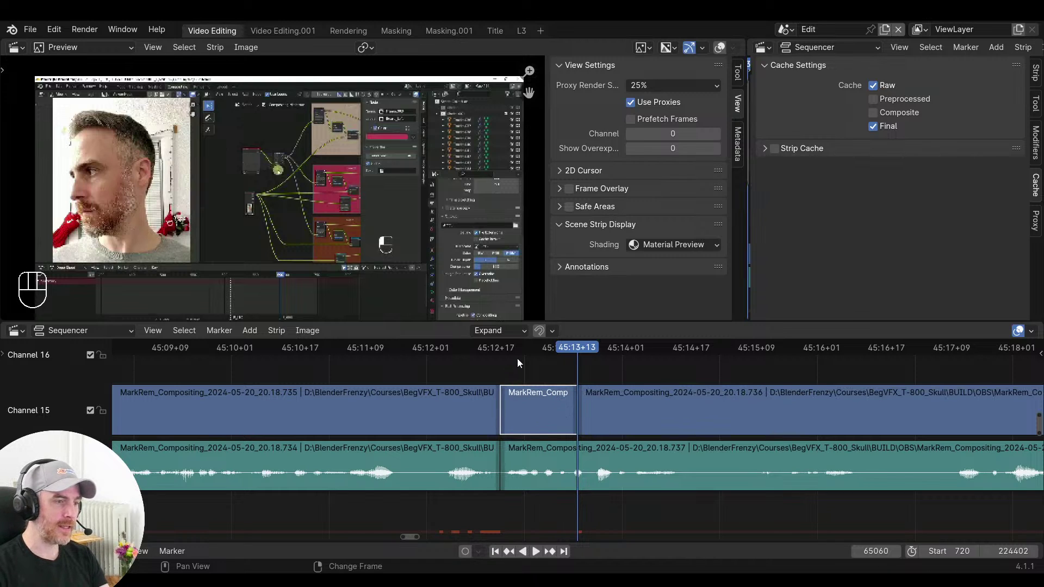
{"action": "key", "text": "shift+w"}
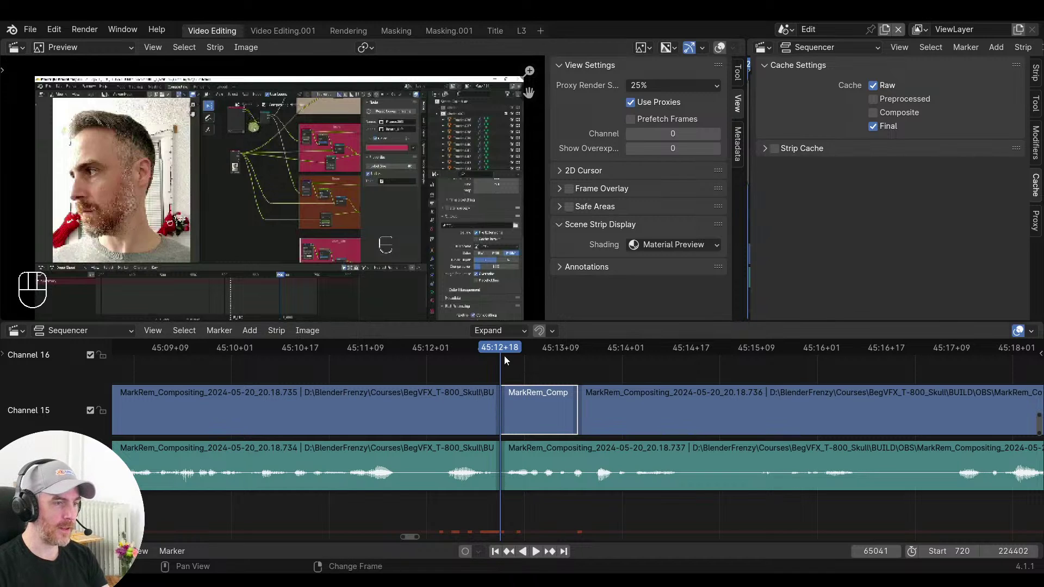
{"action": "left_click_drag", "start_coordinate": [505, 356], "coordinate": [534, 351]}
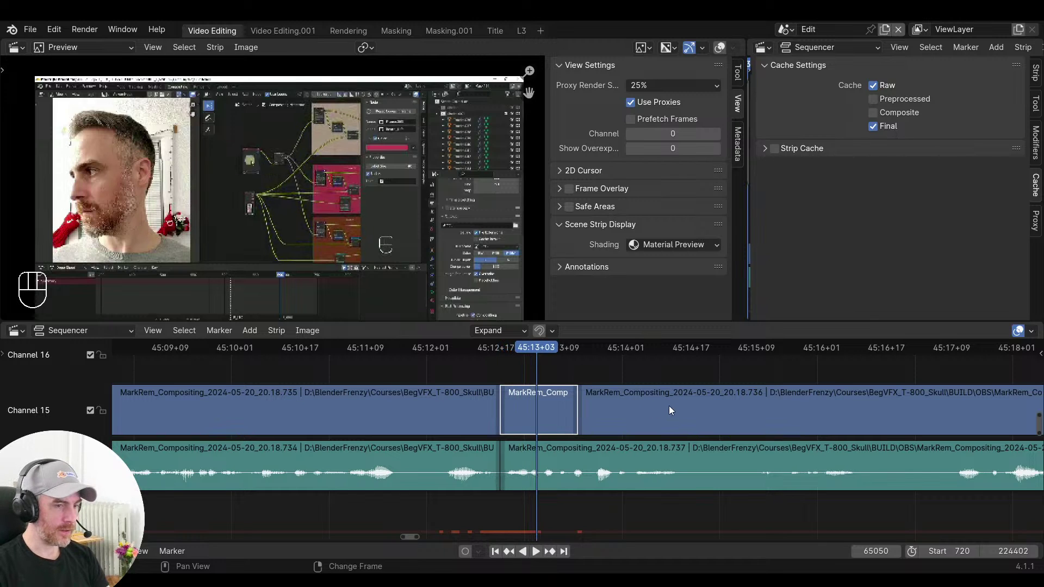
Scrub around the short video strip and replay both of its joins from frame 65016 with frame prefetching on
{"action": "left_click_drag", "start_coordinate": [668, 405], "coordinate": [594, 401]}
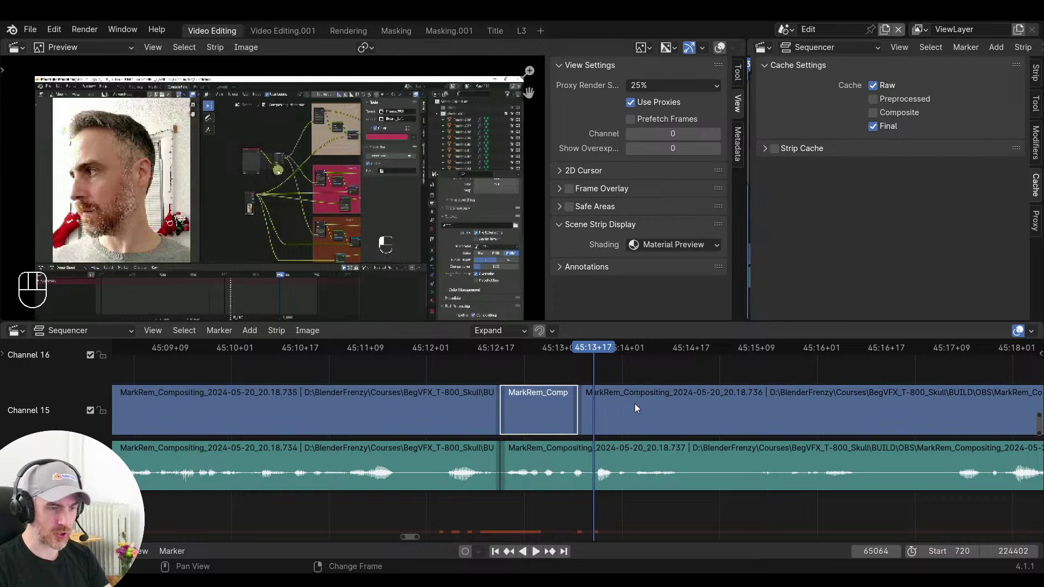
{"action": "left_click_drag", "start_coordinate": [656, 402], "coordinate": [552, 402]}
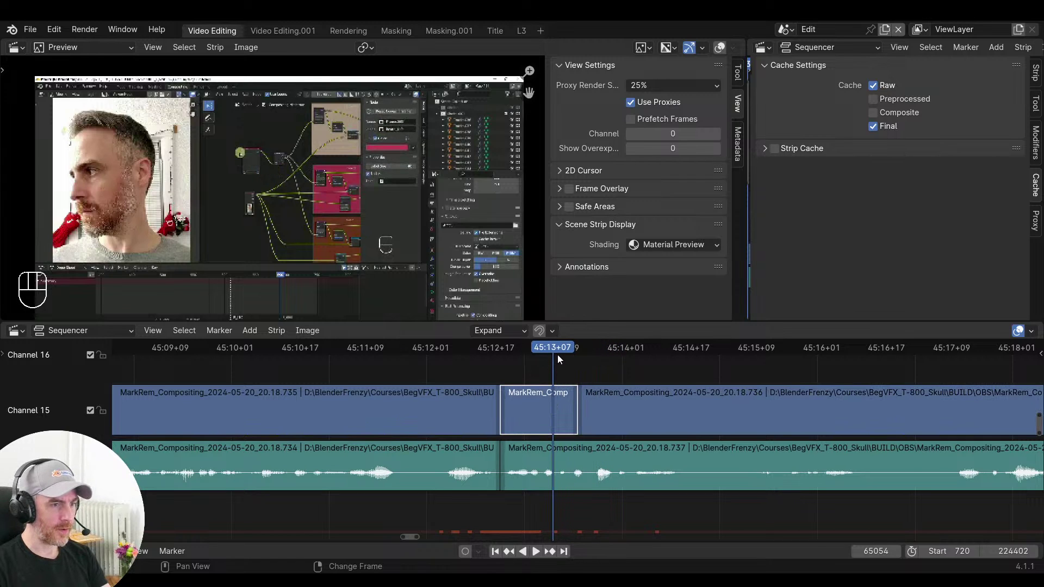
{"action": "left_click_drag", "start_coordinate": [557, 355], "coordinate": [399, 345]}
{"action": "key", "text": "r"}
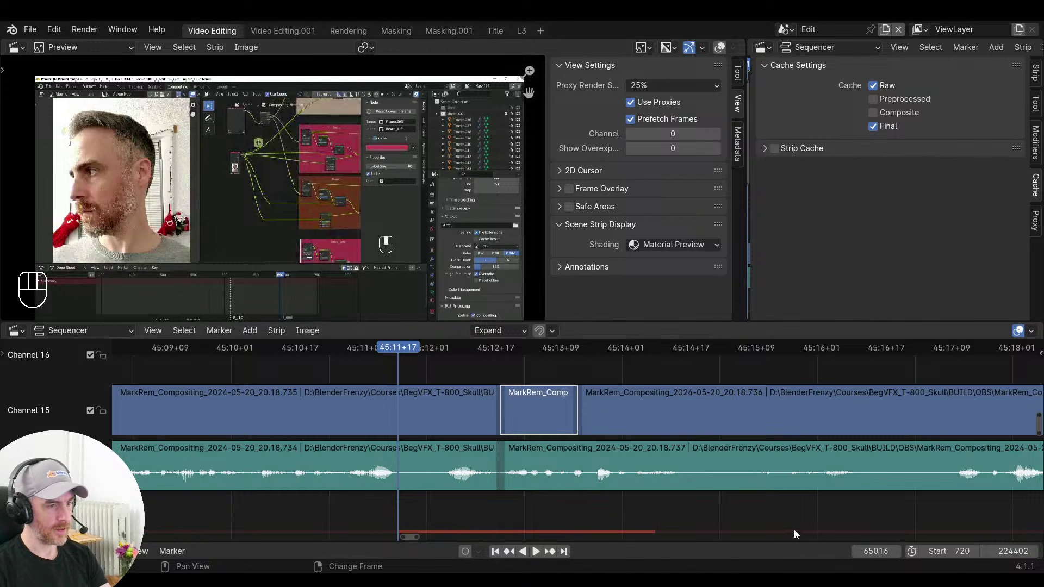
{"action": "key", "text": "space"}
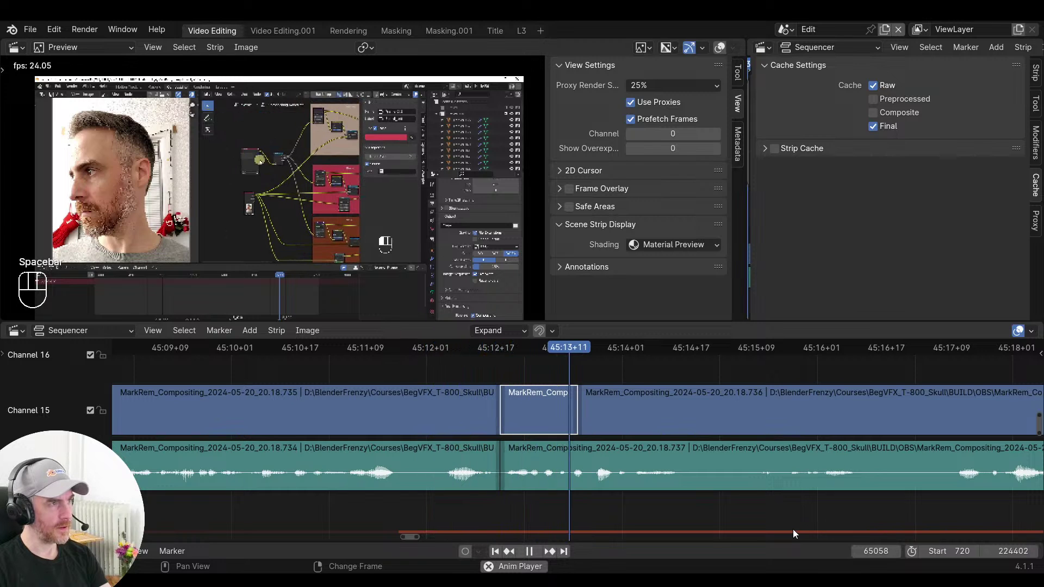
{"action": "key", "text": "space"}
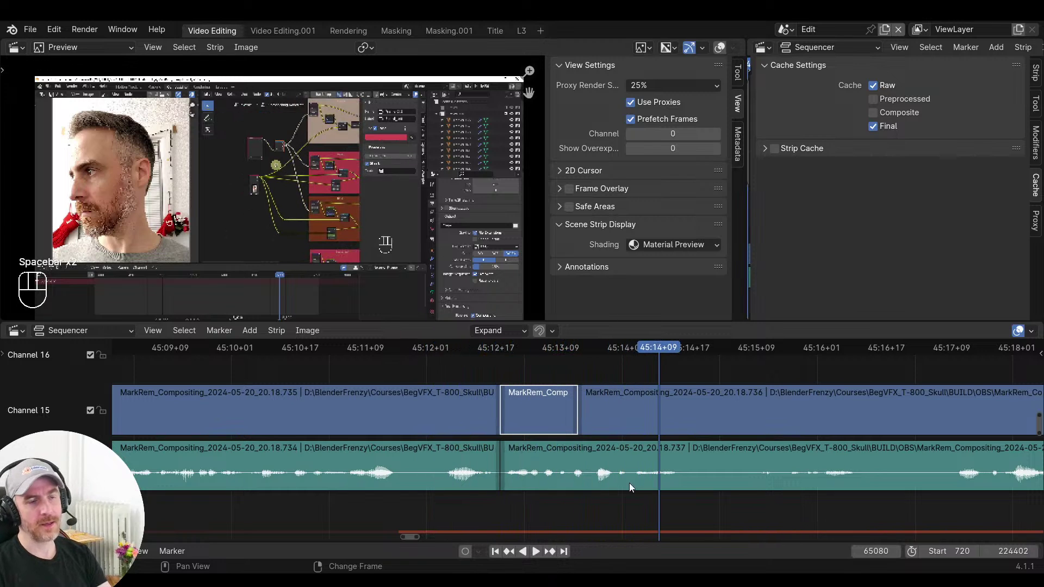
Set the preview's proxy render size to 100% and replay the short strip's joins from frame 65012, enlarged on the node graph
{"action": "left_click", "coordinate": [638, 85]}
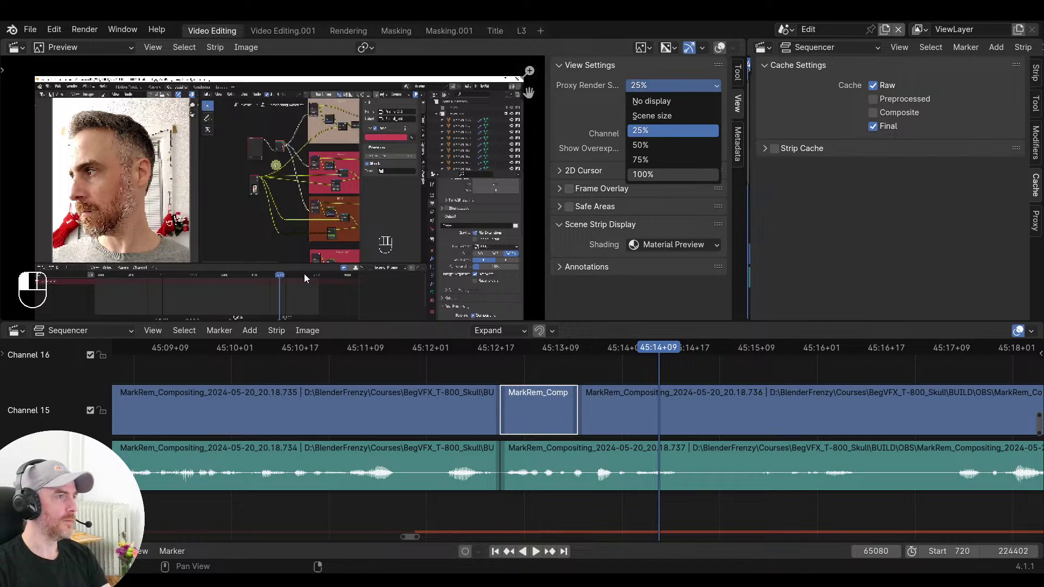
{"action": "left_click", "coordinate": [643, 174]}
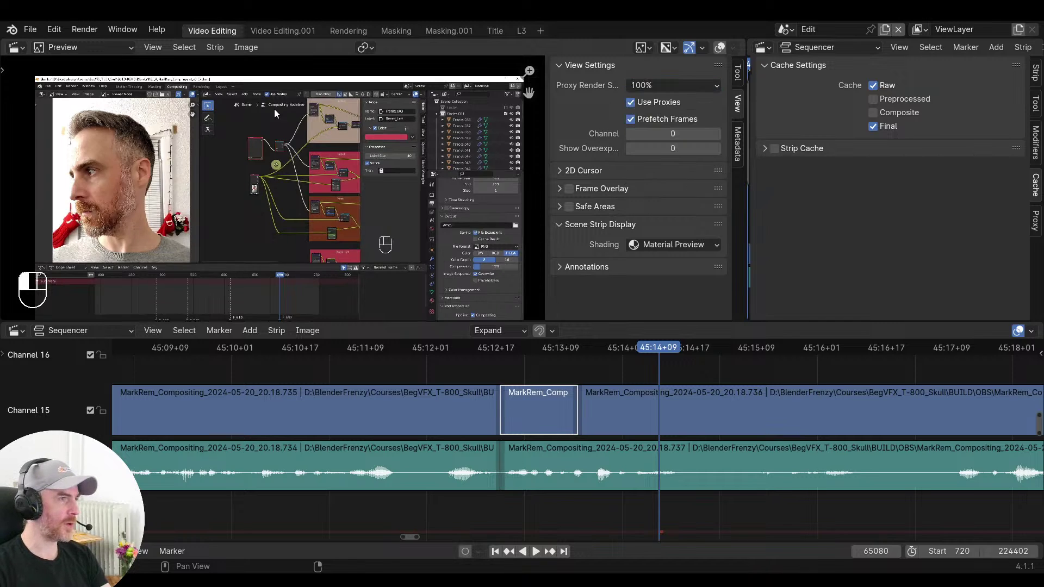
{"action": "scroll", "coordinate": [288, 242], "scroll_direction": "up", "scroll_amount": 4}
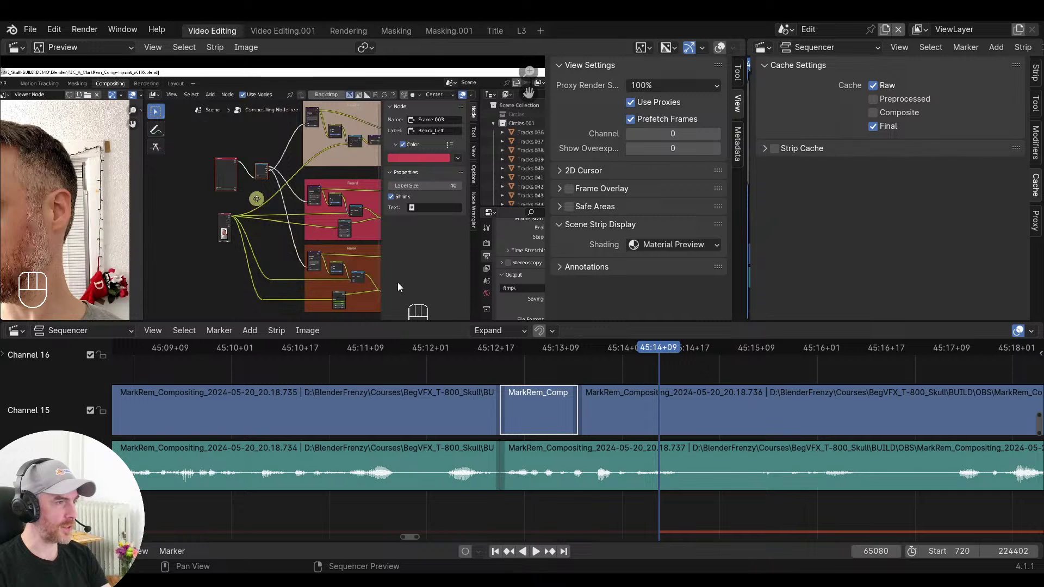
{"action": "middle_click_drag", "start_coordinate": [342, 270], "coordinate": [346, 249]}
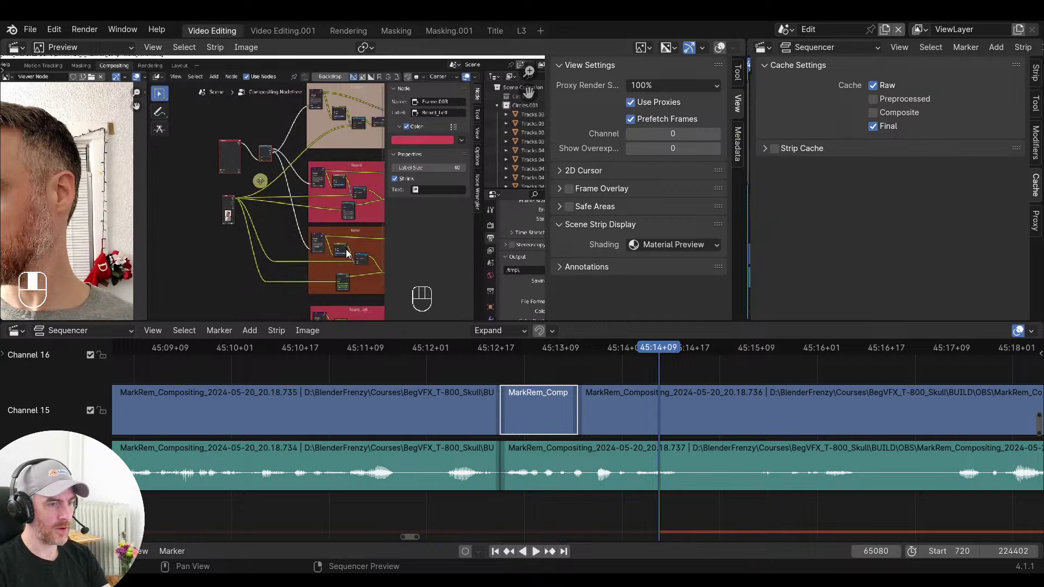
{"action": "left_click", "coordinate": [384, 352]}
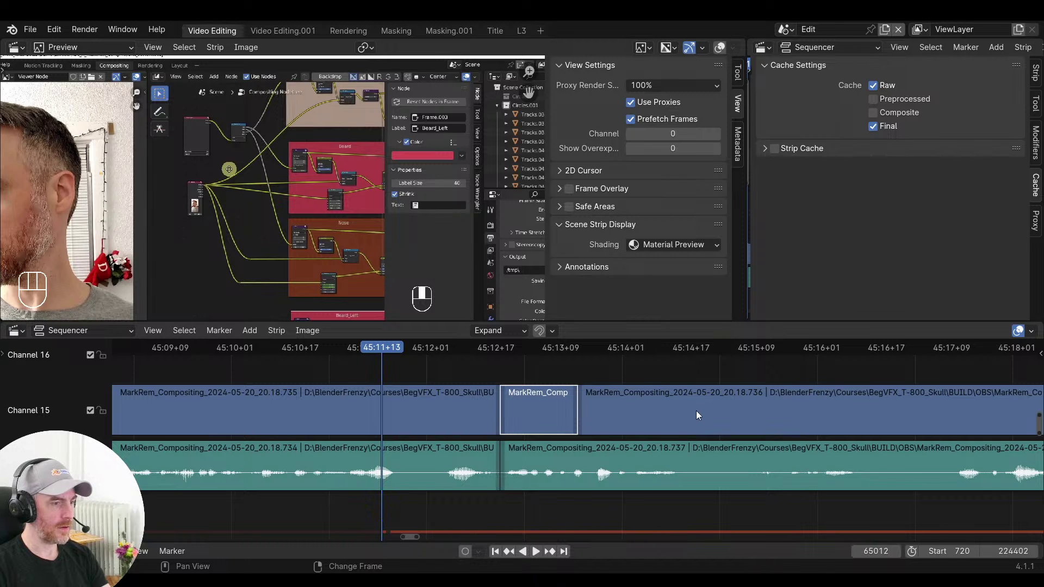
{"action": "key", "text": "space"}
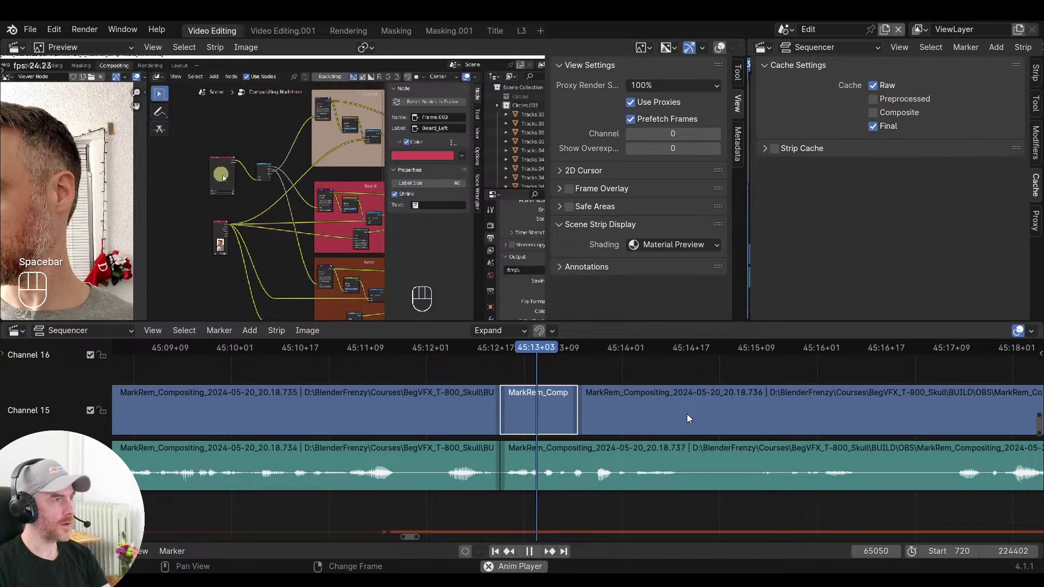
{"action": "key", "text": "space"}
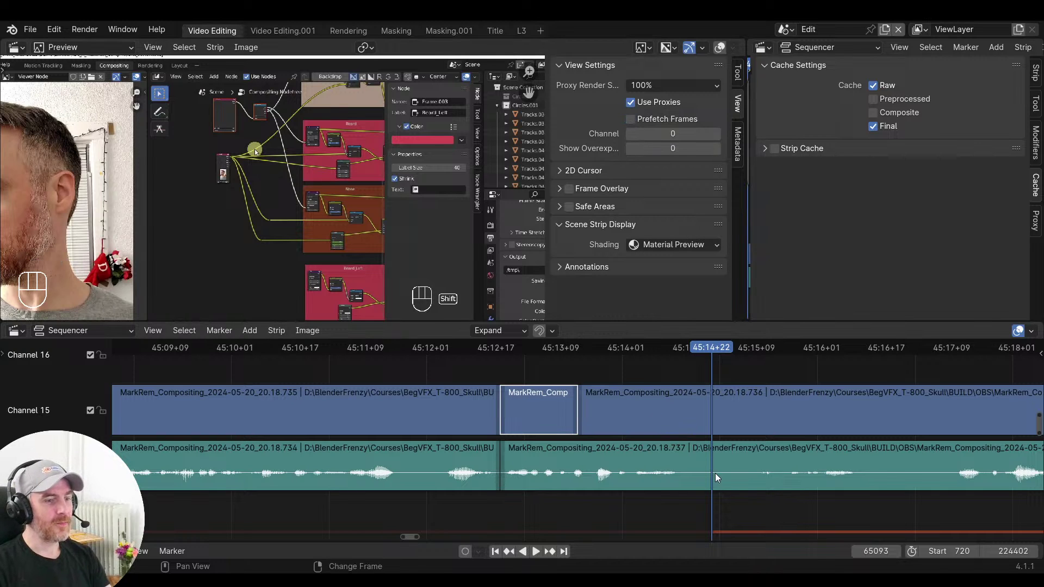
Select the long video and audio strips that follow the short video strip
{"action": "middle_click_drag", "start_coordinate": [715, 474], "coordinate": [686, 483], "text": "ctrl"}
{"action": "middle_click_drag", "start_coordinate": [685, 483], "coordinate": [570, 495]}
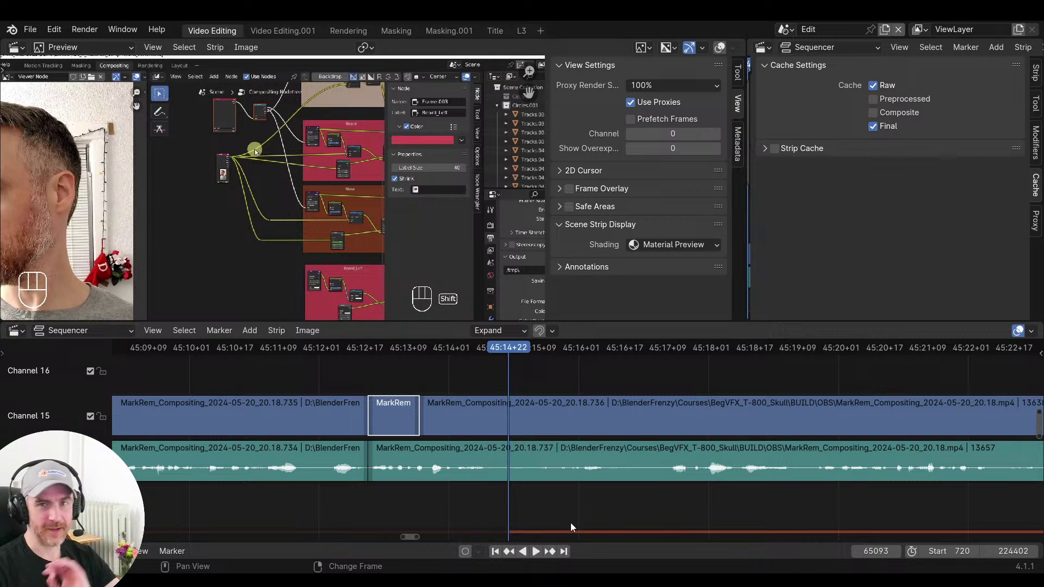
{"action": "left_click_drag", "start_coordinate": [574, 506], "coordinate": [580, 377]}
Set the preview's proxy render size to 25%
{"action": "left_click", "coordinate": [636, 89]}
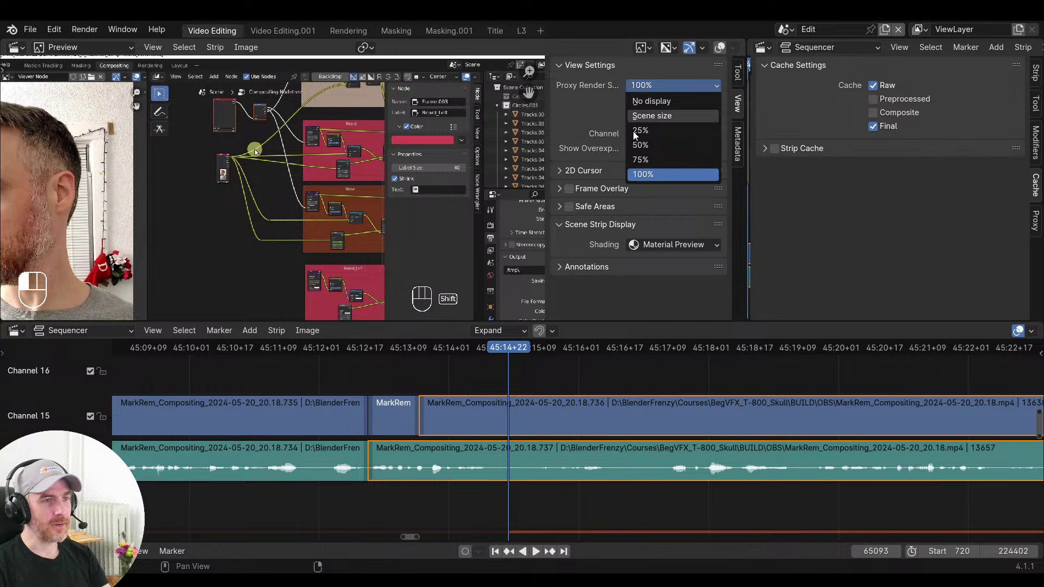
{"action": "left_click", "coordinate": [641, 116]}
{"action": "left_click", "coordinate": [647, 86]}
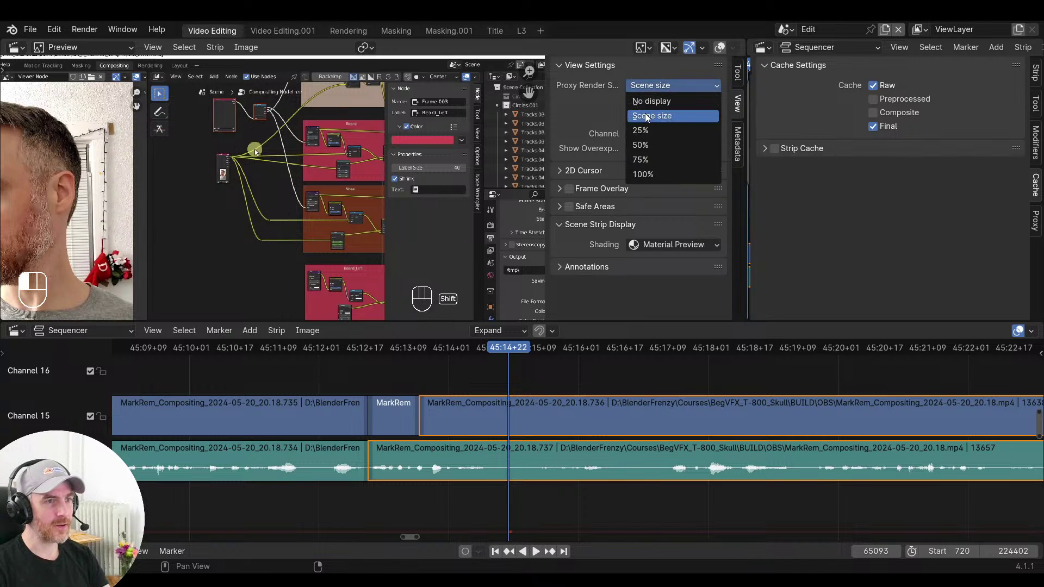
{"action": "left_click", "coordinate": [642, 130]}
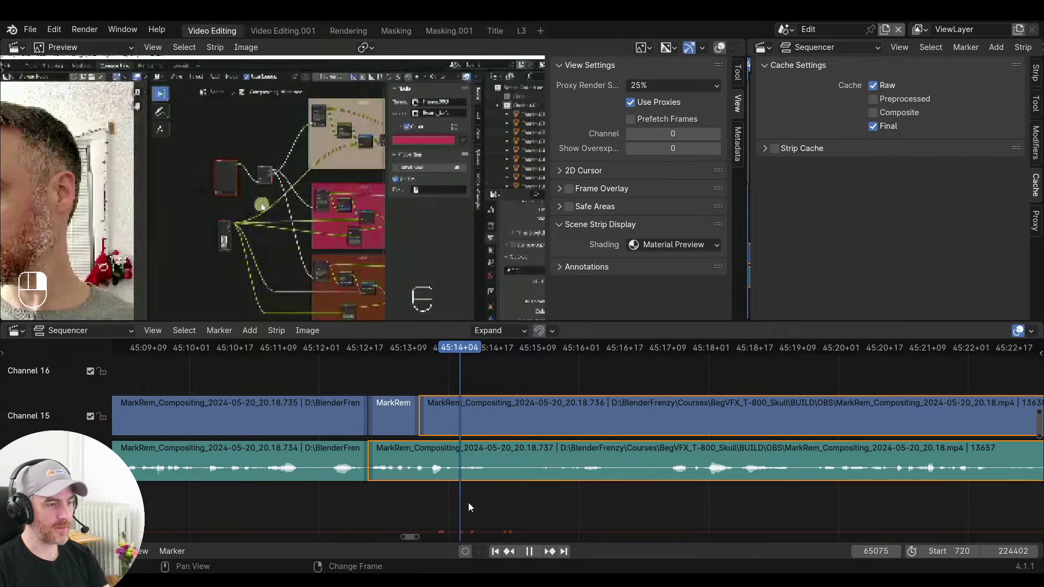
Play the long video and audio strips from about frame 65075 to 65866 to review the node linking and pauses
{"action": "key", "text": "space"}
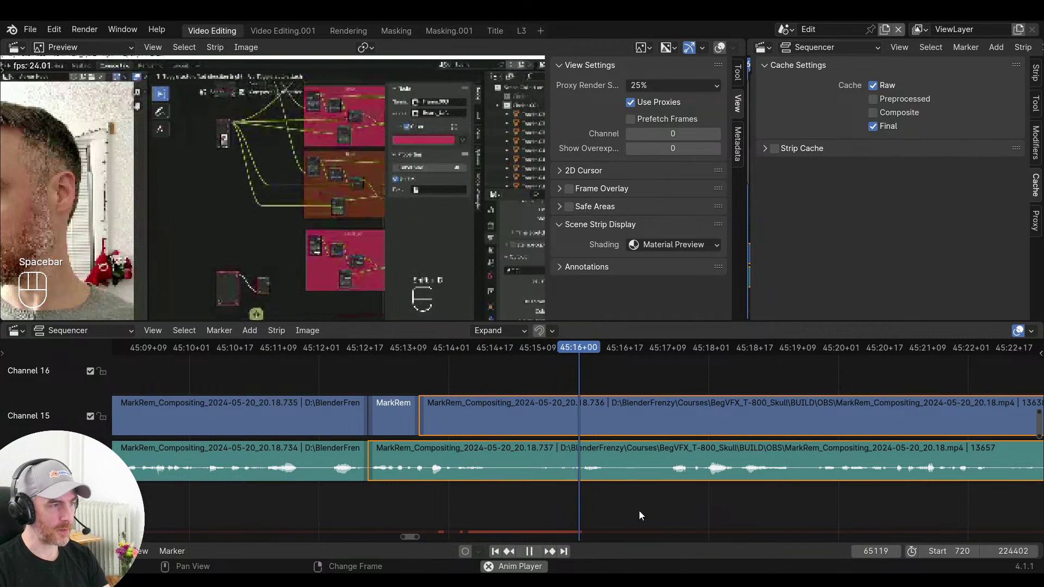
{"action": "scroll", "coordinate": [583, 501], "scroll_direction": "down", "scroll_amount": 3}
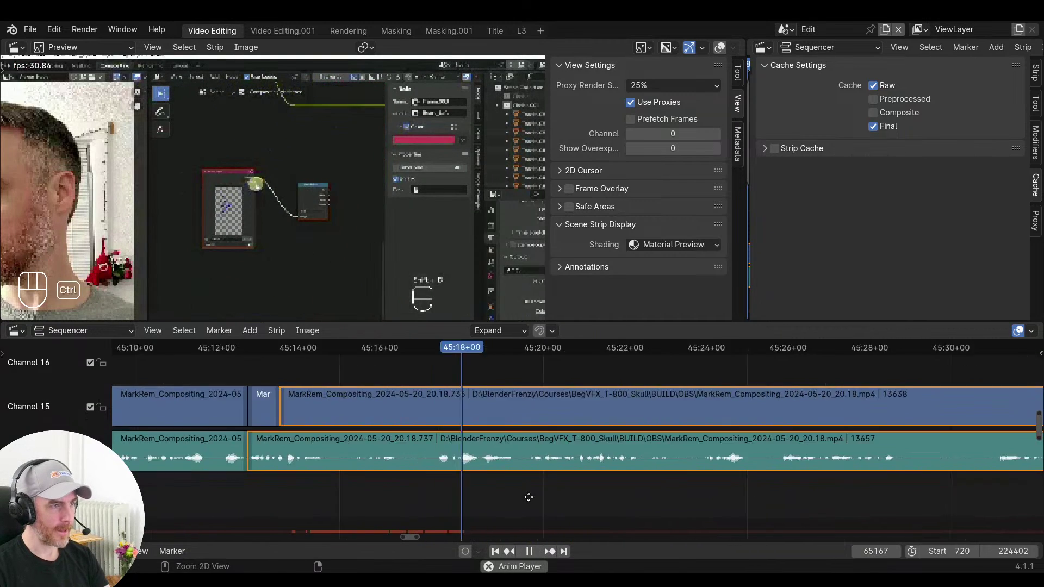
{"action": "scroll", "coordinate": [520, 496], "scroll_direction": "down", "scroll_amount": 3}
{"action": "middle_click_drag", "start_coordinate": [597, 499], "coordinate": [517, 485], "text": "ctrl"}
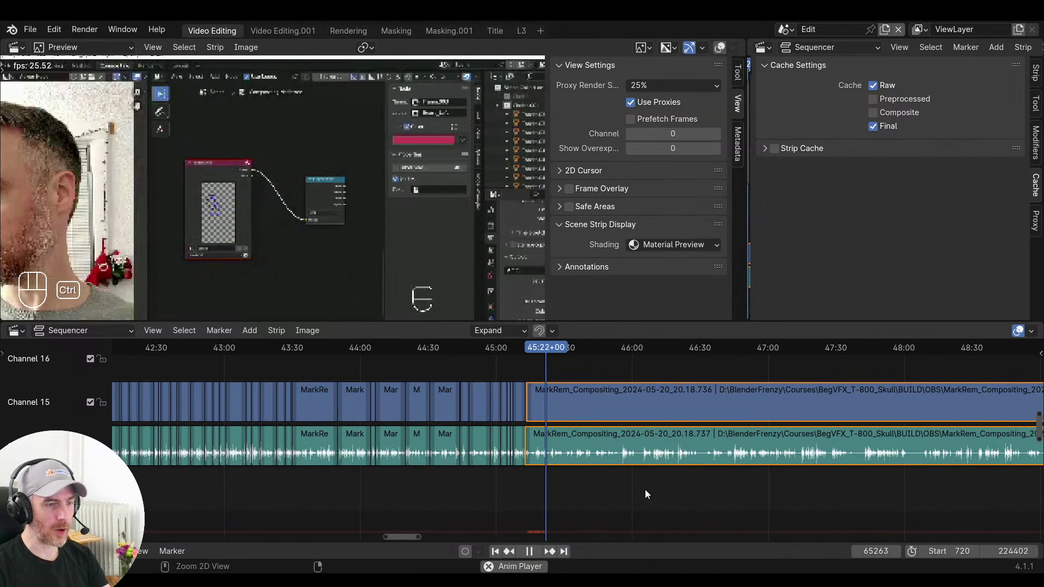
{"action": "middle_click_drag", "start_coordinate": [688, 489], "coordinate": [481, 503]}
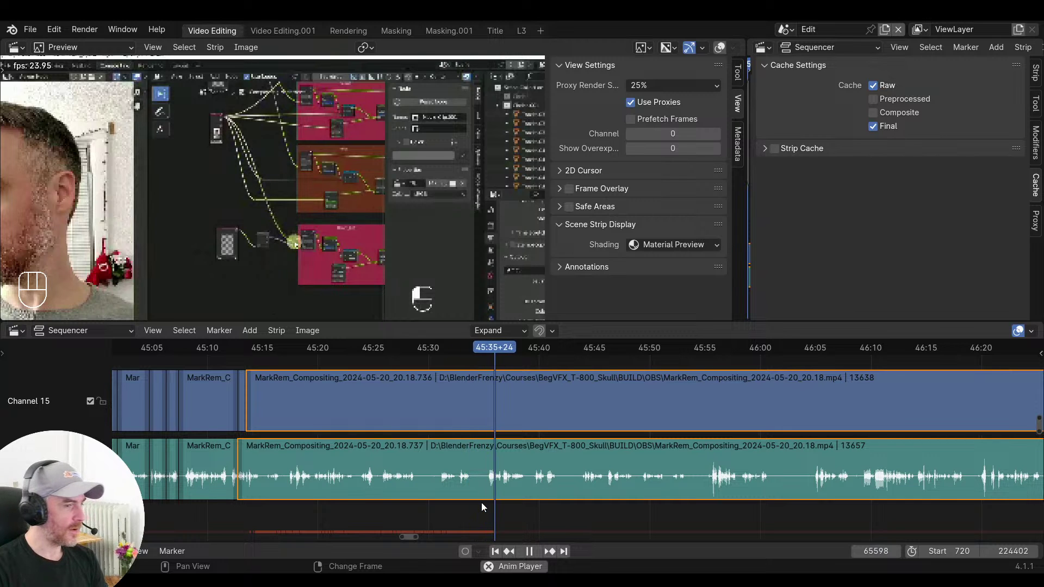
{"action": "key", "text": "space"}
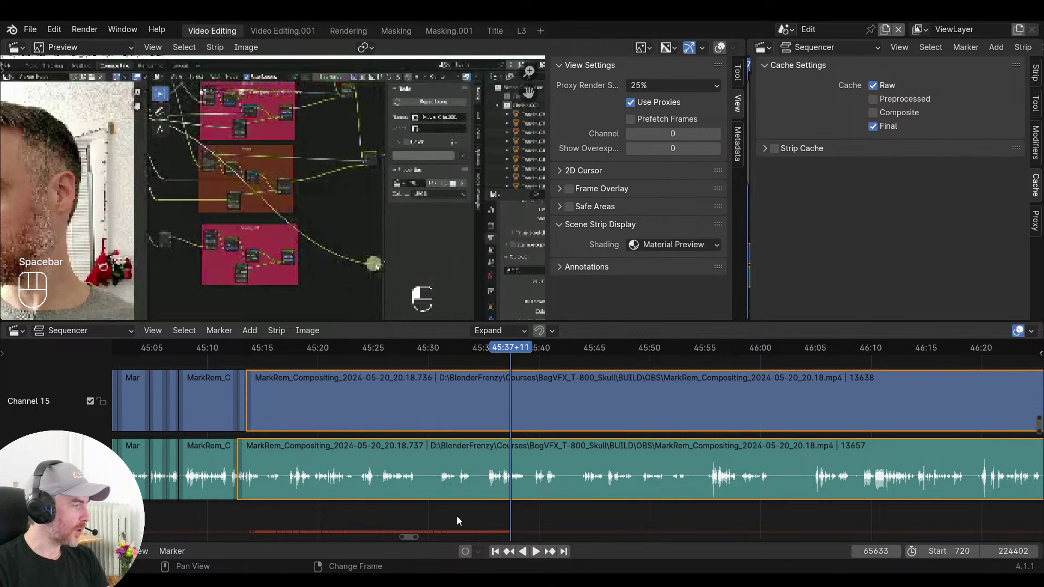
{"action": "key", "text": "space"}
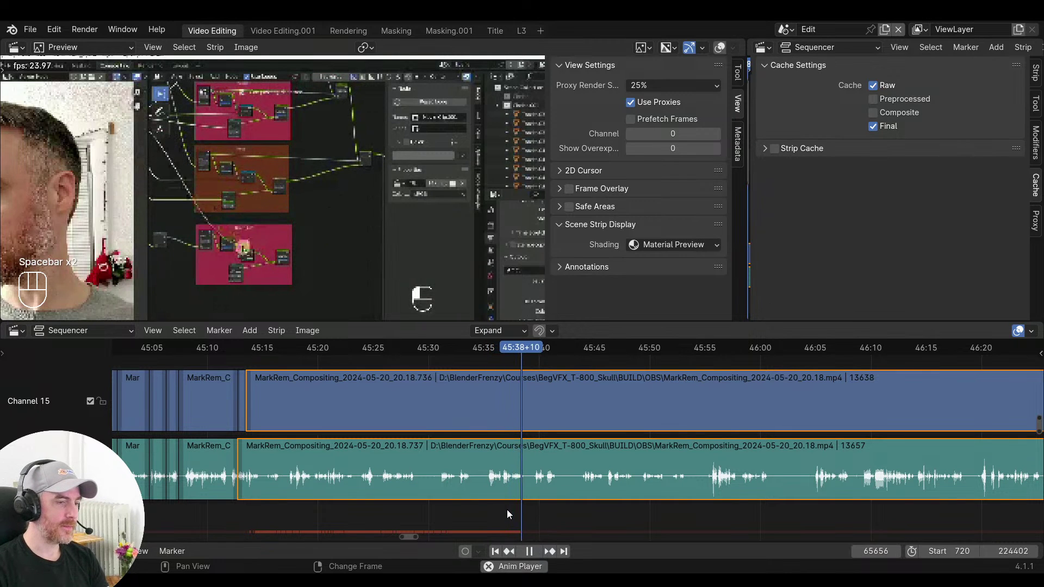
{"action": "key", "text": "space"}
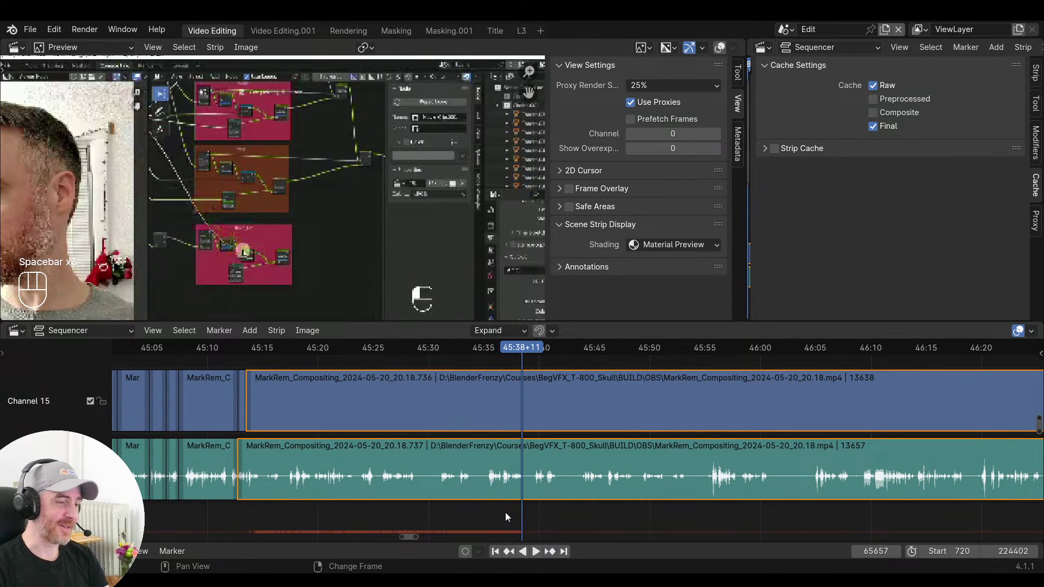
{"action": "key", "text": "space"}
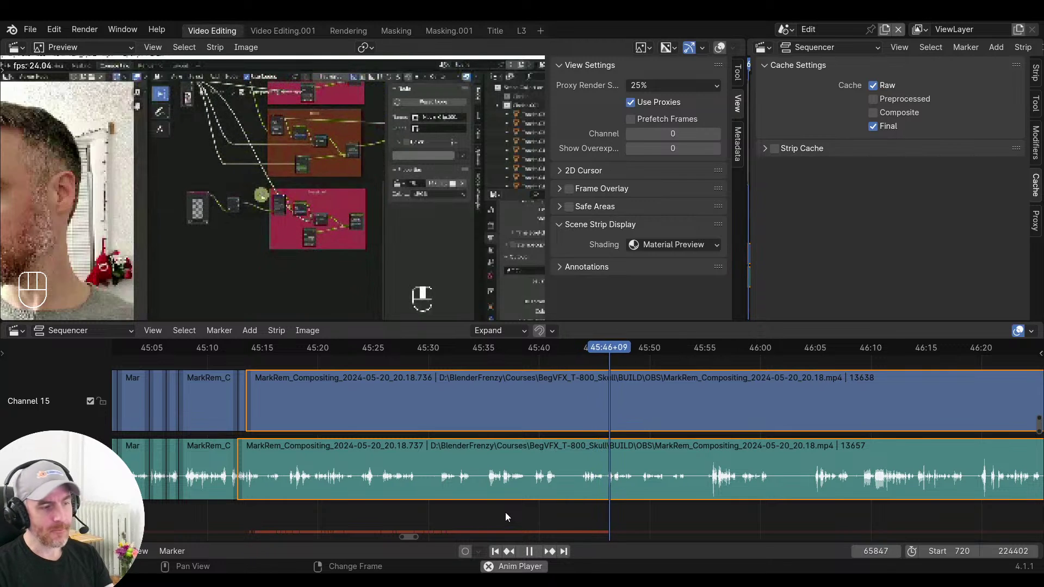
{"action": "key", "text": "space"}
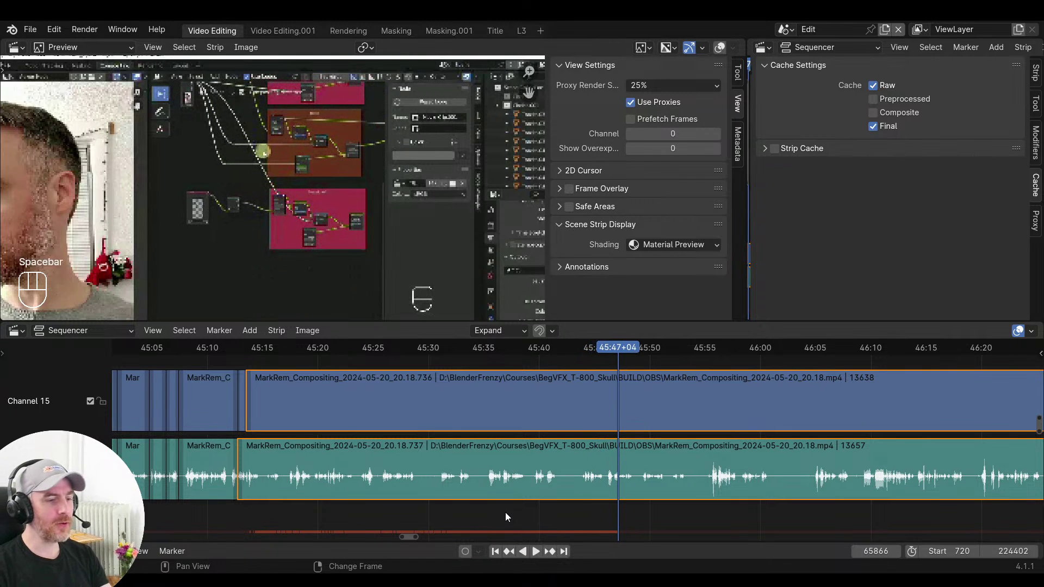
Cut the video and audio strips at frame 65545, trim the following pieces to start at frame 65583, and close the gap
{"action": "left_click", "coordinate": [554, 510]}
{"action": "scroll", "coordinate": [479, 507], "scroll_direction": "up", "scroll_amount": 2}
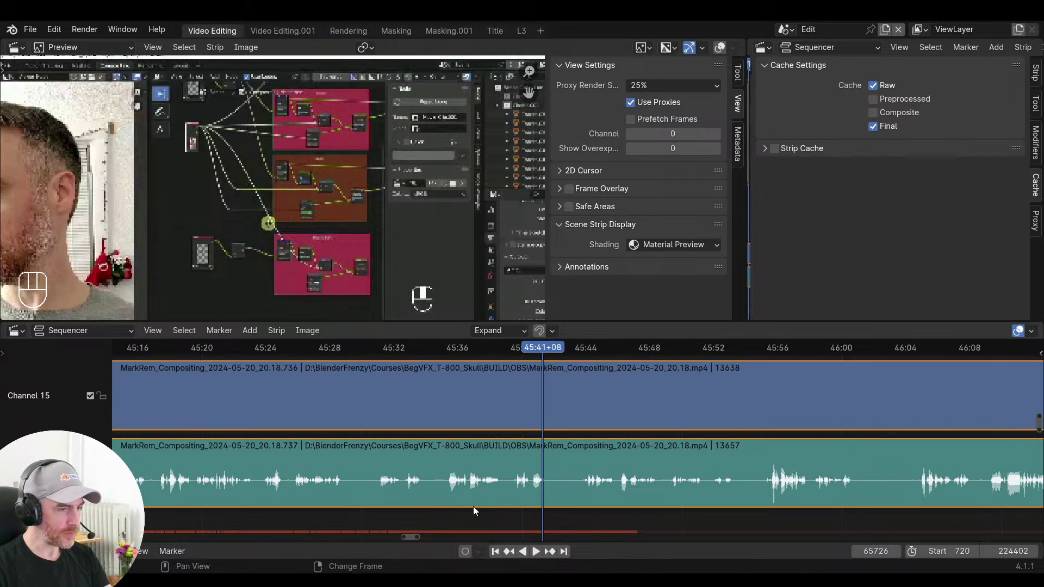
{"action": "left_click", "coordinate": [408, 508]}
{"action": "key", "text": "space"}
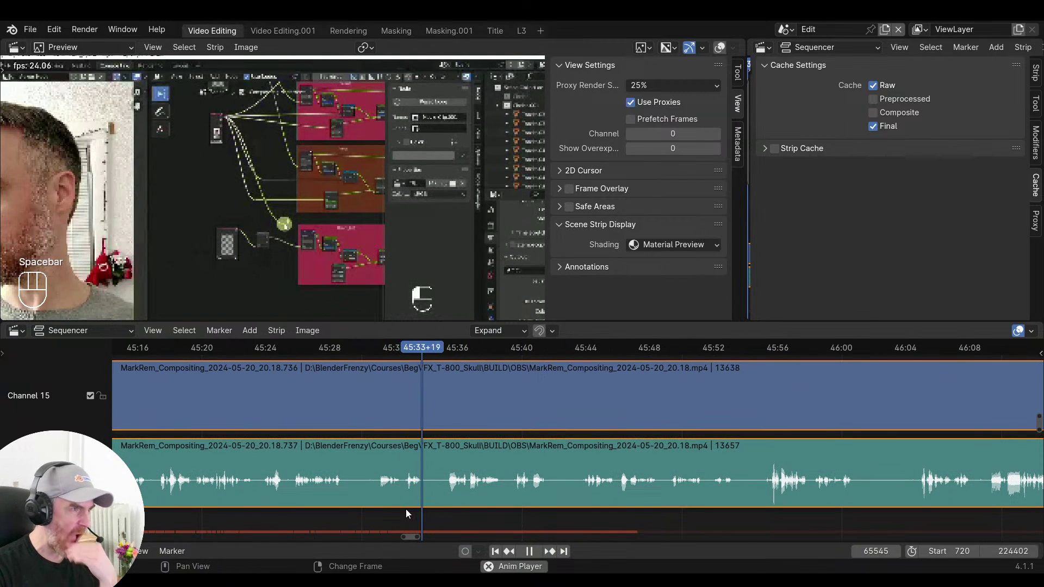
{"action": "middle_click_drag", "start_coordinate": [419, 509], "coordinate": [374, 500]}
{"action": "left_click", "coordinate": [376, 500]}
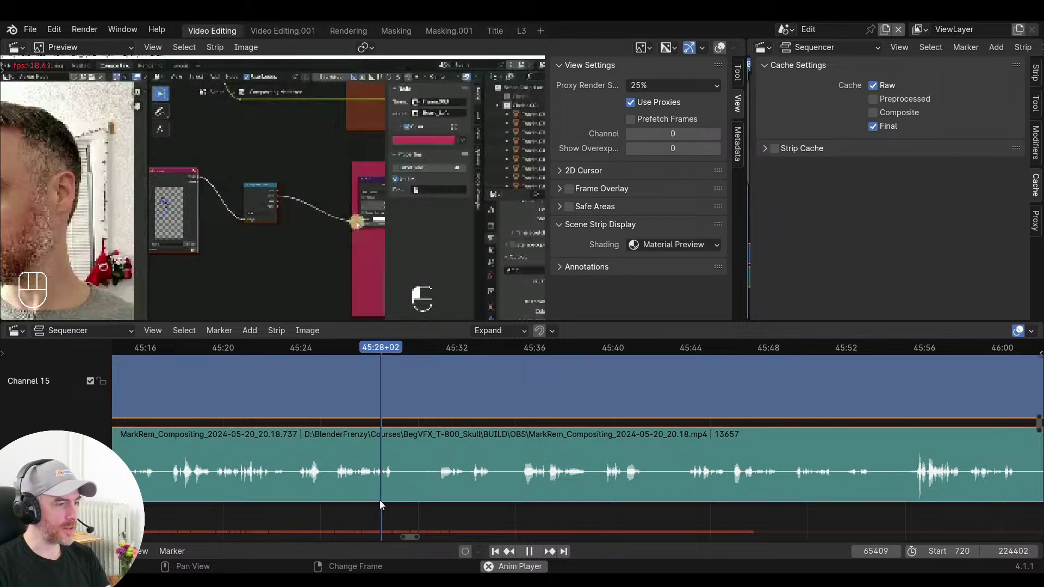
{"action": "middle_click_drag", "start_coordinate": [475, 497], "coordinate": [429, 502]}
{"action": "left_click", "coordinate": [439, 500]}
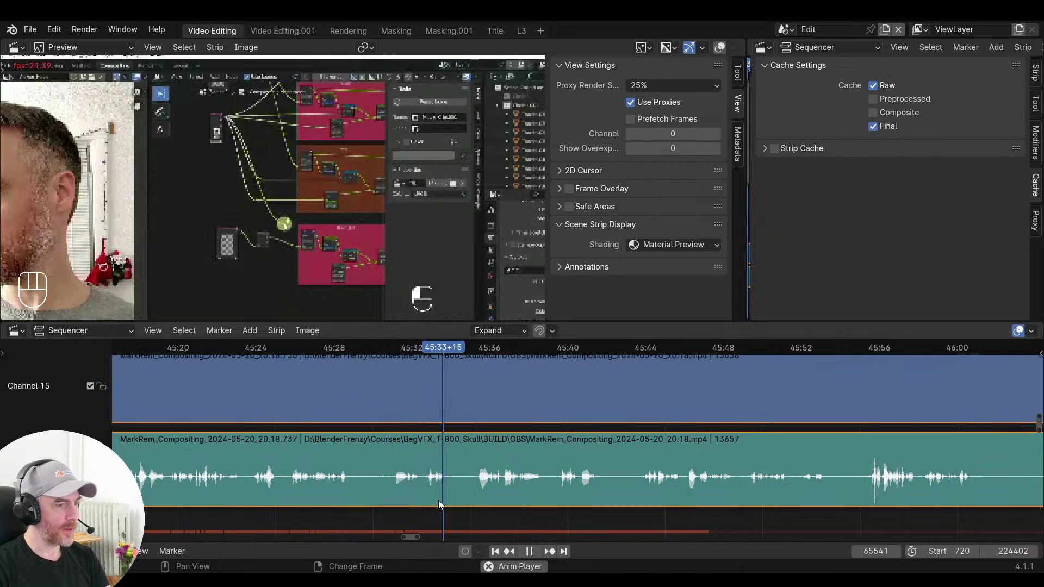
{"action": "key", "text": "k"}
{"action": "left_click", "coordinate": [473, 513]}
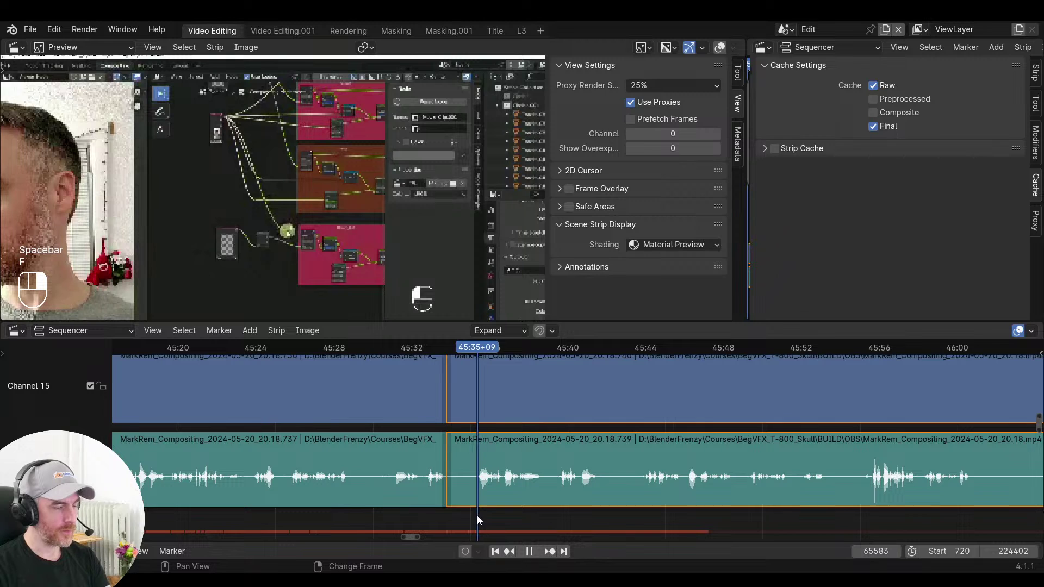
{"action": "left_click", "coordinate": [448, 469]}
{"action": "key", "text": "s"}
Cut the video and audio strips at frame 65695, trim the following pieces to start at frame 65744, and close the gap
{"action": "left_click", "coordinate": [430, 477]}
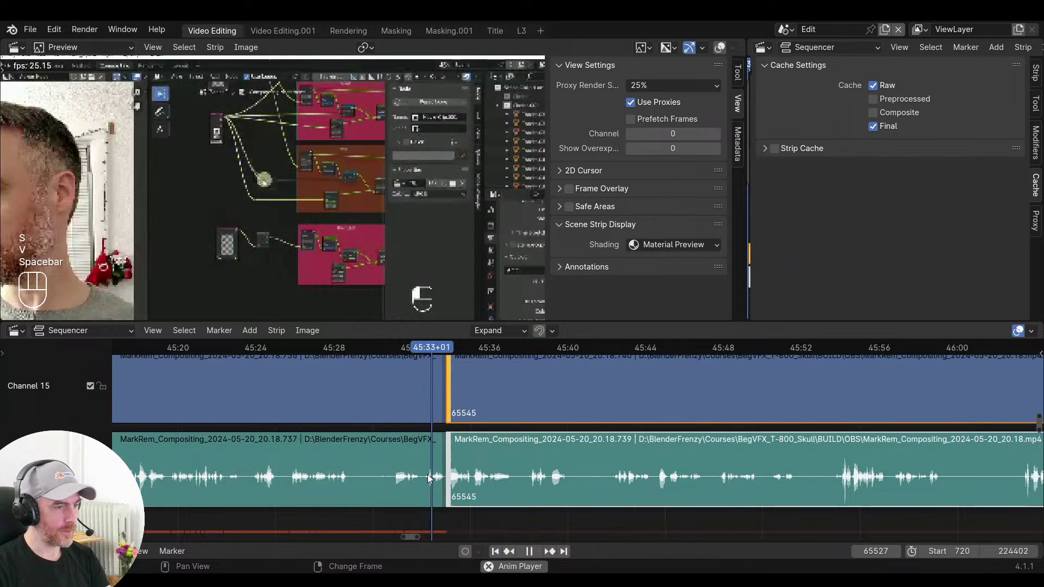
{"action": "scroll", "coordinate": [430, 477], "scroll_direction": "up", "scroll_amount": 3}
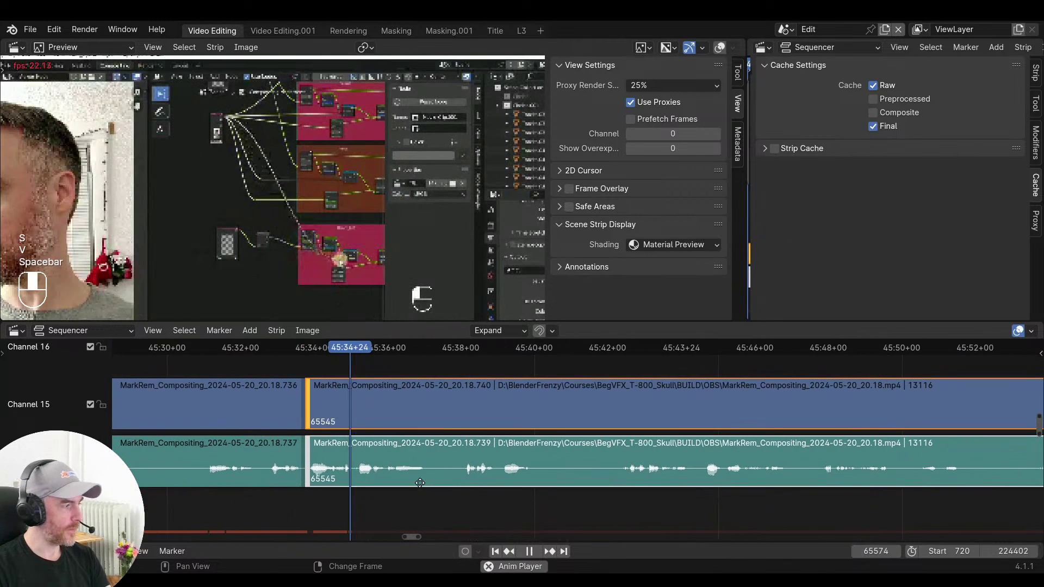
{"action": "scroll", "coordinate": [420, 483], "scroll_direction": "down", "scroll_amount": 5, "text": "ctrl"}
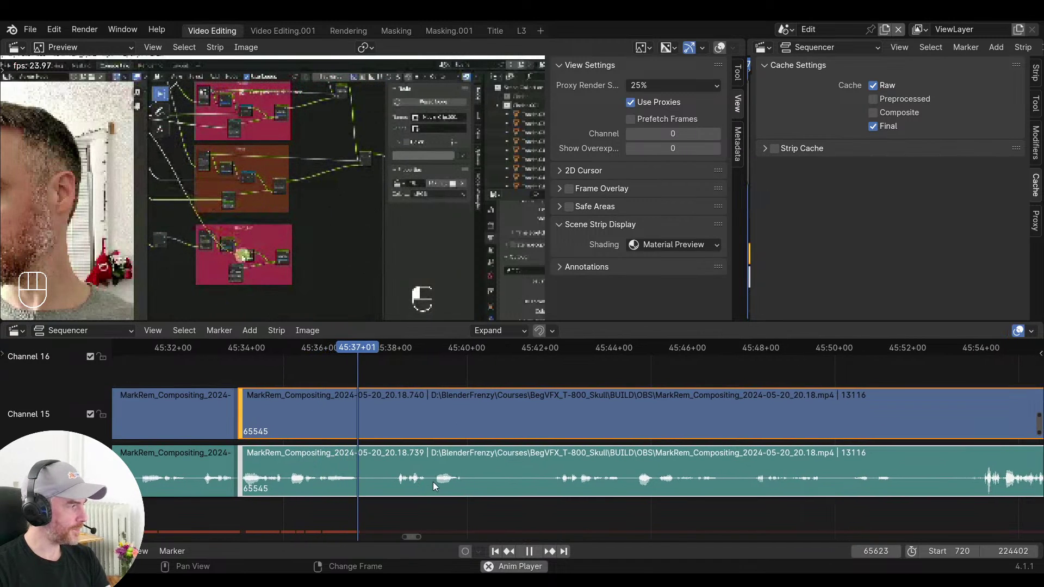
{"action": "scroll", "coordinate": [479, 483], "scroll_direction": "down", "scroll_amount": 2, "text": "ctrl"}
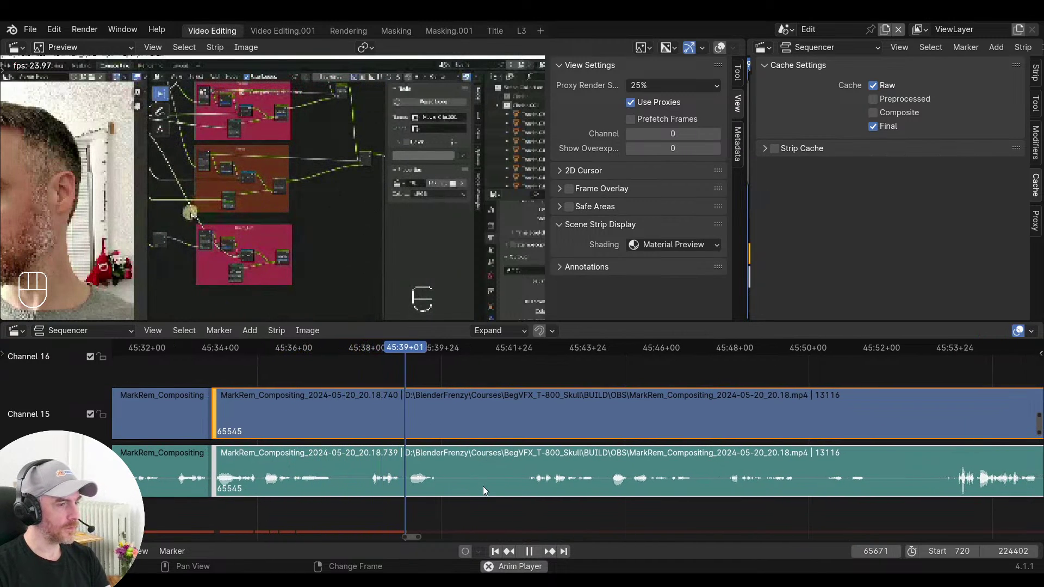
{"action": "key", "text": "space"}
{"action": "key", "text": "k"}
{"action": "left_click", "coordinate": [527, 516]}
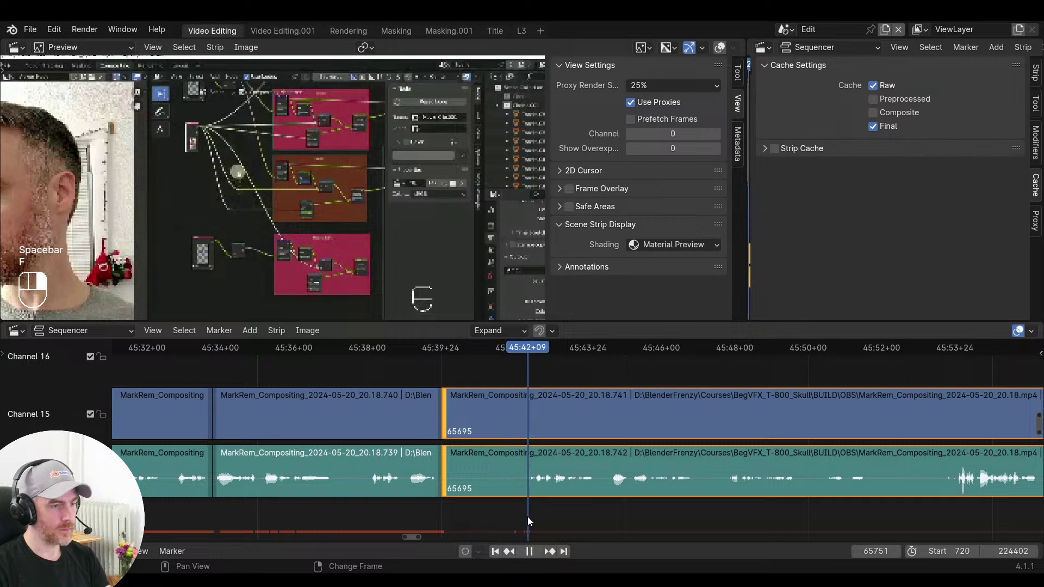
{"action": "left_click_drag", "start_coordinate": [528, 516], "coordinate": [518, 517]}
{"action": "key", "text": "s"}
{"action": "left_click", "coordinate": [394, 497]}
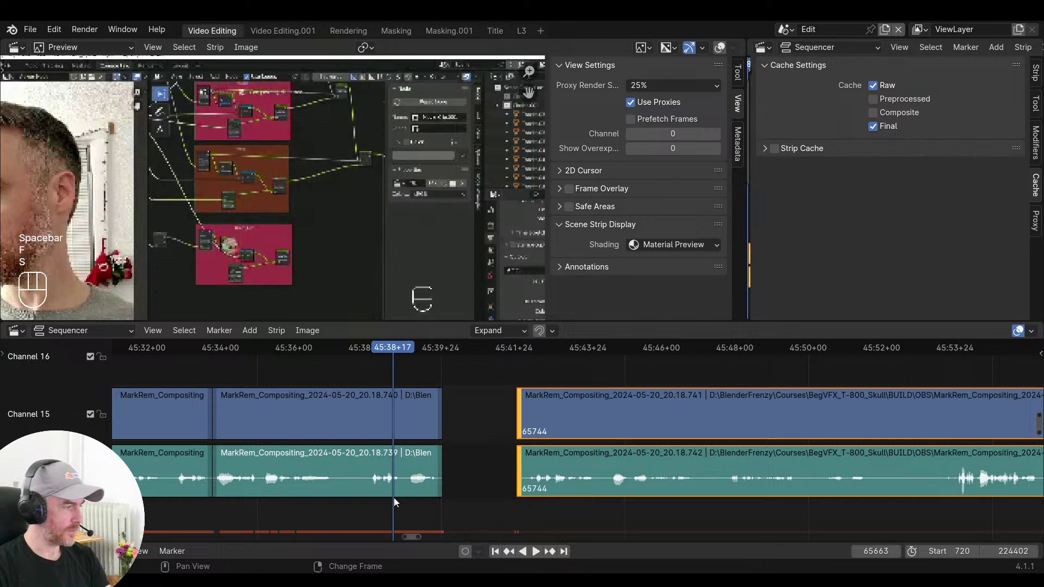
{"action": "key", "text": "v"}
Play across the join at frame 65695 up to frame 65812 and examine the node links in the preview at different magnifications
{"action": "key", "text": "space"}
{"action": "scroll", "coordinate": [499, 493], "scroll_direction": "down", "scroll_amount": 4, "text": "ctrl"}
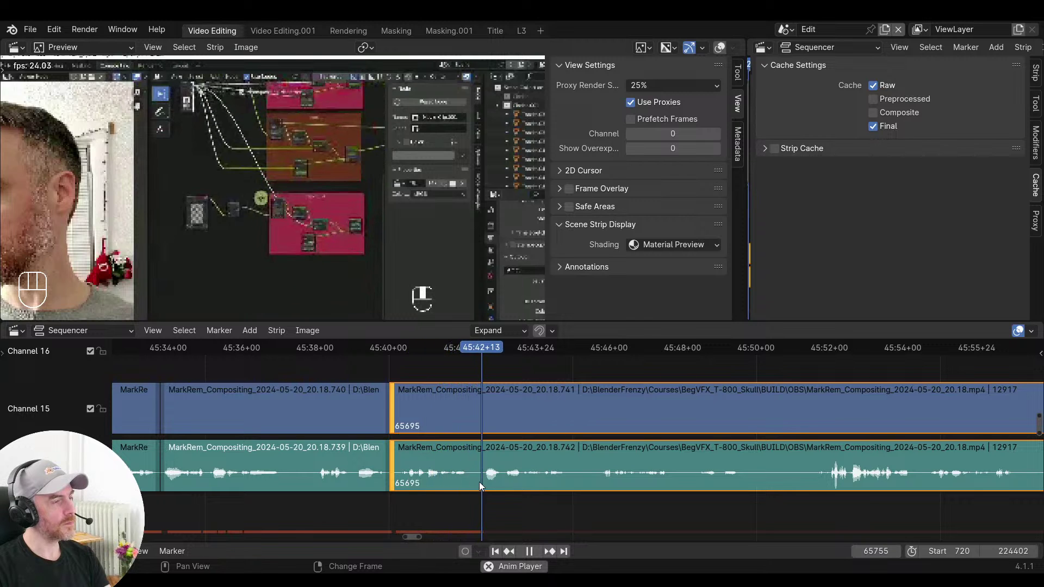
{"action": "scroll", "coordinate": [479, 483], "scroll_direction": "down", "scroll_amount": 4, "text": "ctrl"}
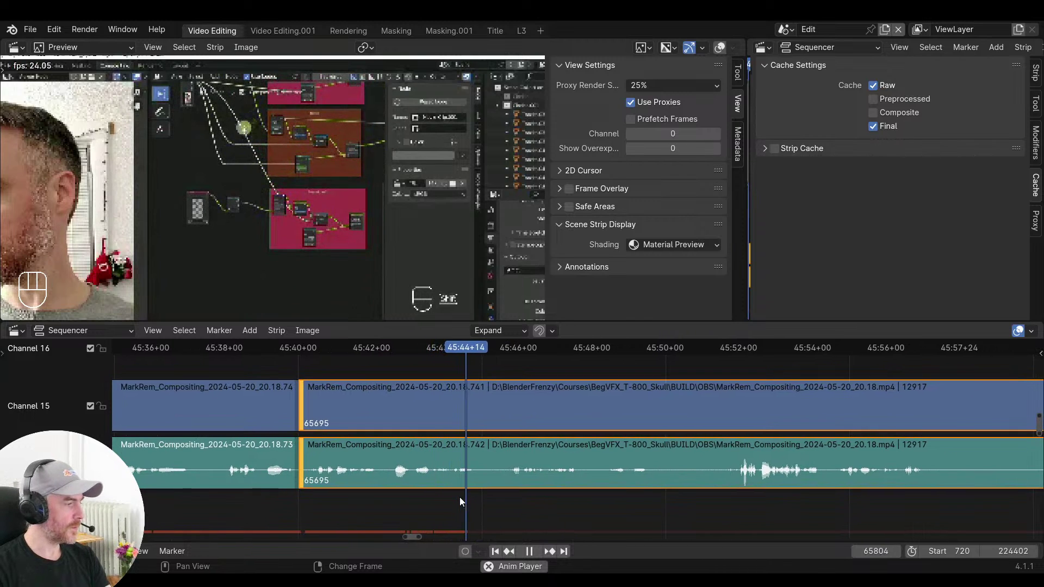
{"action": "key", "text": "space"}
{"action": "scroll", "coordinate": [312, 223], "scroll_direction": "down", "scroll_amount": 2}
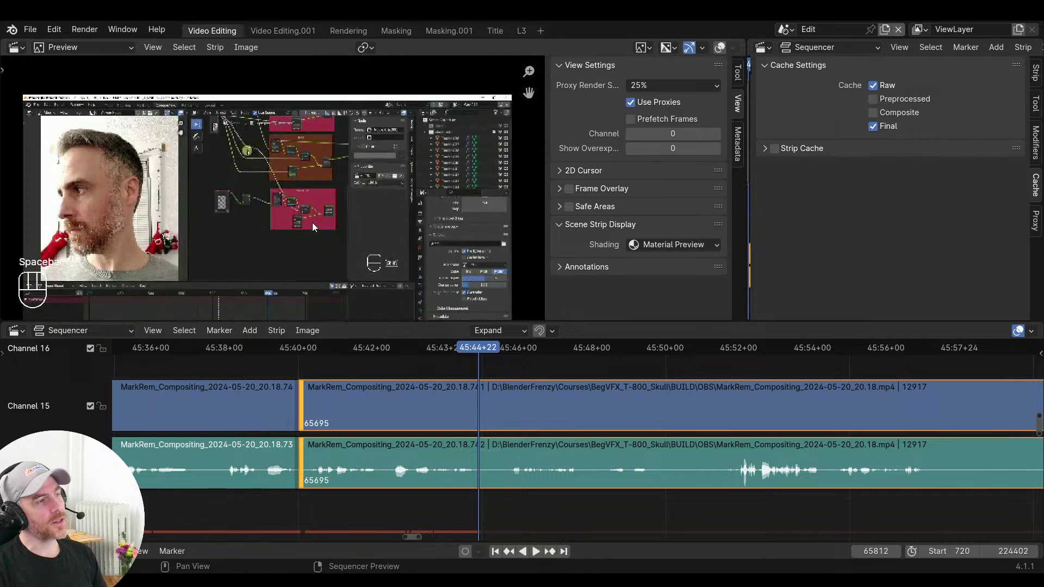
{"action": "scroll", "coordinate": [312, 223], "scroll_direction": "up", "scroll_amount": 3}
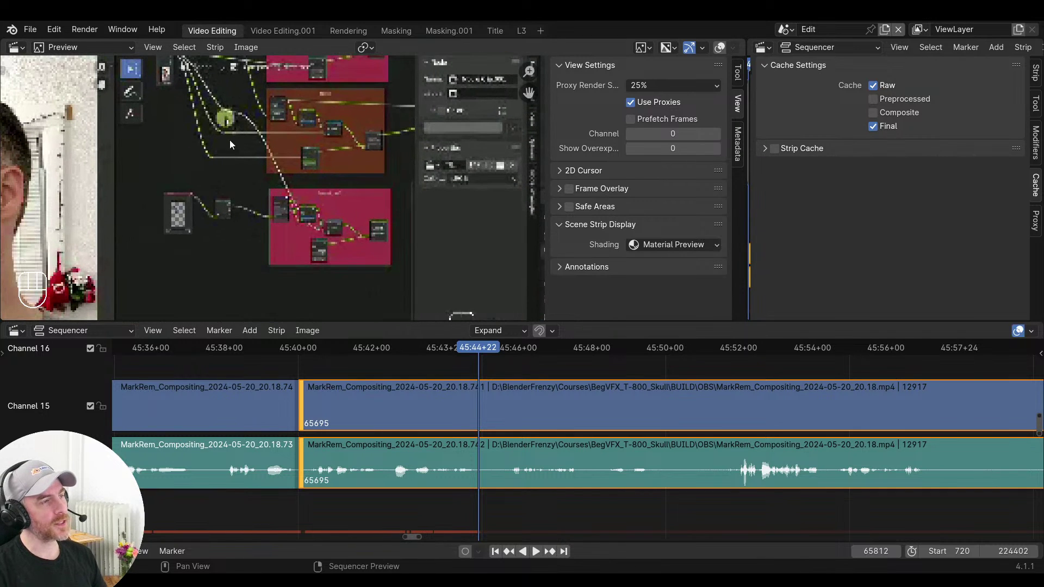
{"action": "scroll", "coordinate": [277, 216], "scroll_direction": "down", "scroll_amount": 3}
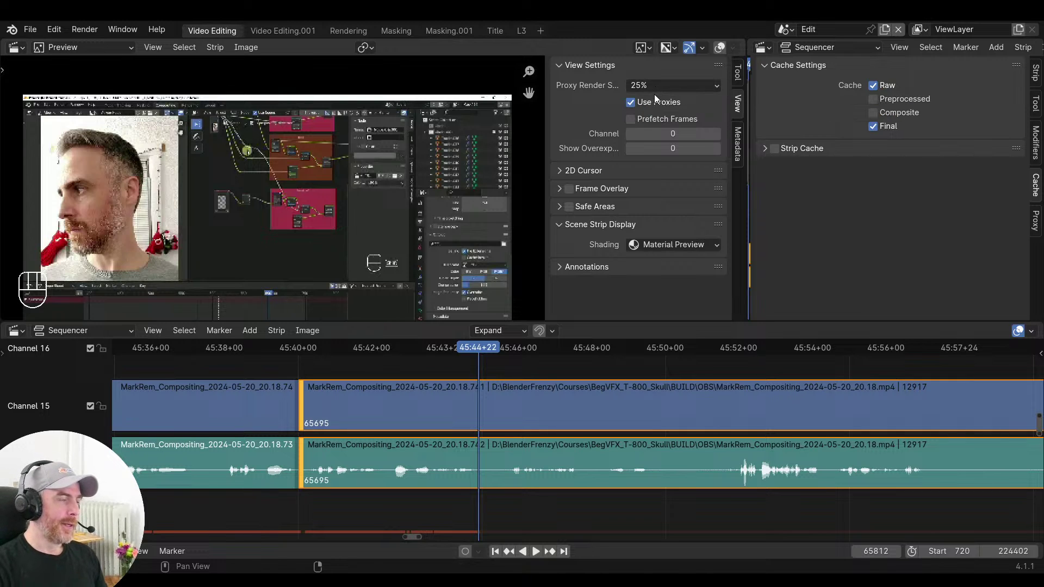
{"action": "scroll", "coordinate": [353, 260], "scroll_direction": "down", "scroll_amount": 2}
{"action": "scroll", "coordinate": [360, 259], "scroll_direction": "up", "scroll_amount": 1}
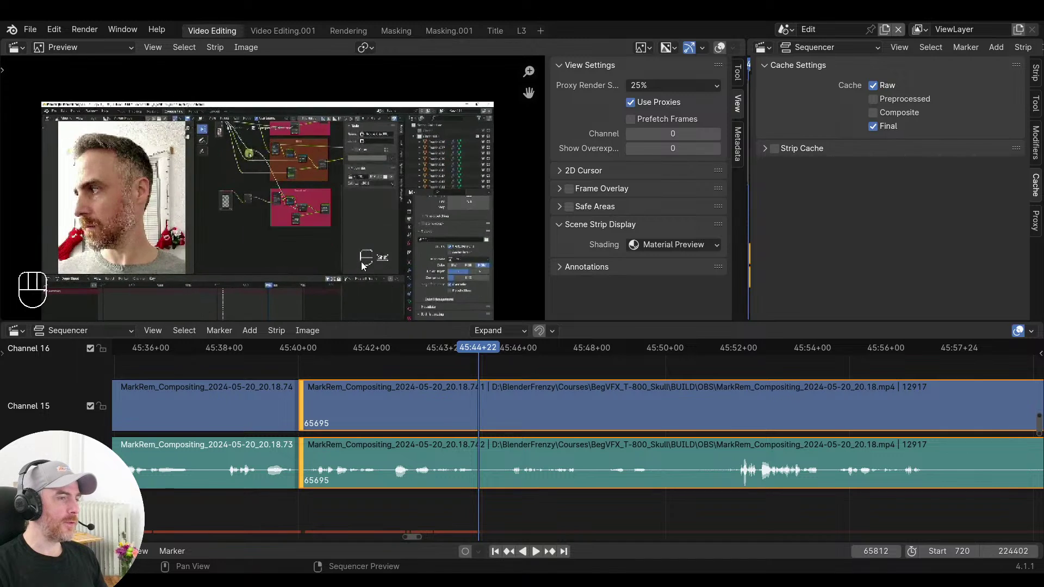
{"action": "scroll", "coordinate": [362, 262], "scroll_direction": "up", "scroll_amount": 1}
{"action": "scroll", "coordinate": [361, 262], "scroll_direction": "down", "scroll_amount": 2}
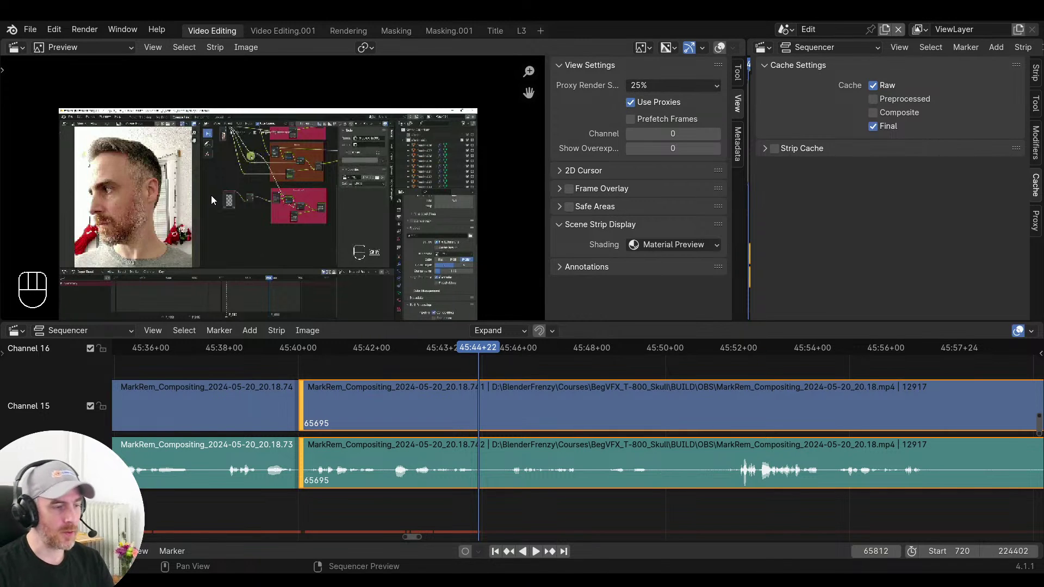
{"action": "scroll", "coordinate": [510, 450], "scroll_direction": "up", "scroll_amount": 4}
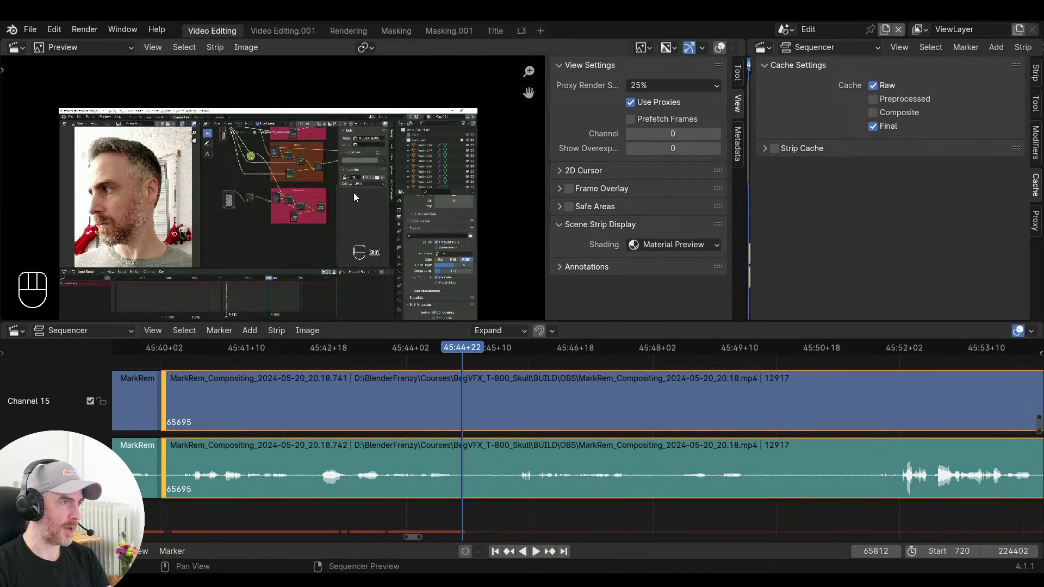
Play the strips onward from frame 65812 past frame 66061 to review the narration and locate the next pause
{"action": "left_click", "coordinate": [441, 506]}
{"action": "key", "text": "space"}
{"action": "key", "text": "space"}
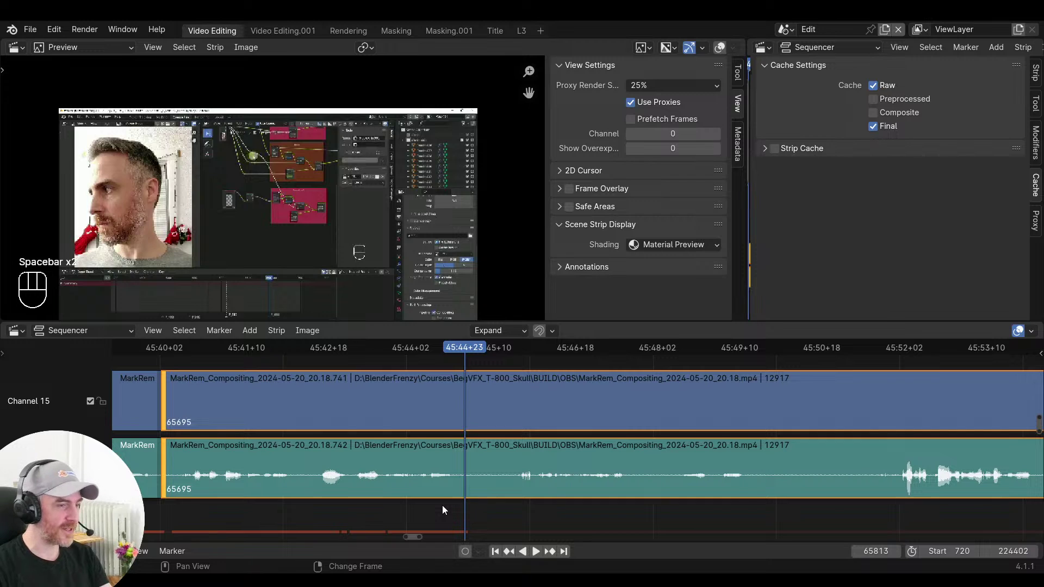
{"action": "key", "text": "space"}
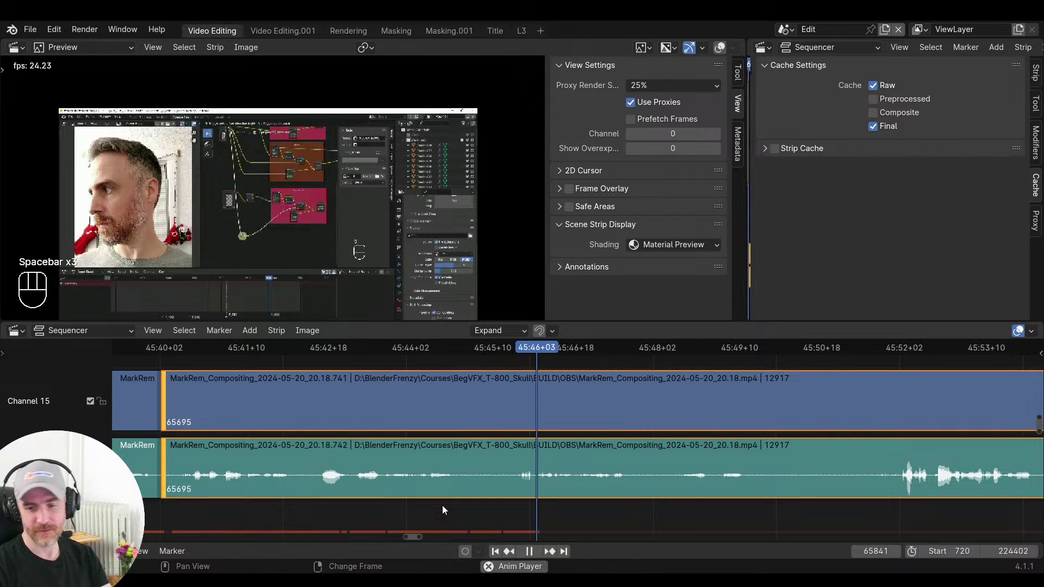
{"action": "left_click", "coordinate": [377, 511]}
{"action": "middle_click_drag", "start_coordinate": [479, 515], "coordinate": [397, 518]}
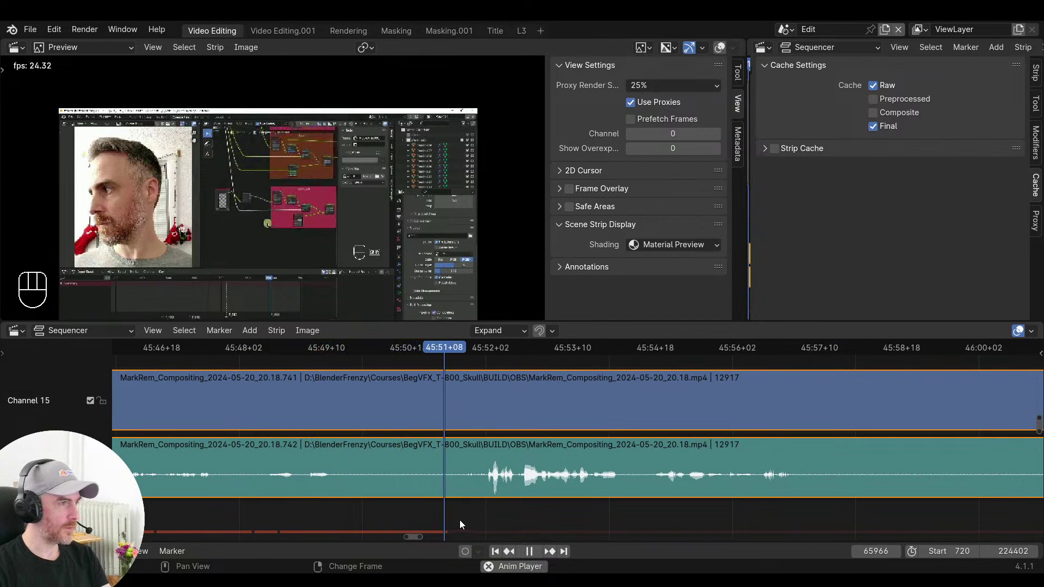
{"action": "mouse_move", "coordinate": [460, 519]}
{"action": "middle_mouse_down", "text": "ctrl"}
{"action": "mouse_move", "coordinate": [551, 501]}
{"action": "mouse_move", "coordinate": [454, 503]}
{"action": "middle_mouse_up", "text": "ctrl"}
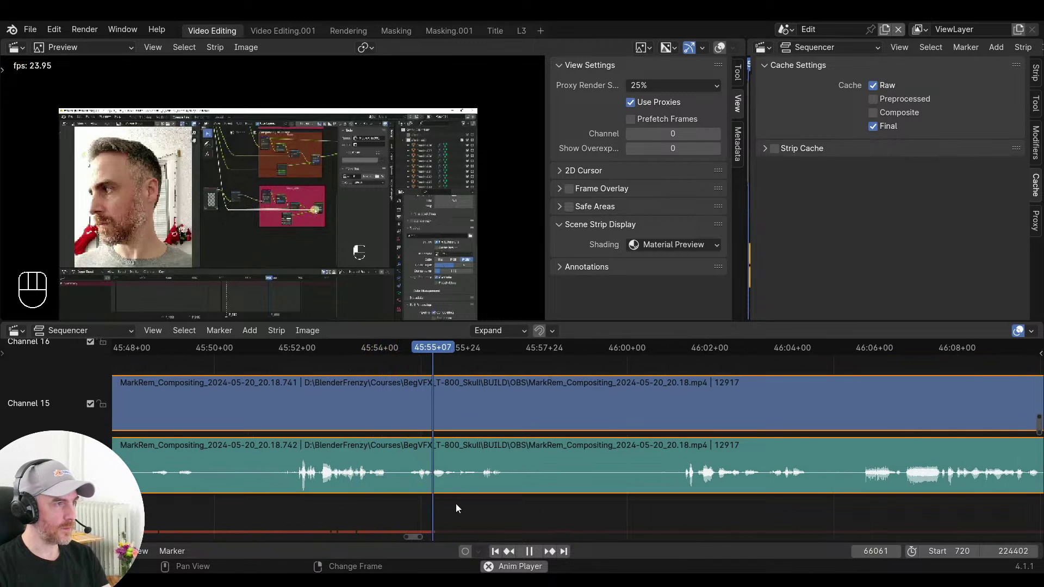
{"action": "middle_click_drag", "start_coordinate": [540, 506], "coordinate": [431, 508]}
Cut the video and audio strips at frame 66106, trim the silent start off the following pieces, and close the gap
{"action": "key", "text": "space"}
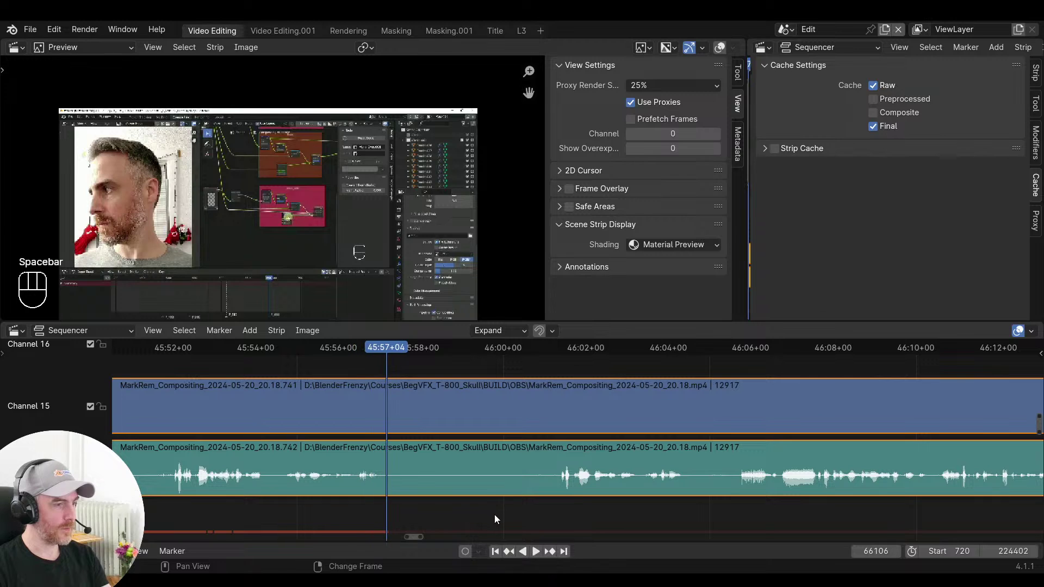
{"action": "key", "text": "f"}
{"action": "left_click", "coordinate": [530, 515]}
{"action": "key", "text": "space"}
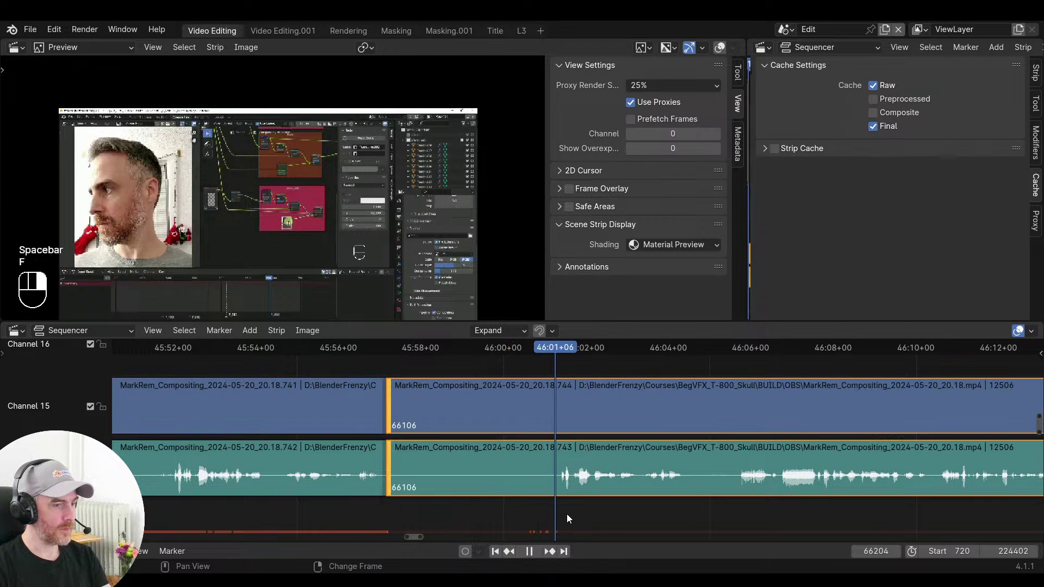
{"action": "left_click", "coordinate": [533, 511]}
{"action": "key", "text": "s"}
{"action": "left_click", "coordinate": [356, 499]}
{"action": "key", "text": "v"}
Play across the join at frame 66106 several times and on to frame 66238 to check the cut and the following speech
{"action": "key", "text": "space"}
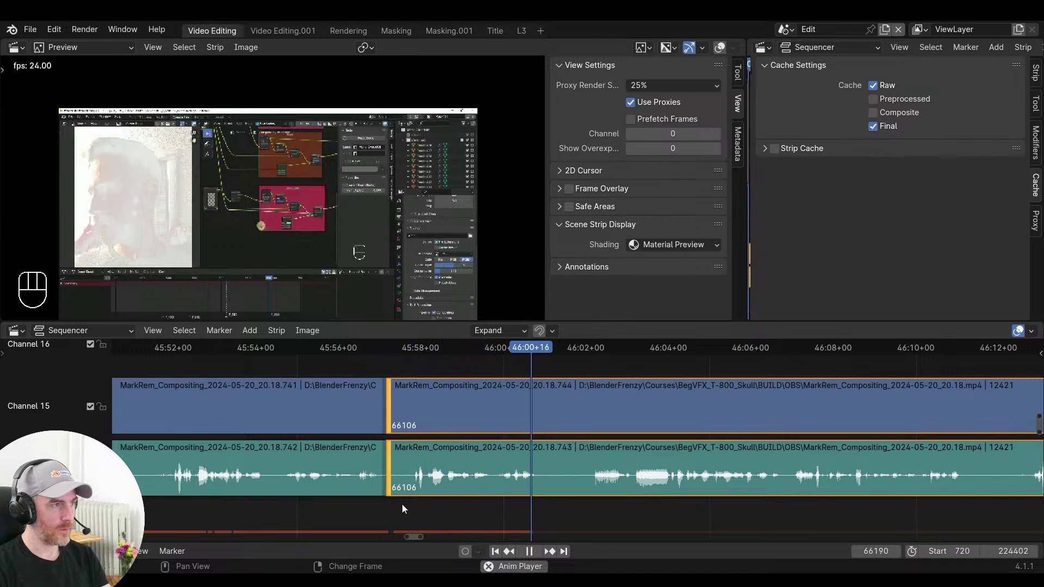
{"action": "key", "text": "space"}
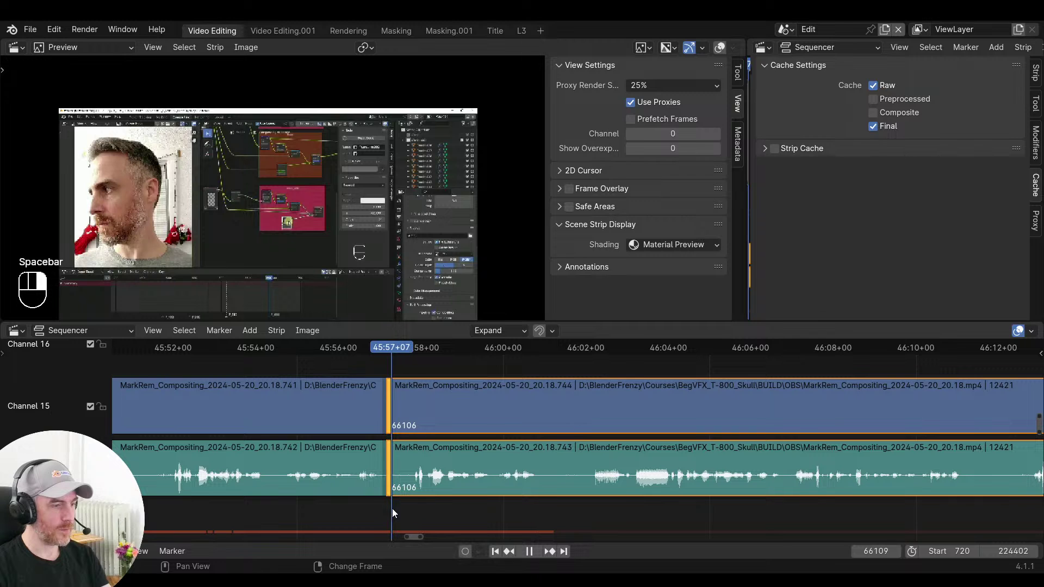
{"action": "key", "text": "space"}
{"action": "key", "text": "ctrl"}
{"action": "middle_click_drag", "start_coordinate": [586, 511], "coordinate": [471, 486], "text": "ctrl"}
{"action": "left_click", "coordinate": [273, 489]}
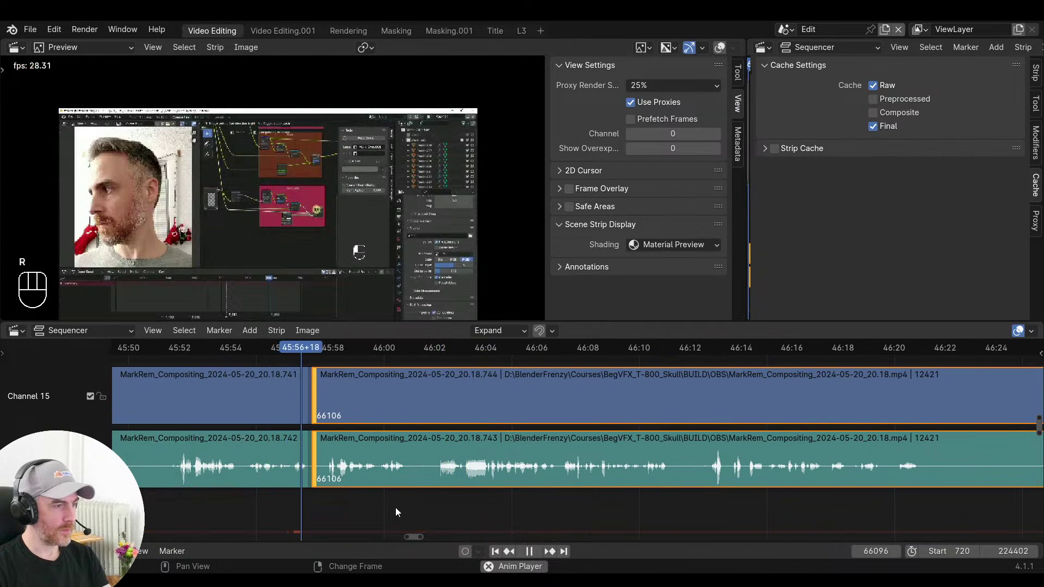
{"action": "key", "text": "r"}
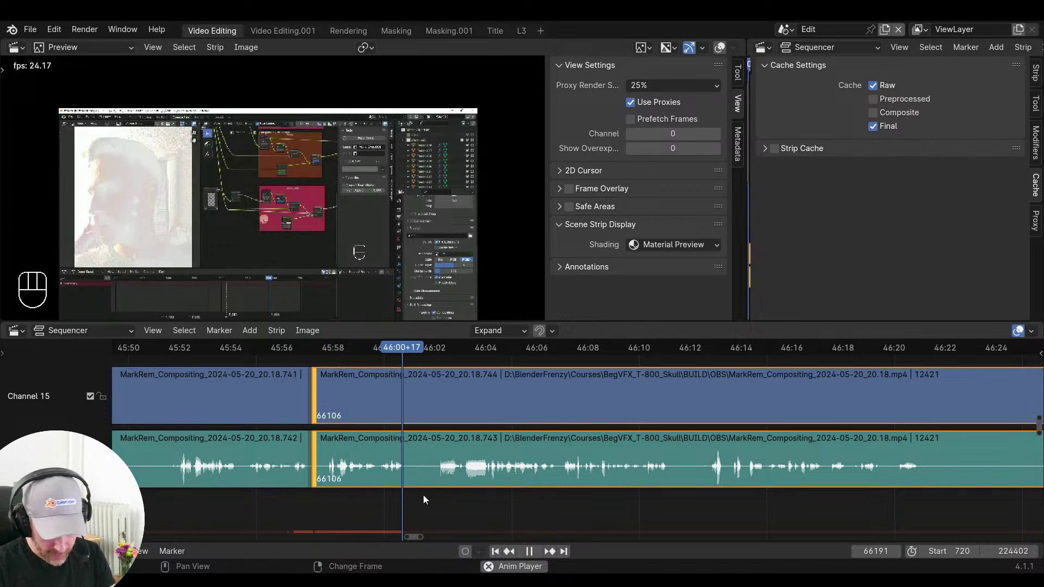
{"action": "key", "text": "space"}
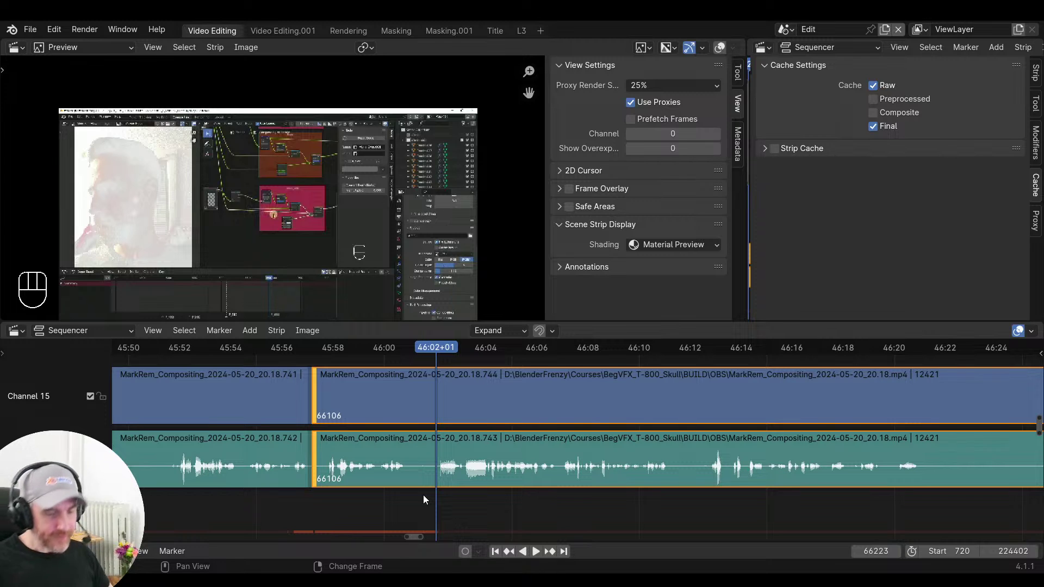
{"action": "middle_click_drag", "start_coordinate": [348, 466], "coordinate": [573, 493], "text": "ctrl"}
{"action": "left_click", "coordinate": [454, 491]}
{"action": "key", "text": "space"}
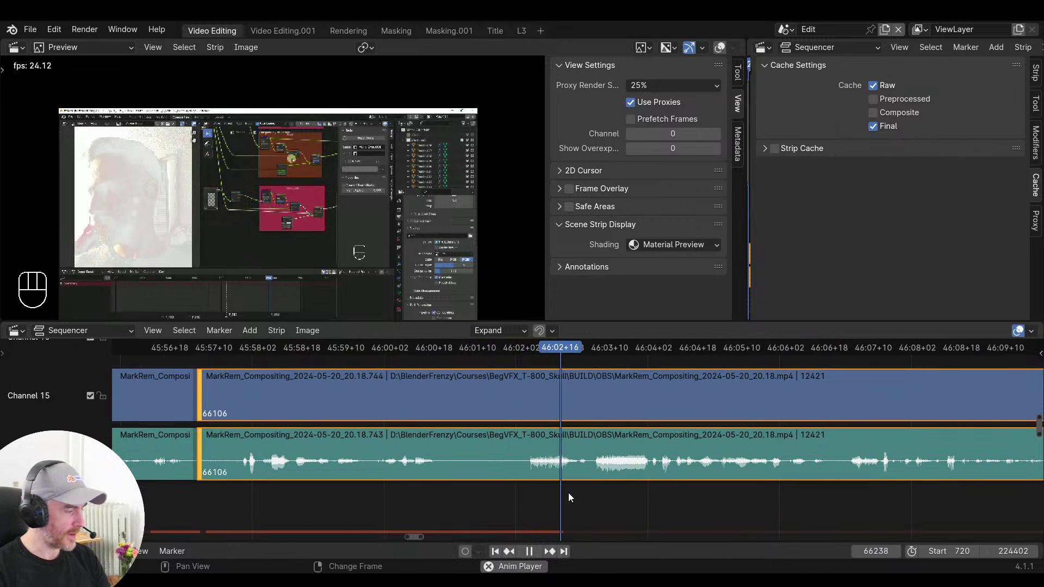
{"action": "key", "text": "space"}
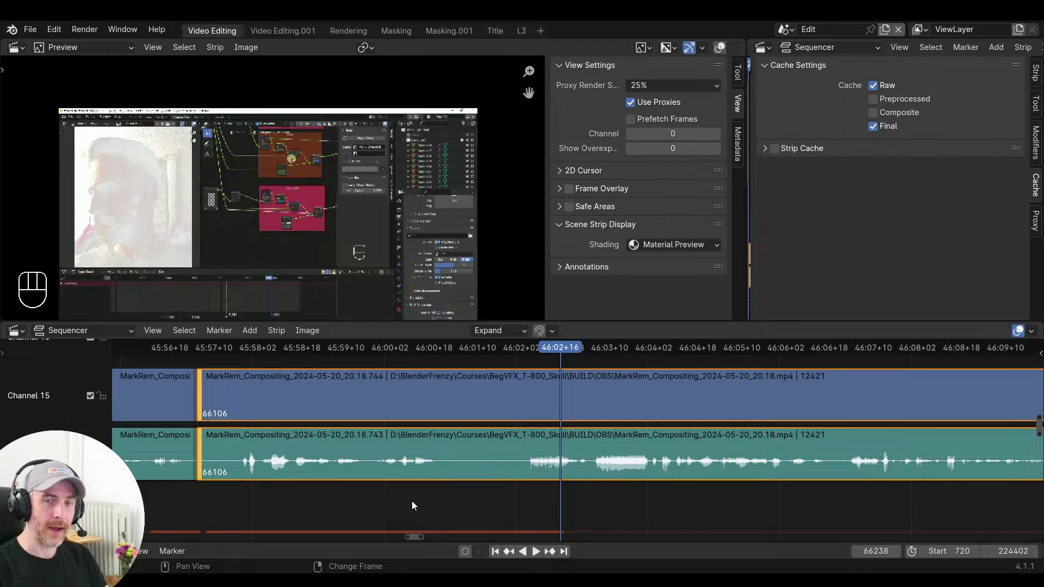
Scrub and replay the section between frames 66160 and 66224 to examine the backdrop change against the pause in the audio
{"action": "right_click", "coordinate": [356, 501]}
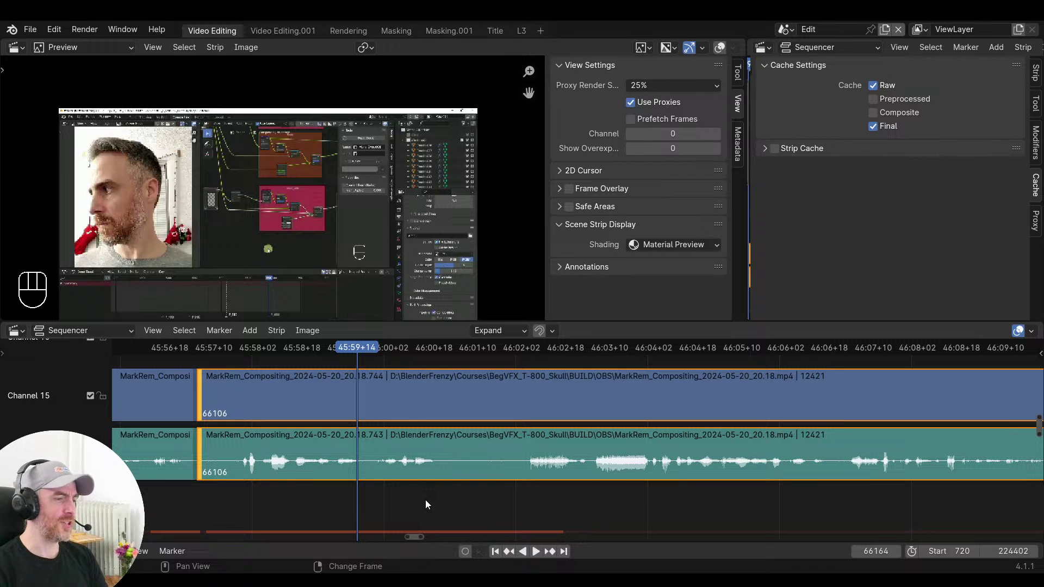
{"action": "left_click", "coordinate": [409, 513]}
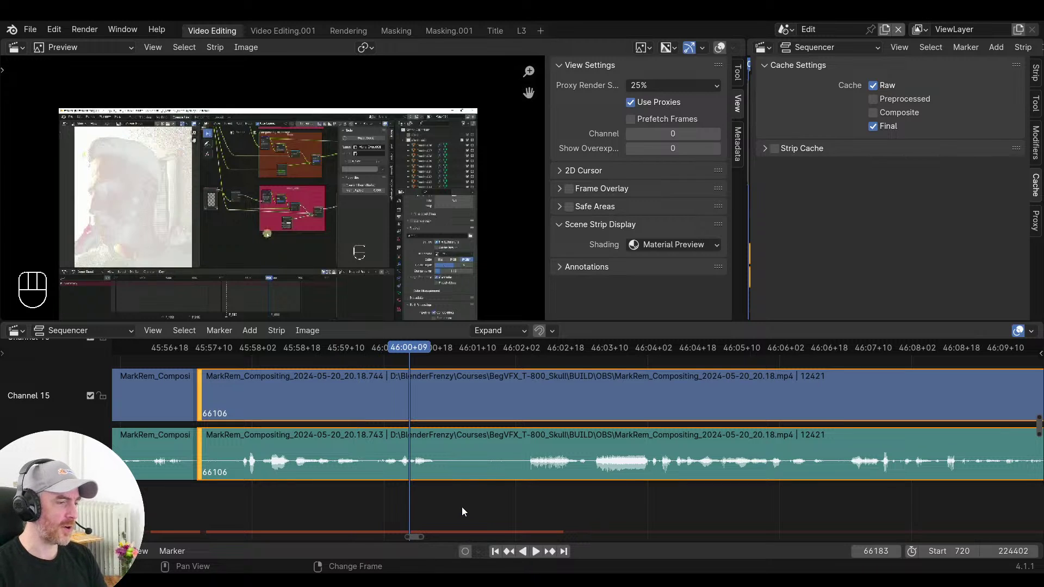
{"action": "left_click", "coordinate": [521, 505]}
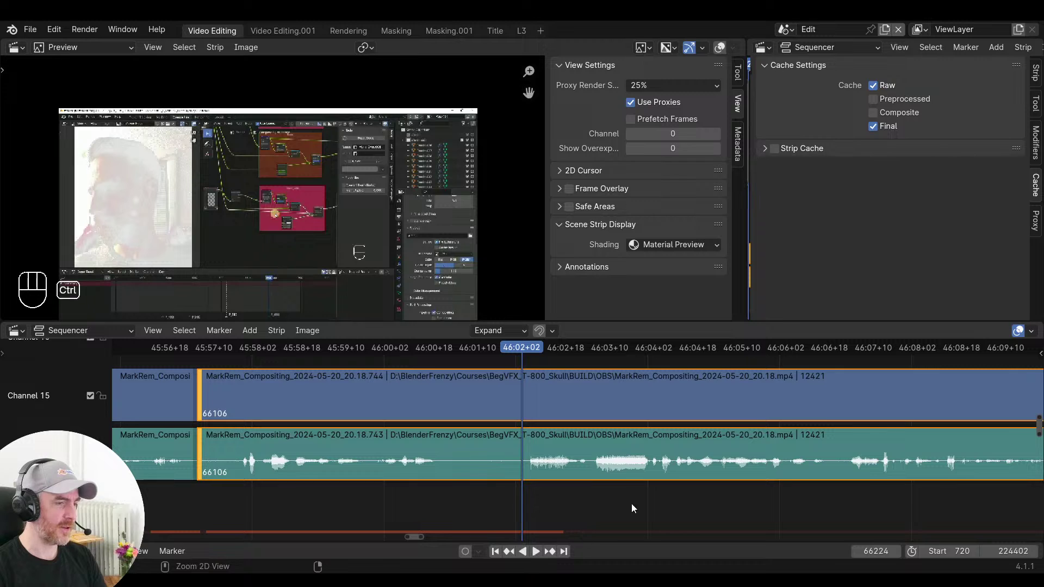
{"action": "middle_click_drag", "start_coordinate": [631, 503], "coordinate": [543, 491], "text": "ctrl"}
{"action": "left_click_drag", "start_coordinate": [541, 491], "coordinate": [342, 509]}
{"action": "key", "text": "space"}
{"action": "key", "text": "space"}
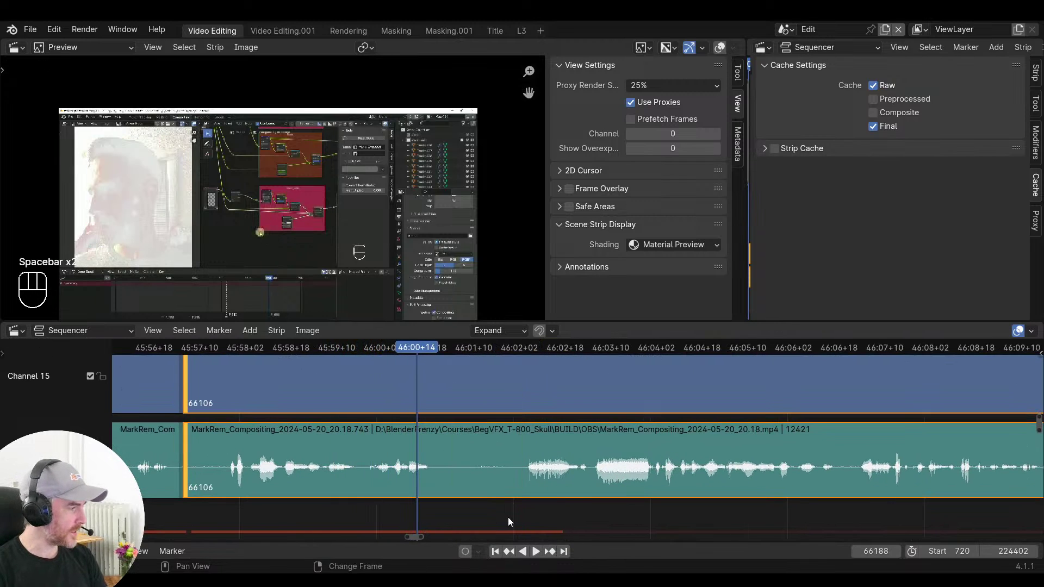
{"action": "scroll", "coordinate": [520, 467], "scroll_direction": "up", "scroll_amount": 1}
{"action": "left_click", "coordinate": [405, 495]}
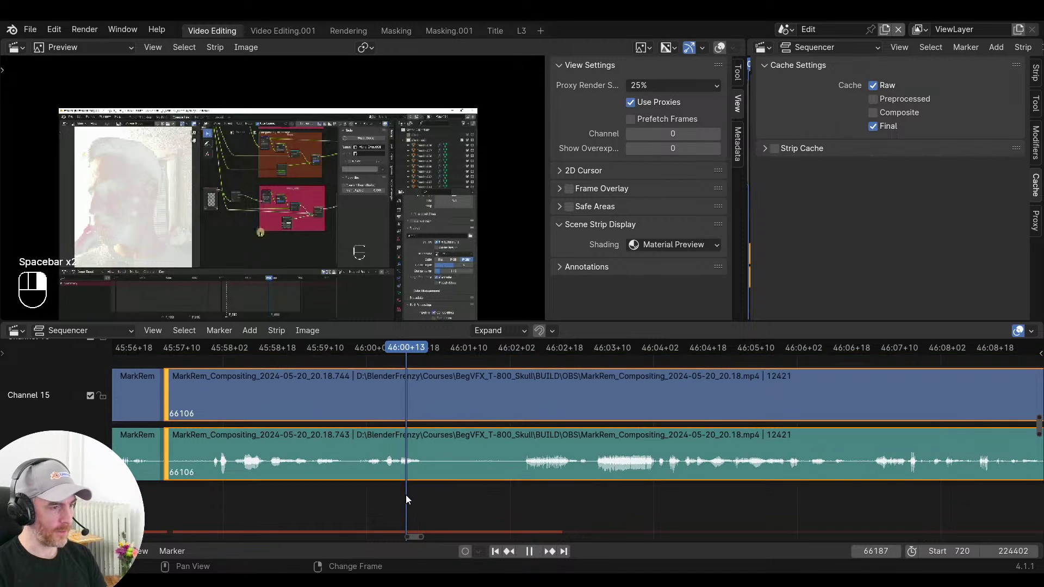
{"action": "key", "text": "space"}
{"action": "key", "text": "space"}
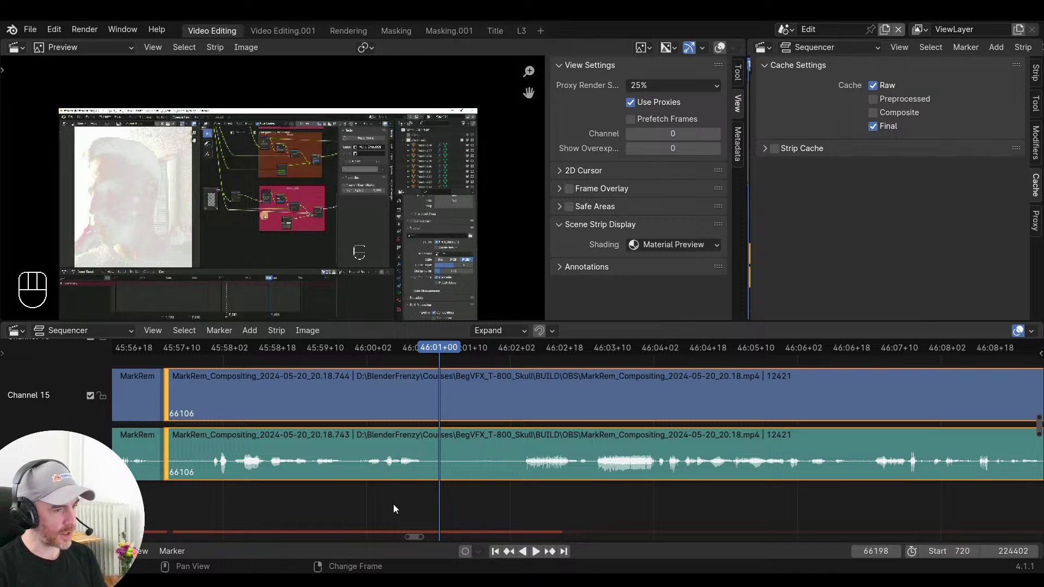
{"action": "left_click", "coordinate": [326, 505]}
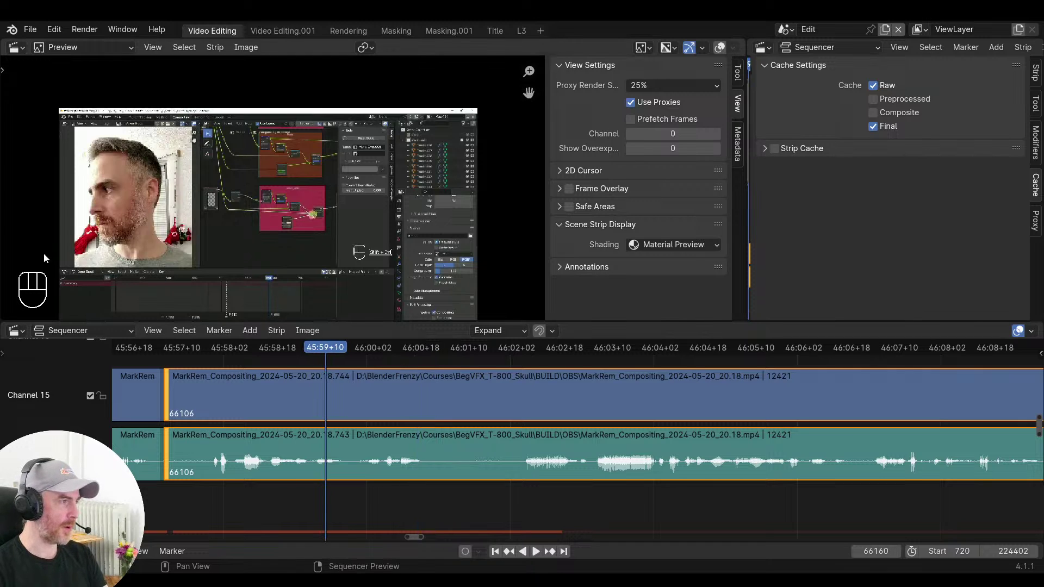
{"action": "left_click_drag", "start_coordinate": [340, 485], "coordinate": [375, 488]}
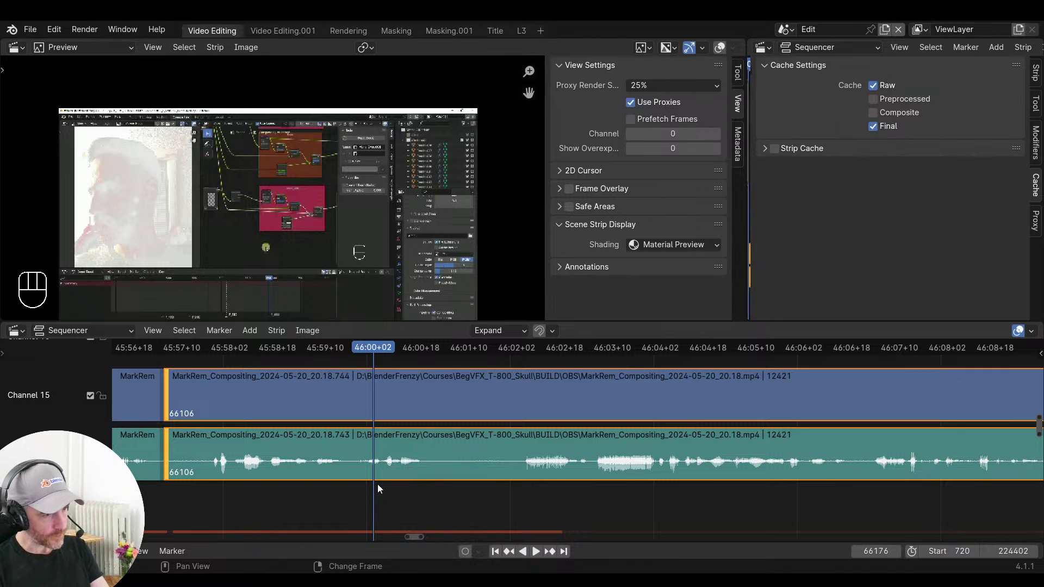
Cut the video and audio strips at frame 66194 and trim the start of the following pieces to frame 66225
{"action": "right_click_drag", "start_coordinate": [377, 483], "coordinate": [519, 492]}
{"action": "key", "text": "f"}
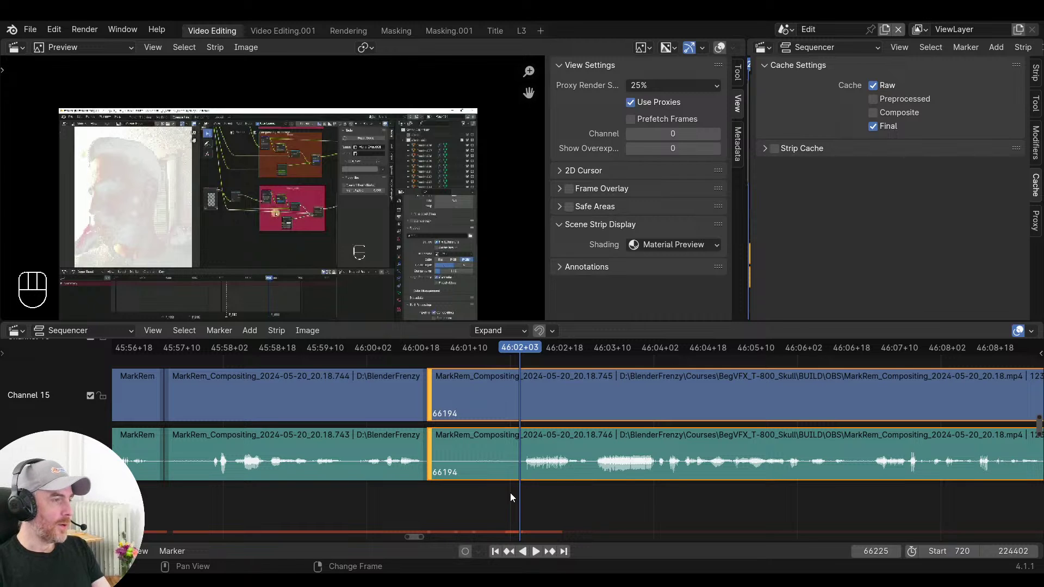
{"action": "key", "text": "s"}
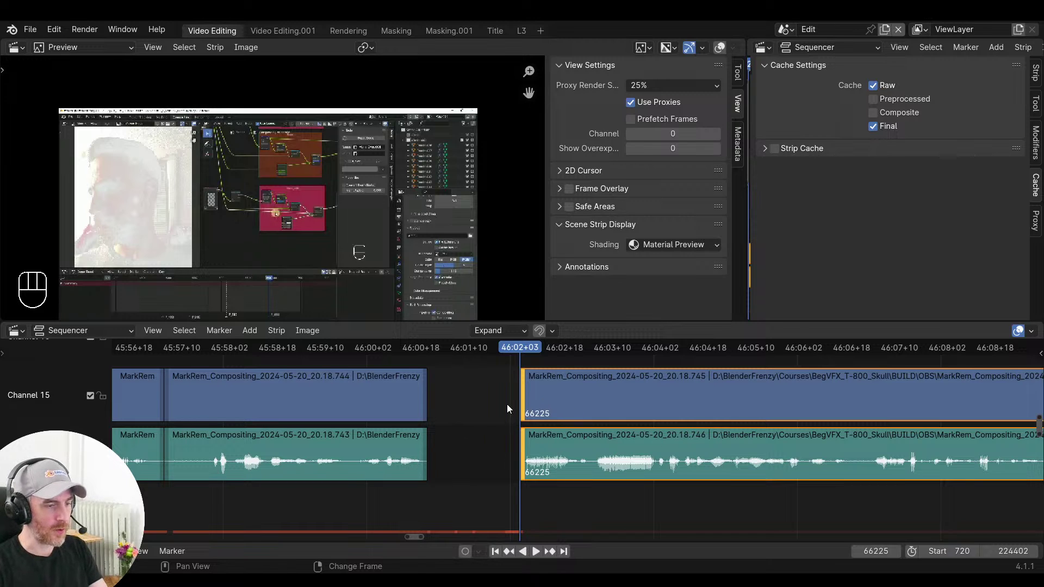
Try to slip the footage inside the video strip that starts at frame 66225
{"action": "left_click", "coordinate": [591, 399]}
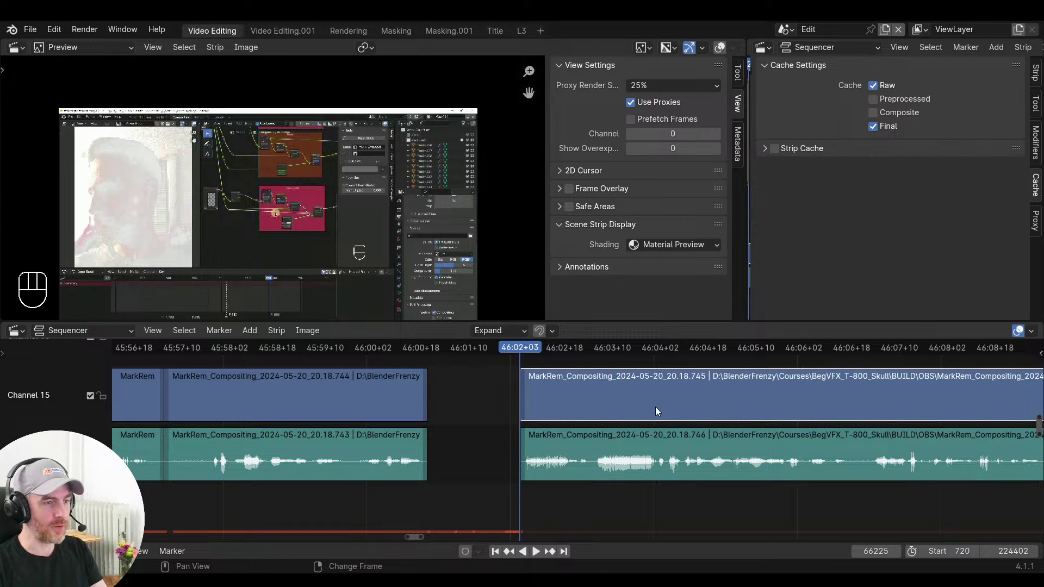
{"action": "key", "text": "shift+s"}
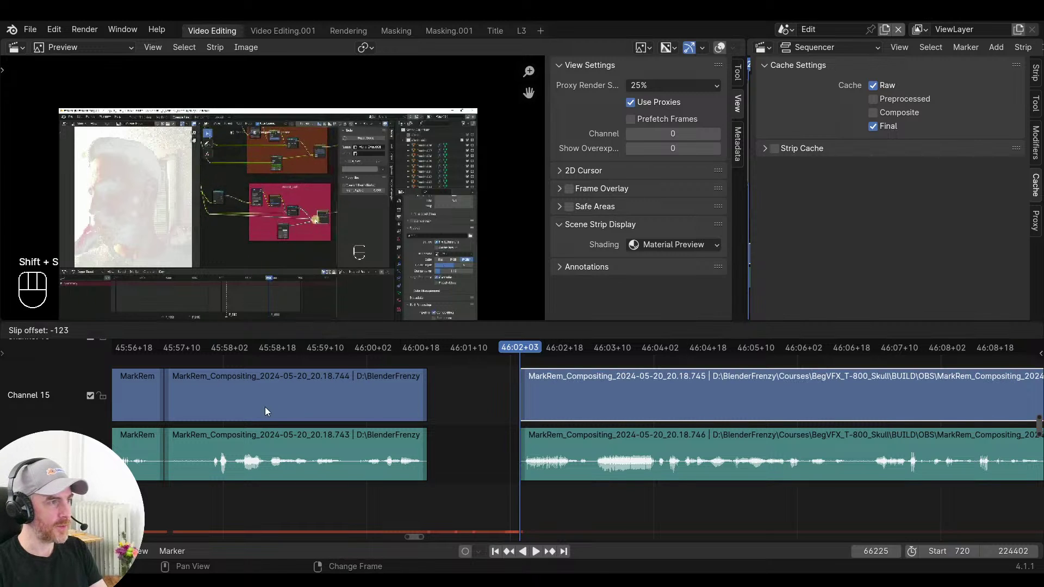
{"action": "left_click", "coordinate": [765, 406]}
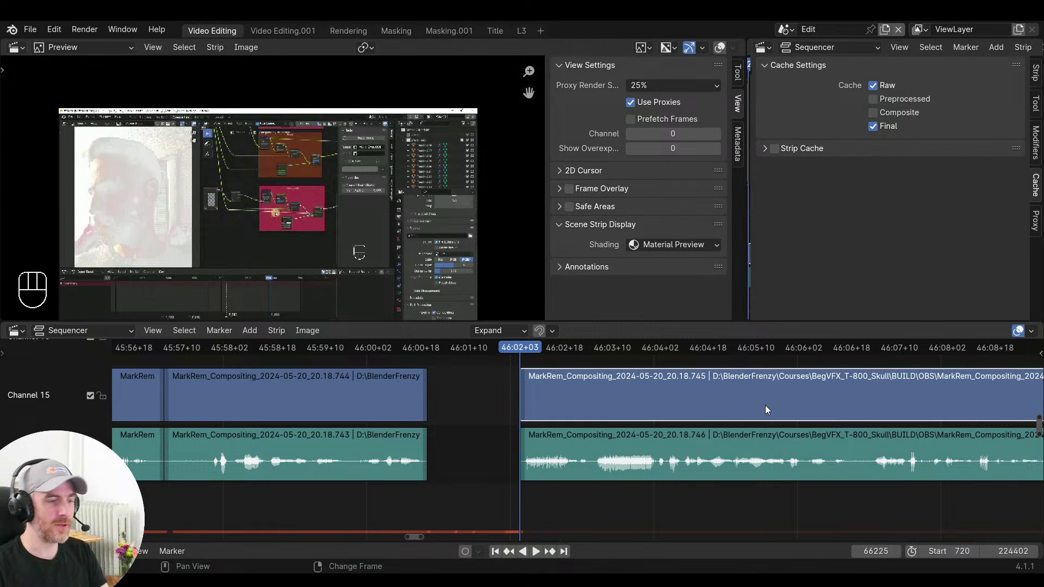
Try closing the gap after frame 66194, play up to the join, and undo the gap removal
{"action": "right_click", "coordinate": [395, 435]}
{"action": "key", "text": "v"}
{"action": "key", "text": "space"}
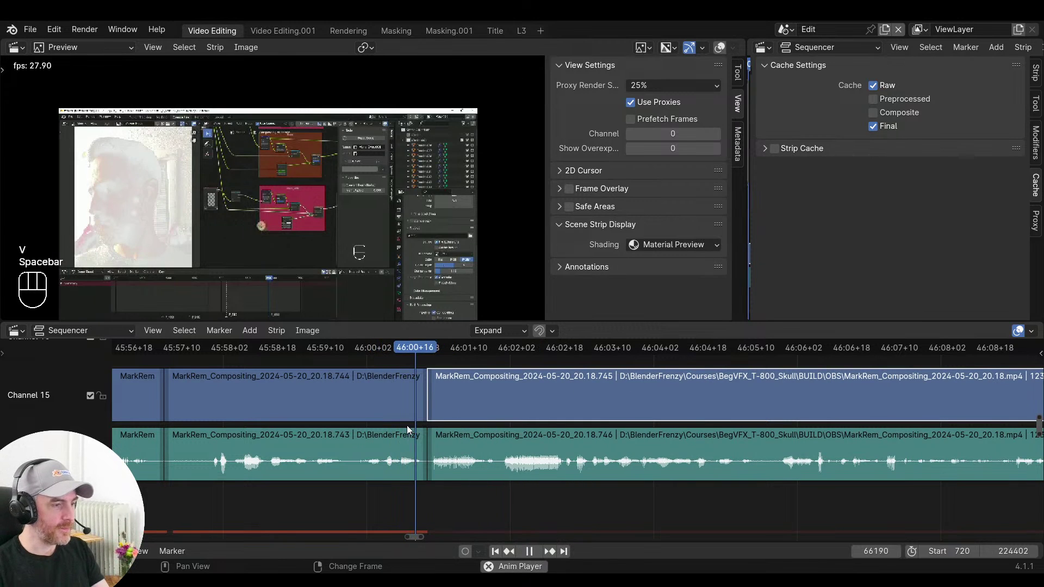
{"action": "key", "text": "space"}
{"action": "mouse_move", "coordinate": [417, 444]}
{"action": "left_mouse_down"}
{"action": "mouse_move", "coordinate": [441, 445]}
{"action": "mouse_move", "coordinate": [421, 444]}
{"action": "left_mouse_up"}
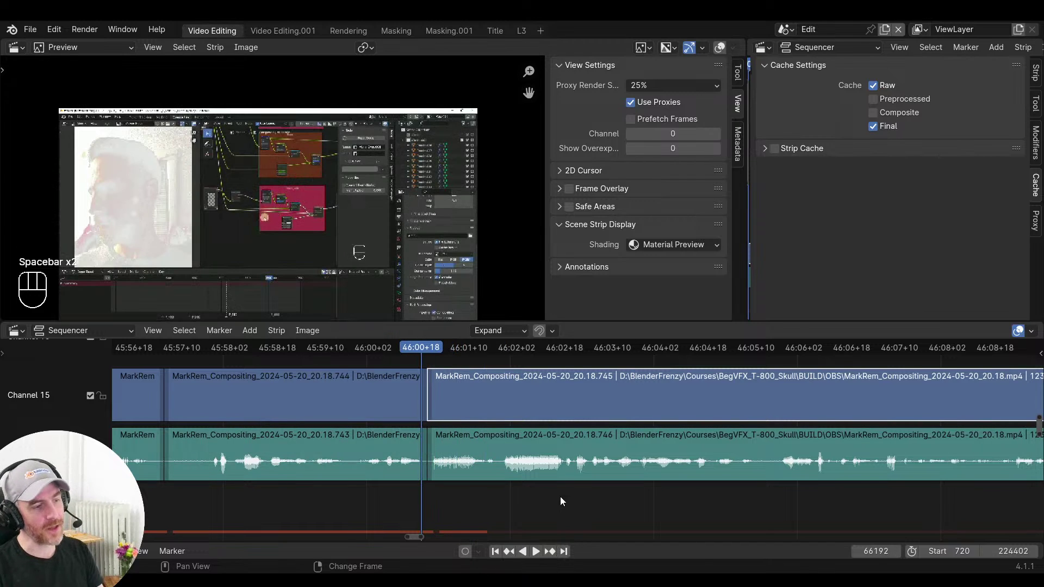
{"action": "key", "text": "ctrl+z"}
{"action": "key", "text": "ctrl+z"}
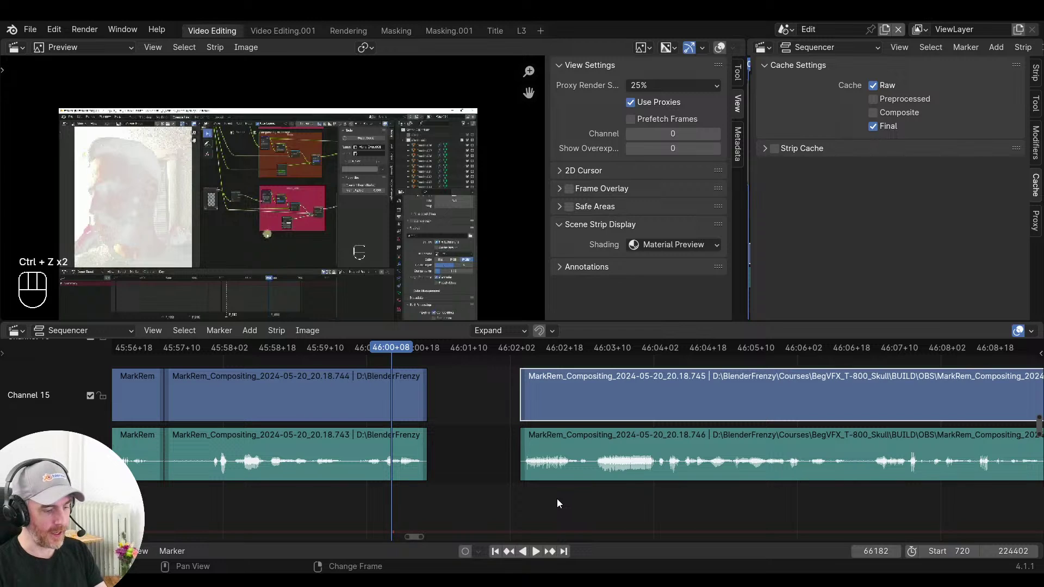
Close the gap at frame 66194 and play from frame 66182 across the join to frame 66235
{"action": "key", "text": "v"}
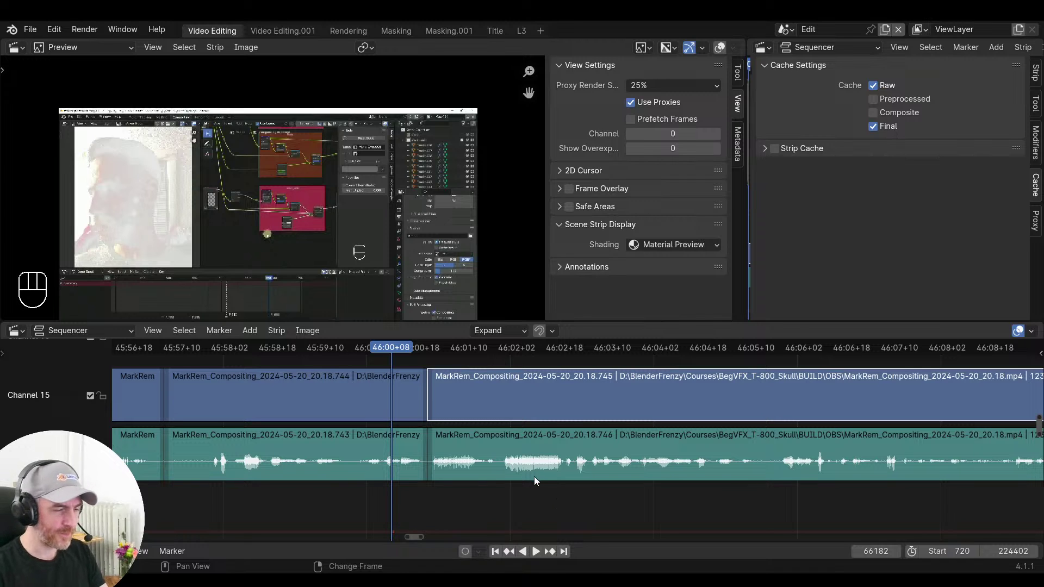
{"action": "key", "text": "space"}
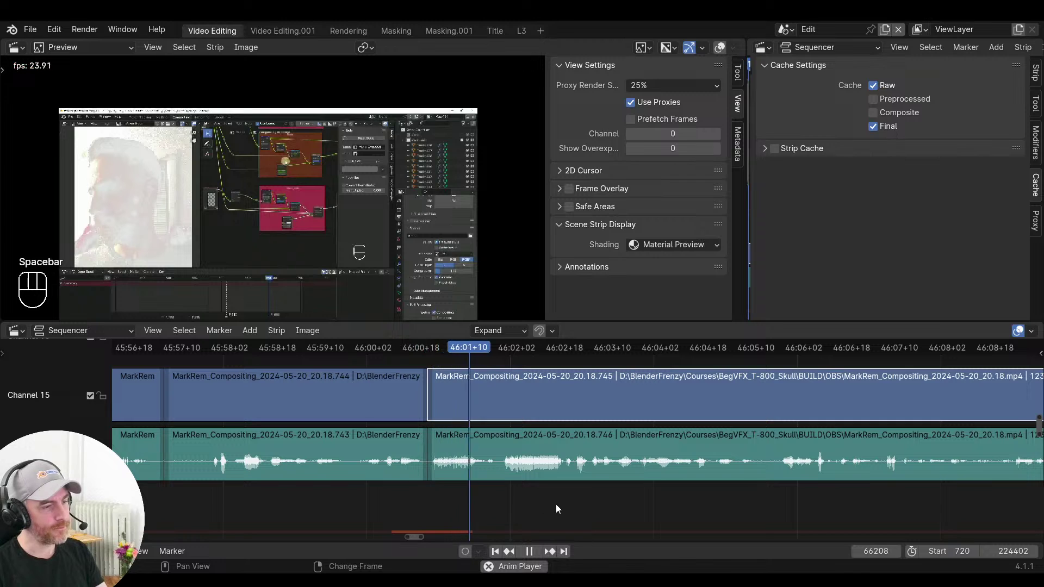
{"action": "key", "text": "space"}
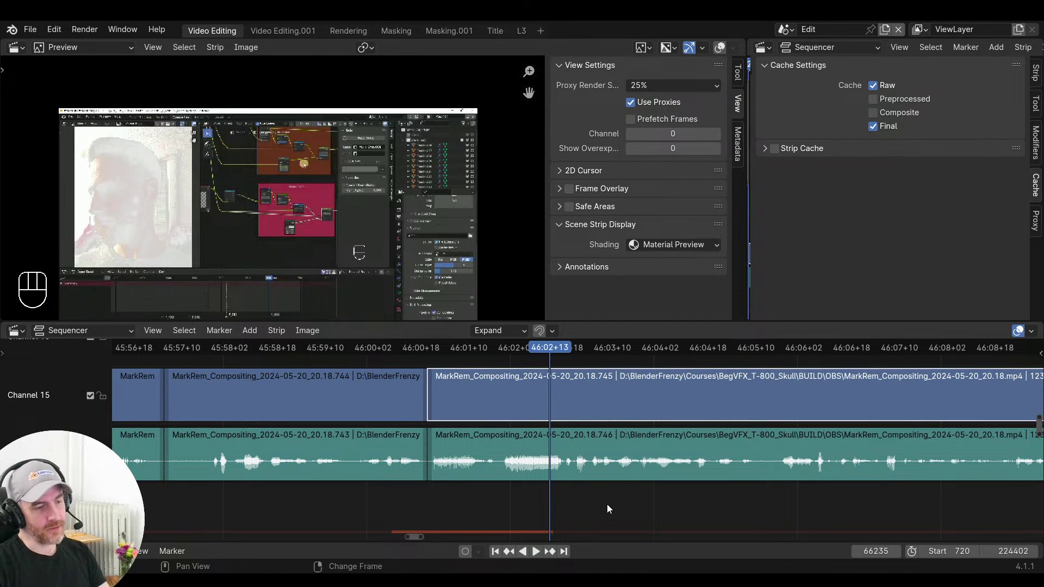
Replay from before the join at frame 66194 onward to frame 66412 to check the edit and locate the next pause
{"action": "left_click", "coordinate": [527, 485]}
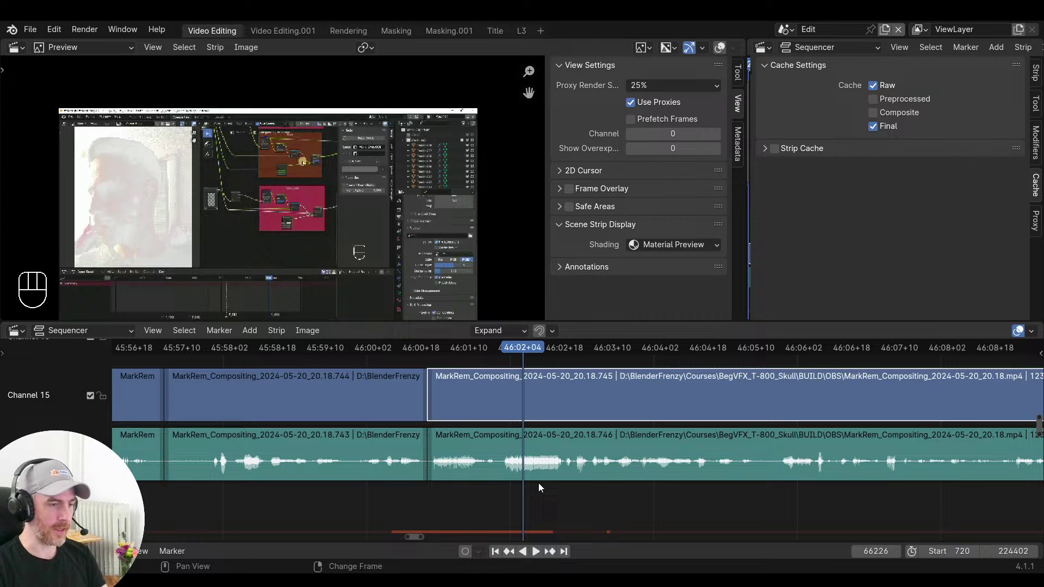
{"action": "left_click", "coordinate": [492, 495]}
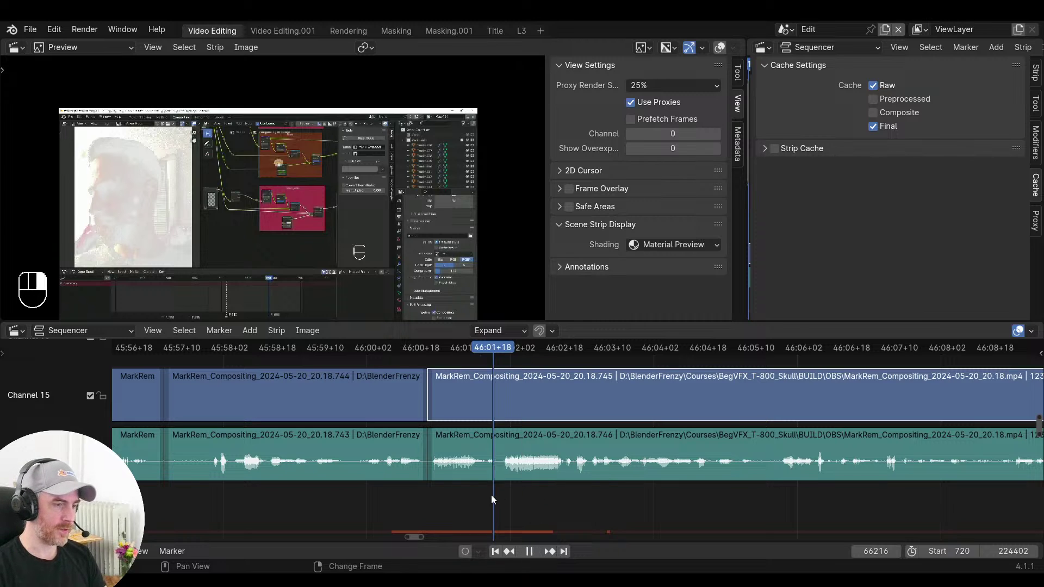
{"action": "left_click", "coordinate": [381, 508]}
{"action": "key", "text": "space"}
{"action": "middle_click_drag", "start_coordinate": [597, 518], "coordinate": [508, 503]}
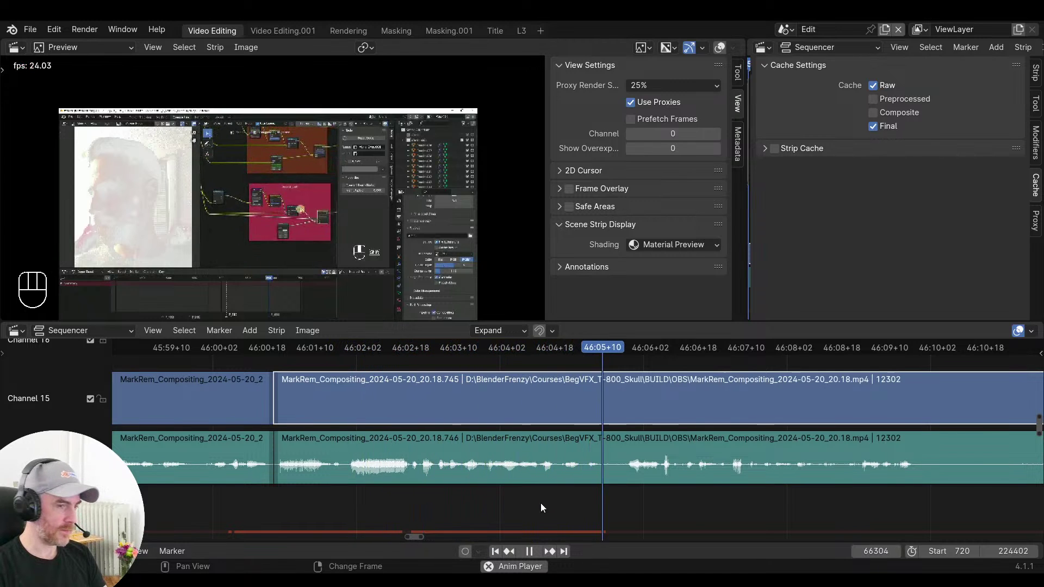
{"action": "middle_click_drag", "start_coordinate": [743, 496], "coordinate": [499, 484]}
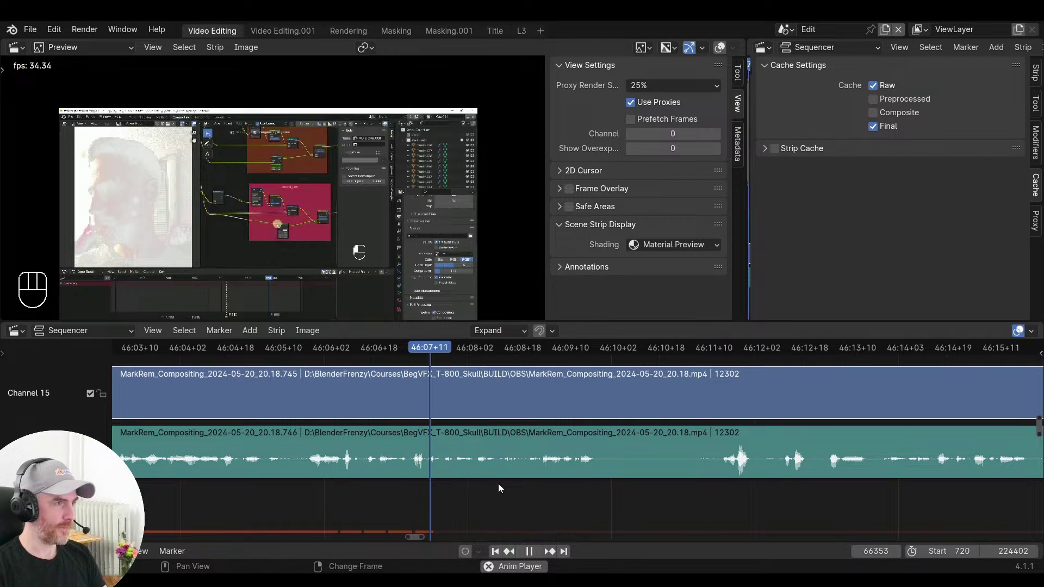
{"action": "middle_click_drag", "start_coordinate": [650, 500], "coordinate": [591, 496]}
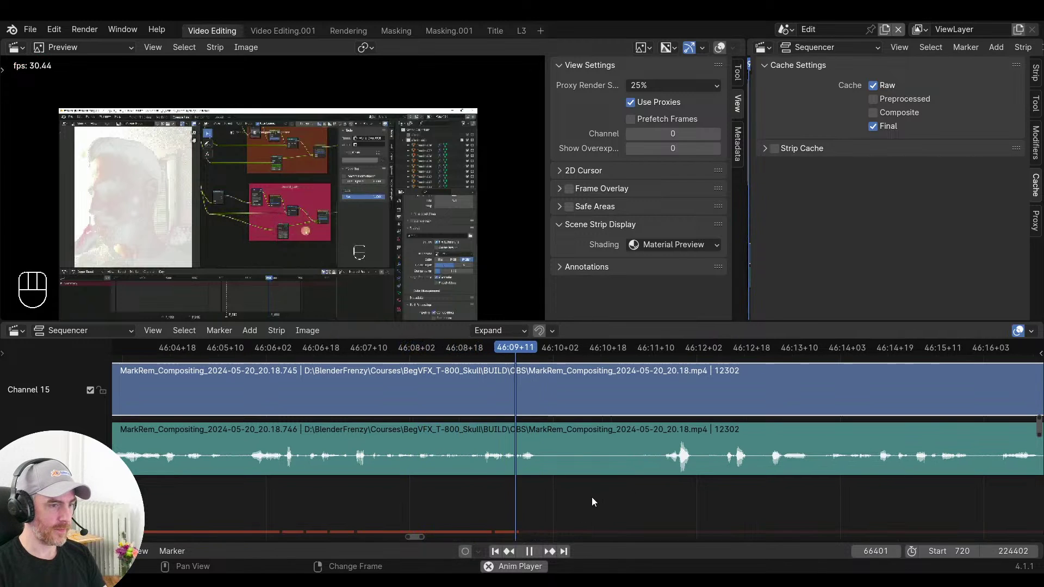
{"action": "key", "text": "space"}
{"action": "key", "text": "space"}
{"action": "key", "text": "space"}
Cut the video and audio strips at frame 66412, trim the following pieces' start to frame 66442, and close the gap
{"action": "left_click_drag", "start_coordinate": [615, 499], "coordinate": [576, 383]}
{"action": "key", "text": "f"}
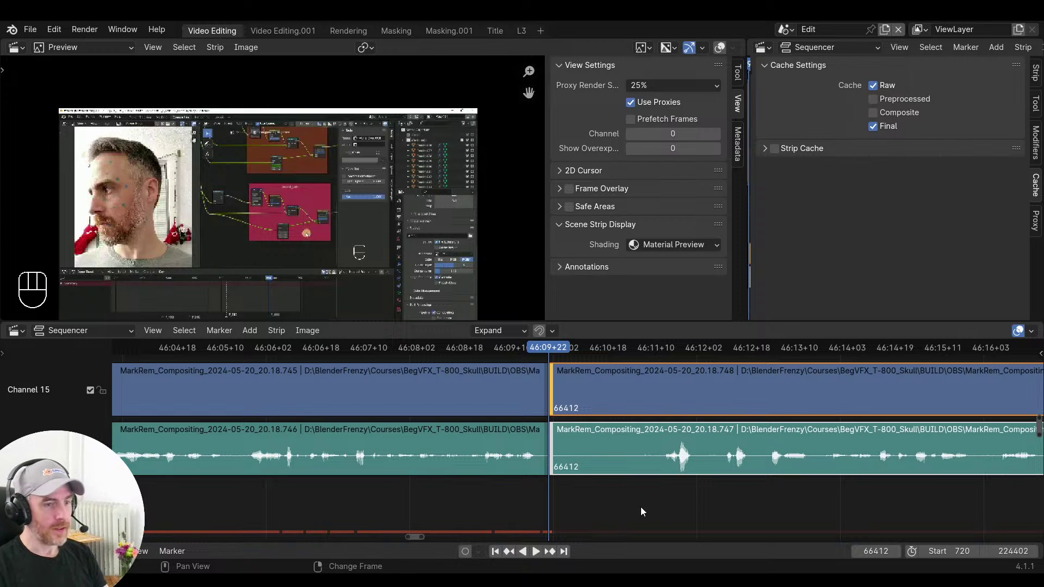
{"action": "right_click_drag", "start_coordinate": [640, 503], "coordinate": [638, 499]}
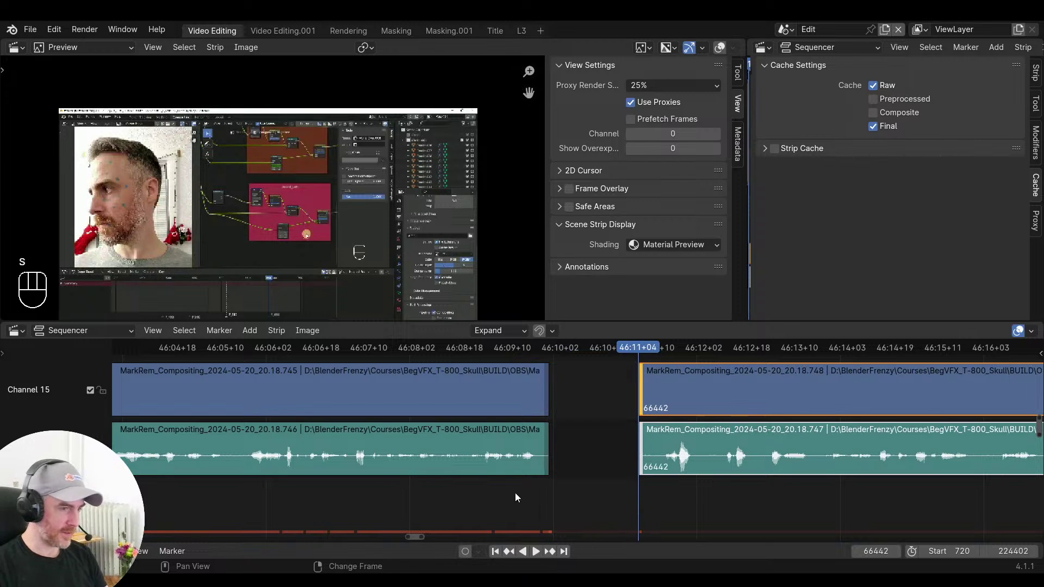
{"action": "key", "text": "s"}
{"action": "key", "text": "v"}
Play across the join at frame 66412 and on past frame 66597 to review the narration up to the next pause
{"action": "key", "text": "space"}
{"action": "key", "text": "space"}
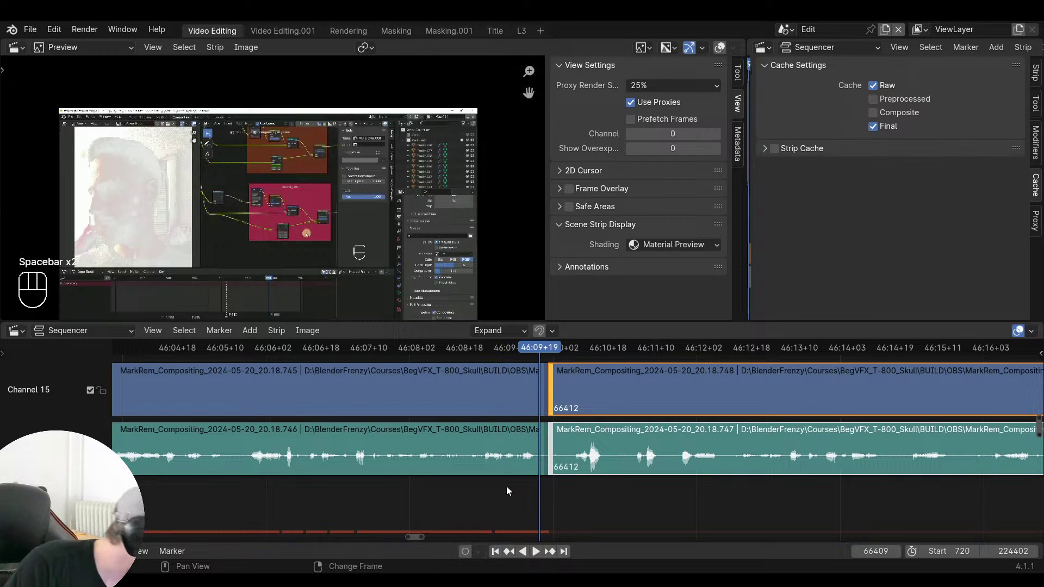
{"action": "scroll", "coordinate": [523, 492], "scroll_direction": "right", "scroll_amount": 2, "text": "ctrl"}
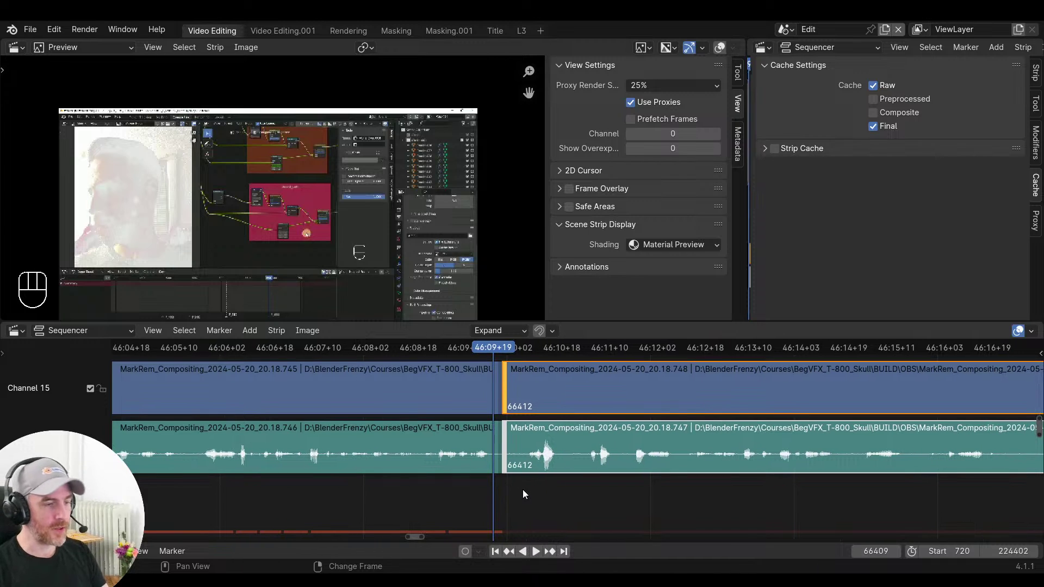
{"action": "middle_click_drag", "start_coordinate": [523, 489], "coordinate": [554, 494], "text": "ctrl"}
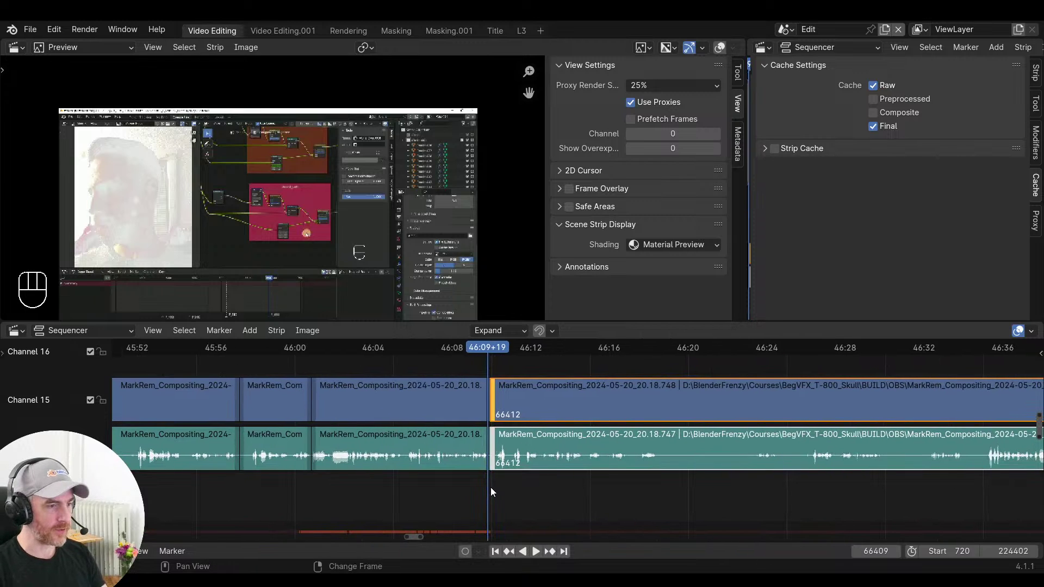
{"action": "key", "text": "space"}
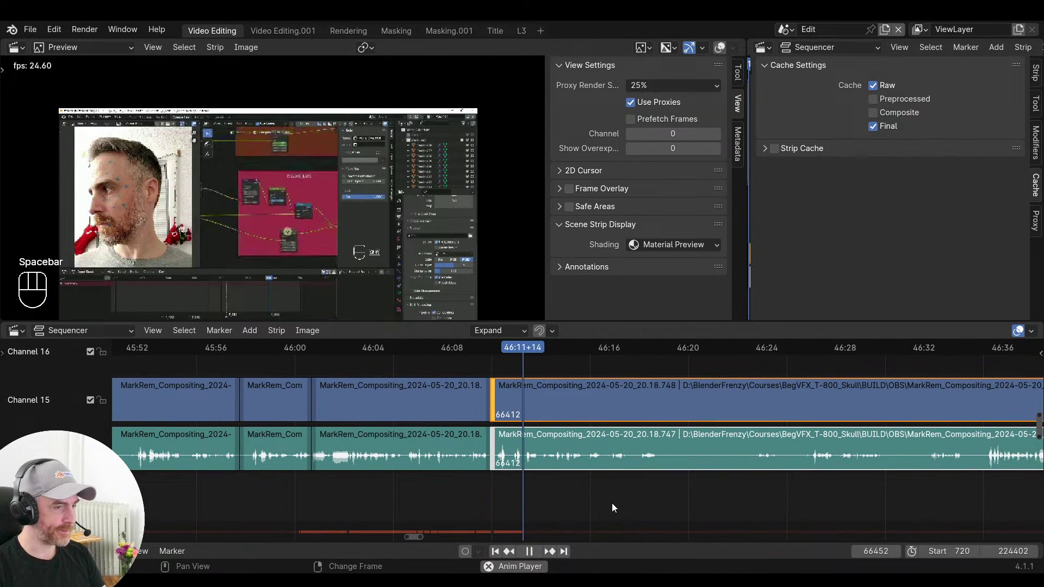
{"action": "middle_click_drag", "start_coordinate": [612, 508], "coordinate": [463, 503]}
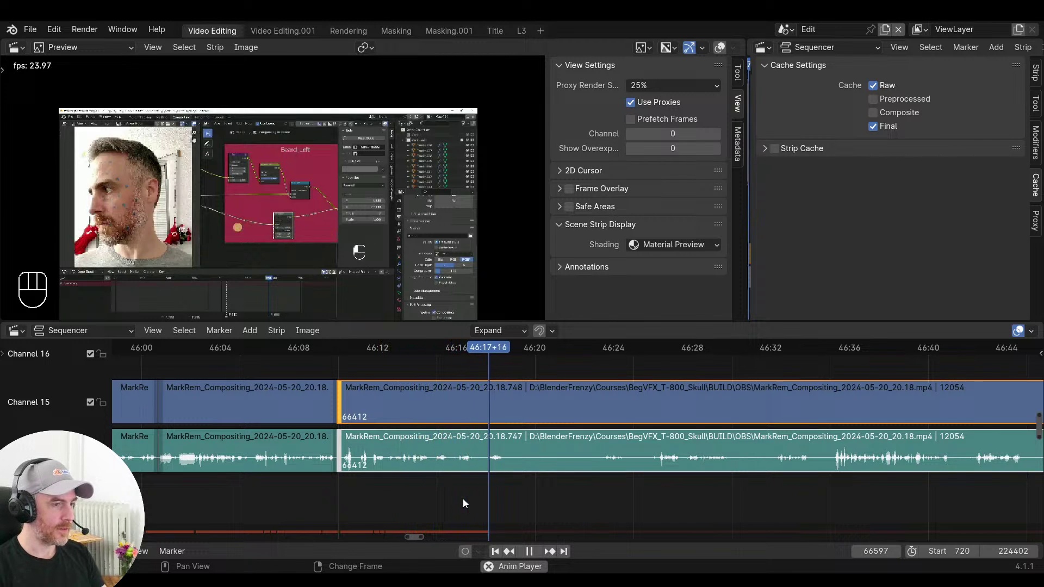
Cut the video and audio strips at frame 66624, trim the silent start off the following pieces, and close the gap
{"action": "key", "text": "space"}
{"action": "key", "text": "f"}
{"action": "left_click", "coordinate": [594, 492]}
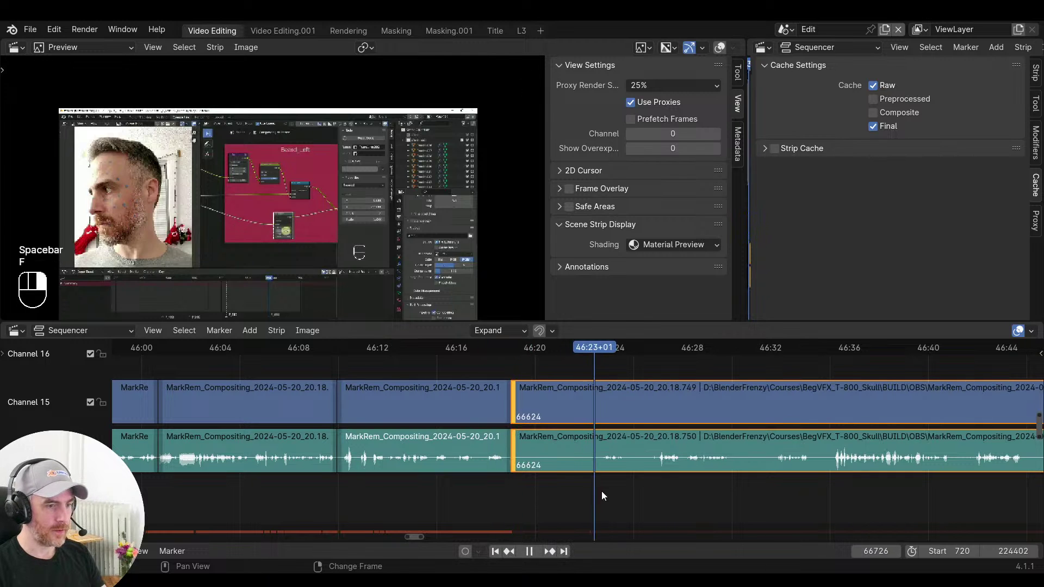
{"action": "key", "text": "space"}
{"action": "key", "text": "space"}
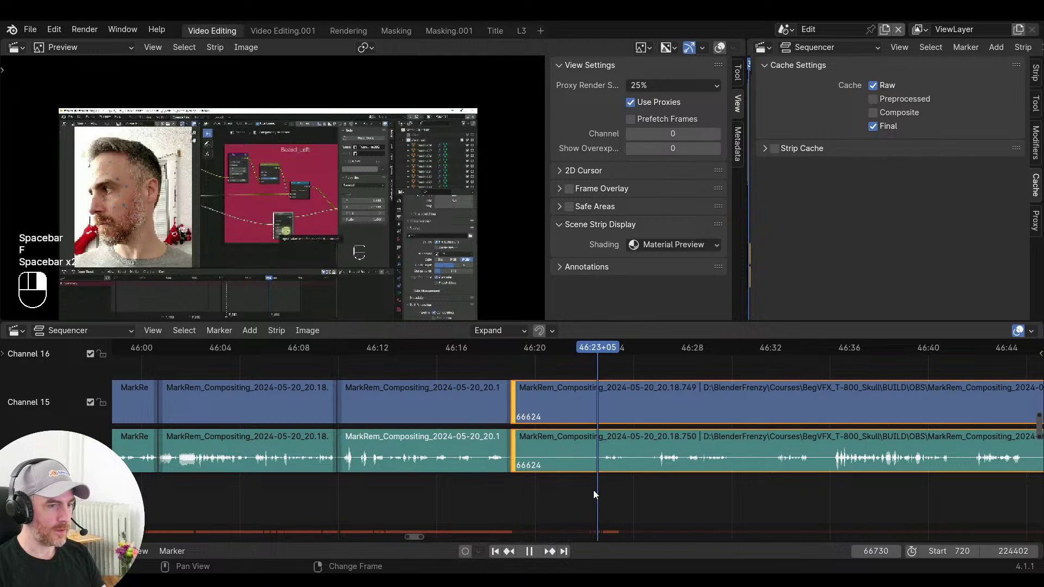
{"action": "key", "text": "s"}
{"action": "key", "text": "v"}
Play on to frame 66810, cut both strips there, and trim the following pieces' start to frame 66846
{"action": "key", "text": "space"}
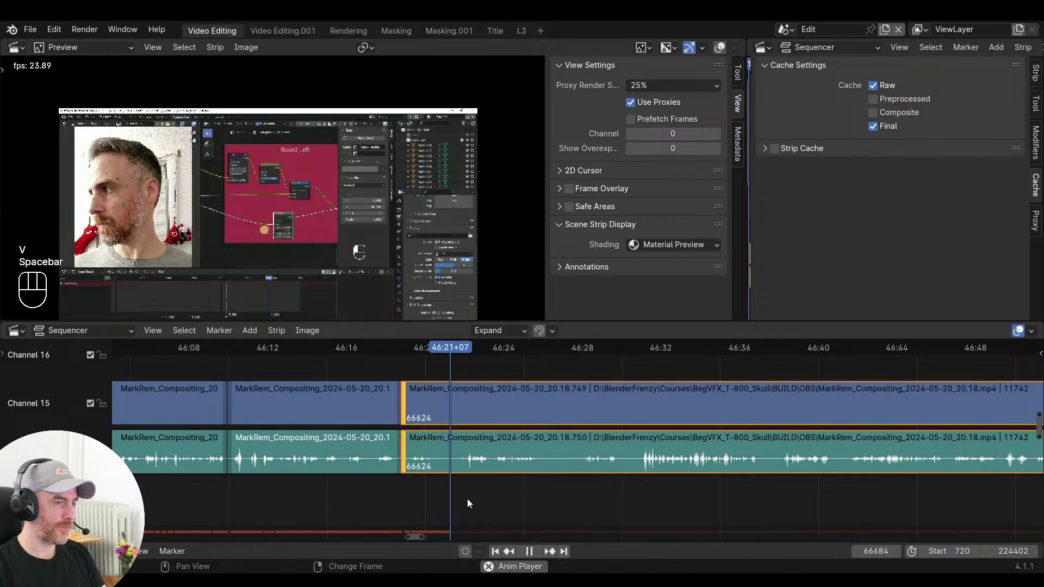
{"action": "scroll", "coordinate": [508, 490], "scroll_direction": "down", "scroll_amount": 1}
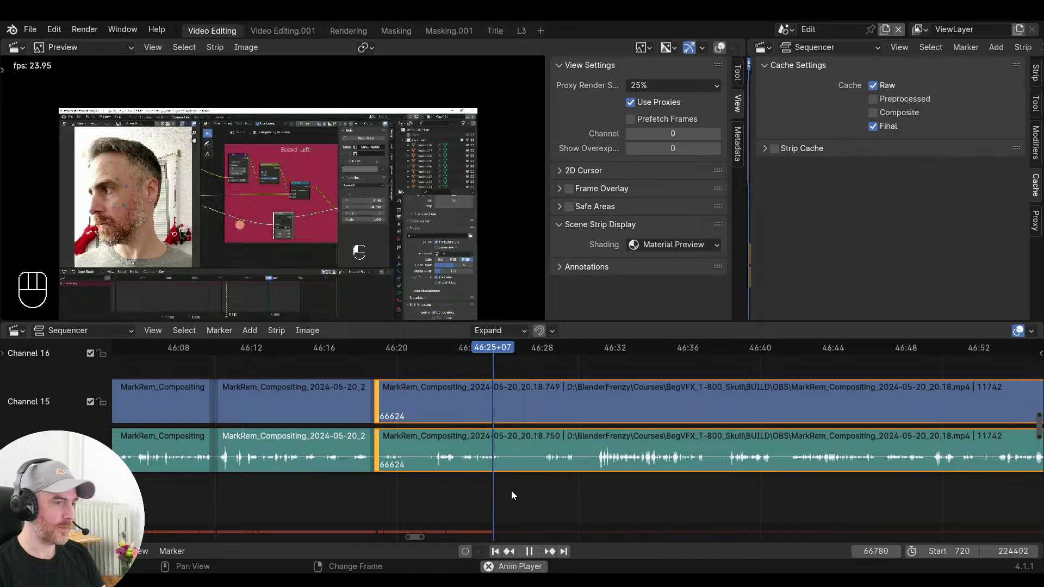
{"action": "key", "text": "space"}
{"action": "key", "text": "f"}
{"action": "right_click", "coordinate": [543, 493]}
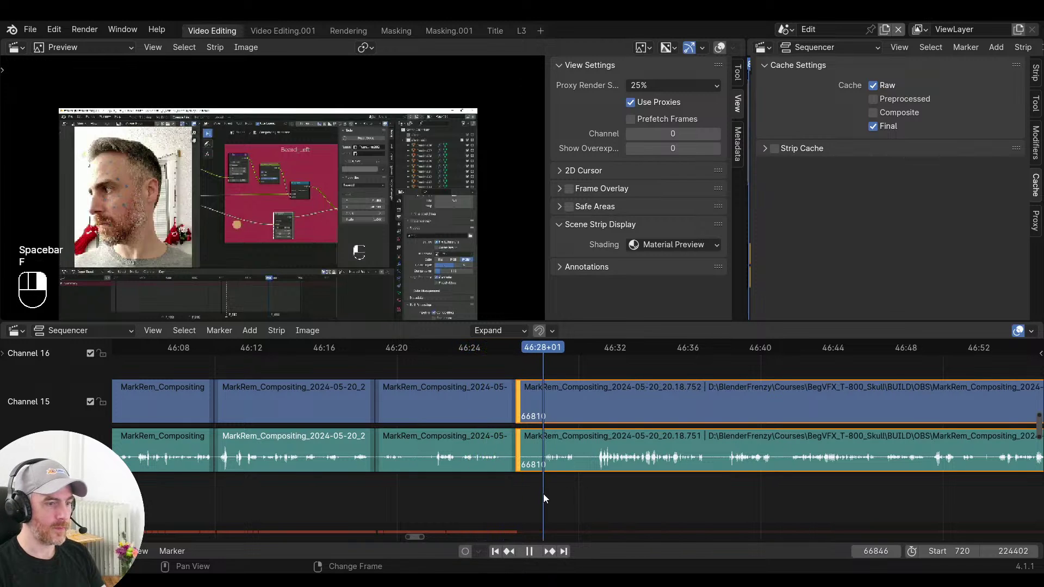
{"action": "key", "text": "s"}
Play on past frame 66877, cut both strips at the next pause, and trim the following pieces' start to frame 66915
{"action": "key", "text": "space"}
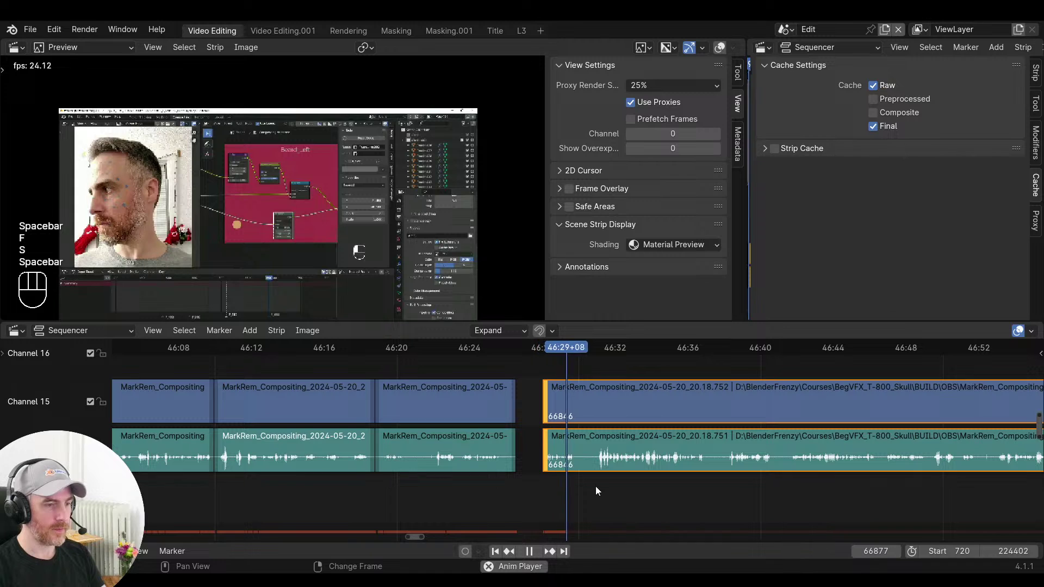
{"action": "key", "text": "space"}
{"action": "key", "text": "f"}
{"action": "right_click", "coordinate": [595, 486]}
{"action": "key", "text": "s"}
{"action": "key", "text": "space"}
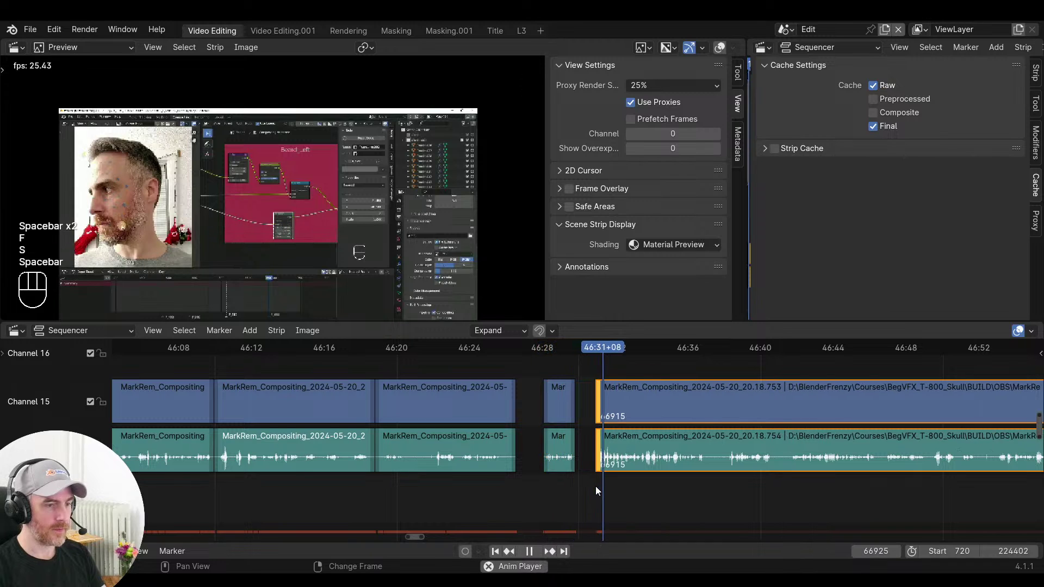
Close both gaps around the short video and audio pieces between the last two cuts
{"action": "key", "text": "space"}
{"action": "right_click", "coordinate": [483, 496]}
{"action": "key", "text": "v"}
{"action": "key", "text": "v"}
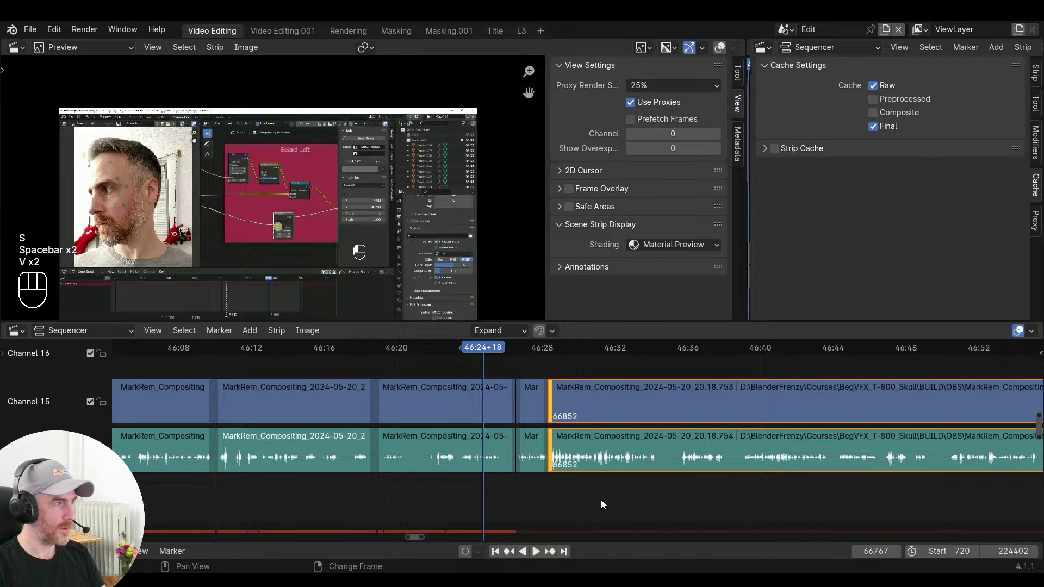
Play from frame 66767 across the joins at frames 66810 and 66852 to frame 66865 to check the tightened narration
{"action": "key", "text": "space"}
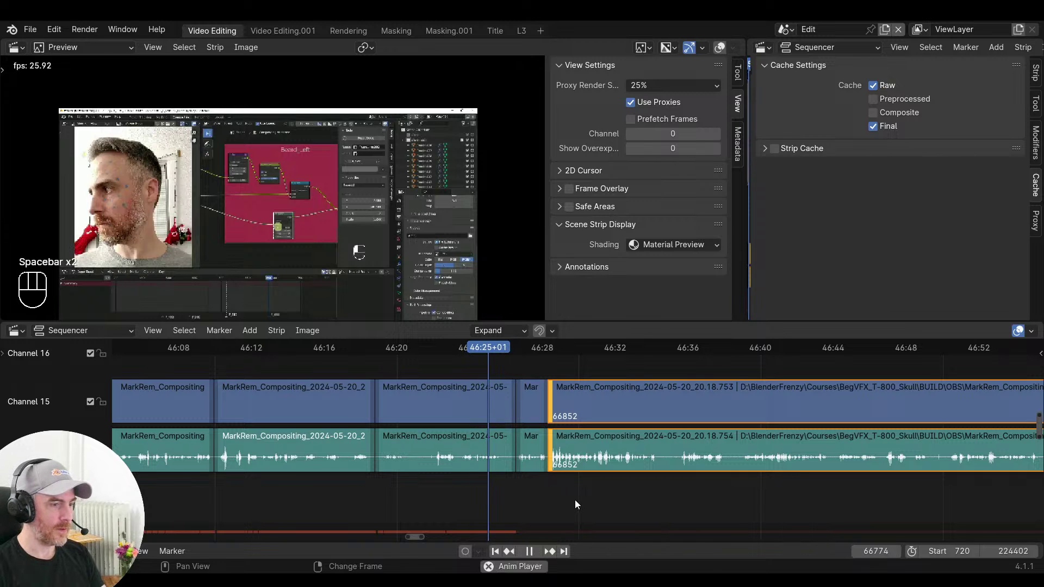
{"action": "scroll", "coordinate": [571, 499], "scroll_direction": "up", "scroll_amount": 1}
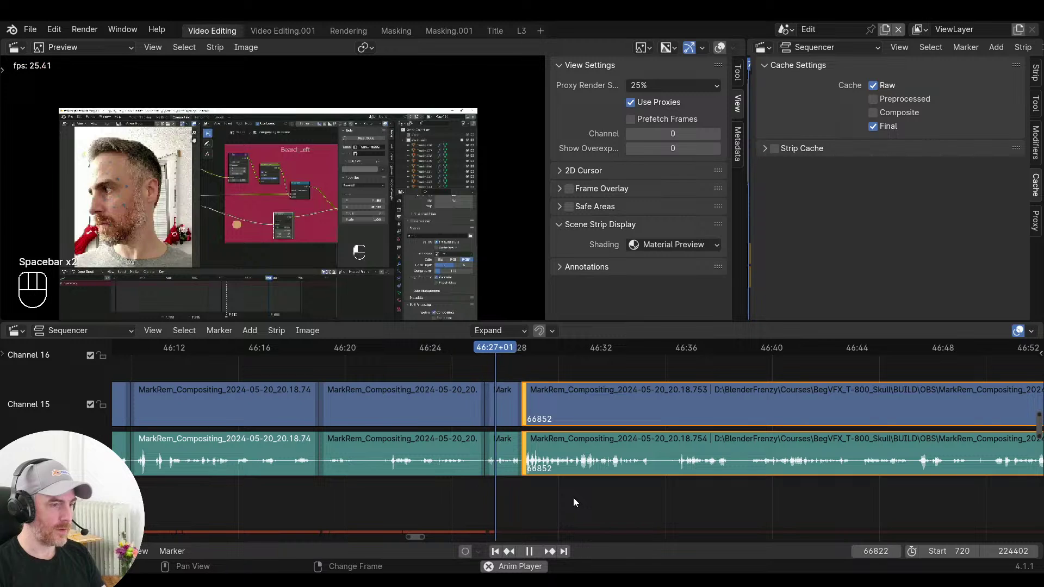
{"action": "key", "text": "space"}
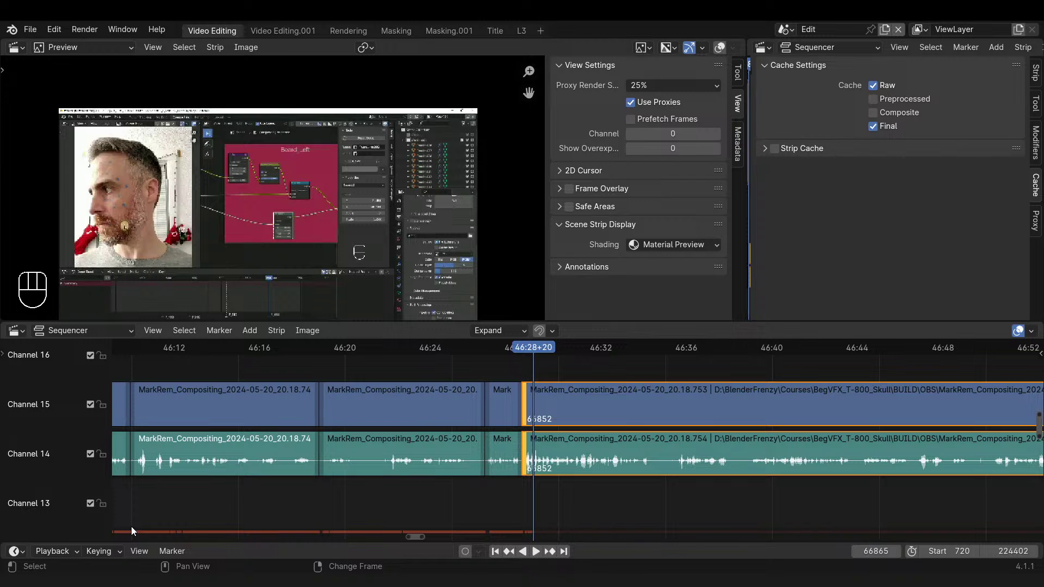
{"action": "left_click", "coordinate": [111, 552]}
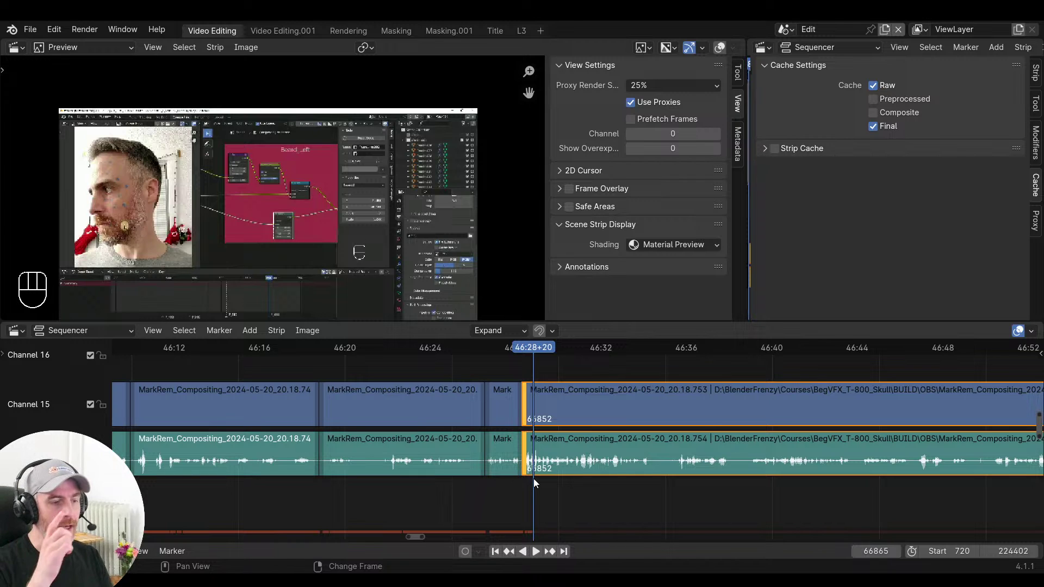
Play and scrub through the narration after the join at frame 66852, as far as frame 66953
{"action": "key", "text": "space"}
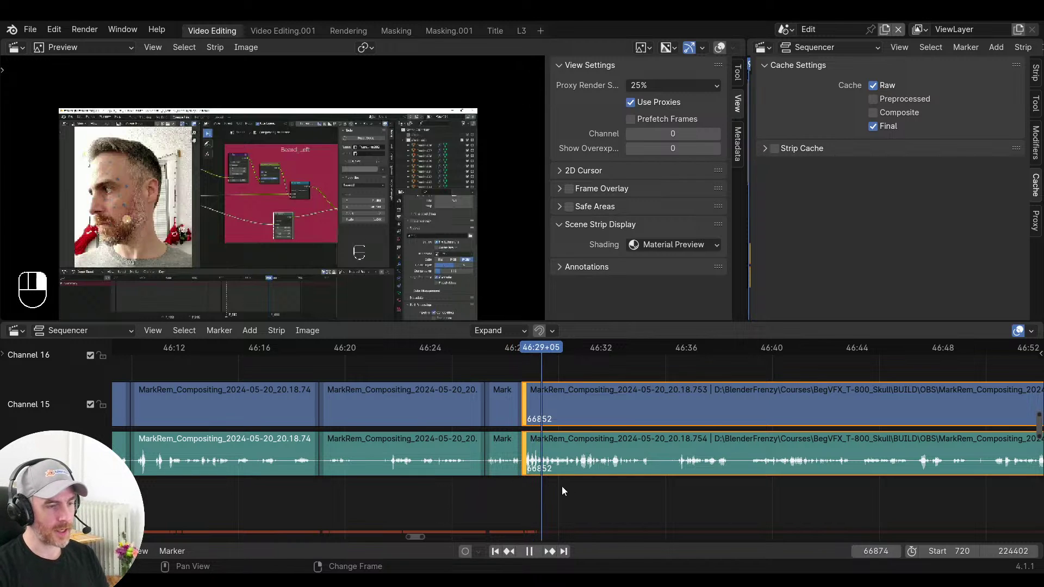
{"action": "mouse_move", "coordinate": [562, 486]}
{"action": "right_mouse_down"}
{"action": "mouse_move", "coordinate": [607, 484]}
{"action": "mouse_move", "coordinate": [543, 487]}
{"action": "right_mouse_up"}
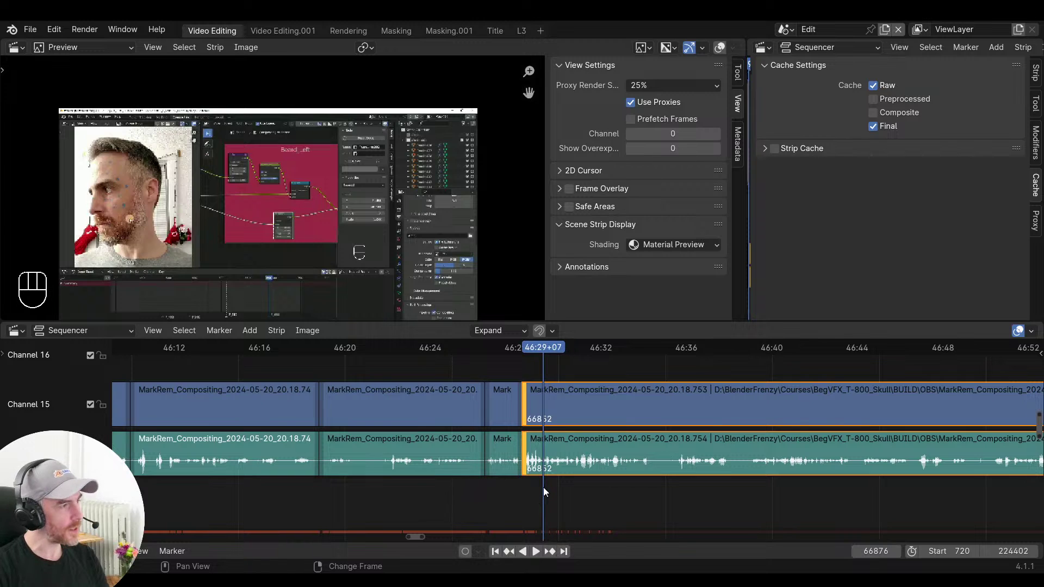
{"action": "right_click", "coordinate": [541, 485]}
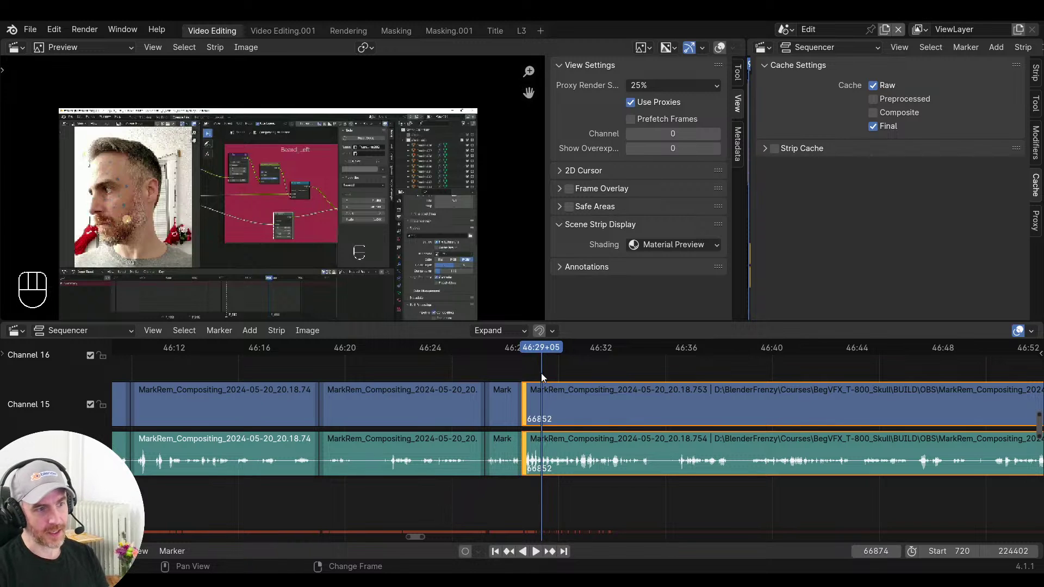
{"action": "right_click_drag", "start_coordinate": [537, 369], "coordinate": [596, 365]}
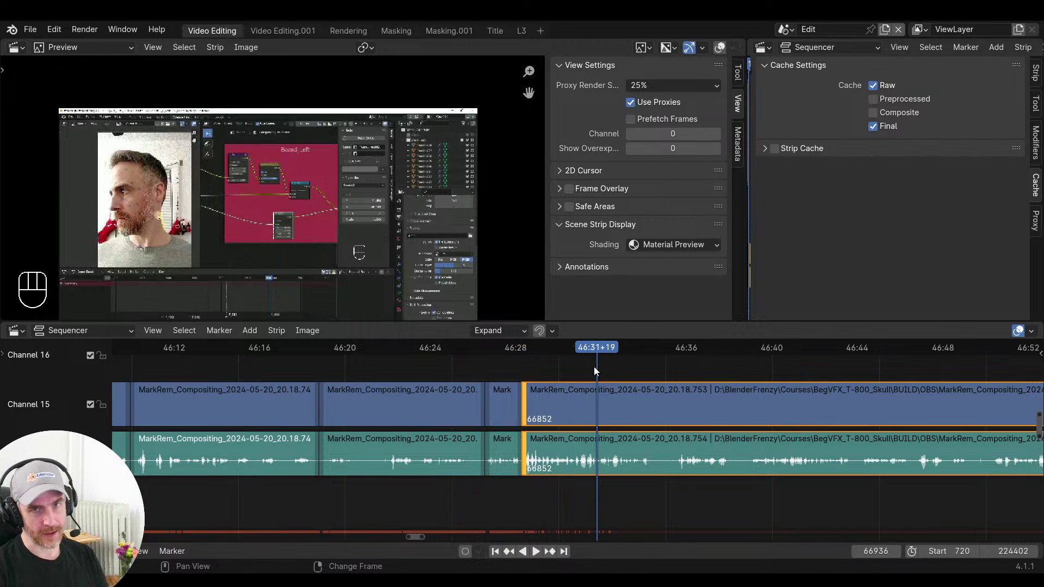
{"action": "right_click", "coordinate": [554, 348]}
{"action": "key", "text": "space"}
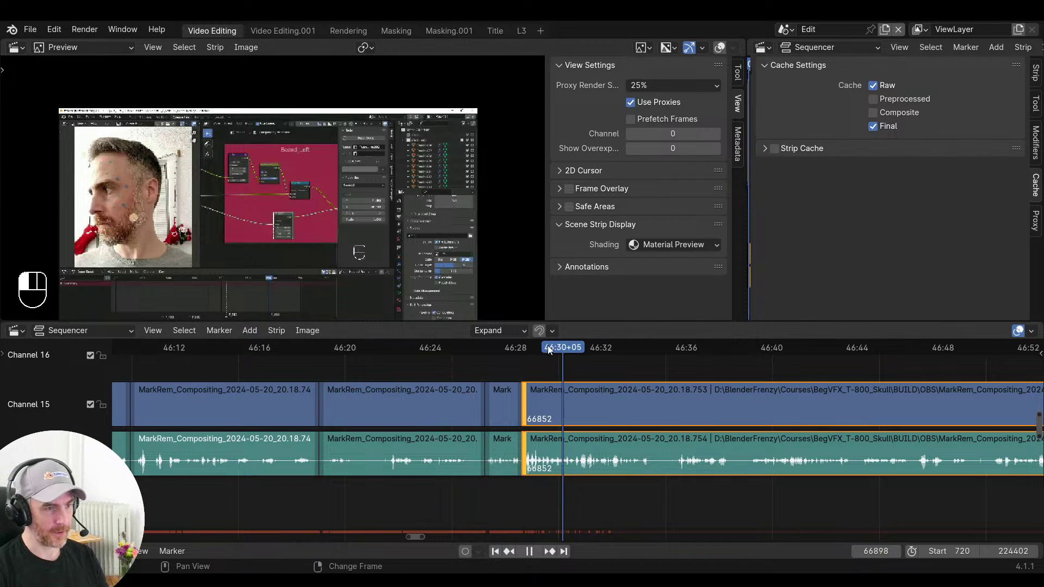
{"action": "right_click", "coordinate": [545, 350]}
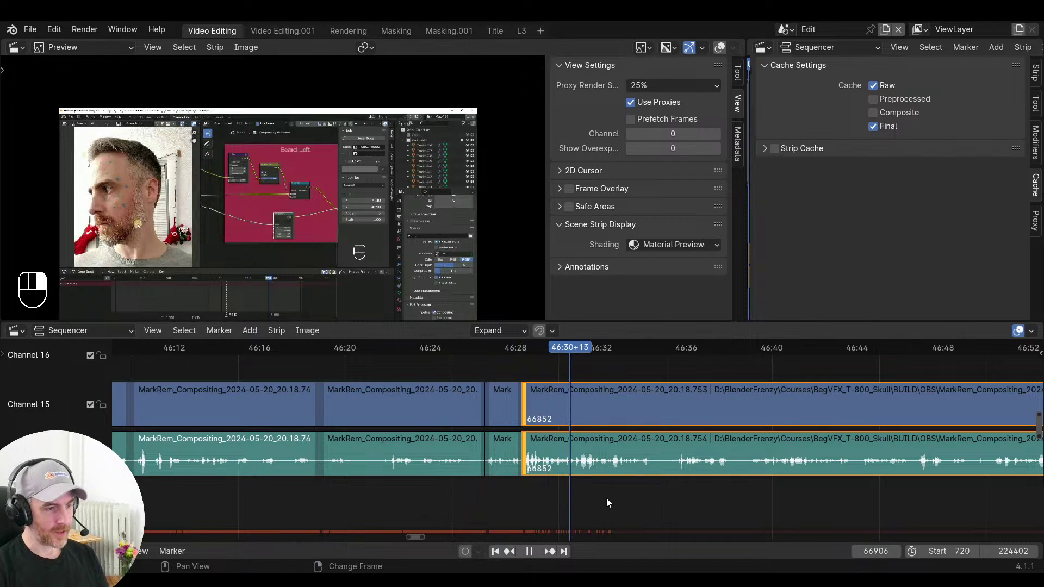
{"action": "key", "text": "space"}
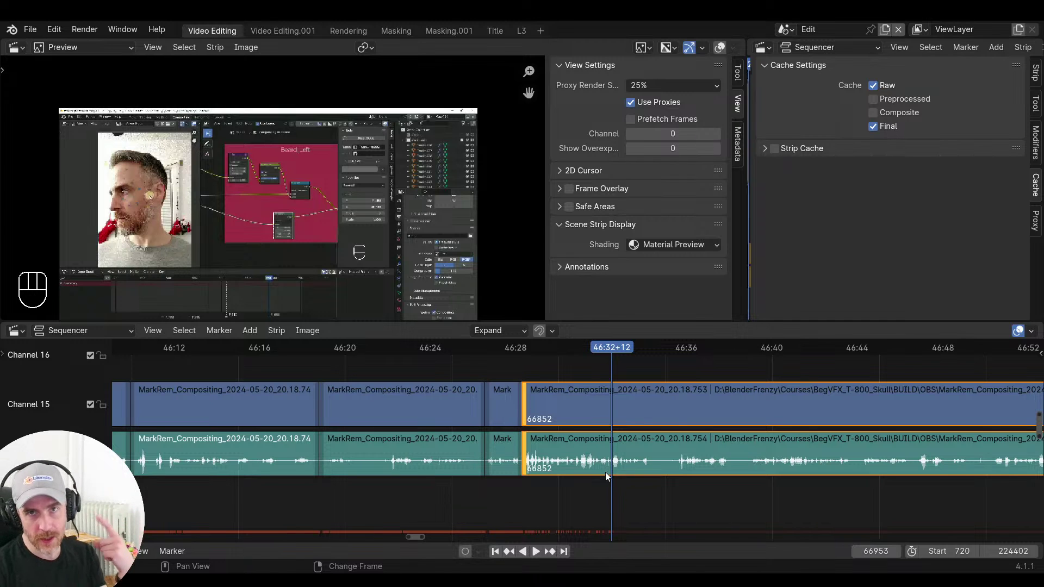
Replay the narration around frame 66945, and return to frame 66869 just after the join
{"action": "right_click", "coordinate": [563, 490]}
{"action": "right_click", "coordinate": [604, 489]}
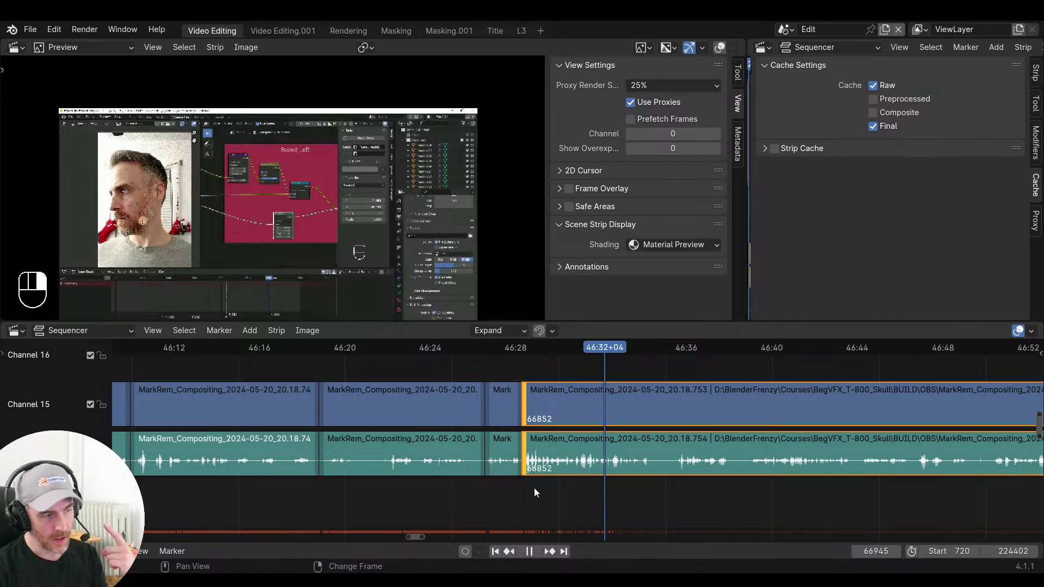
{"action": "left_click", "coordinate": [53, 552]}
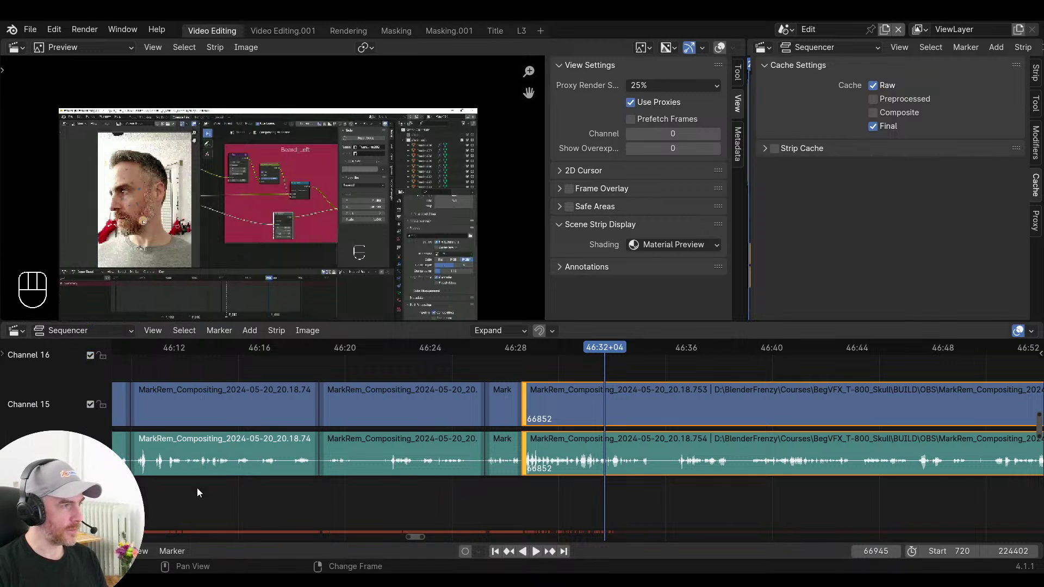
{"action": "key", "text": "space"}
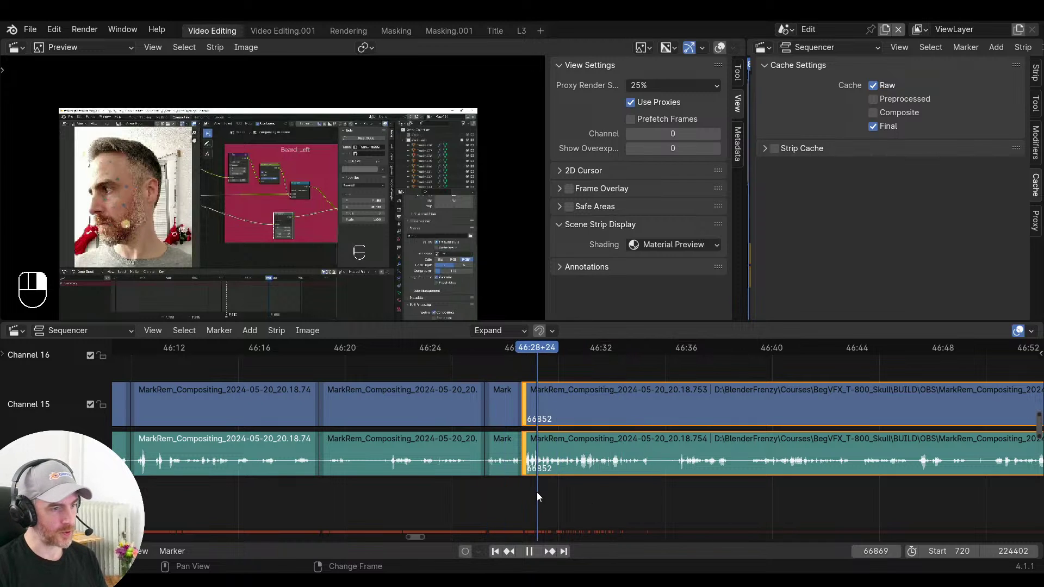
{"action": "key", "text": "space"}
{"action": "left_click", "coordinate": [52, 551]}
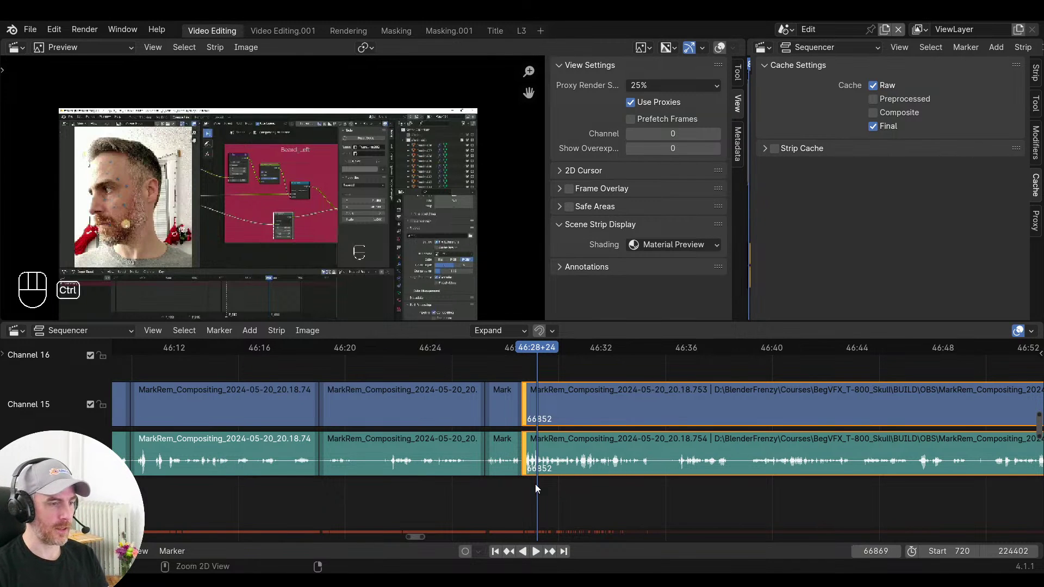
Play from frame 66840 across the join at frame 66852 and replay it to examine the transition closely
{"action": "scroll", "coordinate": [538, 483], "scroll_direction": "up", "scroll_amount": 5}
{"action": "left_click", "coordinate": [432, 481]}
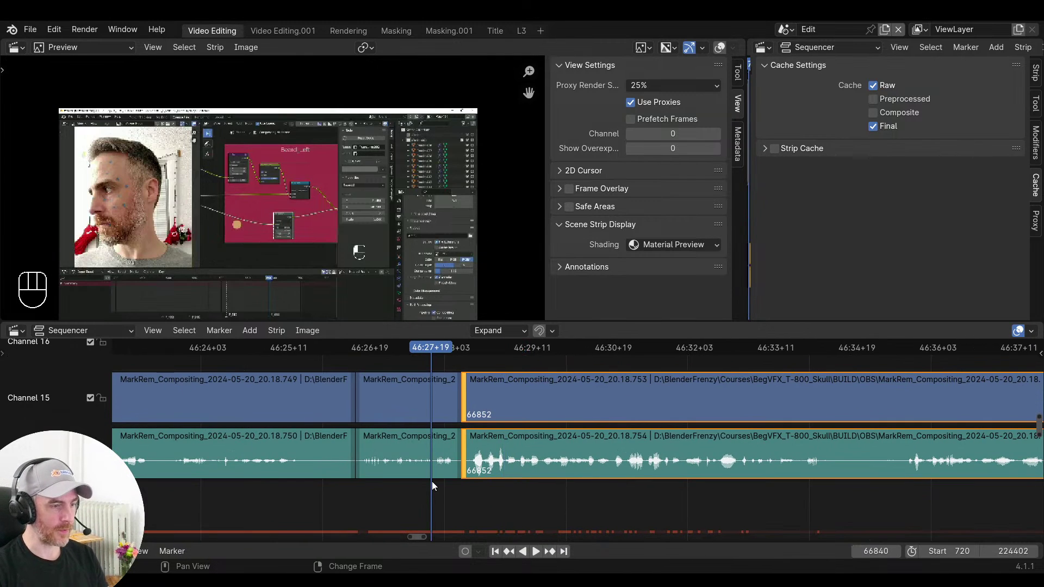
{"action": "key", "text": "space"}
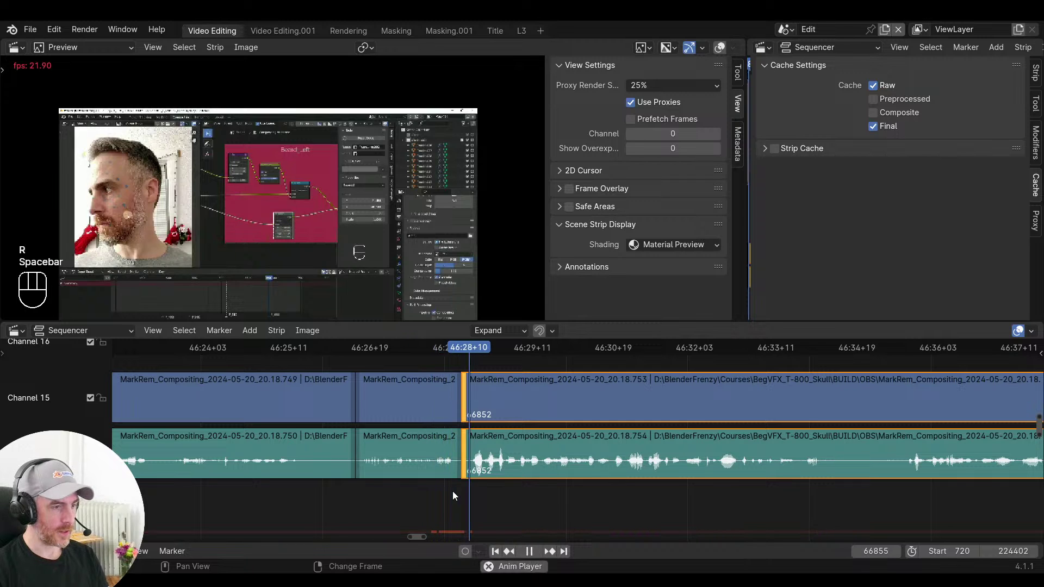
{"action": "scroll", "coordinate": [549, 490], "scroll_direction": "down", "scroll_amount": 3}
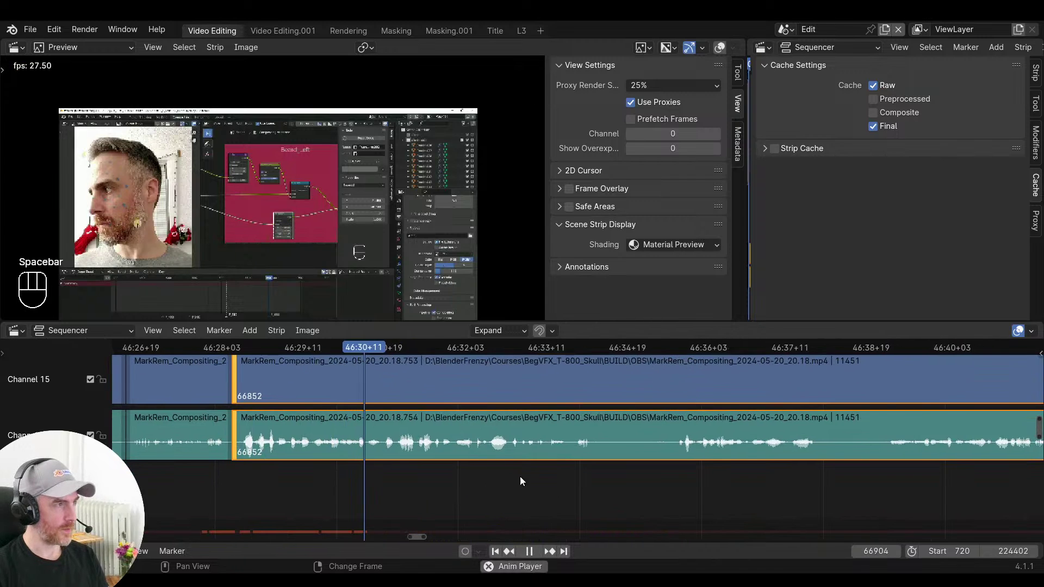
{"action": "left_click", "coordinate": [336, 482]}
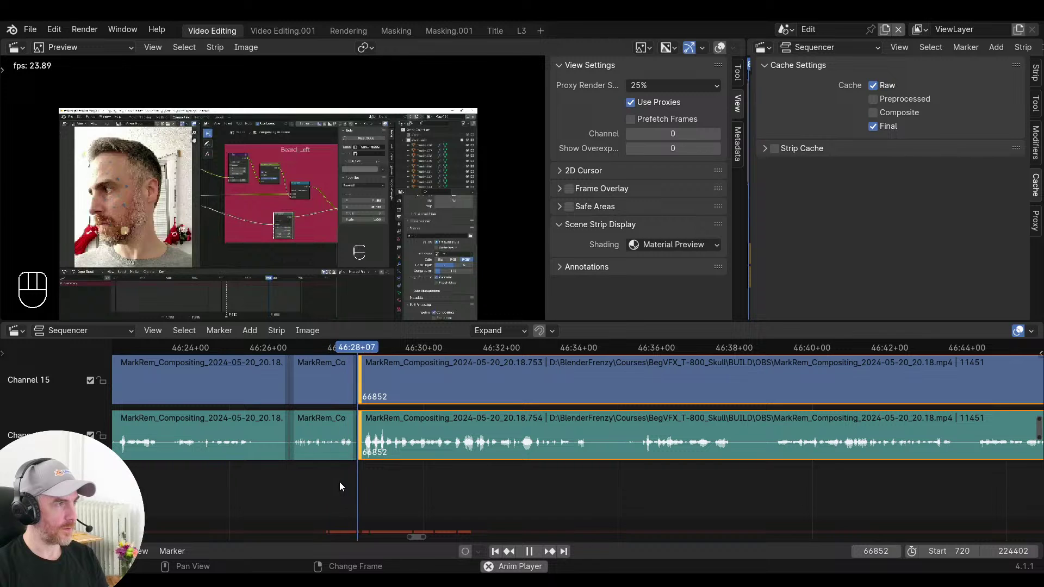
{"action": "middle_click_drag", "start_coordinate": [417, 492], "coordinate": [597, 510]}
{"action": "key", "text": "space"}
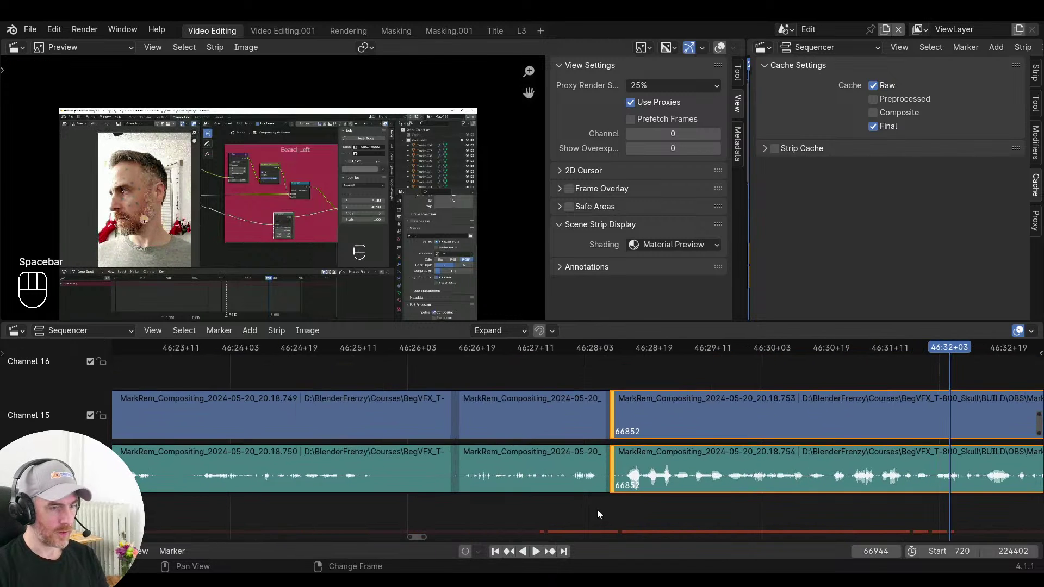
{"action": "left_click_drag", "start_coordinate": [592, 510], "coordinate": [591, 510]}
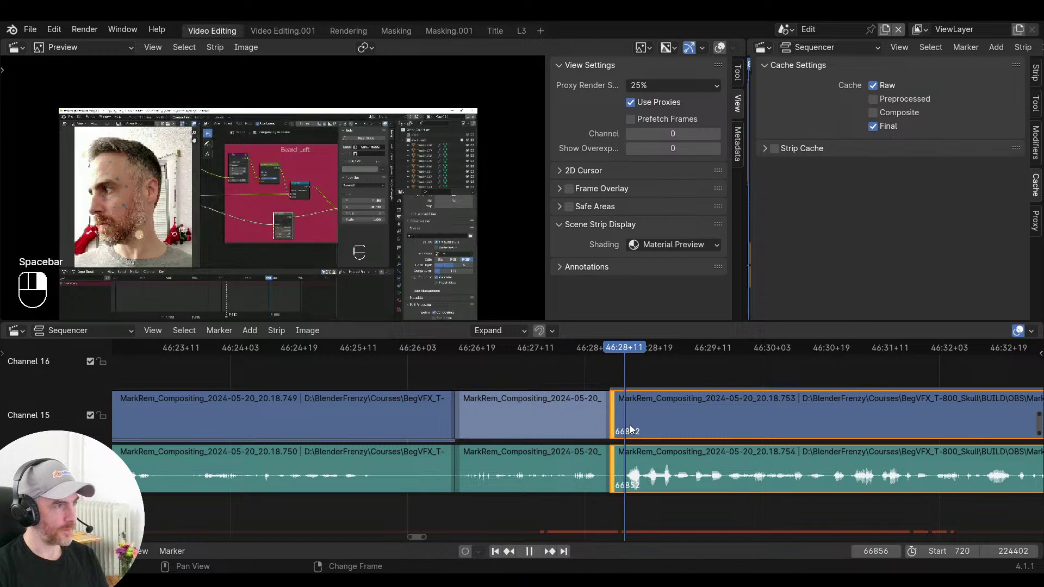
{"action": "key", "text": "space"}
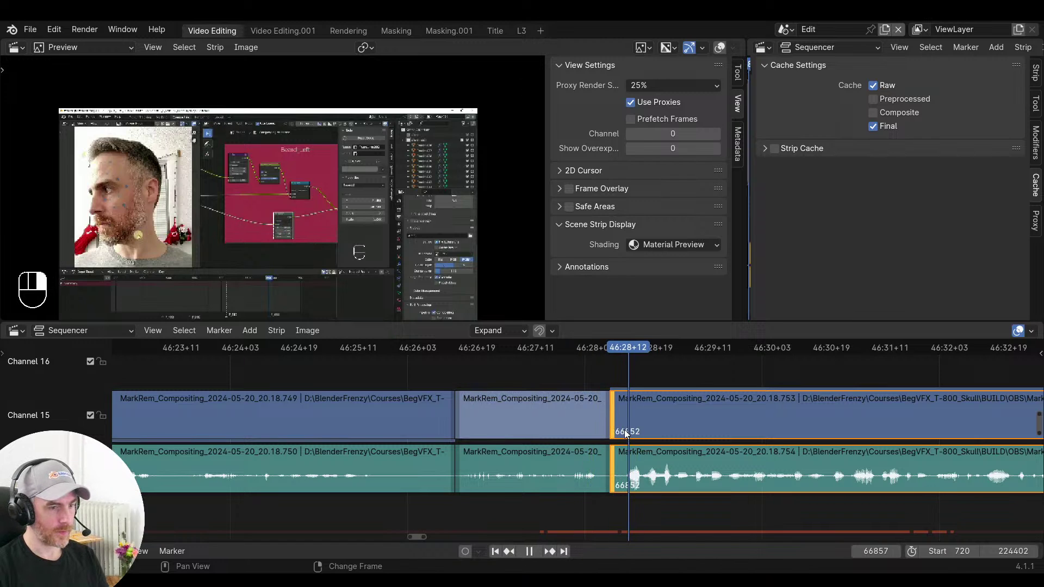
Select both facing video handles at the frame 66852 join, snap them to frame 66859, and replay the transition
{"action": "left_click", "coordinate": [624, 395]}
{"action": "scroll", "coordinate": [622, 396], "scroll_direction": "up", "scroll_amount": 2}
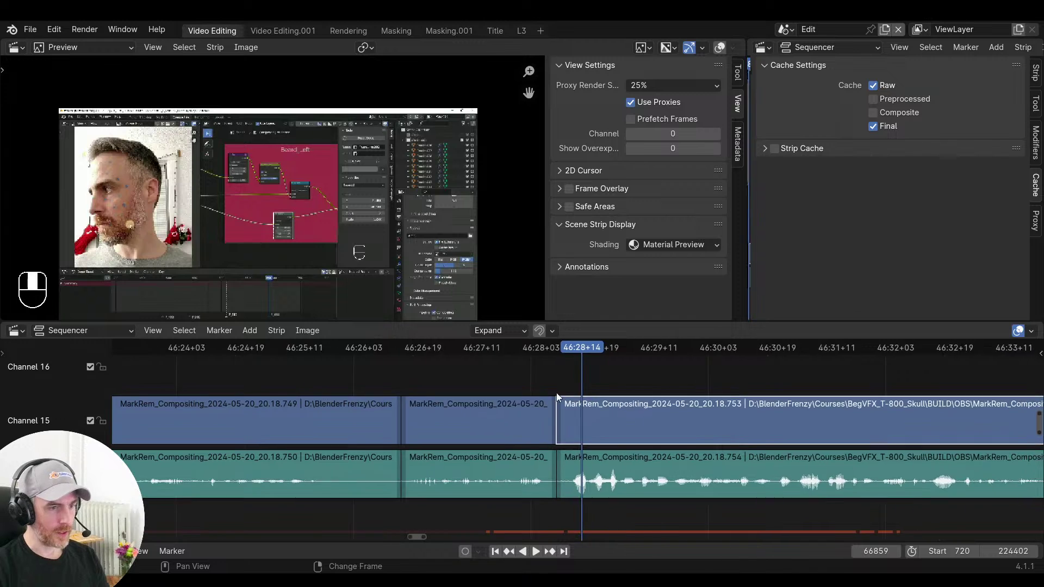
{"action": "left_click", "coordinate": [538, 408], "text": "shift"}
{"action": "left_click", "coordinate": [542, 408], "text": "shift"}
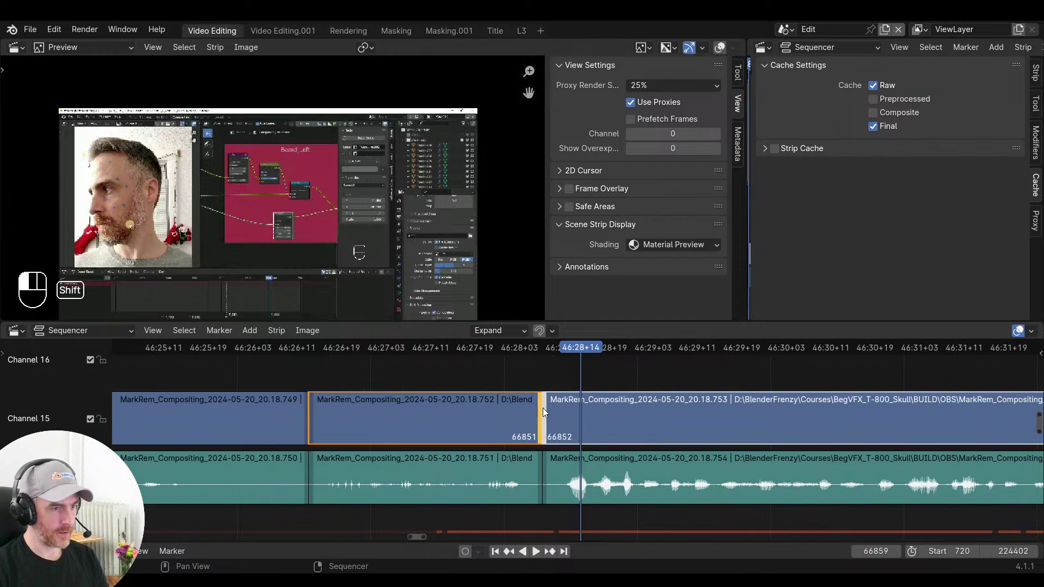
{"action": "key", "text": "f"}
{"action": "key", "text": "ctrl+z"}
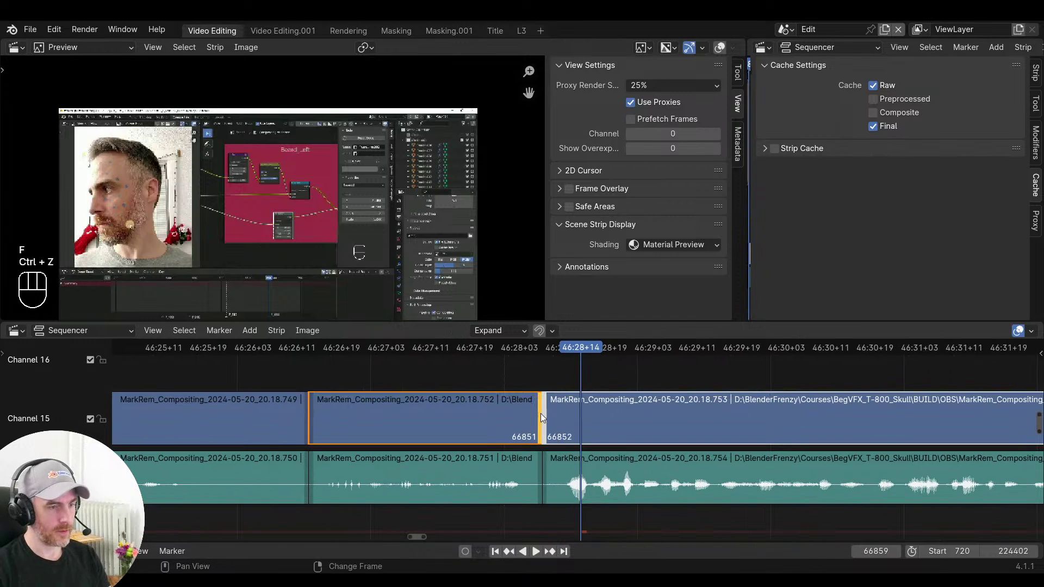
{"action": "key", "text": "s"}
{"action": "right_click", "coordinate": [521, 382]}
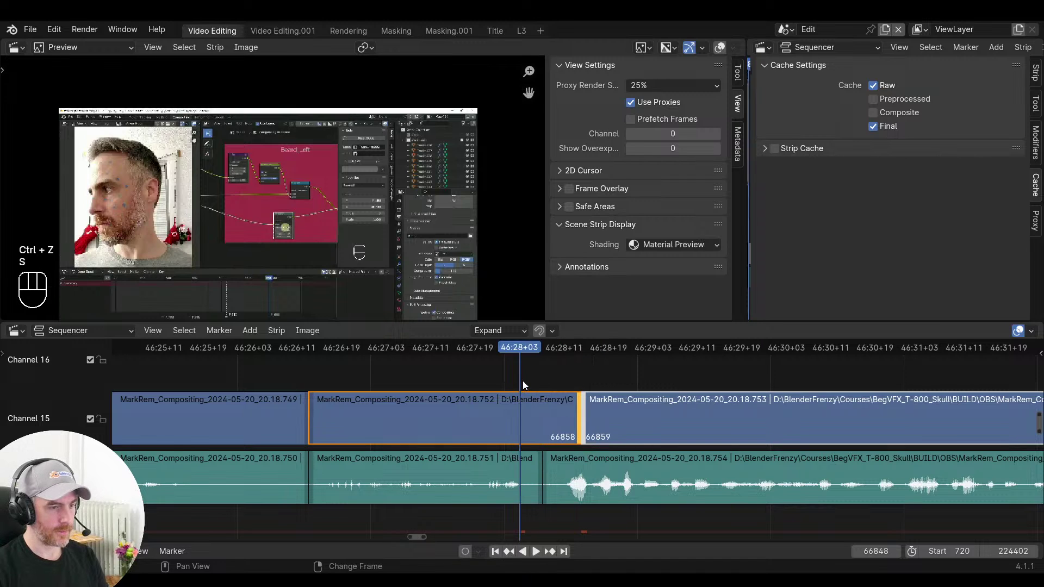
{"action": "key", "text": "space"}
{"action": "key", "text": "space"}
{"action": "right_click_drag", "start_coordinate": [533, 381], "coordinate": [560, 379]}
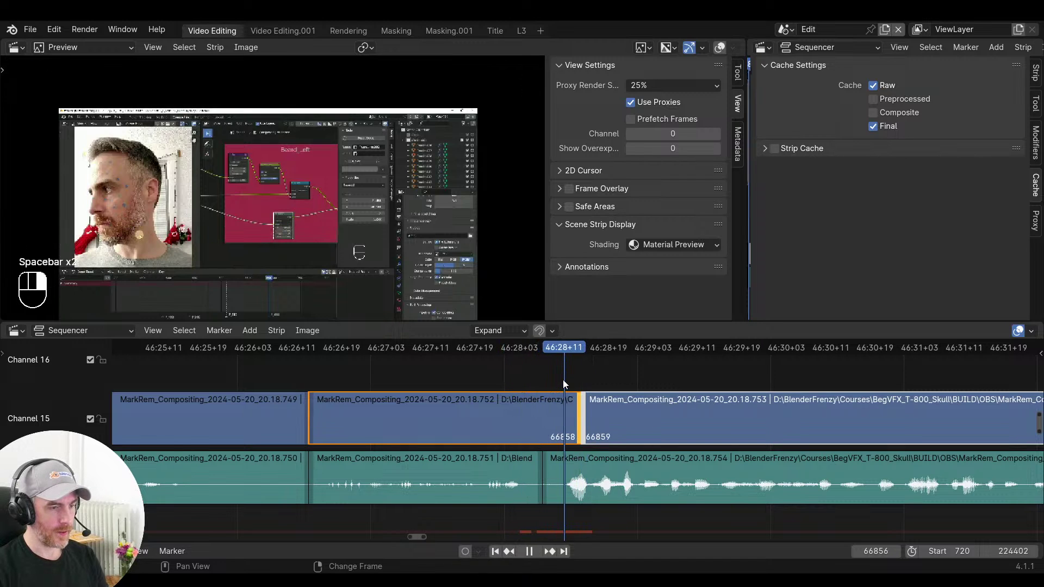
Select both facing audio handles at the frame 66852 join, snap them to frame 66855, and replay the narration across it
{"action": "left_click", "coordinate": [548, 475]}
{"action": "left_click", "coordinate": [540, 479], "text": "shift"}
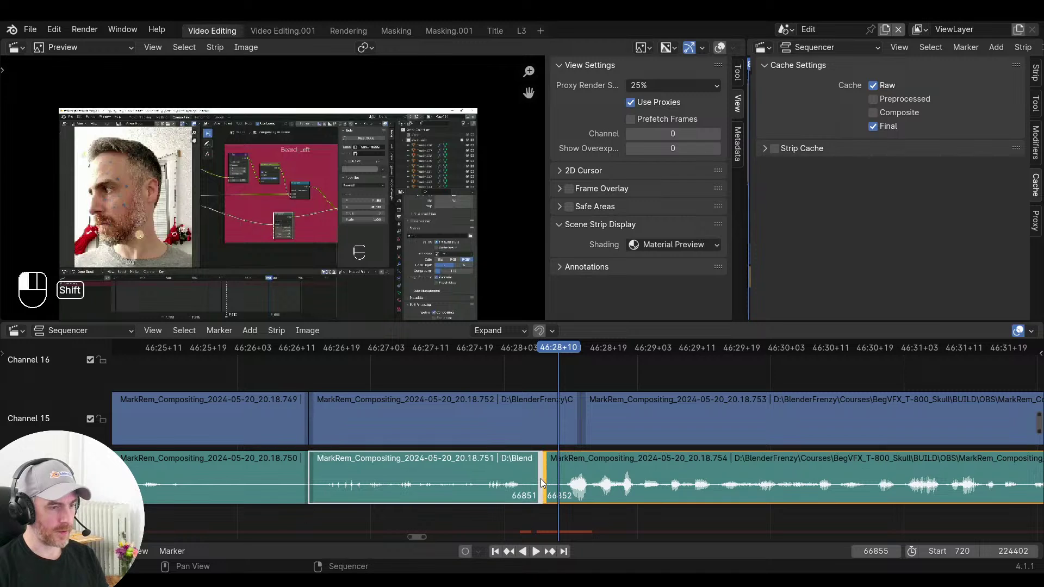
{"action": "key", "text": "s"}
{"action": "right_click", "coordinate": [502, 498]}
{"action": "key", "text": "space"}
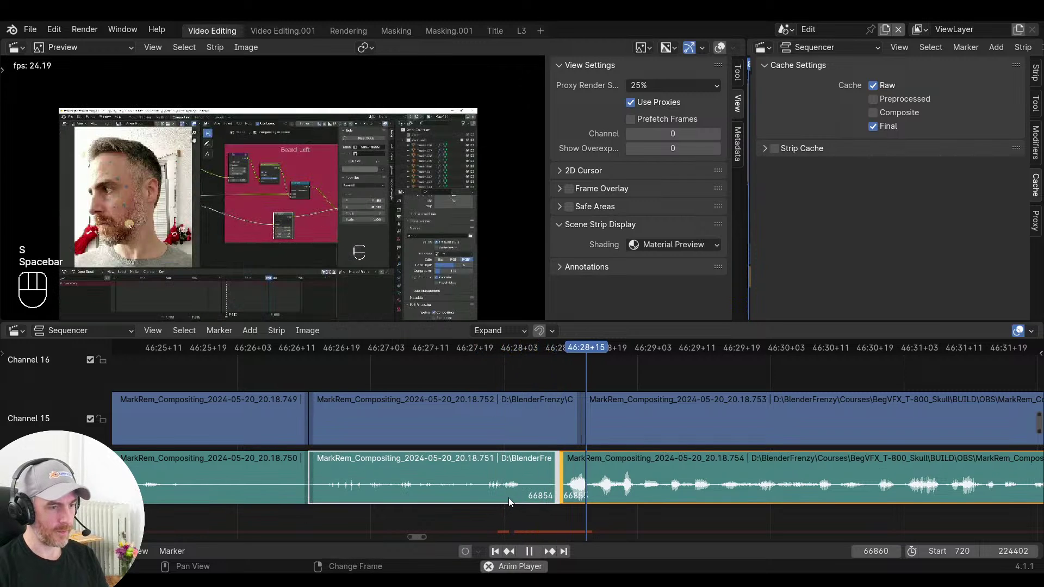
{"action": "right_click", "coordinate": [440, 505]}
{"action": "key", "text": "space"}
{"action": "key", "text": "space"}
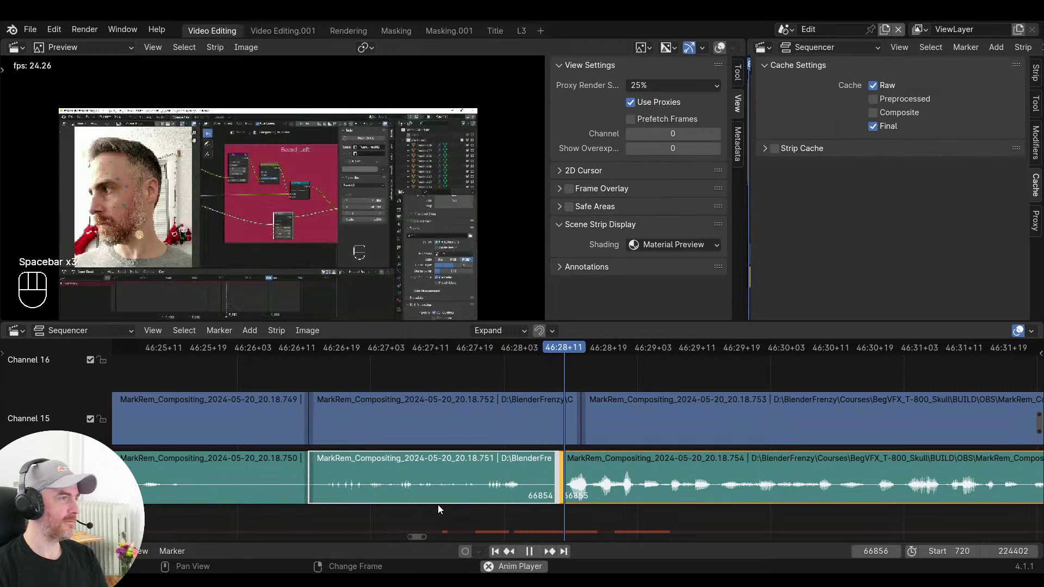
{"action": "key", "text": "space"}
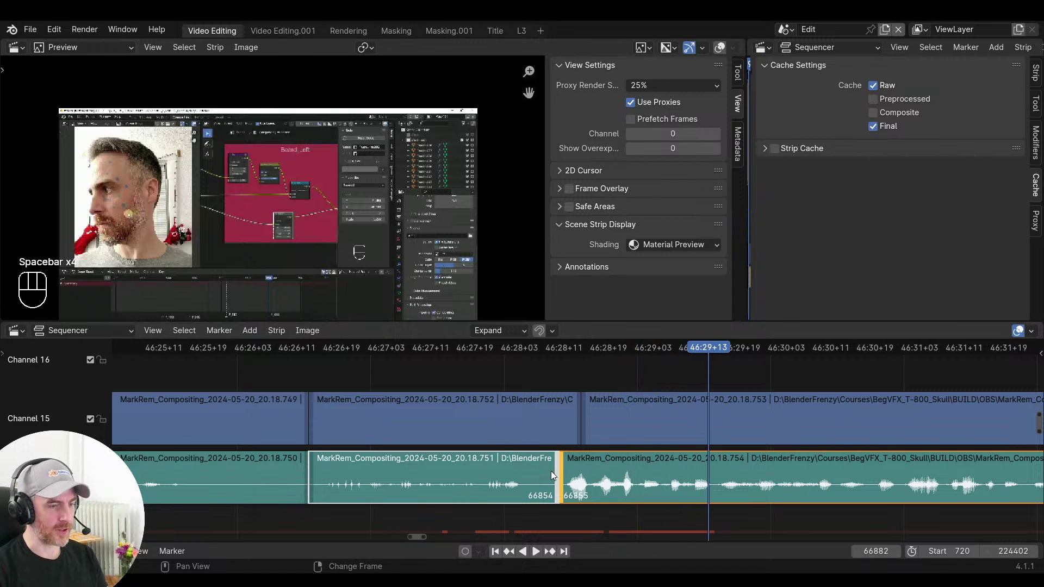
Slide the video and audio joins together 6 frames earlier, to frames 66853 and 66849
{"action": "left_click", "coordinate": [578, 430], "text": "shift"}
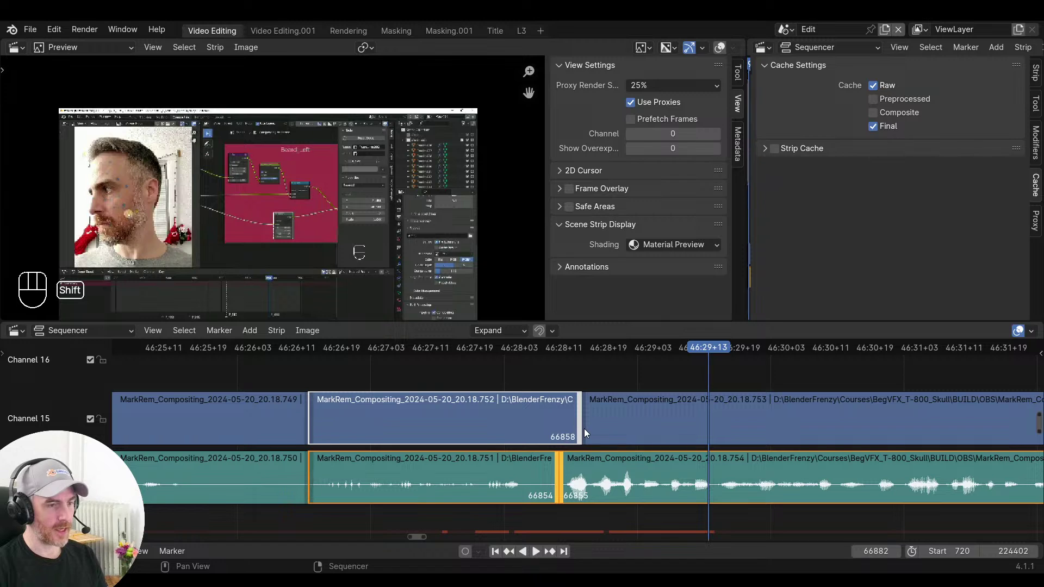
{"action": "left_click", "coordinate": [584, 428], "text": "shift"}
{"action": "key", "text": "g"}
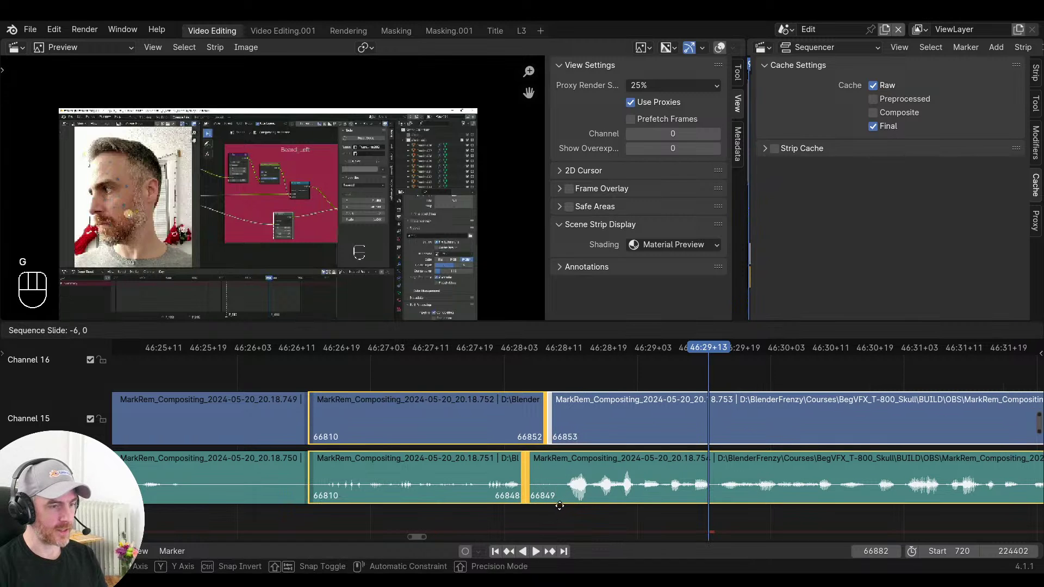
{"action": "left_click", "coordinate": [560, 507]}
Move to frame 66842, set the preview's proxy render size to 100% with Prefetch Frames enabled, and save the project
{"action": "left_click", "coordinate": [486, 352]}
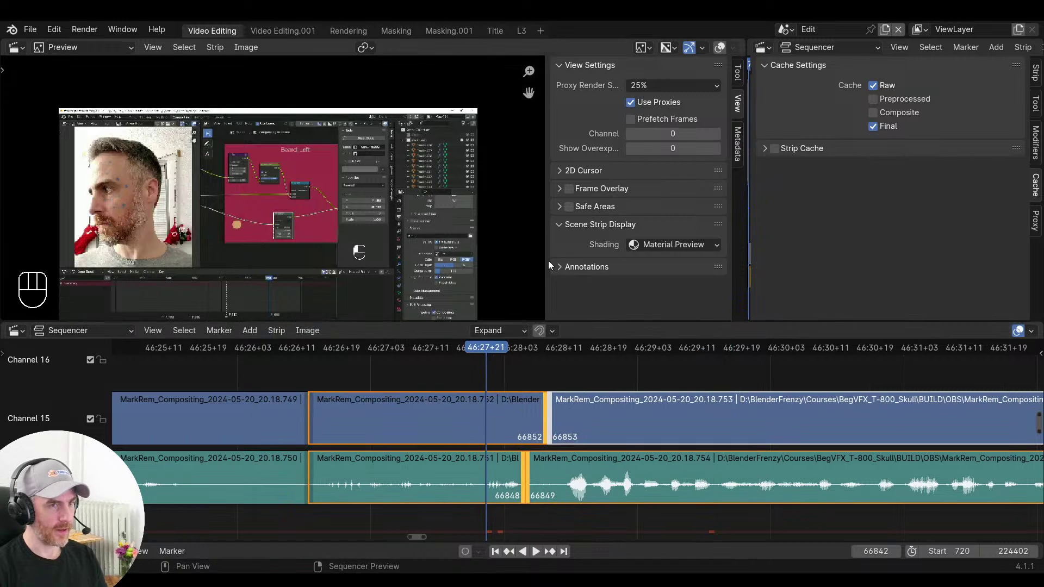
{"action": "left_click", "coordinate": [636, 86]}
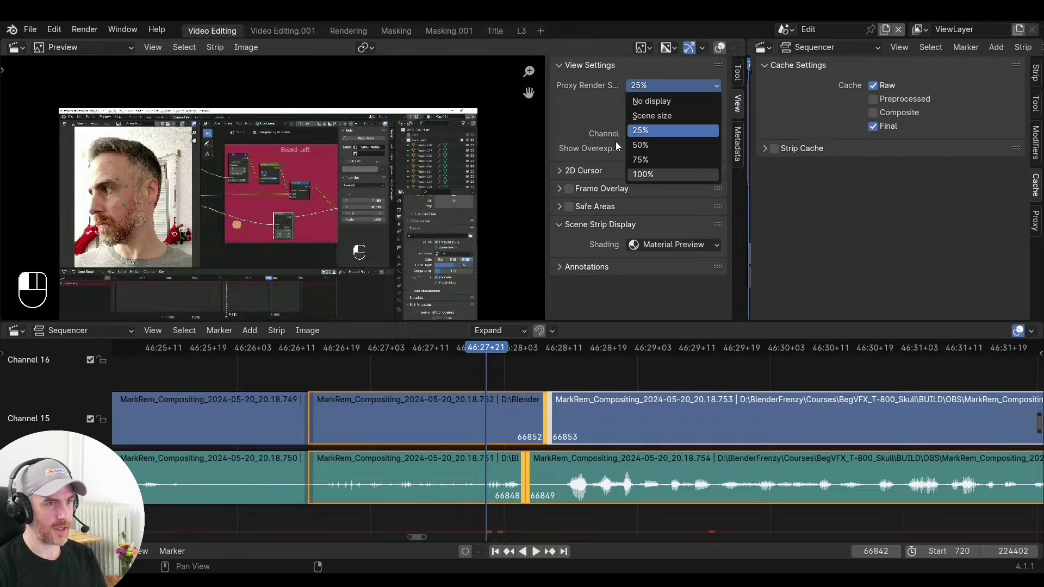
{"action": "left_click", "coordinate": [643, 174]}
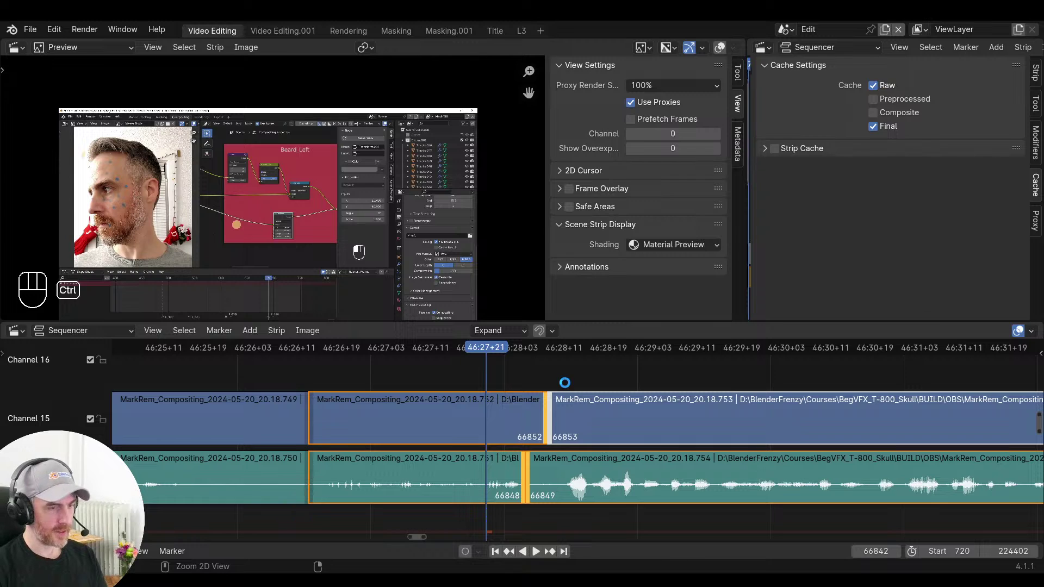
{"action": "key", "text": "ctrl+s"}
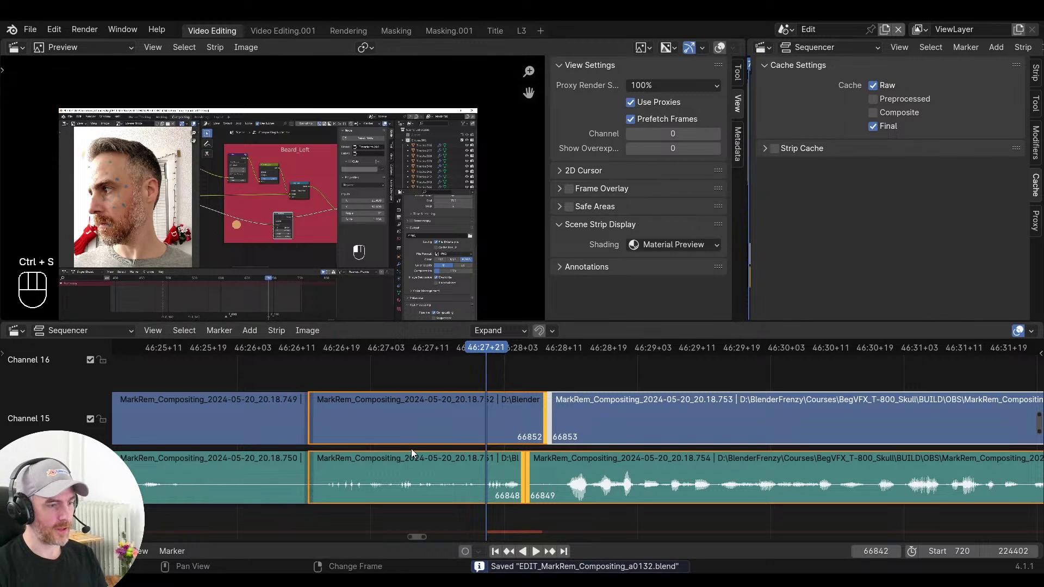
Replay the transition across the offset video and audio joins from frame 66832
{"action": "right_click", "coordinate": [431, 387]}
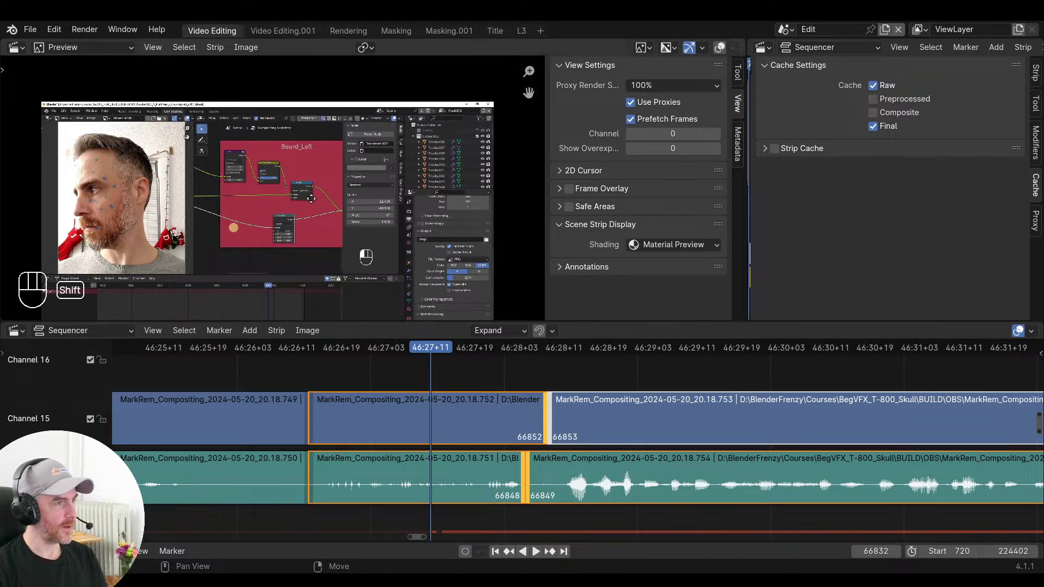
{"action": "key", "text": "space"}
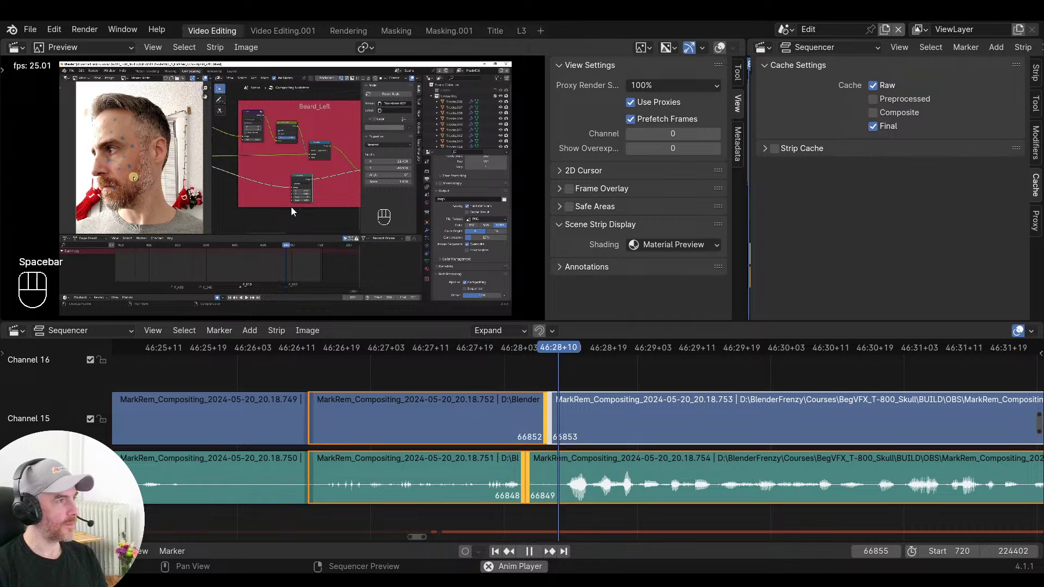
{"action": "key", "text": "space"}
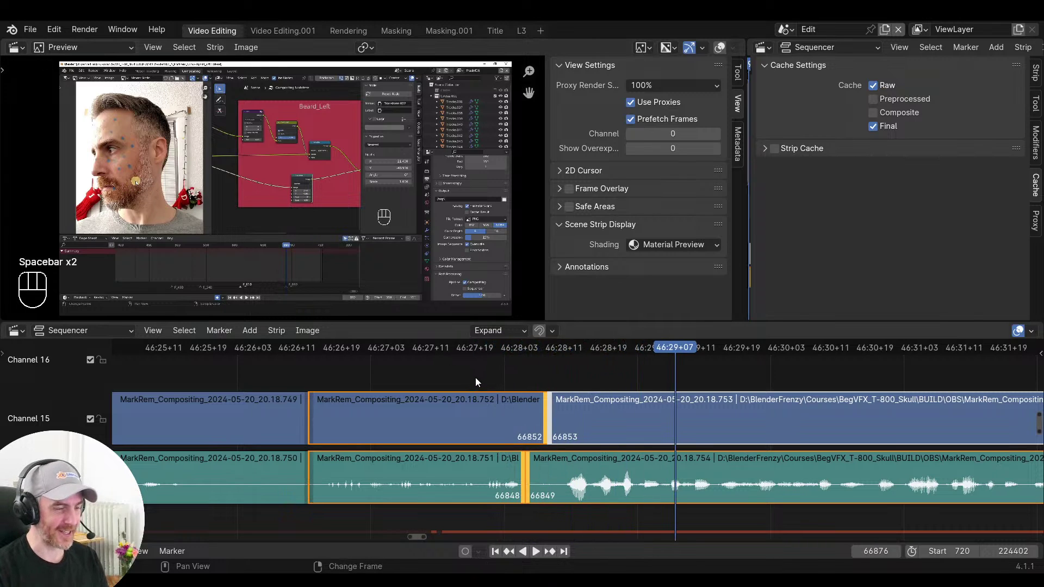
Slide the video join 4 frames earlier to frame 66849, in line with the audio join, and replay the transition from frame 66840
{"action": "left_click", "coordinate": [545, 427]}
{"action": "key", "text": "g"}
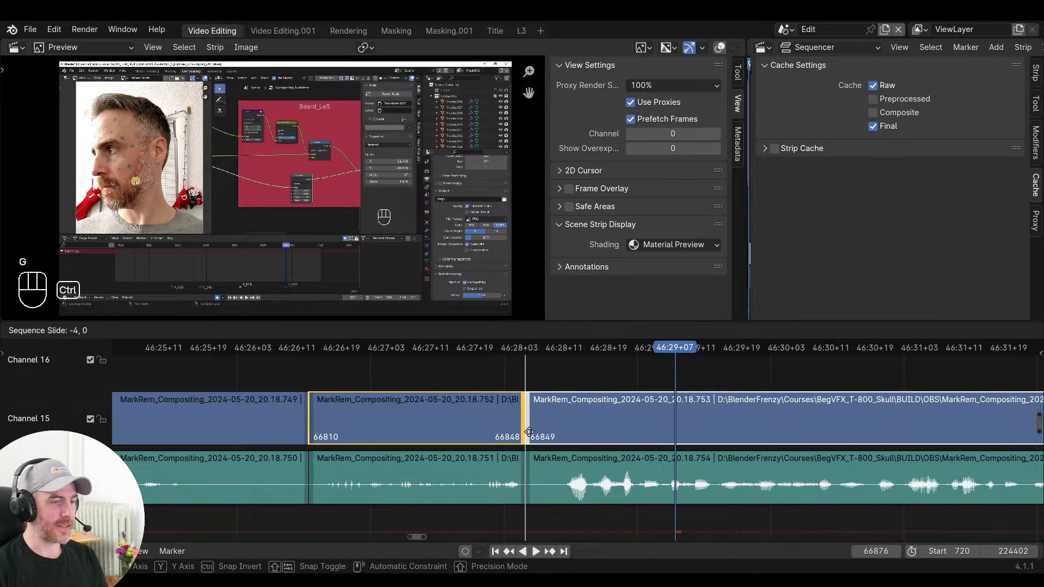
{"action": "left_click", "coordinate": [524, 432]}
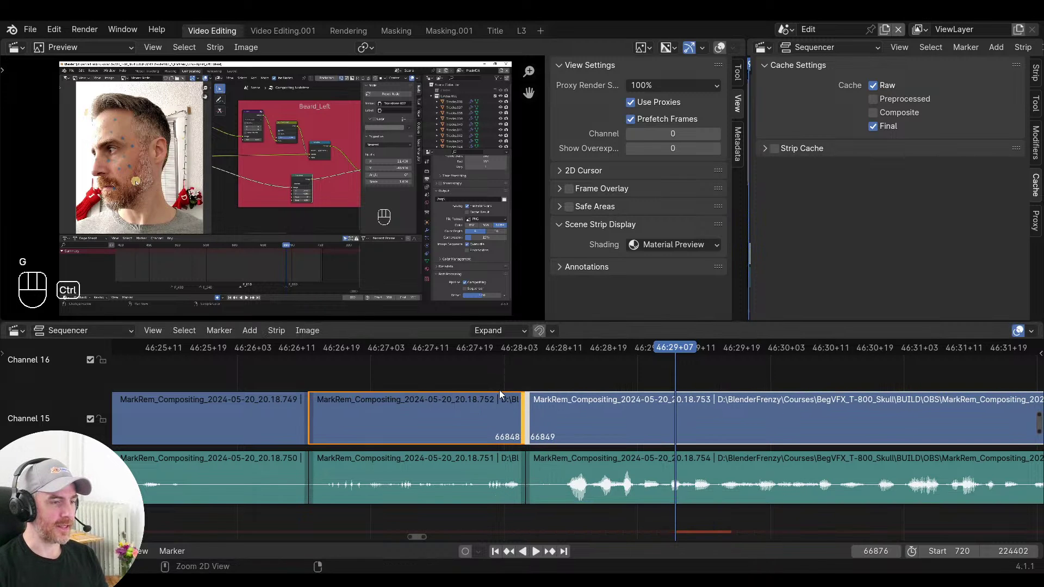
{"action": "right_click", "coordinate": [474, 365]}
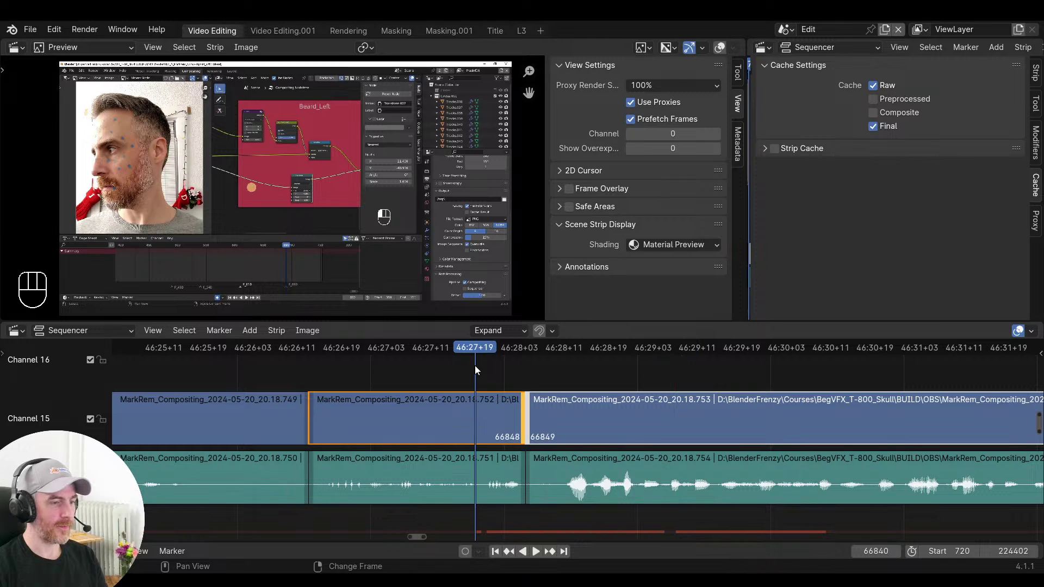
{"action": "key", "text": "space"}
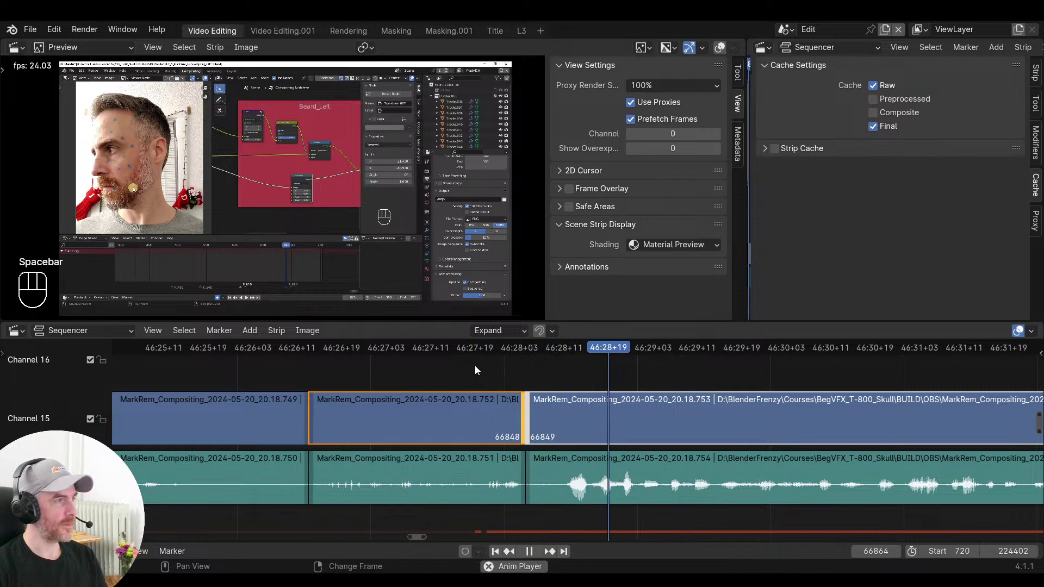
{"action": "key", "text": "space"}
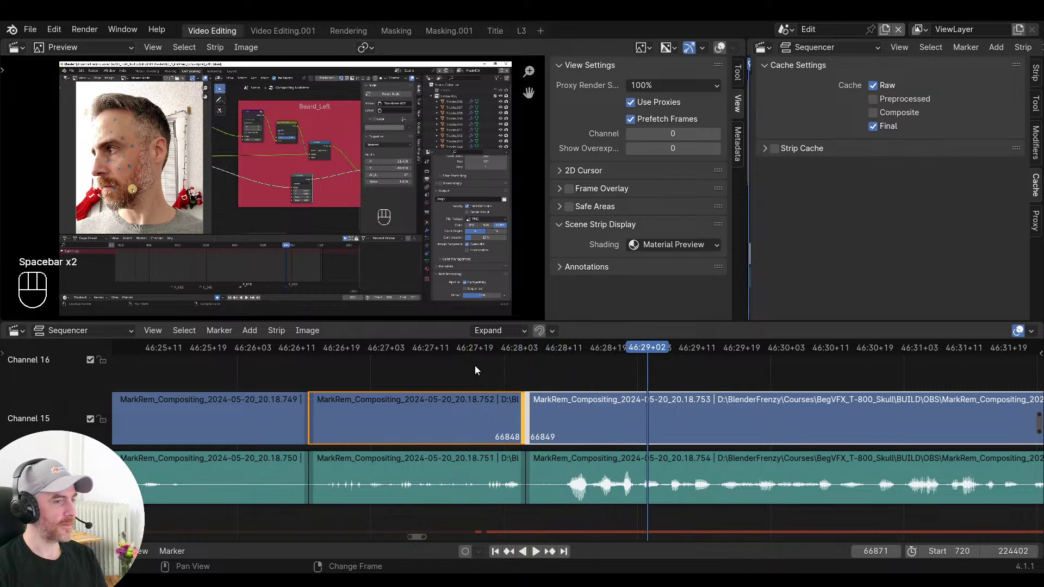
Add both facing audio handles to the selection, slide the aligned joins 4 frames later to frame 66853, and replay from frame 66829
{"action": "left_click", "coordinate": [529, 476], "text": "shift"}
{"action": "left_click", "coordinate": [521, 476], "text": "shift"}
{"action": "key", "text": "g"}
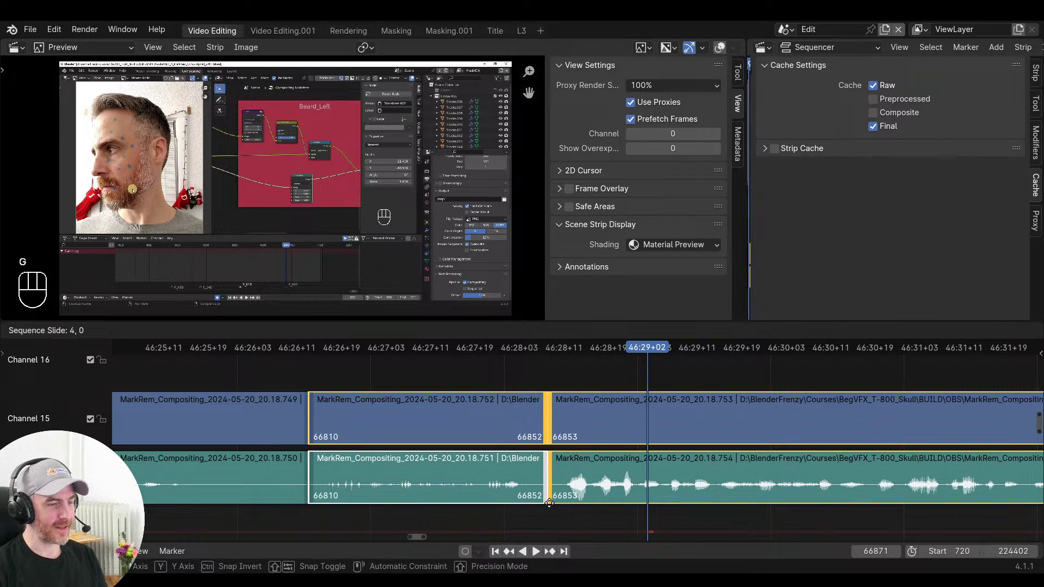
{"action": "left_click", "coordinate": [549, 502]}
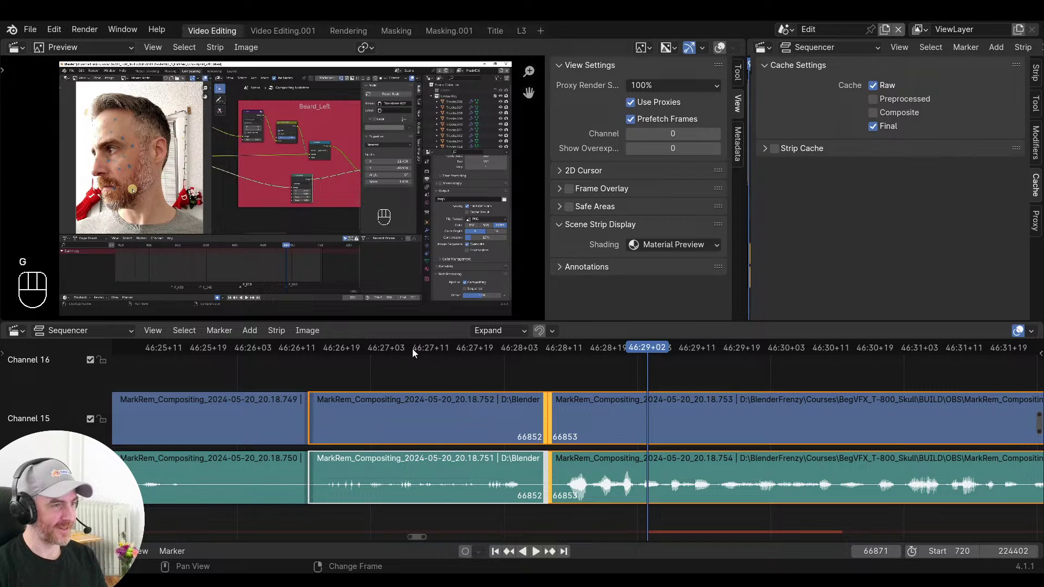
{"action": "left_click", "coordinate": [412, 348]}
{"action": "key", "text": "space"}
{"action": "key", "text": "Escape"}
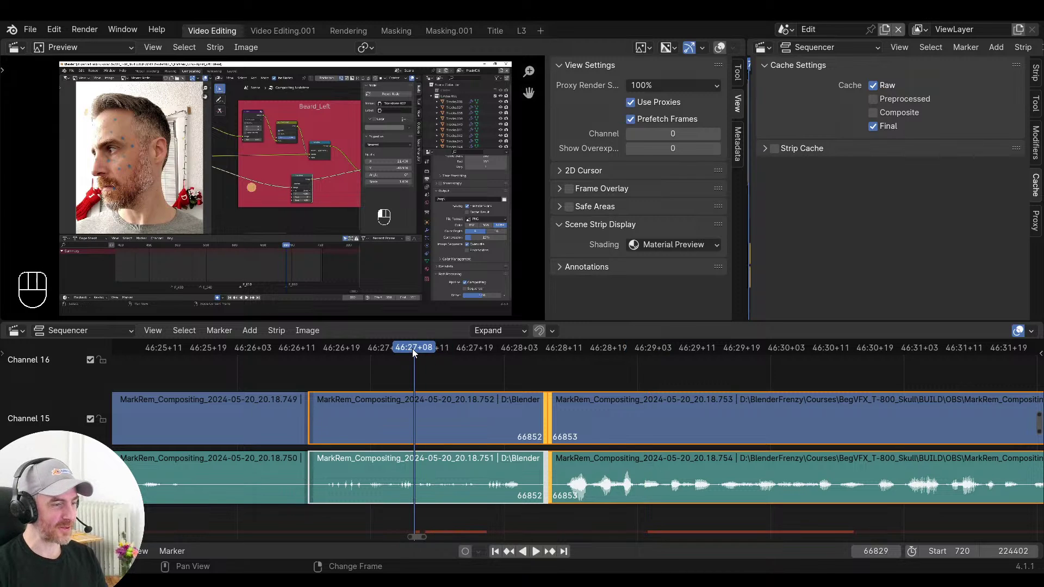
{"action": "key", "text": "space"}
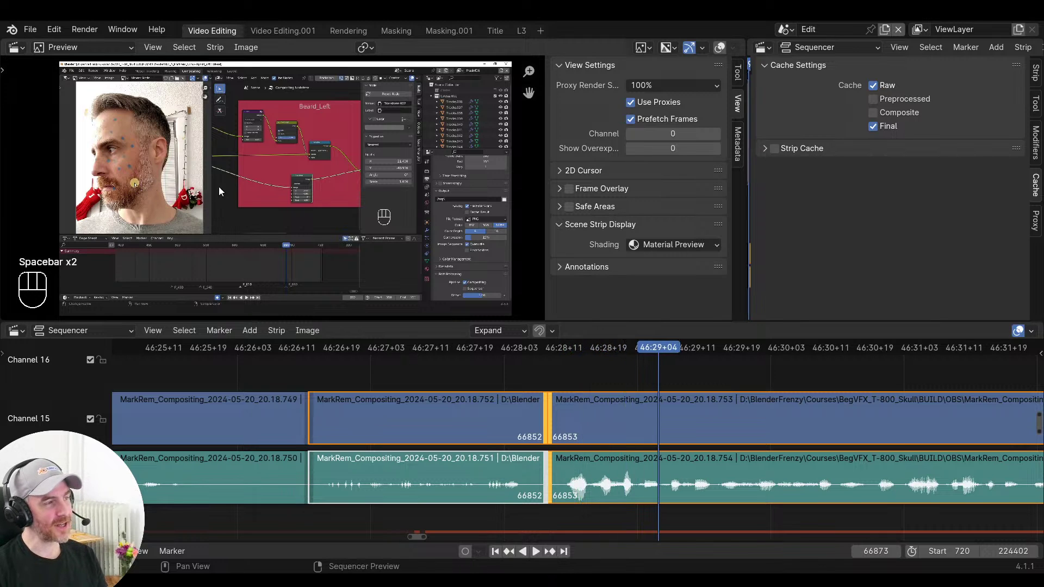
Slide the aligned video and audio joins to frame 66854 and replay the transition from frame 66836
{"action": "scroll", "coordinate": [556, 477], "scroll_direction": "up", "scroll_amount": 2}
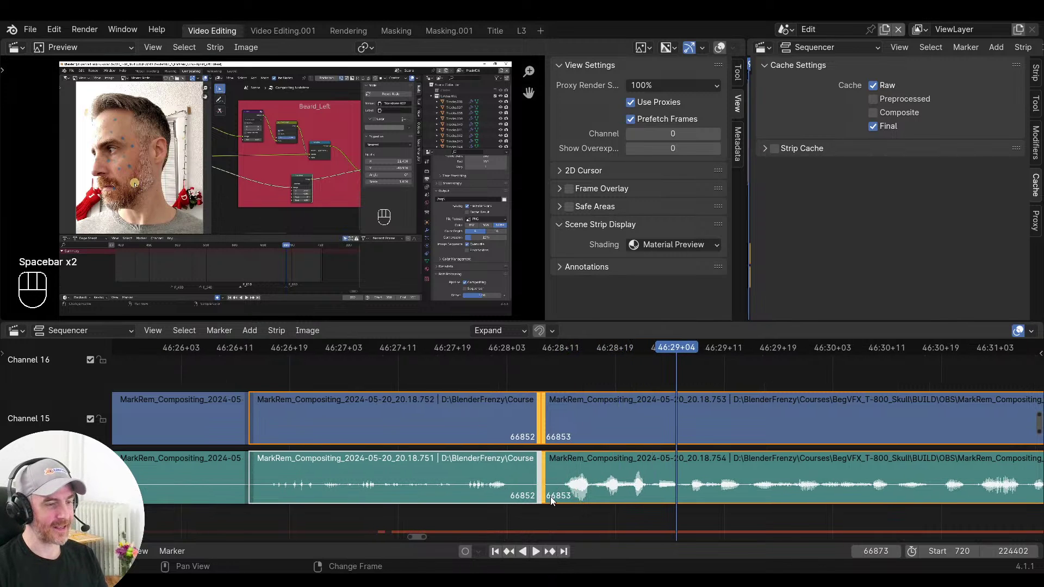
{"action": "key", "text": "g"}
{"action": "left_click", "coordinate": [558, 509]}
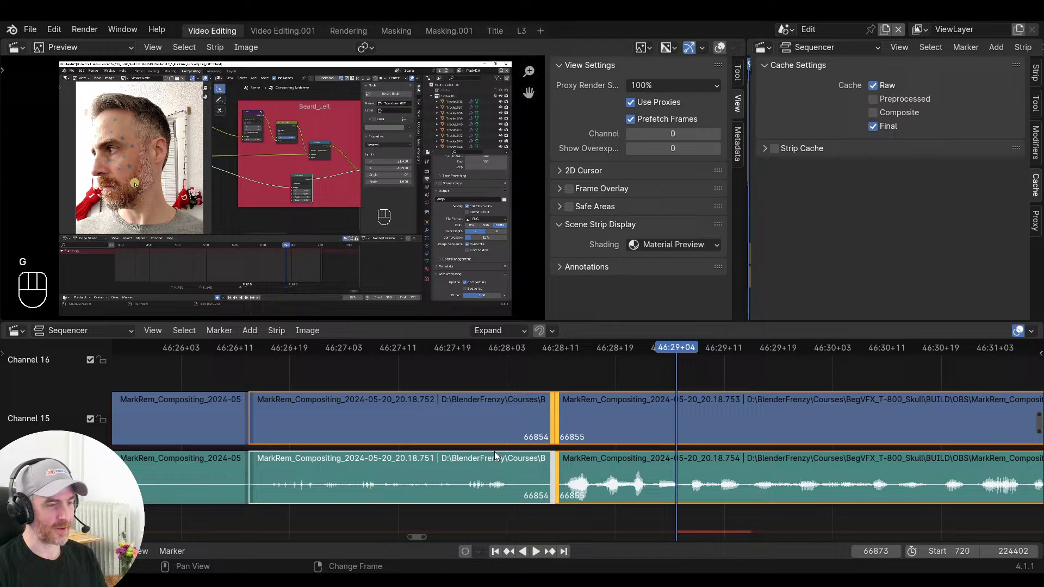
{"action": "key", "text": "g"}
{"action": "left_click", "coordinate": [532, 526]}
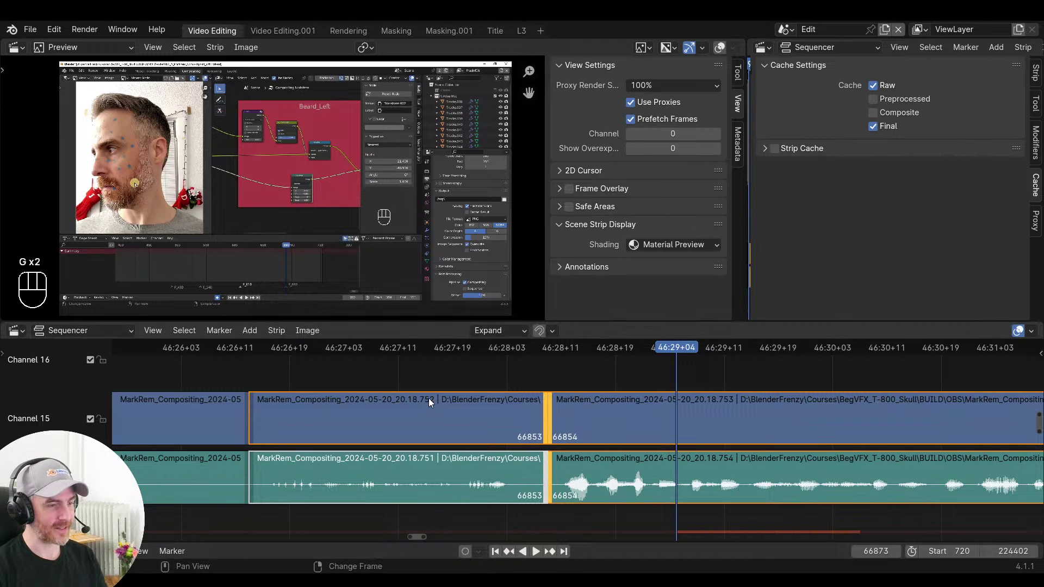
{"action": "left_click", "coordinate": [428, 399]}
{"action": "key", "text": "space"}
{"action": "key", "text": "Escape"}
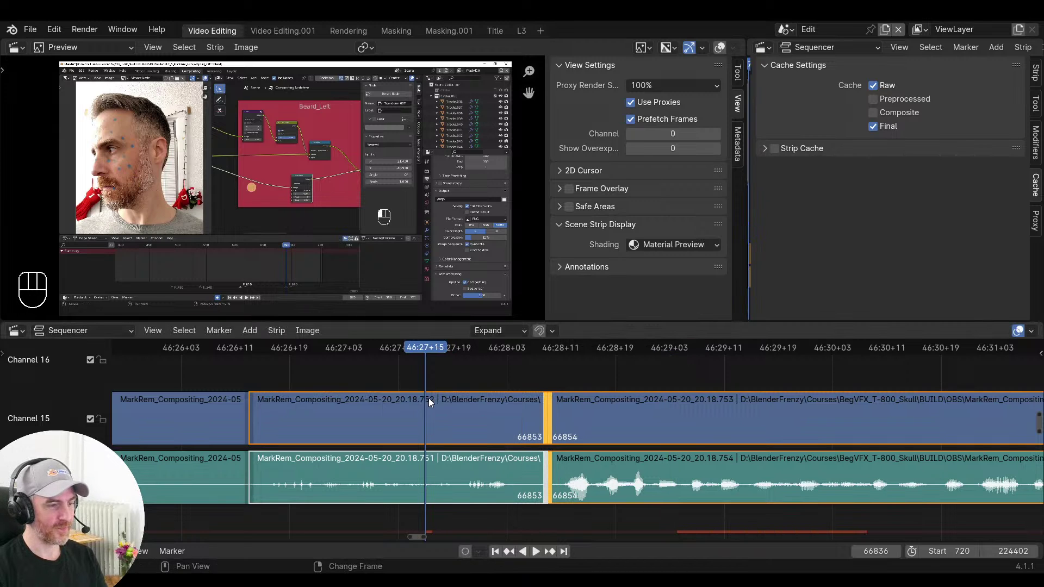
{"action": "key", "text": "space"}
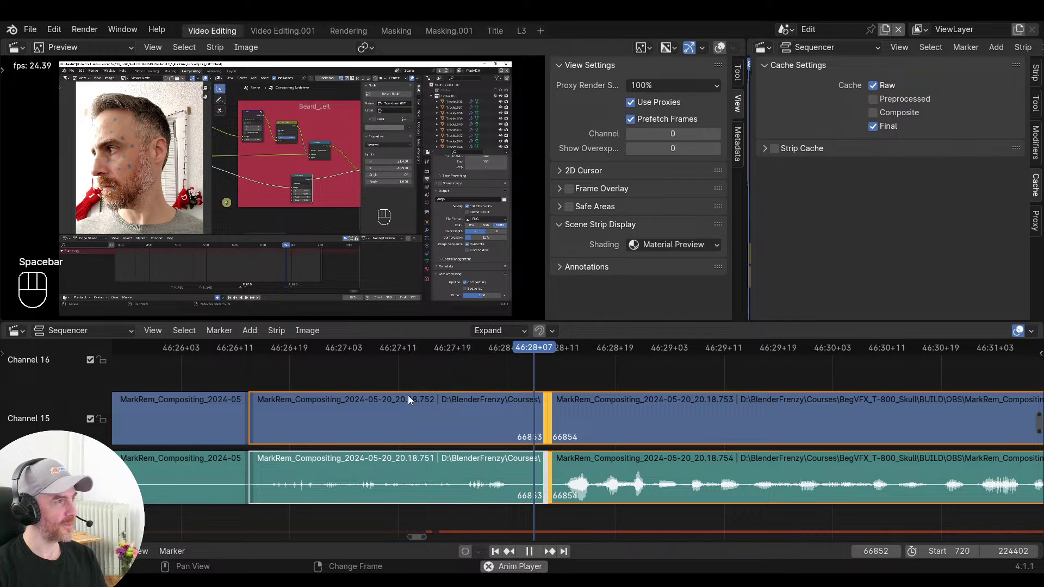
{"action": "key", "text": "space"}
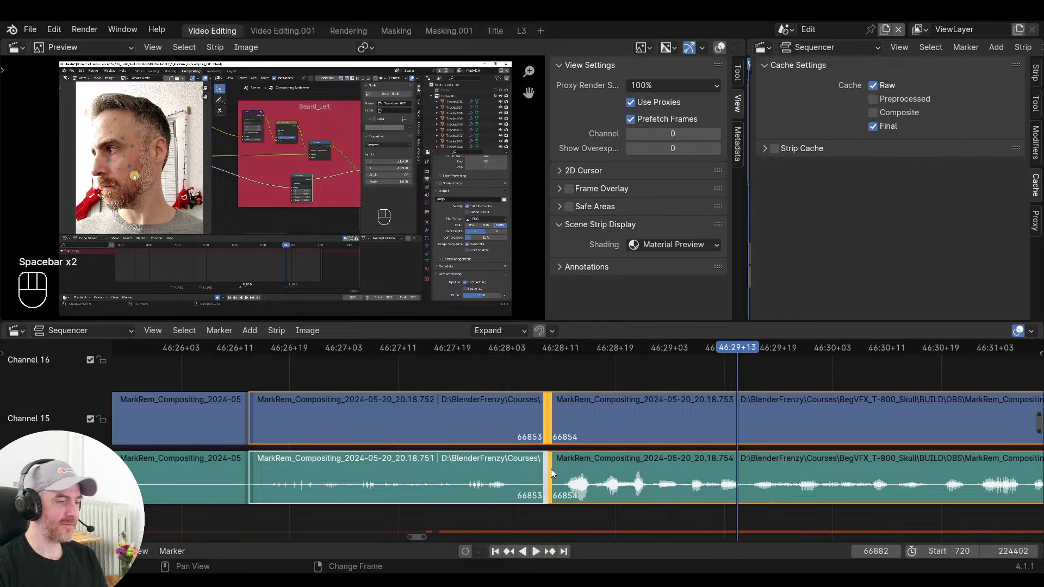
Select only the two facing video handles at the frame 66854 join and slide them about 2 frames later
{"action": "left_click", "coordinate": [554, 421]}
{"action": "scroll", "coordinate": [550, 438], "scroll_direction": "up", "scroll_amount": 3}
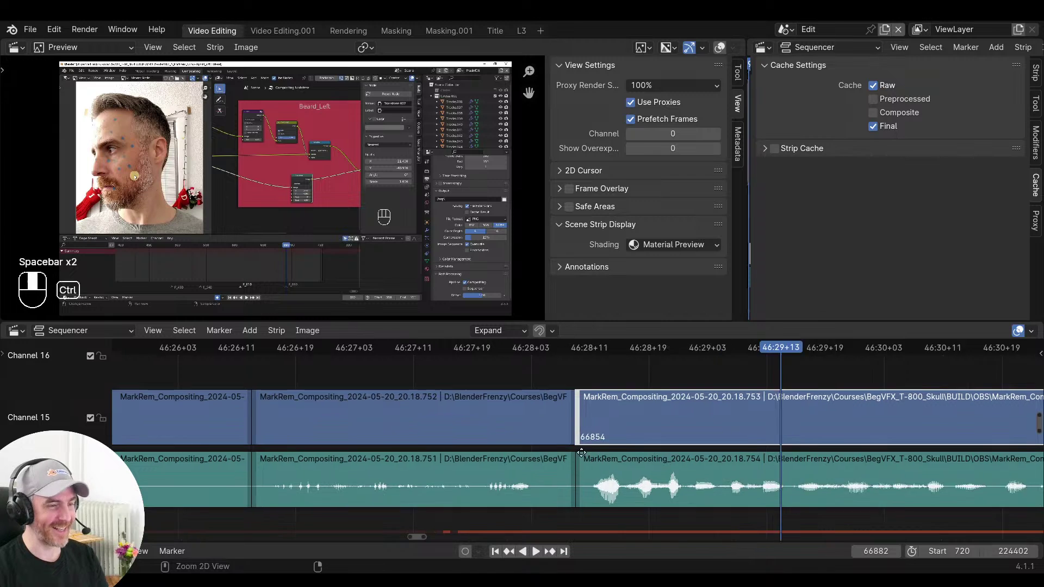
{"action": "left_click", "coordinate": [573, 428], "text": "shift"}
{"action": "key", "text": "g"}
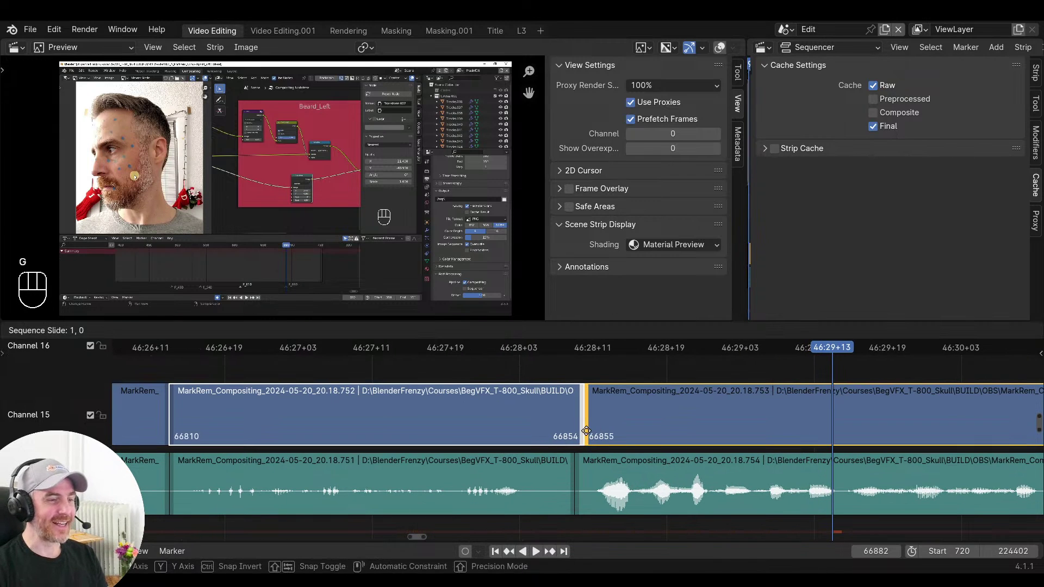
{"action": "left_click", "coordinate": [595, 430]}
Select both facing audio handles at the frame 66854 join, slide them to frame 66849, and replay the transition from frame 66830
{"action": "left_click", "coordinate": [575, 485]}
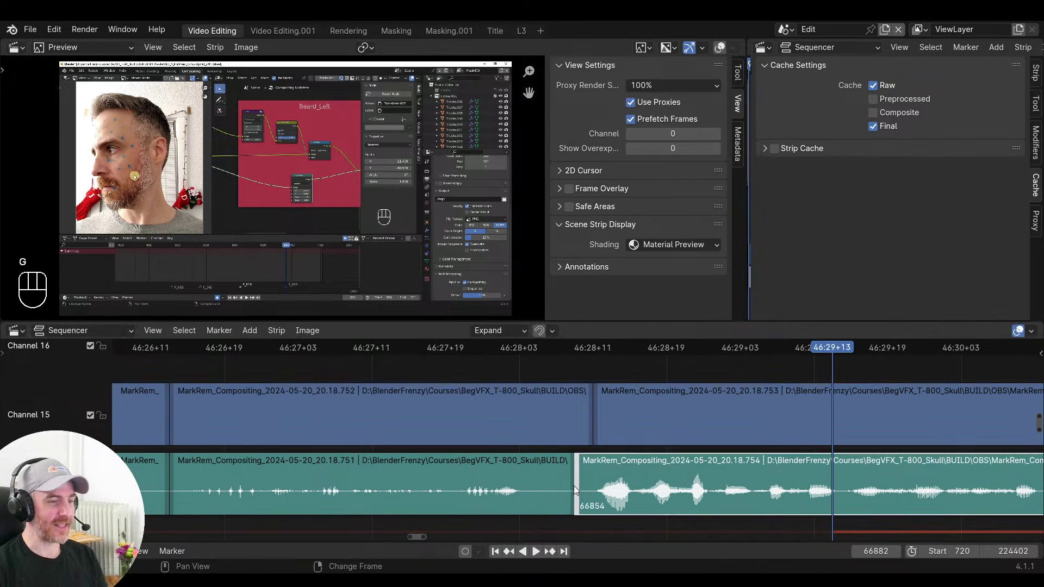
{"action": "left_click", "coordinate": [564, 498], "text": "shift"}
{"action": "key", "text": "g"}
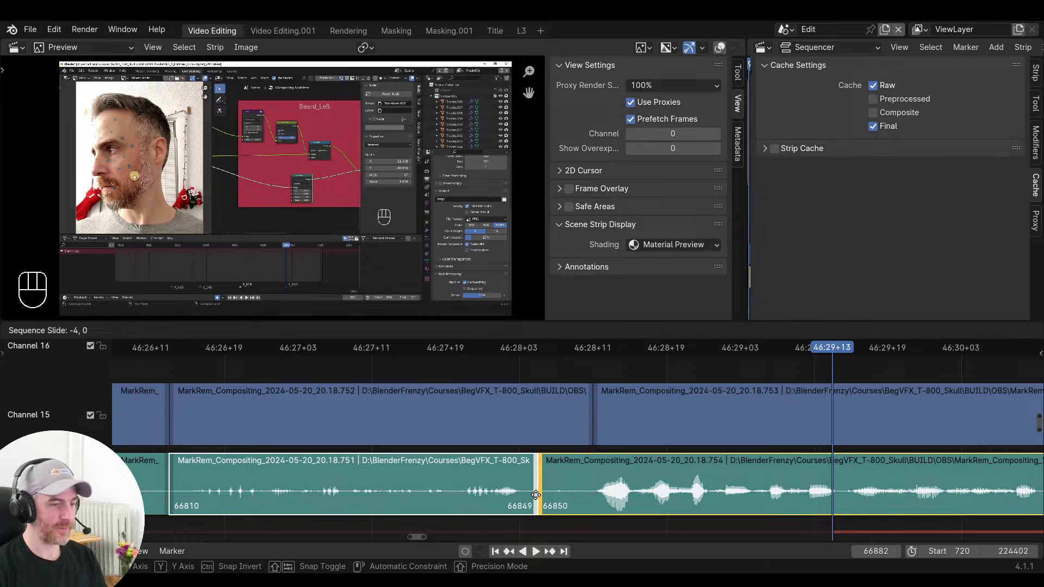
{"action": "left_click", "coordinate": [529, 496]}
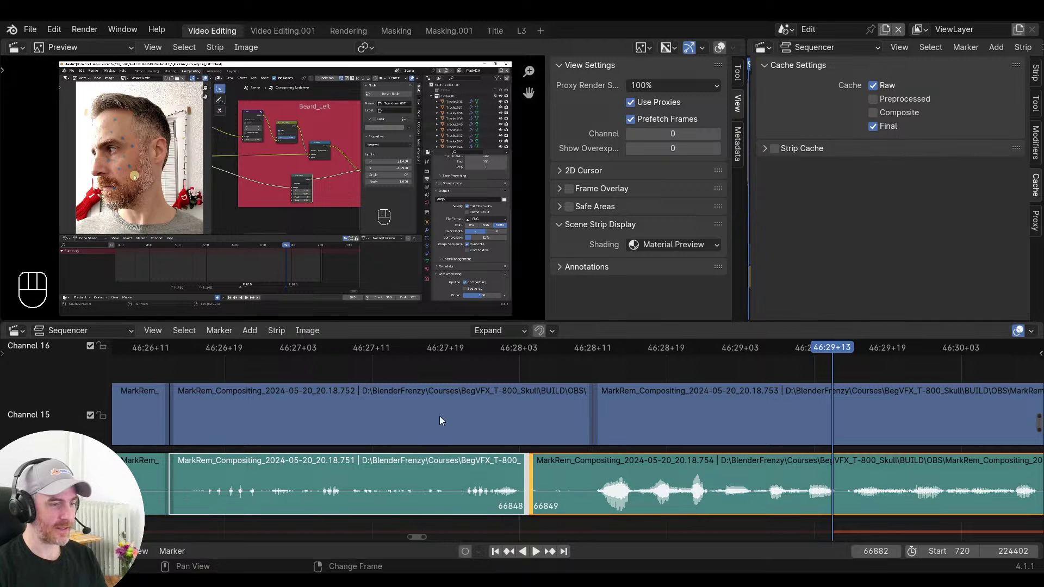
{"action": "left_click", "coordinate": [362, 409]}
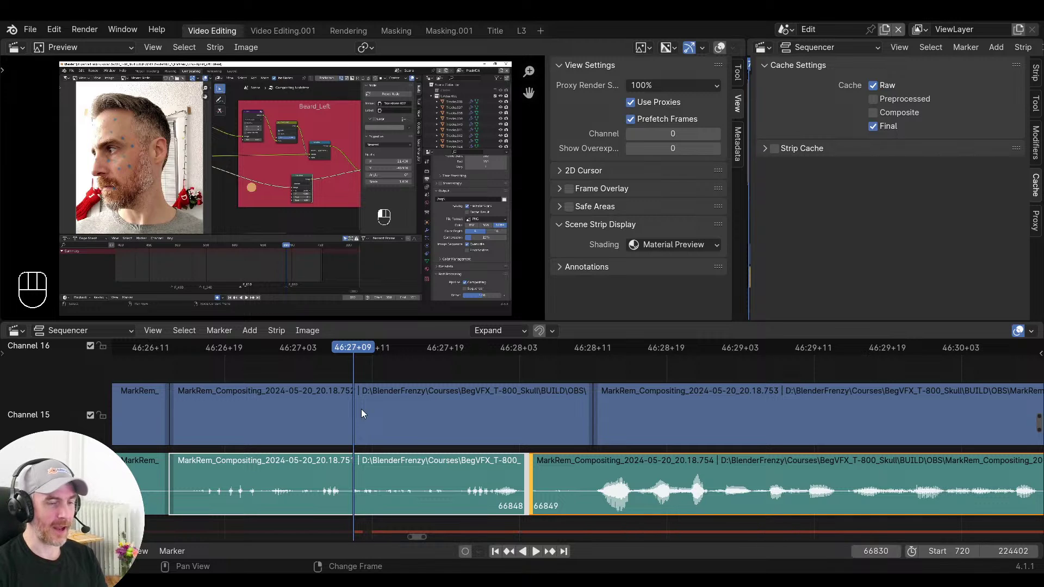
{"action": "key", "text": "space"}
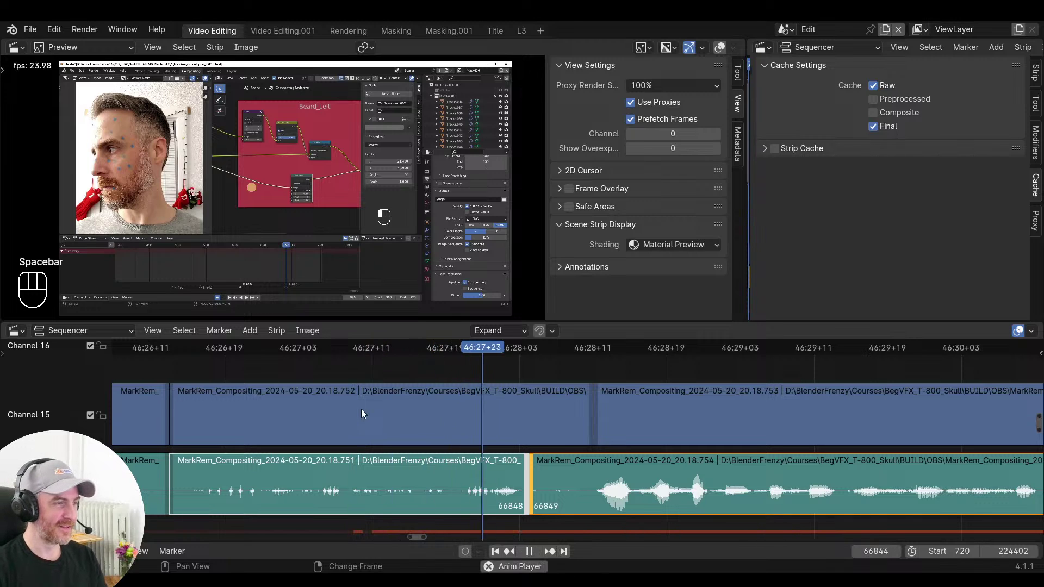
{"action": "key", "text": "space"}
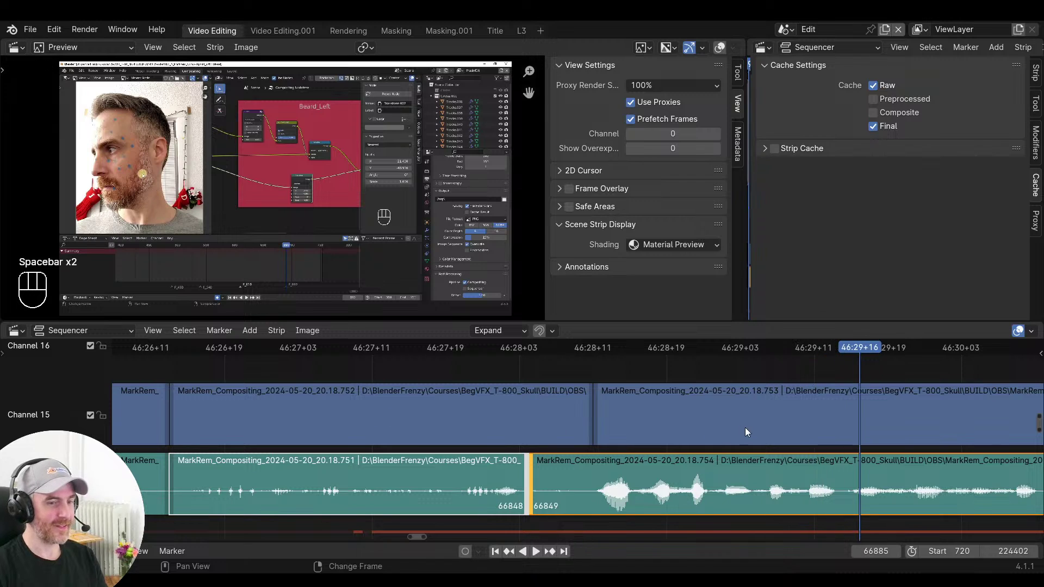
Set the preview's proxy render size to 25% and save the project
{"action": "scroll", "coordinate": [744, 430], "scroll_direction": "down", "scroll_amount": 3}
{"action": "left_click", "coordinate": [642, 87]}
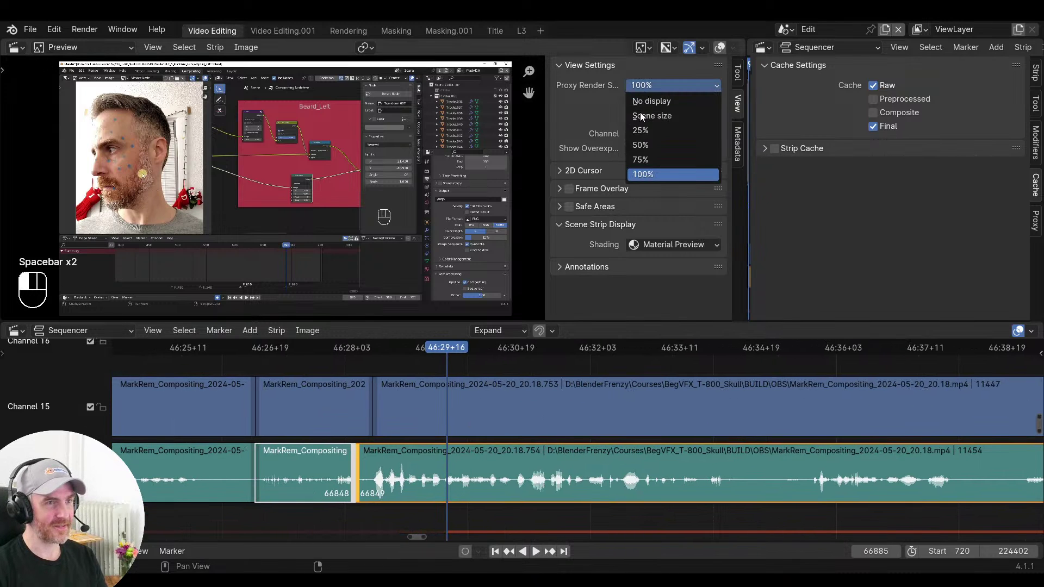
{"action": "key", "text": "Return"}
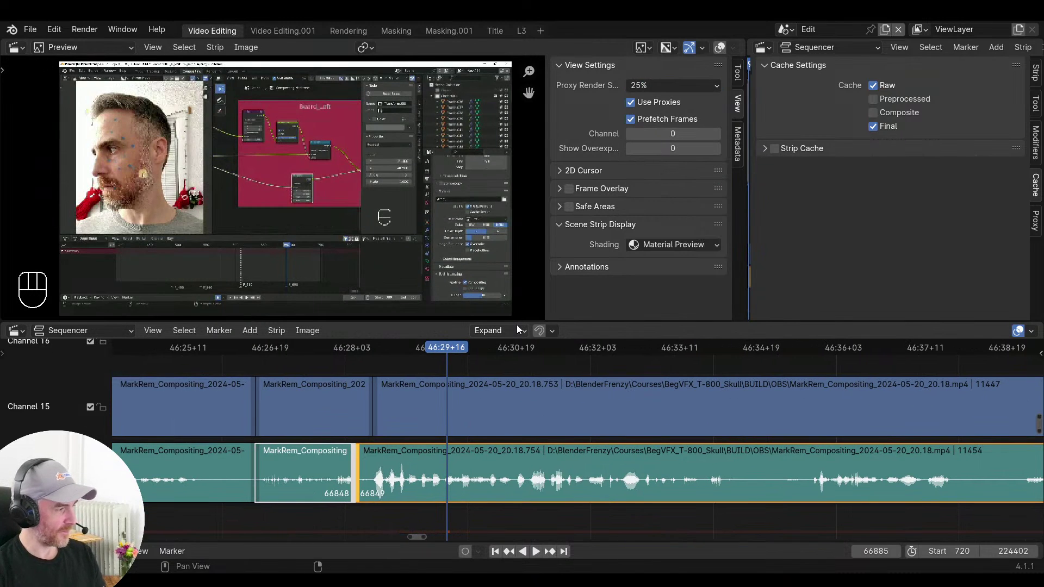
{"action": "key", "text": "ctrl+s"}
Play on from frame 66885 to the pause in the narration and split the video and audio strips together at frame 66999
{"action": "middle_click_drag", "start_coordinate": [654, 400], "coordinate": [678, 447], "text": "ctrl"}
{"action": "key", "text": "space"}
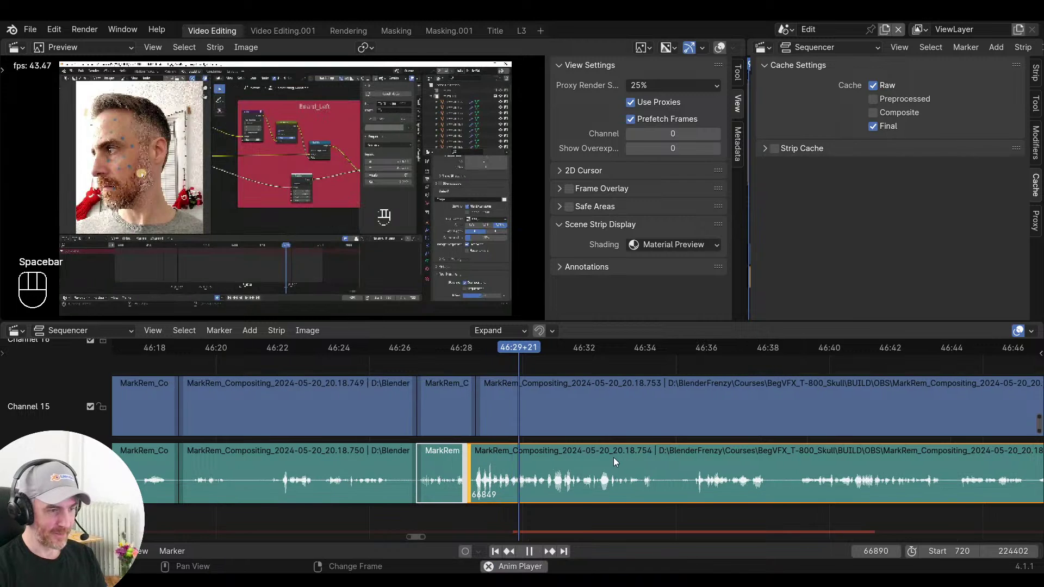
{"action": "middle_click_drag", "start_coordinate": [613, 458], "coordinate": [563, 518]}
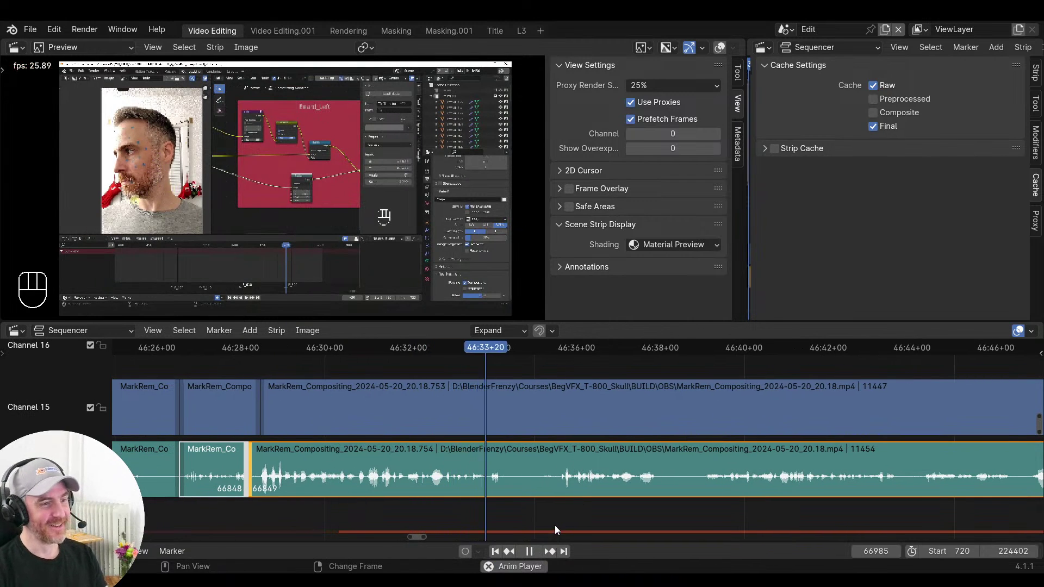
{"action": "key", "text": "space"}
{"action": "left_click", "coordinate": [540, 406]}
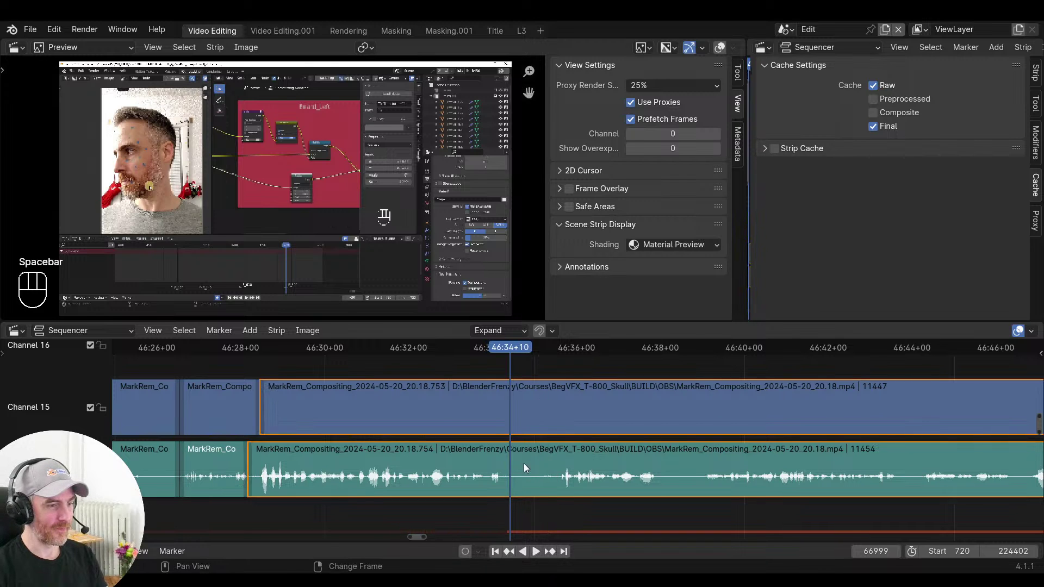
{"action": "key", "text": "f"}
Trim the start of the video and audio strips after the frame 66999 cut to frame 67014, close the gap and replay the join
{"action": "left_click", "coordinate": [541, 493]}
{"action": "key", "text": "space"}
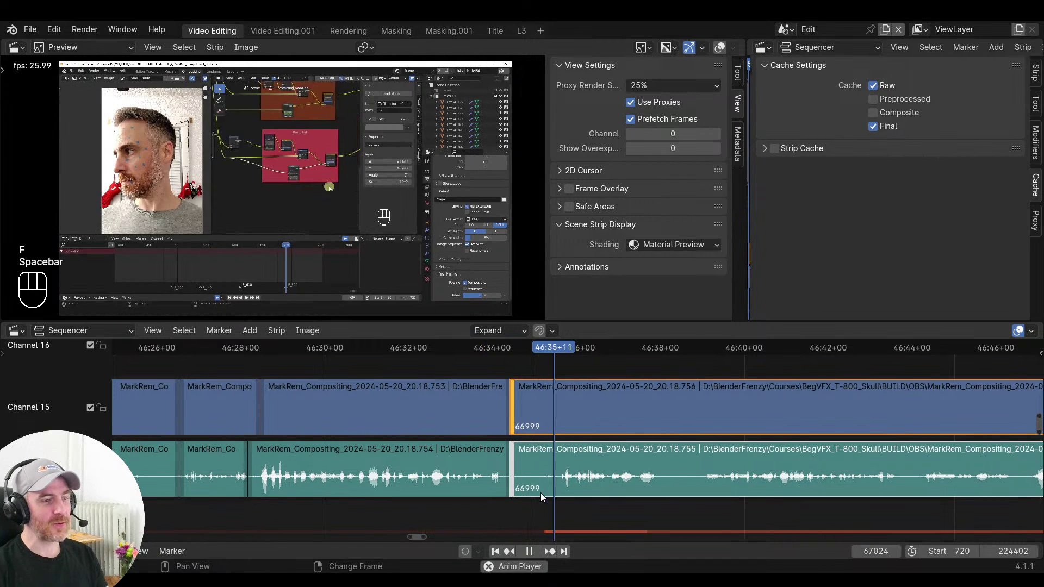
{"action": "scroll", "coordinate": [576, 492], "scroll_direction": "up", "scroll_amount": 3}
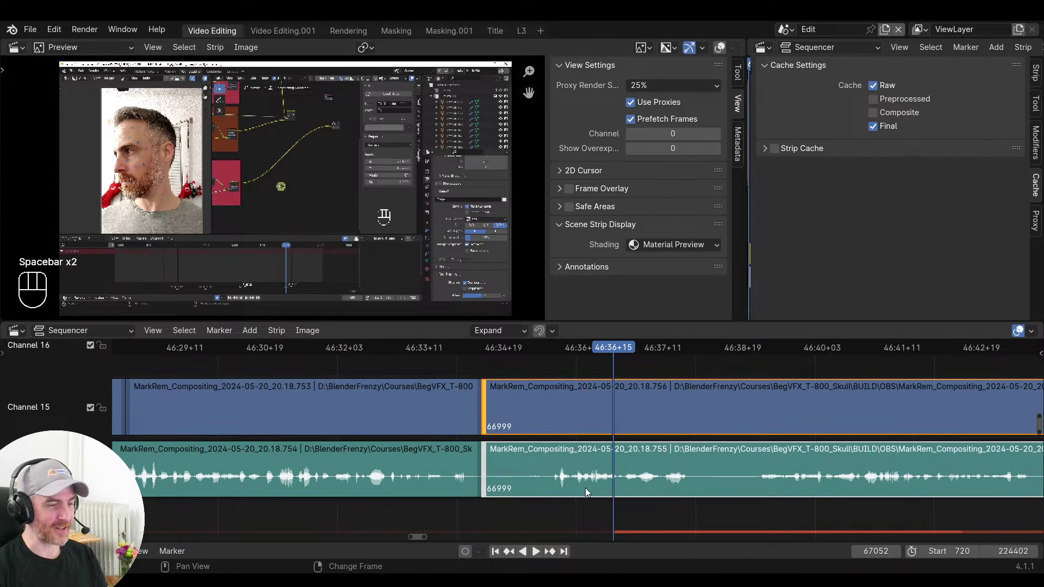
{"action": "left_click", "coordinate": [513, 498]}
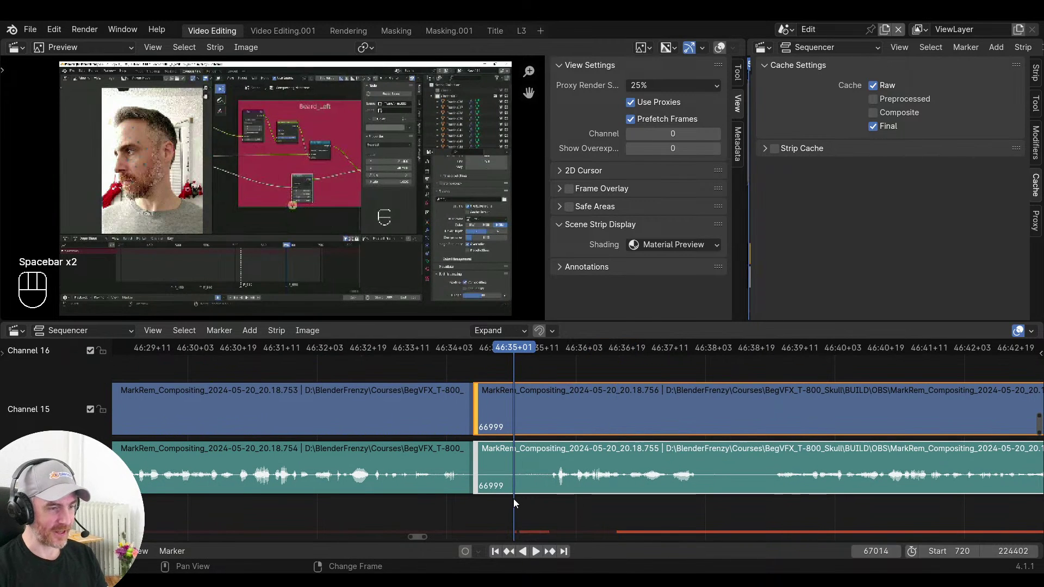
{"action": "key", "text": "space"}
{"action": "key", "text": "space"}
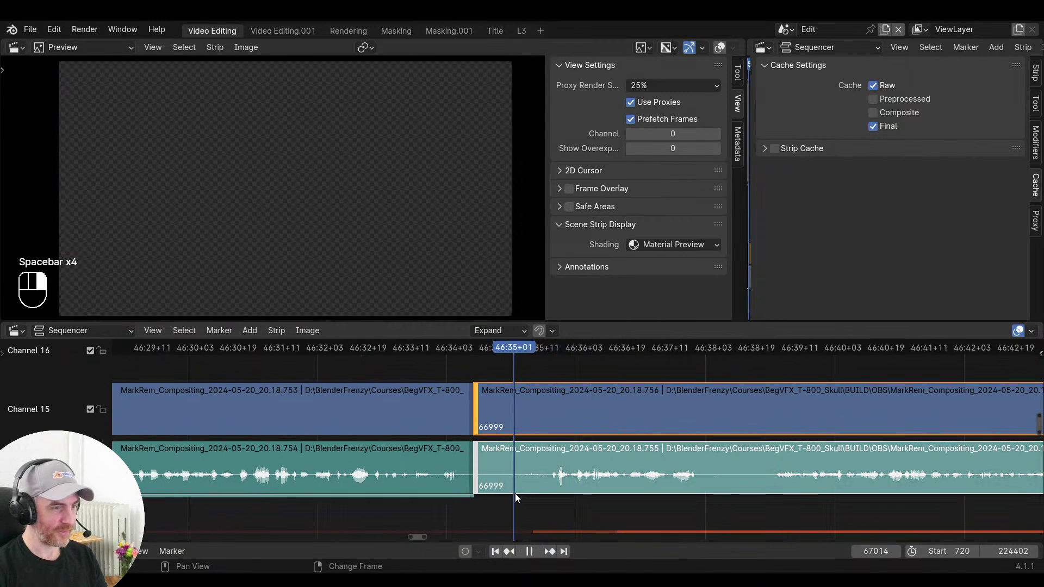
{"action": "key", "text": "s"}
{"action": "left_click", "coordinate": [446, 487]}
{"action": "key", "text": "v"}
{"action": "key", "text": "space"}
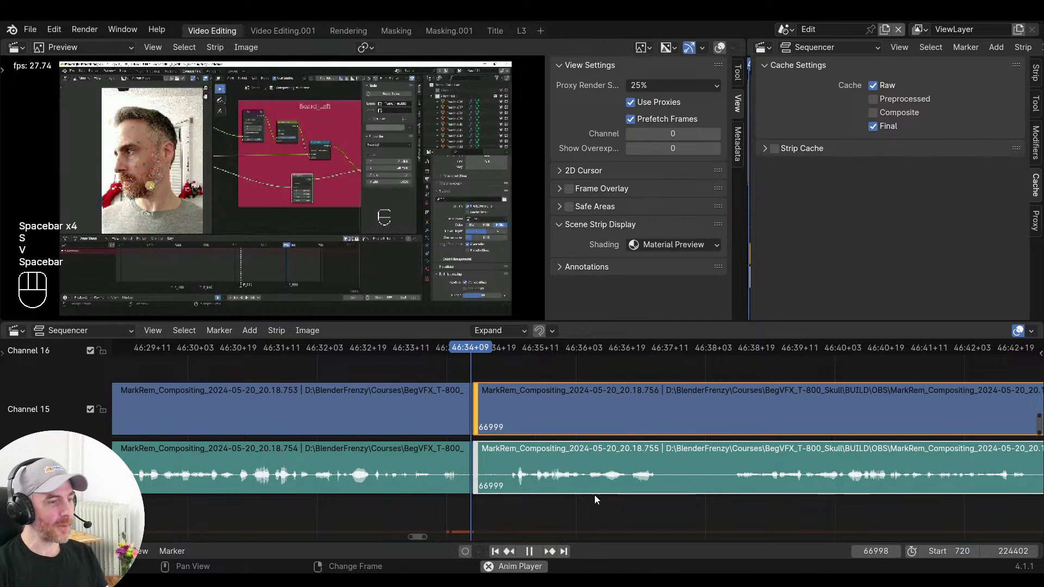
Listen on from the frame 66999 join to the next pause in the narration and split the video and audio strips at frame 67071
{"action": "key", "text": "space"}
{"action": "key", "text": "space"}
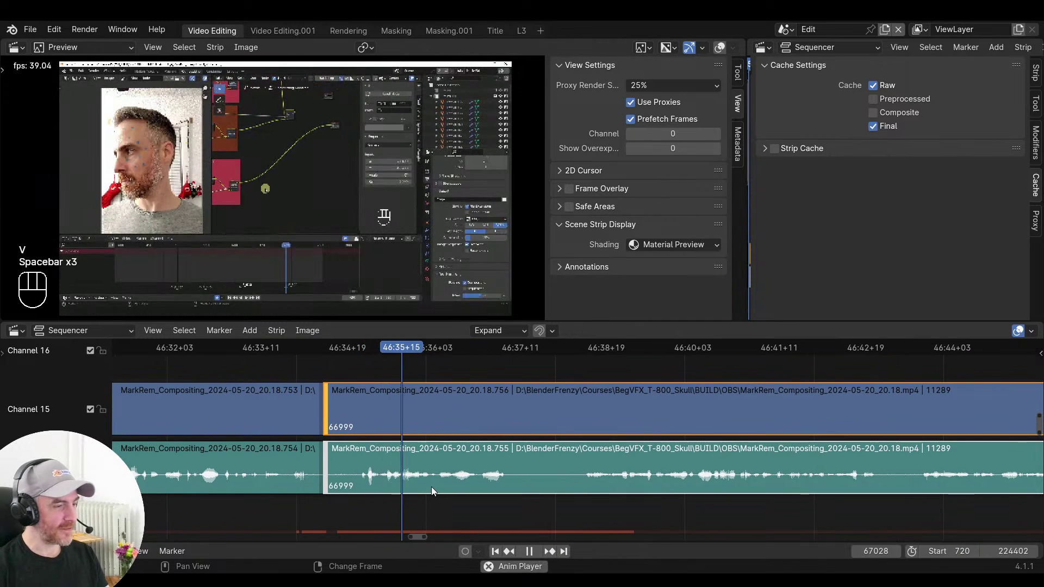
{"action": "key", "text": "space"}
{"action": "key", "text": "space"}
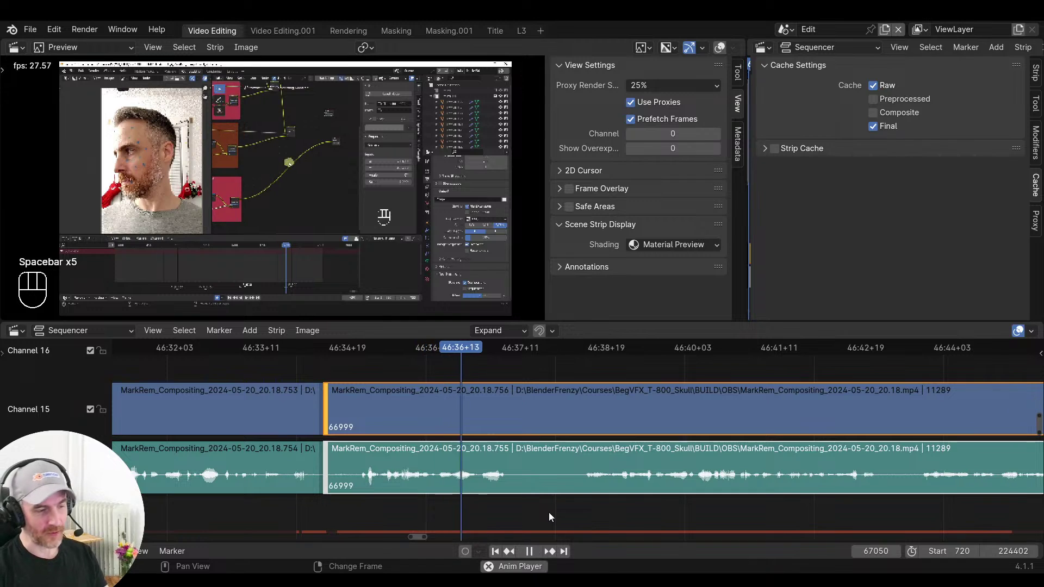
{"action": "key", "text": "space"}
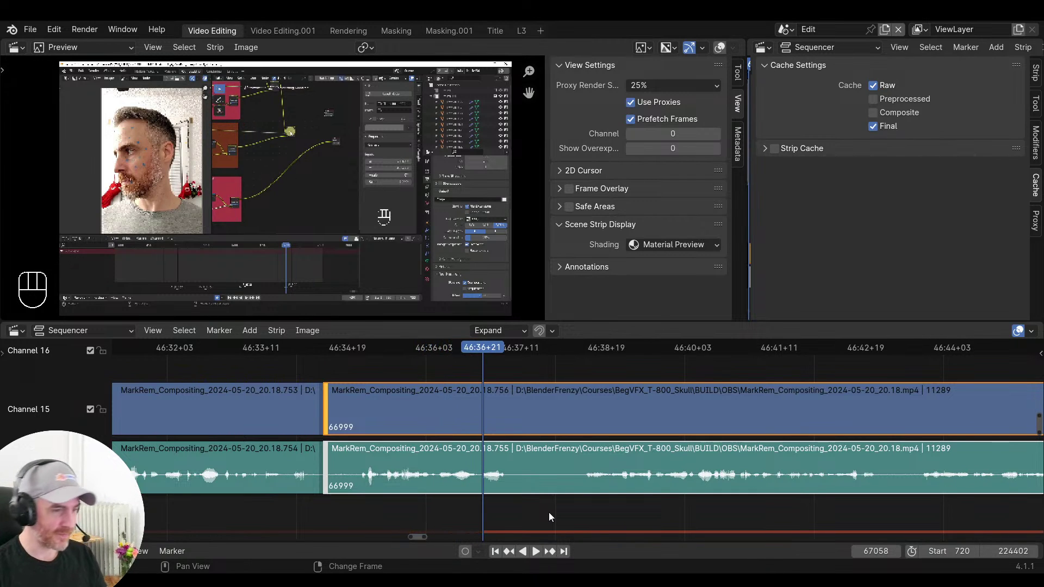
{"action": "key", "text": "space"}
{"action": "key", "text": "space"}
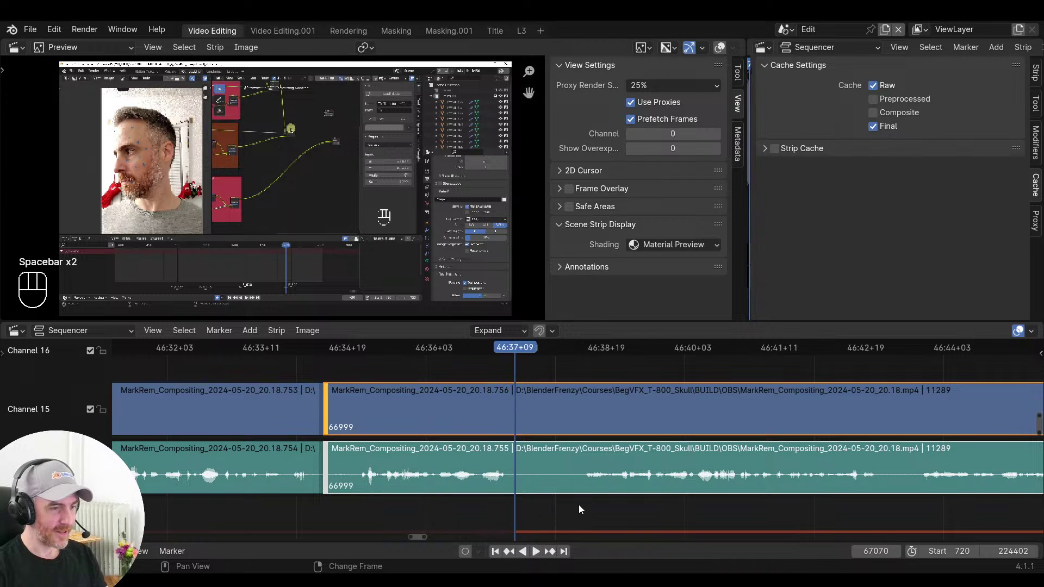
{"action": "right_click", "coordinate": [577, 510]}
{"action": "right_click", "coordinate": [426, 530]}
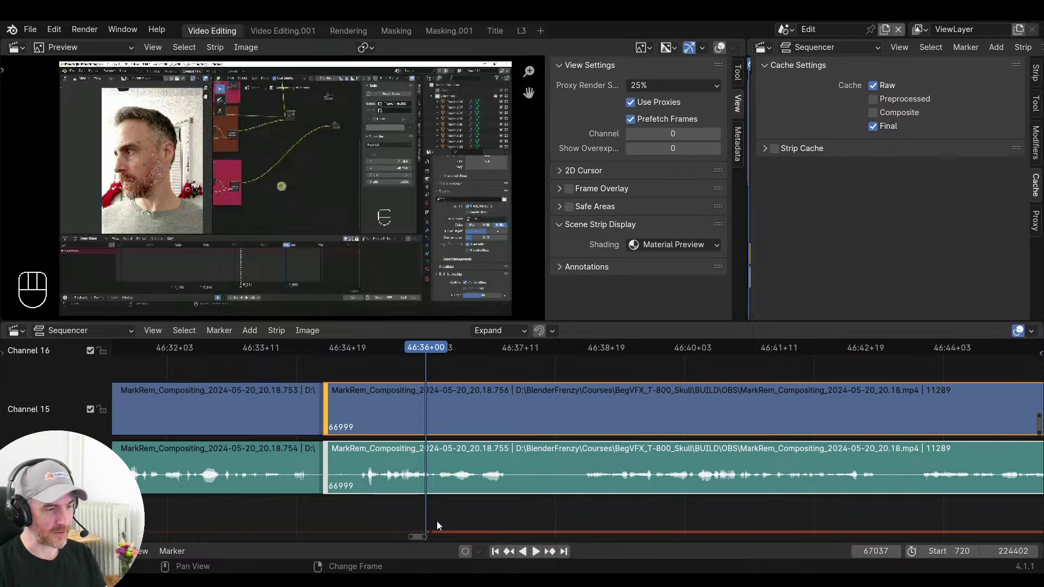
{"action": "right_click", "coordinate": [334, 487]}
{"action": "key", "text": "space"}
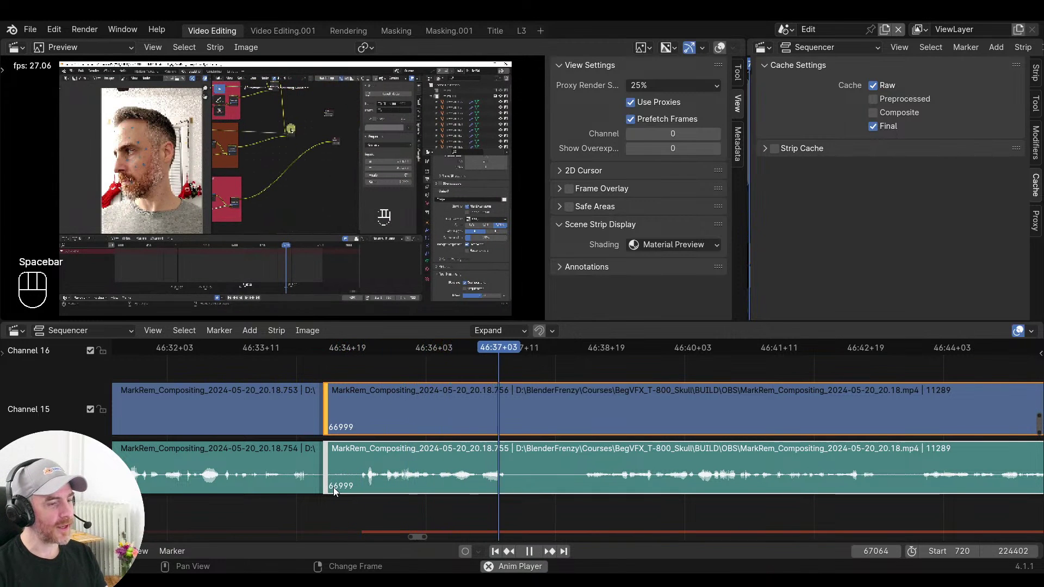
{"action": "key", "text": "space"}
{"action": "key", "text": "k"}
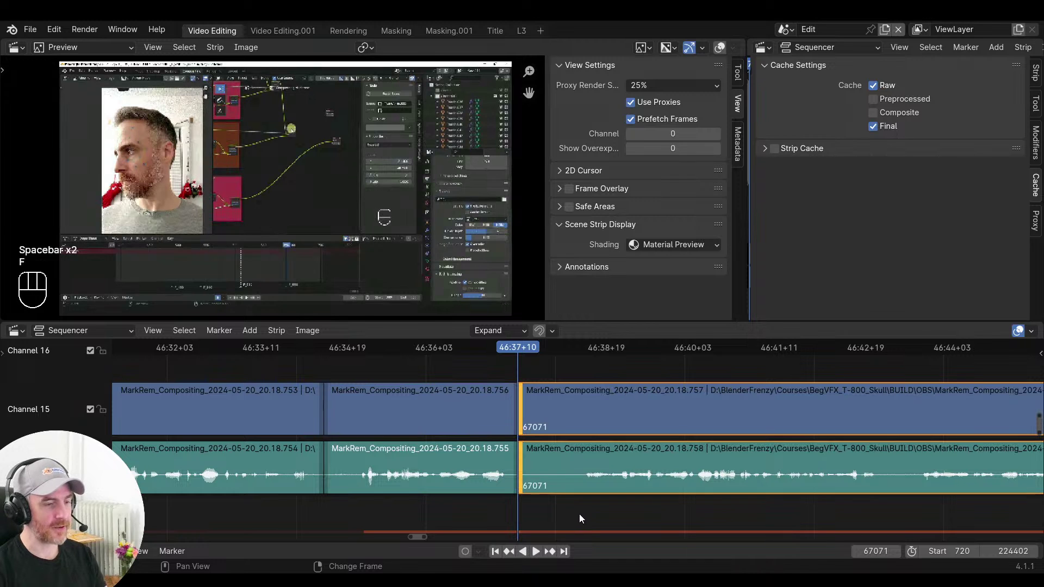
Trim the start of the strips after the frame 67071 cut to frame 67095, close the gap and replay the transition
{"action": "right_click", "coordinate": [583, 514]}
{"action": "right_click", "coordinate": [455, 493]}
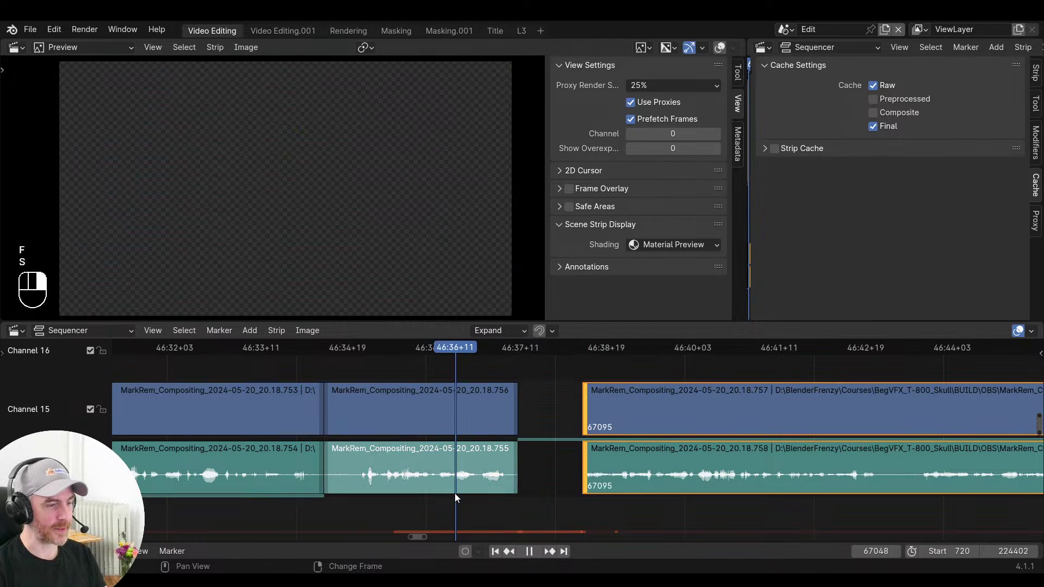
{"action": "key", "text": "space"}
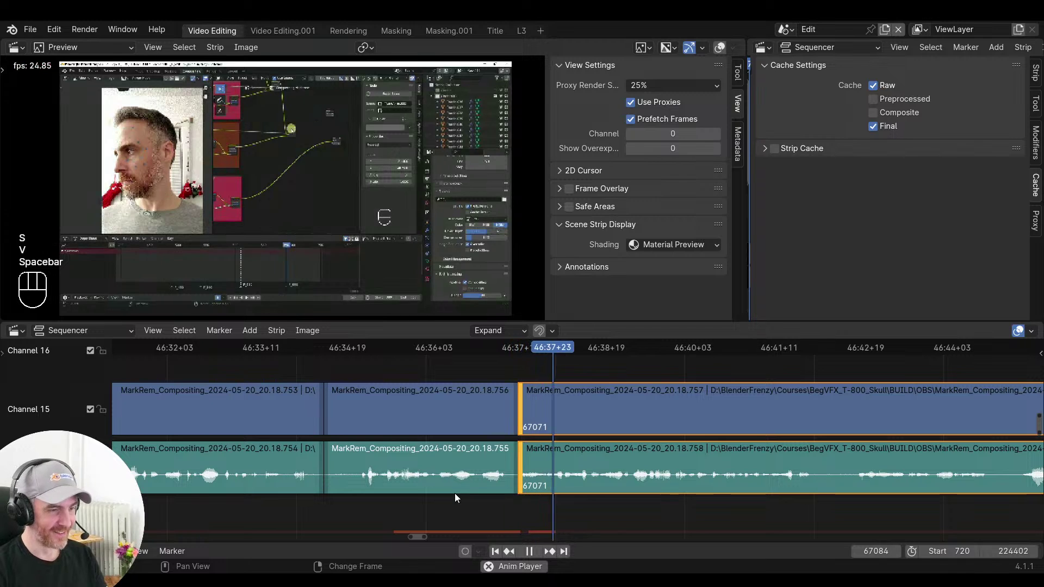
{"action": "right_click", "coordinate": [296, 490]}
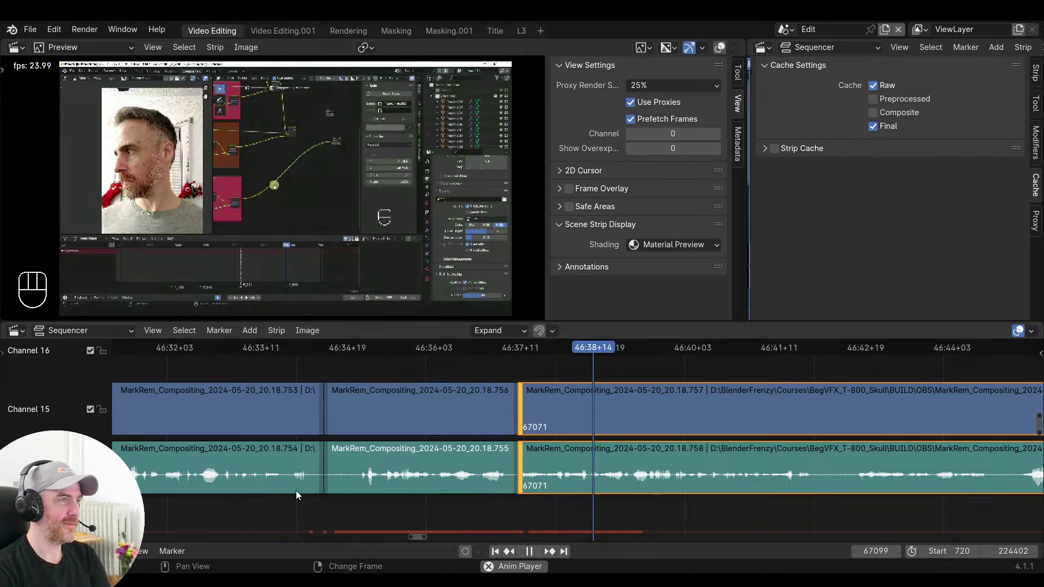
{"action": "key", "text": "space"}
{"action": "left_click", "coordinate": [431, 513]}
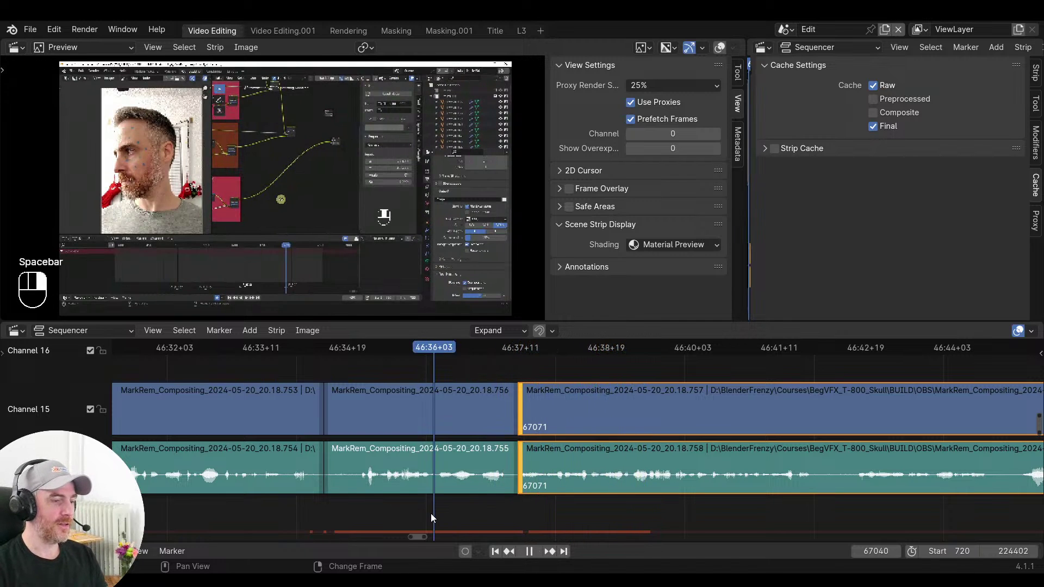
{"action": "key", "text": "space"}
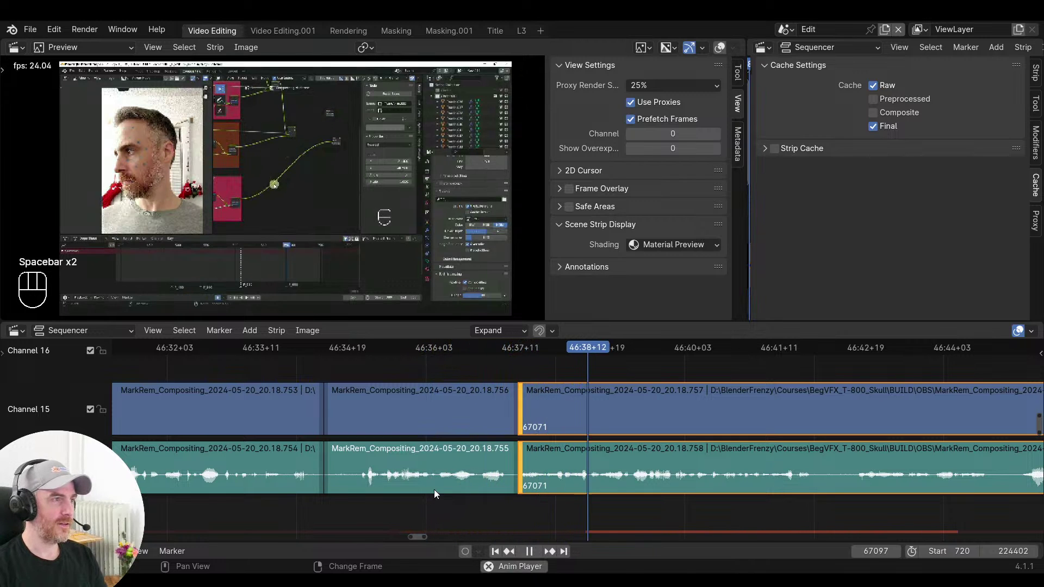
Stop playback and turn off Prefetch Frames for the preview
{"action": "key", "text": "space"}
{"action": "left_click", "coordinate": [632, 122]}
{"action": "scroll", "coordinate": [554, 487], "scroll_direction": "down", "scroll_amount": 4}
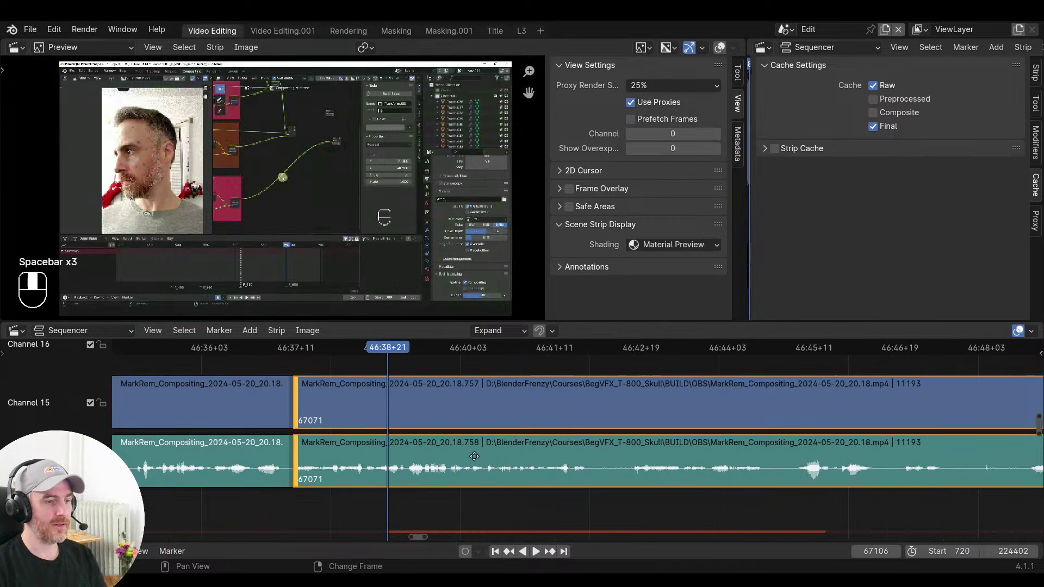
Play on from frame 67106 to the next pause in the narration and split the video and audio strips at frame 67466
{"action": "key", "text": "space"}
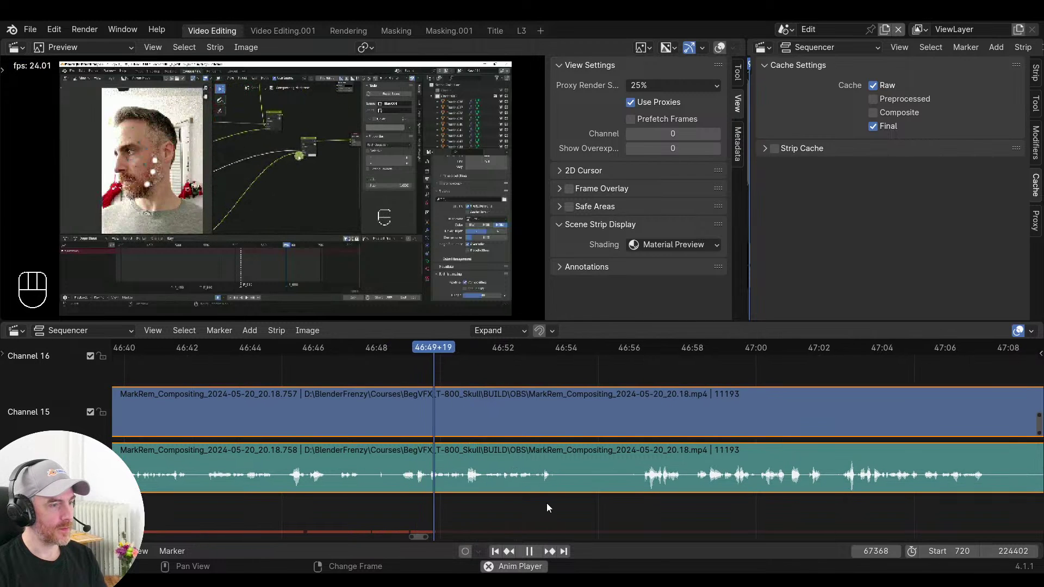
{"action": "middle_click_drag", "start_coordinate": [692, 501], "coordinate": [522, 508], "text": "ctrl"}
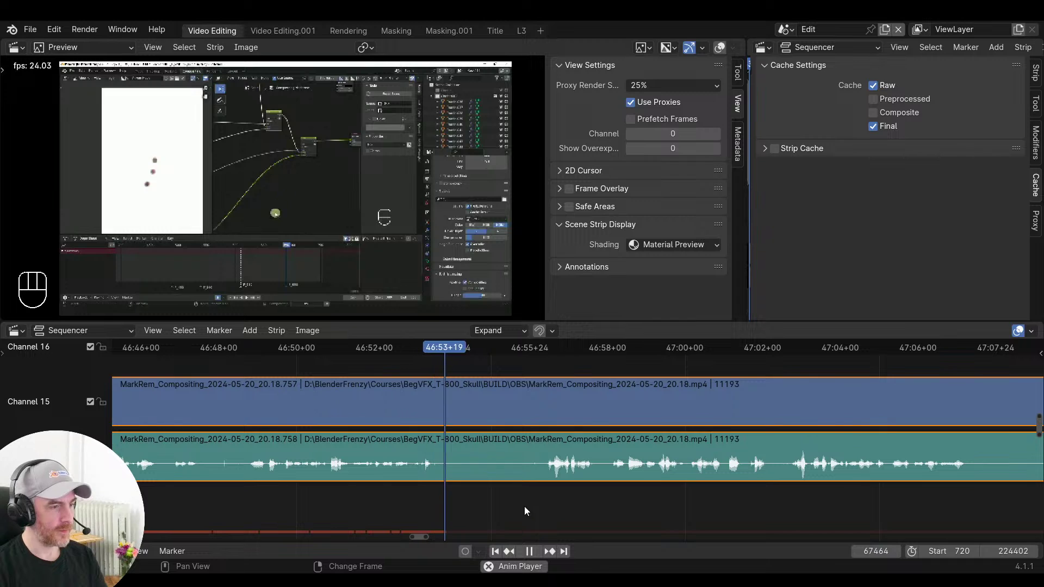
{"action": "left_click", "coordinate": [416, 494]}
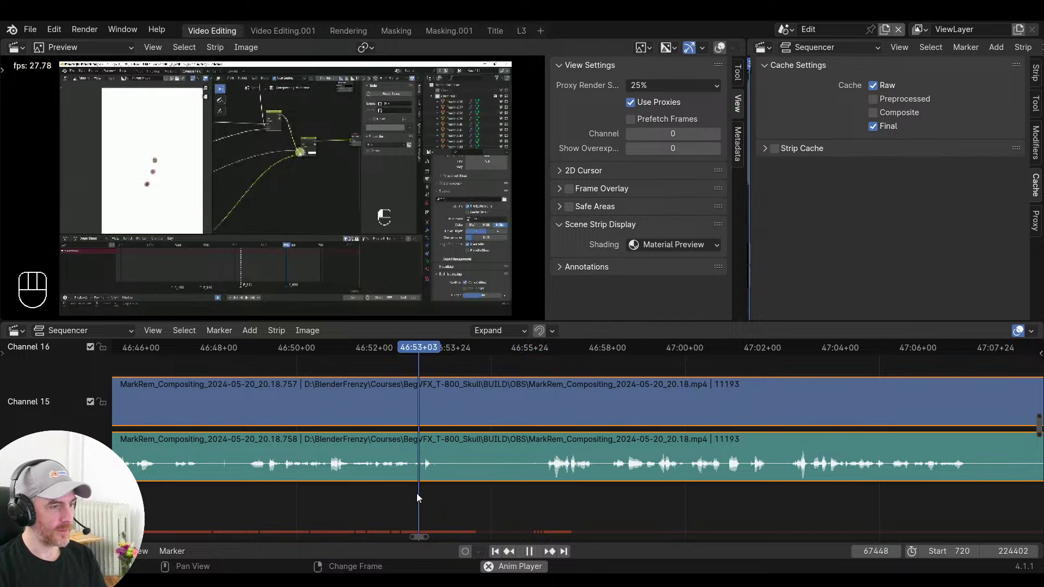
{"action": "key", "text": "space"}
{"action": "key", "text": "f"}
Trim the start of the strips after the cut to frame 67509 and listen from there to check where the speech begins
{"action": "key", "text": "s"}
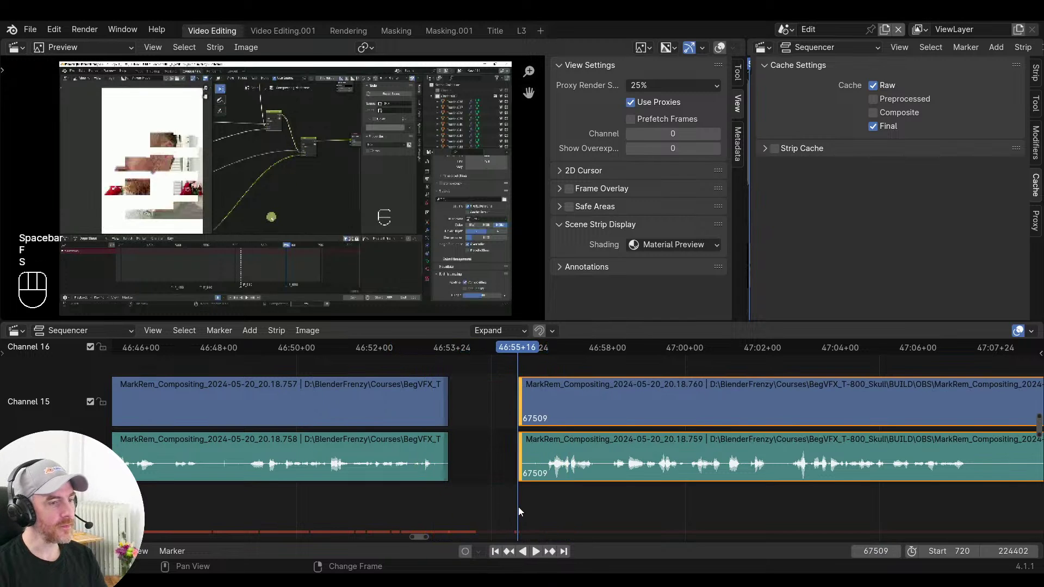
{"action": "key", "text": "space"}
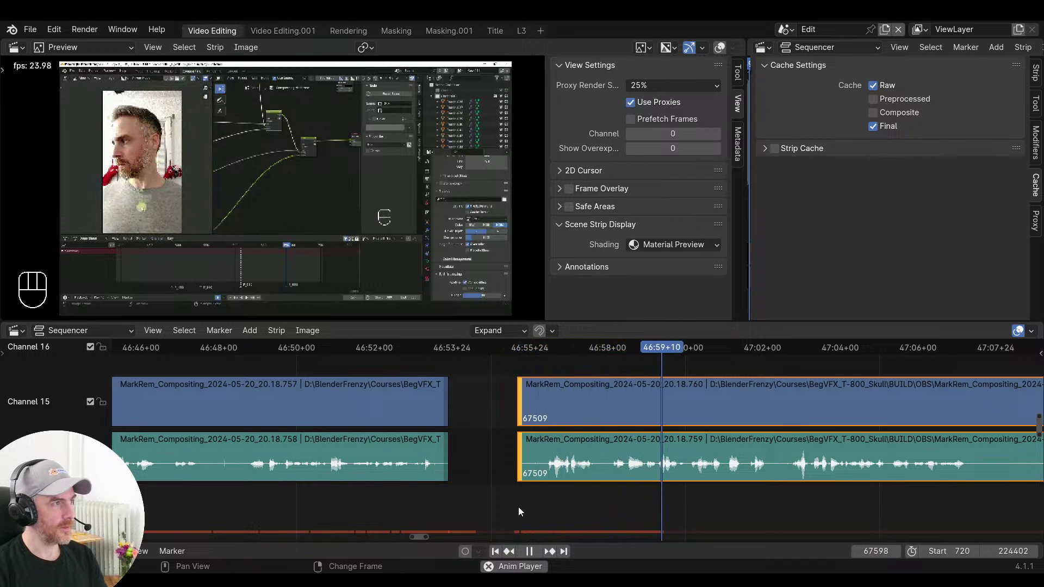
{"action": "middle_click_drag", "start_coordinate": [629, 505], "coordinate": [591, 503]}
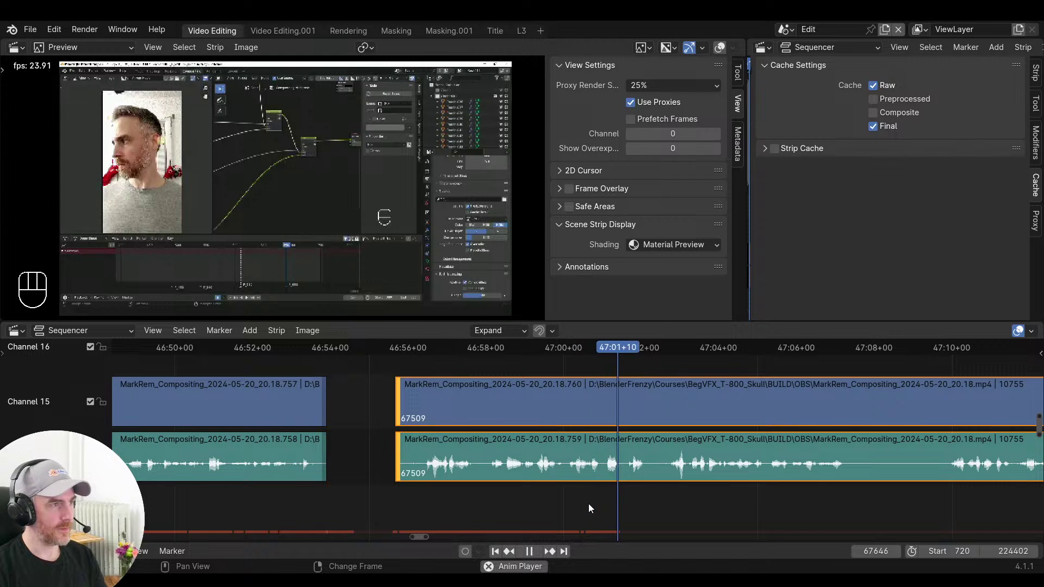
{"action": "key", "text": "space"}
{"action": "left_click", "coordinate": [383, 505]}
{"action": "key", "text": "space"}
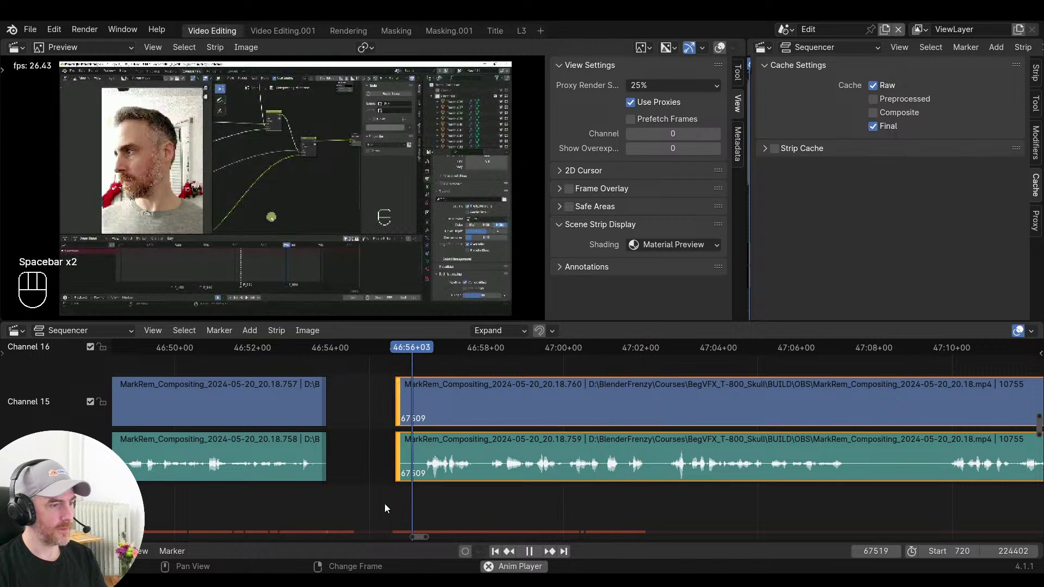
{"action": "key", "text": "space"}
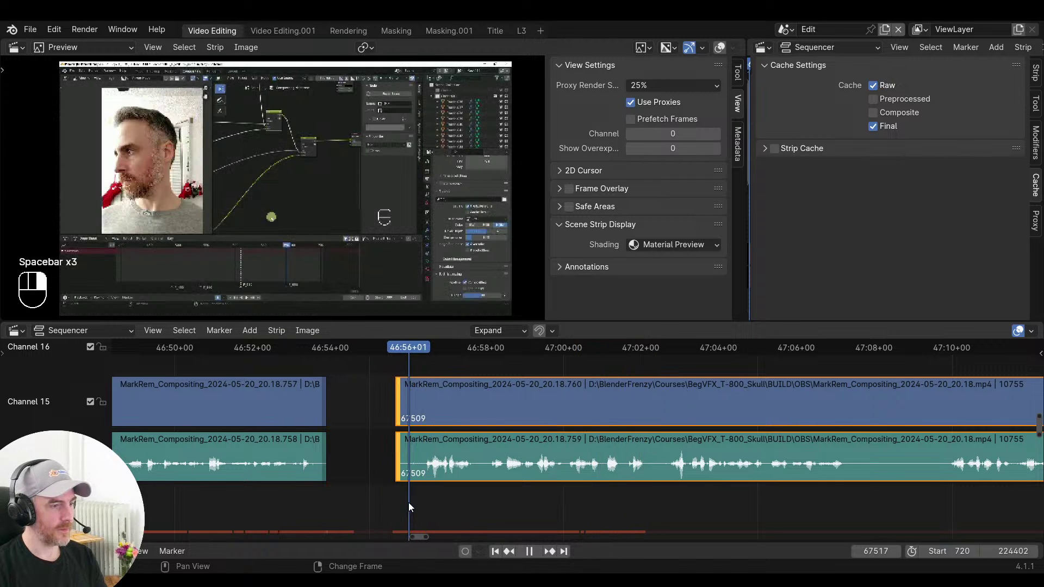
Trim the start of the same strips further to frame 67517, close the gap back to frame 67466 and replay the join
{"action": "key", "text": "s"}
{"action": "left_click", "coordinate": [307, 495]}
{"action": "key", "text": "v"}
{"action": "key", "text": "space"}
{"action": "middle_click_drag", "start_coordinate": [306, 494], "coordinate": [484, 498]}
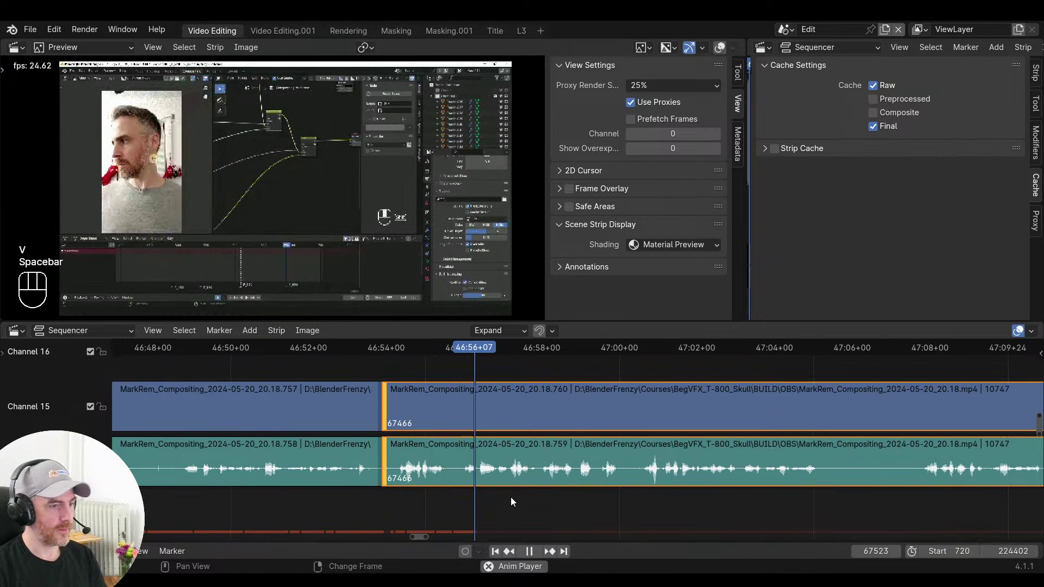
Play on to the pause following the phrase and split the video and audio strips at frame 67738
{"action": "middle_click_drag", "start_coordinate": [734, 500], "coordinate": [512, 487]}
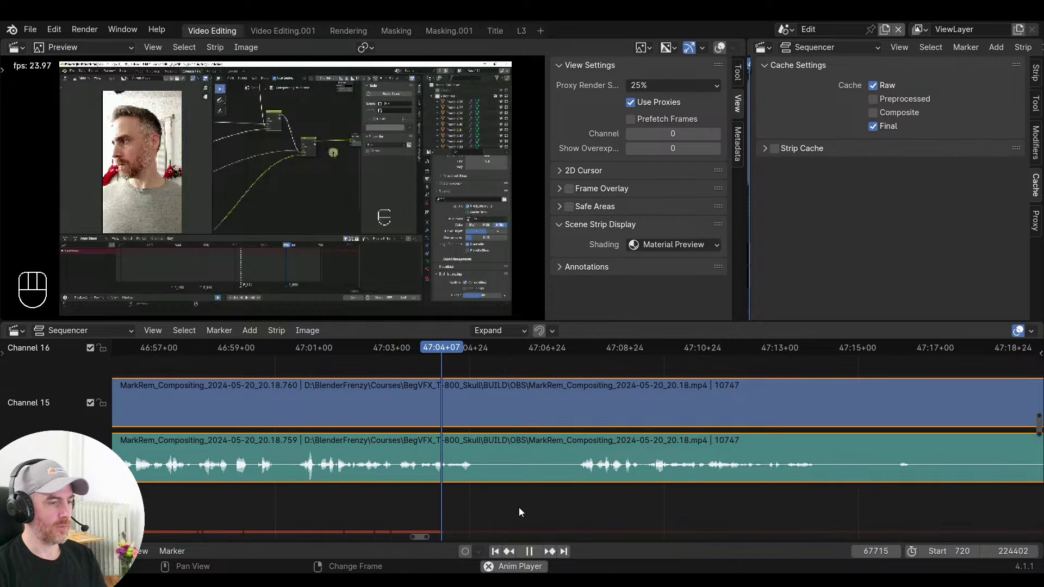
{"action": "key", "text": "space"}
{"action": "key", "text": "f"}
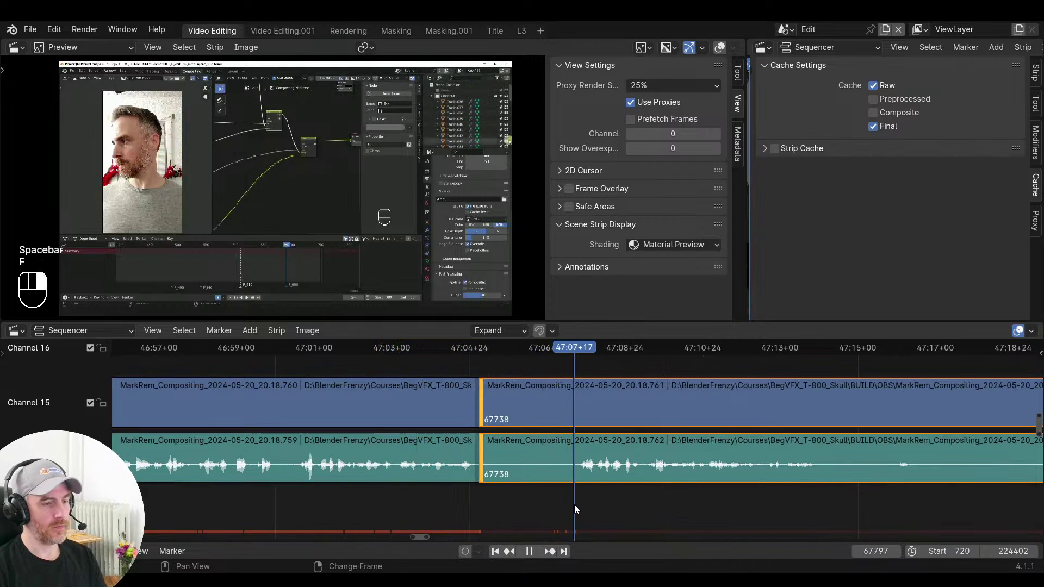
Trim the start of the strips after the frame 67738 cut to frame 67797, close the gap and play across the join
{"action": "key", "text": "s"}
{"action": "key", "text": "v"}
{"action": "key", "text": "space"}
{"action": "scroll", "coordinate": [598, 506], "scroll_direction": "down", "scroll_amount": 8}
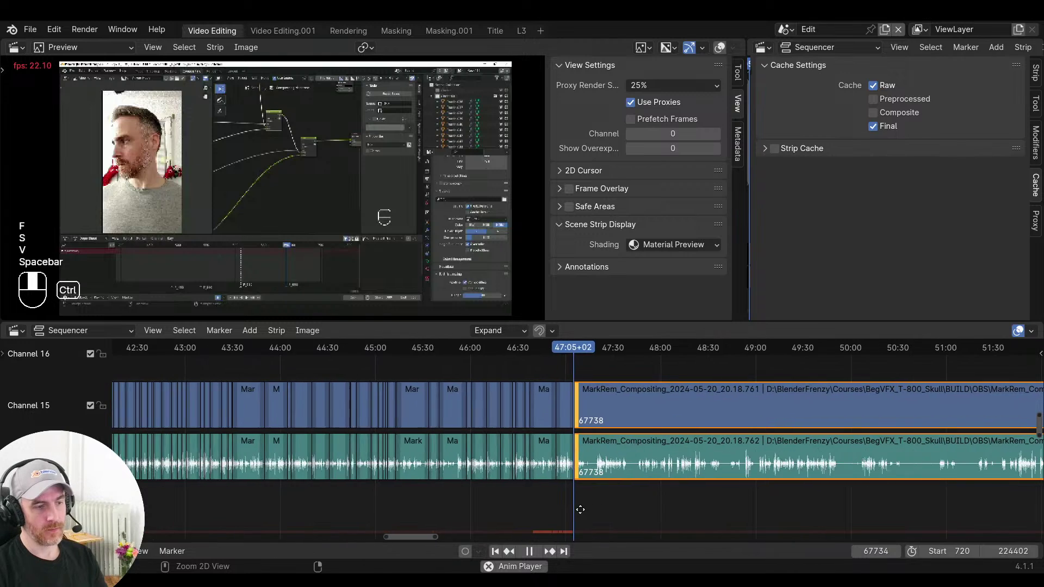
{"action": "scroll", "coordinate": [626, 506], "scroll_direction": "up", "scroll_amount": 4}
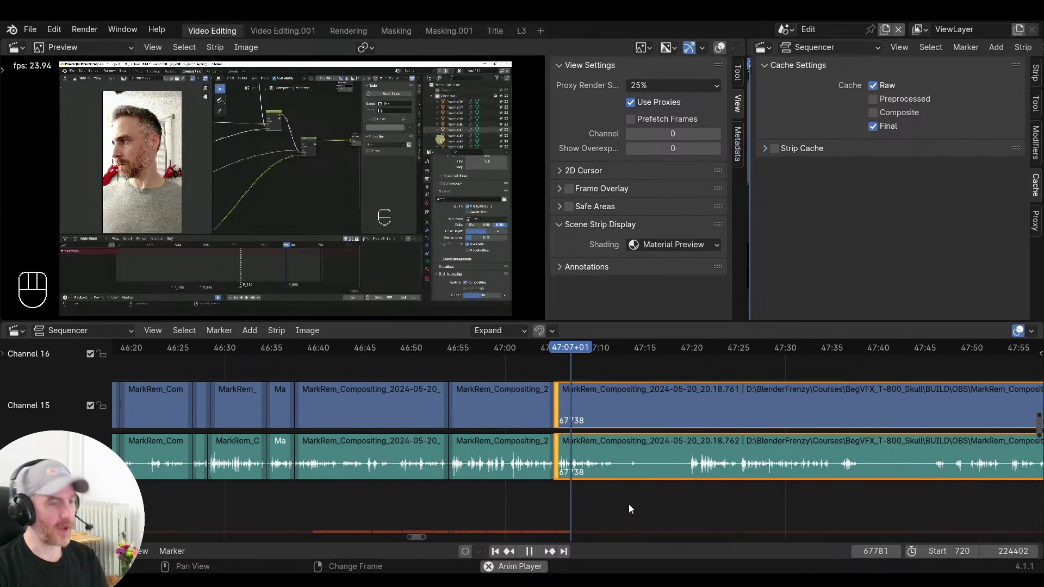
Listen to the speech after the long silence near 47:20, and replay the passage across the frame 67738 join to compare
{"action": "key", "text": "space"}
{"action": "middle_click_drag", "start_coordinate": [607, 509], "coordinate": [677, 500], "text": "ctrl"}
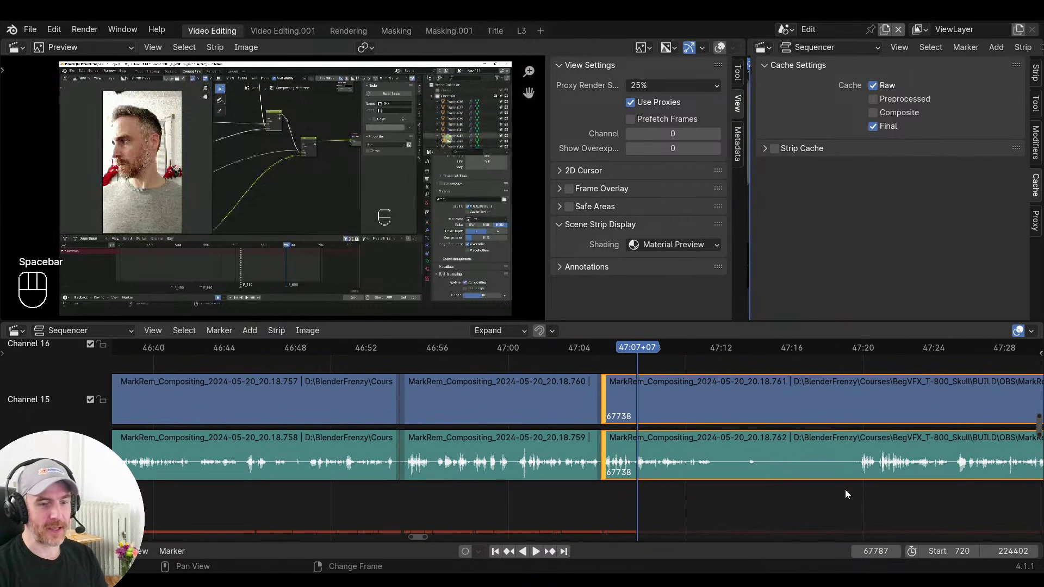
{"action": "left_click", "coordinate": [865, 489]}
{"action": "key", "text": "space"}
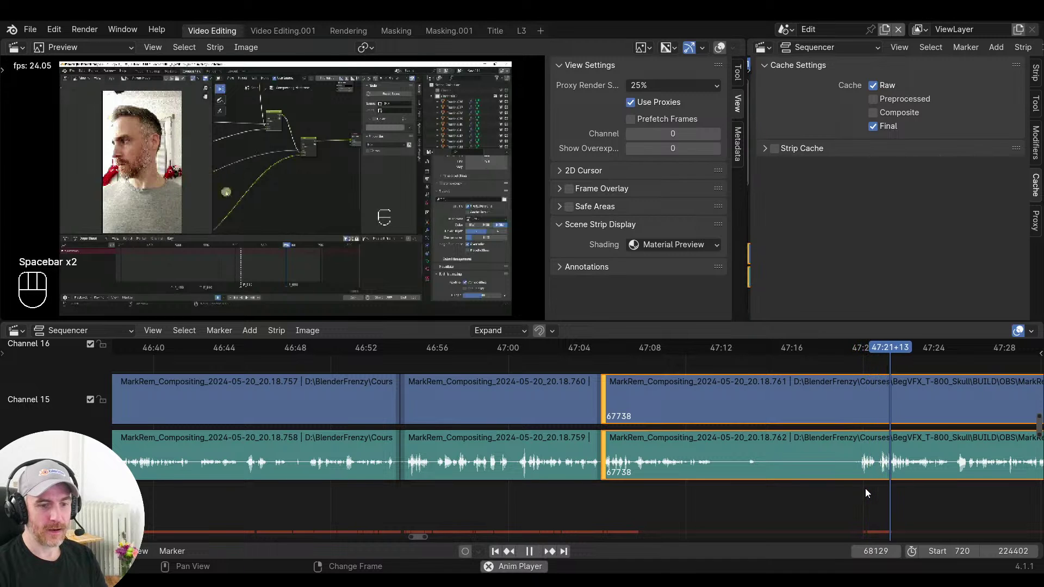
{"action": "left_click", "coordinate": [649, 489]}
{"action": "left_click", "coordinate": [531, 490]}
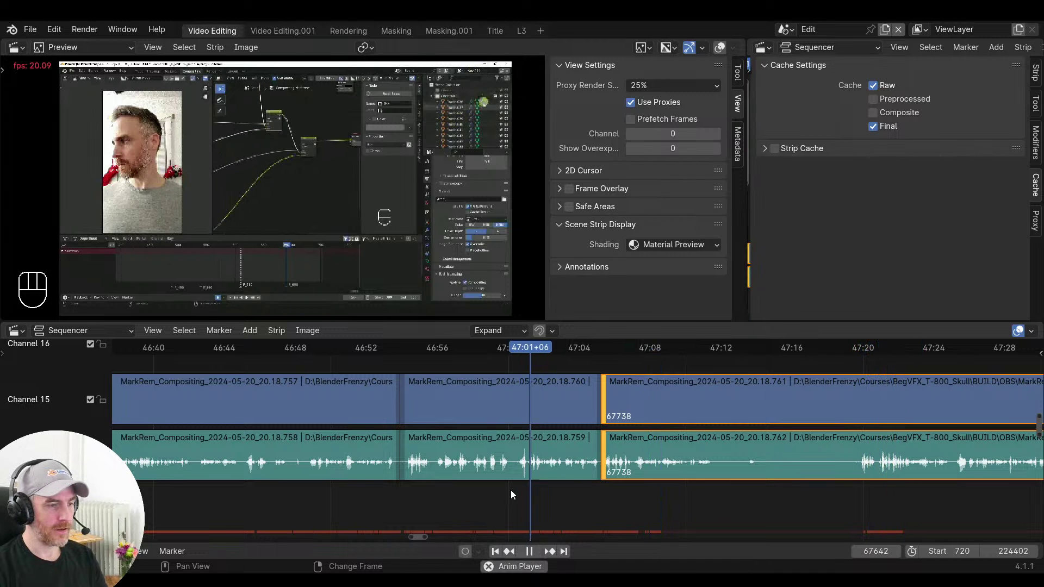
{"action": "key", "text": "space"}
{"action": "key", "text": "space"}
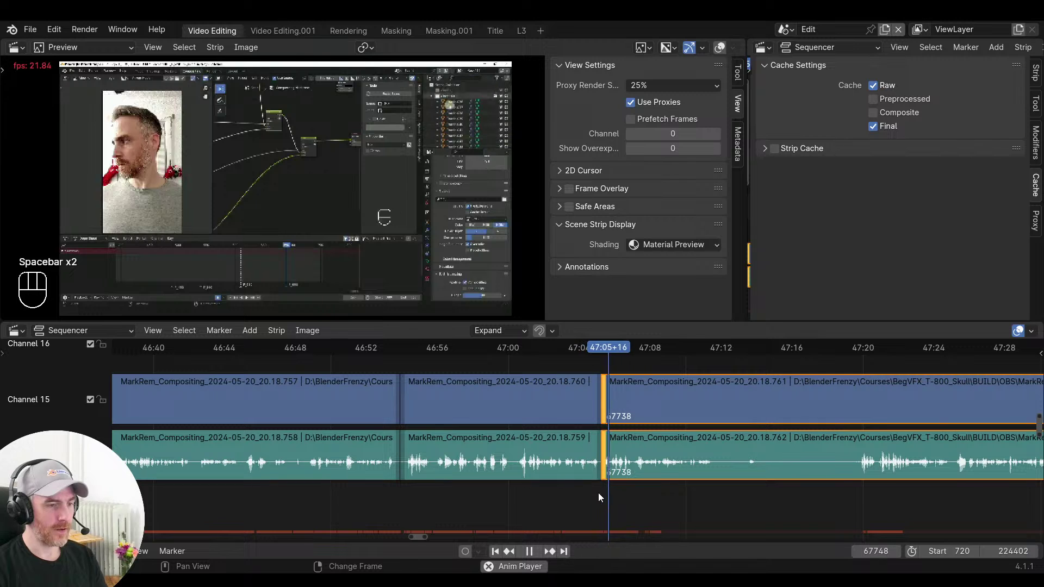
Replay the speech from about 46:59 up to the frame 67738 join and look for a pause to cut
{"action": "key", "text": "space"}
{"action": "key", "text": "space"}
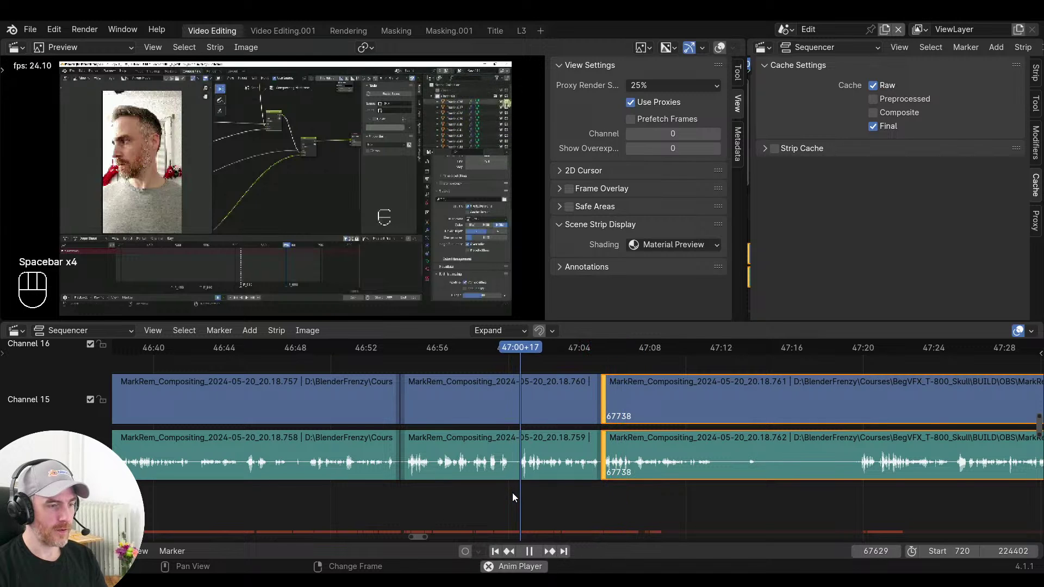
{"action": "key", "text": "space"}
{"action": "left_click", "coordinate": [498, 495]}
{"action": "middle_click_drag", "start_coordinate": [556, 504], "coordinate": [501, 506], "text": "ctrl"}
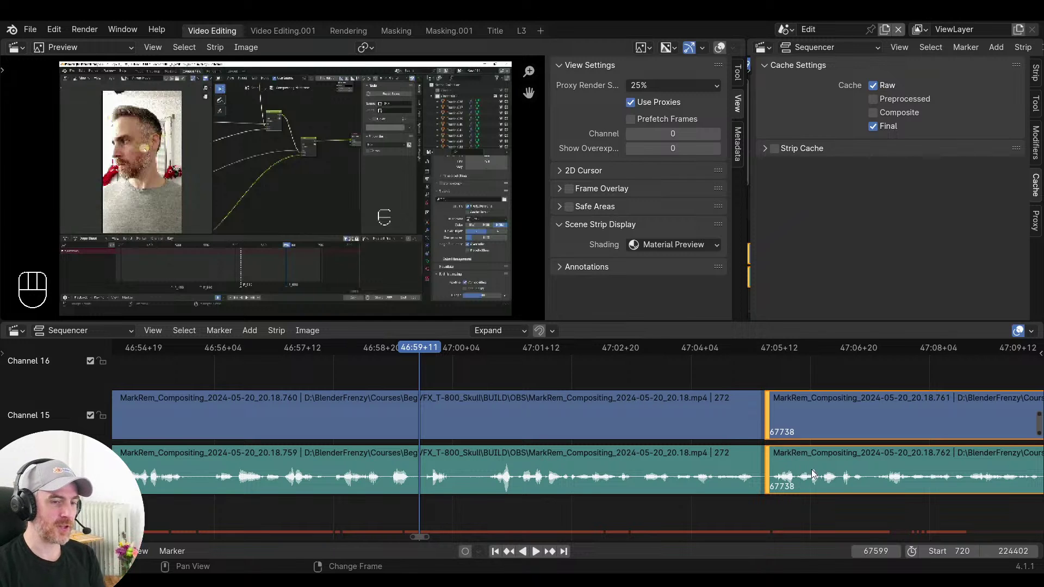
{"action": "mouse_move", "coordinate": [463, 475]}
{"action": "middle_mouse_down"}
{"action": "mouse_move", "coordinate": [490, 470]}
{"action": "mouse_move", "coordinate": [555, 501]}
{"action": "mouse_move", "coordinate": [483, 482]}
{"action": "middle_mouse_up"}
{"action": "right_click", "coordinate": [443, 502]}
{"action": "key", "text": "space"}
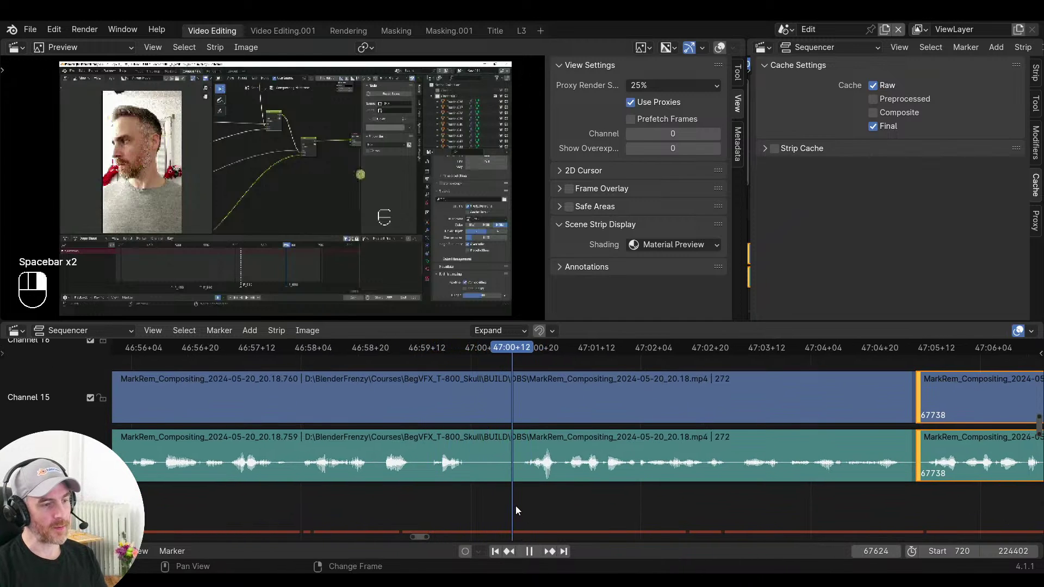
Split the video and audio strips at frame 67627 and delete the section up to the frame 67738 cut
{"action": "key", "text": "space"}
{"action": "right_click_drag", "start_coordinate": [515, 505], "coordinate": [523, 489]}
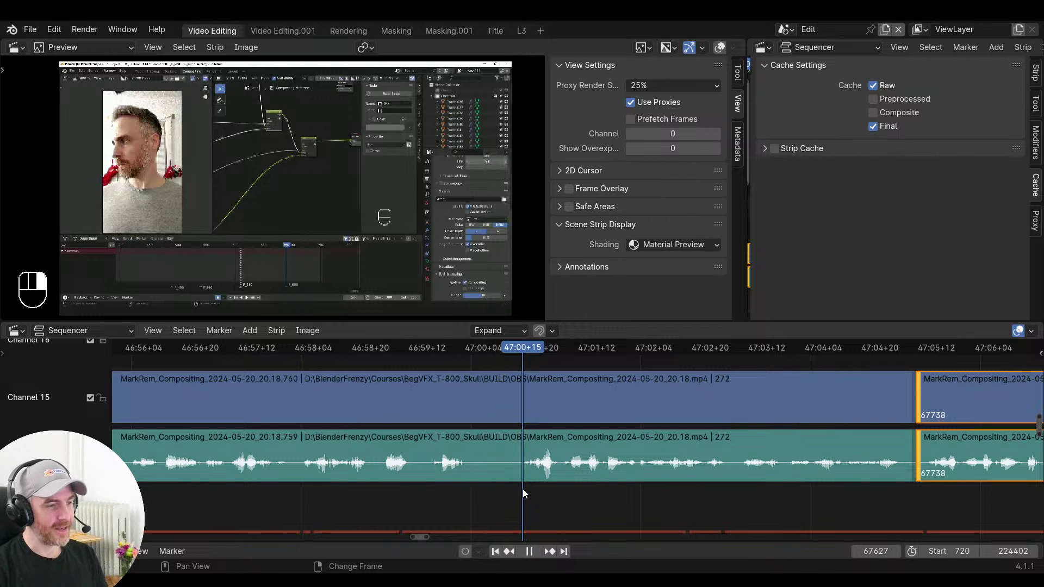
{"action": "left_click", "coordinate": [584, 469]}
{"action": "key", "text": "f"}
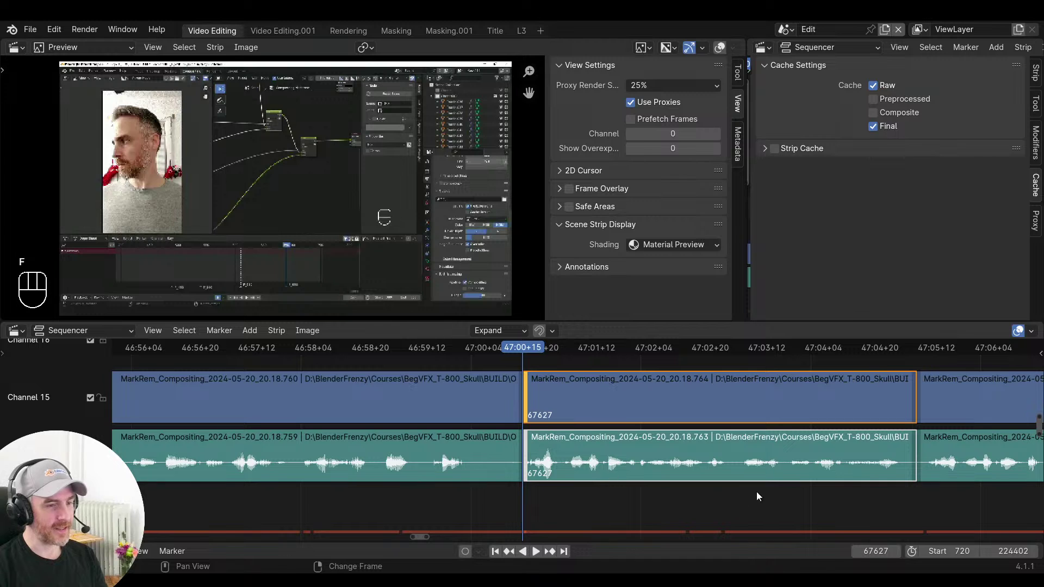
{"action": "middle_click_drag", "start_coordinate": [756, 492], "coordinate": [667, 481]}
{"action": "key", "text": "x"}
Trim the start of the video and audio strips after the deleted section to frame 67741
{"action": "right_click_drag", "start_coordinate": [810, 492], "coordinate": [813, 484]}
{"action": "key", "text": "space"}
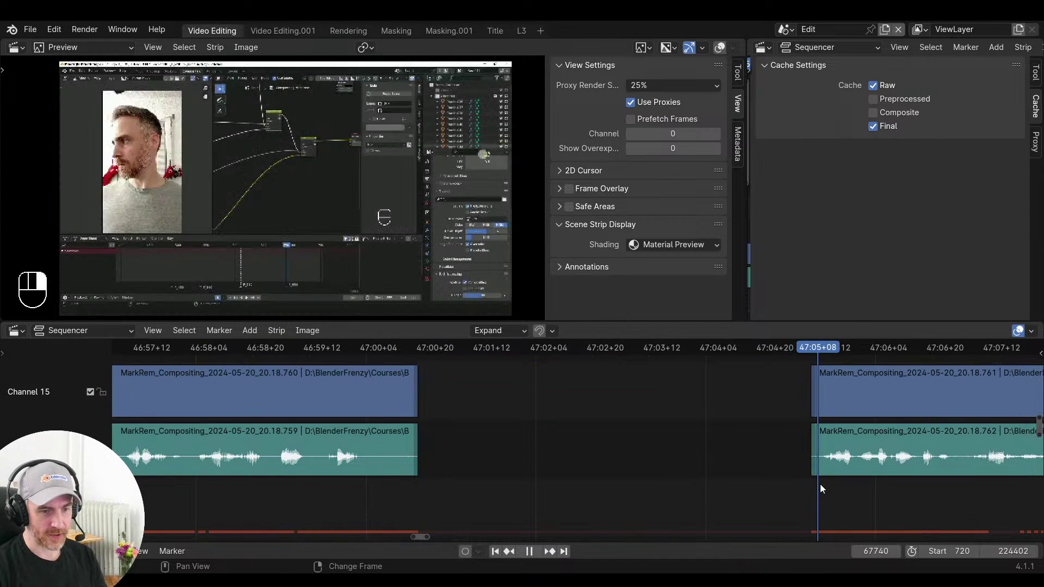
{"action": "key", "text": "space"}
{"action": "left_click", "coordinate": [816, 466]}
{"action": "key", "text": "shift+s"}
Close the gap so the trimmed strips start at frame 67627 and play up to the join
{"action": "scroll", "coordinate": [677, 465], "scroll_direction": "left", "scroll_amount": 5}
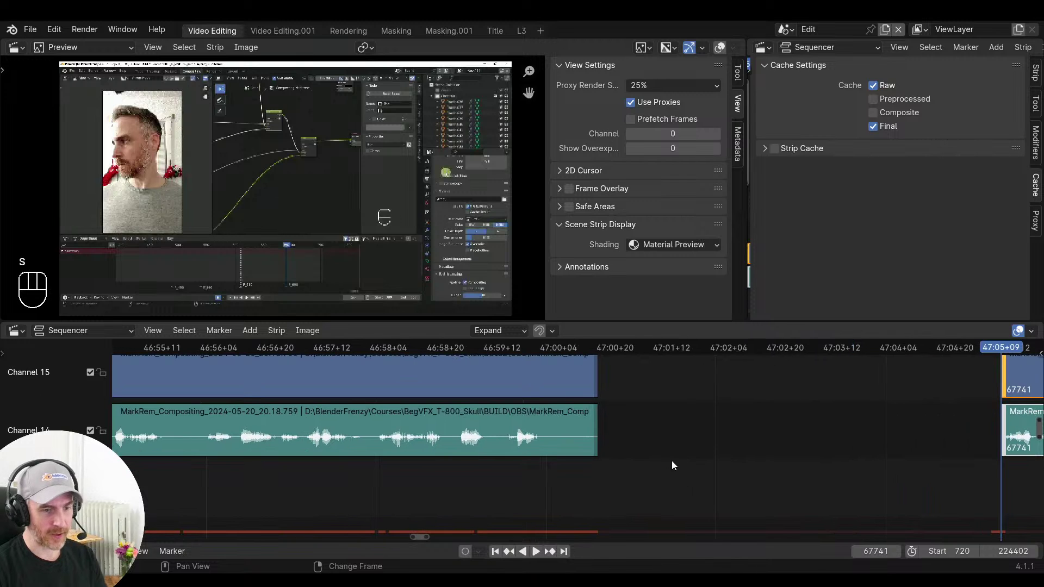
{"action": "right_click", "coordinate": [480, 465]}
{"action": "key", "text": "v"}
{"action": "key", "text": "space"}
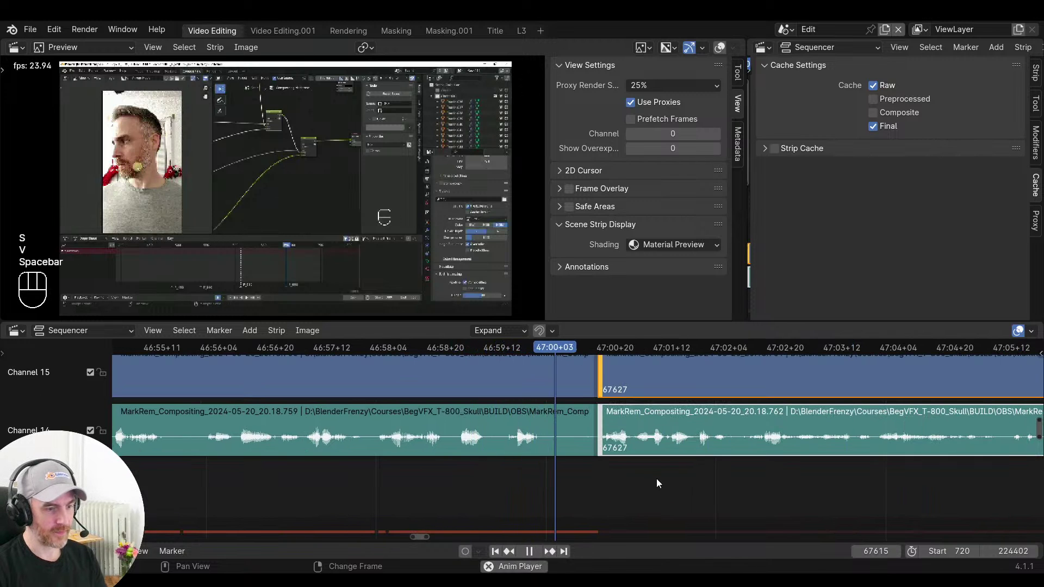
{"action": "key", "text": "space"}
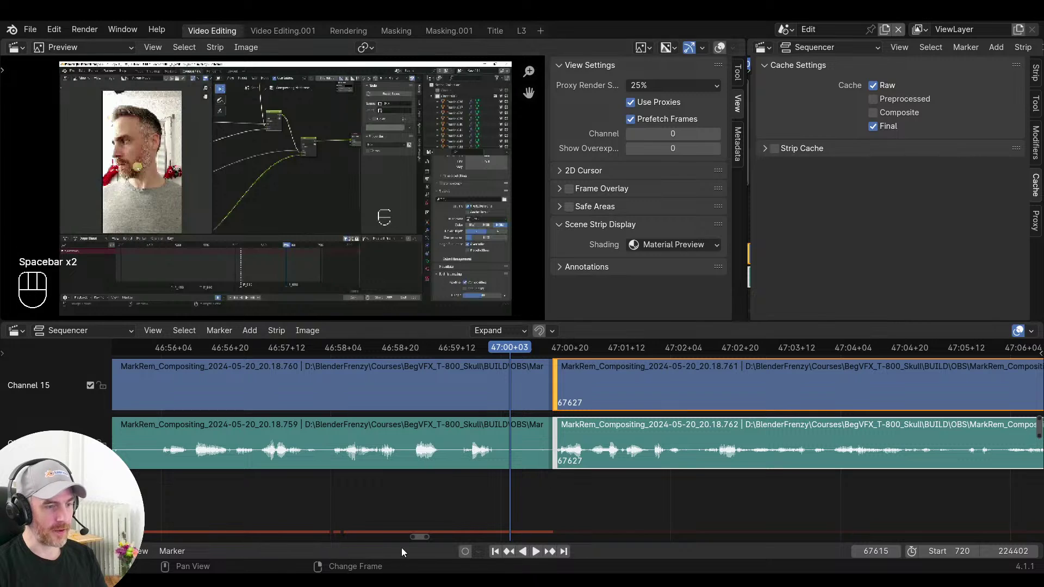
Replay the frame 67627 join and listen on to about 47:02
{"action": "key", "text": "space"}
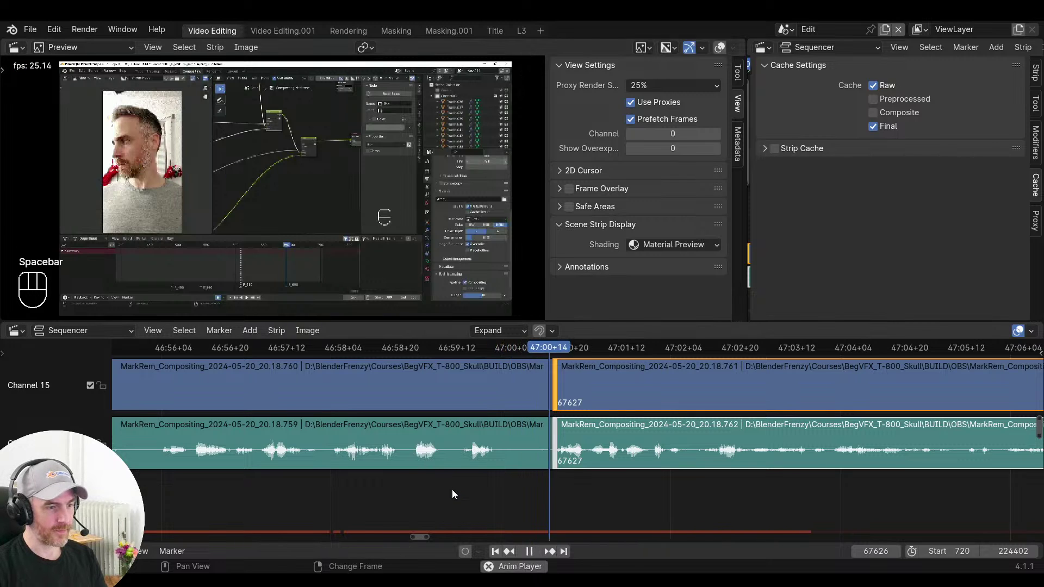
{"action": "key", "text": "space"}
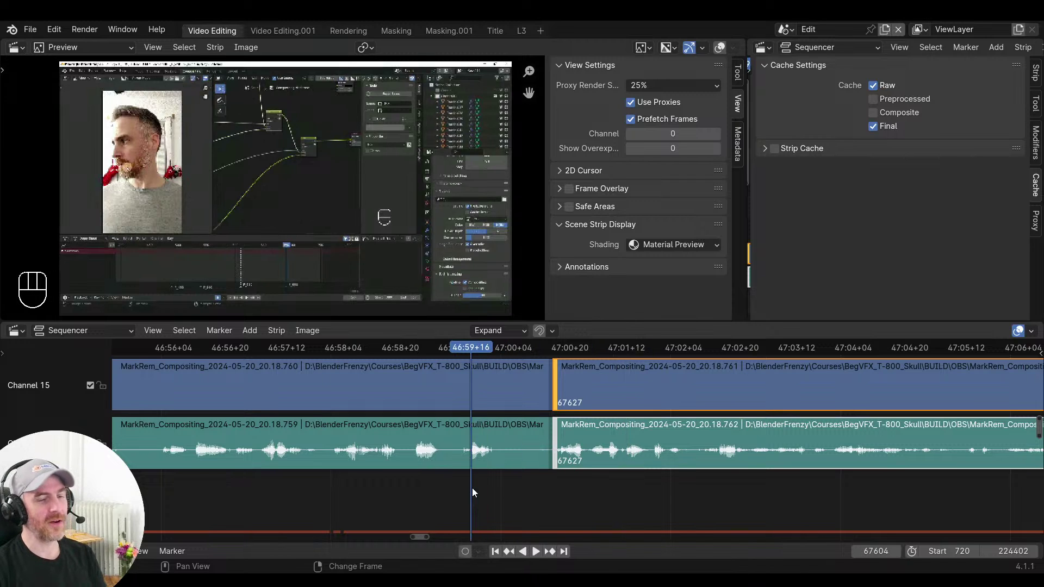
{"action": "key", "text": "space"}
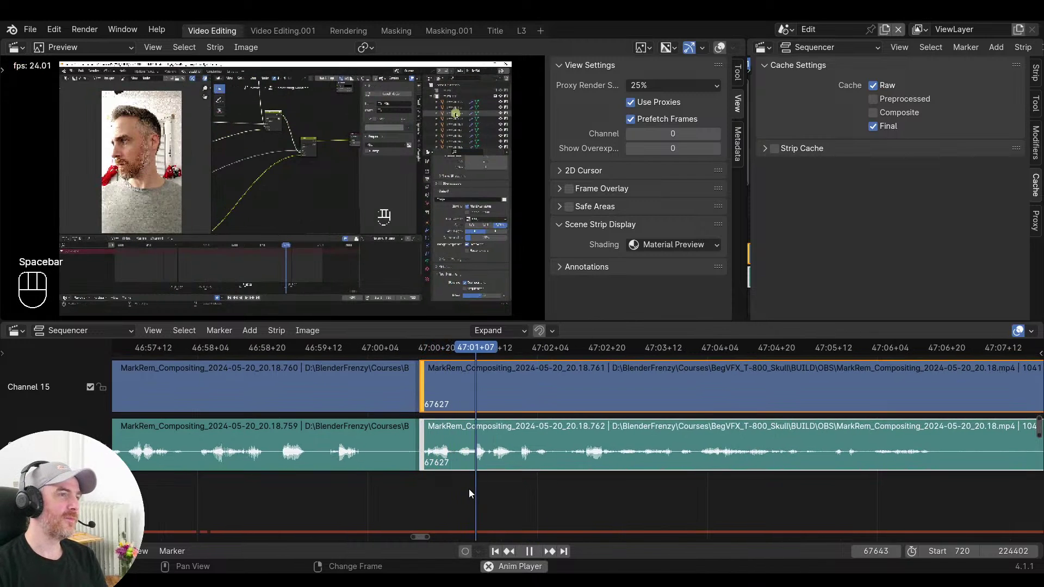
{"action": "key", "text": "space"}
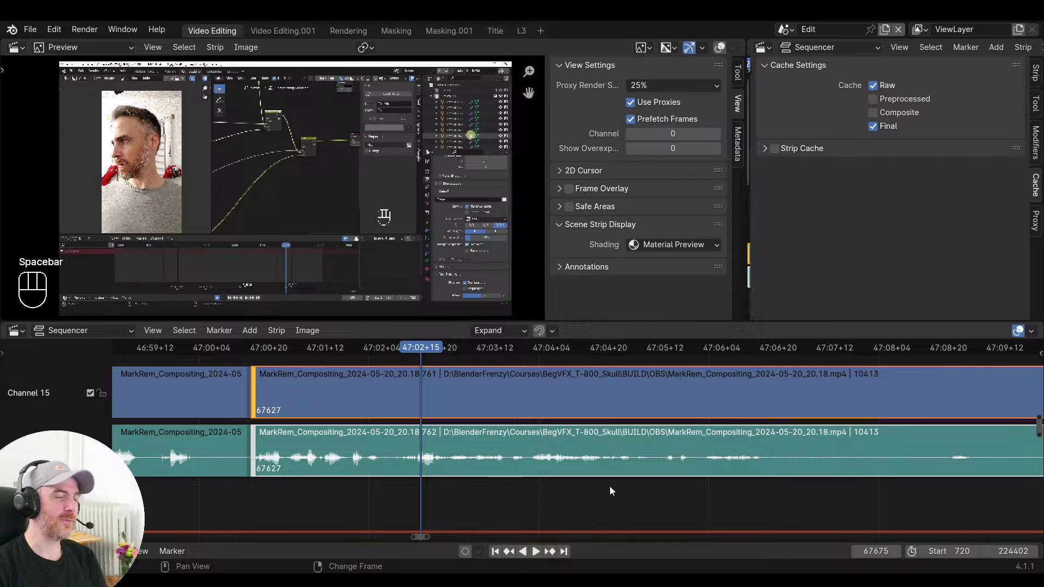
Turn off Prefetch Frames for the preview and play on through the phrase after 47:02
{"action": "scroll", "coordinate": [609, 486], "scroll_direction": "down", "scroll_amount": 3}
{"action": "scroll", "coordinate": [574, 485], "scroll_direction": "up", "scroll_amount": 3}
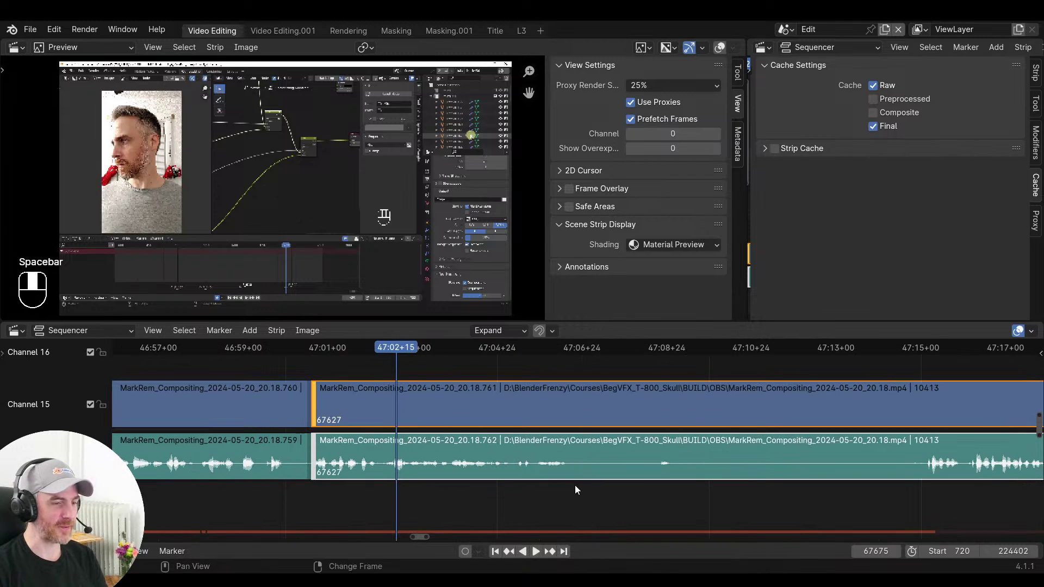
{"action": "left_click", "coordinate": [630, 120]}
{"action": "key", "text": "space"}
{"action": "key", "text": "space"}
{"action": "scroll", "coordinate": [608, 505], "scroll_direction": "down", "scroll_amount": 2}
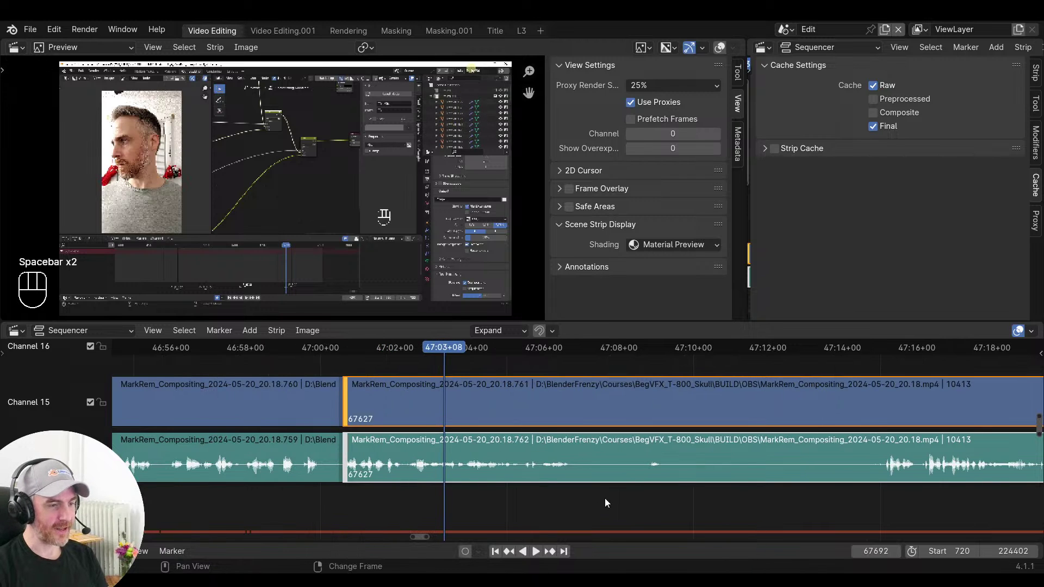
{"action": "scroll", "coordinate": [587, 498], "scroll_direction": "right", "scroll_amount": 2, "text": "ctrl"}
Play on to the pause following the phrase and split the video and audio strips at frame 67776
{"action": "key", "text": "space"}
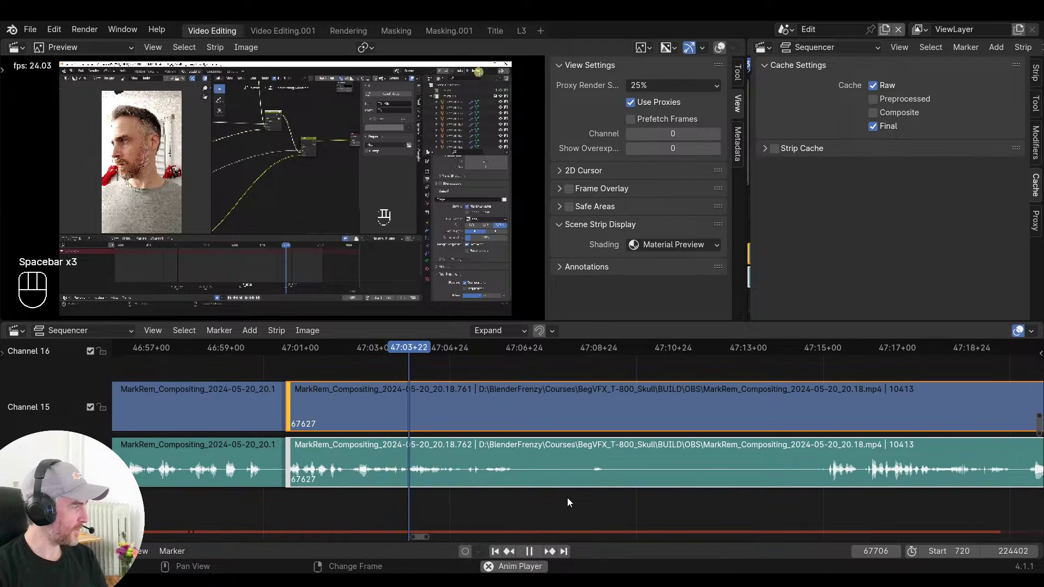
{"action": "mouse_move", "coordinate": [566, 497]}
{"action": "middle_mouse_down"}
{"action": "mouse_move", "coordinate": [493, 484]}
{"action": "mouse_move", "coordinate": [555, 491]}
{"action": "middle_mouse_up"}
{"action": "key", "text": "space"}
{"action": "key", "text": "f"}
Trim the start of the strips after the frame 67776 cut to the next speech at frame 67996
{"action": "left_click", "coordinate": [740, 492]}
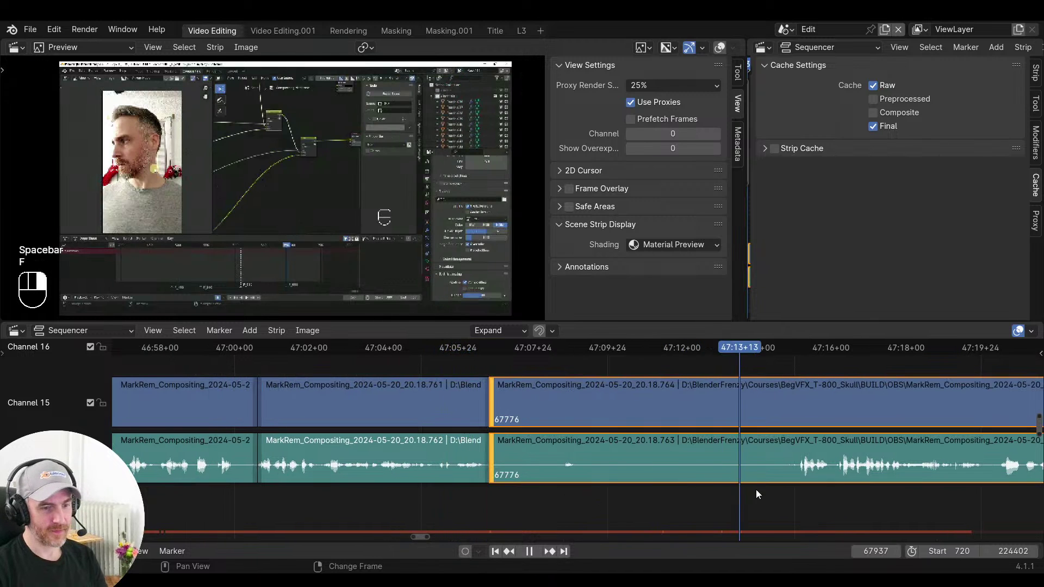
{"action": "left_click_drag", "start_coordinate": [756, 493], "coordinate": [785, 491]}
{"action": "key", "text": "s"}
{"action": "key", "text": "space"}
{"action": "mouse_move", "coordinate": [784, 492]}
{"action": "middle_mouse_down"}
{"action": "mouse_move", "coordinate": [541, 491]}
{"action": "mouse_move", "coordinate": [767, 489]}
{"action": "middle_mouse_up"}
{"action": "key", "text": "space"}
{"action": "right_click", "coordinate": [402, 493]}
{"action": "middle_click_drag", "start_coordinate": [689, 499], "coordinate": [504, 516]}
{"action": "middle_click_drag", "start_coordinate": [590, 500], "coordinate": [613, 494], "text": "ctrl"}
{"action": "right_click_drag", "start_coordinate": [621, 513], "coordinate": [628, 510]}
{"action": "key", "text": "s"}
Close the gap so the trimmed strips start at frame 67776 and play from the join
{"action": "right_click_drag", "start_coordinate": [334, 505], "coordinate": [168, 494]}
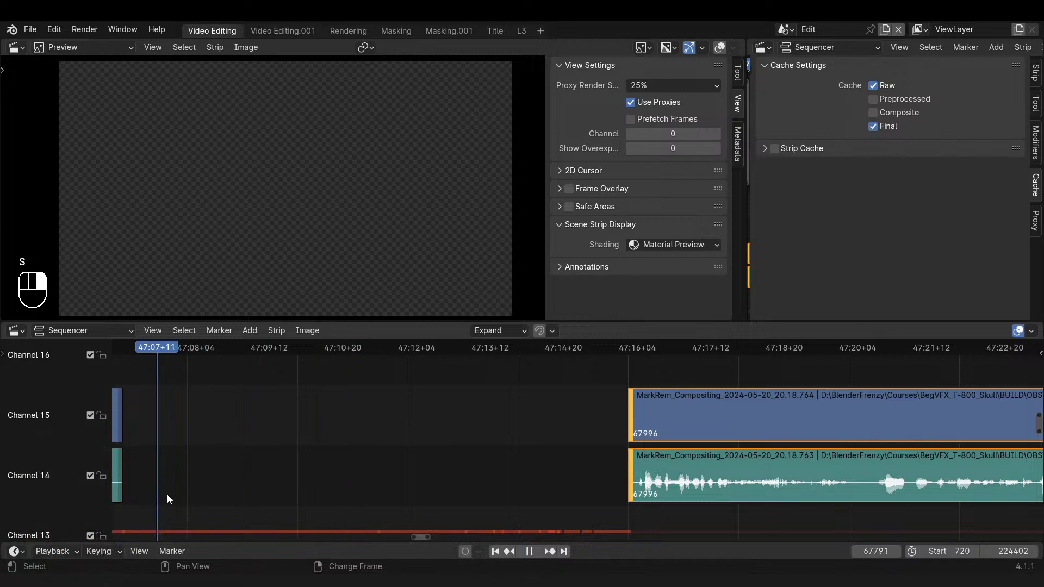
{"action": "middle_click_drag", "start_coordinate": [166, 495], "coordinate": [345, 494]}
{"action": "right_click", "coordinate": [321, 498]}
{"action": "key", "text": "v"}
{"action": "key", "text": "space"}
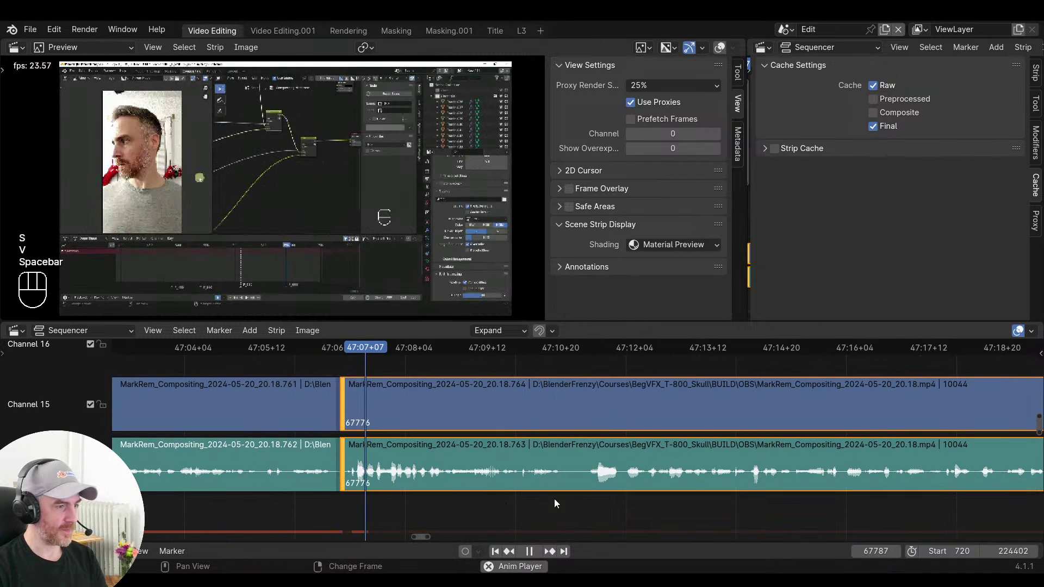
{"action": "key", "text": "space"}
Replay the frame 67776 join and listen to the speech through to about 47:20
{"action": "right_click", "coordinate": [348, 505]}
{"action": "key", "text": "space"}
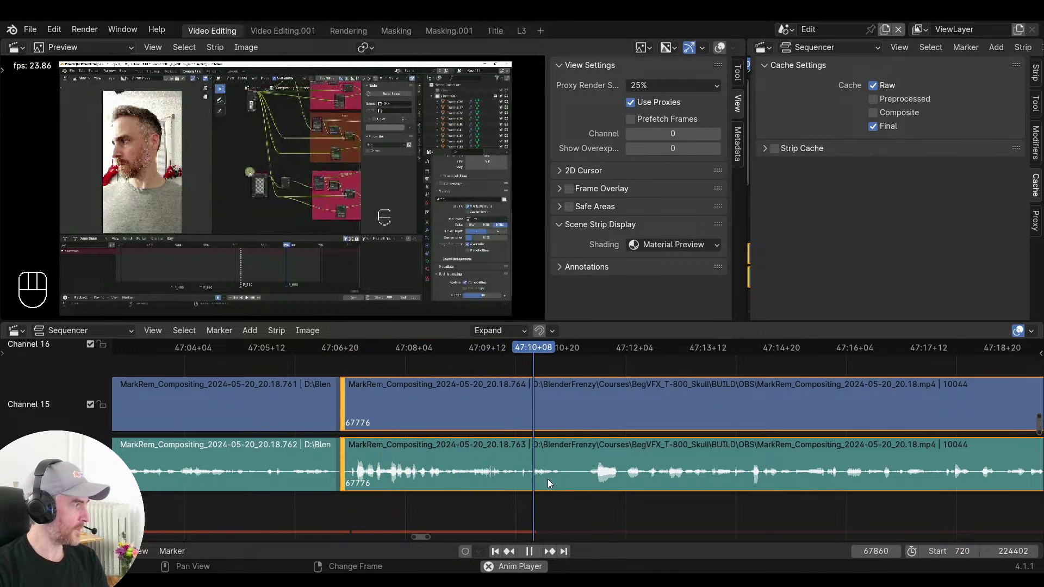
{"action": "scroll", "coordinate": [560, 487], "scroll_direction": "right", "scroll_amount": 6, "text": "ctrl"}
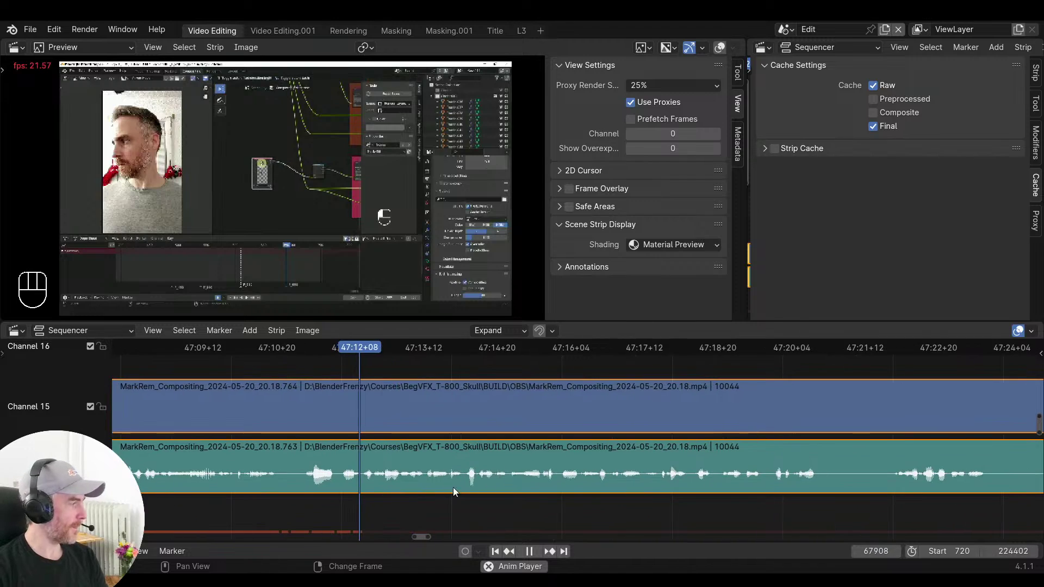
{"action": "scroll", "coordinate": [585, 492], "scroll_direction": "down", "scroll_amount": 4}
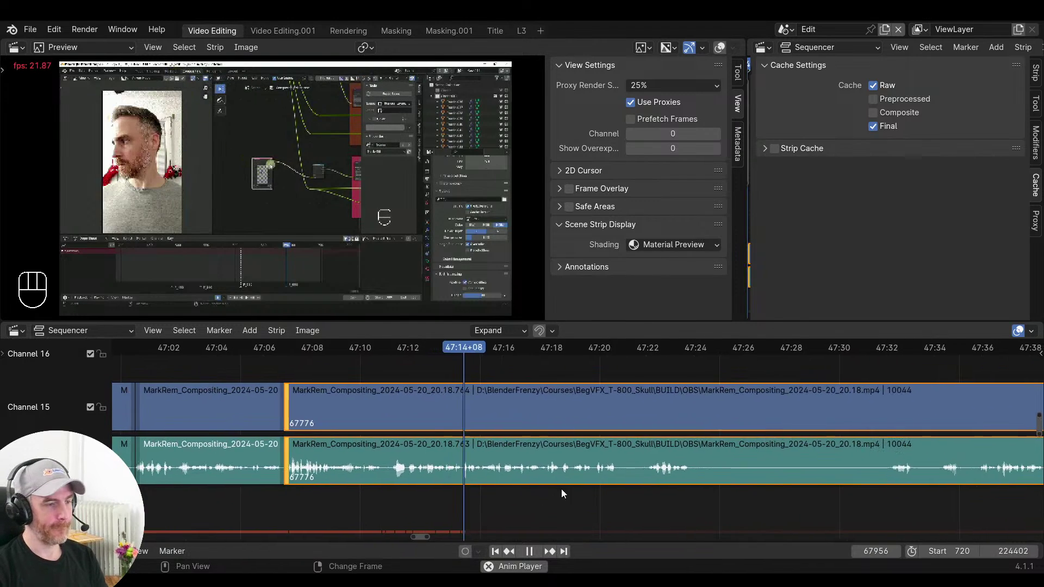
{"action": "middle_click_drag", "start_coordinate": [625, 496], "coordinate": [552, 493], "text": "ctrl"}
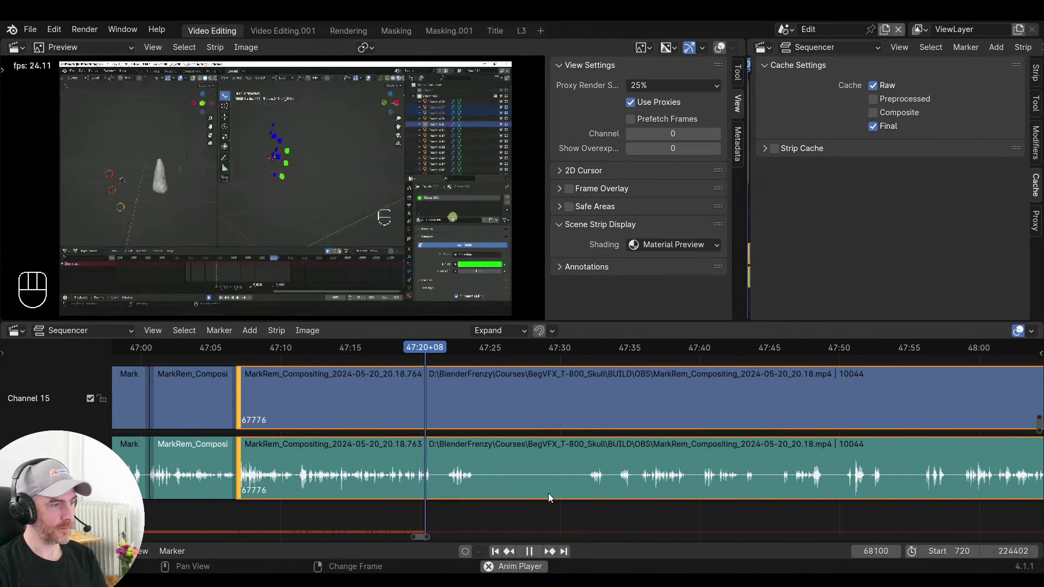
{"action": "right_click_drag", "start_coordinate": [186, 507], "coordinate": [239, 503]}
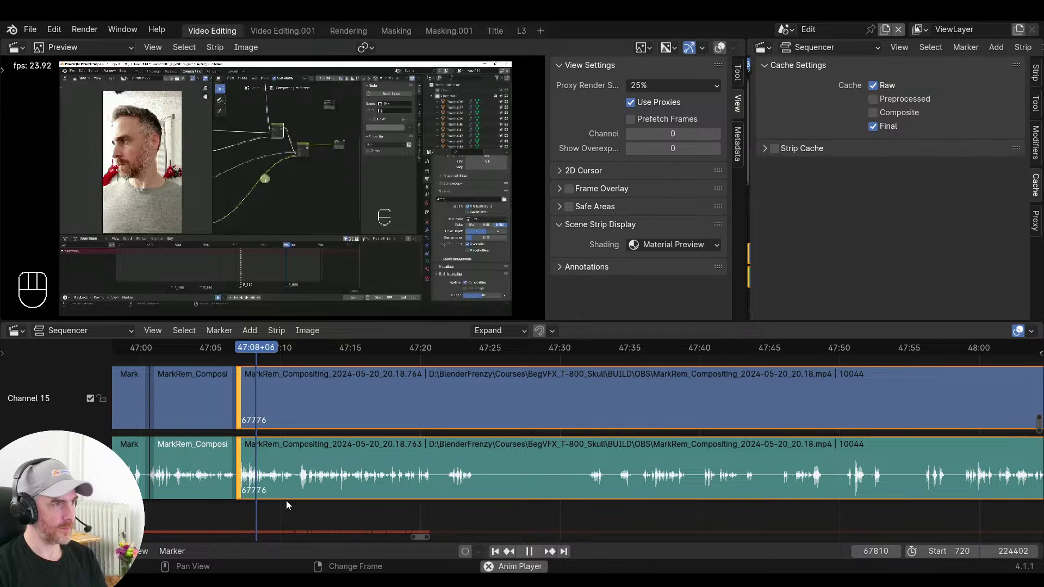
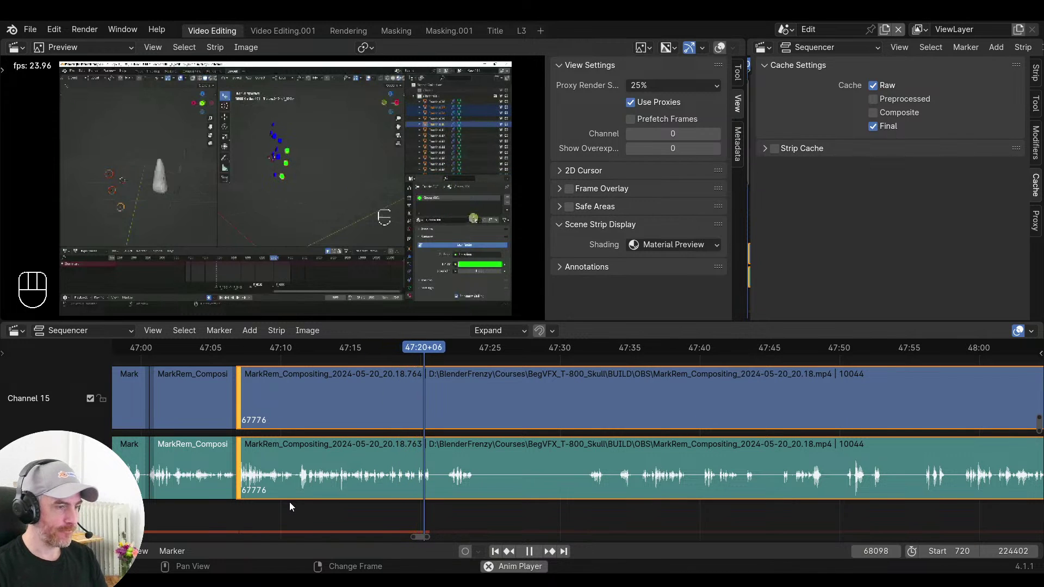
Check the pause after 47:20 and split the video and audio strips at frame 68111
{"action": "key", "text": "space"}
{"action": "key", "text": "space"}
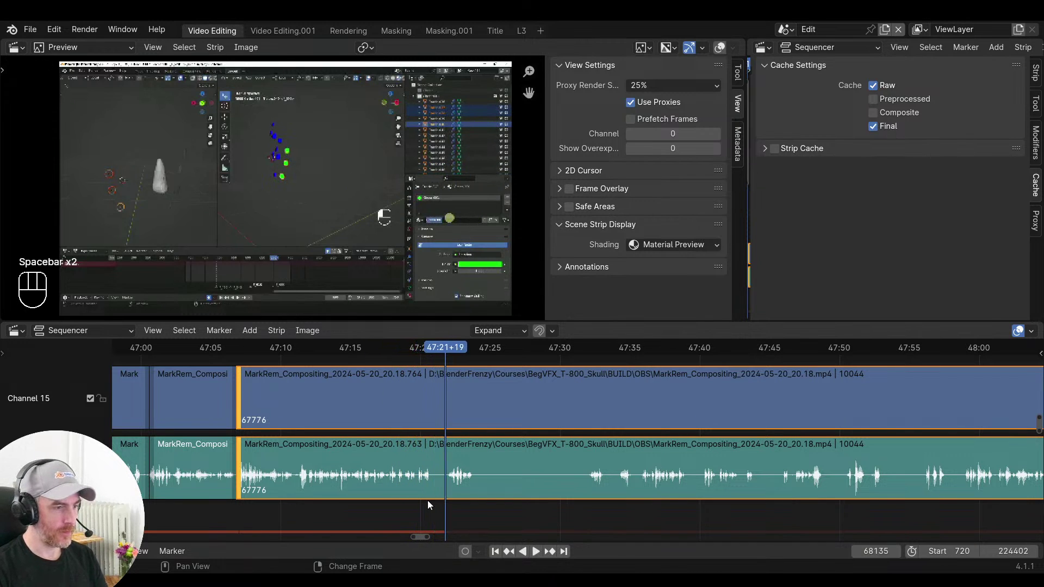
{"action": "right_click", "coordinate": [428, 500]}
{"action": "key", "text": "space"}
{"action": "key", "text": "space"}
{"action": "key", "text": "f"}
Trim the start of the strips after the frame 68111 cut to the speech onset near 47:22
{"action": "right_click_drag", "start_coordinate": [447, 511], "coordinate": [447, 511]}
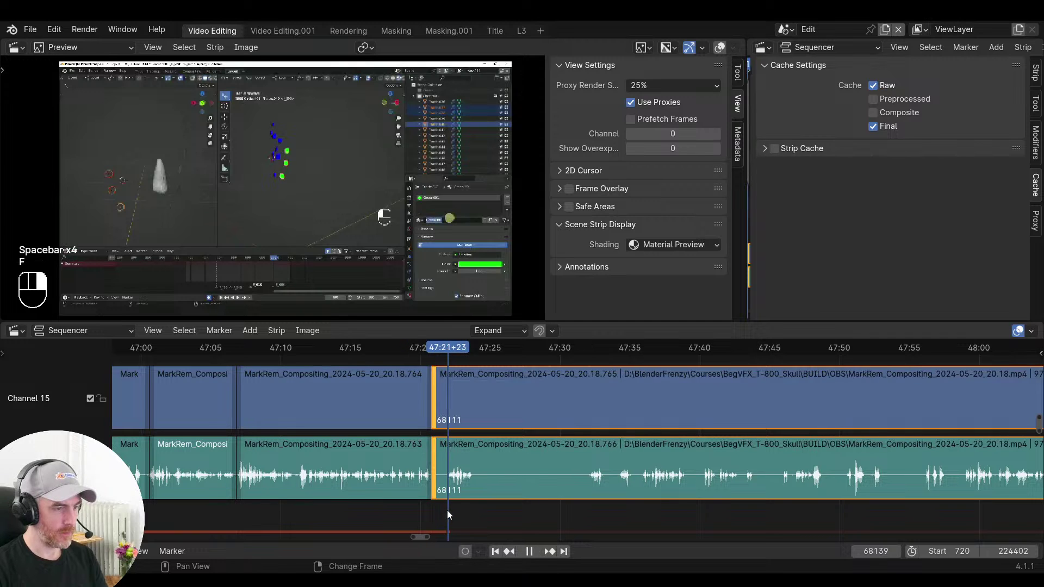
{"action": "key", "text": "s"}
{"action": "key", "text": "space"}
{"action": "scroll", "coordinate": [484, 510], "scroll_direction": "up", "scroll_amount": 2}
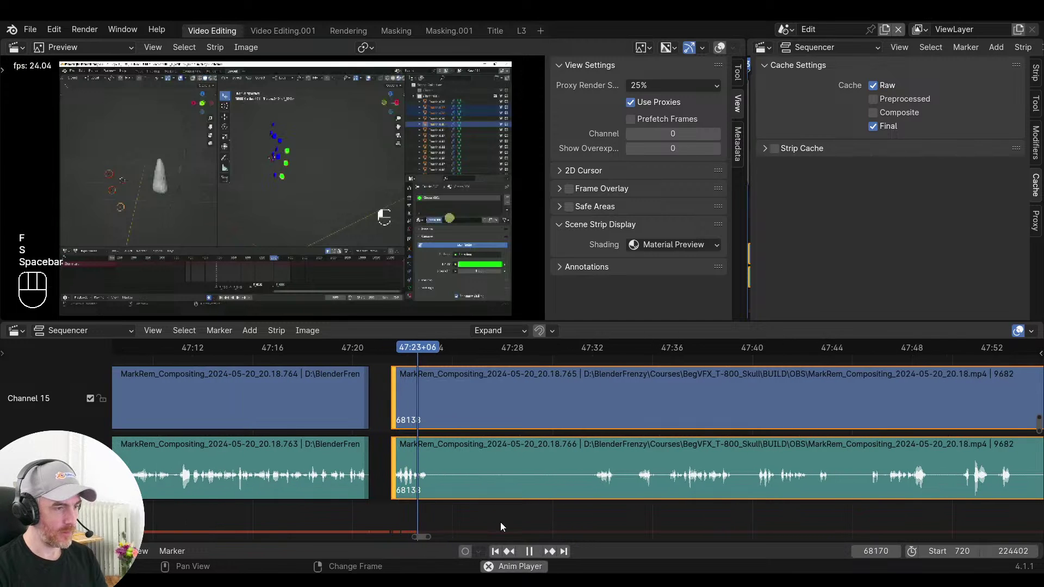
Split the strips after the short phrase near 47:23 and trim the new strips' start to frame 68373
{"action": "key", "text": "space"}
{"action": "key", "text": "f"}
{"action": "right_click_drag", "start_coordinate": [565, 508], "coordinate": [587, 506]}
{"action": "key", "text": "s"}
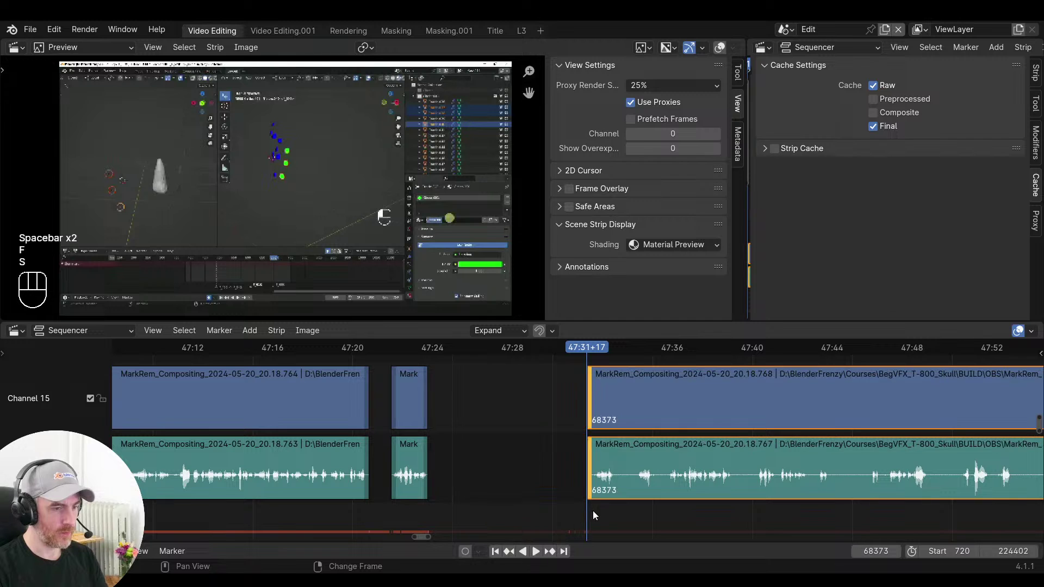
{"action": "key", "text": "space"}
{"action": "middle_click_drag", "start_coordinate": [592, 510], "coordinate": [684, 501]}
{"action": "key", "text": "space"}
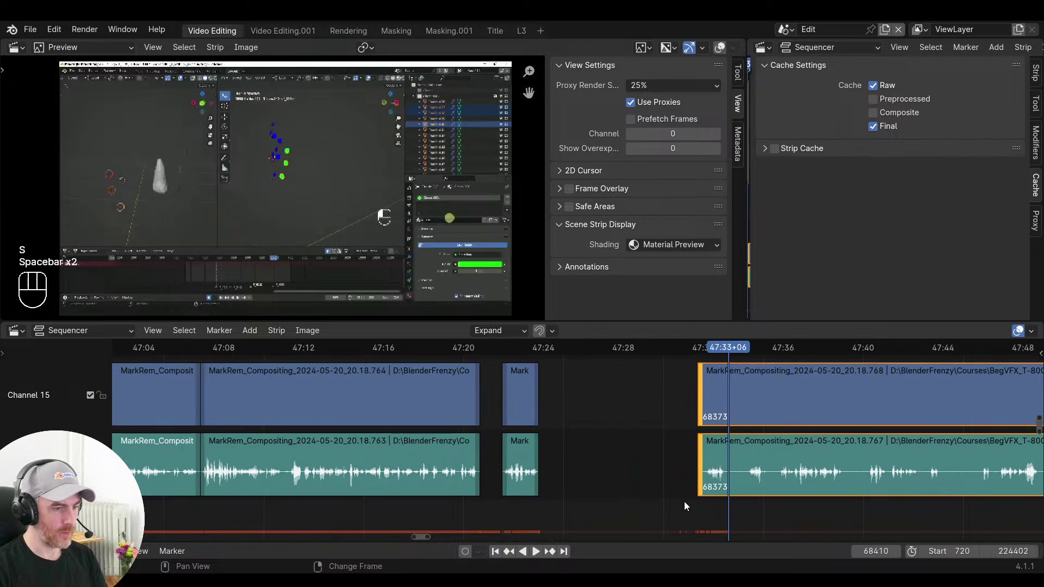
Close both gaps after 47:20, bringing the last strips to frame 68155, and play across the joins
{"action": "right_click", "coordinate": [448, 495]}
{"action": "key", "text": "v"}
{"action": "key", "text": "v"}
{"action": "key", "text": "space"}
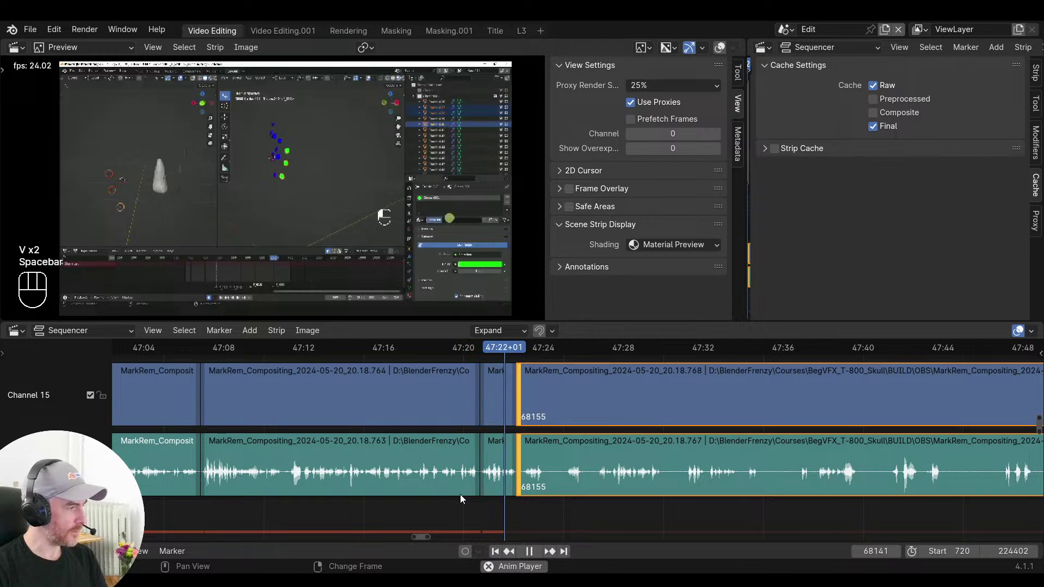
{"action": "key", "text": "space"}
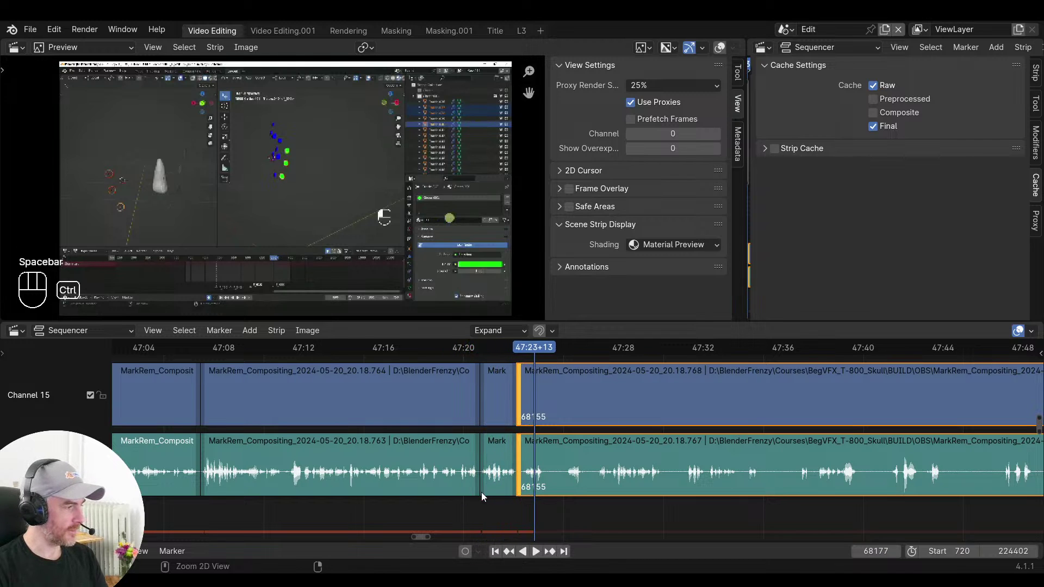
Replay the two joins around the short strip before frame 68155 and return to about 47:20
{"action": "middle_click_drag", "start_coordinate": [481, 491], "coordinate": [527, 488], "text": "ctrl"}
{"action": "left_click_drag", "start_coordinate": [392, 507], "coordinate": [379, 512]}
{"action": "key", "text": "space"}
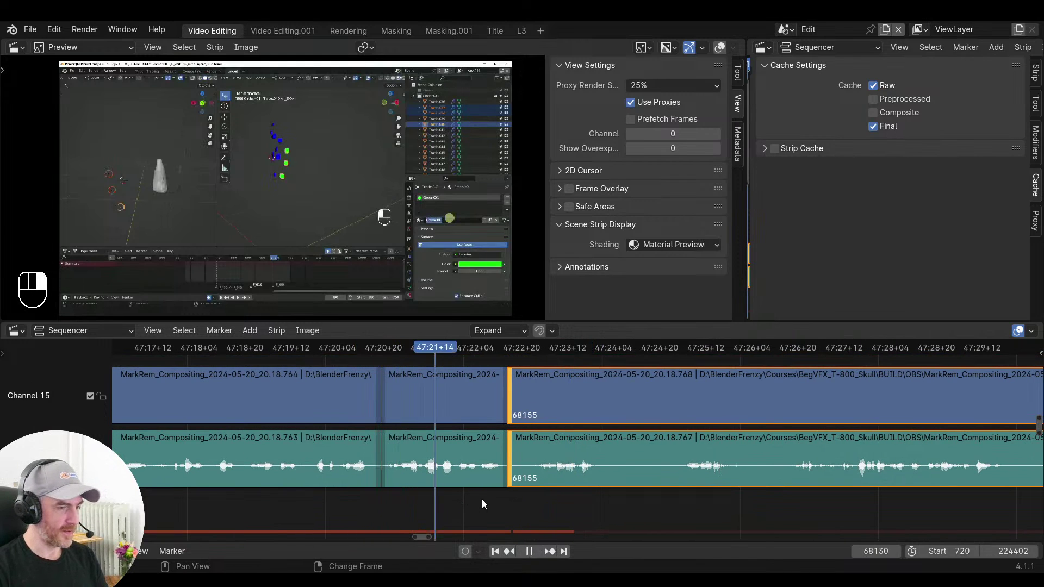
{"action": "key", "text": "space"}
{"action": "left_click", "coordinate": [352, 496]}
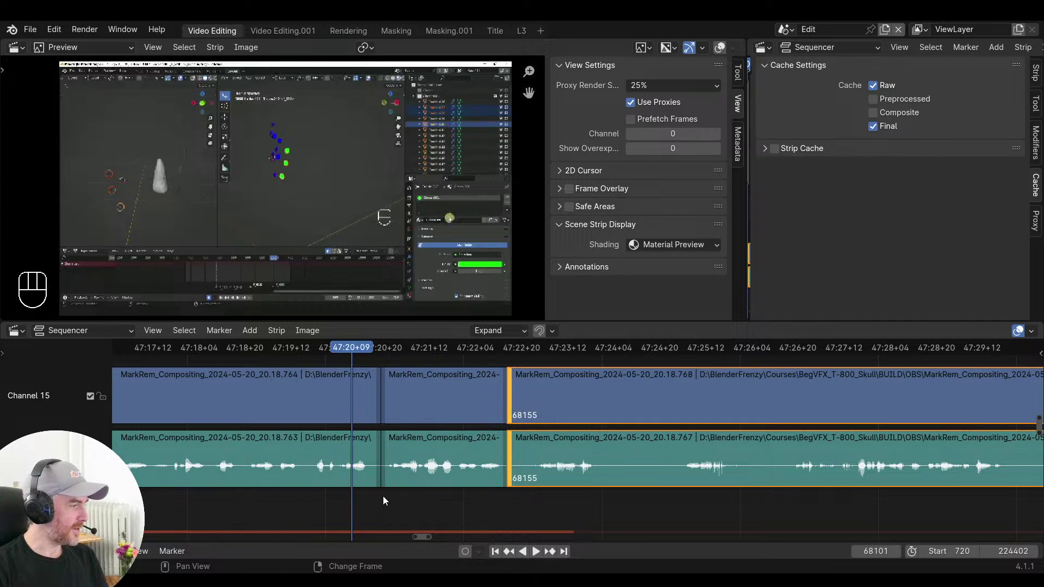
{"action": "scroll", "coordinate": [389, 501], "scroll_direction": "up", "scroll_amount": 3}
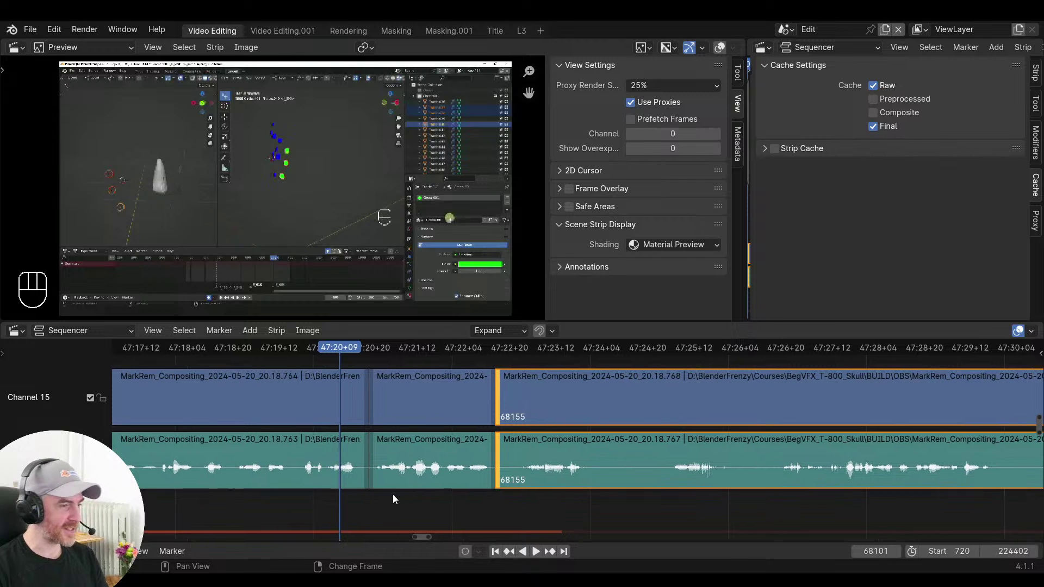
Replay the joins around the short strip before frame 68155 and keep listening to about 47:31
{"action": "middle_click_drag", "start_coordinate": [382, 495], "coordinate": [419, 493]}
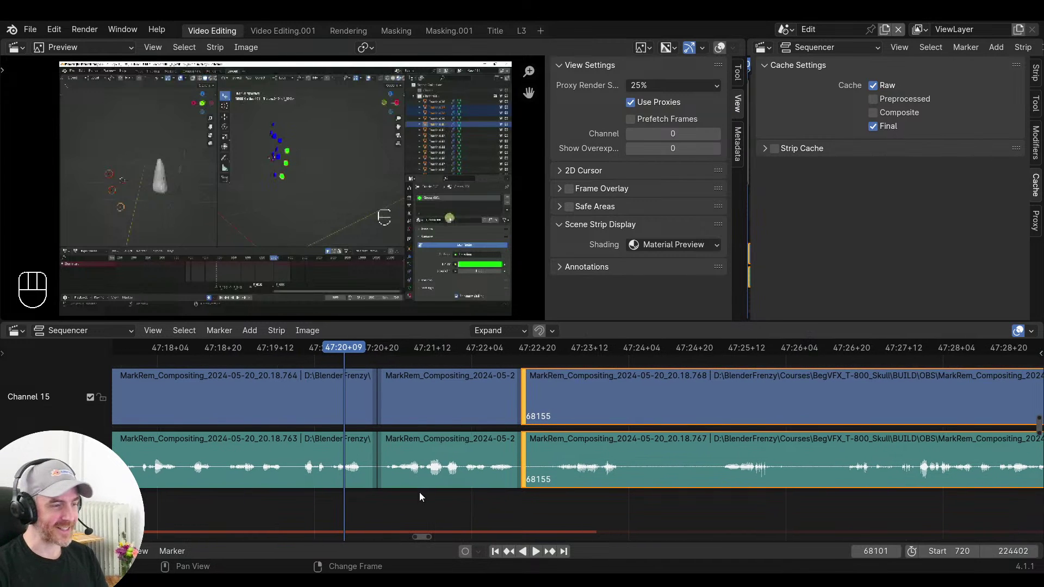
{"action": "scroll", "coordinate": [386, 508], "scroll_direction": "down", "scroll_amount": 2}
{"action": "middle_click_drag", "start_coordinate": [365, 511], "coordinate": [399, 512]}
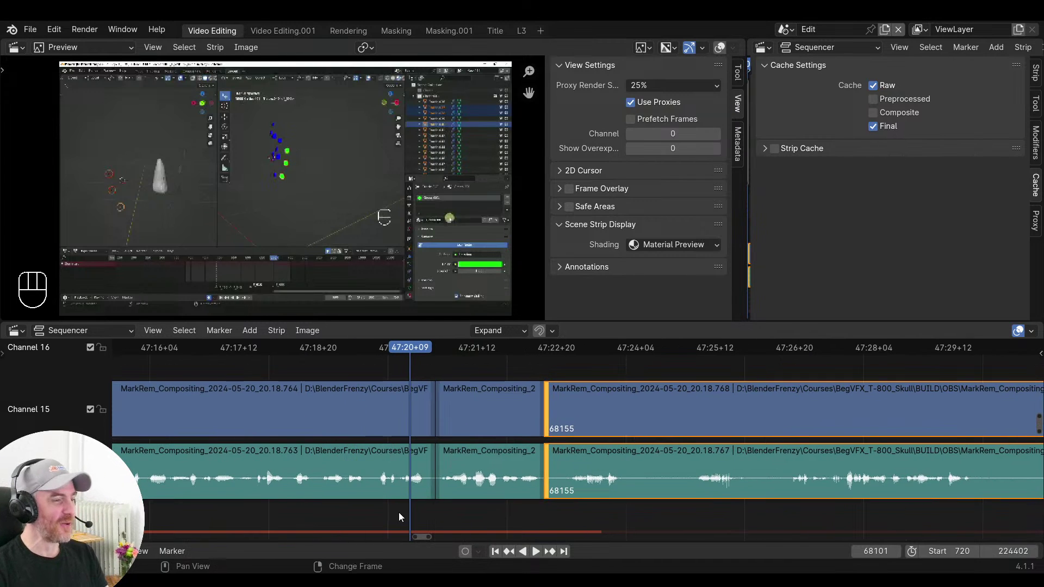
{"action": "left_click", "coordinate": [377, 504]}
{"action": "key", "text": "space"}
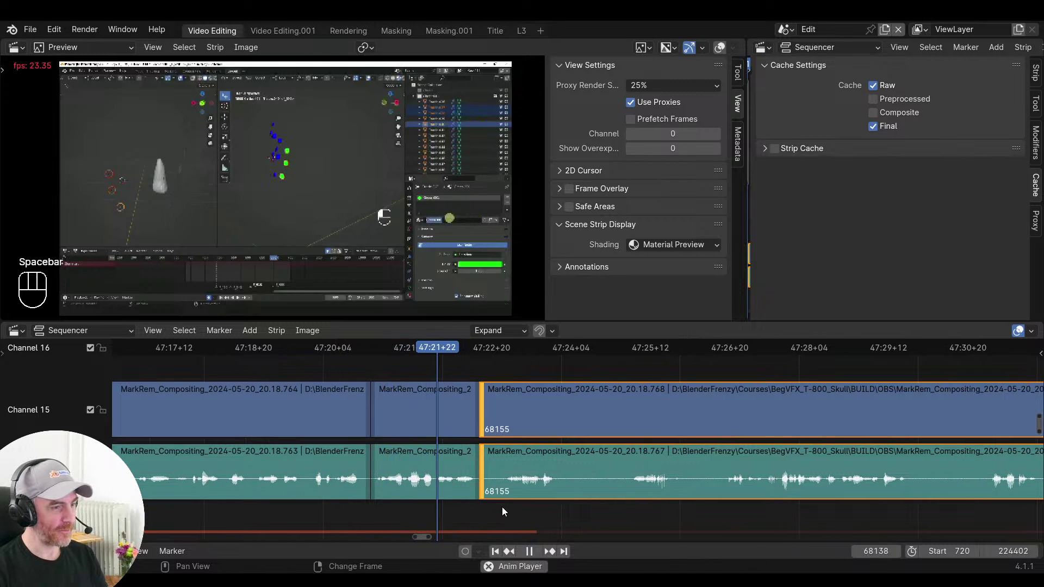
{"action": "key", "text": "space"}
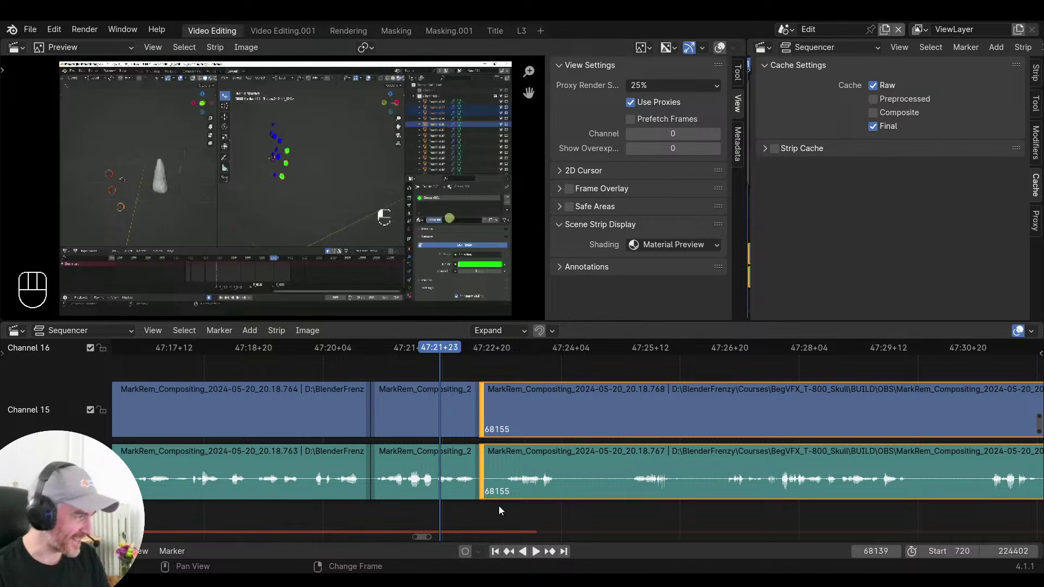
{"action": "key", "text": "space"}
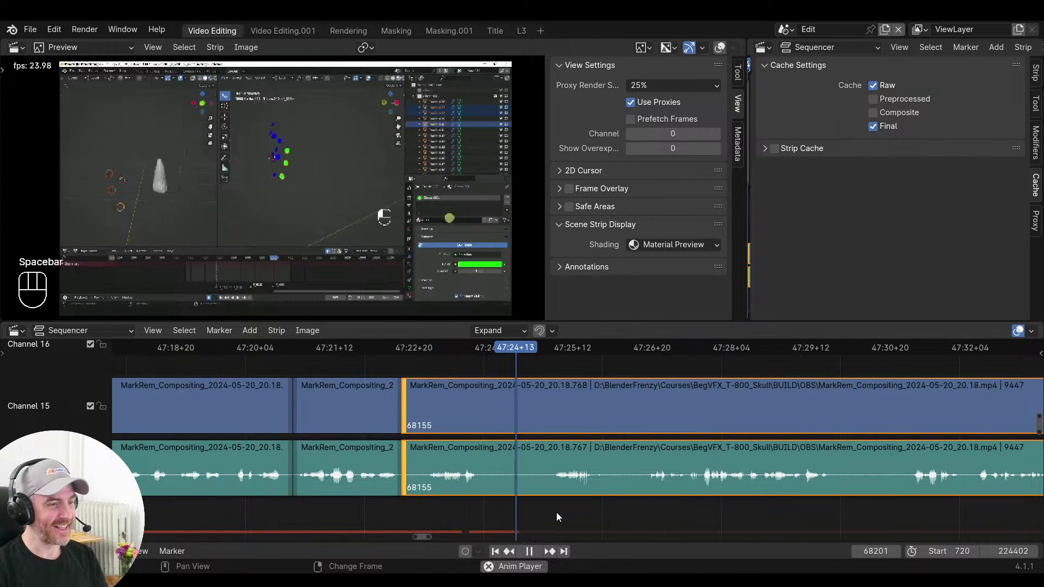
{"action": "middle_click_drag", "start_coordinate": [554, 512], "coordinate": [503, 514]}
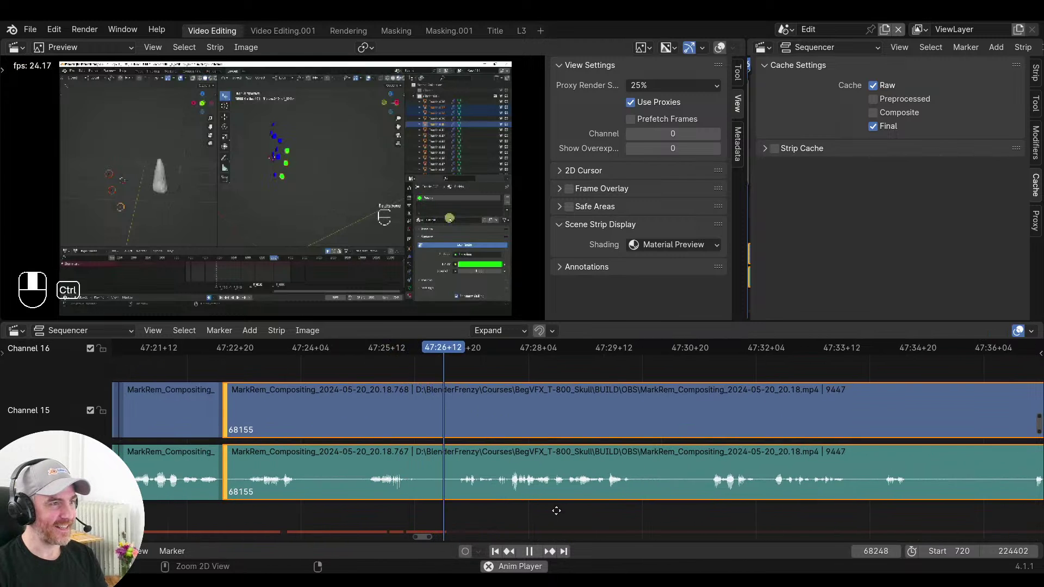
{"action": "scroll", "coordinate": [491, 508], "scroll_direction": "down", "scroll_amount": 3}
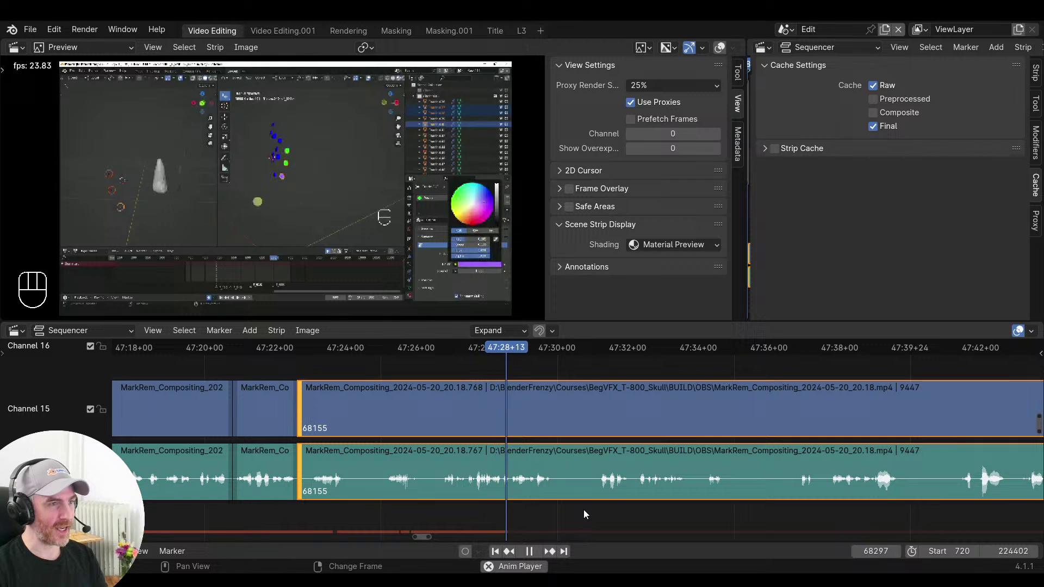
{"action": "middle_click_drag", "start_coordinate": [583, 510], "coordinate": [474, 511]}
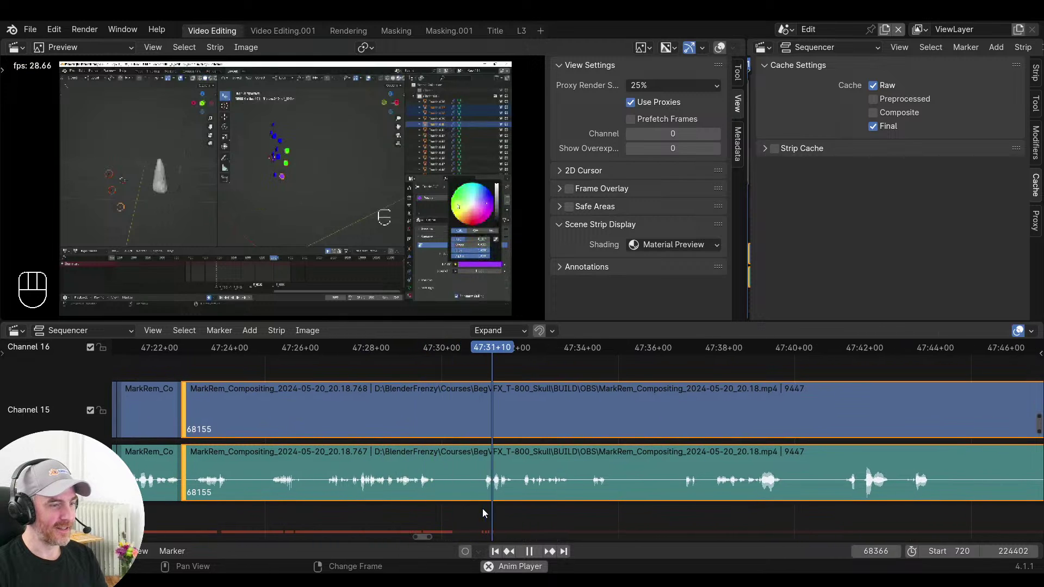
Cut out the pause after frame 68328 by splitting the strips, trimming the new strips' start to the next speech onset and closing the gap
{"action": "right_click", "coordinate": [418, 508]}
{"action": "key", "text": "space"}
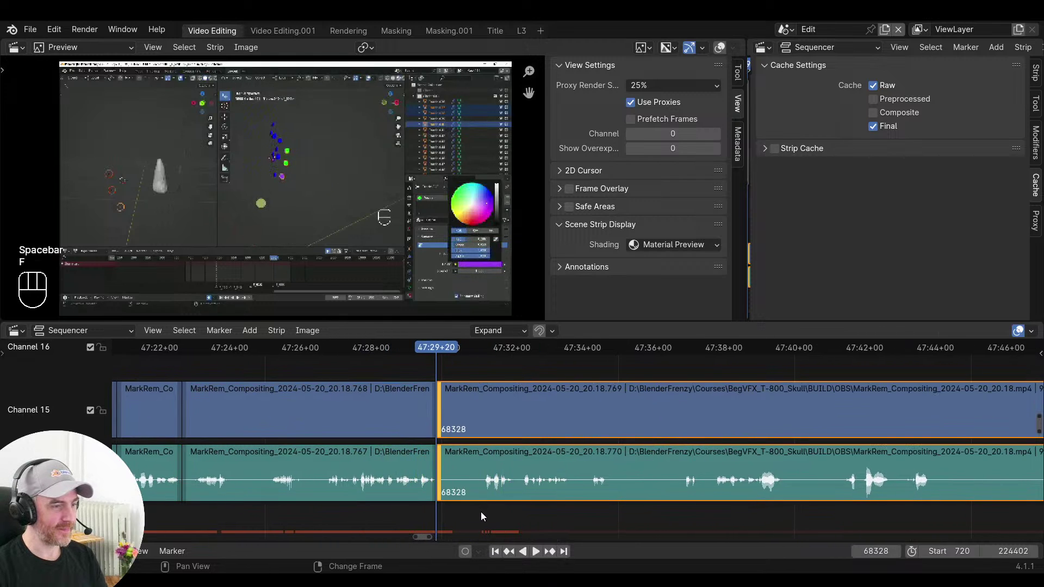
{"action": "key", "text": "f"}
{"action": "key", "text": "s"}
{"action": "key", "text": "space"}
{"action": "key", "text": "v"}
{"action": "key", "text": "space"}
{"action": "key", "text": "space"}
{"action": "key", "text": "space"}
{"action": "key", "text": "space"}
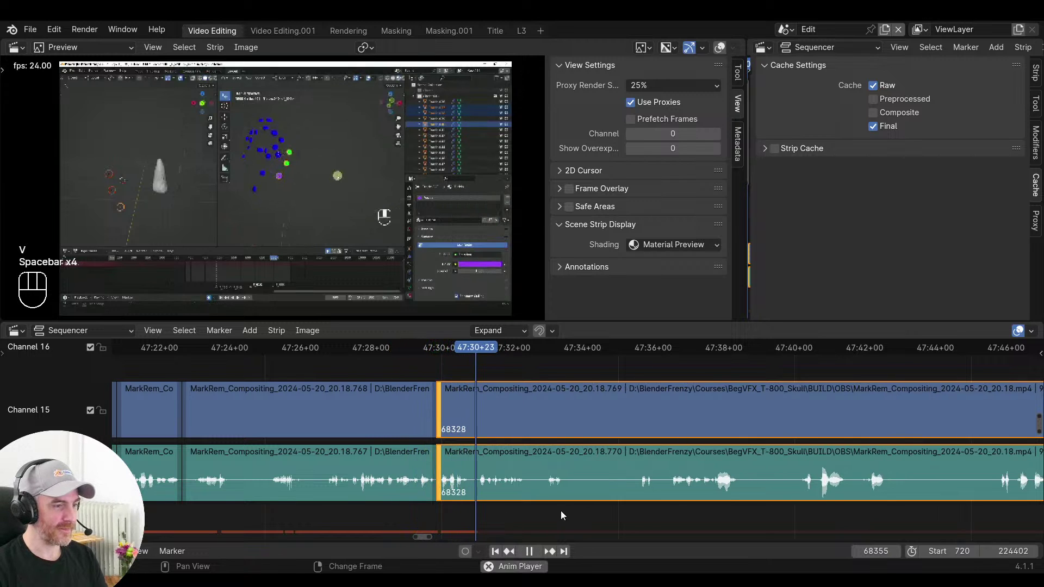
Remove the pause after frame 68419: split the strips there, trim the new strips' start to frame 68466 and close the gap
{"action": "middle_click_drag", "start_coordinate": [560, 511], "coordinate": [479, 514]}
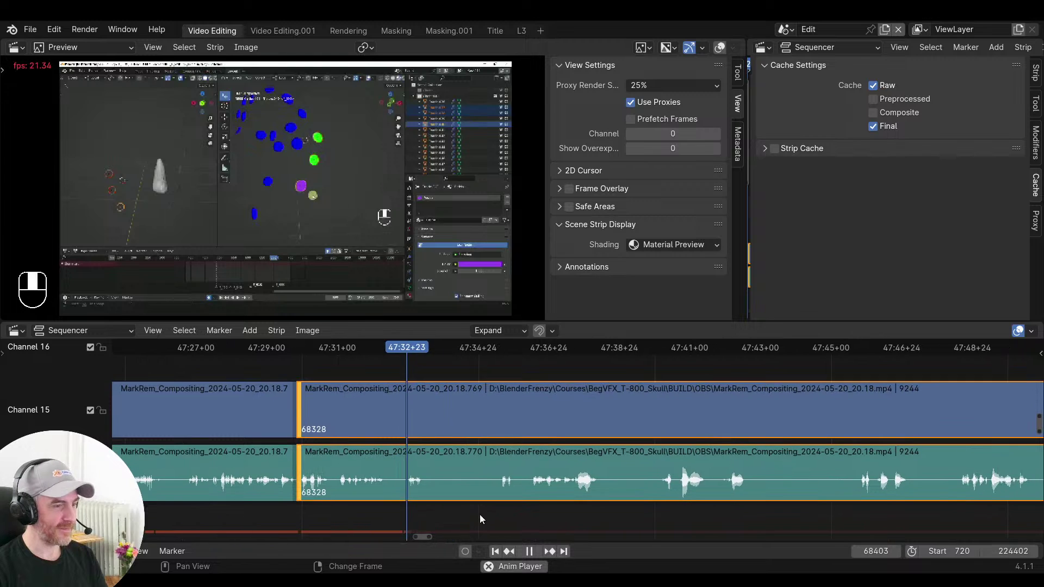
{"action": "left_click", "coordinate": [405, 511]}
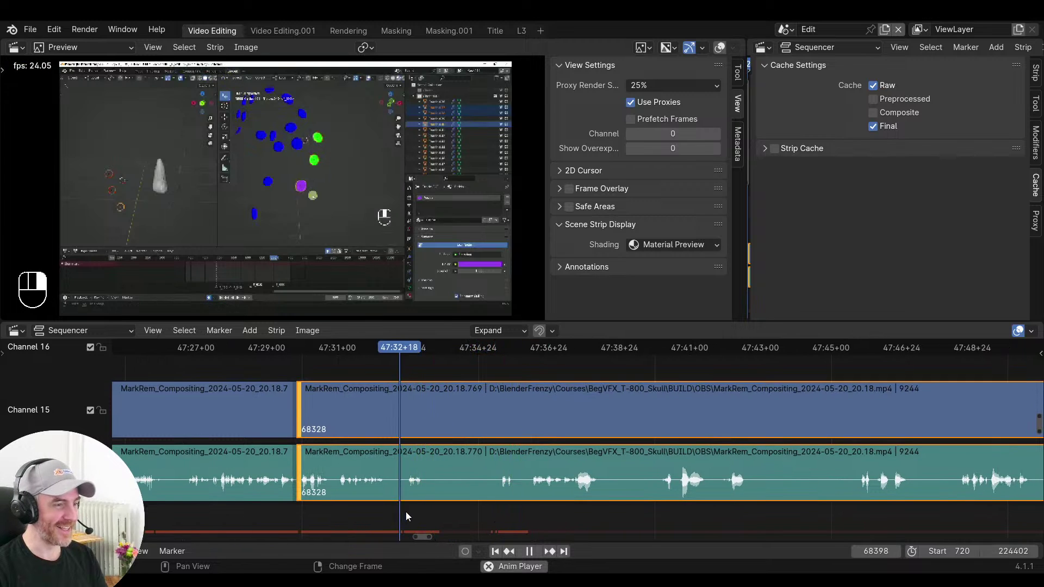
{"action": "key", "text": "space"}
{"action": "key", "text": "f"}
{"action": "left_click", "coordinate": [497, 500]}
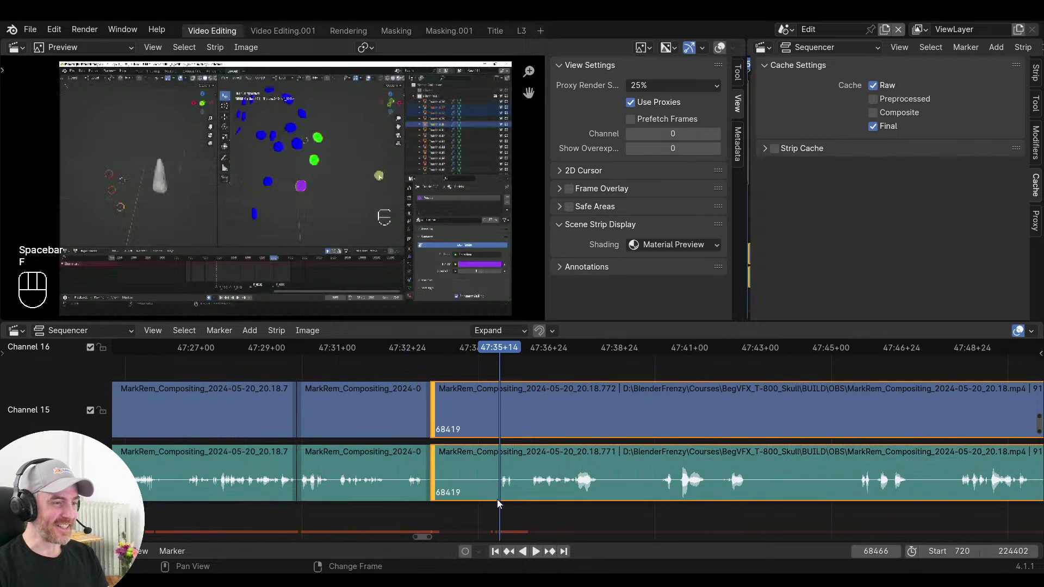
{"action": "key", "text": "s"}
{"action": "left_click", "coordinate": [412, 496]}
{"action": "key", "text": "v"}
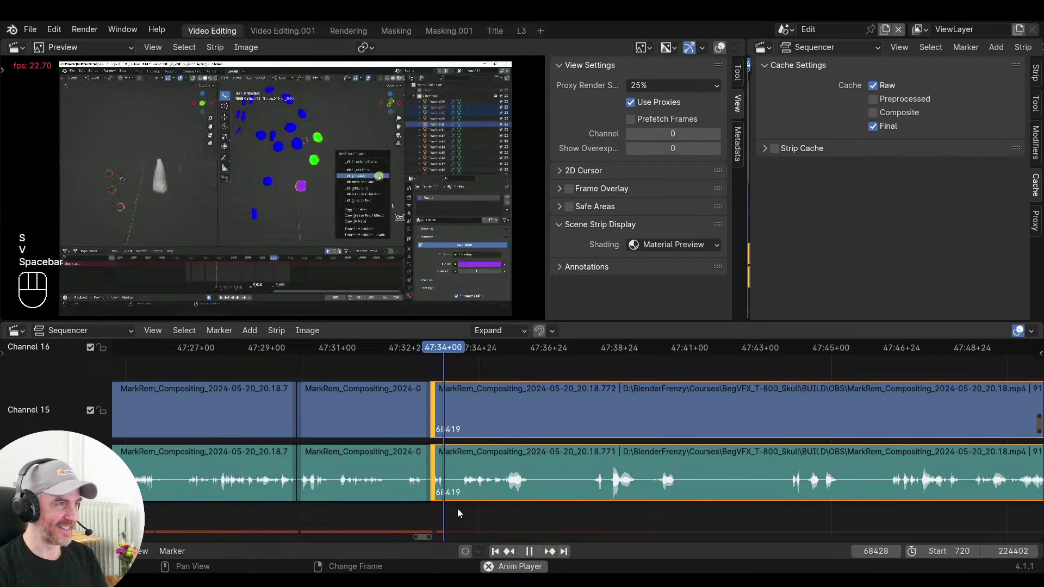
{"action": "key", "text": "space"}
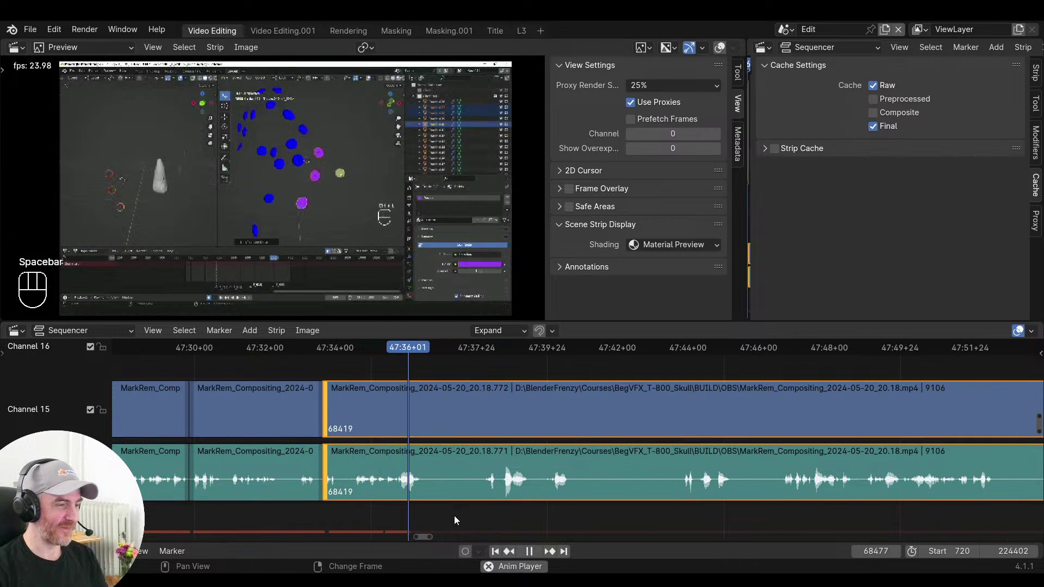
Split the strips at frame 68489, trim the new strips' start to frame 68526 and close the resulting gap
{"action": "key", "text": "space"}
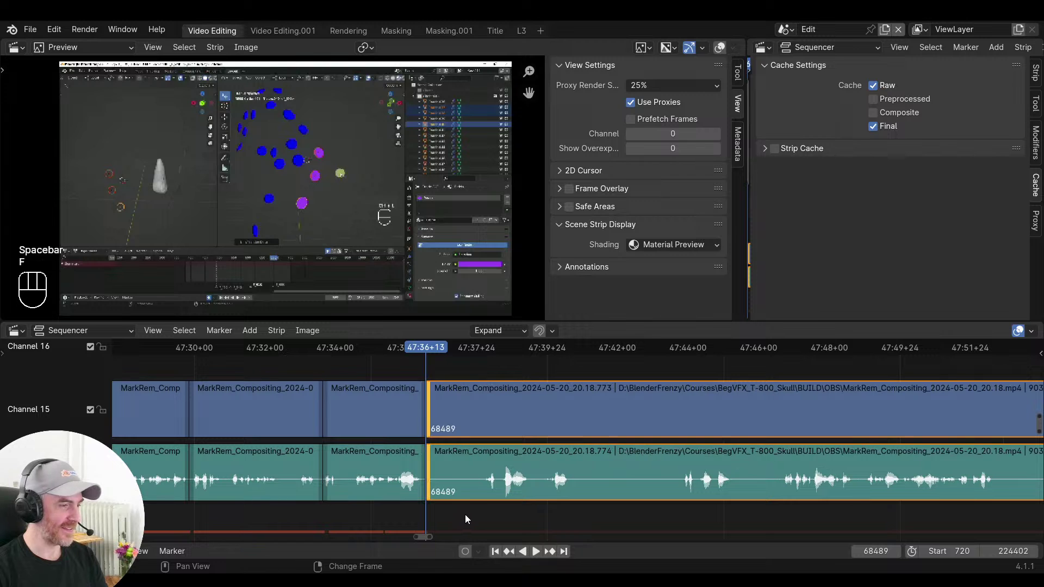
{"action": "key", "text": "f"}
{"action": "left_click", "coordinate": [481, 513]}
{"action": "key", "text": "s"}
{"action": "key", "text": "space"}
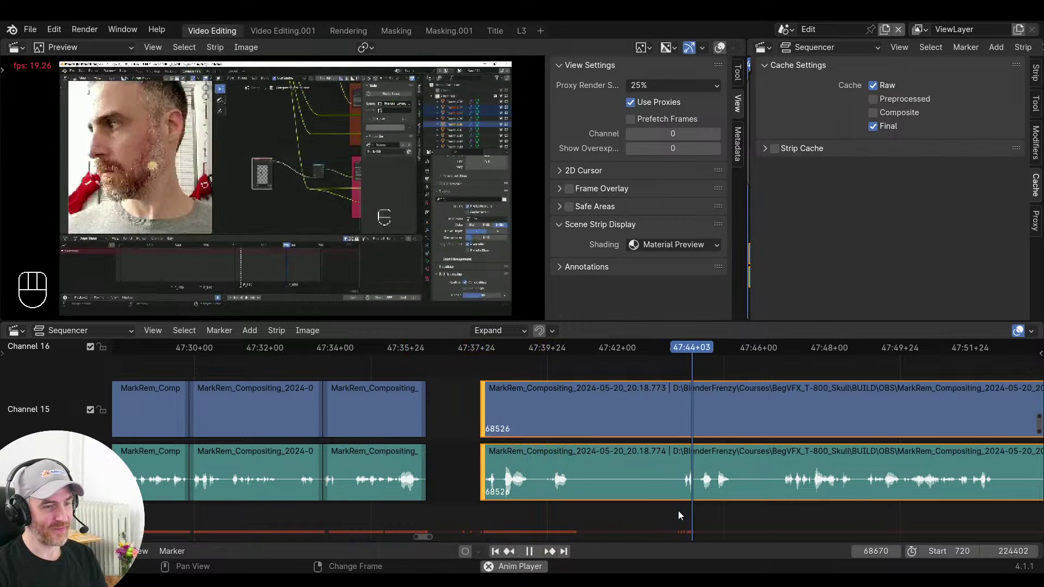
{"action": "left_click", "coordinate": [377, 499]}
{"action": "key", "text": "space"}
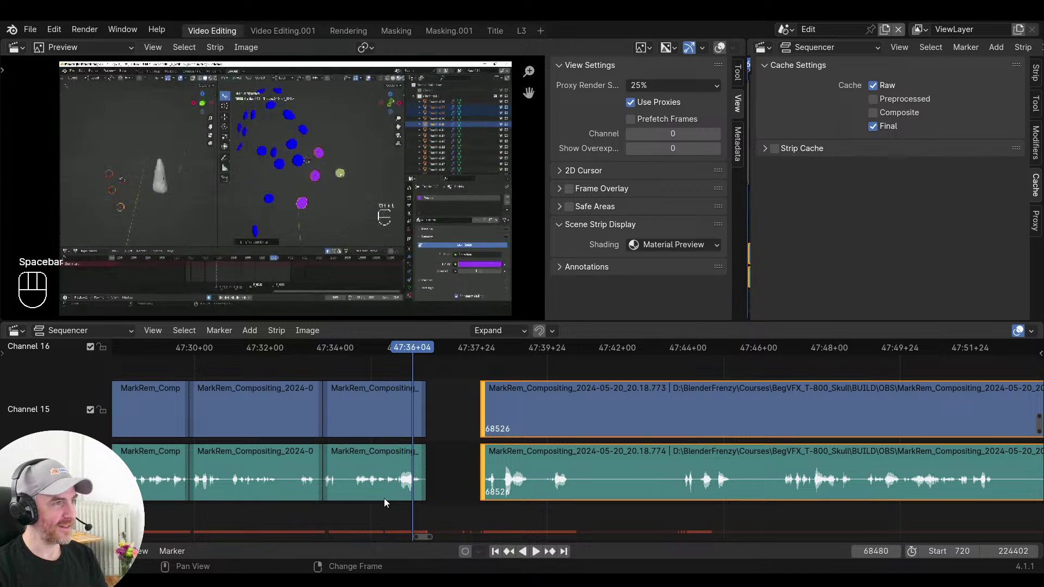
{"action": "key", "text": "v"}
{"action": "key", "text": "space"}
{"action": "key", "text": "space"}
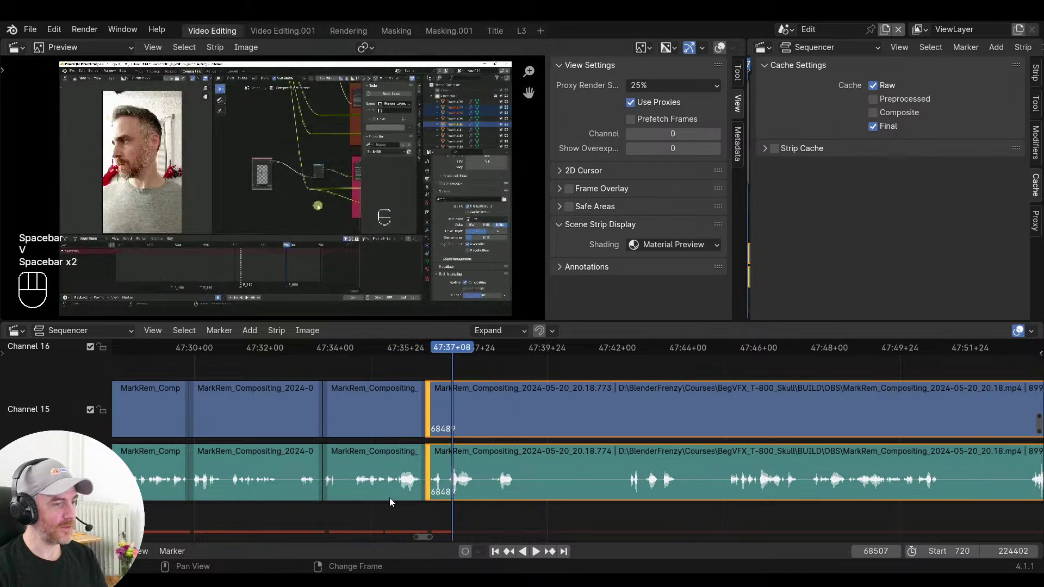
Replay from about 47:34 across the join at frame 68489 and listen to about 47:39
{"action": "left_click", "coordinate": [383, 499]}
{"action": "key", "text": "space"}
{"action": "left_click", "coordinate": [336, 502]}
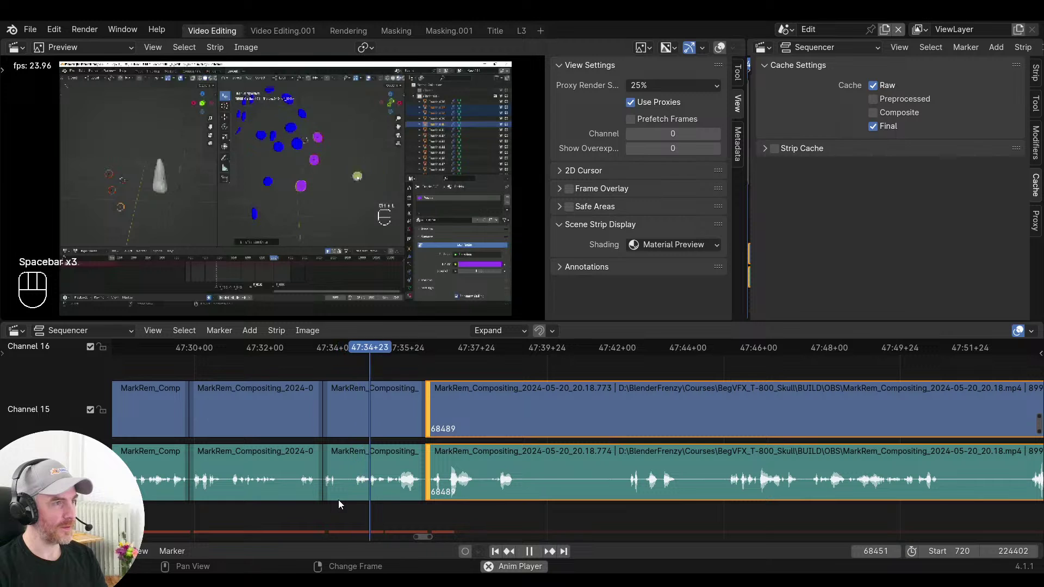
{"action": "scroll", "coordinate": [448, 507], "scroll_direction": "right", "scroll_amount": 2}
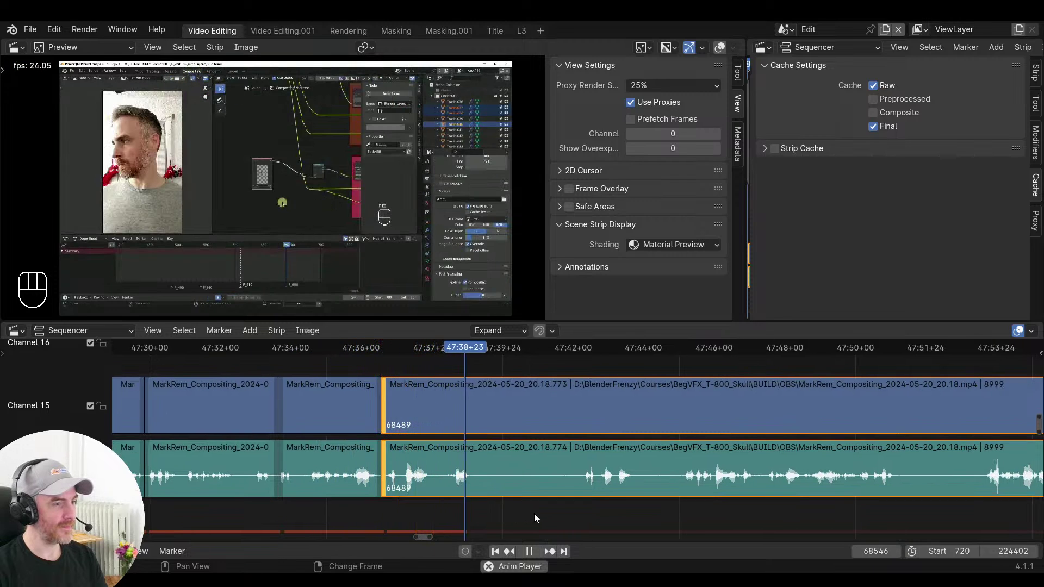
Split the strips at frame 68560, trim the new strips' start to frame 68625 and pull them back against the previous strips
{"action": "key", "text": "space"}
{"action": "key", "text": "f"}
{"action": "left_click", "coordinate": [552, 514]}
{"action": "left_click_drag", "start_coordinate": [557, 513], "coordinate": [581, 513]}
{"action": "left_click", "coordinate": [483, 509]}
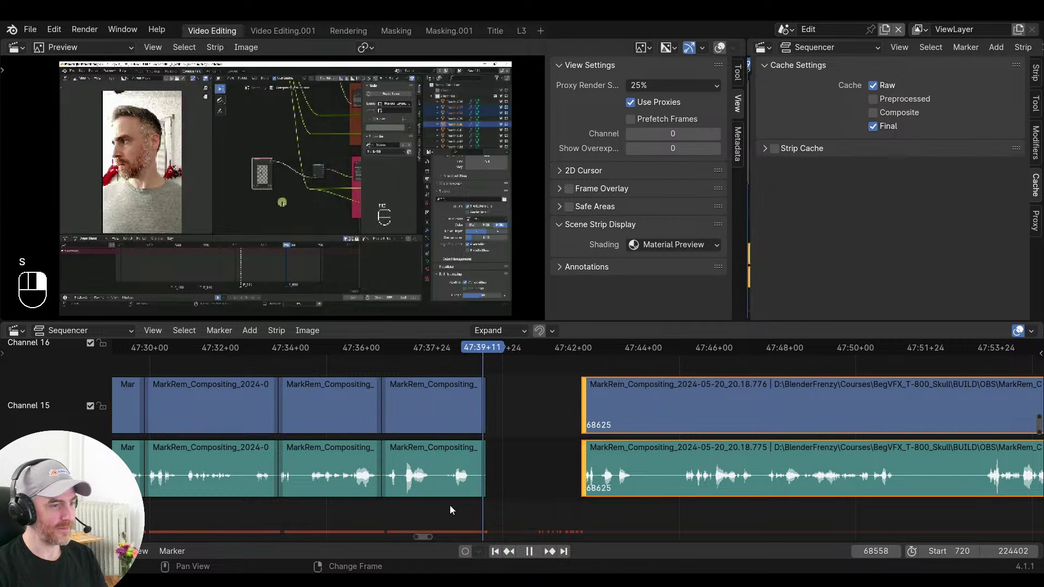
{"action": "key", "text": "s"}
{"action": "key", "text": "v"}
{"action": "key", "text": "space"}
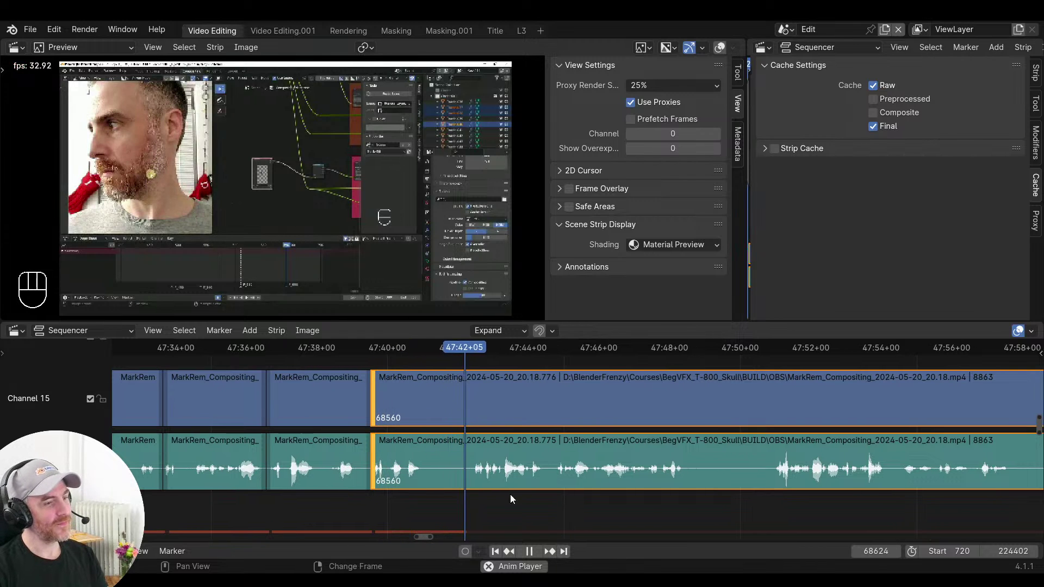
Cut the silence after frame 68595 by splitting the strips, trimming the new strips' start to about 47:42 and closing the gap
{"action": "left_click", "coordinate": [399, 493]}
{"action": "key", "text": "space"}
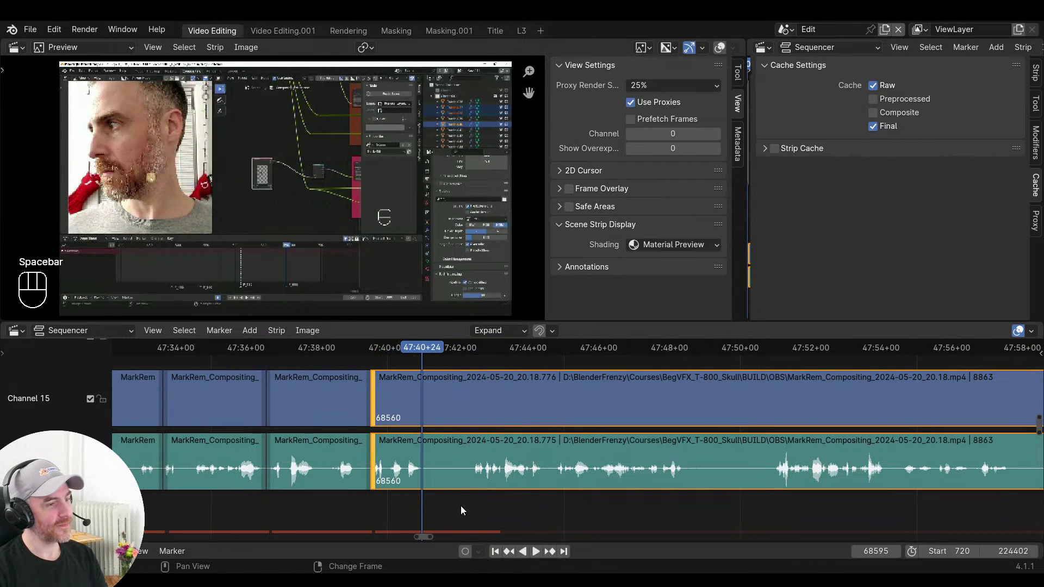
{"action": "key", "text": "f"}
{"action": "left_click", "coordinate": [471, 500]}
{"action": "key", "text": "s"}
{"action": "key", "text": "v"}
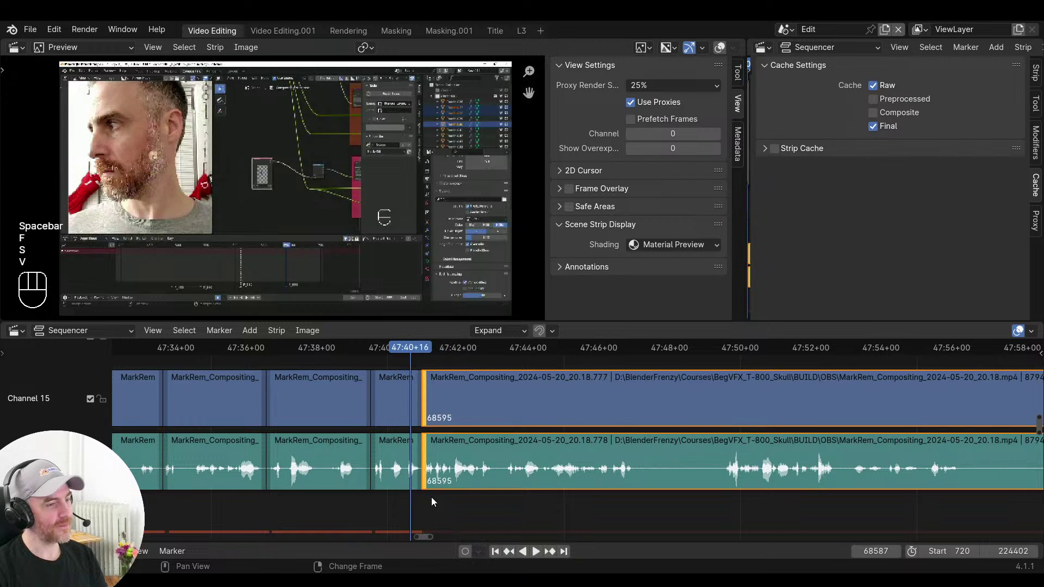
Play on past the previous cut and split the video and audio strips at frame 68743
{"action": "key", "text": "space"}
{"action": "middle_click_drag", "start_coordinate": [484, 500], "coordinate": [509, 510], "text": "ctrl"}
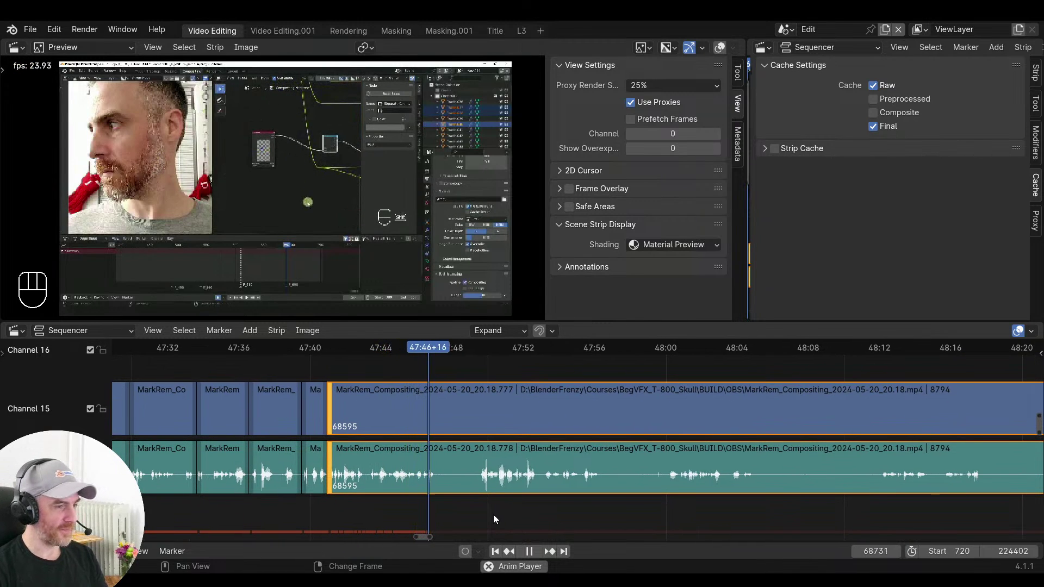
{"action": "key", "text": "space"}
{"action": "key", "text": "f"}
{"action": "middle_click_drag", "start_coordinate": [474, 514], "coordinate": [575, 503]}
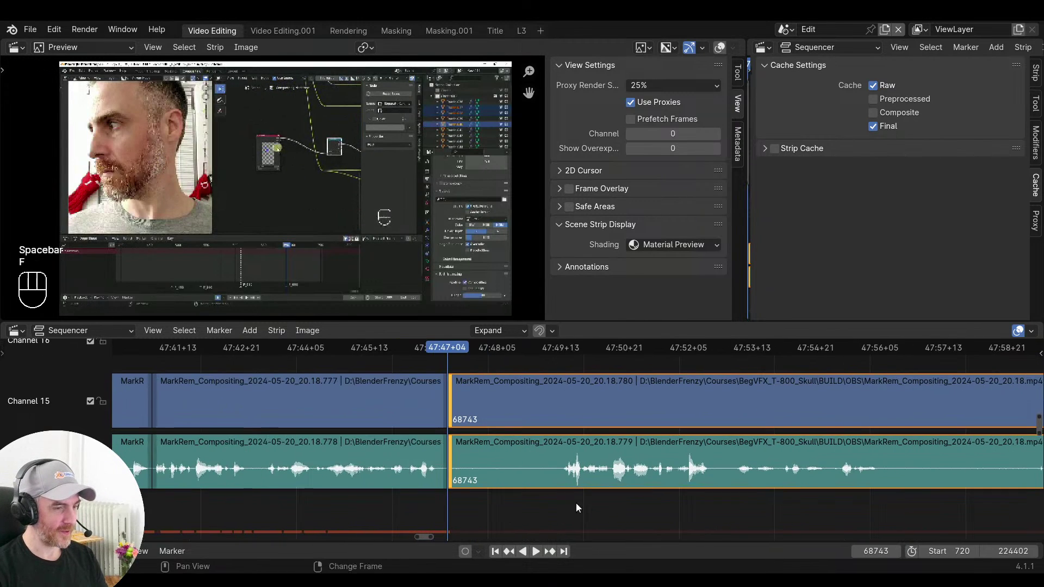
Move the cut to frame 68764 by resizing the strips on both sides, and play back across it
{"action": "key", "text": "space"}
{"action": "key", "text": "space"}
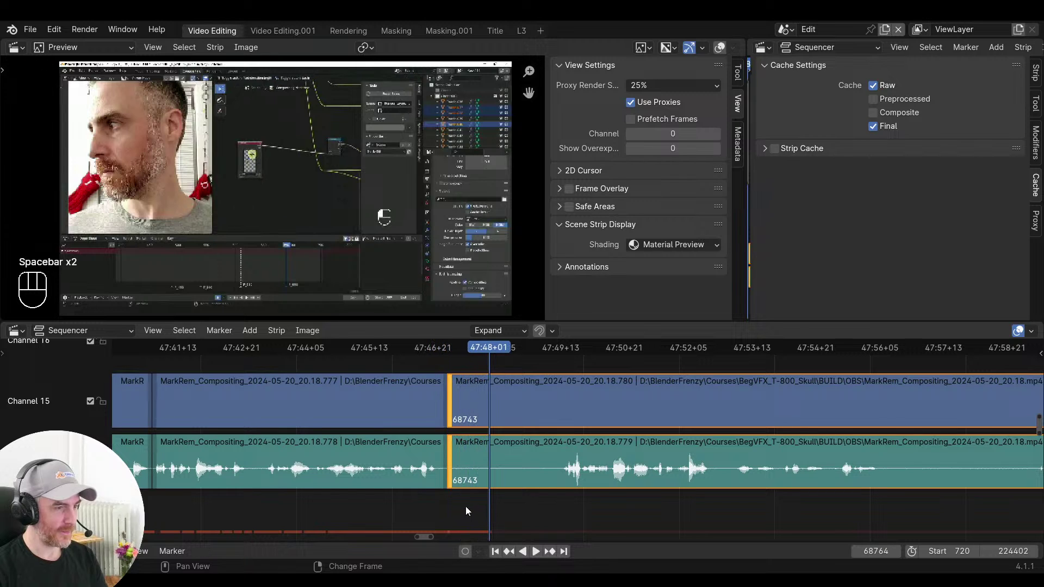
{"action": "key", "text": "s"}
{"action": "key", "text": "s"}
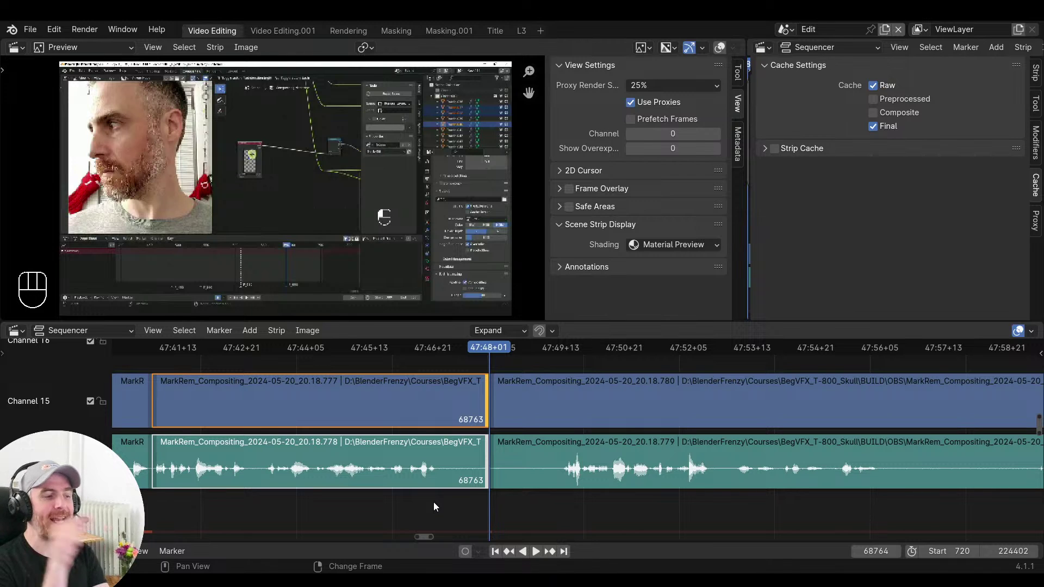
{"action": "left_click", "coordinate": [410, 492]}
{"action": "key", "text": "space"}
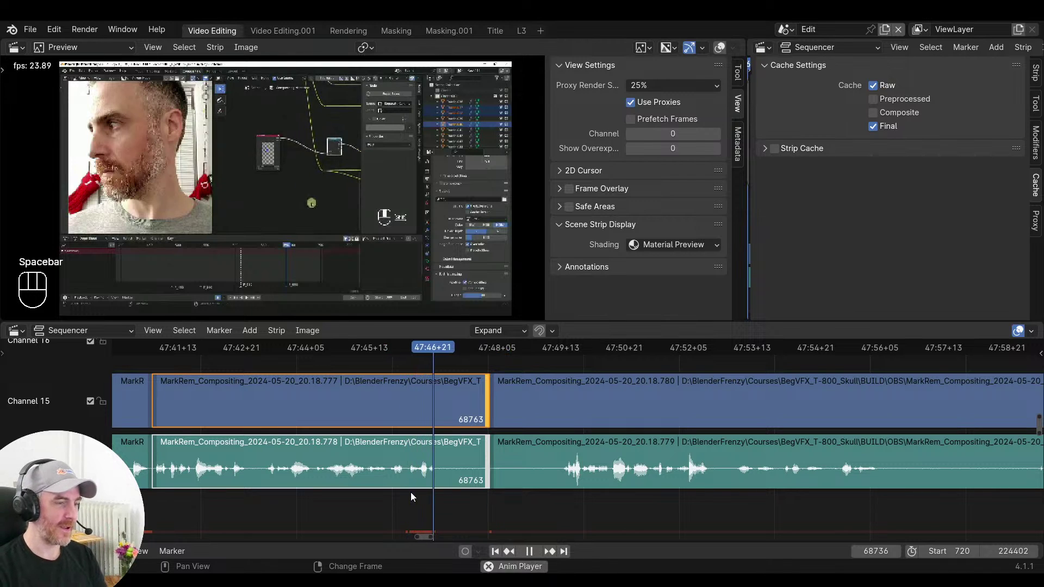
{"action": "key", "text": "space"}
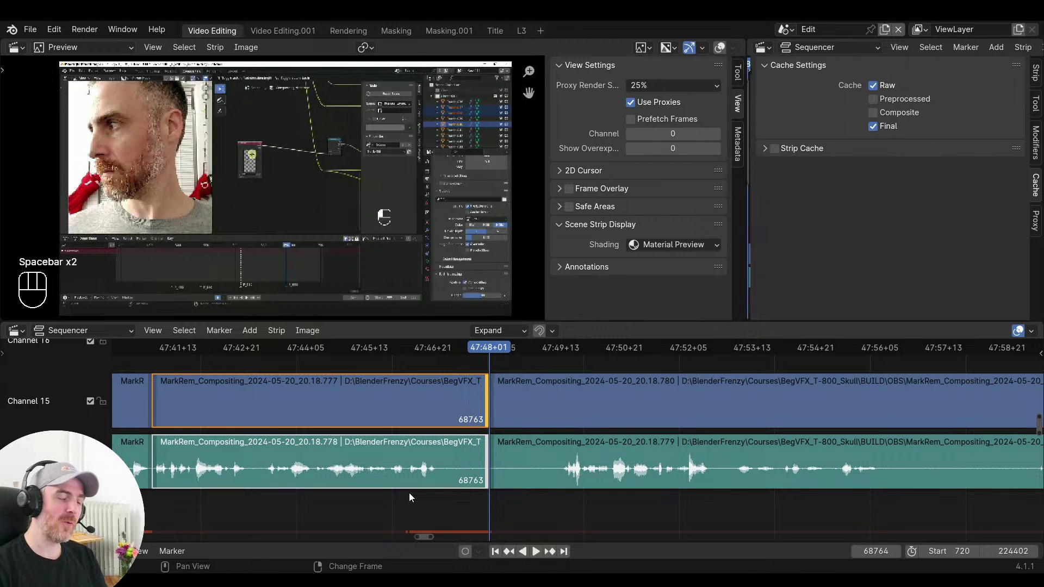
Trim the start of the video and audio strips after the cut to frame 68800 and close the gap before them
{"action": "left_click_drag", "start_coordinate": [554, 501], "coordinate": [560, 500]}
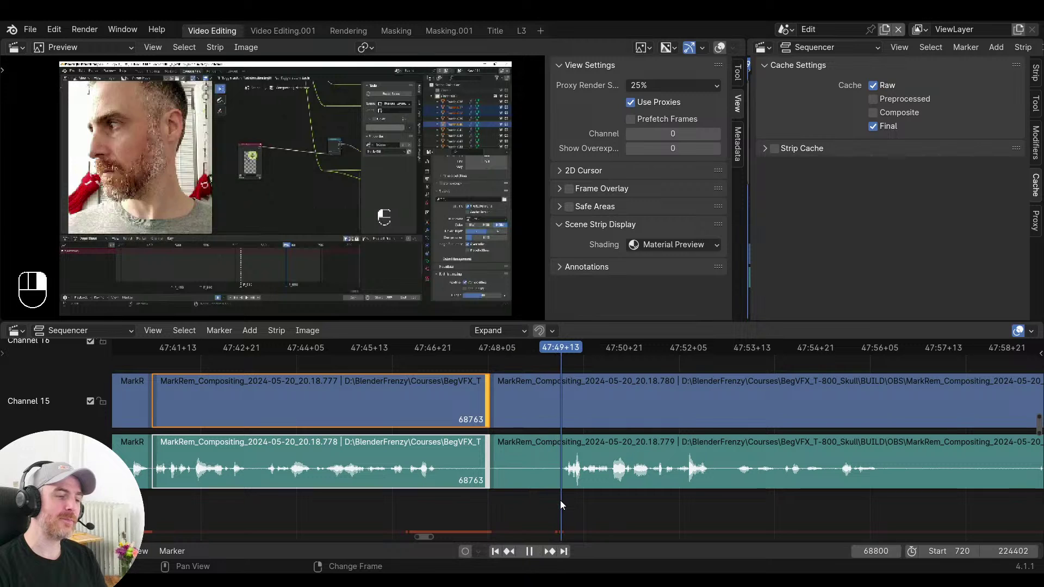
{"action": "left_click", "coordinate": [496, 450]}
{"action": "key", "text": "s"}
{"action": "key", "text": "v"}
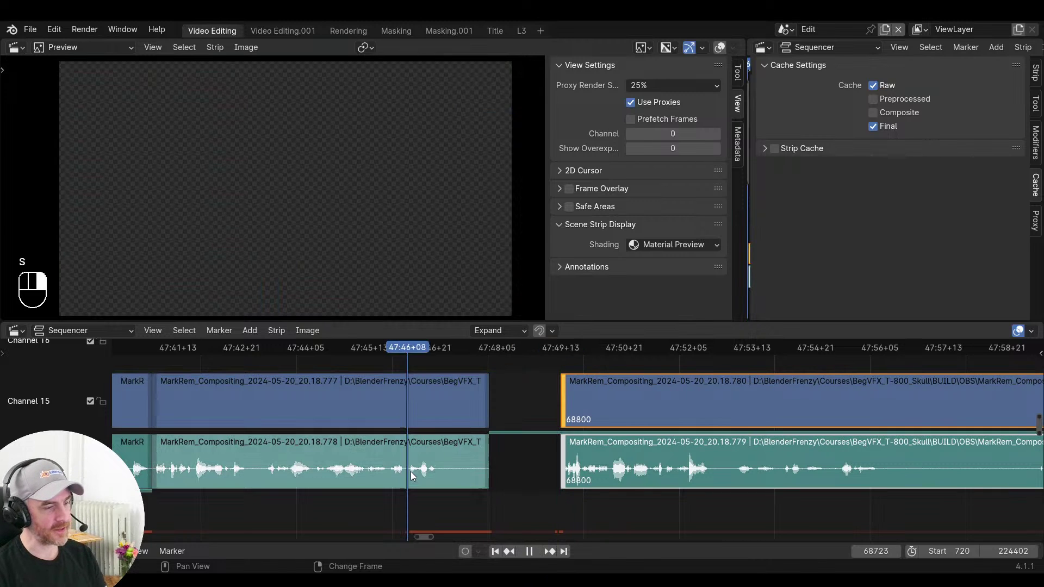
{"action": "key", "text": "space"}
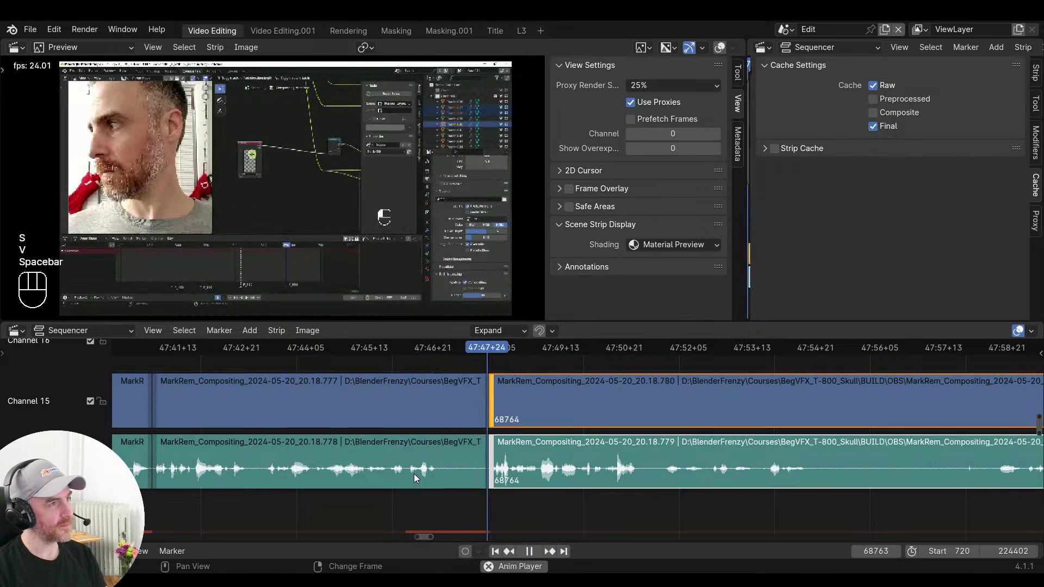
Play on through the trimmed footage and split the video and audio strips at frame 68930
{"action": "scroll", "coordinate": [496, 478], "scroll_direction": "down", "scroll_amount": 3, "text": "ctrl"}
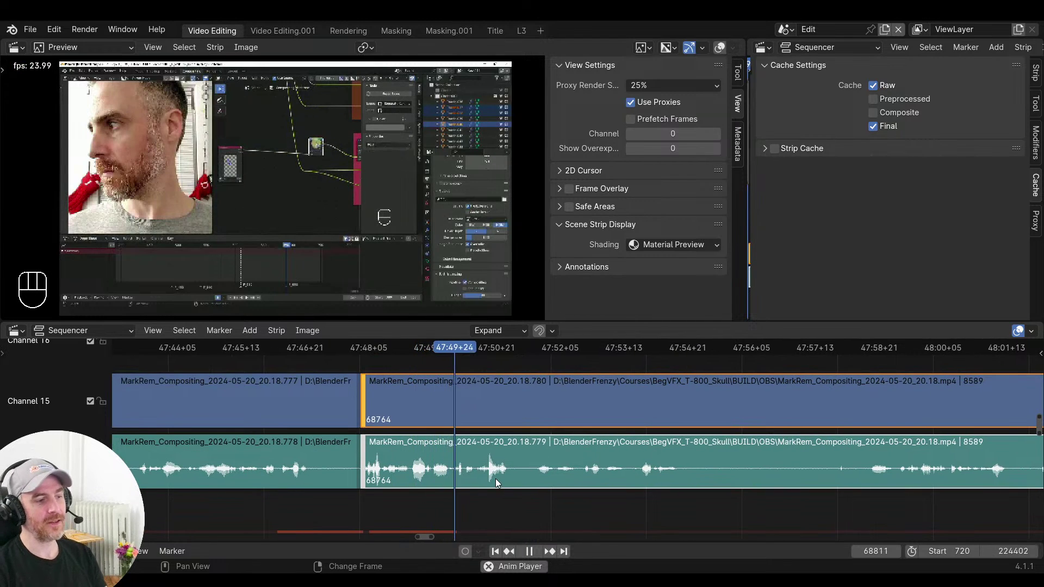
{"action": "key", "text": "space"}
{"action": "scroll", "coordinate": [560, 471], "scroll_direction": "down", "scroll_amount": 1, "text": "ctrl"}
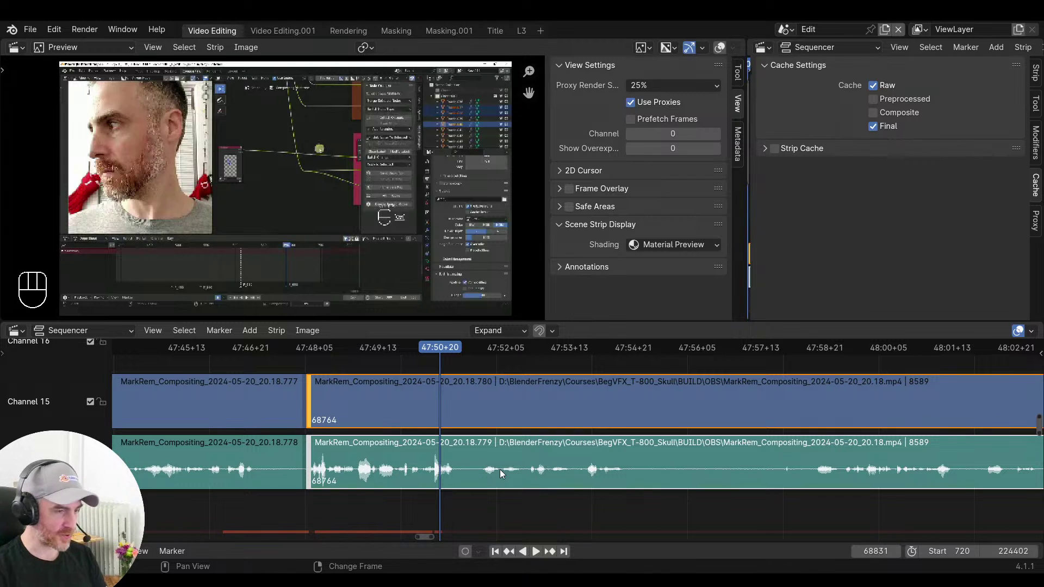
{"action": "key", "text": "space"}
{"action": "middle_click_drag", "start_coordinate": [506, 489], "coordinate": [385, 491]}
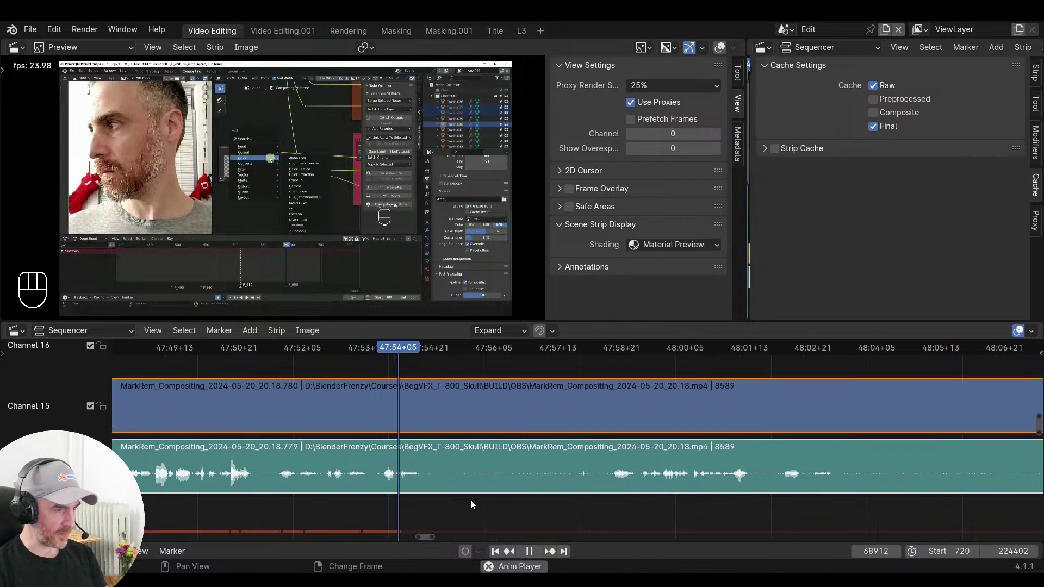
{"action": "key", "text": "space"}
{"action": "key", "text": "f"}
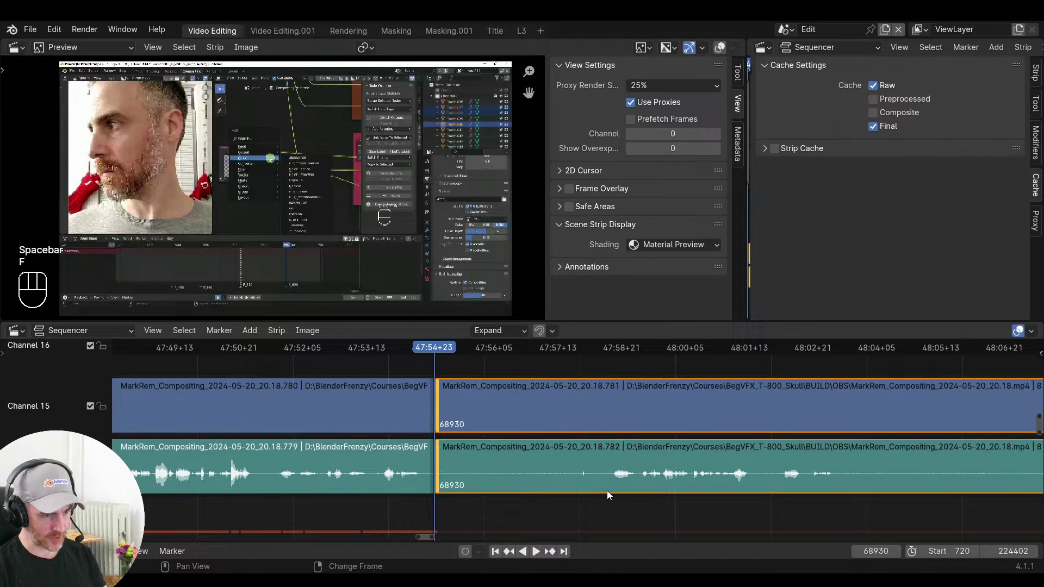
Trim the silence from the start of the strips after the 68930 cut, up to the next speech, and close the gap
{"action": "left_click", "coordinate": [608, 490]}
{"action": "key", "text": "shift+s"}
{"action": "key", "text": "space"}
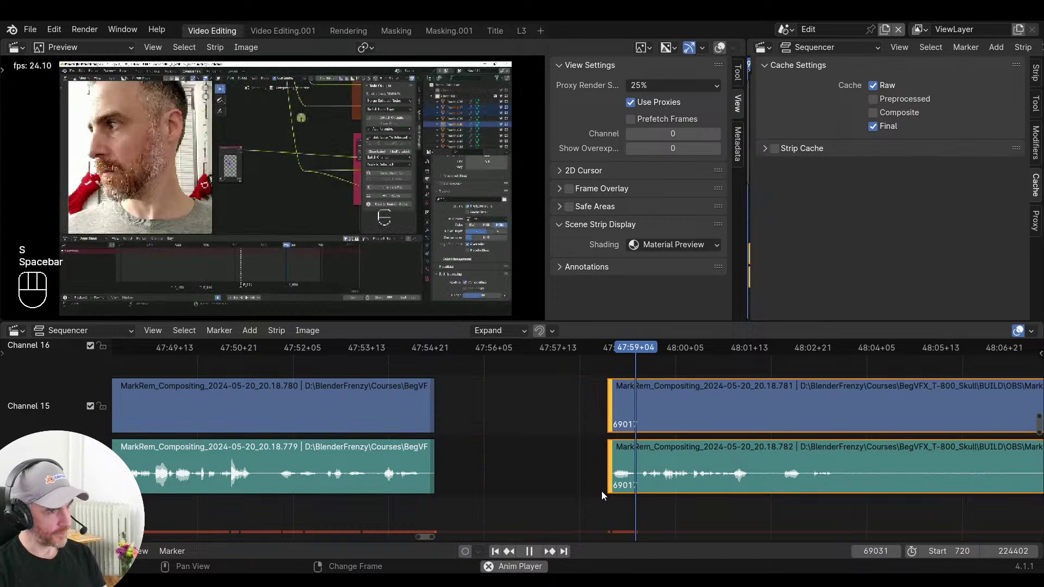
{"action": "key", "text": "space"}
{"action": "left_click", "coordinate": [347, 491]}
{"action": "key", "text": "ctrl+z"}
{"action": "key", "text": "v"}
Play back the join at frame 68930 repeatedly and check how speech and picture flow across it
{"action": "key", "text": "space"}
{"action": "middle_click_drag", "start_coordinate": [496, 508], "coordinate": [514, 509]}
{"action": "key", "text": "space"}
{"action": "scroll", "coordinate": [522, 500], "scroll_direction": "up", "scroll_amount": 2}
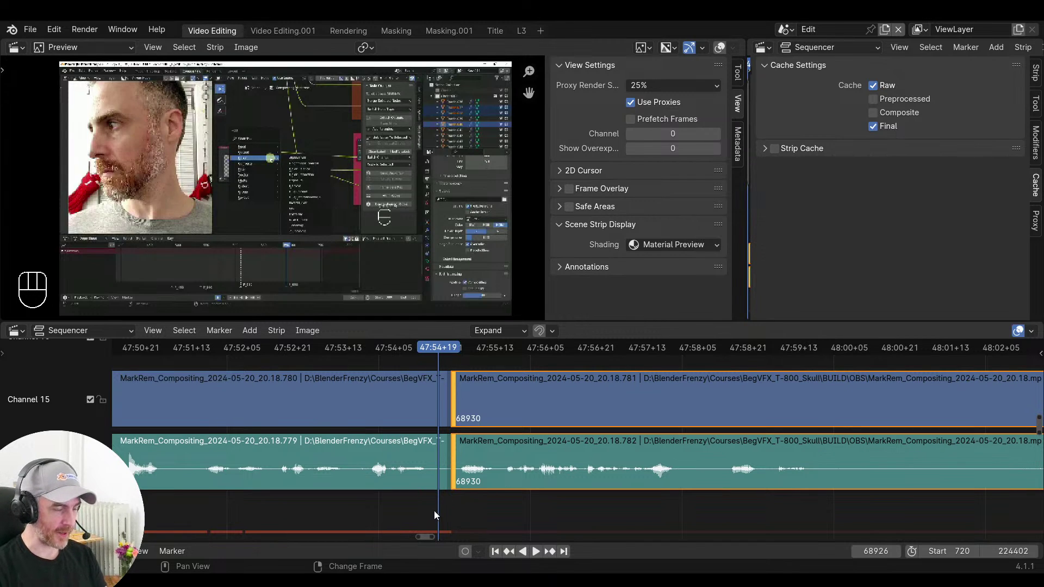
{"action": "right_click", "coordinate": [377, 521]}
{"action": "key", "text": "space"}
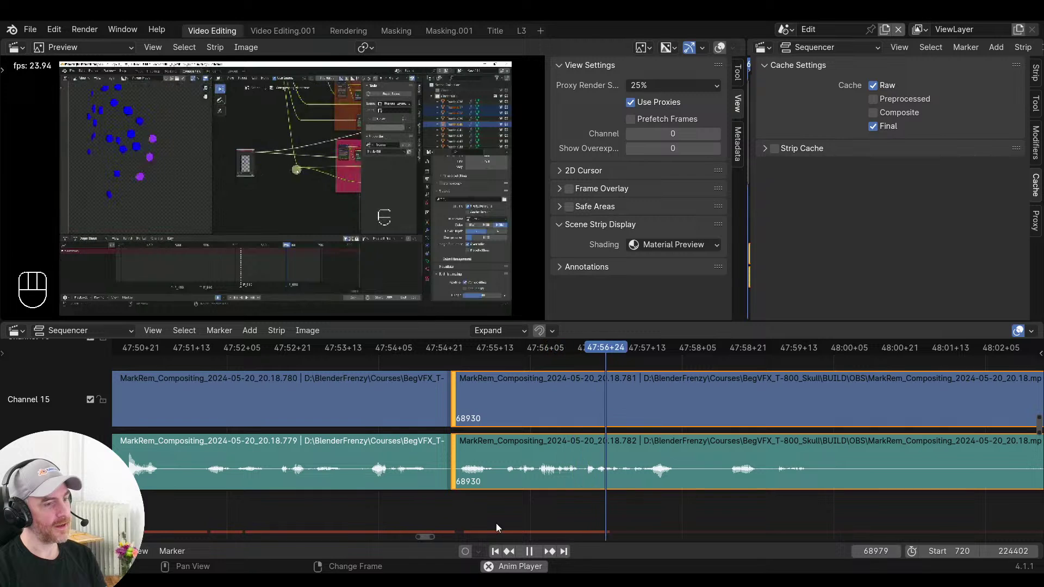
{"action": "key", "text": "space"}
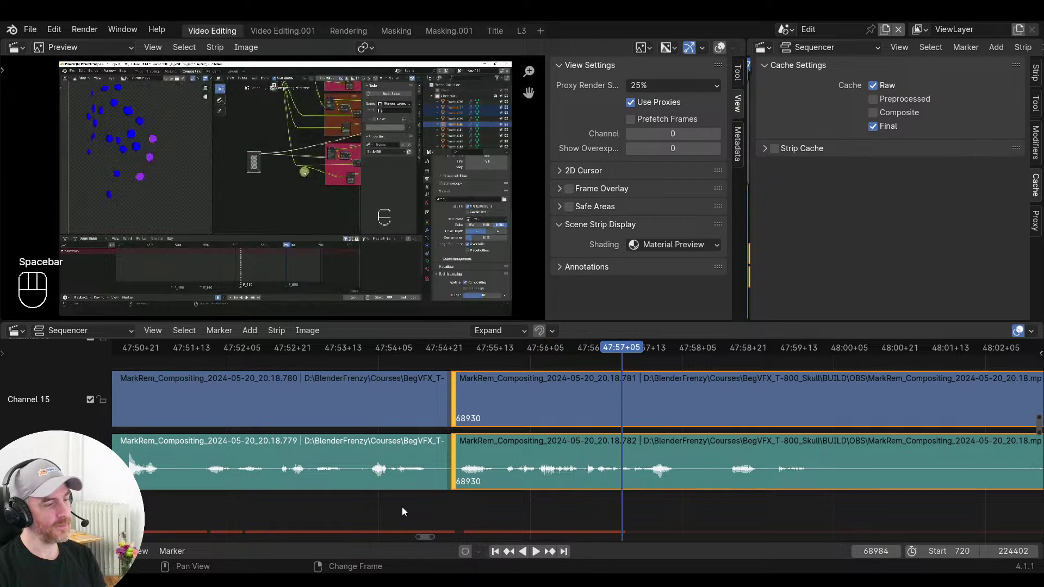
{"action": "right_click", "coordinate": [401, 507]}
{"action": "right_click_drag", "start_coordinate": [451, 517], "coordinate": [373, 510]}
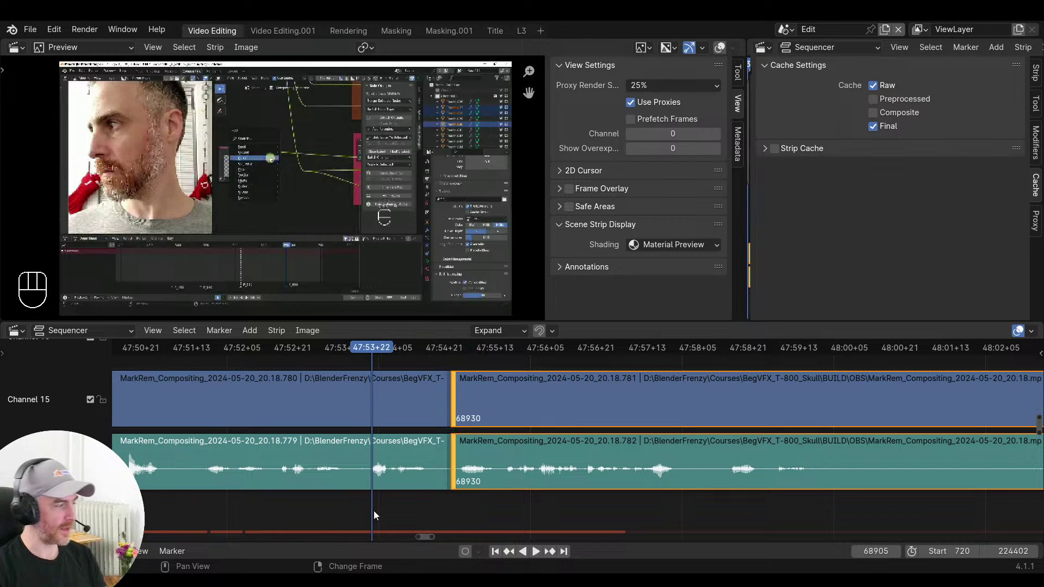
{"action": "key", "text": "space"}
{"action": "middle_click_drag", "start_coordinate": [578, 524], "coordinate": [414, 512]}
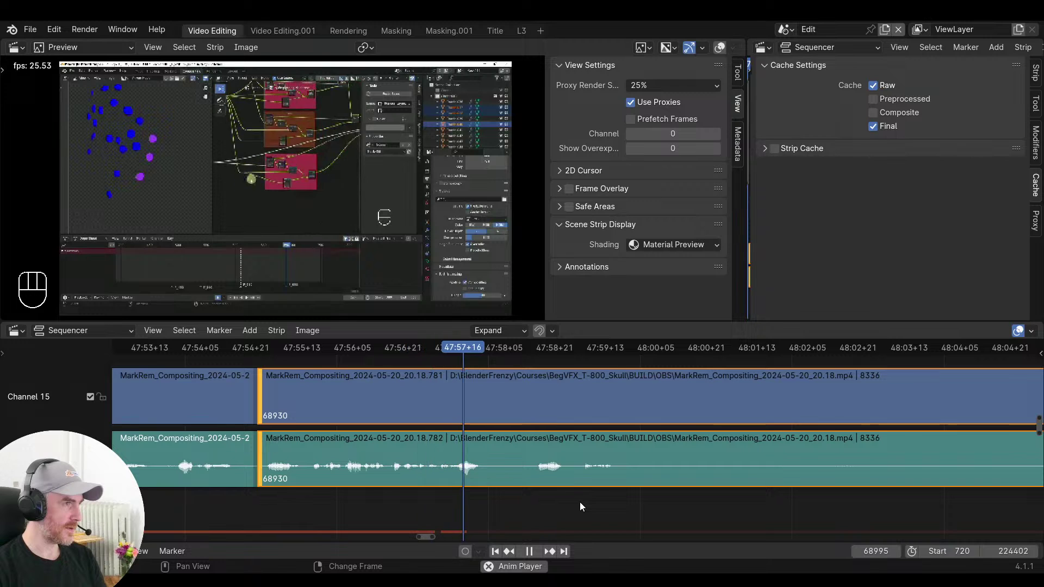
{"action": "middle_click_drag", "start_coordinate": [728, 503], "coordinate": [590, 514]}
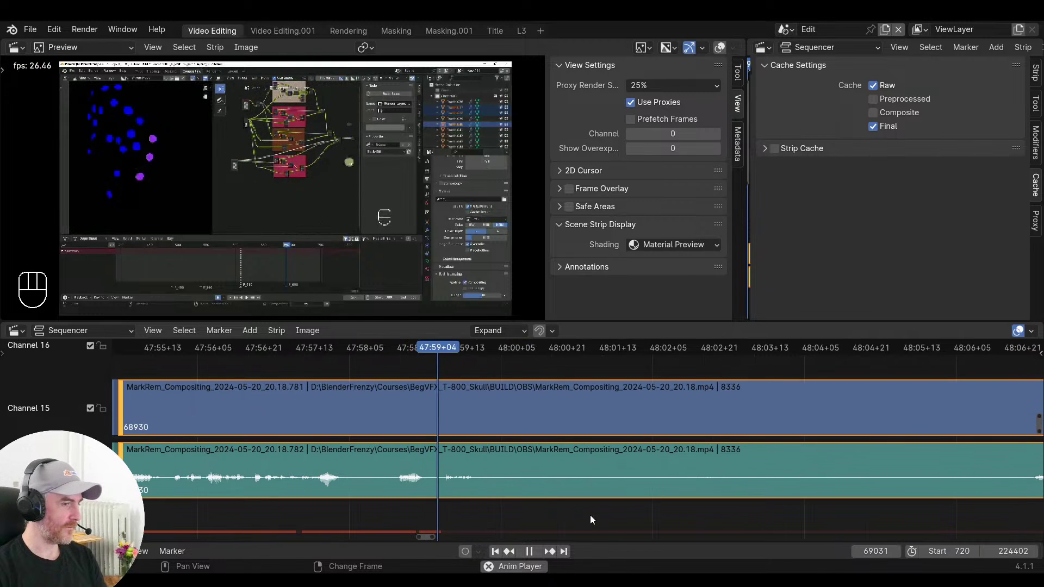
Check the footage around 48:06, return to about 47:57, and split the video and audio strips at frame 69007
{"action": "key", "text": "space"}
{"action": "scroll", "coordinate": [717, 509], "scroll_direction": "down", "scroll_amount": 6}
{"action": "left_click", "coordinate": [668, 510]}
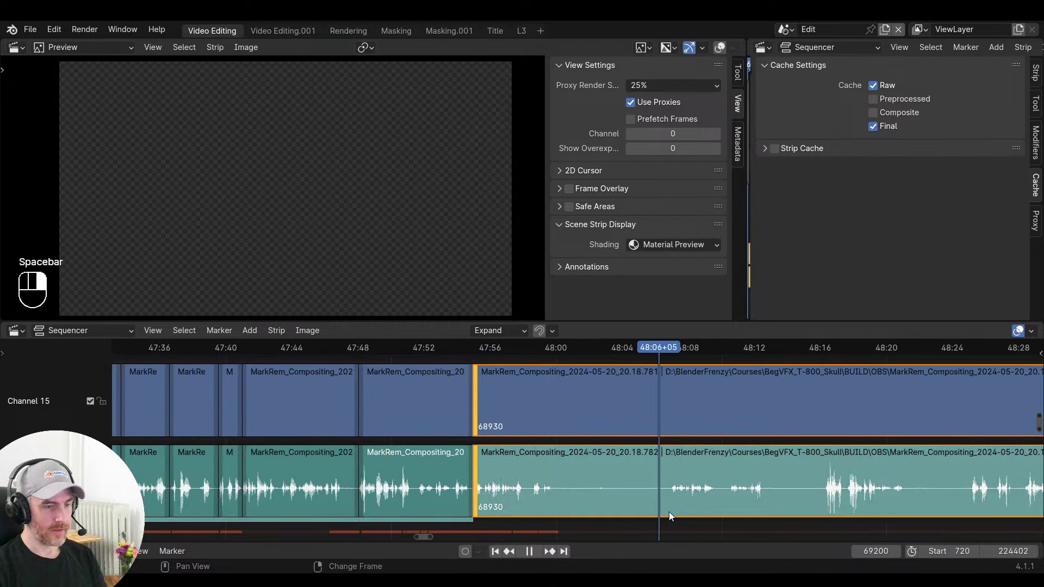
{"action": "key", "text": "space"}
{"action": "scroll", "coordinate": [587, 509], "scroll_direction": "up", "scroll_amount": 3}
{"action": "left_click", "coordinate": [506, 508]}
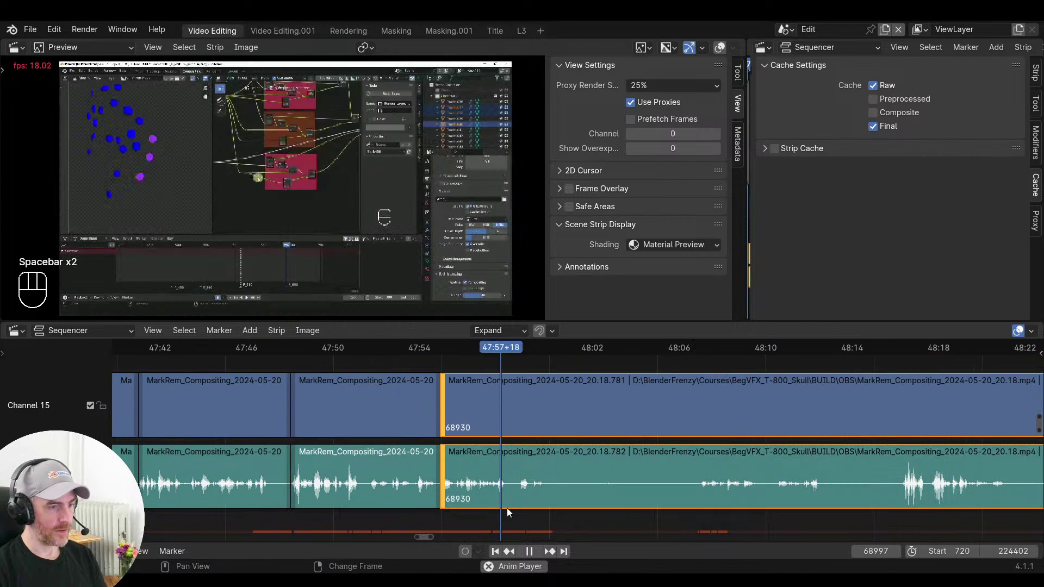
{"action": "key", "text": "space"}
{"action": "key", "text": "f"}
Trim the start of the video and audio strips after the cut to frame 69216, refining it to frame 69225
{"action": "right_click_drag", "start_coordinate": [674, 516], "coordinate": [699, 517]}
{"action": "key", "text": "s"}
{"action": "key", "text": "space"}
{"action": "middle_click_drag", "start_coordinate": [710, 519], "coordinate": [520, 499]}
{"action": "middle_click_drag", "start_coordinate": [539, 498], "coordinate": [624, 505]}
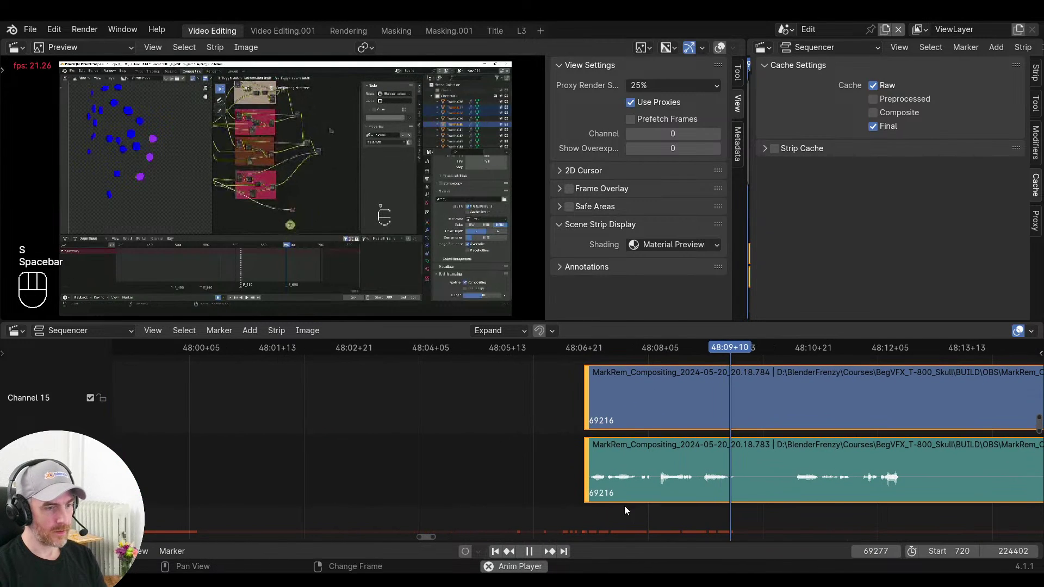
{"action": "key", "text": "space"}
{"action": "mouse_move", "coordinate": [608, 504]}
{"action": "right_mouse_down"}
{"action": "mouse_move", "coordinate": [595, 503]}
{"action": "mouse_move", "coordinate": [606, 504]}
{"action": "right_mouse_up"}
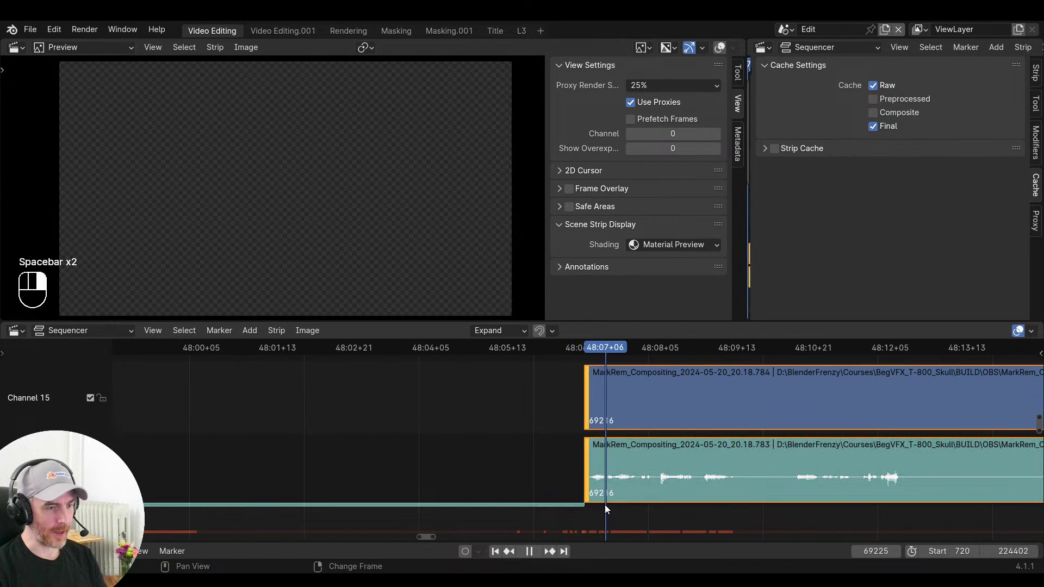
{"action": "key", "text": "s"}
{"action": "key", "text": "space"}
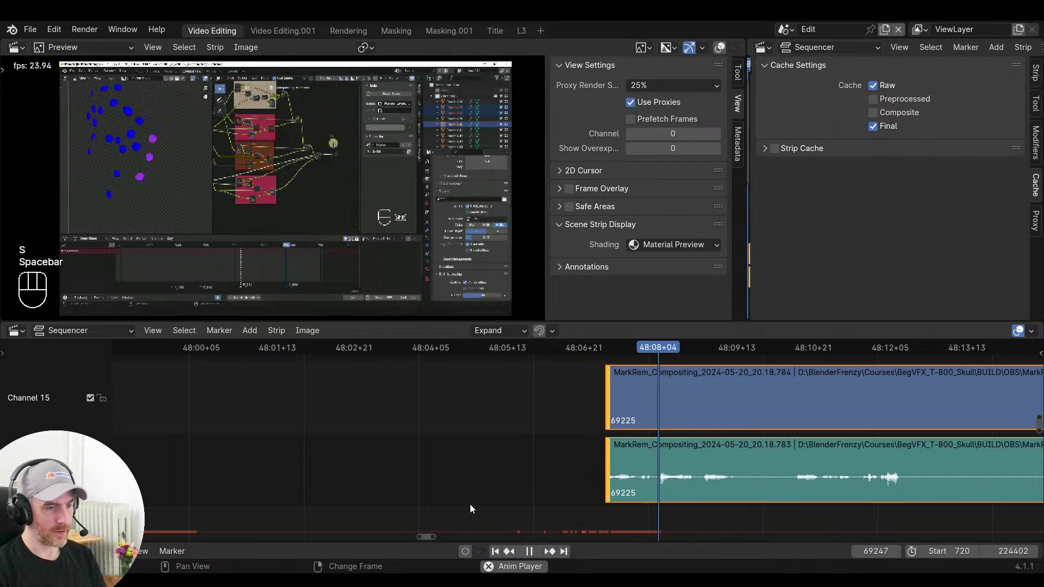
Close the gap so the trimmed strips start at frame 69007, and play back the join and following footage
{"action": "key", "text": "space"}
{"action": "middle_click_drag", "start_coordinate": [544, 494], "coordinate": [683, 483], "text": "ctrl"}
{"action": "right_click_drag", "start_coordinate": [480, 488], "coordinate": [462, 489]}
{"action": "key", "text": "v"}
{"action": "key", "text": "space"}
{"action": "middle_click_drag", "start_coordinate": [461, 492], "coordinate": [504, 494], "text": "ctrl"}
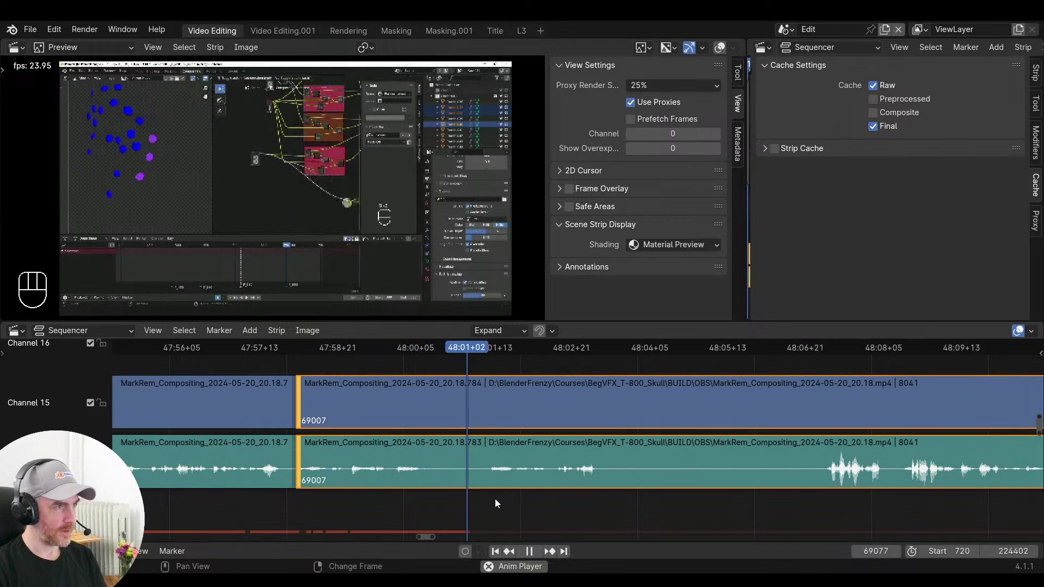
{"action": "middle_click_drag", "start_coordinate": [556, 498], "coordinate": [481, 496]}
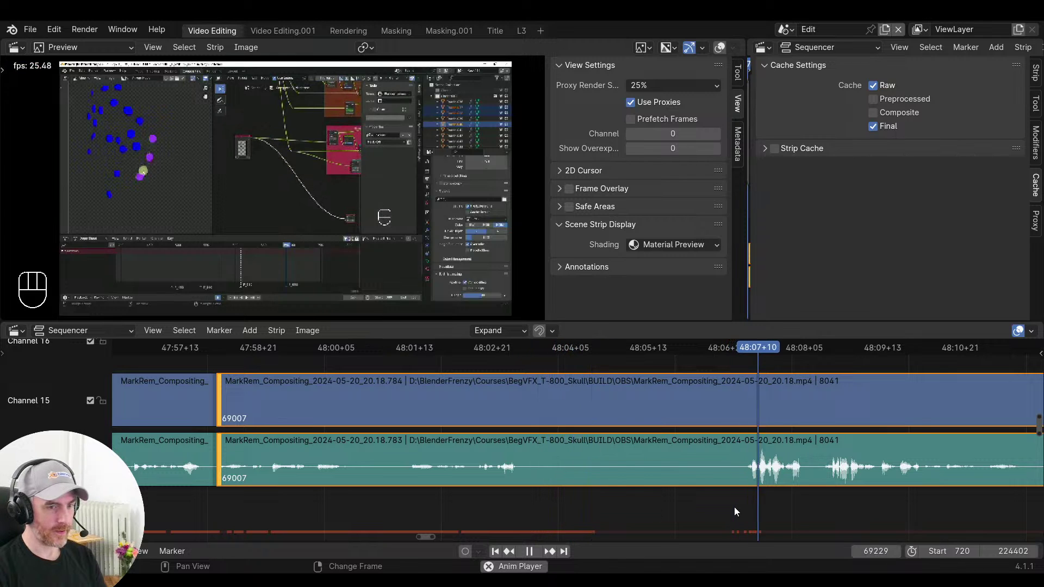
{"action": "left_click", "coordinate": [469, 493]}
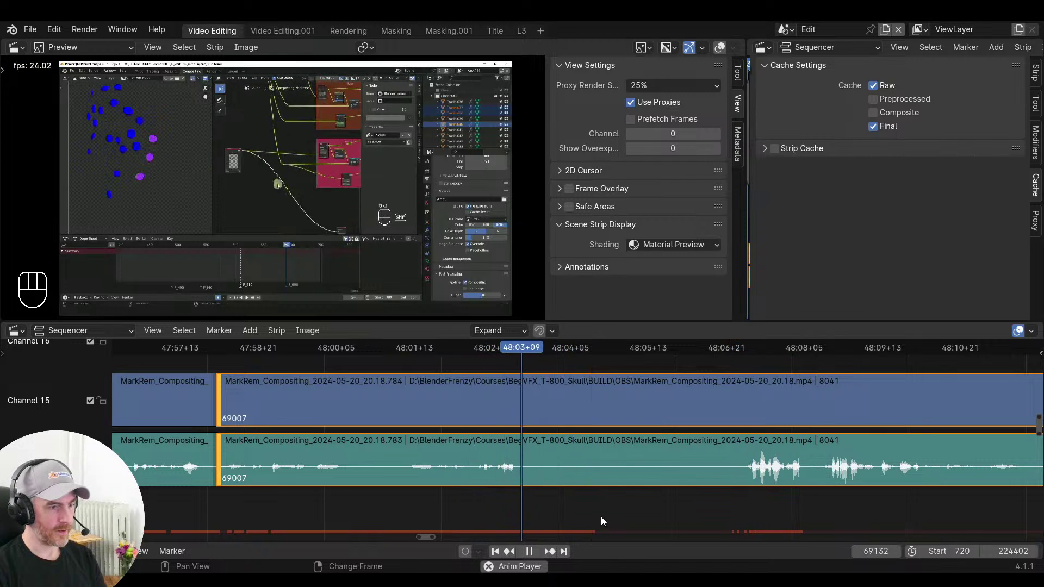
Split the video and audio strips at frame 69146 and play back the footage around the cut
{"action": "key", "text": "space"}
{"action": "key", "text": "f"}
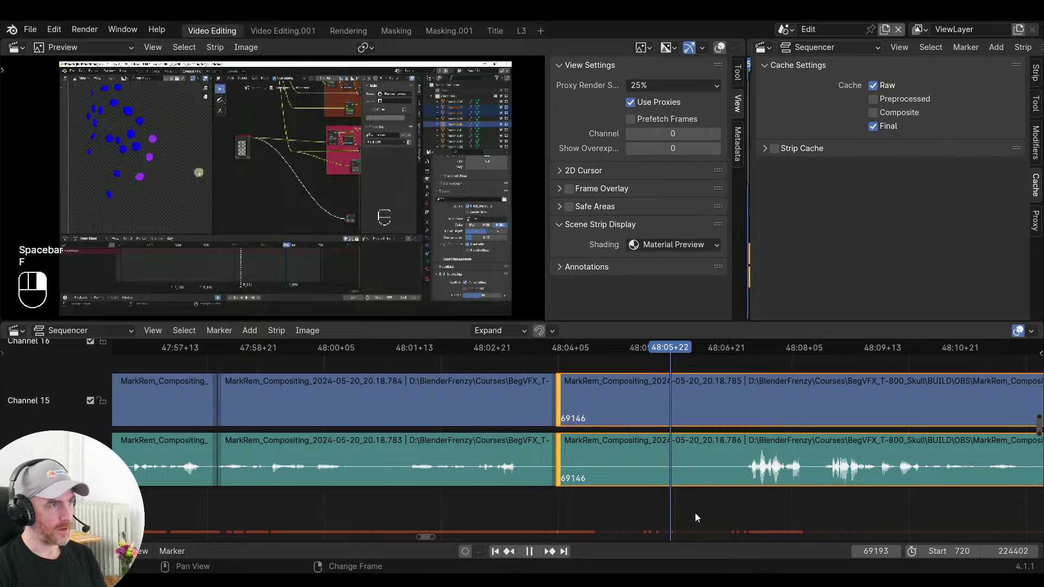
{"action": "left_click", "coordinate": [554, 512]}
{"action": "key", "text": "space"}
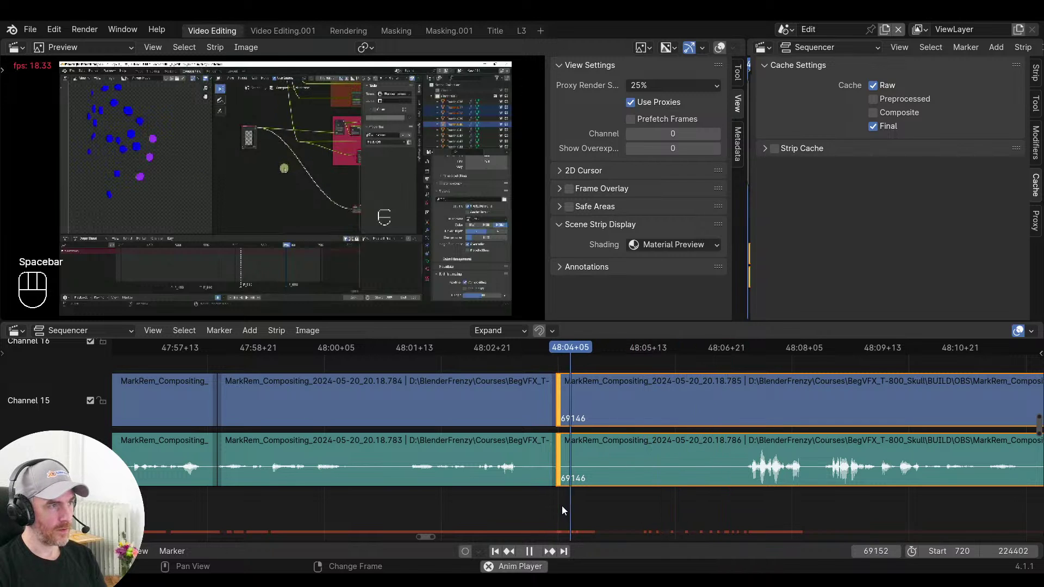
{"action": "key", "text": "space"}
{"action": "key", "text": "space"}
{"action": "key", "text": "space"}
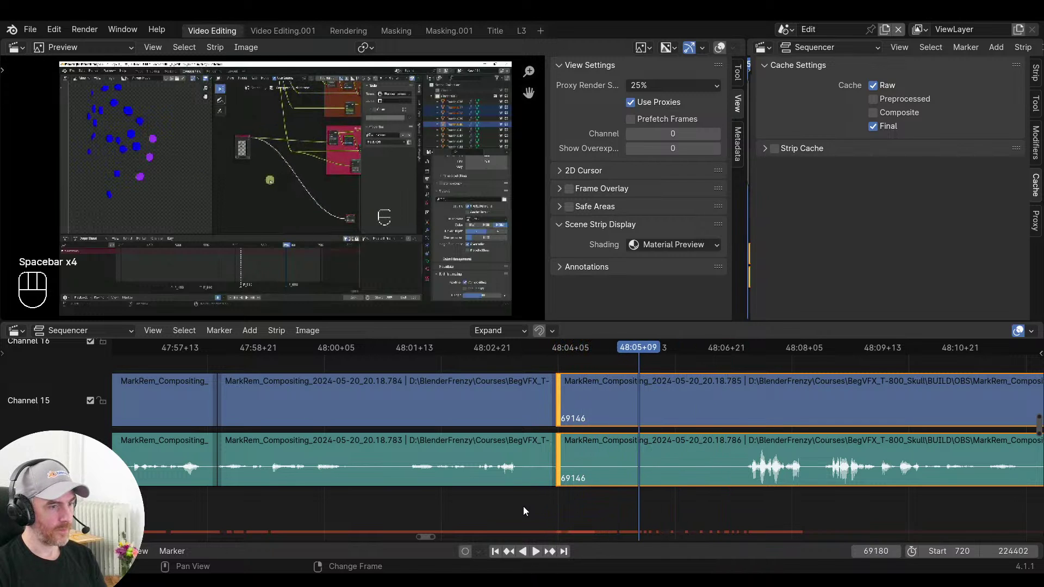
Trim the end of the video and audio strips before the cut back to frame 69133
{"action": "mouse_move", "coordinate": [522, 506]}
{"action": "left_mouse_down"}
{"action": "mouse_move", "coordinate": [653, 508]}
{"action": "mouse_move", "coordinate": [524, 500]}
{"action": "left_mouse_up"}
{"action": "left_click", "coordinate": [552, 465]}
{"action": "key", "text": "shift+s"}
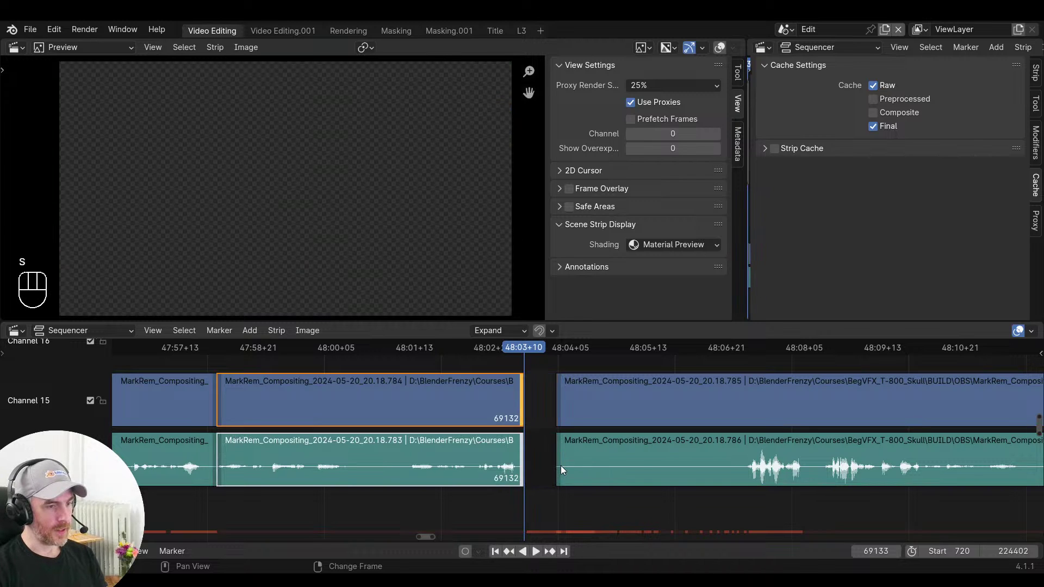
Trim the start of the video and audio strips after the cut to frame 69162, close the gap, and play the join
{"action": "left_click", "coordinate": [561, 466]}
{"action": "mouse_move", "coordinate": [587, 503]}
{"action": "left_mouse_down"}
{"action": "mouse_move", "coordinate": [667, 506]}
{"action": "mouse_move", "coordinate": [594, 504]}
{"action": "left_mouse_up"}
{"action": "key", "text": "s"}
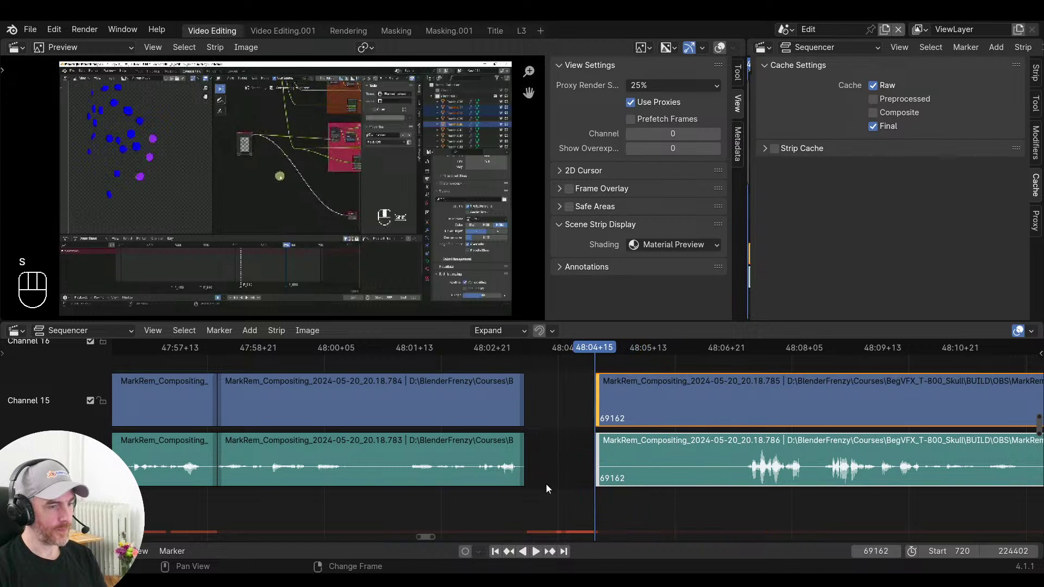
{"action": "right_click", "coordinate": [495, 478]}
{"action": "key", "text": "v"}
{"action": "key", "text": "space"}
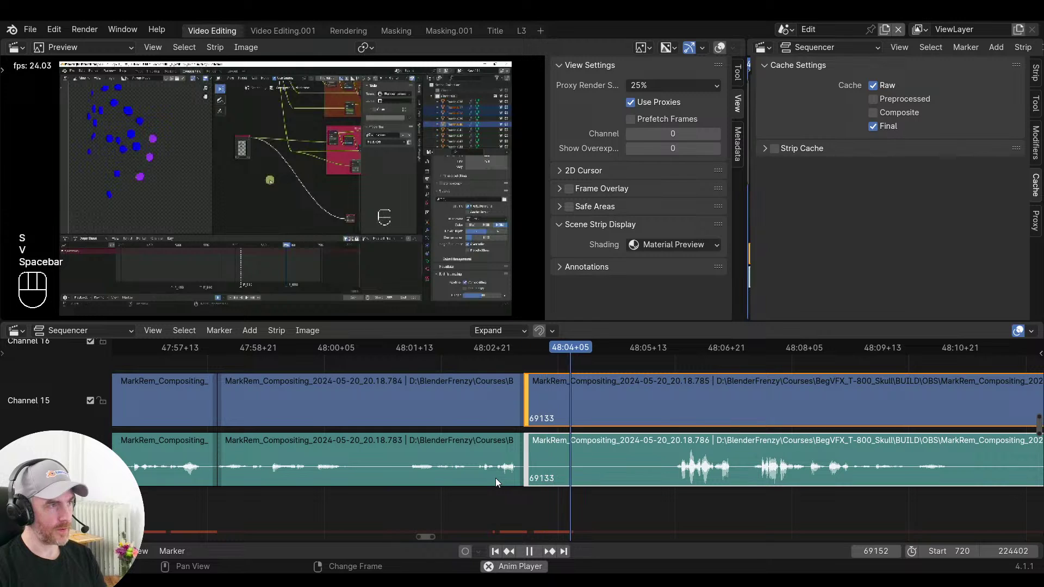
{"action": "key", "text": "space"}
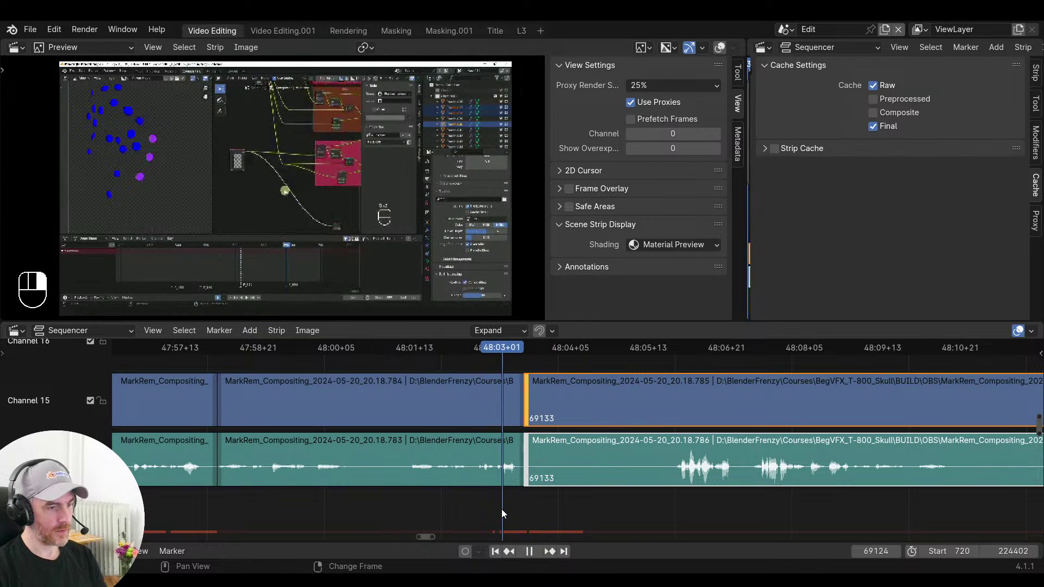
Slide the video cut to frame 69142, leaving the audio cut in place, and play back the footage around it
{"action": "key", "text": "space"}
{"action": "key", "text": "space"}
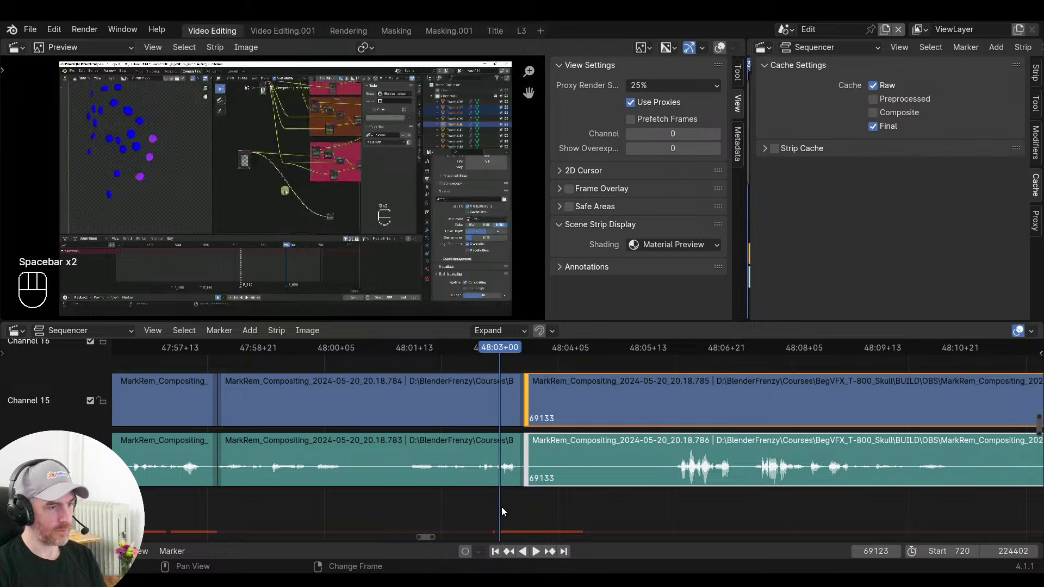
{"action": "key", "text": "space"}
{"action": "key", "text": "space"}
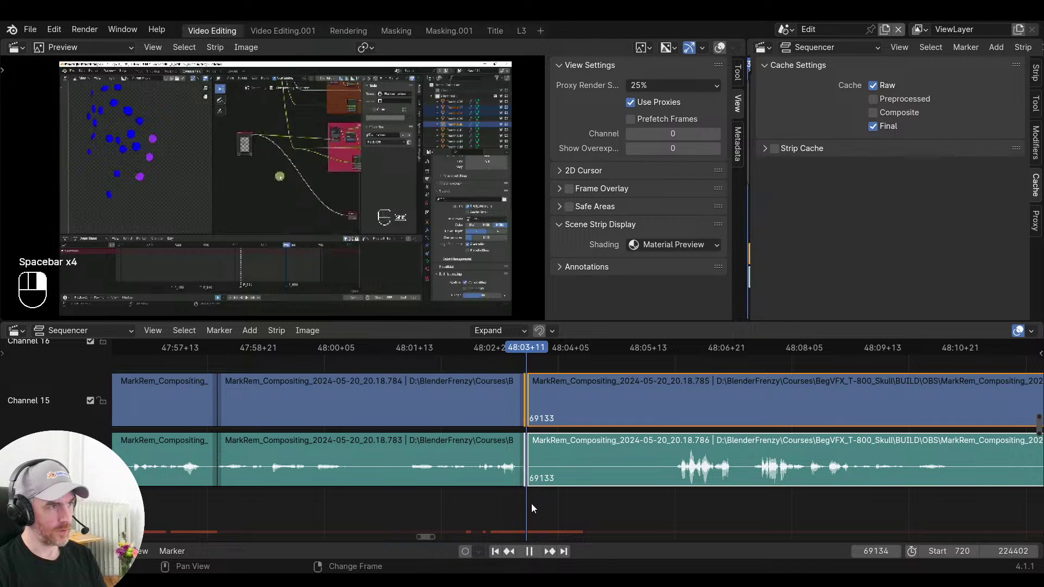
{"action": "left_click", "coordinate": [524, 398]}
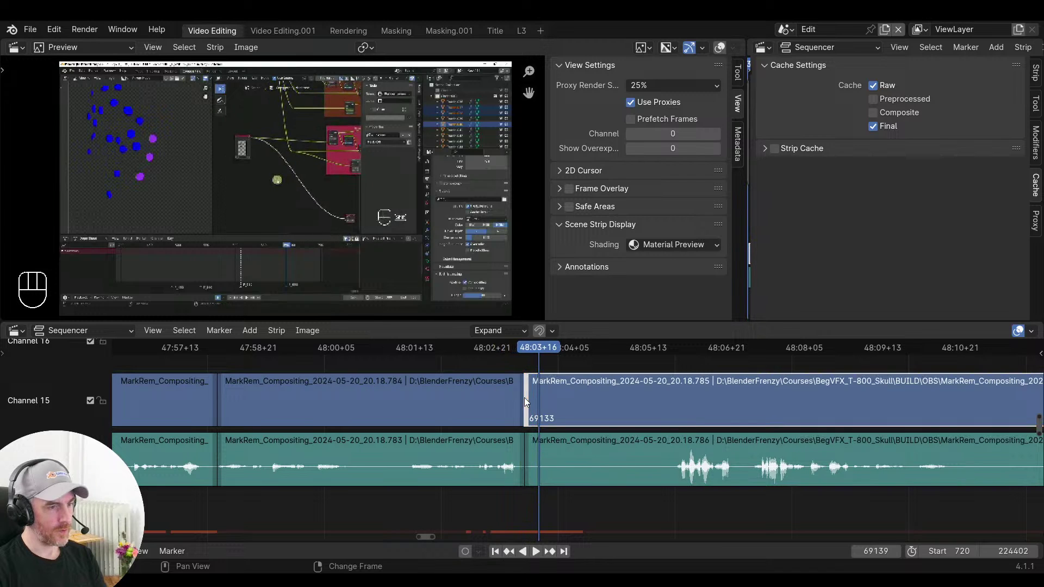
{"action": "left_click", "coordinate": [520, 399], "text": "shift"}
{"action": "key", "text": "g"}
{"action": "left_click", "coordinate": [561, 402]}
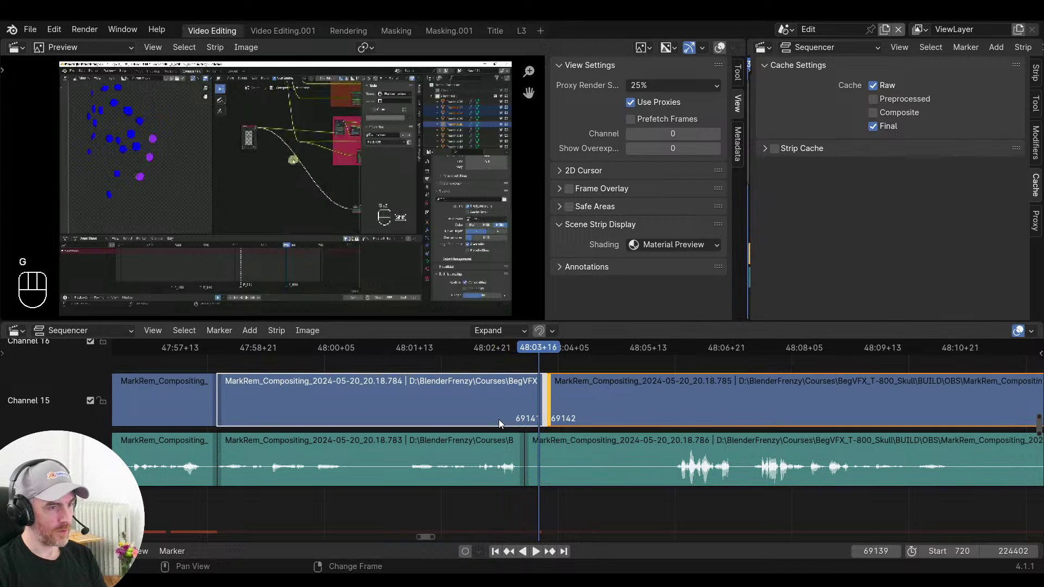
{"action": "key", "text": "space"}
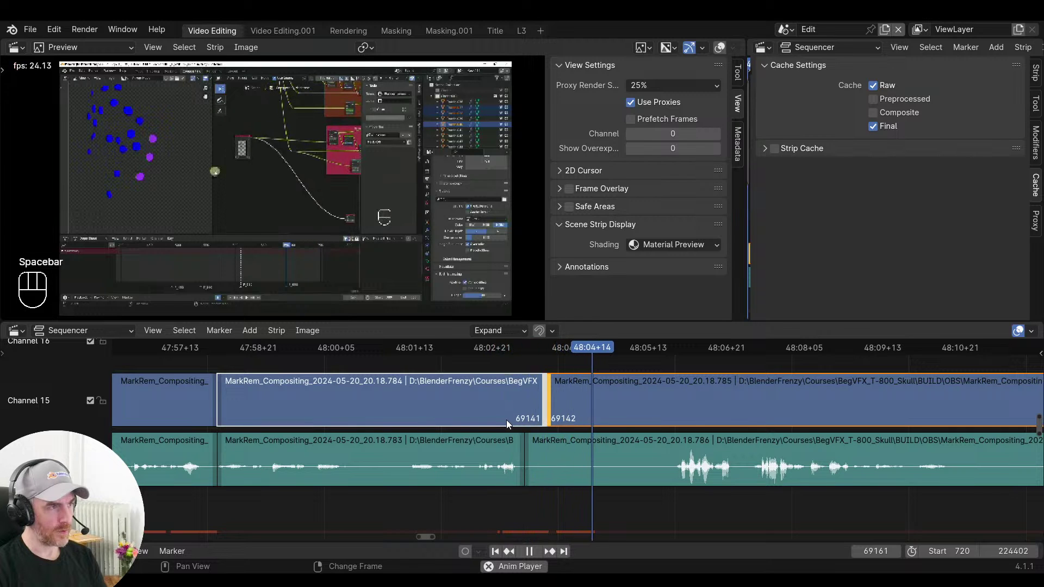
{"action": "key", "text": "space"}
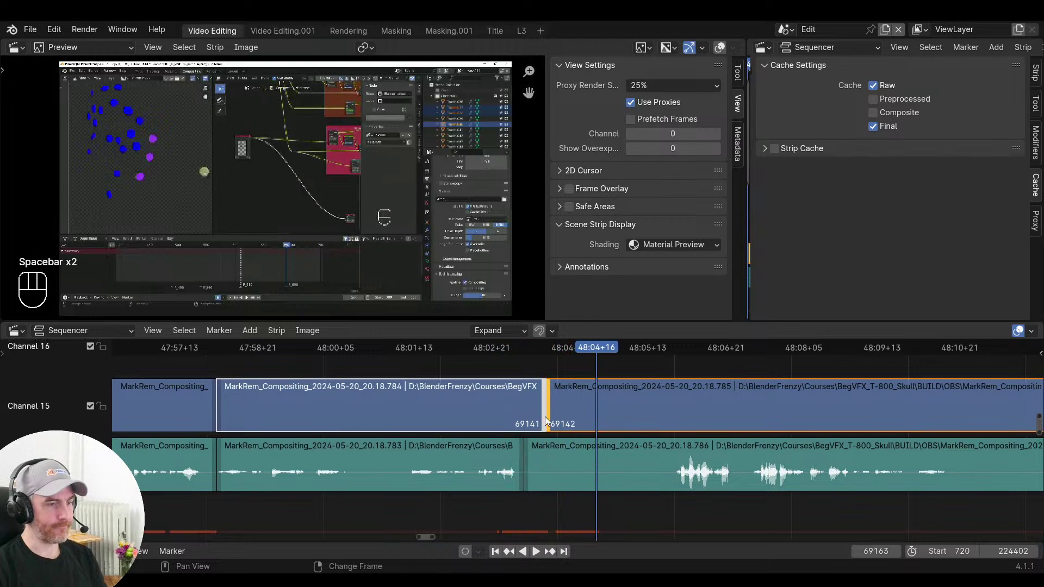
Slide the video cut back to frame 69124 ahead of the audio cut and play back the join
{"action": "scroll", "coordinate": [536, 420], "scroll_direction": "up", "scroll_amount": 3}
{"action": "key", "text": "g"}
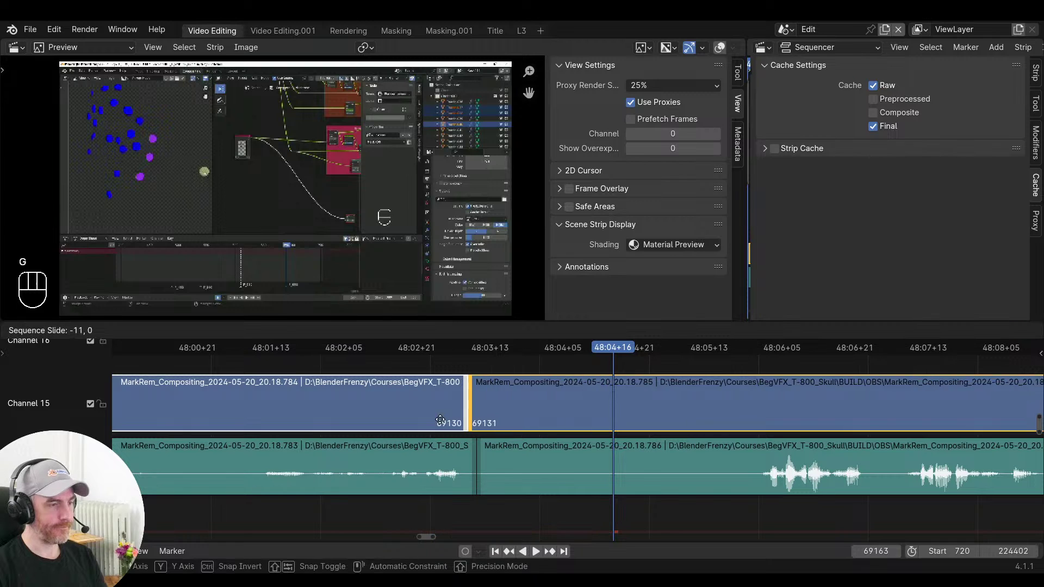
{"action": "left_click", "coordinate": [435, 423]}
{"action": "left_click", "coordinate": [371, 427]}
{"action": "key", "text": "space"}
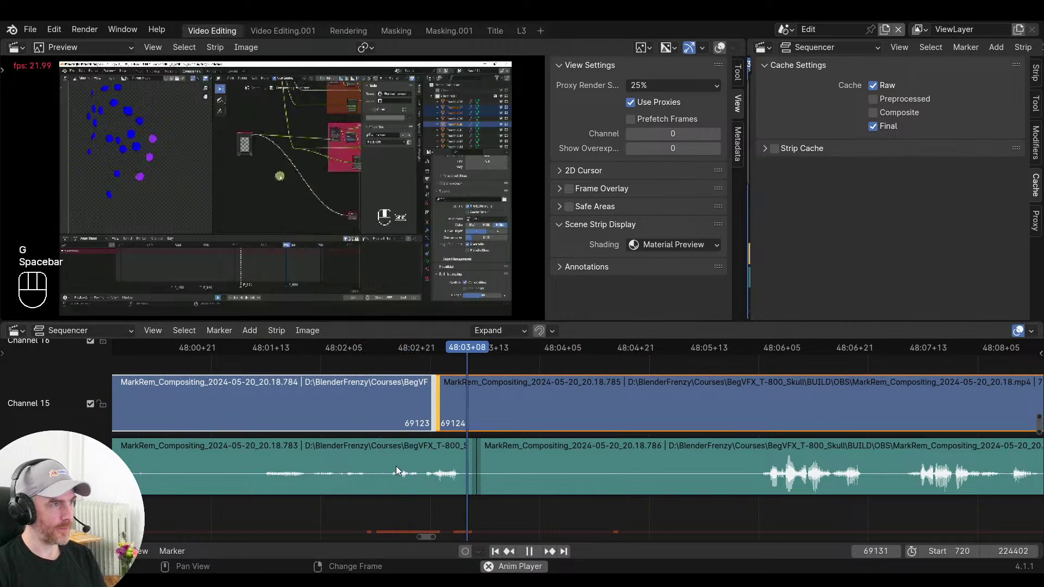
{"action": "key", "text": "space"}
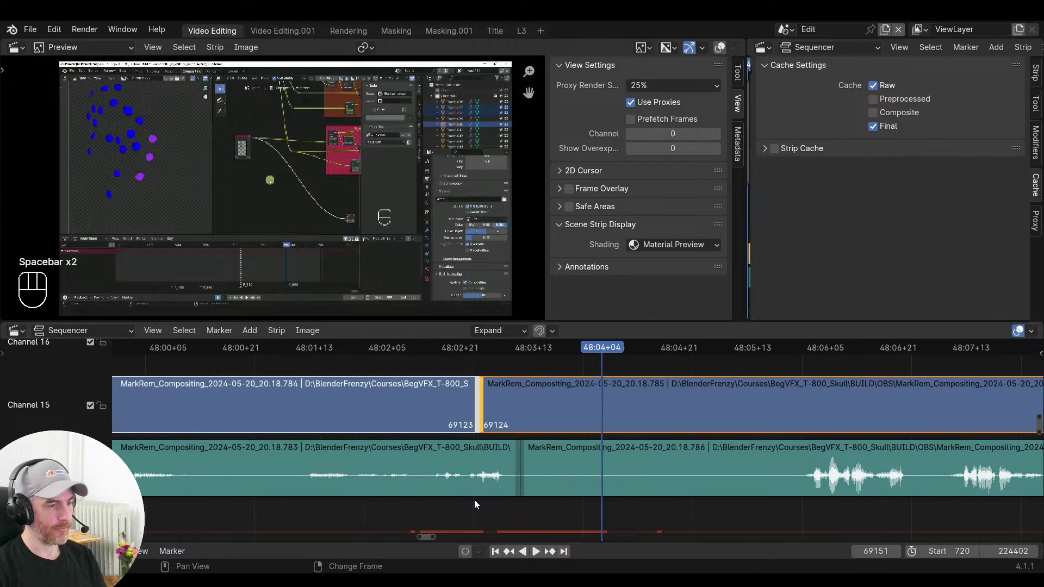
Split the video strip at frame 69142, slip the contents of the short piece before it by about 22 frames, and play the join
{"action": "left_click_drag", "start_coordinate": [574, 514], "coordinate": [560, 516]}
{"action": "key", "text": "f"}
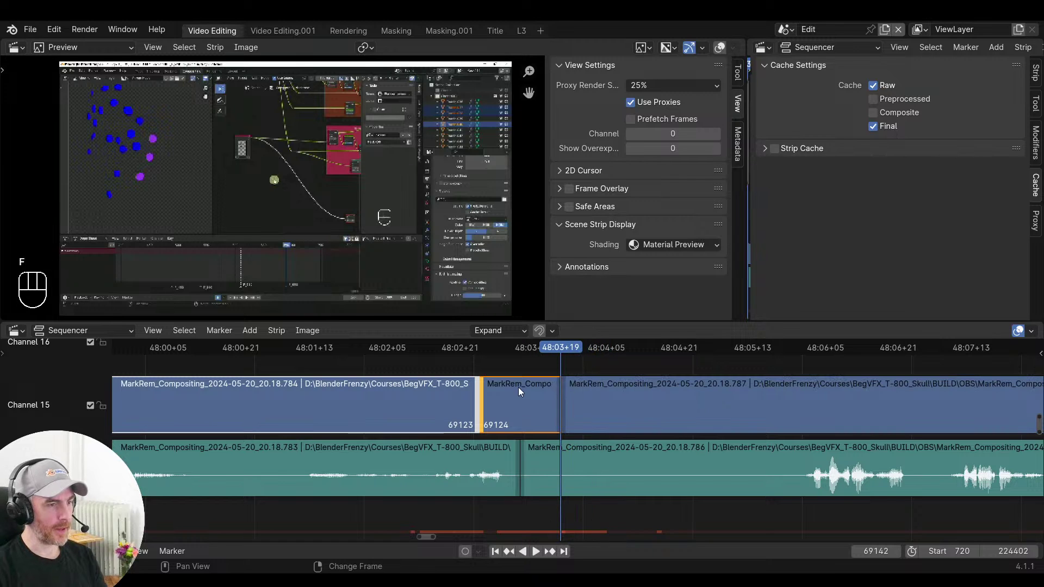
{"action": "left_click", "coordinate": [500, 369]}
{"action": "key", "text": "shift+w"}
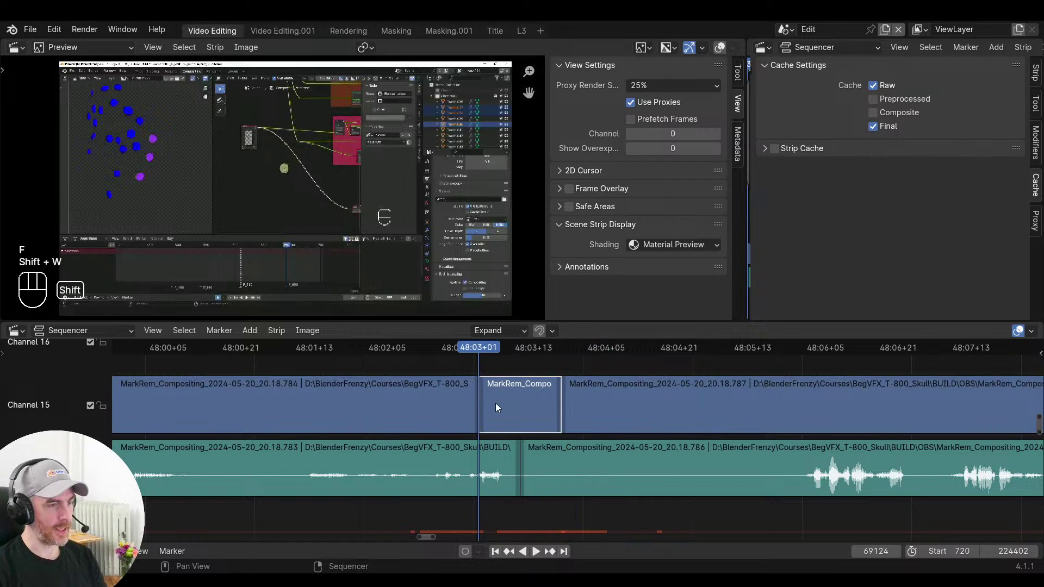
{"action": "right_click_drag", "start_coordinate": [460, 356], "coordinate": [477, 360]}
{"action": "key", "text": "shift+s"}
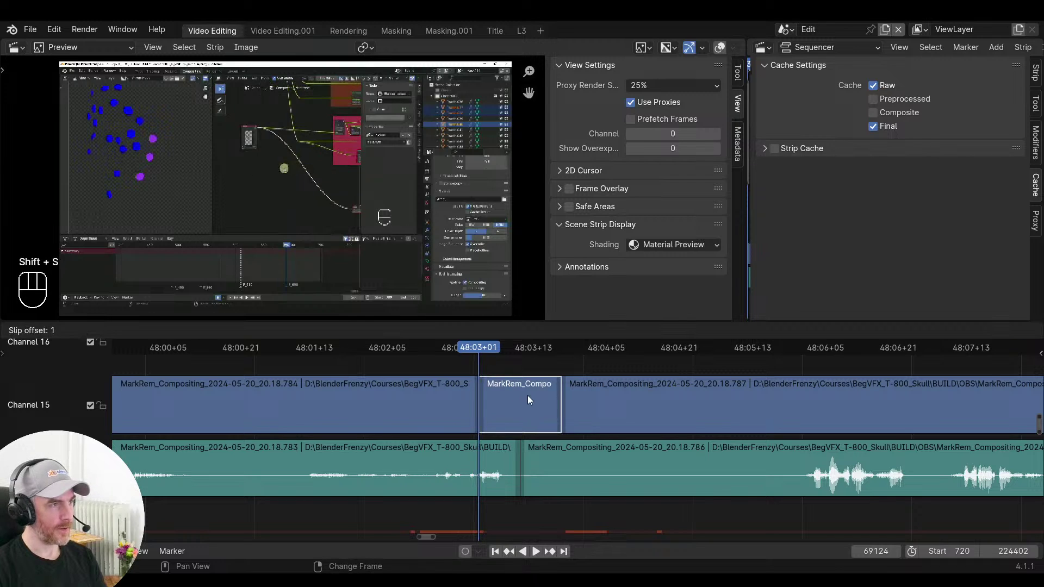
{"action": "mouse_move", "coordinate": [546, 400]}
{"action": "mouse_move", "coordinate": [606, 398]}
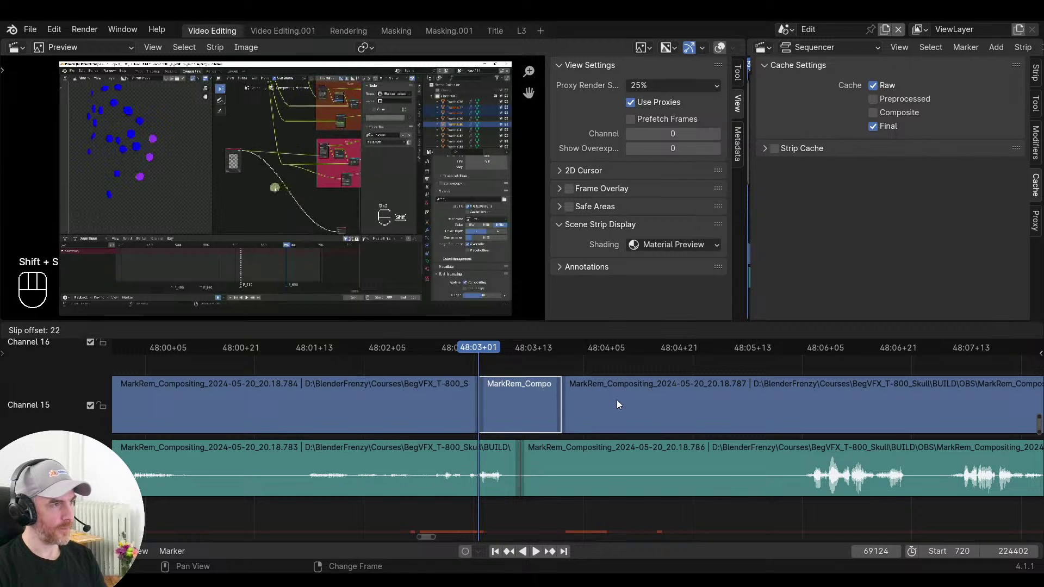
{"action": "left_click", "coordinate": [606, 403]}
{"action": "left_click", "coordinate": [462, 358]}
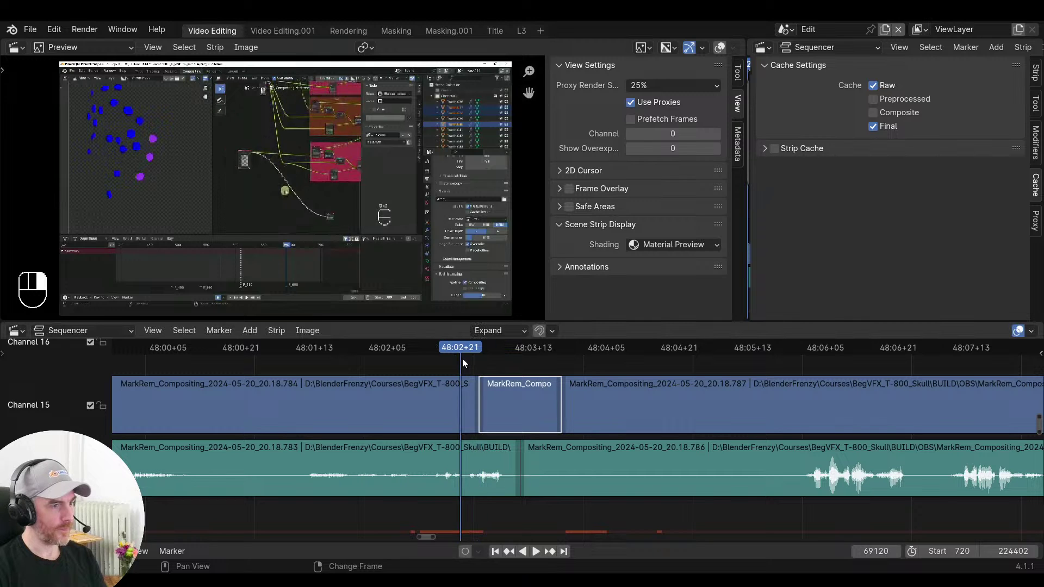
{"action": "key", "text": "space"}
{"action": "key", "text": "space"}
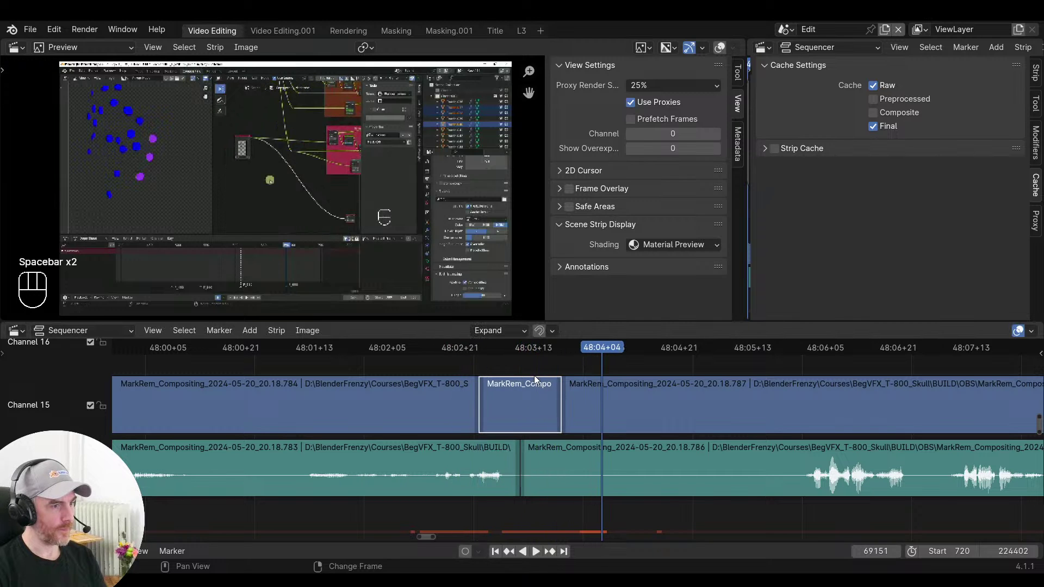
Fine-tune the slip of the short video piece starting at frame 69124 and play back the join
{"action": "left_click", "coordinate": [492, 368]}
{"action": "key", "text": "shift+w"}
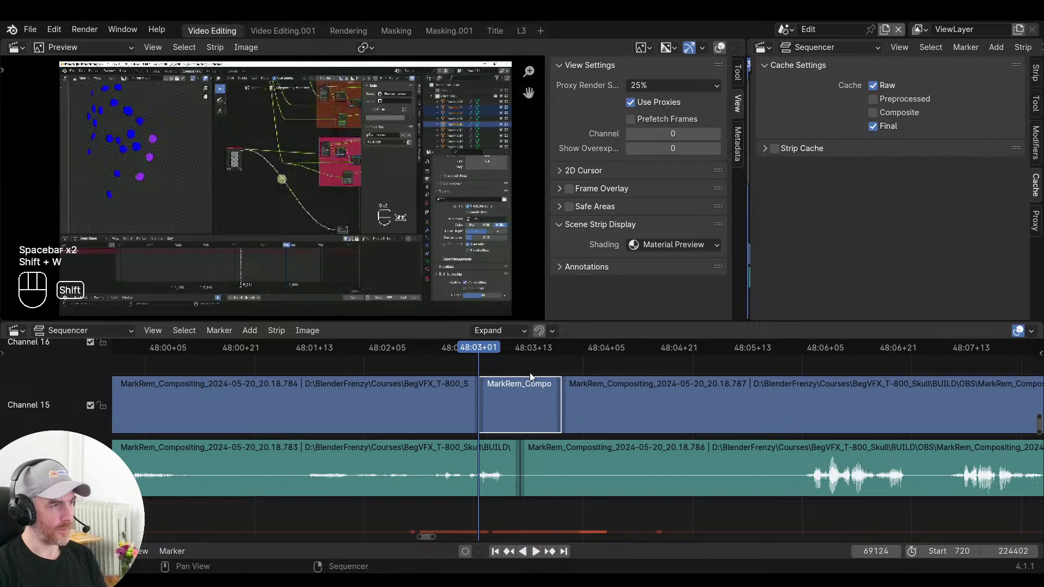
{"action": "key", "text": "shift+s"}
{"action": "left_click", "coordinate": [452, 358]}
{"action": "key", "text": "space"}
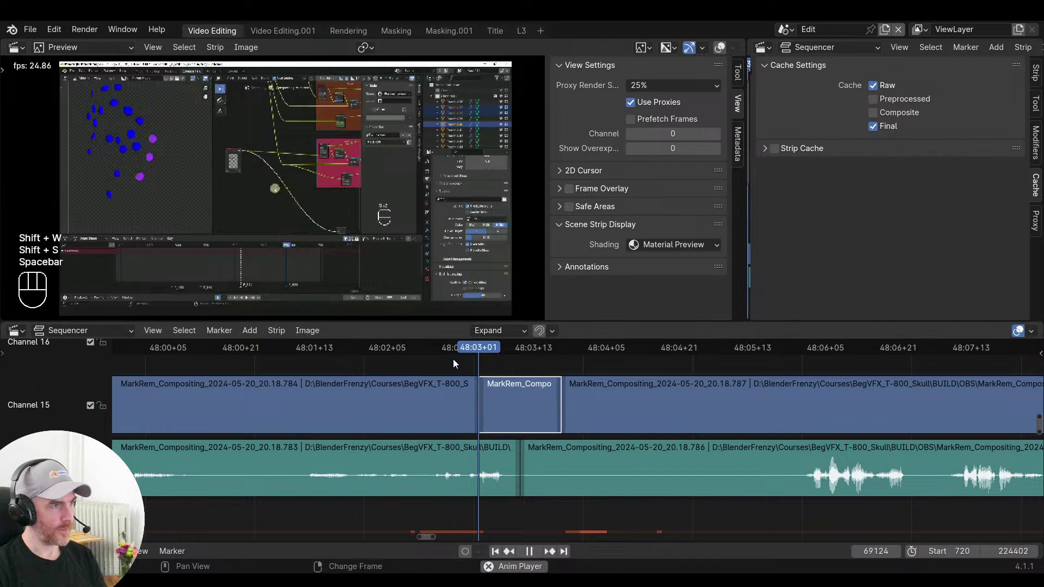
{"action": "key", "text": "space"}
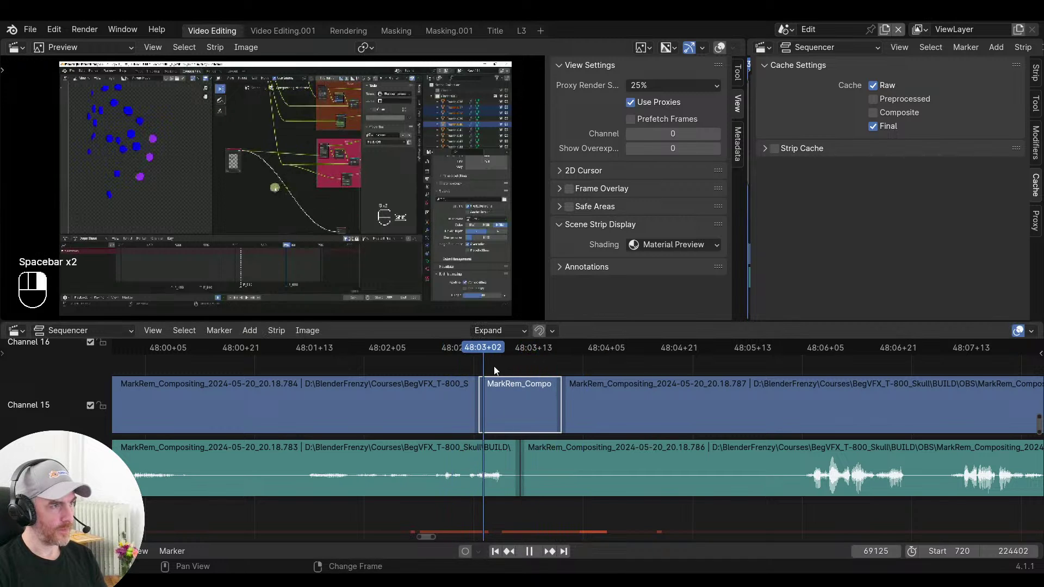
{"action": "key", "text": "space"}
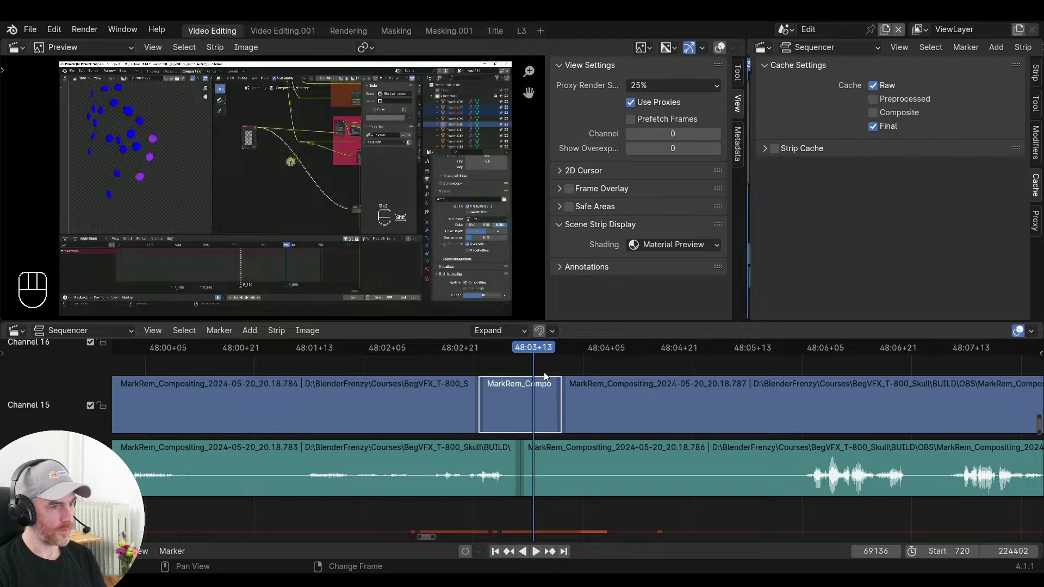
Slide the video cut after the short piece to frame 69157 and play back the footage
{"action": "left_click", "coordinate": [558, 387]}
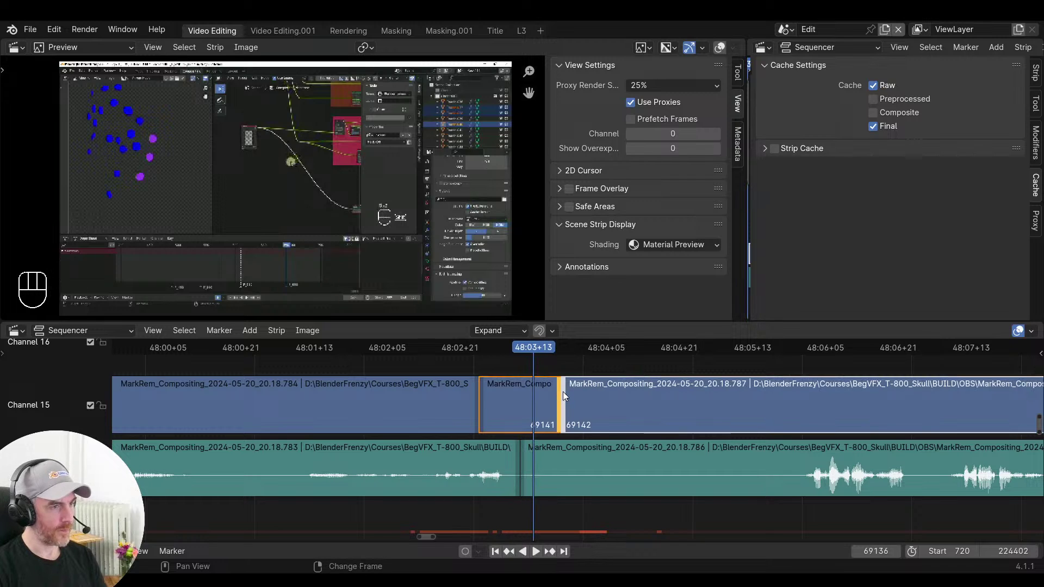
{"action": "key", "text": "s"}
{"action": "key", "text": "ctrl+z"}
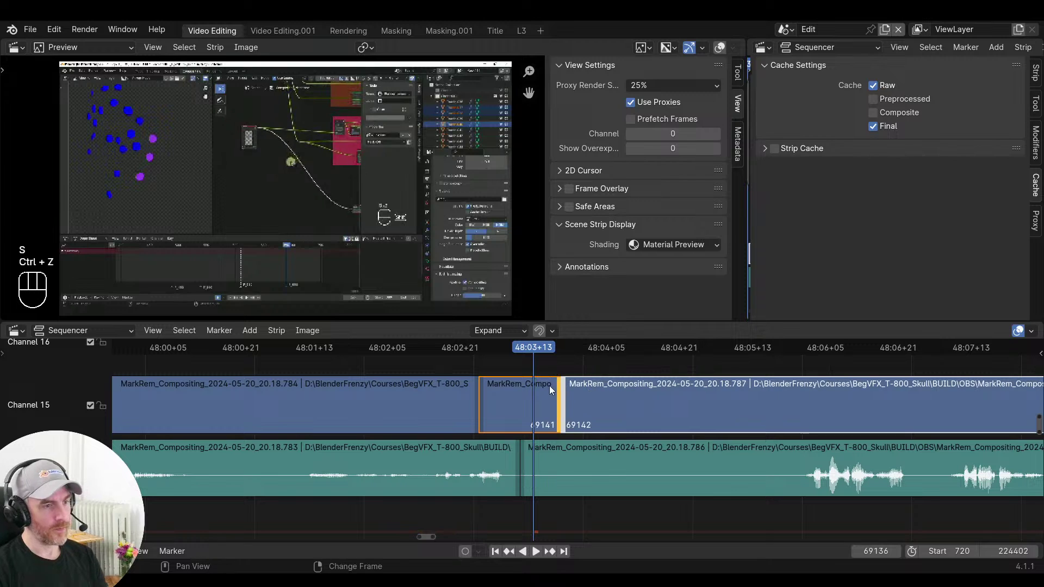
{"action": "key", "text": "g"}
{"action": "left_click", "coordinate": [609, 412]}
{"action": "key", "text": "space"}
{"action": "key", "text": "space"}
{"action": "key", "text": "space"}
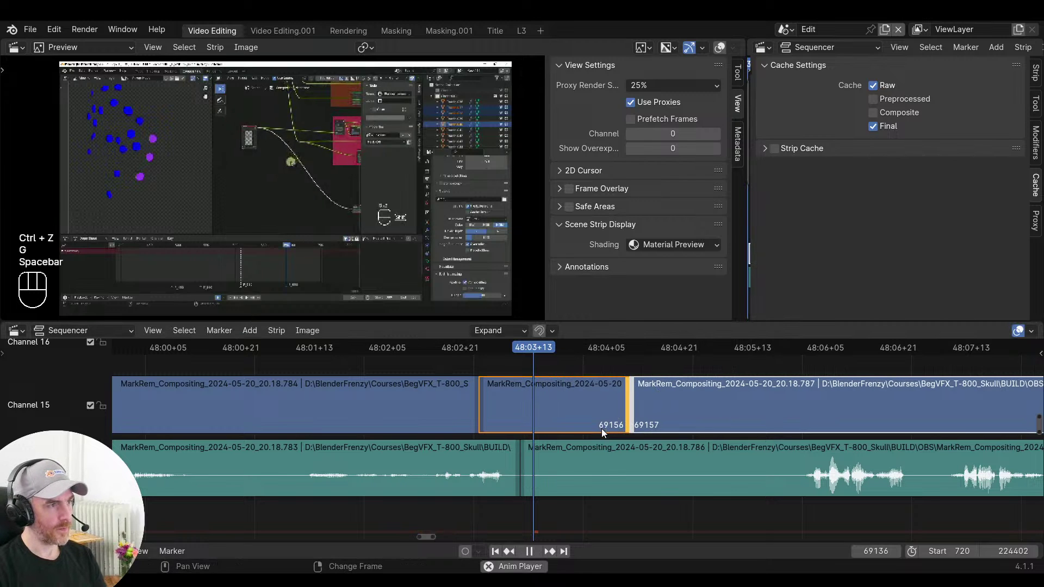
{"action": "key", "text": "space"}
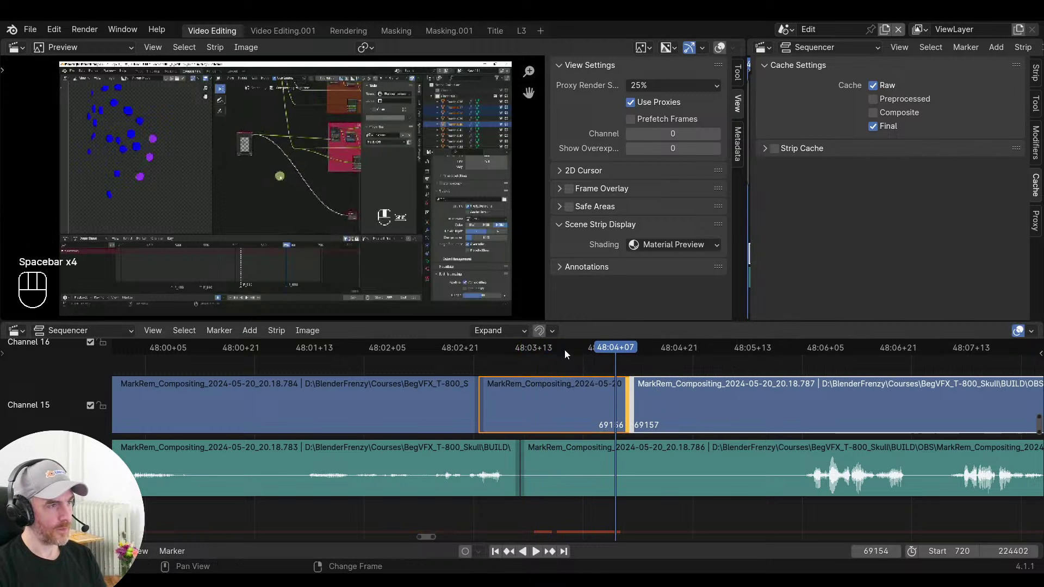
Split the short video piece at frame 69131 and delete the part after the cut
{"action": "left_click_drag", "start_coordinate": [565, 350], "coordinate": [517, 369]}
{"action": "left_click", "coordinate": [535, 389]}
{"action": "key", "text": "k"}
{"action": "key", "text": "space"}
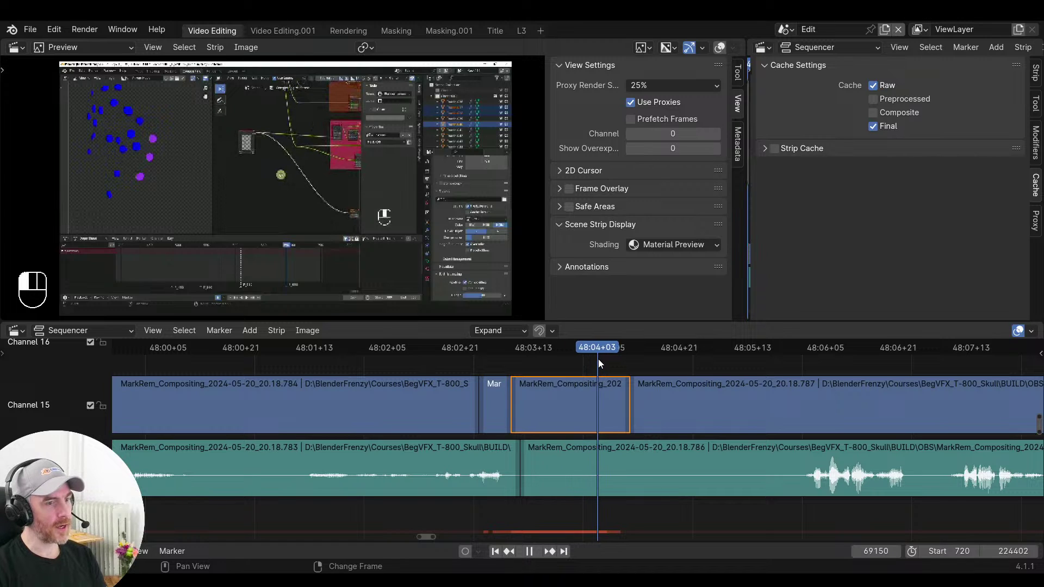
{"action": "left_click", "coordinate": [597, 363]}
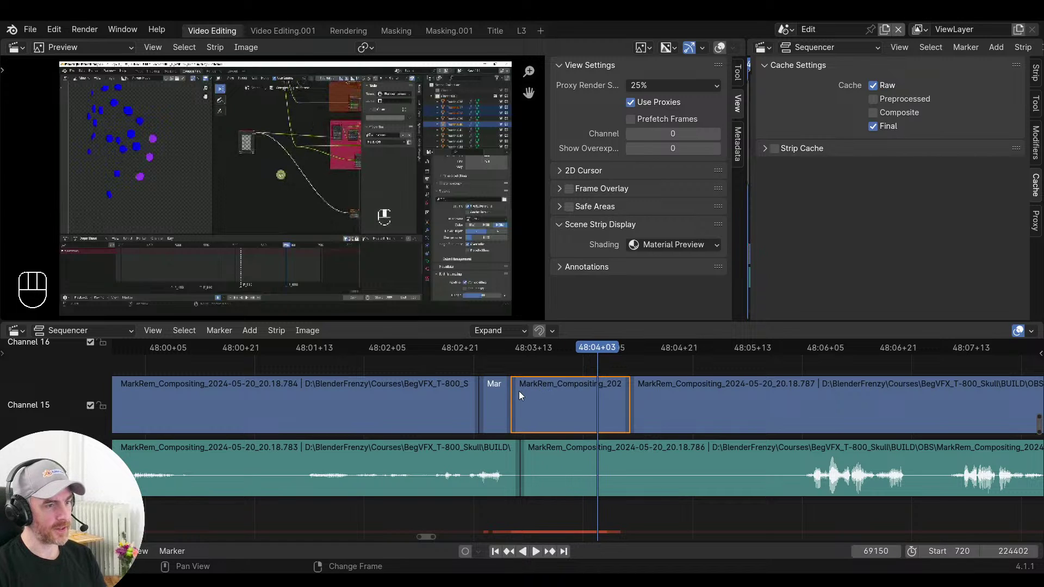
{"action": "key", "text": "s"}
{"action": "key", "text": "x"}
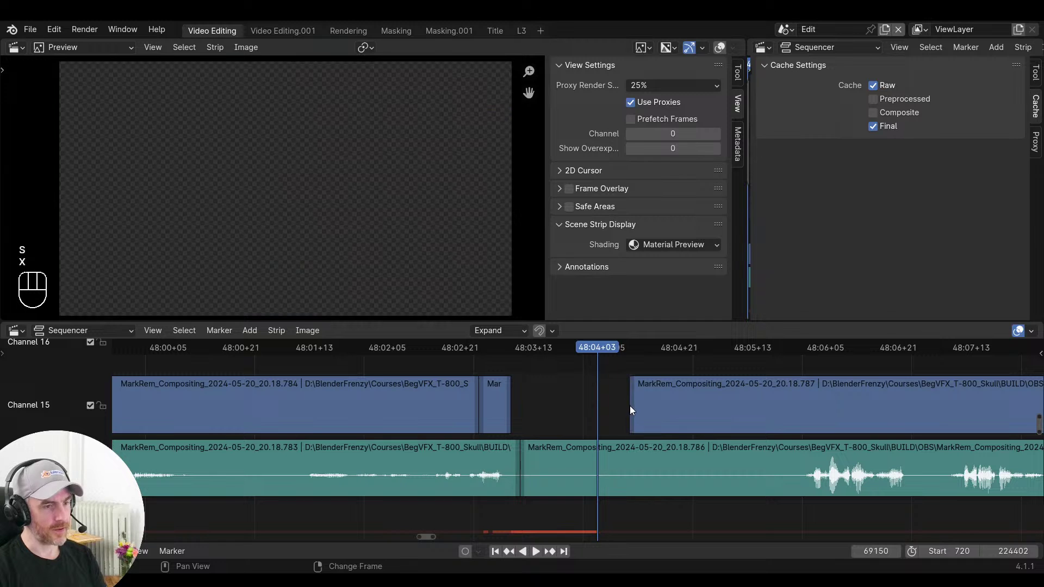
Try snapping the start of the video strip after the gap to frame 69150 and to frame 69126
{"action": "left_click", "coordinate": [630, 405]}
{"action": "key", "text": "s"}
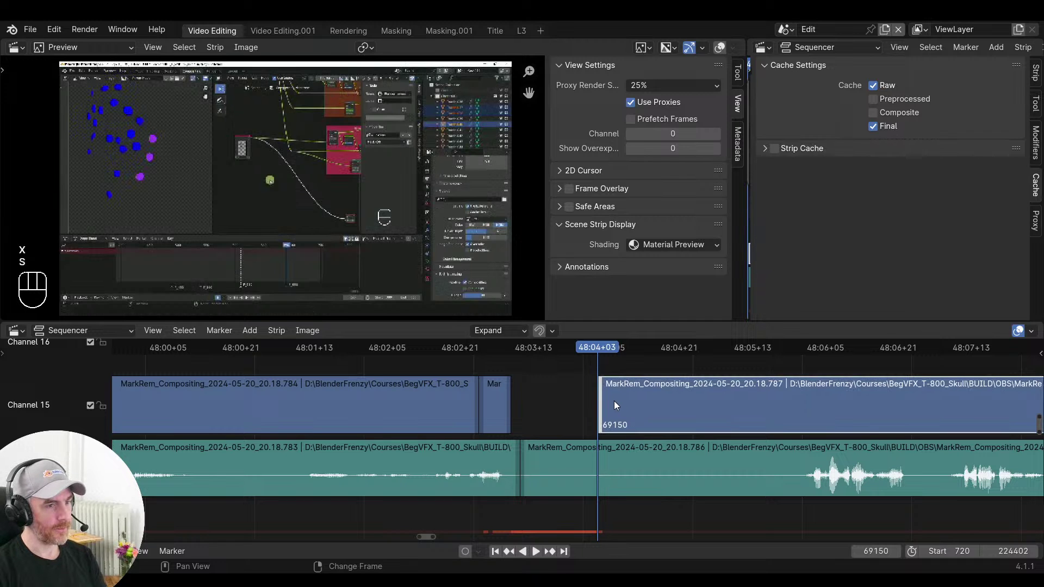
{"action": "key", "text": "space"}
{"action": "key", "text": "space"}
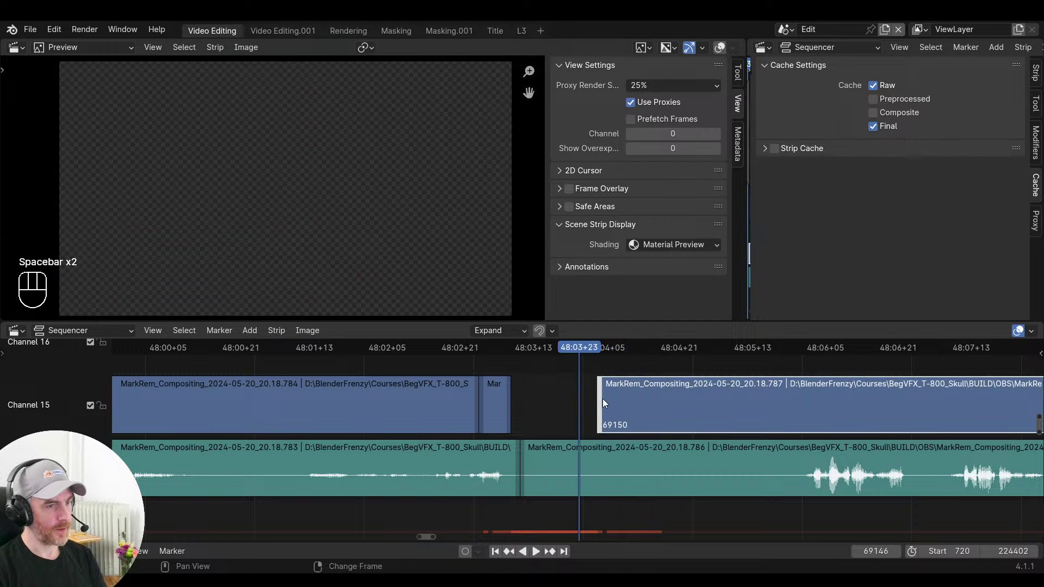
{"action": "left_click_drag", "start_coordinate": [590, 399], "coordinate": [517, 395]}
{"action": "left_click", "coordinate": [485, 396]}
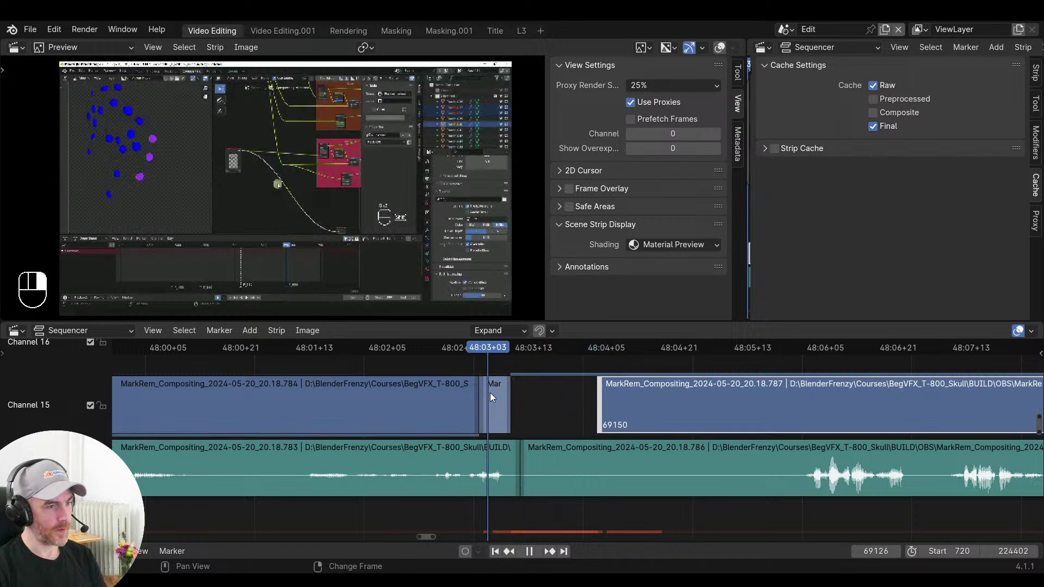
{"action": "key", "text": "shift+s"}
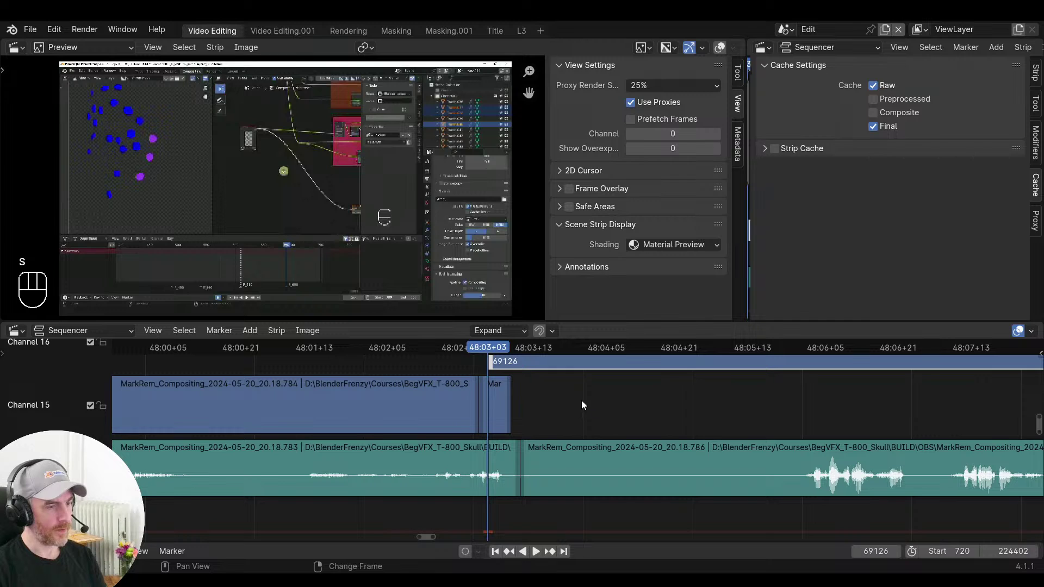
{"action": "key", "text": "ctrl+z"}
Extend the start of the video strip after the gap back to frame 69131 so it meets the short piece
{"action": "key", "text": "g"}
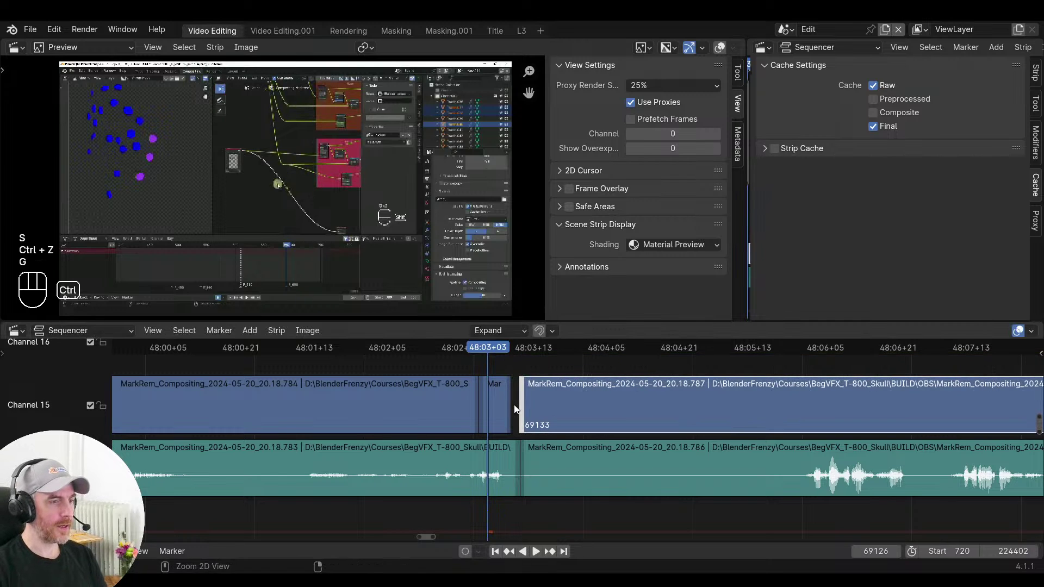
{"action": "key", "text": "g"}
{"action": "right_click", "coordinate": [515, 408]}
{"action": "key", "text": "g"}
{"action": "key", "text": "g"}
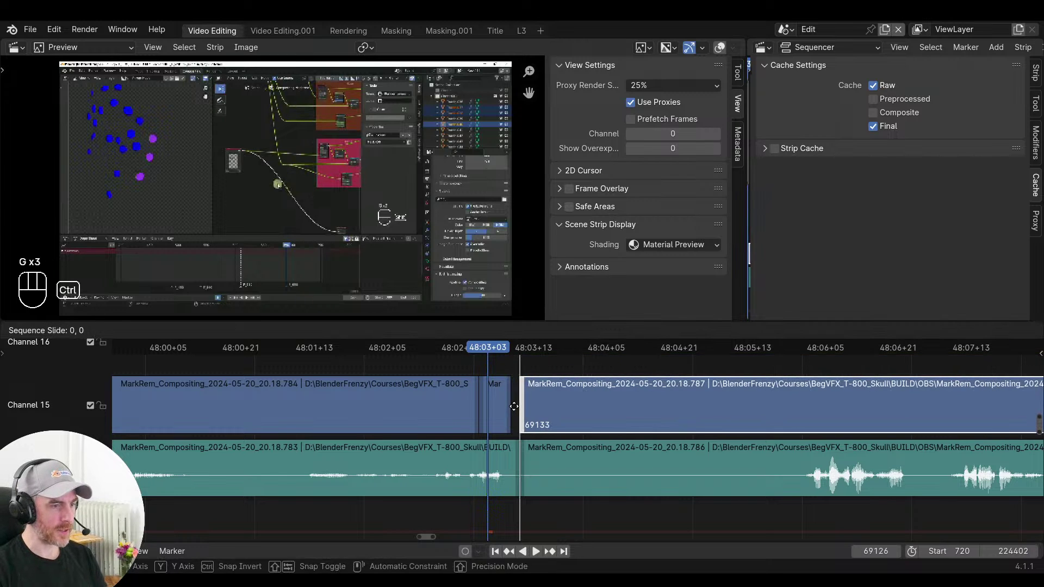
{"action": "left_click", "coordinate": [511, 406]}
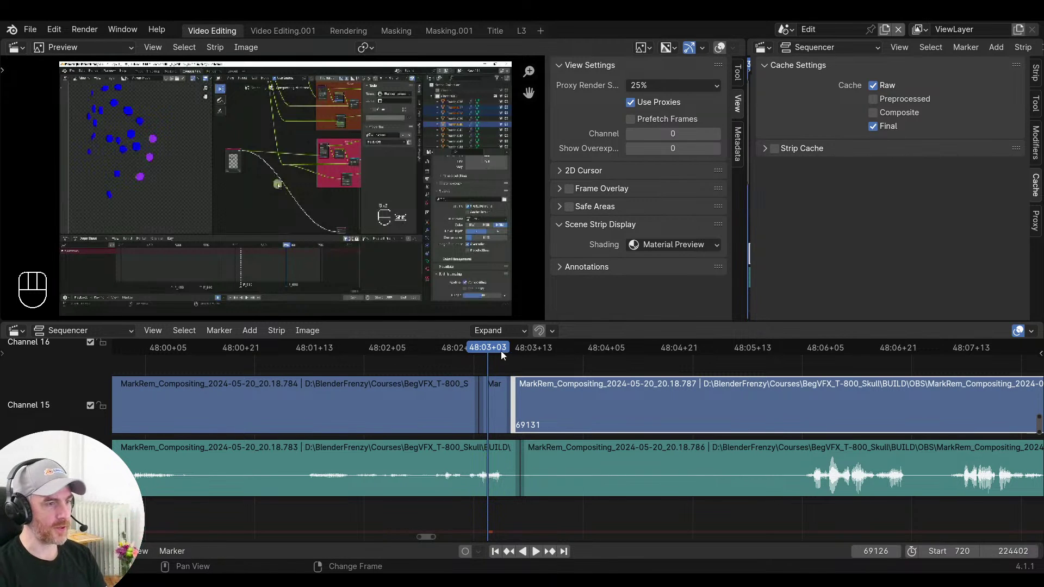
Split the video and audio strips at frame 69145 and play back the footage after the cut
{"action": "left_click_drag", "start_coordinate": [501, 351], "coordinate": [574, 348]}
{"action": "left_click", "coordinate": [607, 478]}
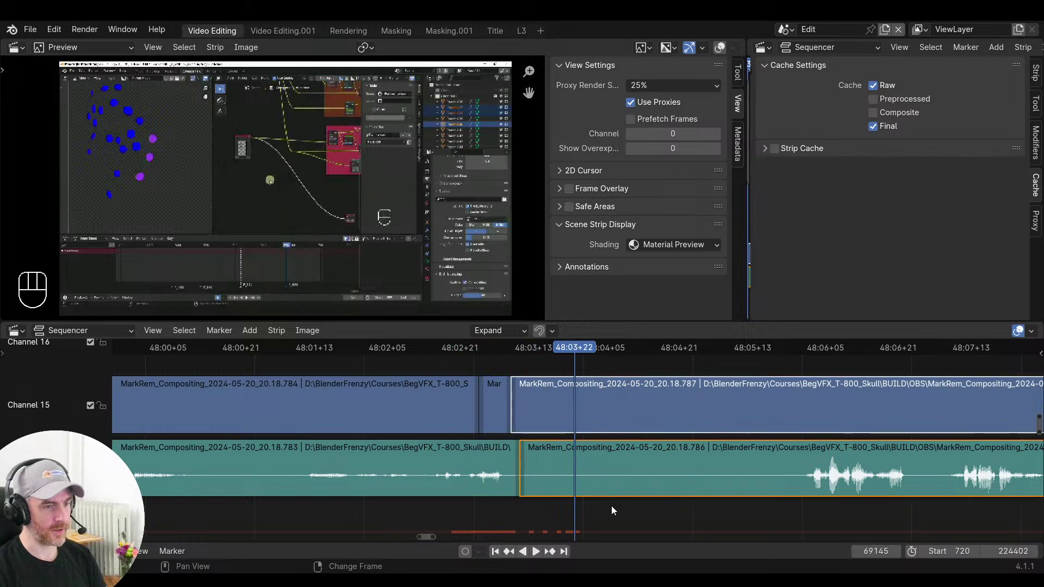
{"action": "key", "text": "k"}
{"action": "key", "text": "space"}
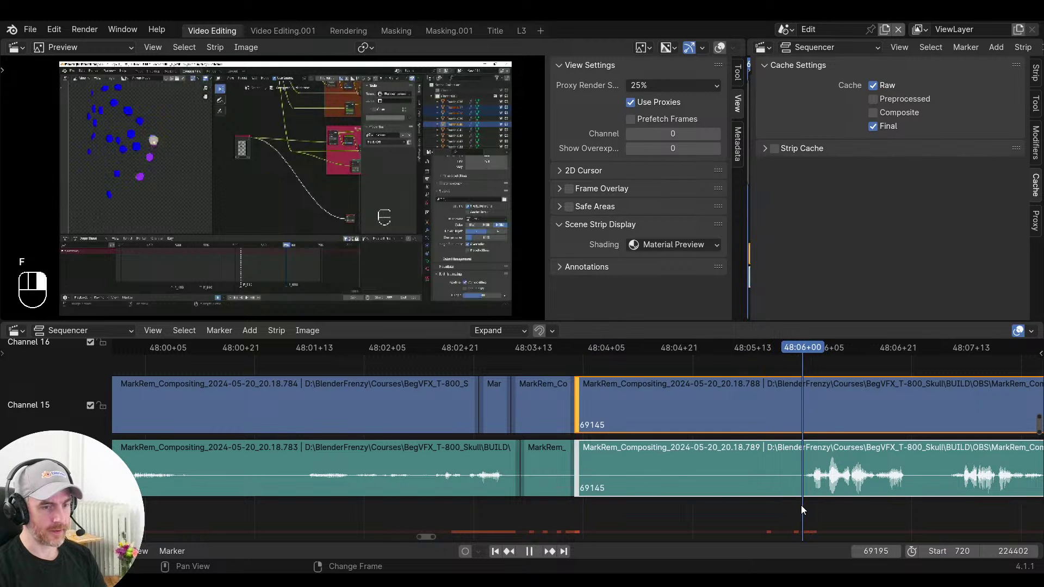
Trim the start of the video and audio strips after the cut to frame 69195, close the gap back to frame 69145, and play across the join
{"action": "key", "text": "s"}
{"action": "right_click_drag", "start_coordinate": [674, 502], "coordinate": [441, 500]}
{"action": "key", "text": "v"}
{"action": "key", "text": "space"}
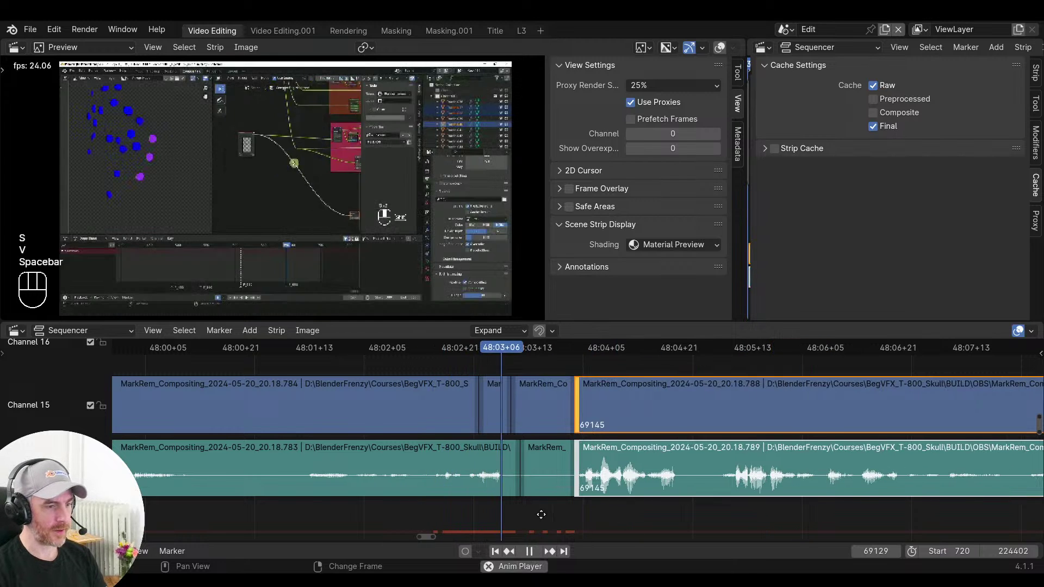
{"action": "middle_click_drag", "start_coordinate": [541, 514], "coordinate": [465, 507]}
{"action": "right_click", "coordinate": [302, 495]}
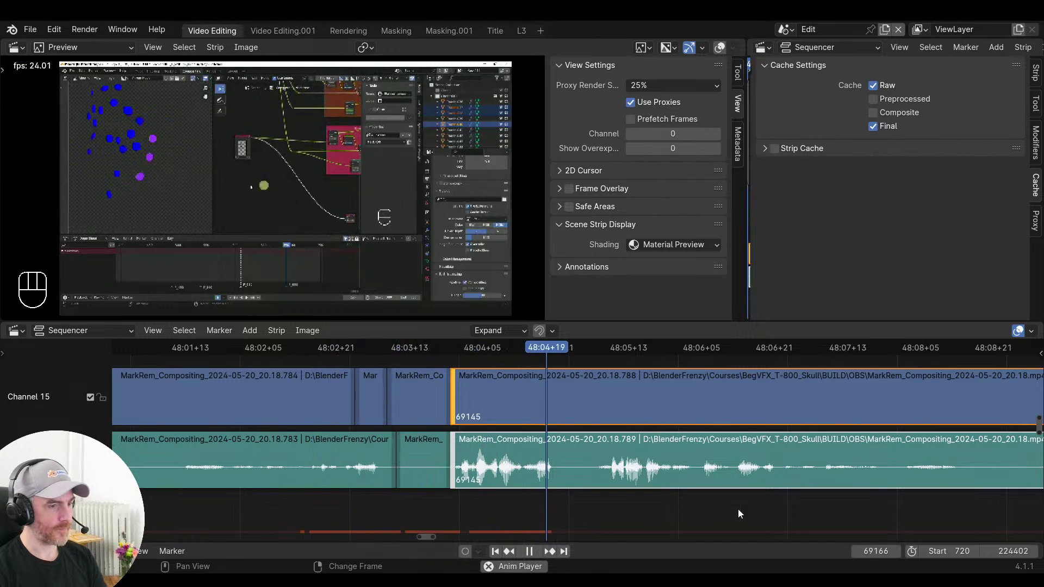
{"action": "key", "text": "space"}
Delete the short video strip before the last two on channel 15 and extend the preceding video strip's end to frame 69130
{"action": "right_click_drag", "start_coordinate": [352, 504], "coordinate": [367, 504]}
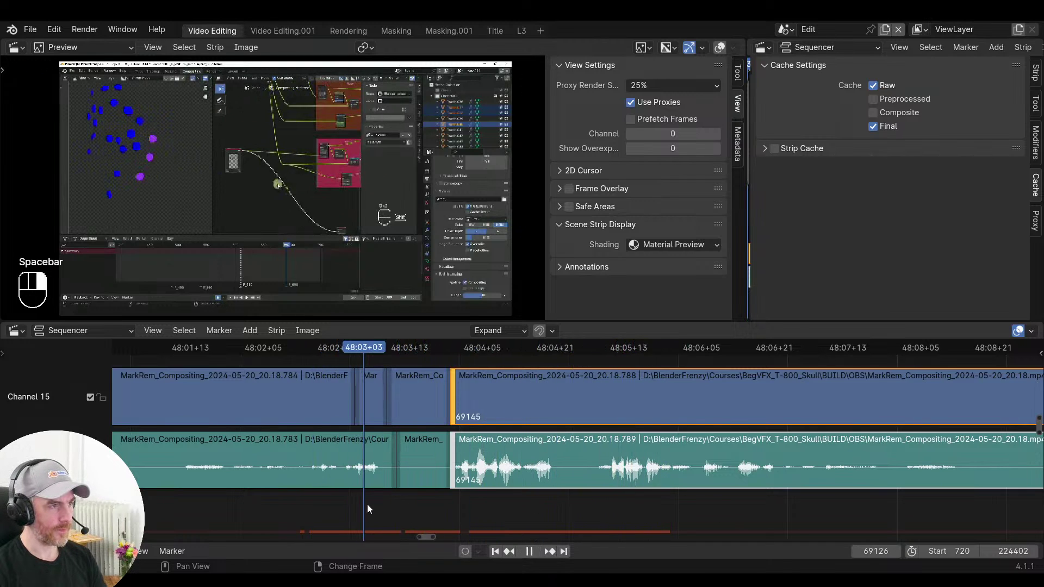
{"action": "key", "text": "space"}
{"action": "middle_click_drag", "start_coordinate": [393, 504], "coordinate": [539, 518]}
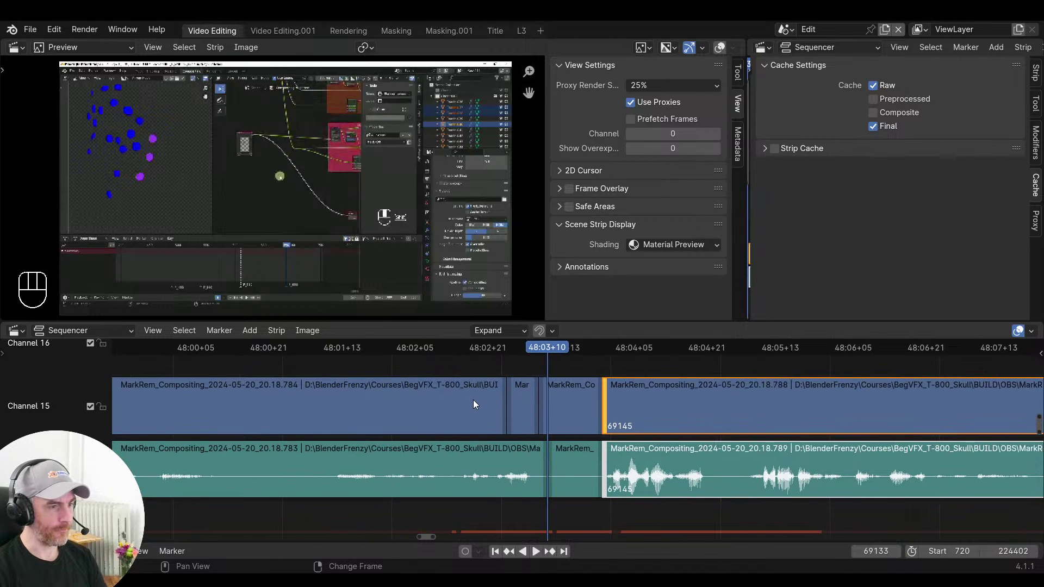
{"action": "left_click_drag", "start_coordinate": [473, 399], "coordinate": [559, 405]}
{"action": "left_click", "coordinate": [526, 394]}
{"action": "key", "text": "x"}
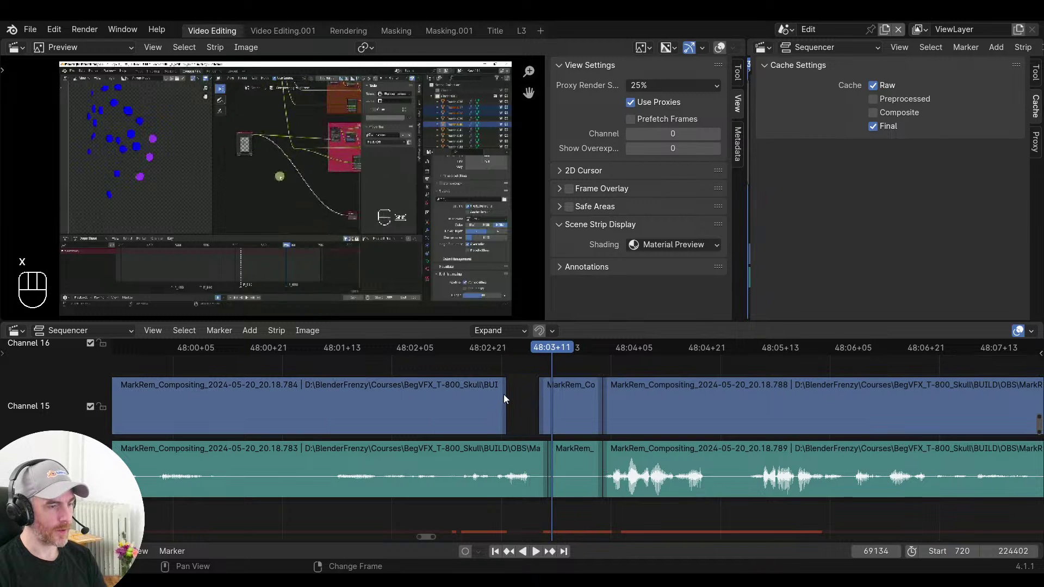
{"action": "left_click", "coordinate": [503, 399]}
{"action": "key", "text": "g"}
{"action": "left_click", "coordinate": [538, 397]}
Play back the footage from frame 69102 and from frame 69117 to check the joins that follow
{"action": "left_click", "coordinate": [405, 389]}
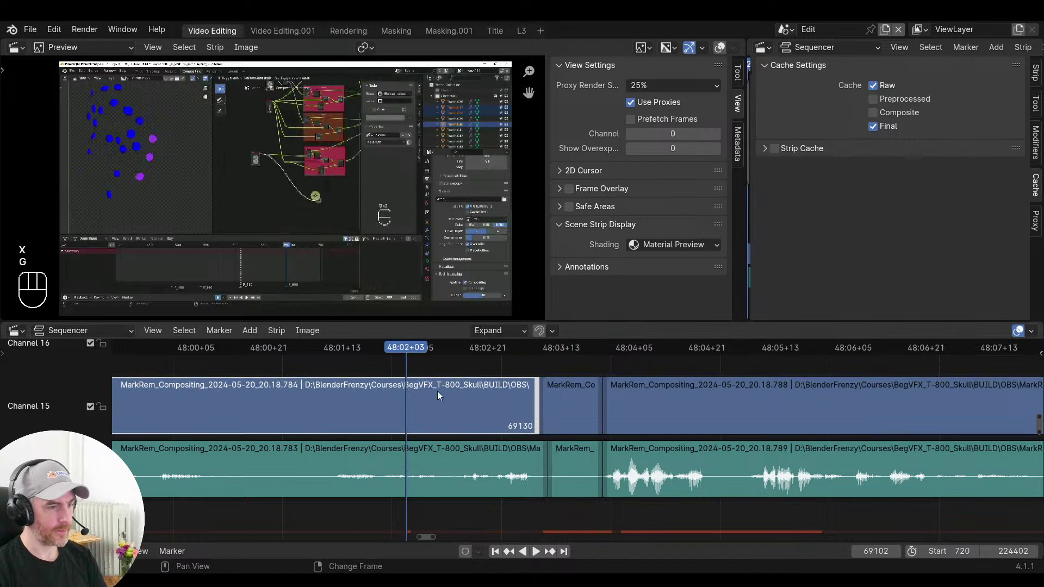
{"action": "key", "text": "space"}
{"action": "key", "text": "space"}
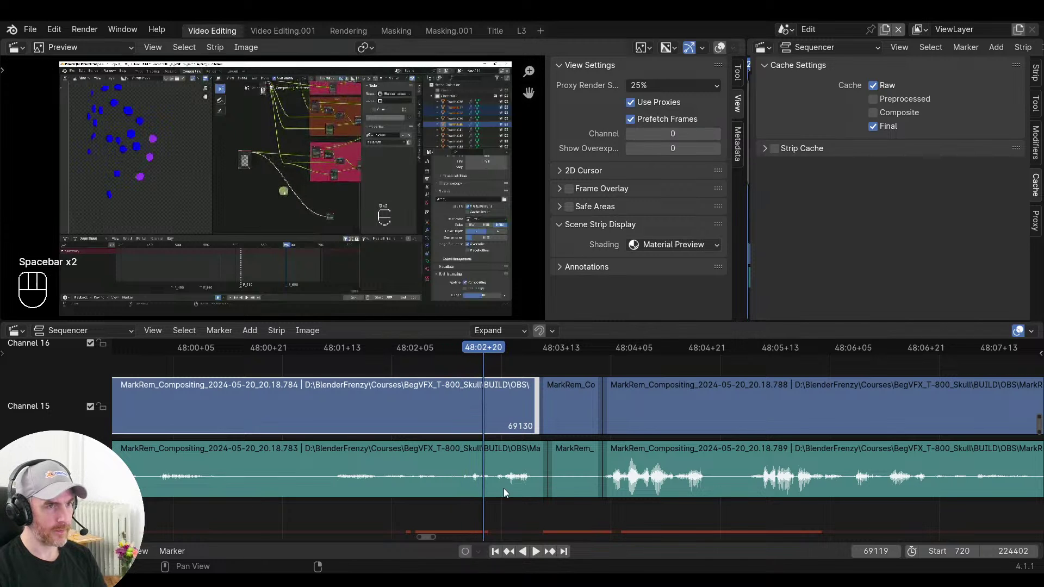
{"action": "middle_click_drag", "start_coordinate": [528, 518], "coordinate": [405, 504]}
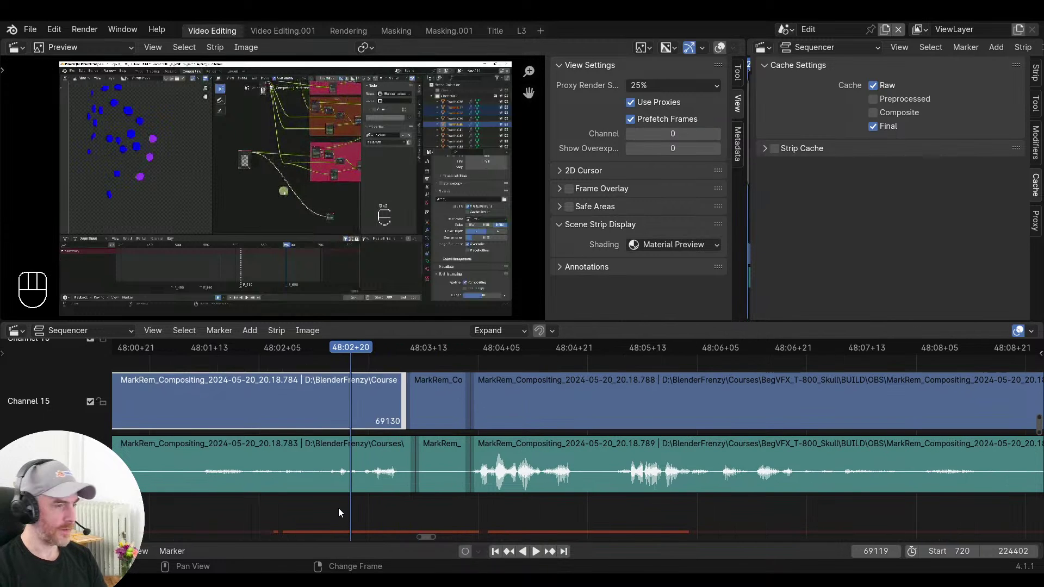
{"action": "key", "text": "space"}
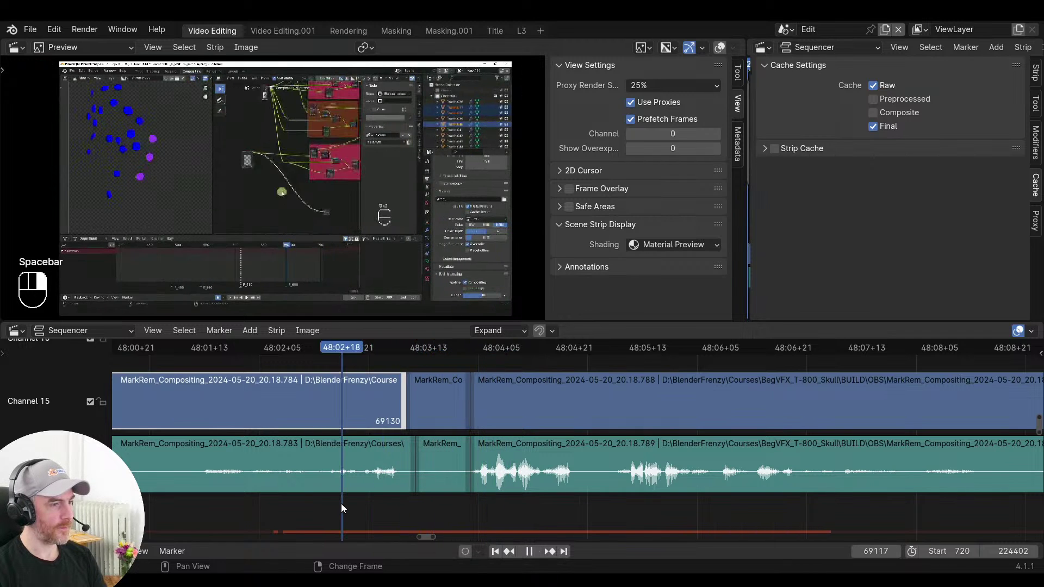
{"action": "key", "text": "space"}
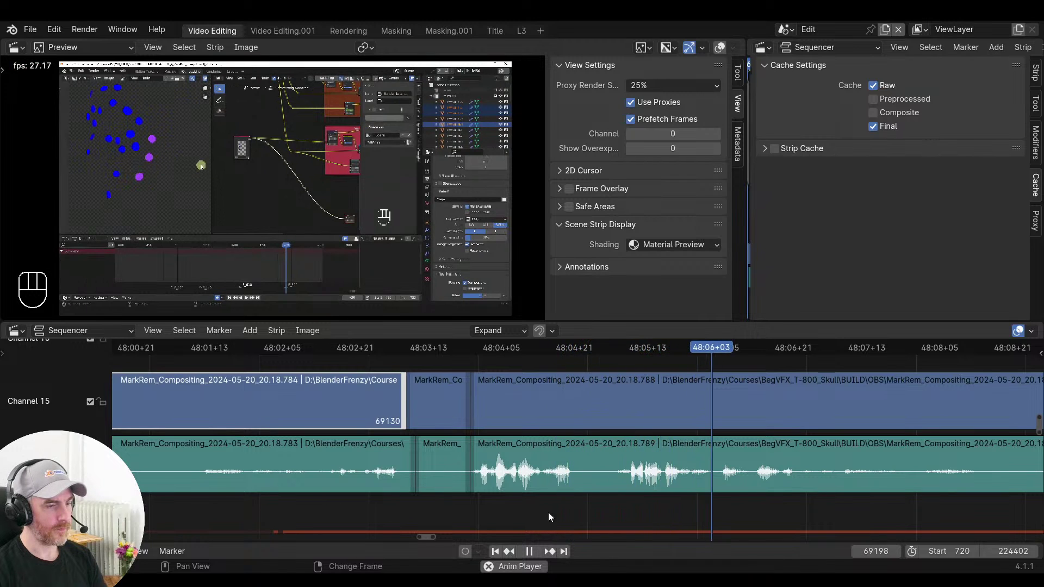
{"action": "key", "text": "space"}
Scrub and replay the bursts of speech after the cut at frame 69145 to find where the next section should be cut
{"action": "left_click_drag", "start_coordinate": [478, 511], "coordinate": [628, 515]}
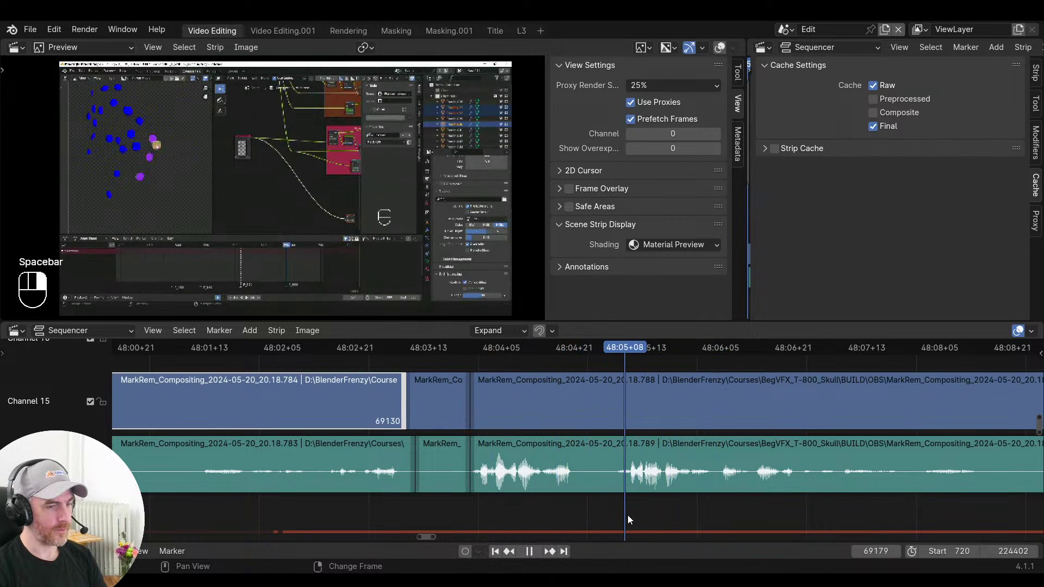
{"action": "left_click_drag", "start_coordinate": [477, 514], "coordinate": [493, 514]}
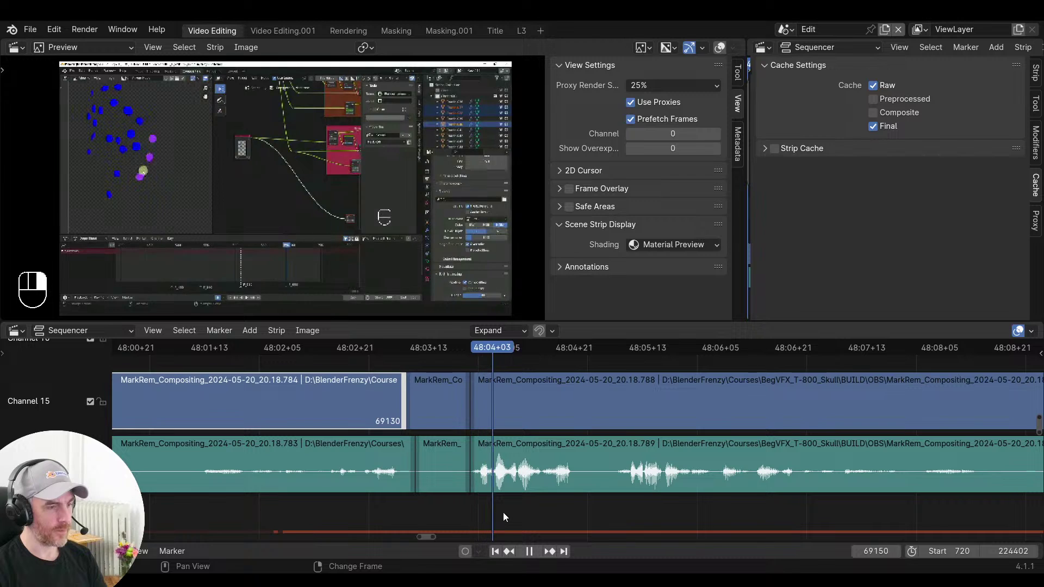
{"action": "left_click", "coordinate": [606, 518]}
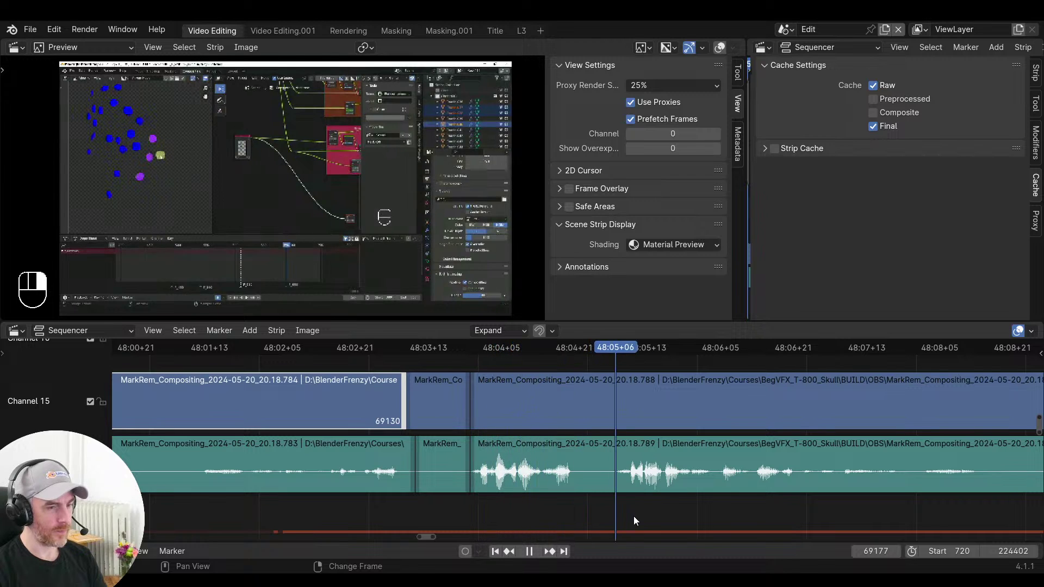
{"action": "key", "text": "space"}
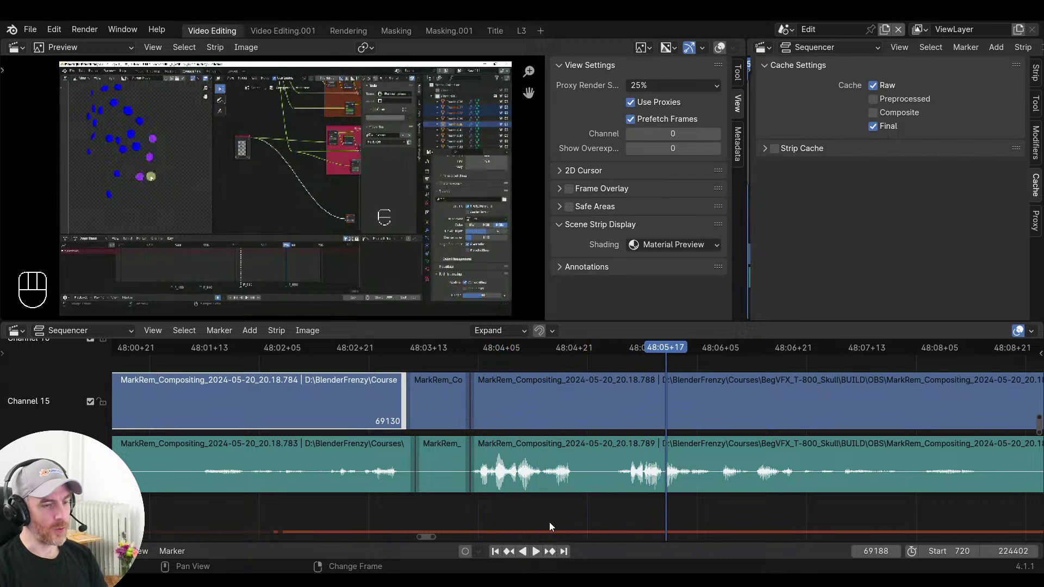
{"action": "middle_click_drag", "start_coordinate": [568, 523], "coordinate": [585, 521], "text": "ctrl"}
{"action": "middle_click_drag", "start_coordinate": [606, 519], "coordinate": [612, 529], "text": "ctrl"}
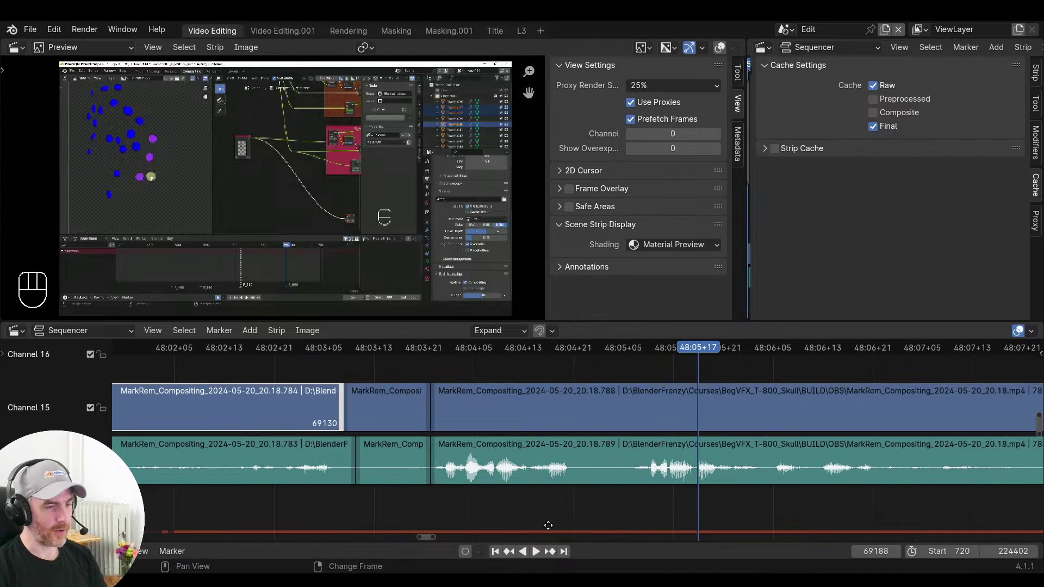
{"action": "middle_click_drag", "start_coordinate": [547, 524], "coordinate": [443, 530]}
{"action": "right_click_drag", "start_coordinate": [411, 510], "coordinate": [363, 510]}
{"action": "key", "text": "space"}
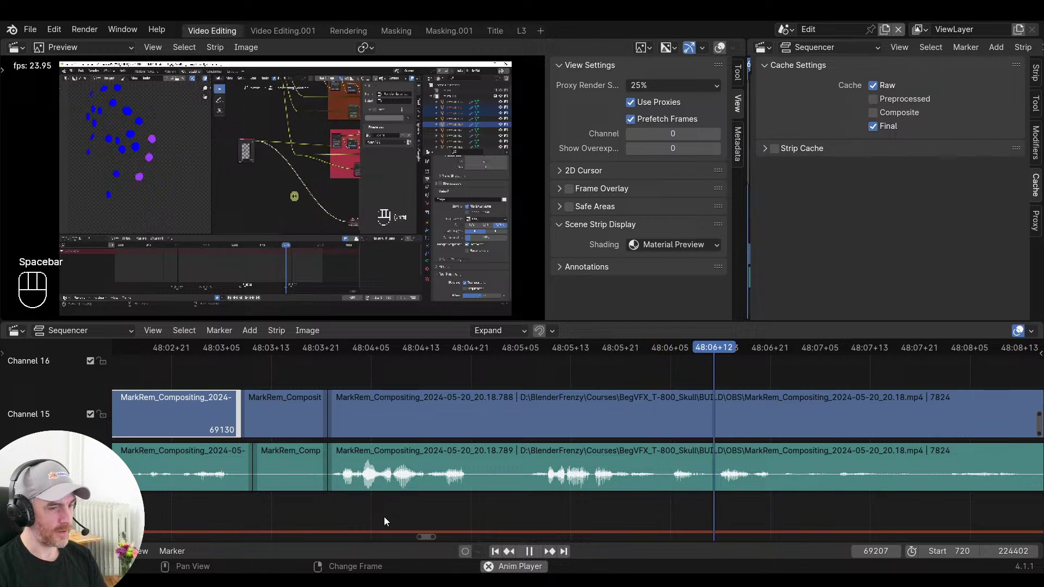
{"action": "key", "text": "space"}
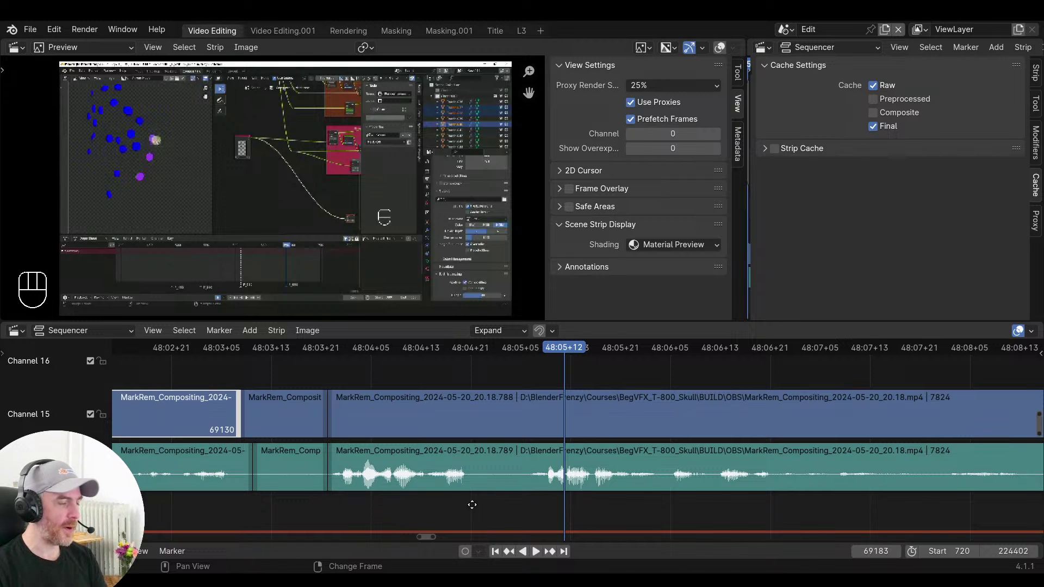
{"action": "scroll", "coordinate": [468, 503], "scroll_direction": "up", "scroll_amount": 3}
{"action": "scroll", "coordinate": [461, 504], "scroll_direction": "down", "scroll_amount": 1}
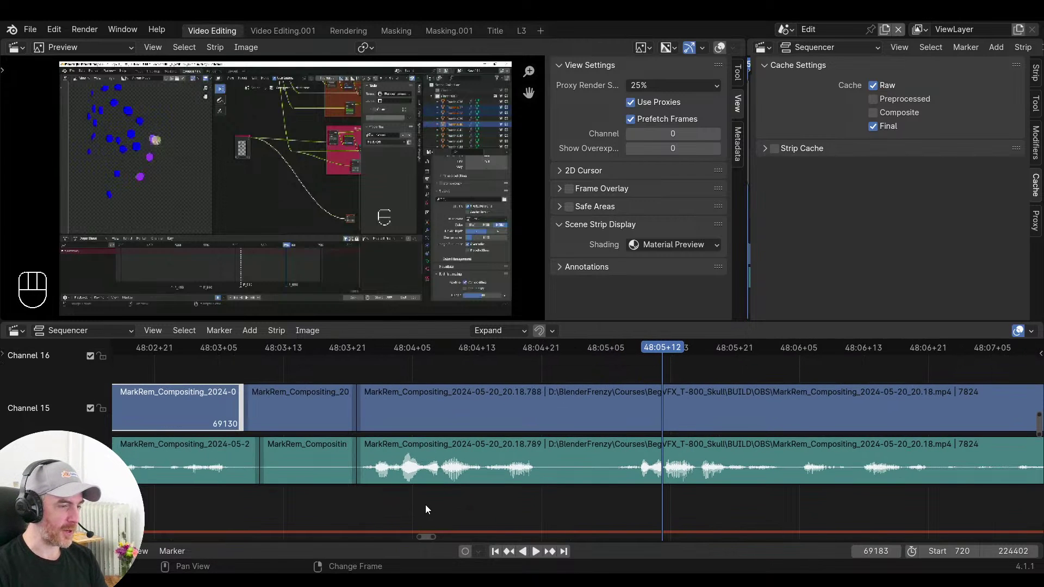
{"action": "left_click", "coordinate": [385, 509]}
{"action": "key", "text": "space"}
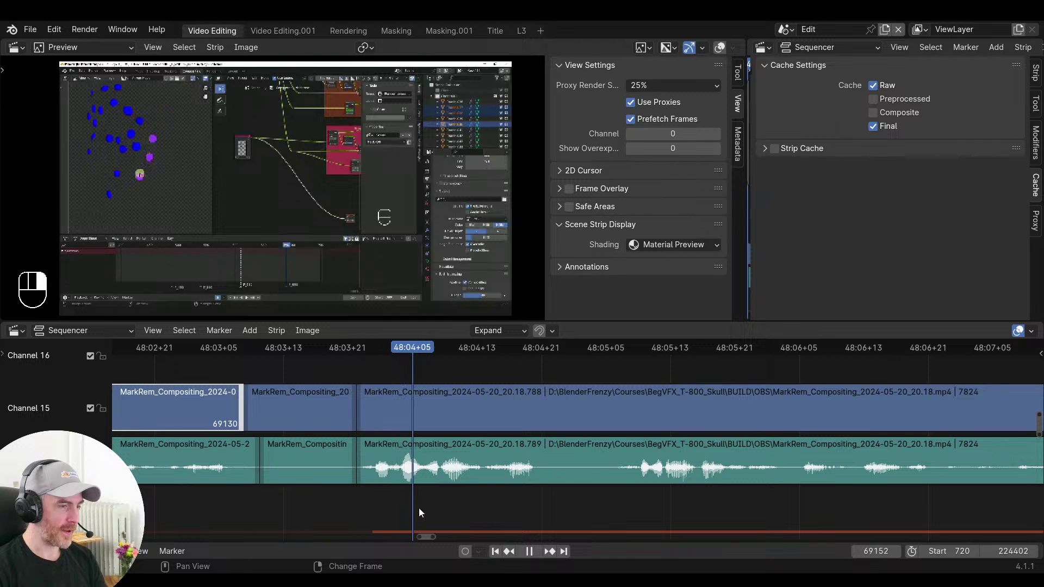
{"action": "key", "text": "space"}
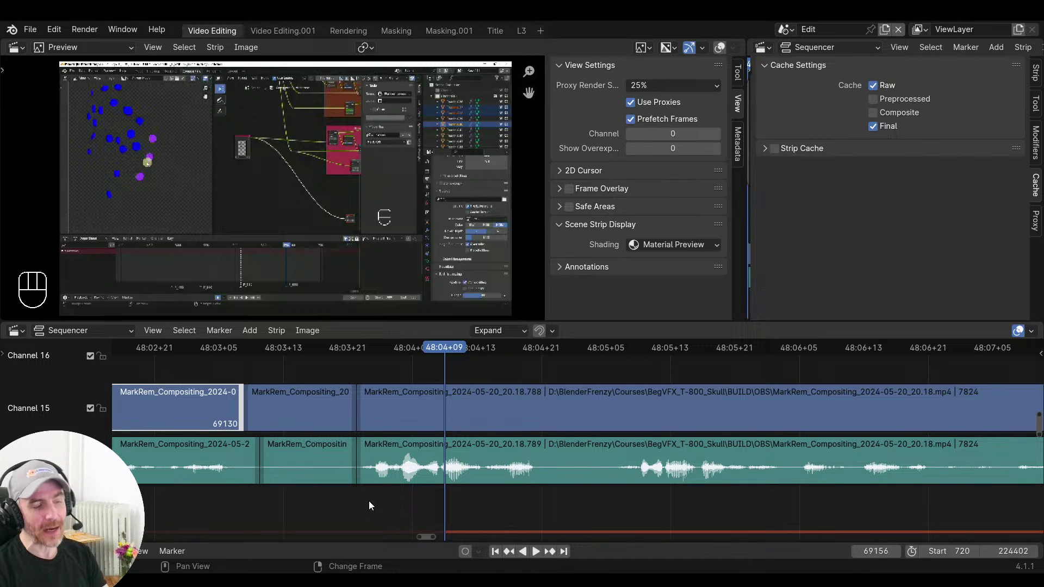
Split the video and audio strips at frame 69155, between two bursts of speech
{"action": "right_click_drag", "start_coordinate": [396, 501], "coordinate": [422, 498]}
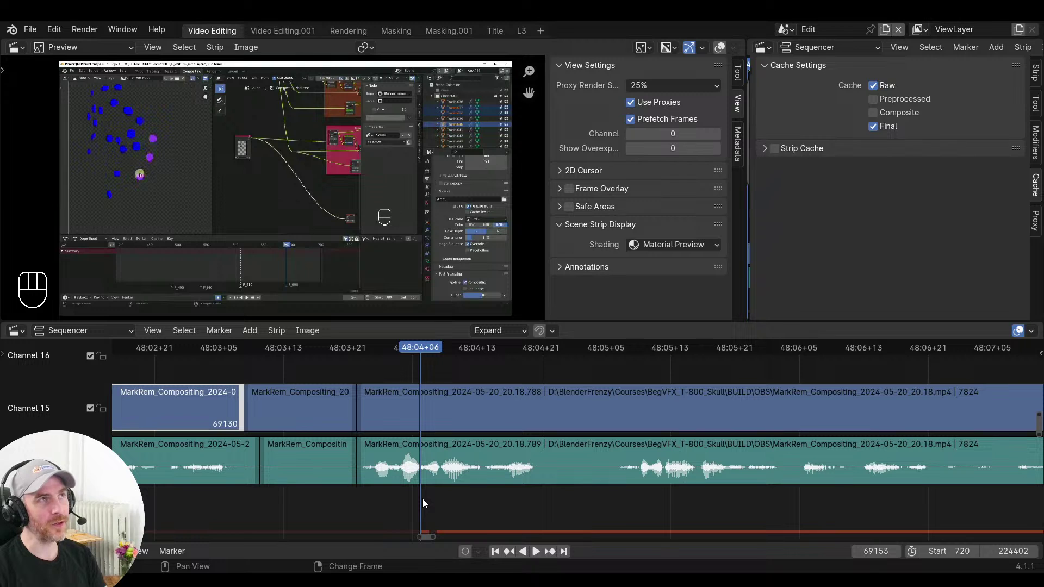
{"action": "mouse_move", "coordinate": [422, 498]}
{"action": "middle_mouse_down", "text": "ctrl"}
{"action": "mouse_move", "coordinate": [566, 487]}
{"action": "mouse_move", "coordinate": [407, 485]}
{"action": "mouse_move", "coordinate": [429, 493]}
{"action": "middle_mouse_up", "text": "ctrl"}
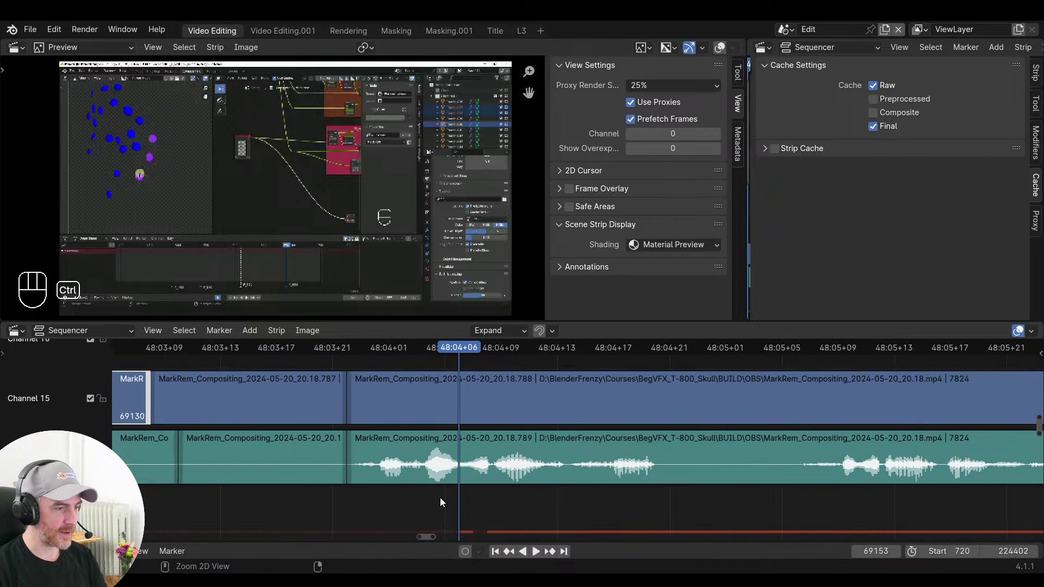
{"action": "right_click_drag", "start_coordinate": [447, 500], "coordinate": [491, 471]}
{"action": "left_click", "coordinate": [536, 470]}
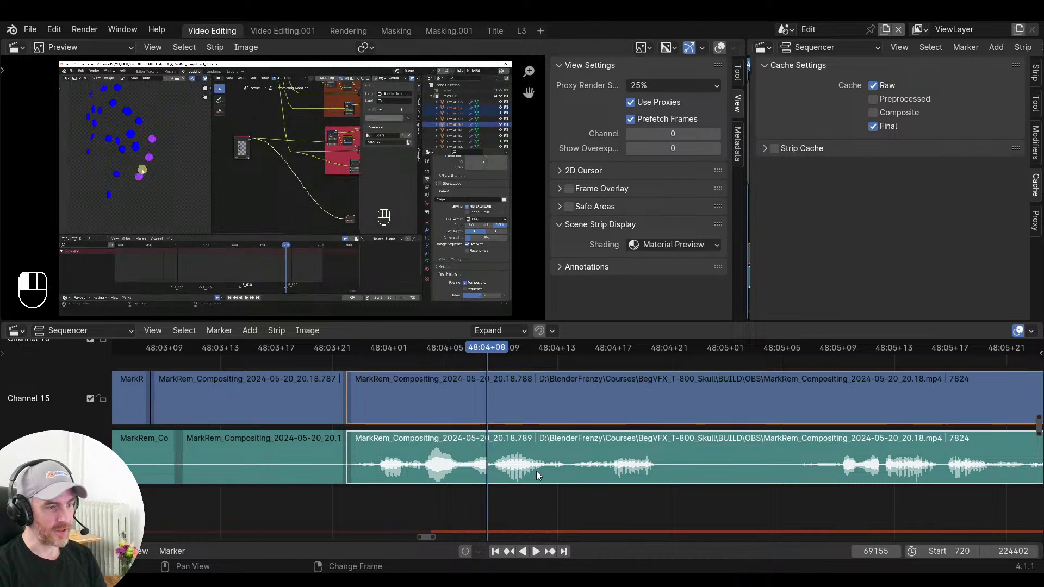
{"action": "key", "text": "f"}
{"action": "middle_click_drag", "start_coordinate": [573, 480], "coordinate": [414, 476]}
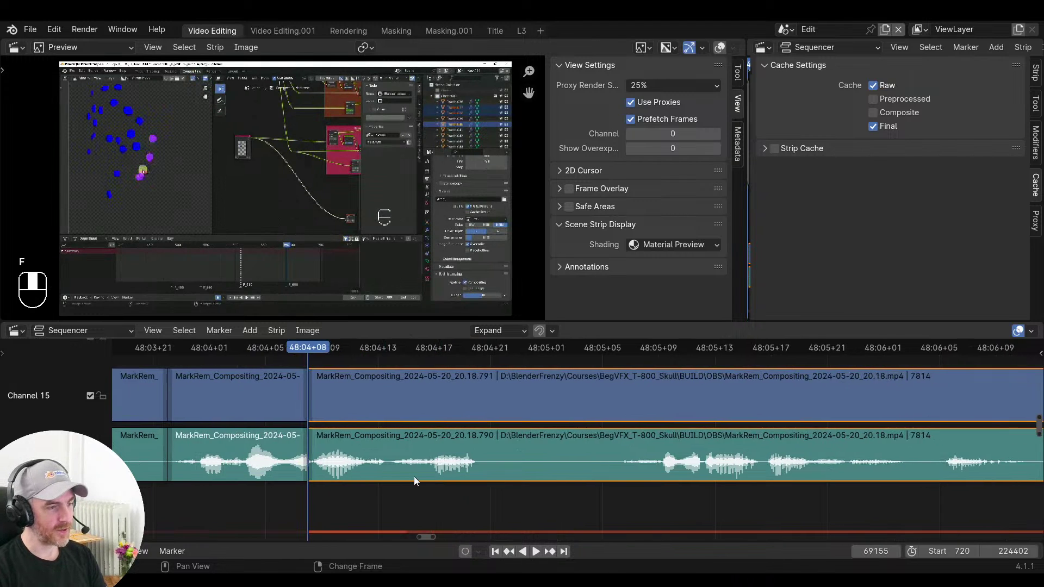
Trim the start of the video and audio strips after the new cut to frame 69183 and close the gap back to frame 69155
{"action": "left_click", "coordinate": [311, 466]}
{"action": "right_click_drag", "start_coordinate": [617, 498], "coordinate": [685, 489]}
{"action": "middle_click_drag", "start_coordinate": [629, 492], "coordinate": [487, 497]}
{"action": "right_click", "coordinate": [463, 498]}
{"action": "key", "text": "space"}
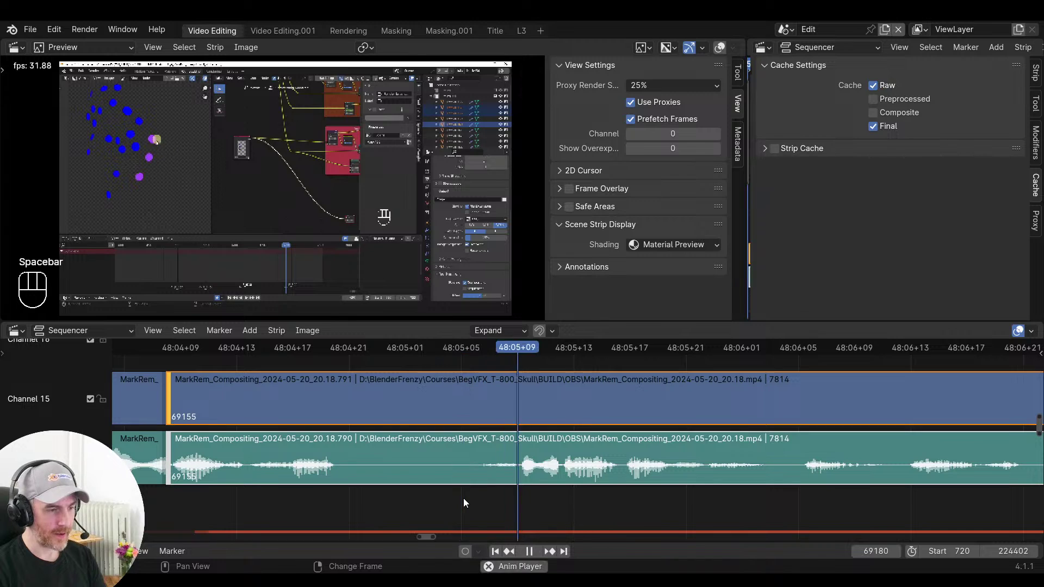
{"action": "key", "text": "space"}
{"action": "right_click_drag", "start_coordinate": [519, 500], "coordinate": [558, 494]}
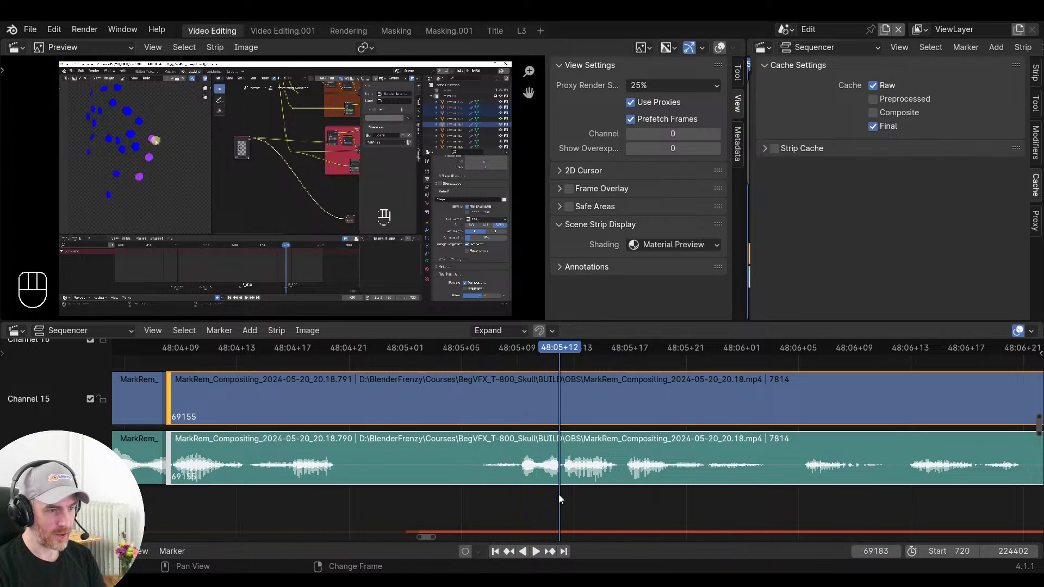
{"action": "key", "text": "s"}
{"action": "scroll", "coordinate": [494, 471], "scroll_direction": "left", "scroll_amount": 3, "text": "ctrl"}
{"action": "right_click", "coordinate": [358, 485]}
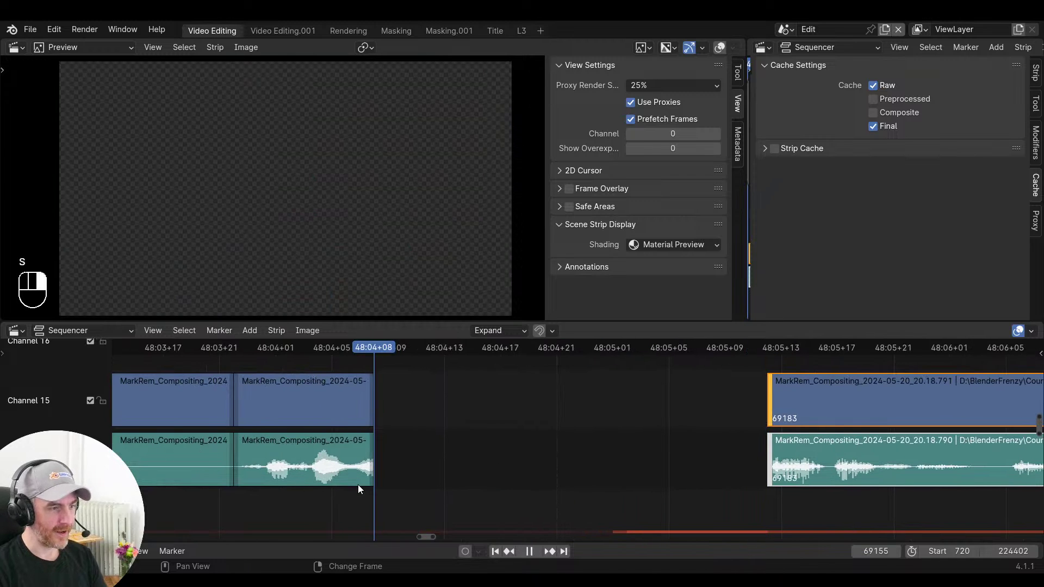
{"action": "key", "text": "v"}
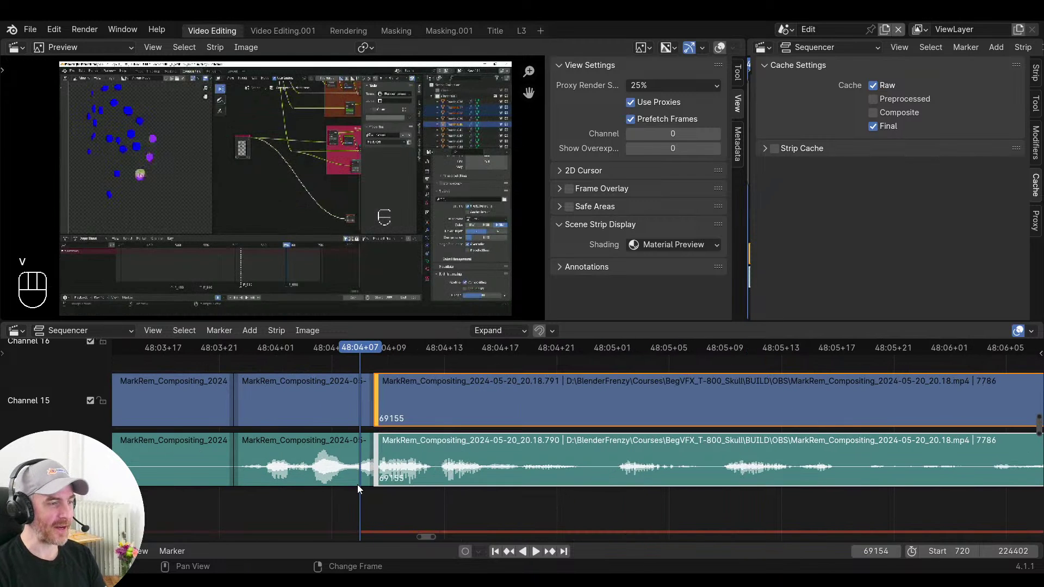
Play back the join at frame 69155, starting from frame 69147
{"action": "right_click_drag", "start_coordinate": [325, 482], "coordinate": [268, 488]}
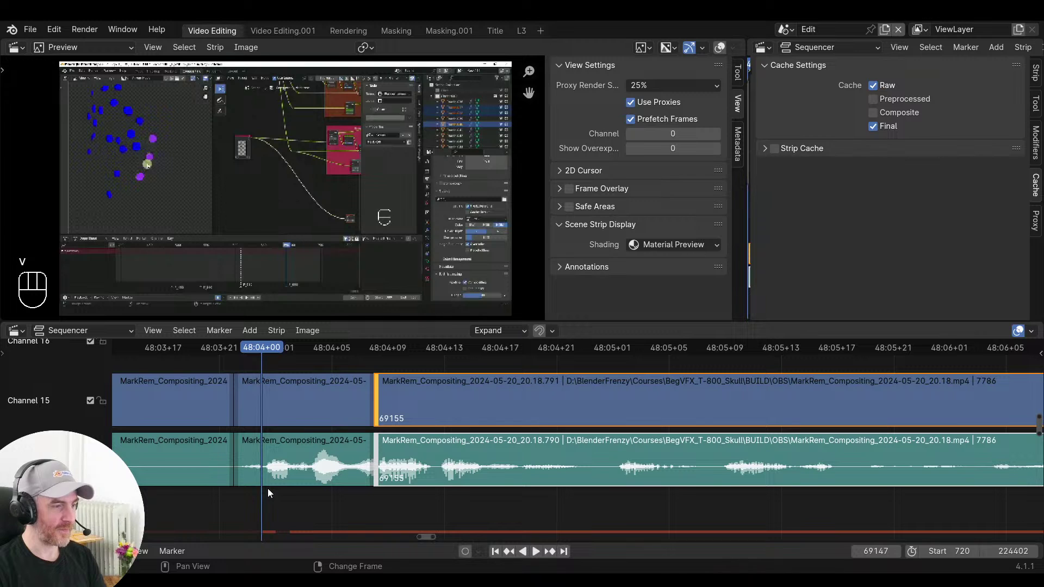
{"action": "key", "text": "space"}
{"action": "key", "text": "space"}
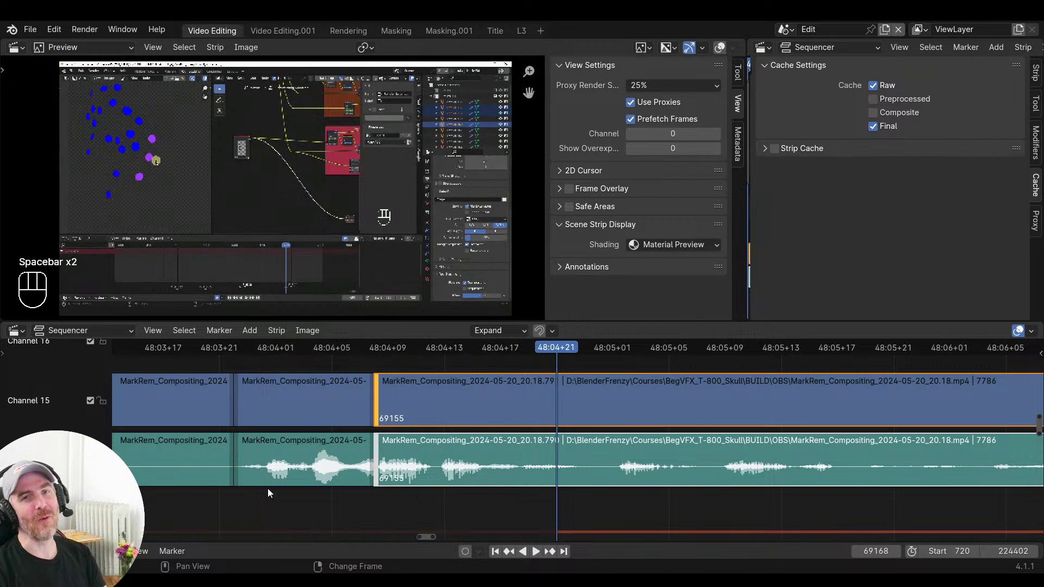
Turn off Prefetch Frames, replay the joins from frame 69143, and return the playhead to frame 69126
{"action": "scroll", "coordinate": [373, 500], "scroll_direction": "down", "scroll_amount": 3}
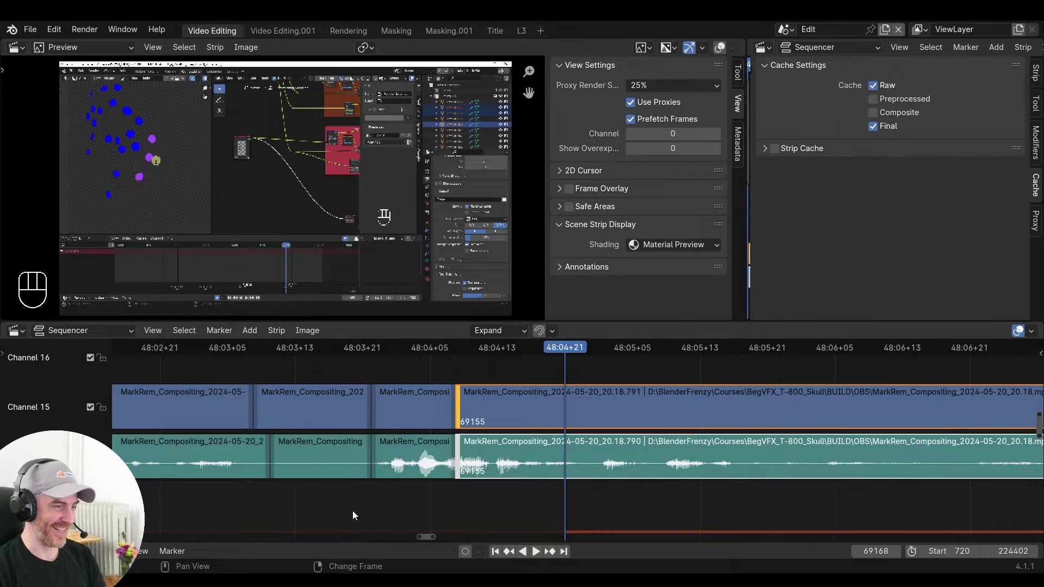
{"action": "left_click", "coordinate": [352, 511]}
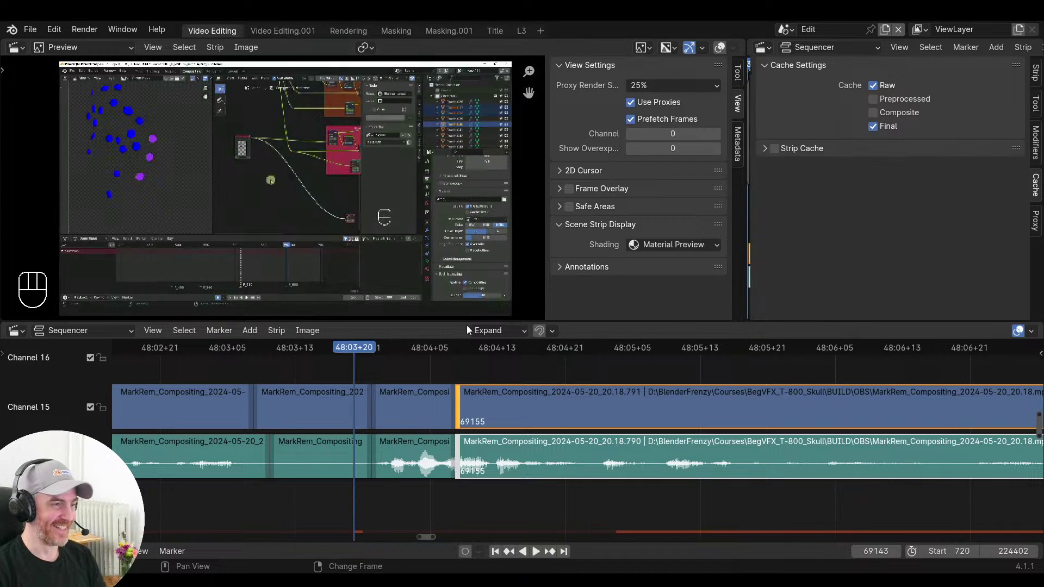
{"action": "left_click", "coordinate": [630, 119]}
{"action": "key", "text": "space"}
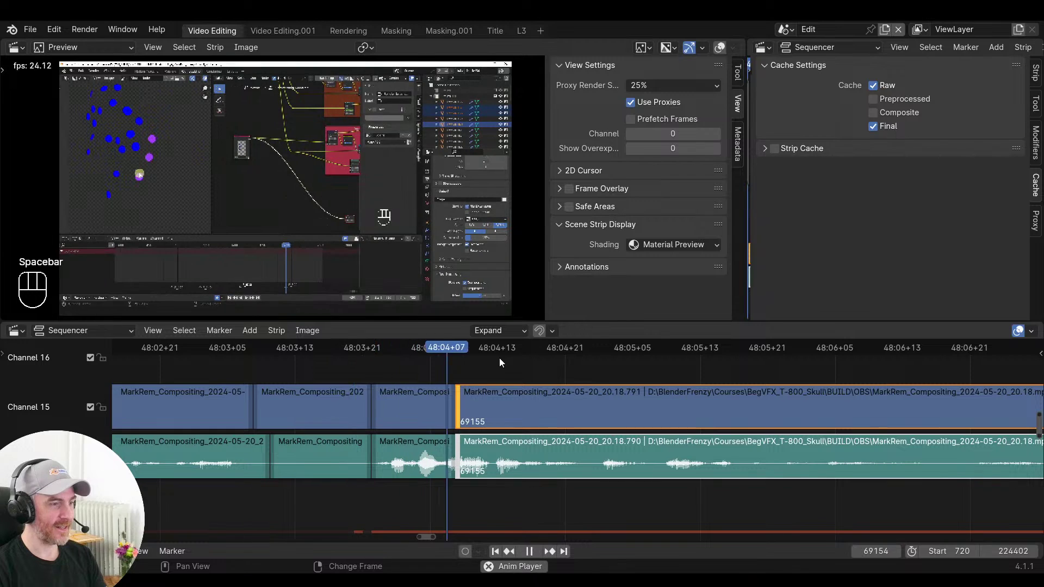
{"action": "key", "text": "space"}
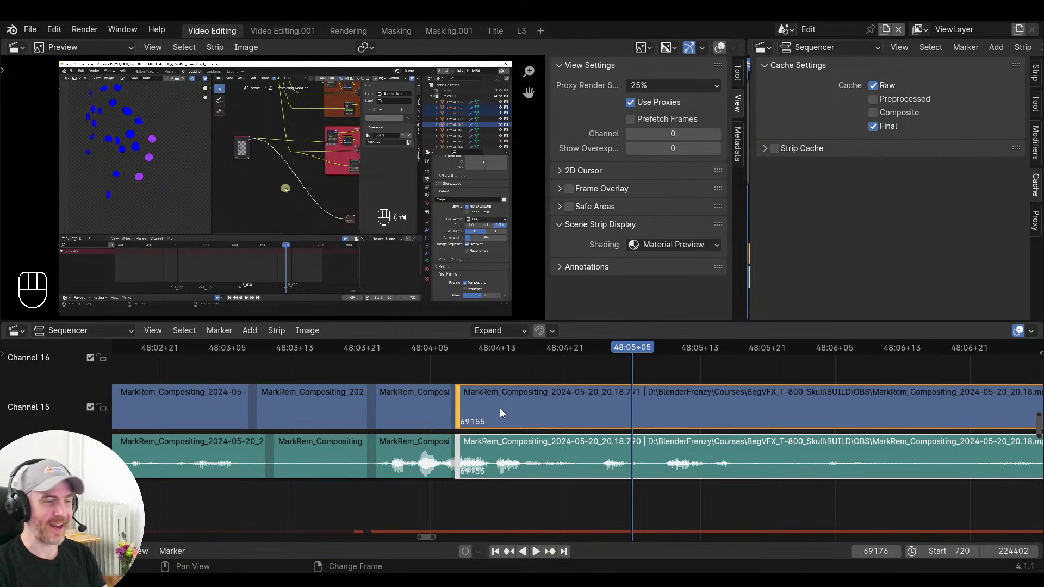
{"action": "scroll", "coordinate": [543, 438], "scroll_direction": "down", "scroll_amount": 3}
{"action": "right_click", "coordinate": [452, 395]}
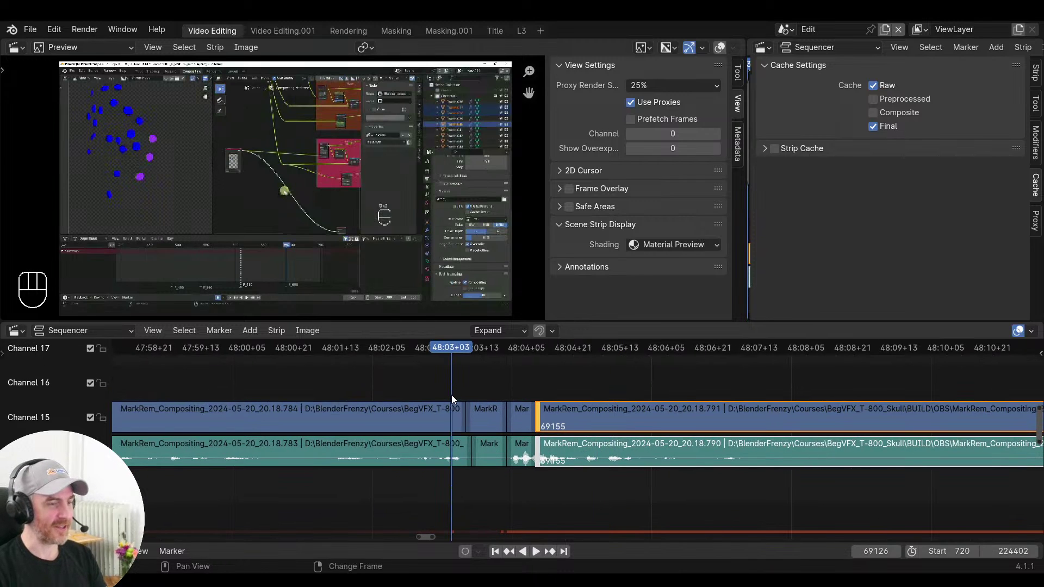
Split the video and audio strips at frame 69235 and move the playhead to about frame 69318
{"action": "key", "text": "space"}
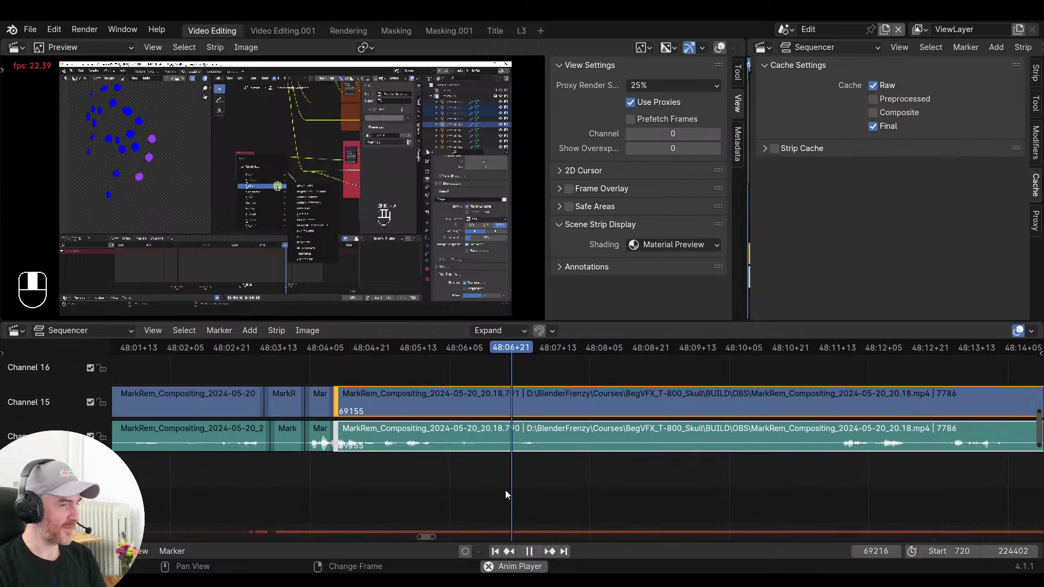
{"action": "key", "text": "space"}
{"action": "key", "text": "f"}
{"action": "right_click", "coordinate": [762, 493]}
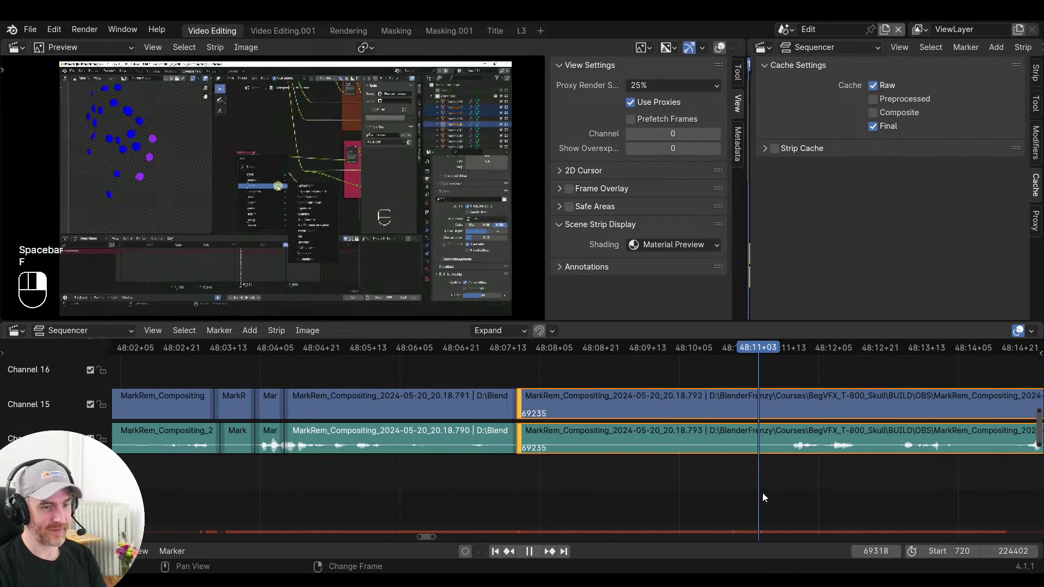
Save the project, and save an incremented copy as EDIT_MarkRem_Compositing_a0133.blend
{"action": "key", "text": "ctrl+s"}
{"action": "key", "text": "ctrl+shift+s"}
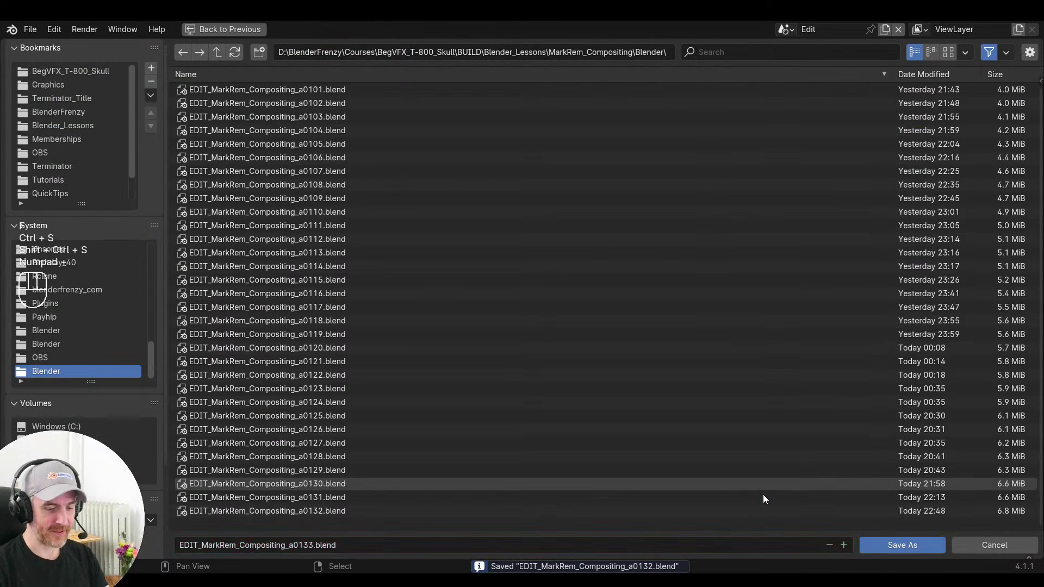
{"action": "key", "text": "KP_Add"}
{"action": "key", "text": "KP_Enter"}
Trim the start of the video and audio strips after the cut to frame 69328 and close the gap back to frame 69235
{"action": "key", "text": "space"}
{"action": "middle_click_drag", "start_coordinate": [752, 494], "coordinate": [543, 511]}
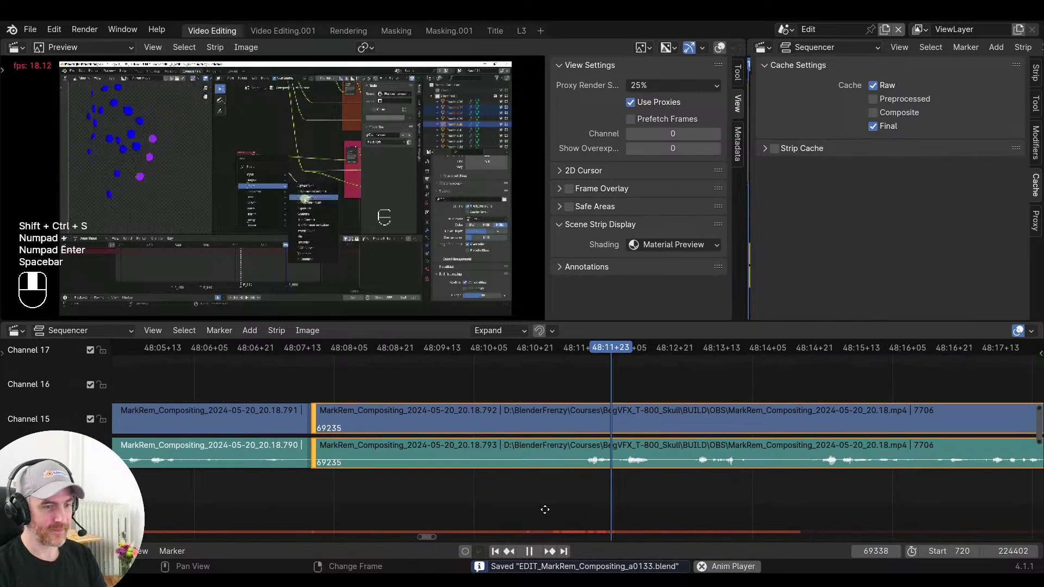
{"action": "key", "text": "space"}
{"action": "key", "text": "s"}
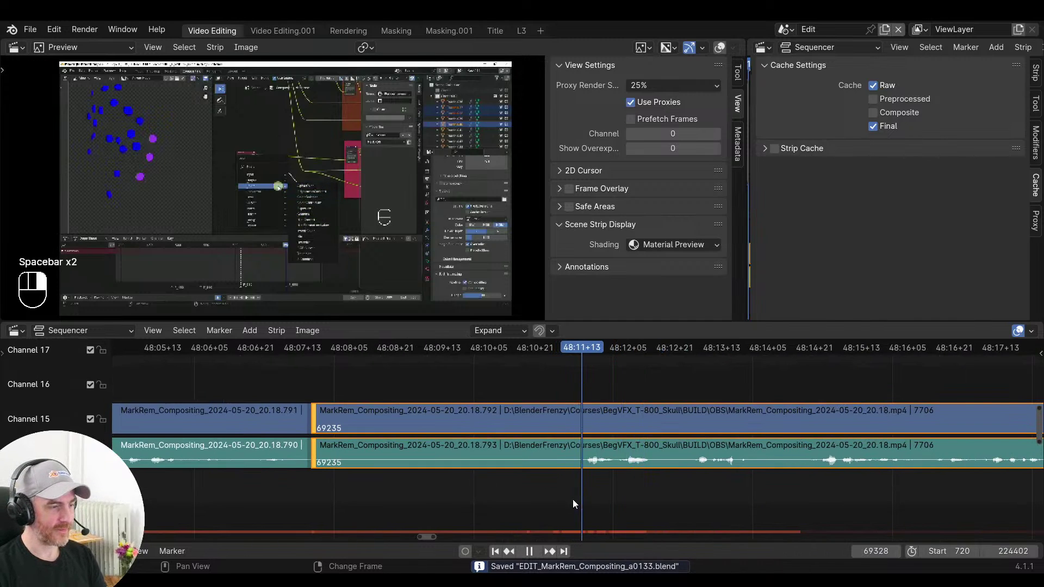
{"action": "left_click", "coordinate": [274, 485]}
{"action": "right_click", "coordinate": [277, 485]}
{"action": "key", "text": "v"}
Play back the join at frame 69235 and listen on past frame 69500 for the next section to cut
{"action": "key", "text": "space"}
{"action": "middle_click_drag", "start_coordinate": [314, 489], "coordinate": [468, 484]}
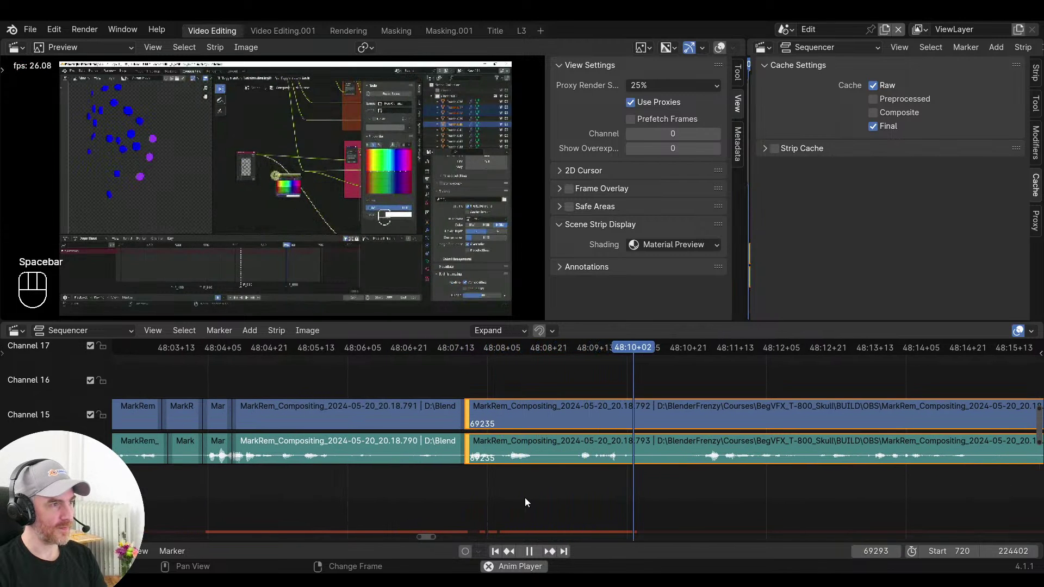
{"action": "mouse_move", "coordinate": [573, 501]}
{"action": "middle_mouse_down", "text": "ctrl"}
{"action": "mouse_move", "coordinate": [544, 497]}
{"action": "mouse_move", "coordinate": [602, 502]}
{"action": "mouse_move", "coordinate": [507, 508]}
{"action": "mouse_move", "coordinate": [585, 492]}
{"action": "mouse_move", "coordinate": [543, 502]}
{"action": "mouse_move", "coordinate": [554, 496]}
{"action": "middle_mouse_up", "text": "ctrl"}
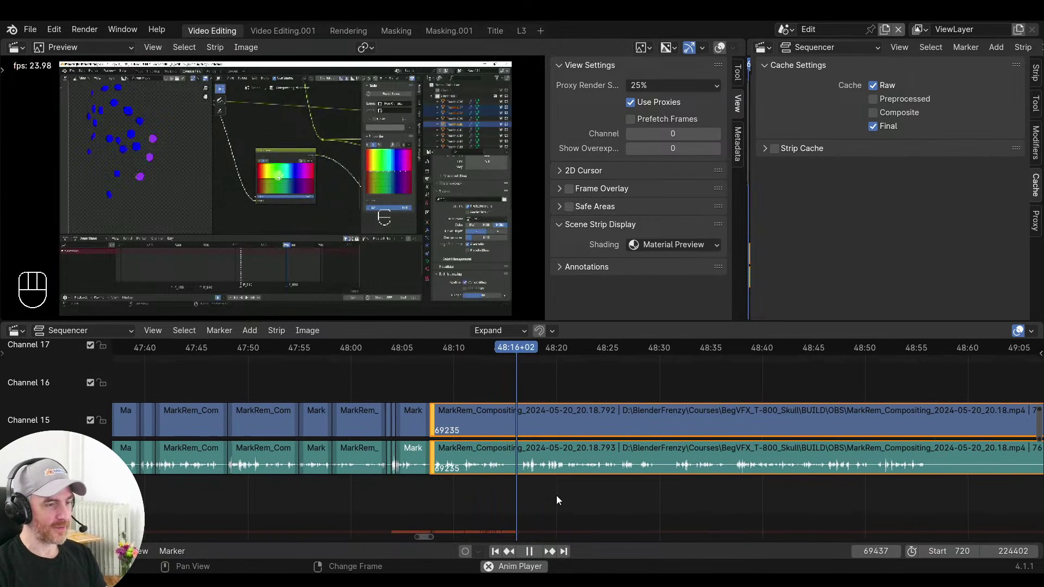
{"action": "key", "text": "space"}
{"action": "key", "text": "space"}
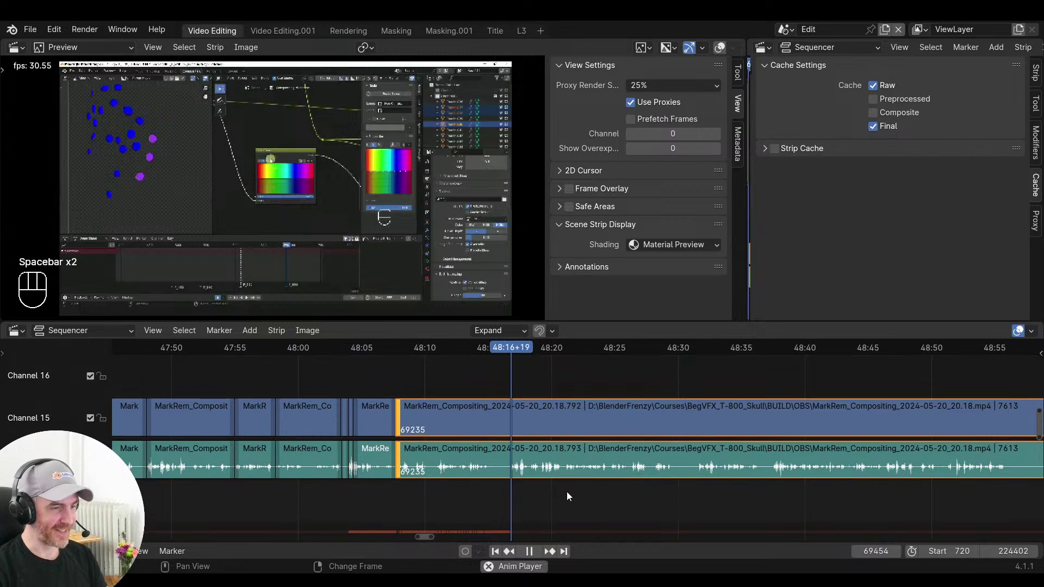
{"action": "middle_click_drag", "start_coordinate": [566, 491], "coordinate": [517, 494], "text": "ctrl"}
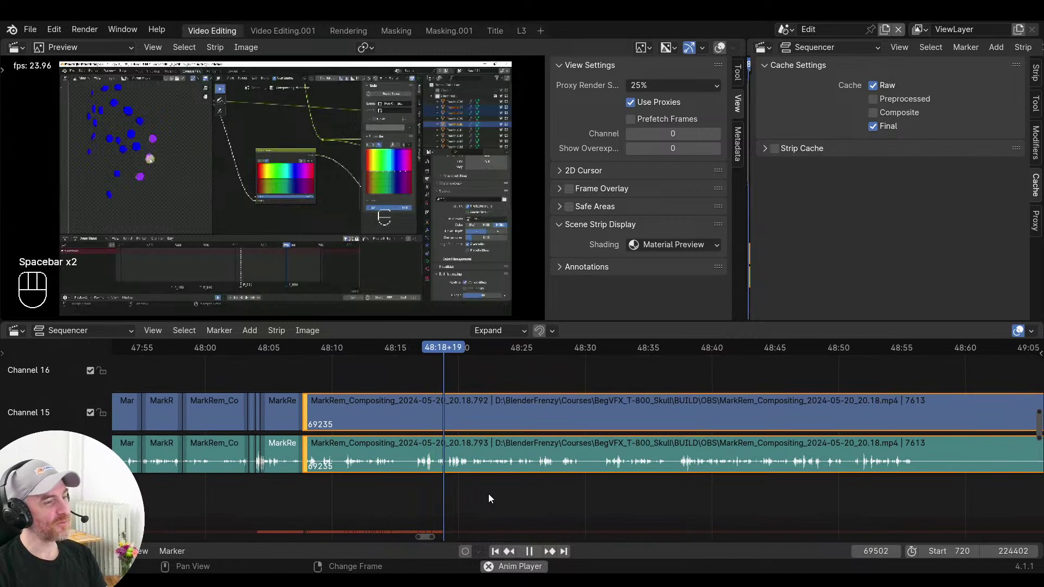
{"action": "left_click", "coordinate": [390, 493]}
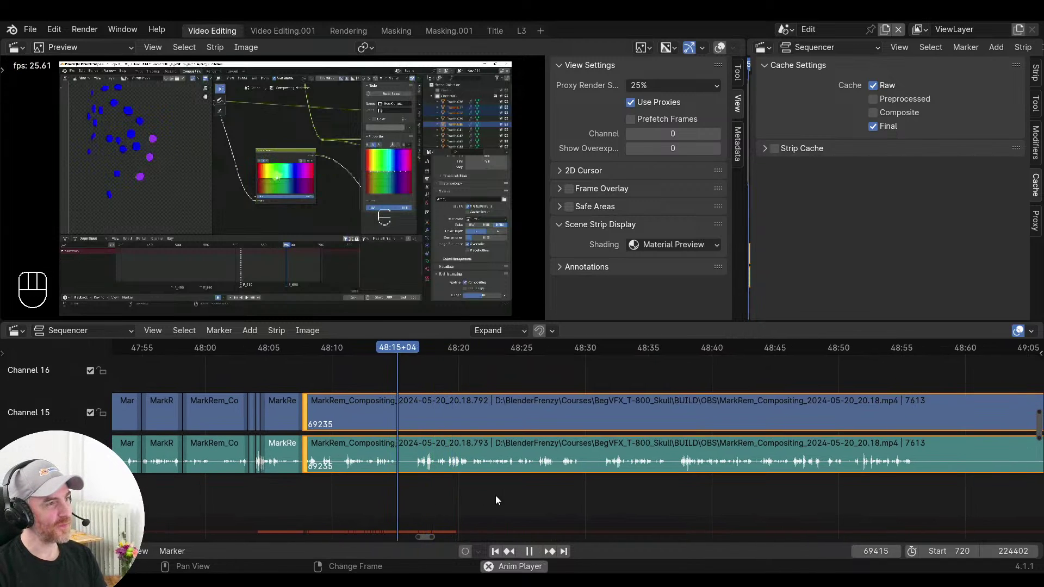
Split the video and audio strips at frame 69409, in the silence before the next burst of speech
{"action": "scroll", "coordinate": [645, 493], "scroll_direction": "up", "scroll_amount": 5, "text": "ctrl"}
{"action": "scroll", "coordinate": [644, 495], "scroll_direction": "up", "scroll_amount": 3}
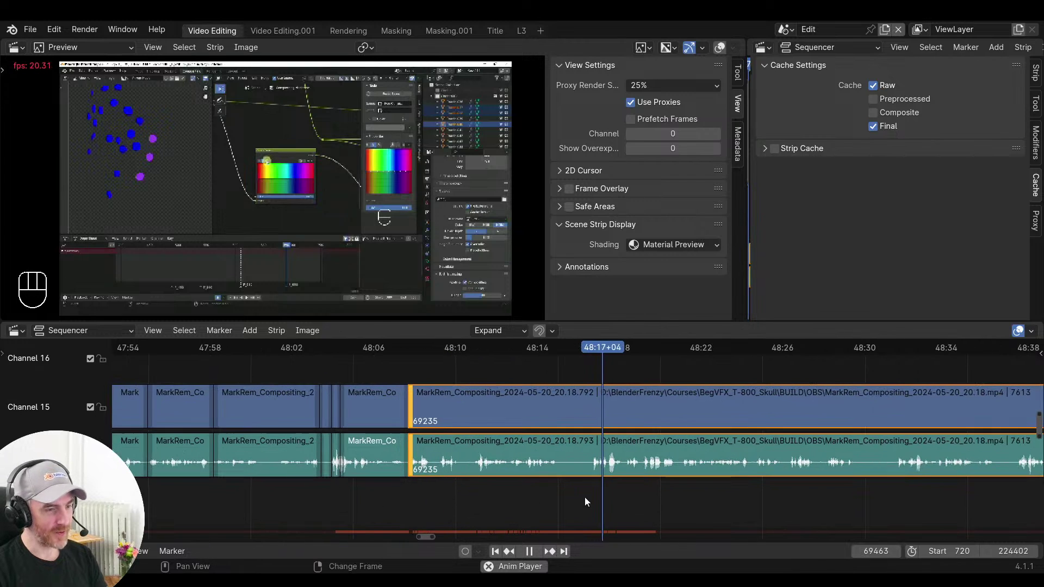
{"action": "left_click", "coordinate": [539, 498]}
{"action": "key", "text": "space"}
{"action": "key", "text": "f"}
Trim the start of the strips after the new cut to about frame 69448 and close the gap back to frame 69409
{"action": "left_click", "coordinate": [592, 500]}
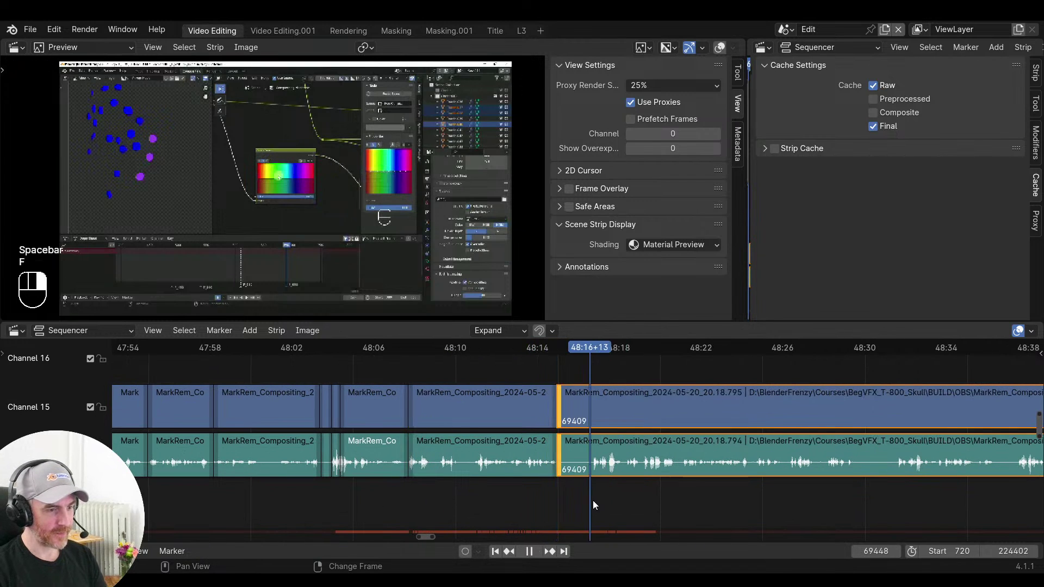
{"action": "key", "text": "s"}
{"action": "left_click", "coordinate": [536, 494]}
{"action": "key", "text": "v"}
Play back the join at frame 69409 and listen on to about frame 69717 for the next silence
{"action": "key", "text": "space"}
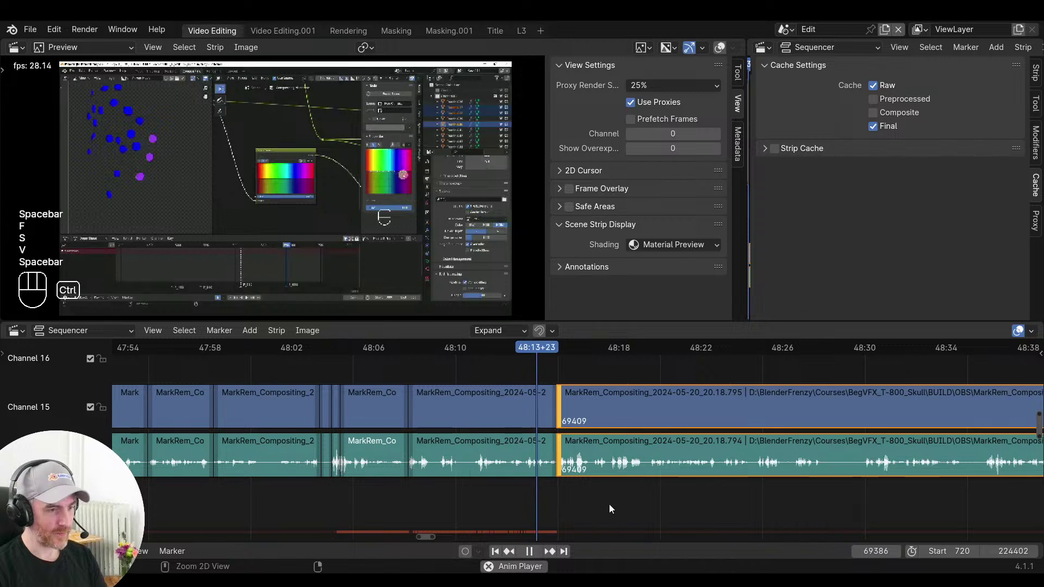
{"action": "scroll", "coordinate": [609, 504], "scroll_direction": "up", "scroll_amount": 3}
{"action": "scroll", "coordinate": [489, 499], "scroll_direction": "right", "scroll_amount": 4}
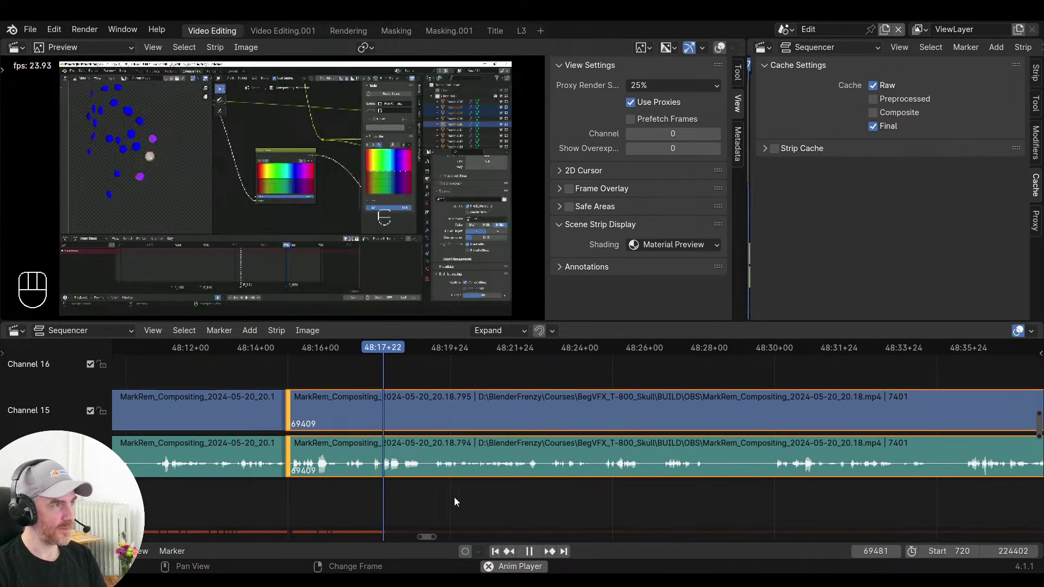
{"action": "scroll", "coordinate": [461, 497], "scroll_direction": "right", "scroll_amount": 3}
{"action": "scroll", "coordinate": [559, 501], "scroll_direction": "left", "scroll_amount": 4}
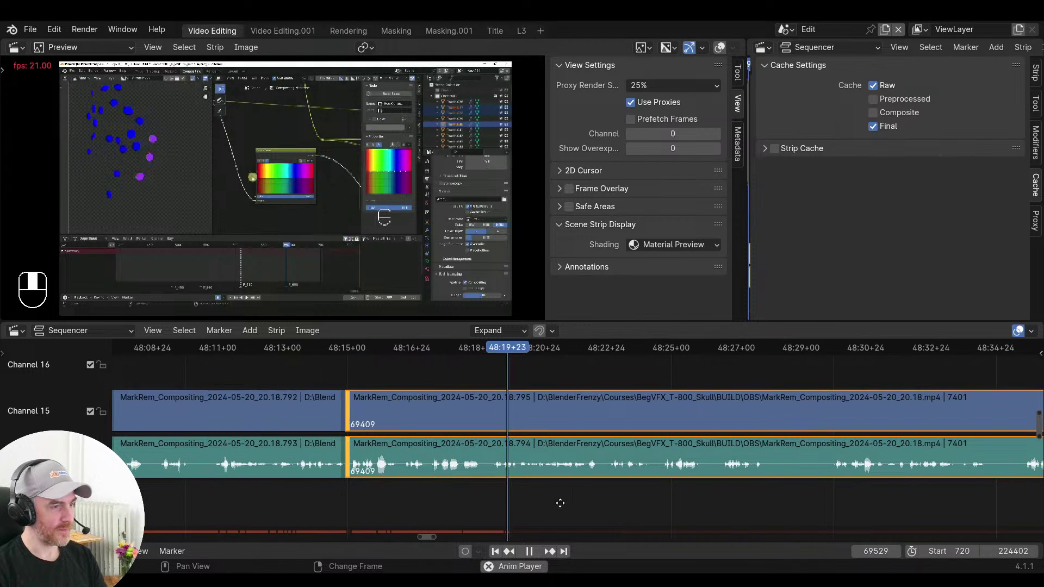
{"action": "scroll", "coordinate": [490, 500], "scroll_direction": "right", "scroll_amount": 5}
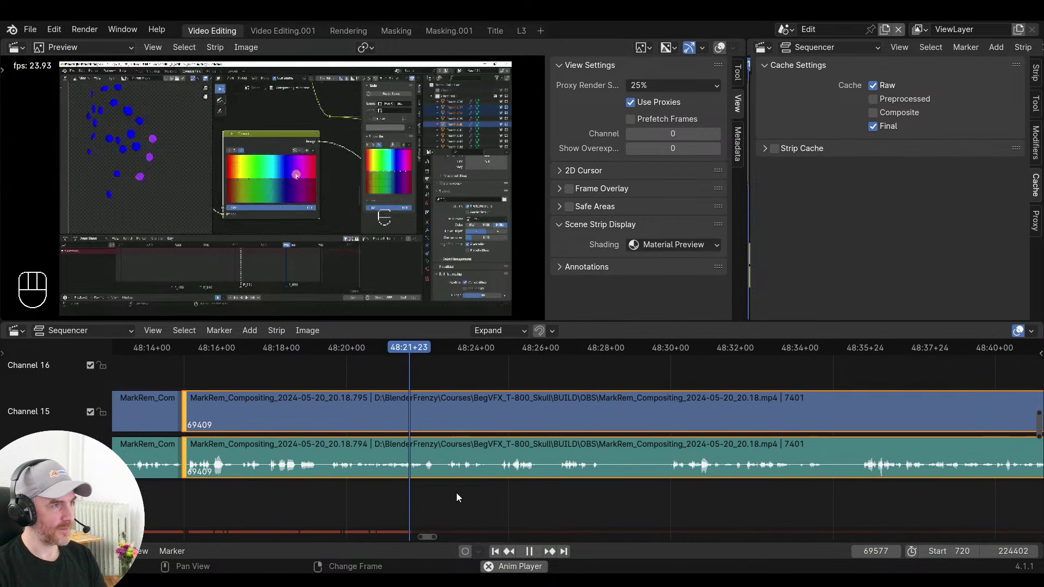
{"action": "scroll", "coordinate": [455, 493], "scroll_direction": "right", "scroll_amount": 3}
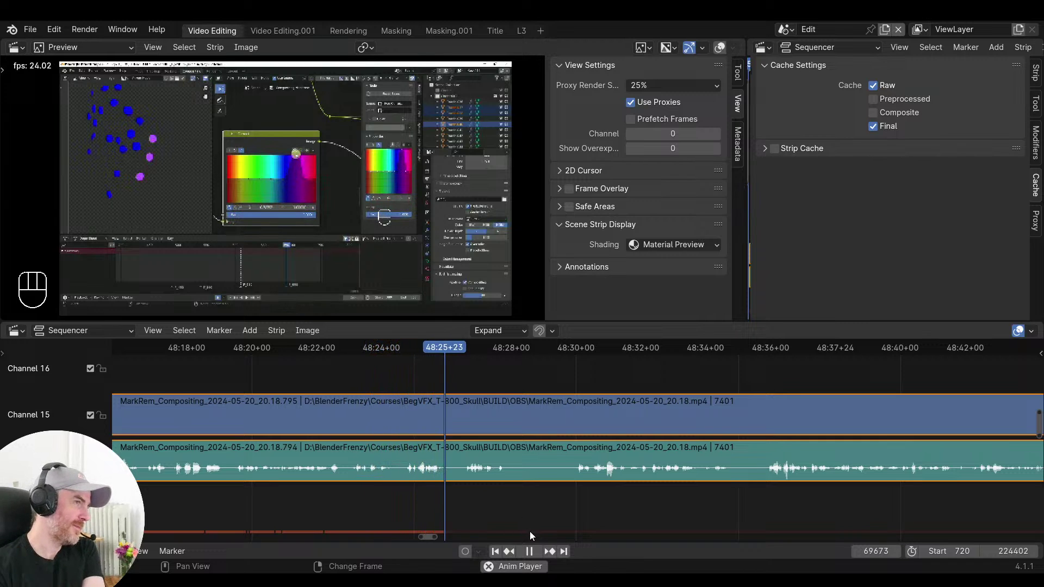
Split the video and audio strips at frame 69716, where the speech stops
{"action": "key", "text": "space"}
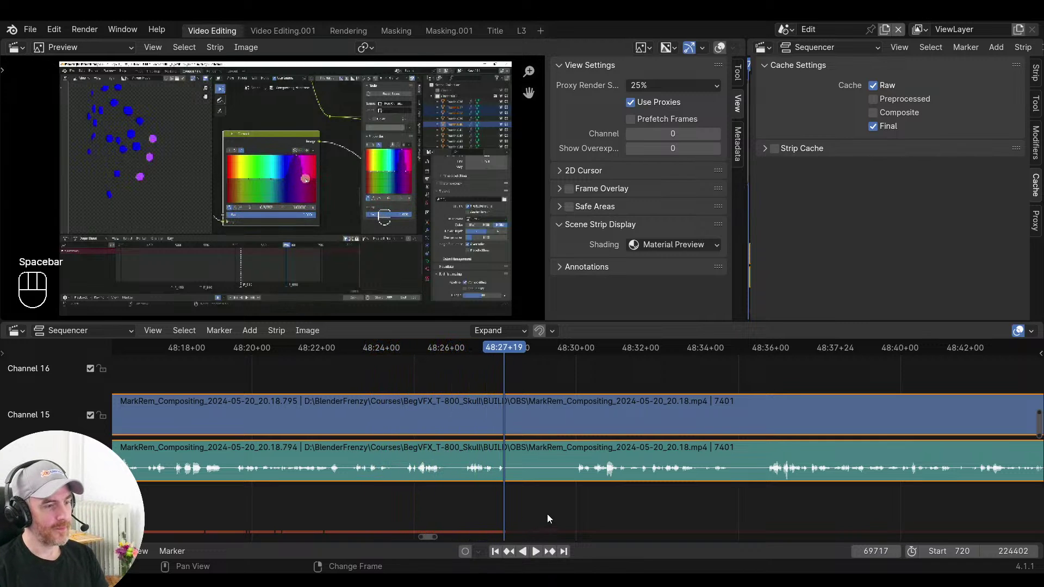
{"action": "key", "text": "space"}
{"action": "left_click_drag", "start_coordinate": [574, 507], "coordinate": [503, 502]}
{"action": "key", "text": "space"}
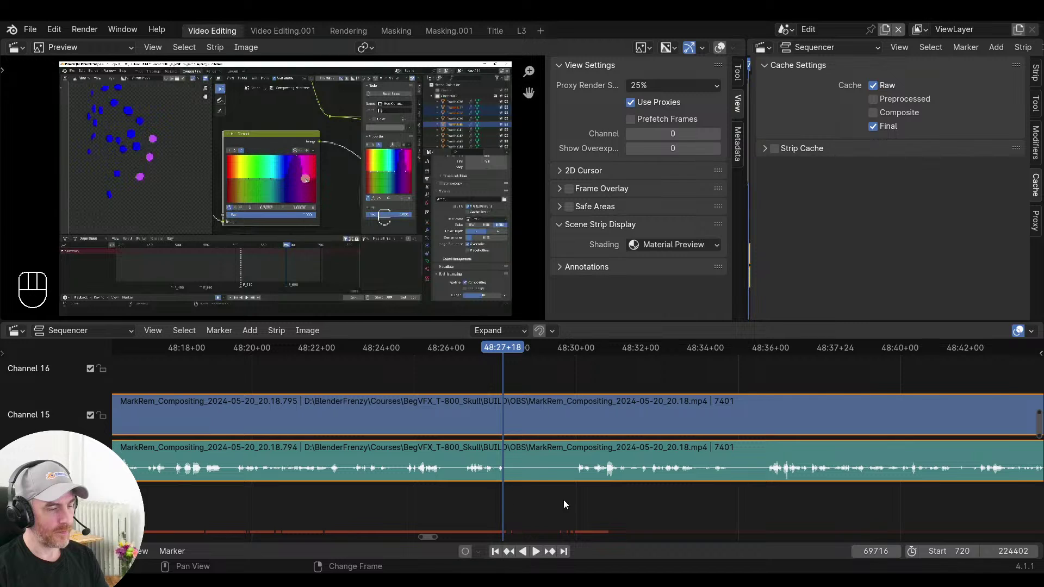
{"action": "key", "text": "f"}
Trim the start of the strips after the cut to frame 69769 and close the gap back to frame 69716
{"action": "left_click", "coordinate": [574, 501]}
{"action": "key", "text": "s"}
{"action": "left_click", "coordinate": [500, 504]}
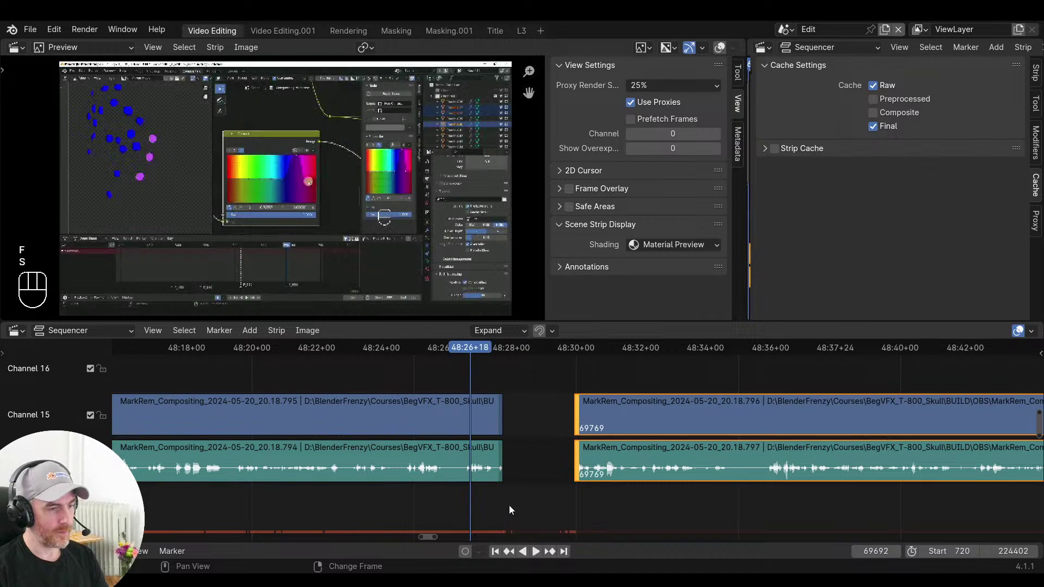
{"action": "key", "text": "v"}
Play back the join at frame 69716 from about frame 69692 and listen on to frame 69983
{"action": "key", "text": "space"}
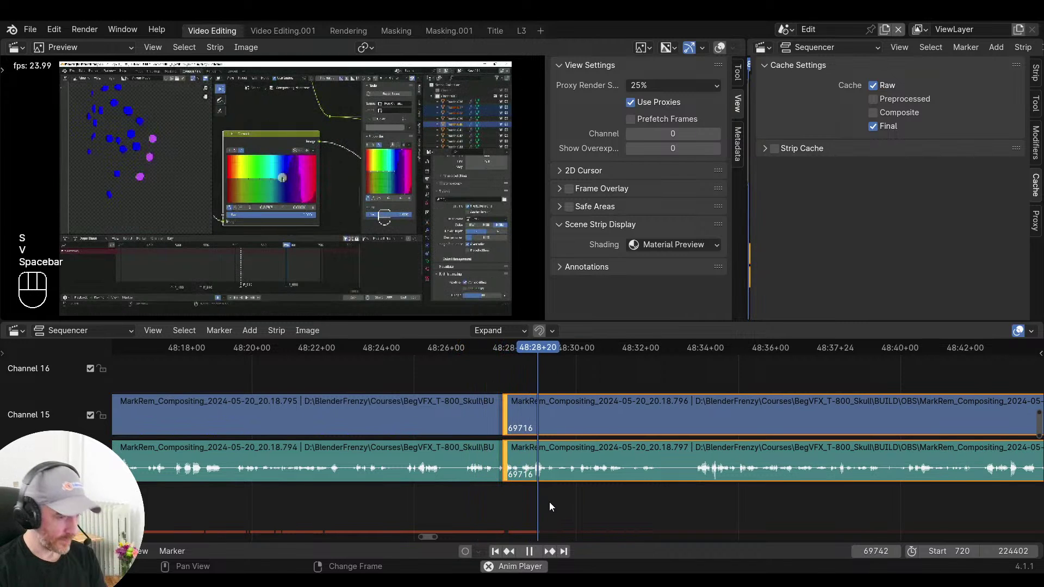
{"action": "scroll", "coordinate": [550, 504], "scroll_direction": "right", "scroll_amount": 3, "text": "ctrl"}
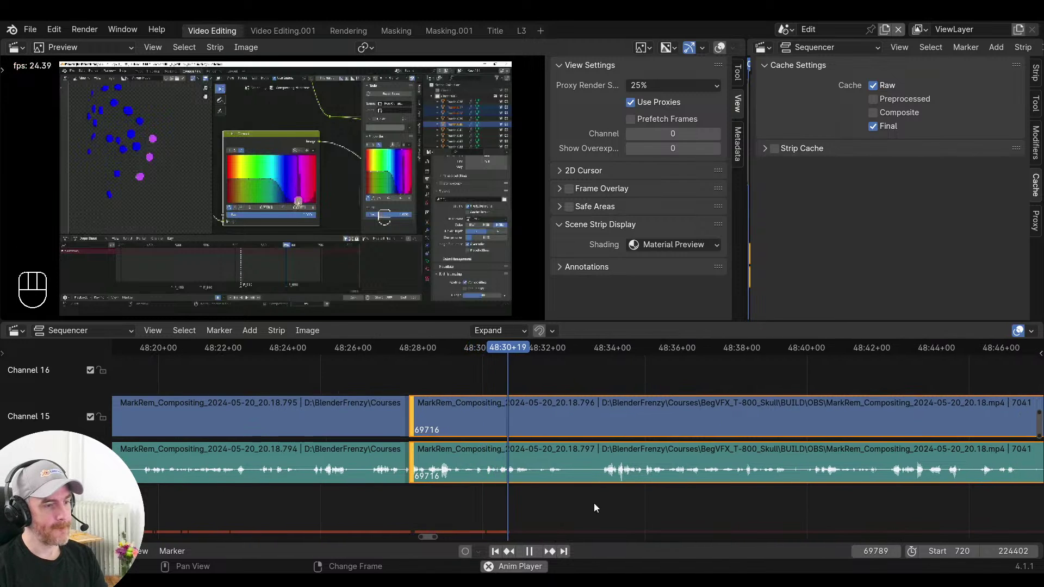
{"action": "scroll", "coordinate": [594, 503], "scroll_direction": "right", "scroll_amount": 2, "text": "ctrl"}
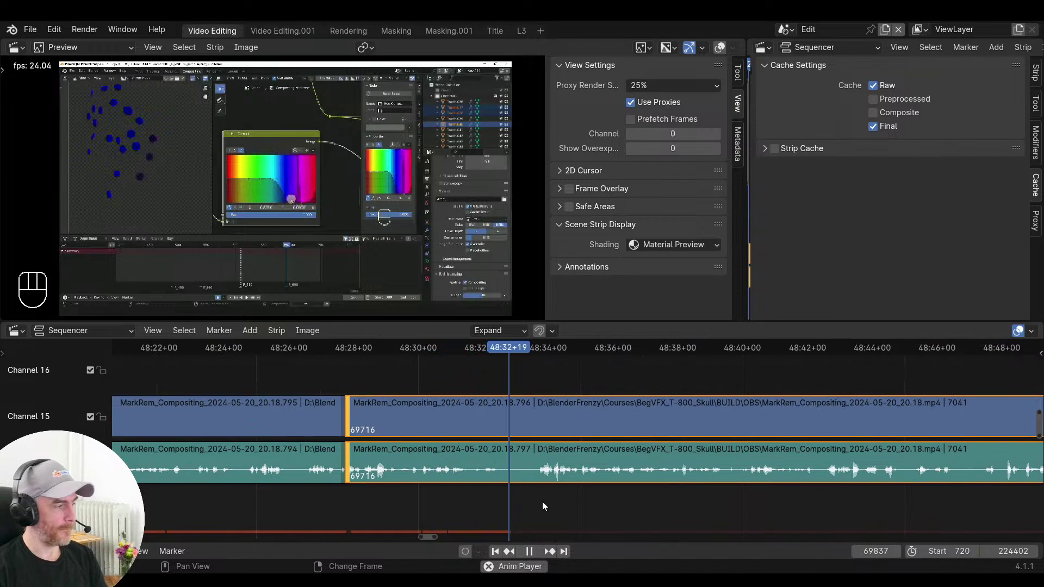
{"action": "scroll", "coordinate": [553, 499], "scroll_direction": "right", "scroll_amount": 2, "text": "ctrl"}
{"action": "scroll", "coordinate": [552, 497], "scroll_direction": "right", "scroll_amount": 2, "text": "ctrl"}
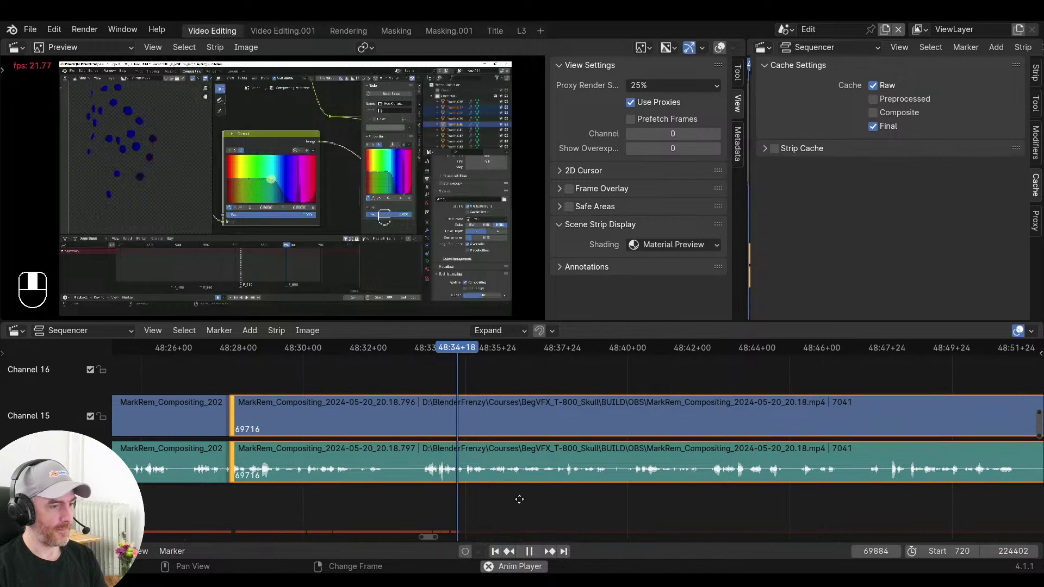
{"action": "scroll", "coordinate": [538, 490], "scroll_direction": "right", "scroll_amount": 4, "text": "ctrl"}
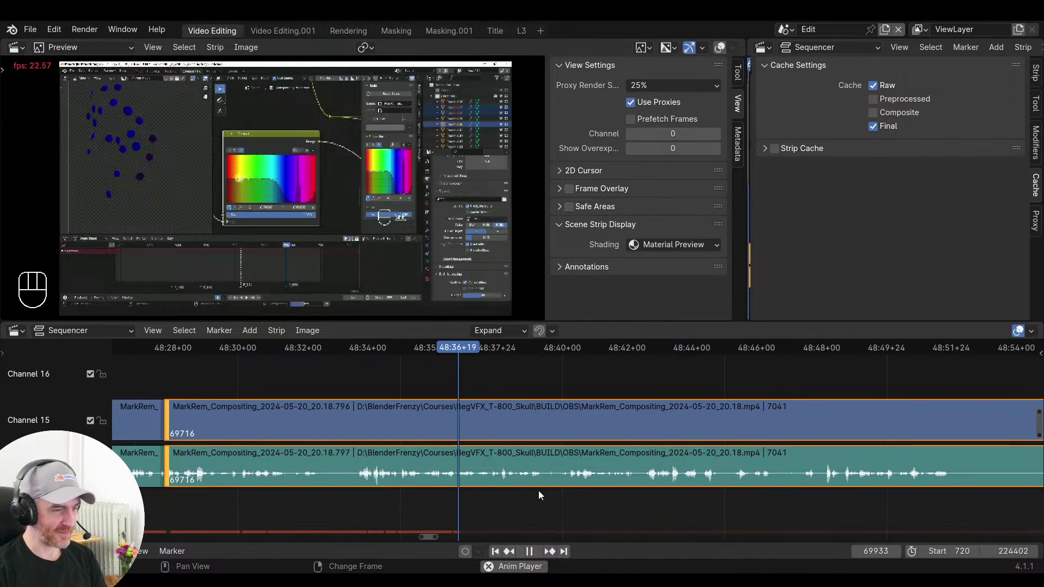
{"action": "key", "text": "space"}
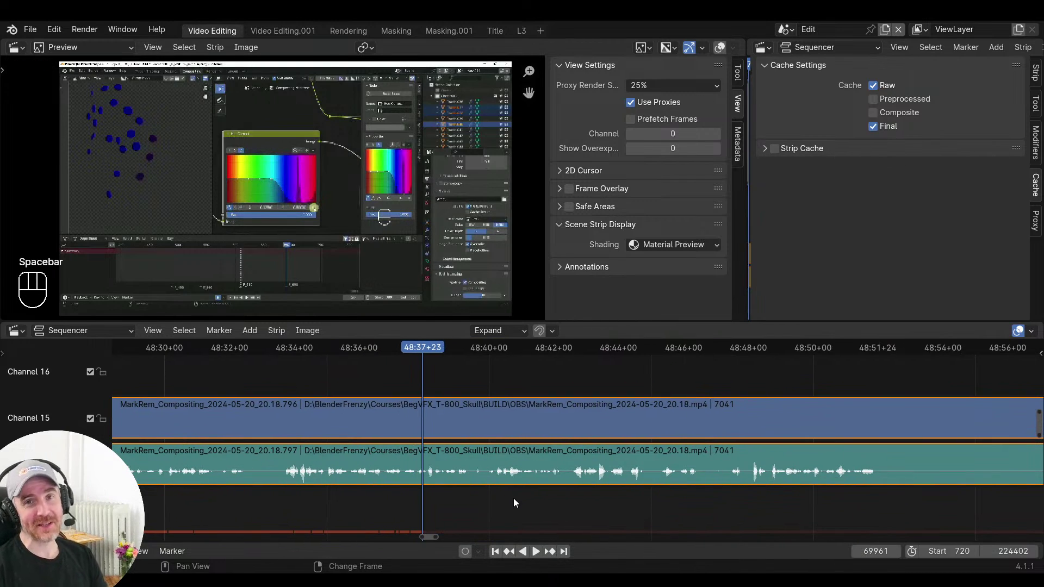
{"action": "key", "text": "space"}
{"action": "key", "text": "space"}
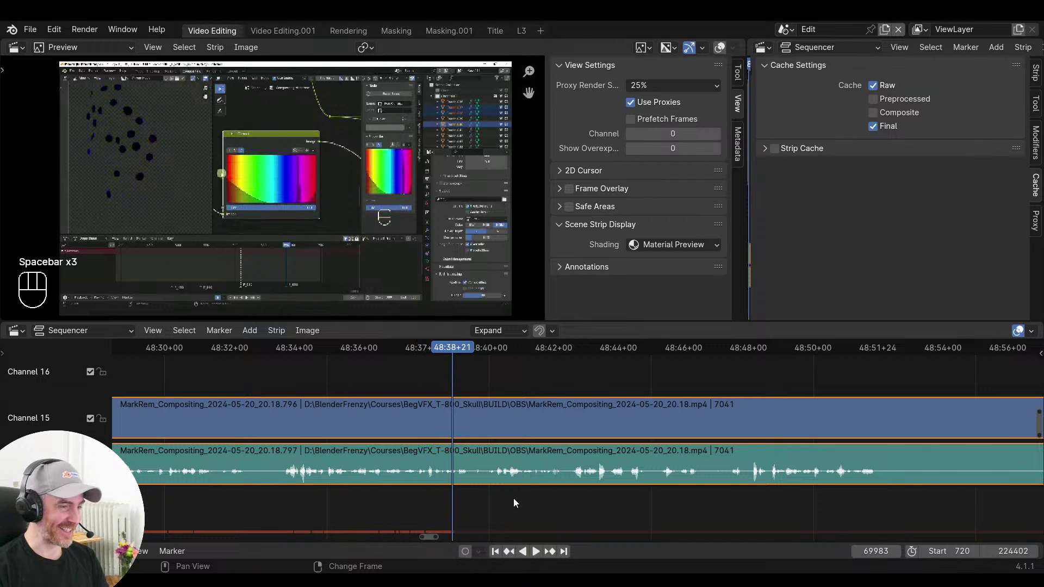
{"action": "middle_click_drag", "start_coordinate": [514, 503], "coordinate": [524, 488]}
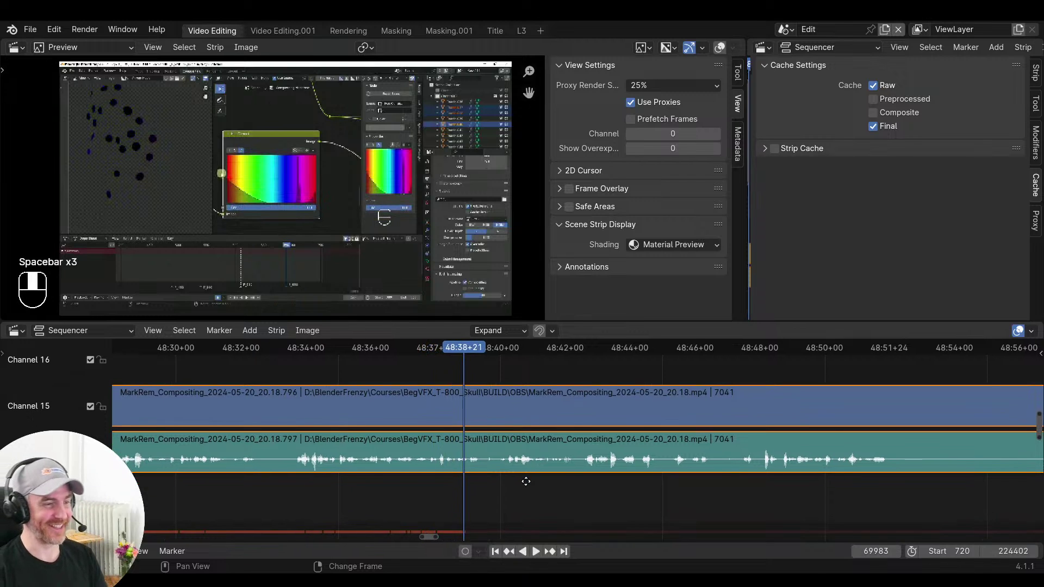
Play on from frame 69983, listen again to the preceding passages, and continue to about frame 70201 to find the next cut
{"action": "key", "text": "space"}
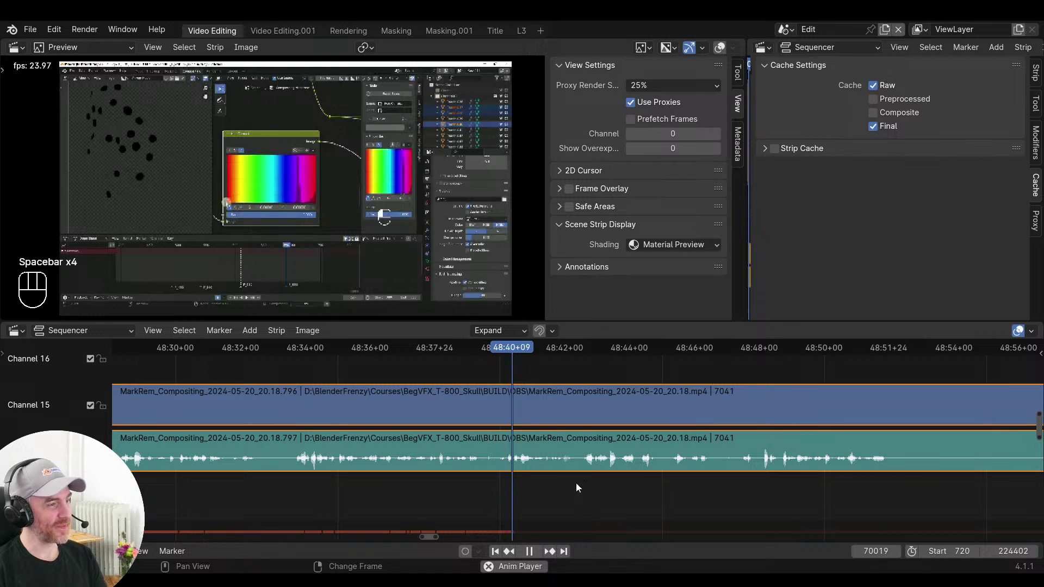
{"action": "left_click_drag", "start_coordinate": [331, 492], "coordinate": [240, 498]}
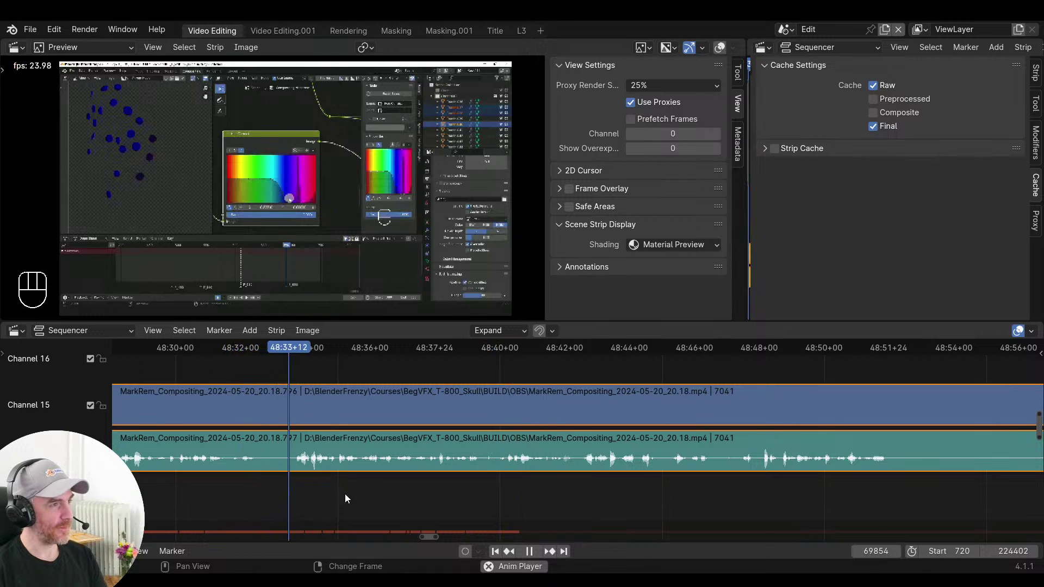
{"action": "left_click", "coordinate": [454, 482]}
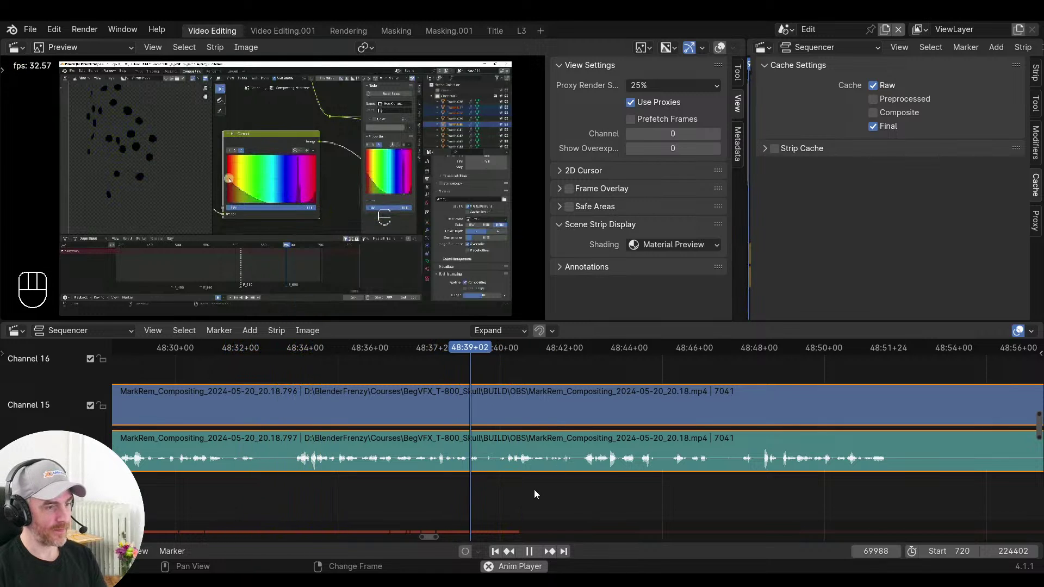
{"action": "left_click", "coordinate": [513, 490]}
{"action": "scroll", "coordinate": [569, 490], "scroll_direction": "right", "scroll_amount": 5}
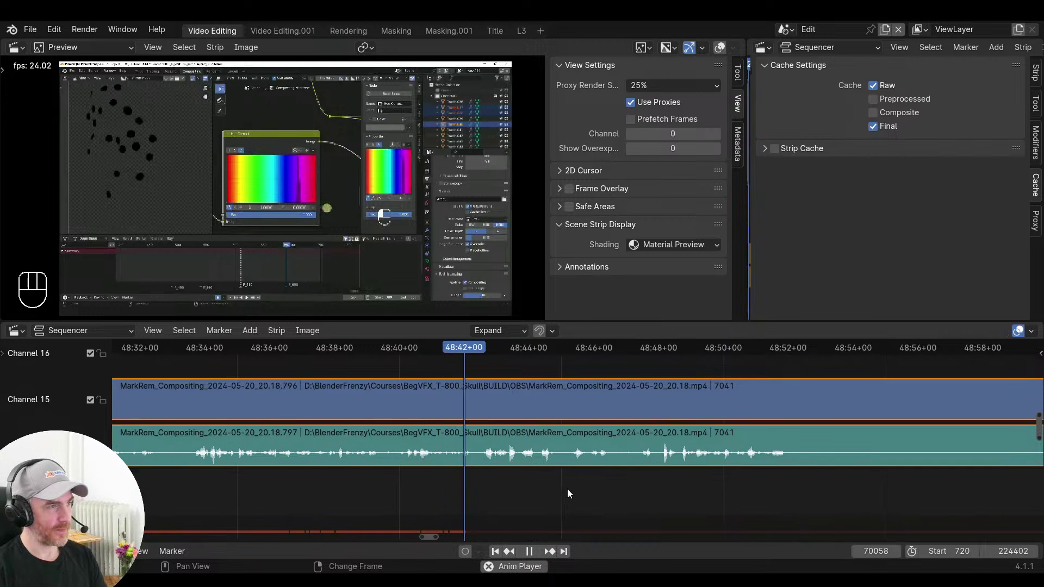
{"action": "scroll", "coordinate": [493, 491], "scroll_direction": "right", "scroll_amount": 3}
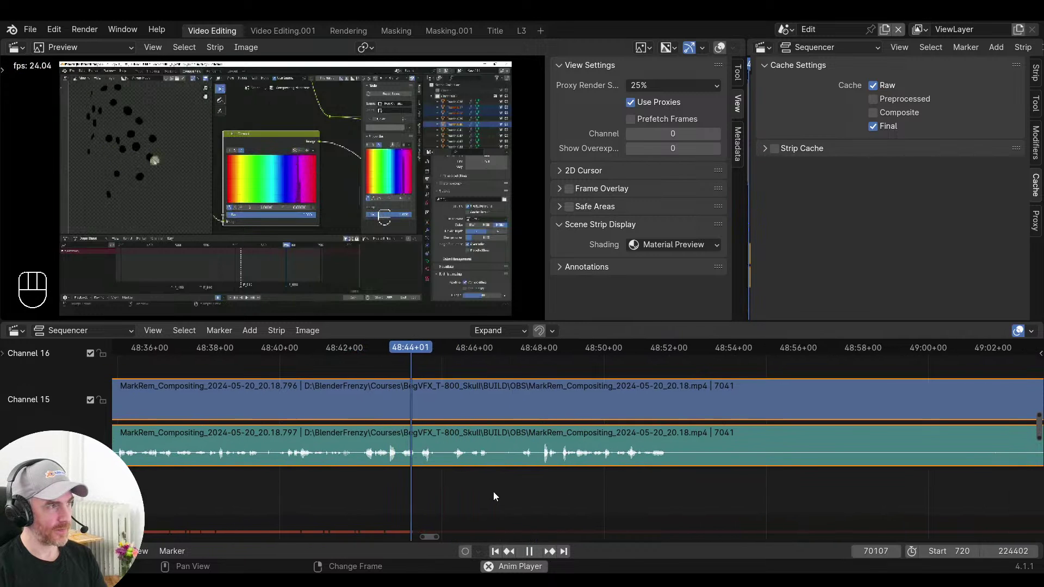
{"action": "middle_click_drag", "start_coordinate": [533, 488], "coordinate": [564, 495]}
{"action": "scroll", "coordinate": [584, 489], "scroll_direction": "up", "scroll_amount": 1}
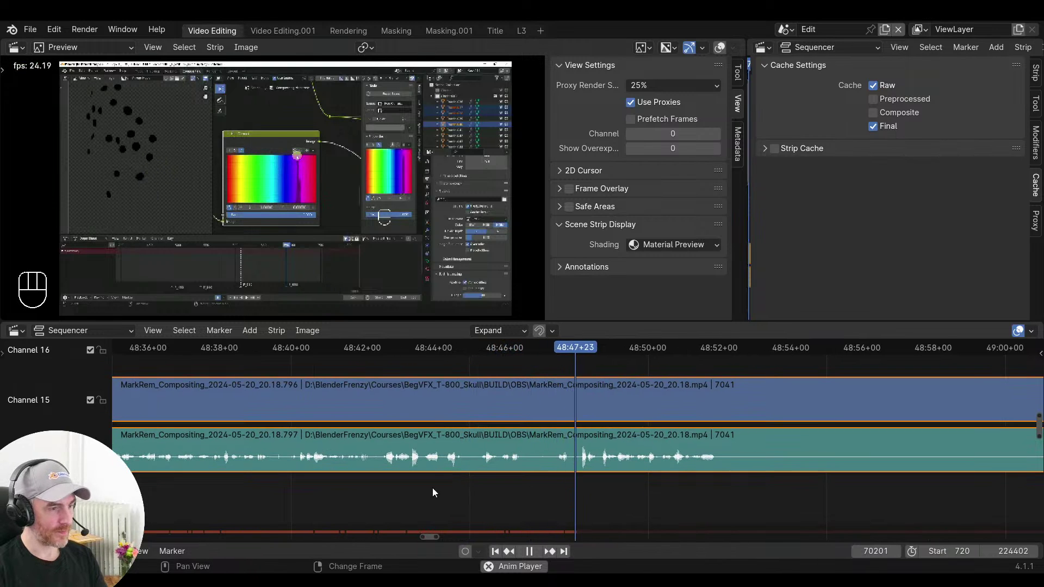
Split the video and audio strips shortly before frame 70135 and trim the start of the following strips to frame 70135
{"action": "left_click", "coordinate": [432, 488]}
{"action": "key", "text": "space"}
{"action": "key", "text": "f"}
{"action": "key", "text": "s"}
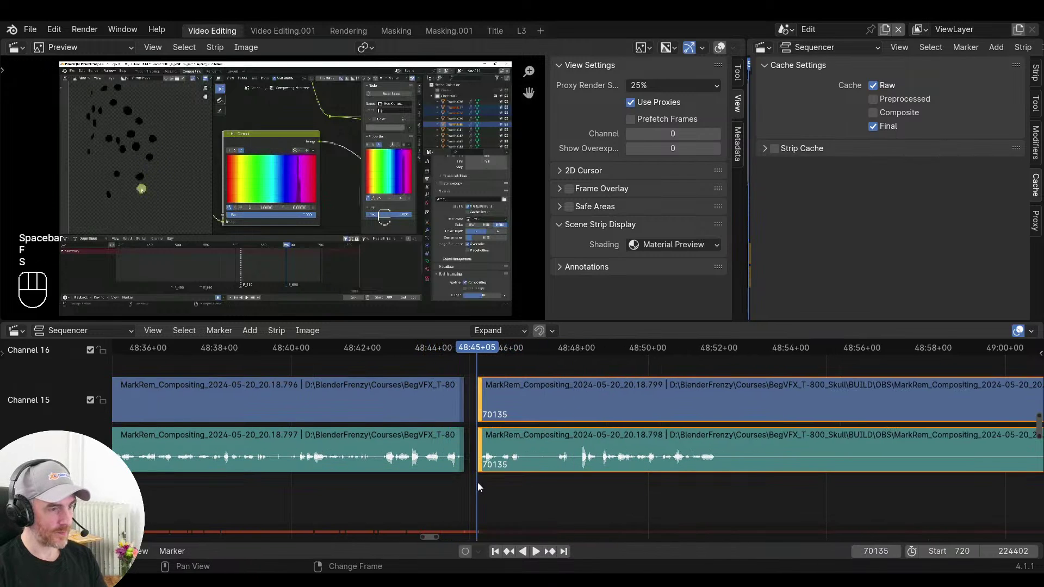
Close the gap so the following strips start at frame 70126, and play across the join to about frame 70187
{"action": "key", "text": "space"}
{"action": "key", "text": "v"}
{"action": "key", "text": "space"}
{"action": "key", "text": "space"}
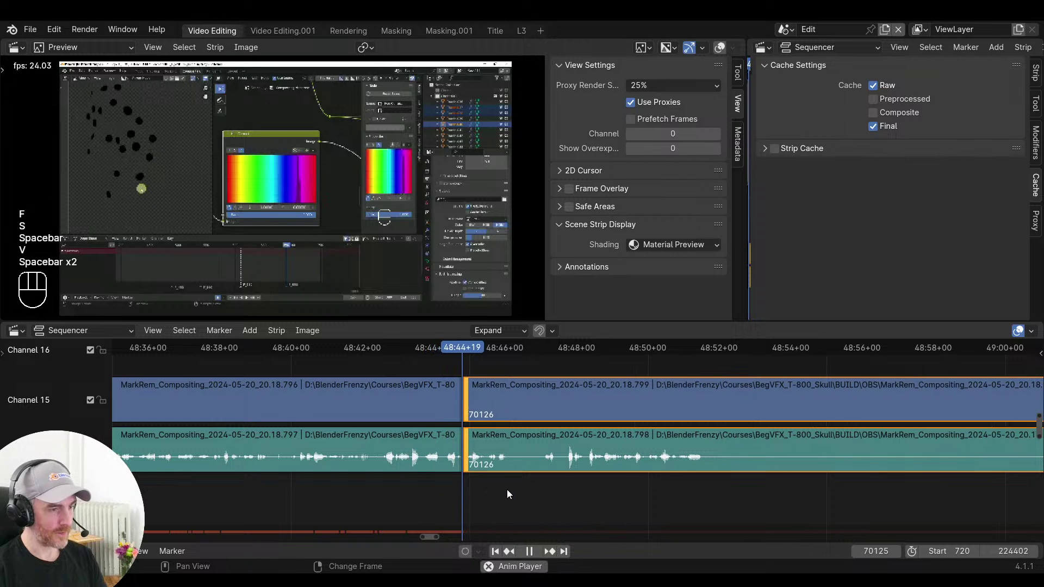
{"action": "middle_click_drag", "start_coordinate": [498, 492], "coordinate": [487, 484]}
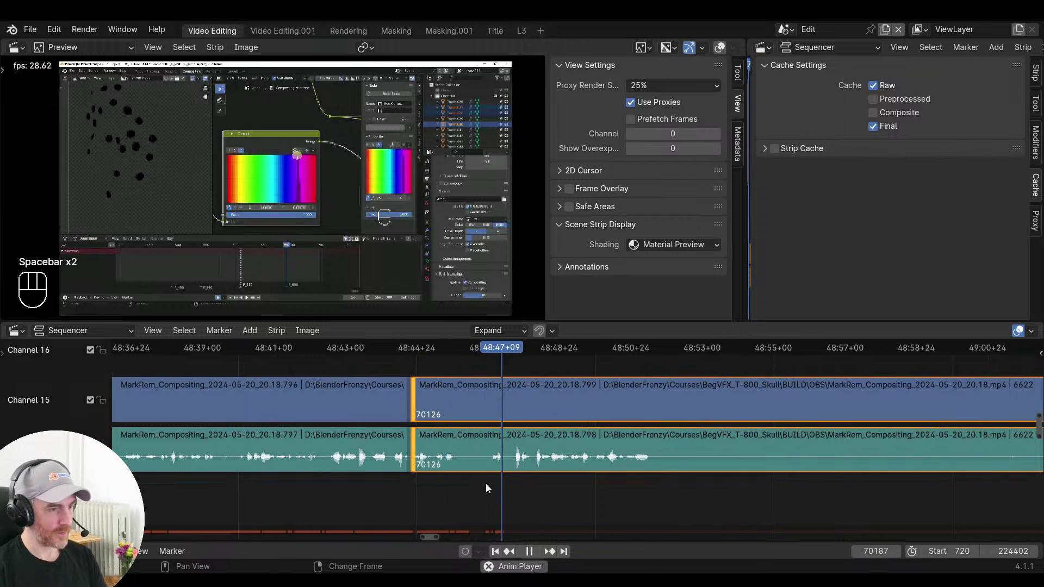
Split the video and audio strips at frame 70159 and find by playback where the wanted speech resumes around frame 70209
{"action": "key", "text": "space"}
{"action": "key", "text": "f"}
{"action": "left_click_drag", "start_coordinate": [486, 481], "coordinate": [534, 482]}
{"action": "key", "text": "space"}
{"action": "key", "text": "space"}
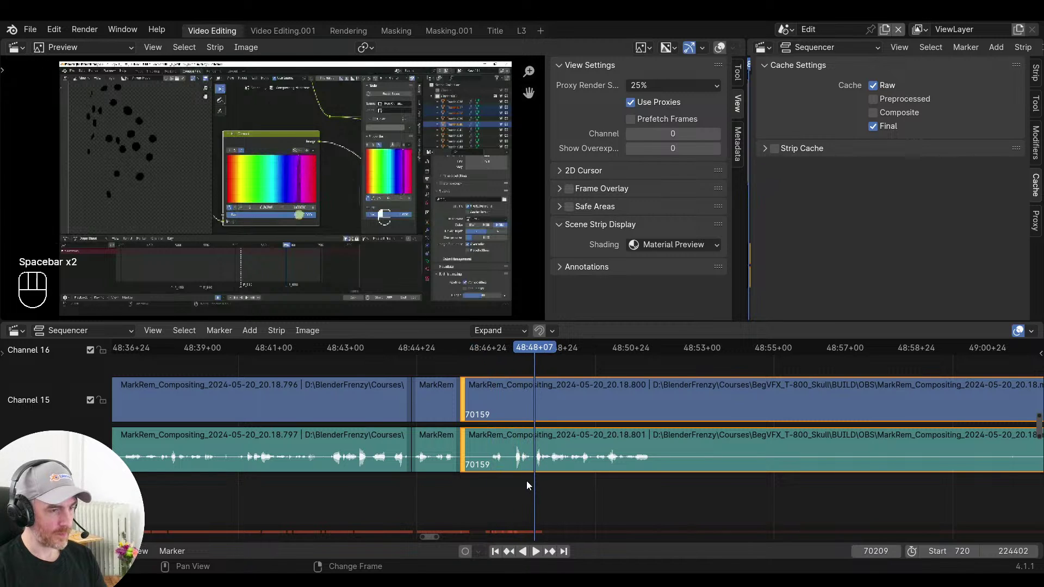
Trim the start of the strips after the cut to about frame 70209 and close the gap back to frame 70159
{"action": "key", "text": "s"}
{"action": "key", "text": "v"}
{"action": "key", "text": "space"}
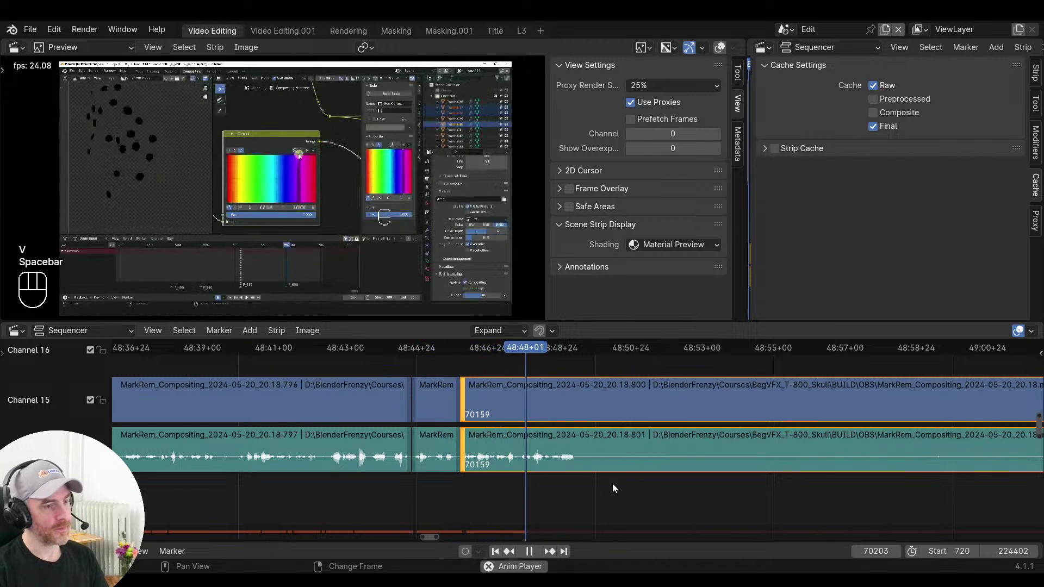
{"action": "middle_click_drag", "start_coordinate": [612, 485], "coordinate": [504, 488]}
Split the video and audio strips at frame 70240 and locate the start of the following speech near frame 70646
{"action": "key", "text": "space"}
{"action": "key", "text": "f"}
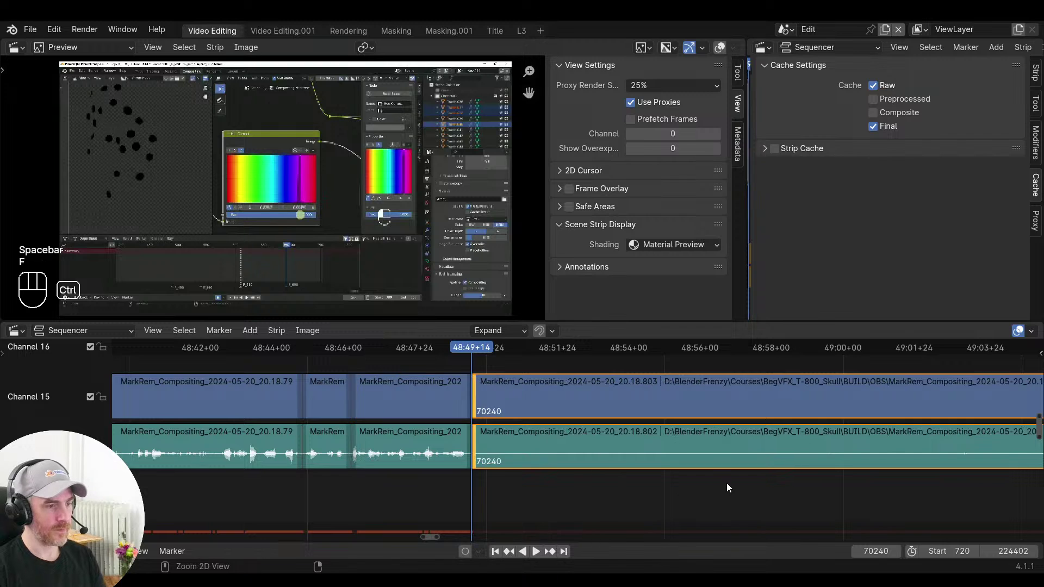
{"action": "scroll", "coordinate": [726, 482], "scroll_direction": "down", "scroll_amount": 6}
{"action": "key", "text": "space"}
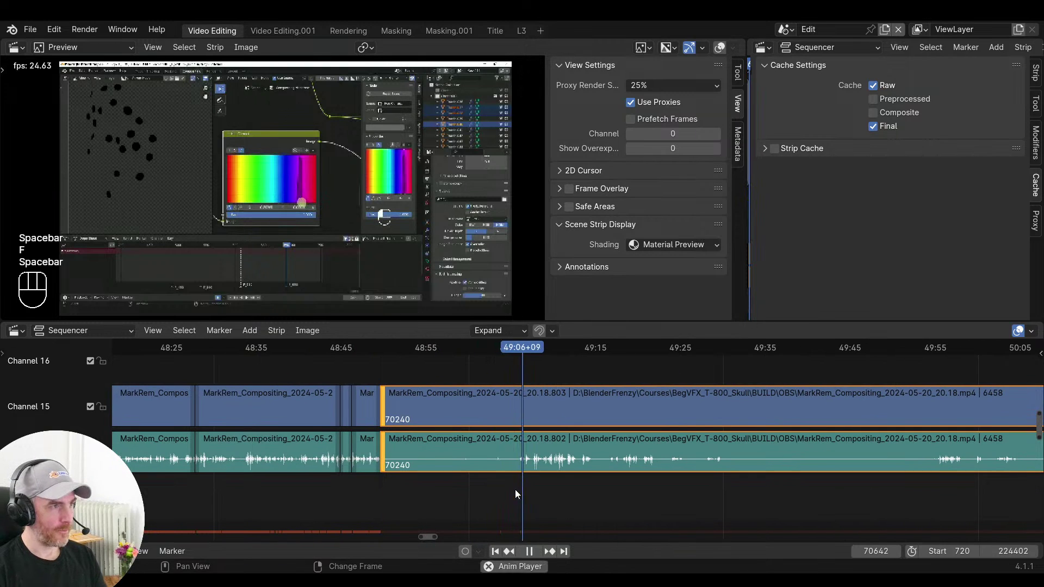
{"action": "middle_click_drag", "start_coordinate": [510, 499], "coordinate": [549, 488], "text": "ctrl"}
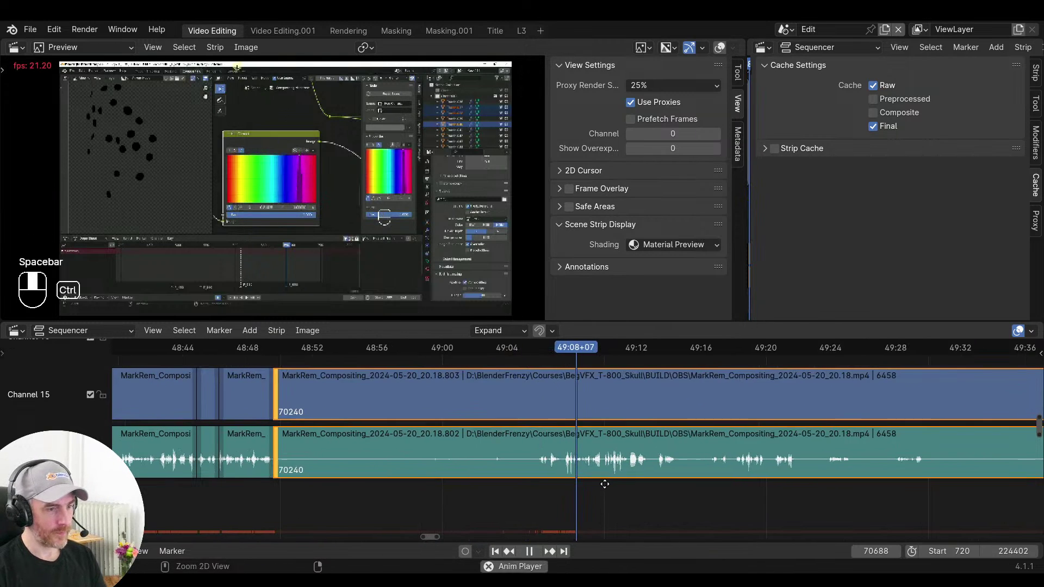
{"action": "key", "text": "space"}
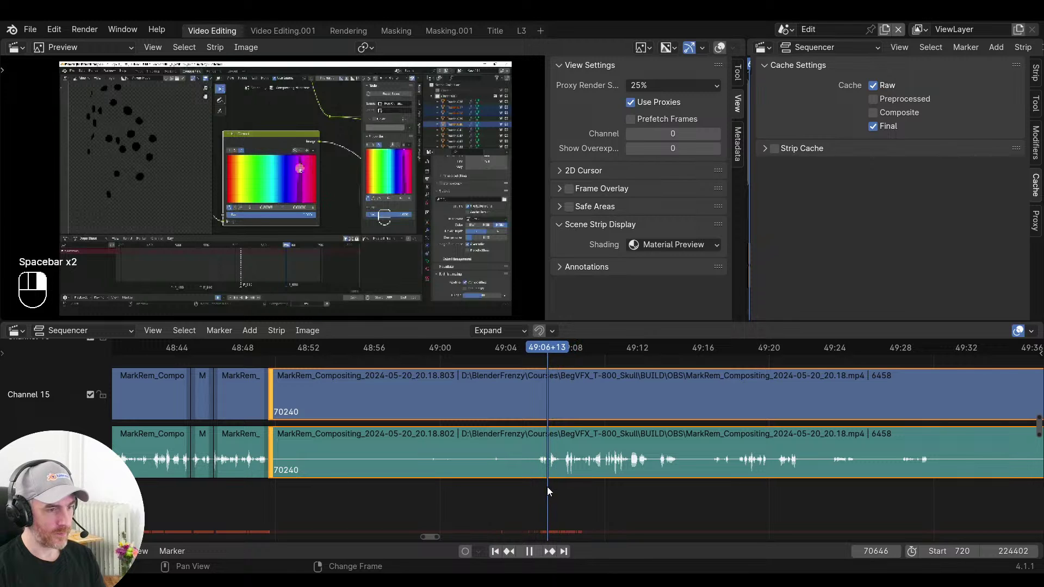
Trim the start of the strips after frame 70240 to frame 70646 and close the gap back to frame 70240
{"action": "key", "text": "s"}
{"action": "right_click_drag", "start_coordinate": [266, 490], "coordinate": [265, 490]}
{"action": "key", "text": "v"}
{"action": "key", "text": "space"}
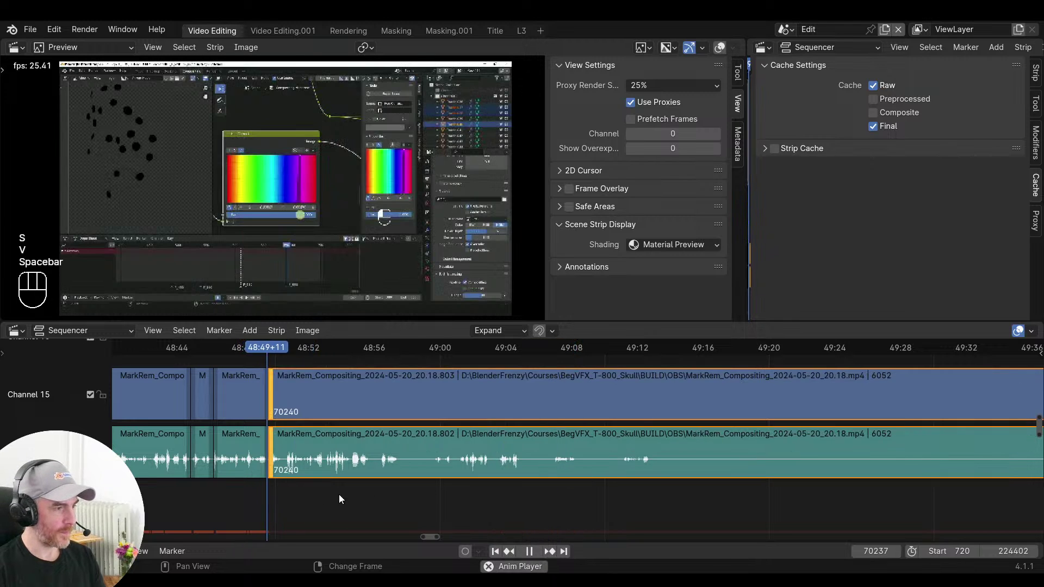
{"action": "middle_click_drag", "start_coordinate": [577, 498], "coordinate": [648, 504], "text": "ctrl"}
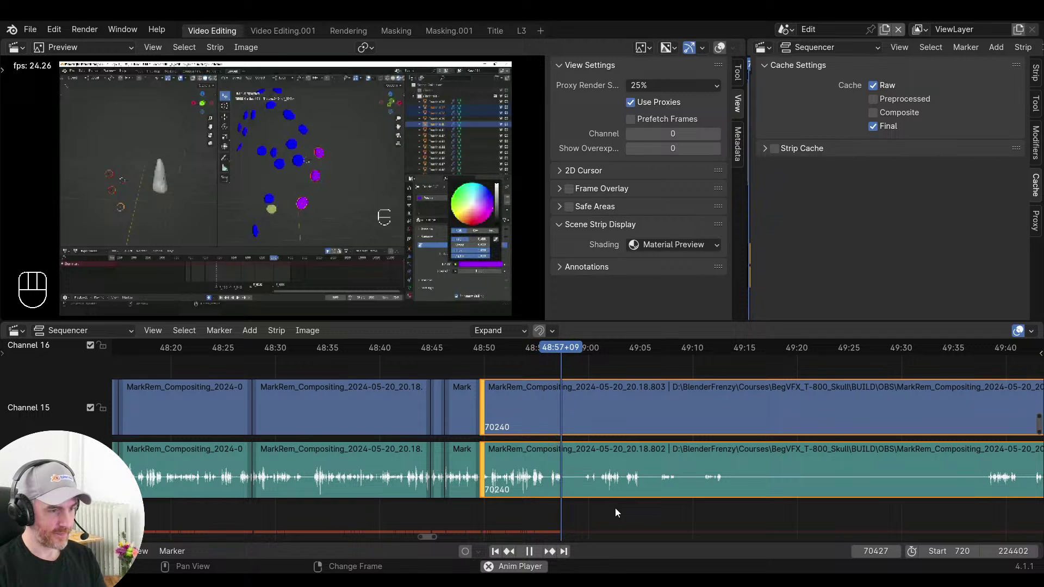
Split the video and audio strips at frame 70430 and listen to the speech on both sides of the cut
{"action": "key", "text": "space"}
{"action": "key", "text": "f"}
{"action": "right_click", "coordinate": [588, 503]}
{"action": "key", "text": "space"}
{"action": "middle_click_drag", "start_coordinate": [585, 506], "coordinate": [605, 505], "text": "ctrl"}
{"action": "right_click_drag", "start_coordinate": [520, 506], "coordinate": [526, 507]}
{"action": "key", "text": "space"}
{"action": "key", "text": "space"}
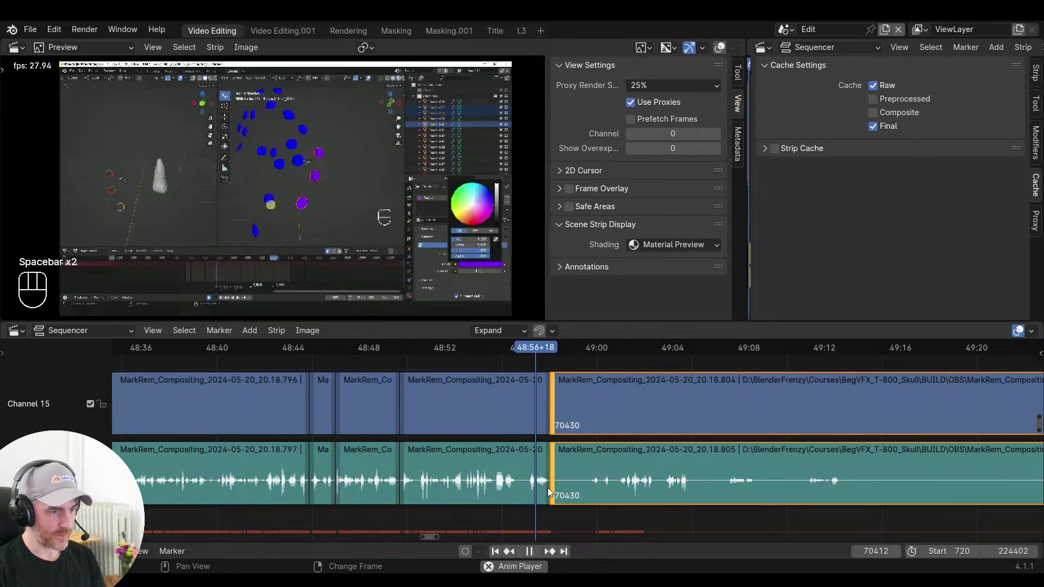
Trim the end of the video and audio strips before the frame 70430 cut back to frame 70386
{"action": "key", "text": "space"}
{"action": "right_click", "coordinate": [494, 496]}
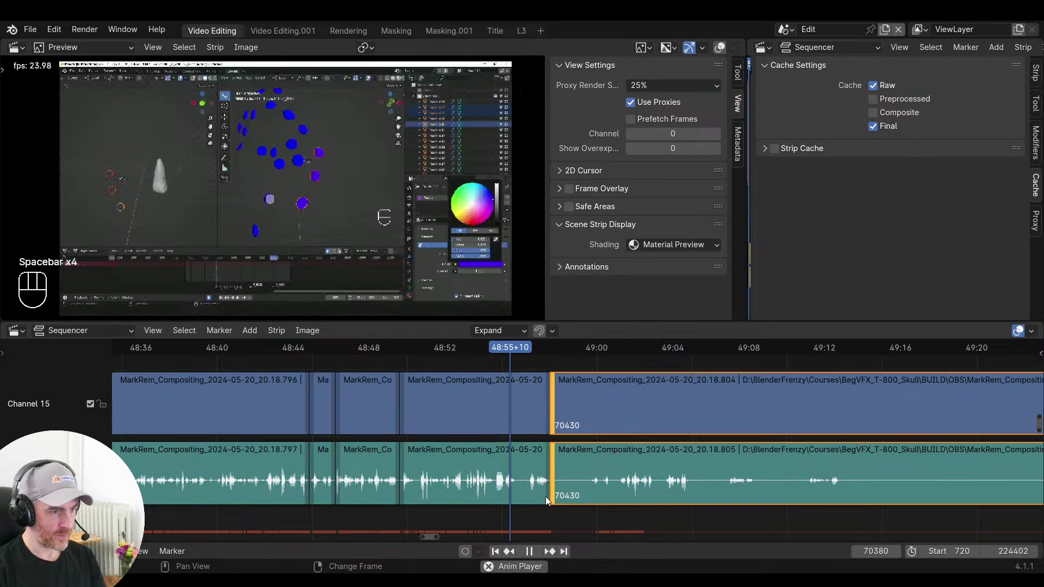
{"action": "key", "text": "space"}
{"action": "left_click", "coordinate": [547, 478]}
{"action": "key", "text": "s"}
Find where the following speech begins and trim the start of the strips after the gap to frame 70516
{"action": "right_click", "coordinate": [623, 492]}
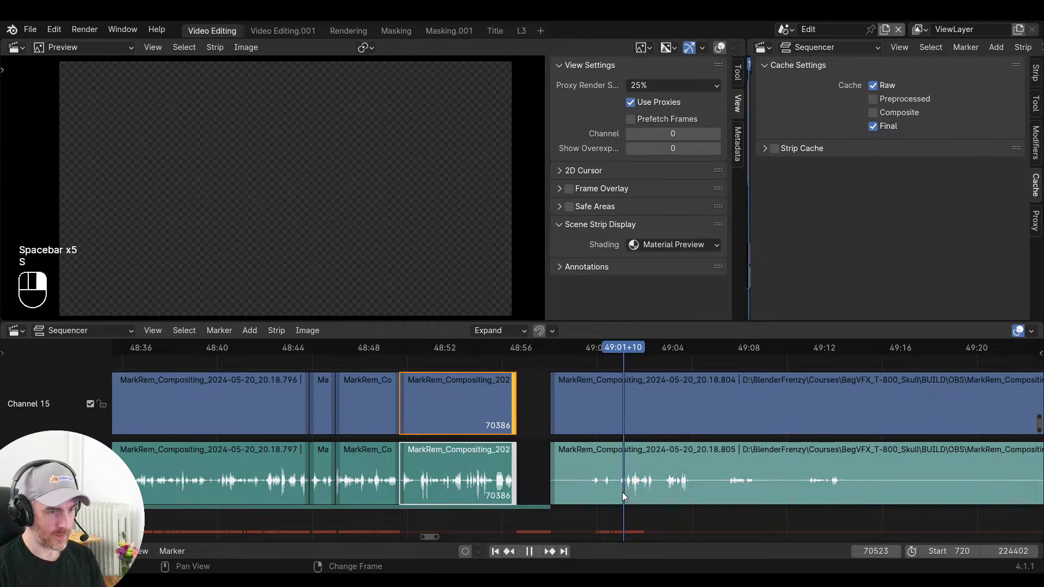
{"action": "key", "text": "space"}
{"action": "key", "text": "space"}
{"action": "right_click", "coordinate": [619, 493]}
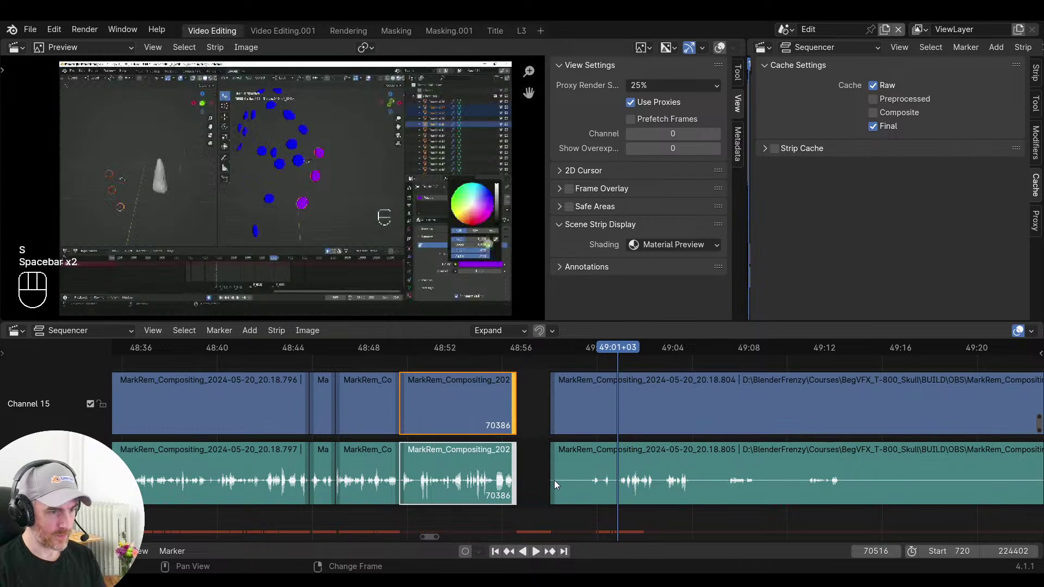
{"action": "left_click", "coordinate": [549, 483]}
{"action": "left_click", "coordinate": [553, 483]}
{"action": "key", "text": "s"}
Close the gap back to frame 70387 and play across the join to about frame 70561
{"action": "right_click", "coordinate": [506, 495]}
{"action": "key", "text": "v"}
{"action": "key", "text": "space"}
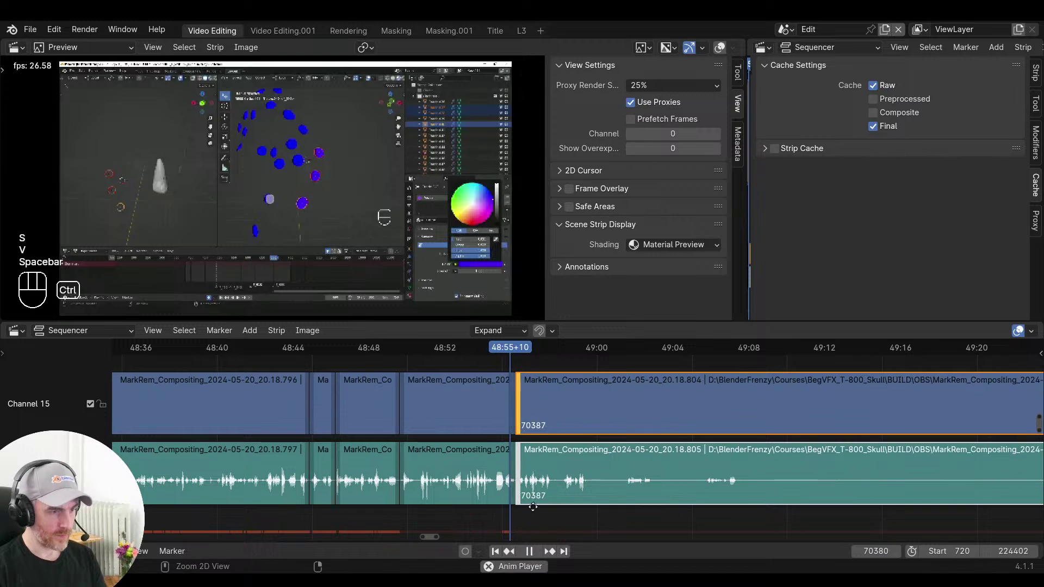
{"action": "mouse_move", "coordinate": [532, 506]}
{"action": "middle_mouse_down", "text": "ctrl"}
{"action": "mouse_move", "coordinate": [620, 500]}
{"action": "mouse_move", "coordinate": [529, 501]}
{"action": "middle_mouse_up", "text": "ctrl"}
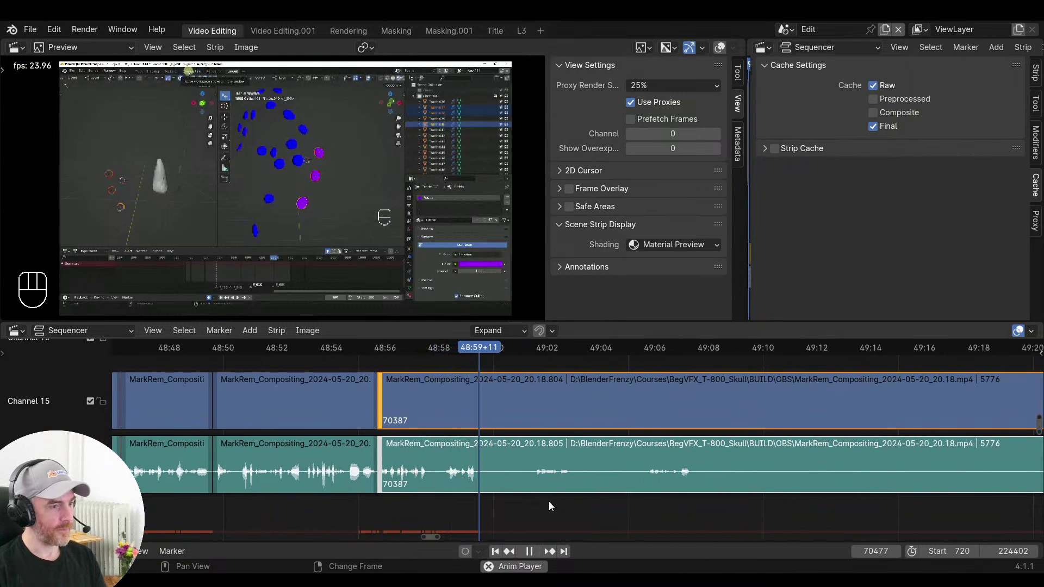
{"action": "key", "text": "space"}
{"action": "key", "text": "space"}
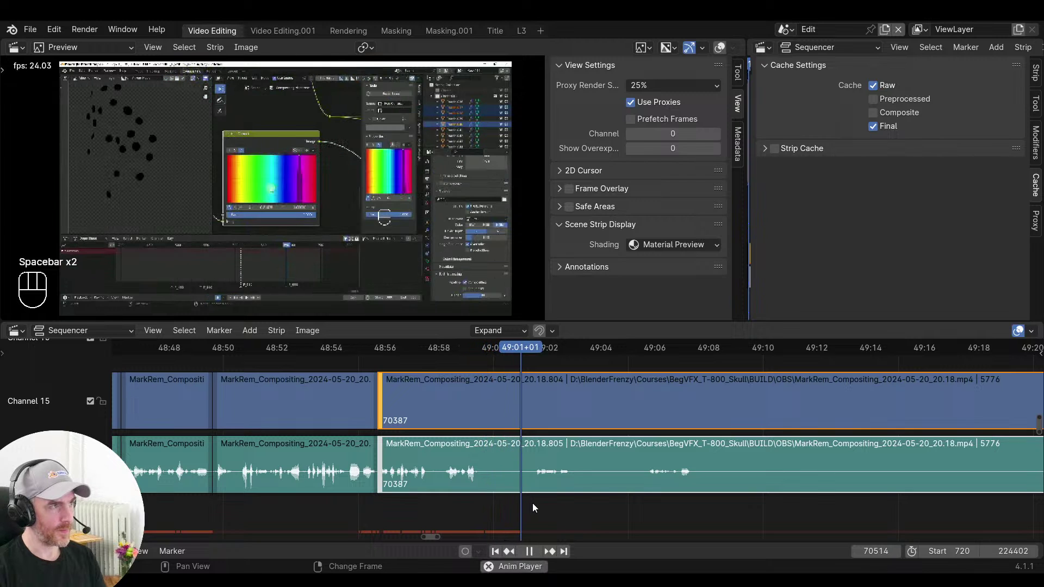
{"action": "middle_click_drag", "start_coordinate": [540, 506], "coordinate": [460, 504]}
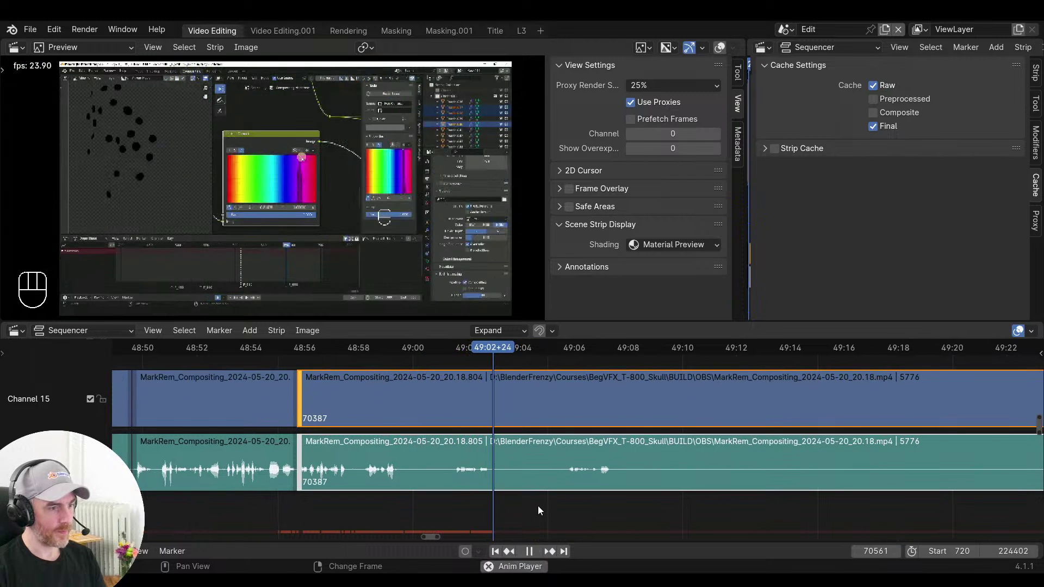
Split the strips at frame 70561 and trim the start of the following video and audio to frame 70626
{"action": "key", "text": "space"}
{"action": "key", "text": "f"}
{"action": "key", "text": "space"}
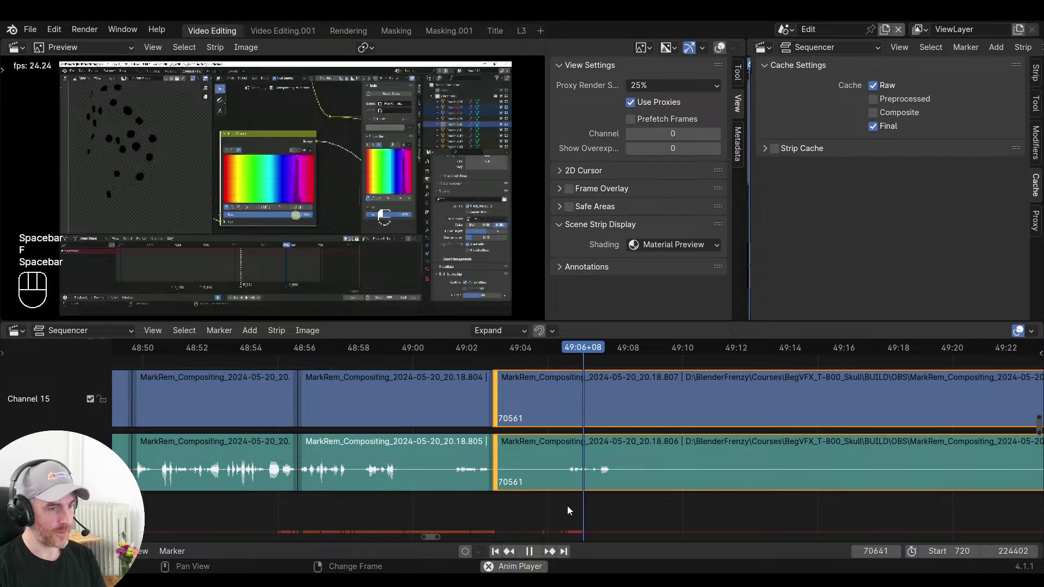
{"action": "key", "text": "space"}
{"action": "key", "text": "s"}
Play on past the short speech passage and split the video and audio strips at frame 70669
{"action": "key", "text": "space"}
{"action": "middle_click_drag", "start_coordinate": [615, 510], "coordinate": [532, 511]}
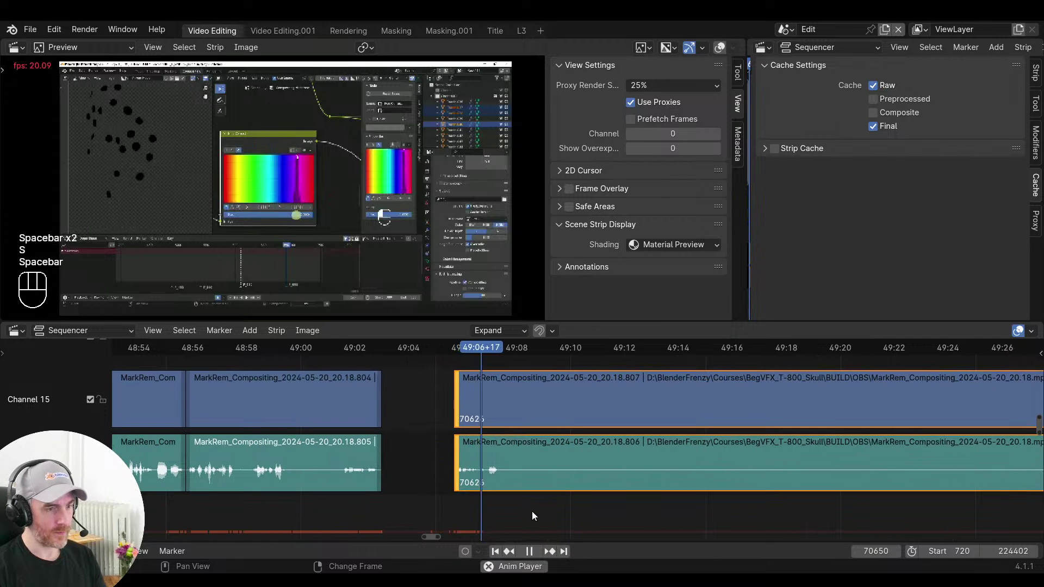
{"action": "key", "text": "space"}
{"action": "key", "text": "f"}
{"action": "scroll", "coordinate": [712, 501], "scroll_direction": "down", "scroll_amount": 5}
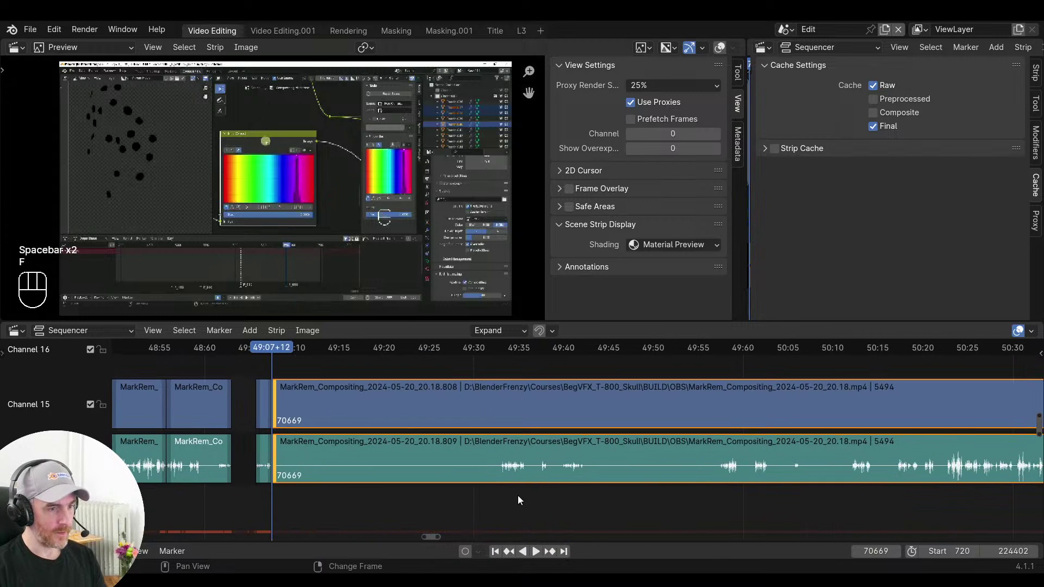
Split the strips at frame 71279 where the speech resumes, and close the earlier gap after frame 70561
{"action": "right_click", "coordinate": [500, 500]}
{"action": "key", "text": "space"}
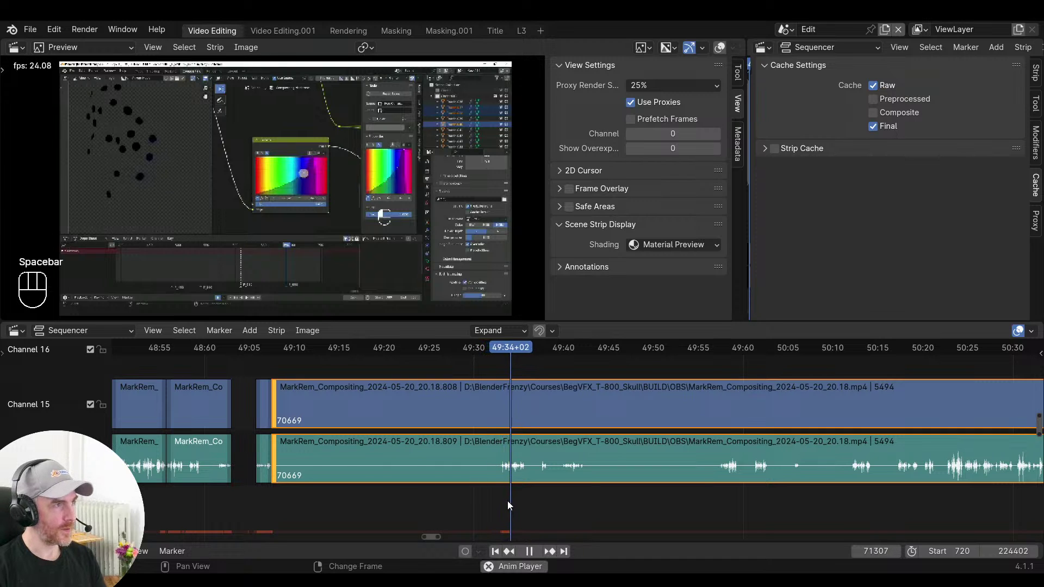
{"action": "key", "text": "space"}
{"action": "right_click", "coordinate": [500, 499]}
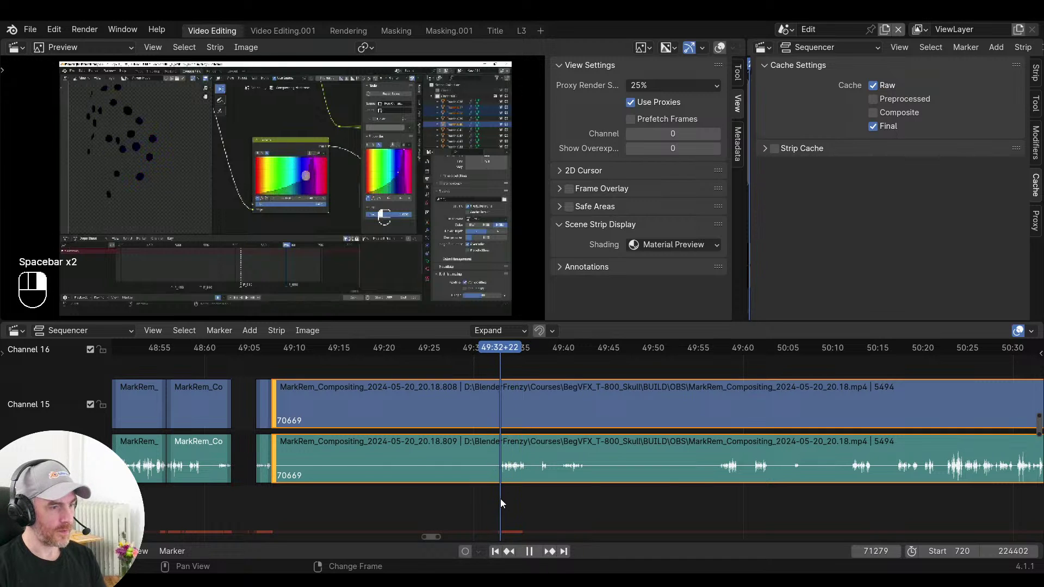
{"action": "scroll", "coordinate": [522, 496], "scroll_direction": "up", "scroll_amount": 5, "text": "ctrl"}
{"action": "key", "text": "f"}
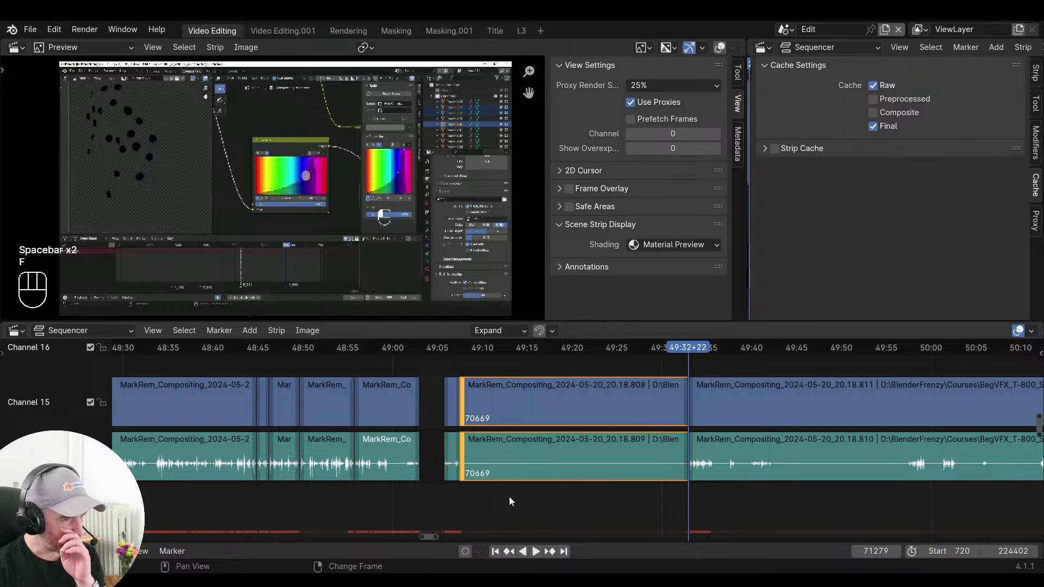
{"action": "right_click", "coordinate": [406, 507]}
{"action": "key", "text": "v"}
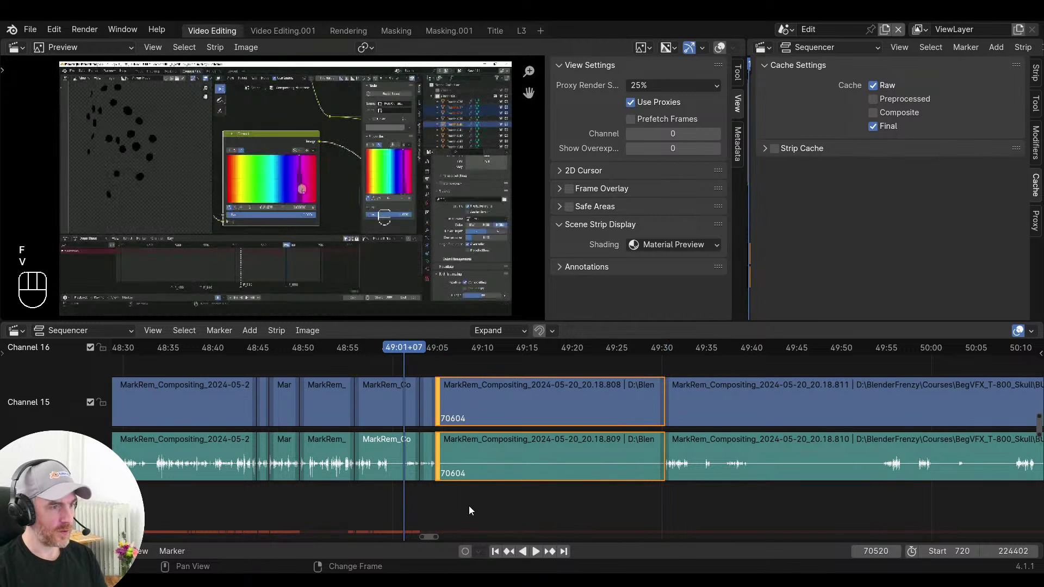
Trim the start of the silent strips at frame 70604 to frame 70656 and close the gap back to frame 70604
{"action": "right_click_drag", "start_coordinate": [469, 506], "coordinate": [535, 503]}
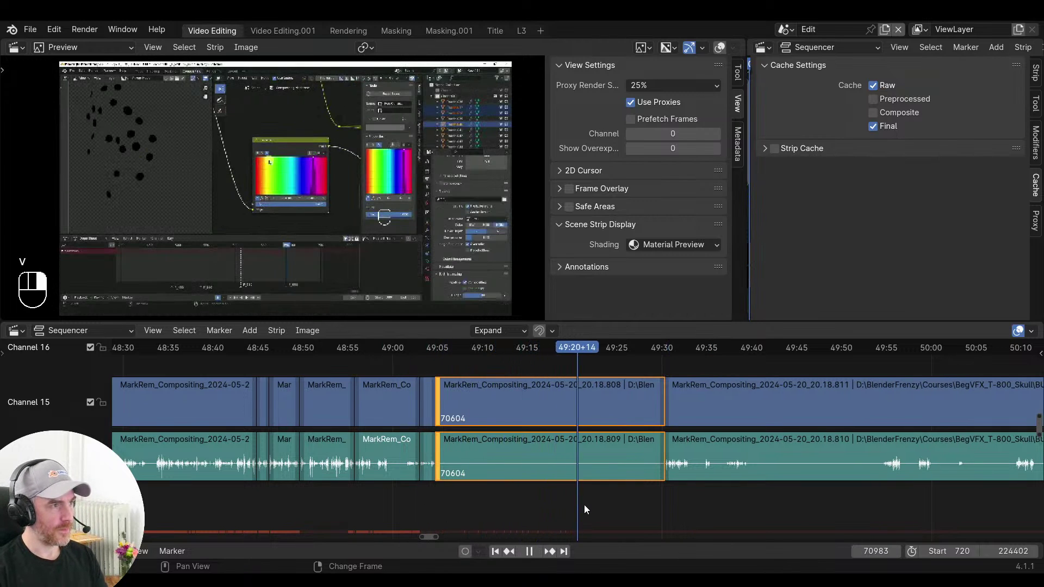
{"action": "right_click_drag", "start_coordinate": [609, 510], "coordinate": [455, 497]}
{"action": "key", "text": "s"}
{"action": "right_click", "coordinate": [428, 479]}
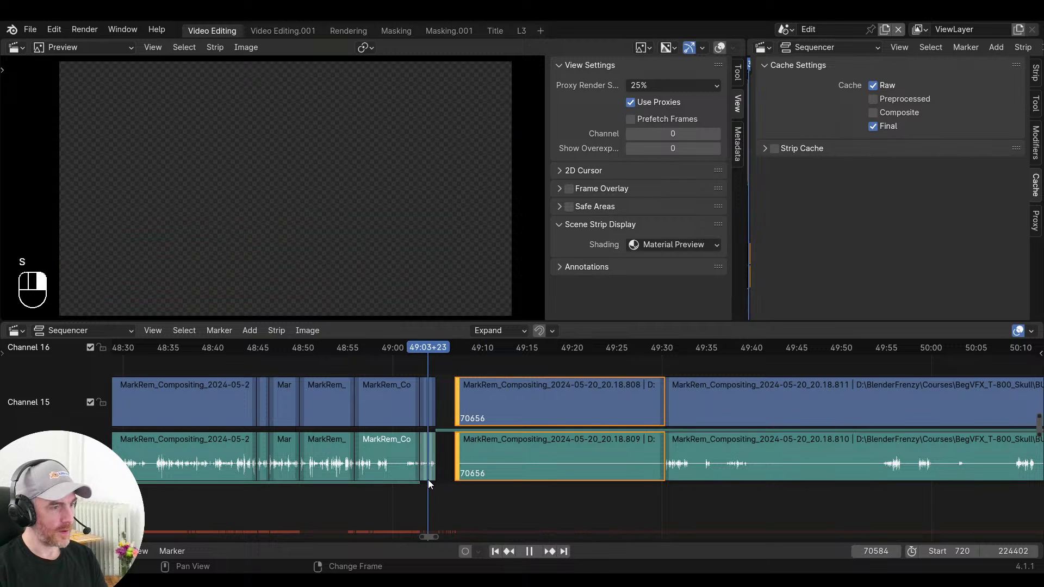
{"action": "key", "text": "v"}
{"action": "key", "text": "space"}
{"action": "middle_click_drag", "start_coordinate": [447, 494], "coordinate": [539, 509]}
{"action": "scroll", "coordinate": [538, 509], "scroll_direction": "up", "scroll_amount": 5}
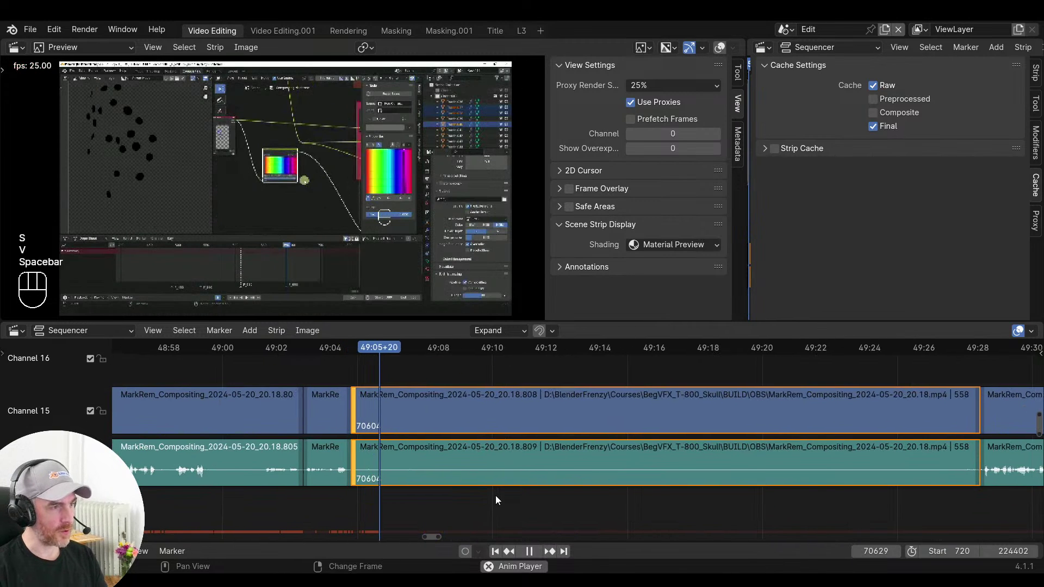
Cut the passage from about 49:06 to 49:09 out of the silent video and audio strips
{"action": "right_click", "coordinate": [359, 504]}
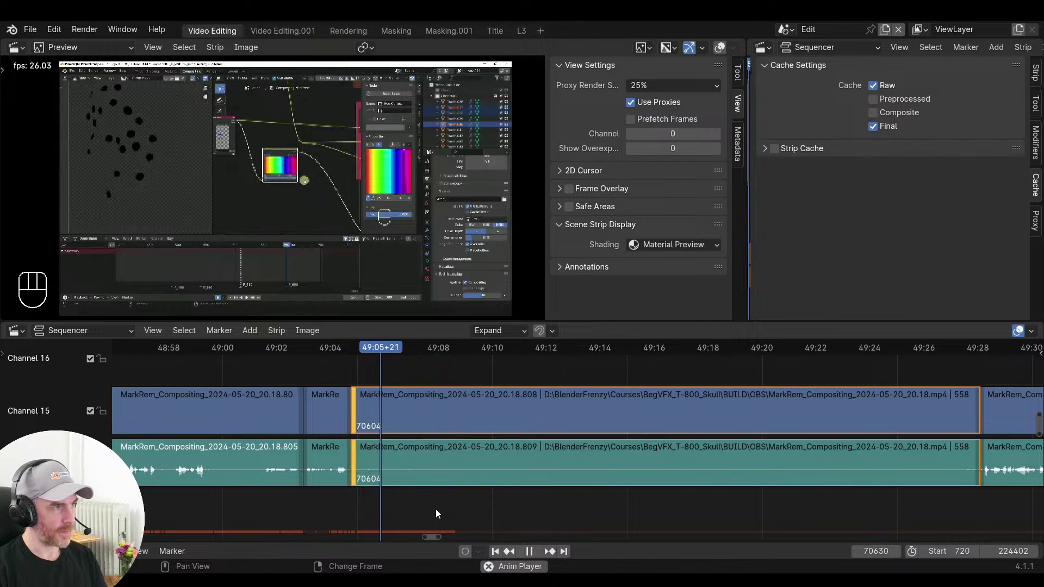
{"action": "key", "text": "space"}
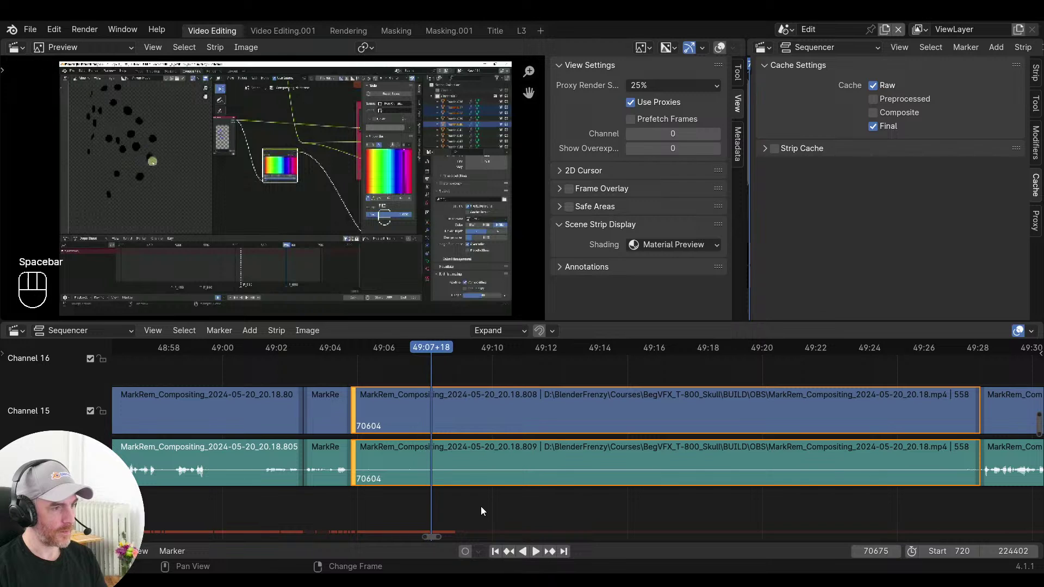
{"action": "key", "text": "f"}
{"action": "left_click_drag", "start_coordinate": [500, 507], "coordinate": [387, 515]}
{"action": "key", "text": "s"}
{"action": "right_click", "coordinate": [423, 476]}
{"action": "key", "text": "s"}
{"action": "left_click", "coordinate": [328, 473]}
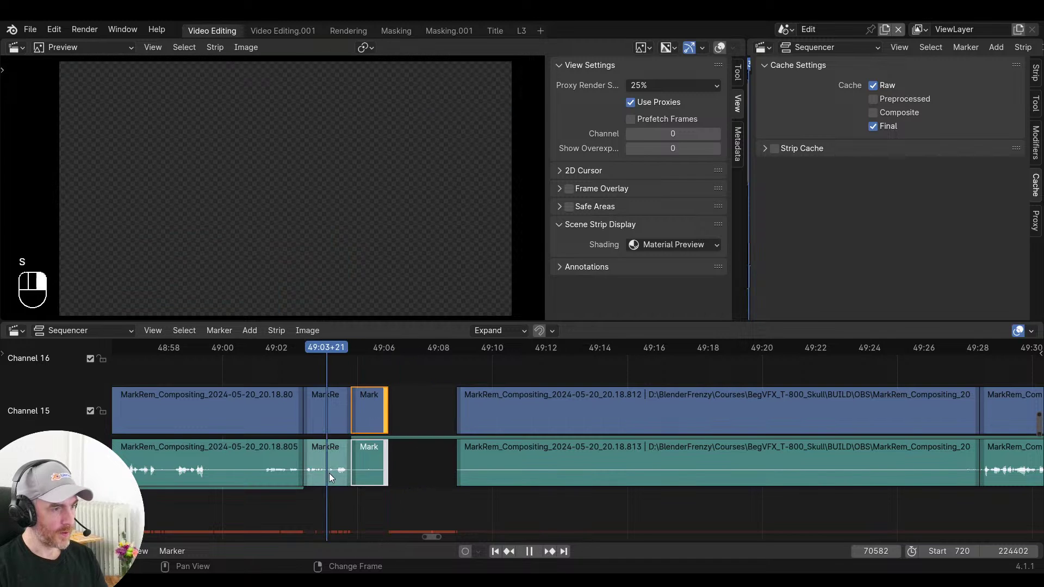
Close the gap near 49:06, play across the join, and split the video and audio strips at frame 70692
{"action": "key", "text": "v"}
{"action": "key", "text": "space"}
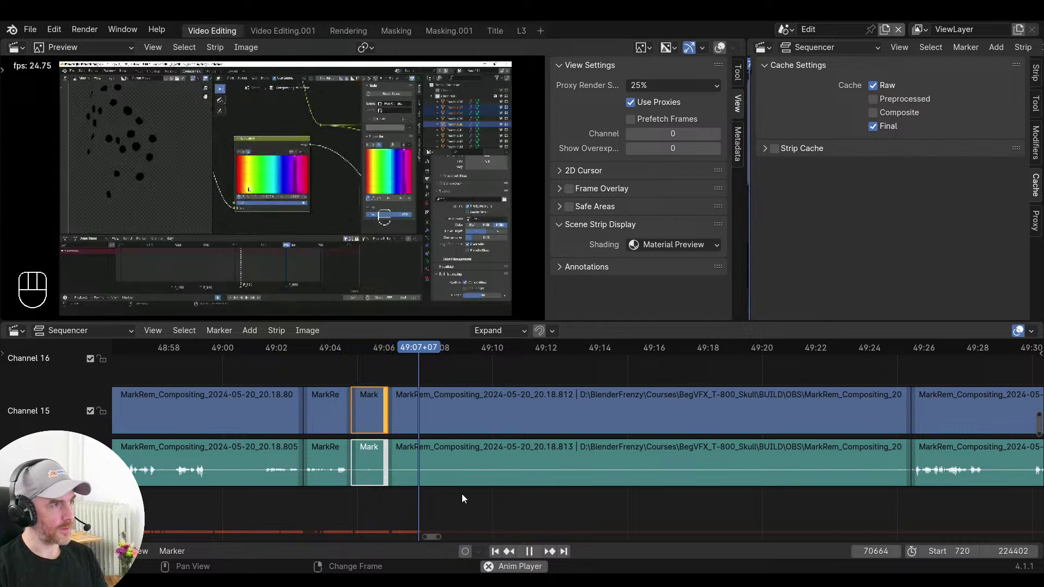
{"action": "key", "text": "space"}
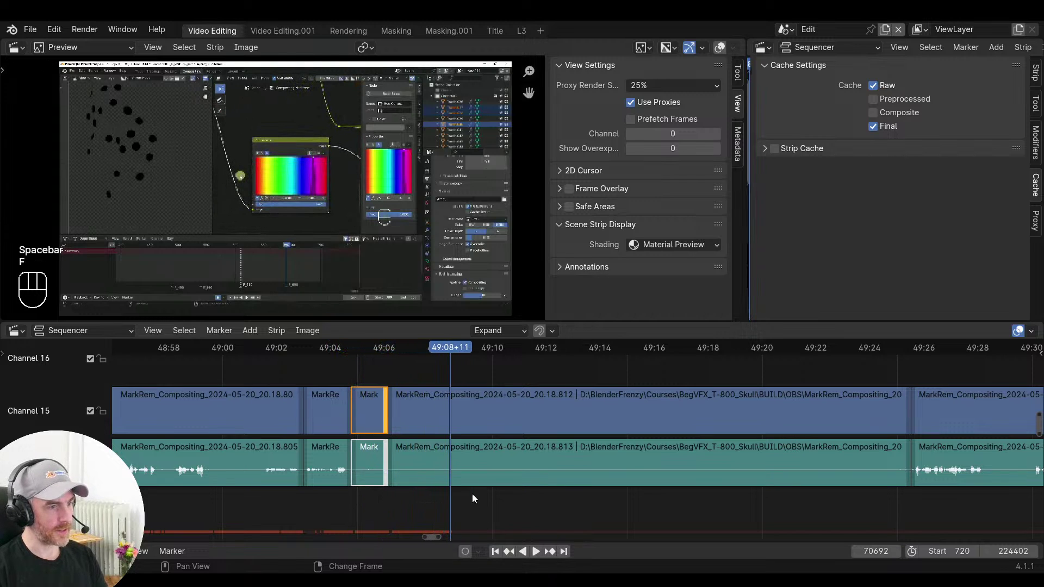
{"action": "key", "text": "f"}
{"action": "key", "text": "f"}
Trim the start of the silent strips at frame 70692 to frame 70917, close the gap, and play across the join
{"action": "left_click", "coordinate": [449, 457]}
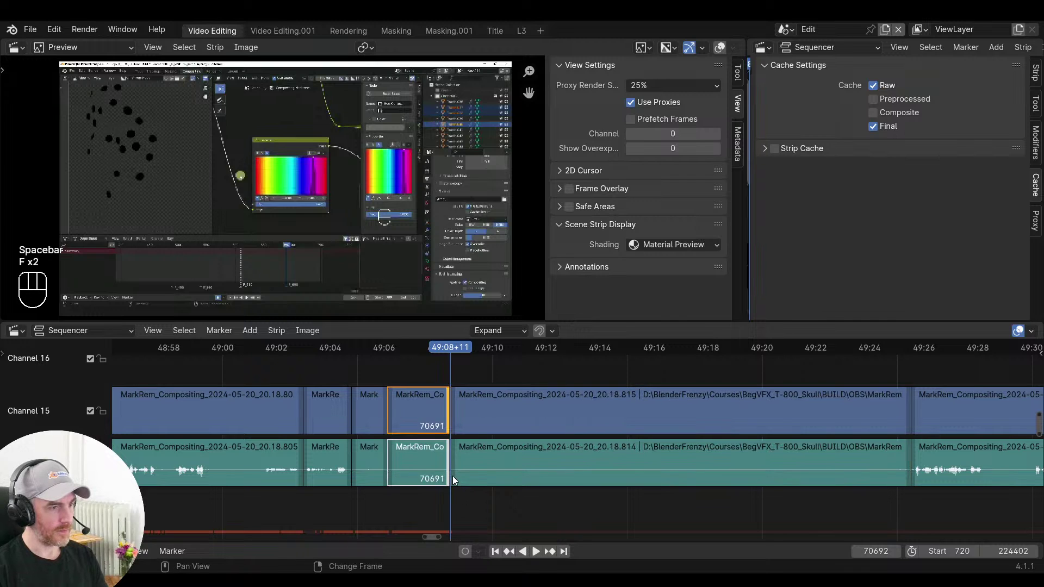
{"action": "left_click", "coordinate": [453, 475]}
{"action": "key", "text": "space"}
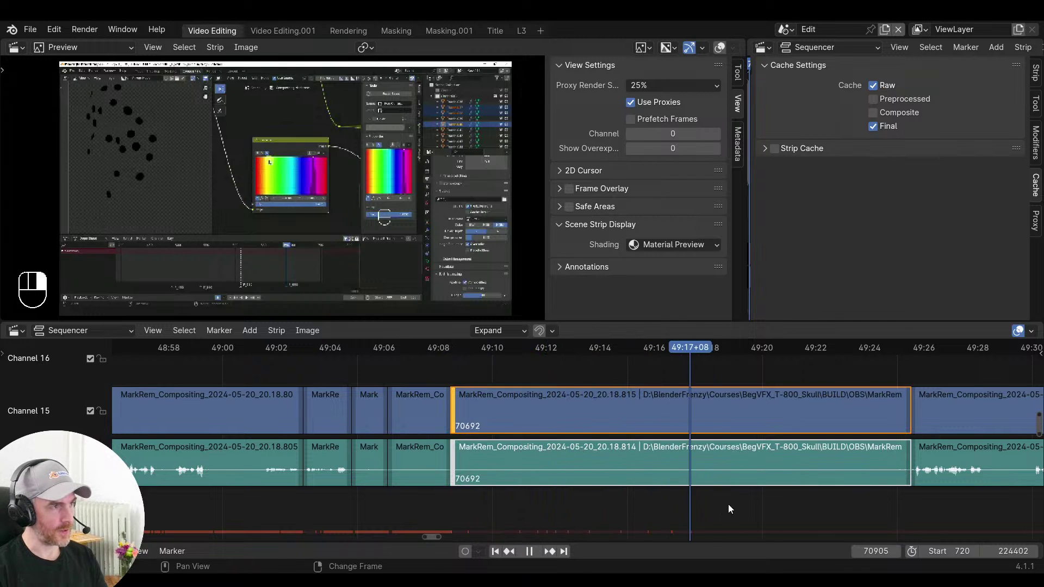
{"action": "right_click_drag", "start_coordinate": [749, 511], "coordinate": [702, 510]}
{"action": "key", "text": "s"}
{"action": "right_click", "coordinate": [410, 488]}
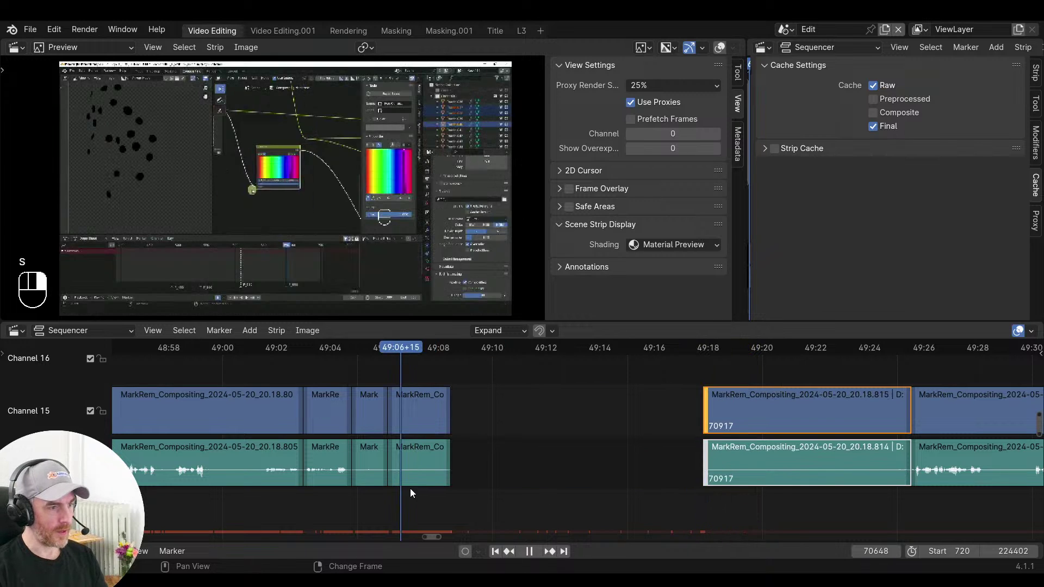
{"action": "key", "text": "v"}
{"action": "key", "text": "space"}
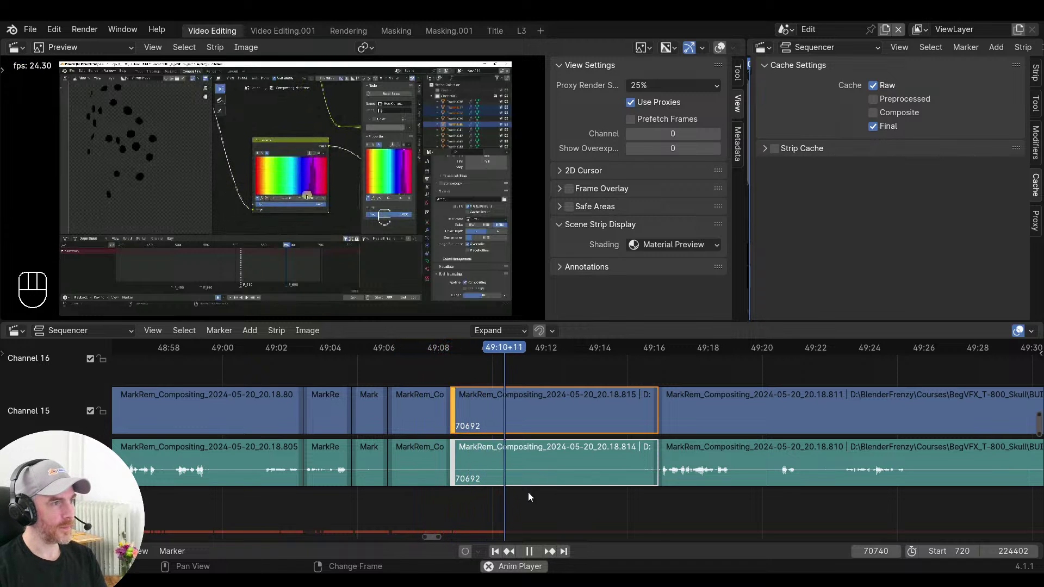
Split the strips at frame 70722, trim the start of the later pieces to frame 70765, and close the gap
{"action": "right_click", "coordinate": [468, 497]}
{"action": "key", "text": "space"}
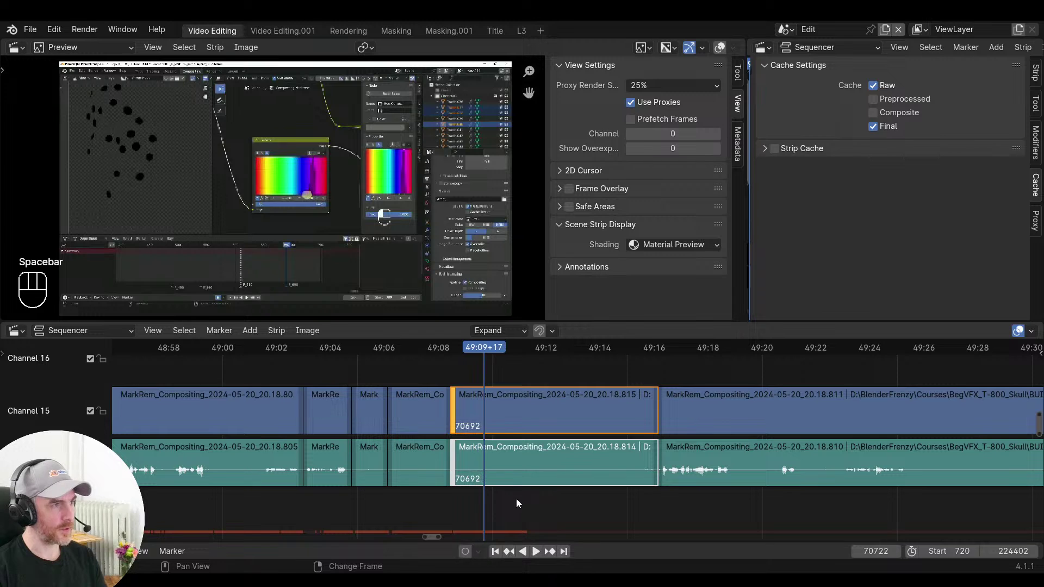
{"action": "key", "text": "f"}
{"action": "mouse_move", "coordinate": [517, 498]}
{"action": "right_mouse_down"}
{"action": "mouse_move", "coordinate": [550, 500]}
{"action": "mouse_move", "coordinate": [533, 501]}
{"action": "right_mouse_up"}
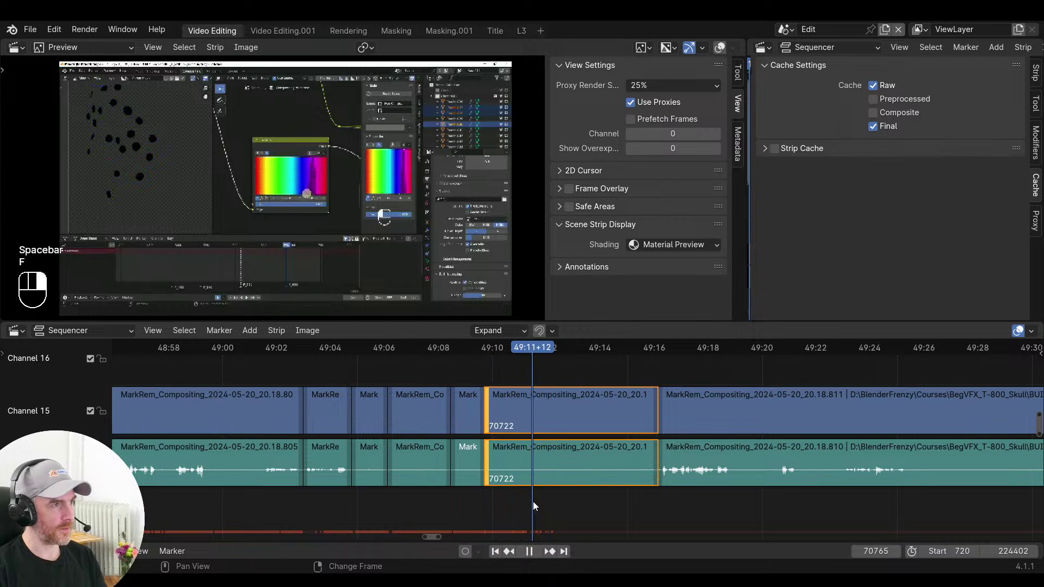
{"action": "key", "text": "s"}
{"action": "right_click", "coordinate": [463, 501]}
{"action": "key", "text": "v"}
{"action": "key", "text": "space"}
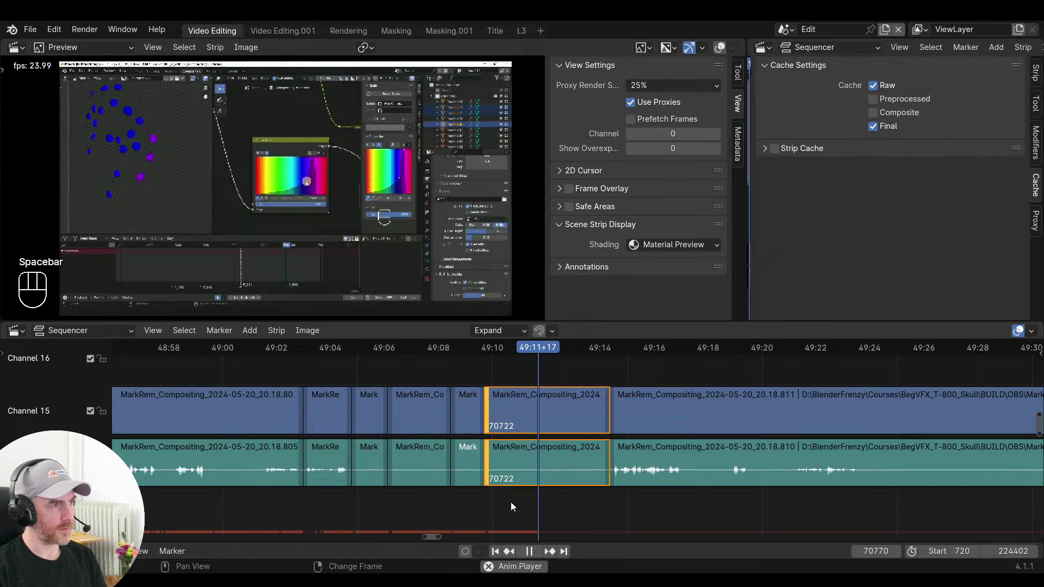
Cut the strips at frame 70754, delete the silent remainder up to about 49:14, and close the gap
{"action": "middle_click_drag", "start_coordinate": [539, 501], "coordinate": [492, 503]}
{"action": "middle_click_drag", "start_coordinate": [560, 503], "coordinate": [498, 501]}
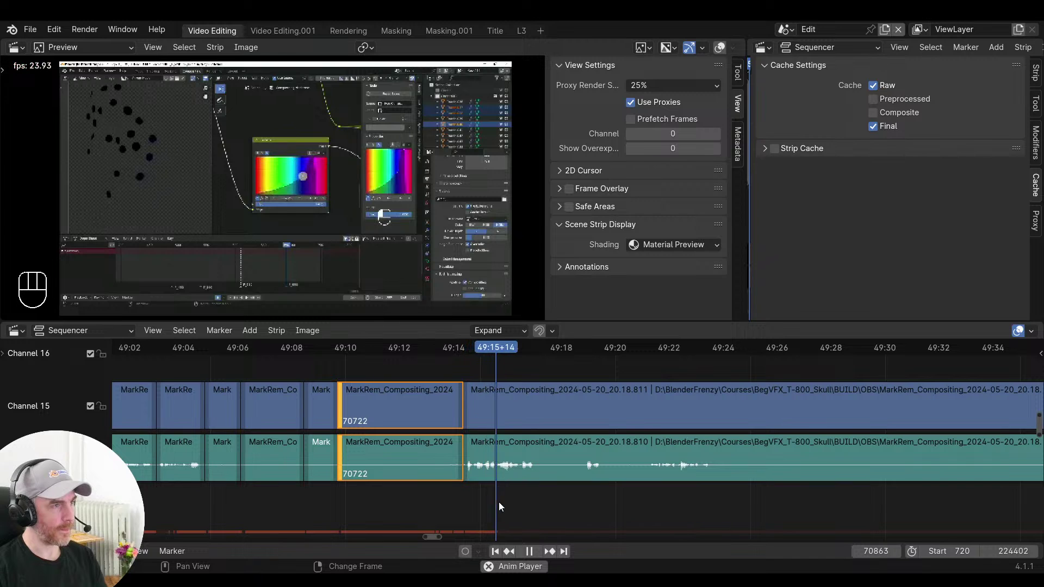
{"action": "right_click", "coordinate": [342, 502]}
{"action": "key", "text": "space"}
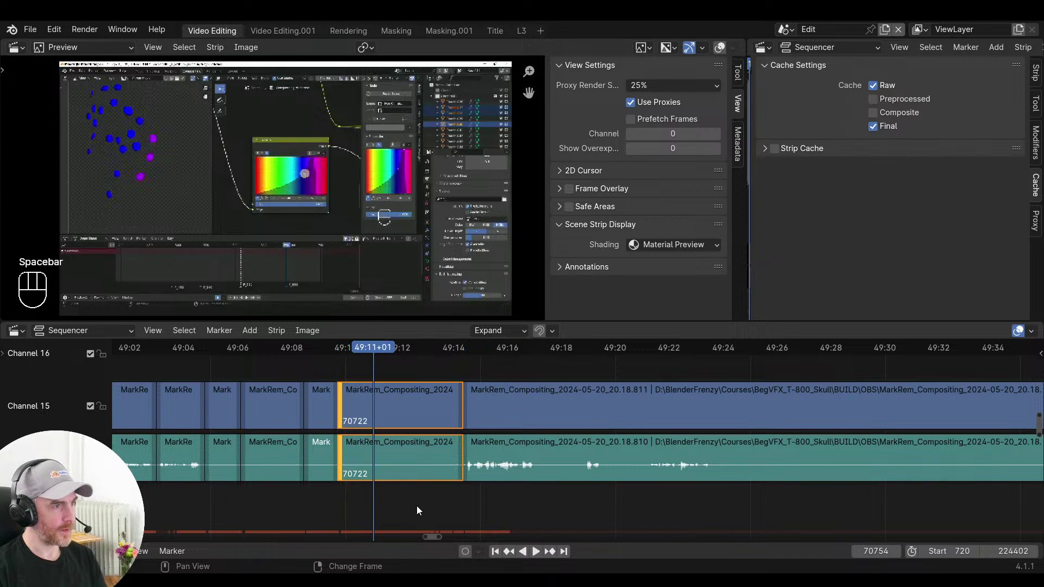
{"action": "key", "text": "f"}
{"action": "key", "text": "x"}
{"action": "right_click", "coordinate": [338, 505]}
{"action": "key", "text": "v"}
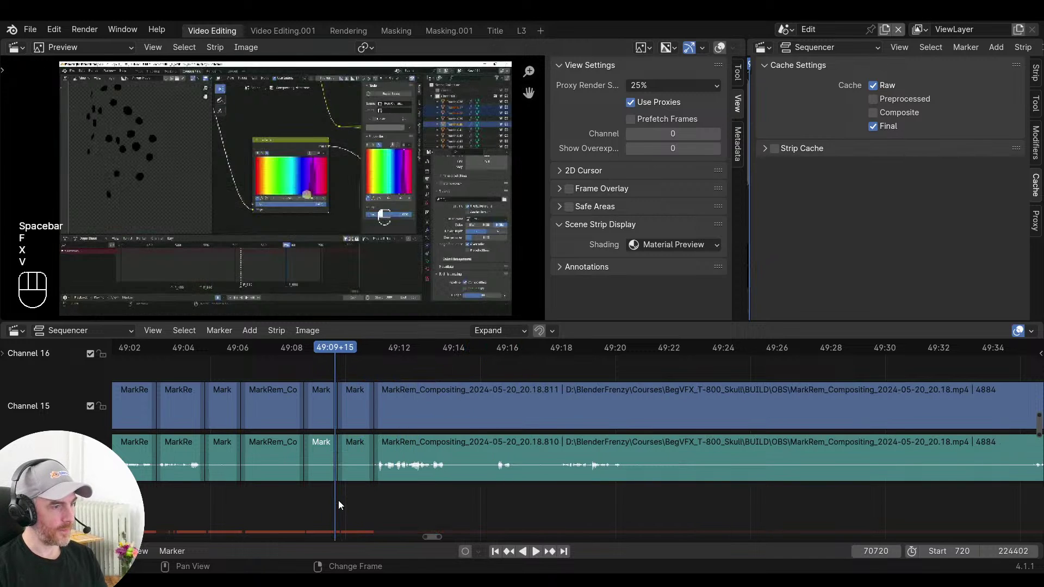
{"action": "key", "text": "space"}
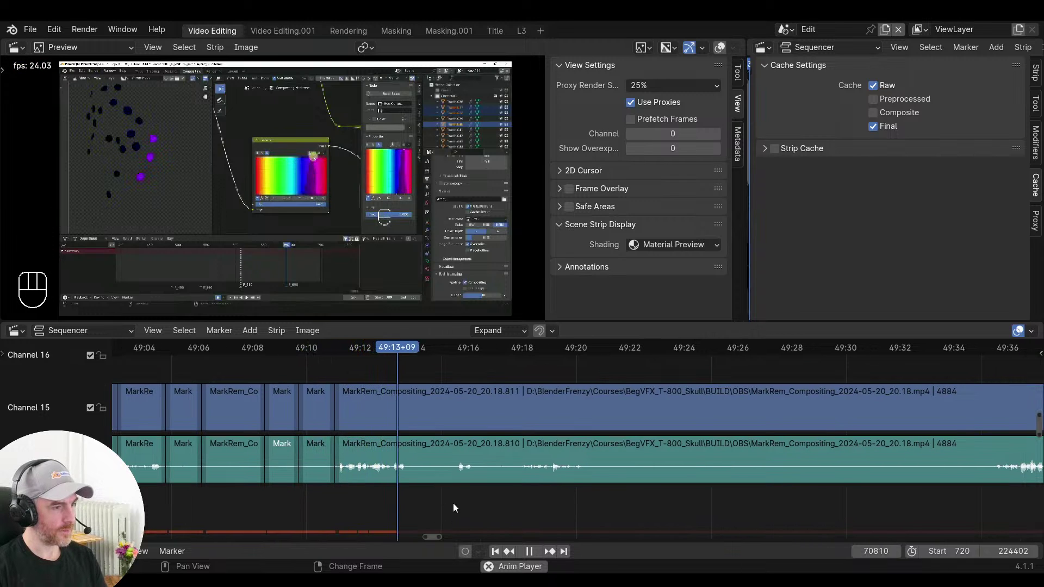
Split the video and audio strips at frame 70821 after the speech and play the later pieces
{"action": "key", "text": "space"}
{"action": "left_click", "coordinate": [431, 383]}
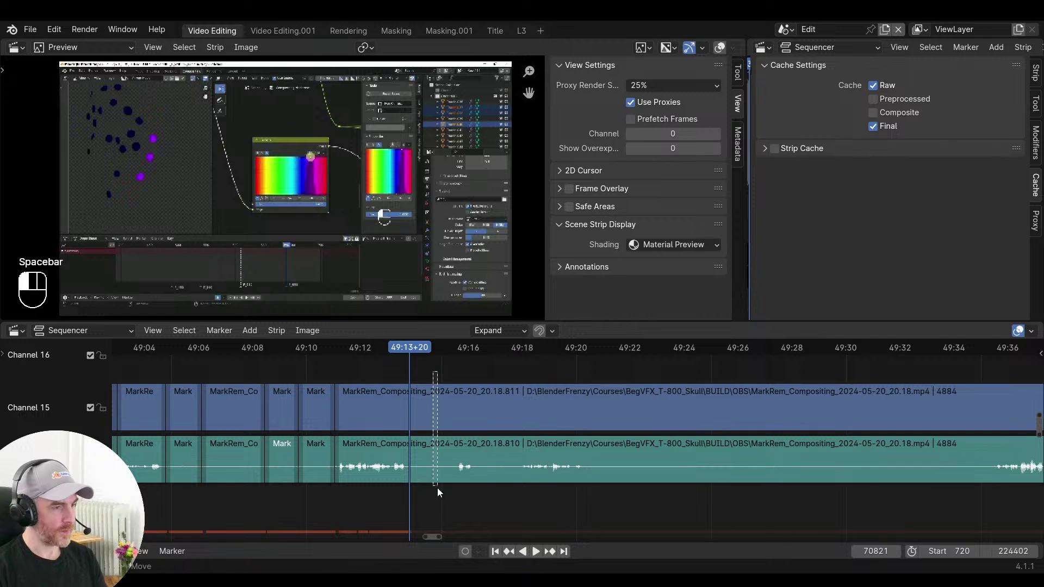
{"action": "key", "text": "f"}
{"action": "left_click", "coordinate": [412, 473]}
{"action": "key", "text": "space"}
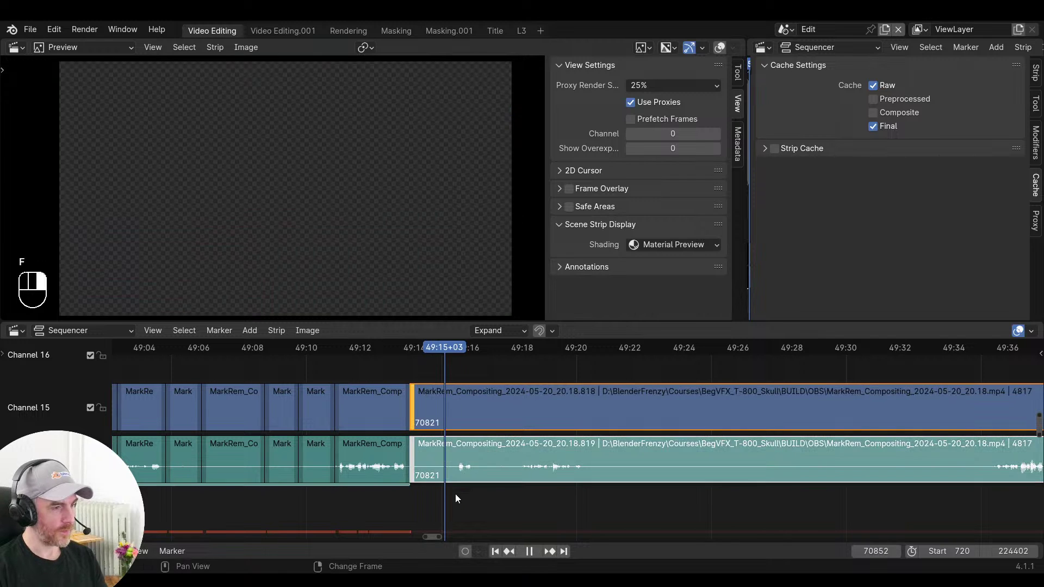
Trim the start of the strips at frame 70821 and close the resulting gap
{"action": "key", "text": "space"}
{"action": "right_click_drag", "start_coordinate": [462, 483], "coordinate": [541, 494]}
{"action": "key", "text": "s"}
{"action": "key", "text": "v"}
{"action": "key", "text": "space"}
Split the video and audio strips again near 49:14 and trim off the start of the following pieces
{"action": "key", "text": "space"}
{"action": "key", "text": "f"}
{"action": "key", "text": "s"}
{"action": "key", "text": "space"}
Split the strips after the next phrase and close the gap near 49:14, so the last strips start at frame 70896
{"action": "key", "text": "space"}
{"action": "key", "text": "f"}
{"action": "right_click", "coordinate": [393, 491]}
{"action": "key", "text": "v"}
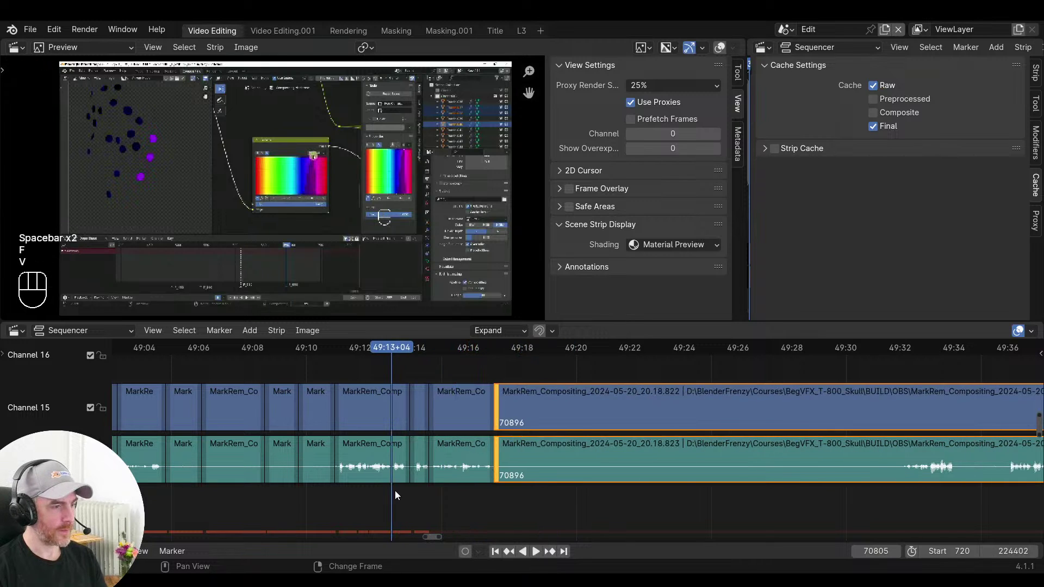
Play across the new joins and split the silent strips at frame 71255, just before the speech resumes
{"action": "key", "text": "space"}
{"action": "scroll", "coordinate": [429, 497], "scroll_direction": "down", "scroll_amount": 2}
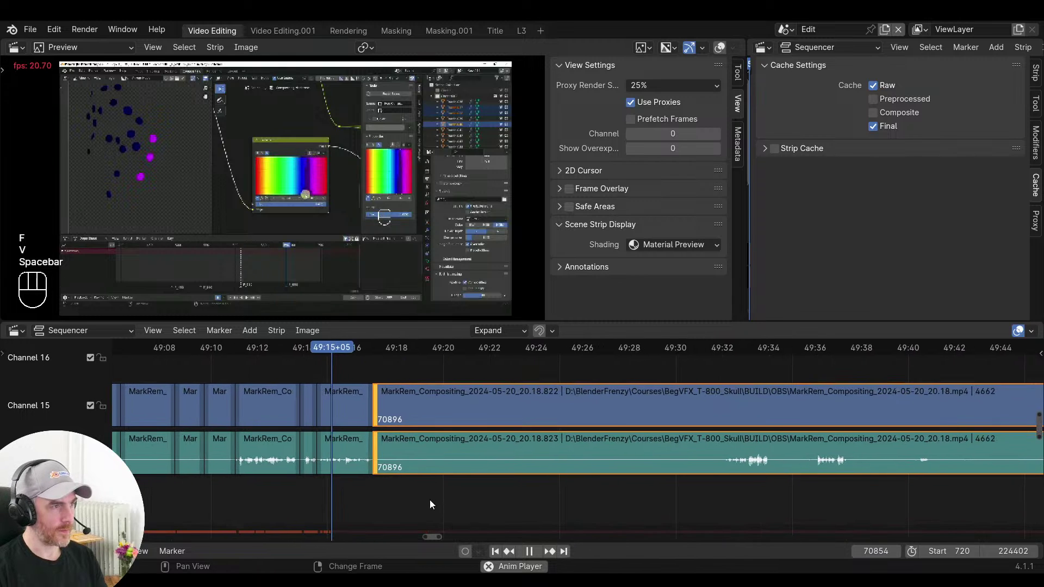
{"action": "key", "text": "space"}
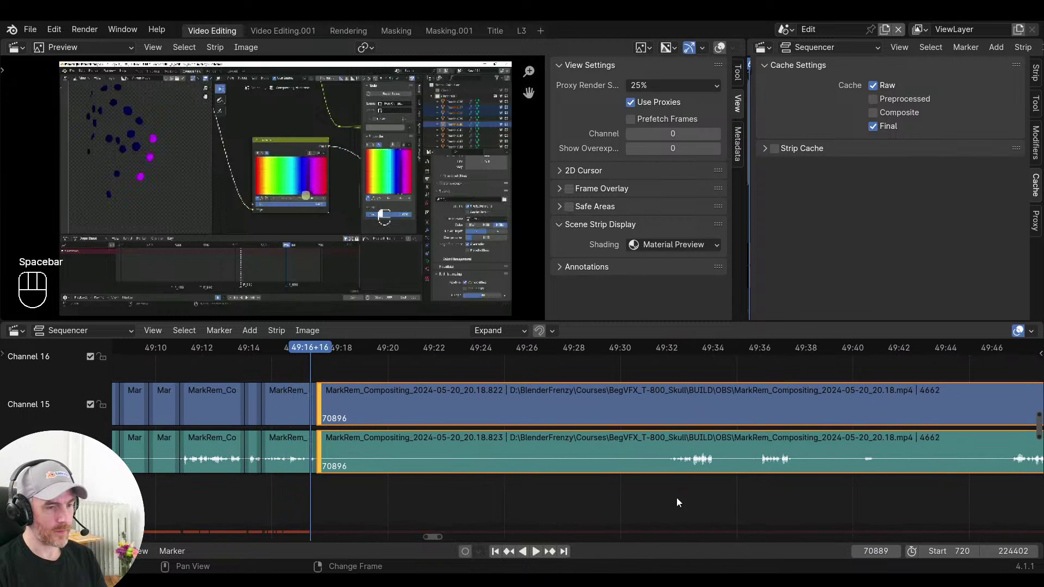
{"action": "right_click_drag", "start_coordinate": [676, 497], "coordinate": [658, 498]}
{"action": "key", "text": "space"}
{"action": "right_click_drag", "start_coordinate": [295, 481], "coordinate": [664, 507]}
{"action": "key", "text": "f"}
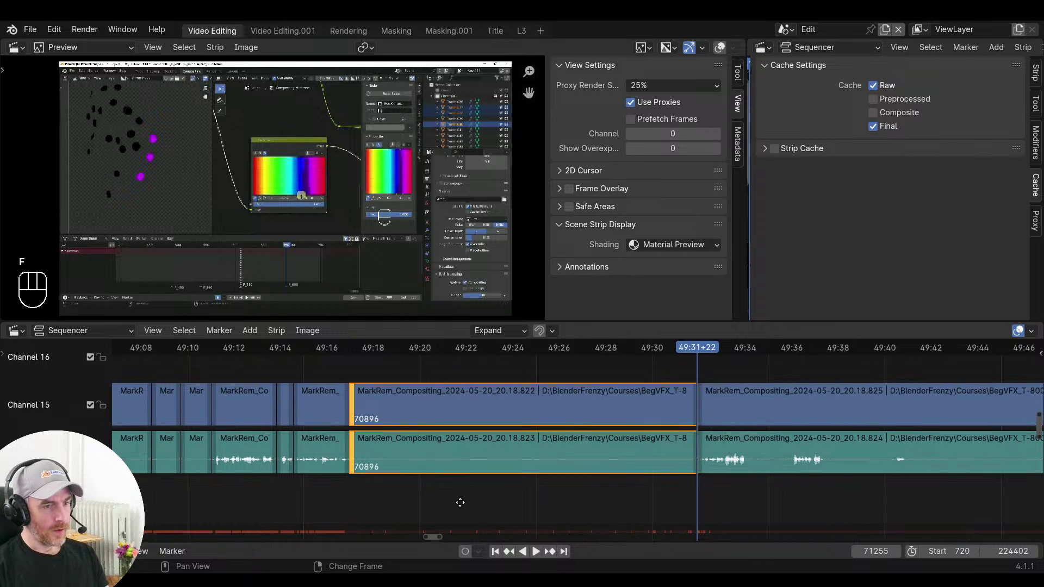
Group the silent video strip starting at frame 70896 into a meta strip and add a Speed Control effect to it
{"action": "left_click", "coordinate": [587, 403]}
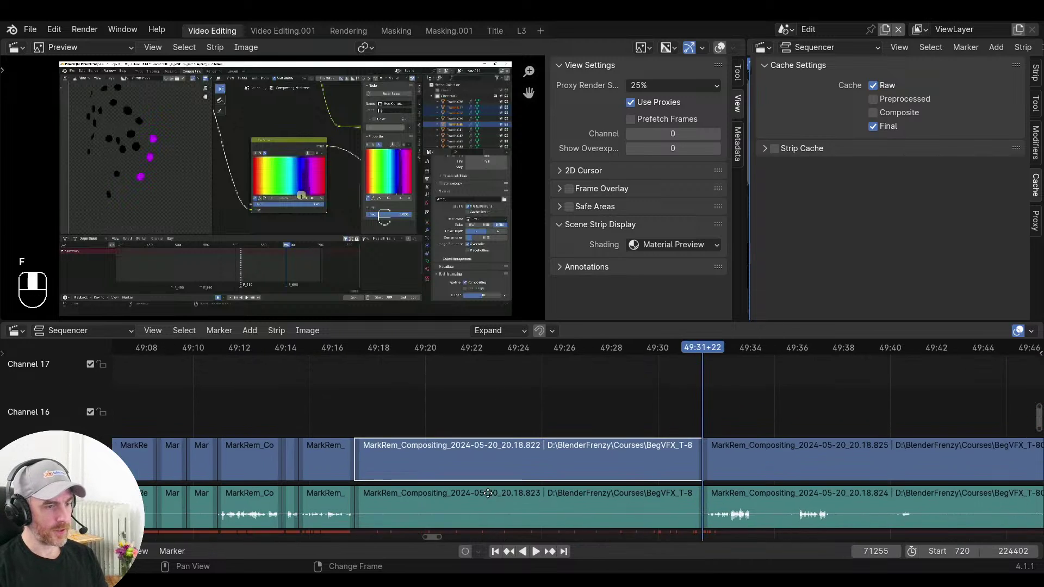
{"action": "key", "text": "ctrl+g"}
{"action": "key", "text": "shift+a"}
{"action": "mouse_move", "coordinate": [482, 482]}
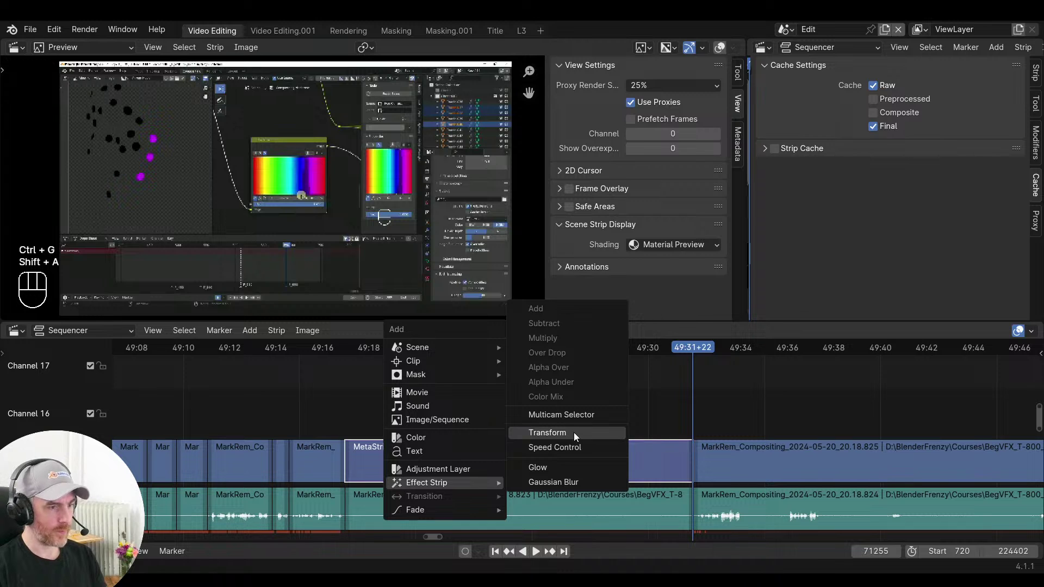
{"action": "left_click", "coordinate": [575, 447]}
Shorten the meta strip and its audio to end at frame 70940, close the gap, and play the sped-up section
{"action": "left_click", "coordinate": [692, 498], "text": "shift"}
{"action": "key", "text": "g"}
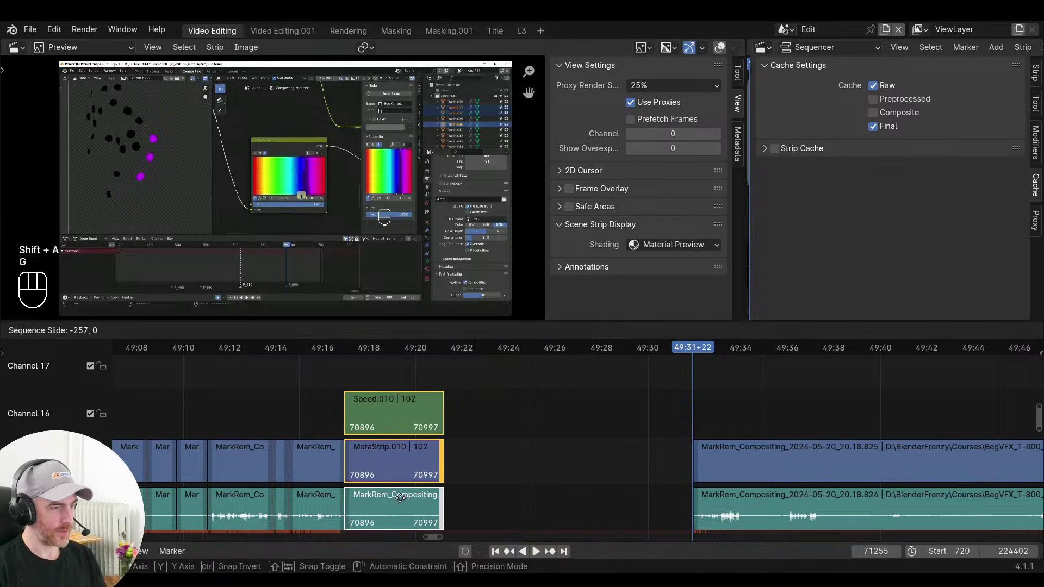
{"action": "left_click", "coordinate": [320, 494]}
{"action": "key", "text": "v"}
{"action": "key", "text": "space"}
{"action": "middle_click_drag", "start_coordinate": [315, 504], "coordinate": [475, 506], "text": "ctrl"}
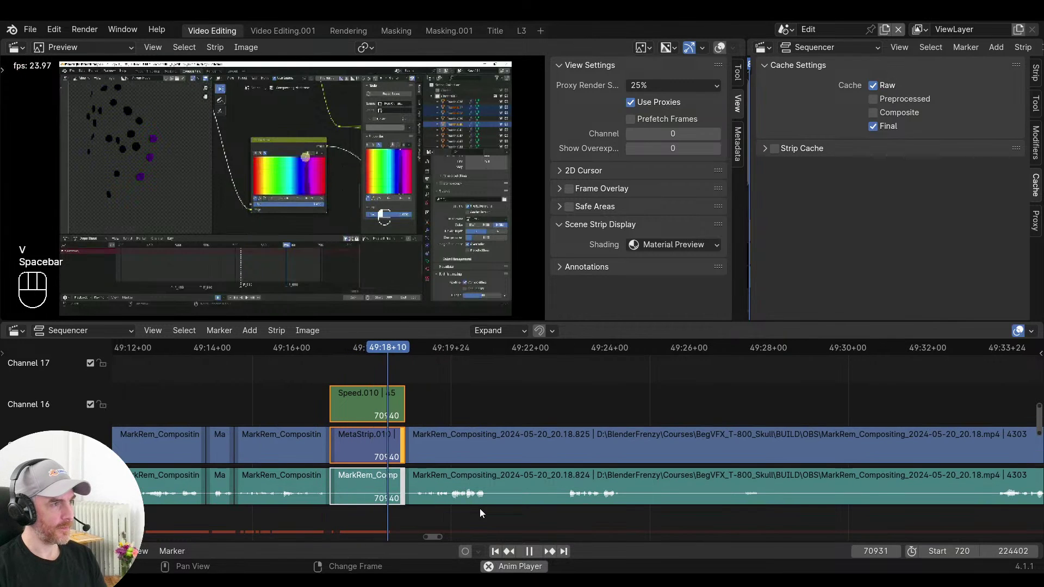
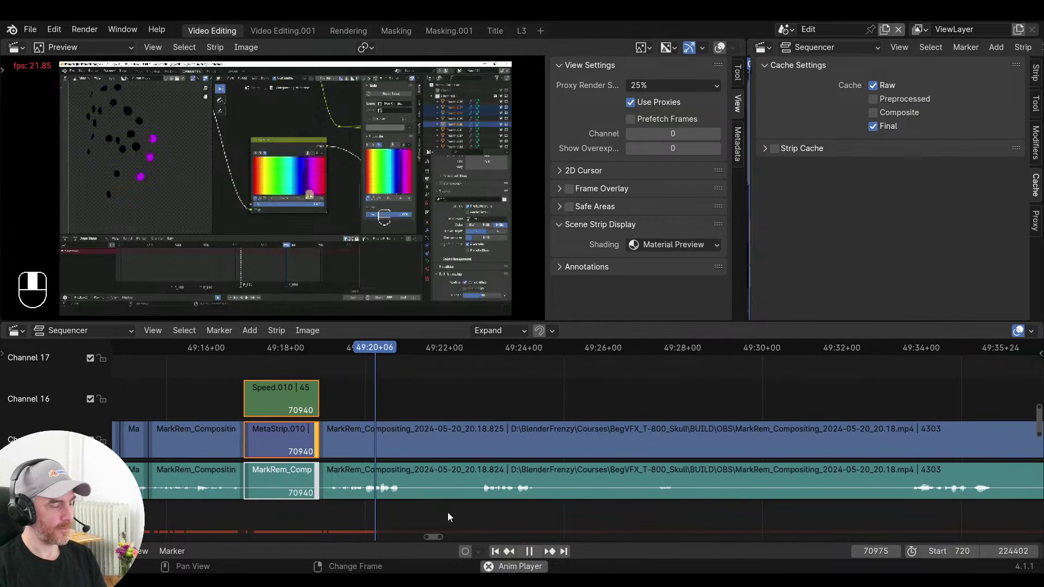
Split the video and audio strips following the meta strip at frame 70995, where the phrase ends
{"action": "key", "text": "space"}
{"action": "middle_click_drag", "start_coordinate": [347, 511], "coordinate": [455, 495]}
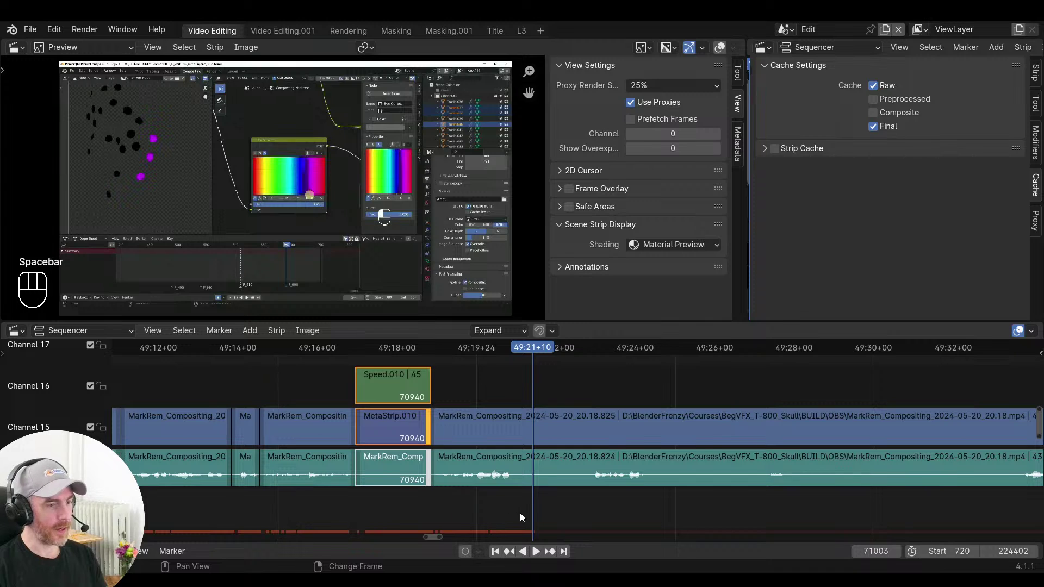
{"action": "right_click_drag", "start_coordinate": [509, 510], "coordinate": [517, 504]}
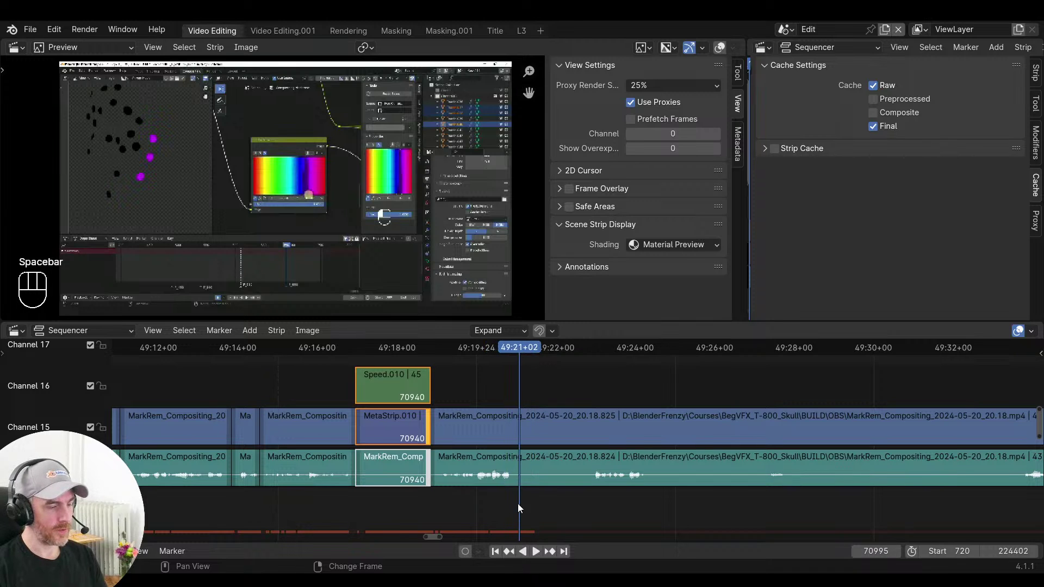
{"action": "left_click", "coordinate": [563, 482]}
{"action": "key", "text": "f"}
Delete the video piece of the phrase after the meta strip and the silent audio strip beneath the meta strip
{"action": "left_click", "coordinate": [469, 433]}
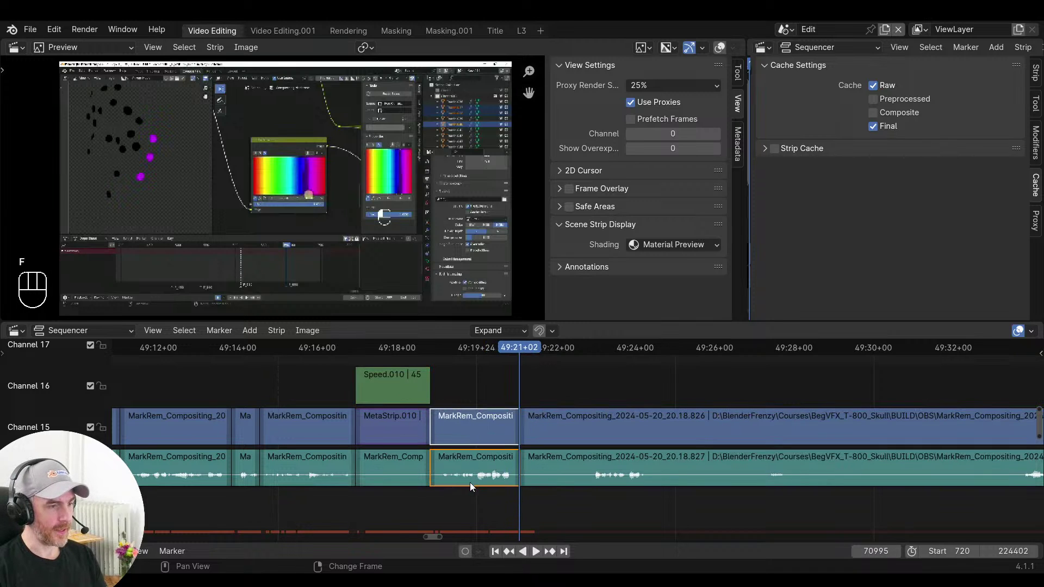
{"action": "left_click", "coordinate": [474, 422]}
{"action": "key", "text": "x"}
{"action": "left_click", "coordinate": [394, 470]}
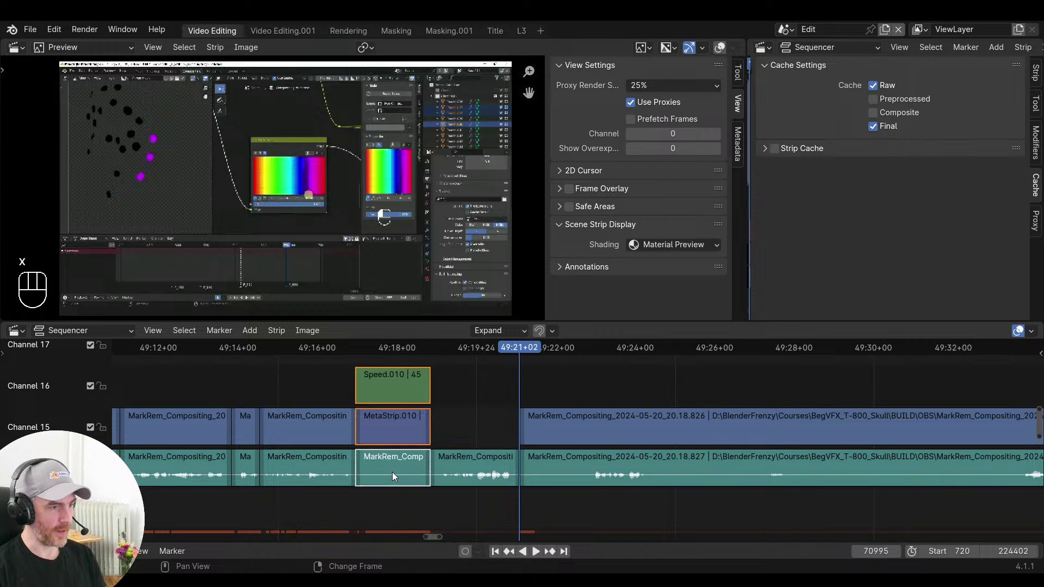
{"action": "key", "text": "x"}
Slide the phrase's audio and all following strips 45 frames earlier, and extend the meta strip's end to frame 70949
{"action": "right_click", "coordinate": [383, 489]}
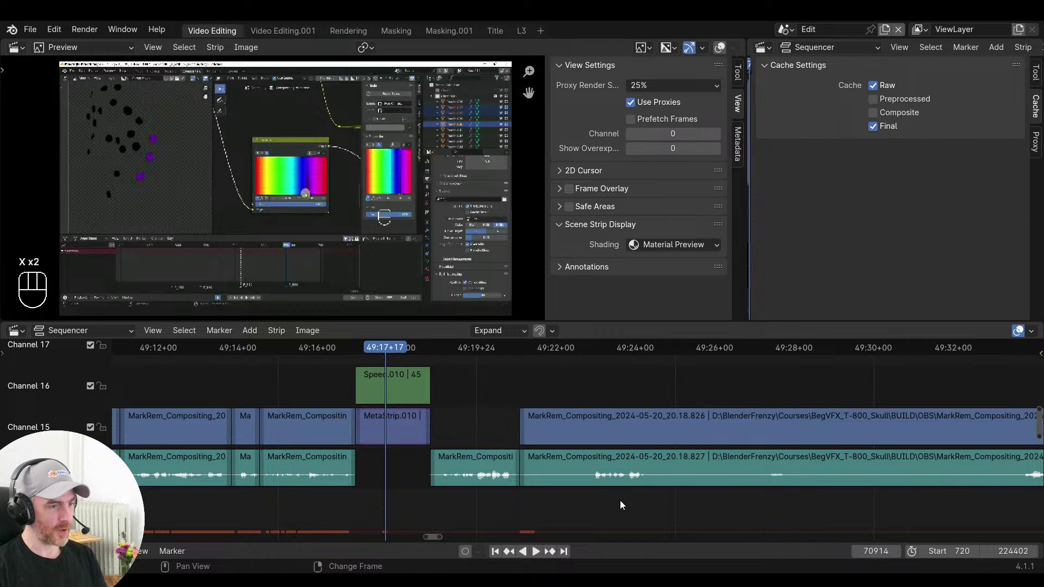
{"action": "left_click", "coordinate": [618, 502], "text": "ctrl"}
{"action": "key", "text": "g"}
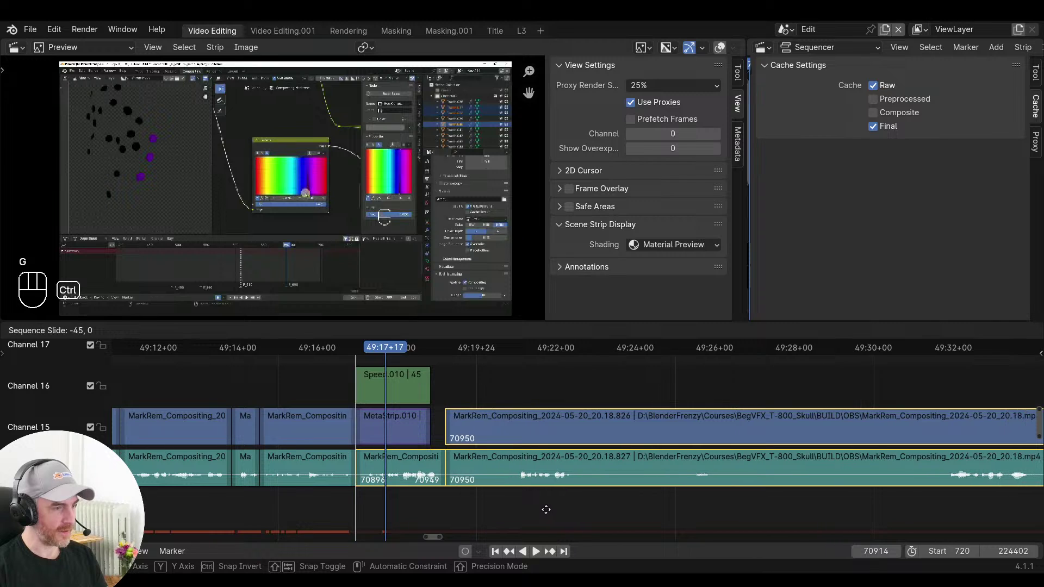
{"action": "left_click", "coordinate": [543, 510]}
{"action": "left_click_drag", "start_coordinate": [427, 429], "coordinate": [438, 432]}
{"action": "key", "text": "space"}
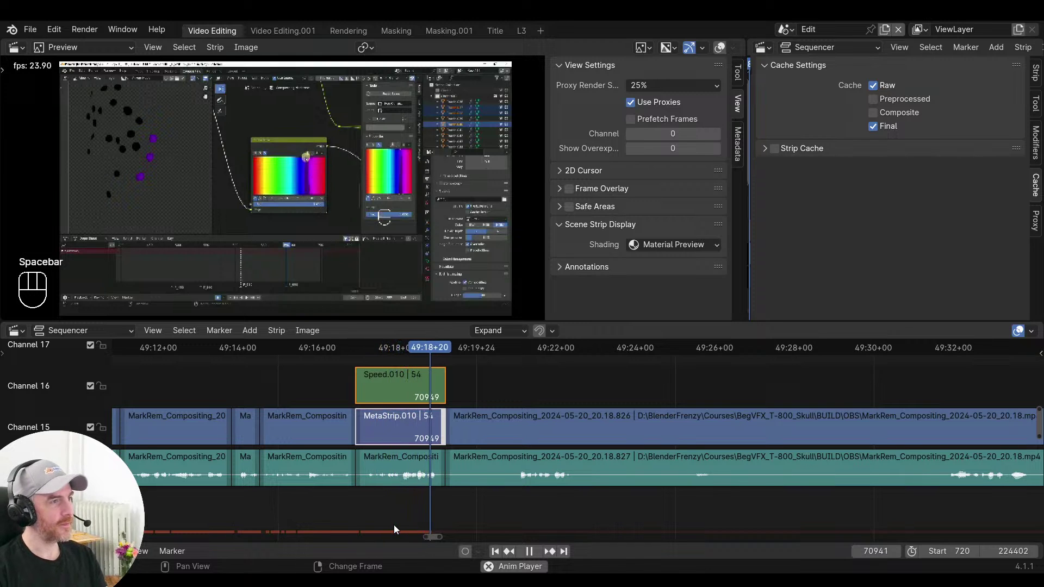
{"action": "middle_click_drag", "start_coordinate": [534, 517], "coordinate": [489, 516]}
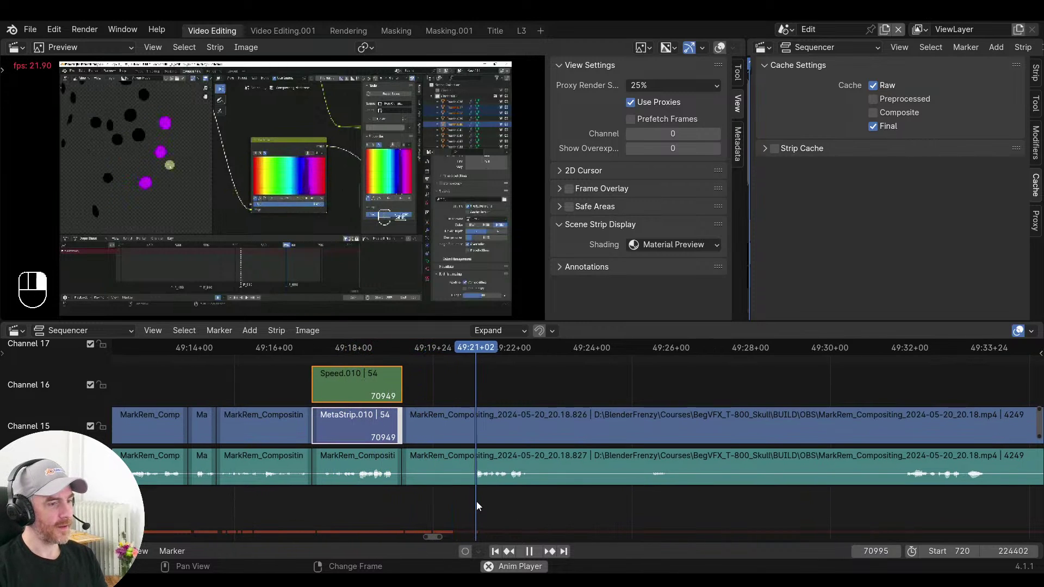
Trim the start of the strips at frame 70950 to frame 71002, close the gap, and replay the joins
{"action": "key", "text": "space"}
{"action": "left_click", "coordinate": [482, 514]}
{"action": "scroll", "coordinate": [505, 510], "scroll_direction": "up", "scroll_amount": 2}
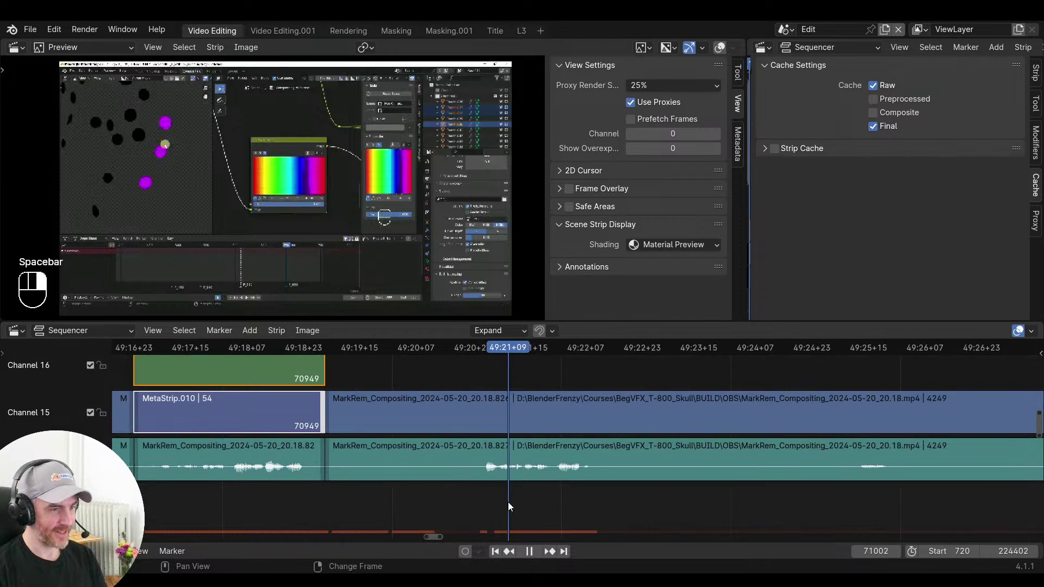
{"action": "left_click", "coordinate": [379, 465]}
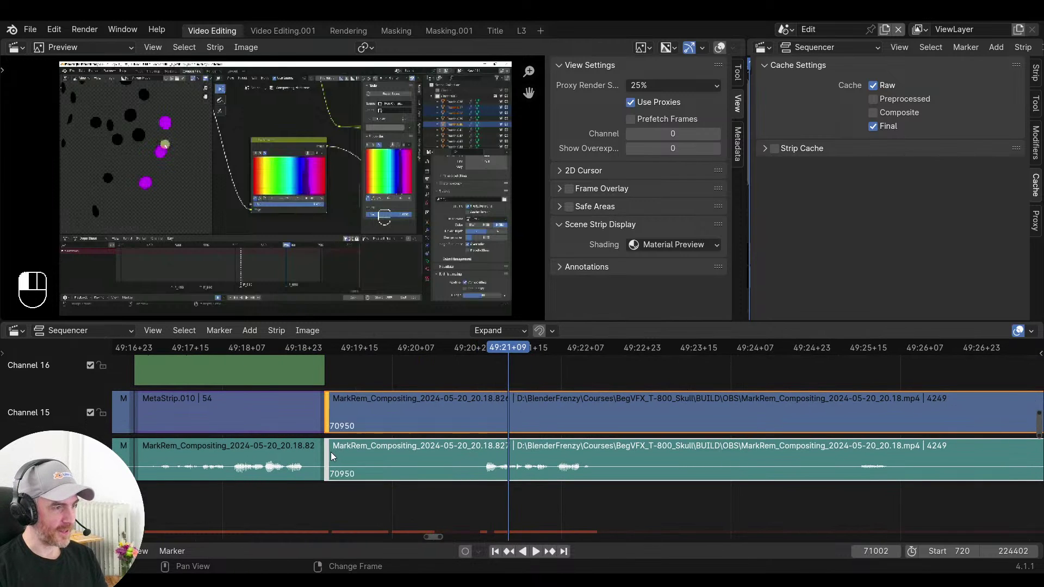
{"action": "key", "text": "s"}
{"action": "key", "text": "v"}
{"action": "key", "text": "space"}
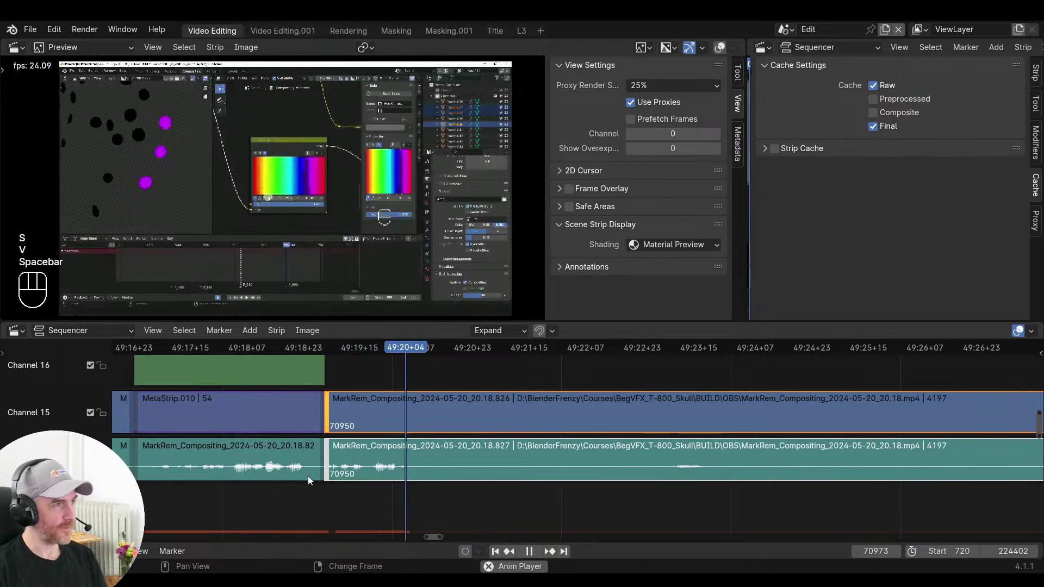
{"action": "scroll", "coordinate": [326, 478], "scroll_direction": "down", "scroll_amount": 4}
{"action": "left_click", "coordinate": [365, 489]}
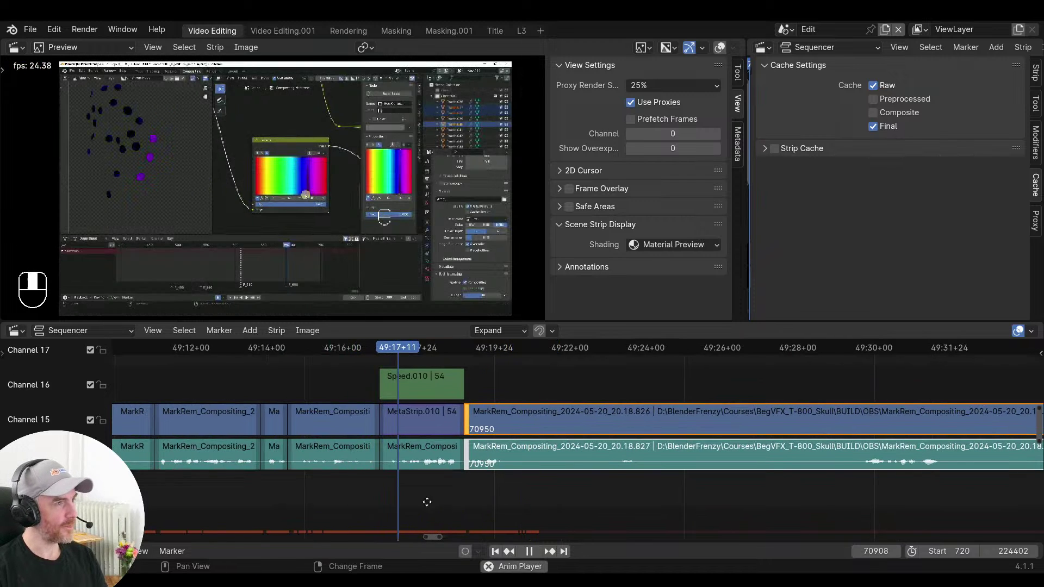
{"action": "scroll", "coordinate": [403, 499], "scroll_direction": "right", "scroll_amount": 3, "text": "ctrl"}
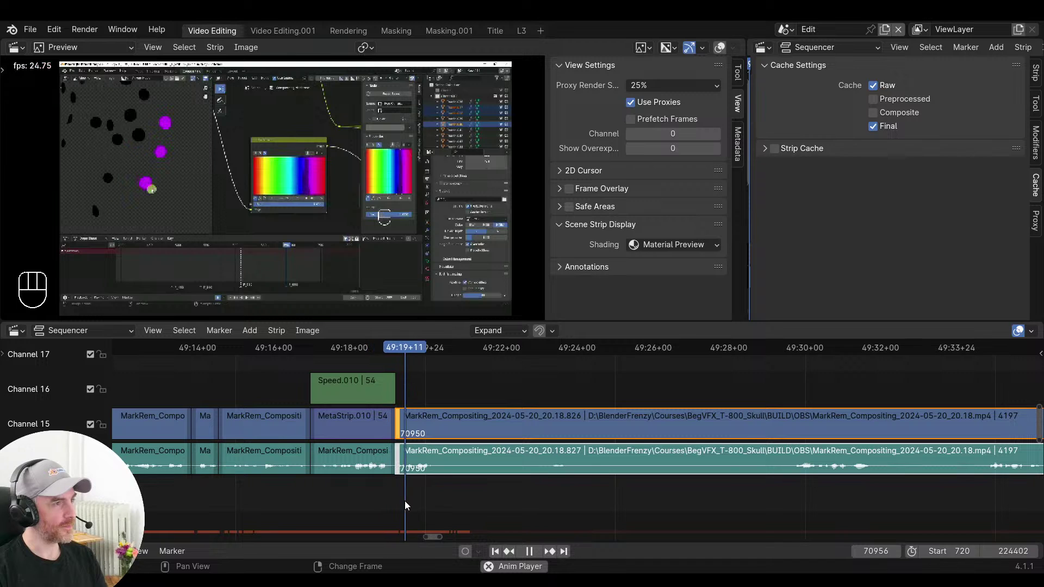
Split the video and audio strips at frame 70980 and save the project
{"action": "key", "text": "space"}
{"action": "key", "text": "f"}
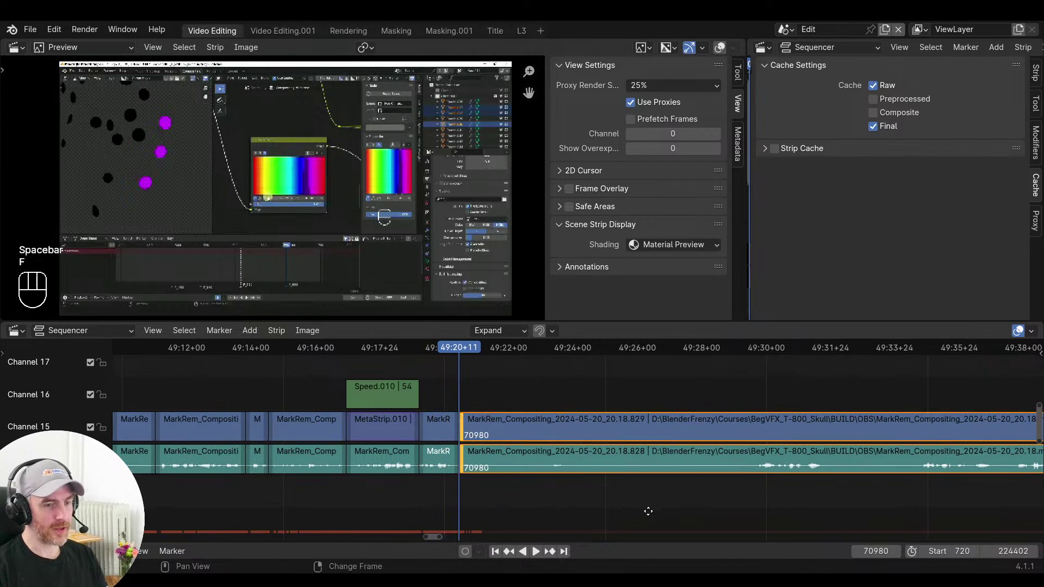
{"action": "key", "text": "ctrl+s"}
Trim the start of the strips at frame 70980 to frame 71198, close the gap, and replay from the join
{"action": "left_click_drag", "start_coordinate": [694, 501], "coordinate": [696, 501]}
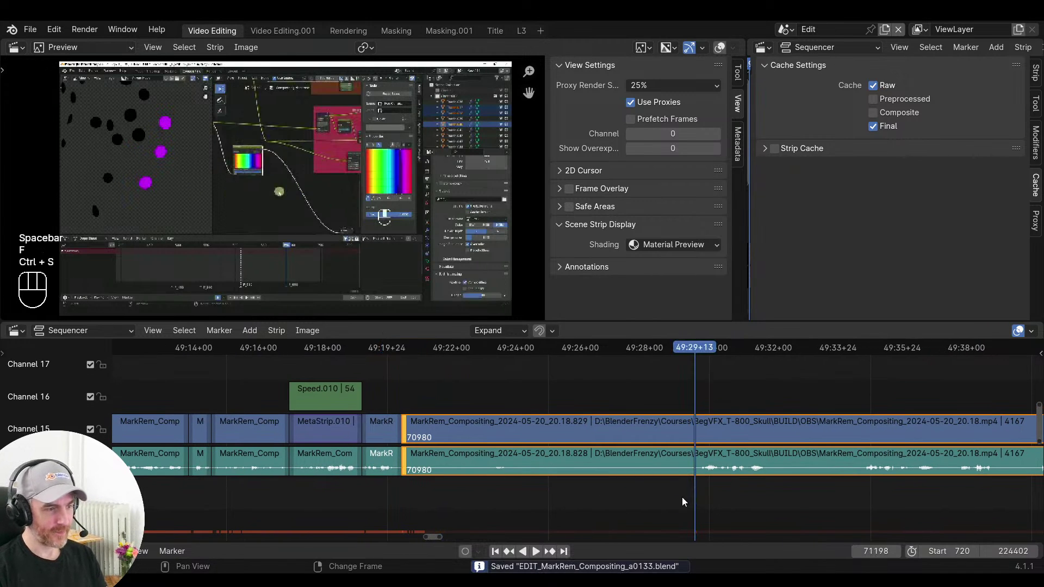
{"action": "key", "text": "s"}
{"action": "key", "text": "v"}
{"action": "left_click", "coordinate": [377, 498]}
{"action": "key", "text": "space"}
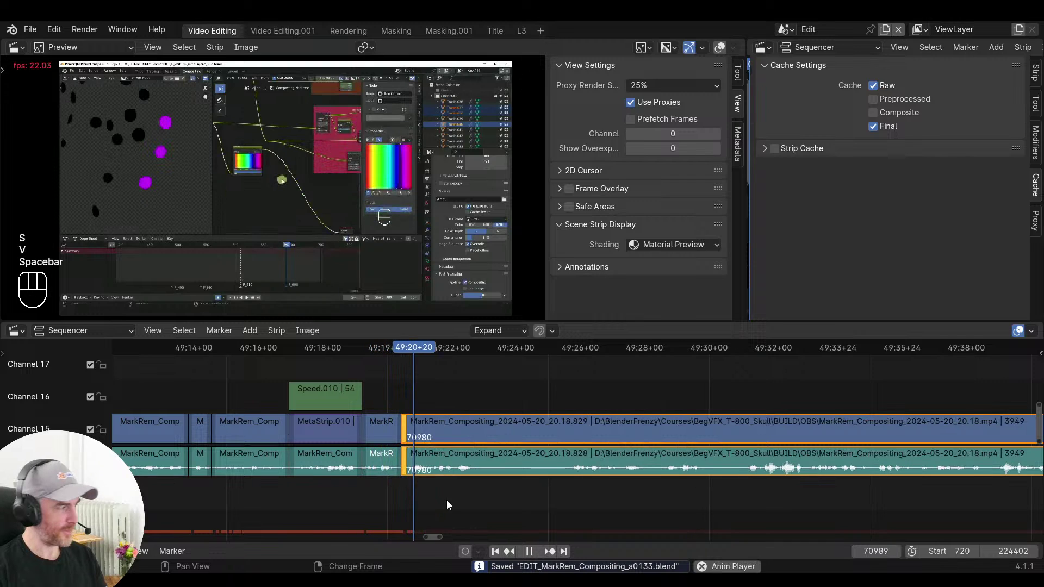
{"action": "key", "text": "space"}
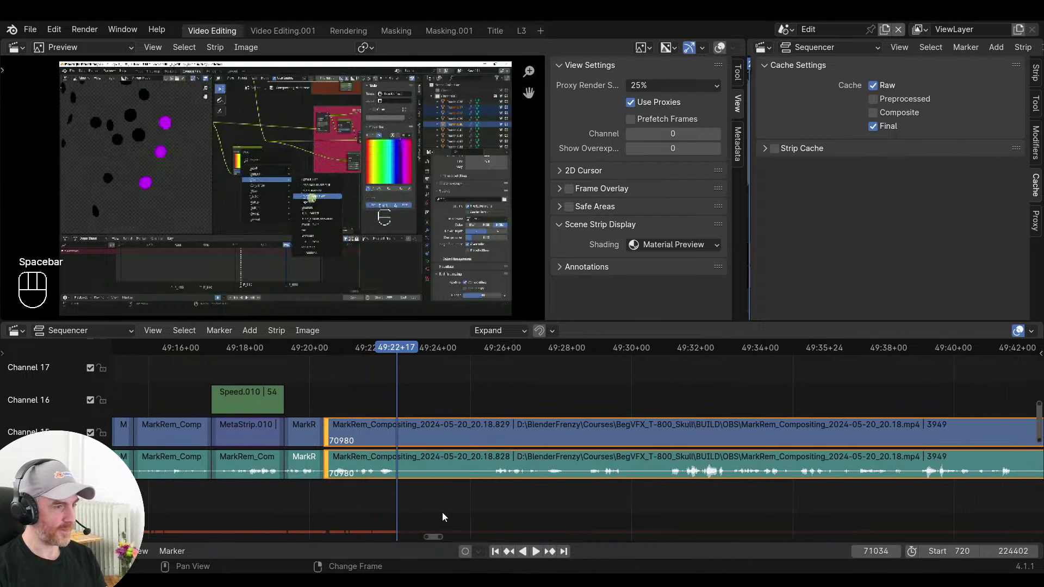
Review the speech after the join, trim the start of the same strips to frame 71095, close the gap, and replay
{"action": "left_click", "coordinate": [497, 514]}
{"action": "key", "text": "space"}
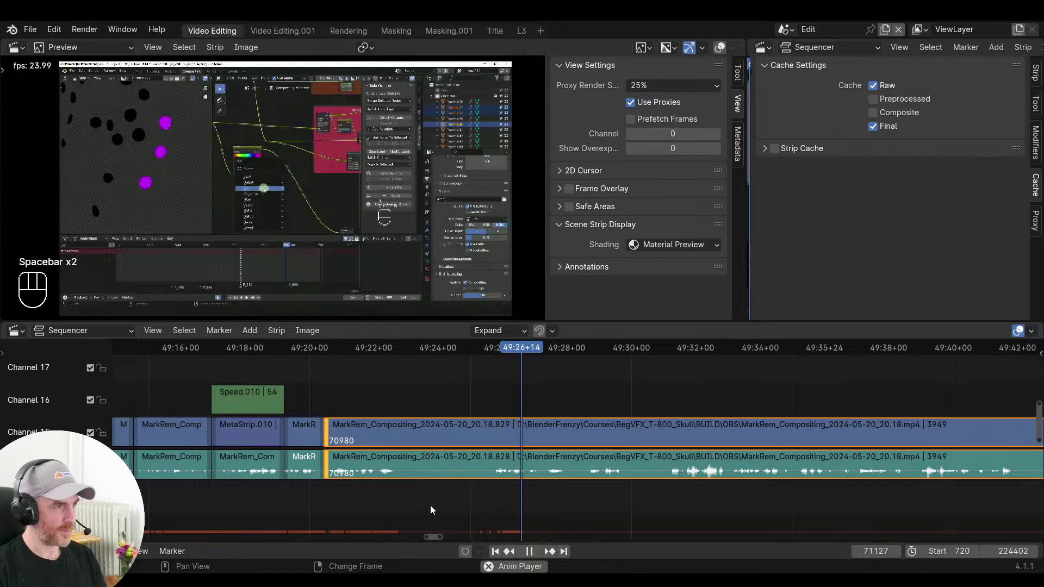
{"action": "left_click", "coordinate": [299, 508]}
{"action": "key", "text": "space"}
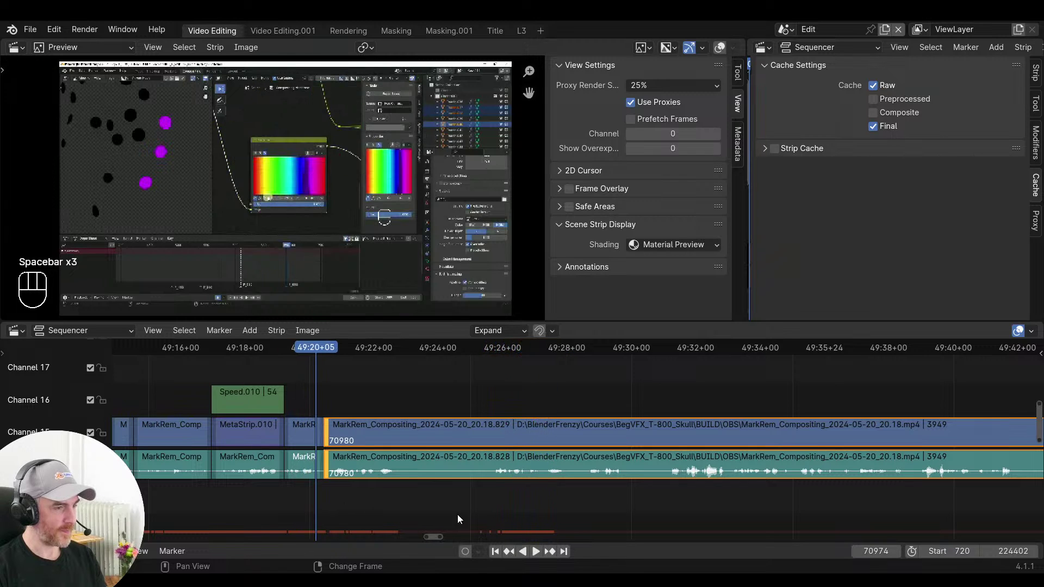
{"action": "left_click", "coordinate": [481, 516]}
{"action": "mouse_move", "coordinate": [482, 511]}
{"action": "right_mouse_down"}
{"action": "mouse_move", "coordinate": [402, 505]}
{"action": "mouse_move", "coordinate": [495, 510]}
{"action": "mouse_move", "coordinate": [480, 509]}
{"action": "right_mouse_up"}
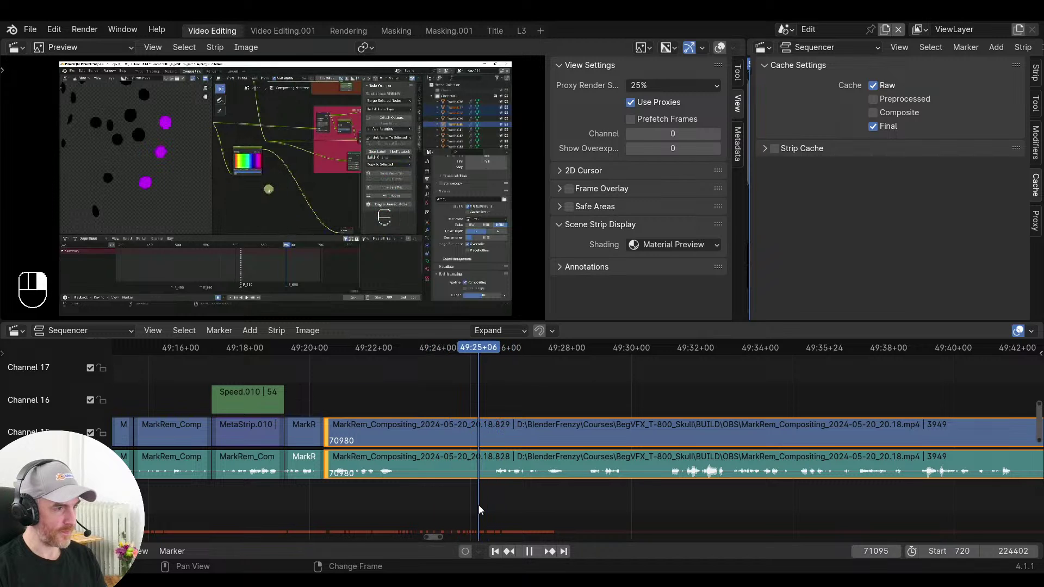
{"action": "key", "text": "s"}
{"action": "right_click_drag", "start_coordinate": [342, 505], "coordinate": [311, 507]}
{"action": "key", "text": "v"}
{"action": "key", "text": "space"}
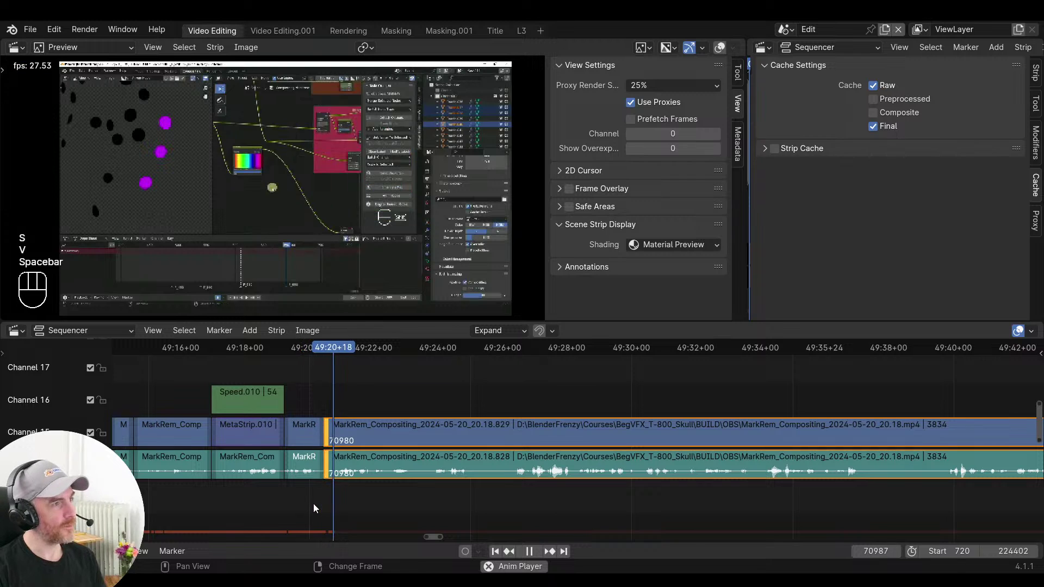
{"action": "key", "text": "space"}
Roll only the video cut at frame 70980 to frame 70998 by moving the adjoining edges of both video strips together
{"action": "middle_click_drag", "start_coordinate": [315, 506], "coordinate": [502, 507], "text": "ctrl"}
{"action": "left_click_drag", "start_coordinate": [220, 433], "coordinate": [331, 438]}
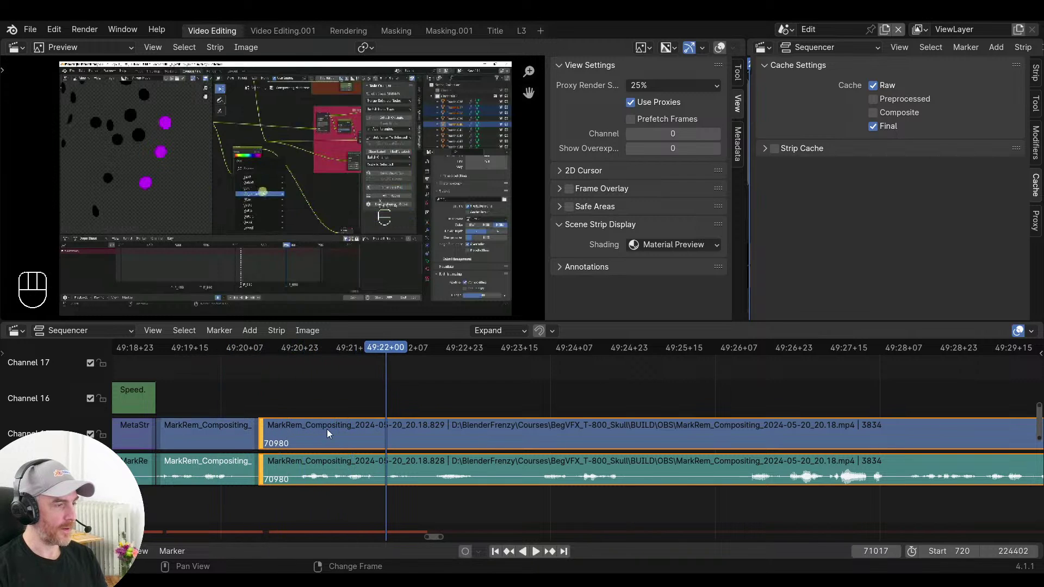
{"action": "key", "text": "space"}
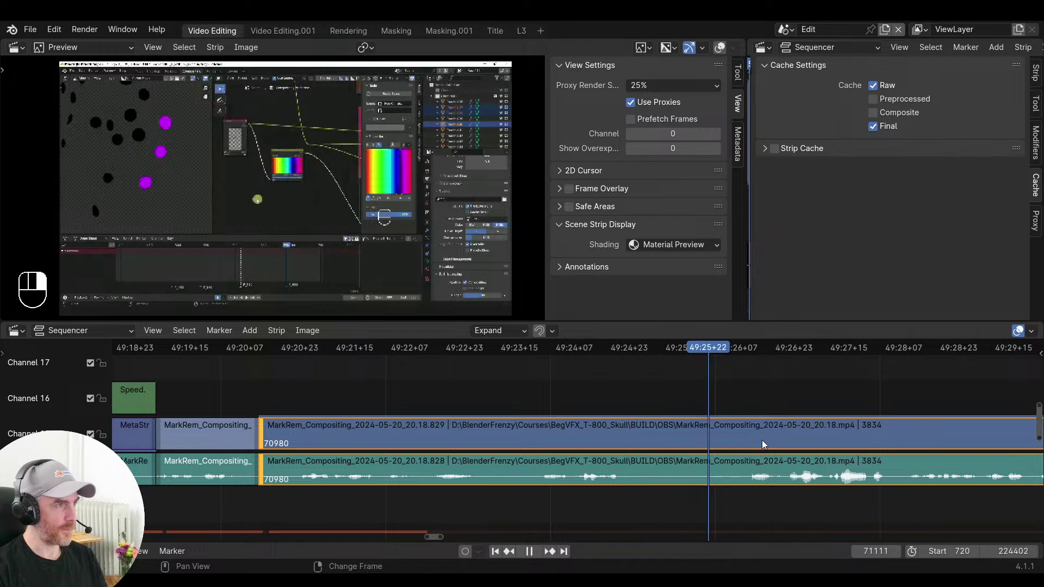
{"action": "left_click_drag", "start_coordinate": [764, 444], "coordinate": [179, 420]}
{"action": "key", "text": "KP_Decimal"}
{"action": "right_click_drag", "start_coordinate": [179, 420], "coordinate": [366, 427]}
{"action": "left_click", "coordinate": [426, 424]}
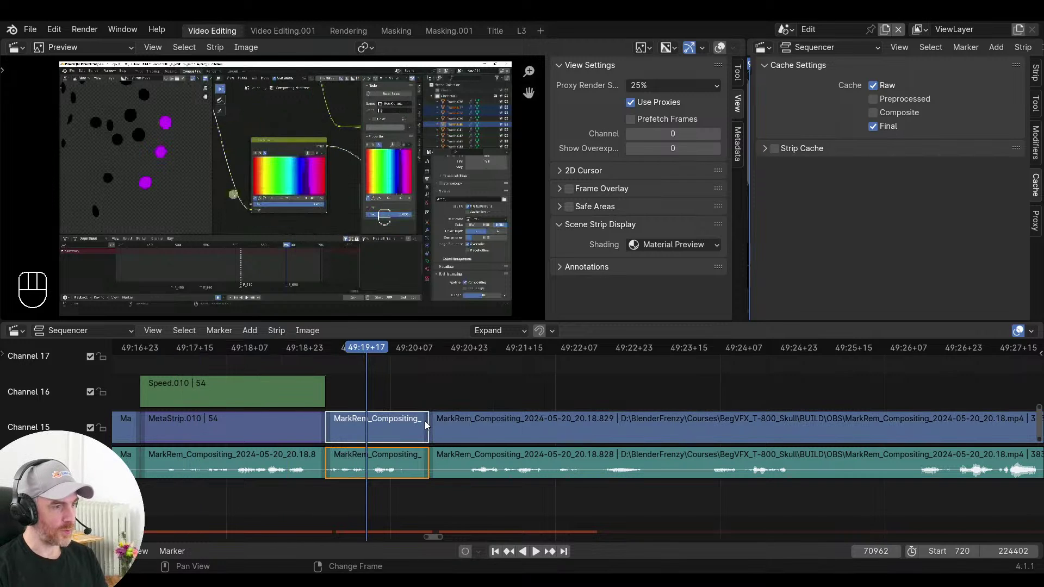
{"action": "left_click", "coordinate": [432, 423]}
{"action": "left_click", "coordinate": [426, 424]}
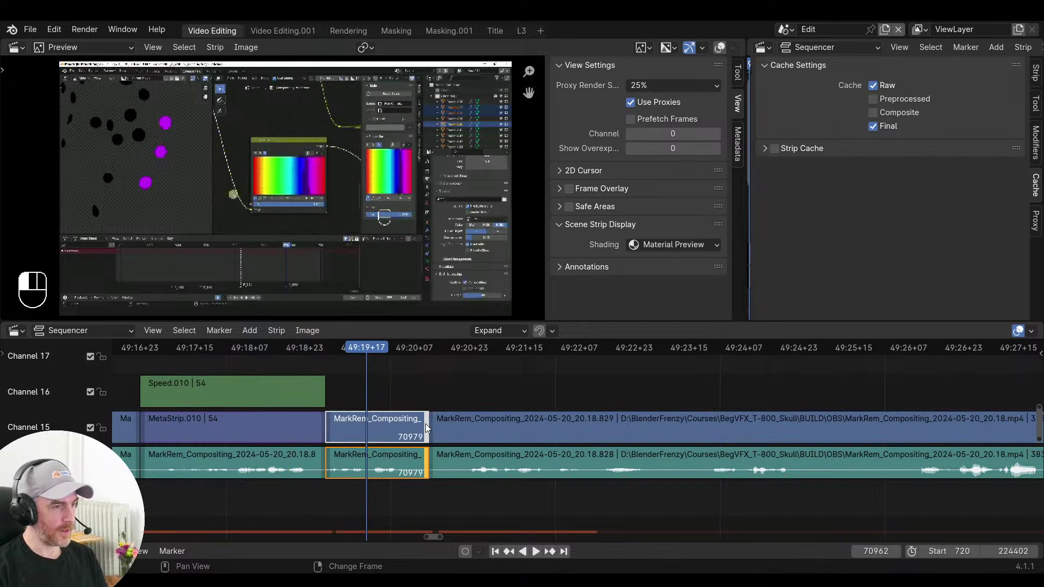
{"action": "left_click", "coordinate": [431, 428], "text": "shift"}
{"action": "key", "text": "g"}
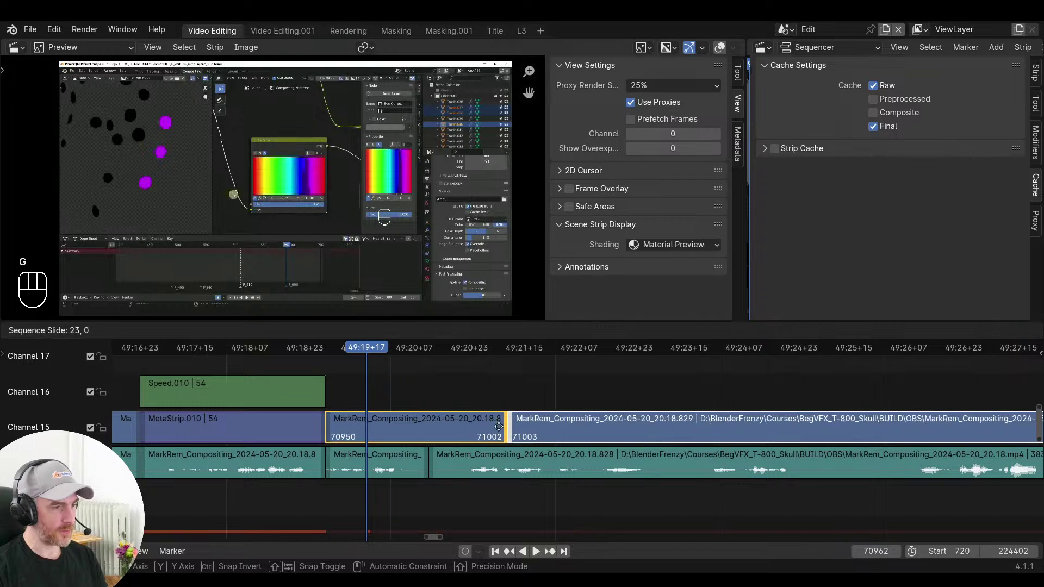
{"action": "left_click", "coordinate": [490, 427]}
Split the extended video strip at frame 70980, slip the footage inside the short piece before the next strip, and replay it
{"action": "right_click", "coordinate": [441, 404]}
{"action": "key", "text": "shift+w"}
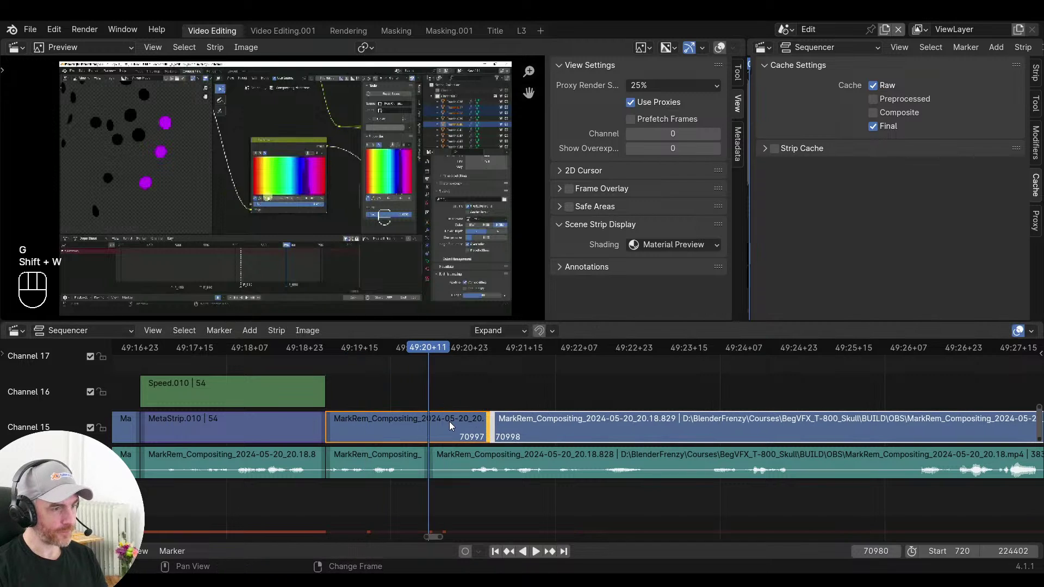
{"action": "left_click", "coordinate": [448, 429]}
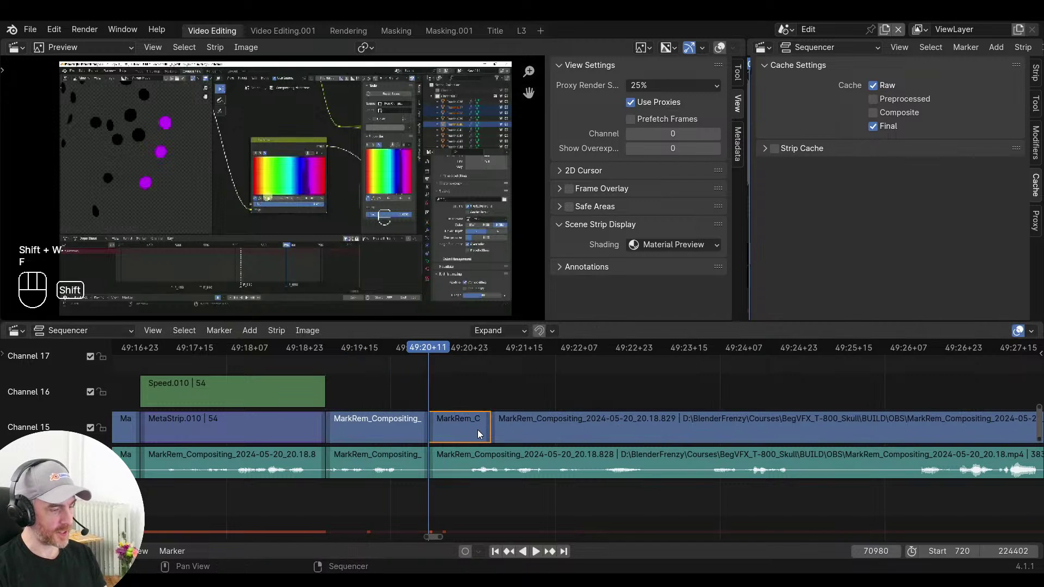
{"action": "key", "text": "shift+s"}
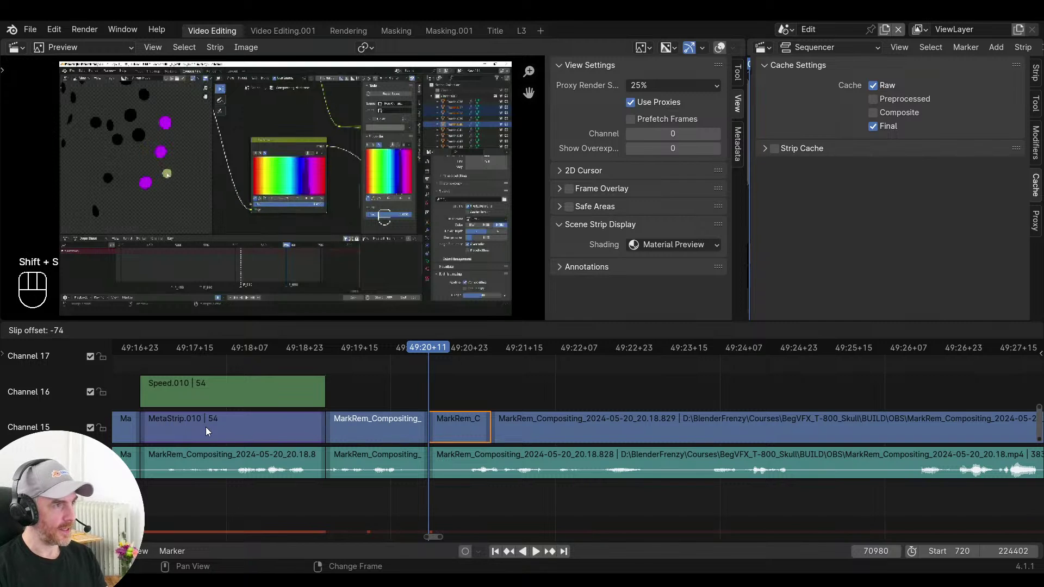
{"action": "left_click", "coordinate": [535, 443]}
{"action": "key", "text": "shift+s"}
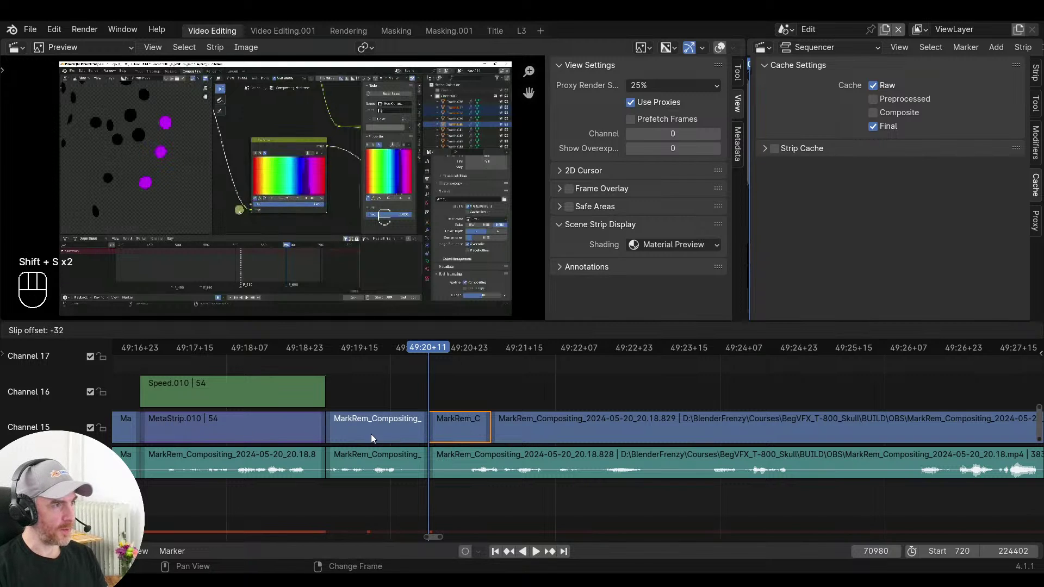
{"action": "left_click", "coordinate": [363, 436]}
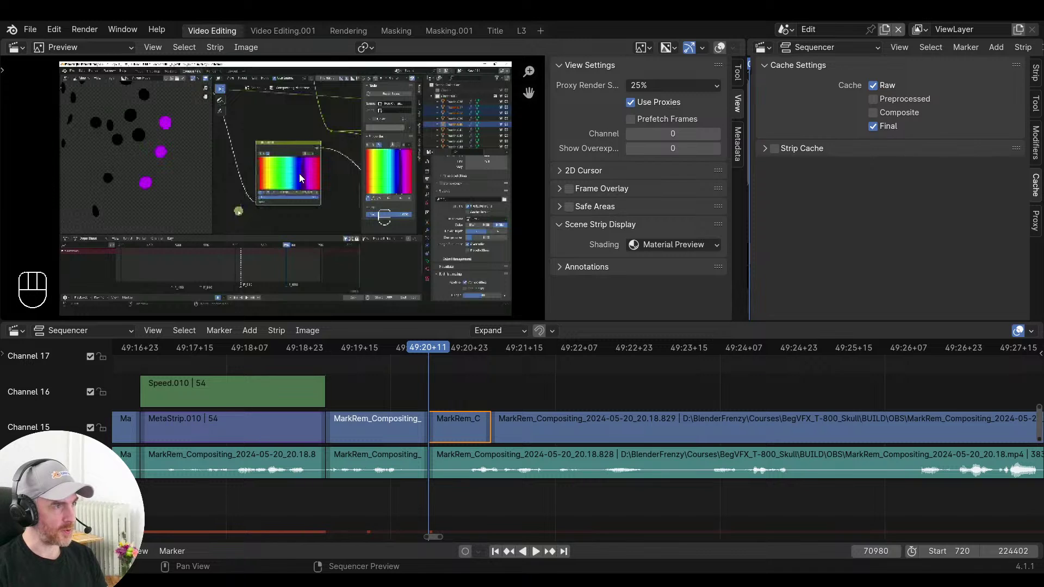
{"action": "key", "text": "space"}
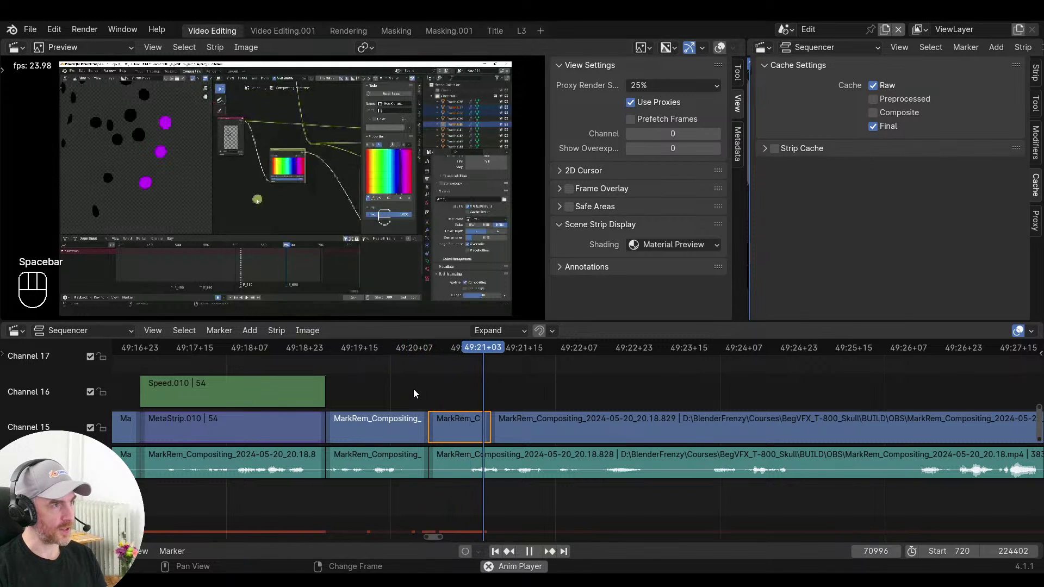
{"action": "key", "text": "space"}
Move the short video piece up to channel 16 and extend its end to frame 71027
{"action": "left_click_drag", "start_coordinate": [450, 403], "coordinate": [474, 401]}
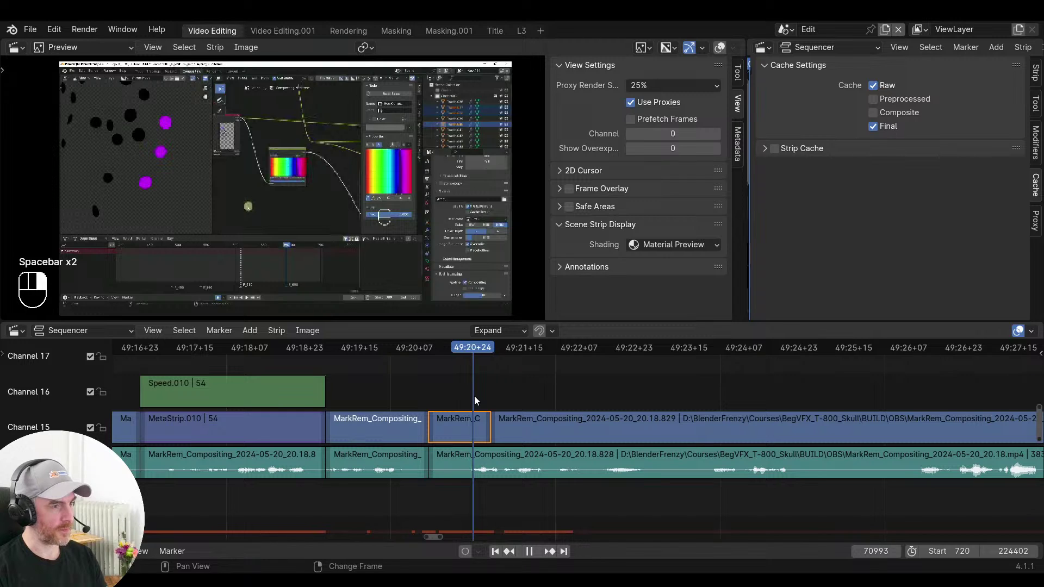
{"action": "left_click", "coordinate": [493, 427], "text": "shift"}
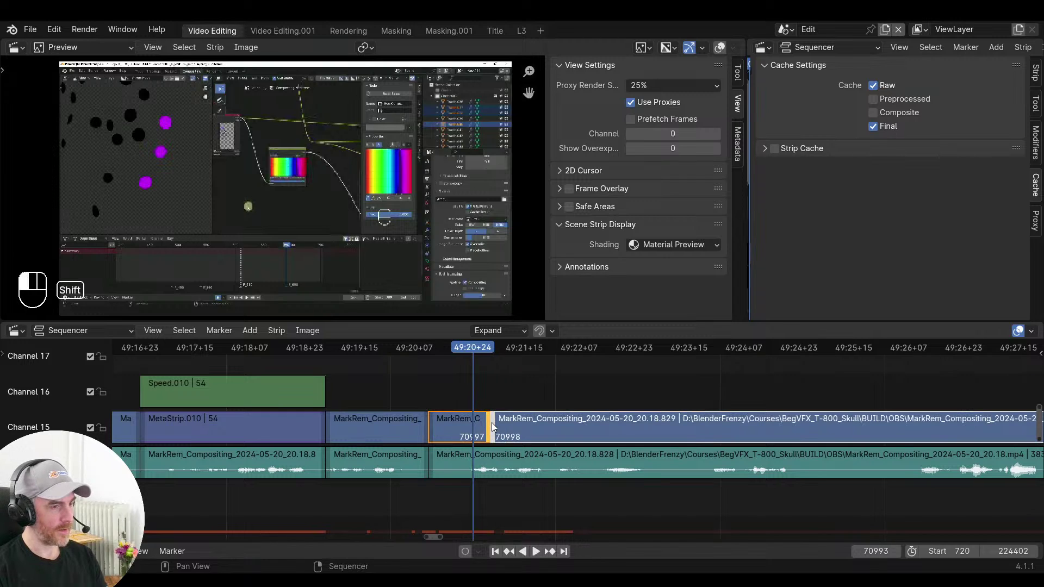
{"action": "left_click", "coordinate": [473, 426]}
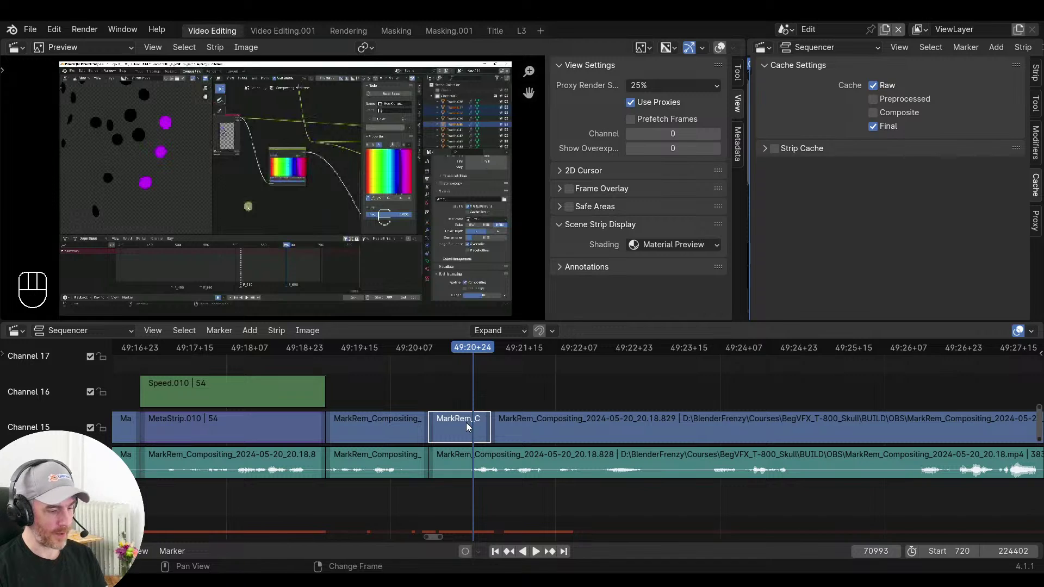
{"action": "key", "text": "g"}
{"action": "key", "text": "y"}
{"action": "left_click", "coordinate": [468, 395]}
{"action": "left_click_drag", "start_coordinate": [490, 393], "coordinate": [594, 395]}
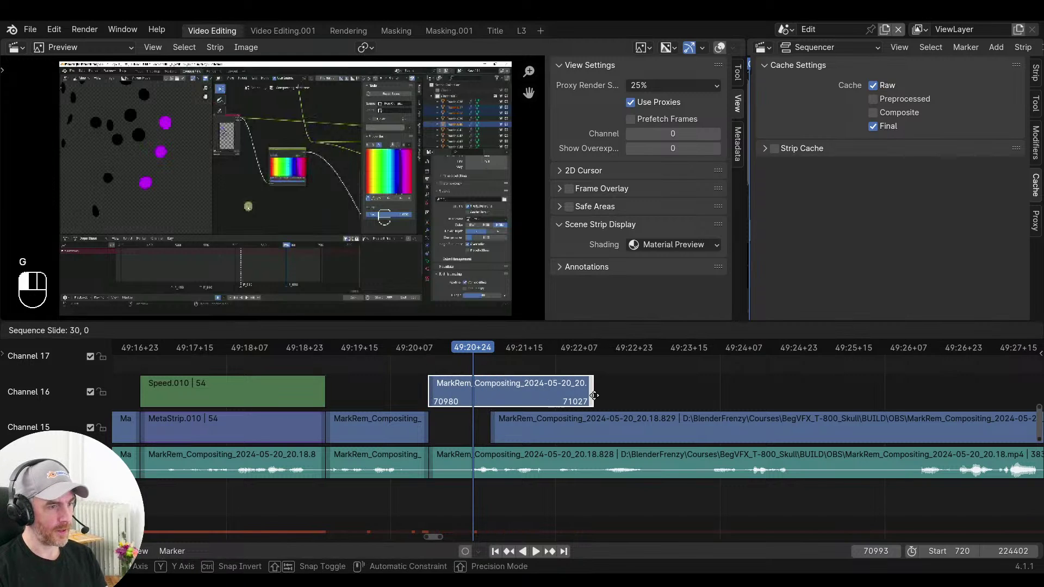
{"action": "left_click", "coordinate": [594, 395]}
Scrub through the channel 16 piece and split it at frame 70998, where the next video strip begins
{"action": "left_click", "coordinate": [451, 348]}
{"action": "key", "text": "space"}
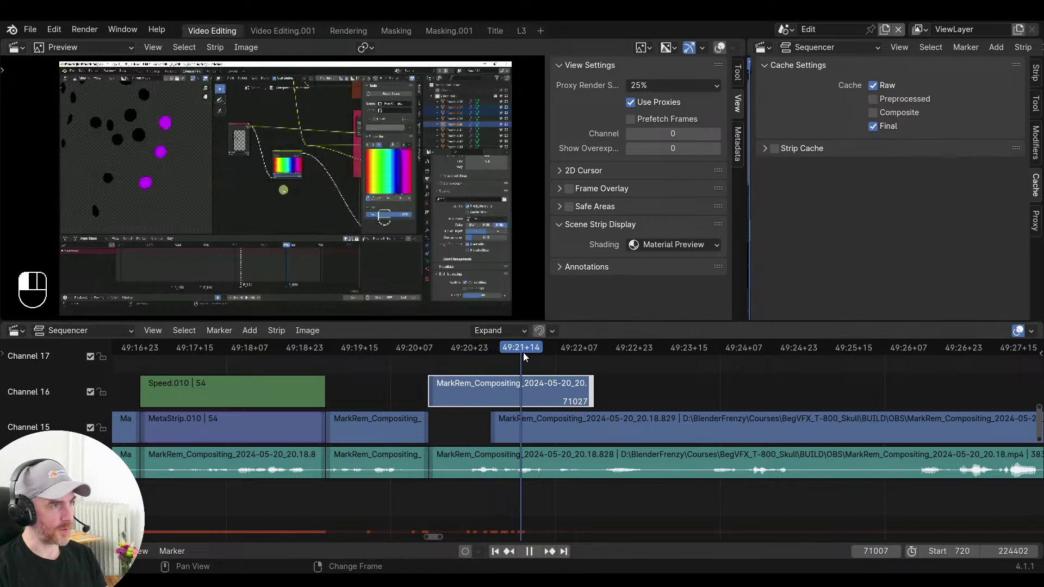
{"action": "left_click", "coordinate": [464, 348]}
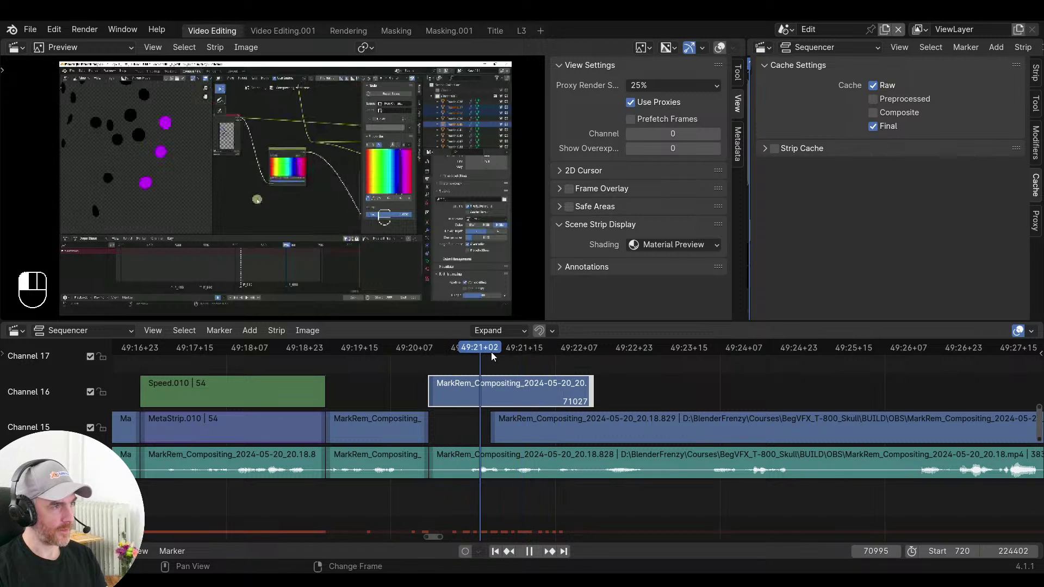
{"action": "mouse_move", "coordinate": [481, 354]}
{"action": "left_mouse_down"}
{"action": "mouse_move", "coordinate": [450, 354]}
{"action": "mouse_move", "coordinate": [491, 355]}
{"action": "left_mouse_up"}
{"action": "key", "text": "space"}
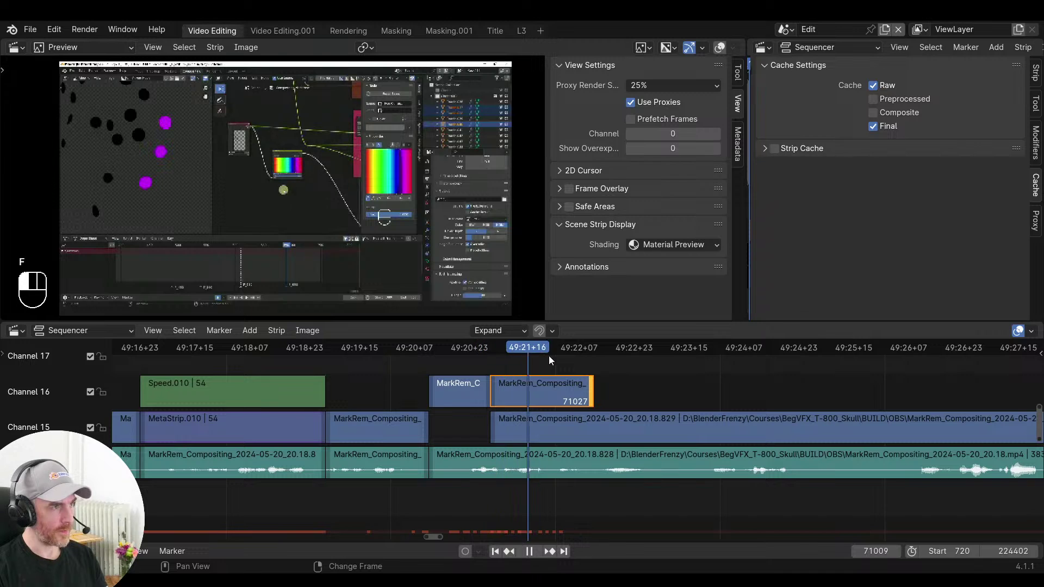
Extend the end of the second channel 16 piece to frame 71090 and scrub to frame 71077
{"action": "left_click_drag", "start_coordinate": [587, 395], "coordinate": [803, 397]}
{"action": "left_click_drag", "start_coordinate": [643, 357], "coordinate": [770, 354]}
{"action": "middle_click_drag", "start_coordinate": [678, 379], "coordinate": [502, 387]}
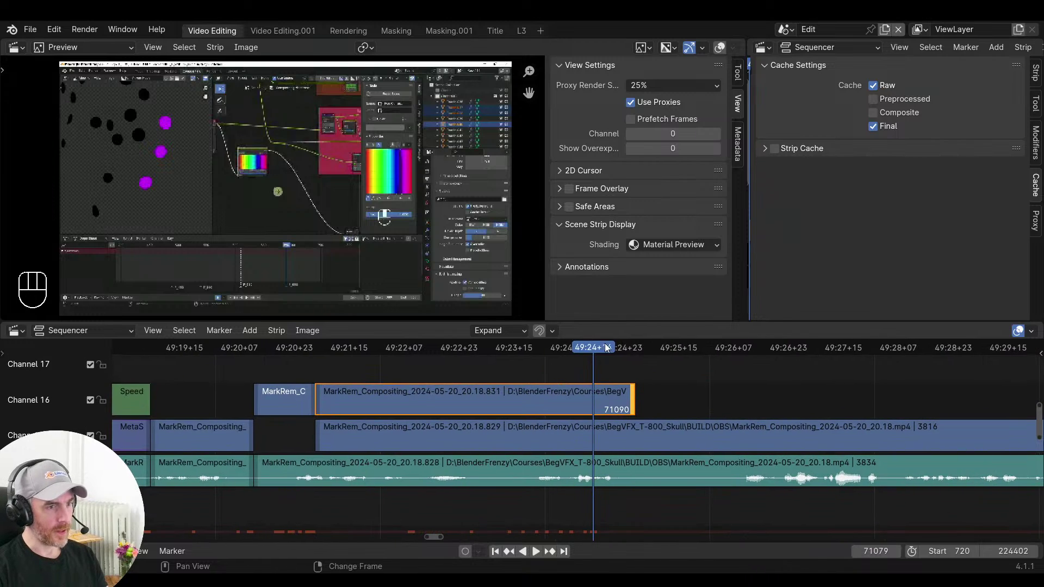
{"action": "left_click", "coordinate": [546, 350]}
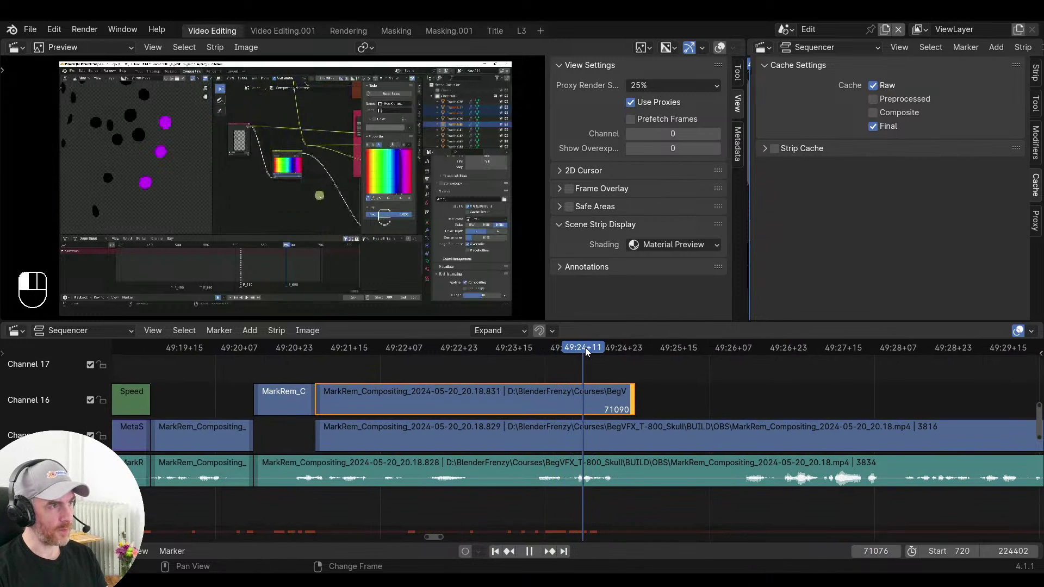
{"action": "left_click_drag", "start_coordinate": [586, 351], "coordinate": [586, 352]}
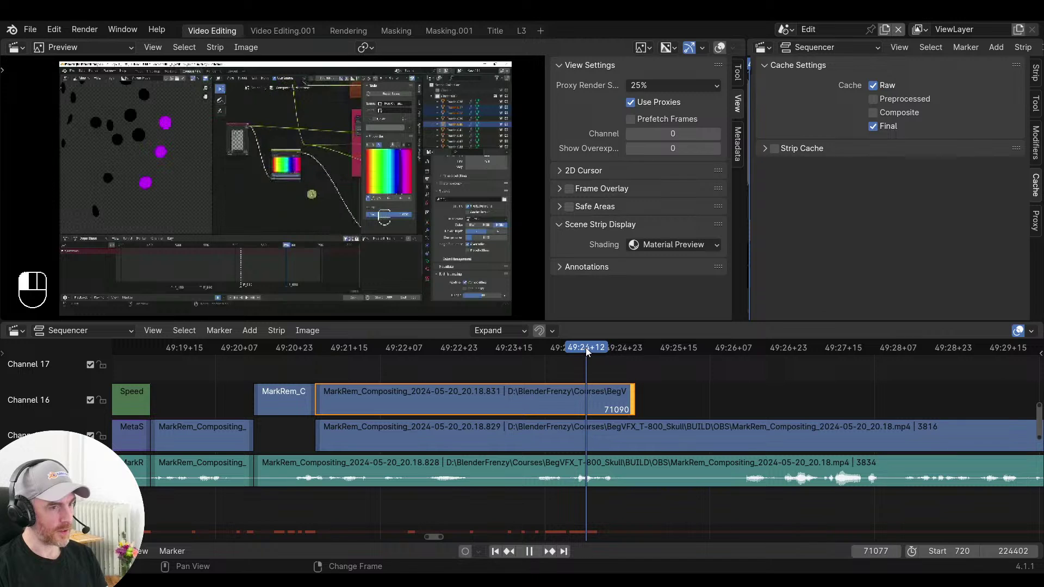
Trim the start of the second channel 16 piece to frame 71077 and slide it back against the first piece at frame 70998
{"action": "left_click", "coordinate": [321, 401]}
{"action": "left_click", "coordinate": [321, 401]}
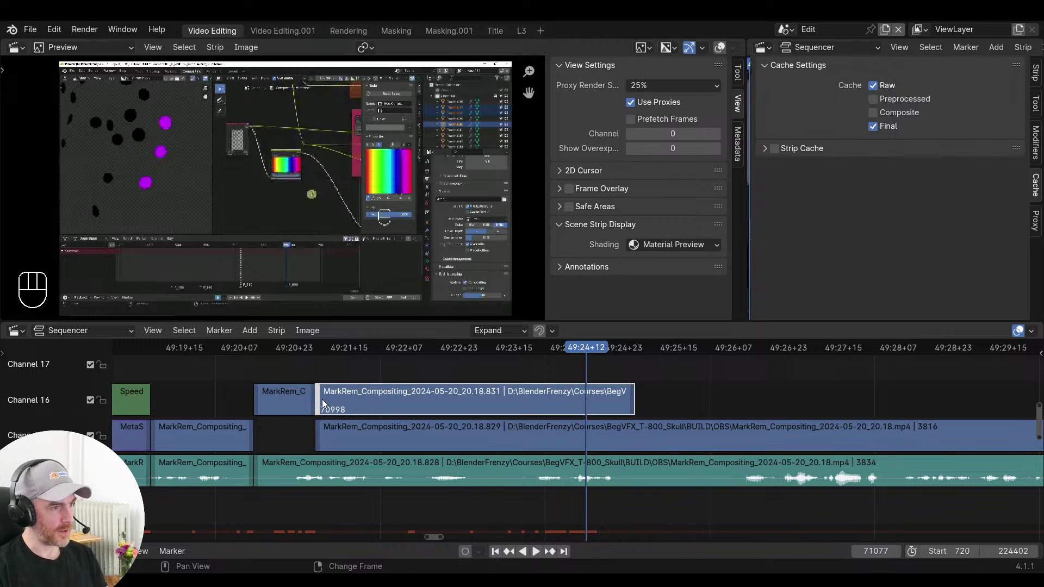
{"action": "key", "text": "s"}
{"action": "key", "text": "g"}
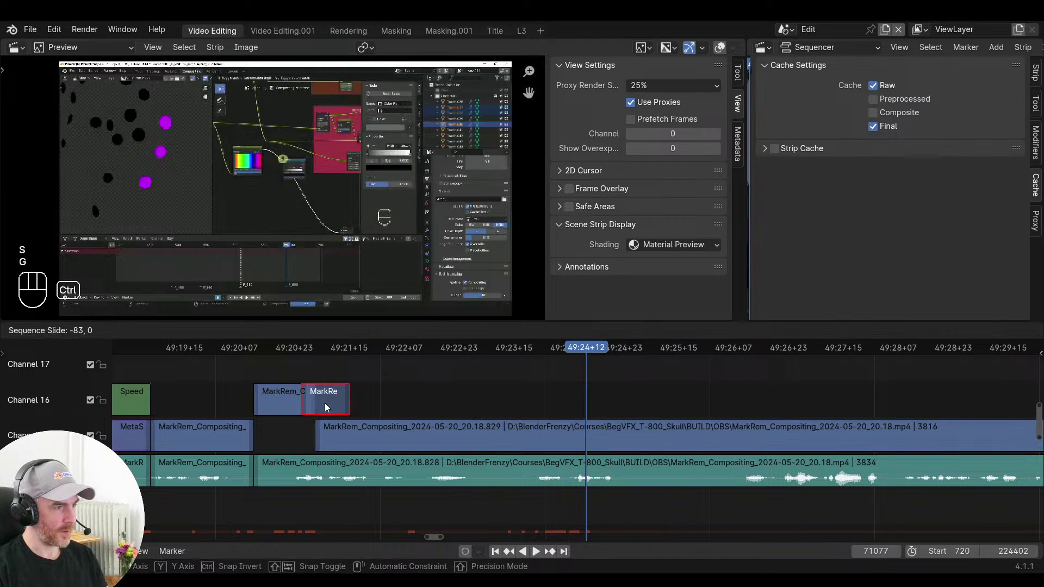
{"action": "left_click", "coordinate": [331, 396]}
Group the two channel 16 pieces into a meta strip and add a Speed Control effect to it
{"action": "middle_click_drag", "start_coordinate": [280, 381], "coordinate": [425, 373]}
{"action": "left_click_drag", "start_coordinate": [408, 351], "coordinate": [460, 389]}
{"action": "key", "text": "ctrl+g"}
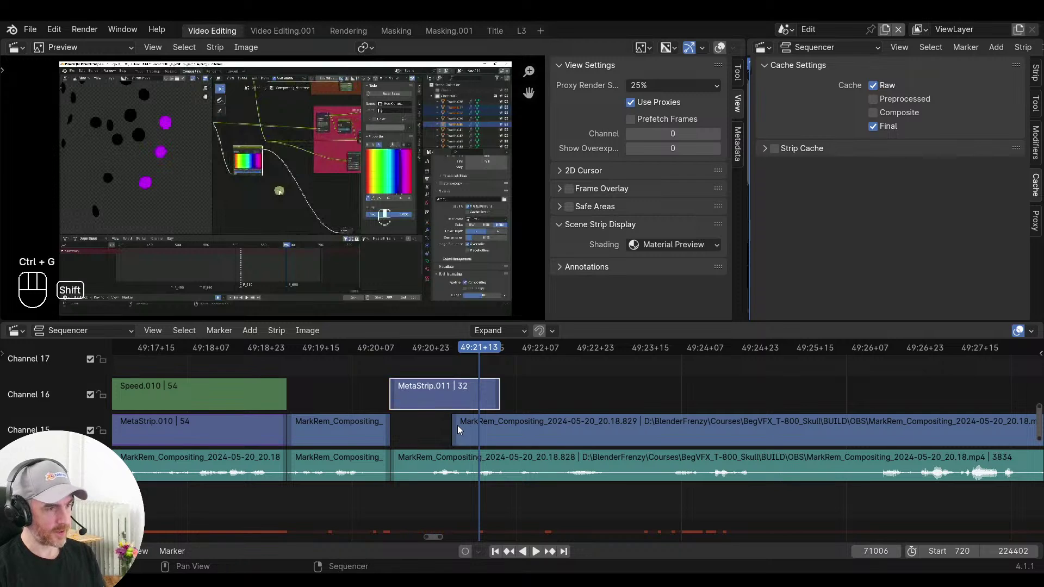
{"action": "key", "text": "shift+a"}
{"action": "mouse_move", "coordinate": [458, 429]}
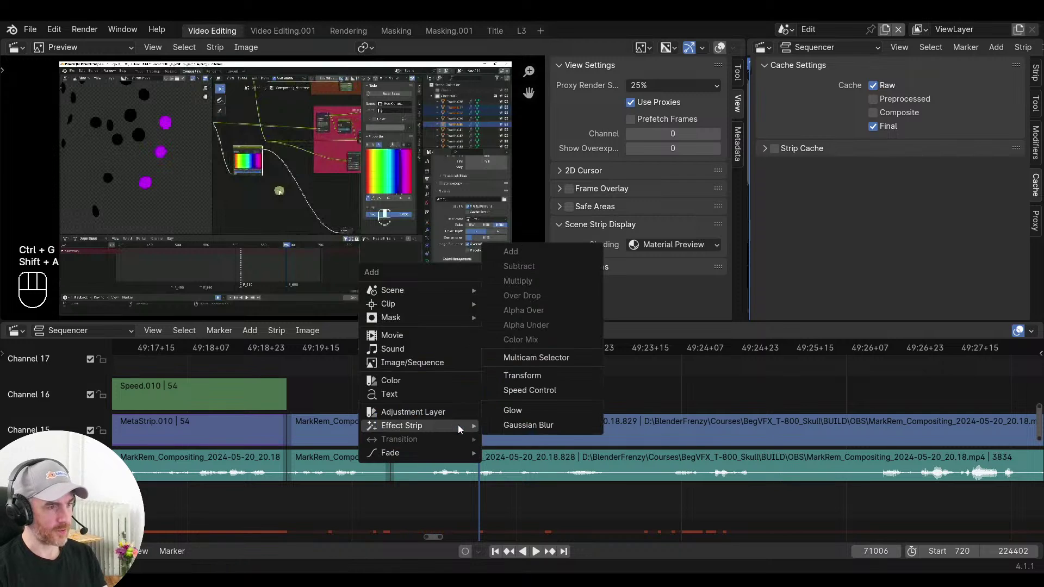
{"action": "left_click", "coordinate": [505, 392]}
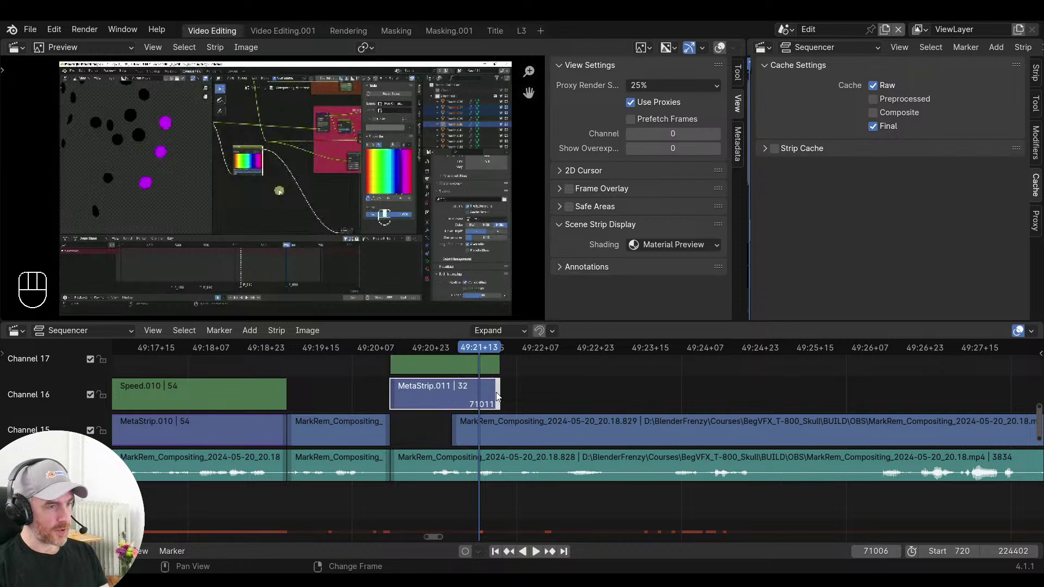
Shorten the meta strip's end to frame 70997 to fit the gap, and replay the section
{"action": "key", "text": "g"}
{"action": "left_click", "coordinate": [445, 401]}
{"action": "key", "text": "space"}
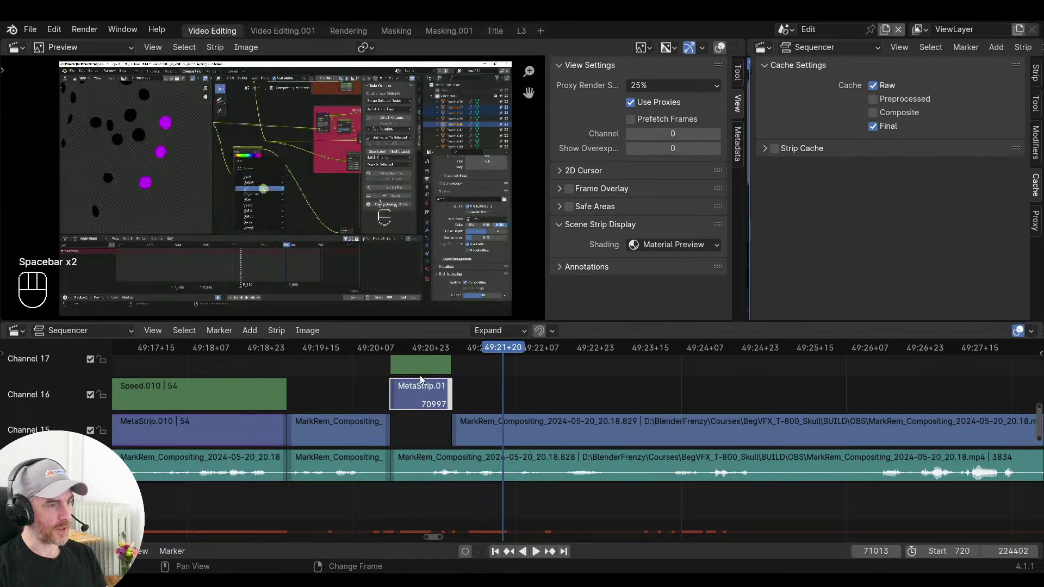
Move the last meta strip and its speed effect down one channel into the video gap at frame 70980, and replay from frame 70976
{"action": "left_click_drag", "start_coordinate": [374, 372], "coordinate": [435, 406]}
{"action": "key", "text": "g"}
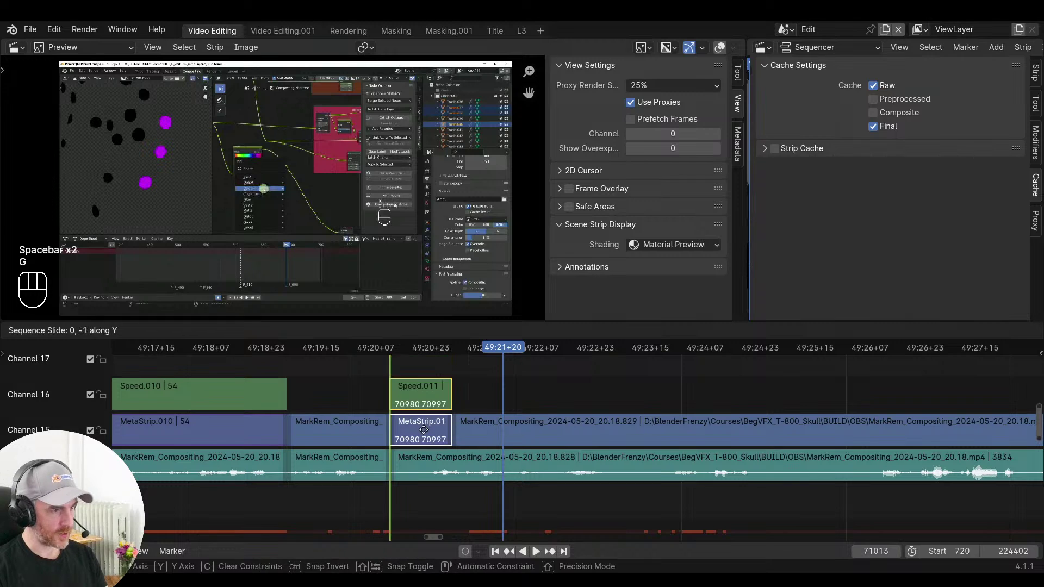
{"action": "left_click", "coordinate": [423, 429]}
{"action": "right_click", "coordinate": [379, 386]}
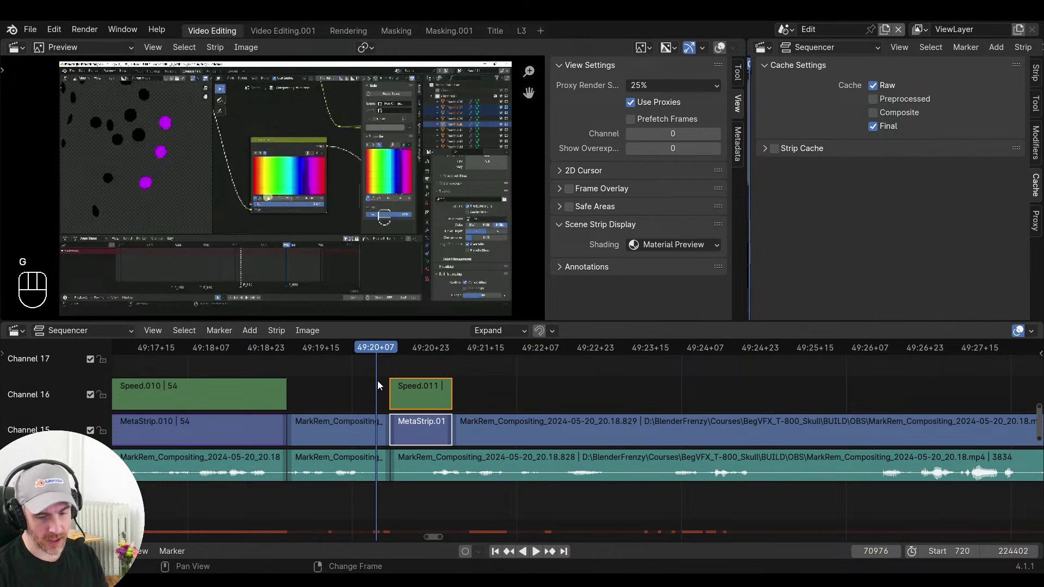
{"action": "key", "text": "space"}
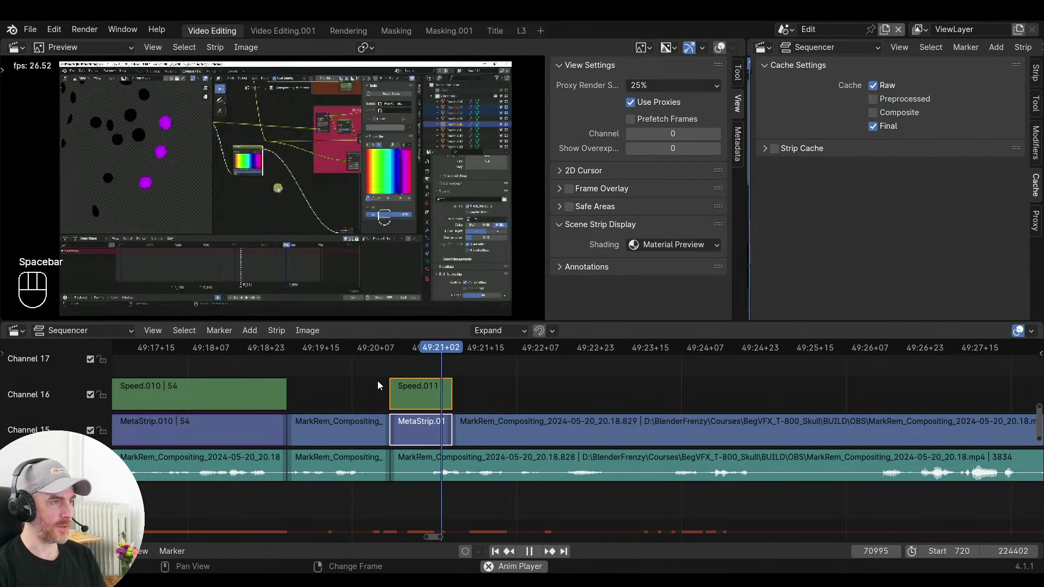
Split the video and audio at frame 71380, trim the silence from the start of the following pieces, and close the gap
{"action": "middle_click_drag", "start_coordinate": [560, 412], "coordinate": [380, 404]}
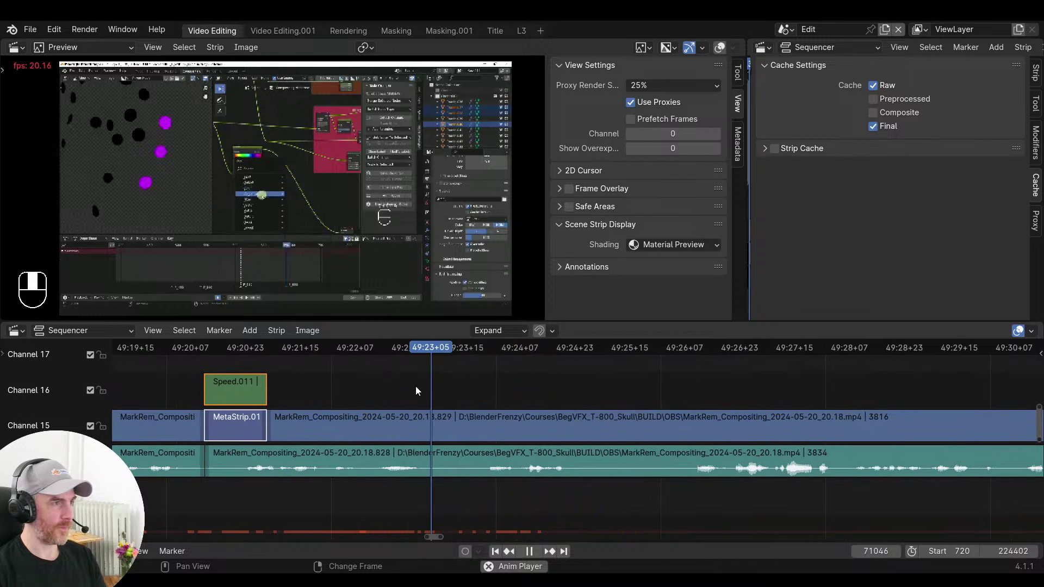
{"action": "middle_click_drag", "start_coordinate": [557, 405], "coordinate": [442, 399]}
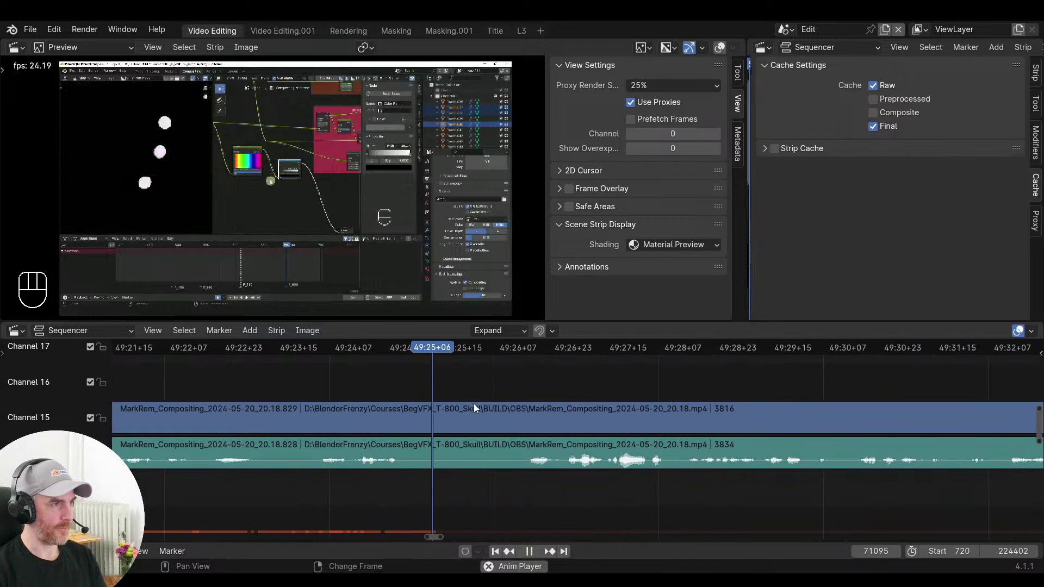
{"action": "middle_click_drag", "start_coordinate": [622, 407], "coordinate": [569, 440]}
{"action": "scroll", "coordinate": [568, 440], "scroll_direction": "right", "scroll_amount": 4, "text": "ctrl"}
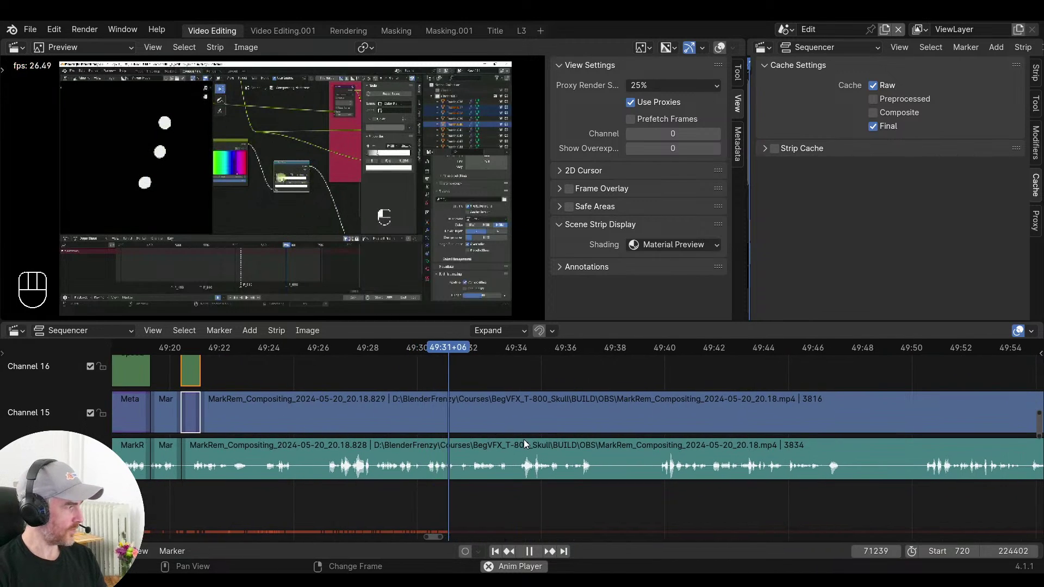
{"action": "scroll", "coordinate": [522, 443], "scroll_direction": "right", "scroll_amount": 2, "text": "ctrl"}
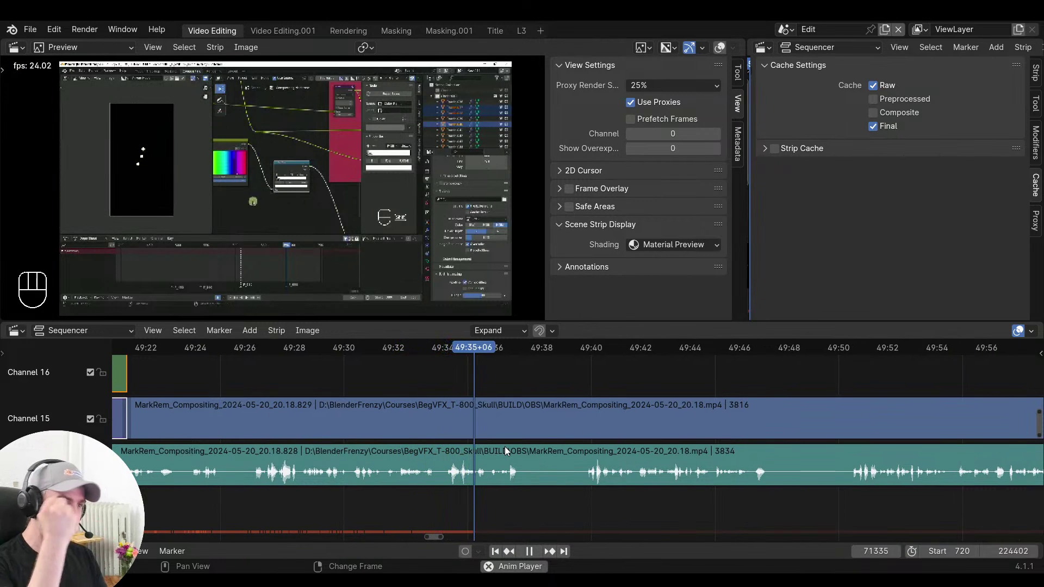
{"action": "key", "text": "space"}
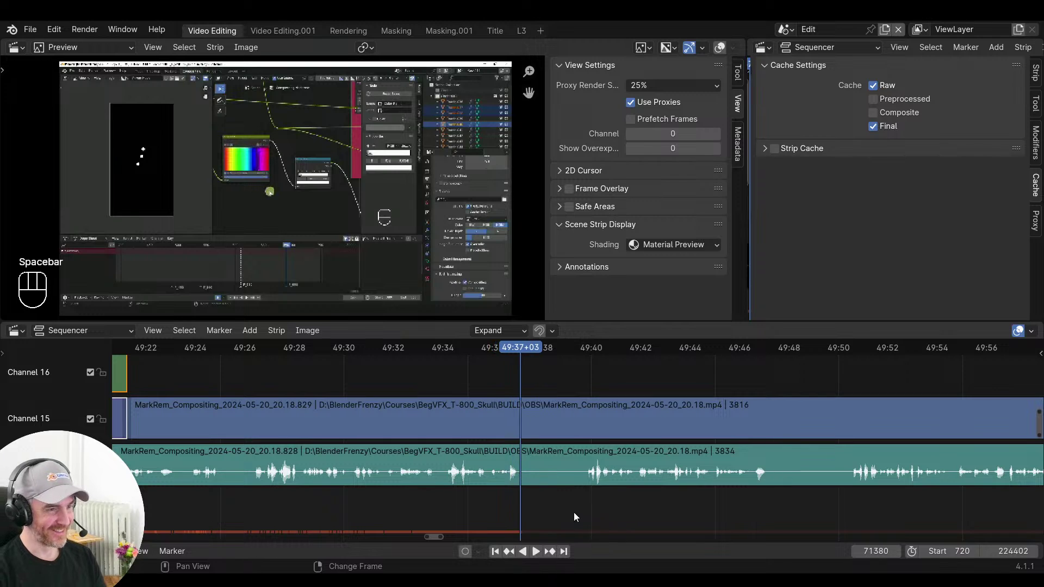
{"action": "key", "text": "f"}
{"action": "key", "text": "space"}
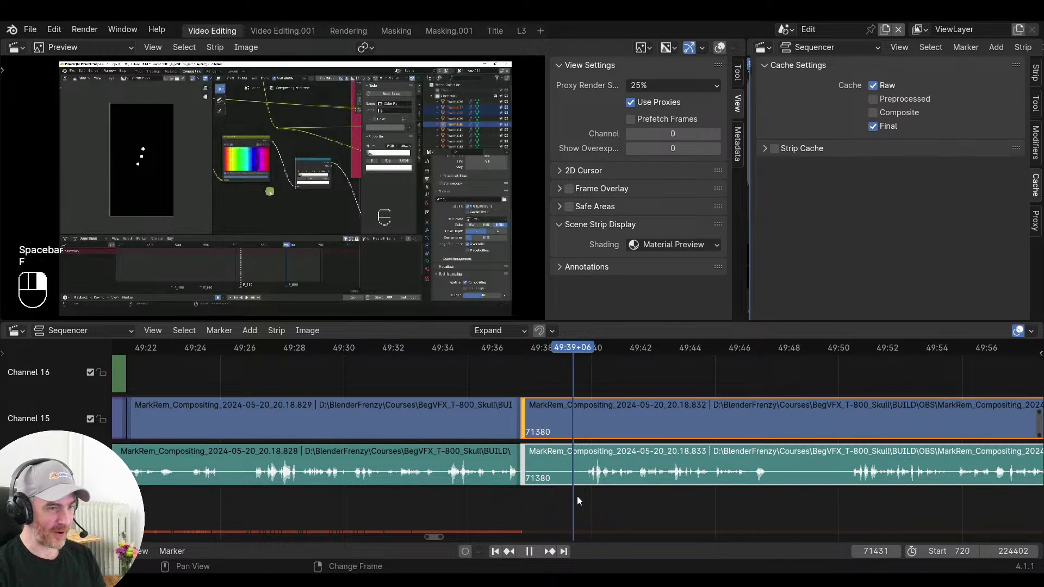
{"action": "left_click_drag", "start_coordinate": [586, 497], "coordinate": [577, 499]}
{"action": "key", "text": "shift+s"}
{"action": "key", "text": "v"}
{"action": "key", "text": "space"}
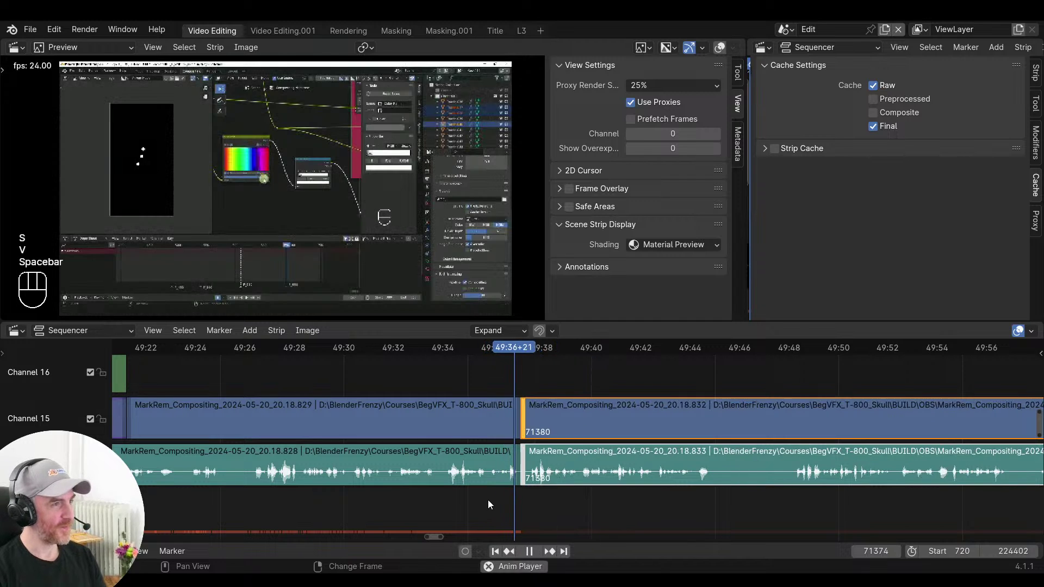
Split video and audio at frame 71564, trim the silence that follows, and pull the rest back against the cut
{"action": "middle_click_drag", "start_coordinate": [487, 500], "coordinate": [337, 478]}
{"action": "scroll", "coordinate": [347, 481], "scroll_direction": "right", "scroll_amount": 5, "text": "ctrl"}
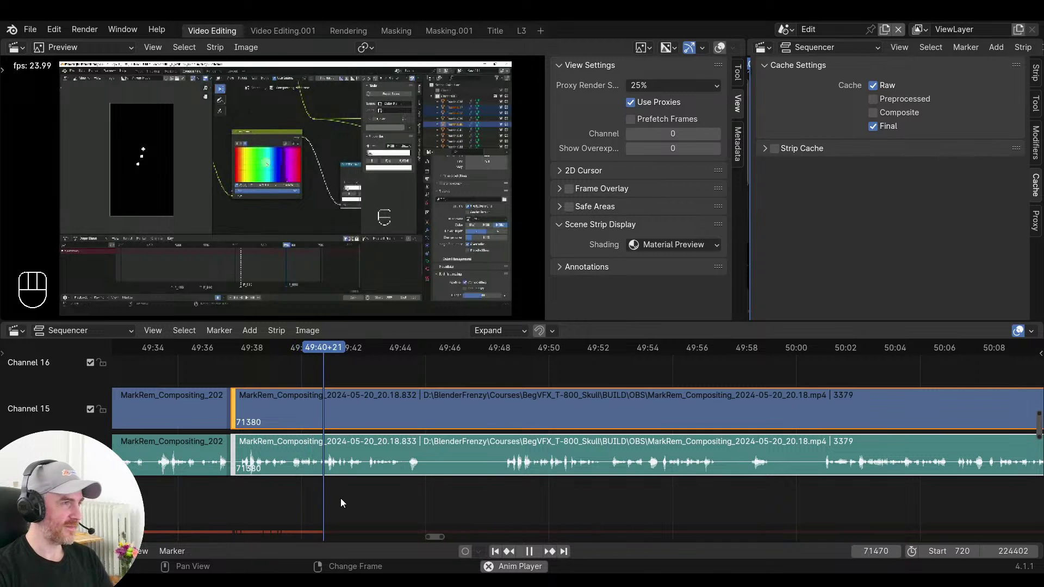
{"action": "middle_click_drag", "start_coordinate": [340, 498], "coordinate": [381, 511]}
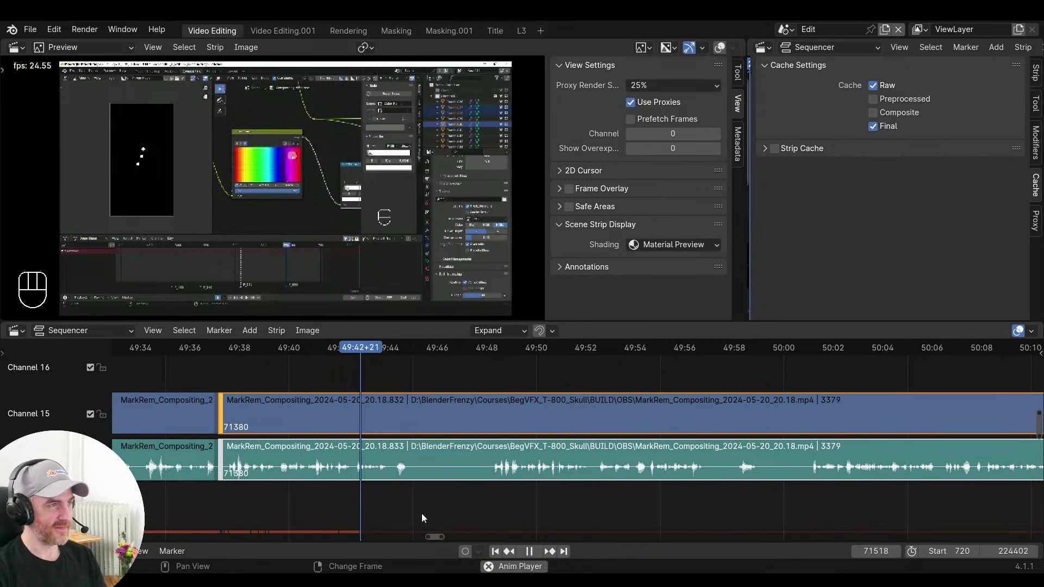
{"action": "key", "text": "space"}
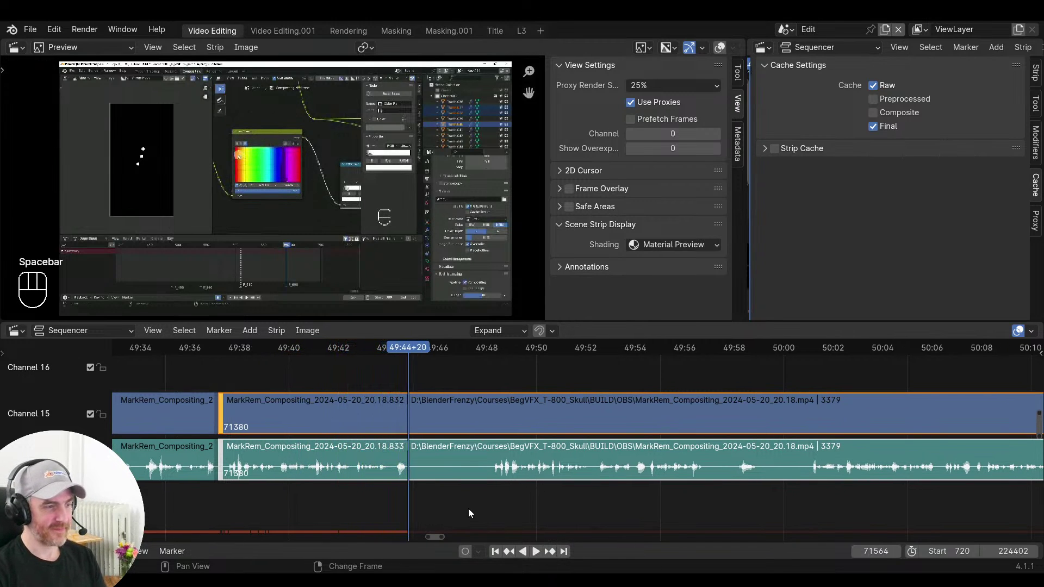
{"action": "key", "text": "f"}
{"action": "right_click", "coordinate": [490, 502]}
{"action": "key", "text": "s"}
{"action": "right_click", "coordinate": [376, 500]}
{"action": "key", "text": "v"}
{"action": "key", "text": "space"}
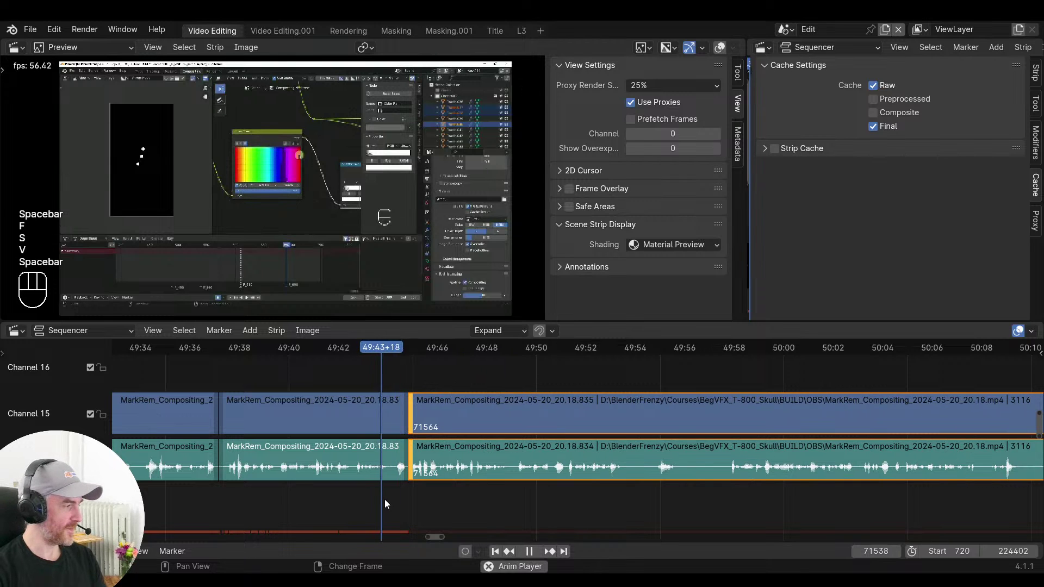
Delete the video and audio pieces between frames 71380 and 71564, close the gap, and replay across the join
{"action": "middle_click_drag", "start_coordinate": [469, 505], "coordinate": [530, 503]}
{"action": "right_click", "coordinate": [337, 505]}
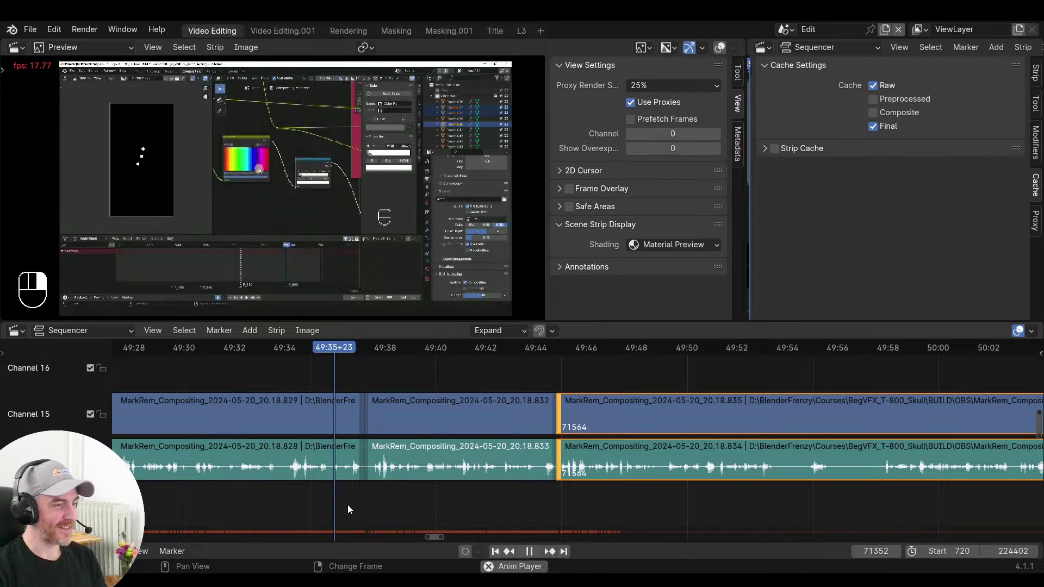
{"action": "right_click", "coordinate": [374, 504]}
{"action": "key", "text": "space"}
{"action": "left_click_drag", "start_coordinate": [456, 500], "coordinate": [454, 458]}
{"action": "key", "text": "x"}
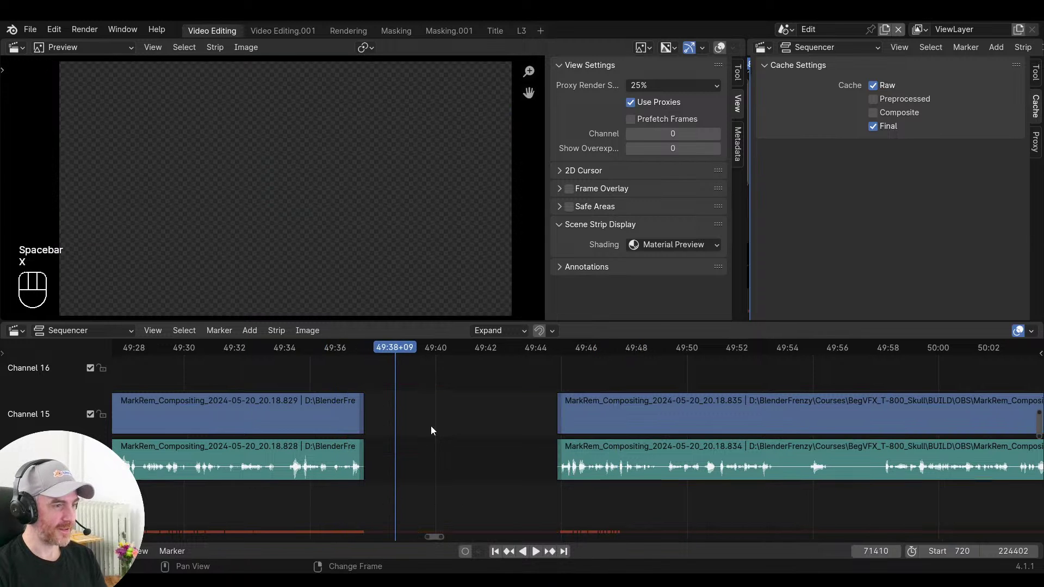
{"action": "right_click", "coordinate": [345, 450]}
{"action": "key", "text": "v"}
{"action": "key", "text": "space"}
{"action": "middle_click_drag", "start_coordinate": [345, 453], "coordinate": [462, 449]}
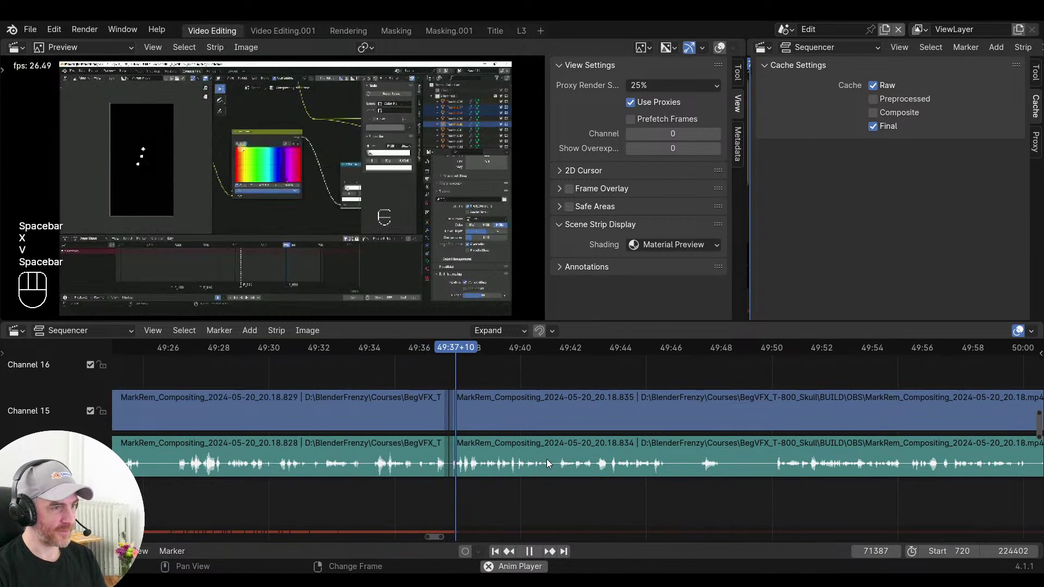
Play on past the join and split the video and audio at frame 71587
{"action": "middle_click_drag", "start_coordinate": [506, 510], "coordinate": [456, 491]}
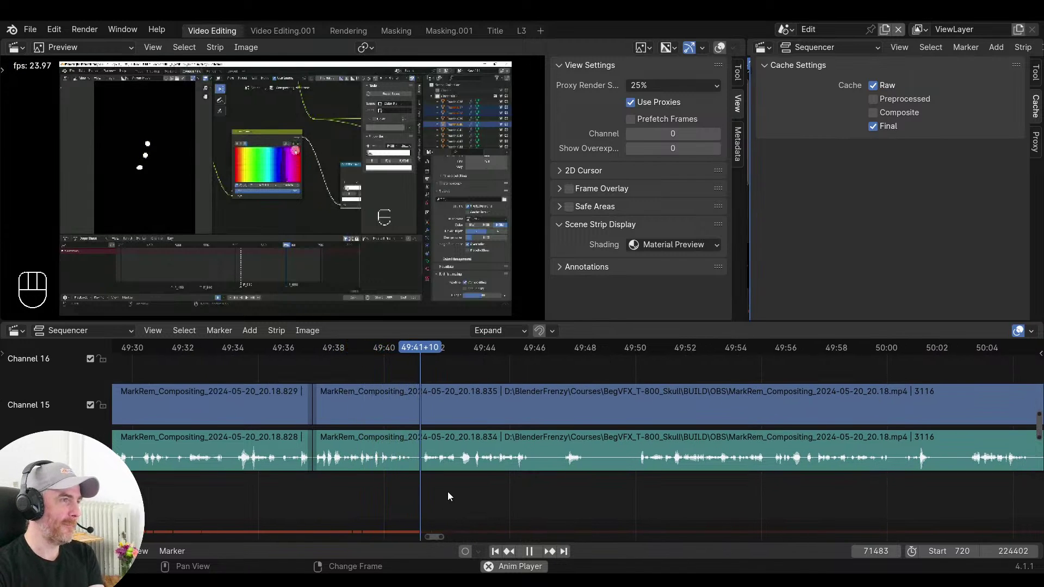
{"action": "middle_click_drag", "start_coordinate": [449, 494], "coordinate": [425, 514]}
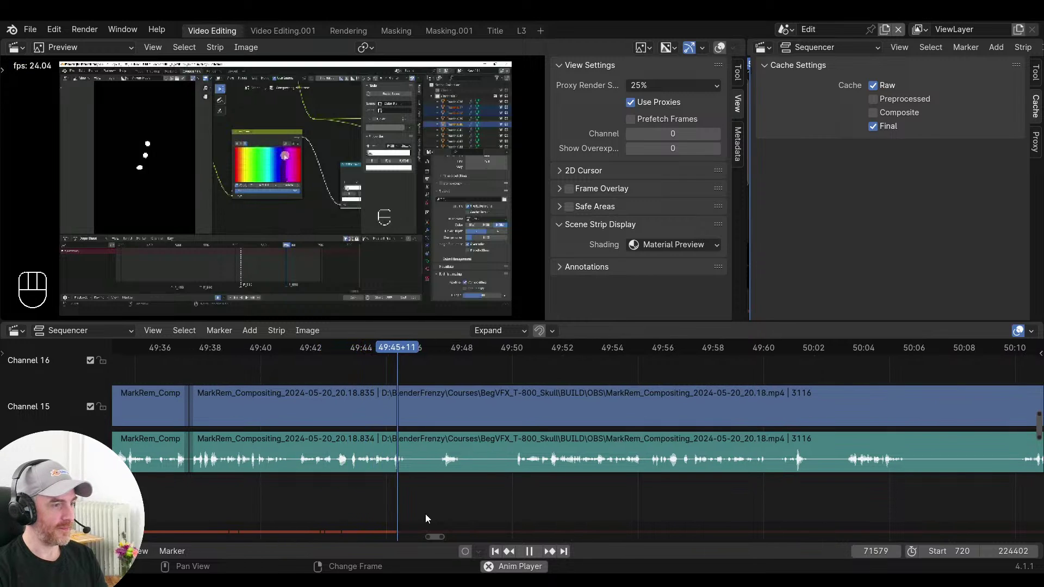
{"action": "key", "text": "space"}
{"action": "key", "text": "f"}
{"action": "left_click", "coordinate": [427, 399]}
{"action": "key", "text": "f"}
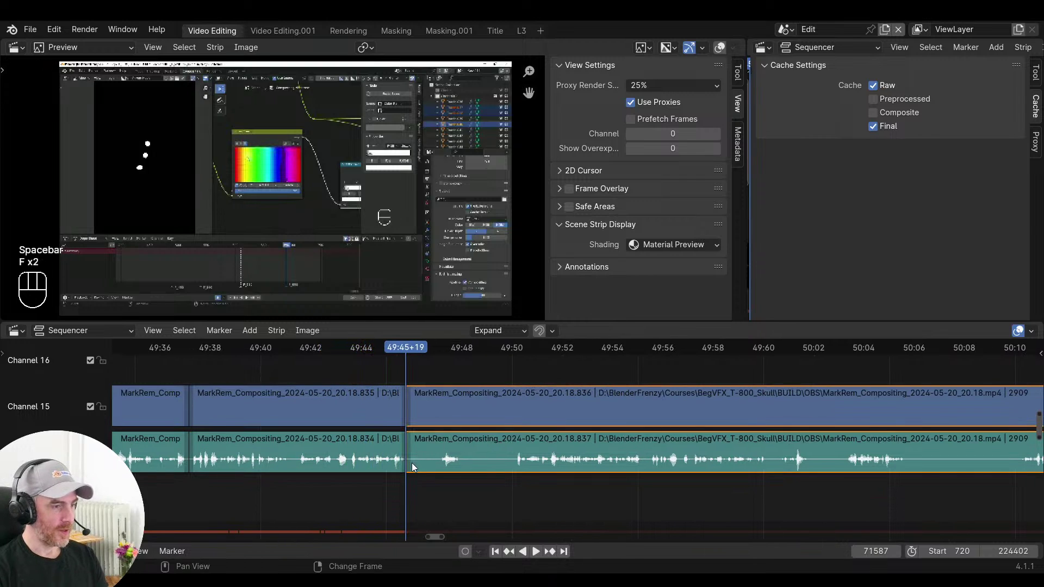
Trim the start of the pieces after the cut to frame 71619 and play on to frame 71638
{"action": "key", "text": "space"}
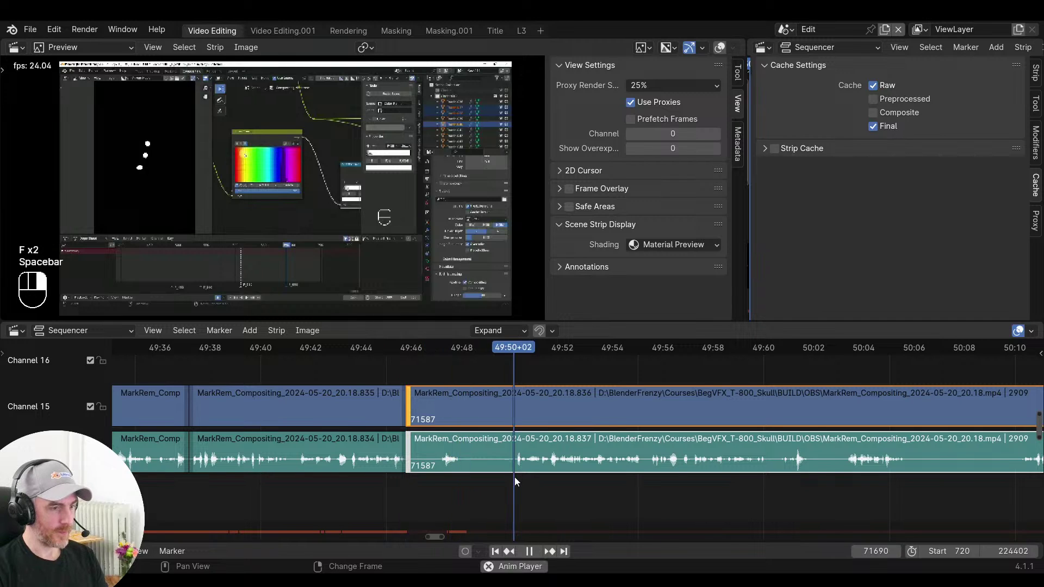
{"action": "key", "text": "space"}
{"action": "right_click_drag", "start_coordinate": [430, 480], "coordinate": [438, 482]}
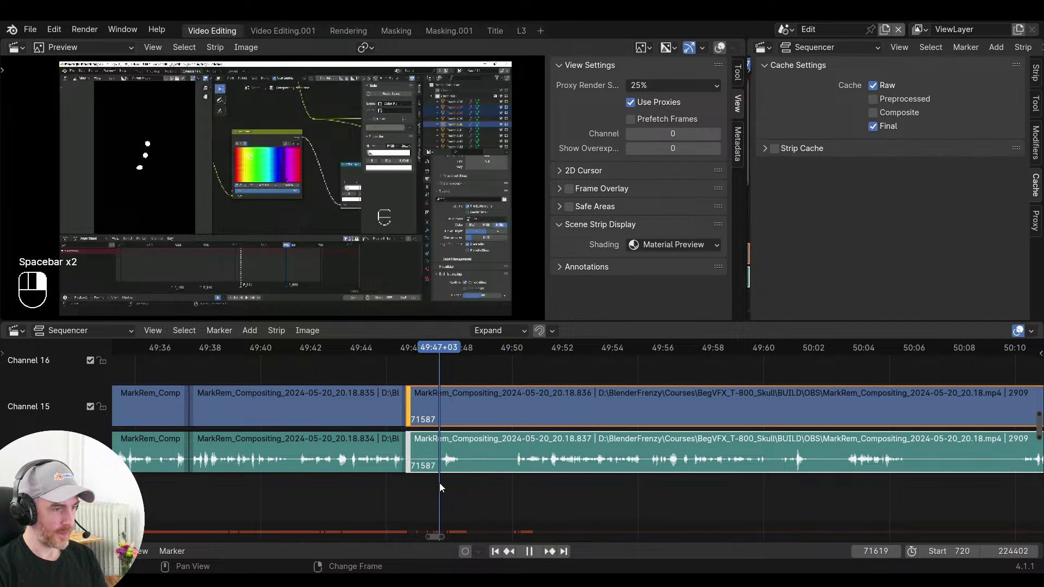
{"action": "key", "text": "s"}
{"action": "key", "text": "space"}
{"action": "key", "text": "space"}
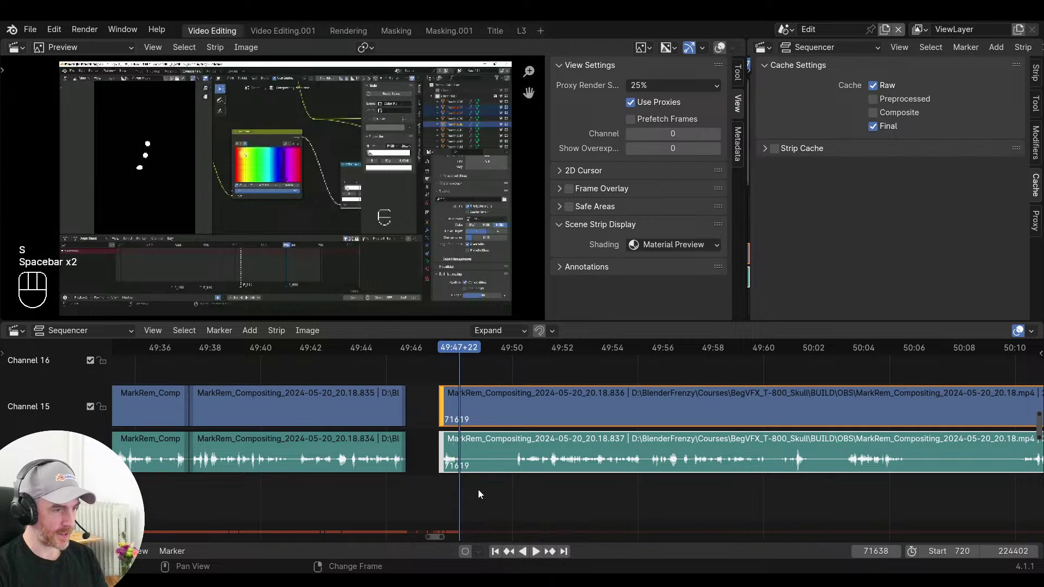
Split the strips at frame 71638, trim the silence after it, close both gaps, and replay the section
{"action": "key", "text": "f"}
{"action": "right_click_drag", "start_coordinate": [490, 484], "coordinate": [391, 487]}
{"action": "key", "text": "s"}
{"action": "key", "text": "v"}
{"action": "key", "text": "v"}
{"action": "key", "text": "space"}
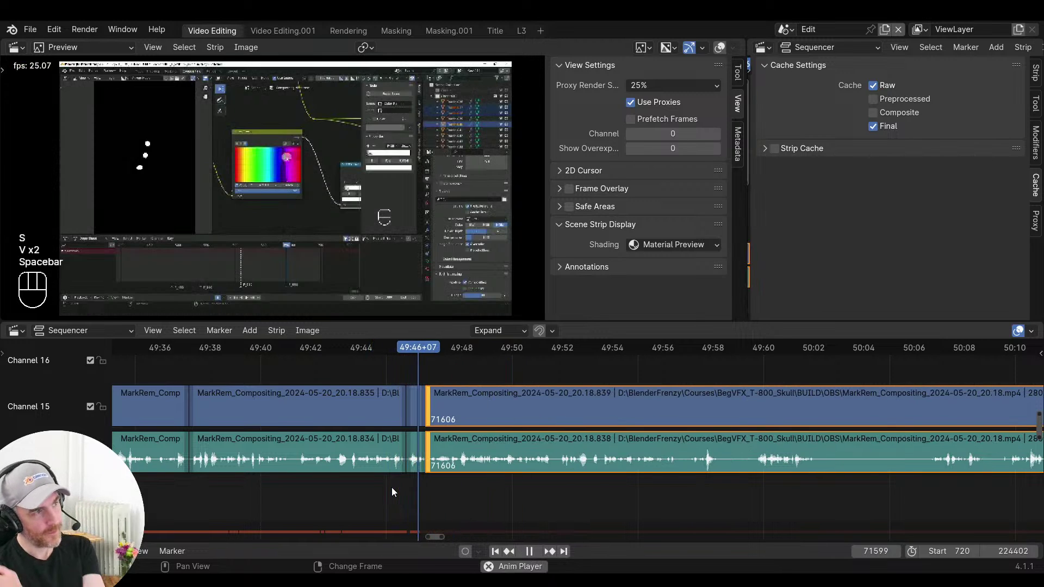
Play on, split the video and audio at frame 71886, cut the short silence behind it, and close the gap
{"action": "key", "text": "space"}
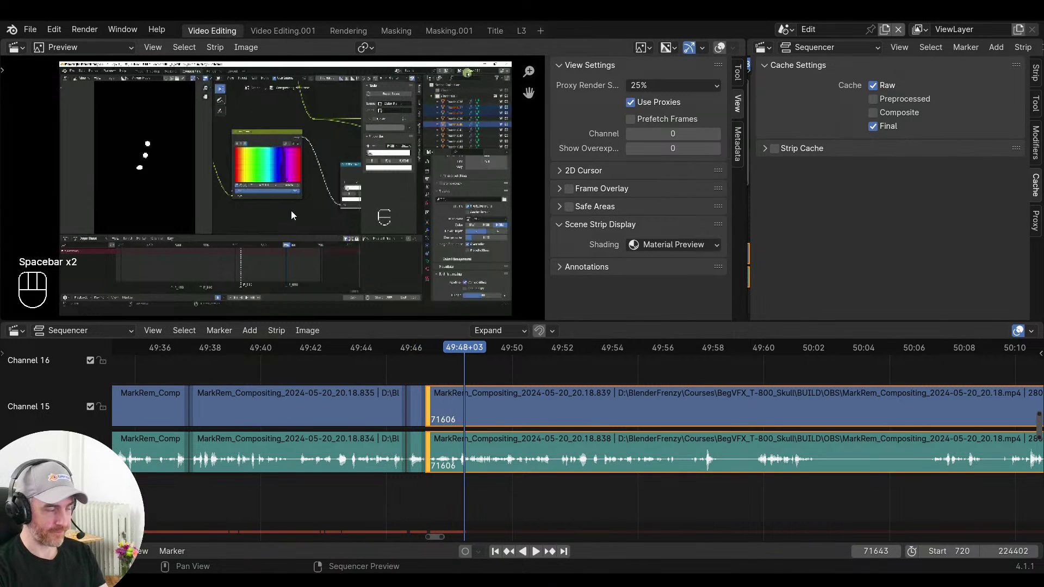
{"action": "key", "text": "space"}
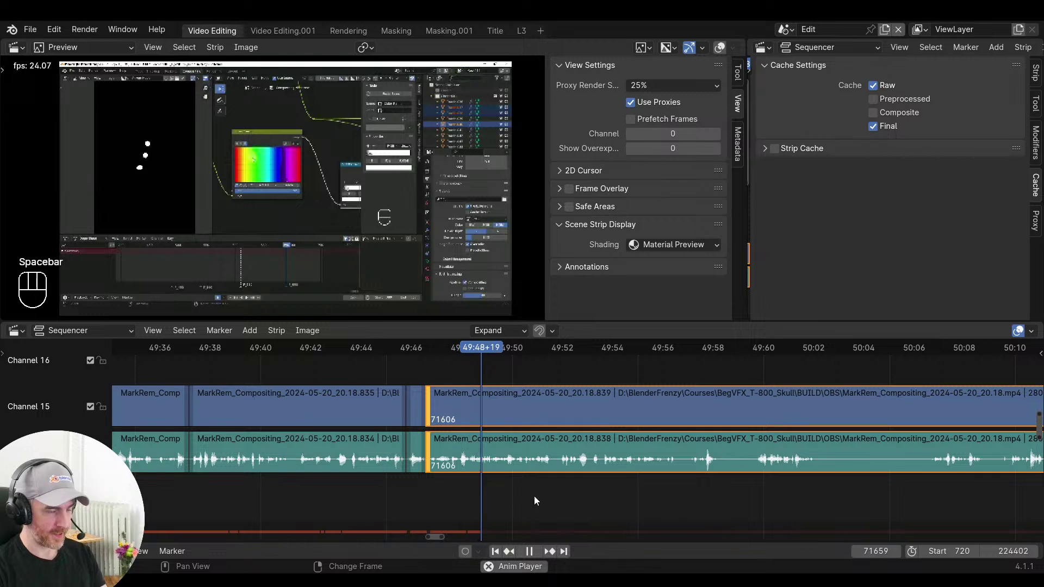
{"action": "middle_click_drag", "start_coordinate": [542, 497], "coordinate": [464, 498]}
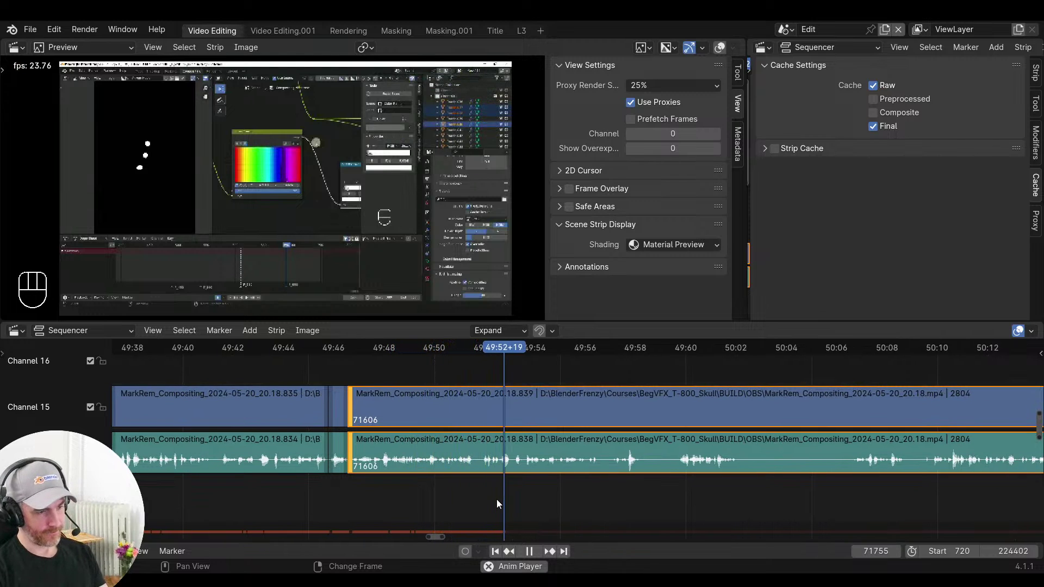
{"action": "mouse_move", "coordinate": [586, 503]}
{"action": "middle_mouse_down", "text": "ctrl"}
{"action": "mouse_move", "coordinate": [636, 517]}
{"action": "mouse_move", "coordinate": [604, 519]}
{"action": "mouse_move", "coordinate": [662, 506]}
{"action": "mouse_move", "coordinate": [585, 501]}
{"action": "middle_mouse_up", "text": "ctrl"}
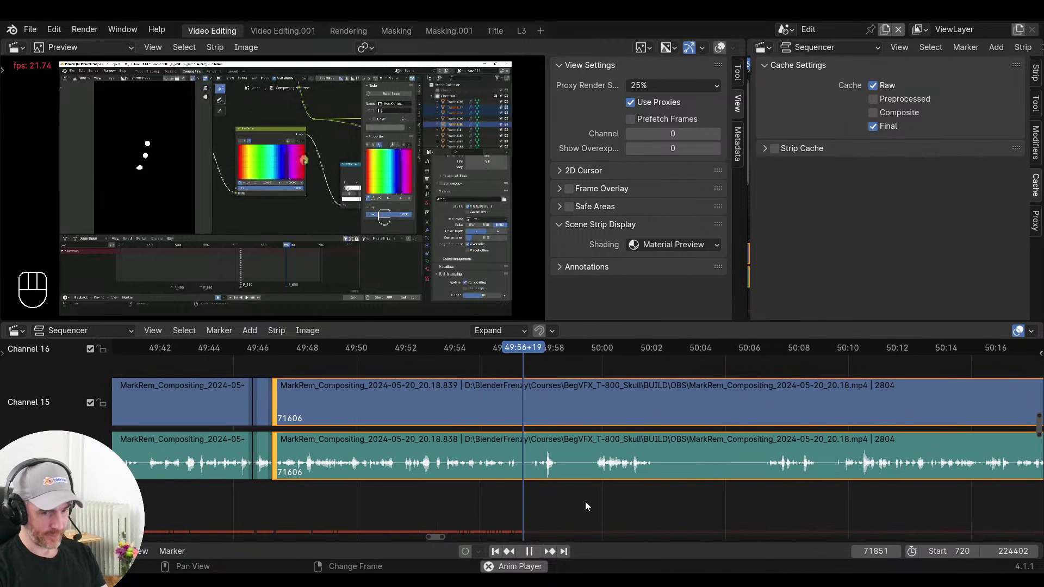
{"action": "key", "text": "space"}
{"action": "key", "text": "f"}
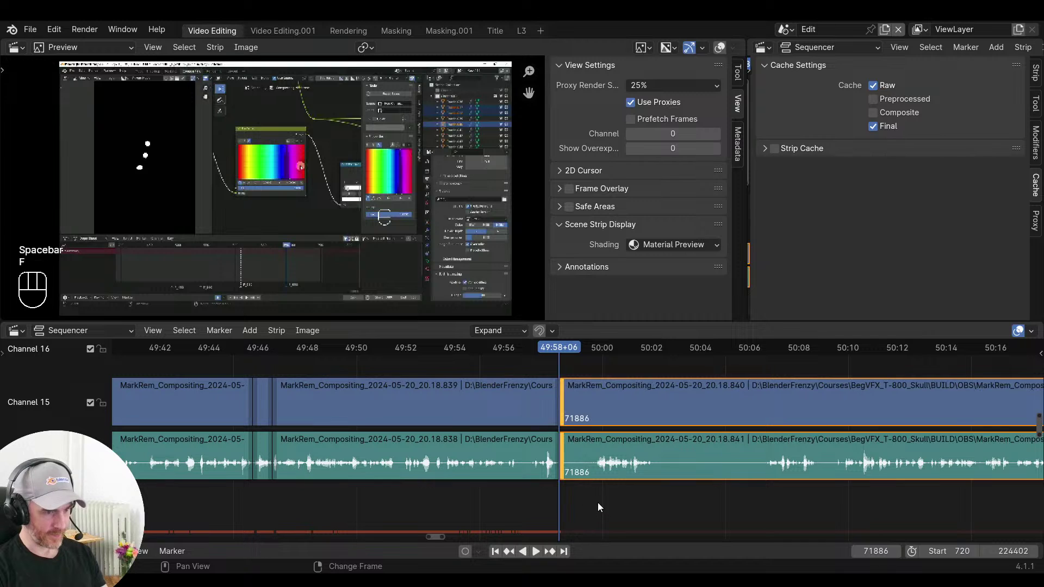
{"action": "key", "text": "space"}
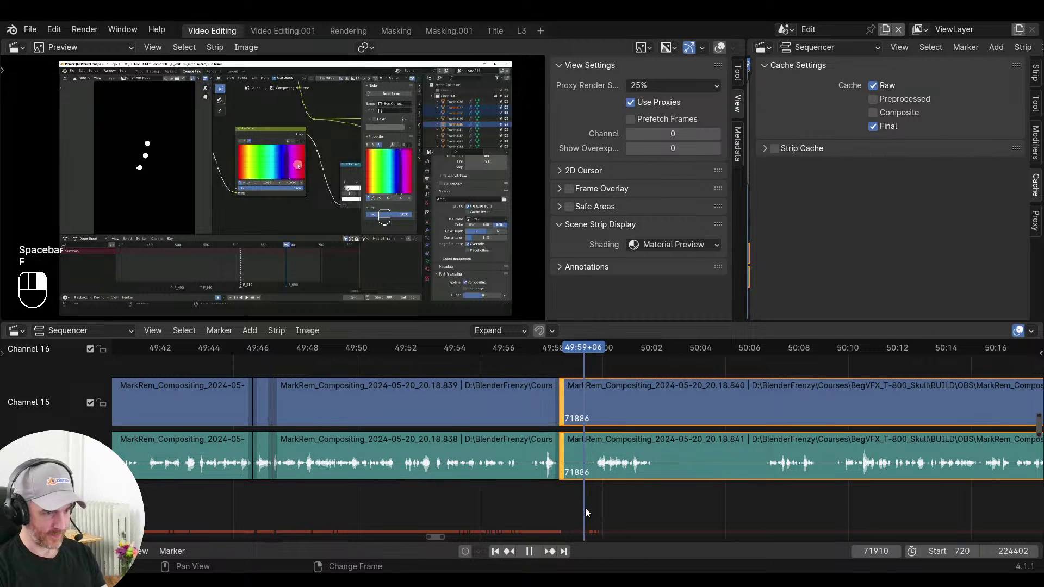
{"action": "key", "text": "s"}
{"action": "key", "text": "v"}
{"action": "key", "text": "space"}
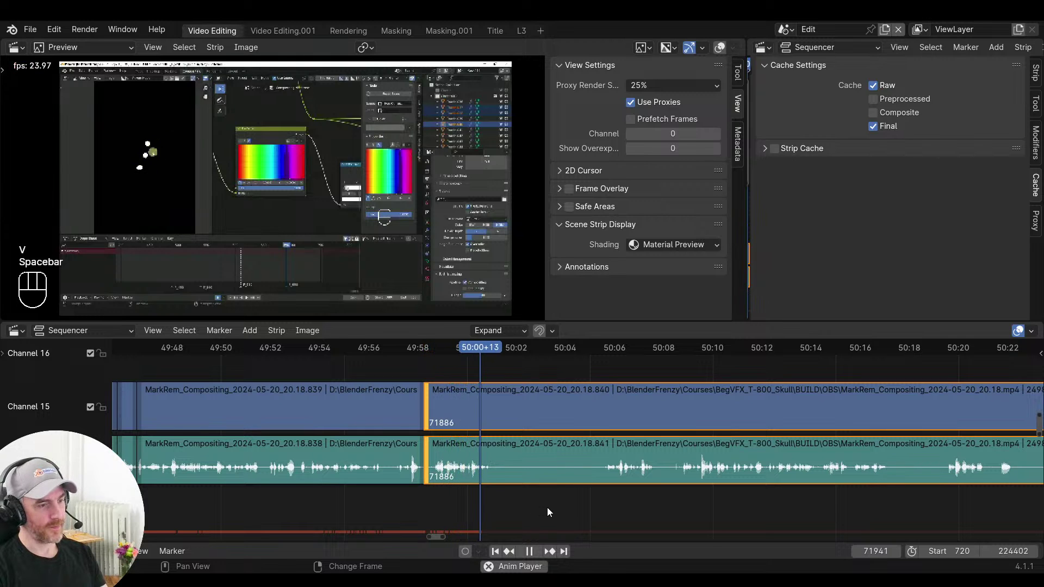
Split the strips at frame 71953, trim the following pieces' start to frame 72060, close the gap, and replay across the join
{"action": "key", "text": "space"}
{"action": "key", "text": "f"}
{"action": "right_click", "coordinate": [601, 508]}
{"action": "key", "text": "s"}
{"action": "key", "text": "space"}
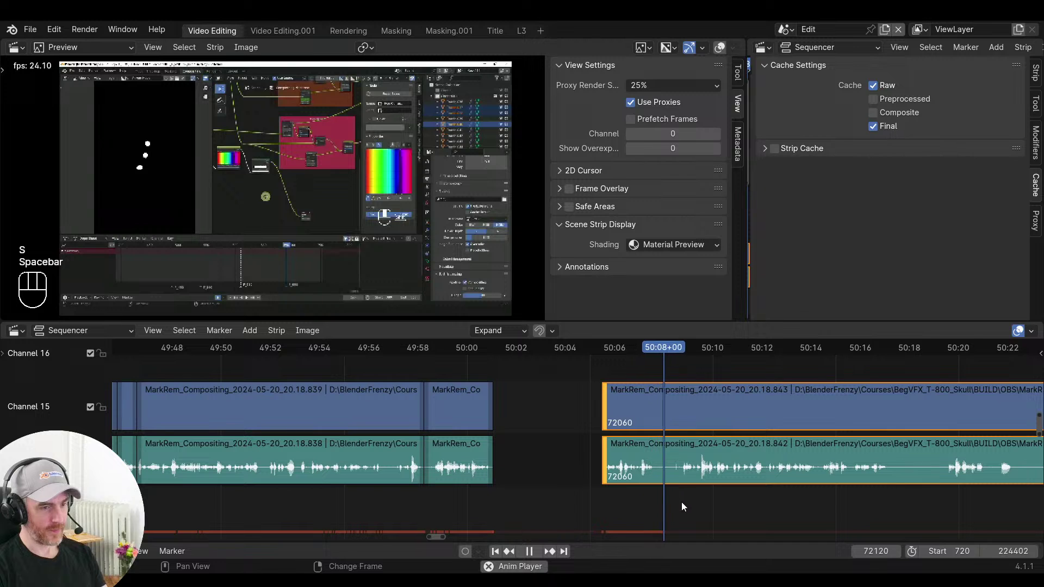
{"action": "right_click", "coordinate": [327, 503]}
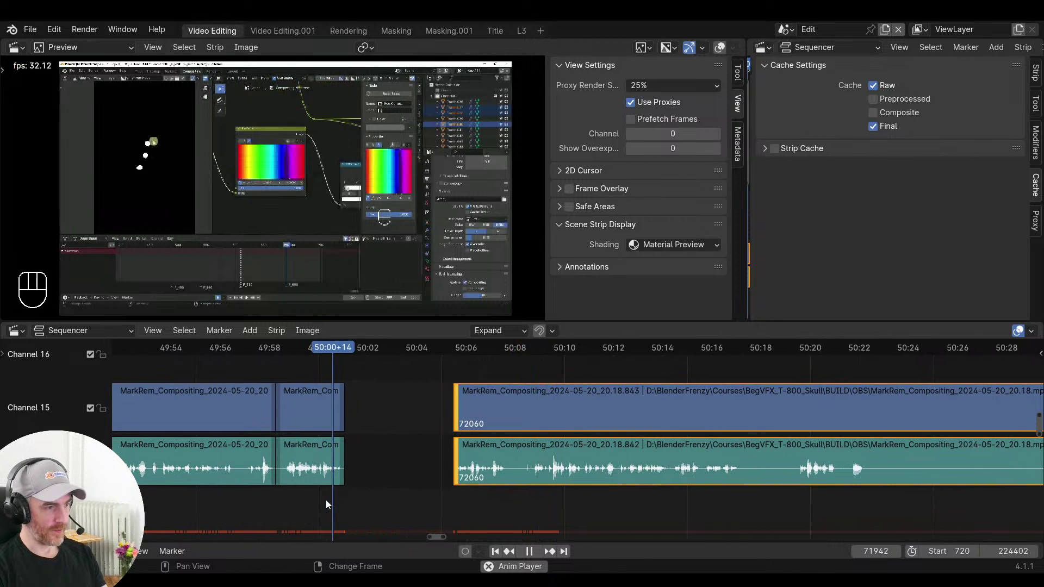
{"action": "key", "text": "v"}
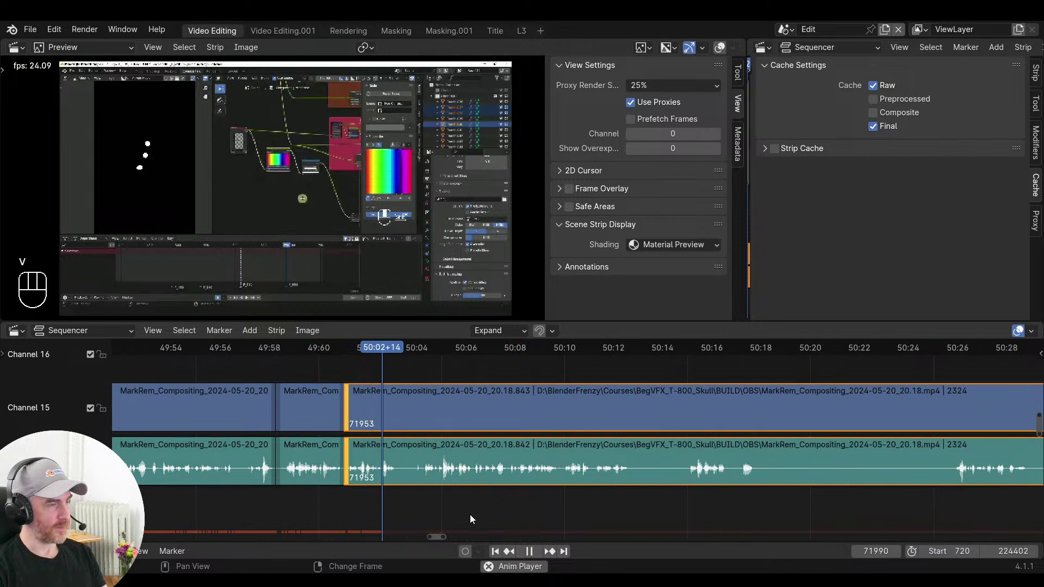
{"action": "middle_click_drag", "start_coordinate": [470, 519], "coordinate": [404, 495]}
{"action": "right_click", "coordinate": [403, 493]}
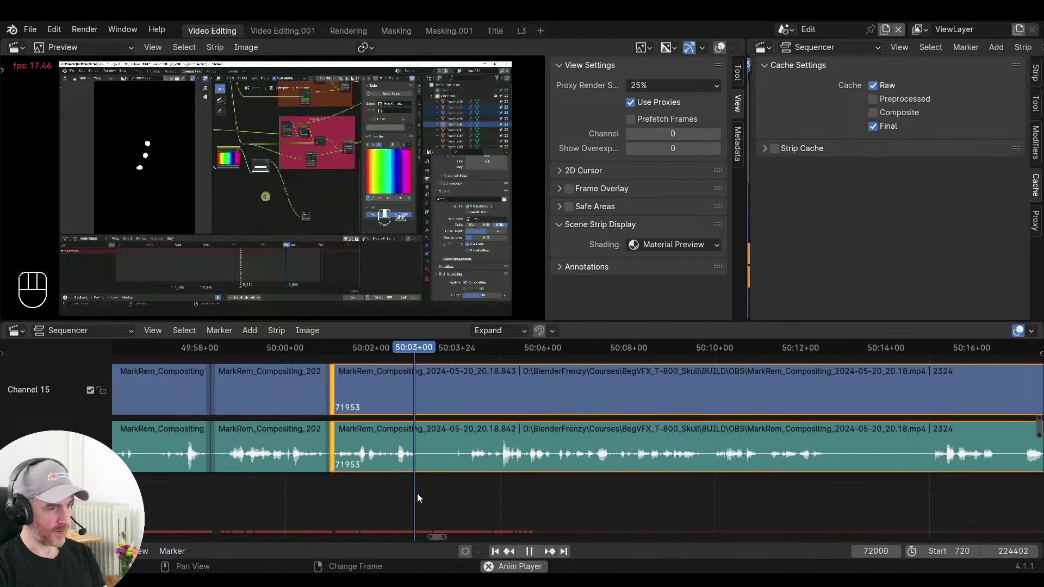
Split the strips just after frame 72000, trim the following pieces' start to frame 72020, close the gap, and play on
{"action": "key", "text": "space"}
{"action": "key", "text": "f"}
{"action": "key", "text": "s"}
{"action": "right_click", "coordinate": [393, 494]}
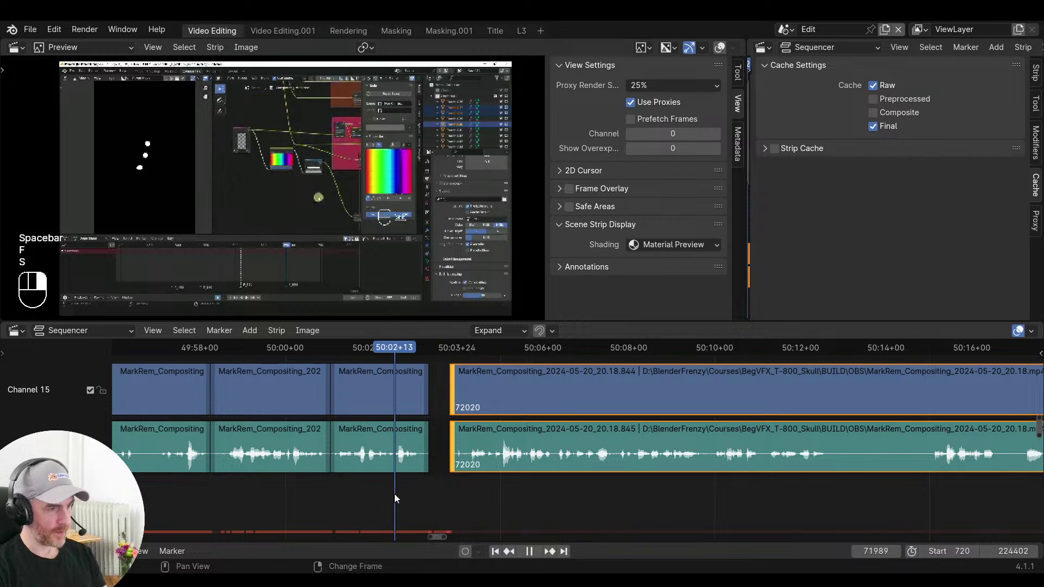
{"action": "key", "text": "v"}
{"action": "key", "text": "space"}
{"action": "middle_click_drag", "start_coordinate": [524, 491], "coordinate": [321, 492]}
{"action": "middle_click_drag", "start_coordinate": [557, 505], "coordinate": [482, 507], "text": "ctrl"}
{"action": "middle_click_drag", "start_coordinate": [451, 516], "coordinate": [449, 507], "text": "ctrl"}
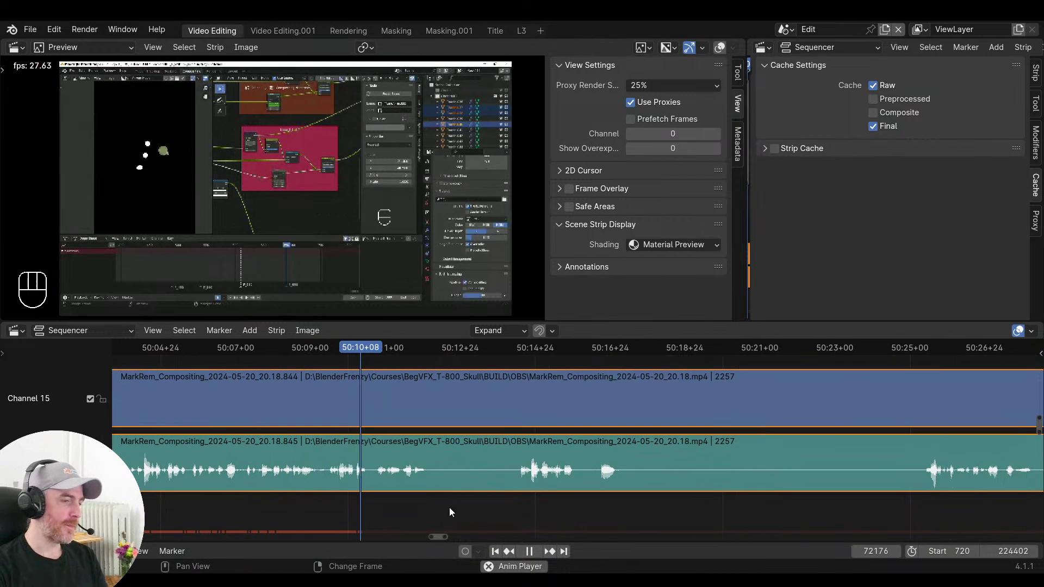
Split the strips at frame 72220, trim the following pieces' start to frame 72276, close the gap, and replay across the join
{"action": "key", "text": "space"}
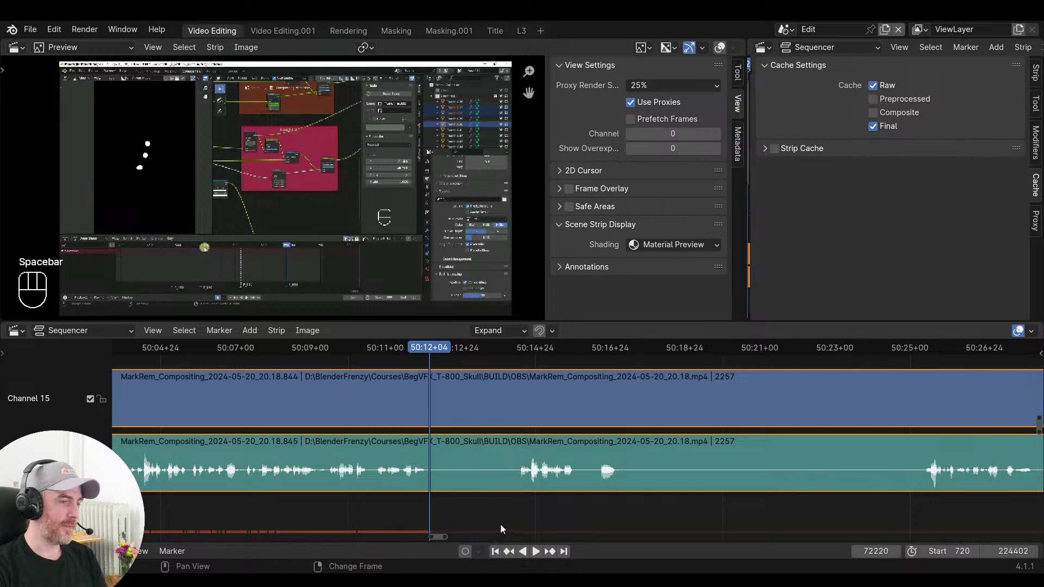
{"action": "key", "text": "f"}
{"action": "left_click", "coordinate": [517, 519]}
{"action": "key", "text": "s"}
{"action": "key", "text": "space"}
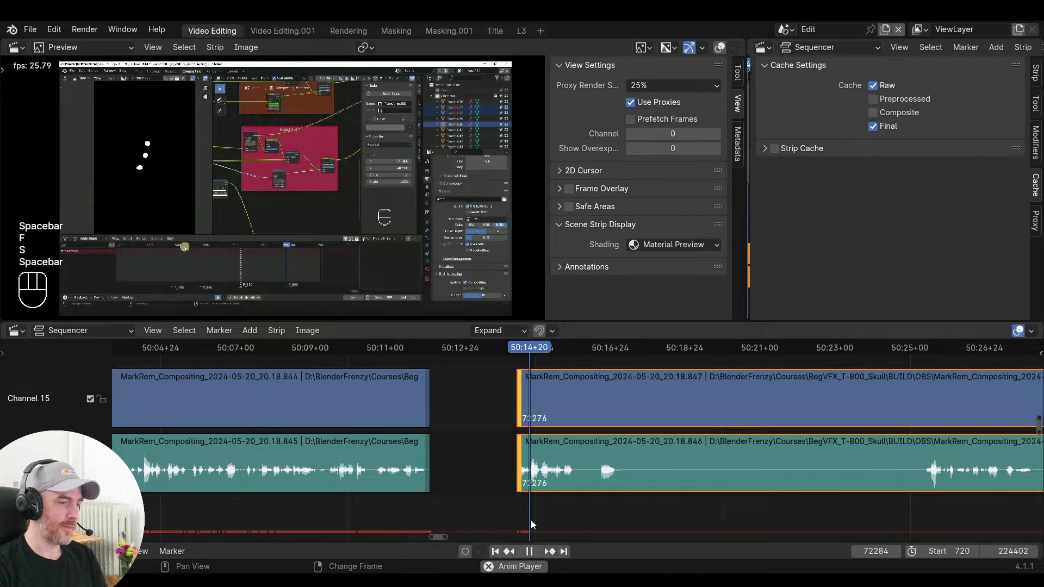
{"action": "left_click_drag", "start_coordinate": [877, 514], "coordinate": [908, 516]}
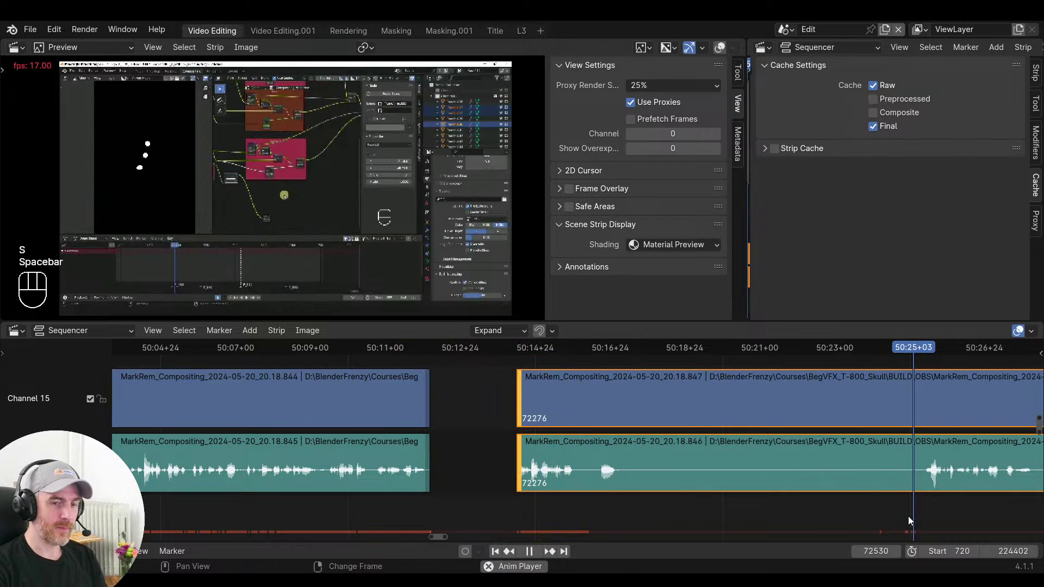
{"action": "left_click", "coordinate": [606, 516]}
{"action": "key", "text": "space"}
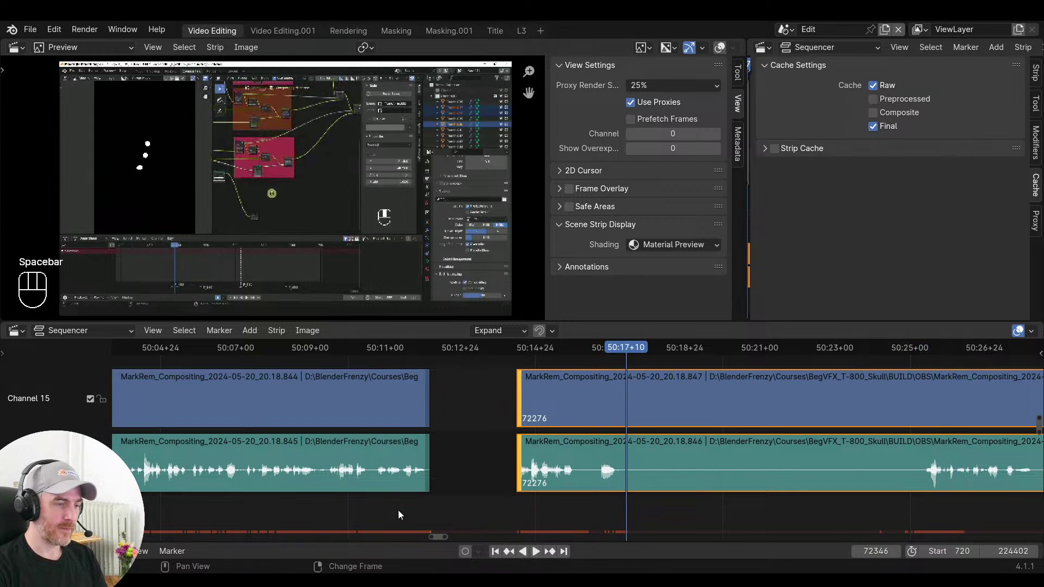
{"action": "left_click", "coordinate": [396, 513]}
{"action": "key", "text": "v"}
{"action": "key", "text": "space"}
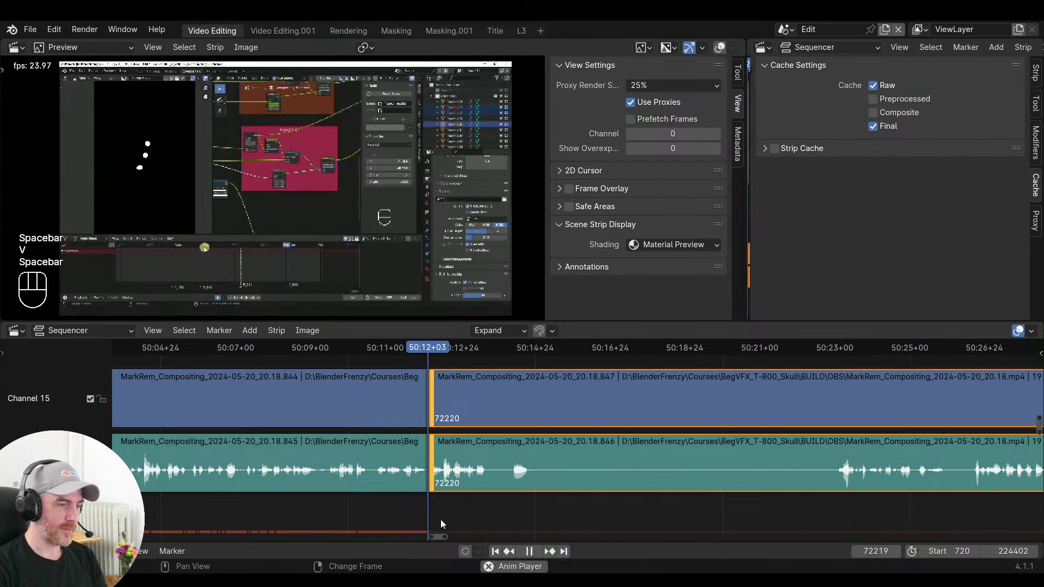
Split the video and audio at frame 72258 and trim the start of the following pieces to frame 72272
{"action": "key", "text": "space"}
{"action": "key", "text": "f"}
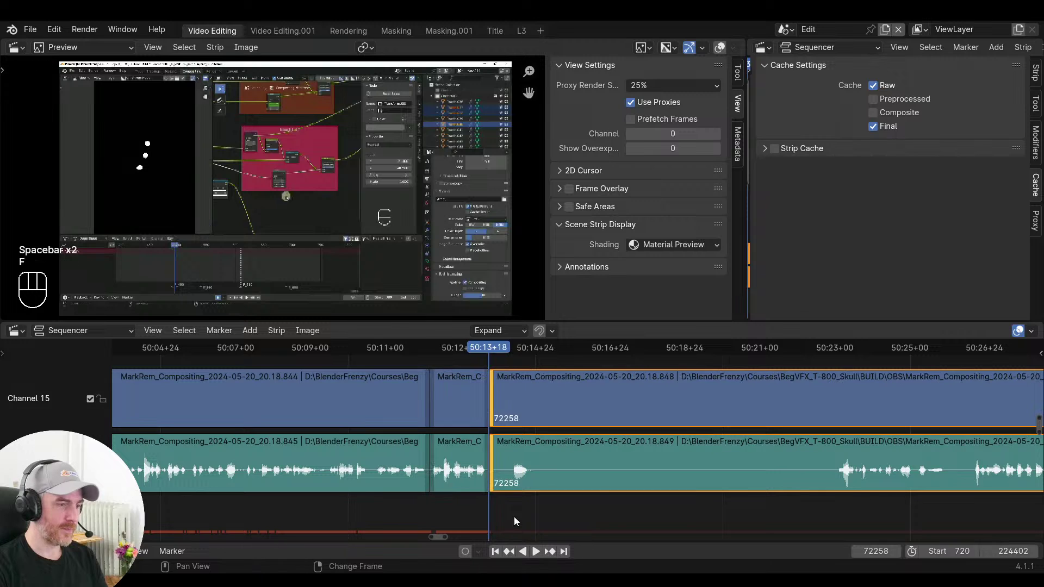
{"action": "key", "text": "s"}
{"action": "key", "text": "space"}
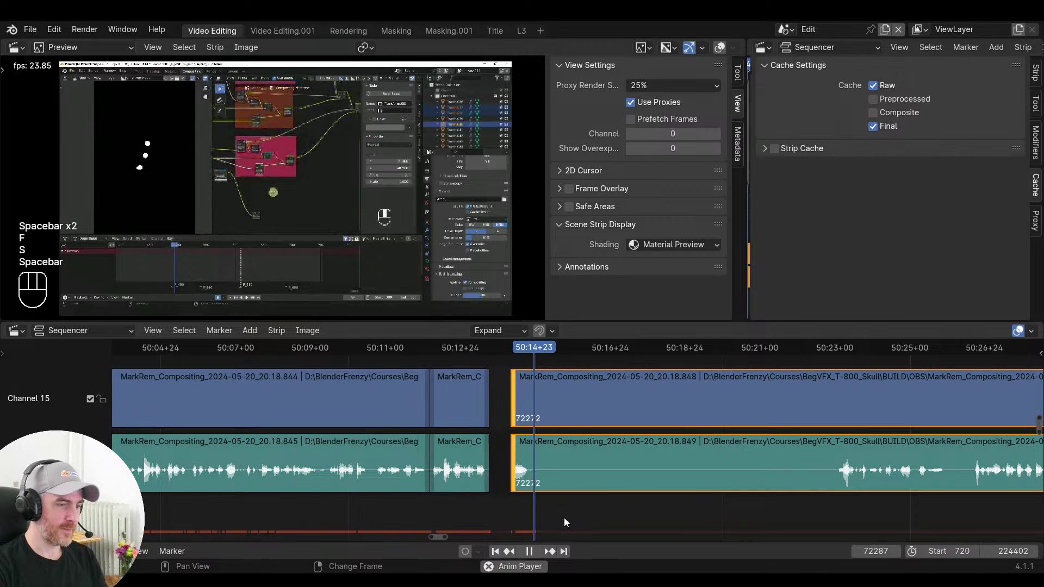
Split the strips at frame 72287, trim the silence after it up to frame 72480, and close both gaps
{"action": "key", "text": "space"}
{"action": "key", "text": "f"}
{"action": "left_click_drag", "start_coordinate": [764, 514], "coordinate": [826, 516]}
{"action": "right_click_drag", "start_coordinate": [831, 518], "coordinate": [835, 518]}
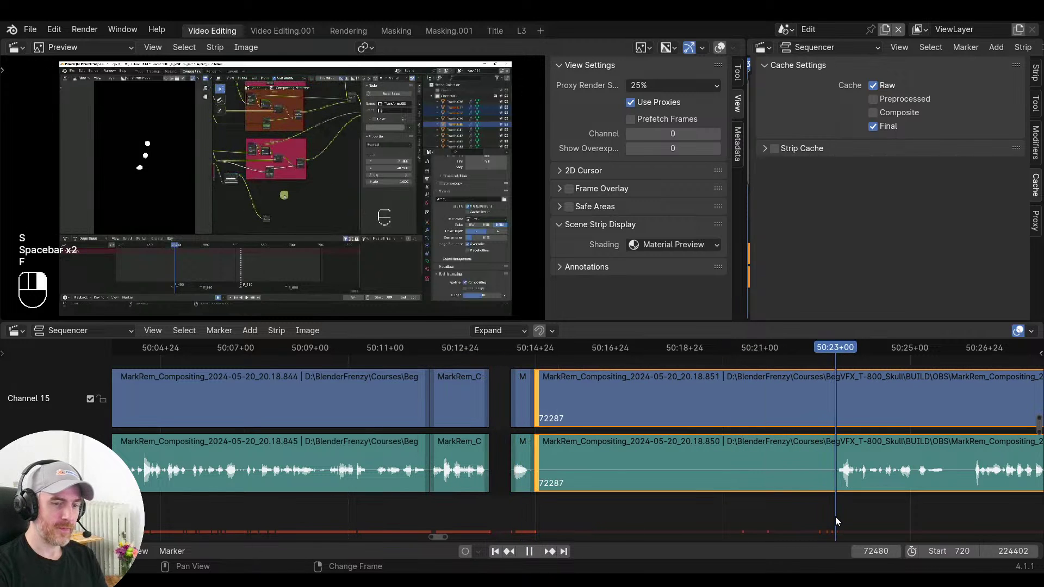
{"action": "key", "text": "s"}
{"action": "right_click_drag", "start_coordinate": [680, 519], "coordinate": [475, 525]}
{"action": "key", "text": "v"}
{"action": "key", "text": "v"}
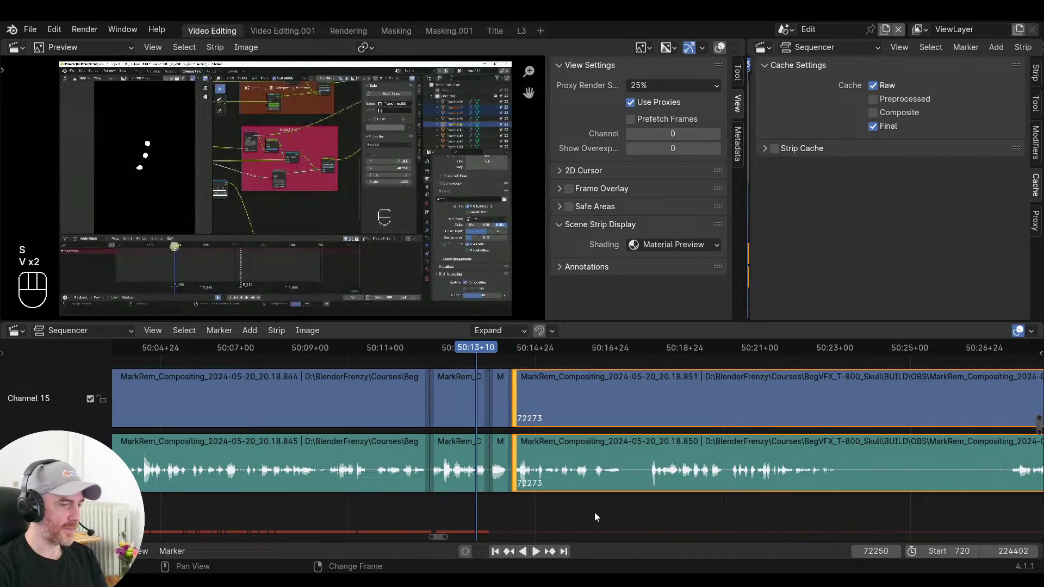
Replay the newly joined pieces and listen to the narration up to about frame 72408
{"action": "scroll", "coordinate": [561, 509], "scroll_direction": "down", "scroll_amount": 3}
{"action": "key", "text": "space"}
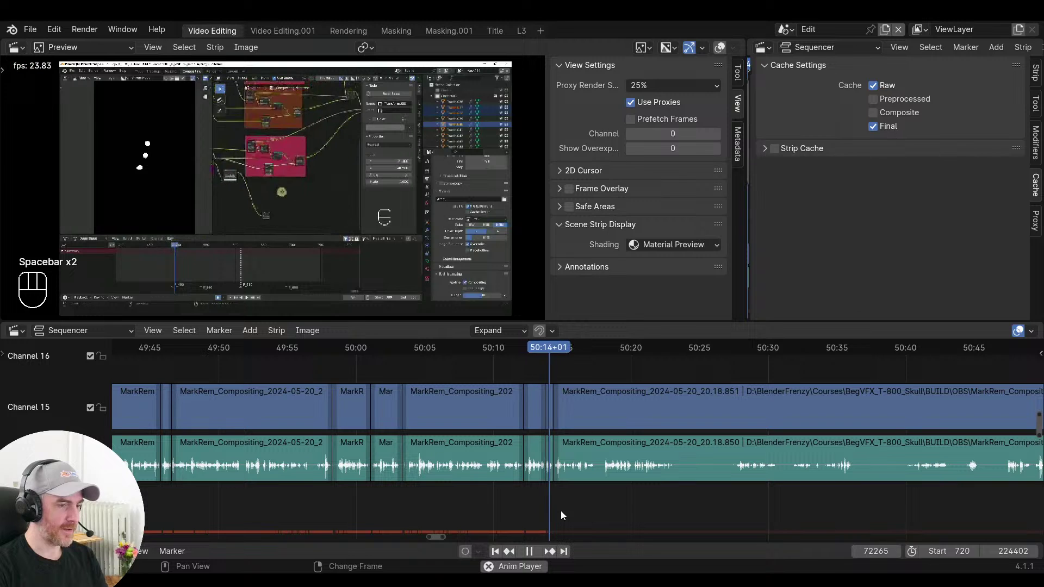
{"action": "scroll", "coordinate": [578, 511], "scroll_direction": "up", "scroll_amount": 4}
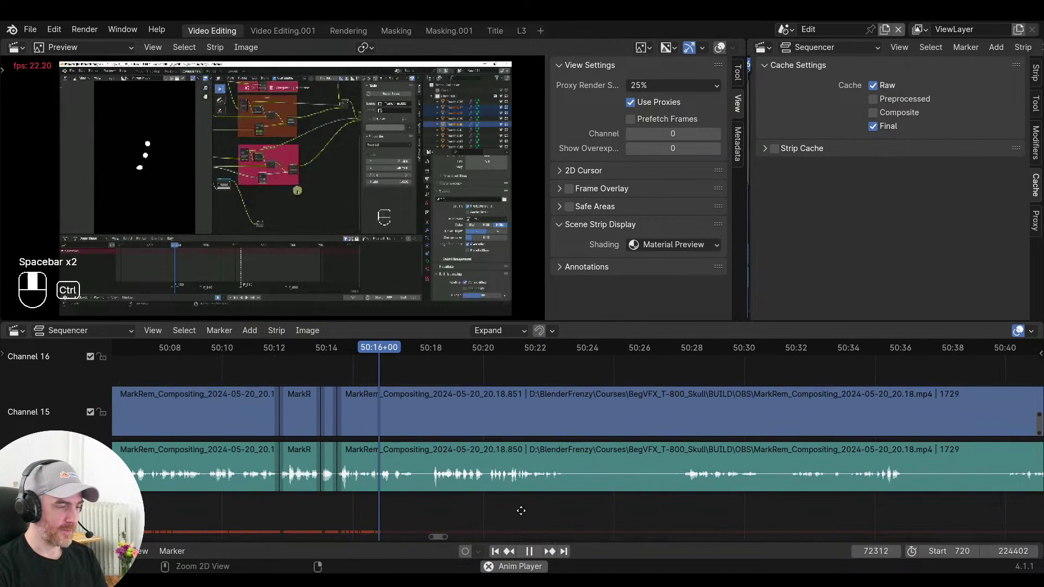
{"action": "scroll", "coordinate": [473, 511], "scroll_direction": "left", "scroll_amount": 1, "text": "ctrl"}
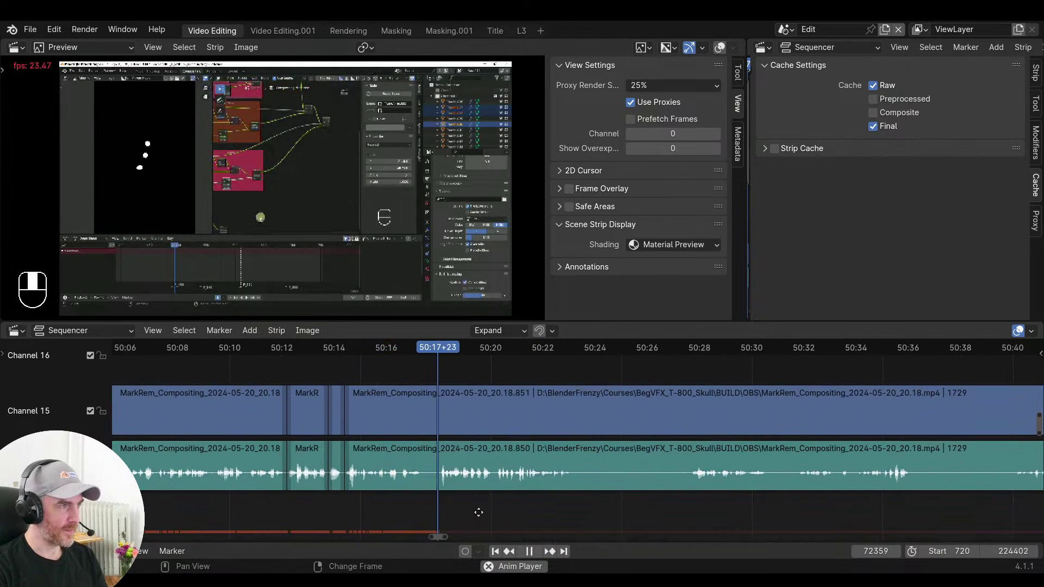
{"action": "scroll", "coordinate": [473, 512], "scroll_direction": "up", "scroll_amount": 2}
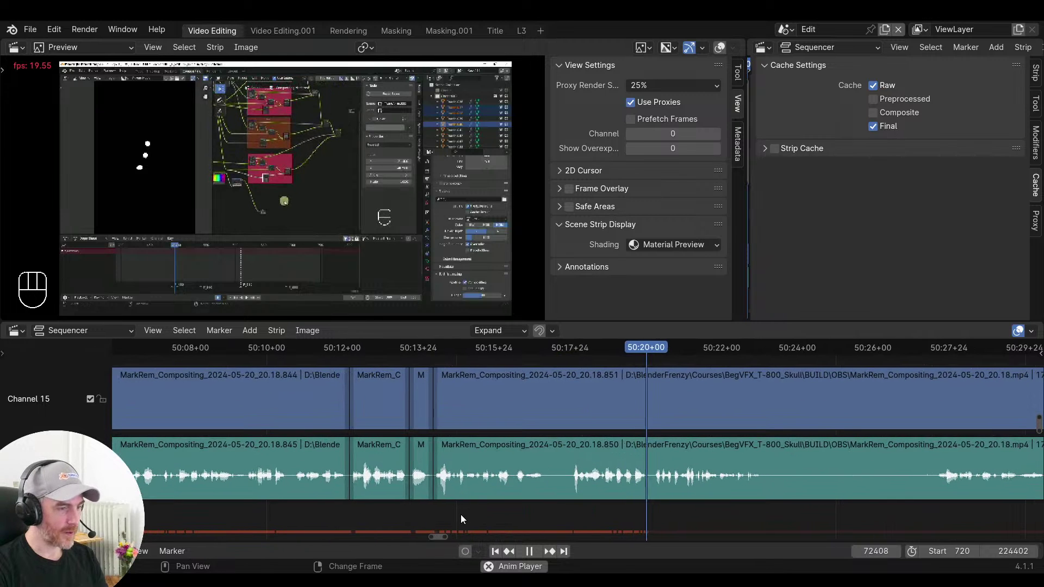
{"action": "right_click", "coordinate": [462, 514]}
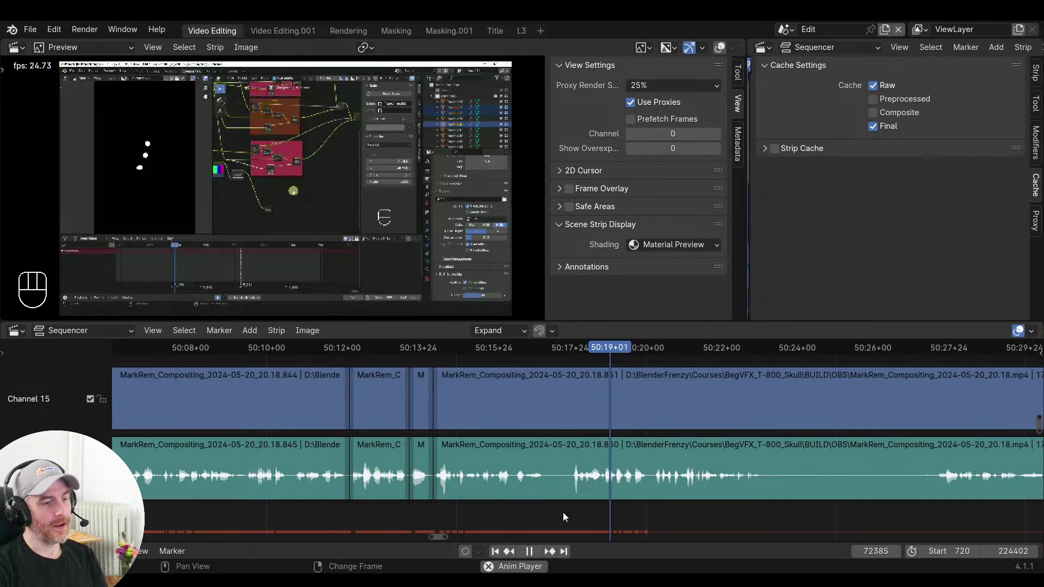
Locate the unwanted speech, split the video and audio at frame 72304, and trim the following pieces' start to frame 72361
{"action": "key", "text": "space"}
{"action": "middle_click_drag", "start_coordinate": [563, 512], "coordinate": [390, 515], "text": "ctrl"}
{"action": "left_click", "coordinate": [387, 514]}
{"action": "key", "text": "space"}
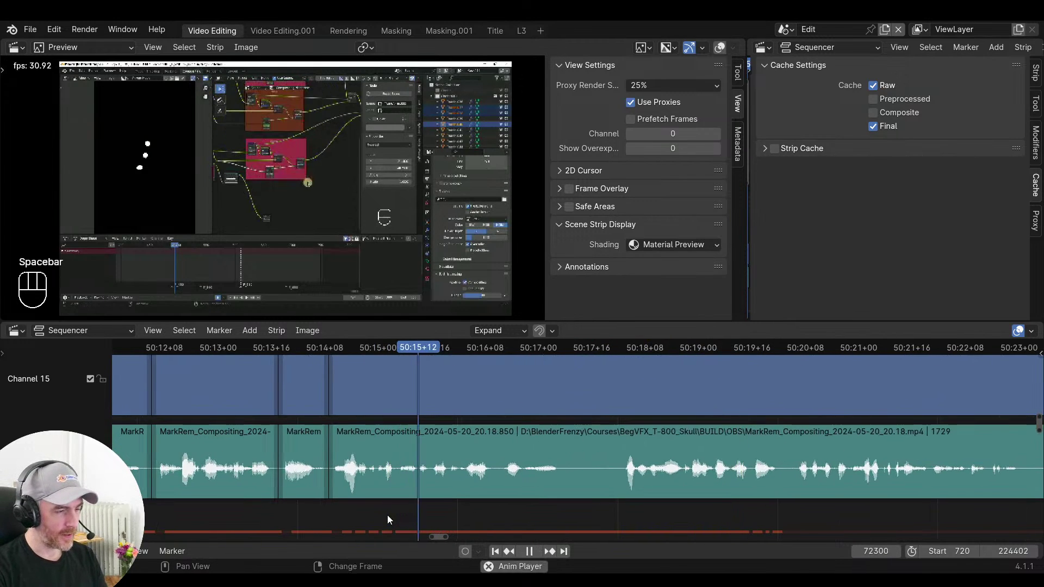
{"action": "key", "text": "space"}
{"action": "left_click_drag", "start_coordinate": [407, 508], "coordinate": [432, 506]}
{"action": "key", "text": "k"}
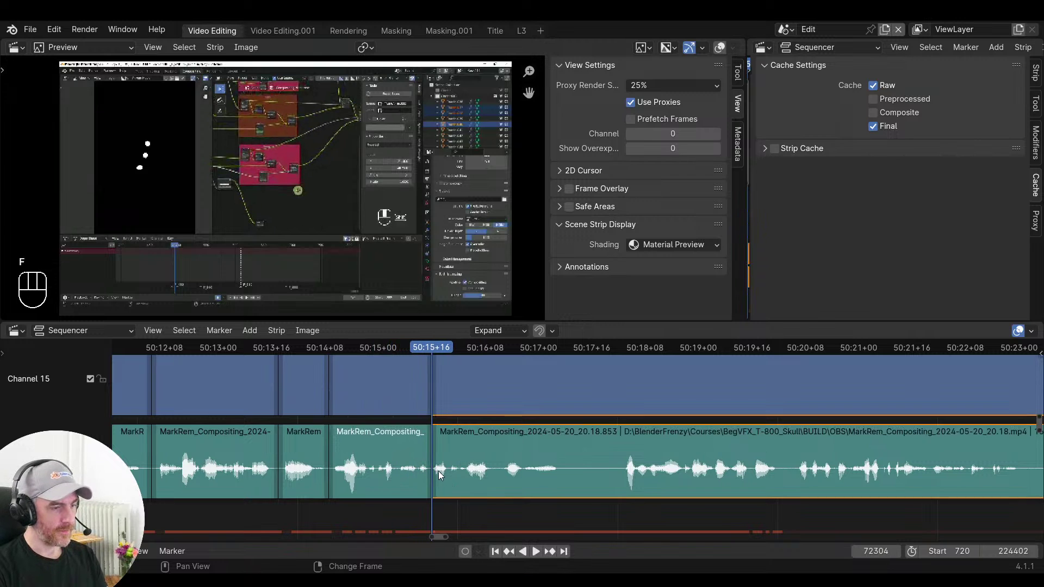
{"action": "left_click", "coordinate": [627, 517]}
{"action": "key", "text": "s"}
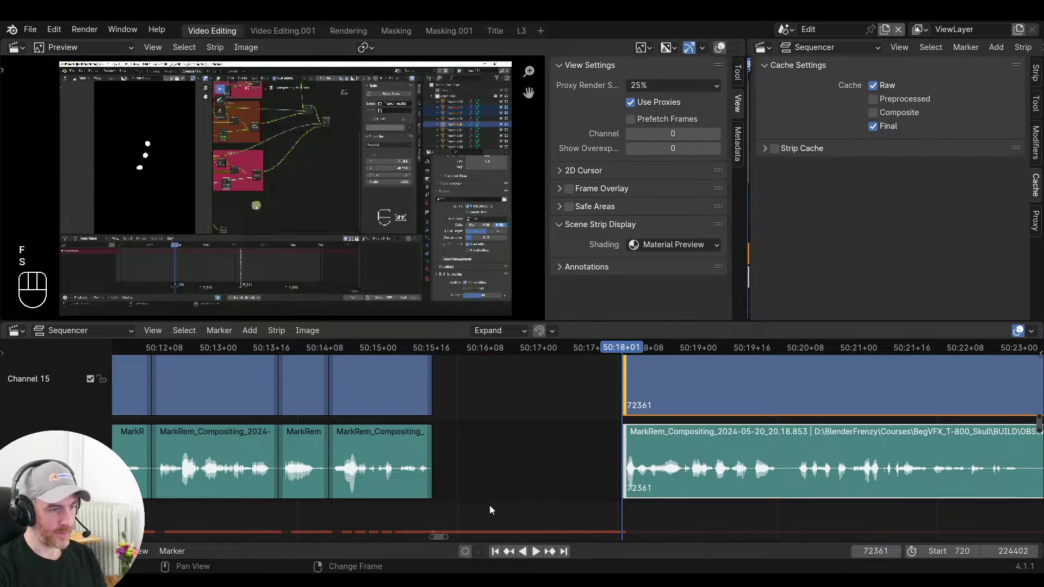
Close the gap after frame 72304 and replay the section across the join
{"action": "left_click_drag", "start_coordinate": [489, 505], "coordinate": [333, 509]}
{"action": "left_click", "coordinate": [379, 504]}
{"action": "key", "text": "v"}
{"action": "key", "text": "space"}
{"action": "key", "text": "space"}
{"action": "key", "text": "space"}
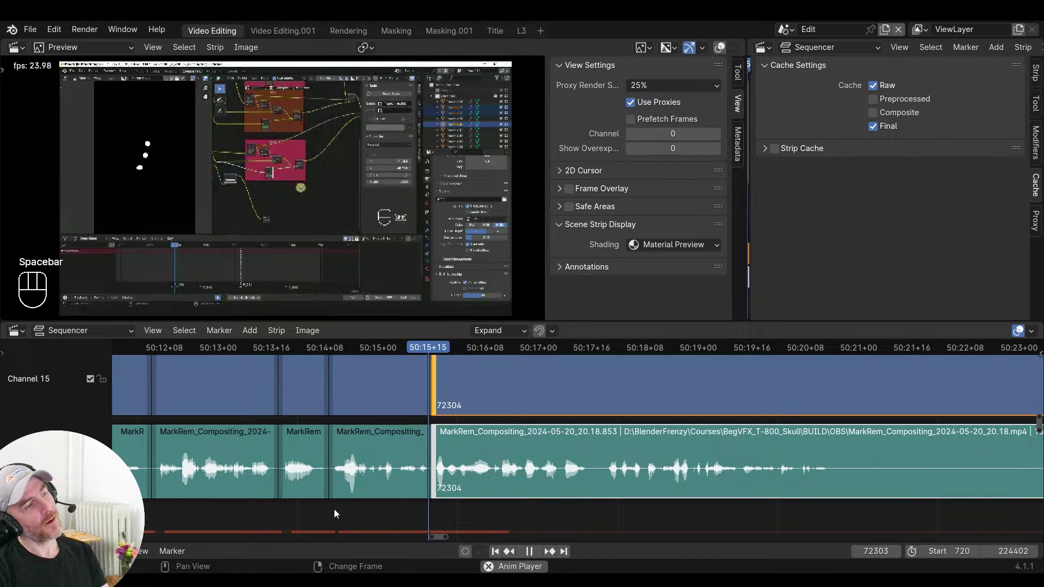
Play on past the join and split the video and audio strips at frame 72427
{"action": "middle_click_drag", "start_coordinate": [432, 508], "coordinate": [441, 517], "text": "ctrl"}
{"action": "mouse_move", "coordinate": [535, 512]}
{"action": "middle_mouse_down"}
{"action": "mouse_move", "coordinate": [448, 506]}
{"action": "mouse_move", "coordinate": [524, 512]}
{"action": "middle_mouse_up"}
{"action": "scroll", "coordinate": [524, 512], "scroll_direction": "down", "scroll_amount": 5, "text": "ctrl"}
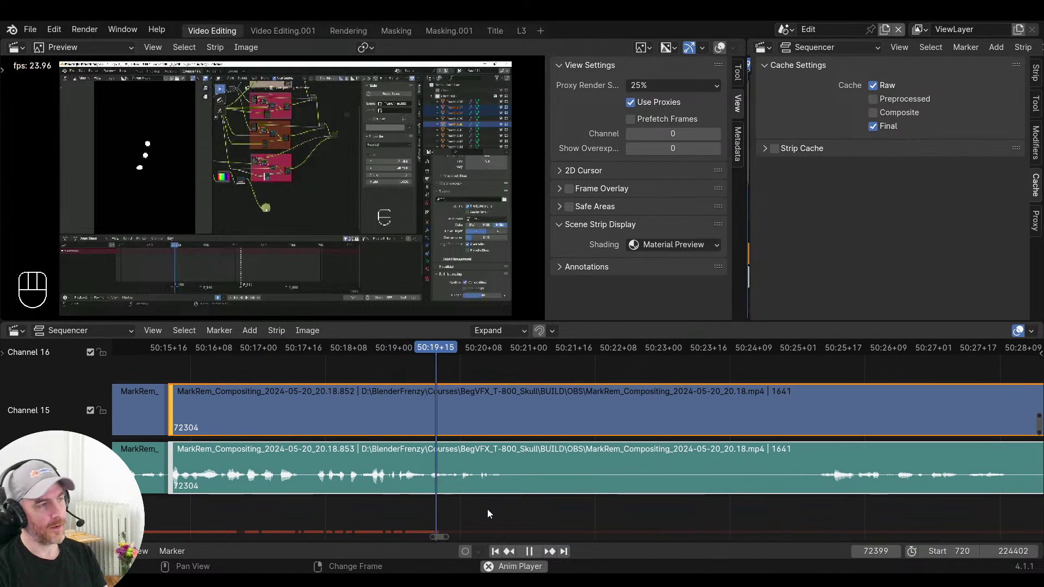
{"action": "key", "text": "space"}
{"action": "key", "text": "f"}
{"action": "scroll", "coordinate": [685, 509], "scroll_direction": "down", "scroll_amount": 5}
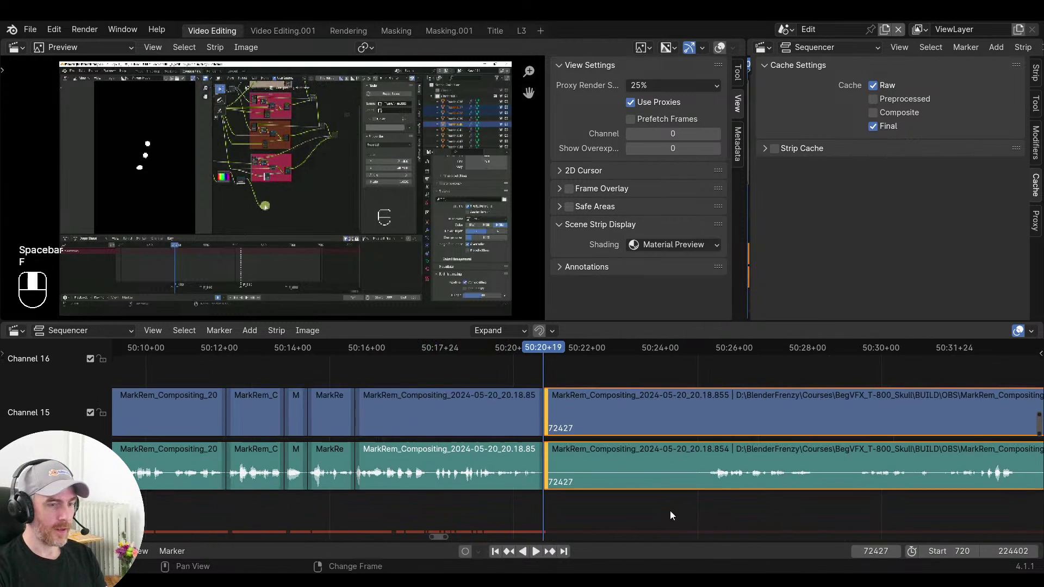
Trim the start of the pieces after the cut to frame 72532, where the speech resumes
{"action": "middle_click_drag", "start_coordinate": [670, 510], "coordinate": [339, 514]}
{"action": "middle_click_drag", "start_coordinate": [631, 512], "coordinate": [587, 501], "text": "ctrl"}
{"action": "key", "text": "space"}
{"action": "key", "text": "space"}
{"action": "left_click_drag", "start_coordinate": [570, 508], "coordinate": [565, 509]}
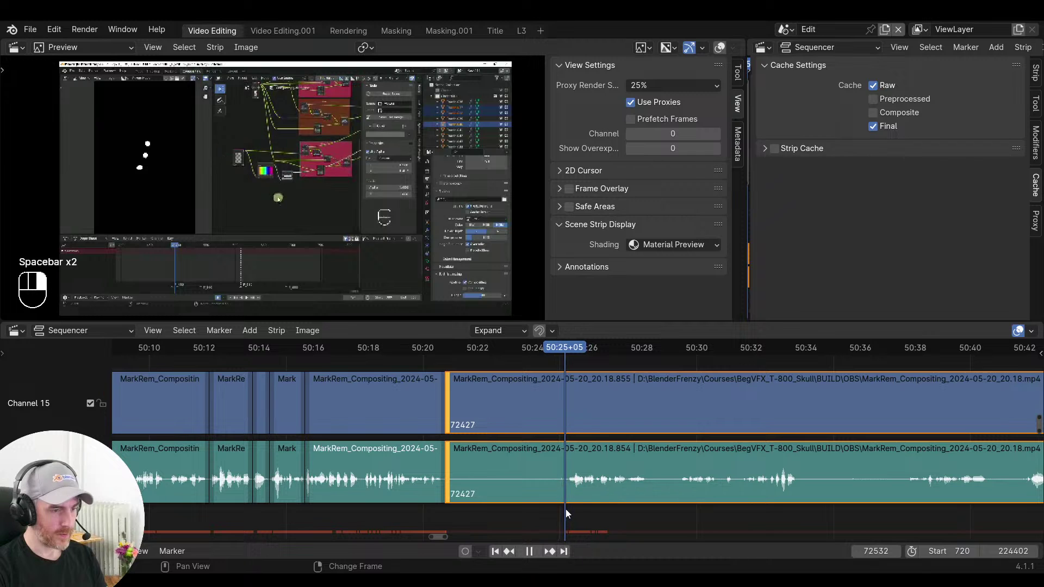
{"action": "key", "text": "s"}
Close the gap behind the cut at frame 72427 and replay the footage across the join
{"action": "right_click_drag", "start_coordinate": [434, 506], "coordinate": [434, 506]}
{"action": "key", "text": "v"}
{"action": "key", "text": "space"}
{"action": "middle_click_drag", "start_coordinate": [516, 503], "coordinate": [472, 502]}
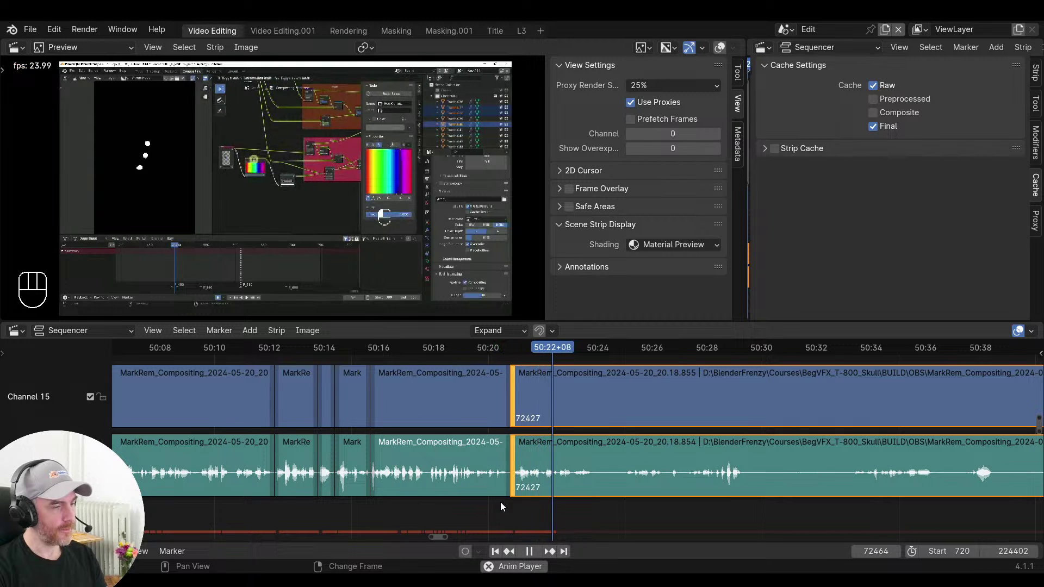
{"action": "key", "text": "space"}
{"action": "key", "text": "space"}
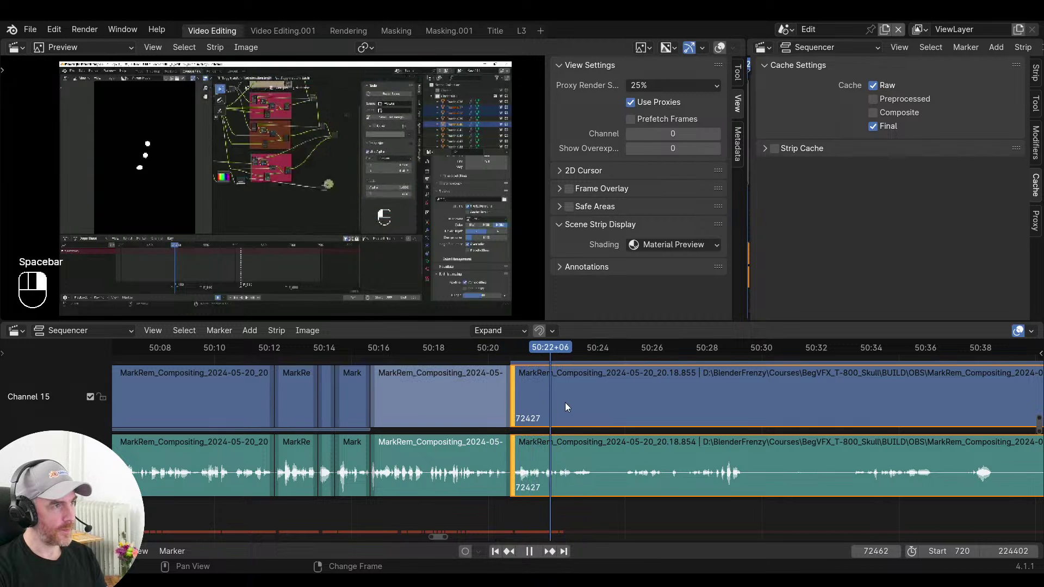
{"action": "right_click", "coordinate": [566, 405]}
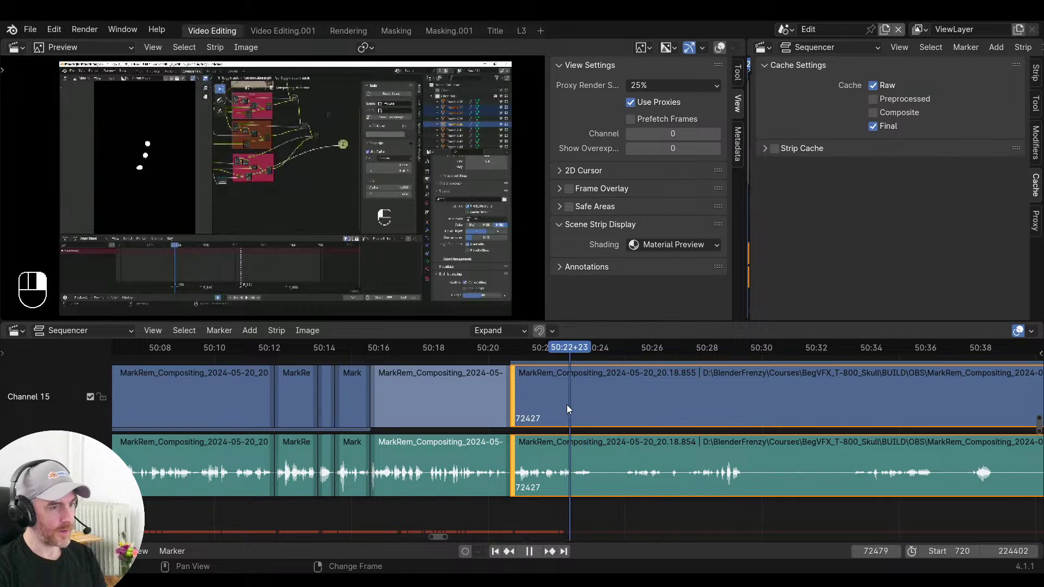
Move the video and audio pieces starting at frame 72427 later by about 90 frames to open a gap
{"action": "middle_click_drag", "start_coordinate": [566, 404], "coordinate": [475, 417]}
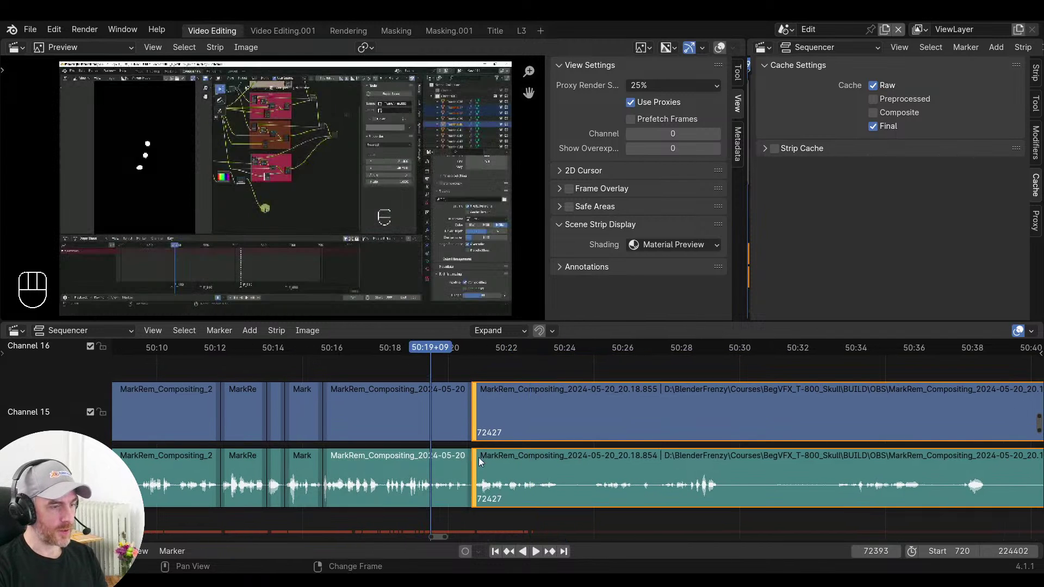
{"action": "key", "text": "g"}
{"action": "left_click", "coordinate": [625, 476]}
Extend the end of the preceding video strip and its audio strip to frame 72515 to fill the gap
{"action": "left_click", "coordinate": [472, 423]}
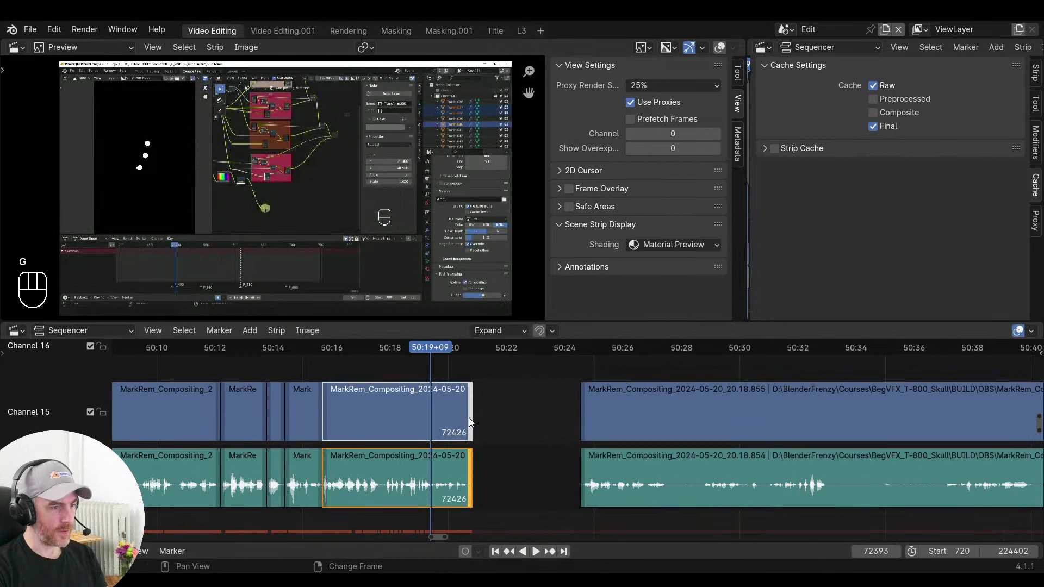
{"action": "left_click", "coordinate": [472, 422]}
{"action": "key", "text": "g"}
{"action": "left_click", "coordinate": [576, 416]}
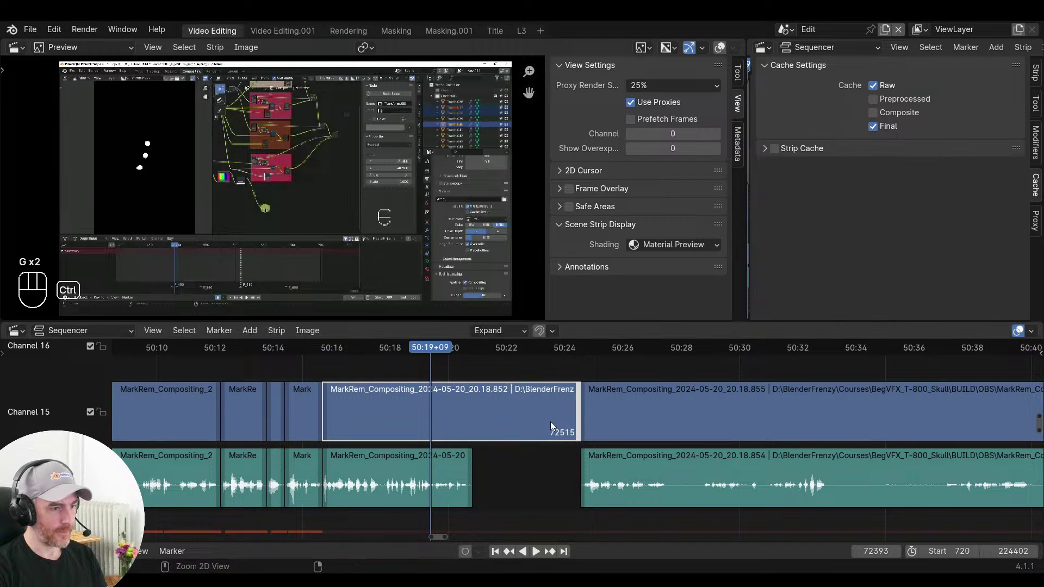
{"action": "left_click", "coordinate": [472, 476]}
{"action": "left_click", "coordinate": [468, 481]}
{"action": "key", "text": "g"}
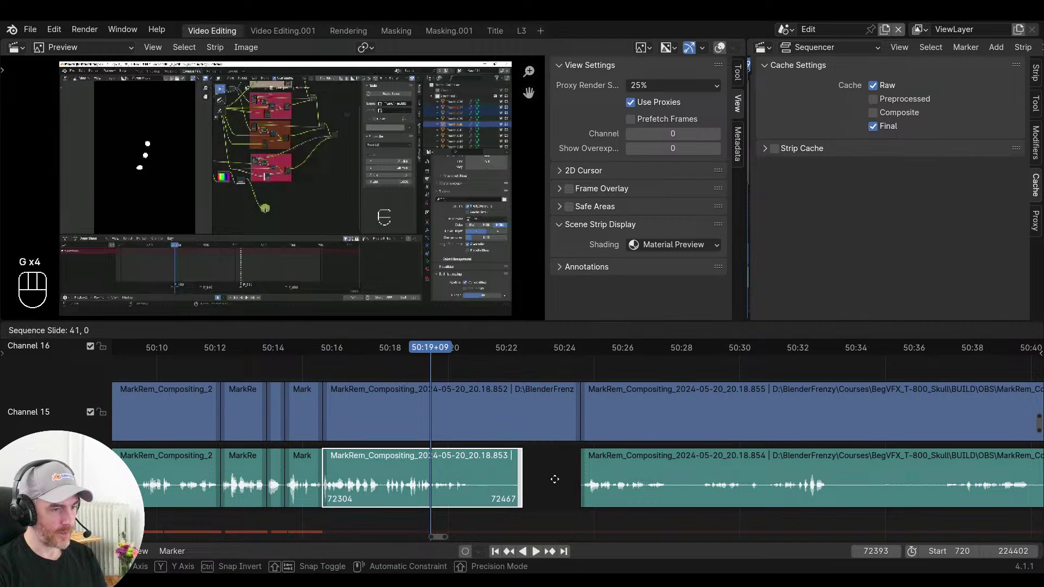
{"action": "left_click", "coordinate": [575, 475], "text": "ctrl"}
Replay the extended section and split its video and audio at frame 72427, where the speech ends
{"action": "key", "text": "space"}
{"action": "middle_click_drag", "start_coordinate": [605, 494], "coordinate": [523, 477]}
{"action": "scroll", "coordinate": [481, 480], "scroll_direction": "down", "scroll_amount": 1}
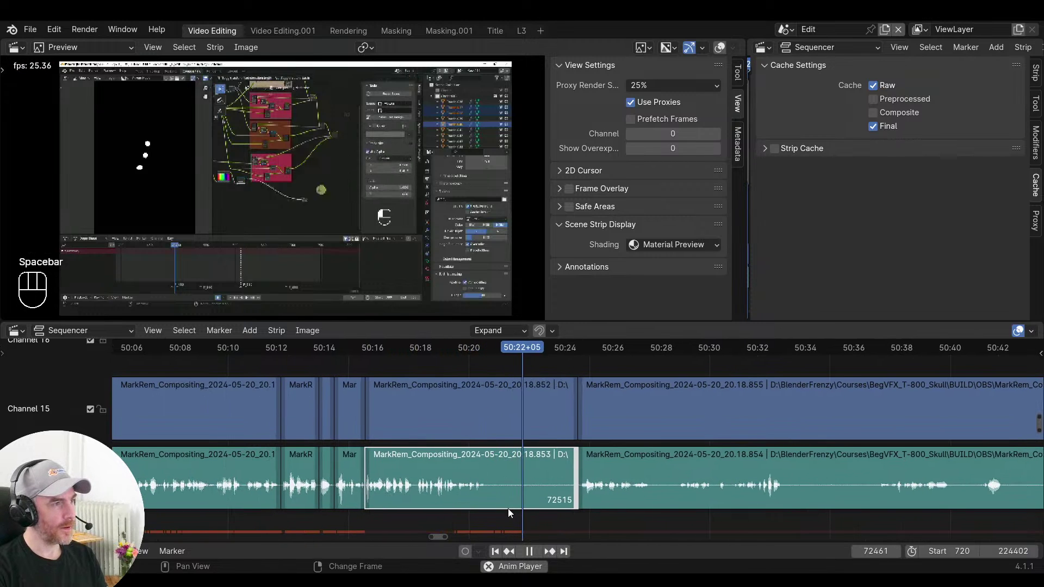
{"action": "key", "text": "Escape"}
{"action": "key", "text": "space"}
{"action": "key", "text": "space"}
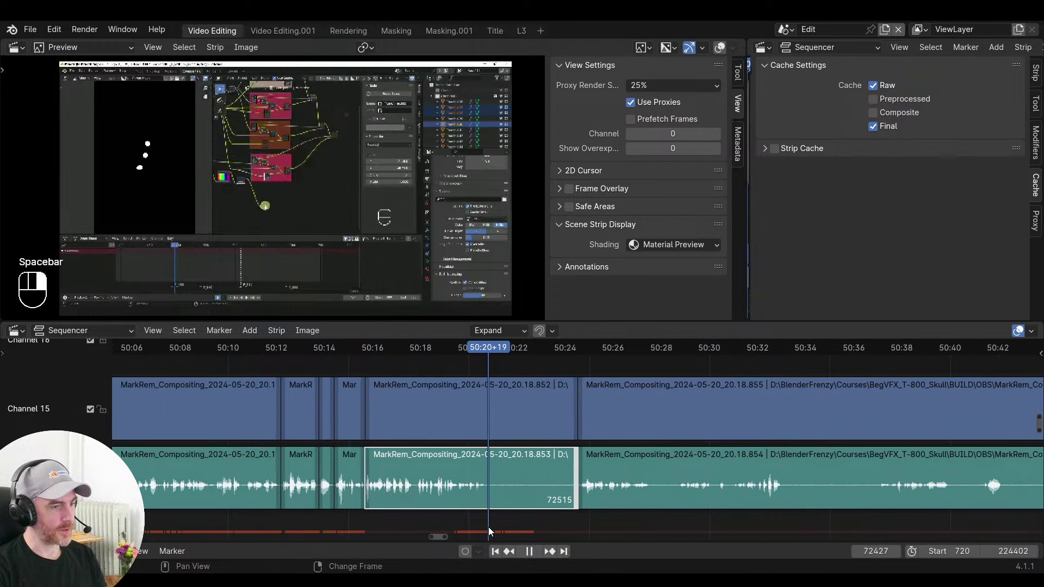
{"action": "left_click", "coordinate": [513, 419], "text": "shift"}
{"action": "key", "text": "f"}
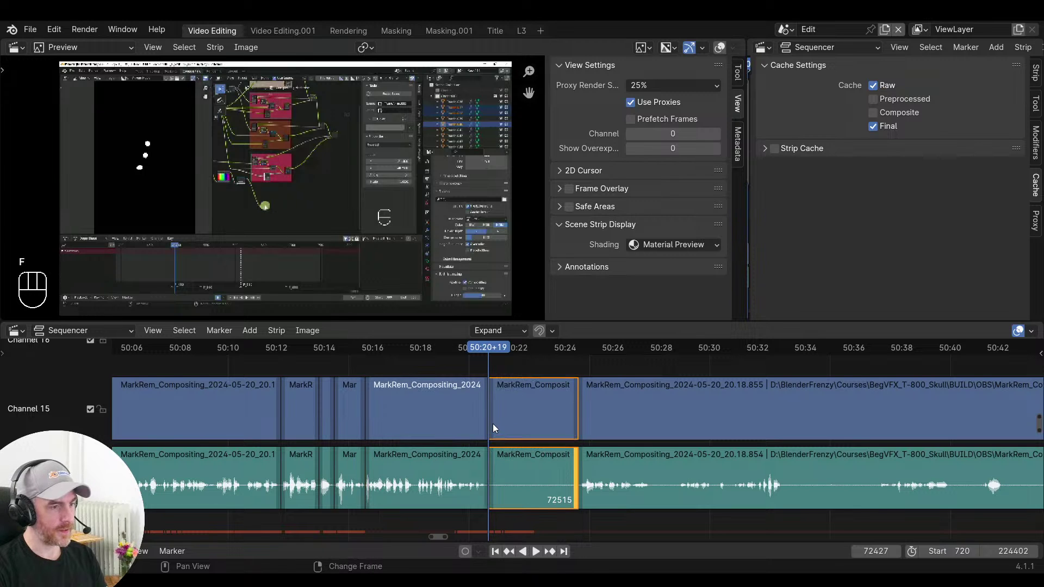
Shorten the silent video and audio pieces after frame 72427 by trimming their start, close the gap, and replay the join
{"action": "left_click", "coordinate": [492, 424], "text": "ctrl"}
{"action": "right_click_drag", "start_coordinate": [499, 515], "coordinate": [504, 517]}
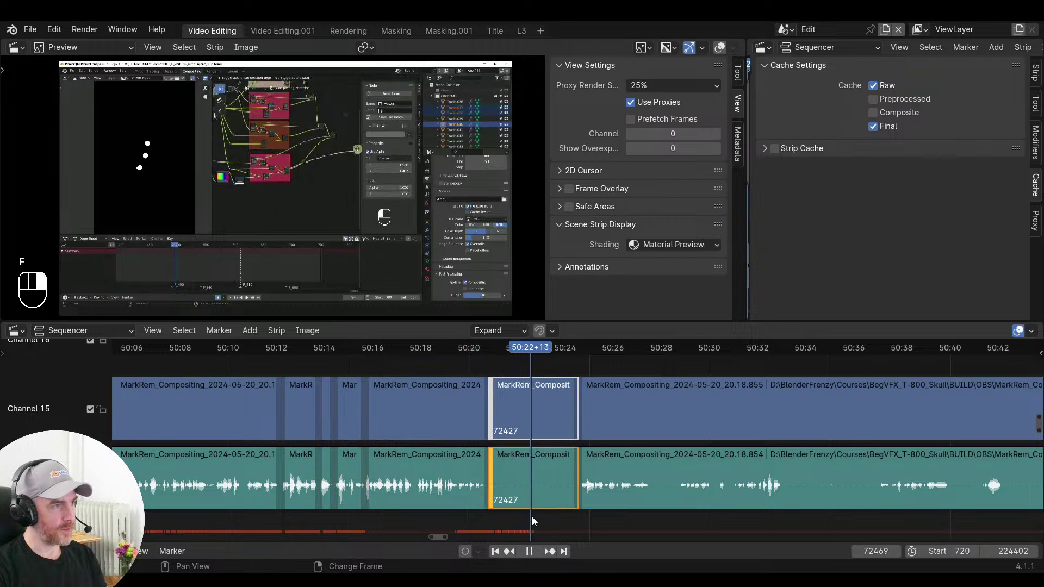
{"action": "key", "text": "s"}
{"action": "key", "text": "v"}
{"action": "right_click", "coordinate": [468, 504]}
{"action": "key", "text": "space"}
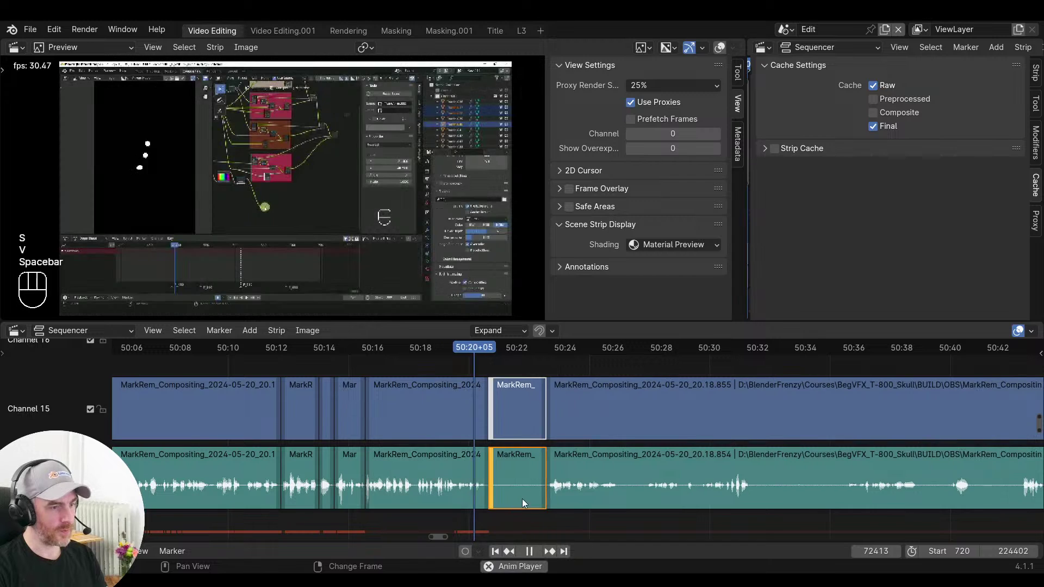
Play through the following footage and split its video and audio strips at frame 72690, where the speech pauses
{"action": "scroll", "coordinate": [543, 500], "scroll_direction": "up", "scroll_amount": 2}
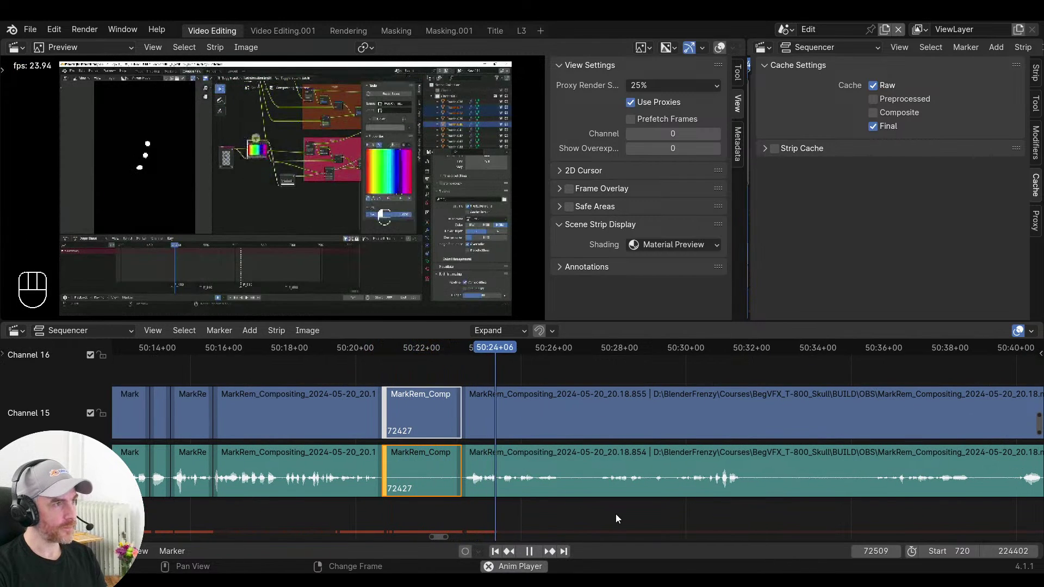
{"action": "middle_click_drag", "start_coordinate": [616, 514], "coordinate": [484, 508]}
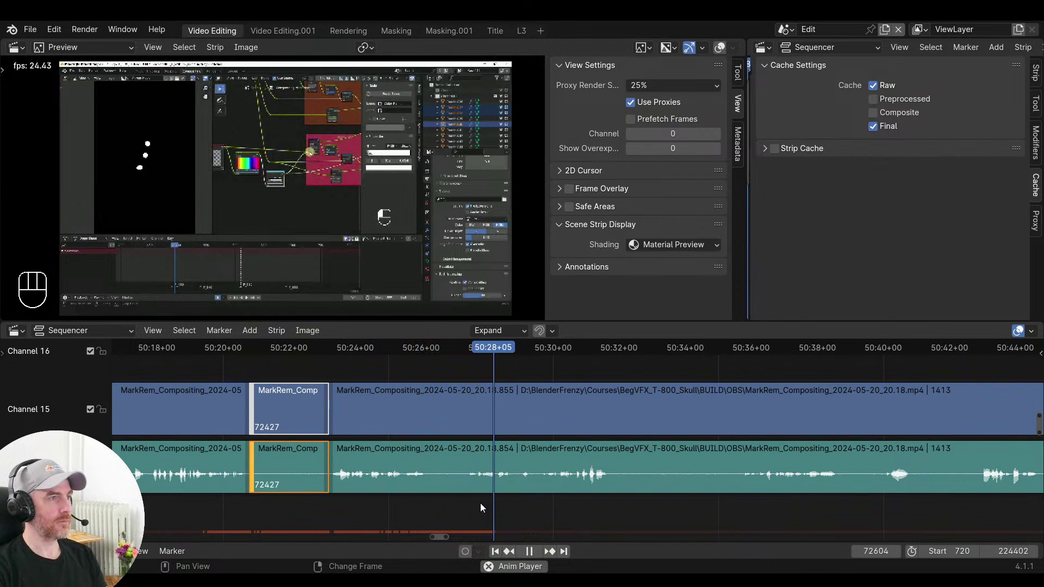
{"action": "middle_click_drag", "start_coordinate": [480, 503], "coordinate": [357, 506]}
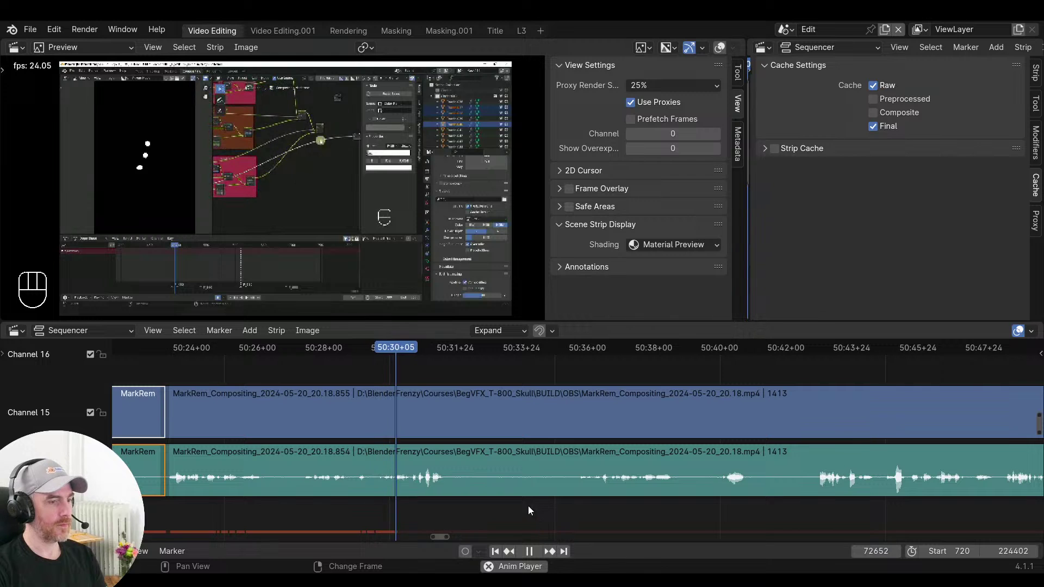
{"action": "left_click", "coordinate": [502, 401]}
{"action": "middle_click_drag", "start_coordinate": [556, 493], "coordinate": [526, 467]}
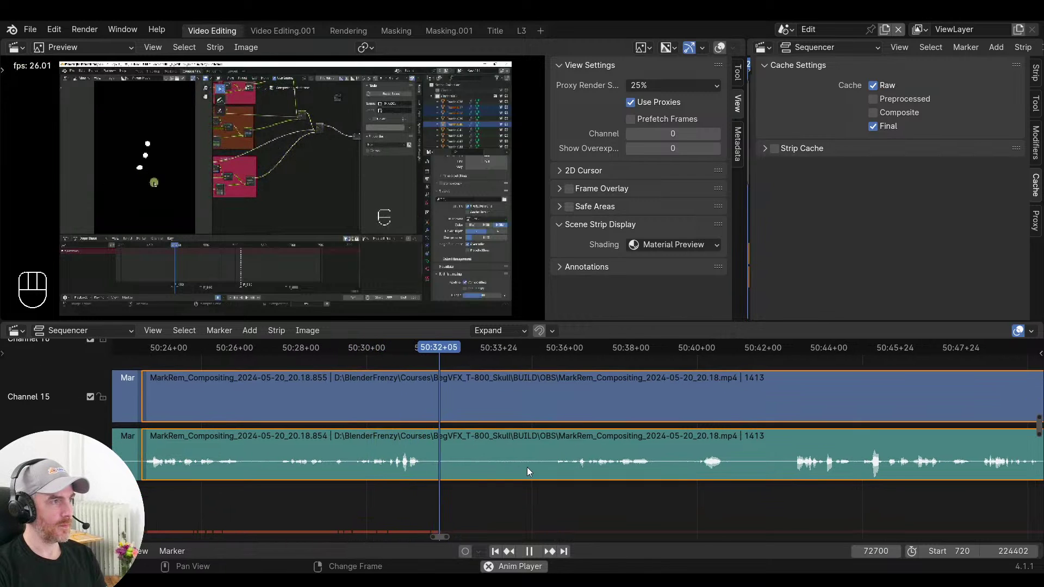
{"action": "key", "text": "space"}
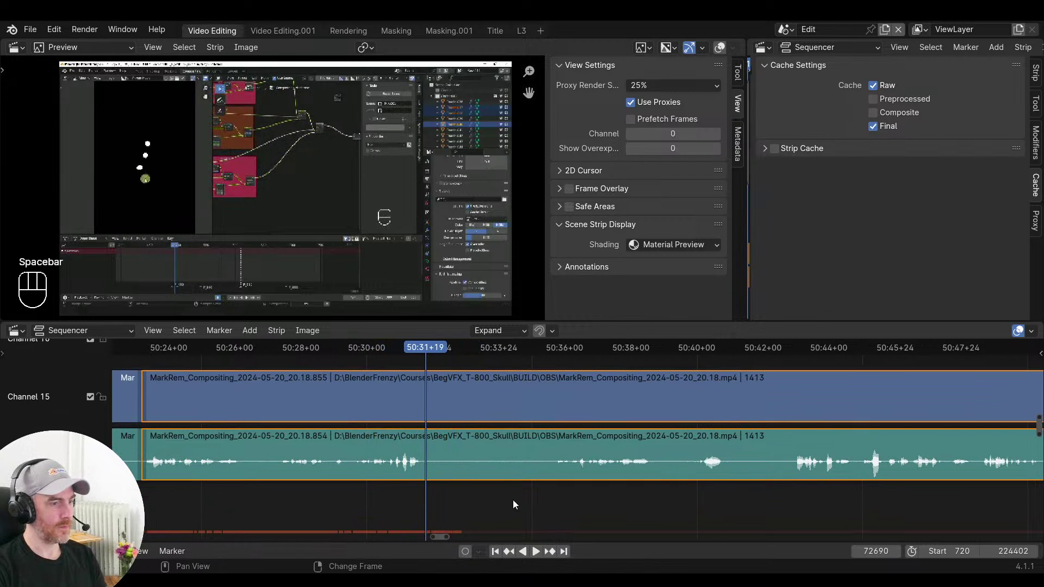
{"action": "key", "text": "f"}
Trim the start of the pieces after the cut at 72690 to frame 72718, close the gap, and replay the join
{"action": "right_click_drag", "start_coordinate": [486, 494], "coordinate": [464, 494]}
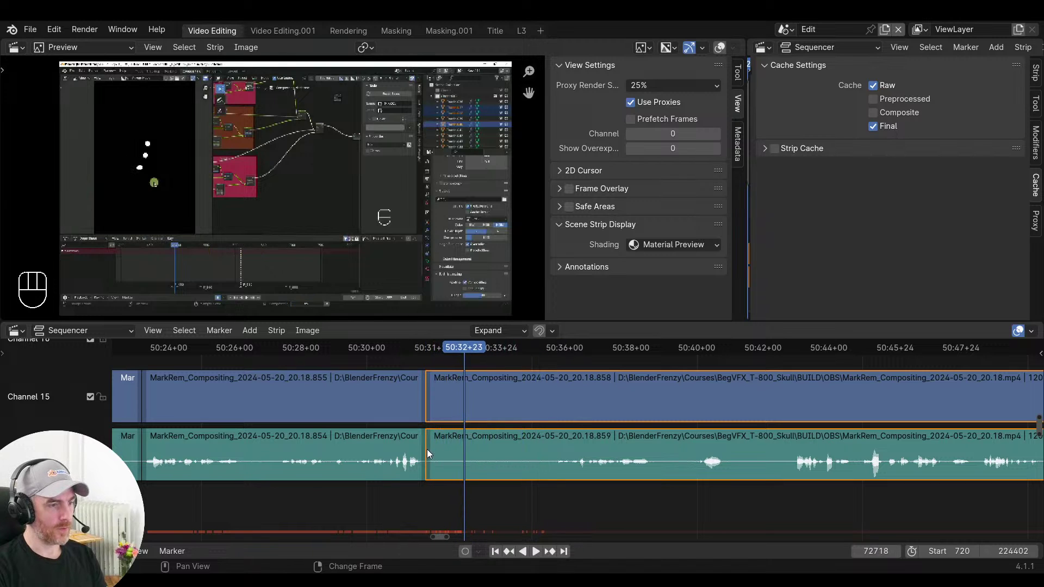
{"action": "key", "text": "s"}
{"action": "right_click", "coordinate": [410, 451]}
{"action": "key", "text": "v"}
{"action": "key", "text": "space"}
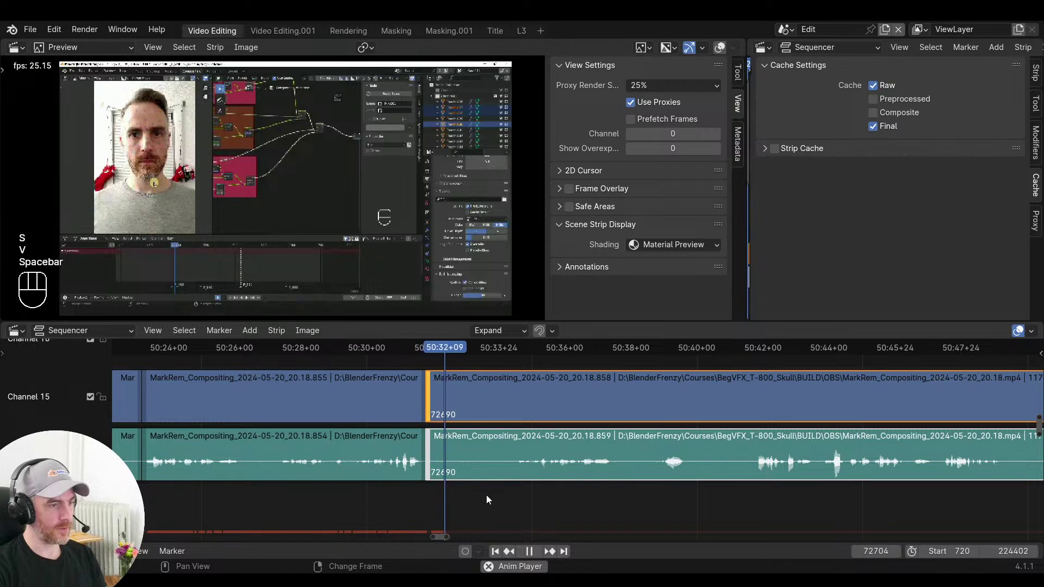
Split video and audio at frame 72703, trim the start of the later pieces to frame 72756, then close the gap and replay
{"action": "right_click_drag", "start_coordinate": [487, 495], "coordinate": [457, 495]}
{"action": "key", "text": "space"}
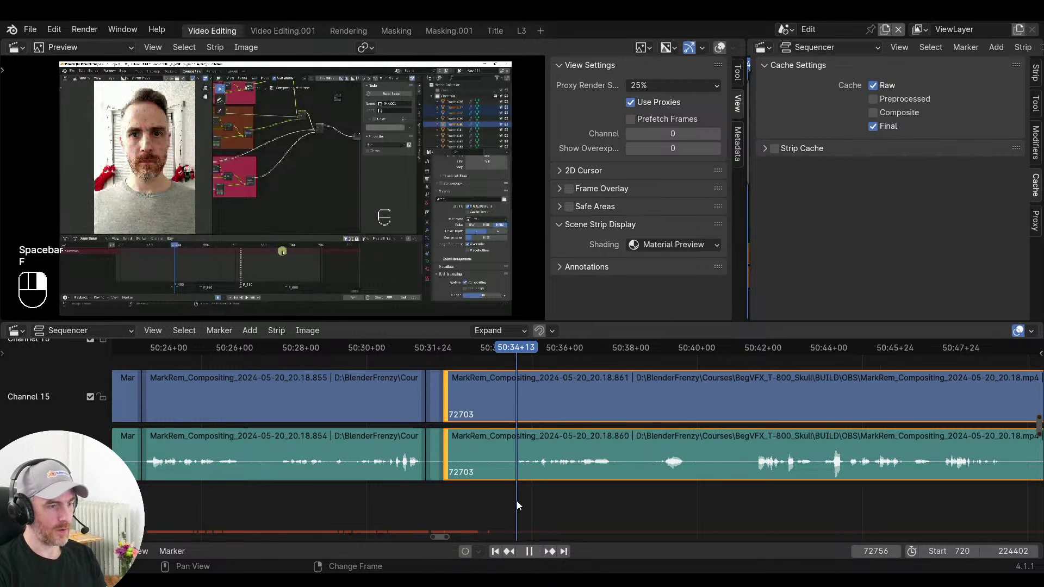
{"action": "key", "text": "f"}
{"action": "key", "text": "s"}
{"action": "key", "text": "space"}
{"action": "key", "text": "space"}
{"action": "right_click_drag", "start_coordinate": [420, 495], "coordinate": [402, 494]}
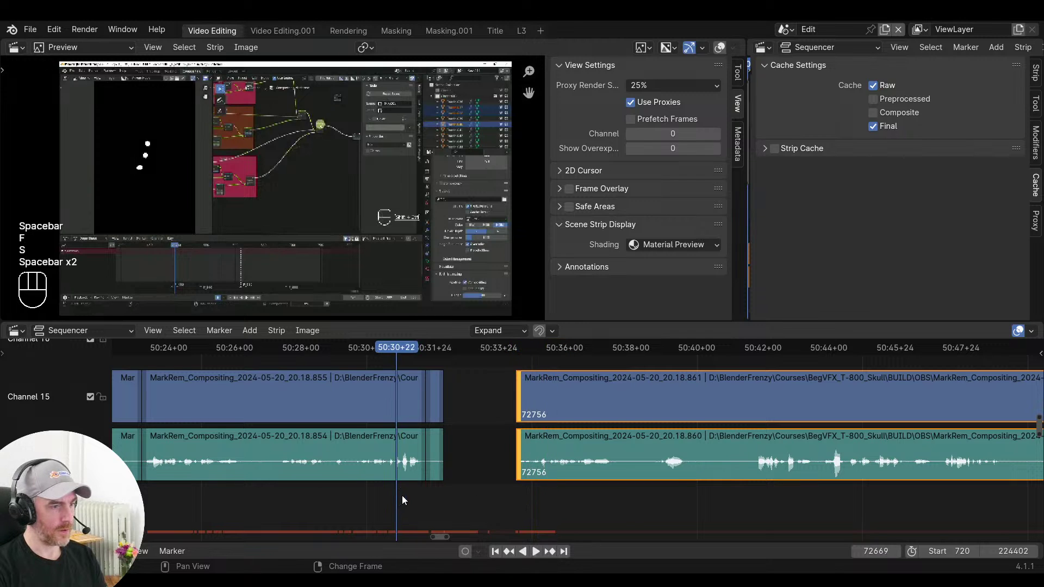
{"action": "key", "text": "v"}
{"action": "key", "text": "space"}
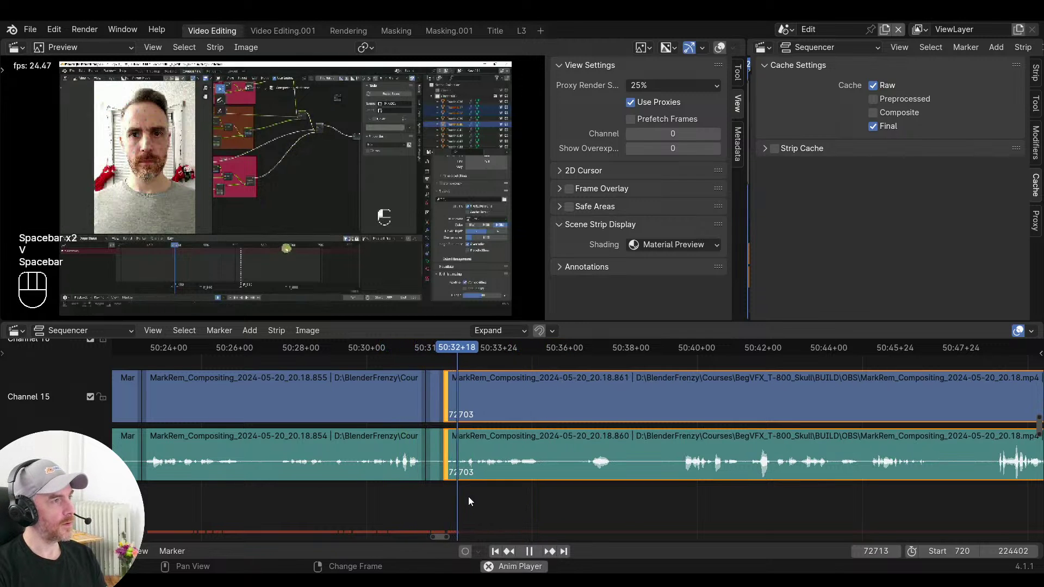
Split the video and audio at frame 72777 and trim the start of the later pieces to frame 72800
{"action": "scroll", "coordinate": [469, 495], "scroll_direction": "right", "scroll_amount": 4, "text": "ctrl"}
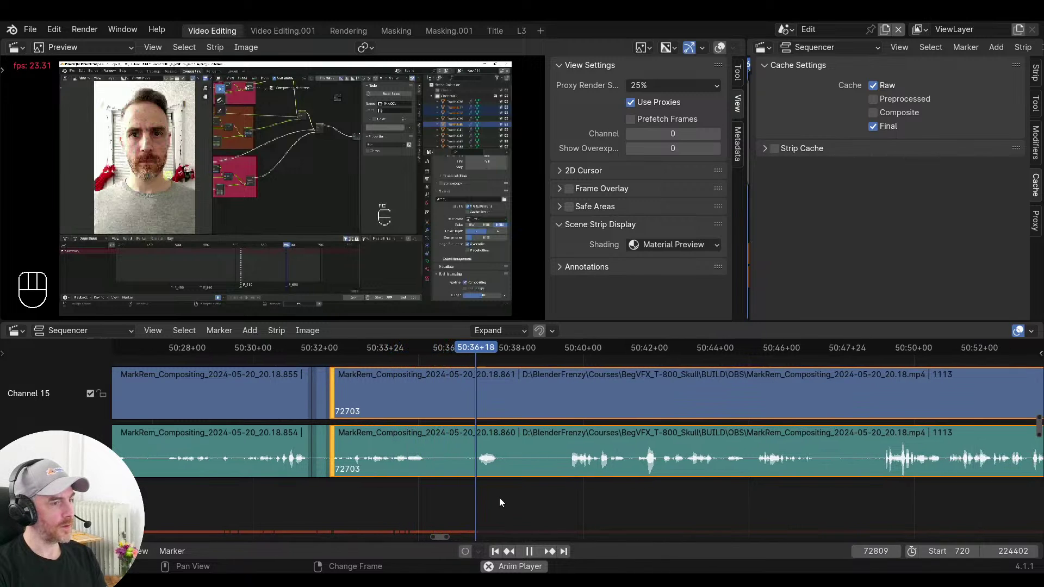
{"action": "left_click", "coordinate": [406, 494]}
{"action": "key", "text": "space"}
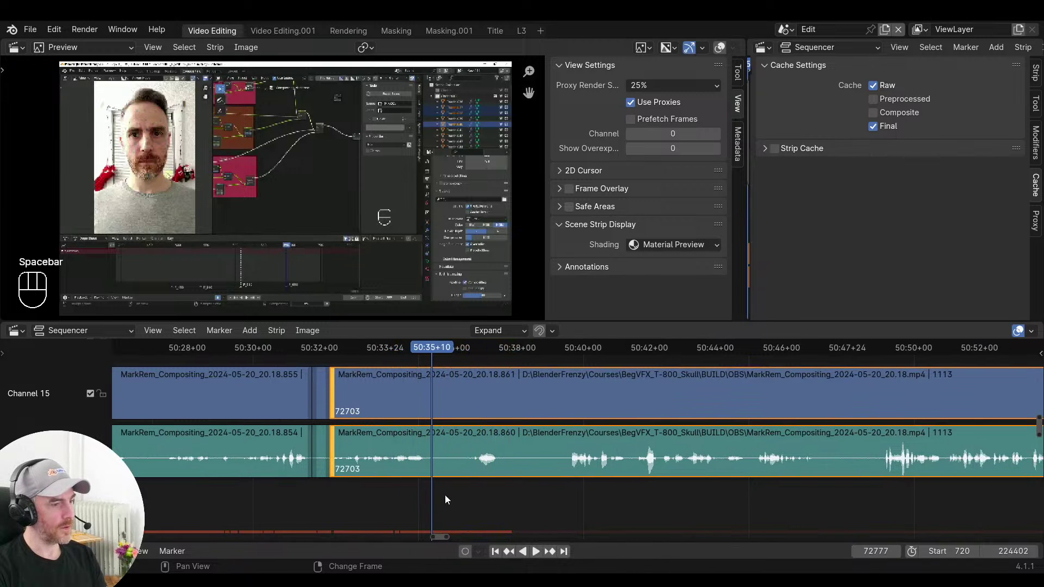
{"action": "key", "text": "f"}
{"action": "left_click_drag", "start_coordinate": [455, 494], "coordinate": [465, 491]}
{"action": "key", "text": "s"}
{"action": "key", "text": "space"}
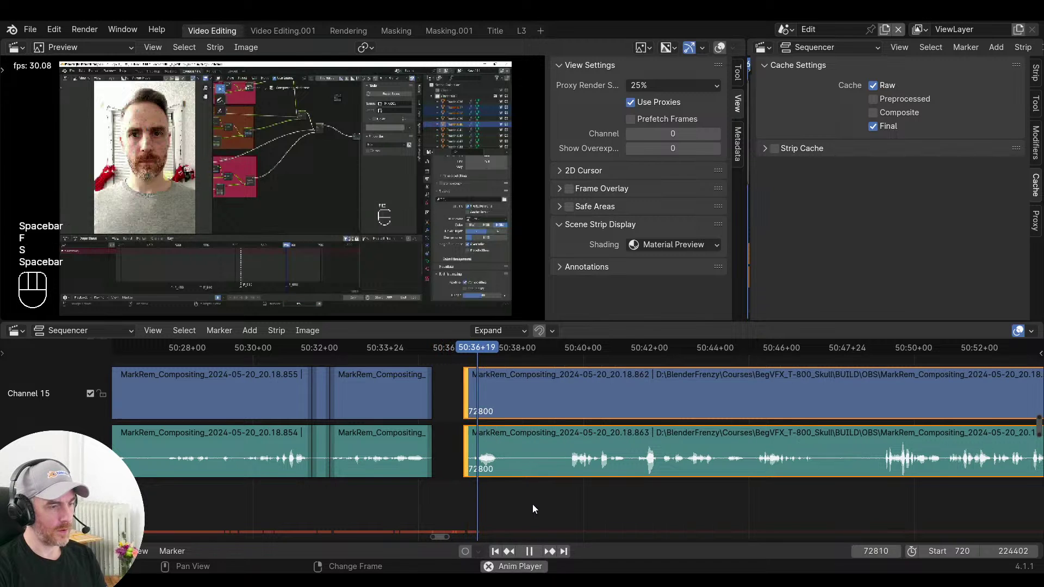
Split the video and audio at frame 72831 and trim the start of the later pieces to frame 72876
{"action": "key", "text": "space"}
{"action": "key", "text": "f"}
{"action": "left_click_drag", "start_coordinate": [564, 495], "coordinate": [567, 494]}
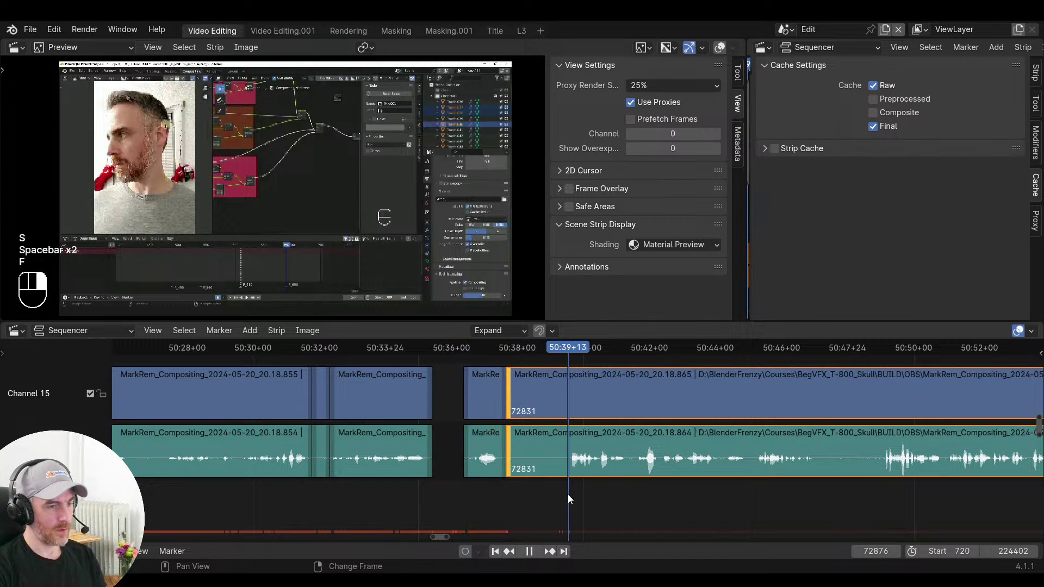
{"action": "key", "text": "s"}
Close the two gaps around the short piece that starts at frame 72800 and replay the joins
{"action": "left_click", "coordinate": [386, 490]}
{"action": "key", "text": "v"}
{"action": "key", "text": "v"}
{"action": "key", "text": "space"}
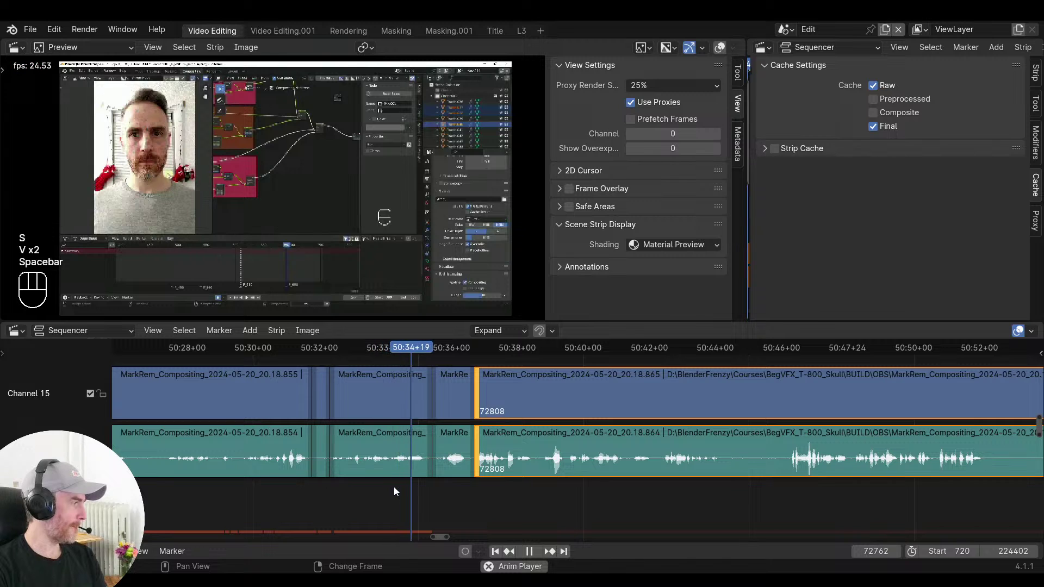
Play on, split the video and audio at frame 72990, and trim the start of the later pieces to frame 73034
{"action": "scroll", "coordinate": [598, 473], "scroll_direction": "down", "scroll_amount": 4, "text": "ctrl"}
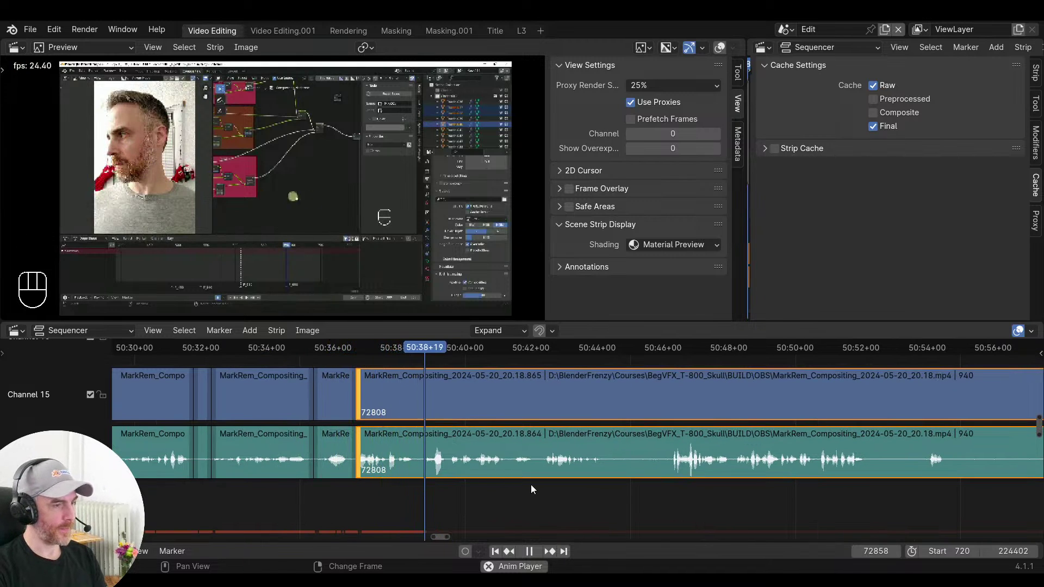
{"action": "scroll", "coordinate": [489, 478], "scroll_direction": "down", "scroll_amount": 3, "text": "ctrl"}
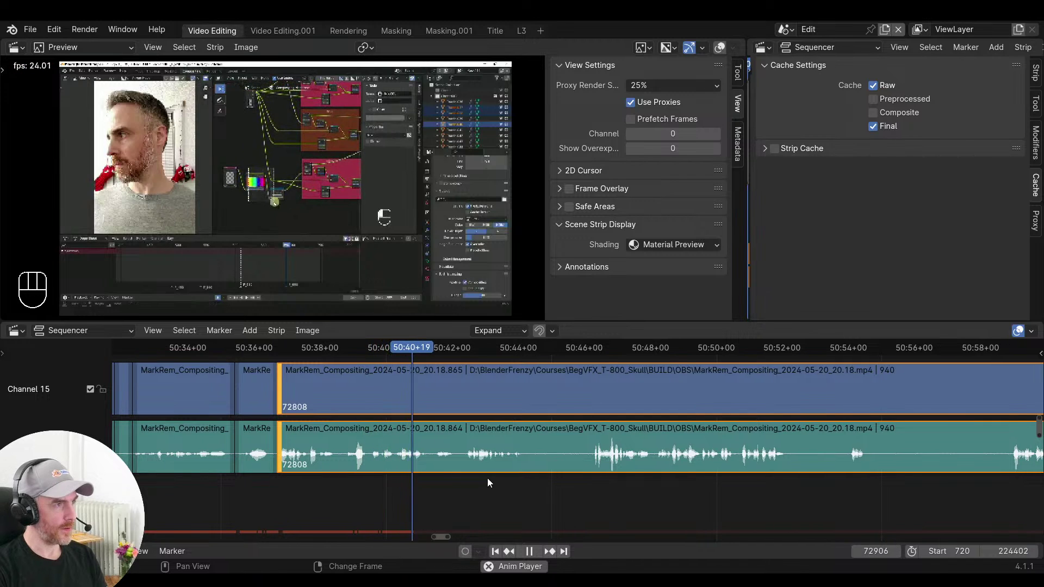
{"action": "scroll", "coordinate": [478, 485], "scroll_direction": "down", "scroll_amount": 3, "text": "ctrl"}
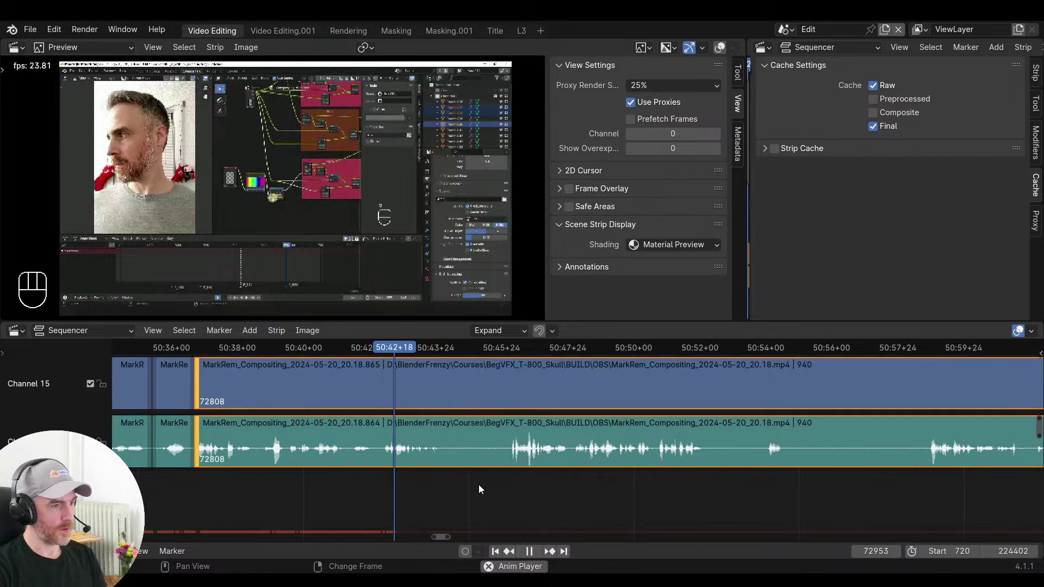
{"action": "key", "text": "space"}
{"action": "key", "text": "f"}
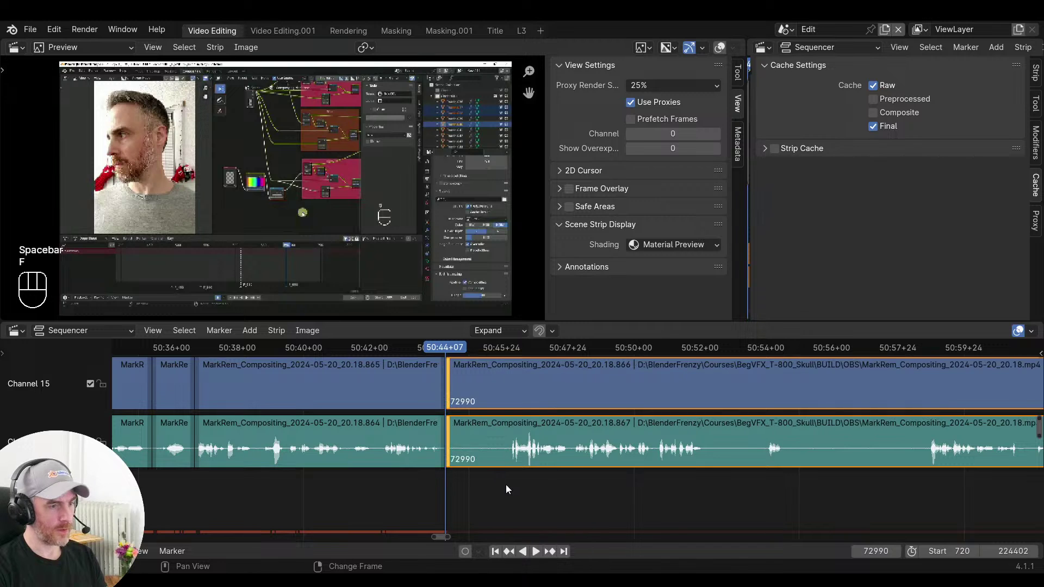
{"action": "left_click", "coordinate": [506, 484]}
{"action": "key", "text": "s"}
Preview the footage ahead, close the gap between frames 72990 and 73034, and replay the join
{"action": "key", "text": "space"}
{"action": "scroll", "coordinate": [680, 496], "scroll_direction": "down", "scroll_amount": 6}
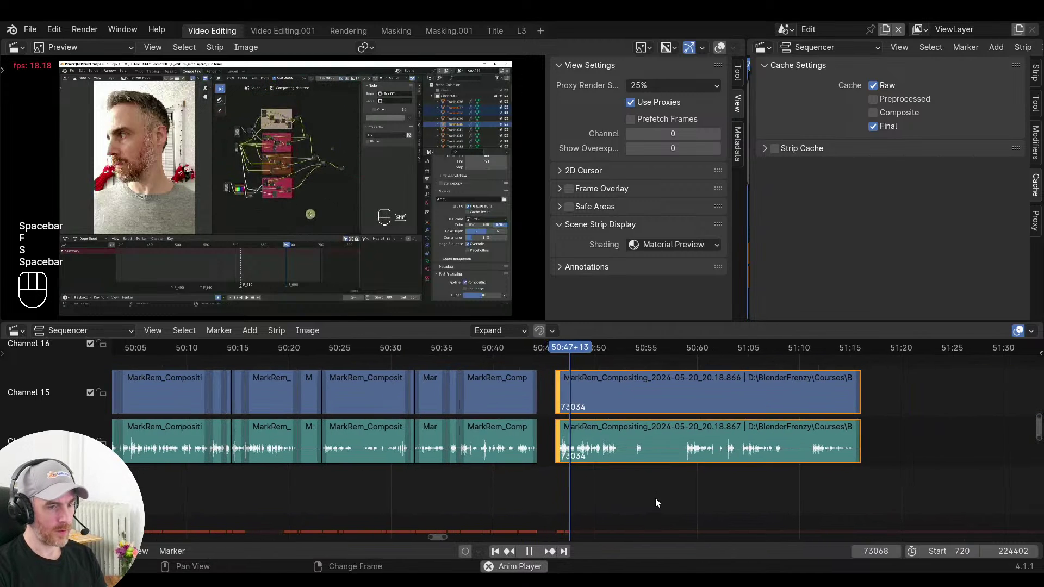
{"action": "left_click", "coordinate": [684, 487]}
{"action": "scroll", "coordinate": [673, 486], "scroll_direction": "up", "scroll_amount": 4}
{"action": "key", "text": "space"}
{"action": "key", "text": "v"}
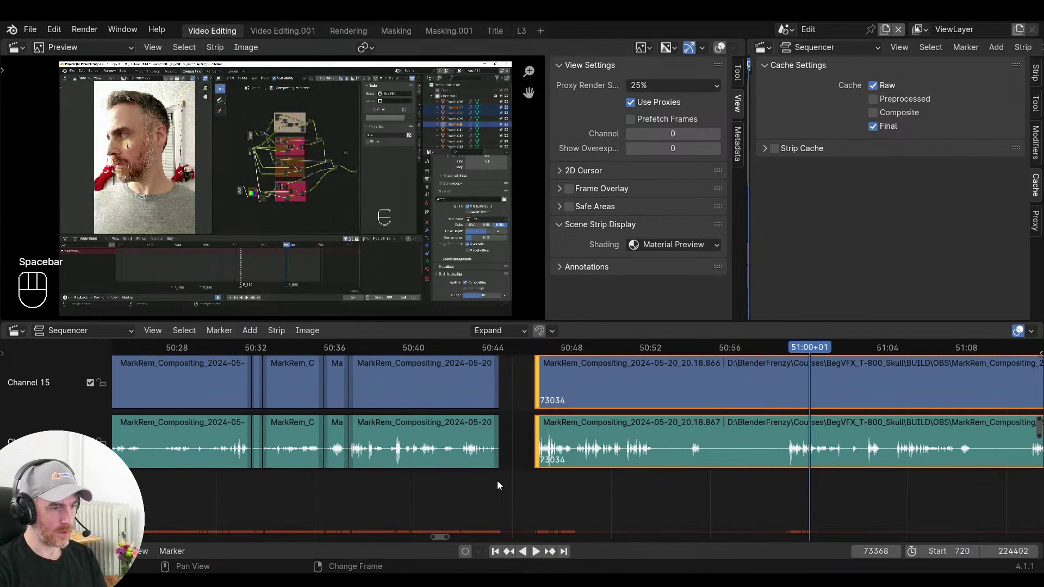
{"action": "left_click", "coordinate": [480, 484]}
{"action": "key", "text": "space"}
{"action": "scroll", "coordinate": [481, 495], "scroll_direction": "up", "scroll_amount": 3}
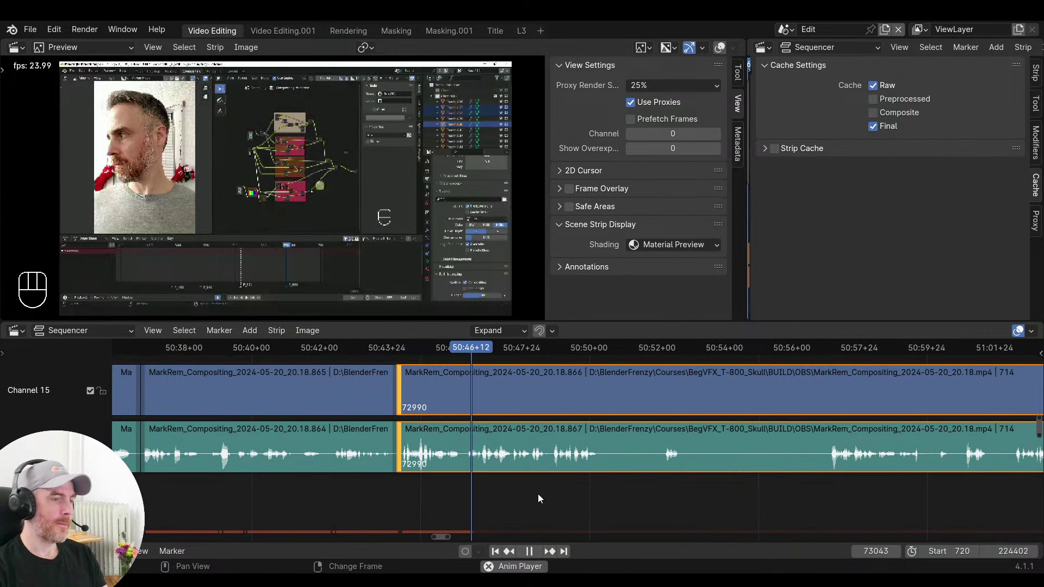
Split the video and audio at frame 73135 and trim the start of the later pieces to frame 73179, before the next word
{"action": "middle_click_drag", "start_coordinate": [537, 494], "coordinate": [448, 497]}
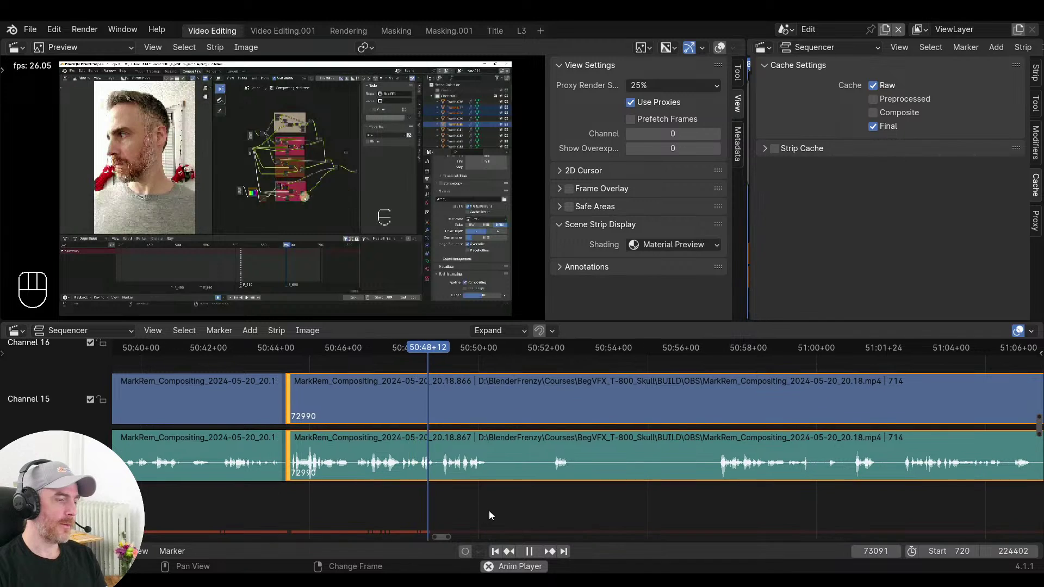
{"action": "key", "text": "space"}
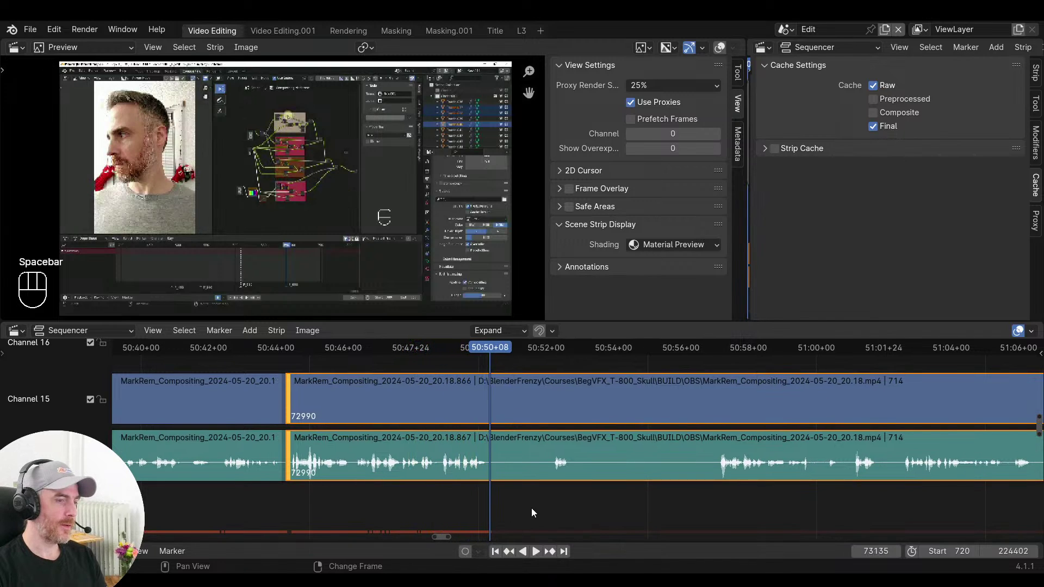
{"action": "key", "text": "f"}
{"action": "key", "text": "space"}
{"action": "left_click", "coordinate": [728, 492]}
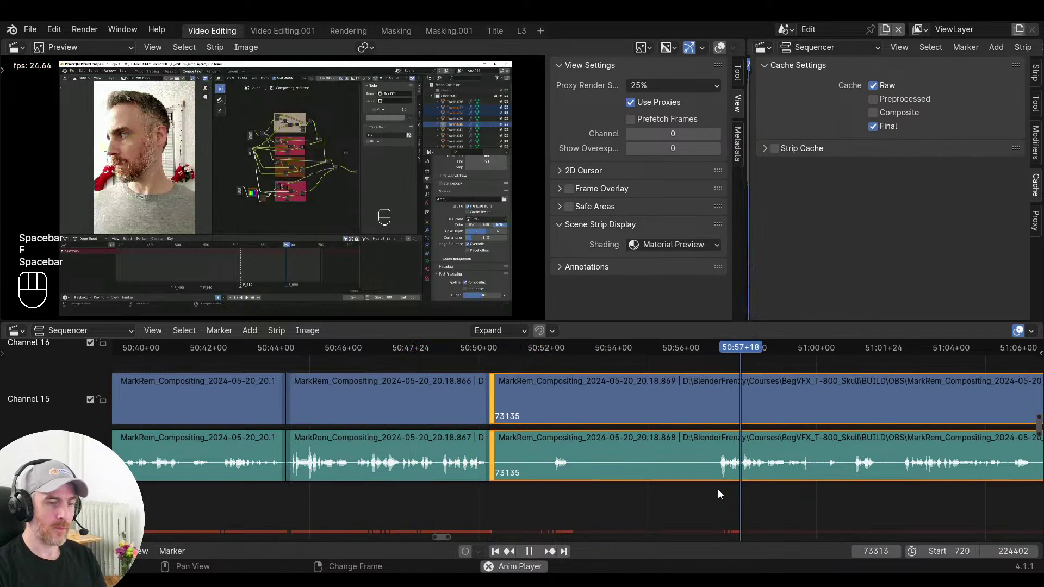
{"action": "key", "text": "space"}
{"action": "left_click", "coordinate": [550, 492]}
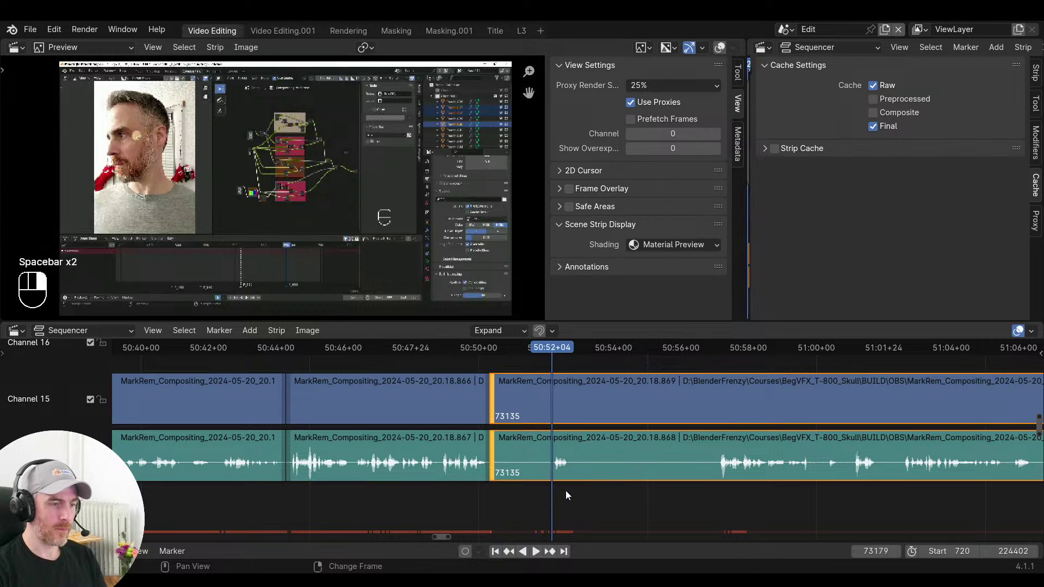
{"action": "key", "text": "s"}
Split the video and audio after the short word at frame 73179 and trim the start of the later pieces to frame 73296
{"action": "key", "text": "space"}
{"action": "key", "text": "space"}
{"action": "key", "text": "f"}
{"action": "left_click_drag", "start_coordinate": [691, 495], "coordinate": [720, 493]}
{"action": "key", "text": "s"}
{"action": "left_click", "coordinate": [716, 492]}
{"action": "key", "text": "s"}
{"action": "scroll", "coordinate": [706, 500], "scroll_direction": "down", "scroll_amount": 4}
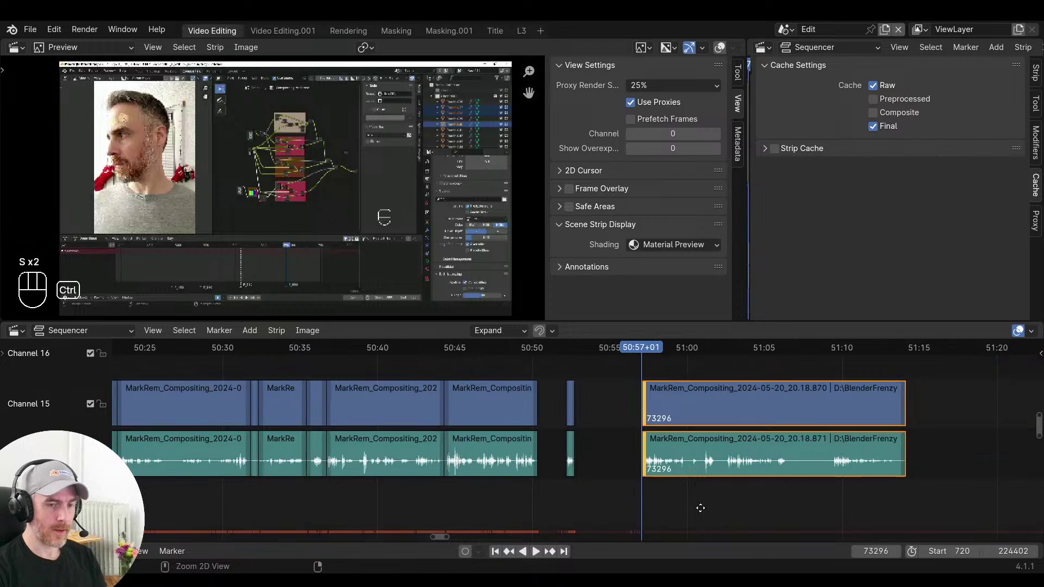
Close the gaps before and after the short word piece and replay the joined section
{"action": "left_click", "coordinate": [516, 500]}
{"action": "key", "text": "v"}
{"action": "key", "text": "v"}
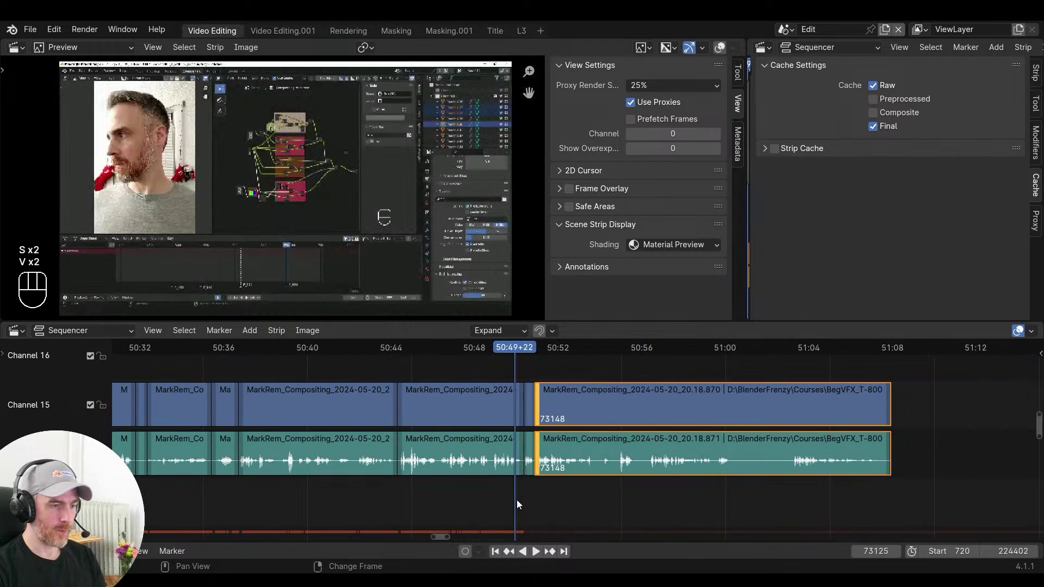
{"action": "key", "text": "space"}
{"action": "scroll", "coordinate": [549, 497], "scroll_direction": "up", "scroll_amount": 3}
{"action": "middle_click_drag", "start_coordinate": [561, 498], "coordinate": [479, 501]}
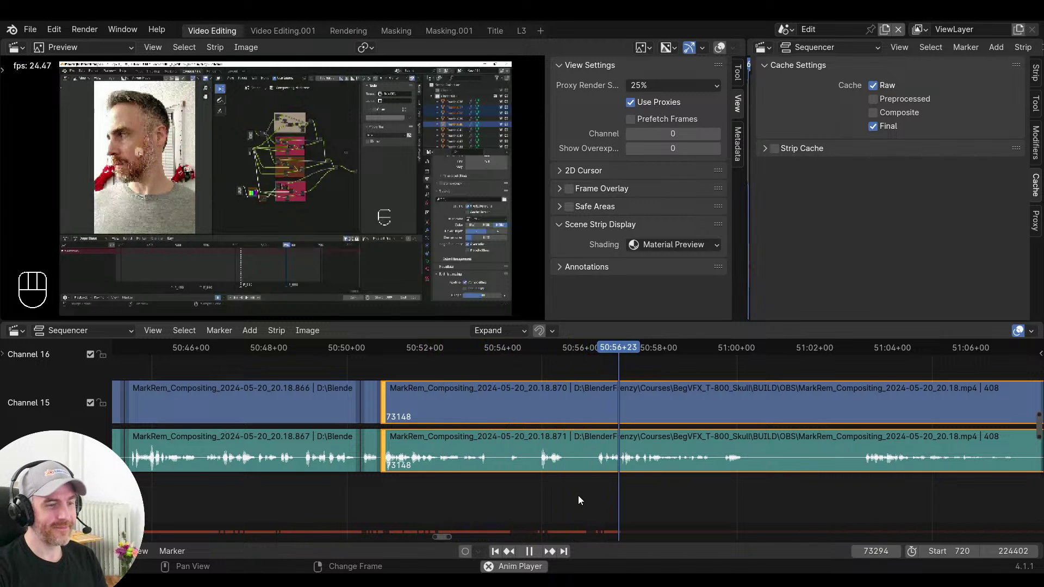
Replay the join and delete the short video and audio pieces between frames 73135 and 73148
{"action": "left_click", "coordinate": [300, 493]}
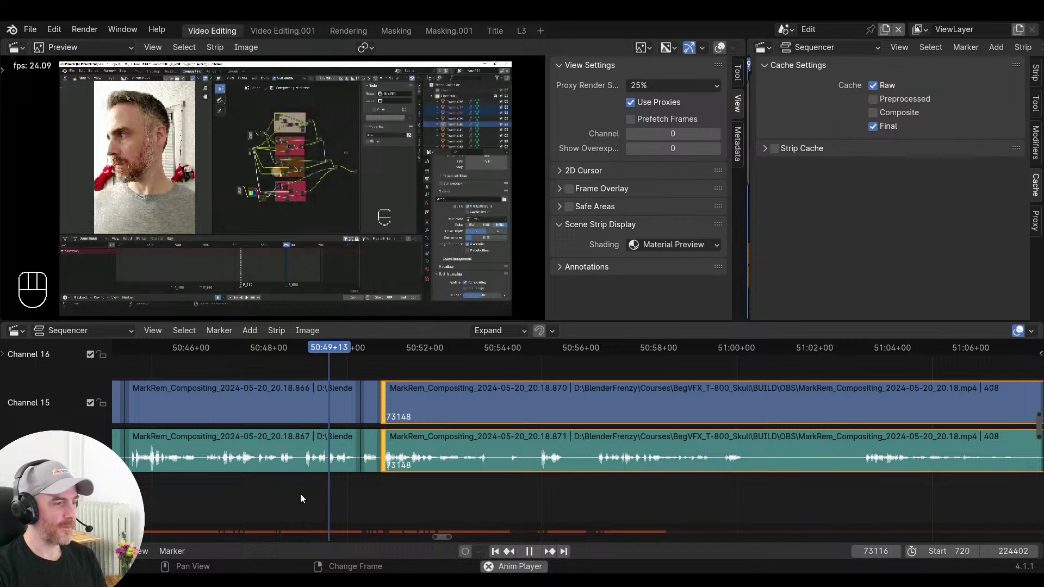
{"action": "key", "text": "space"}
{"action": "left_click", "coordinate": [369, 457]}
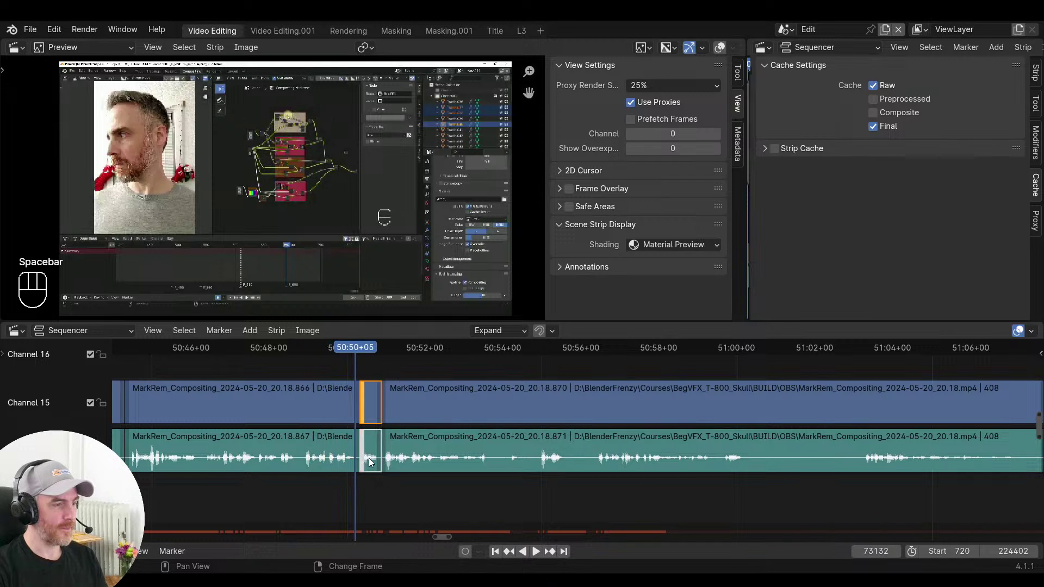
{"action": "key", "text": "x"}
Trim the start of the video and audio strips after the gap to frame 73281 and play their new beginning
{"action": "left_click", "coordinate": [383, 459]}
{"action": "left_click", "coordinate": [597, 490]}
{"action": "key", "text": "s"}
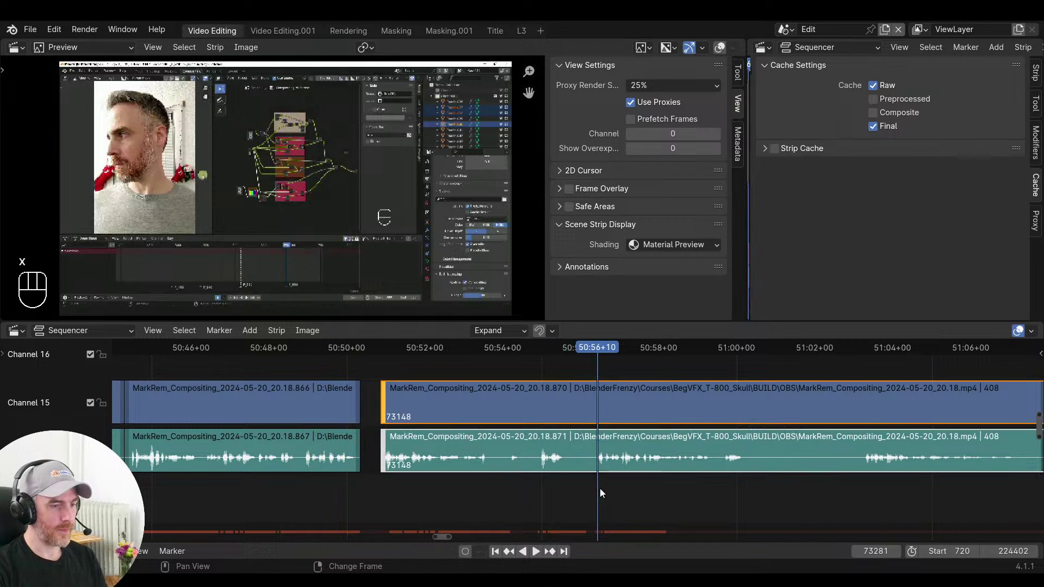
{"action": "key", "text": "space"}
{"action": "key", "text": "space"}
Trim the end of the video and audio strips before the gap to frame 73114 and close the gap after them
{"action": "middle_click_drag", "start_coordinate": [490, 490], "coordinate": [526, 489]}
{"action": "scroll", "coordinate": [528, 486], "scroll_direction": "up", "scroll_amount": 2}
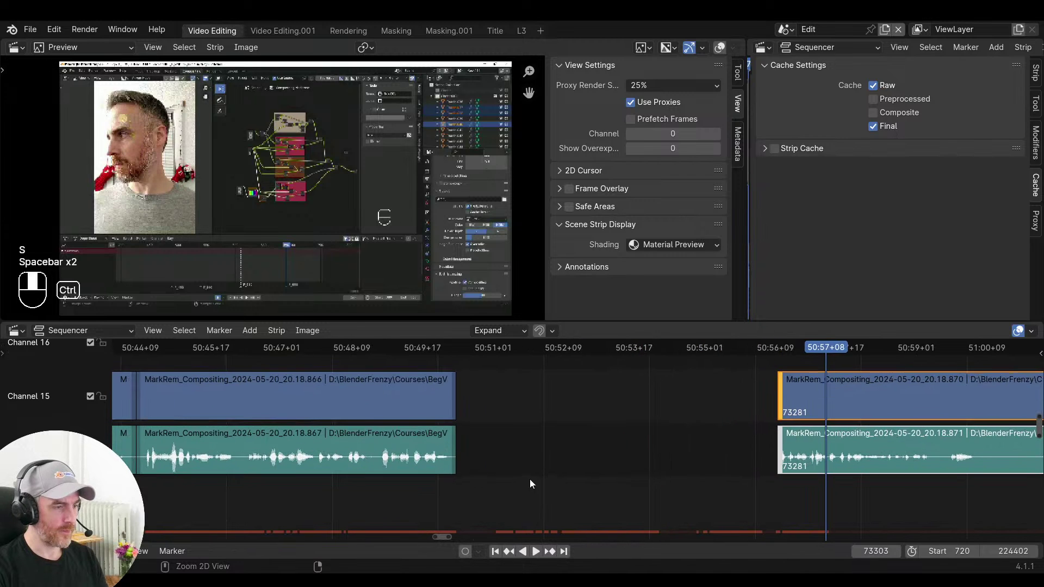
{"action": "left_click_drag", "start_coordinate": [360, 493], "coordinate": [311, 493]}
{"action": "key", "text": "space"}
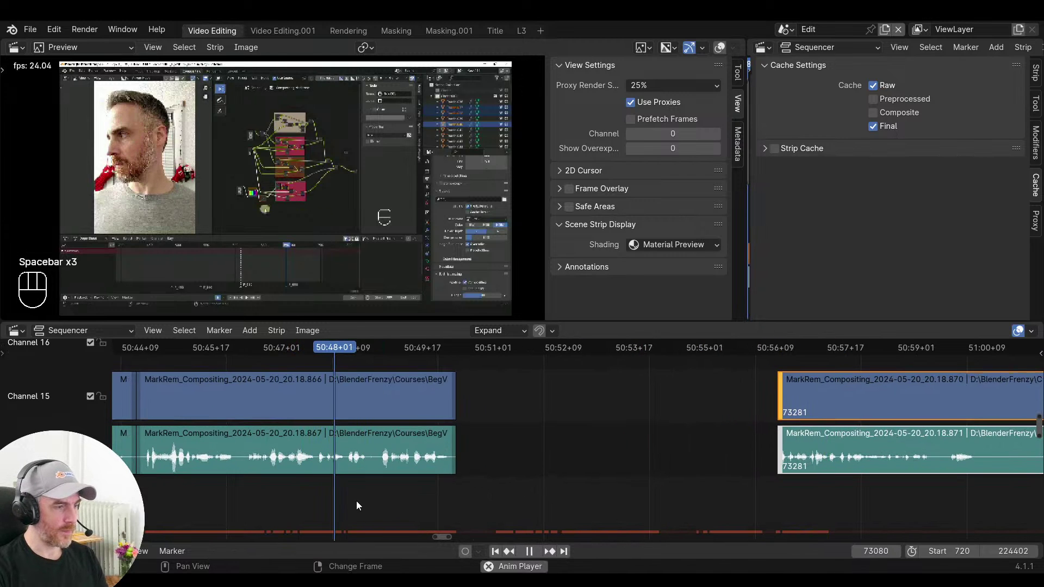
{"action": "key", "text": "space"}
{"action": "left_click", "coordinate": [385, 503]}
{"action": "left_click_drag", "start_coordinate": [383, 503], "coordinate": [413, 504]}
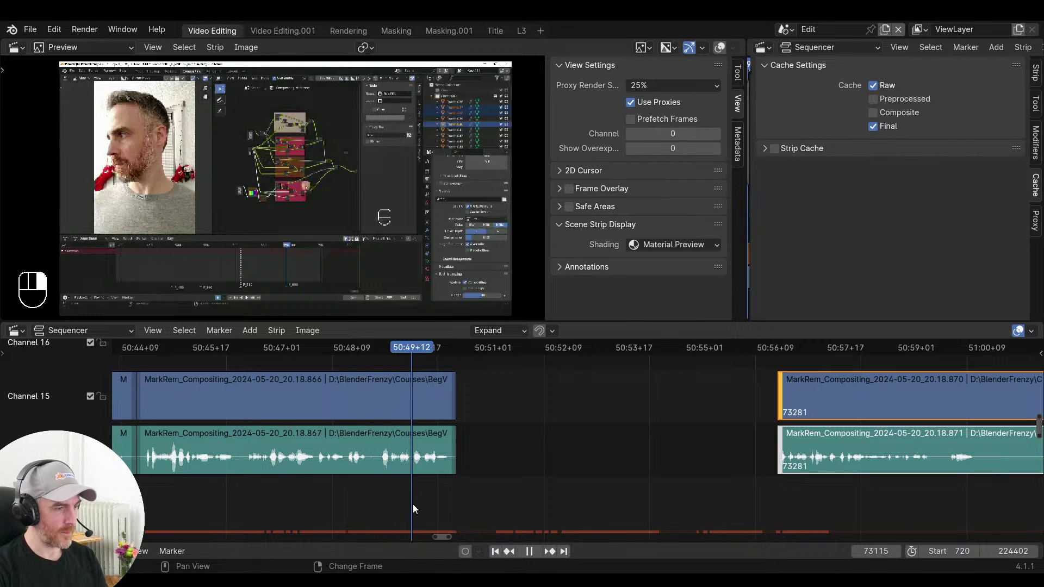
{"action": "left_click", "coordinate": [455, 458]}
{"action": "key", "text": "s"}
{"action": "left_click", "coordinate": [333, 464]}
{"action": "key", "text": "v"}
Enable Prefetch Frames for the preview and play across the new join at frame 73114
{"action": "key", "text": "space"}
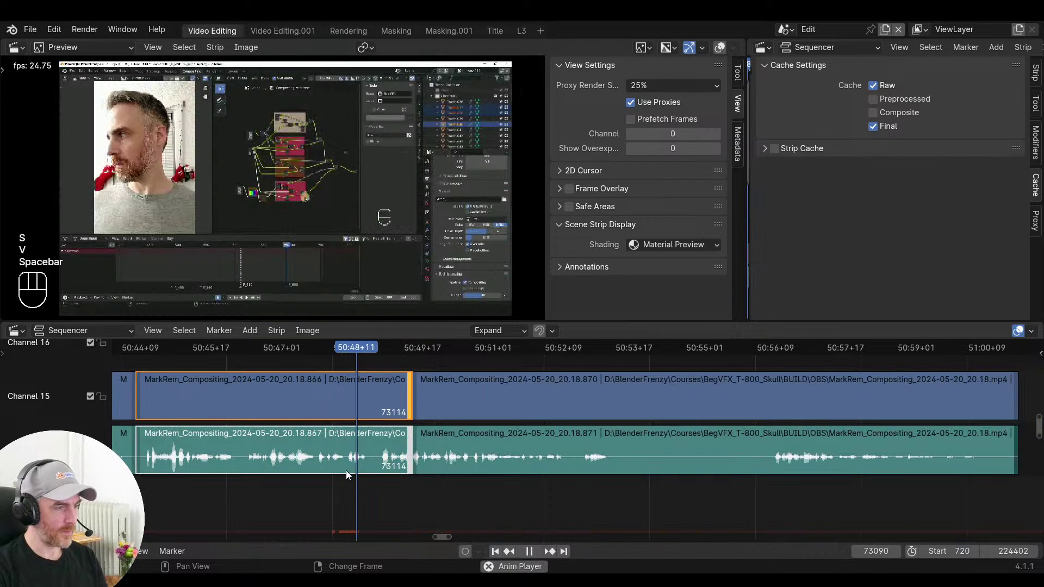
{"action": "key", "text": "space"}
{"action": "left_click", "coordinate": [629, 119]}
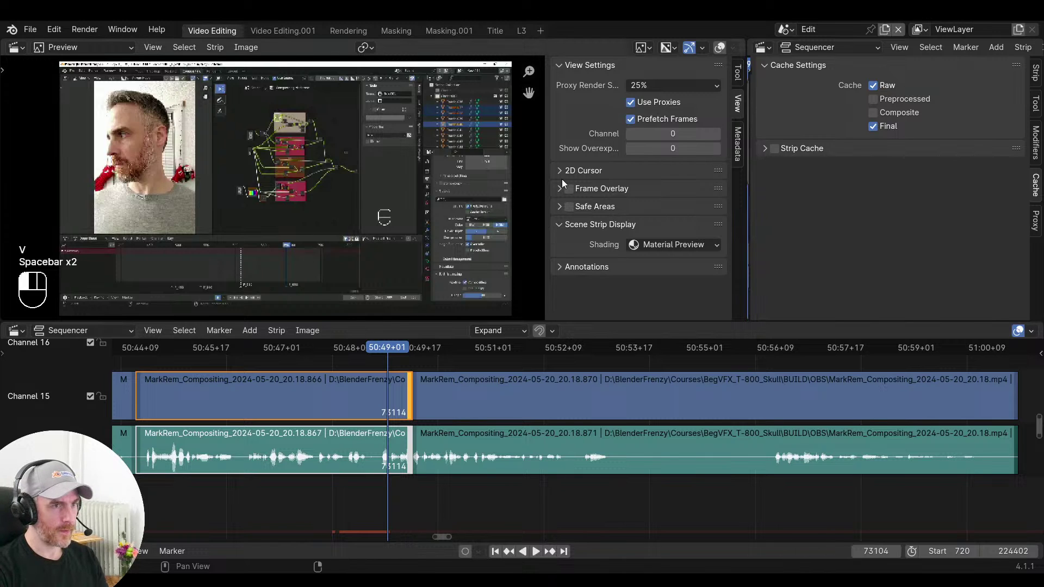
{"action": "key", "text": "space"}
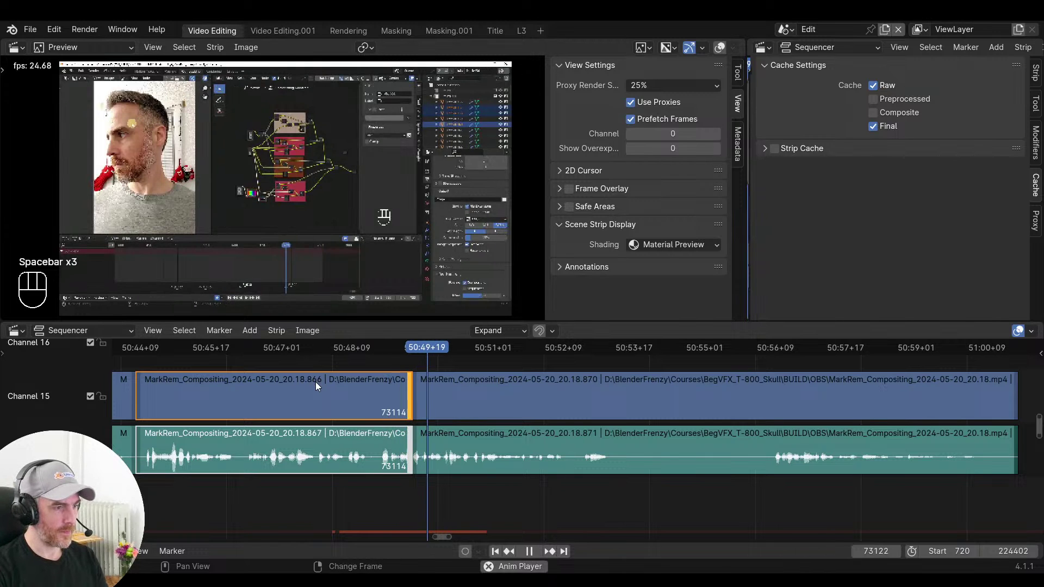
{"action": "middle_click_drag", "start_coordinate": [546, 452], "coordinate": [487, 475]}
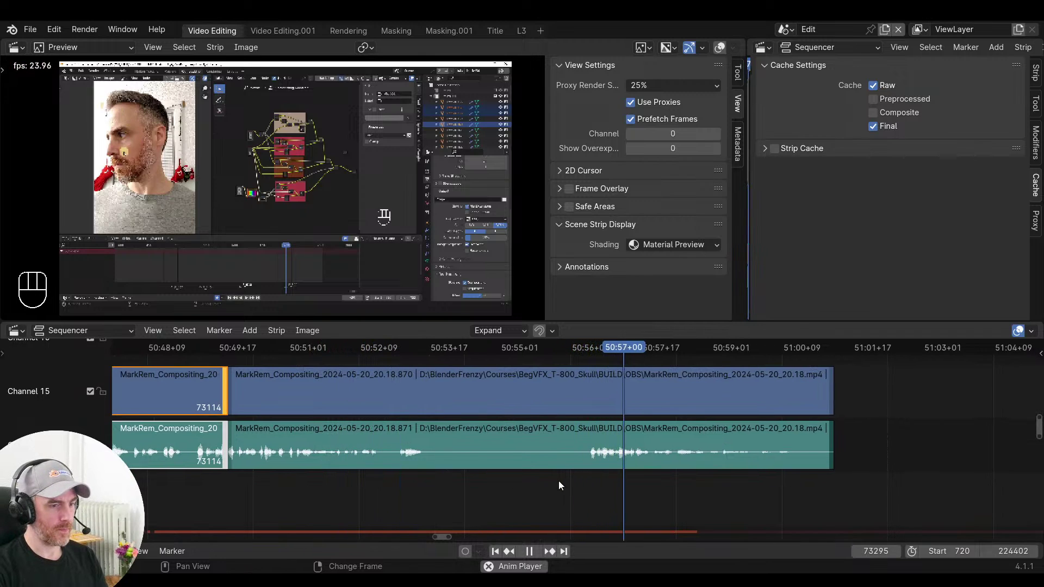
Replay the final video and audio strips, split them at frame 73205 and delete the remainder after the cut
{"action": "key", "text": "space"}
{"action": "right_click_drag", "start_coordinate": [380, 482], "coordinate": [325, 477]}
{"action": "key", "text": "space"}
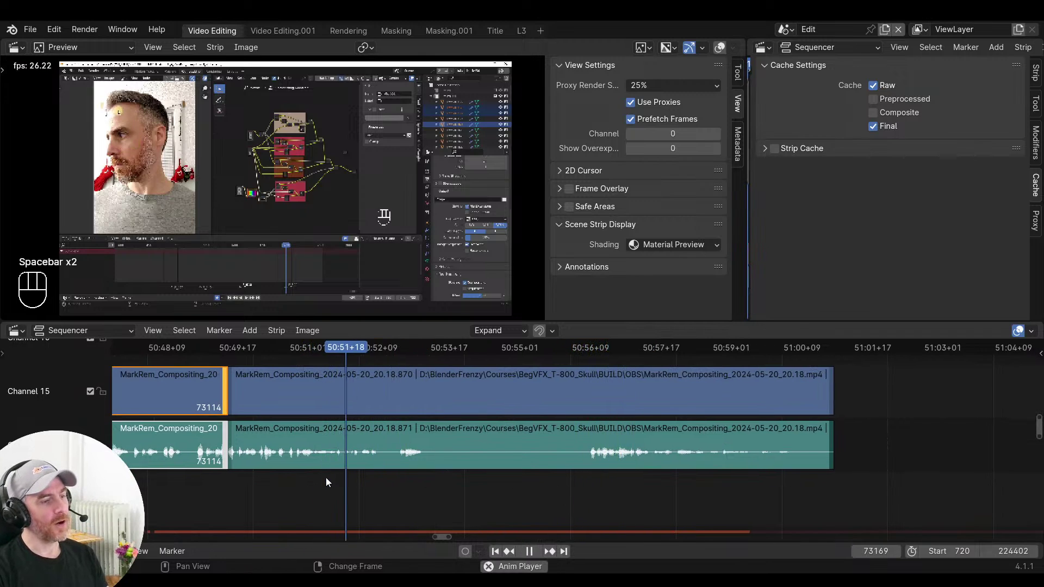
{"action": "key", "text": "space"}
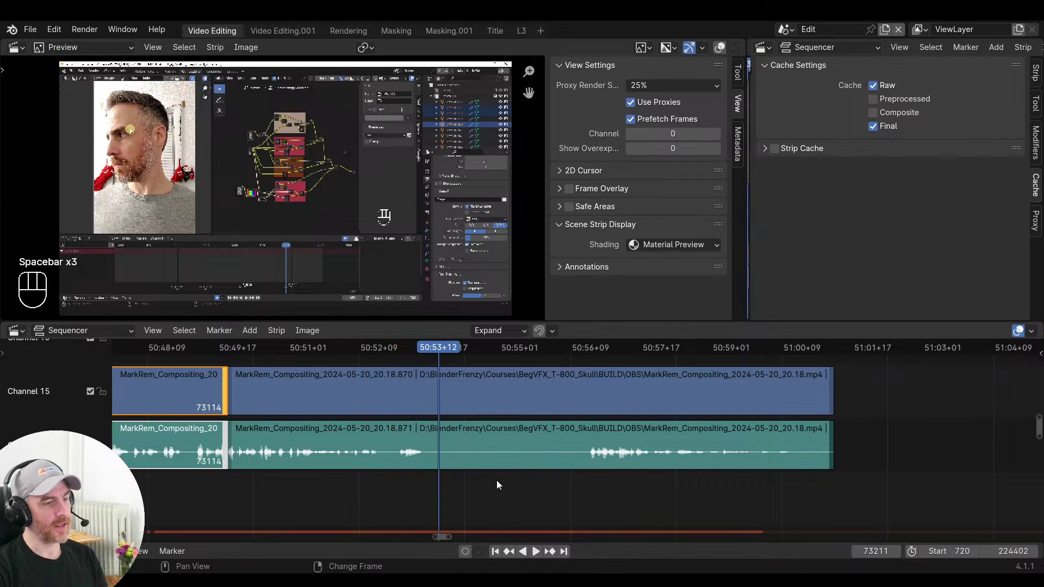
{"action": "key", "text": "space"}
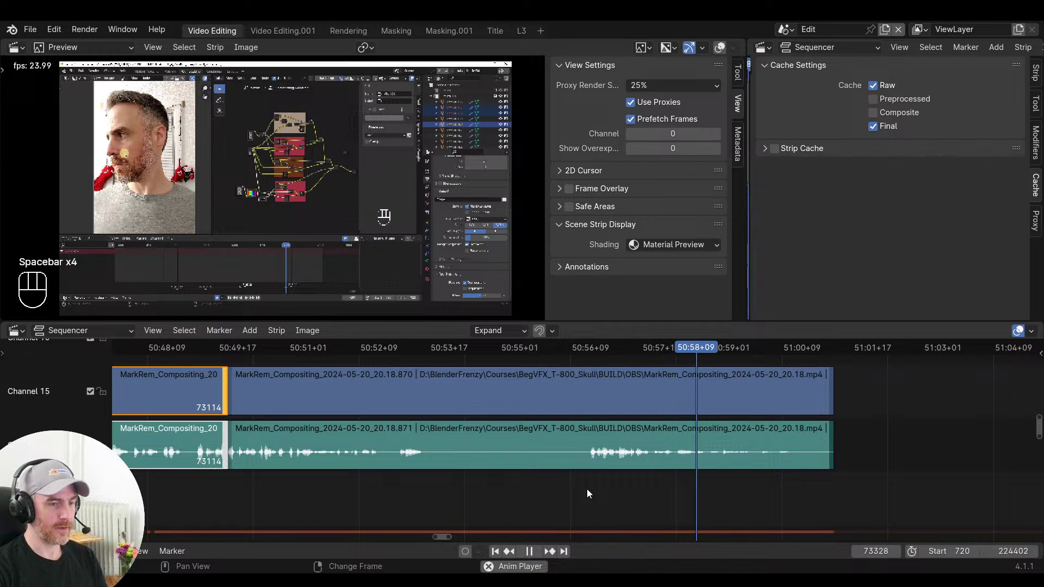
{"action": "key", "text": "space"}
{"action": "left_click_drag", "start_coordinate": [586, 488], "coordinate": [340, 484]}
{"action": "key", "text": "space"}
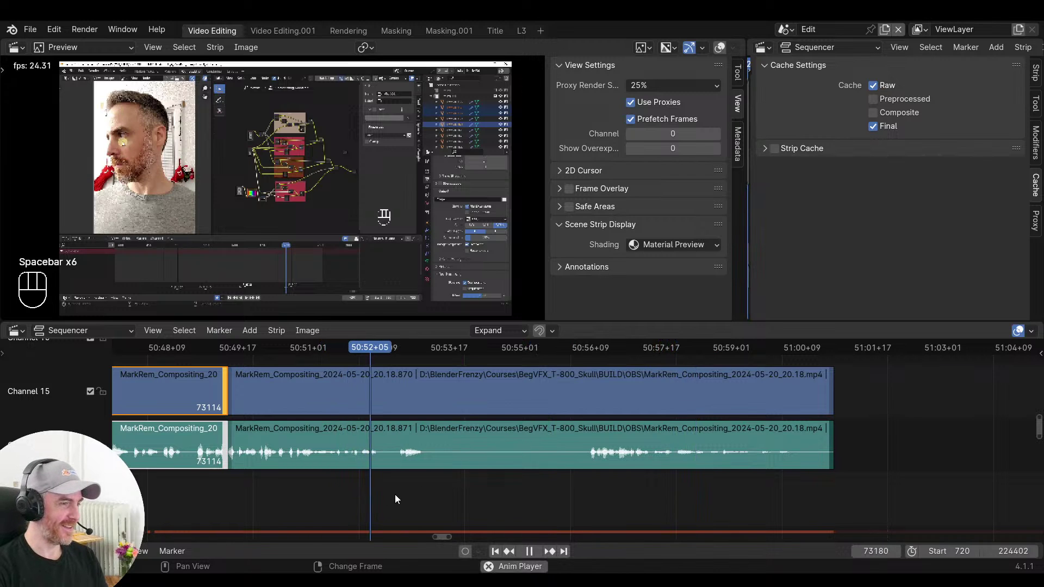
{"action": "key", "text": "space"}
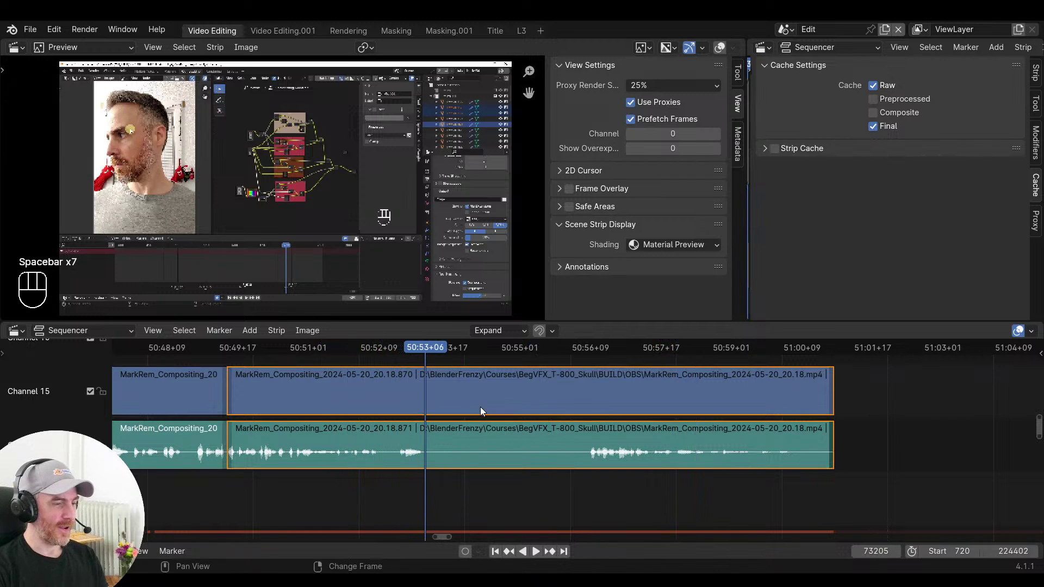
{"action": "key", "text": "f"}
{"action": "key", "text": "x"}
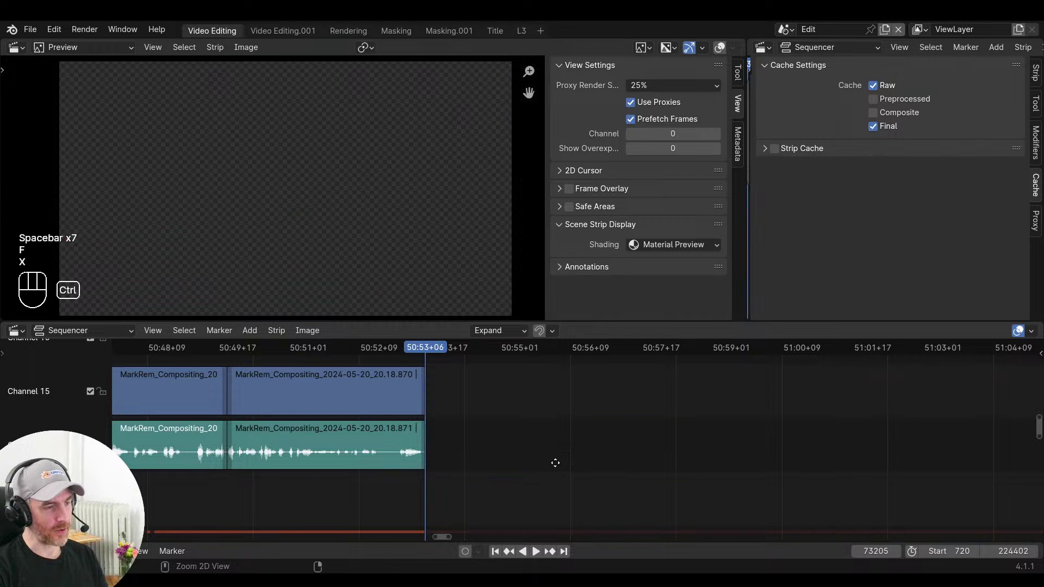
Save the project file and check the full edited timeline with the playhead at frame 26512
{"action": "middle_click_drag", "start_coordinate": [554, 462], "coordinate": [603, 451], "text": "ctrl"}
{"action": "key", "text": "ctrl+s"}
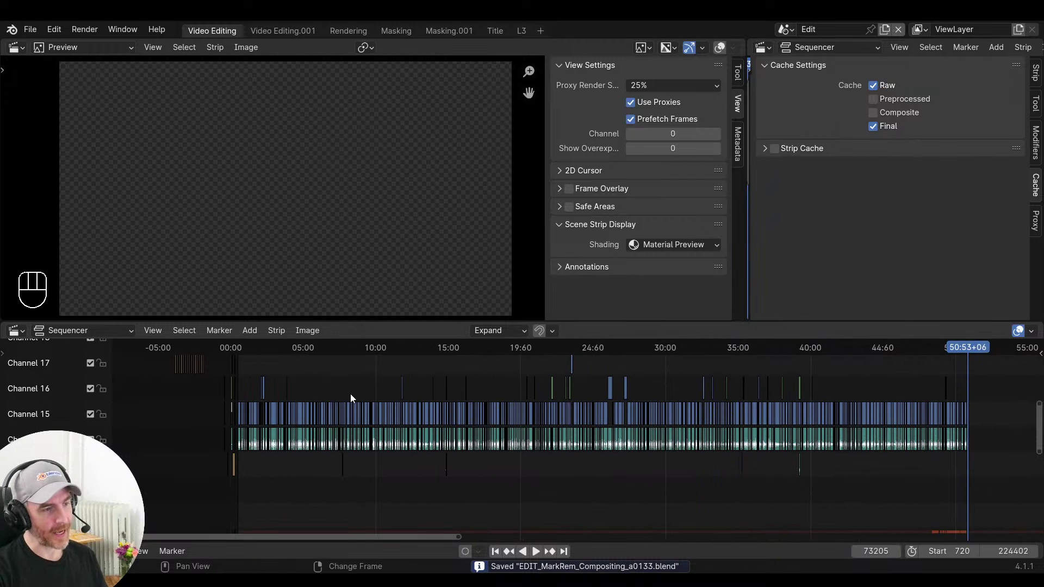
{"action": "middle_click_drag", "start_coordinate": [734, 422], "coordinate": [650, 418]}
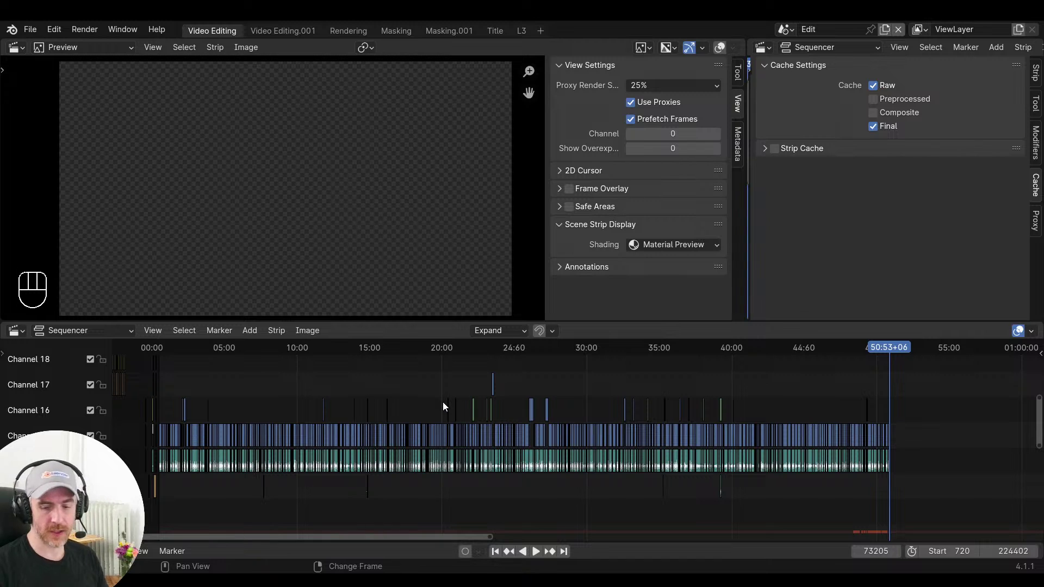
{"action": "middle_click_drag", "start_coordinate": [370, 390], "coordinate": [396, 387], "text": "ctrl"}
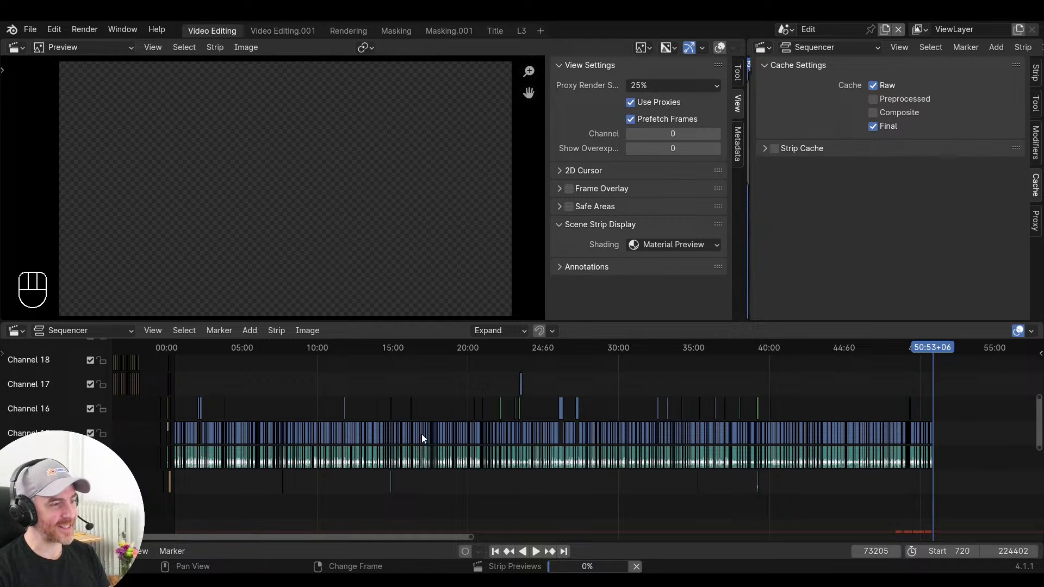
{"action": "left_click", "coordinate": [400, 390]}
{"action": "left_click", "coordinate": [444, 379]}
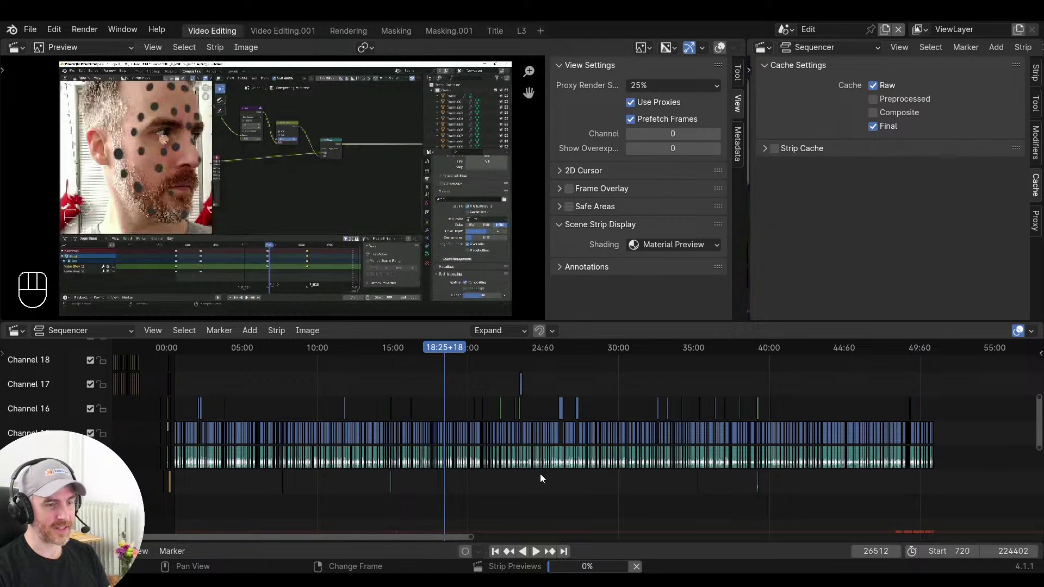
{"action": "middle_click_drag", "start_coordinate": [540, 474], "coordinate": [557, 495], "text": "ctrl"}
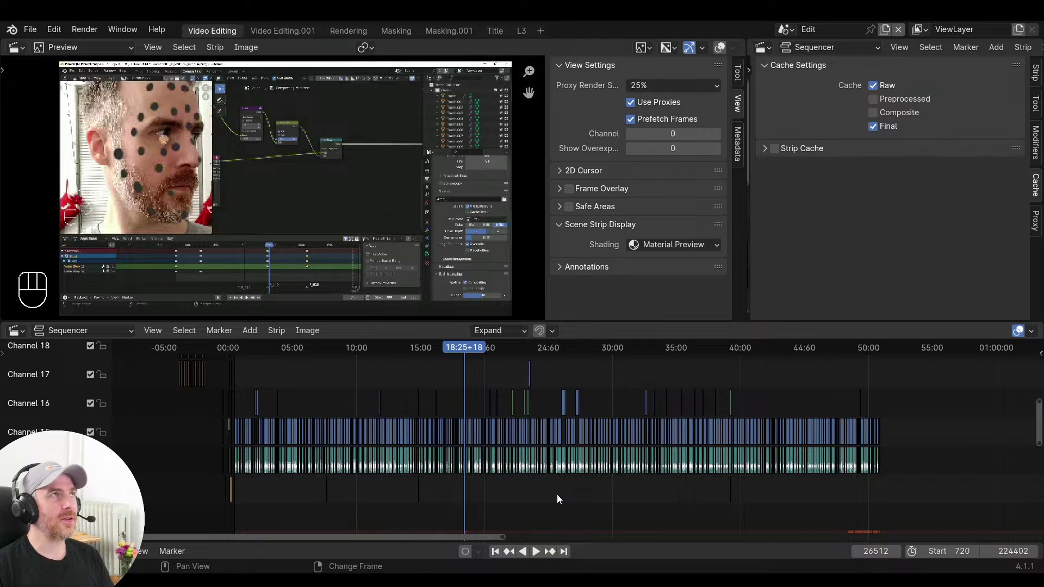